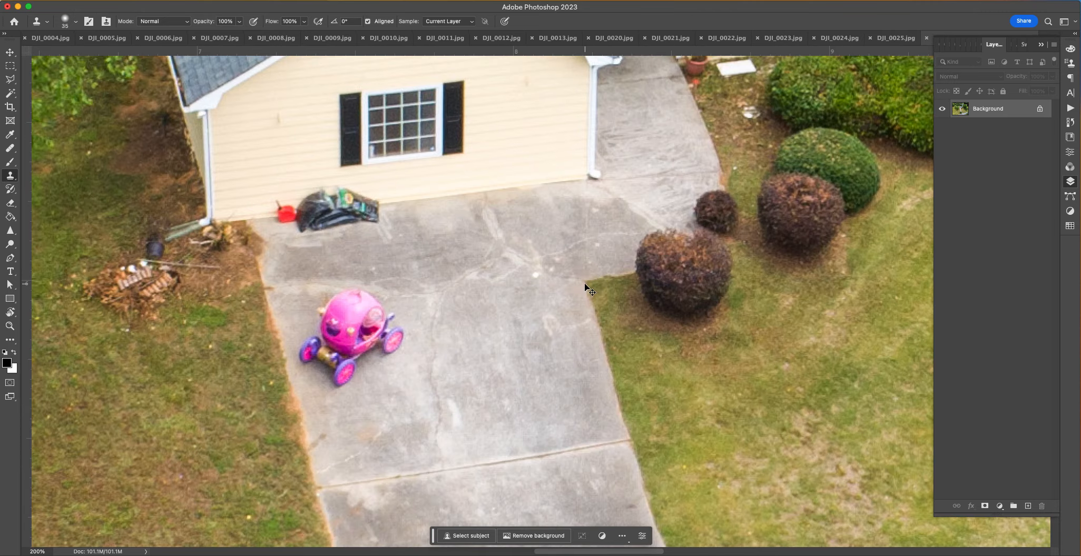
Step: Select the black bags and red can beside the garage wall with the Polygonal Lasso, remove them with a content-aware fill, and deselect
drag(464, 389, 568, 372)
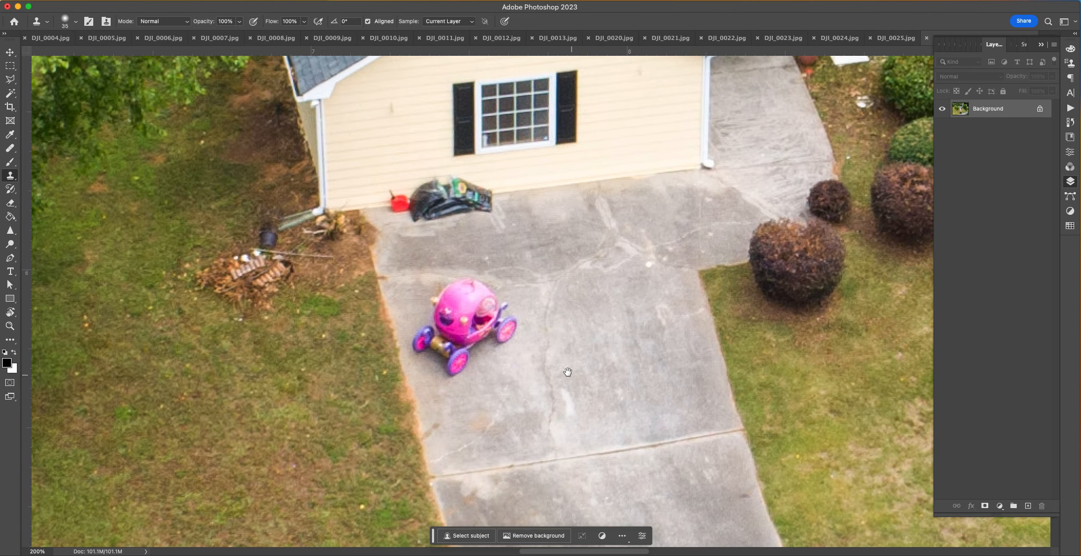
click(15, 149)
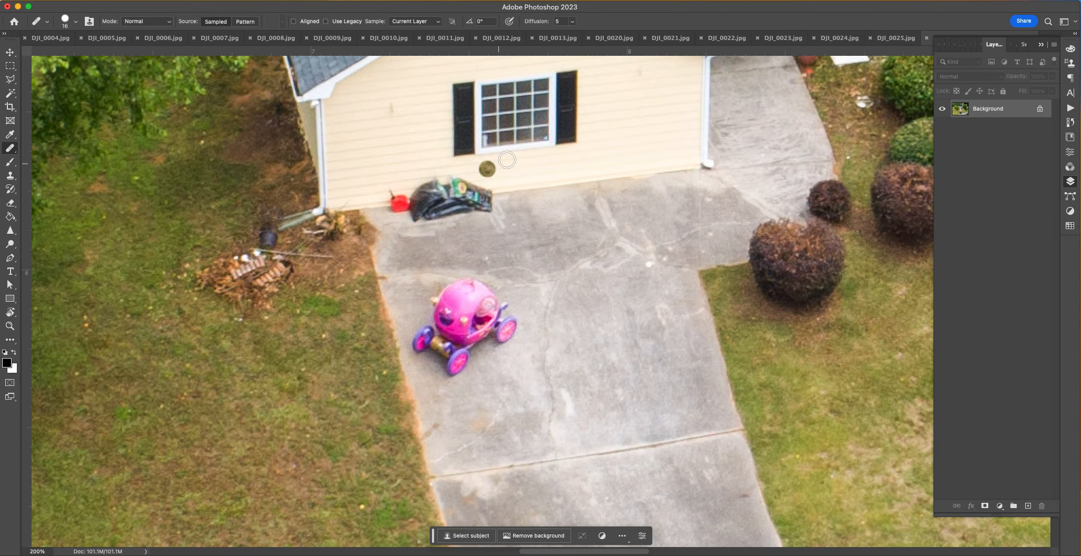
click(627, 179)
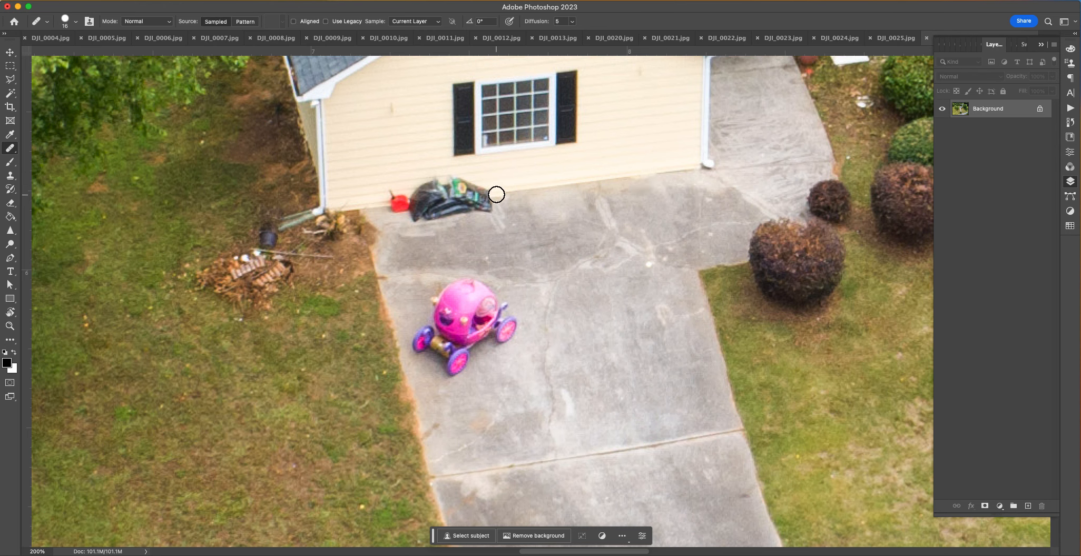
click(10, 79)
click(377, 192)
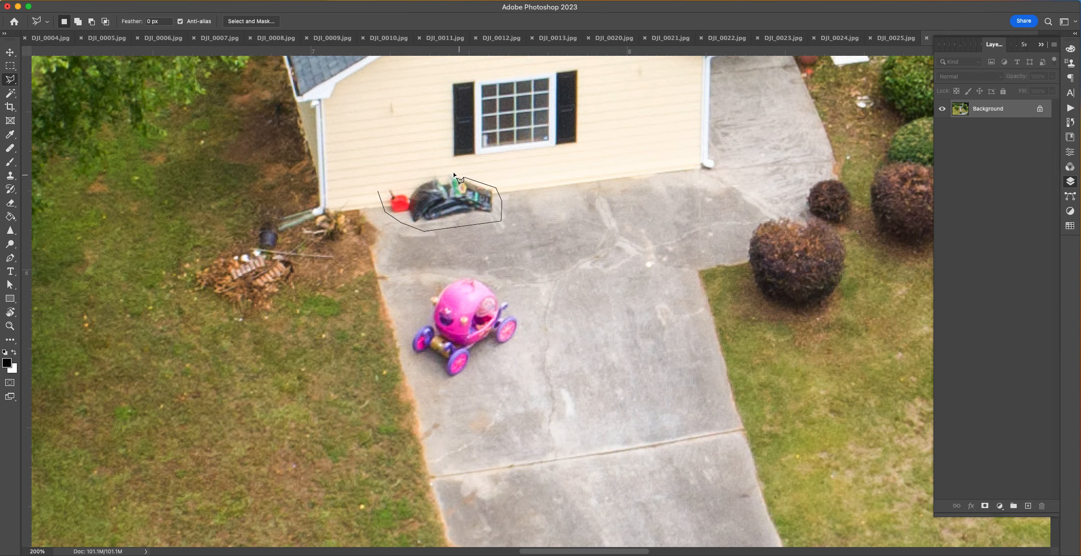
click(387, 184)
key(shift+BackSpace)
key(Return)
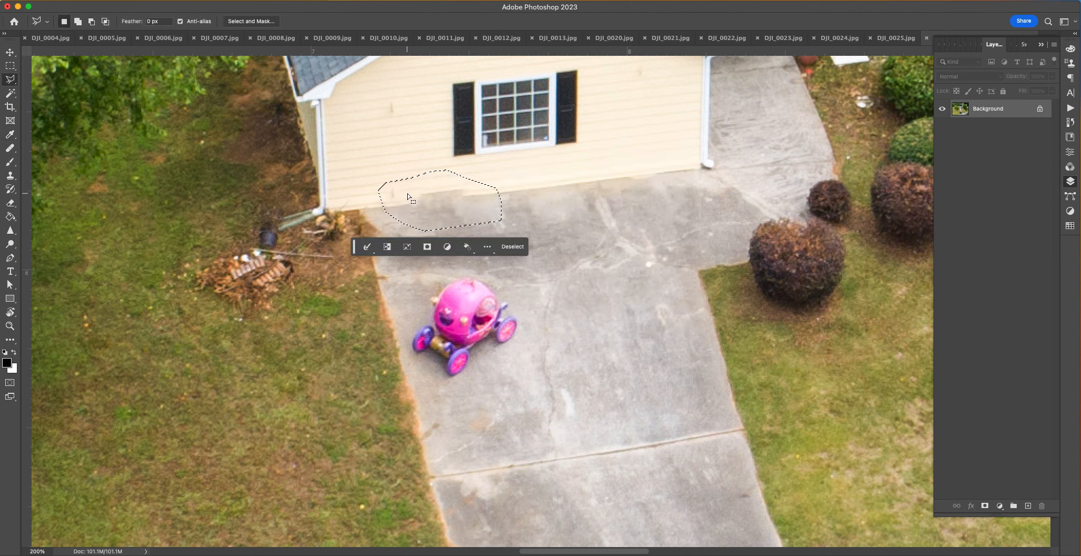
key(super+d)
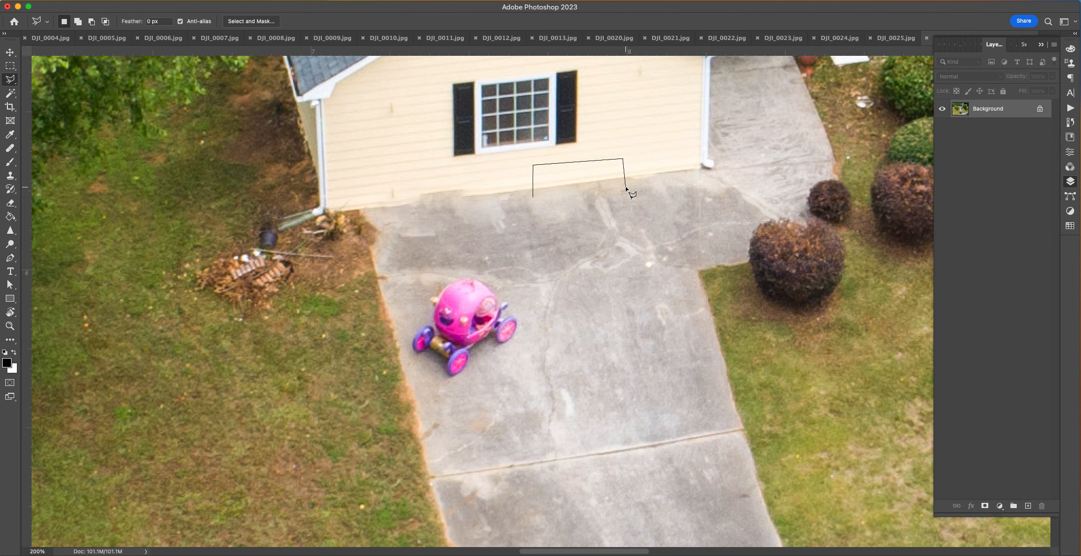
Step: Copy a clean piece of the wall-and-driveway edge to a new layer and place it over the filled area, scaled to 110.74%
double_click(567, 200)
key(super+j)
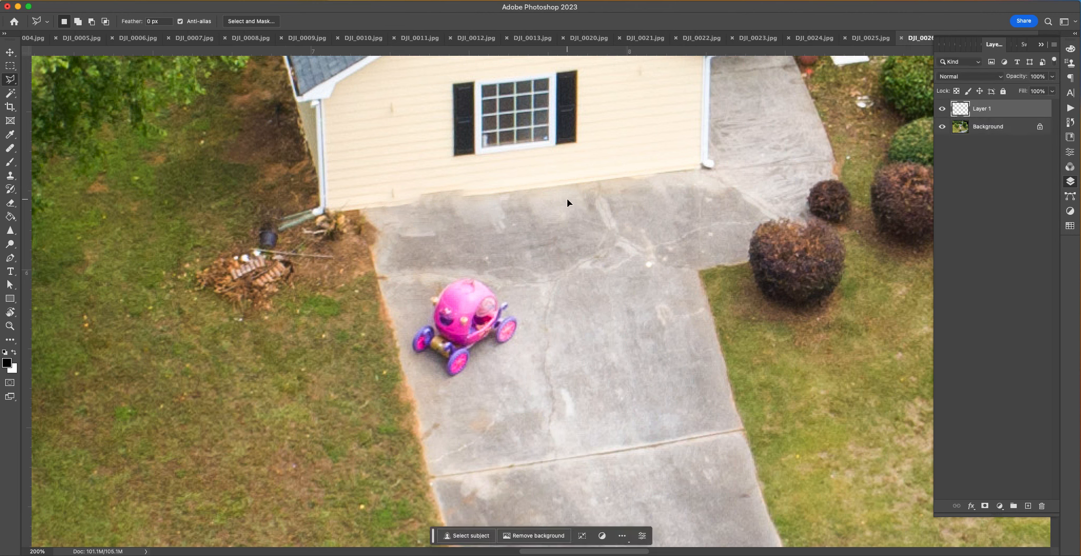
key(v)
drag(551, 182, 481, 200)
key(super+t)
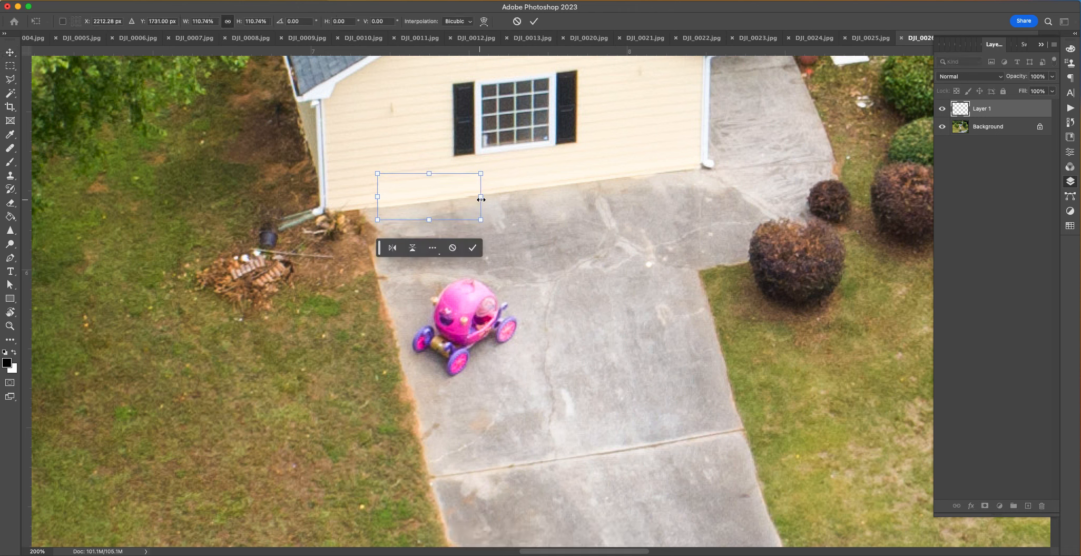
key(Return)
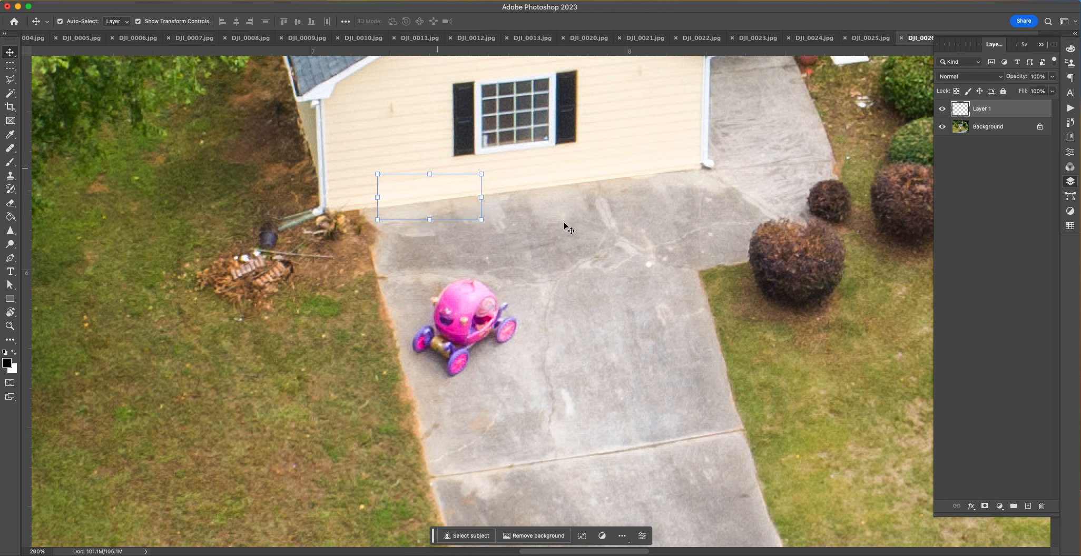
Step: Darken the copied wall patch slightly by lowering the midtones of its RGB curve
key(super+m)
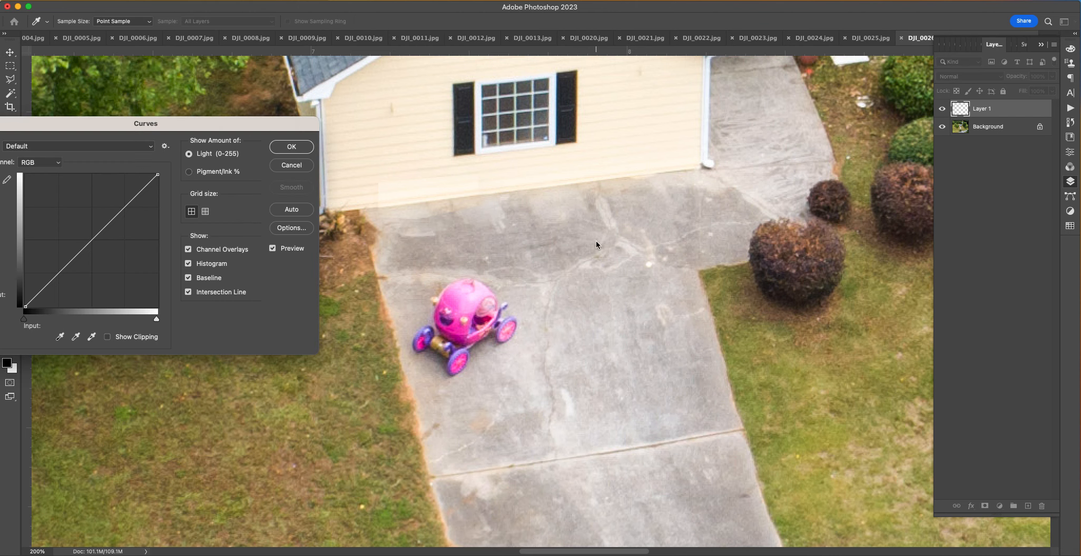
drag(101, 231, 106, 240)
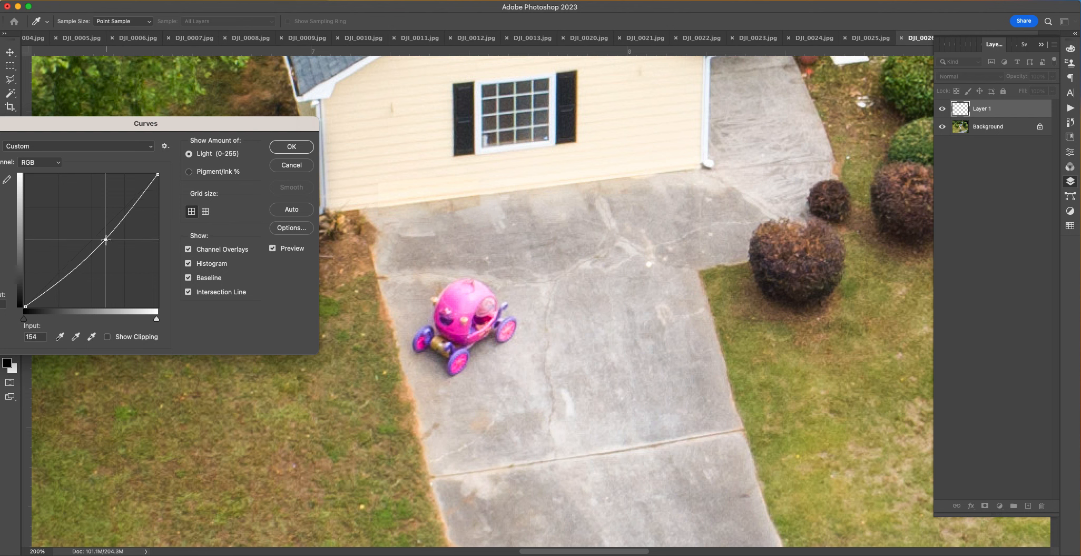
key(Return)
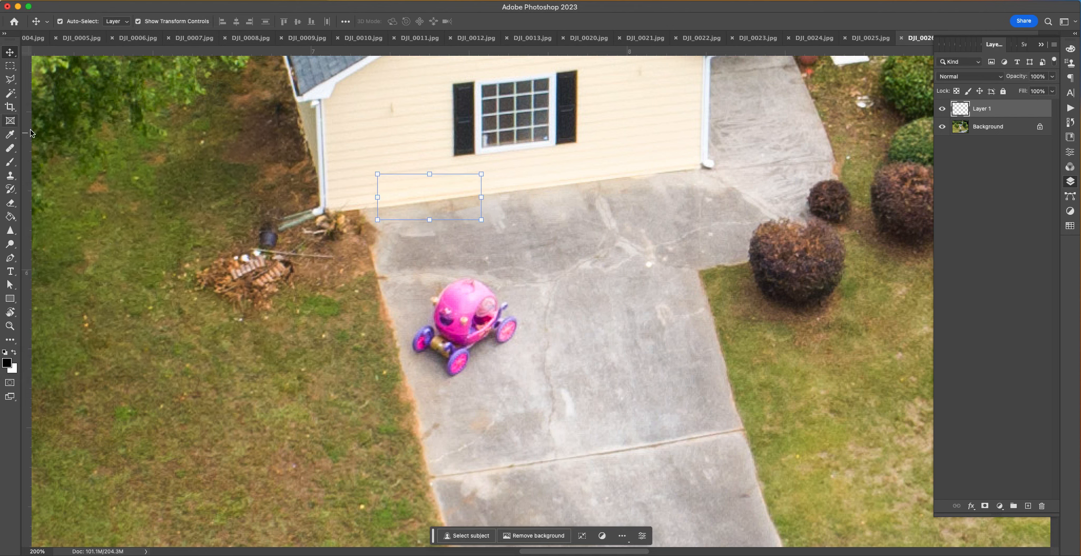
Step: Set the Eraser to a soft 46 px brush and blend the edges of the wall patch into the photo
click(10, 203)
right_click(477, 207)
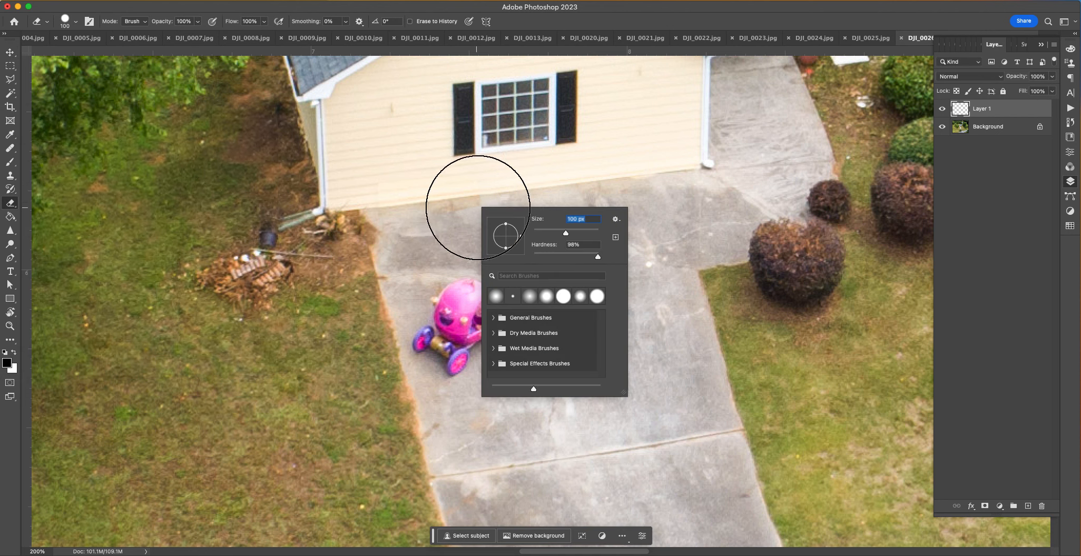
click(554, 234)
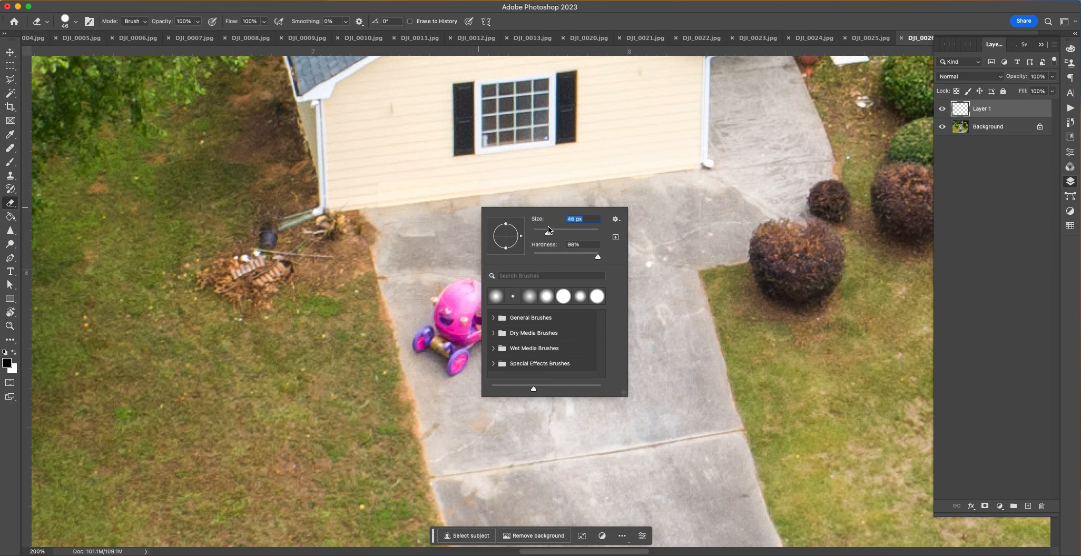
key(Return)
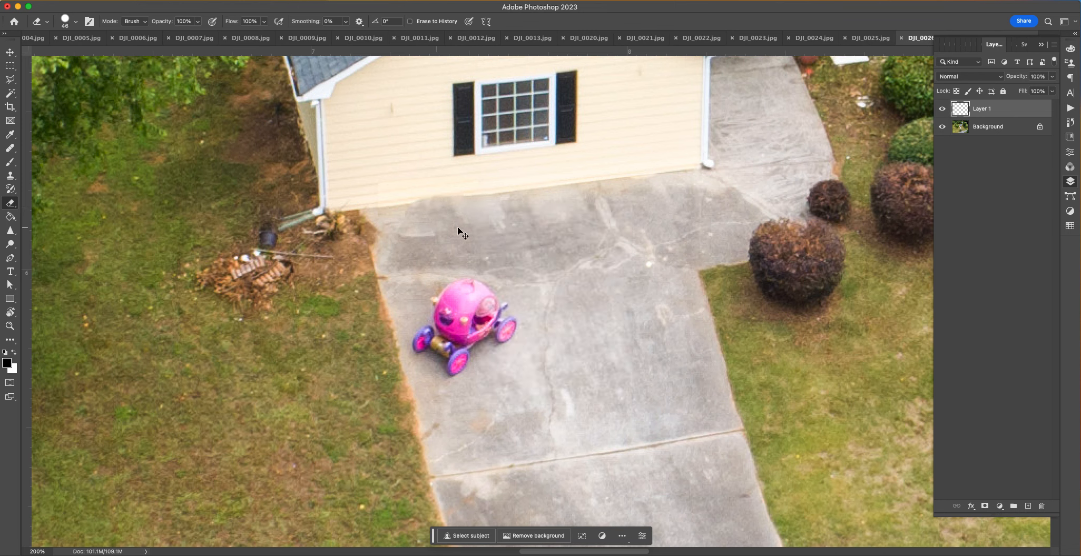
right_click(561, 228)
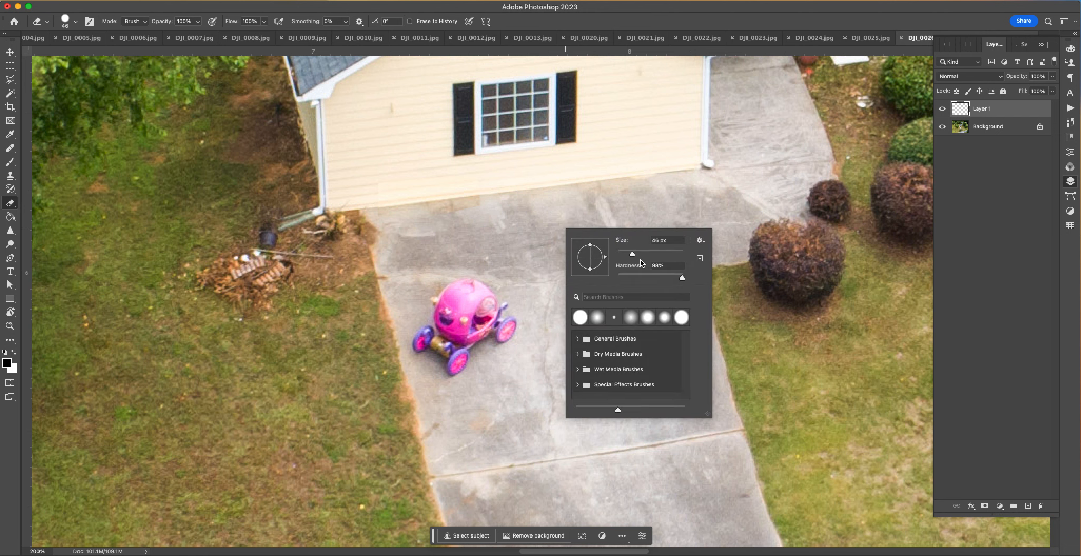
key(Return)
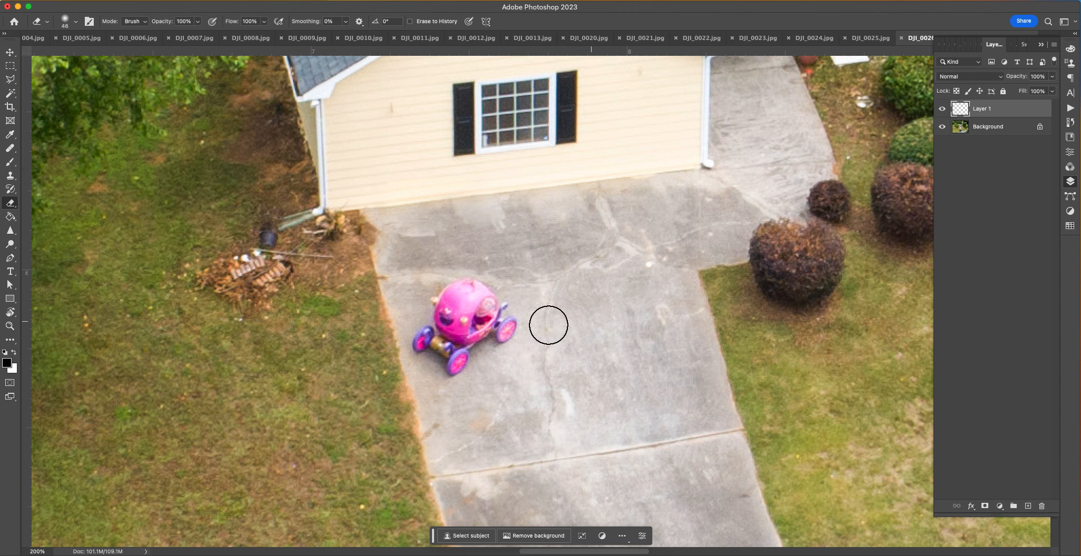
Step: Flatten the image so the wall patch merges into the background
key(super+shift+f)
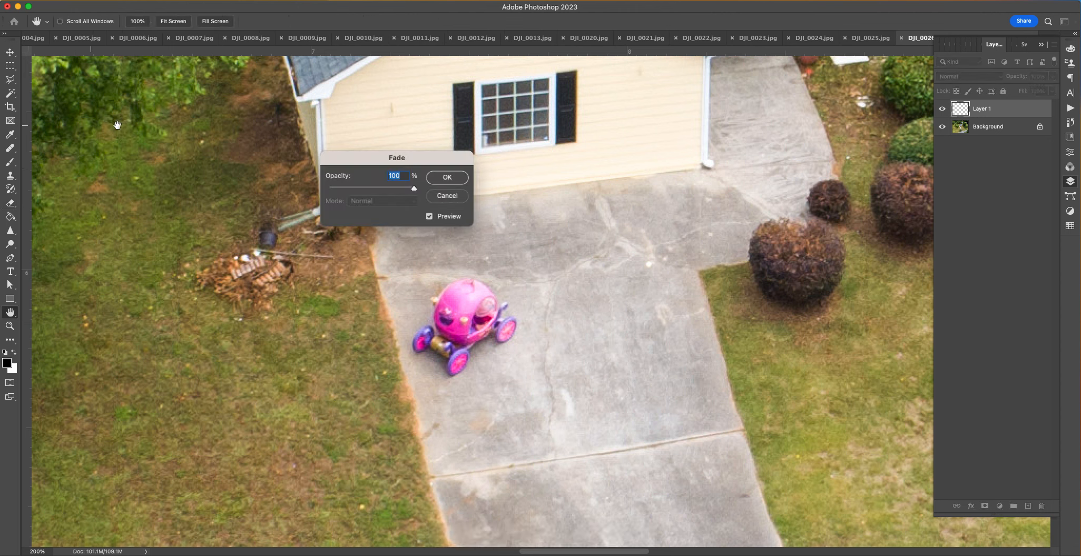
click(446, 196)
click(15, 0)
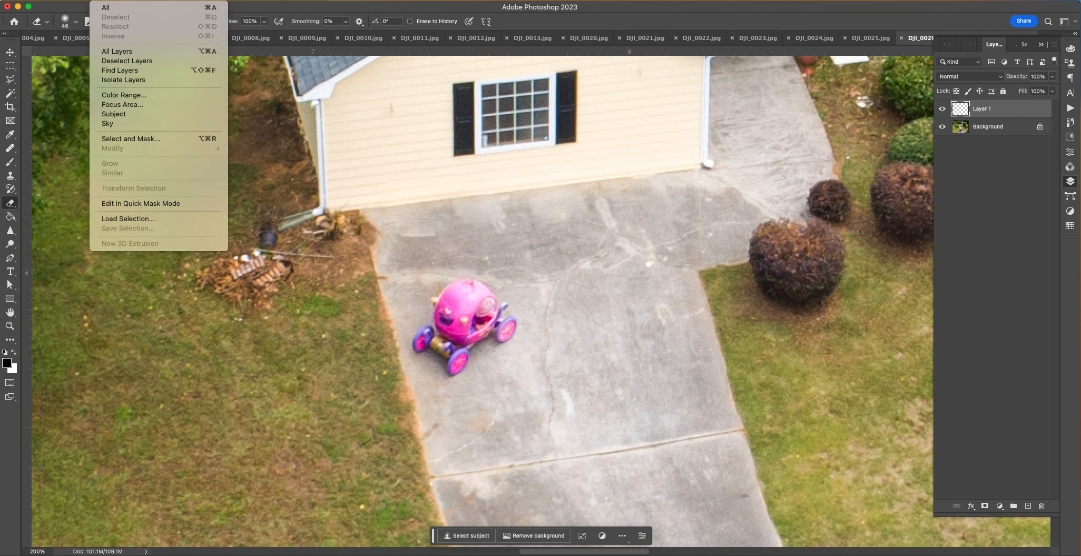
mouse_move(46, 0)
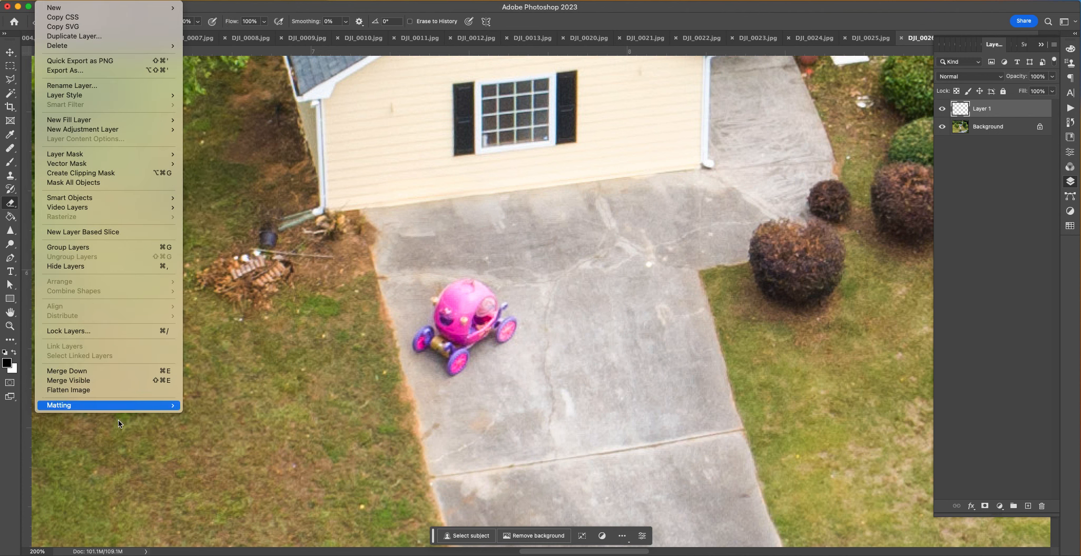
click(120, 387)
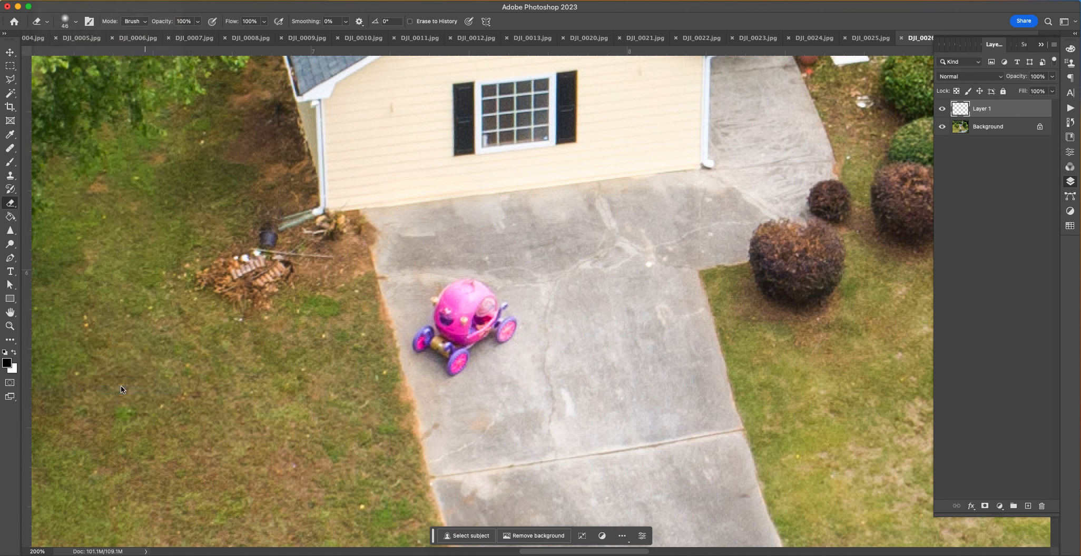
Step: With a 56 px Healing Brush, paint out the pink toy carriage using sampled concrete and the wood debris beside the driveway using grass
click(10, 150)
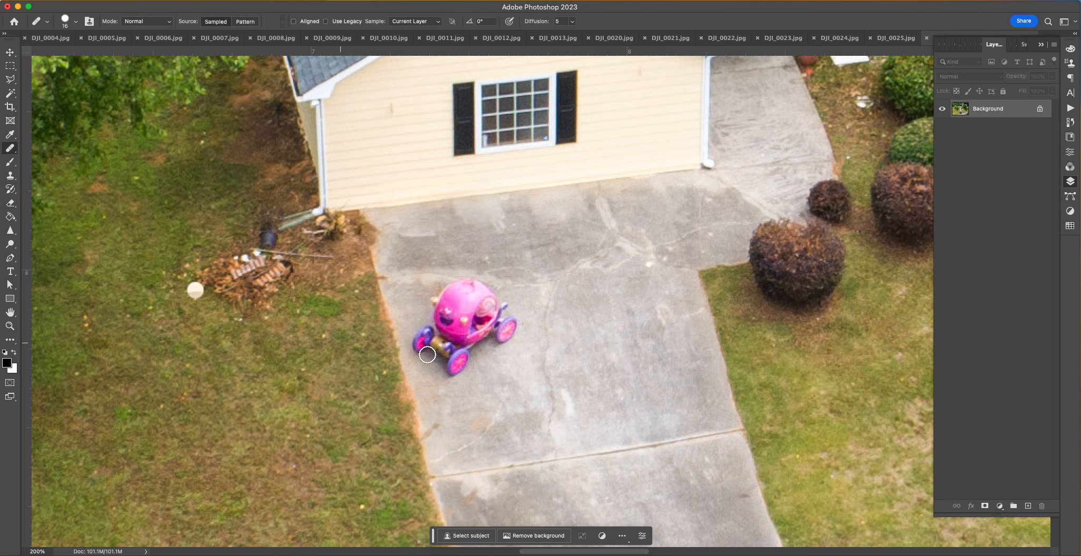
right_click(668, 334)
drag(714, 352, 711, 352)
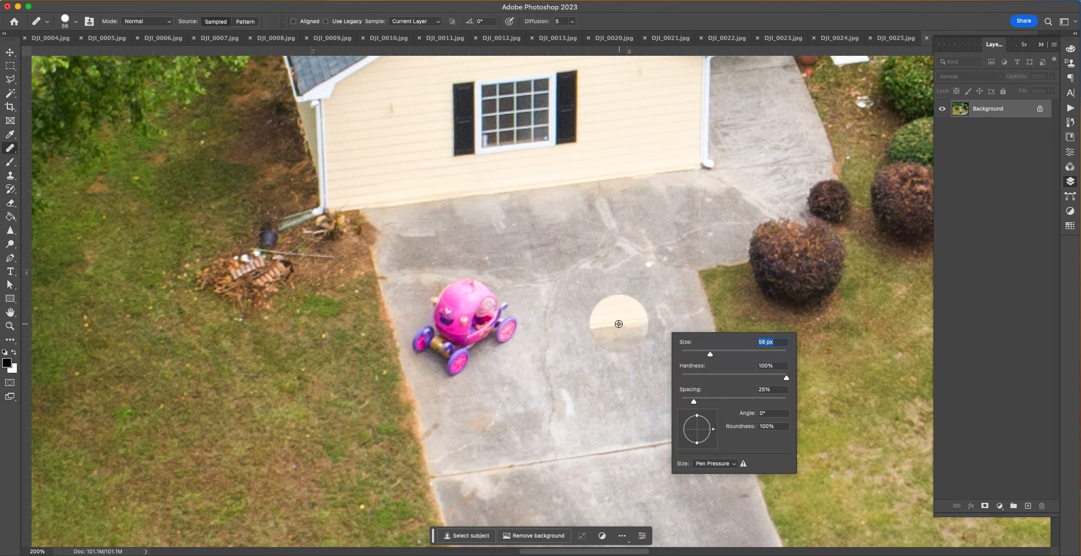
alt+click(619, 315)
mouse_move(514, 313)
mouse_down()
mouse_move(502, 325)
mouse_move(460, 297)
mouse_move(458, 344)
mouse_move(435, 332)
mouse_move(454, 366)
mouse_move(445, 351)
mouse_up()
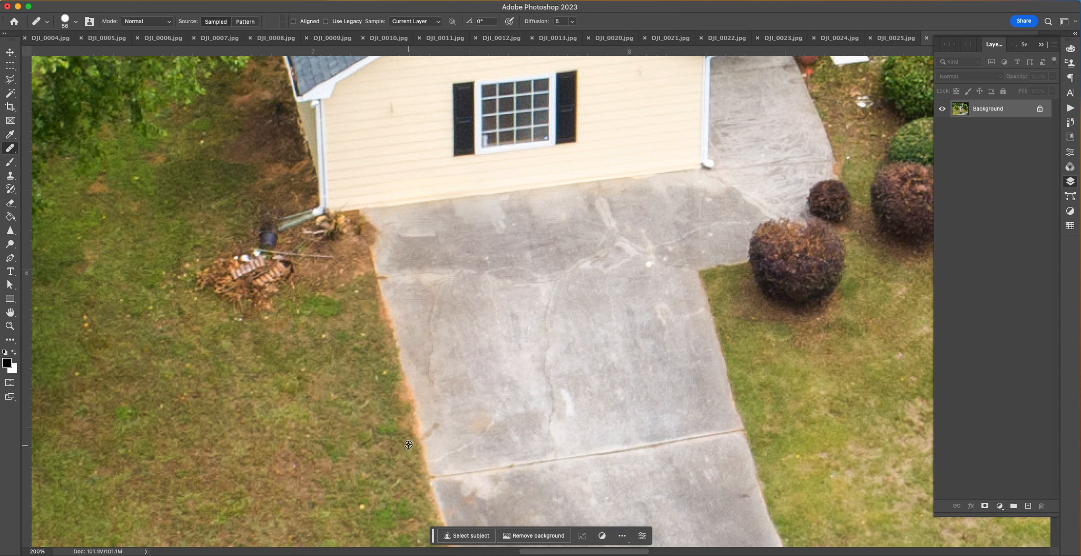
mouse_move(362, 265)
mouse_down()
mouse_move(295, 276)
mouse_move(251, 251)
mouse_move(243, 277)
mouse_move(207, 274)
mouse_move(272, 311)
mouse_up()
Step: Heal the part of the brushwood pile that touches the roof edge behind the house with sampled grass
mouse_move(687, 403)
mouse_down()
mouse_move(394, 555)
mouse_move(248, 555)
mouse_up()
drag(717, 225, 647, 222)
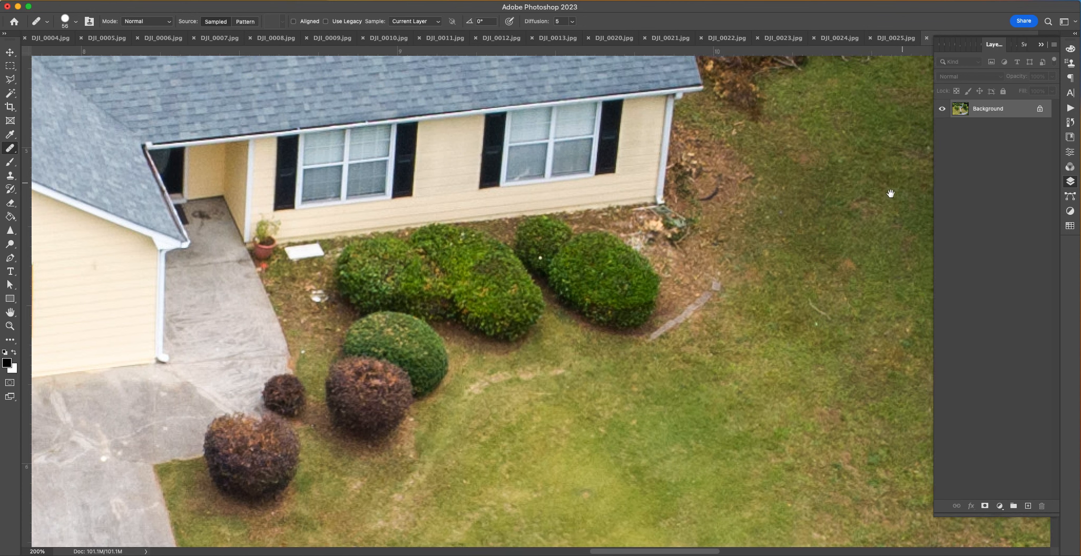
mouse_move(888, 193)
mouse_down()
mouse_move(799, 290)
mouse_move(758, 284)
mouse_move(605, 335)
mouse_move(537, 338)
mouse_up()
drag(496, 209, 404, 363)
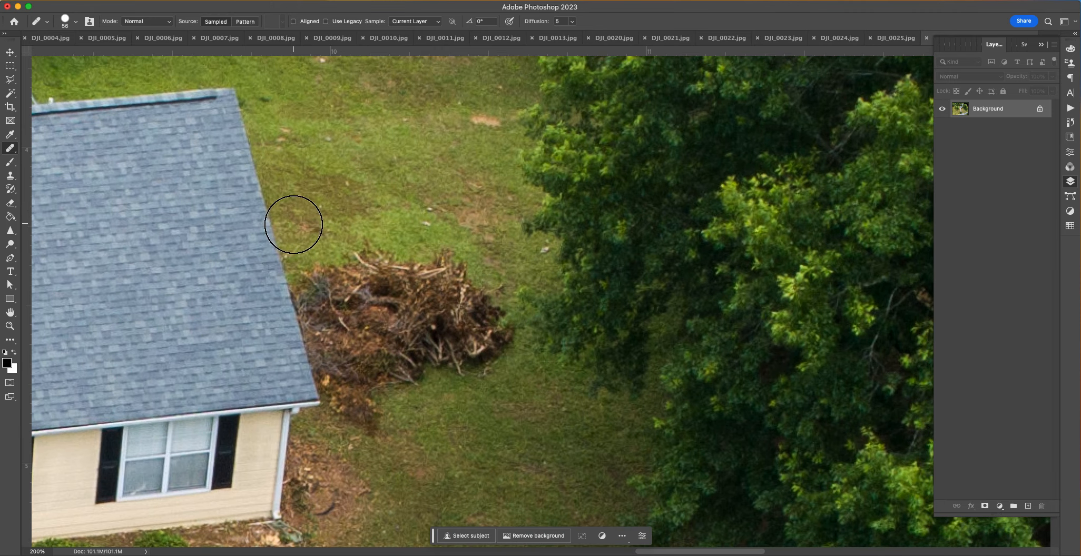
click(295, 308)
mouse_move(295, 309)
mouse_down()
mouse_move(314, 341)
mouse_move(328, 343)
mouse_move(326, 332)
mouse_up()
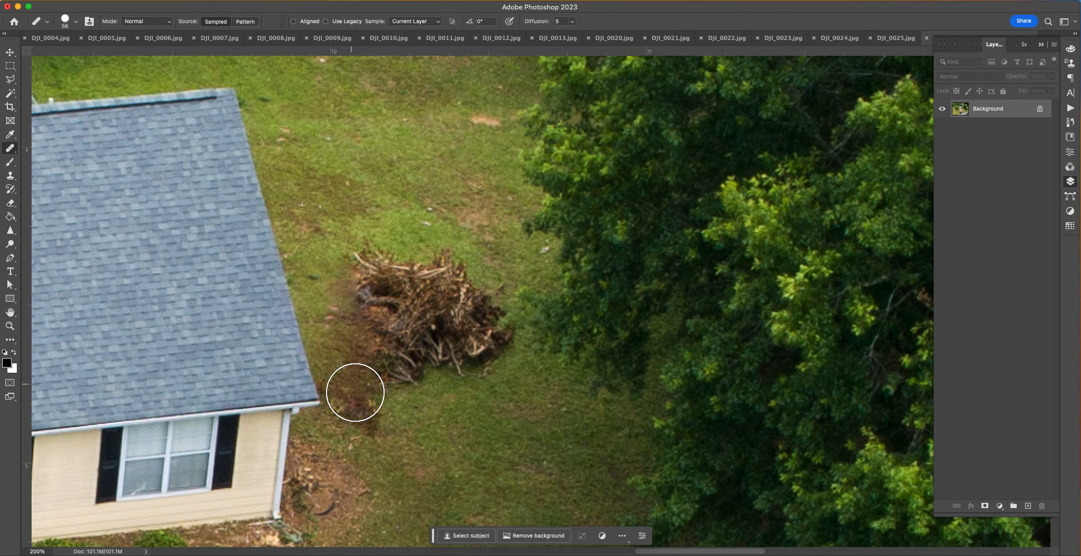
drag(355, 393, 365, 414)
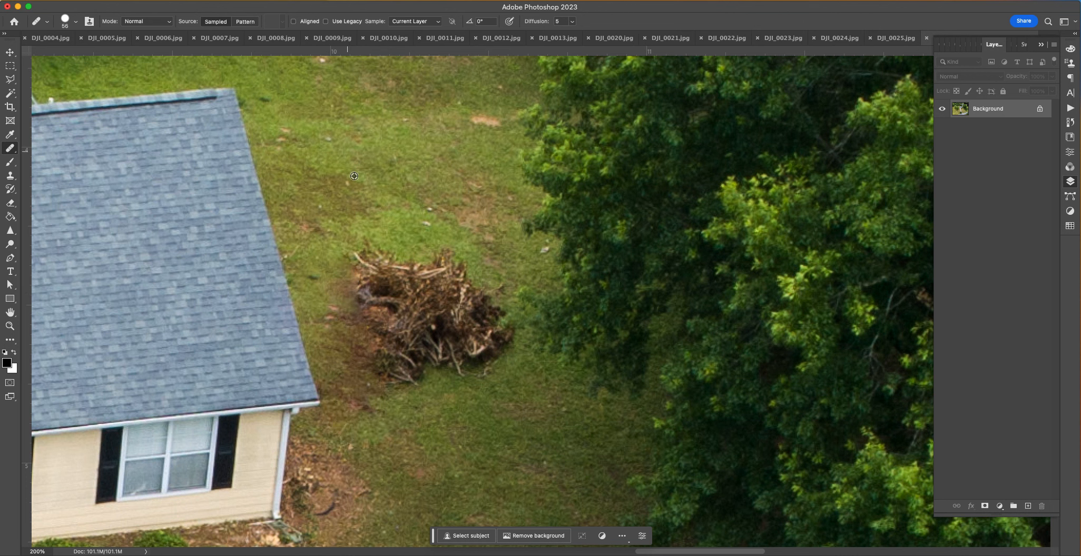
Step: Outline the remaining brushwood pile with the Polygonal Lasso, replace it with grass using a content-aware fill, and deselect
click(10, 79)
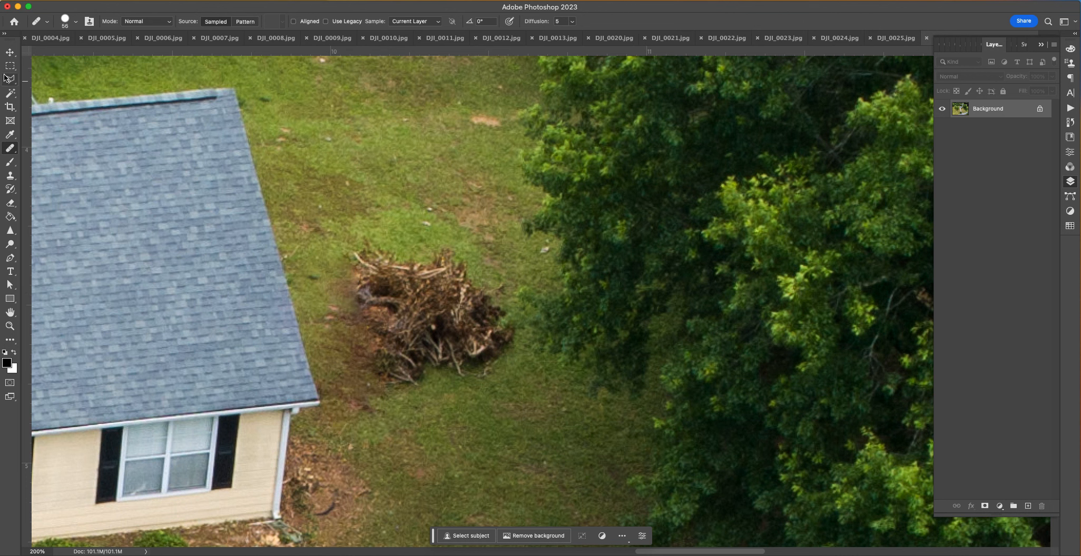
click(333, 260)
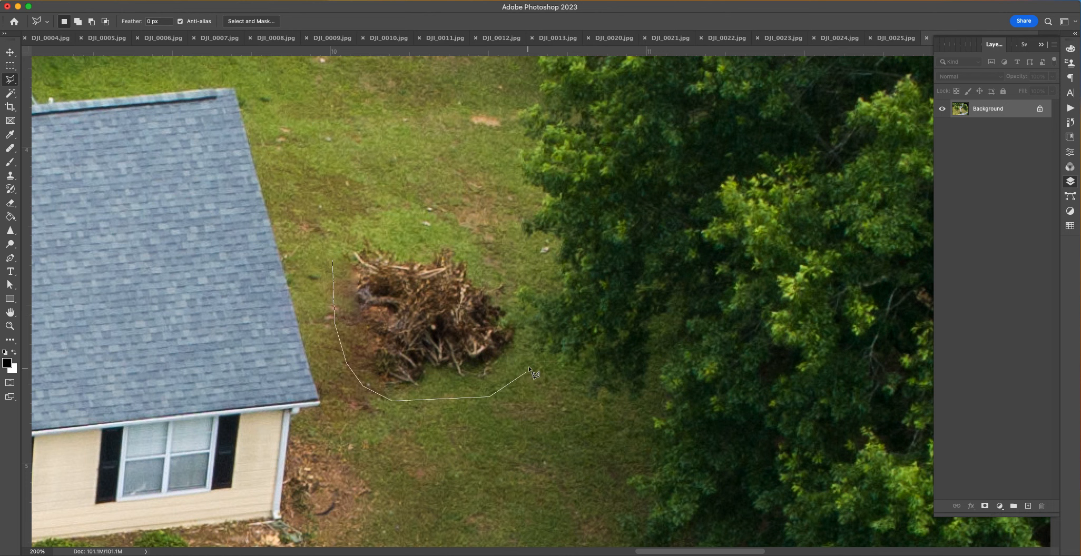
key(BackSpace)
click(425, 213)
double_click(351, 224)
key(shift+BackSpace)
key(Return)
key(super+d)
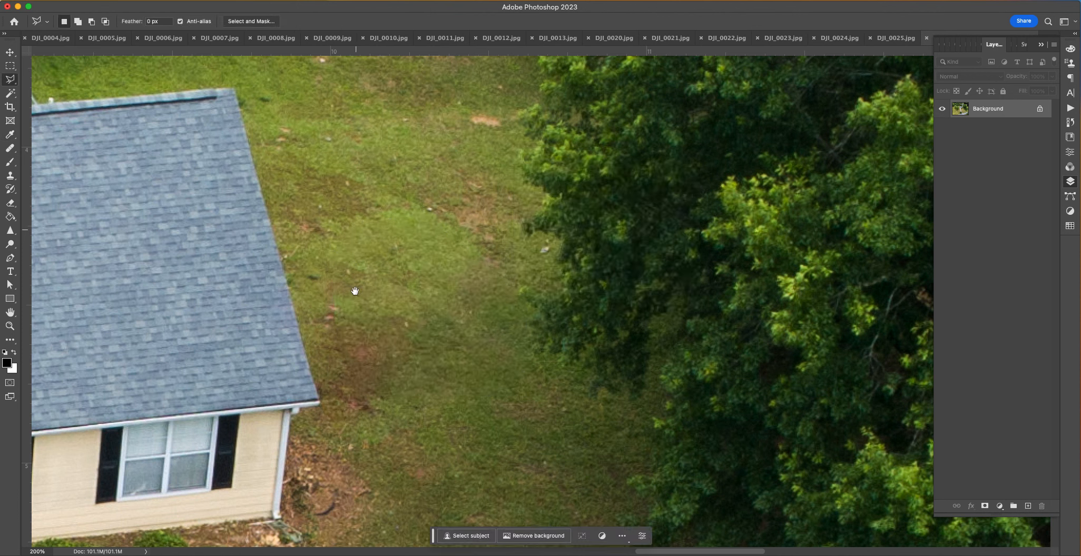
Step: With an 18 px Healing Brush, heal the small dark spots on the grass beside the roof edge using sampled grass
click(13, 150)
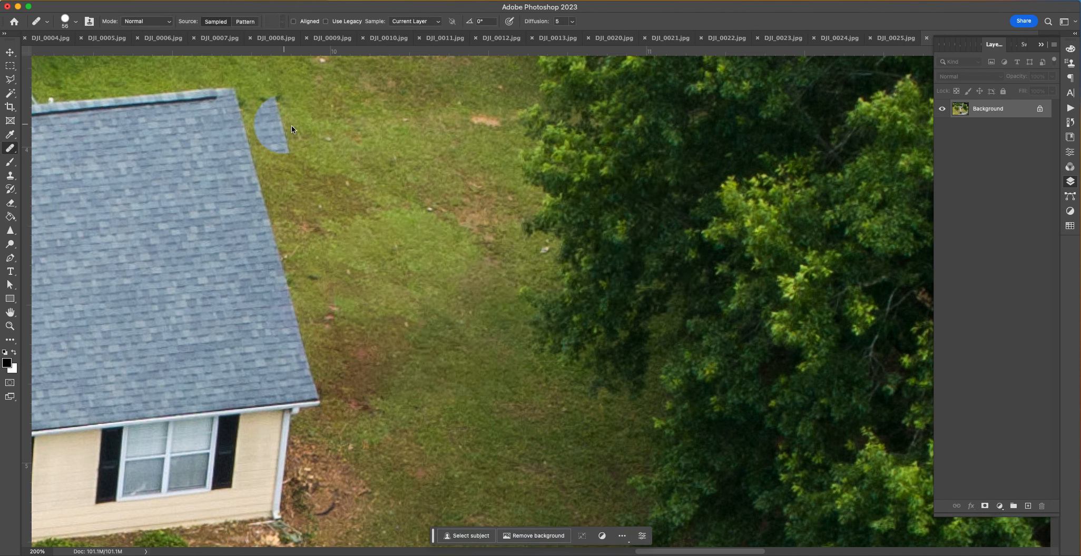
right_click(459, 173)
click(464, 173)
click(412, 137)
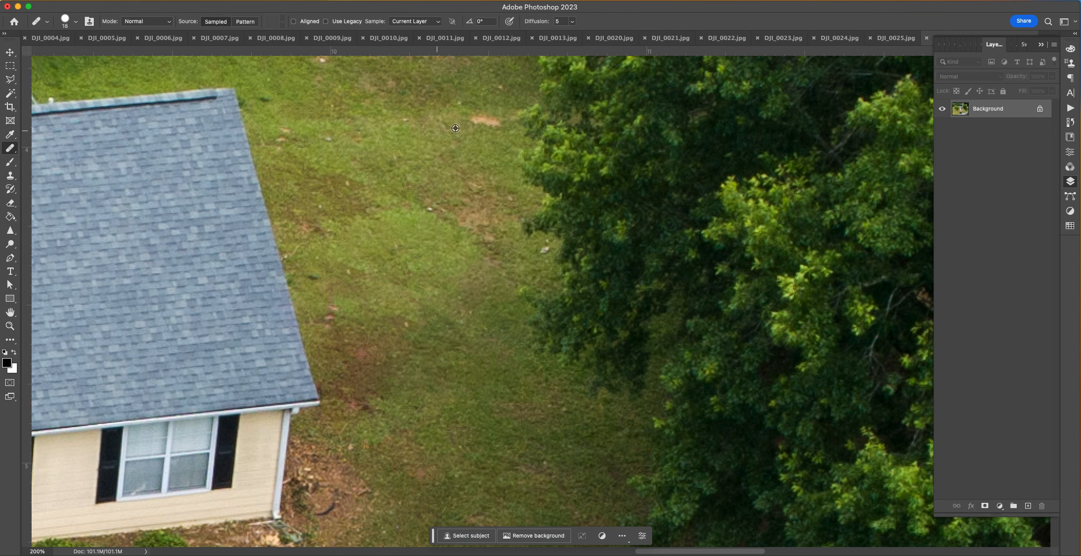
Step: Set the Healing Brush to 22 px and heal the bare brown patches on the lawn behind the chimney using sampled grass
drag(387, 127, 574, 359)
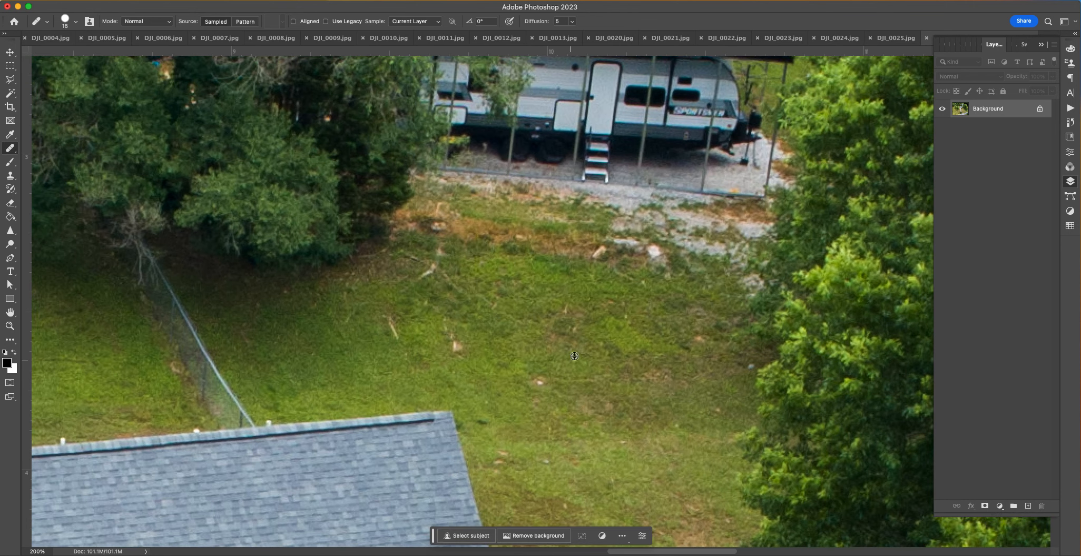
scroll(540, 385, left, 15)
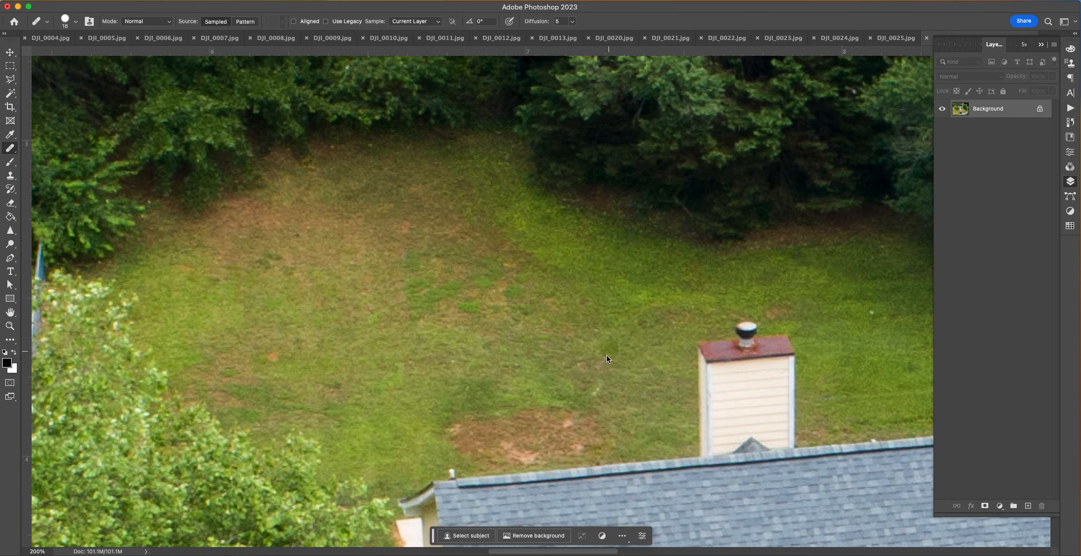
right_click(585, 384)
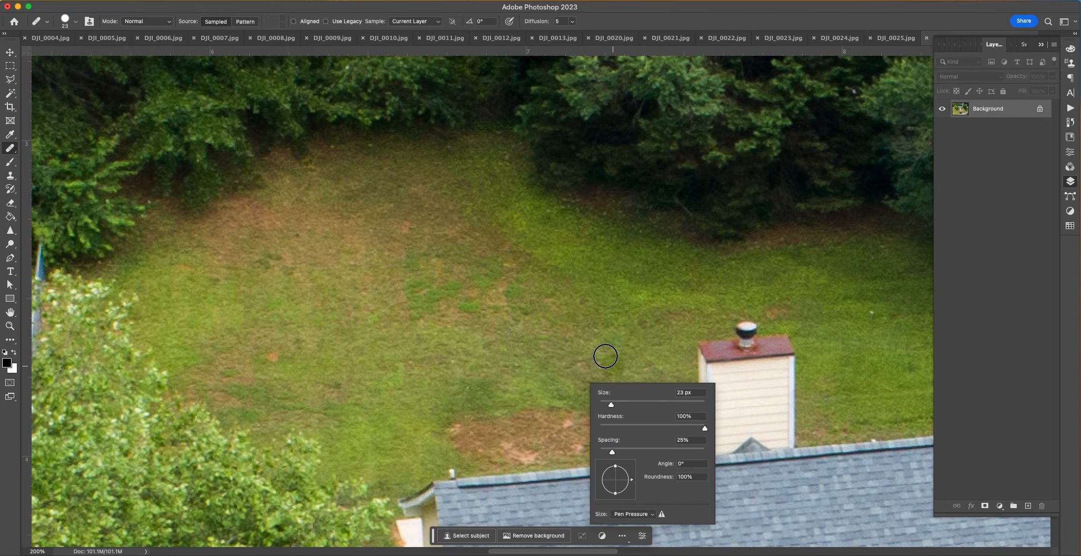
alt+click(600, 340)
mouse_move(593, 418)
mouse_down()
mouse_move(464, 434)
mouse_move(586, 435)
mouse_move(543, 458)
mouse_move(461, 447)
mouse_up()
drag(600, 399, 698, 159)
drag(527, 337, 684, 250)
drag(422, 400, 677, 253)
drag(590, 474, 374, 133)
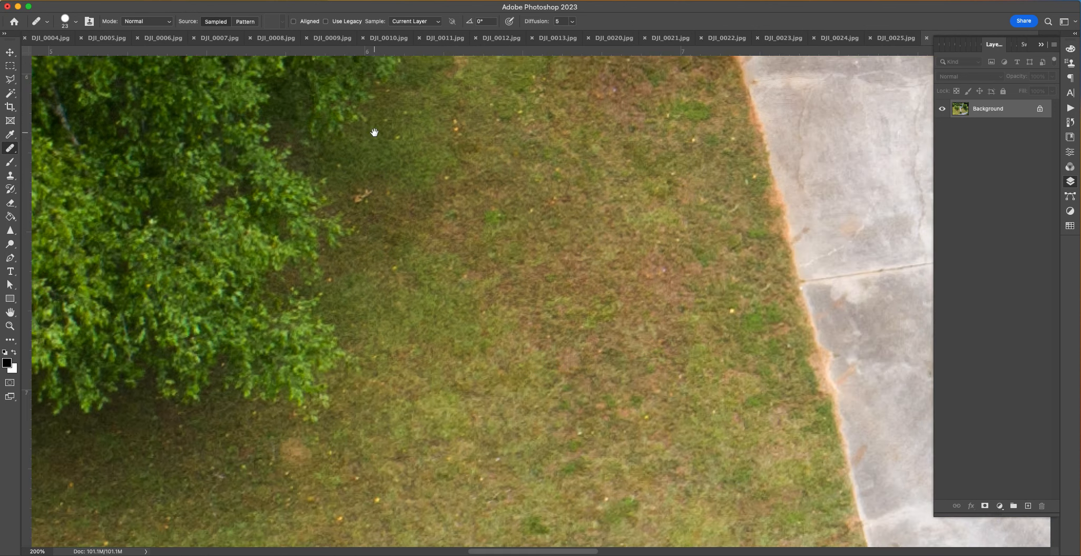
key(super+0)
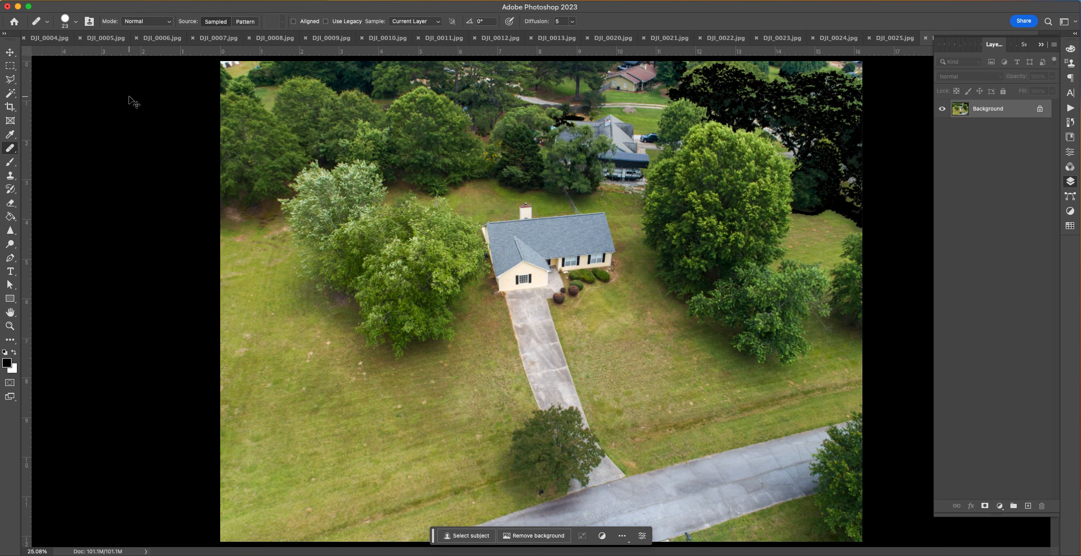
key(super+shift+s)
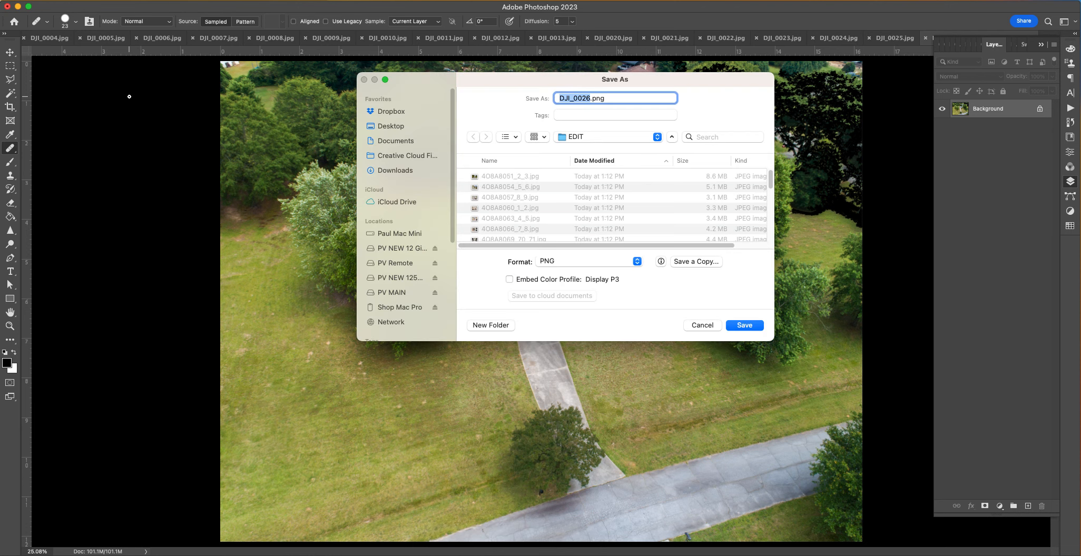
click(702, 325)
click(105, 0)
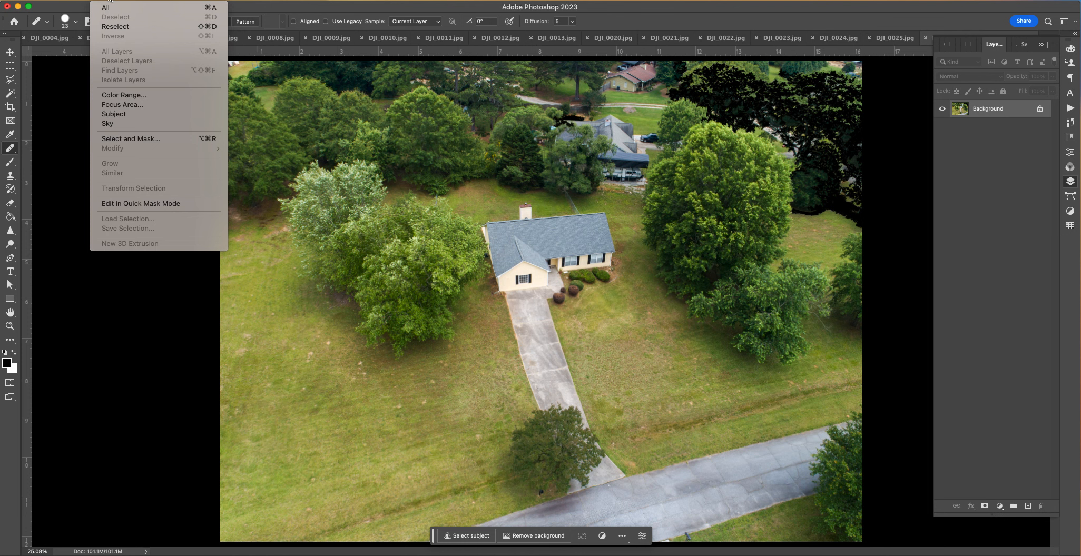
click(183, 376)
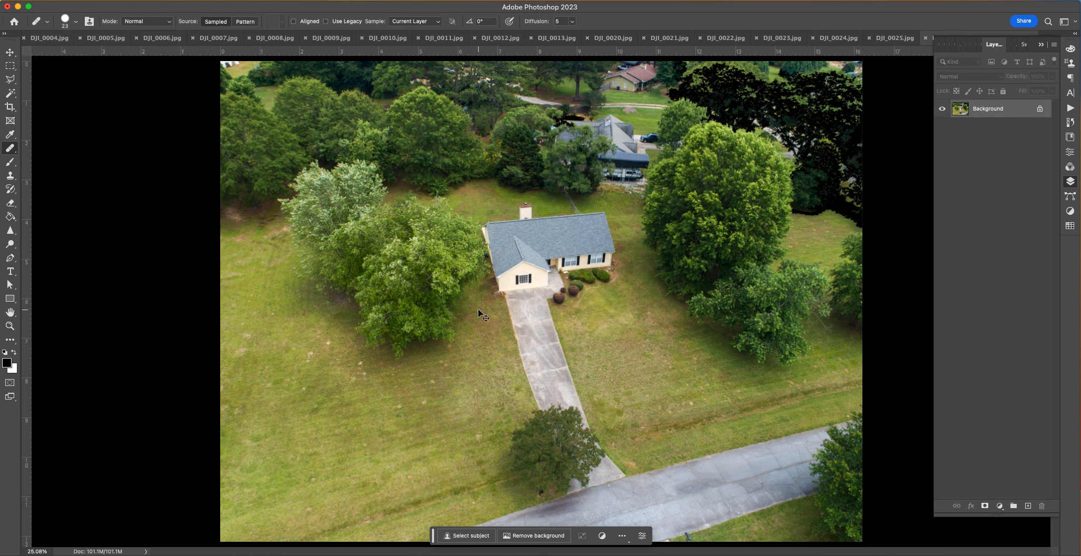
key(super+shift+s)
click(569, 262)
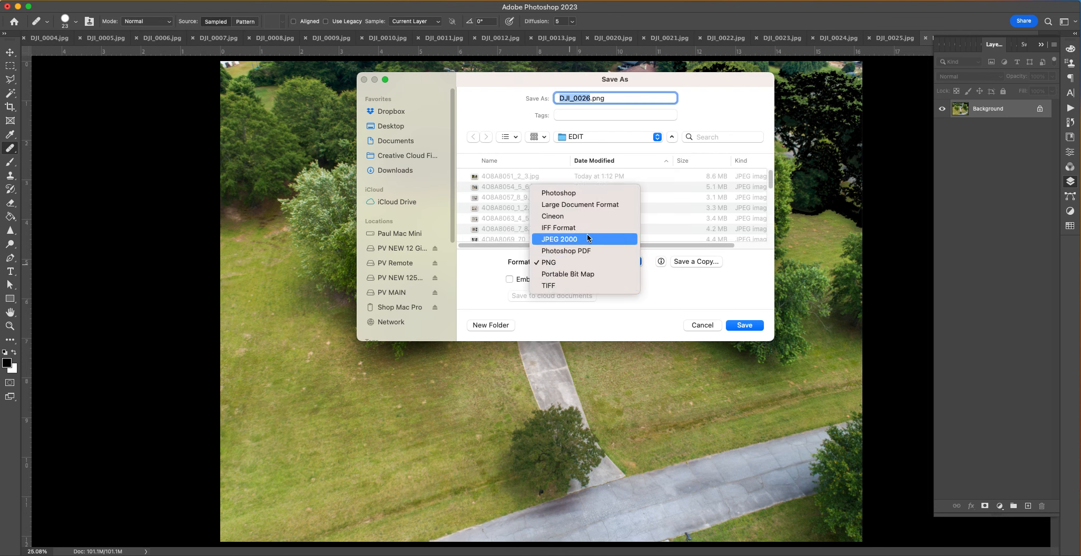
click(678, 264)
click(703, 325)
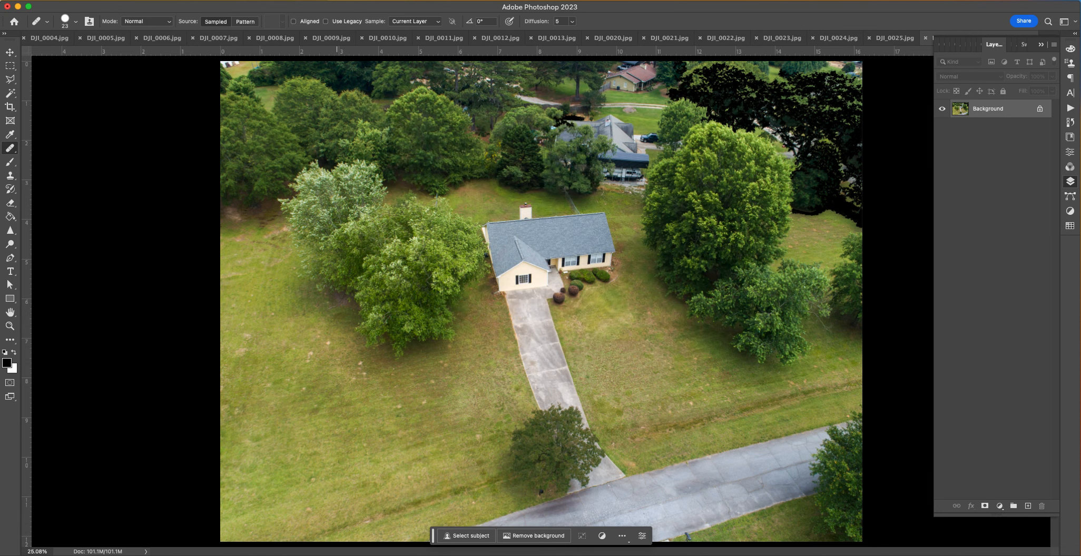
click(19, 1)
mouse_move(36, 9)
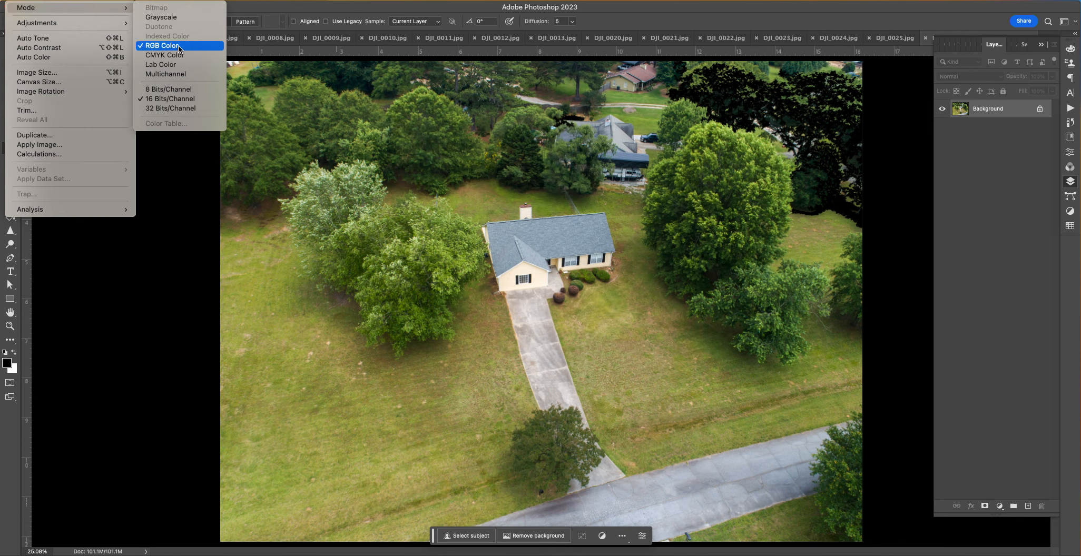
click(624, 275)
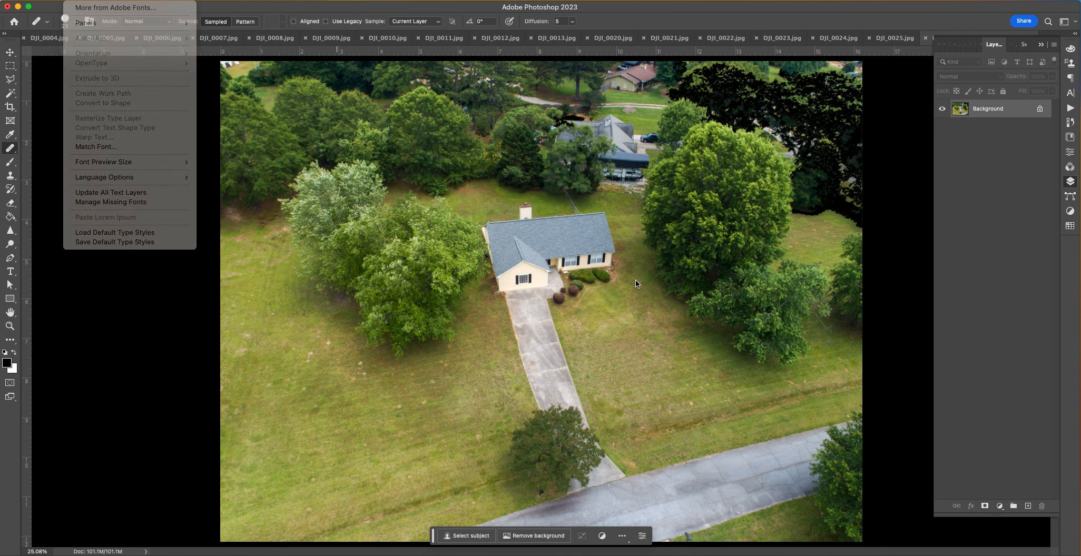
Step: Save a JPEG copy as DJI_0026.jpg at quality 12, Baseline ("Standard"), replacing the existing file, and close the document without saving
key(super+alt+s)
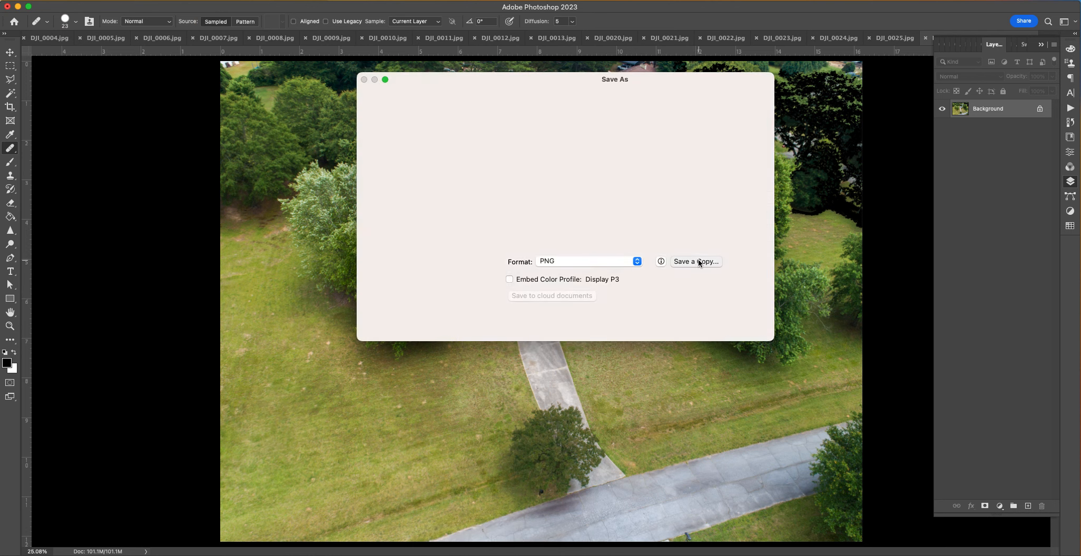
click(599, 217)
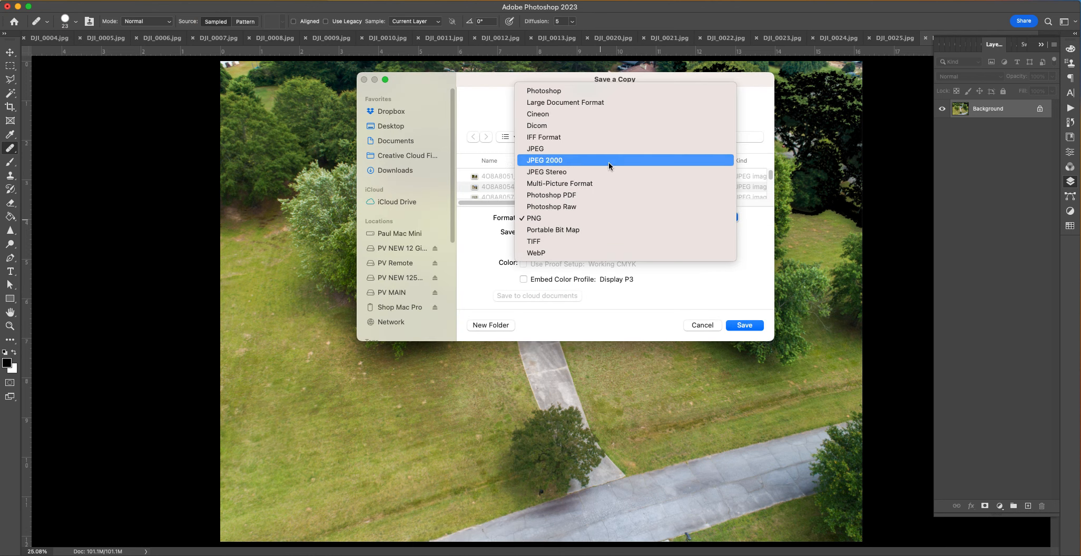
click(608, 146)
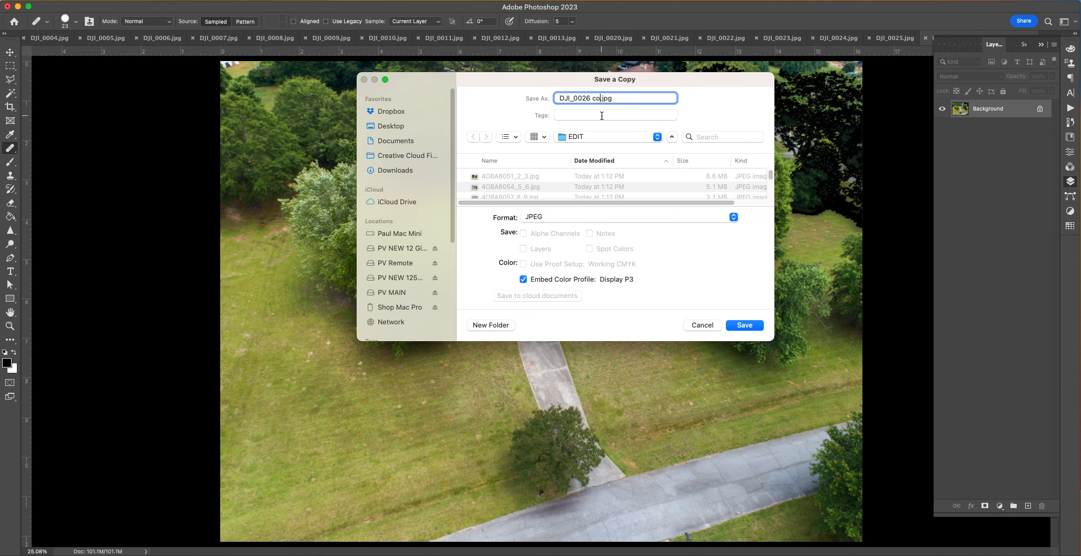
key(Return)
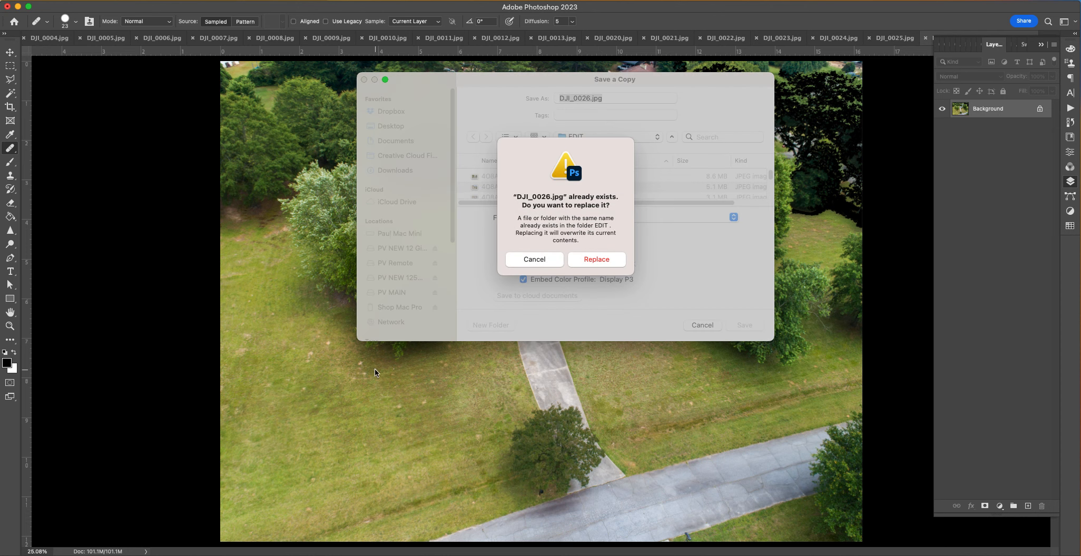
click(614, 262)
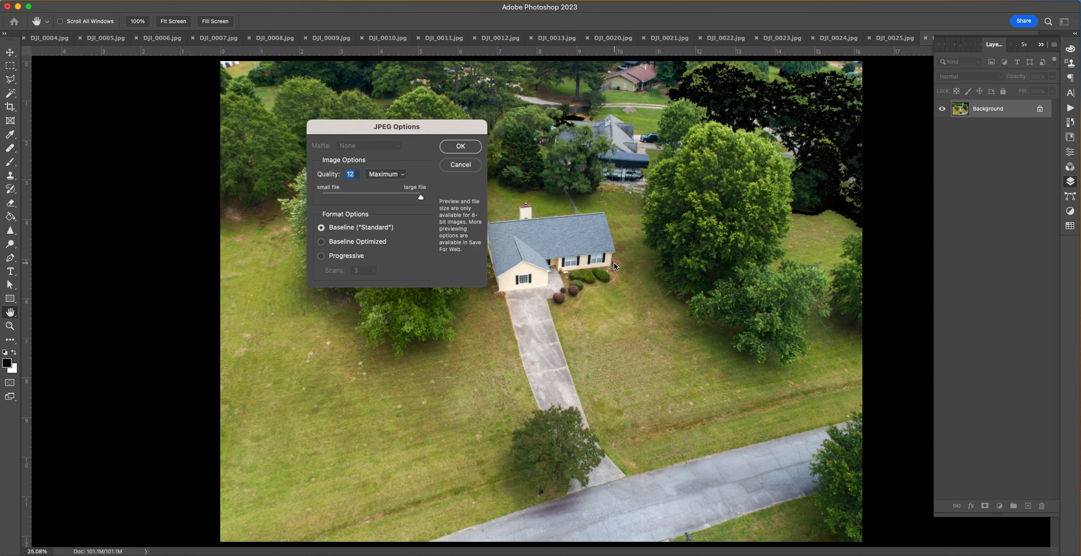
click(460, 146)
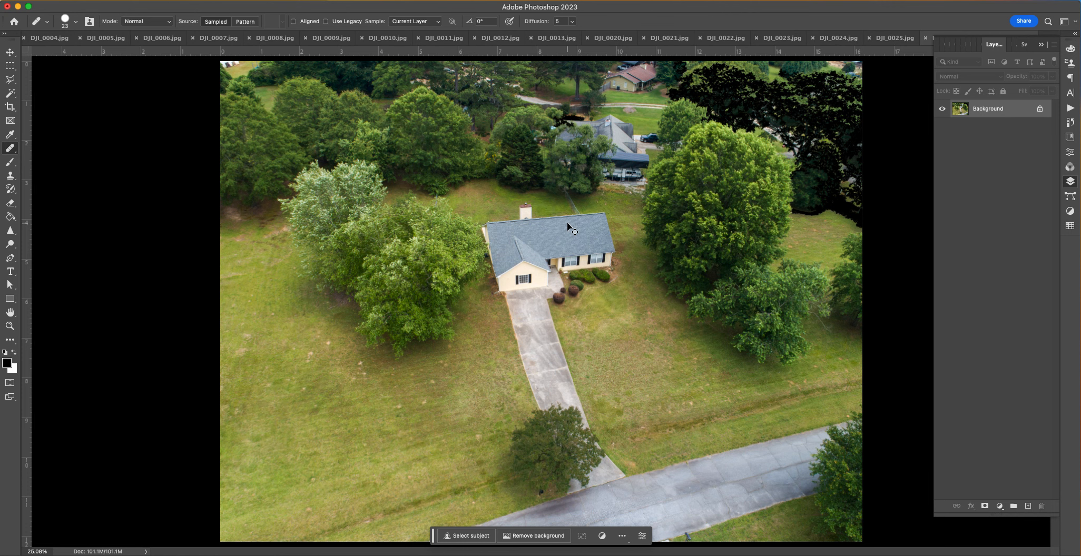
key(super+w)
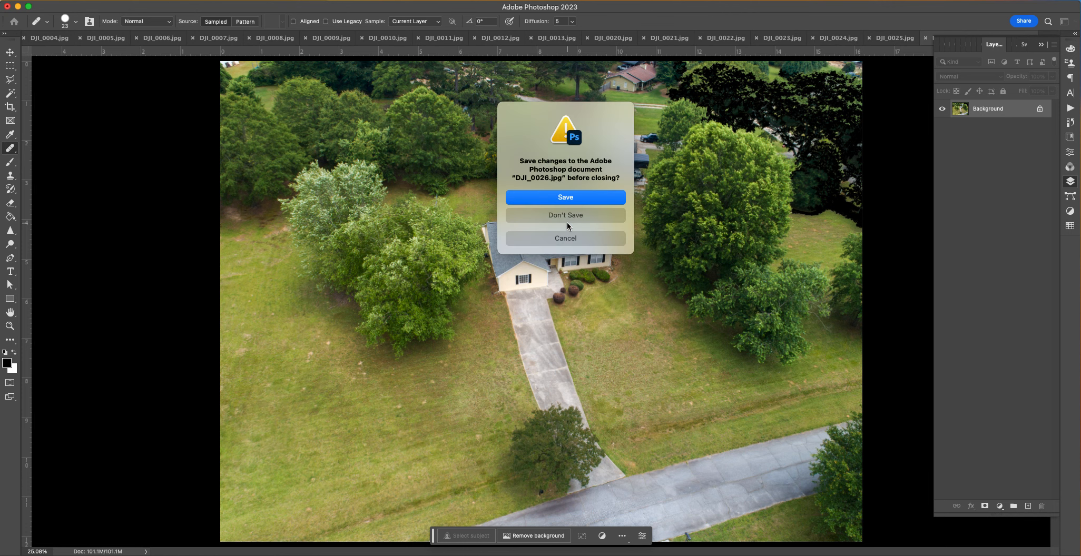
click(596, 219)
key(i)
key(super+shift+k)
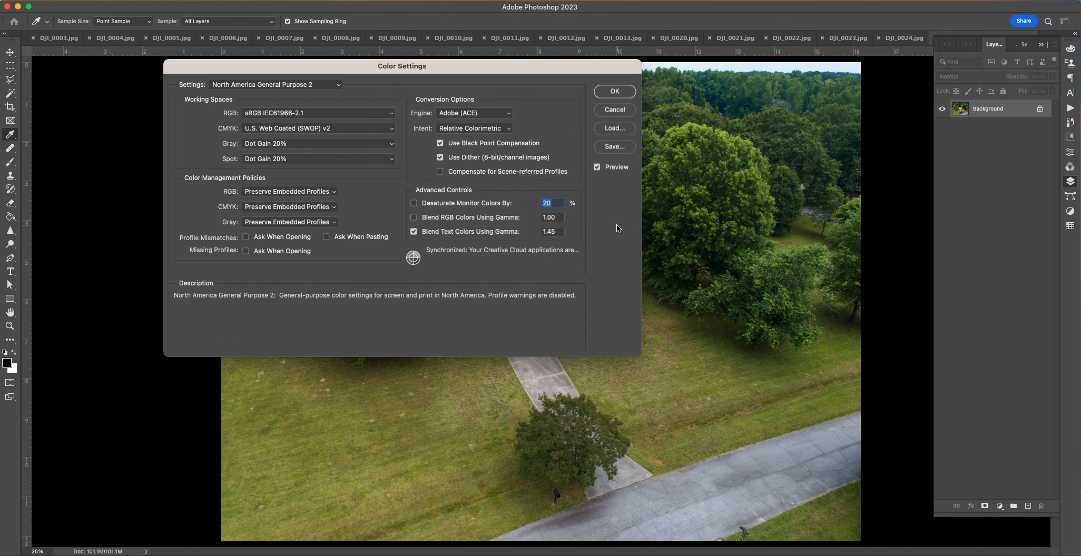
click(631, 111)
Step: Paint out the pink toy carriage on the driveway with a 122 px Healing Brush using concrete
key(j)
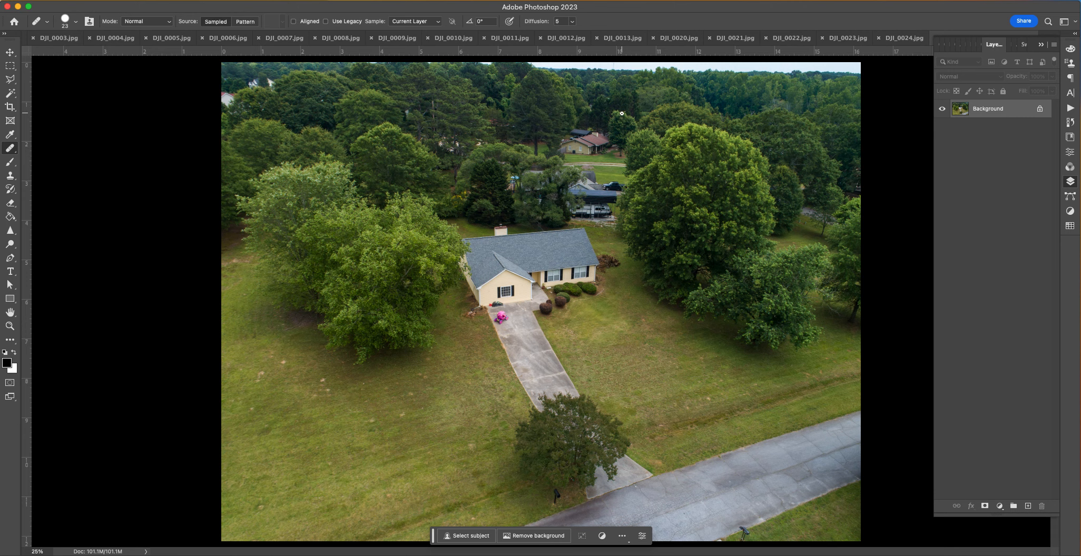
scroll(540, 302, up, 15)
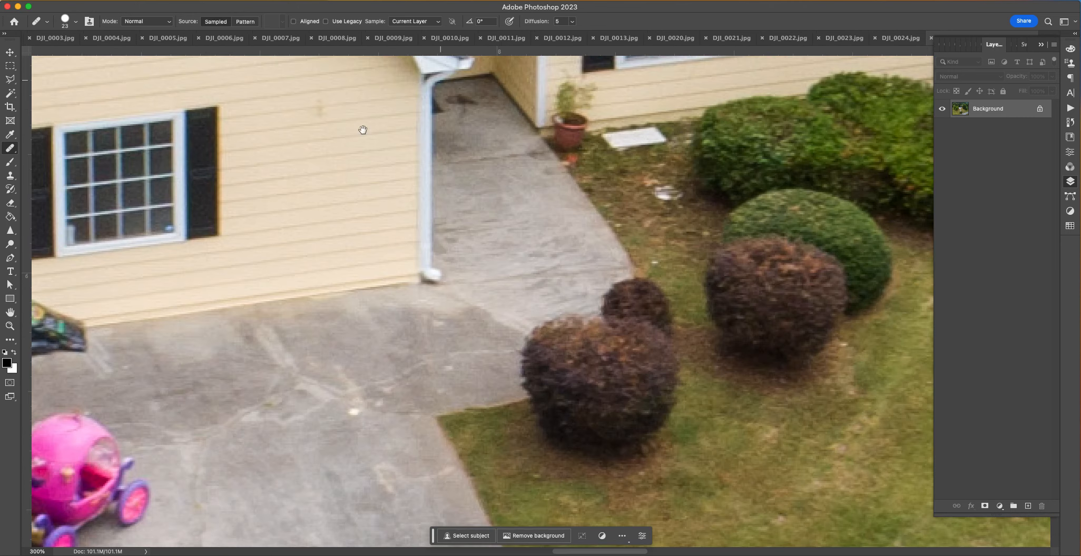
drag(283, 279, 596, 231)
drag(467, 297, 663, 182)
right_click(909, 380)
right_click(907, 345)
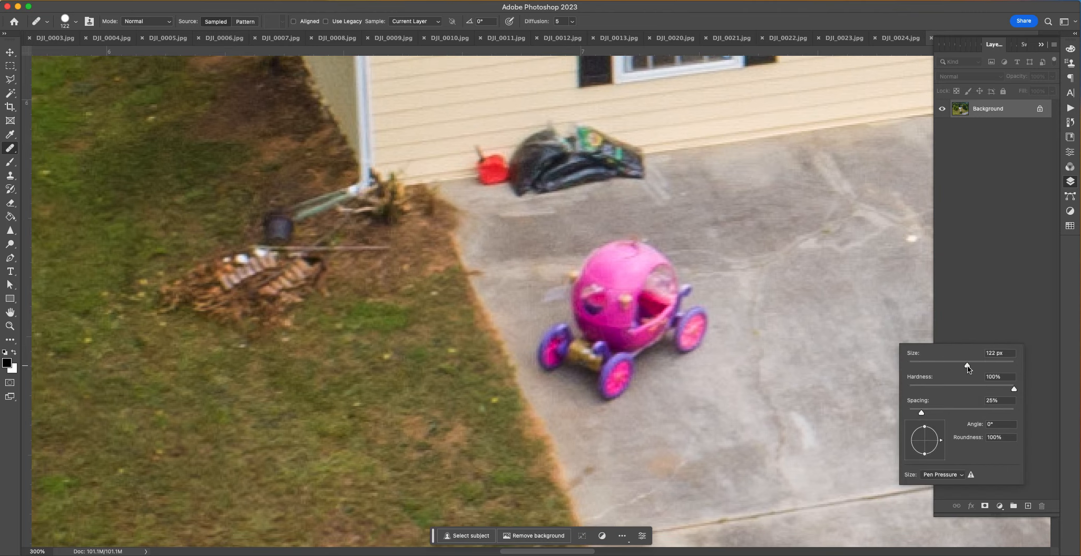
click(613, 331)
mouse_move(649, 312)
mouse_down()
mouse_move(661, 333)
mouse_move(665, 319)
mouse_up()
drag(744, 313, 710, 392)
Step: Reduce the Healing Brush to 57 px and heal away the black bags and red object along the garage wall
right_click(709, 392)
click(732, 415)
alt+click(751, 244)
drag(553, 269, 435, 283)
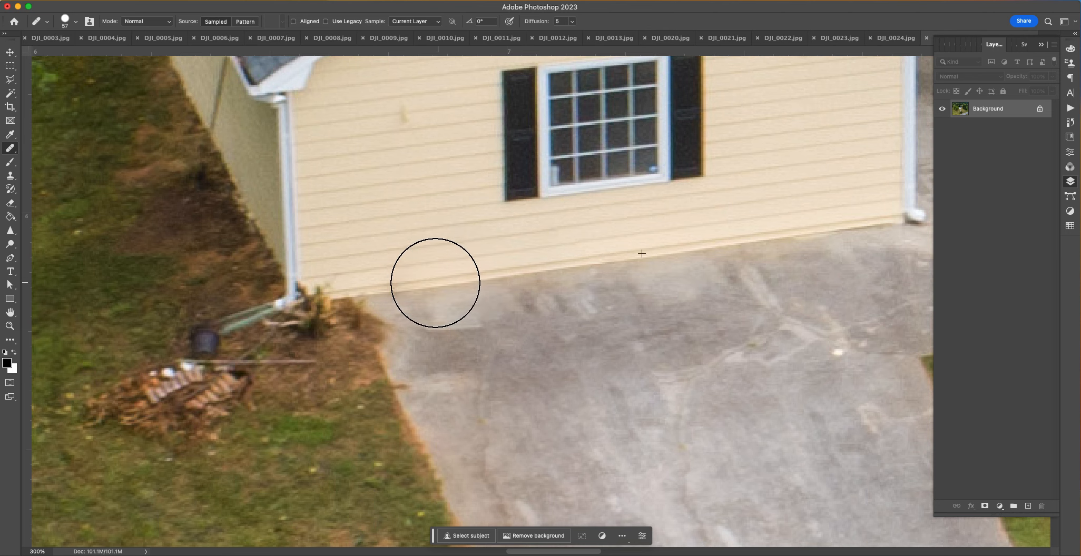
Step: Heal the wood debris pile beside the driveway with grass sampled from the nearby lawn
drag(301, 428, 637, 86)
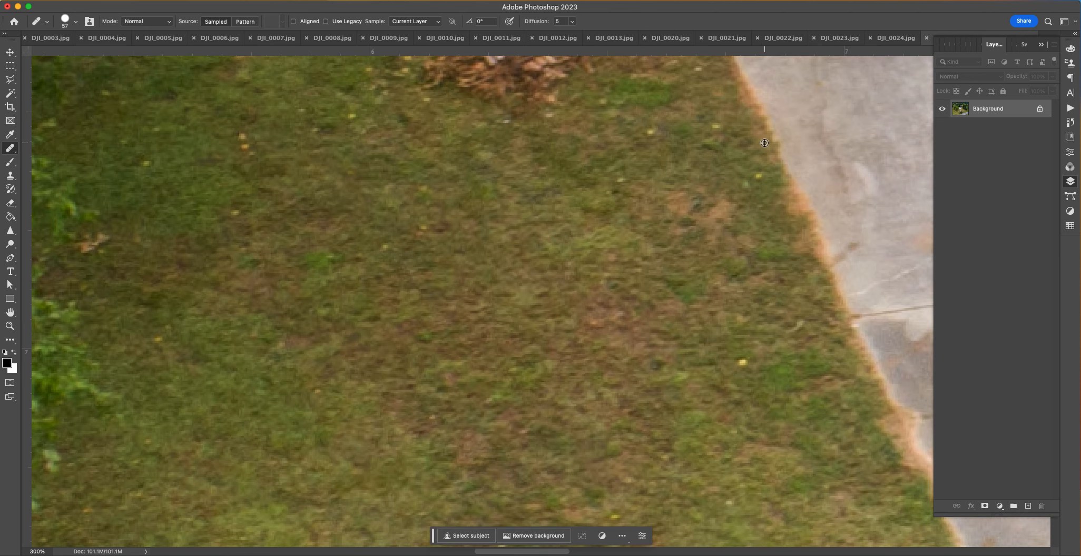
scroll(777, 357, up, 5)
scroll(777, 357, left, 1)
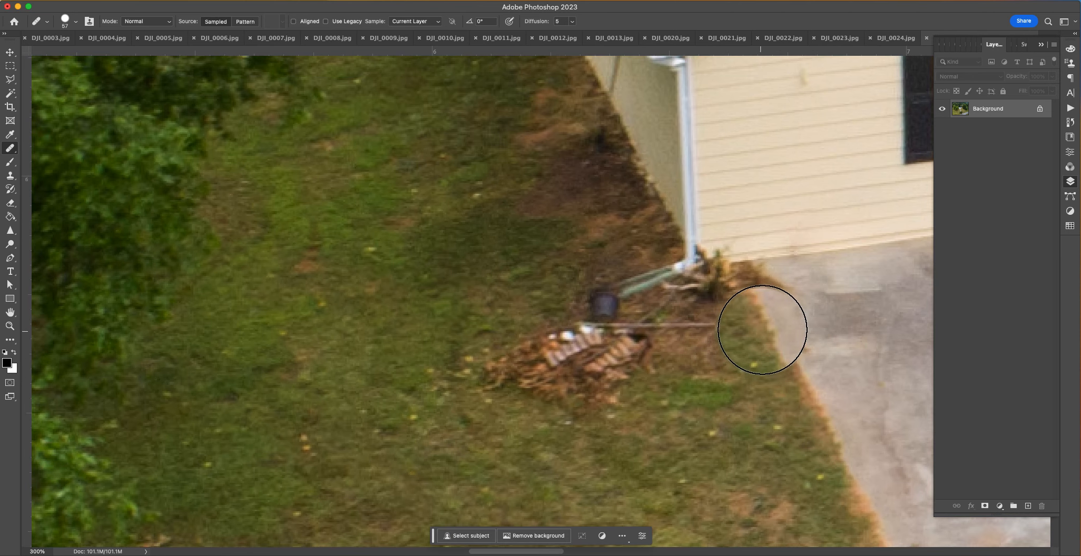
mouse_move(766, 319)
mouse_down()
mouse_move(654, 364)
mouse_move(611, 329)
mouse_move(595, 327)
mouse_move(589, 354)
mouse_move(519, 365)
mouse_up()
Step: Heal the part of the brushwood pile that touches the roof edge, using a sample taken along the upper roof edge
drag(625, 385, 150, 347)
drag(411, 250, 95, 366)
mouse_move(471, 258)
mouse_down()
mouse_move(89, 411)
mouse_move(98, 406)
mouse_up()
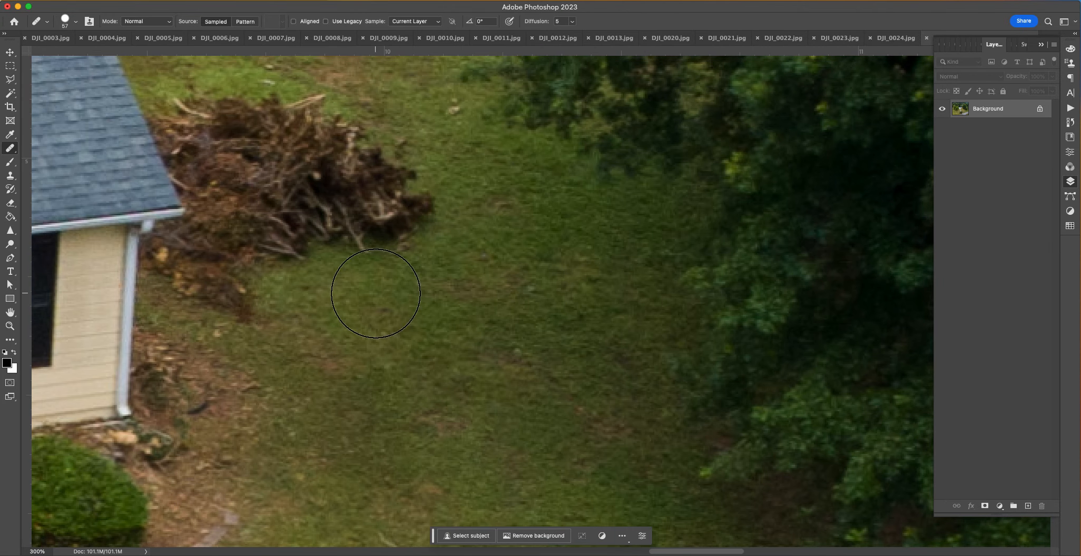
drag(216, 161, 339, 313)
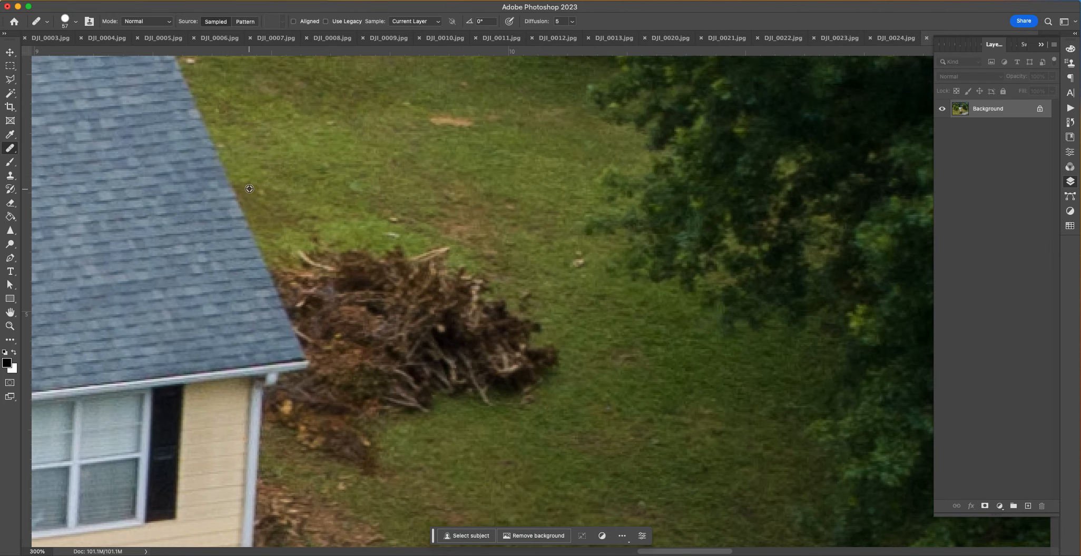
click(308, 315)
mouse_move(304, 318)
mouse_down()
mouse_move(307, 272)
mouse_move(321, 342)
mouse_move(361, 357)
mouse_move(375, 382)
mouse_move(332, 435)
mouse_move(344, 432)
mouse_move(367, 355)
mouse_move(365, 261)
mouse_move(450, 315)
mouse_up()
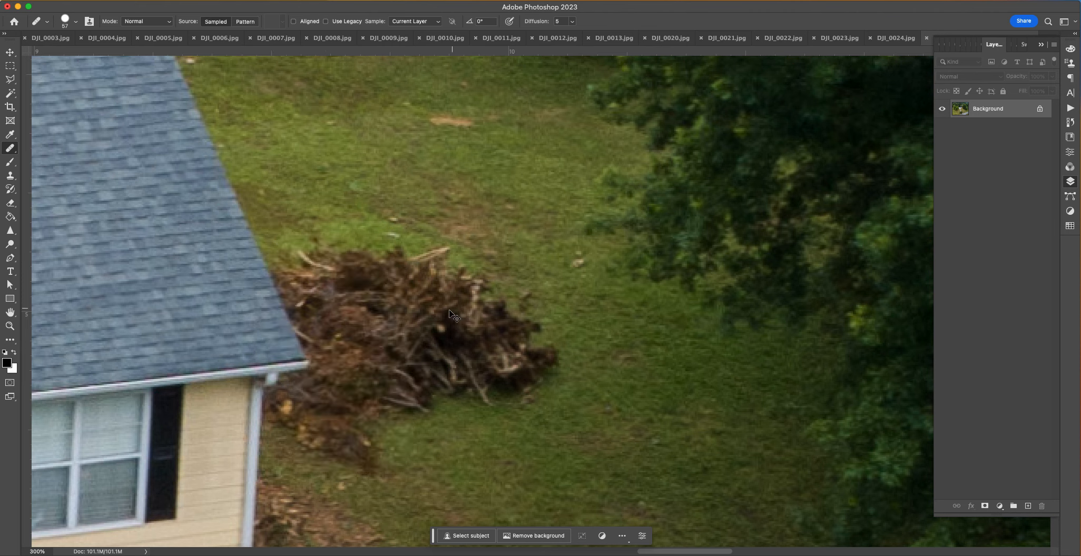
alt+click(215, 179)
mouse_move(280, 317)
mouse_down()
mouse_move(284, 283)
mouse_move(337, 217)
mouse_move(342, 71)
mouse_up()
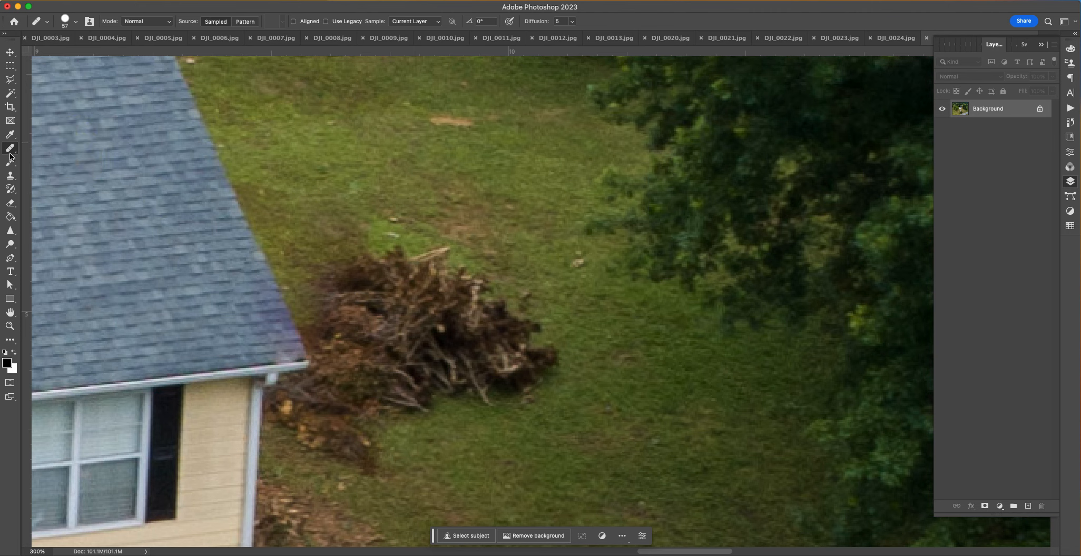
Step: With a 35 px Clone Stamp, cover the part of the brushwood pile nearest the house corner with cloned grass
click(10, 175)
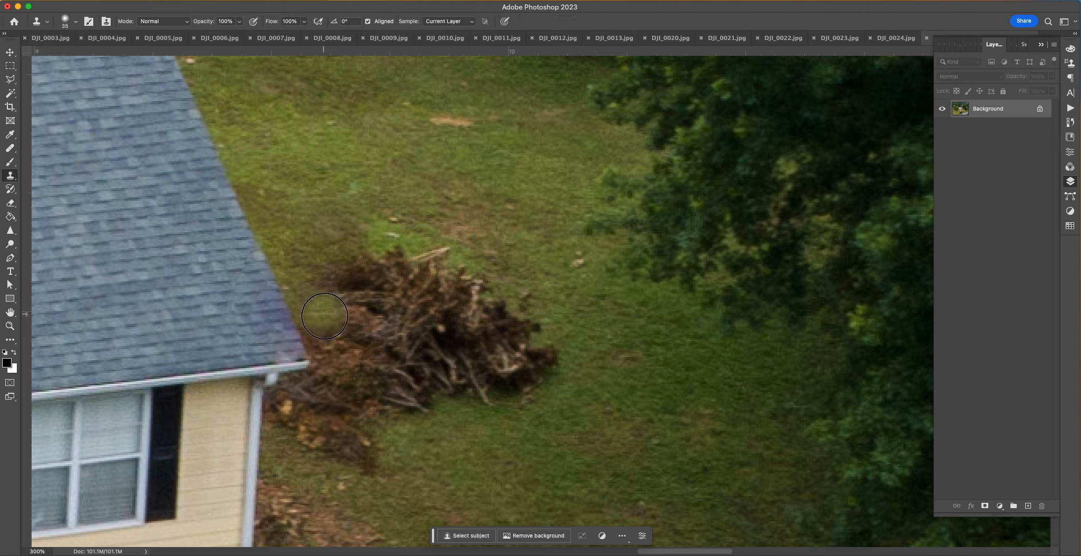
mouse_move(298, 389)
mouse_down()
mouse_move(294, 416)
mouse_move(344, 393)
mouse_move(320, 316)
mouse_up()
click(103, 140)
Step: Heal away the rest of the brushwood pile beside the house corner with grass using the Healing Brush
click(11, 150)
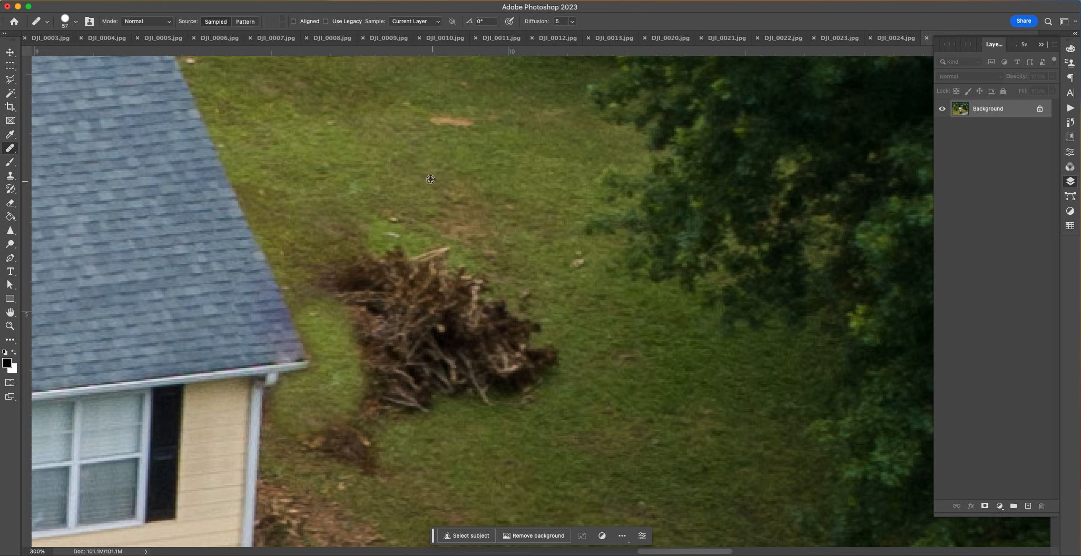
scroll(509, 397, down, 5)
scroll(508, 398, right, 3)
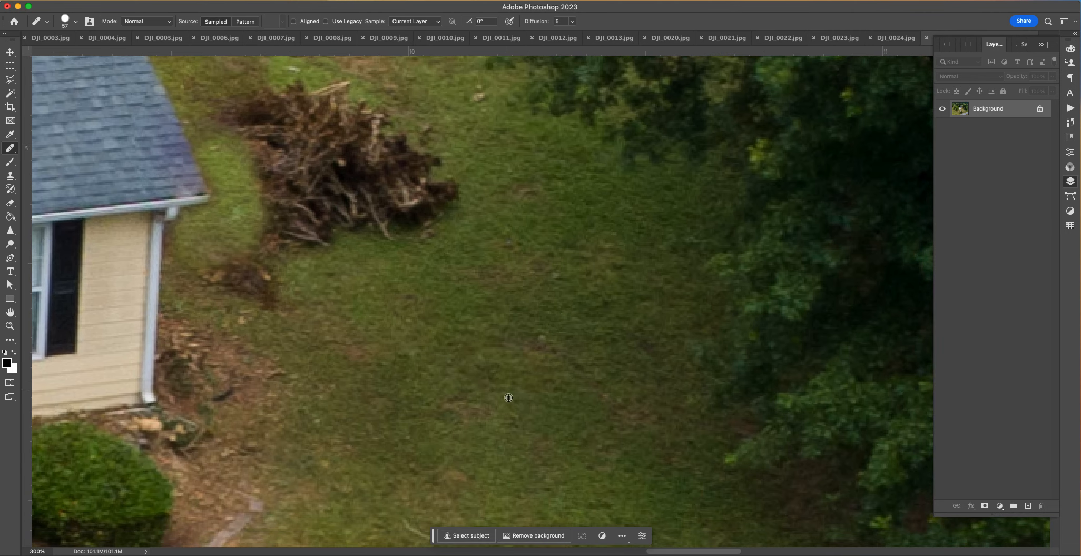
mouse_move(402, 201)
mouse_down()
mouse_move(374, 133)
mouse_move(325, 101)
mouse_move(346, 160)
mouse_move(387, 213)
mouse_move(274, 110)
mouse_move(296, 217)
mouse_move(277, 224)
mouse_move(274, 252)
mouse_move(235, 272)
mouse_up()
scroll(369, 237, up, 5)
scroll(369, 237, left, 2)
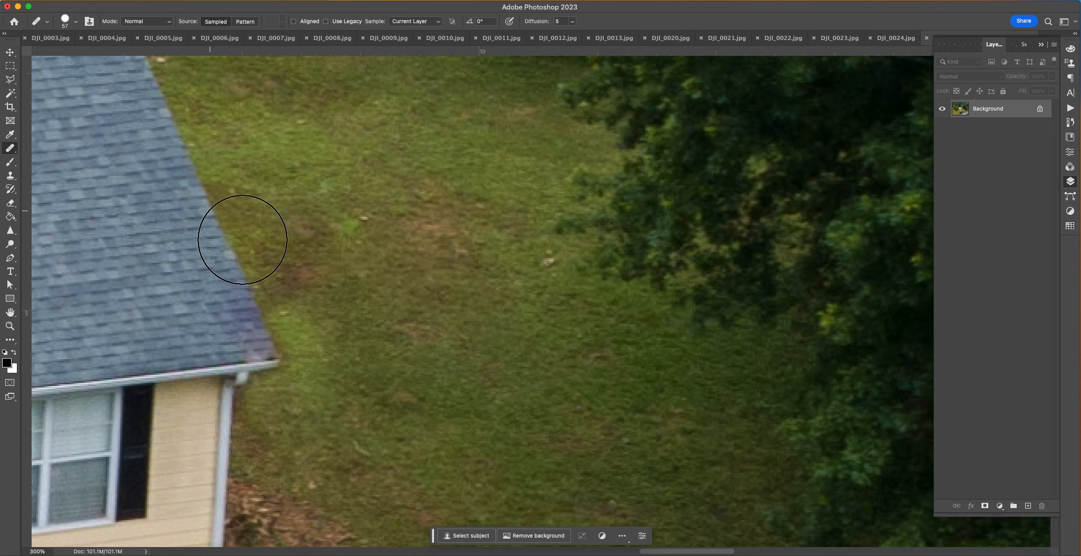
mouse_move(267, 264)
mouse_down()
mouse_move(273, 285)
mouse_move(543, 504)
mouse_up()
drag(447, 274, 519, 392)
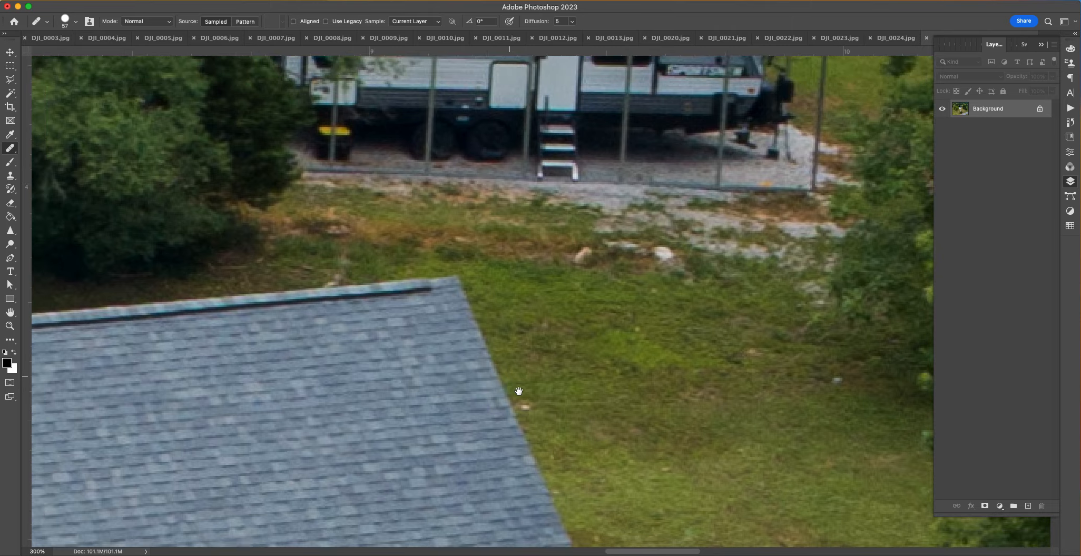
scroll(501, 390, left, 10)
key(super+0)
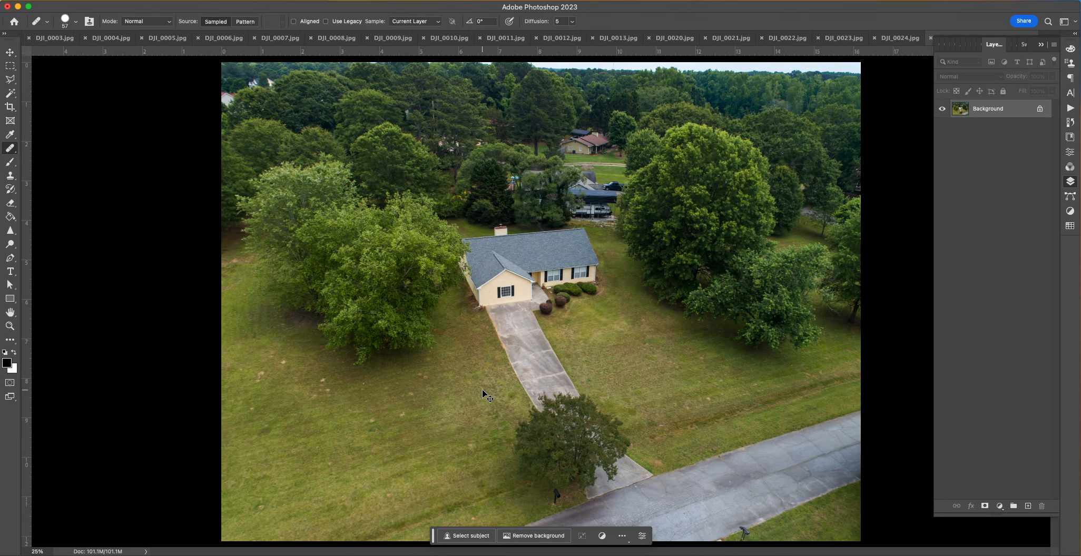
Step: Duplicate the background layer, set the copy's opacity to 50%, and flatten the image
key(super+j)
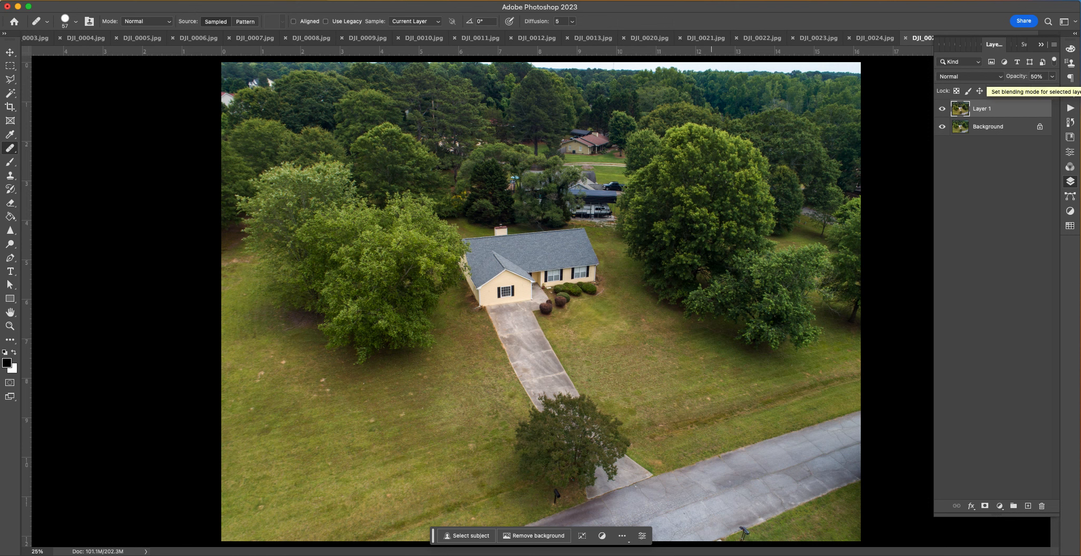
click(49, 0)
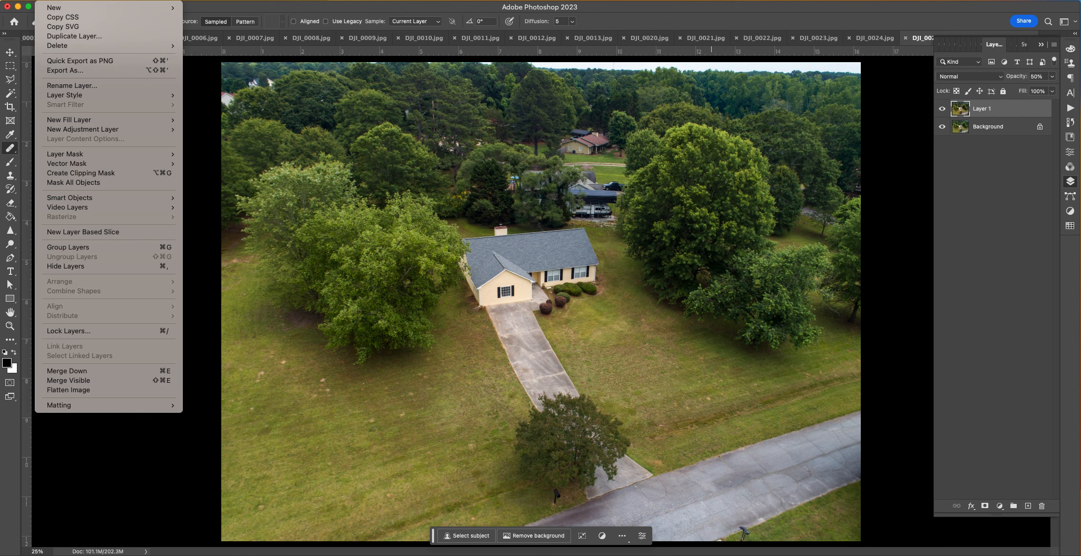
click(169, 391)
key(super+shift+s)
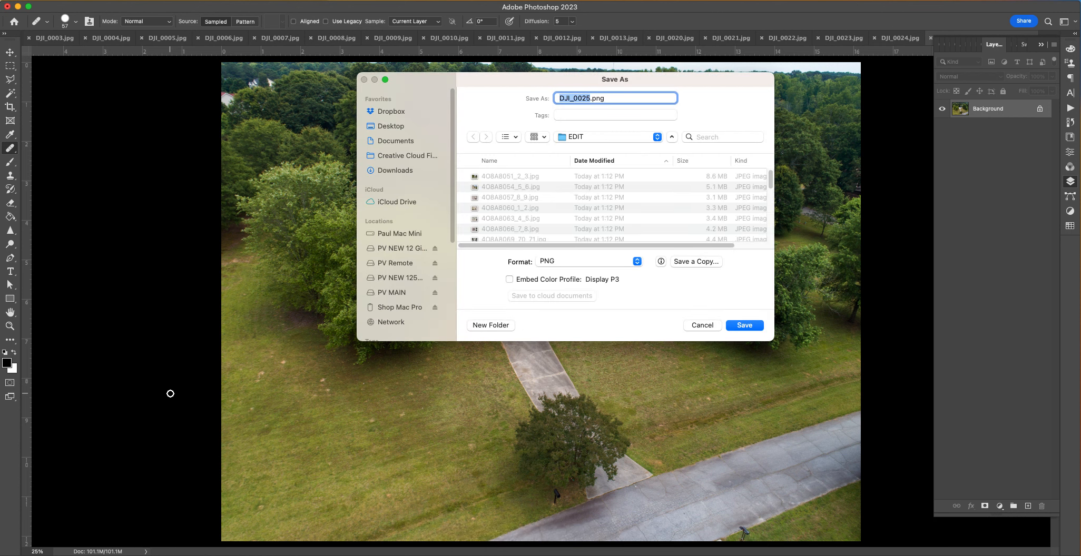
key(Return)
click(470, 240)
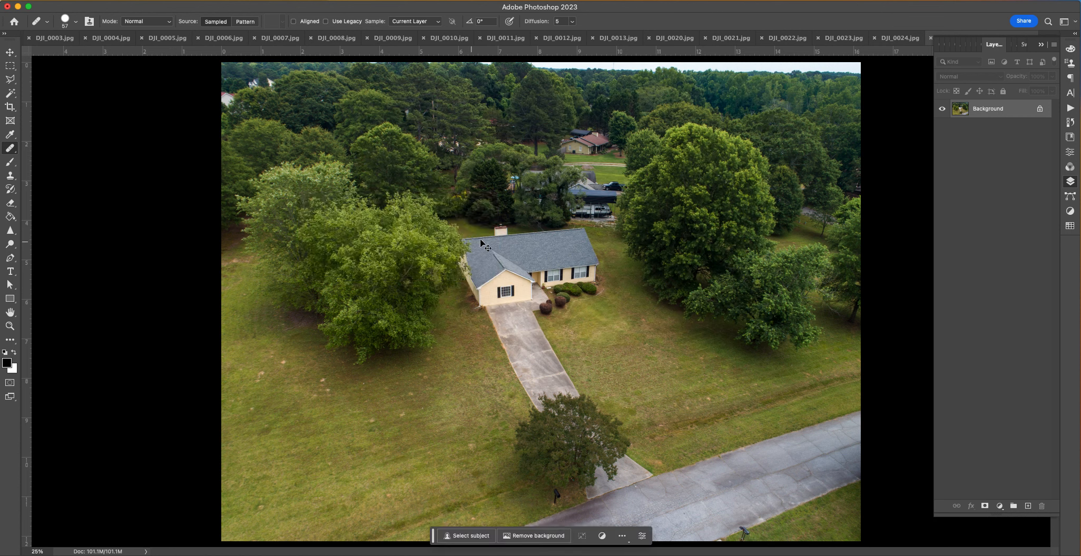
key(super+shift+s)
click(679, 260)
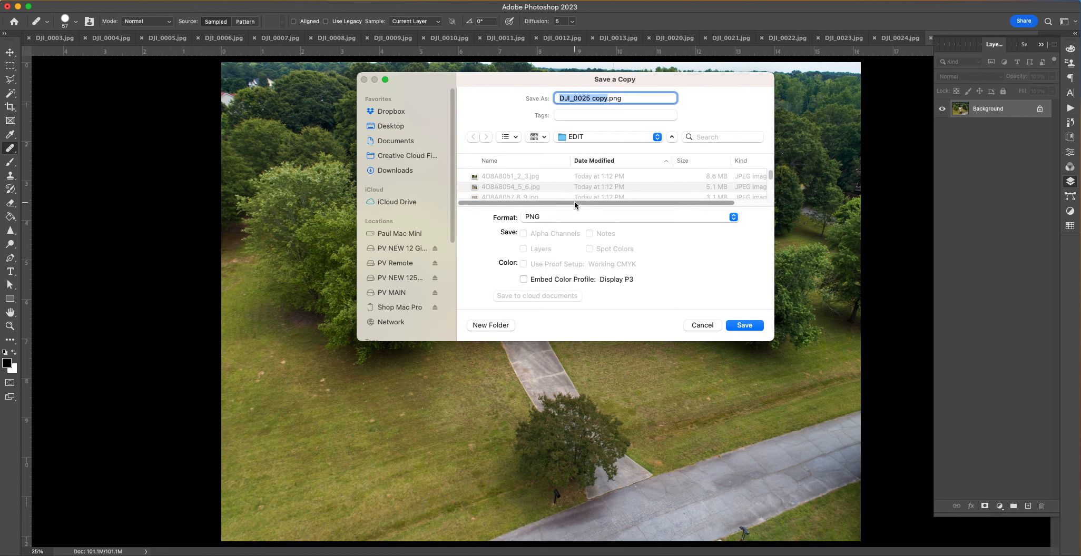
click(576, 217)
click(592, 147)
key(Return)
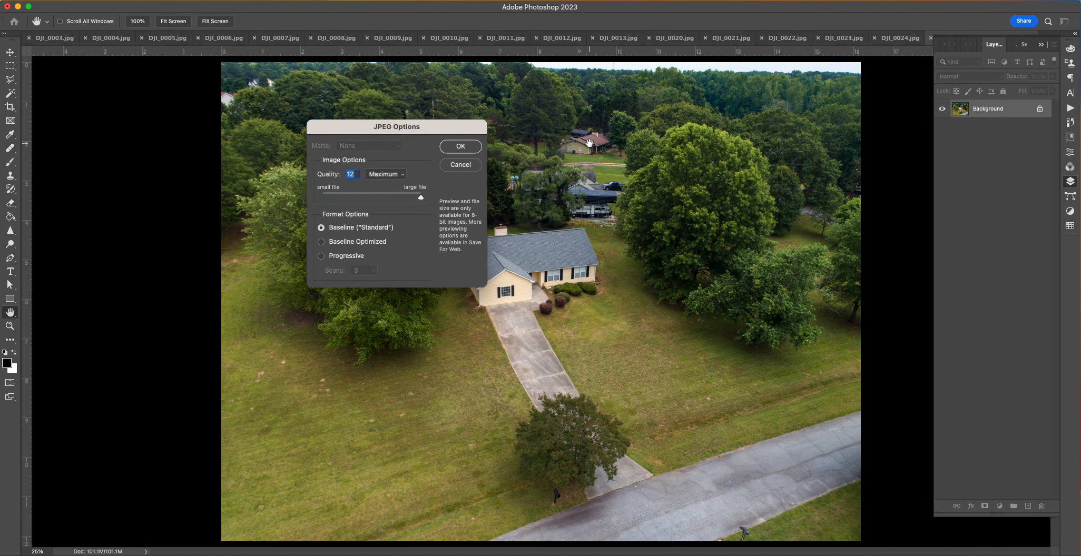
click(460, 164)
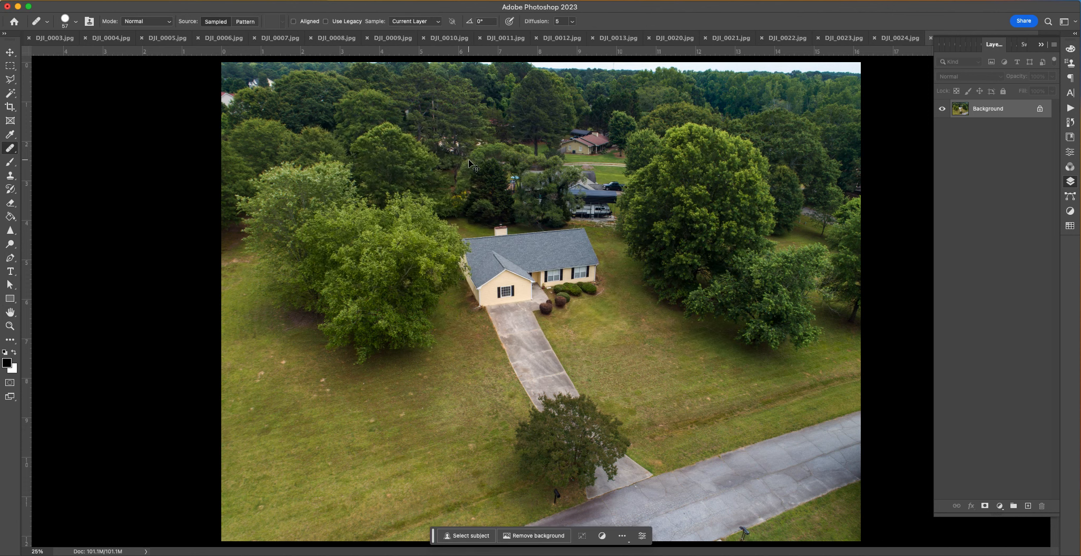
key(super+shift+s)
click(619, 262)
click(703, 262)
click(704, 262)
click(587, 218)
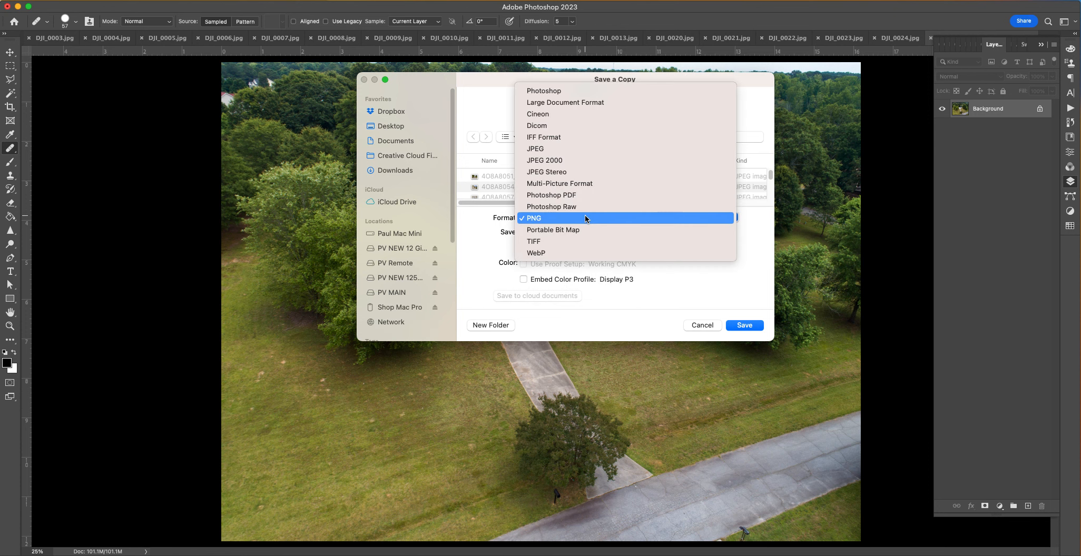
click(580, 148)
click(745, 325)
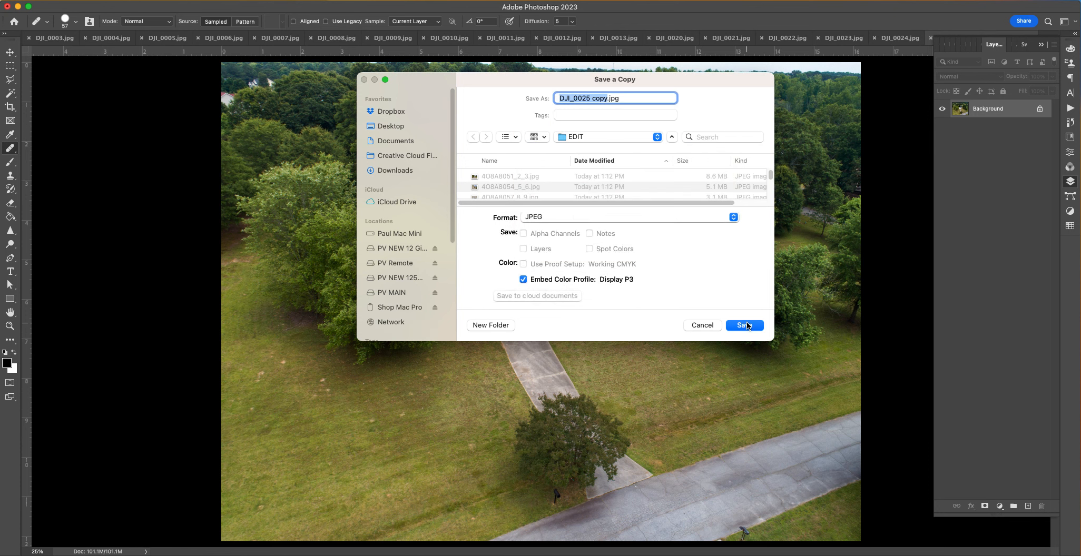
click(474, 170)
Step: Save a JPEG copy as DJI_0025.jpg in the EDIT folder, replacing the existing file, and close the photo
key(super+shift+s)
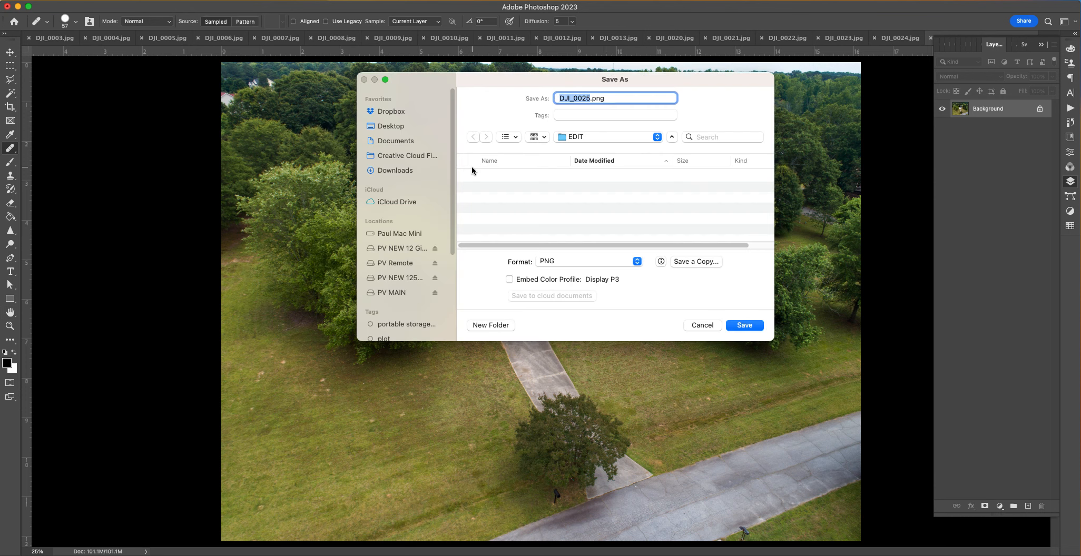
click(682, 261)
click(621, 217)
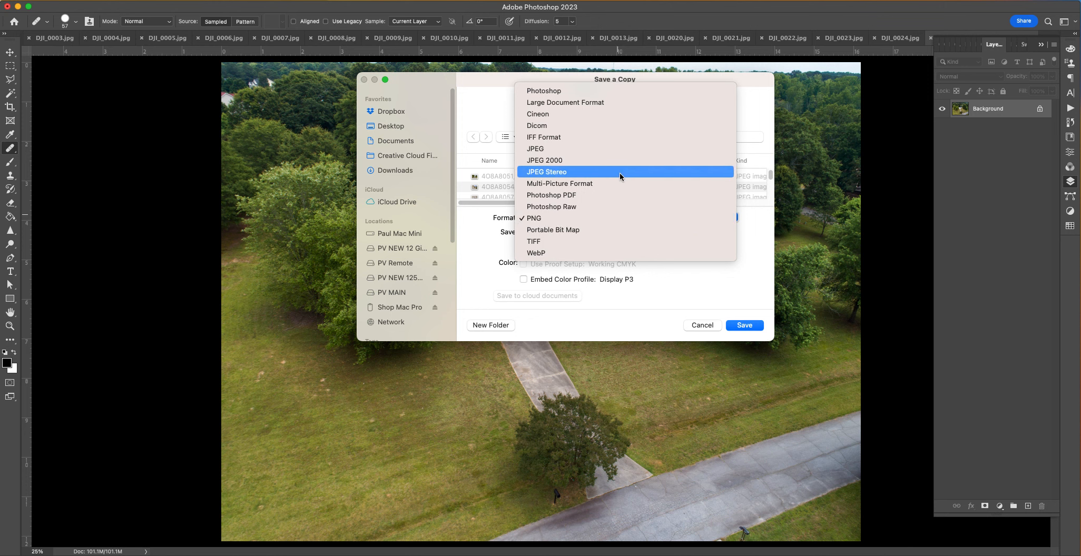
click(620, 150)
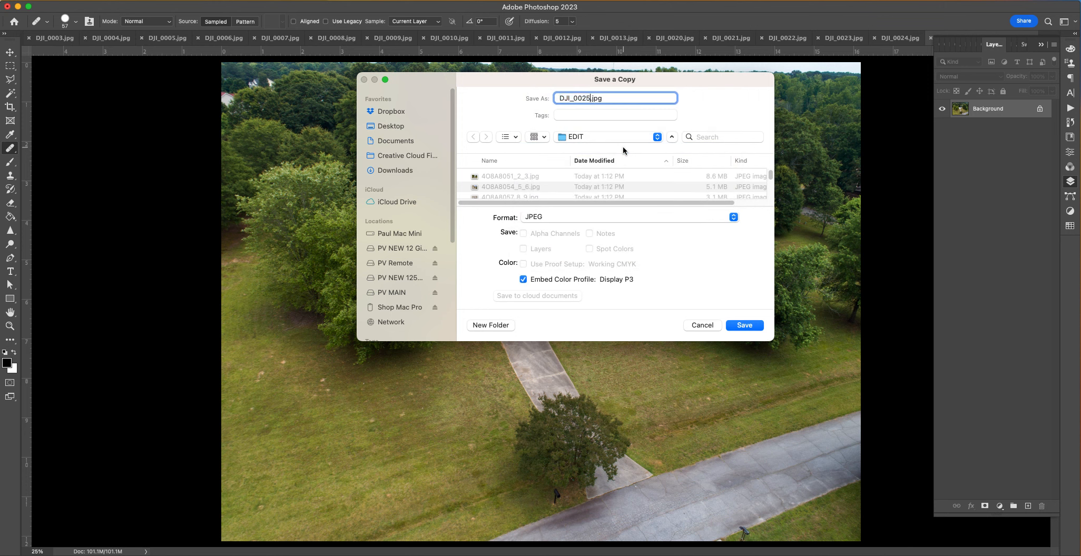
key(Return)
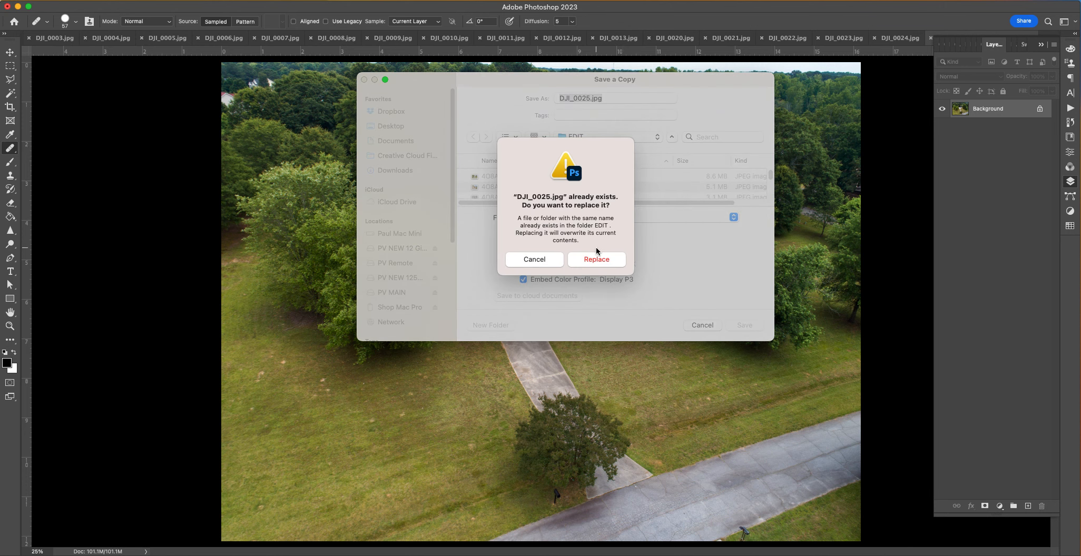
click(597, 259)
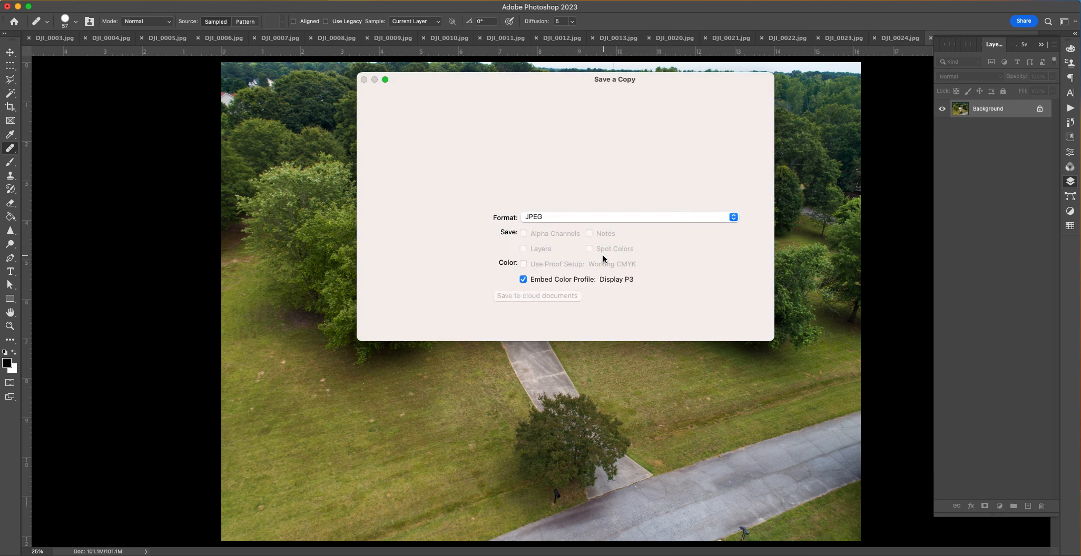
key(Return)
key(super+w)
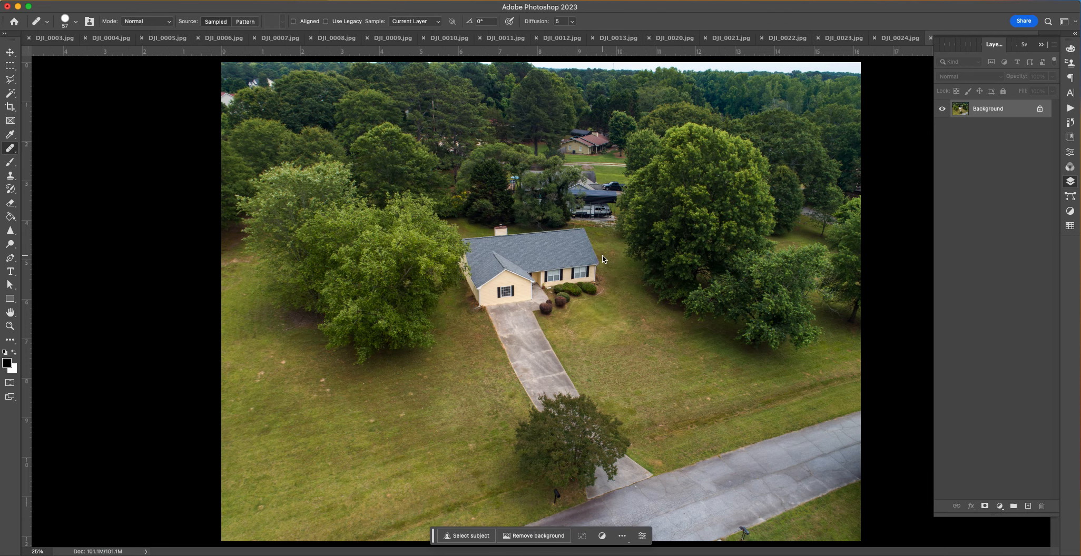
click(603, 216)
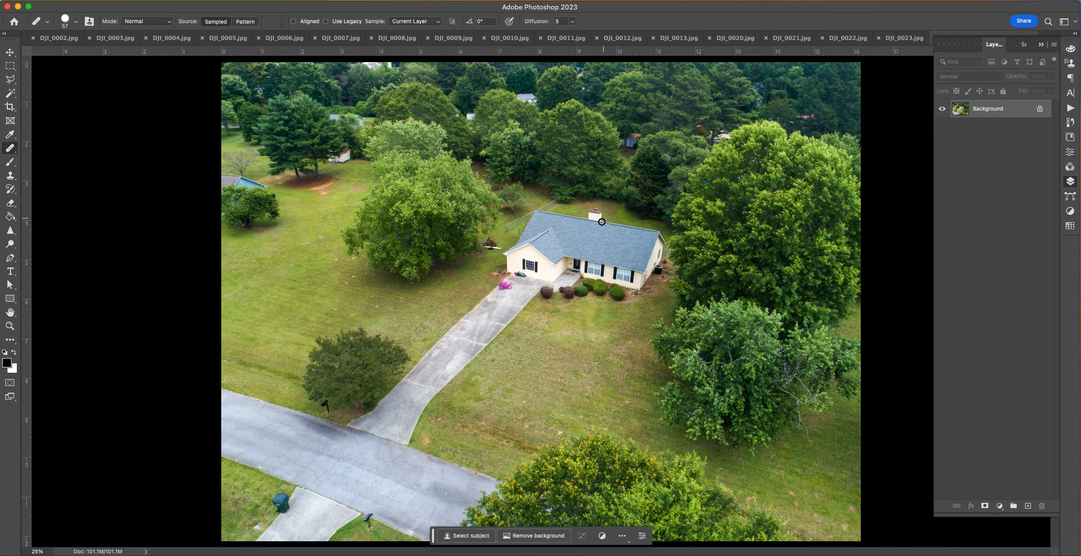
Step: Review DJI_0024 and the open photos DJI_0004 to DJI_0007 for clutter that needs retouching
scroll(559, 278, up, 2)
scroll(559, 278, up, 5)
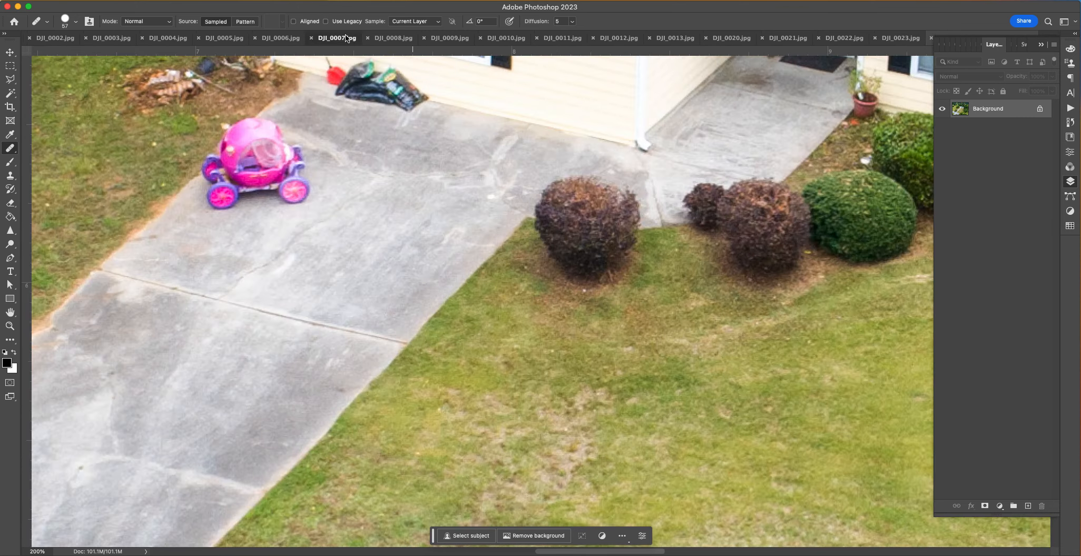
click(346, 38)
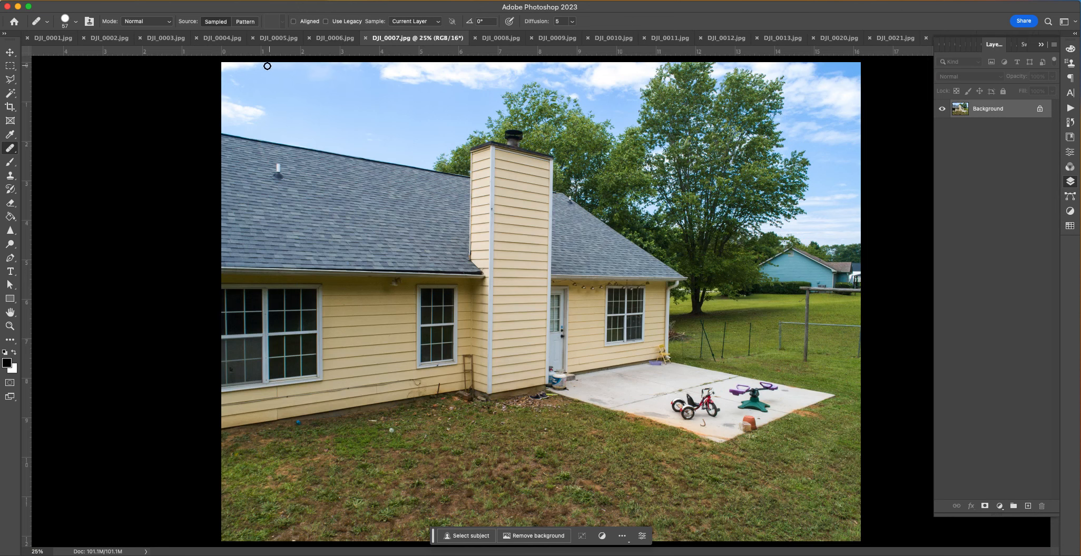
click(230, 39)
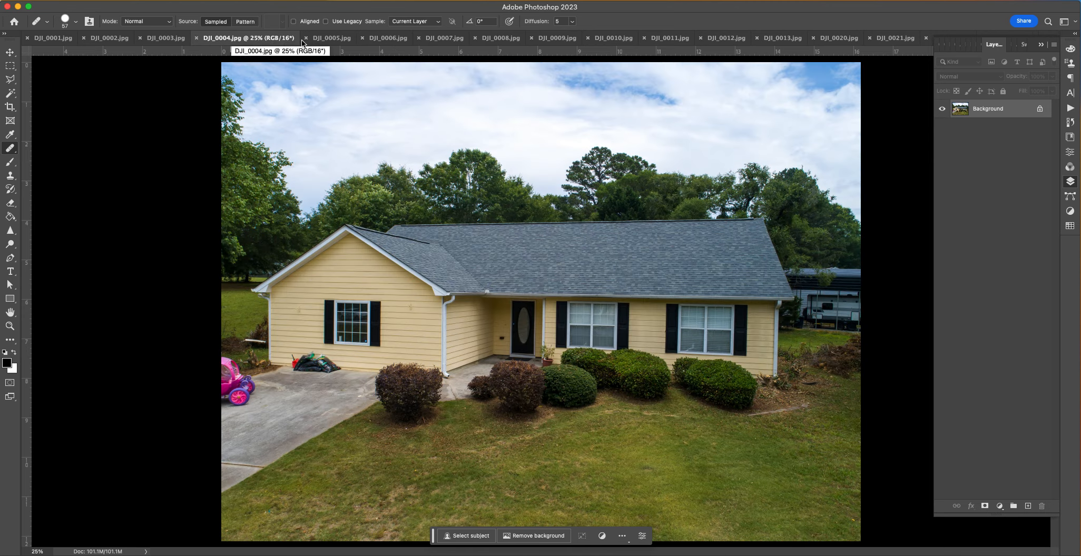
click(322, 39)
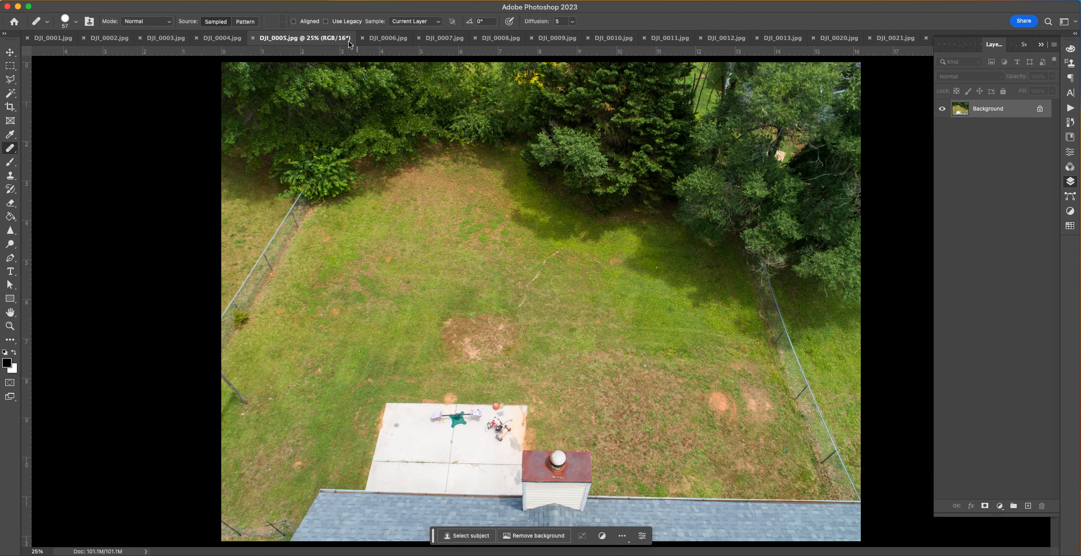
click(402, 38)
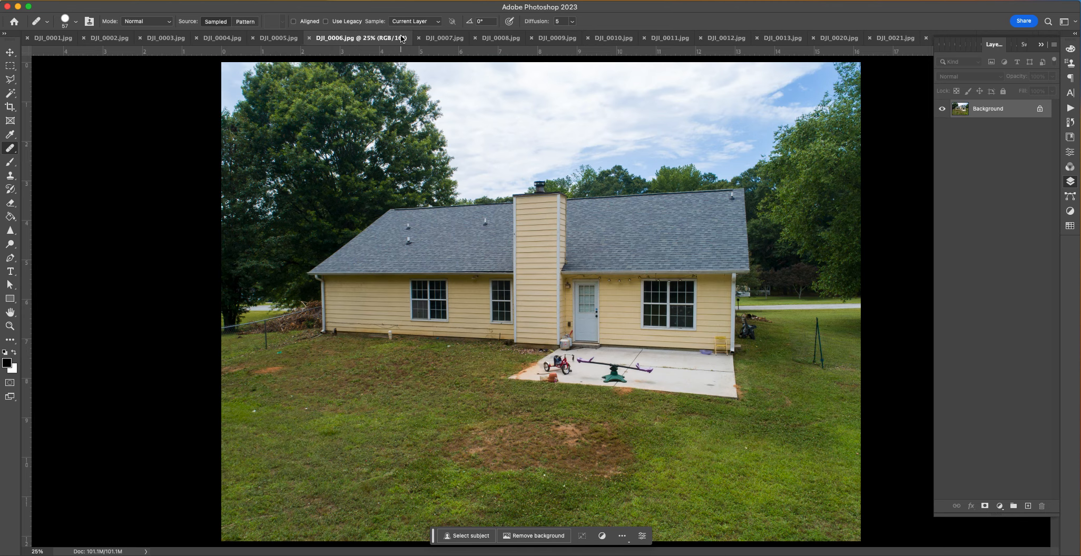
Step: In DJI_0007.jpg, heal a small spot in the grass beside the patio corner near the propane tanks
click(454, 38)
key(super+equal)
key(super+equal)
key(super+equal)
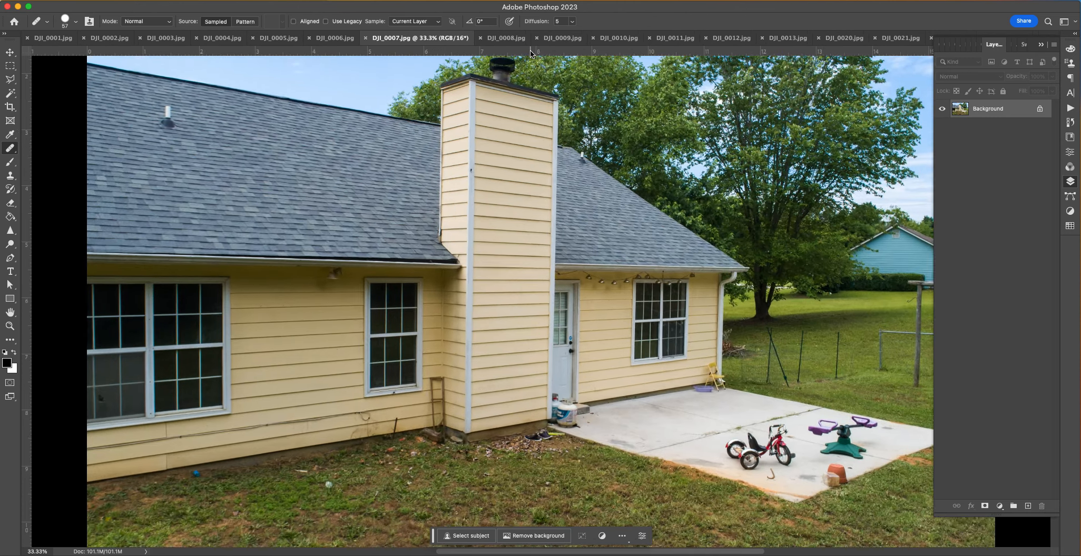
mouse_move(821, 390)
mouse_down()
mouse_move(466, 234)
mouse_move(495, 205)
mouse_up()
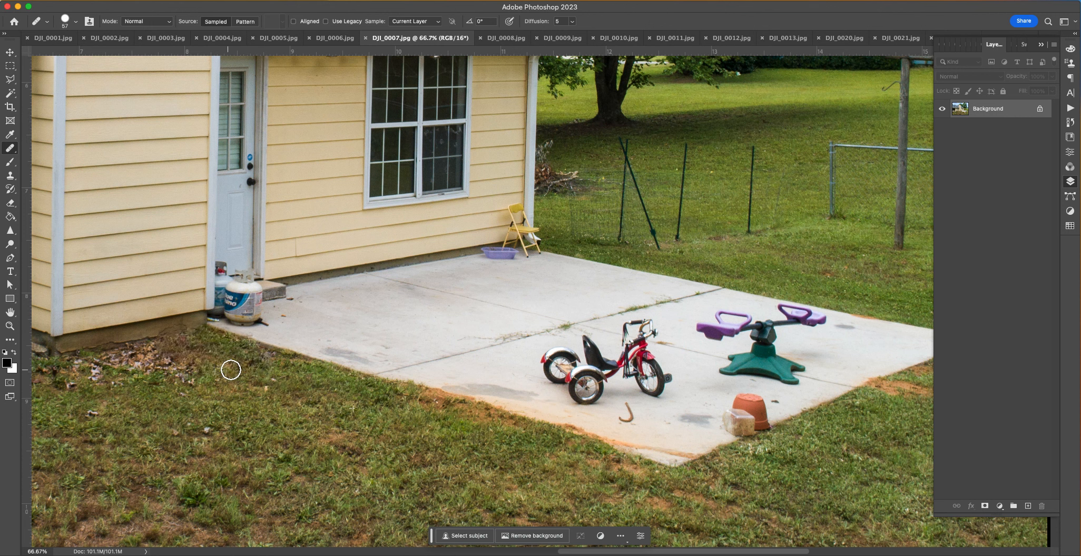
click(231, 370)
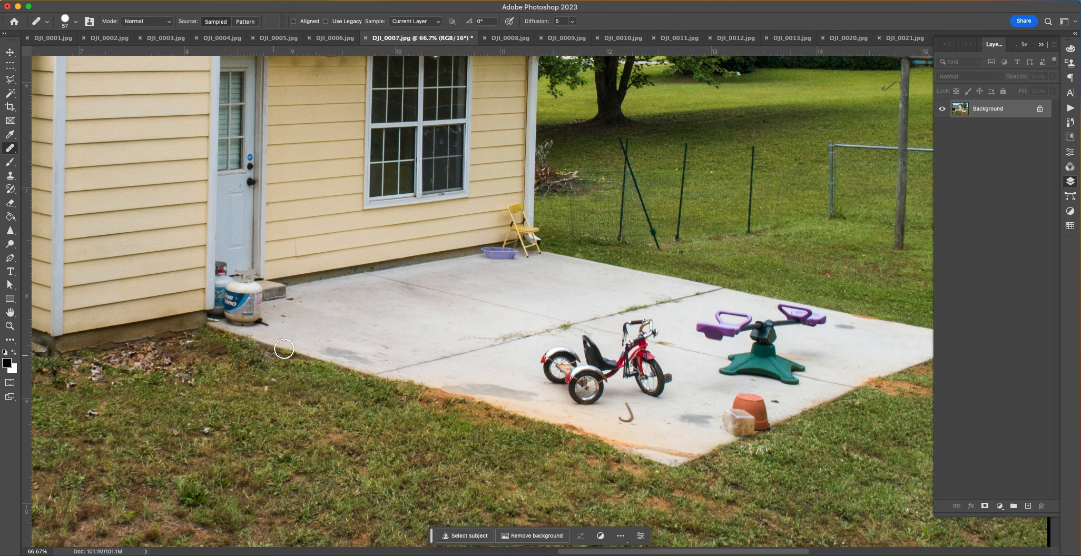
Step: Heal the part of the yellow folding chair overlapping the downspout with a downspout sample, undoing and redoing the first stroke
scroll(299, 361, up, 2)
key(super+=)
key(super+=)
key(super+=)
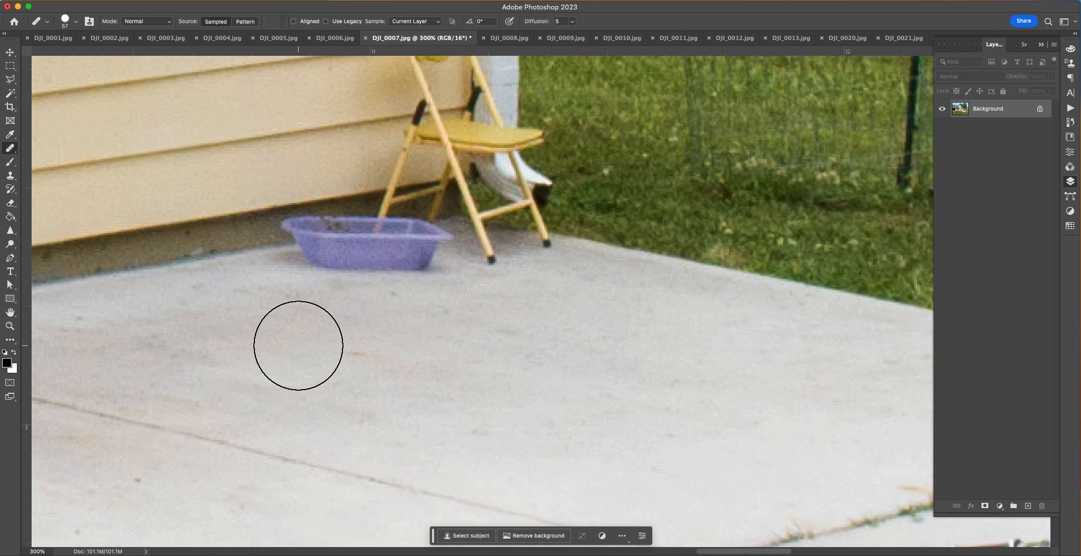
scroll(298, 346, up, 5)
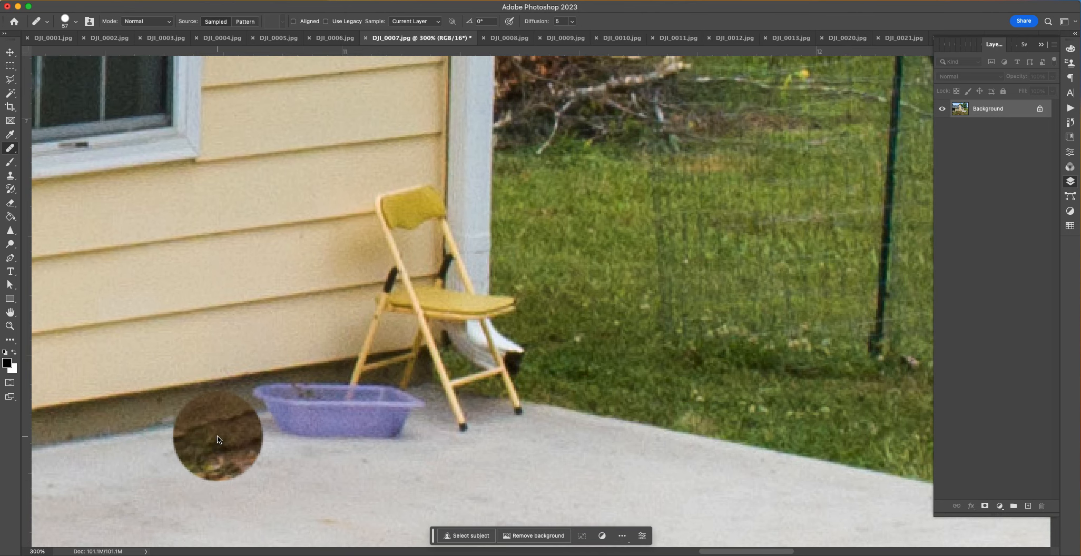
drag(473, 259, 476, 266)
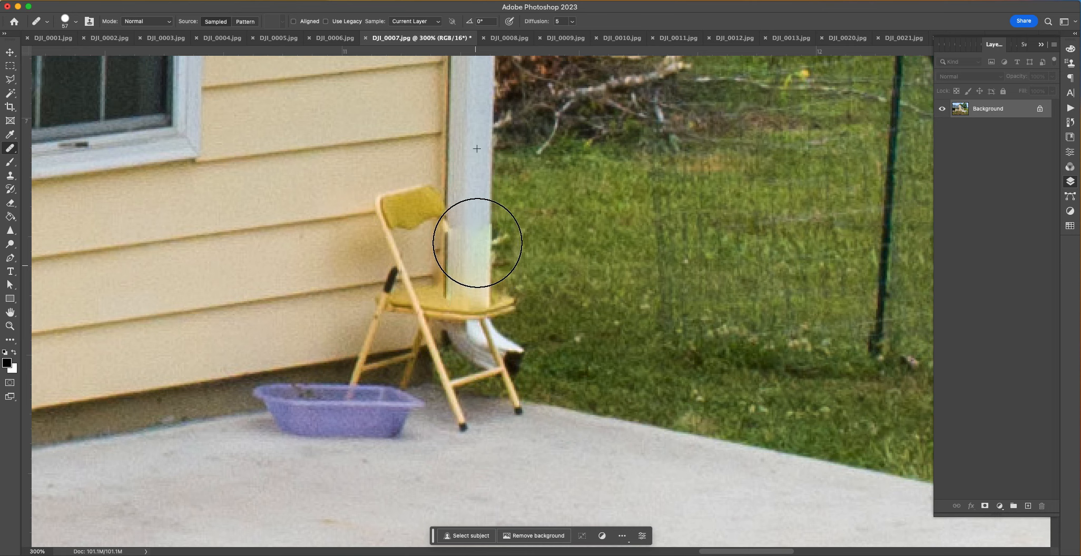
key(super+z)
mouse_move(449, 227)
mouse_down()
mouse_move(449, 287)
mouse_move(469, 229)
mouse_move(470, 292)
mouse_up()
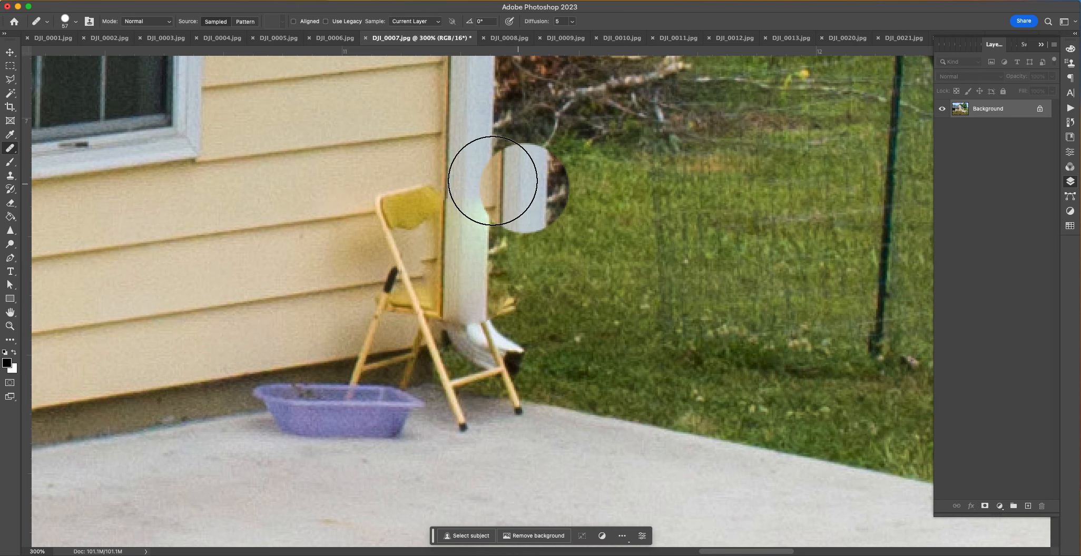
Step: Heal away the yellow chair's backrest and seat in front of the wall using the house siding as the source
drag(405, 188, 403, 296)
mouse_move(403, 232)
mouse_down()
mouse_move(393, 270)
mouse_move(408, 277)
mouse_up()
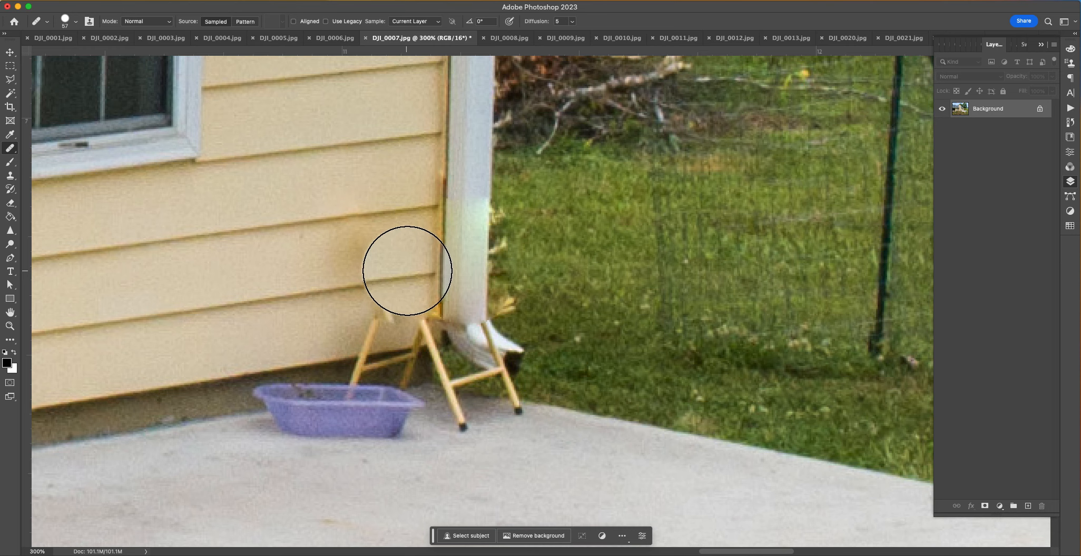
click(408, 286)
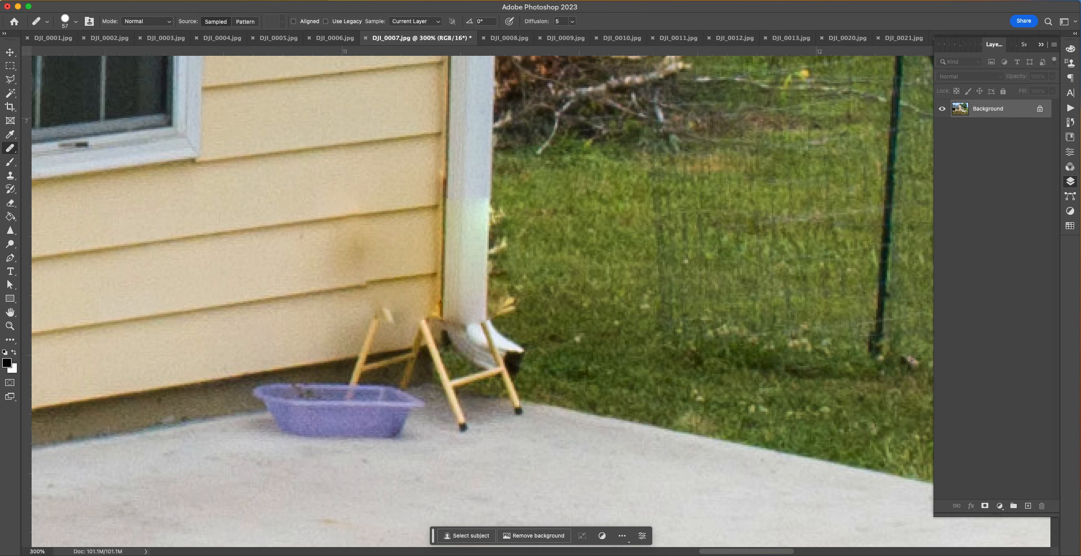
click(14, 67)
drag(207, 58, 327, 443)
click(327, 444)
Step: Heal away the purple tub and the chair's rear legs, sampling the clean foundation strip along the wall base
click(9, 147)
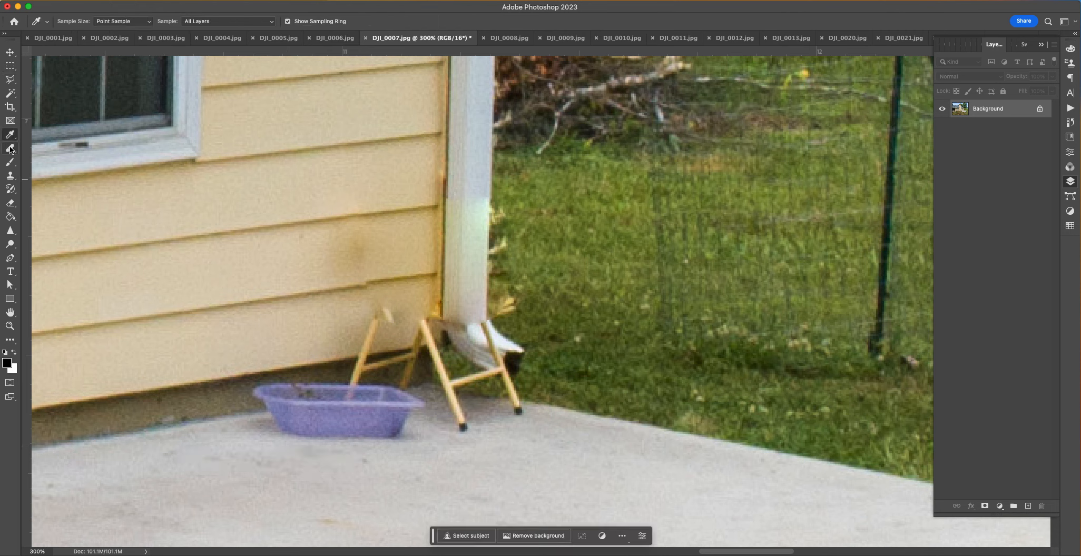
drag(275, 430, 398, 416)
alt+click(165, 386)
mouse_move(347, 359)
mouse_down()
mouse_move(386, 350)
mouse_move(384, 379)
mouse_up()
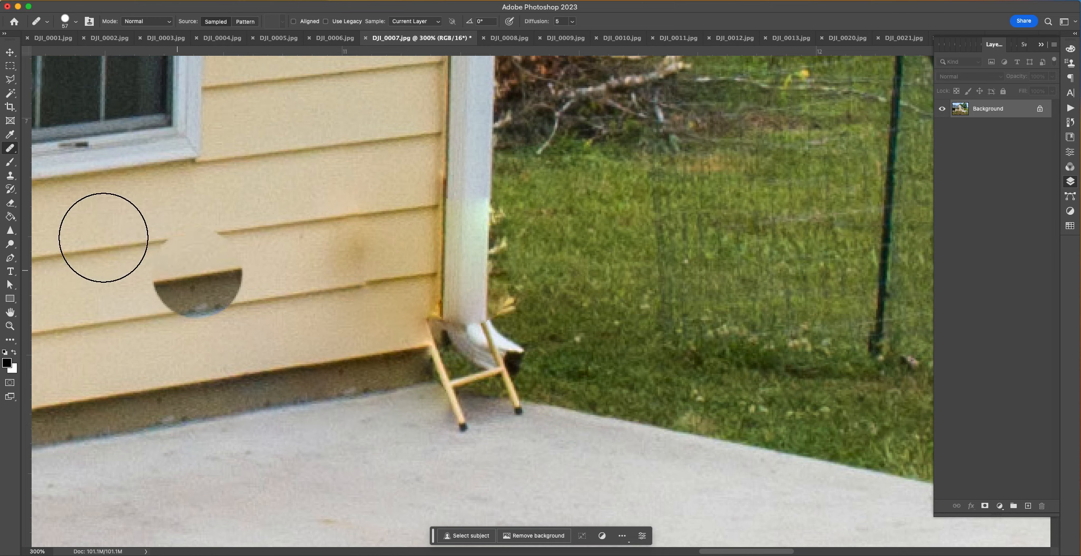
Step: Copy a clean vertical strip of siding, foundation and patio to a new layer and place it against the house corner
key(m)
drag(226, 81, 313, 447)
key(super+j)
key(v)
drag(279, 352, 399, 334)
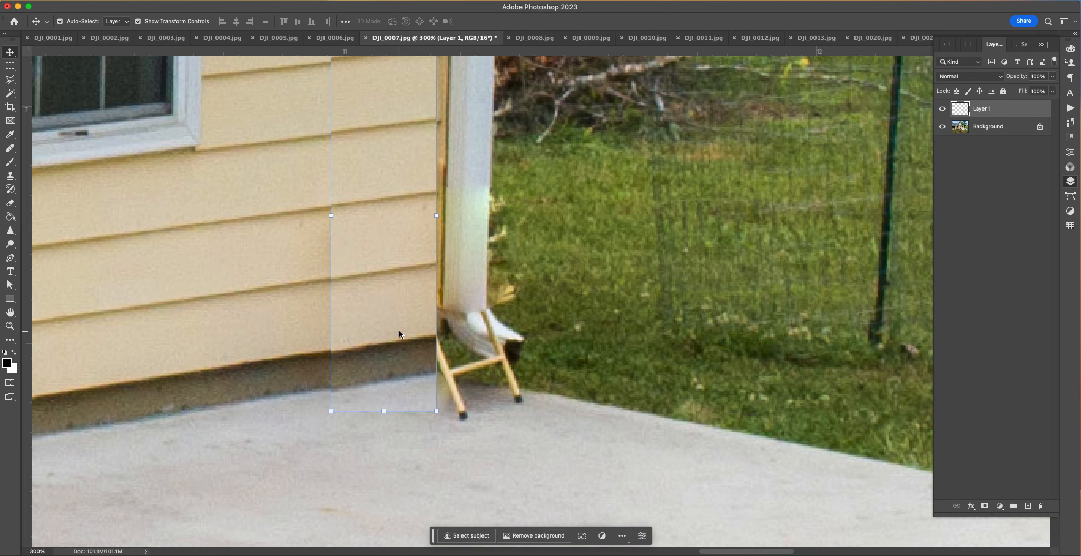
Step: Stretch the copied wall strip toward the window by distorting its upper and lower corners on that side
scroll(399, 334, up, 5)
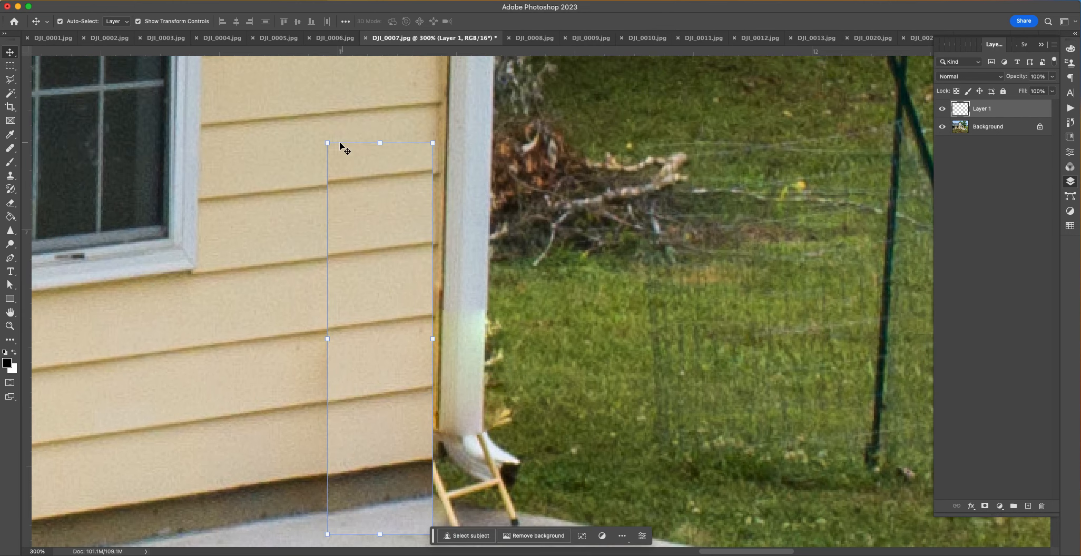
drag(332, 144, 197, 144)
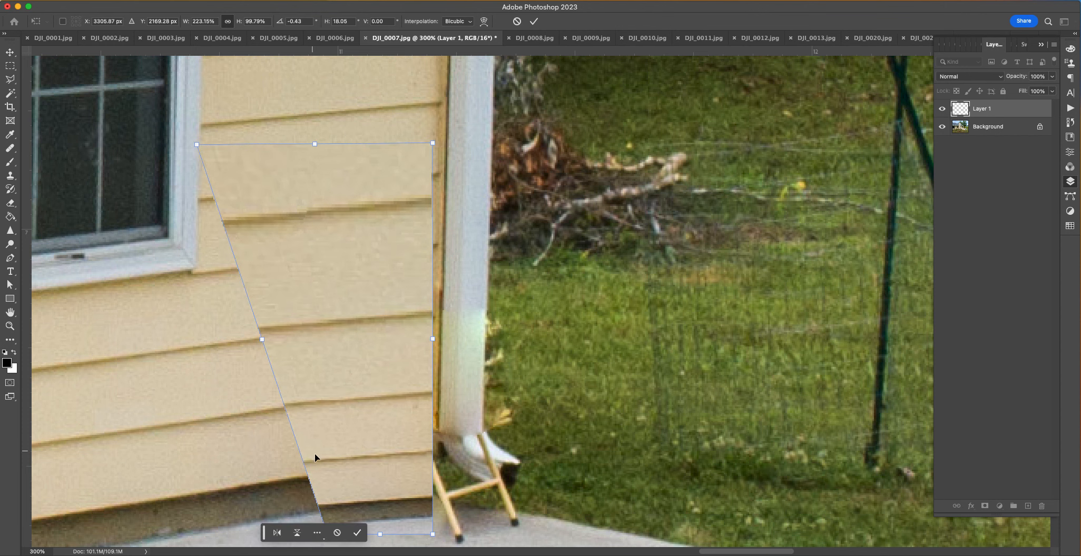
scroll(339, 505, down, 5)
drag(355, 402, 219, 432)
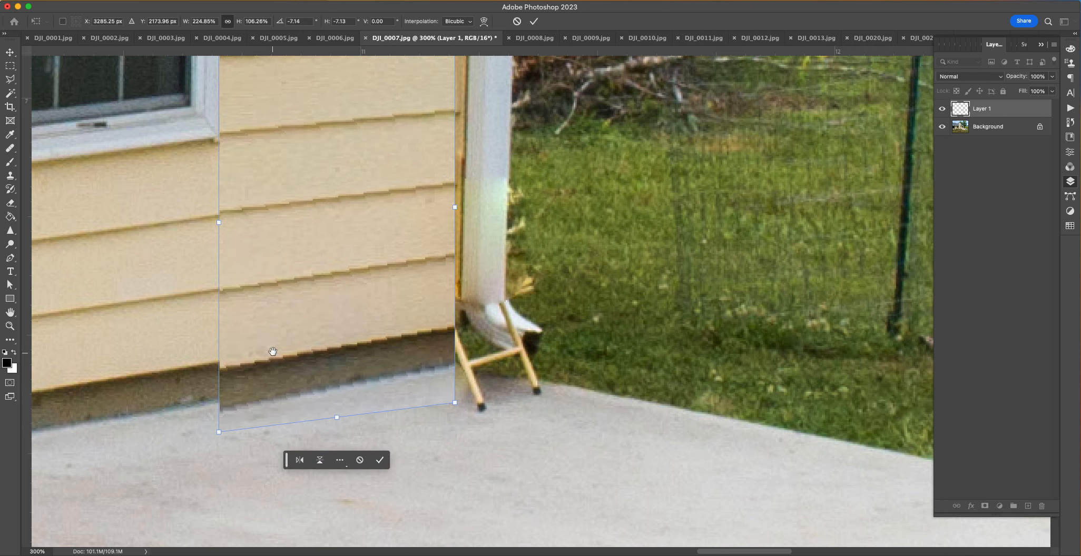
Step: Fine-tune the strip's corners to match the siding lines, foundation and house corner, and apply the transform
scroll(273, 351, up, 5)
drag(205, 156, 216, 170)
scroll(242, 264, down, 2)
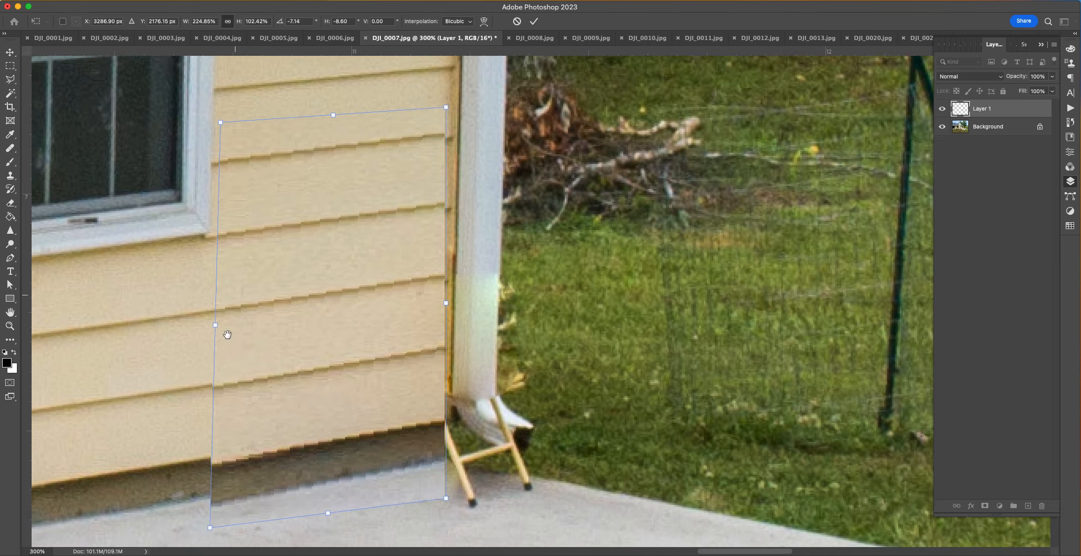
drag(210, 523, 210, 518)
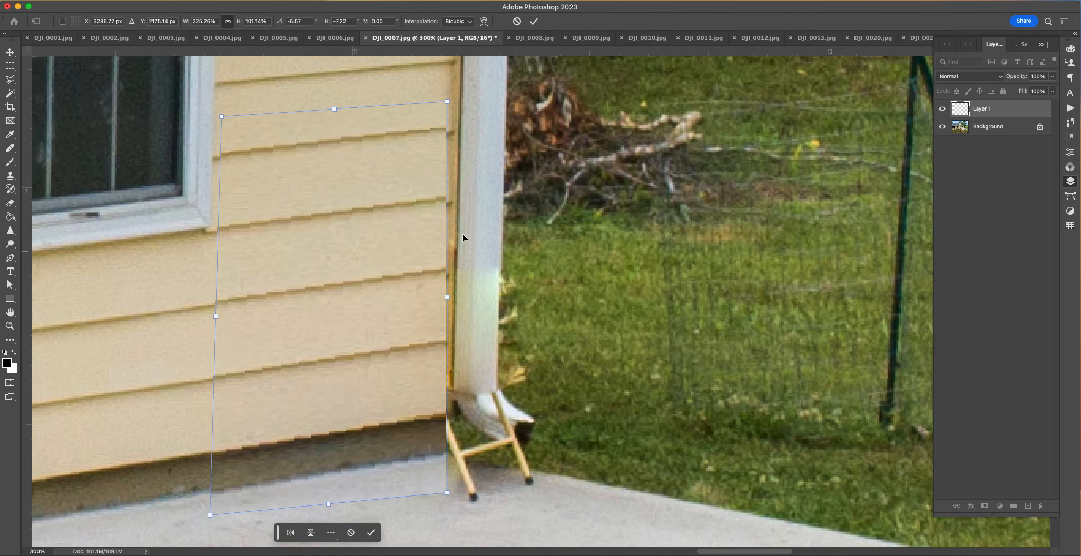
drag(449, 101, 457, 102)
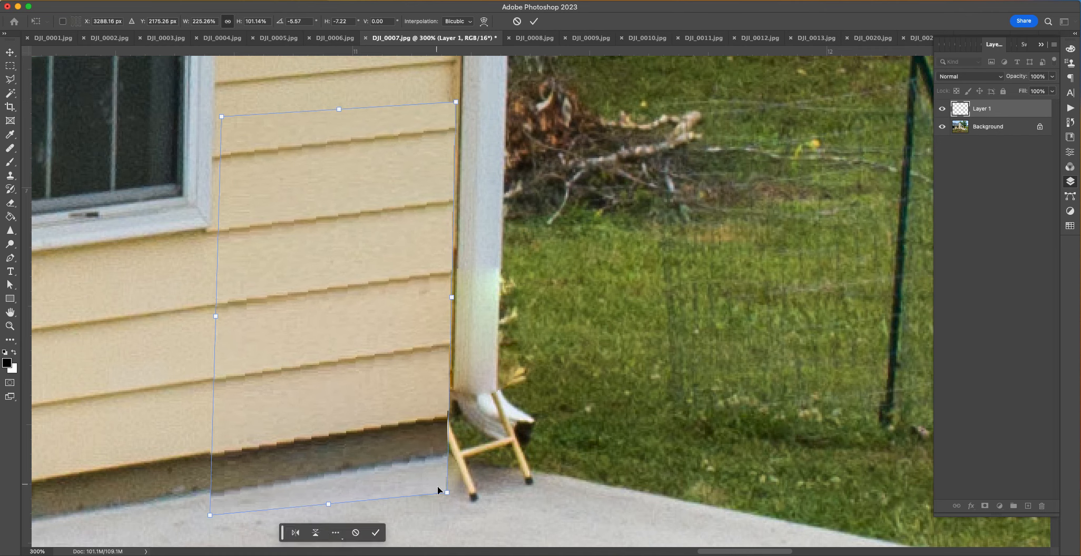
mouse_move(443, 496)
mouse_down()
mouse_move(440, 482)
mouse_move(402, 473)
mouse_move(437, 485)
mouse_up()
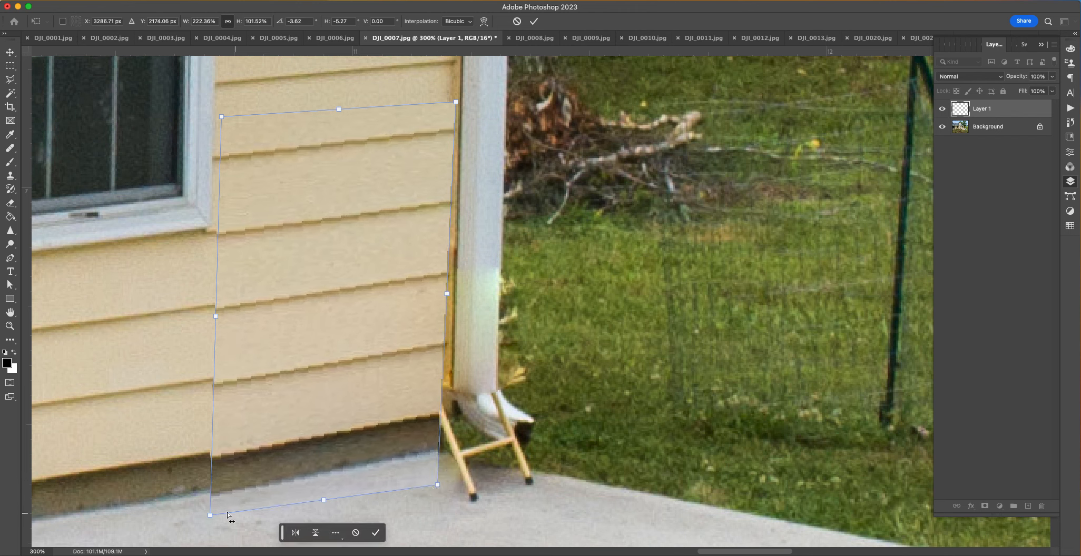
drag(209, 517, 217, 509)
key(Return)
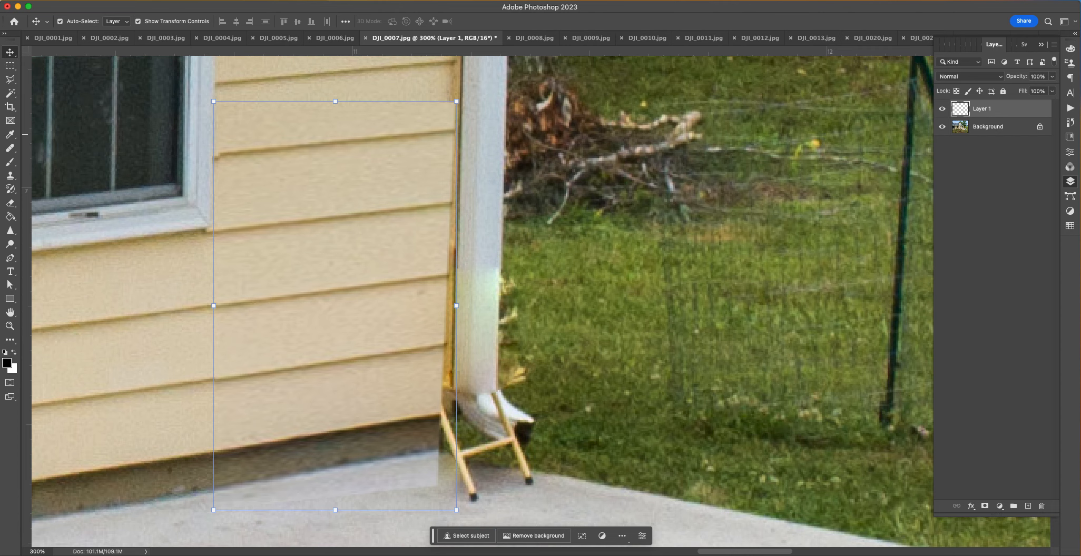
Step: Erase the visible edges of the wall patch so it blends into the patio and surrounding siding
click(10, 204)
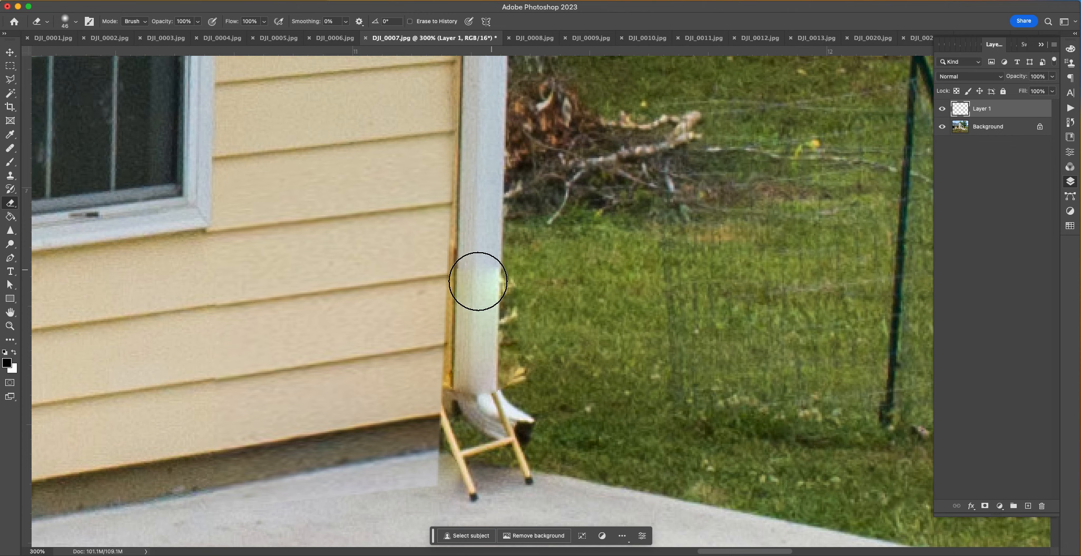
drag(564, 394, 514, 263)
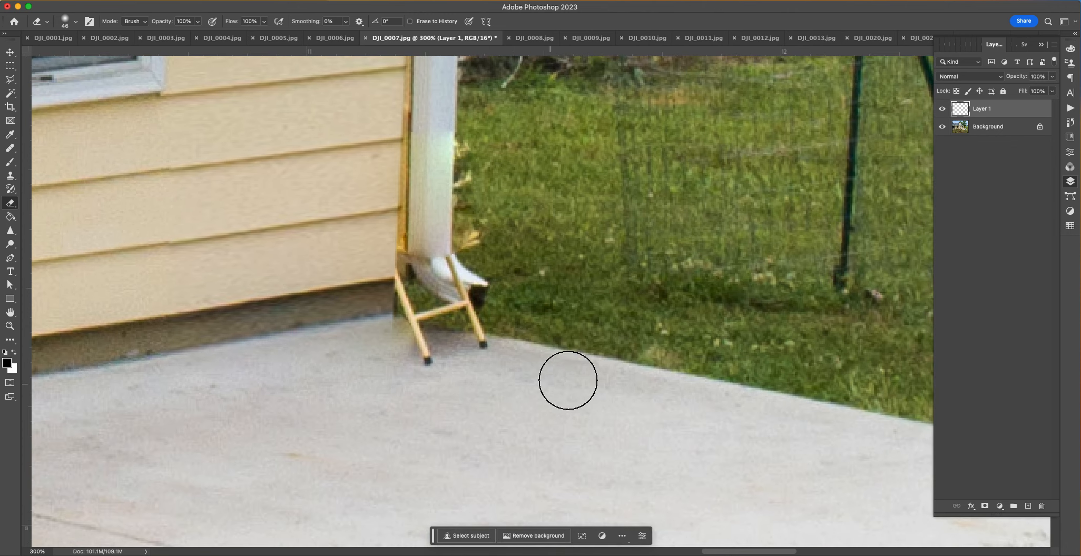
drag(618, 381, 587, 389)
drag(150, 243, 300, 279)
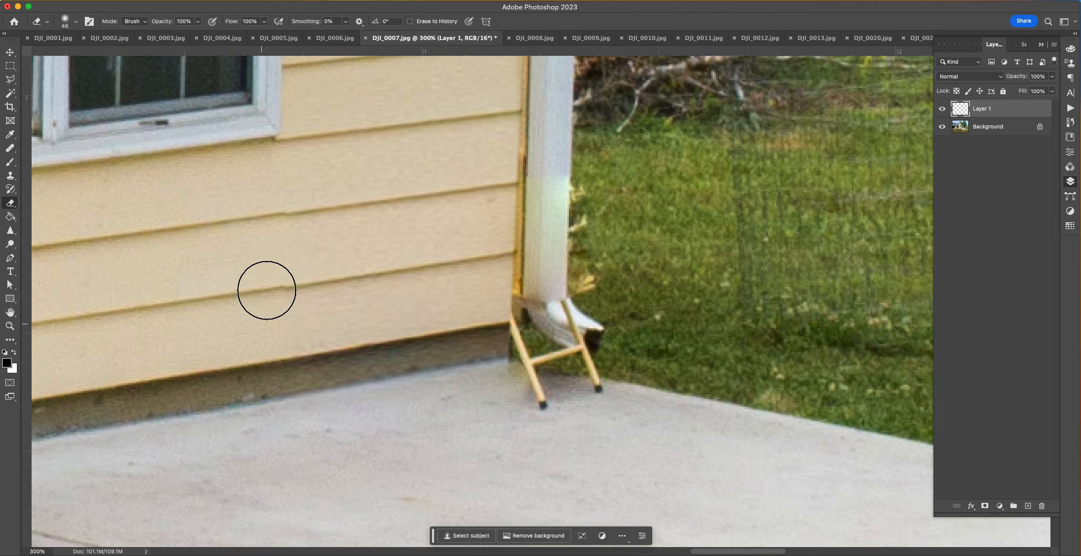
drag(504, 196, 461, 179)
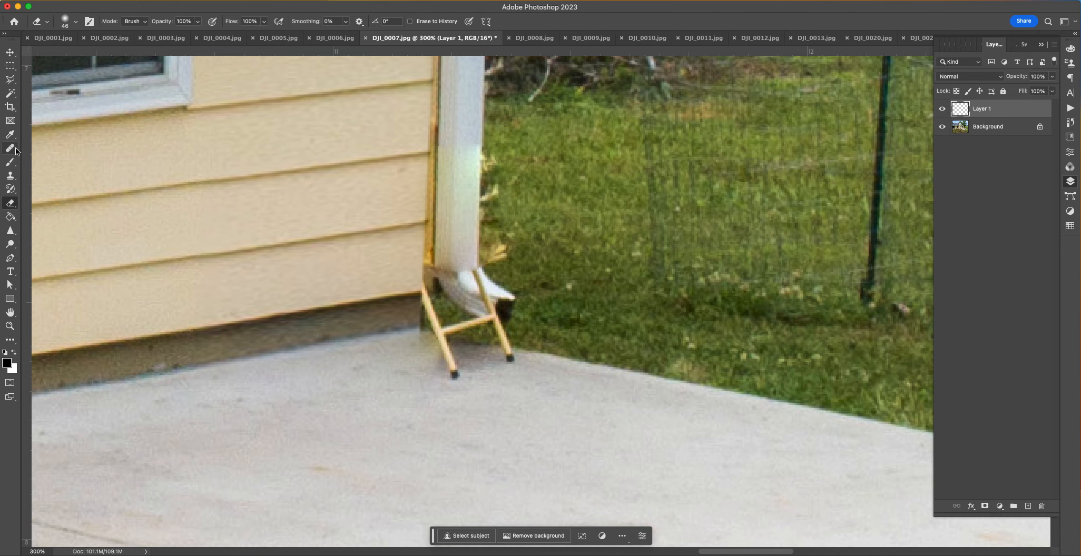
Step: Flatten the image so the wall patch merges into the background
key(super+shift+f)
click(446, 196)
click(172, 0)
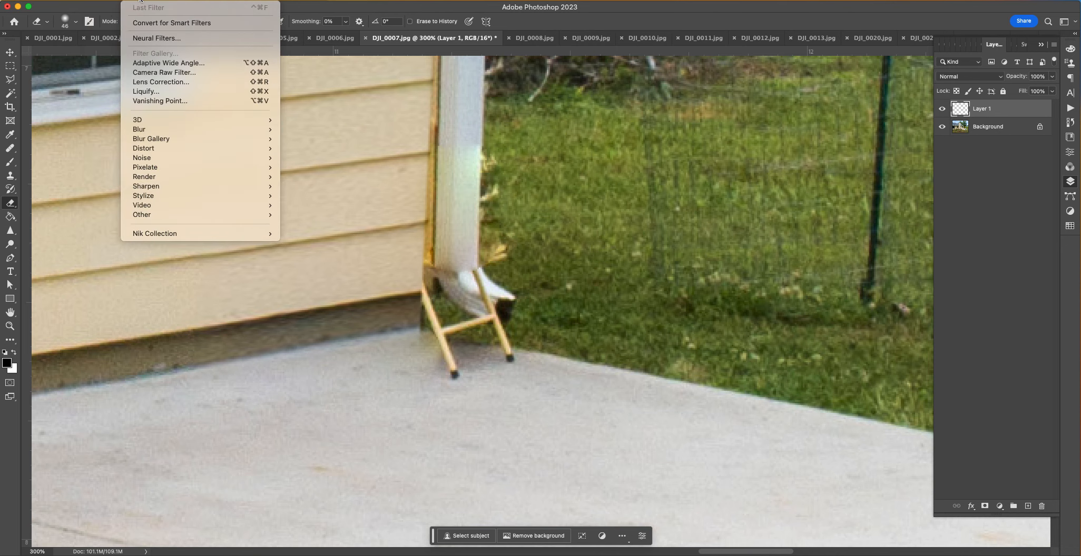
mouse_move(50, 1)
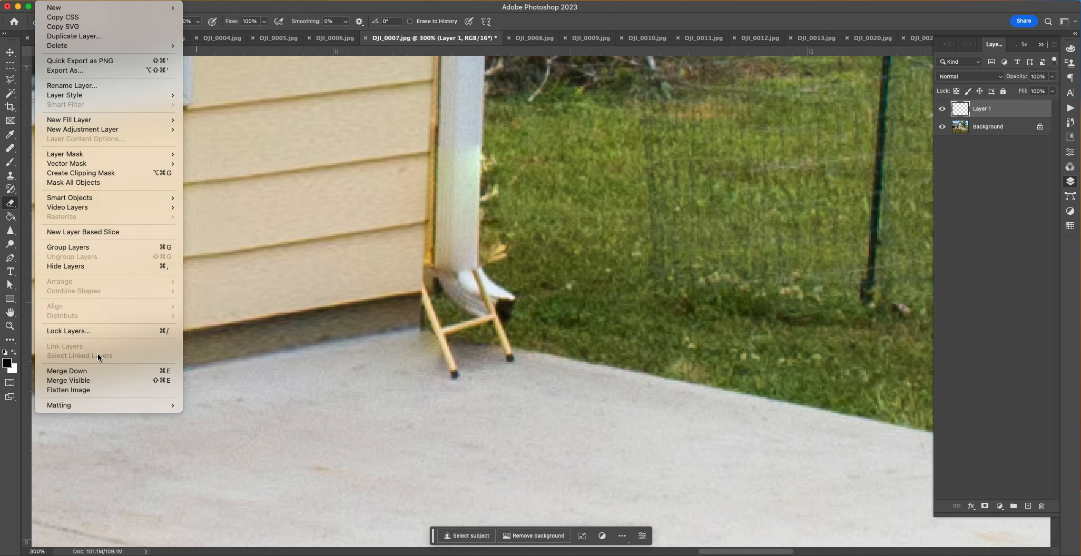
click(96, 390)
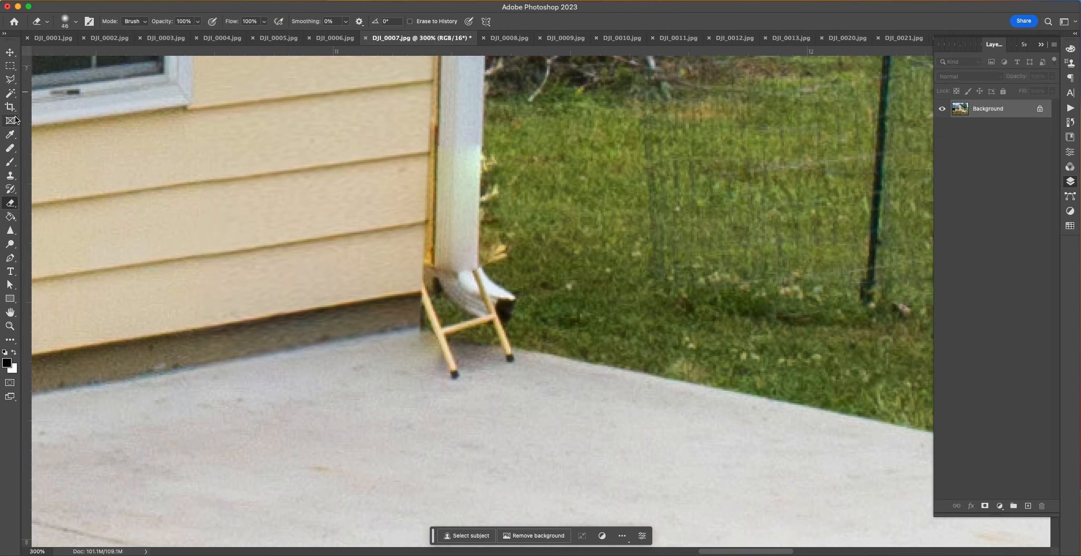
Step: Clone concrete and grass over the chair's front legs and the downspout elbow, reducing the brush to 23 px for the detail
click(11, 181)
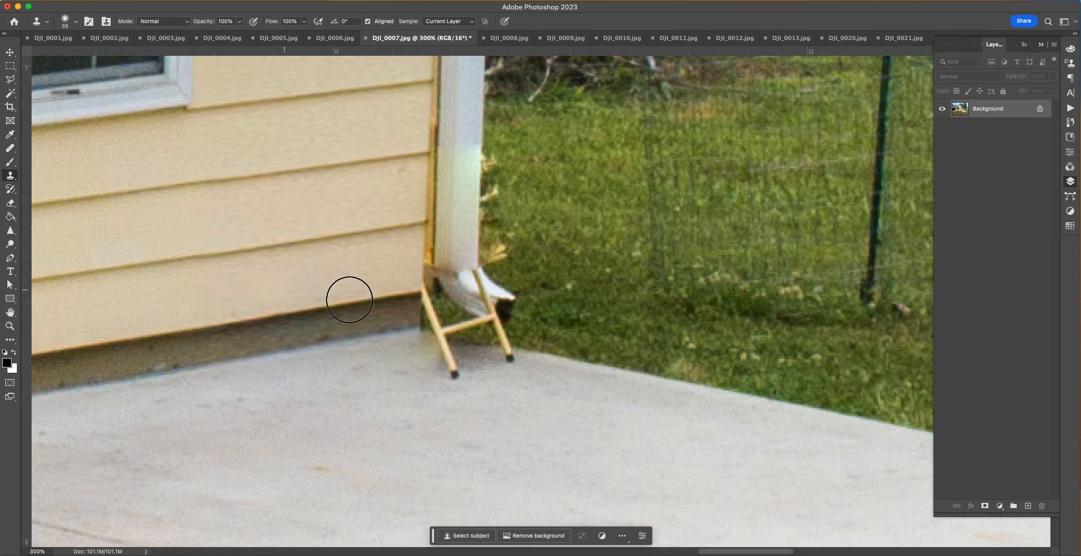
mouse_move(455, 340)
mouse_down()
mouse_move(507, 348)
mouse_move(508, 358)
mouse_move(440, 361)
mouse_up()
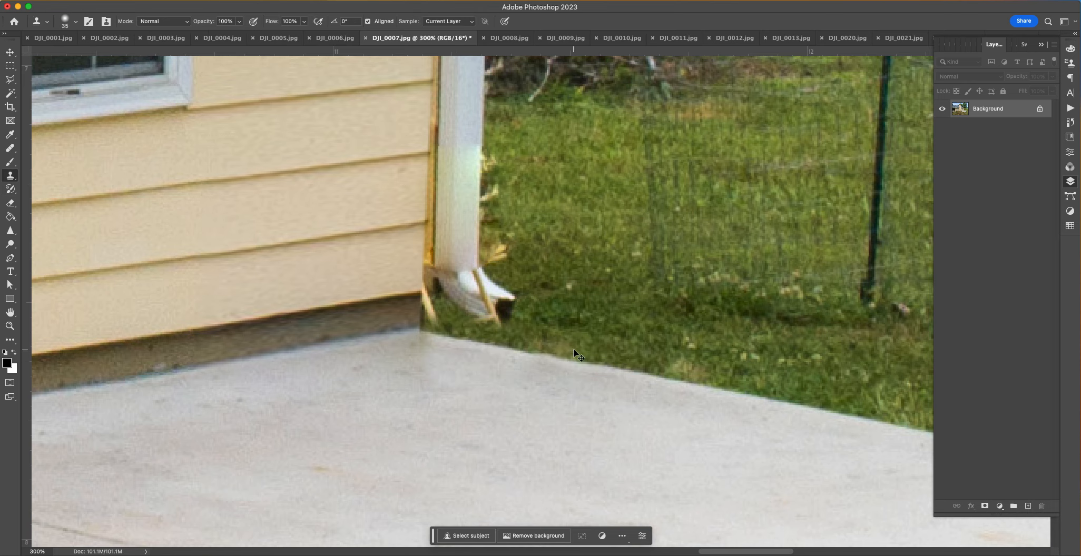
scroll(574, 349, up, 3)
mouse_move(531, 306)
mouse_down()
mouse_move(366, 288)
mouse_move(410, 288)
mouse_move(398, 262)
mouse_up()
right_click(333, 238)
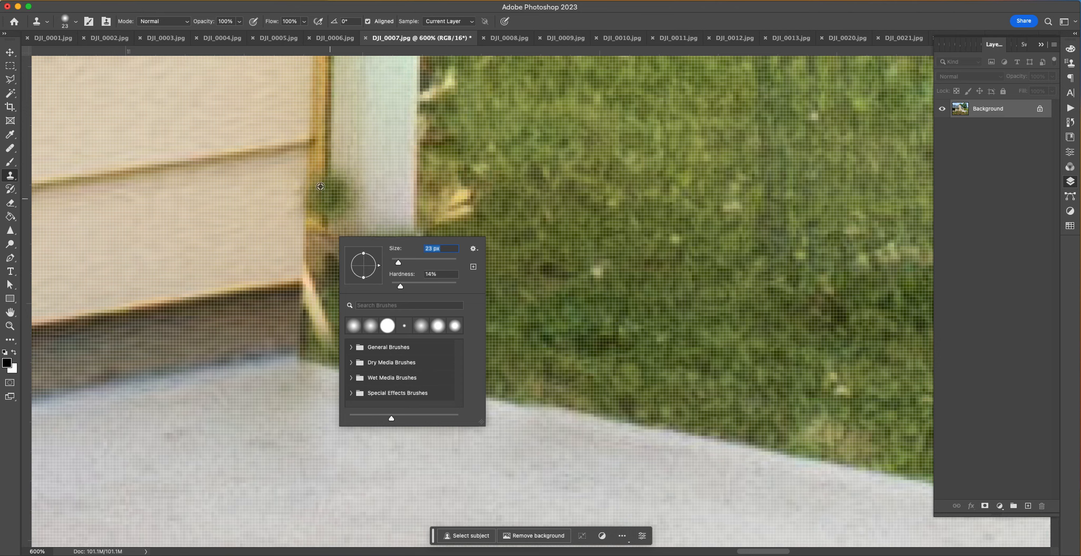
click(303, 286)
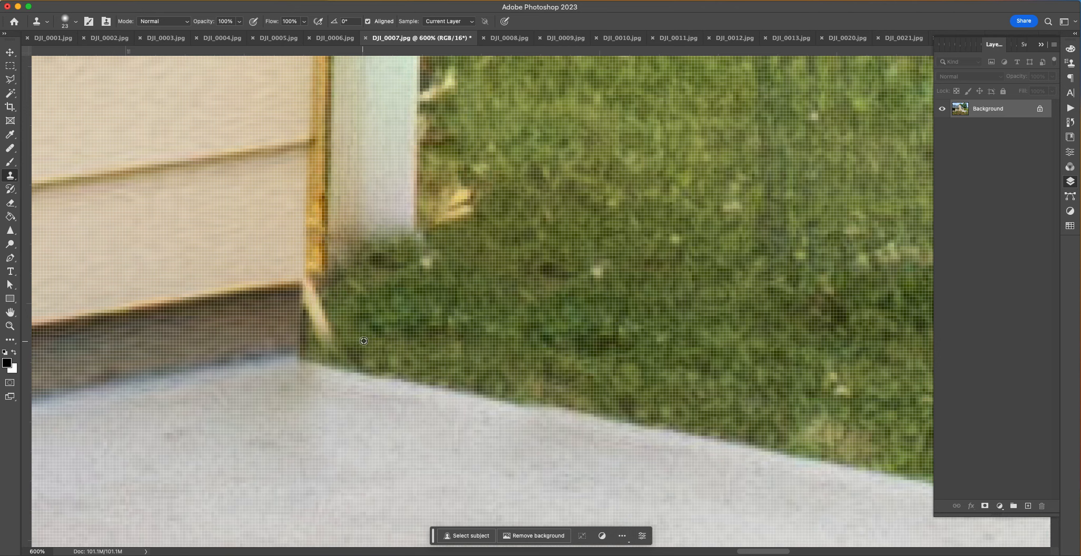
Step: Set the clone brush's hardness to 100% and clone grass over the leftover chair leg at the wall corner
right_click(323, 317)
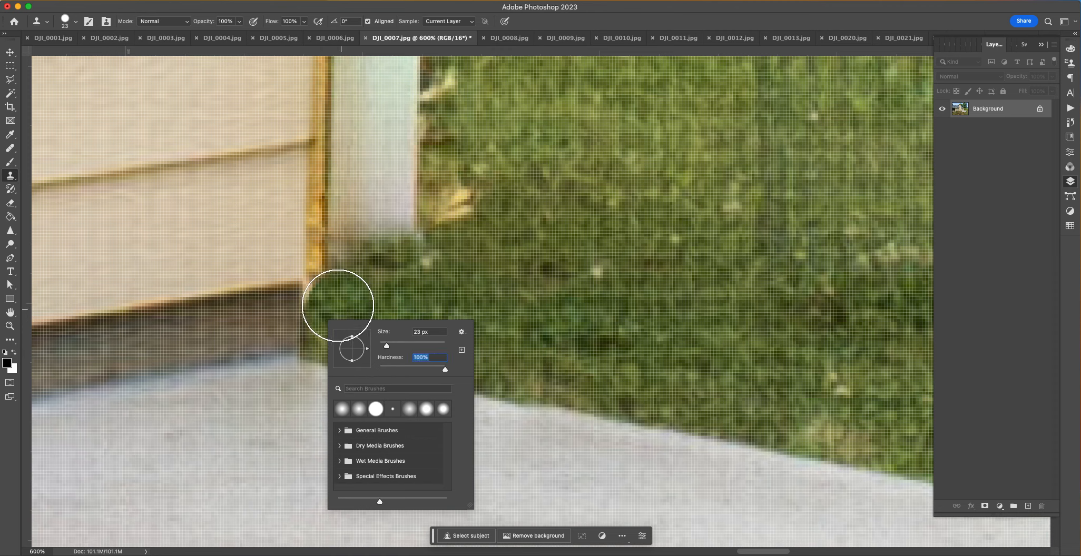
click(342, 309)
mouse_move(346, 300)
mouse_down()
mouse_move(339, 323)
mouse_move(467, 325)
mouse_up()
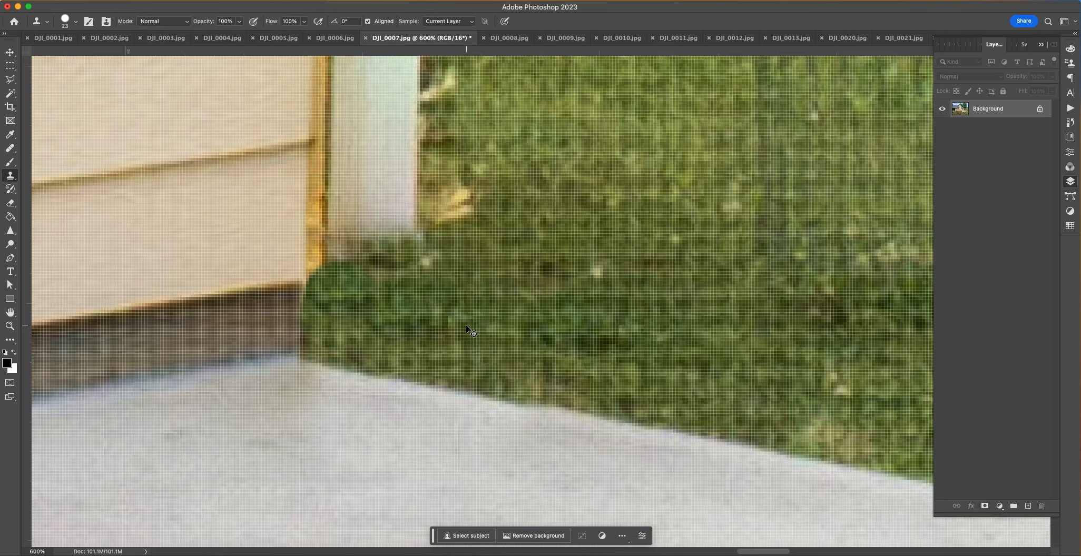
Step: Check the retouched house corner in the whole photo and examine the patio for remaining clutter and stains
key(super+minus)
key(super+minus)
key(super+minus)
key(super+minus)
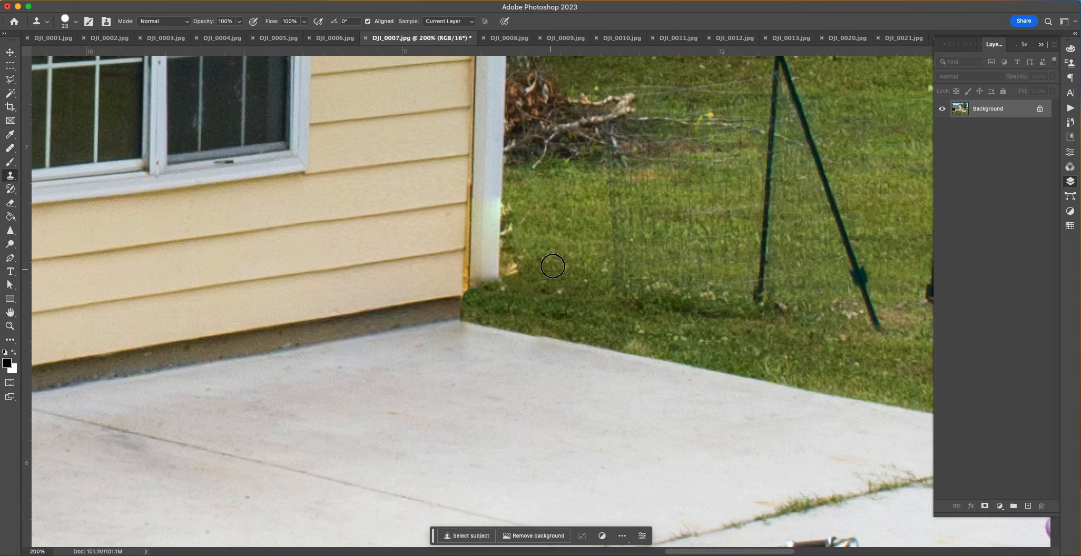
key(super+0)
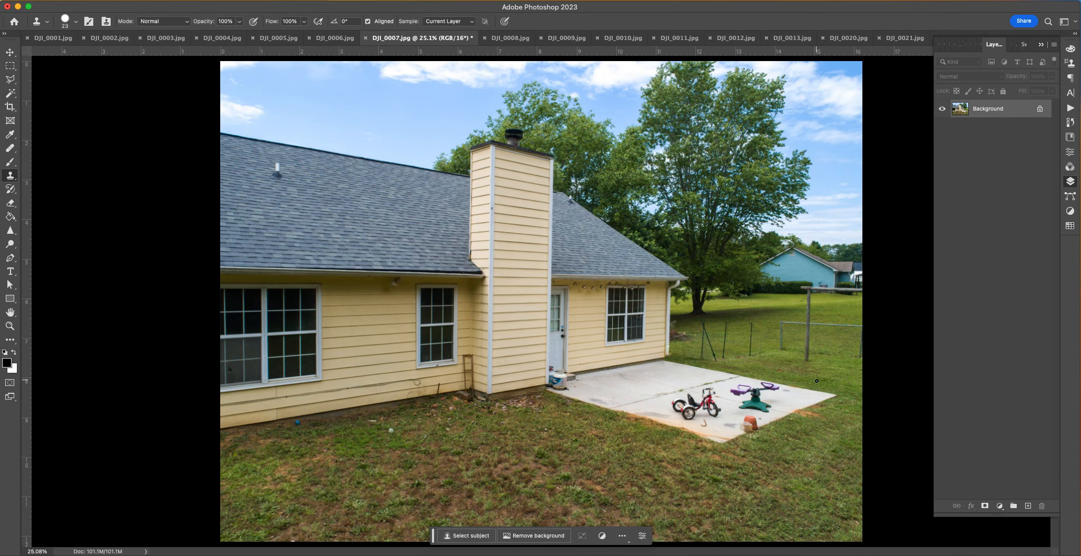
key(space)
key(super+equal)
key(super+equal)
key(super+equal)
key(space)
drag(671, 419, 227, 224)
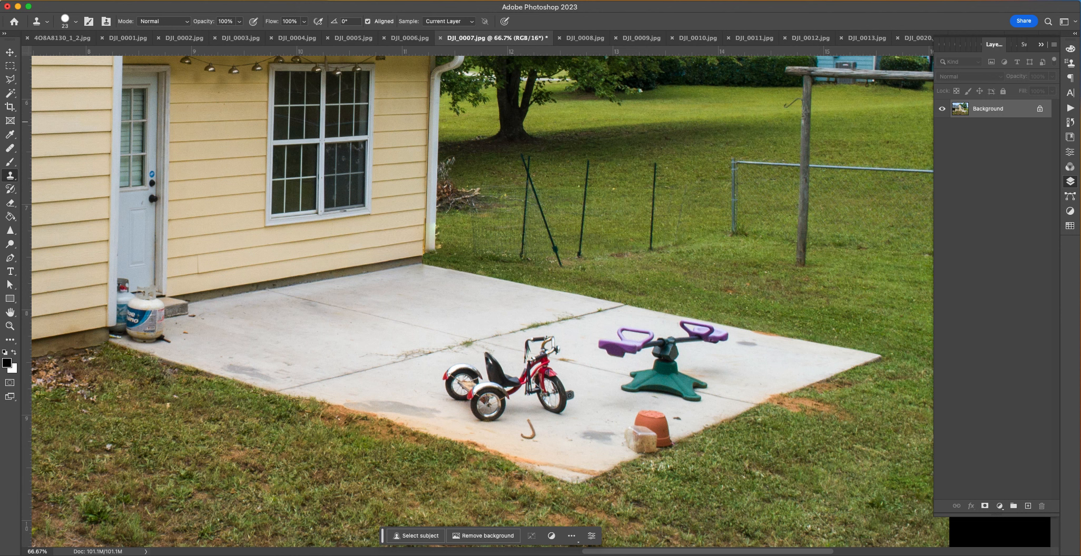
click(11, 80)
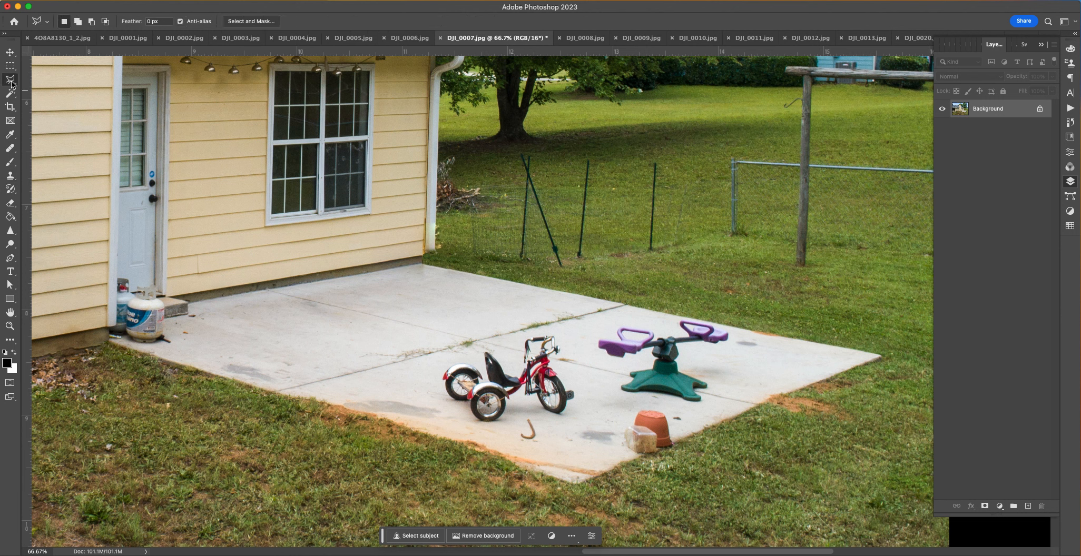
click(275, 391)
click(213, 357)
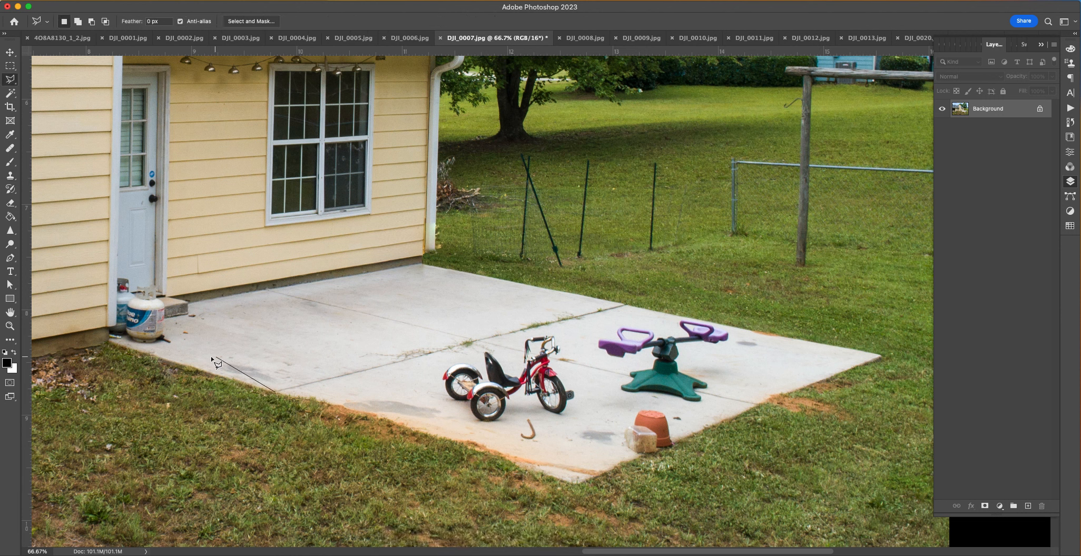
double_click(283, 327)
Step: Clear the patio selection and heal away the orange leaves on the concrete near the door step
key(super+equal)
key(super+equal)
key(super+equal)
key(space)
drag(590, 309, 836, 208)
drag(215, 186, 669, 200)
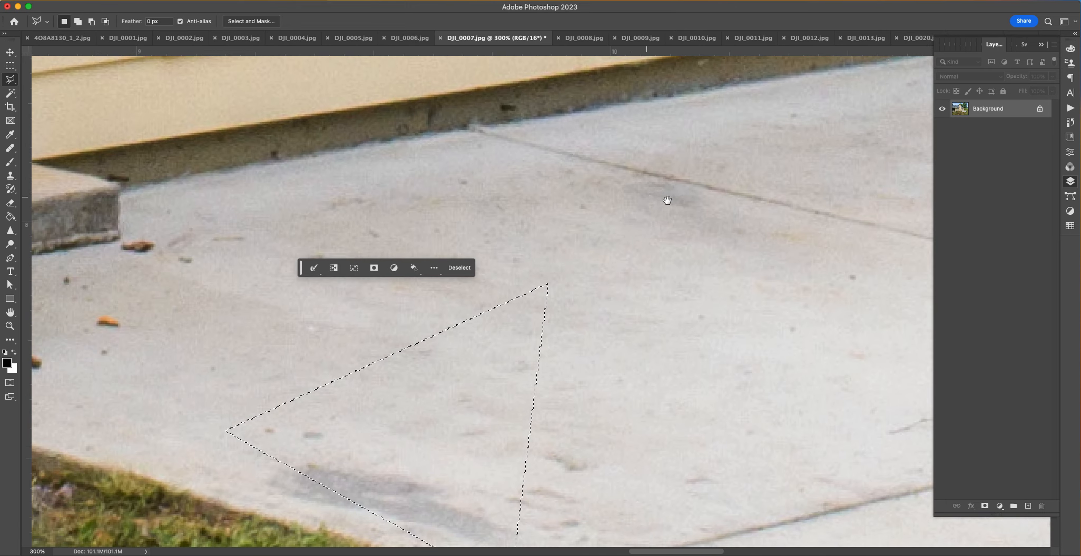
click(10, 149)
key(super+d)
click(582, 284)
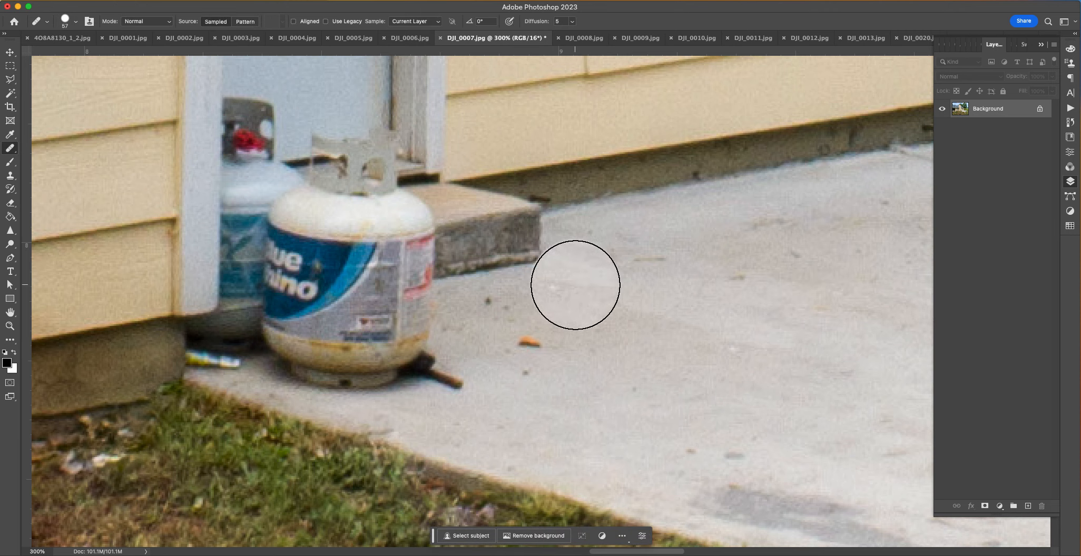
click(554, 341)
Step: Set the healing brush to 22 px and heal the small dark spots and marks scattered across the patio concrete
right_click(752, 388)
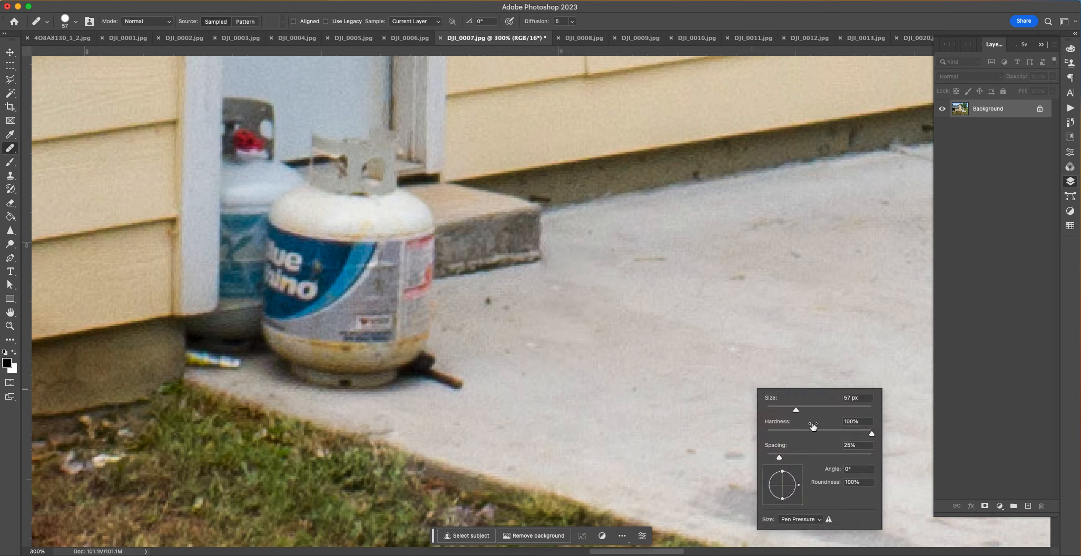
drag(770, 413, 777, 413)
click(728, 380)
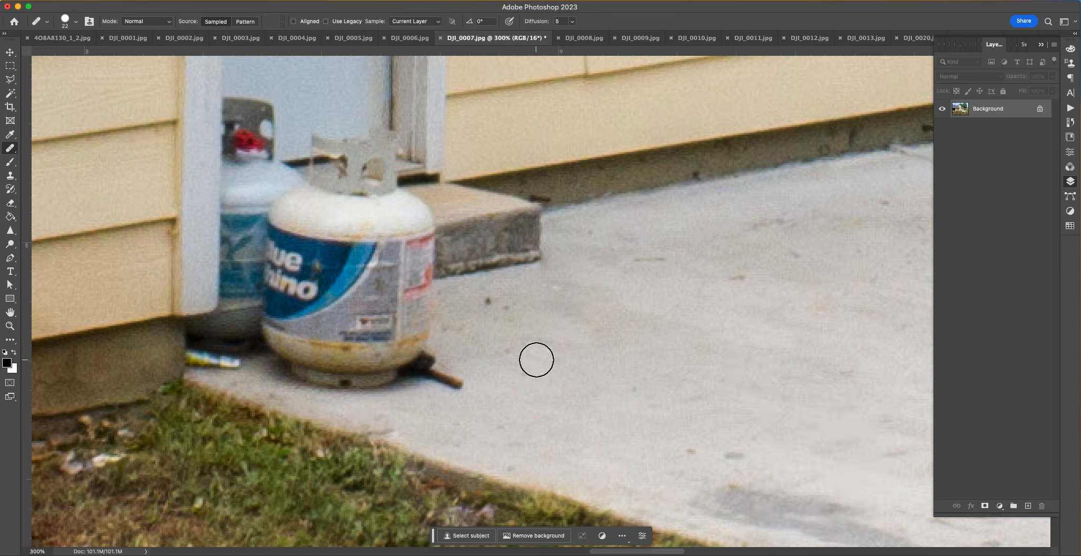
click(566, 289)
click(735, 456)
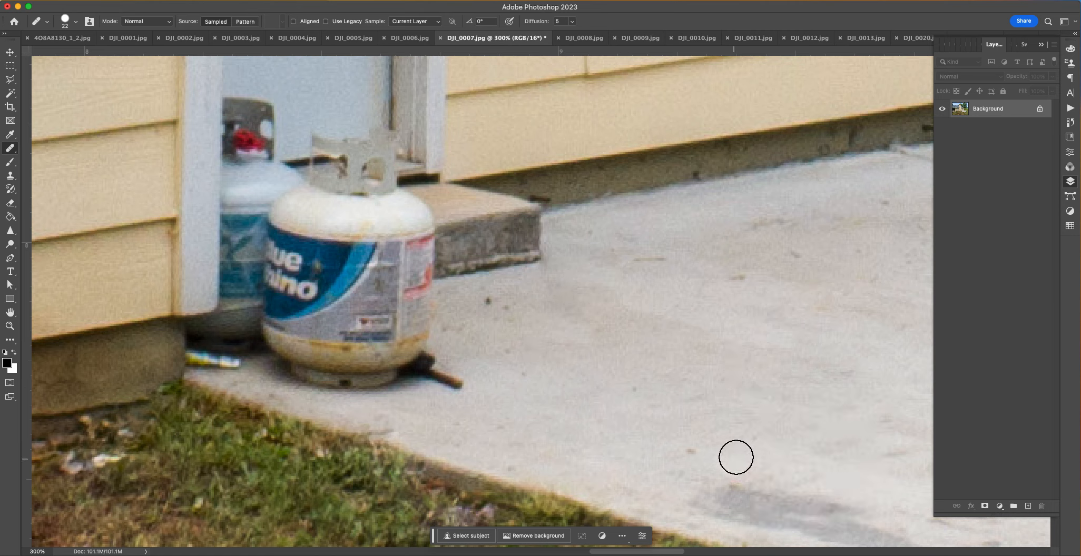
click(688, 453)
click(663, 262)
click(748, 278)
click(792, 257)
drag(607, 386, 719, 417)
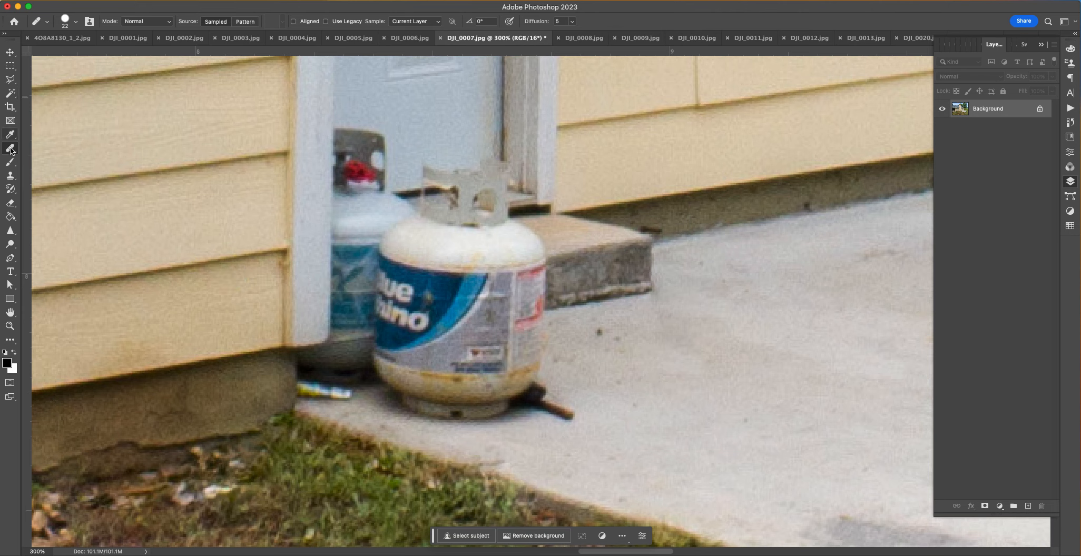
Step: Clone the door step's top edge and stone front across both propane tanks to extend it to the corner trim
click(10, 177)
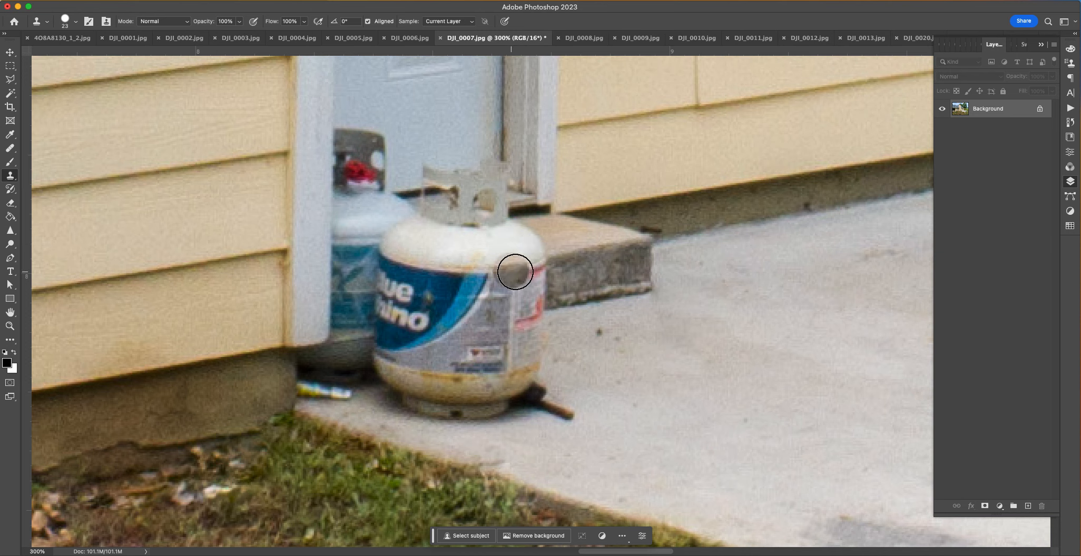
mouse_move(515, 272)
mouse_down()
mouse_move(543, 264)
mouse_move(460, 281)
mouse_up()
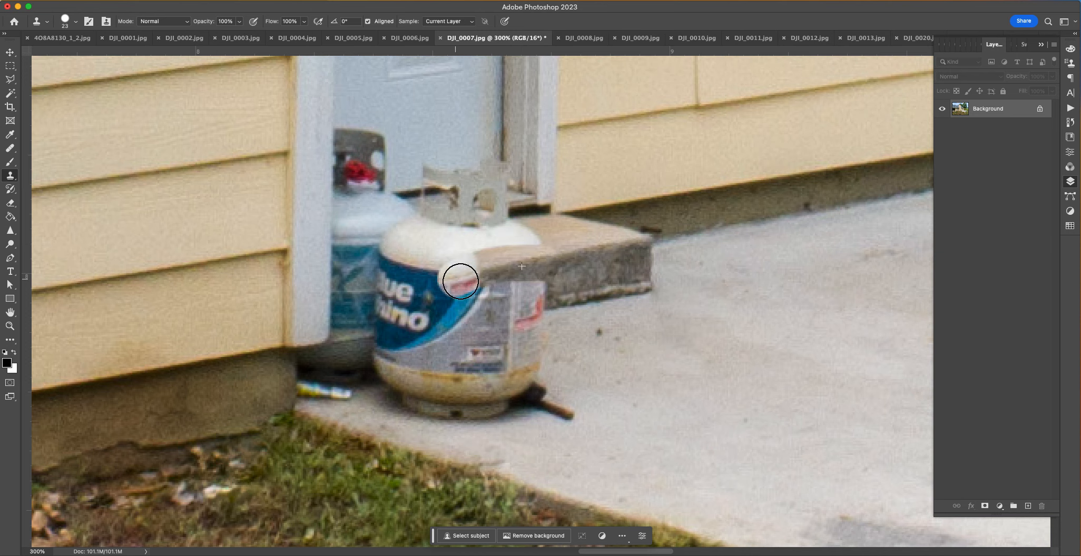
mouse_move(524, 258)
mouse_down()
mouse_move(420, 279)
mouse_move(576, 259)
mouse_move(345, 291)
mouse_move(349, 331)
mouse_move(364, 312)
mouse_move(462, 301)
mouse_up()
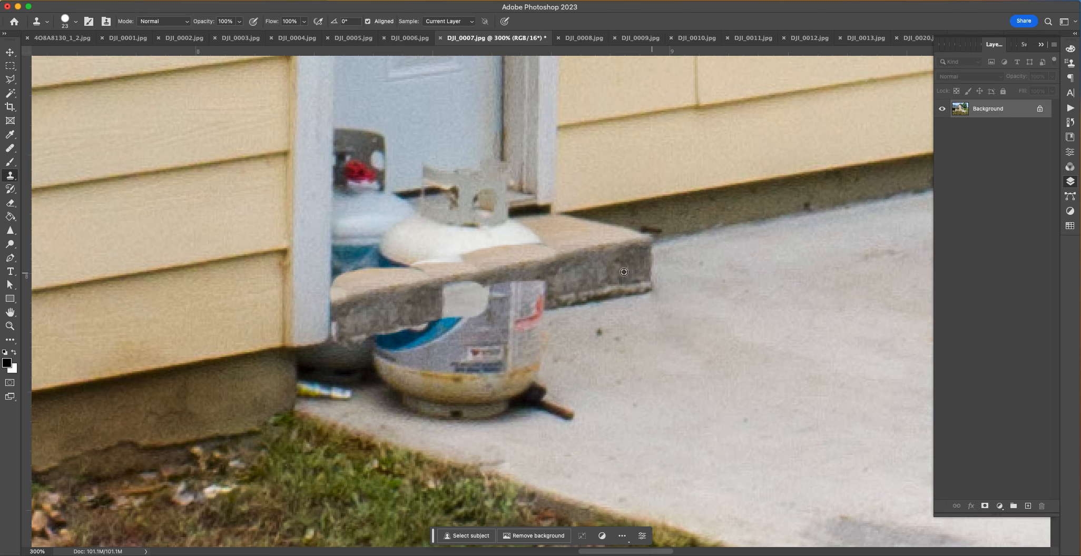
mouse_move(527, 300)
mouse_down()
mouse_move(550, 292)
mouse_move(458, 308)
mouse_move(466, 292)
mouse_move(449, 298)
mouse_move(534, 308)
mouse_move(463, 320)
mouse_move(476, 307)
mouse_move(364, 337)
mouse_up()
alt+click(579, 257)
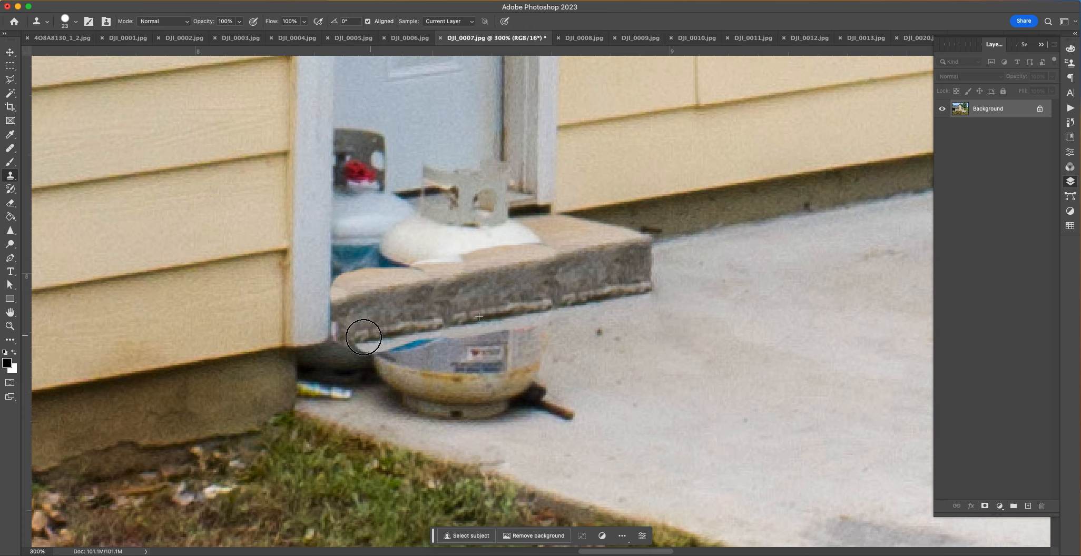
Step: Clone patio concrete over the lower halves of the propane tanks and the litter beside the foundation
alt+click(572, 338)
drag(527, 351, 403, 356)
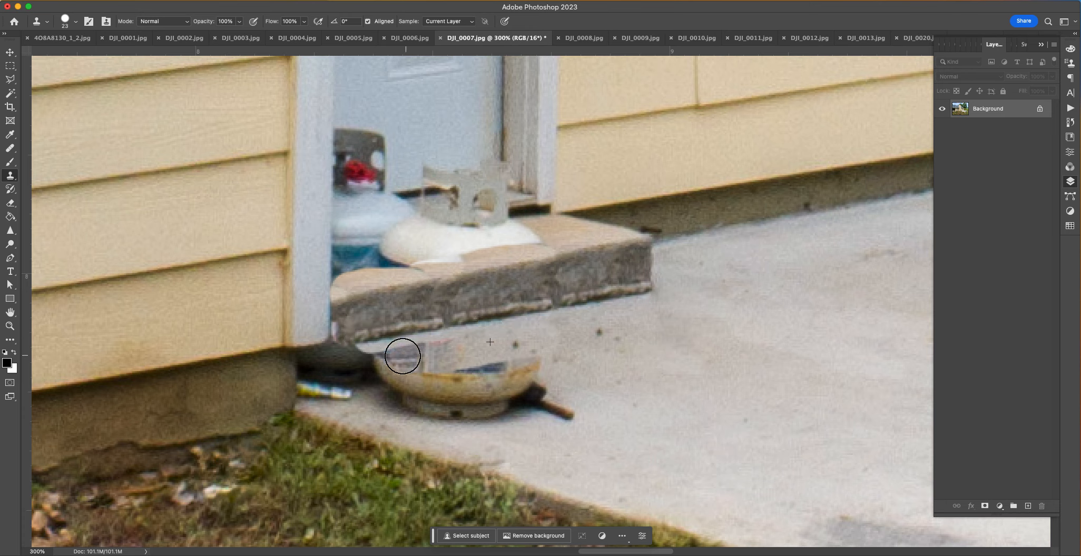
mouse_move(579, 367)
mouse_down()
mouse_move(452, 382)
mouse_move(546, 392)
mouse_move(440, 408)
mouse_up()
alt+click(639, 336)
mouse_move(323, 379)
mouse_down()
mouse_move(364, 365)
mouse_move(318, 387)
mouse_move(352, 389)
mouse_up()
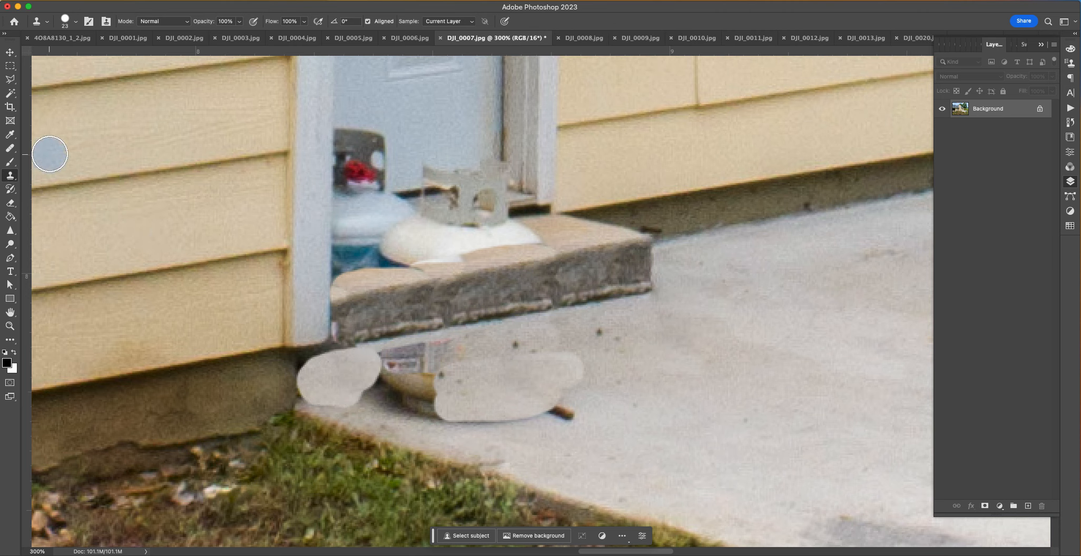
Step: Heal away the tank base remnants and cloned blotches, blending the concrete in front of the step
click(10, 148)
mouse_move(401, 378)
mouse_down()
mouse_move(375, 366)
mouse_move(446, 348)
mouse_move(552, 343)
mouse_move(556, 355)
mouse_move(354, 389)
mouse_up()
mouse_move(517, 393)
mouse_down()
mouse_move(579, 365)
mouse_move(558, 410)
mouse_move(495, 420)
mouse_move(396, 413)
mouse_move(311, 388)
mouse_move(321, 377)
mouse_up()
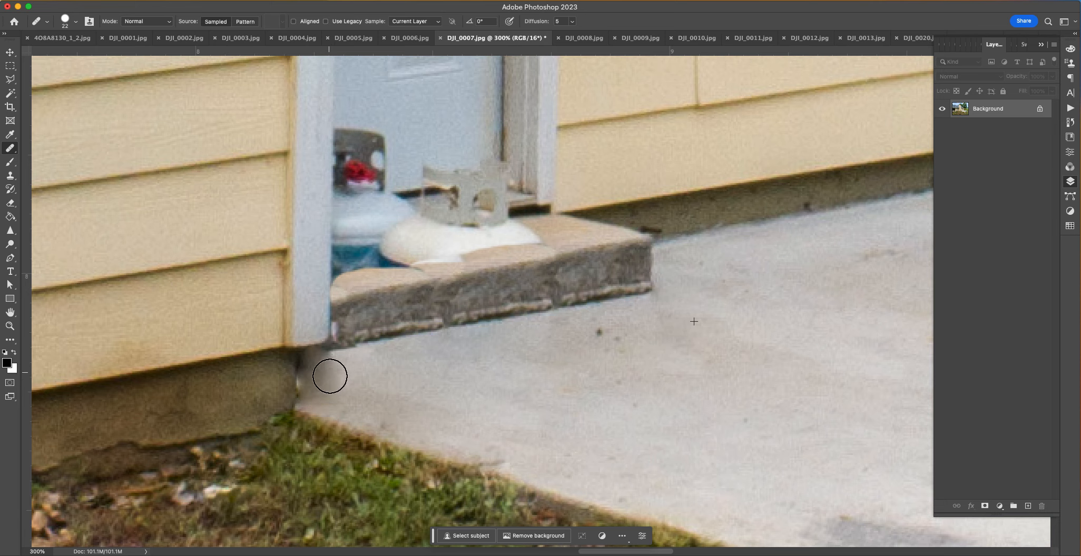
scroll(612, 417, up, 2)
click(610, 382)
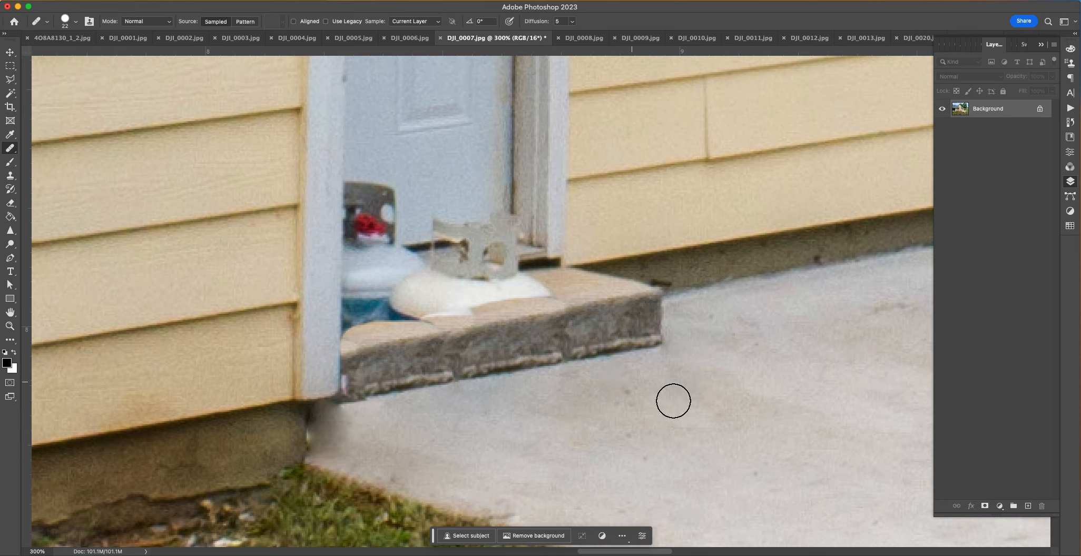
drag(639, 388, 651, 467)
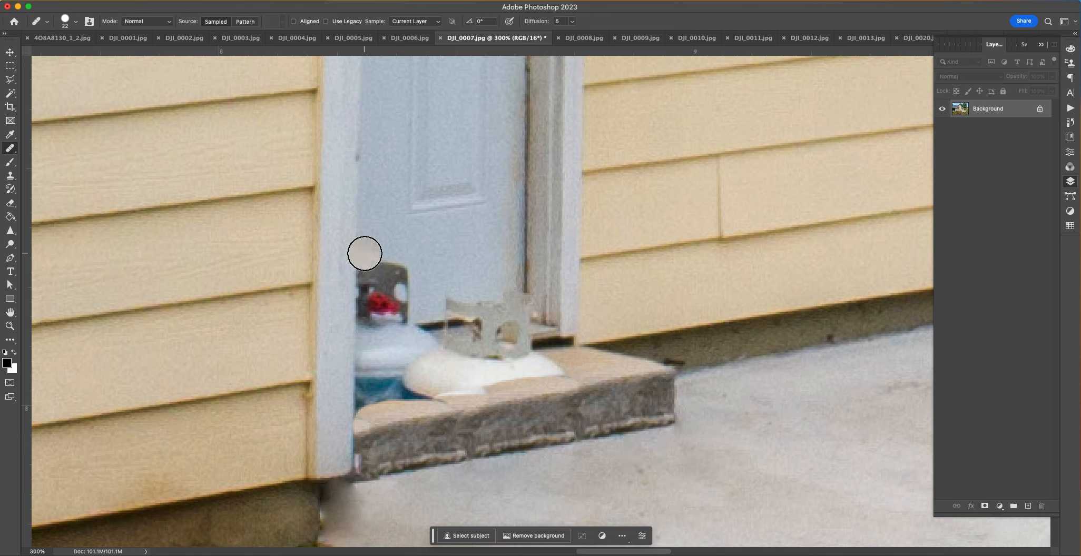
Step: Heal the rear tank's valve and collar away using samples from the door's edge and its plain blue surface
alt+click(358, 98)
mouse_move(355, 319)
mouse_down()
mouse_move(362, 267)
mouse_move(410, 282)
mouse_move(407, 292)
mouse_move(395, 256)
mouse_move(399, 342)
mouse_move(374, 305)
mouse_up()
alt+click(461, 252)
drag(407, 267, 408, 309)
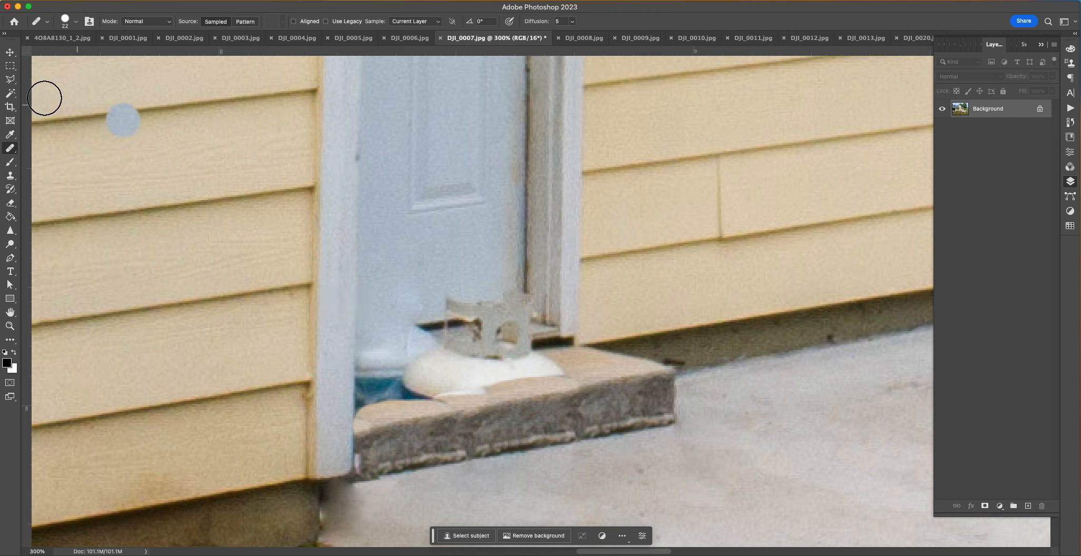
Step: Set the brush to 100% opacity, adjust its hardness and paint a straight dark line along the door's bottom edge
click(11, 162)
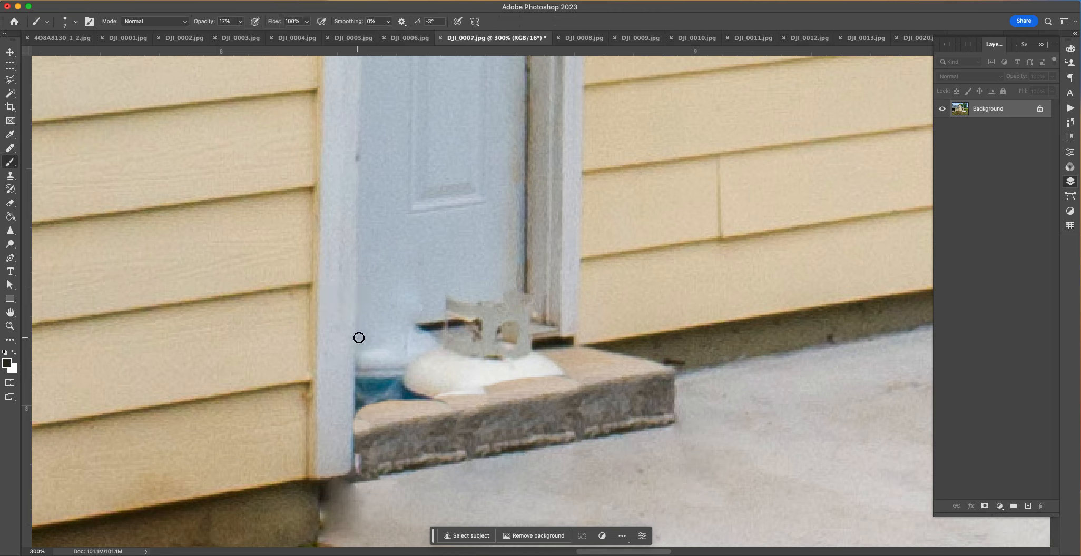
shift+click(358, 338)
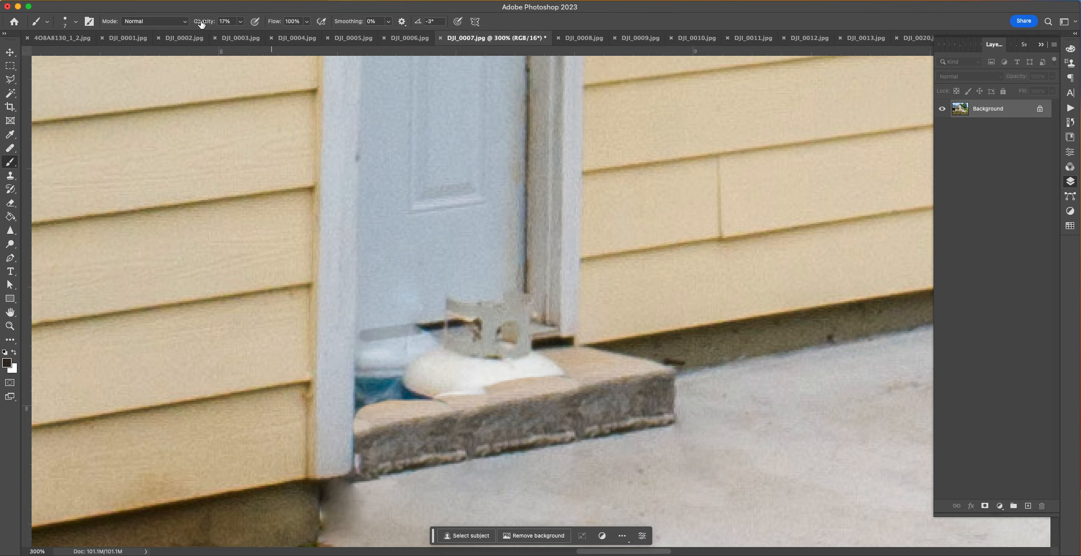
right_click(552, 284)
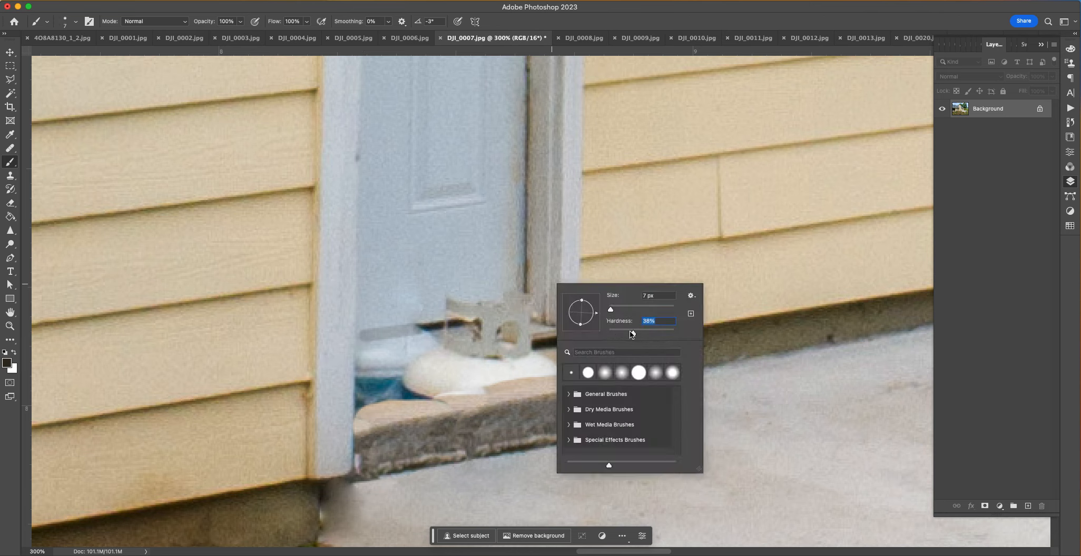
click(362, 338)
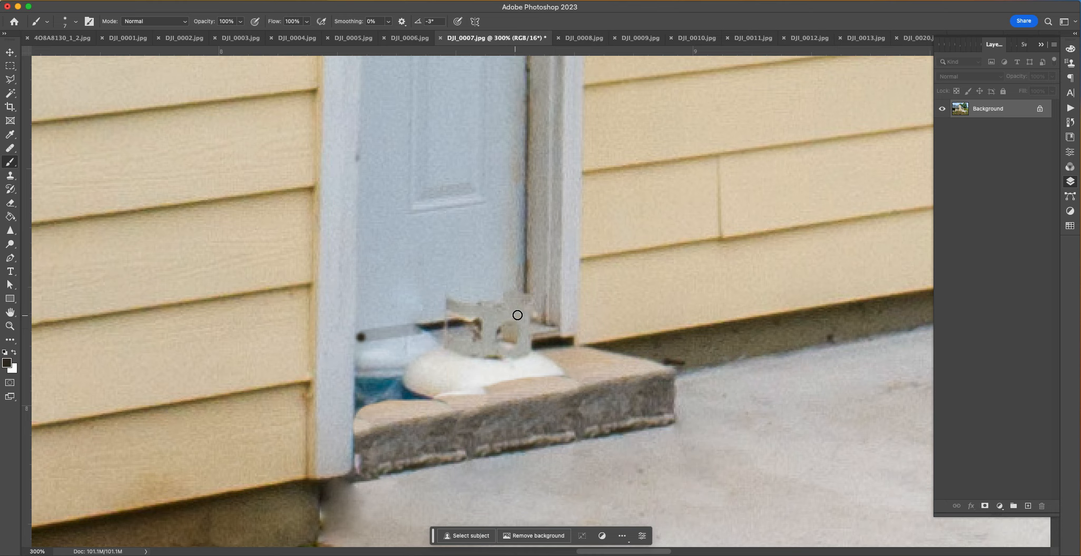
shift+click(519, 315)
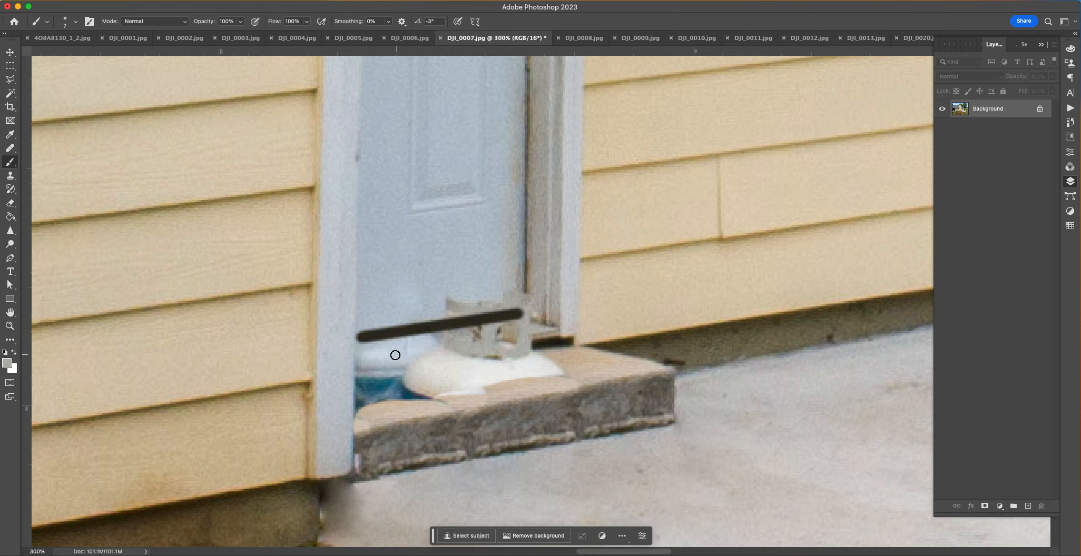
Step: Paint a grey threshold band below the door and a straight dark line along the band's lower edge
shift+click(363, 347)
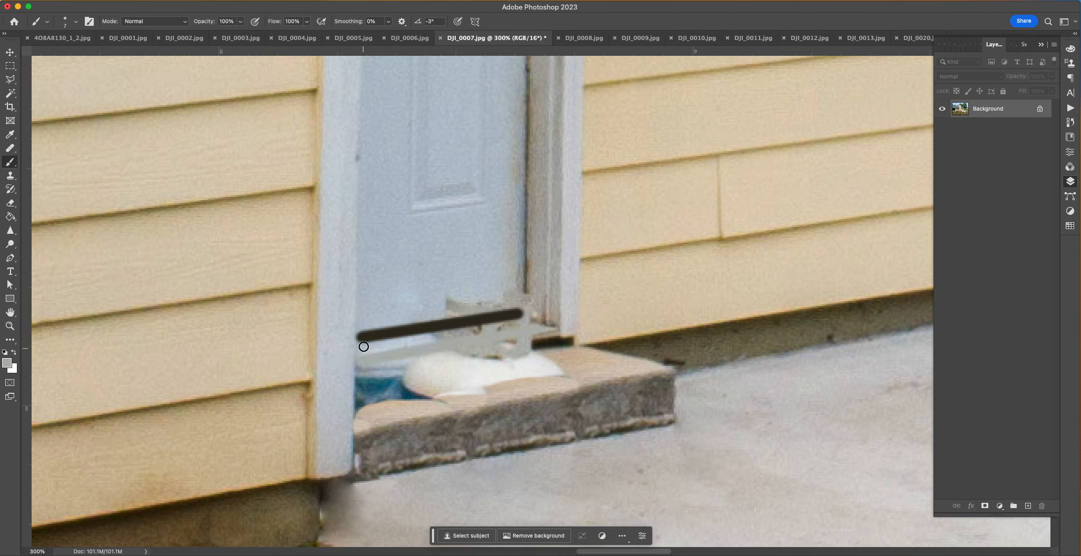
shift+click(521, 326)
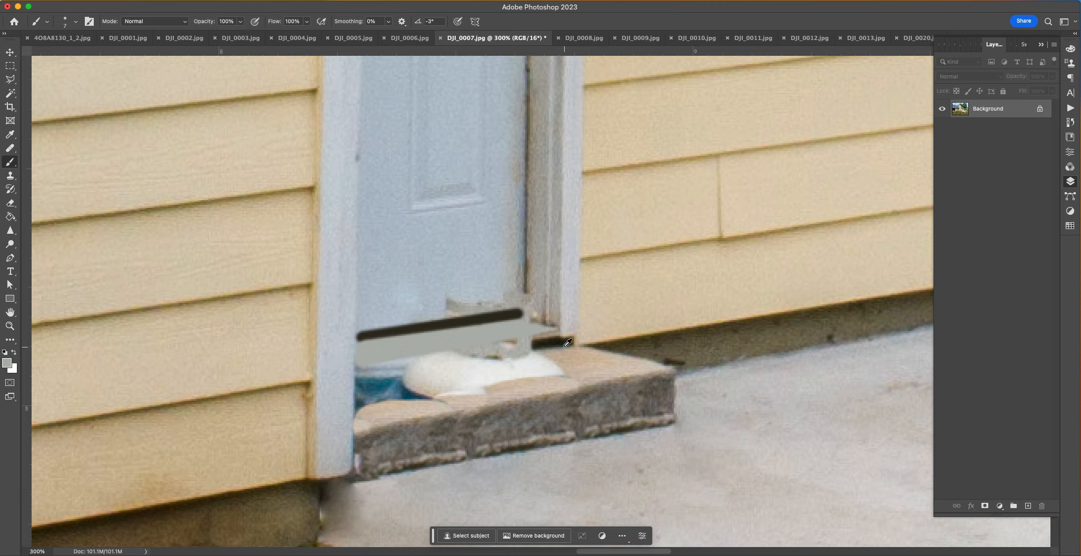
shift+click(359, 377)
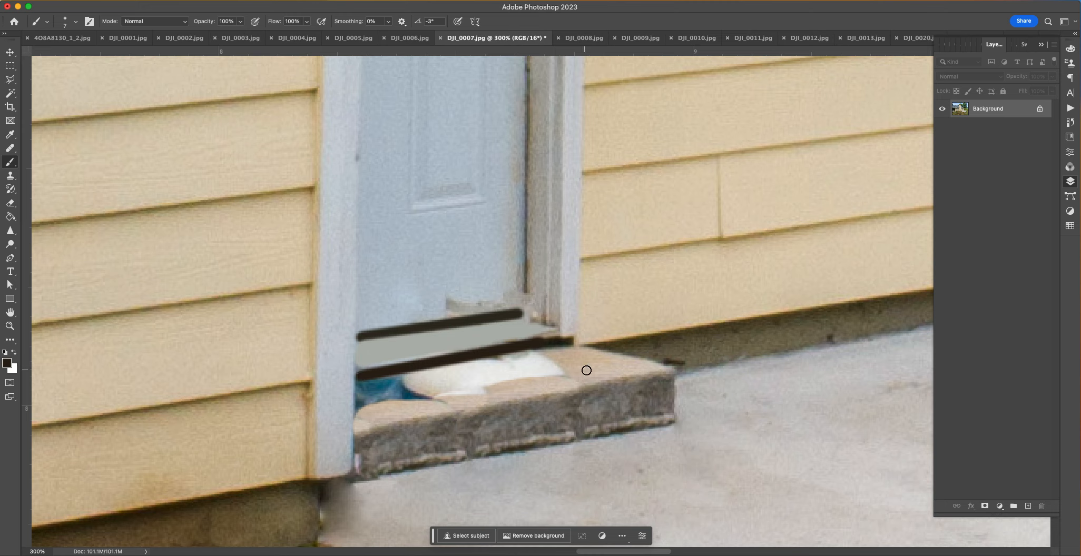
Step: Sample the step's beige color and paint over the remaining tank parts on top of the step
alt+click(576, 364)
shift+click(363, 390)
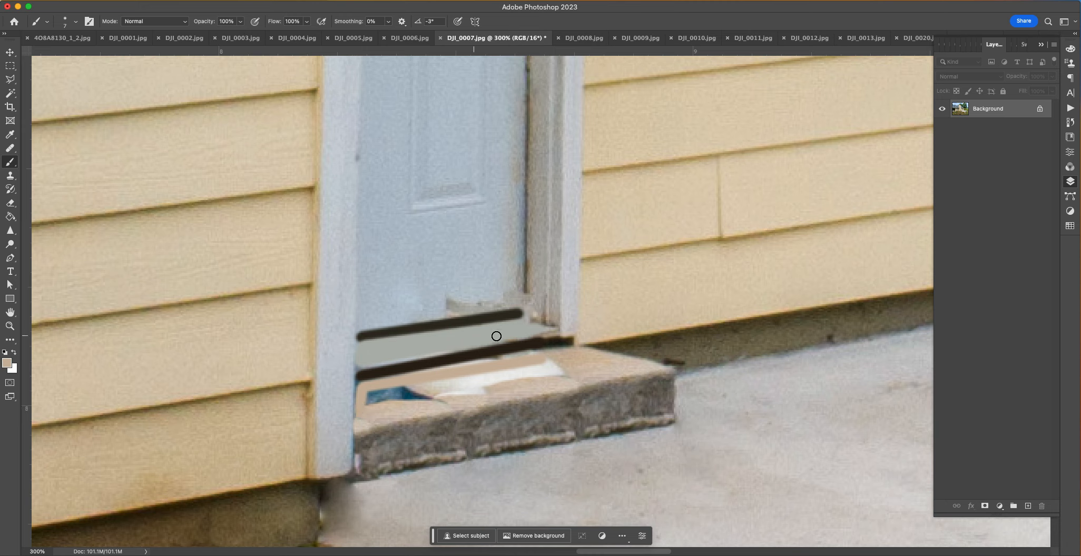
shift+click(570, 369)
mouse_move(553, 363)
mouse_down()
mouse_move(369, 393)
mouse_move(530, 371)
mouse_move(429, 383)
mouse_up()
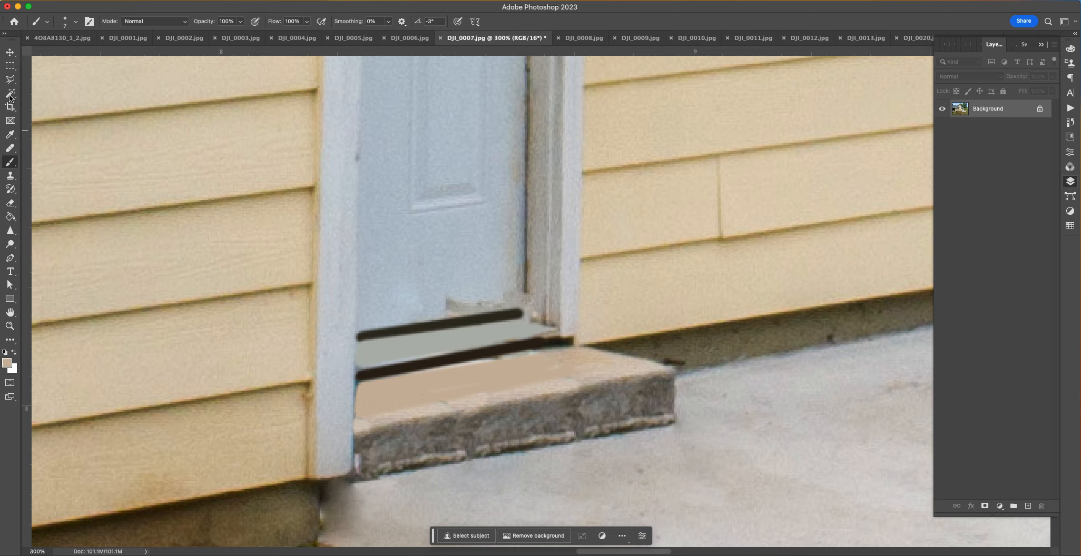
Step: Outline a concrete patch in front of the step, copy it to a new layer and move it over the step's top
key(l)
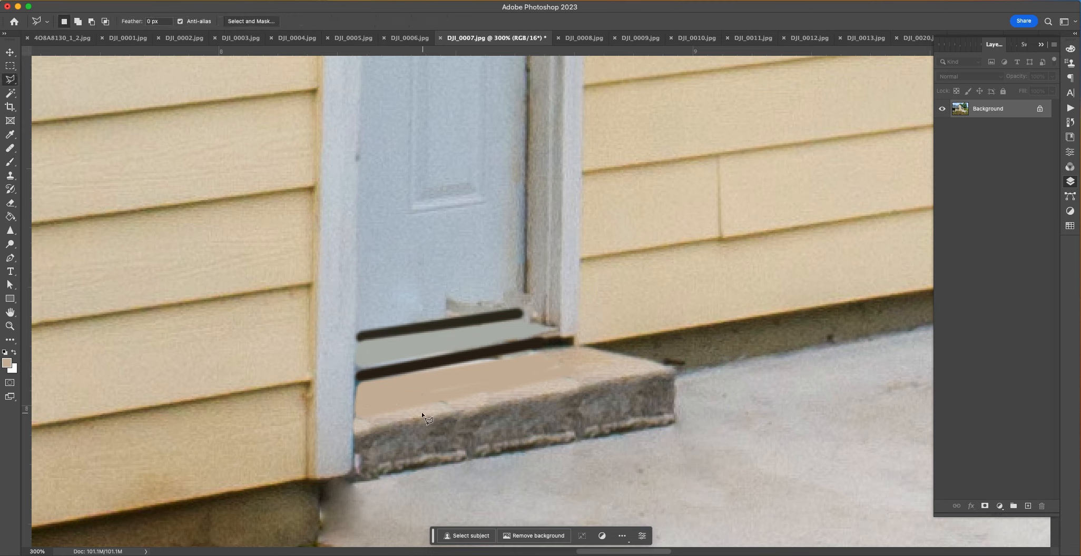
click(369, 488)
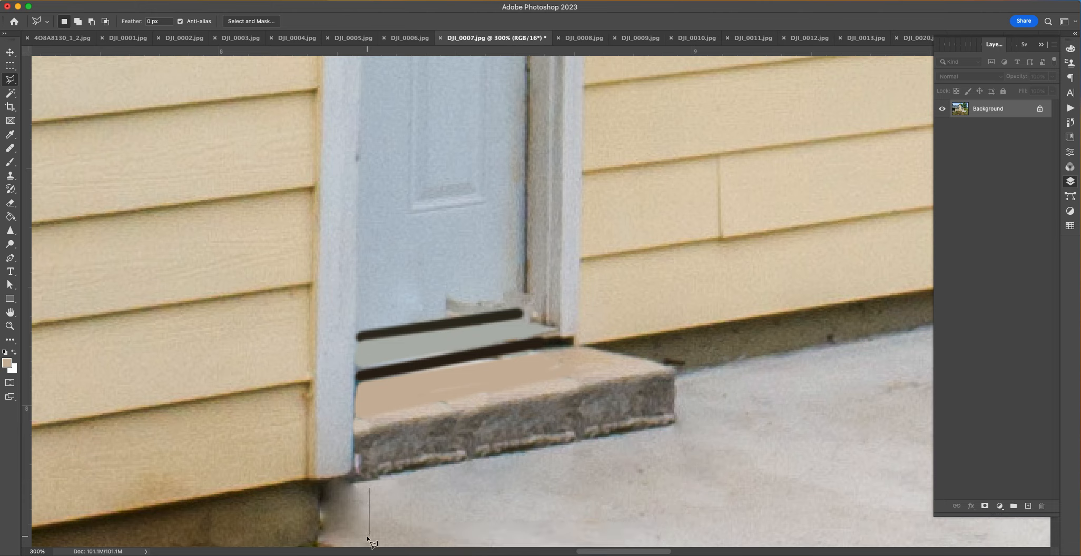
click(369, 539)
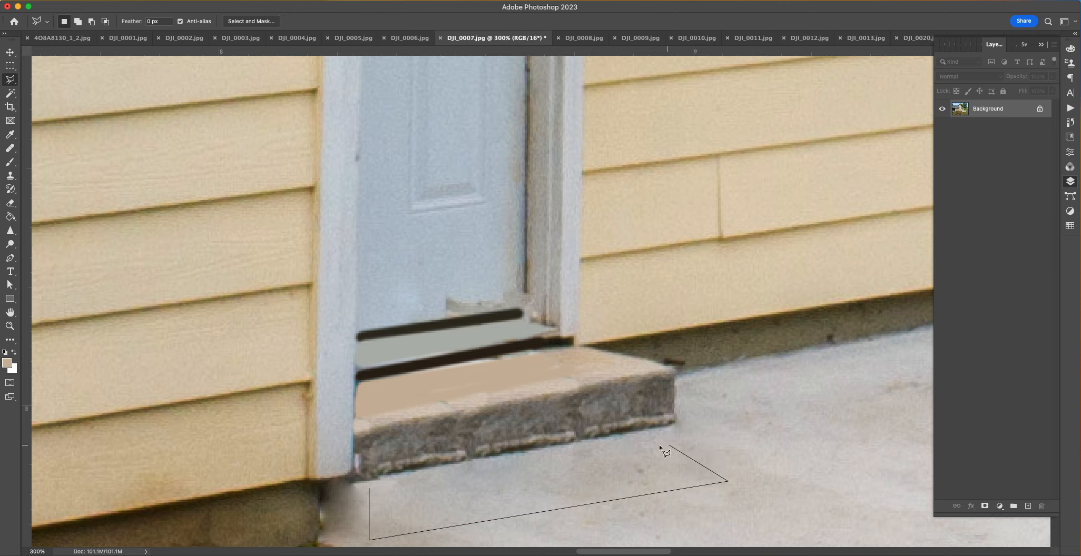
click(609, 446)
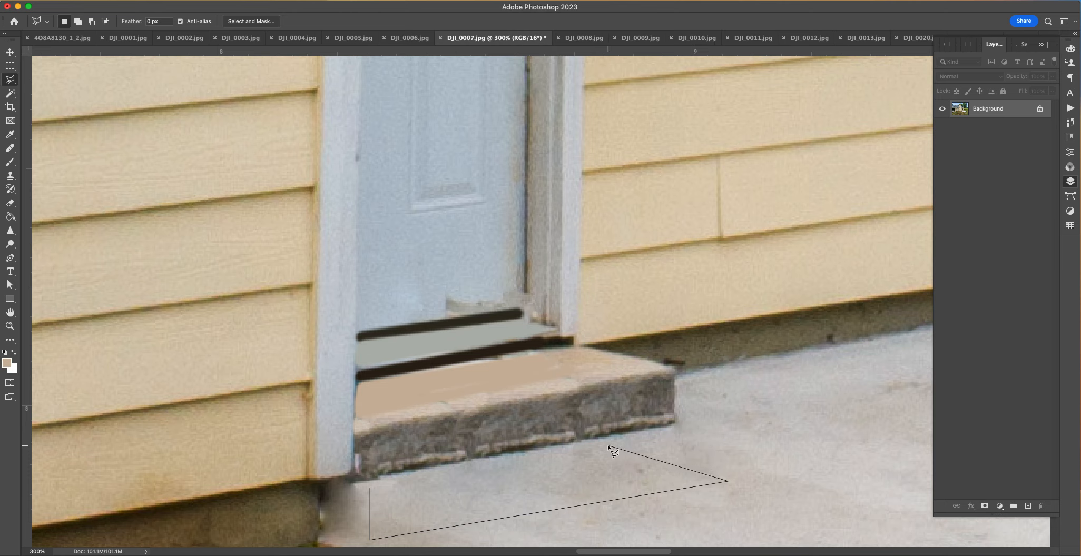
click(371, 488)
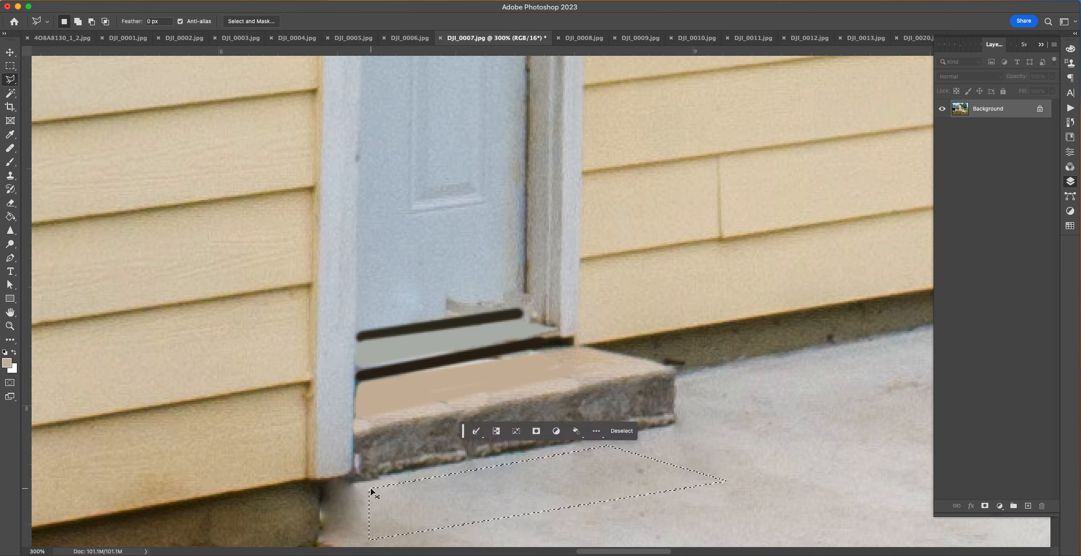
key(super+j)
key(v)
drag(437, 477, 442, 396)
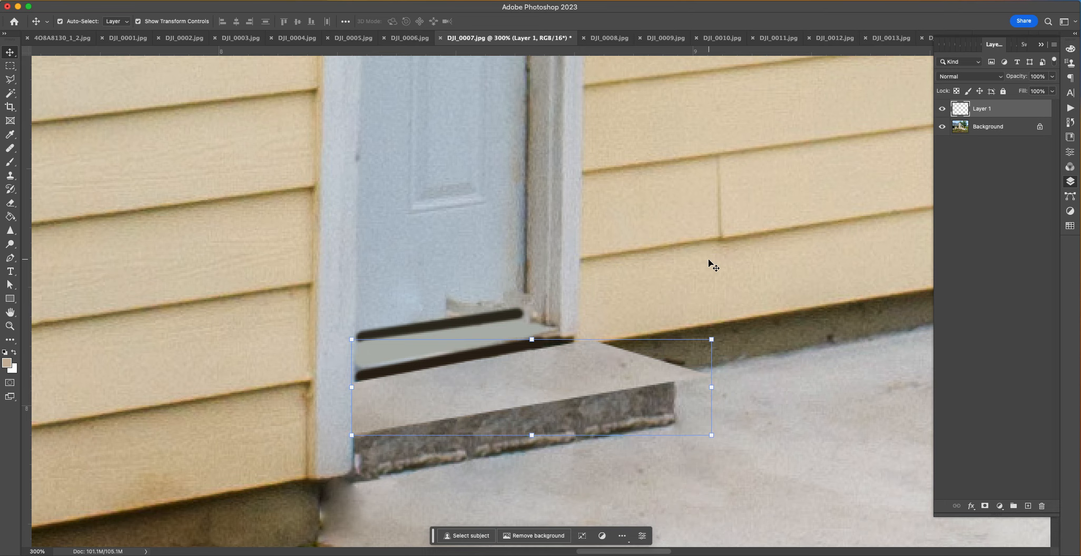
Step: Outline the step's top surface with the patch layer hidden, then show the layer, trim the patch to that outline and deselect
click(942, 107)
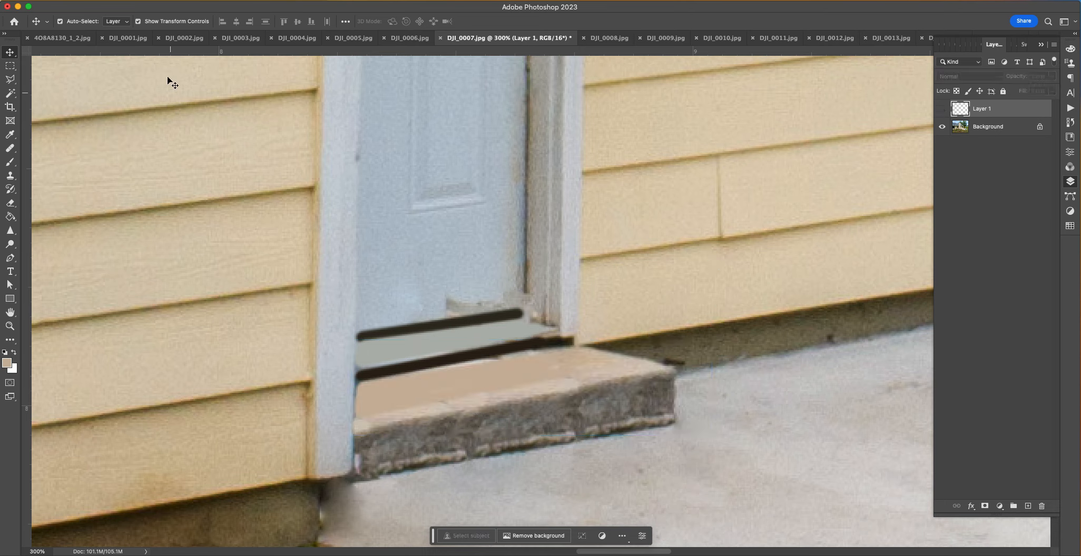
key(l)
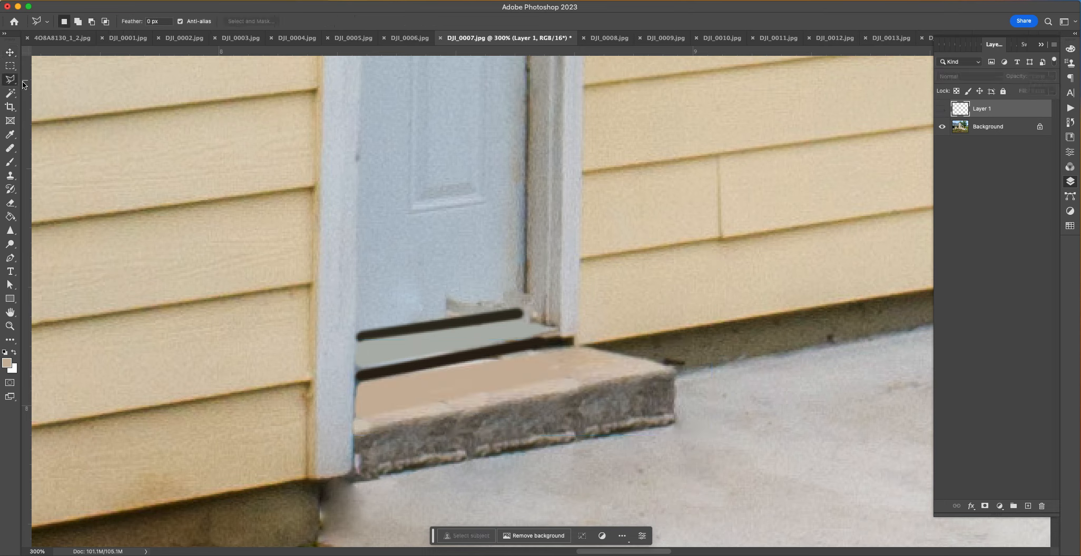
click(354, 431)
click(355, 382)
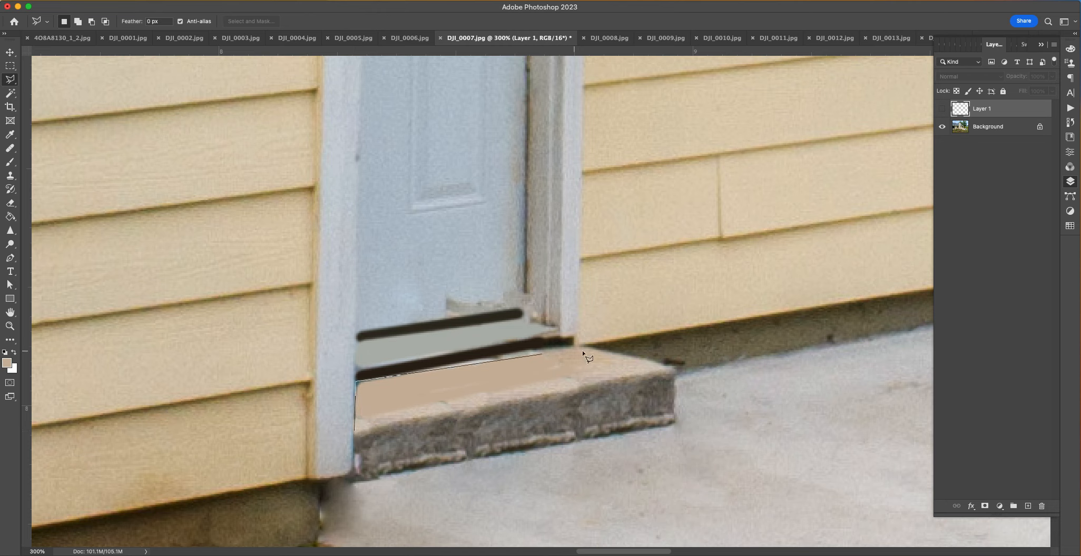
double_click(674, 368)
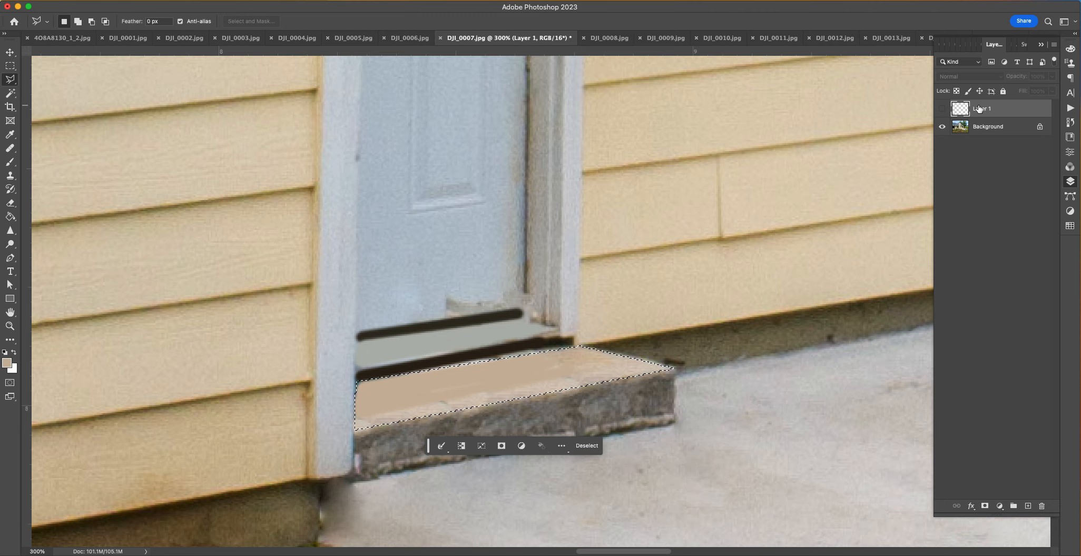
click(943, 109)
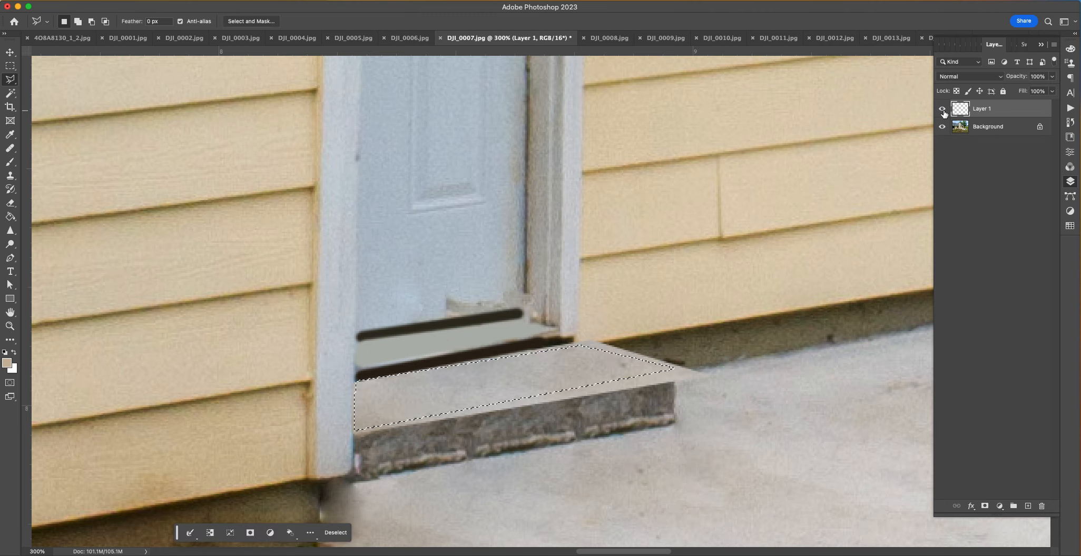
key(super+d)
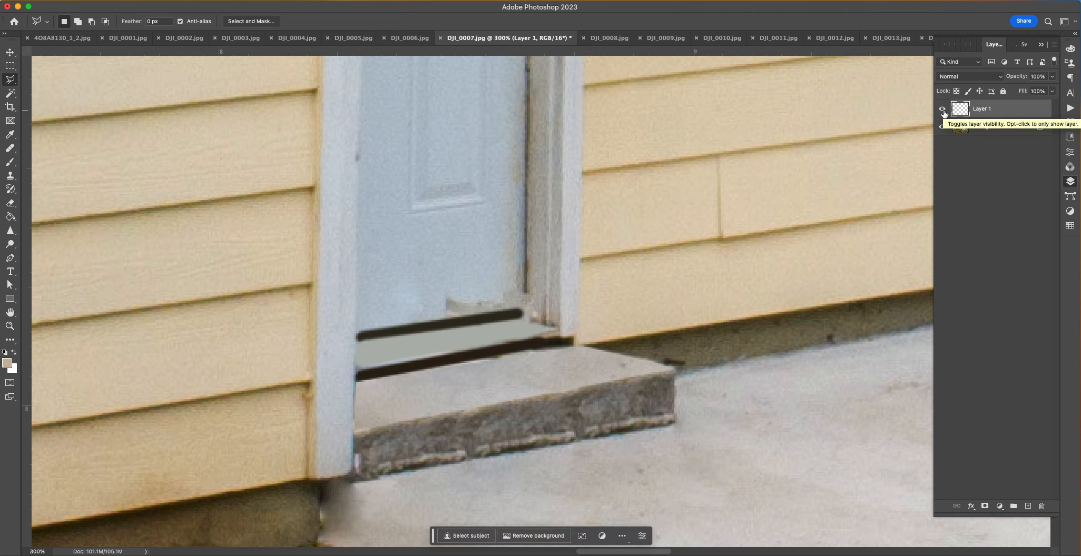
Step: Check the rebuilt door step at 100% and in the whole photo
key(super+1)
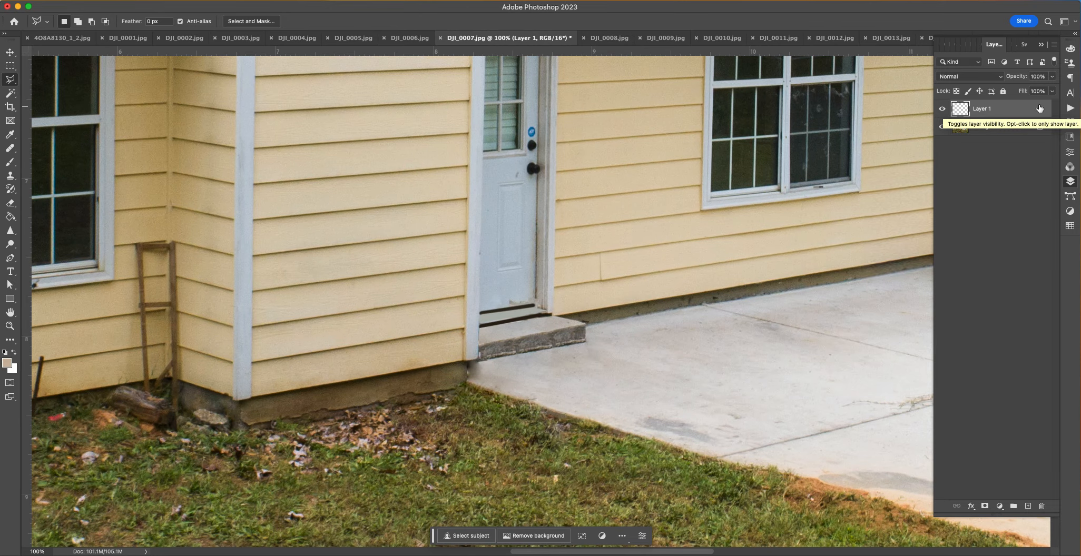
key(super+0)
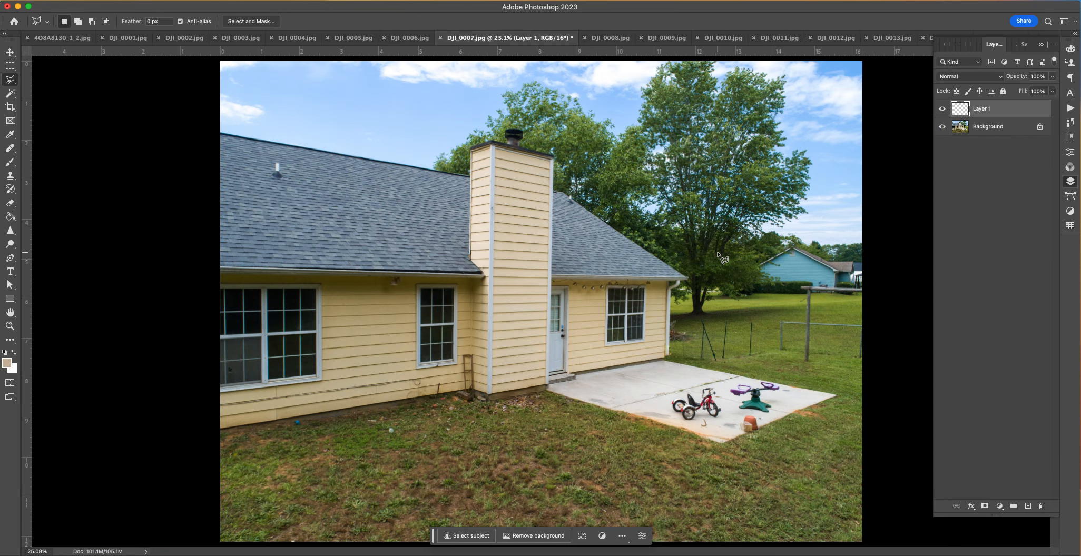
key(super+1)
key(super+BackSpace)
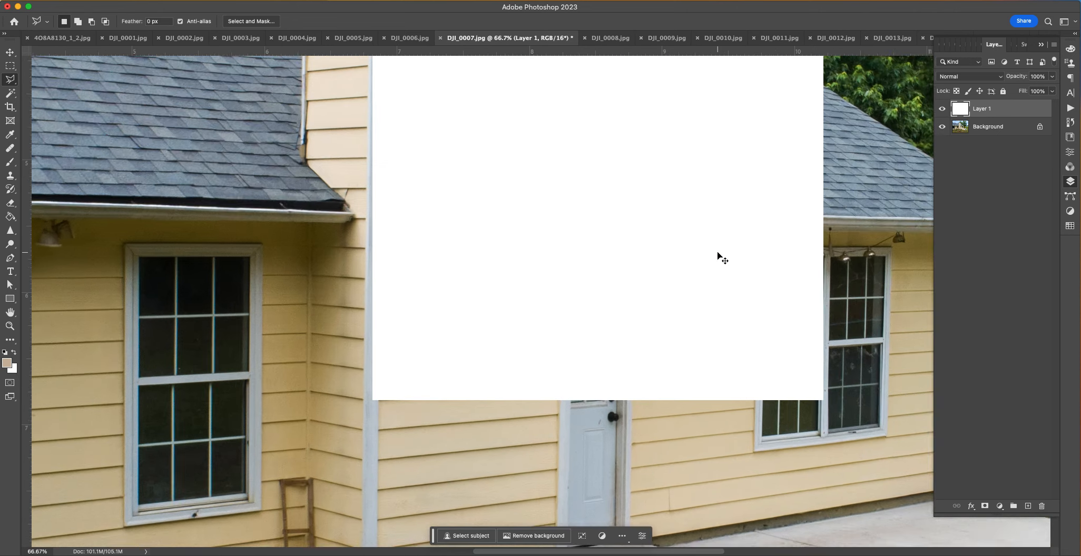
Step: Undo the white fill on the patch layer and flatten the image
key(super+0)
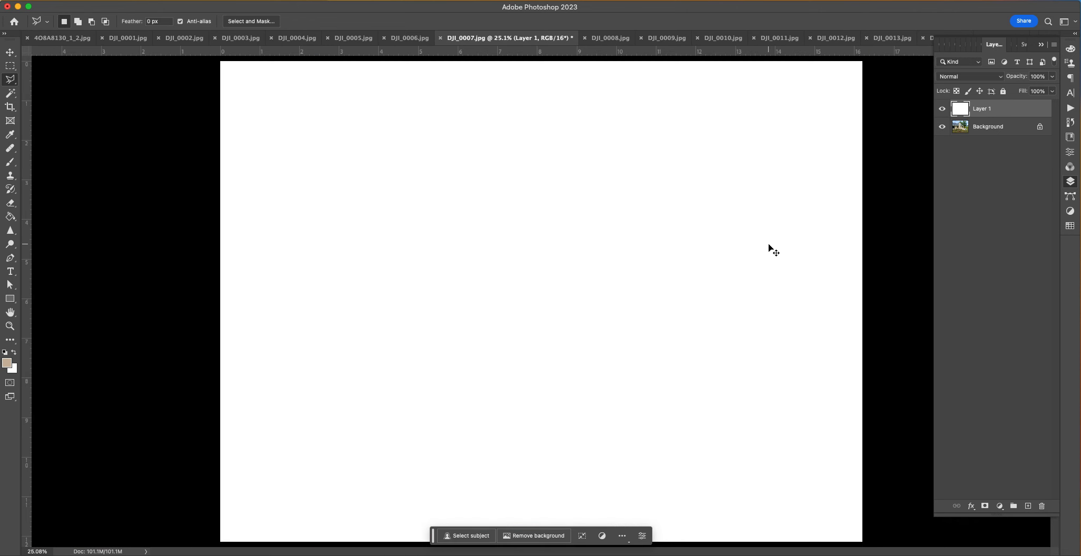
key(super+z)
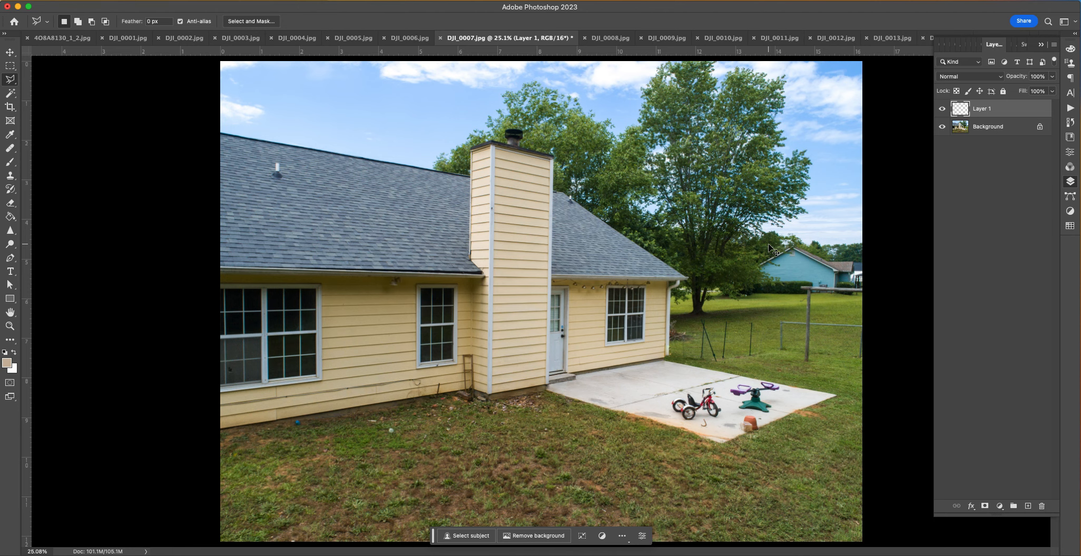
click(173, 0)
mouse_move(105, 0)
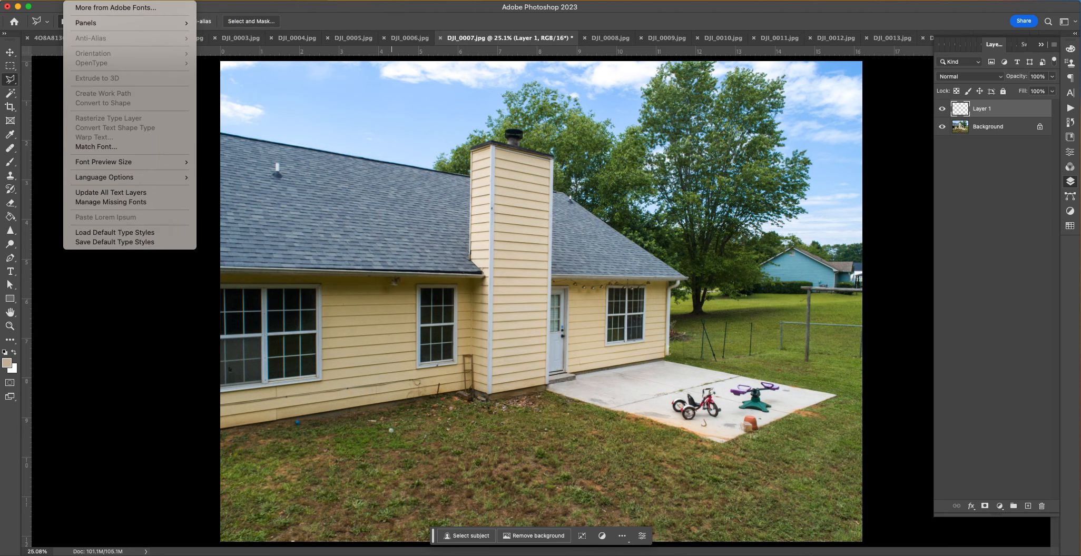
mouse_move(50, 0)
click(129, 390)
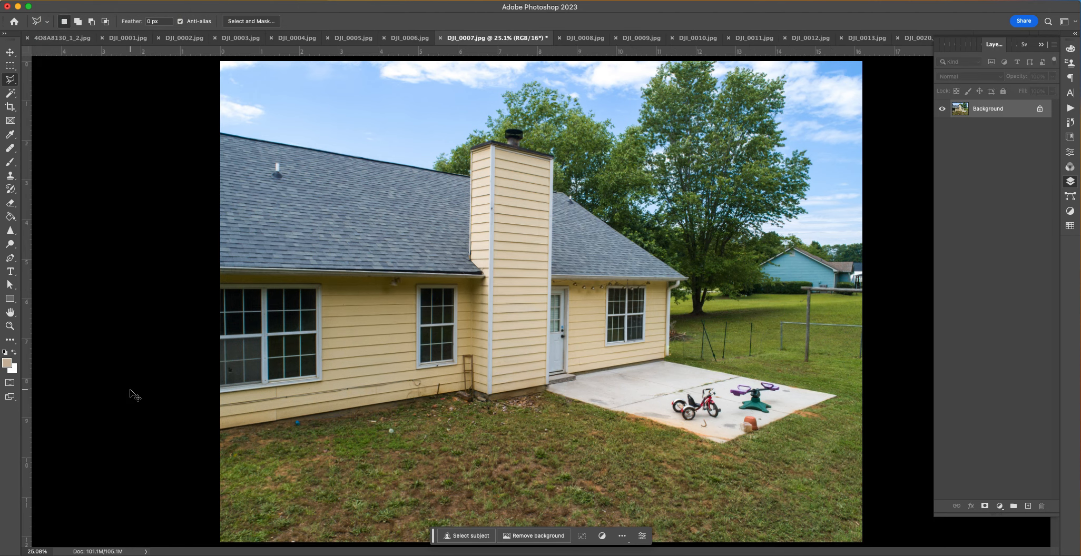
Step: Try to cover the wooden ladder by copying the siding corner beside the window to a new layer and moving it down
key(super+1)
scroll(461, 446, down, 10)
scroll(461, 447, left, 5)
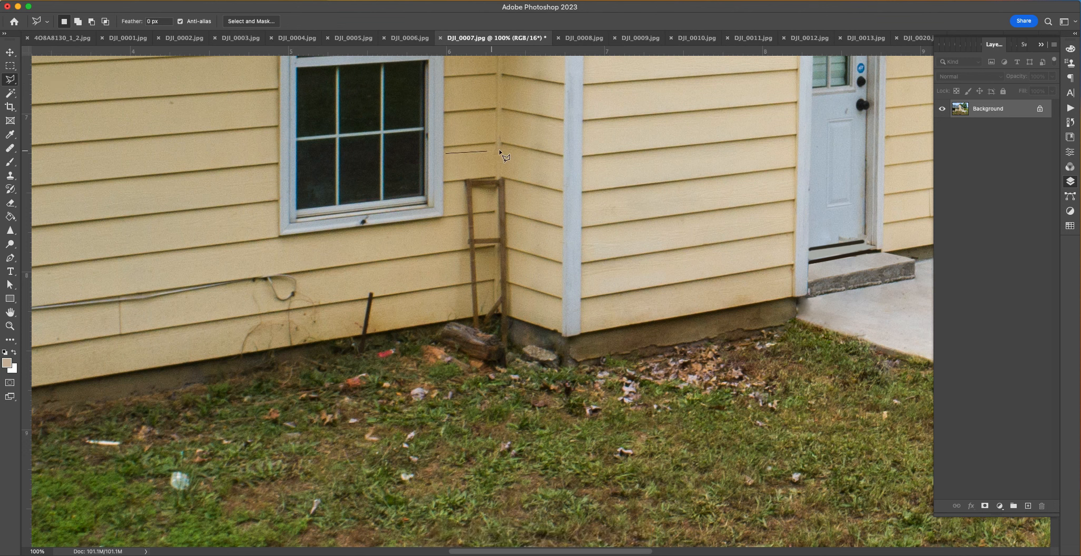
click(563, 165)
scroll(554, 161, up, 5)
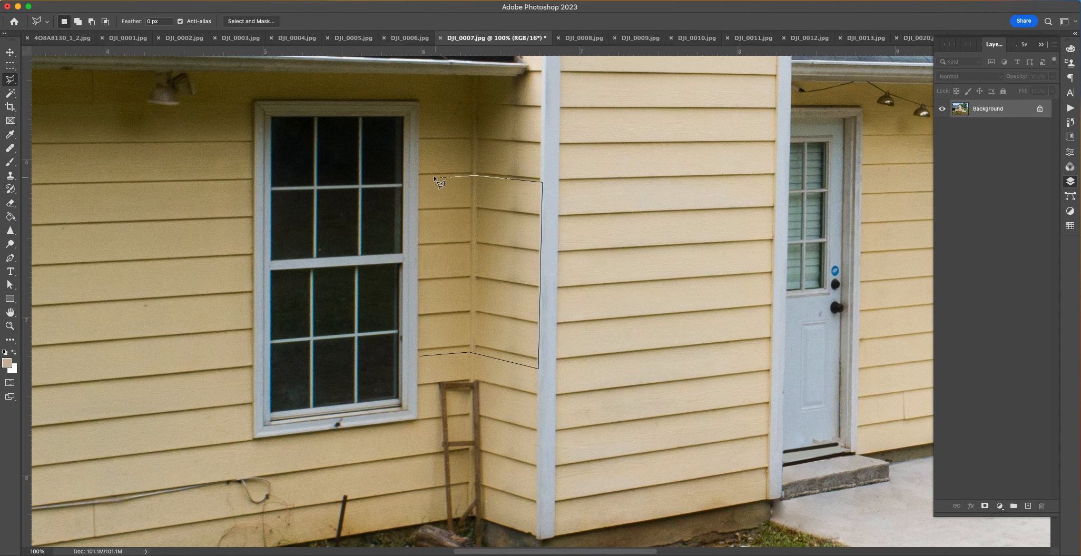
click(420, 175)
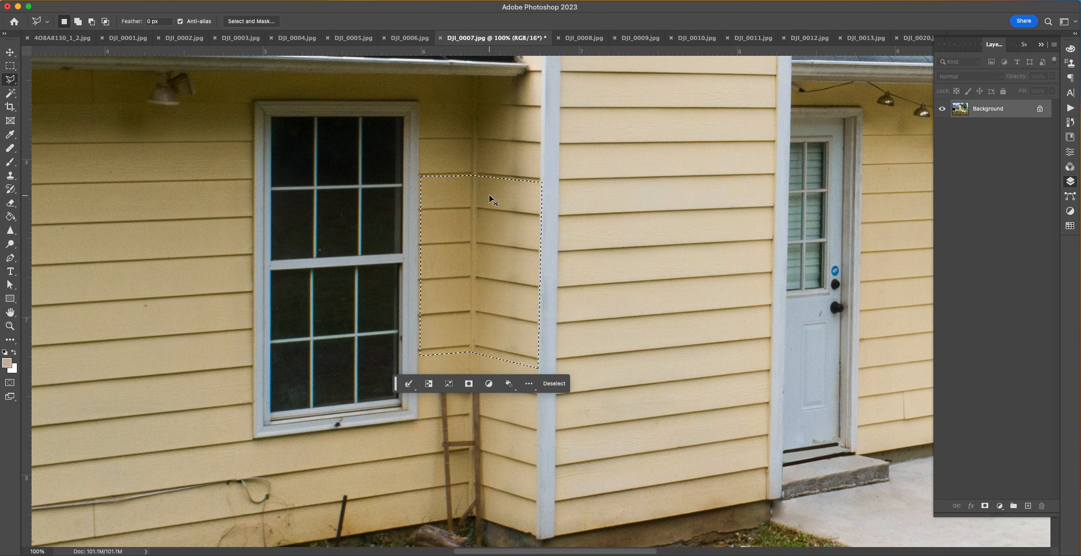
key(ctrl+j)
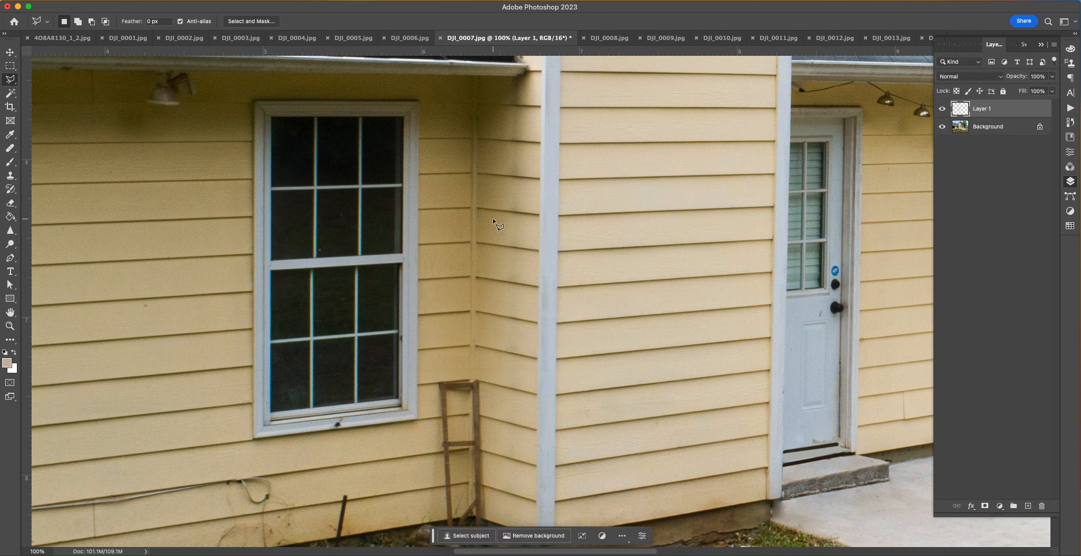
key(v)
drag(497, 226, 495, 389)
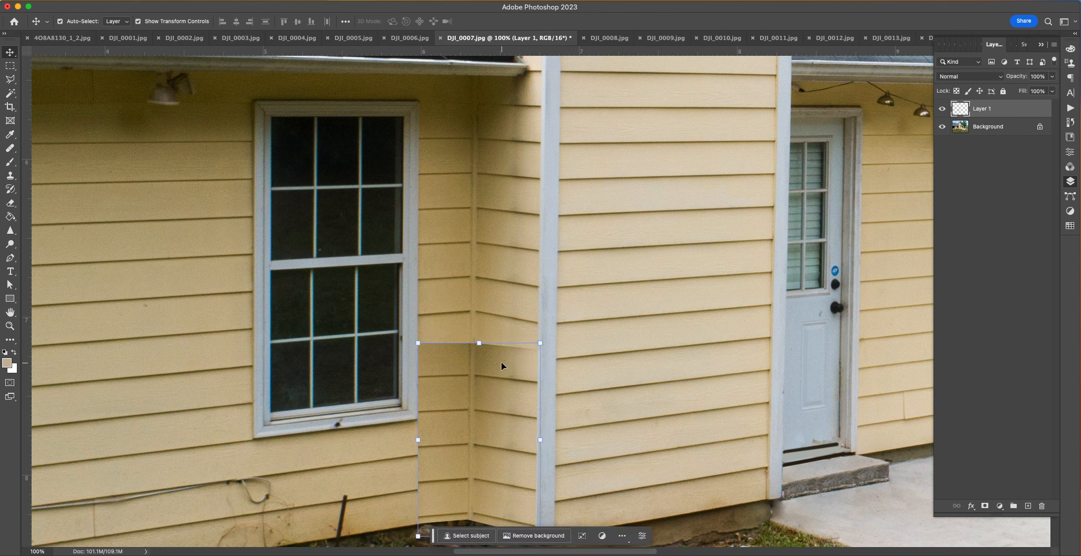
Step: Undo the siding patch's move and delete its layer
key(super+z)
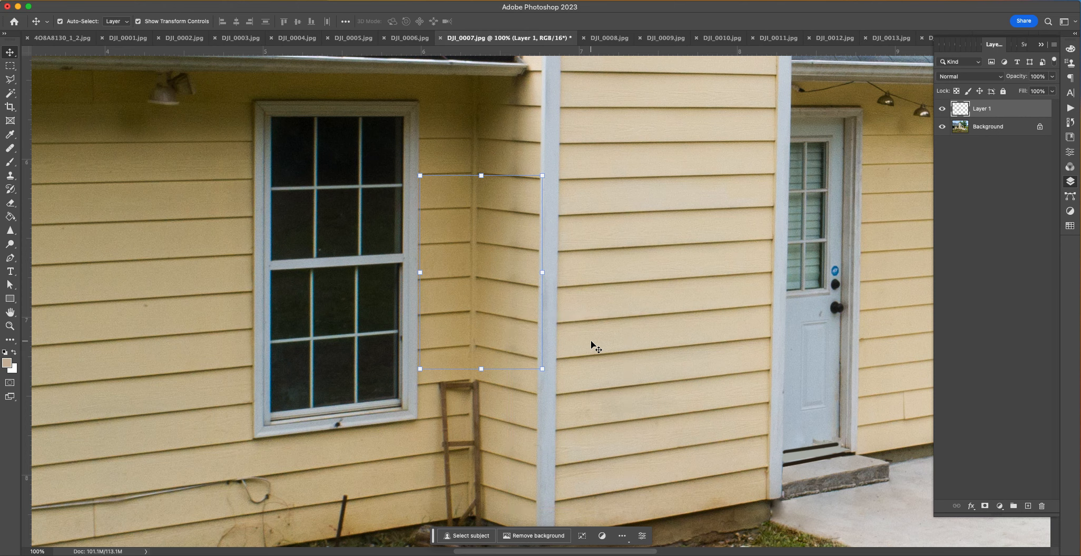
key(super+equal)
key(super+equal)
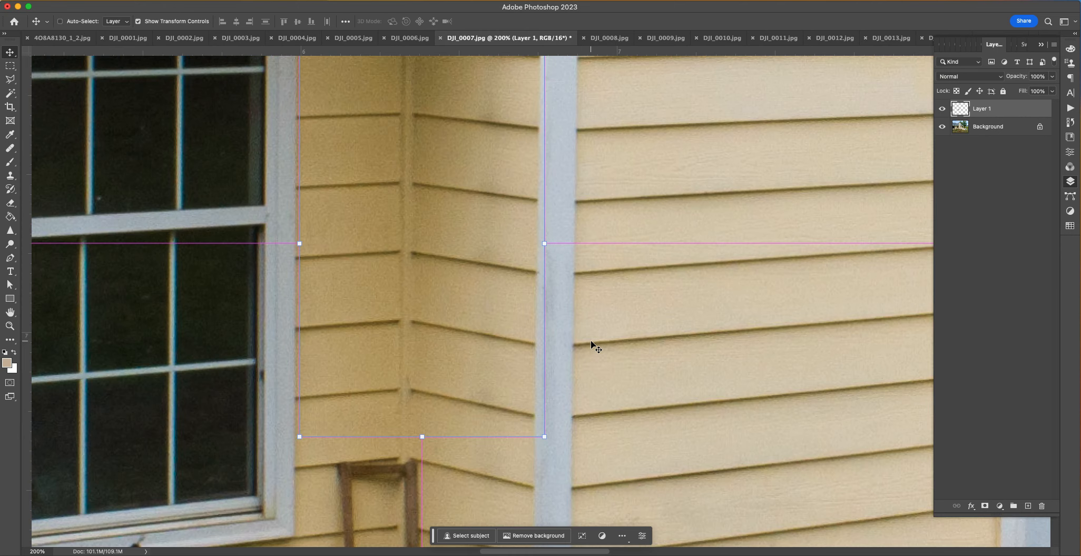
drag(979, 107, 1042, 507)
Step: Outline the clean siding between the ladder and the white corner trim, from above the ladder down to the foundation
drag(510, 368, 581, 183)
scroll(580, 183, down, 6)
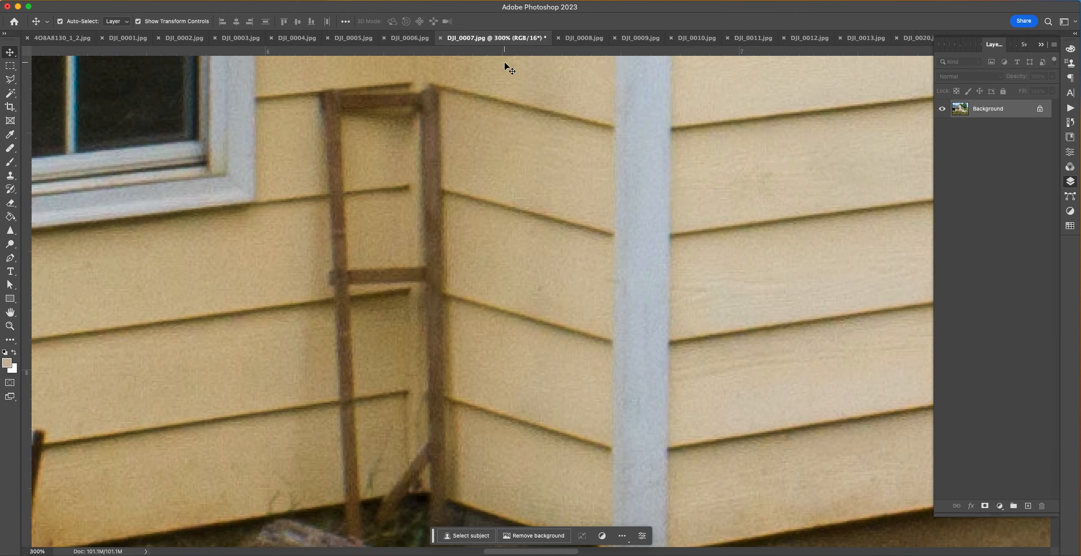
click(9, 80)
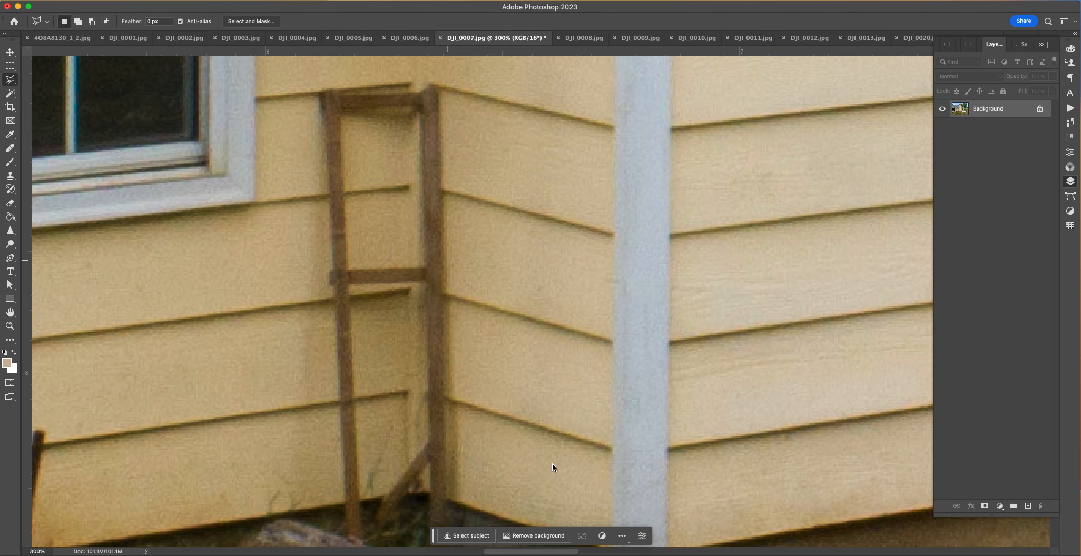
scroll(598, 474, down, 2)
click(599, 440)
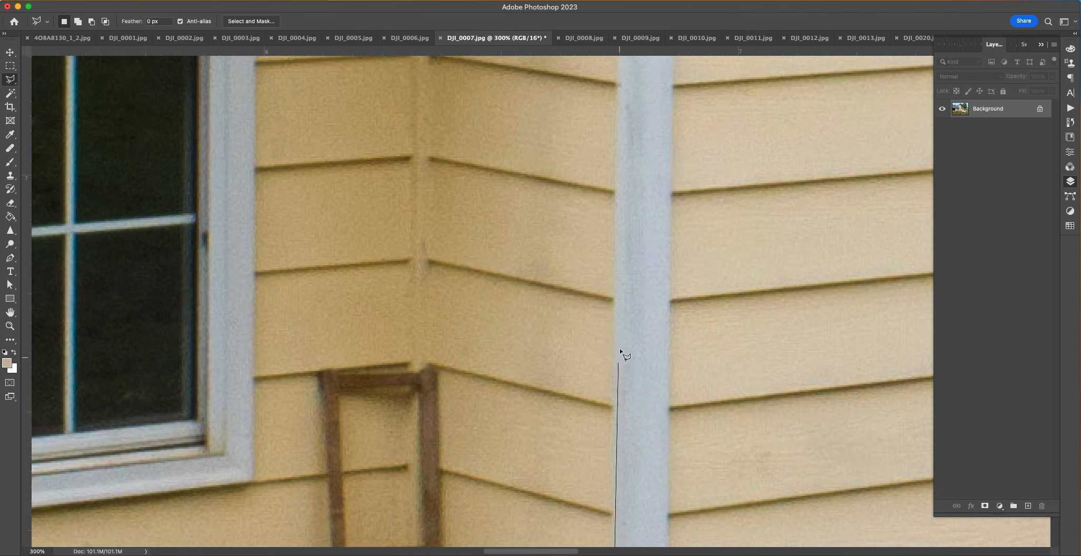
click(615, 277)
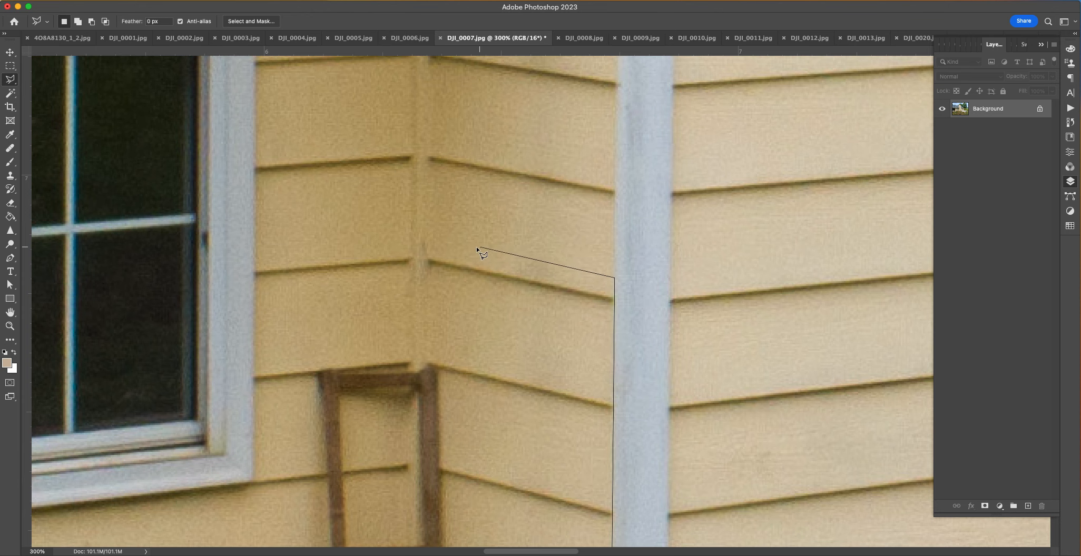
click(467, 249)
drag(460, 363, 482, 151)
drag(484, 464, 514, 283)
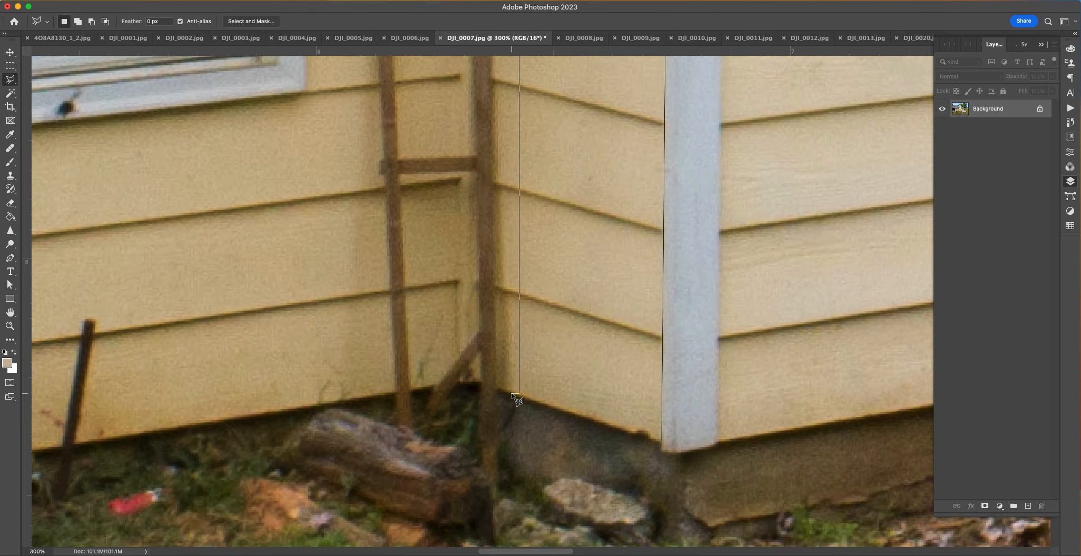
click(653, 435)
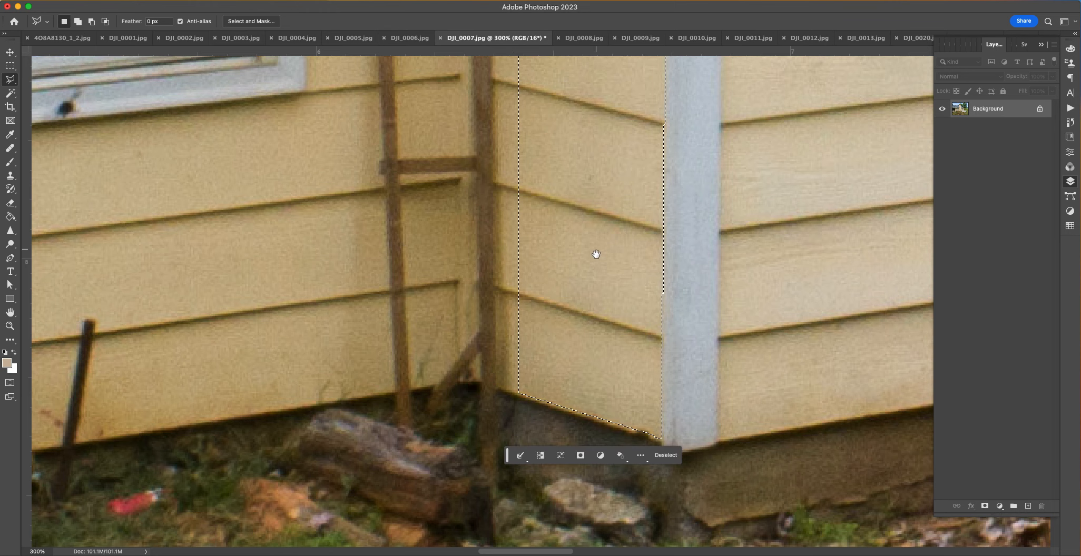
Step: Copy the outlined siding to a new layer and shift it over the ladder's outer post up to the wall's inside corner
drag(596, 254, 645, 454)
key(super+shift+alt+n)
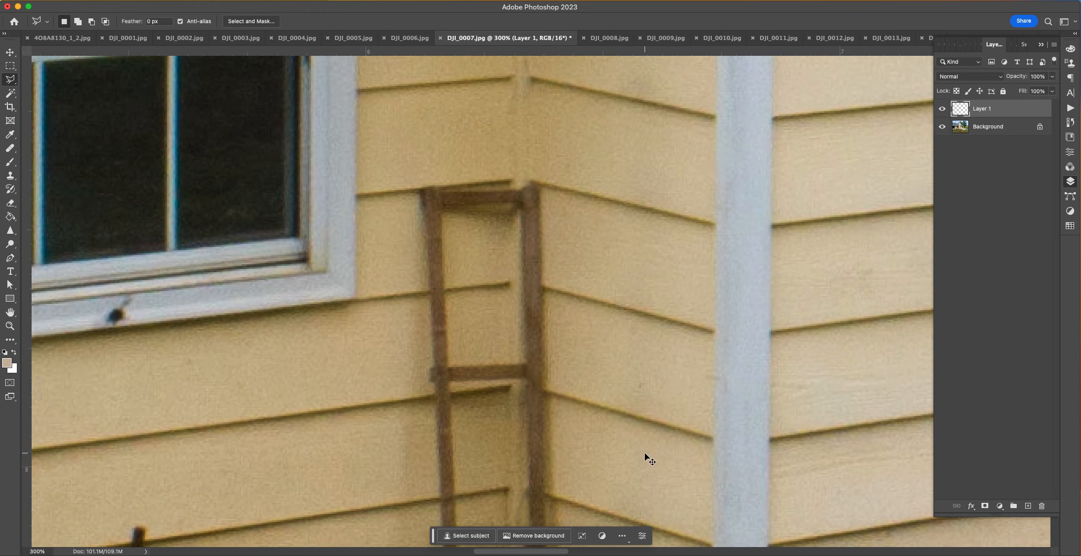
key(super+t)
drag(572, 357, 520, 345)
key(Return)
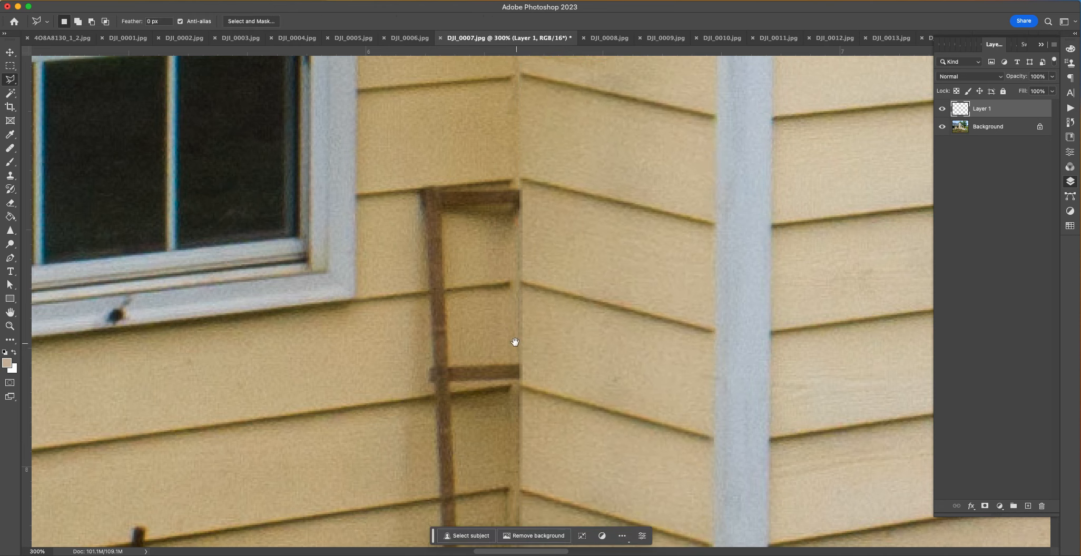
Step: Outline a tall strip of clean siding between the window and the ladder, down to the base of the wall
click(416, 65)
scroll(414, 422, down, 5)
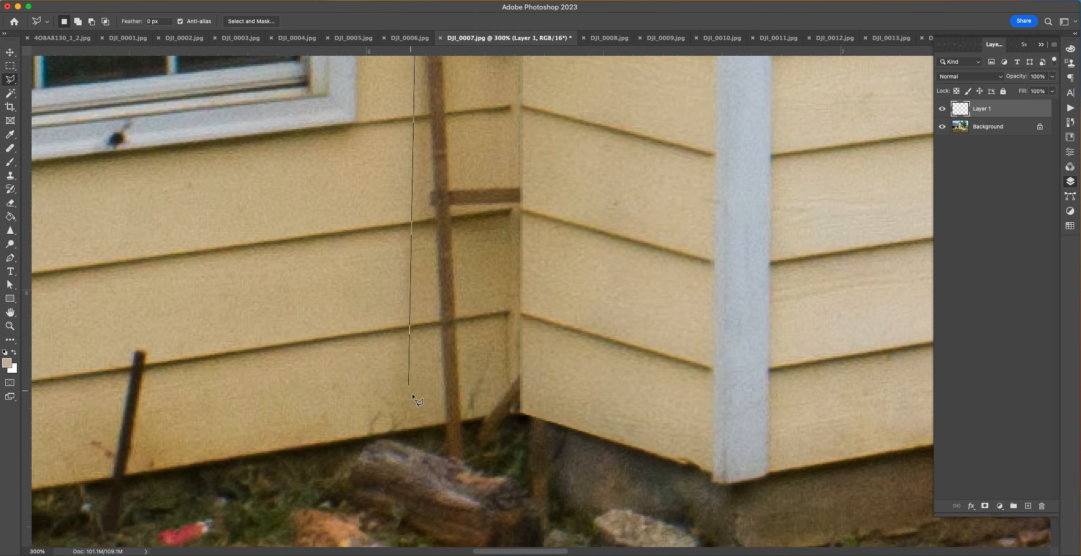
click(413, 428)
click(344, 438)
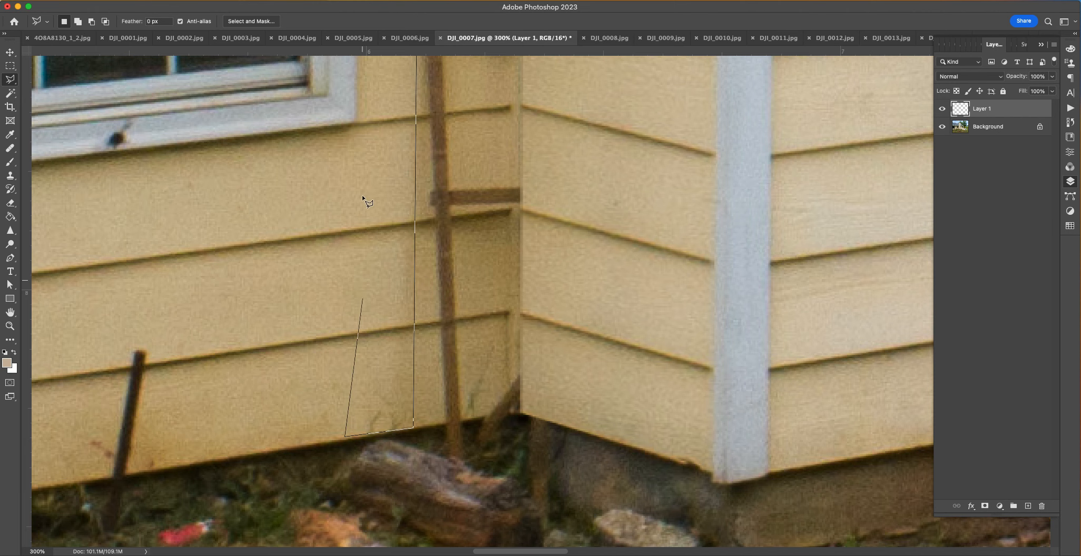
scroll(362, 195, up, 9)
double_click(345, 232)
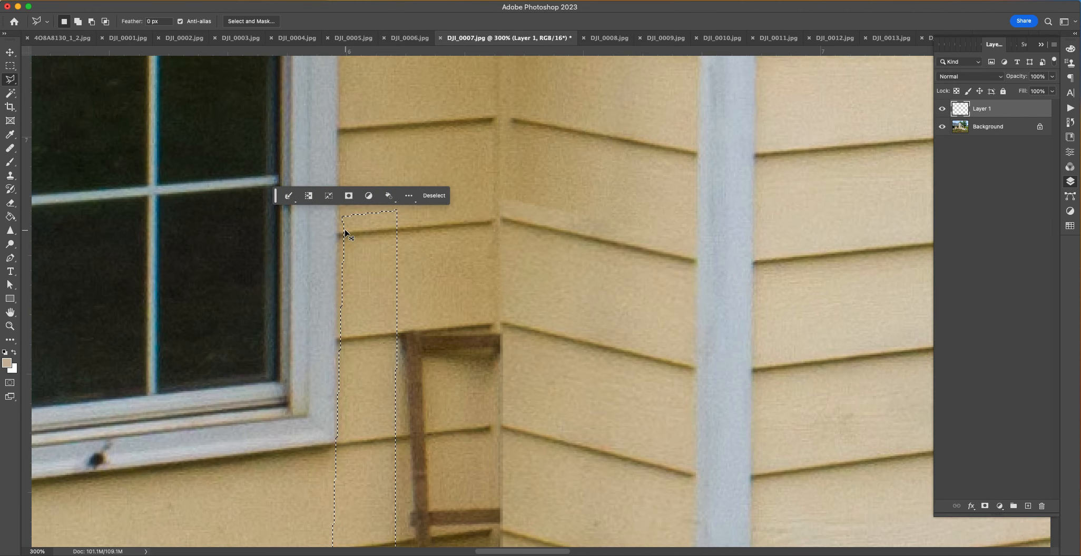
Step: Copy the strip from the Background to a new layer, stretch it to about 235% width and skew it over the ladder to the corner
key(super+c)
click(563, 211)
click(991, 128)
key(super+j)
key(super+t)
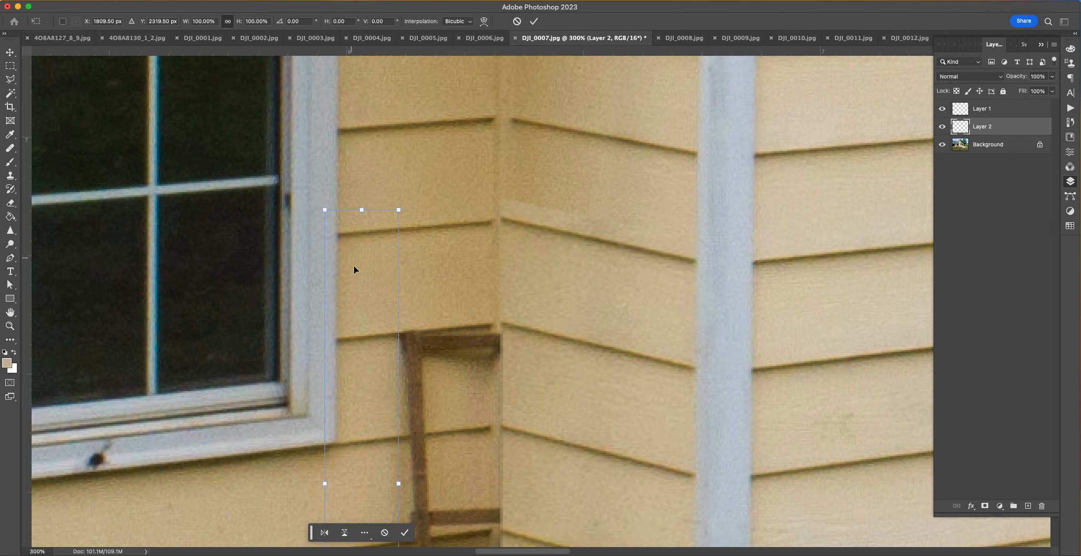
scroll(460, 342, down, 5)
drag(426, 330, 525, 322)
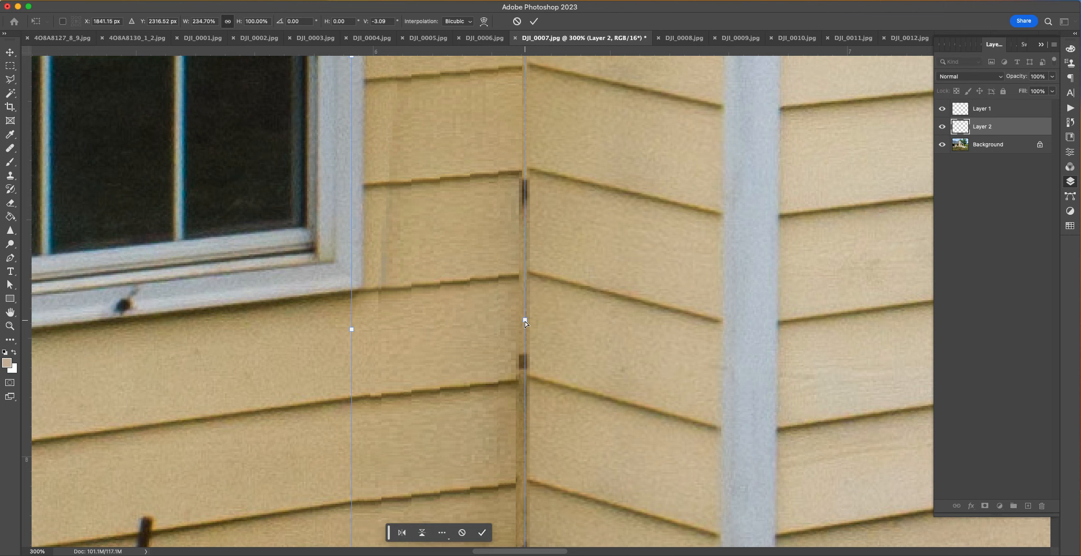
key(Return)
Step: Check the wall repair in the whole photo and flatten the image
key(super+0)
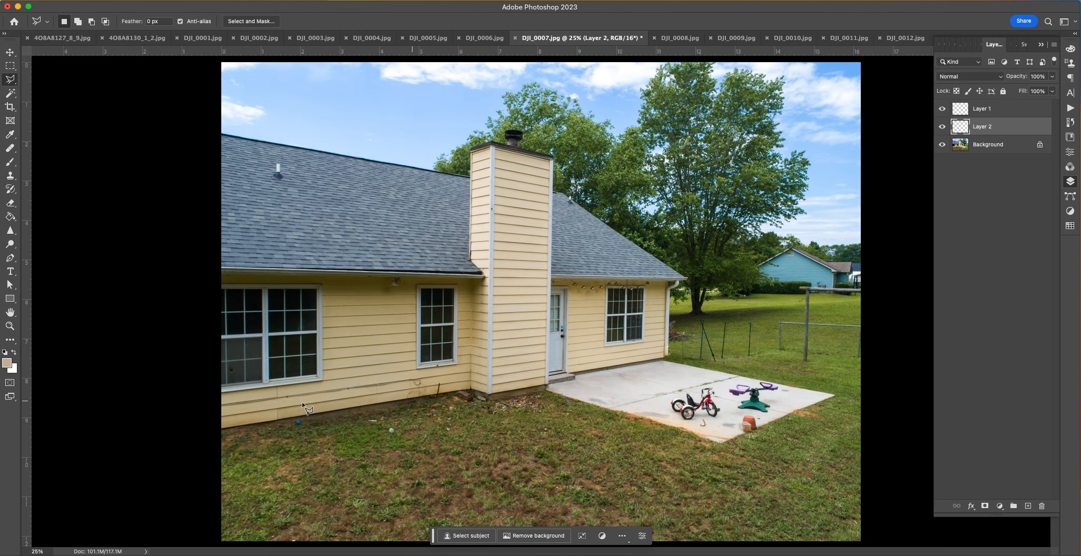
click(73, 1)
mouse_move(51, 1)
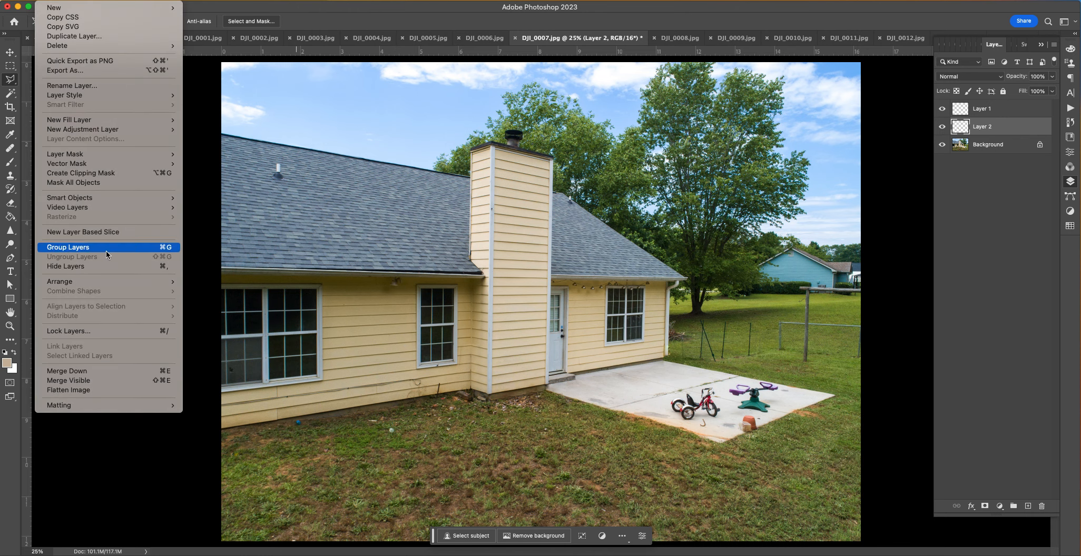
click(129, 391)
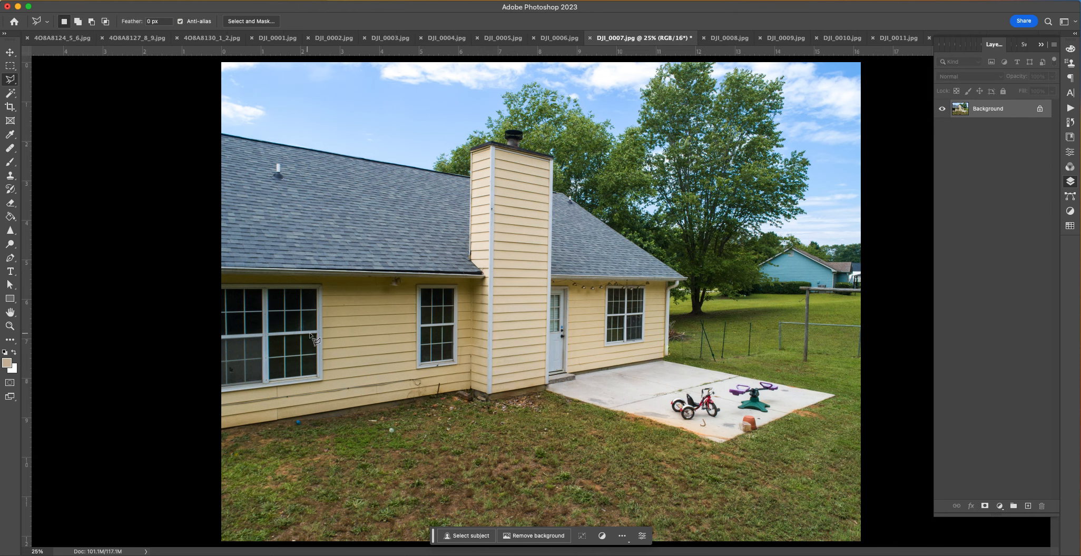
Step: Outline the dark rod leaning against the wall, remove it with a Content-Aware fill at 100% opacity and deselect
key(super+plus)
key(super+plus)
key(super+plus)
key(super+plus)
mouse_move(366, 297)
mouse_down()
mouse_move(577, 155)
mouse_move(589, 130)
mouse_up()
drag(446, 460, 473, 333)
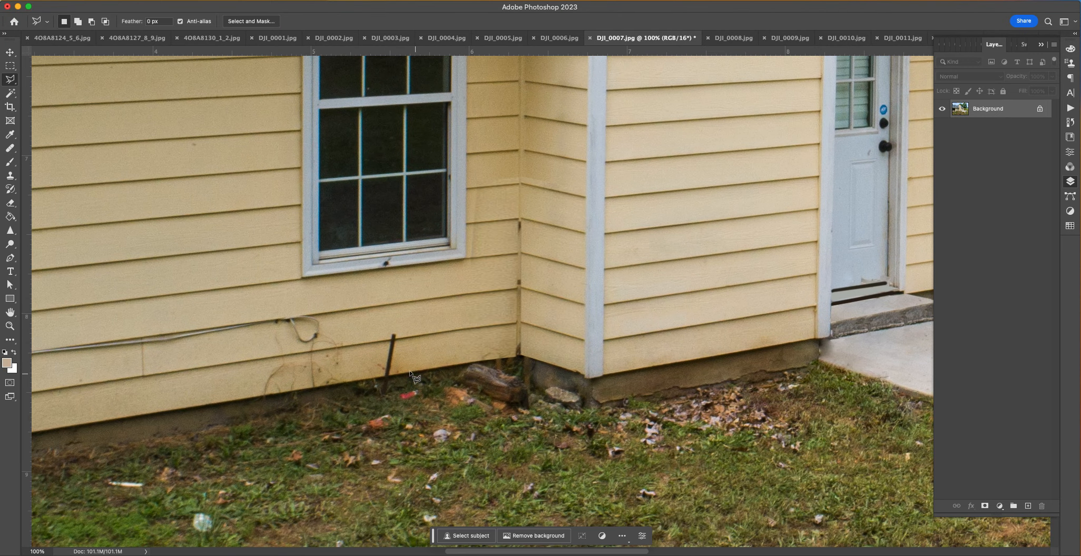
click(388, 424)
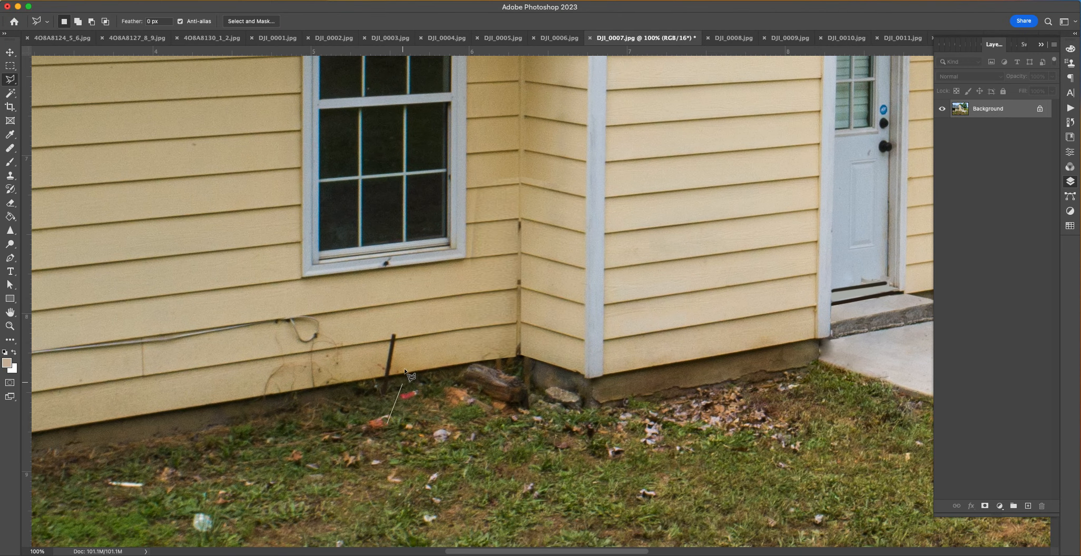
click(405, 324)
click(387, 327)
double_click(369, 428)
key(shift+BackSpace)
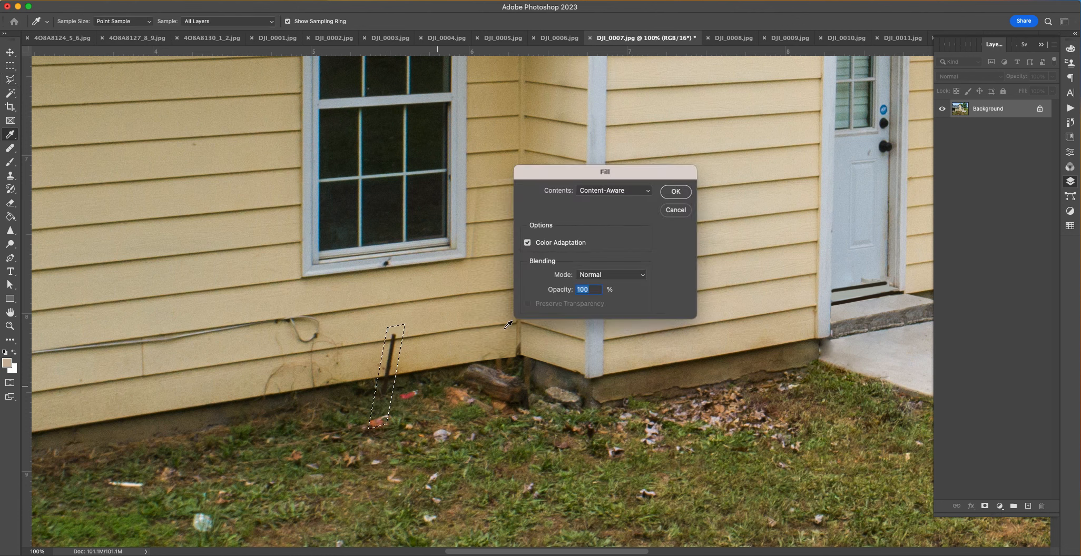
click(670, 191)
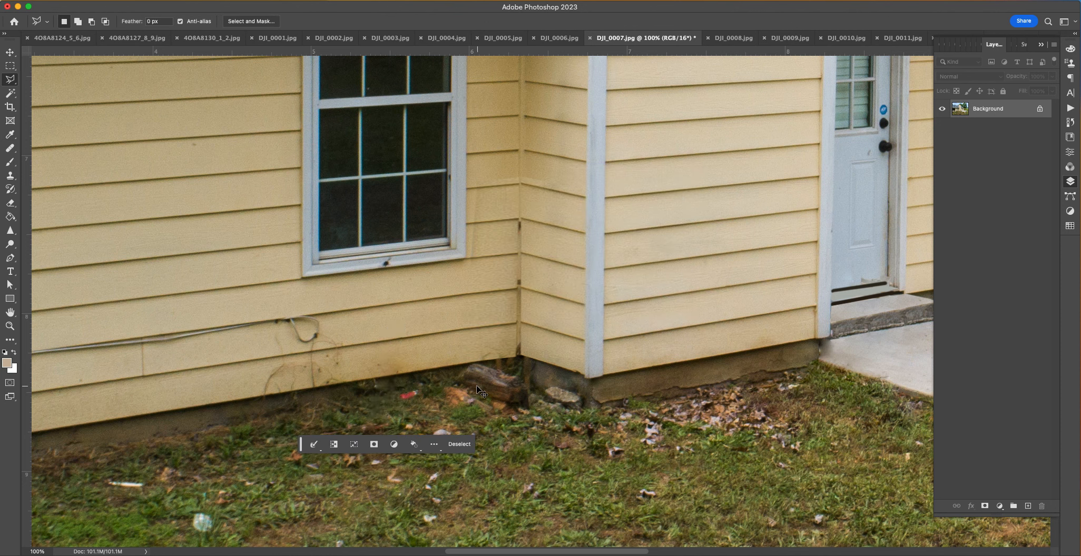
key(super+d)
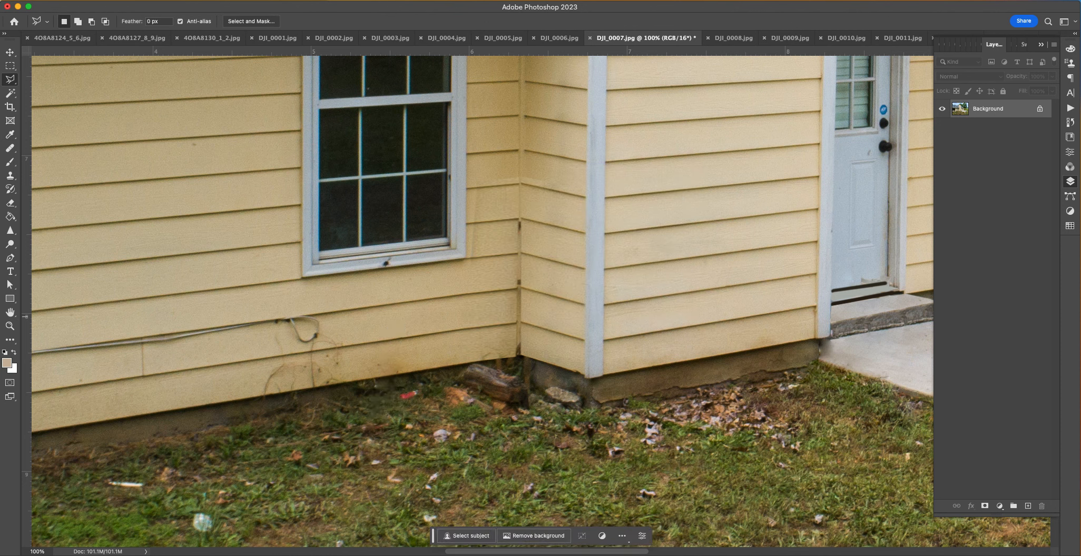
Step: Heal away the white litter, the red scrap and the log on the lawn beside the house using grass sampled nearby
click(10, 148)
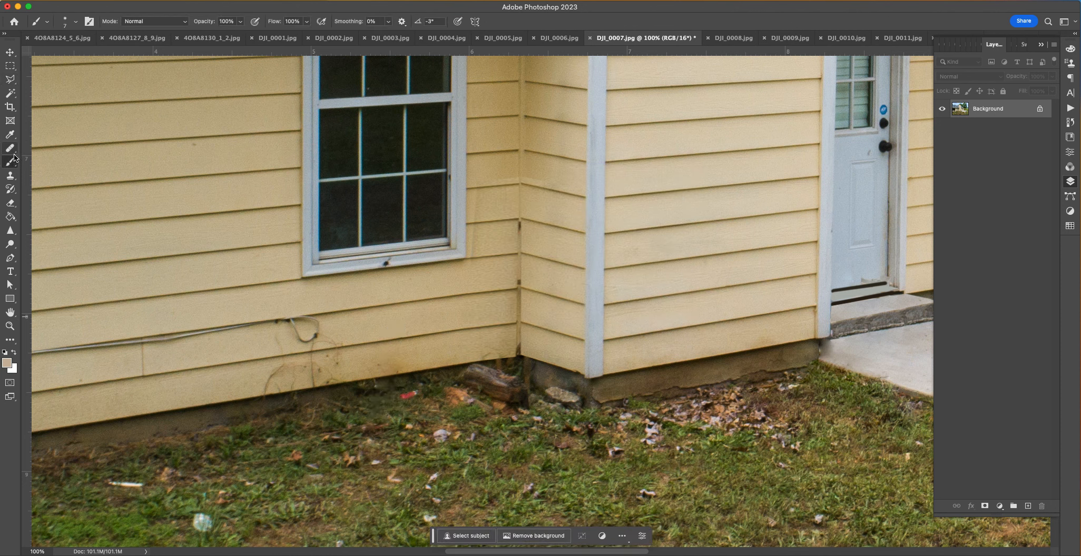
right_click(276, 413)
click(208, 529)
alt+click(218, 461)
click(204, 523)
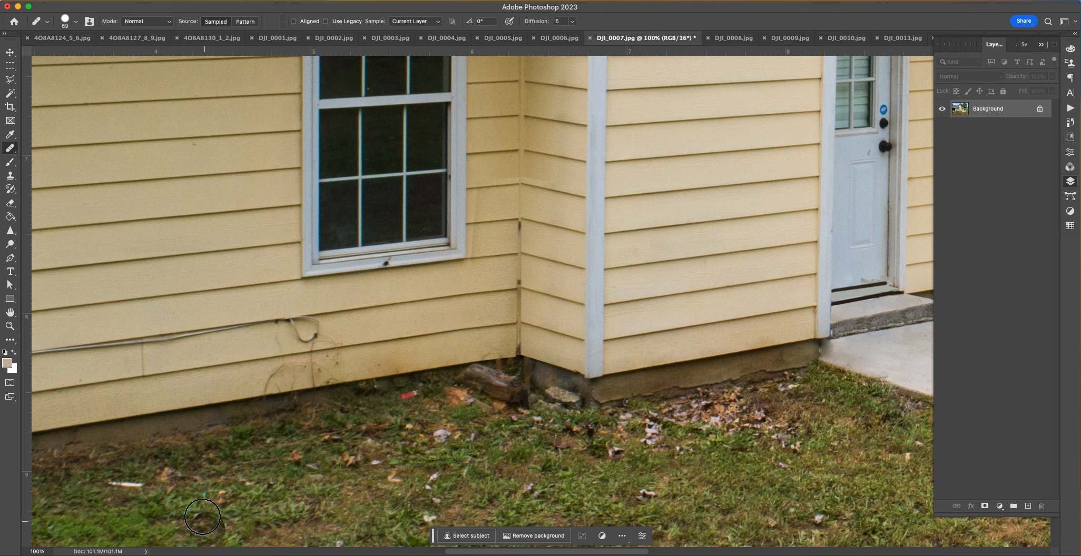
click(445, 423)
alt+click(286, 430)
mouse_move(408, 394)
mouse_down()
mouse_move(504, 383)
mouse_move(473, 398)
mouse_move(521, 421)
mouse_move(485, 406)
mouse_up()
Step: Heal away the stones at the wall corner and the scattered pale leaves on the lawn with sampled grass
alt+click(556, 427)
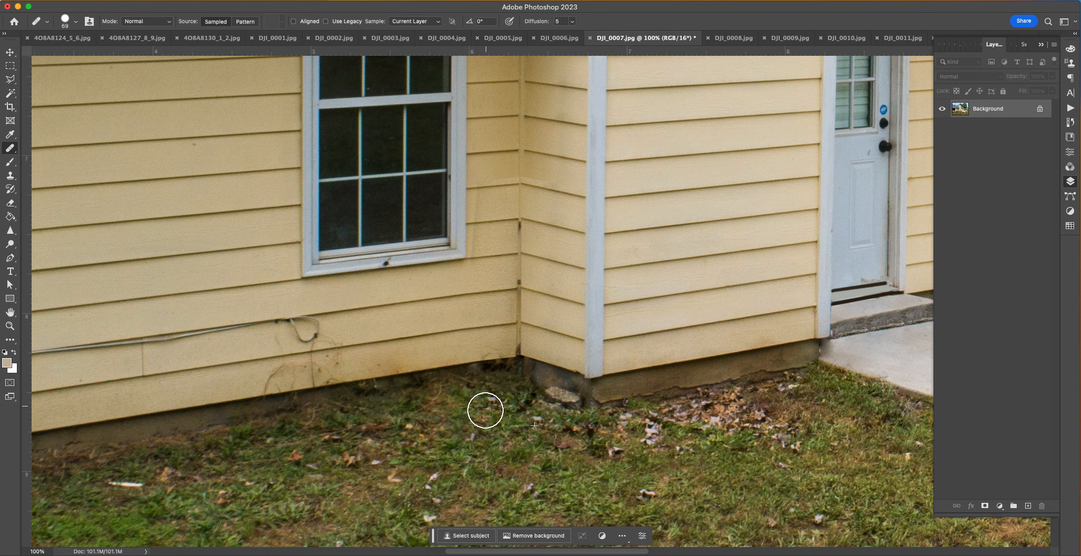
scroll(485, 407, down, 5)
scroll(485, 407, right, 5)
alt+click(406, 326)
drag(416, 297, 383, 289)
click(574, 369)
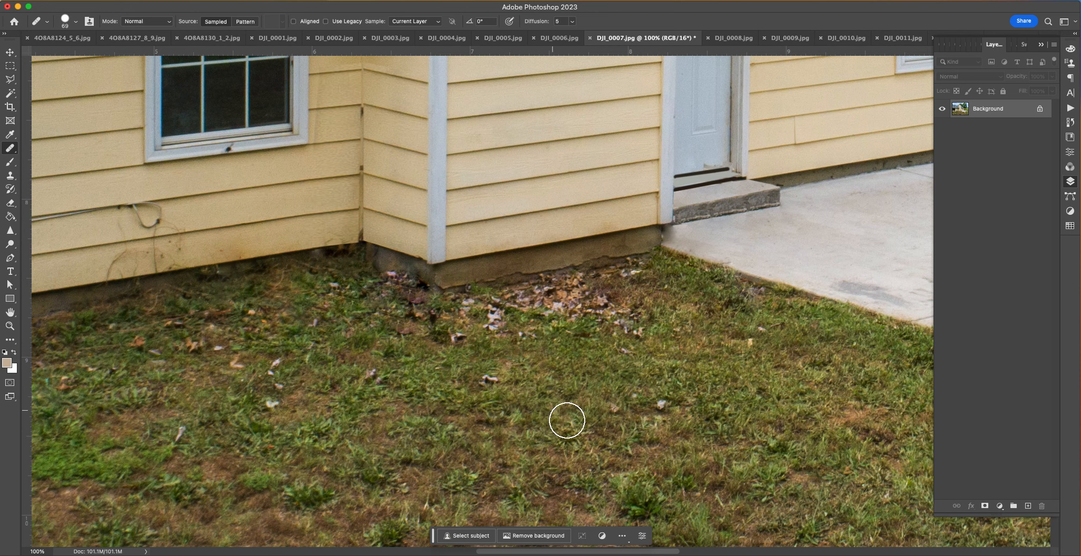
scroll(565, 420, down, 4)
scroll(565, 420, right, 3)
mouse_move(583, 191)
mouse_down()
mouse_move(448, 214)
mouse_move(543, 232)
mouse_up()
Step: Outline the clean half of the concrete patio between the house wall and the weedy expansion joint
scroll(734, 442, right, 15)
scroll(735, 442, down, 3)
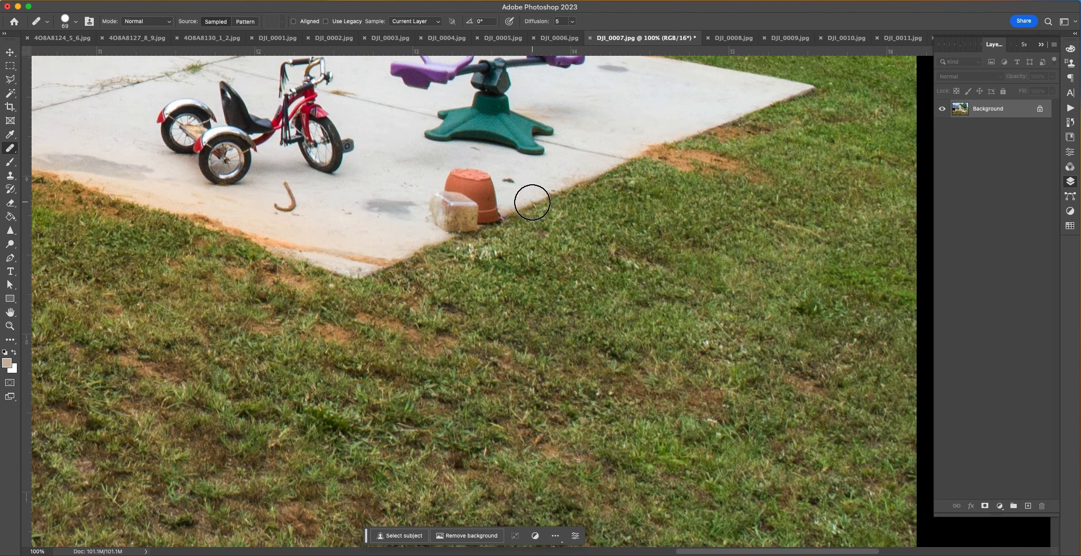
mouse_move(532, 202)
mouse_down()
mouse_move(641, 324)
mouse_move(667, 371)
mouse_up()
mouse_move(258, 242)
mouse_down()
mouse_move(378, 325)
mouse_move(591, 369)
mouse_up()
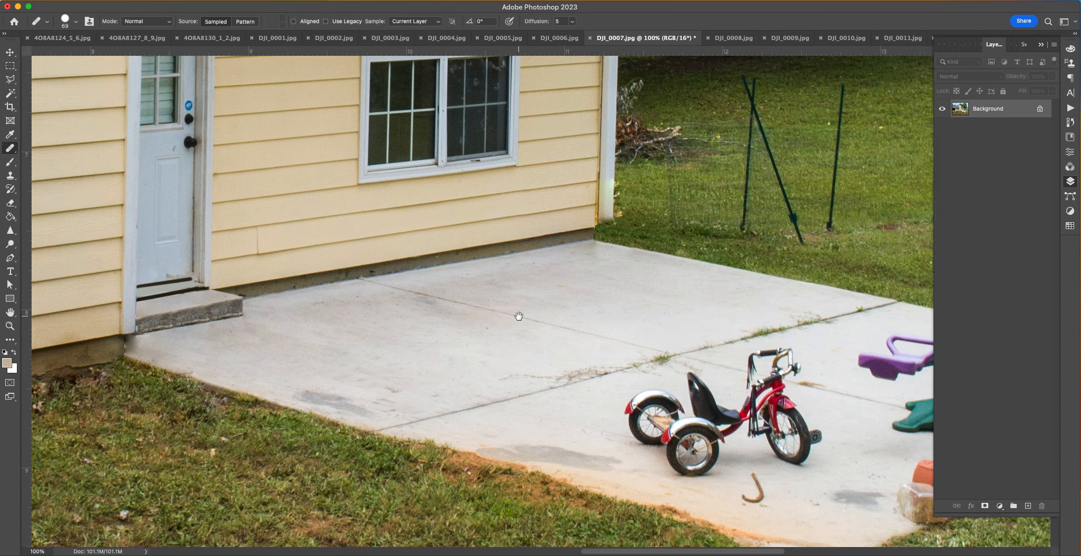
drag(518, 316, 565, 321)
click(10, 79)
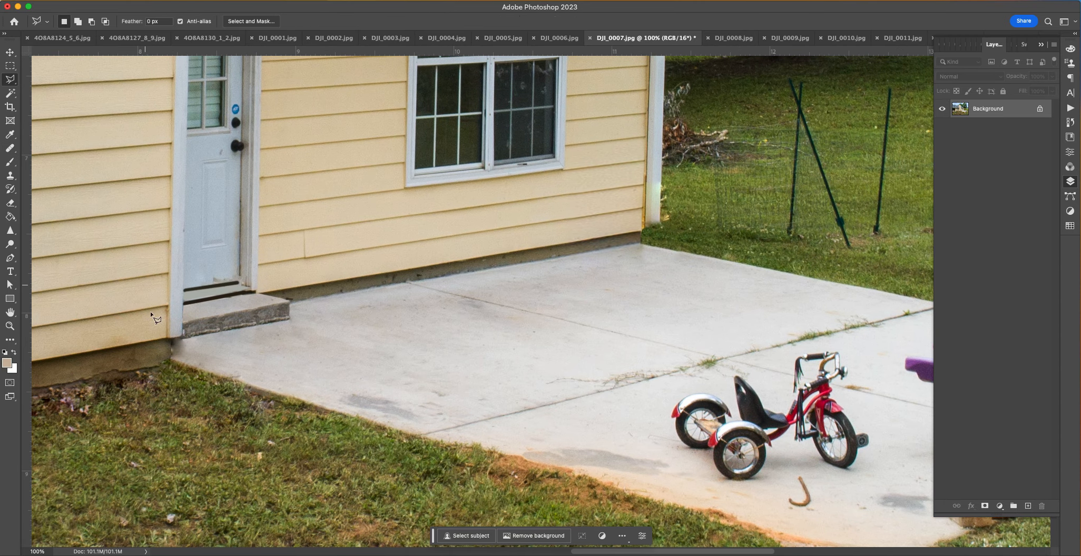
click(185, 340)
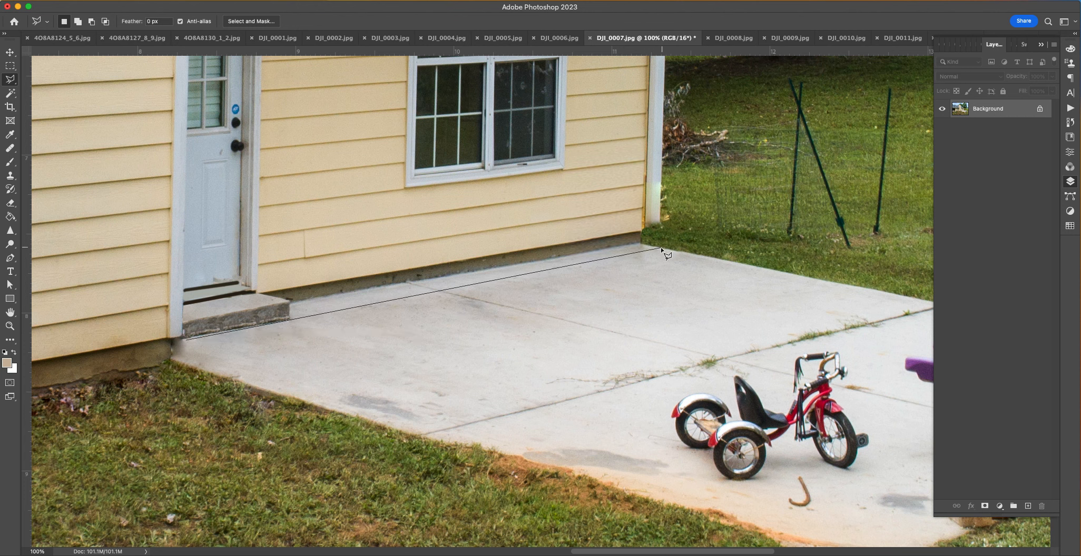
click(934, 303)
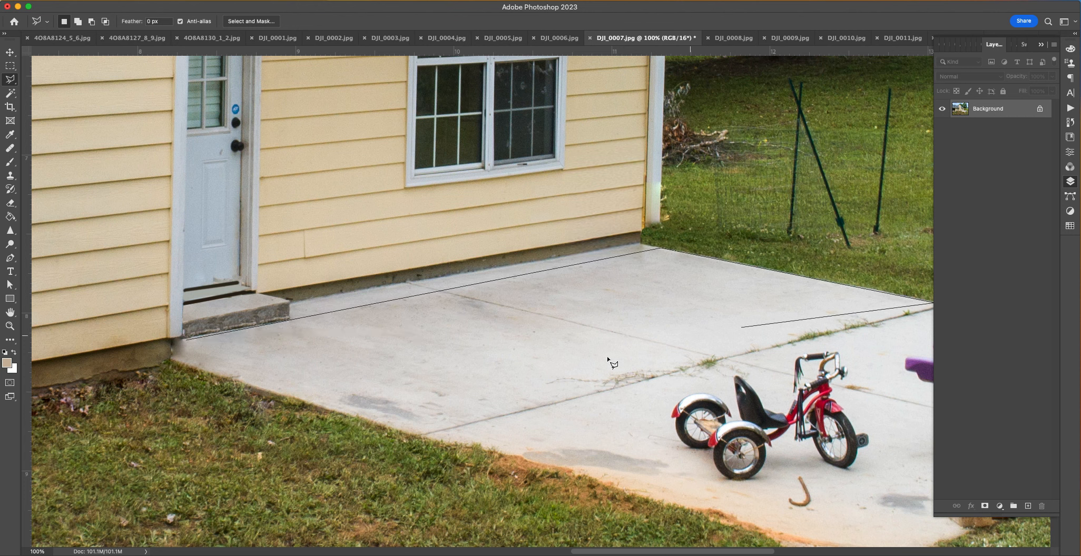
double_click(416, 433)
key(shift)
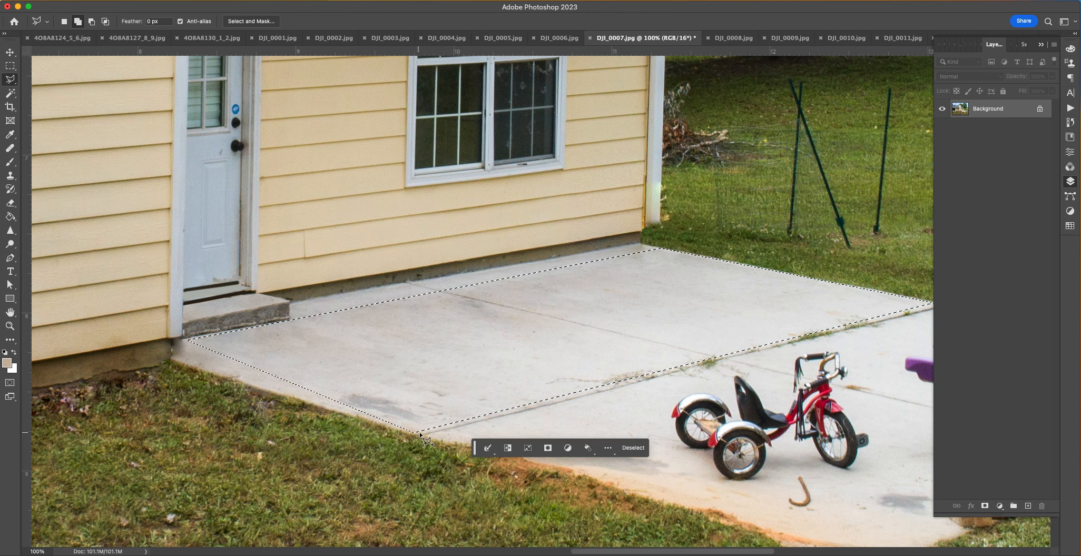
Step: Add the strip along the patio's grass edge to the selection and copy the selected area to a new layer
key(super+shift+i)
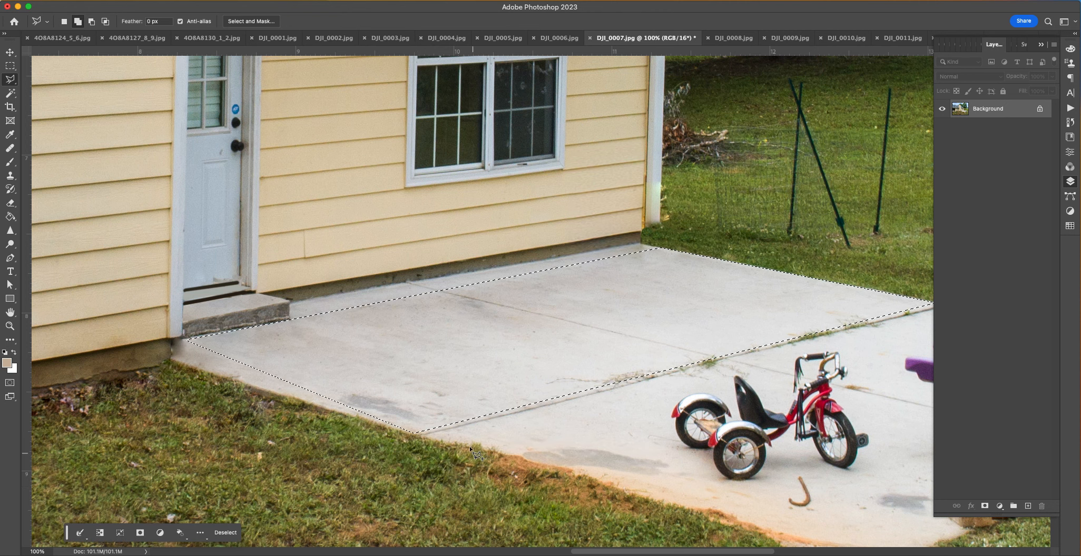
shift+click(460, 427)
click(188, 340)
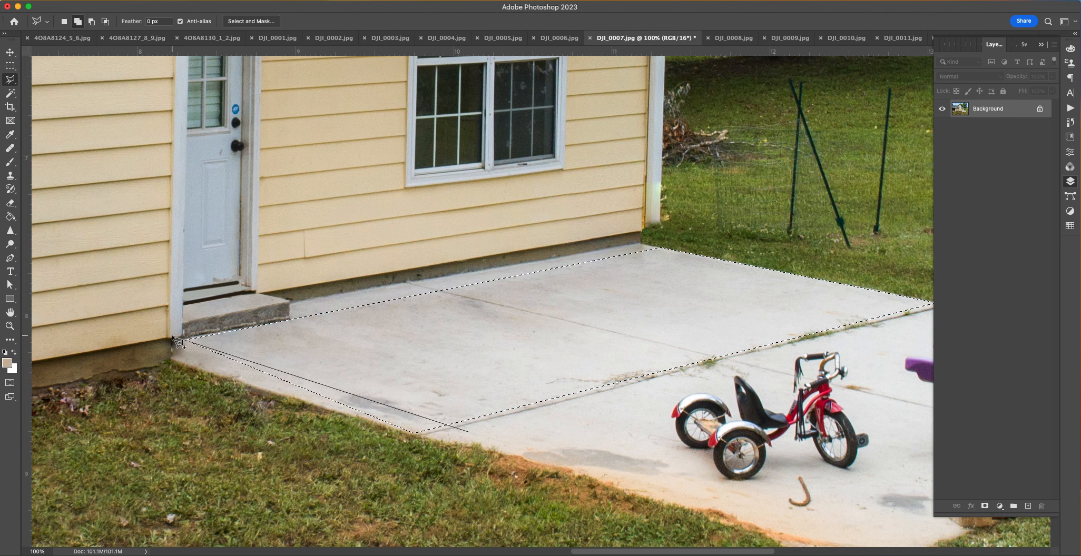
double_click(162, 438)
key(super+j)
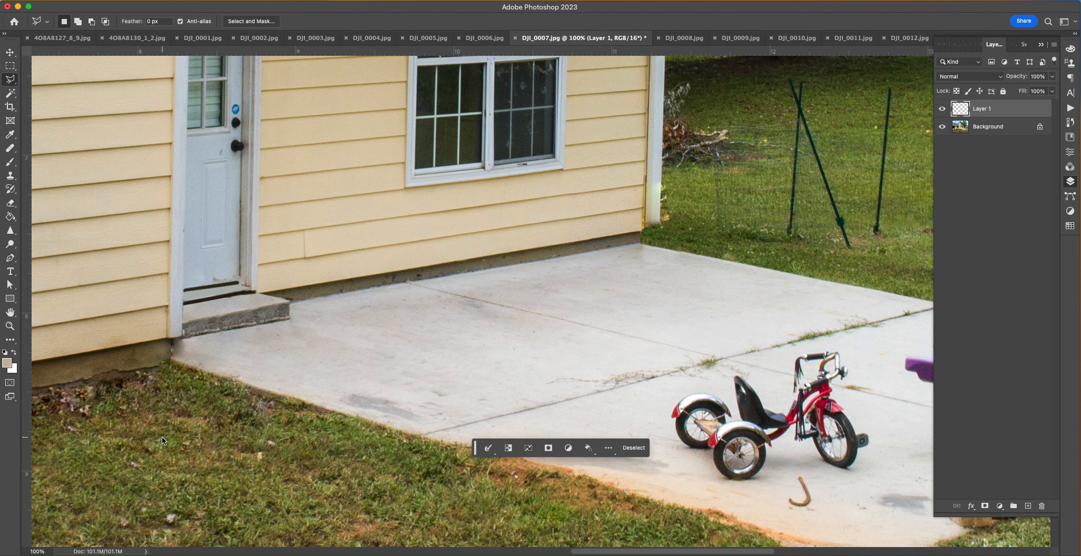
Step: Move the copied concrete over the toy-covered half of the patio and transform it to match that slab's shape and perspective
key(v)
drag(412, 382, 198, 454)
key(super+t)
drag(712, 322, 735, 297)
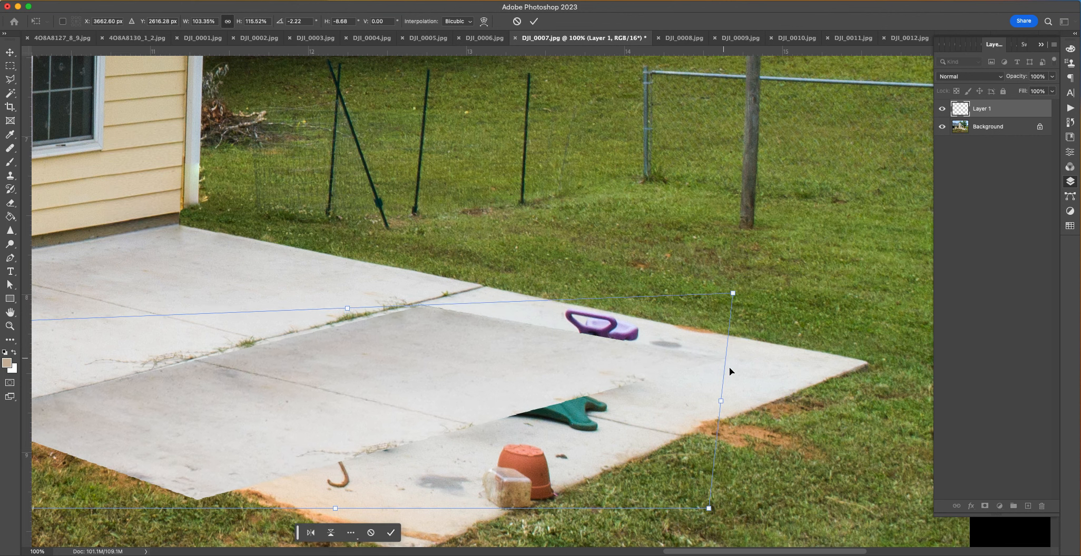
drag(721, 403, 824, 397)
mouse_move(838, 276)
mouse_down()
mouse_move(857, 285)
mouse_move(832, 276)
mouse_up()
scroll(795, 421, down, 5)
drag(795, 421, 942, 460)
drag(294, 270, 247, 245)
drag(416, 406, 475, 415)
drag(520, 310, 513, 308)
drag(502, 324, 463, 310)
drag(431, 396, 485, 431)
drag(471, 328, 711, 311)
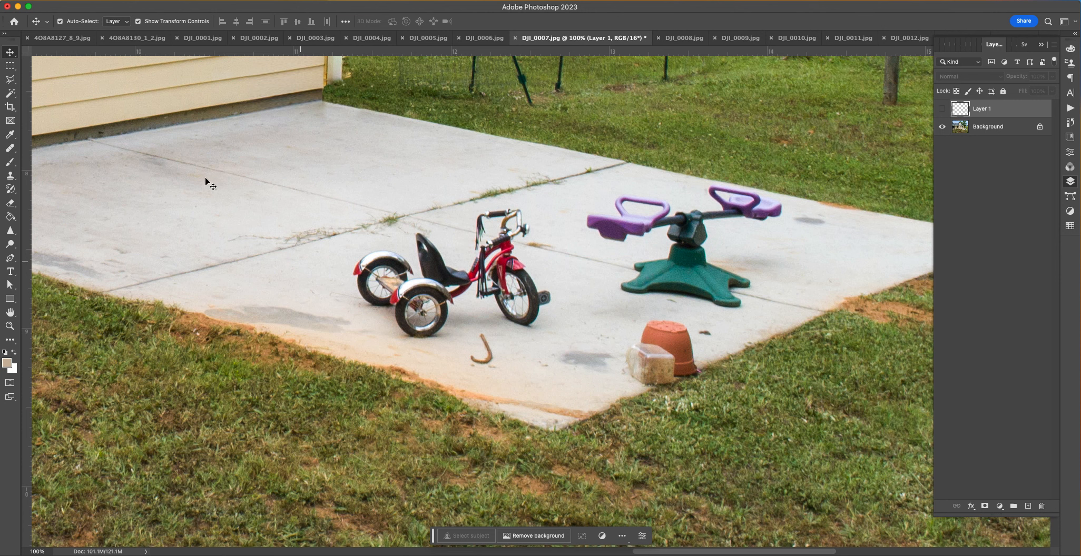
Step: With the copied layer hidden, outline the patio half with the tricycle and seesaw along its joint and outer edges
click(8, 82)
click(100, 291)
click(633, 162)
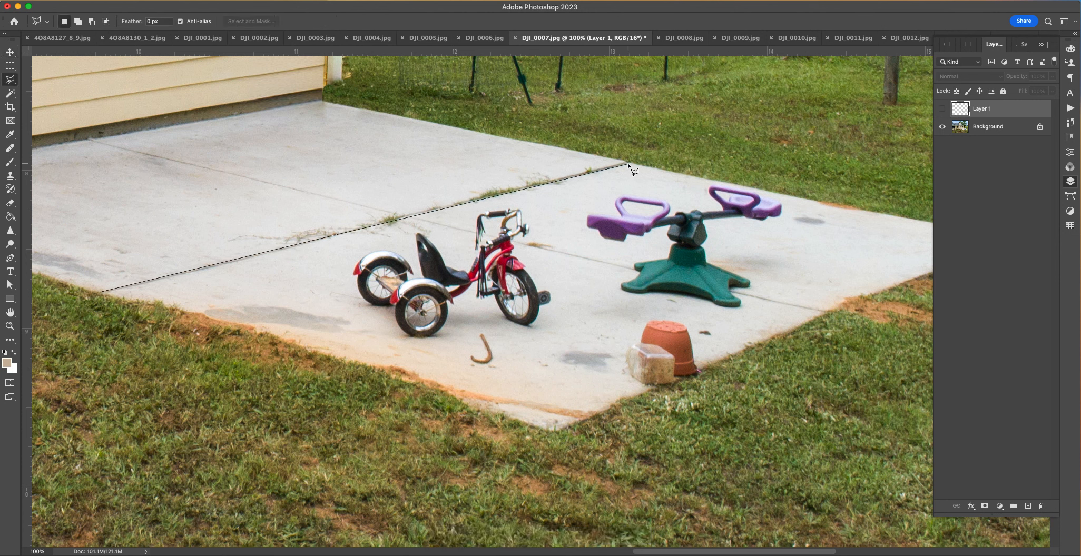
scroll(737, 221, right, 5)
click(834, 232)
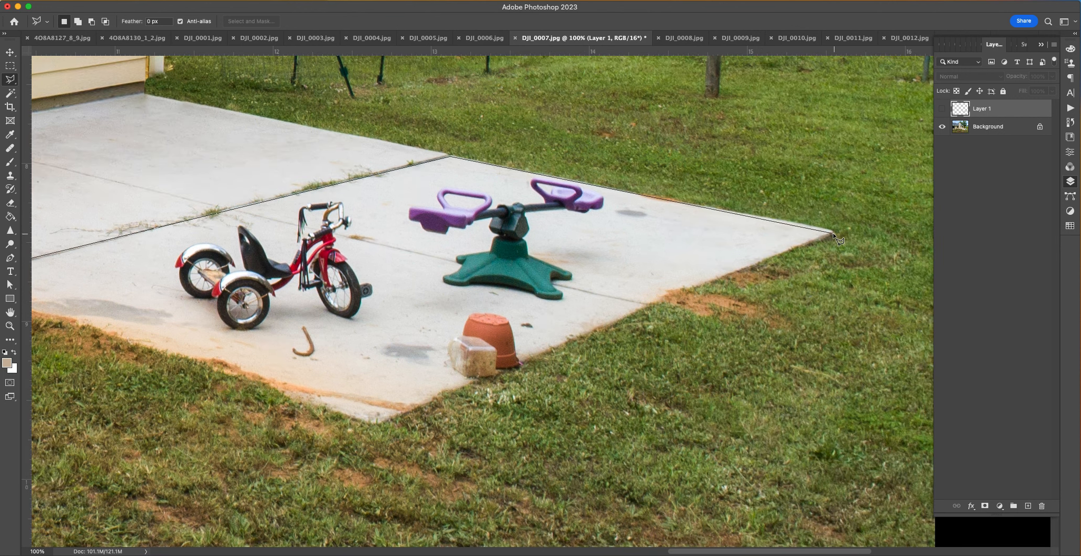
double_click(375, 425)
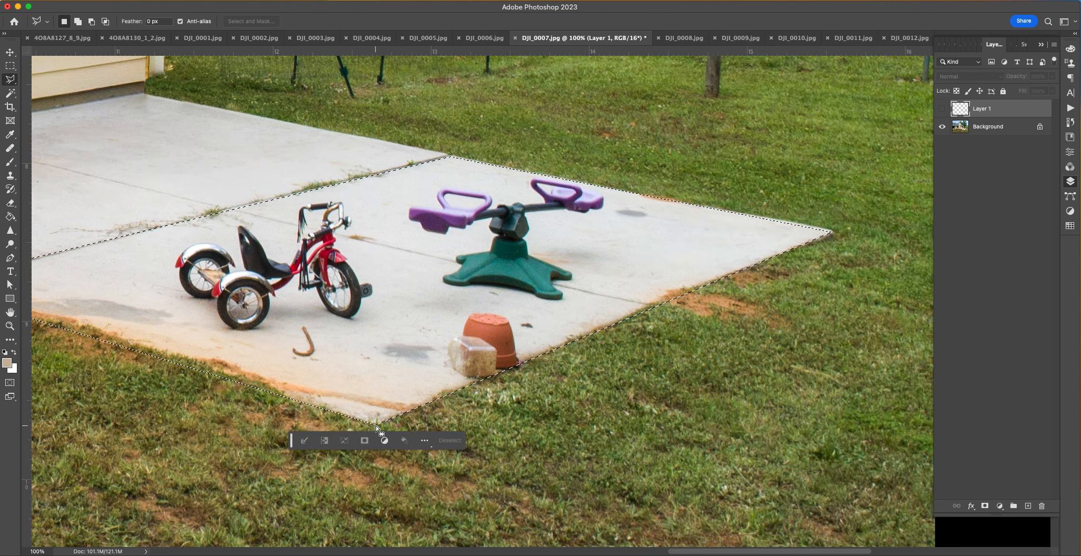
scroll(377, 425, left, 6)
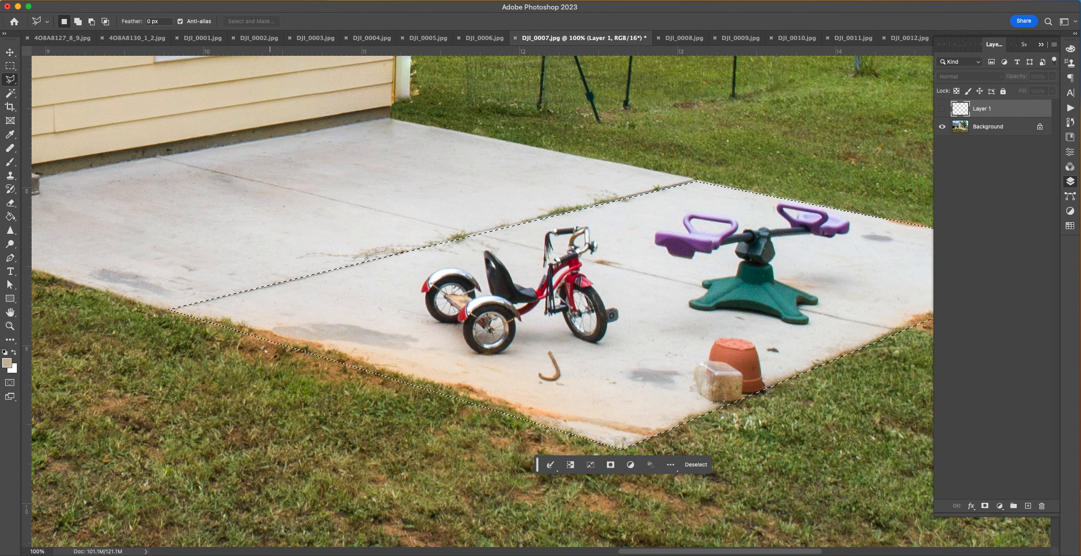
Step: Feather the slab selection, show Layer 1 again, remove its concrete outside the outline and deselect
click(236, 1)
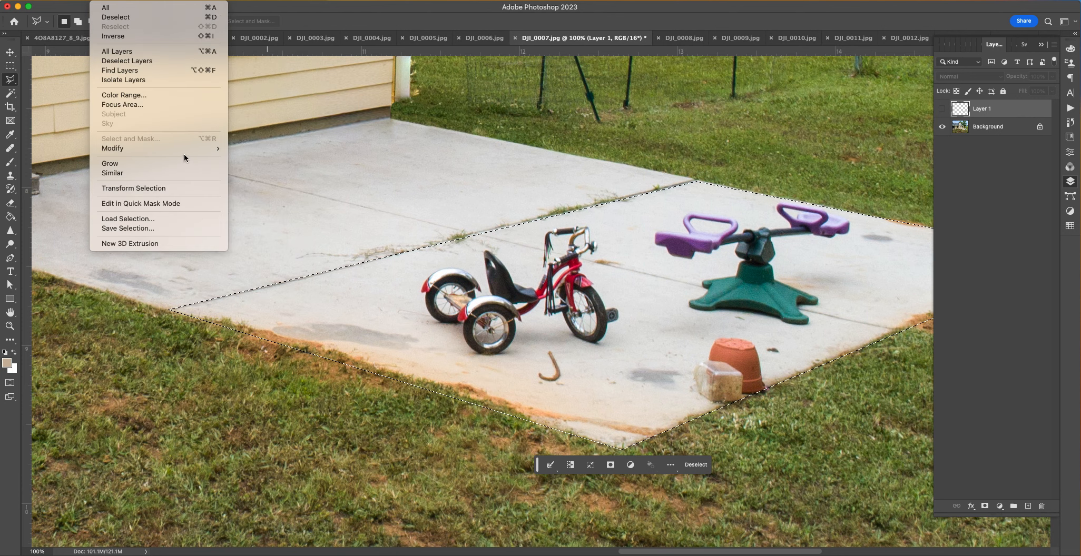
mouse_move(184, 149)
click(257, 186)
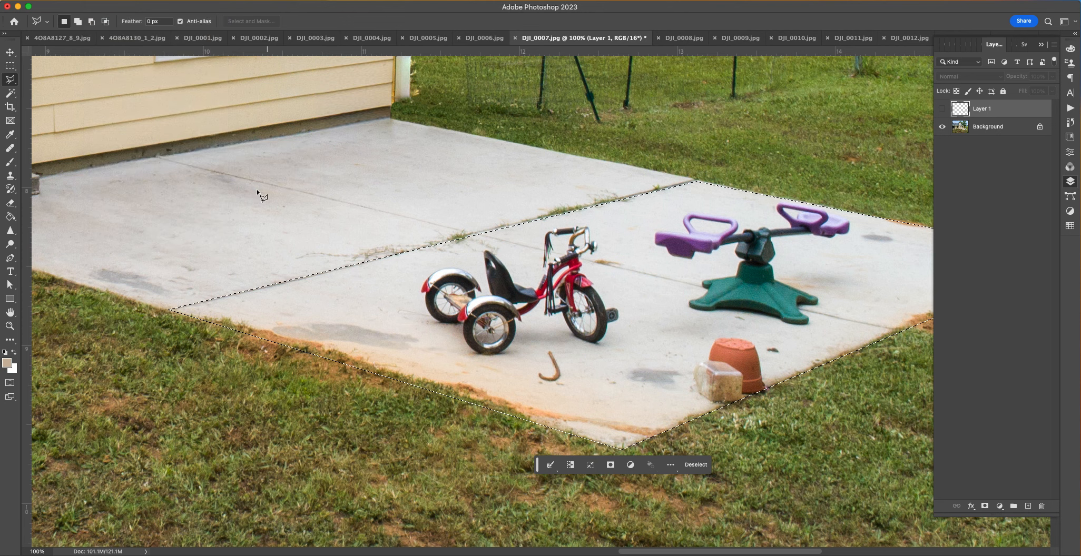
key(Return)
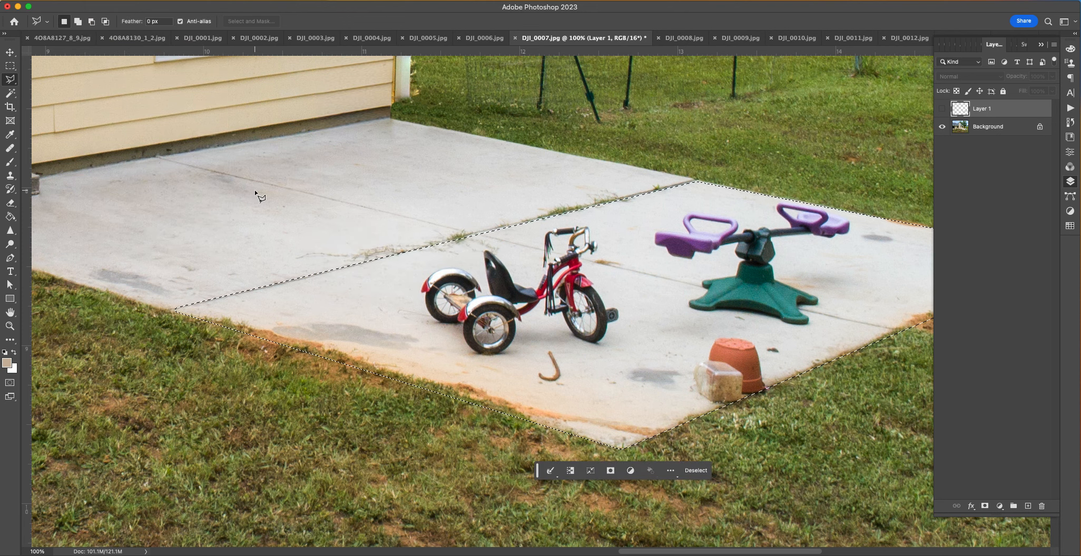
click(945, 114)
key(super+d)
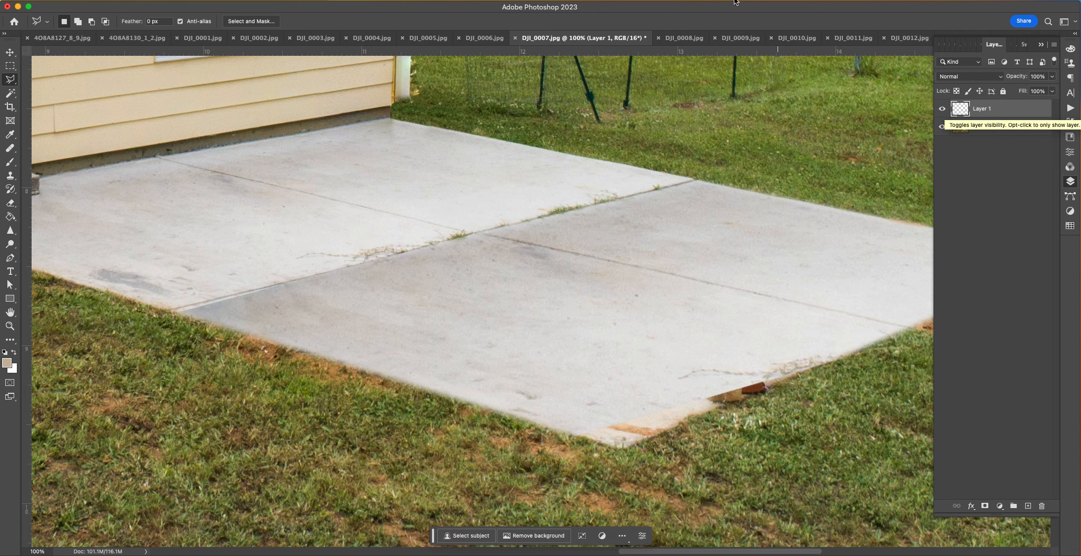
Step: Lighten the copied concrete to match the original slab using a soft 348 px Dodge brush on midtones at 14% exposure
scroll(579, 266, left, 3)
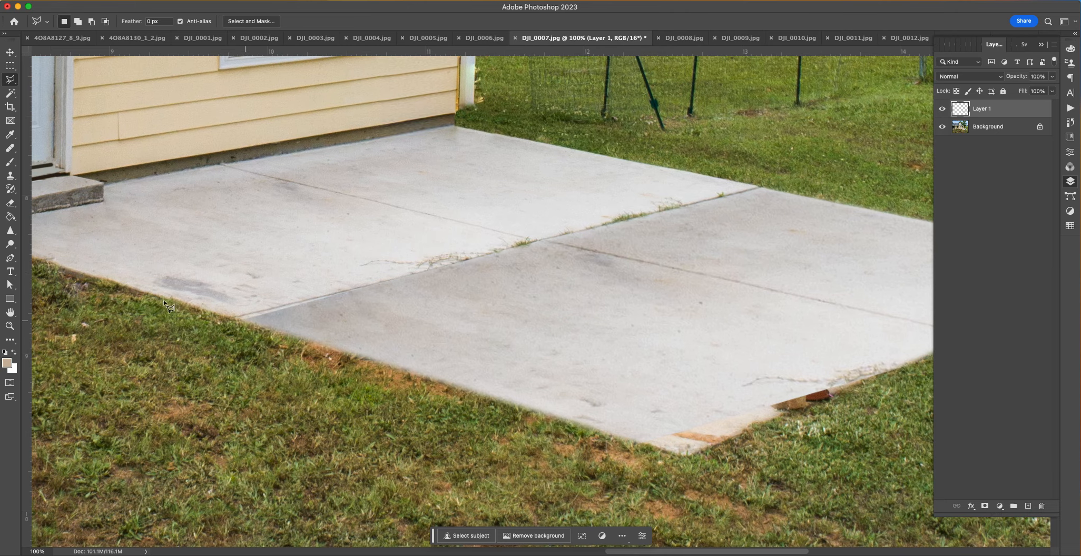
click(12, 248)
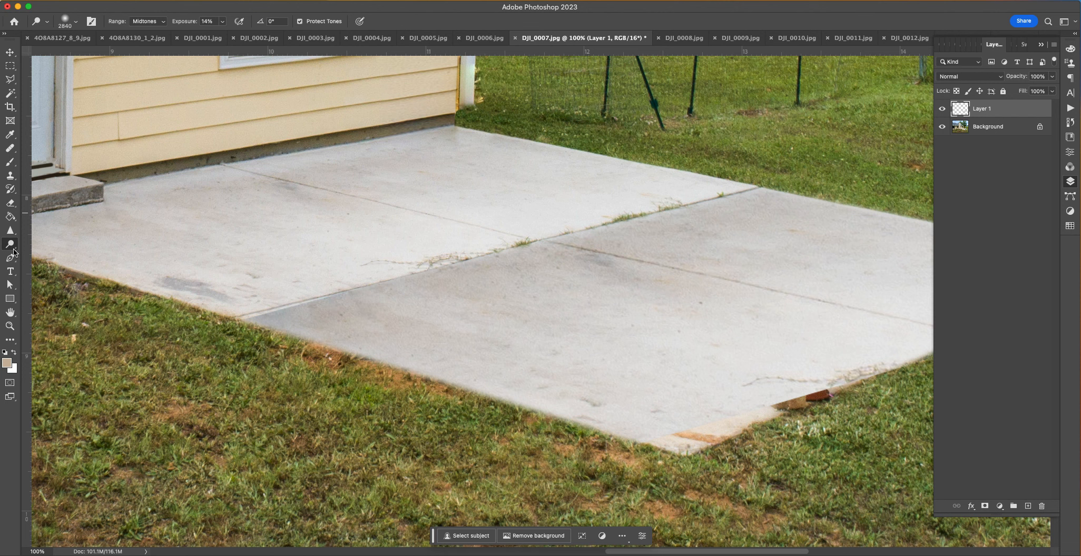
right_click(400, 301)
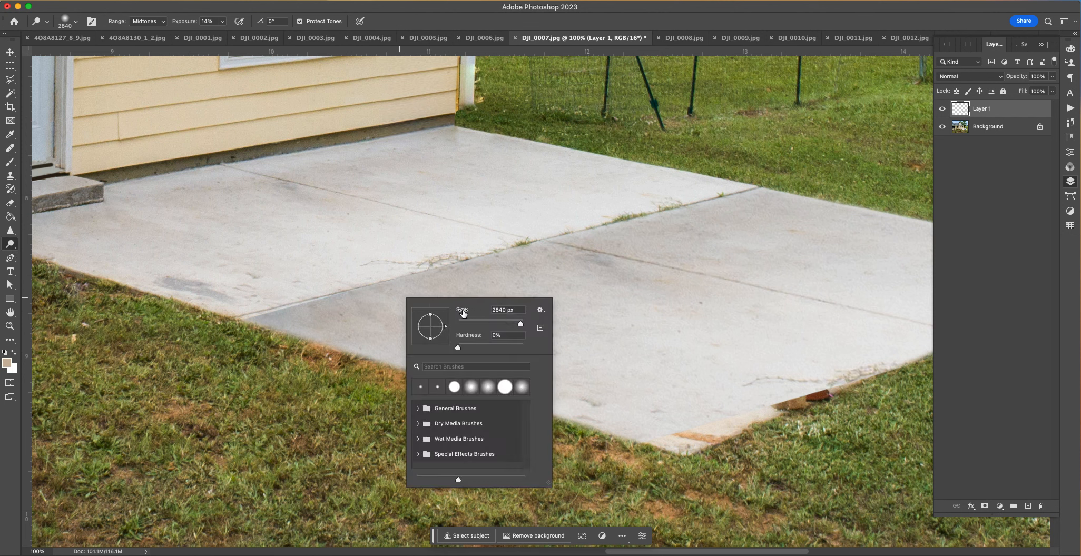
click(560, 211)
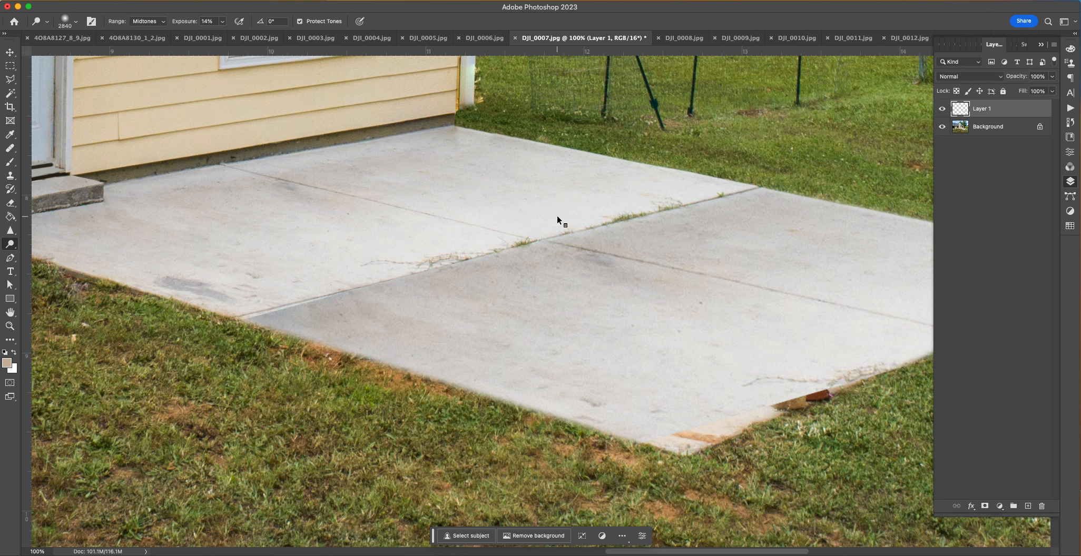
right_click(558, 215)
key(Tab)
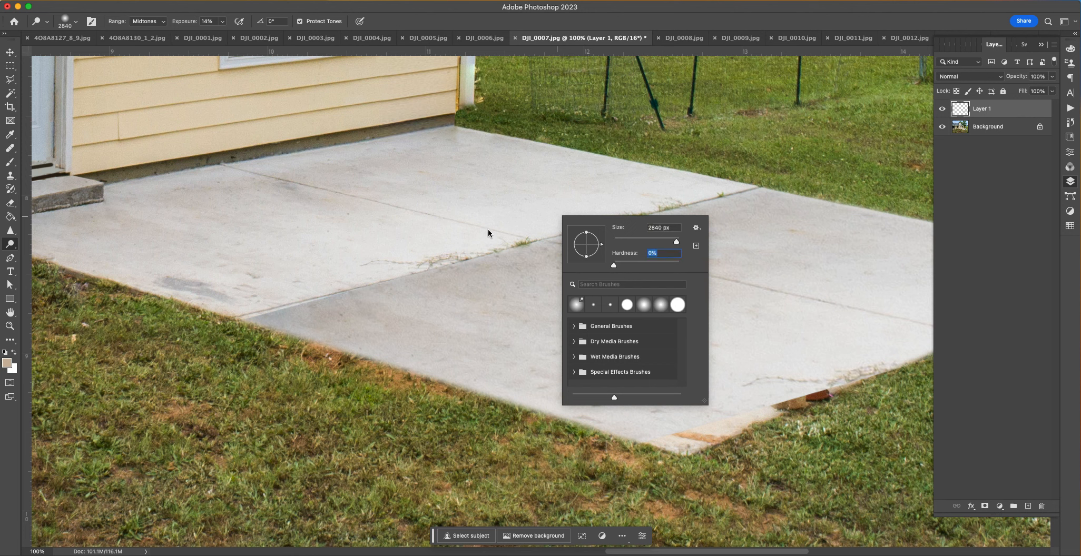
drag(632, 238, 654, 241)
key(Return)
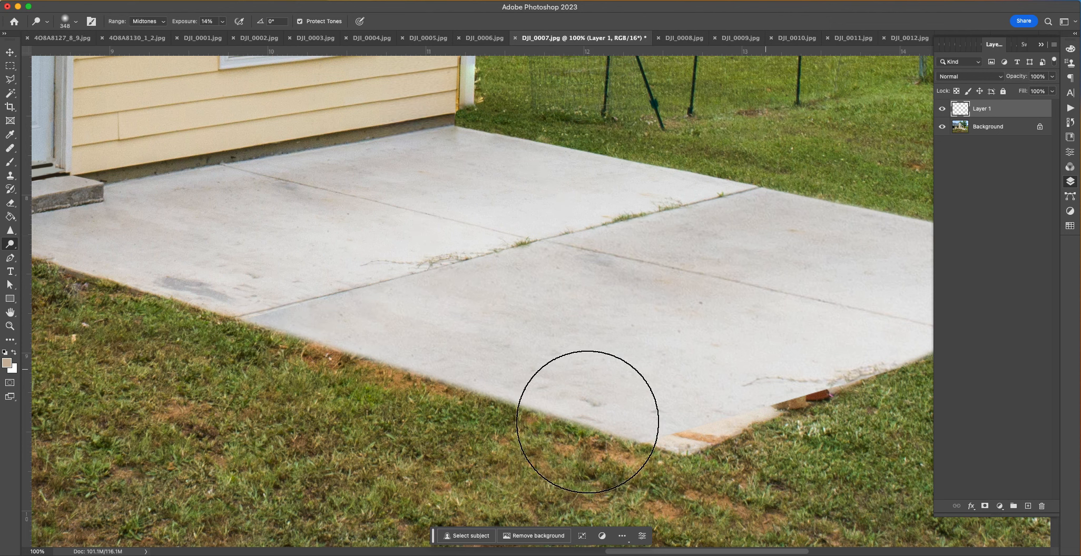
Step: Flatten the image to merge the patched patio slab into the Background
drag(663, 397, 398, 378)
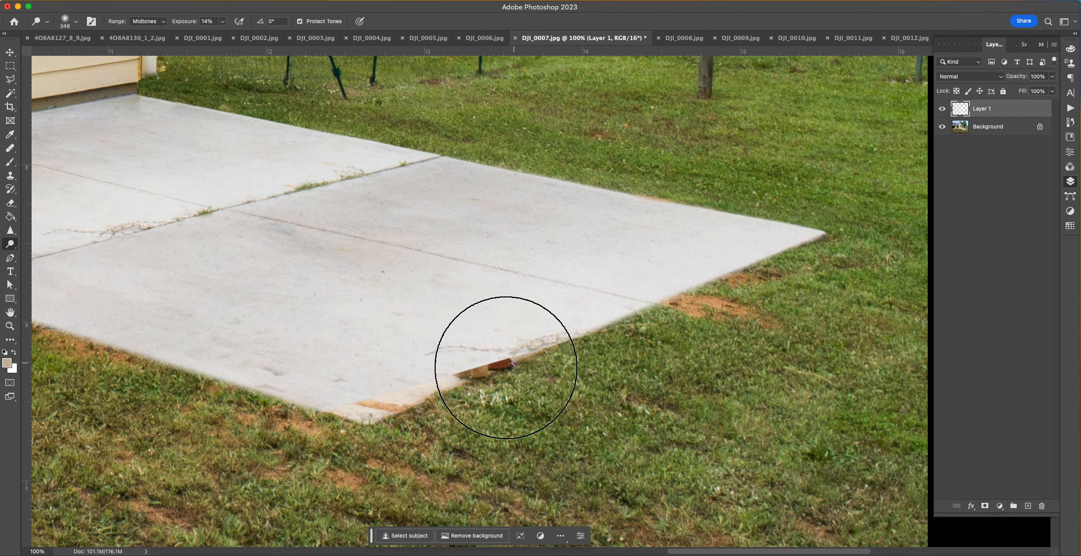
click(76, 0)
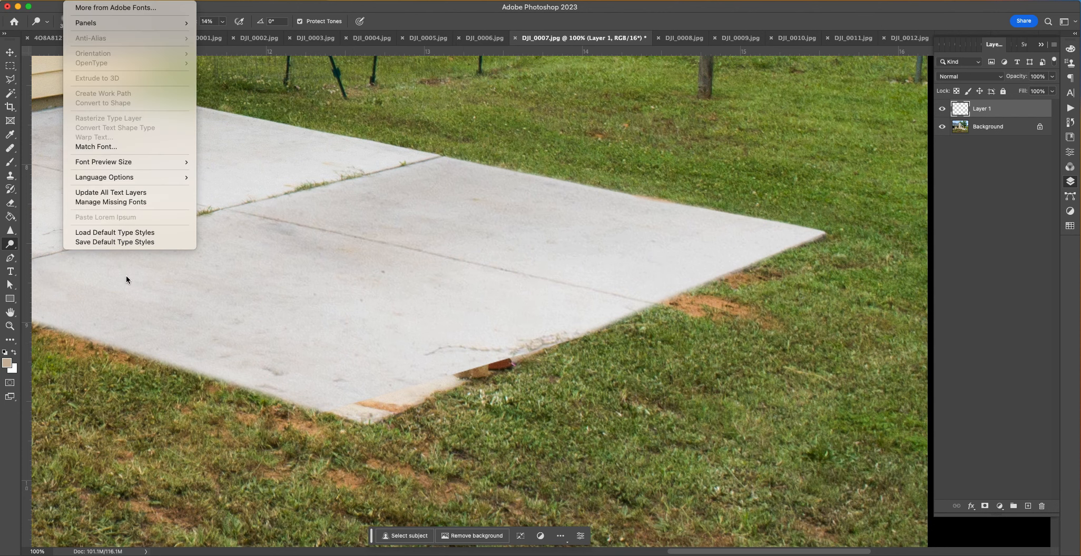
mouse_move(53, 0)
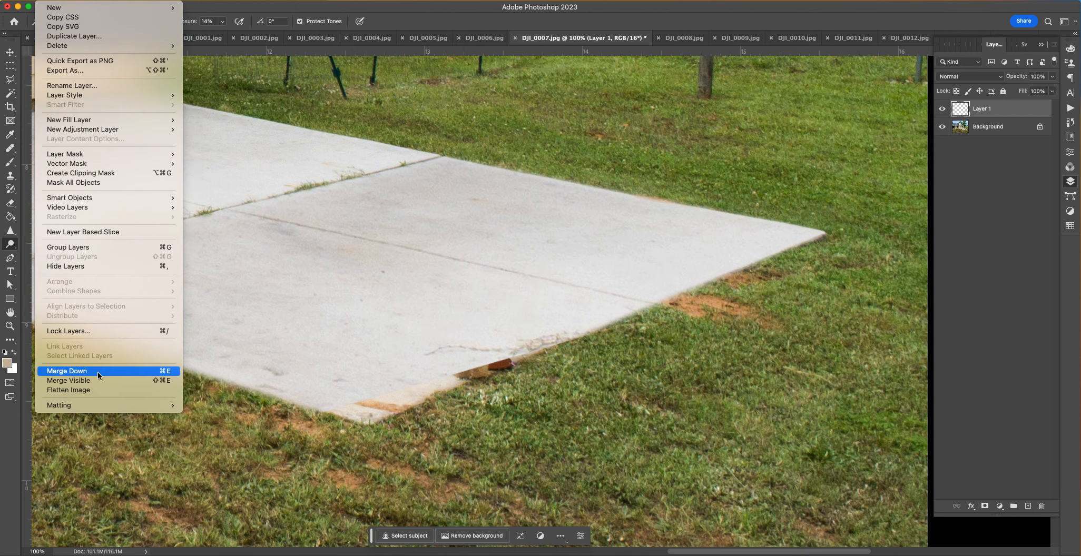
click(101, 389)
Step: Heal away the flowerpot remnants and orange stain along the patio's near edge by sampling clean stretches of the same edge
click(10, 148)
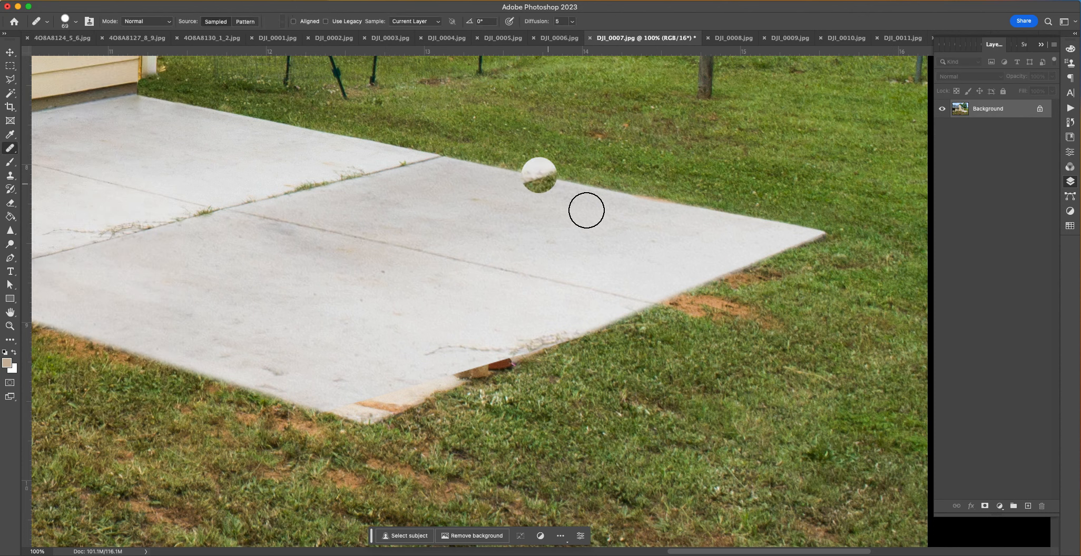
alt+click(779, 254)
mouse_move(534, 357)
mouse_down()
mouse_move(543, 350)
mouse_move(461, 389)
mouse_up()
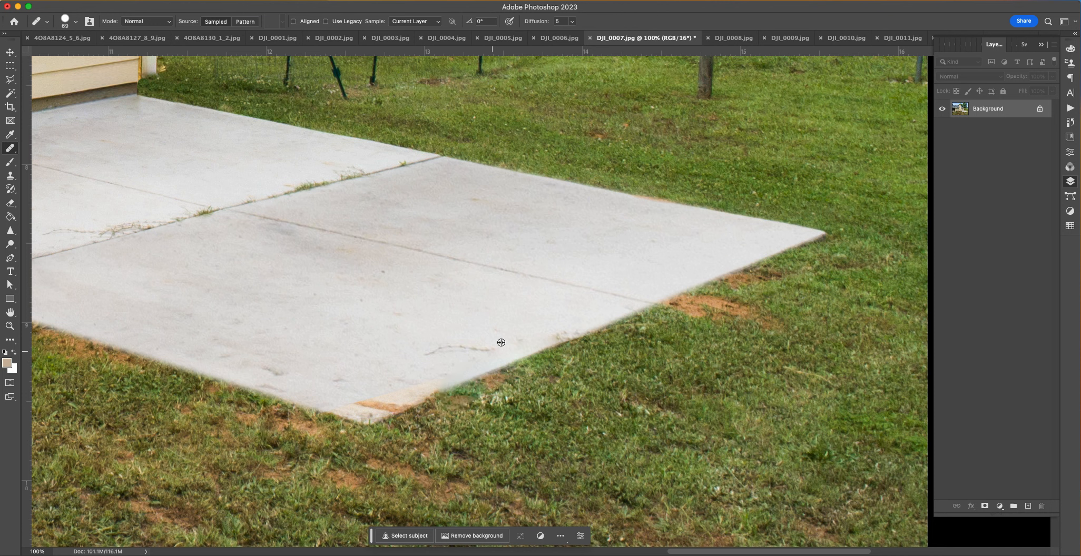
alt+click(603, 322)
mouse_move(468, 379)
mouse_down()
mouse_move(374, 414)
mouse_move(362, 402)
mouse_up()
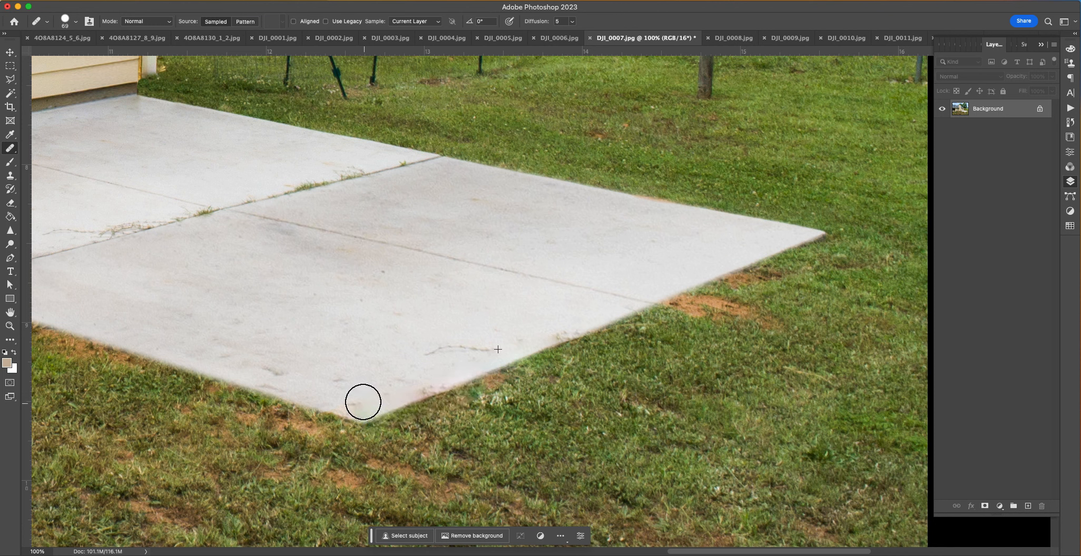
Step: Heal the thin crack on the concrete near the patio corner and the bare orange dirt patch in the grass beside its edge
alt+click(445, 307)
drag(492, 341, 418, 357)
drag(694, 297, 508, 370)
alt+click(435, 402)
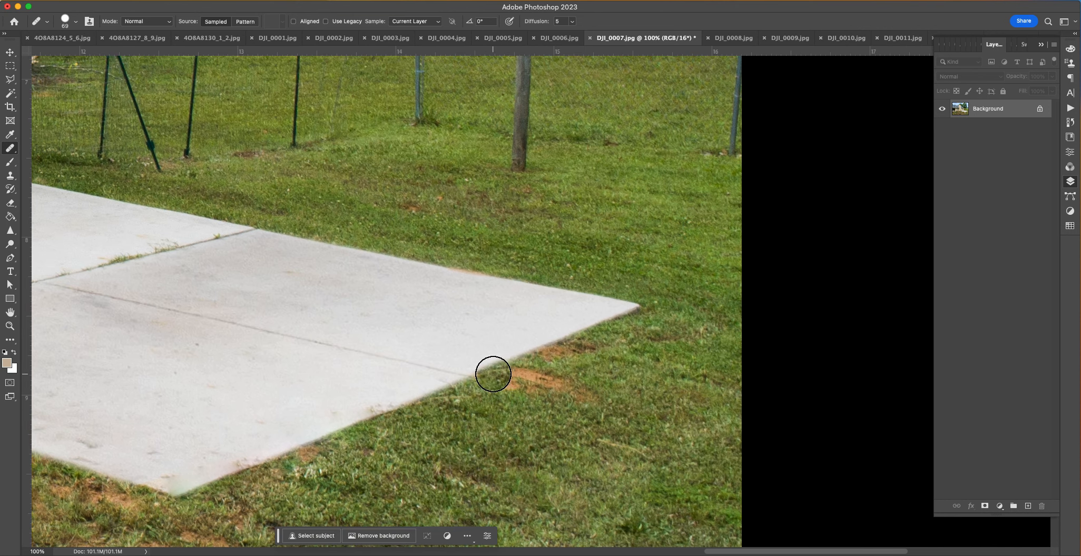
drag(497, 375, 596, 393)
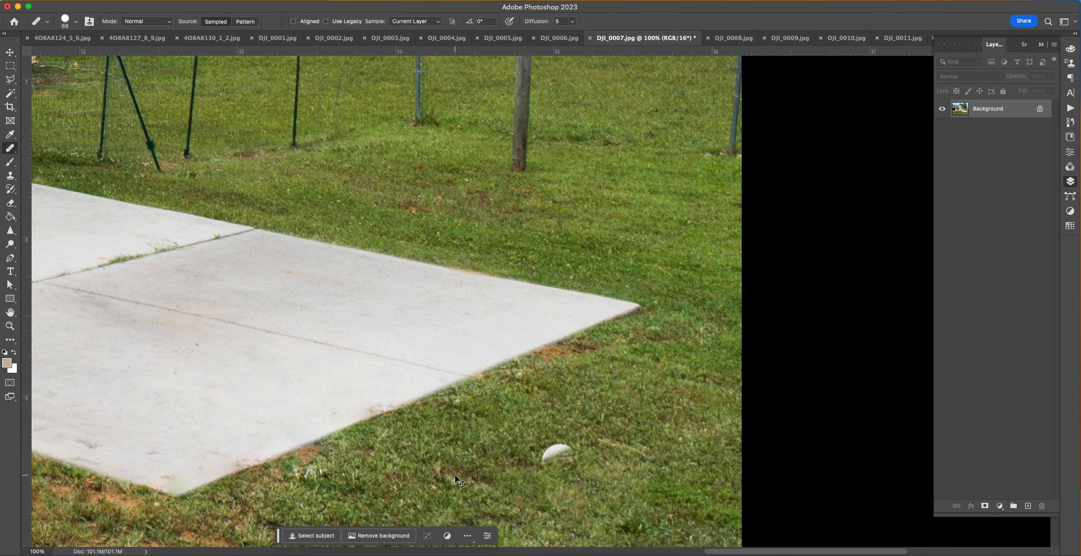
Step: Heal away the small debris in the lawn close to the house wall
key(super+0)
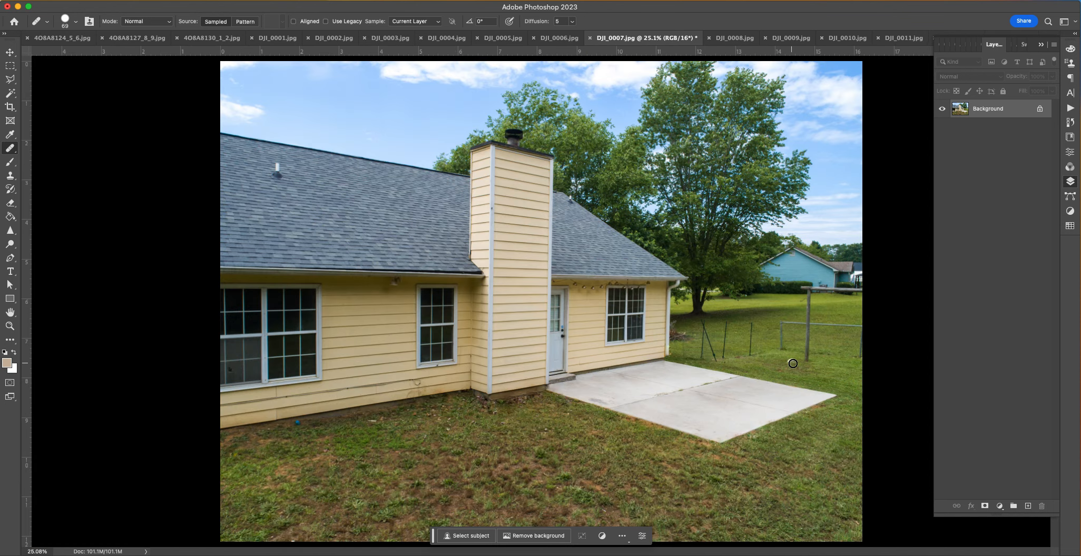
mouse_move(715, 555)
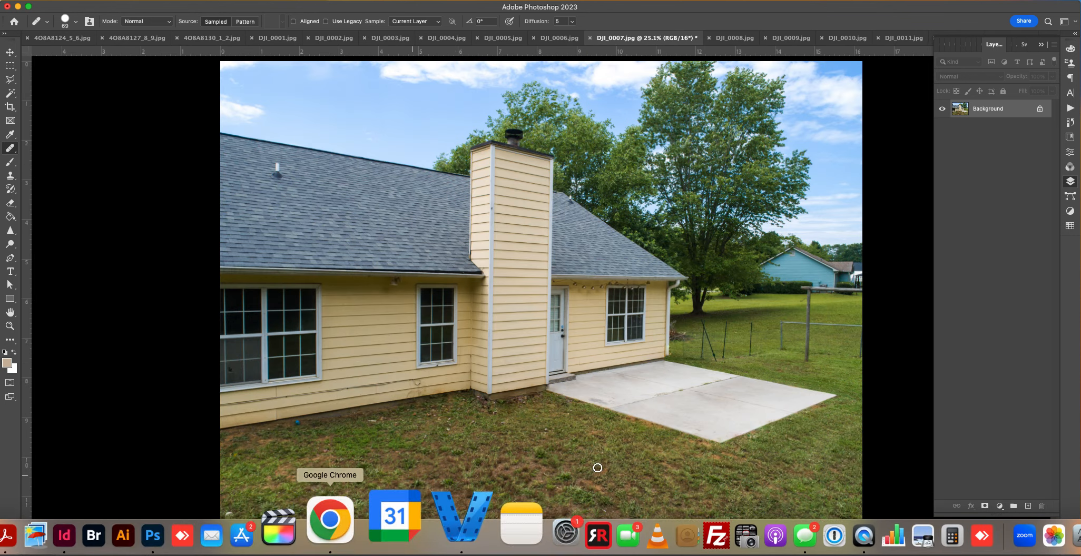
click(373, 440)
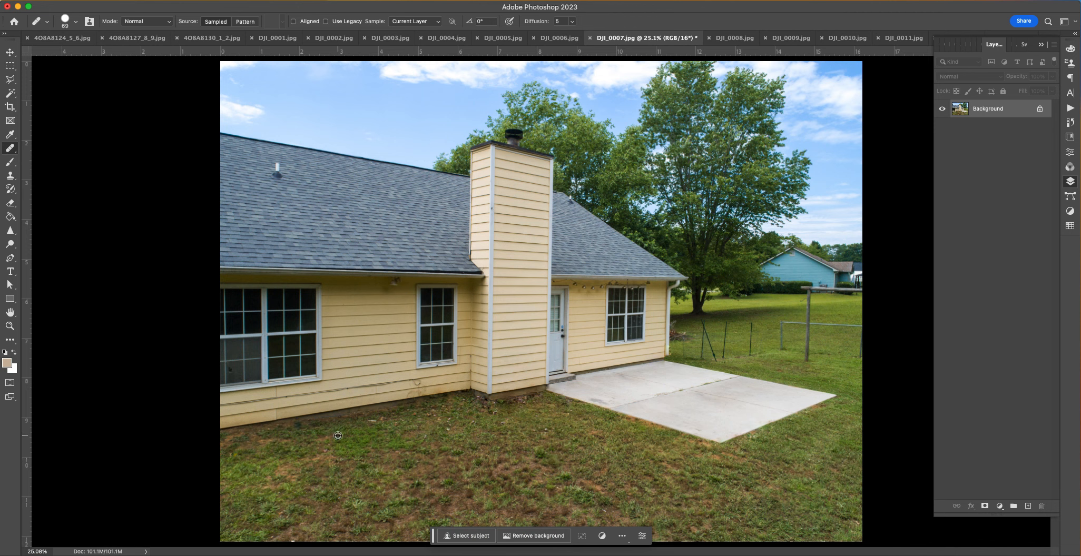
click(371, 420)
key(super+shift+f)
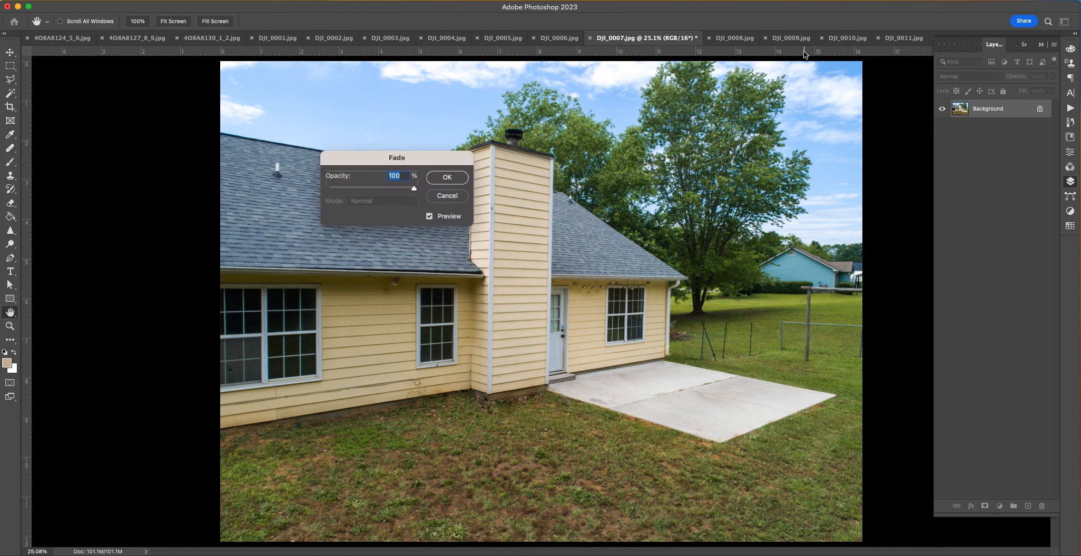
click(438, 198)
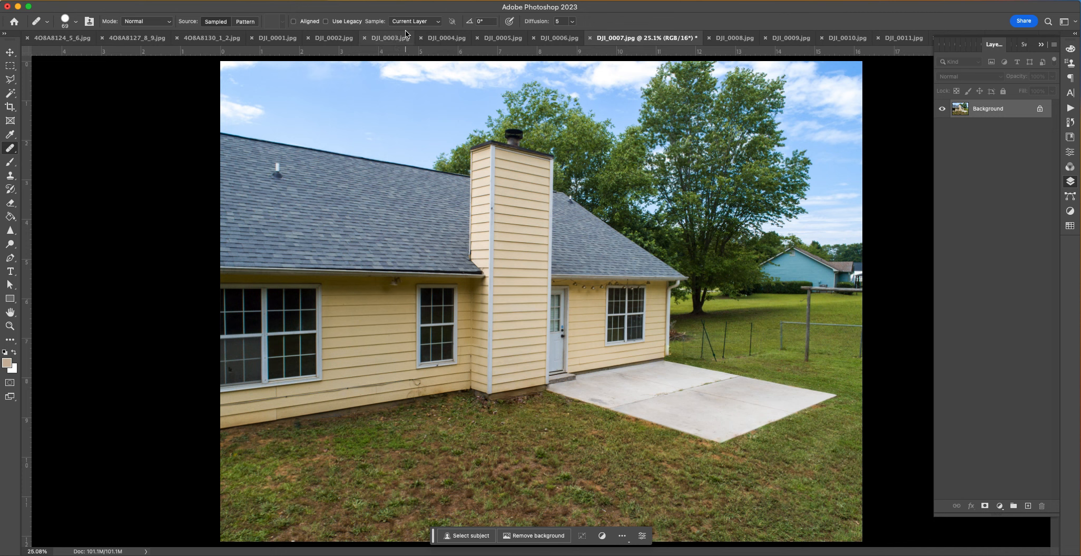
key(super+v)
click(100, 0)
mouse_move(23, 0)
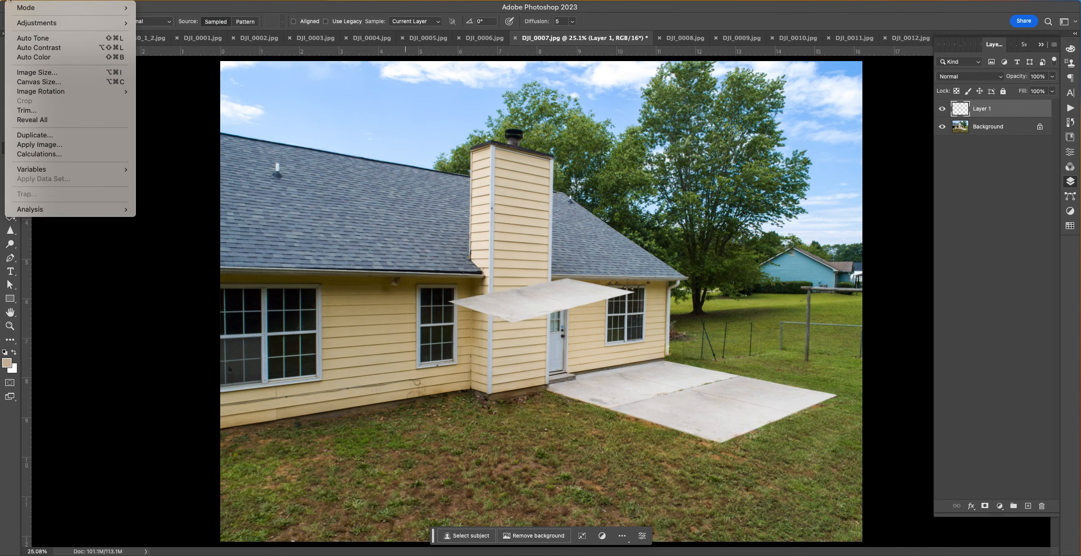
mouse_move(39, 22)
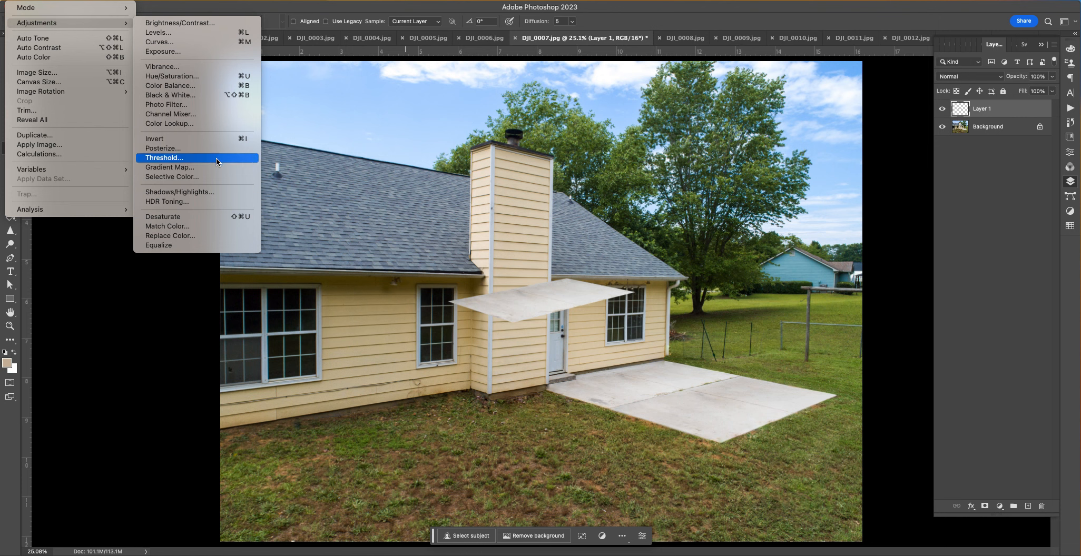
click(216, 191)
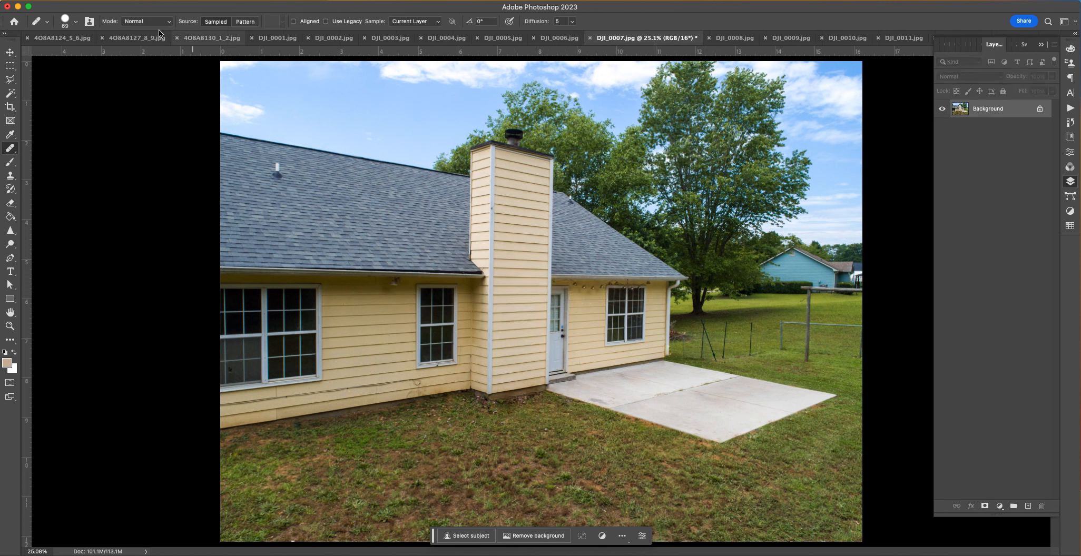
Step: Start a Shadows/Highlights adjustment on the Background with shadows amount 69% and tone 40%
click(48, 0)
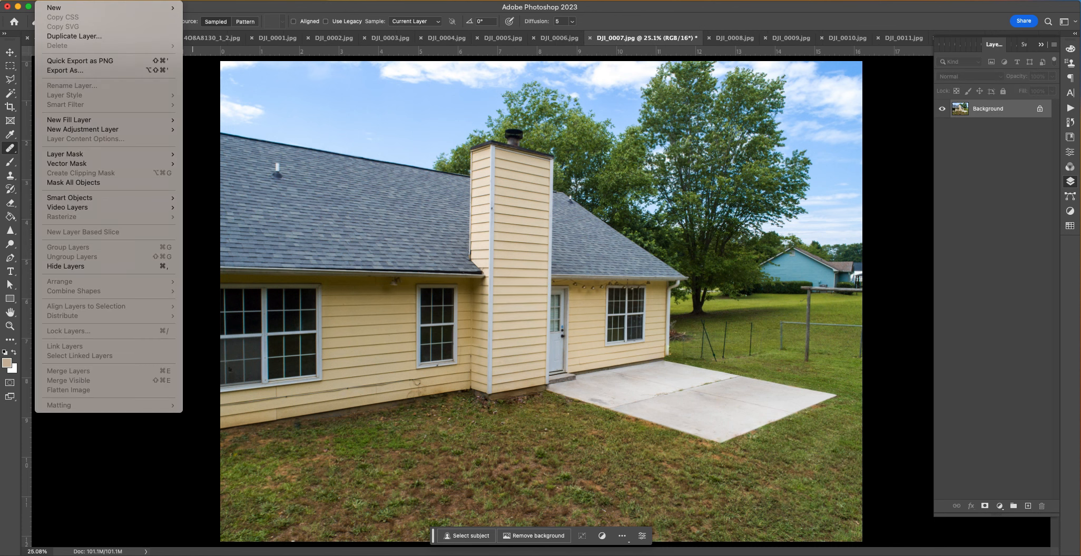
mouse_move(20, 0)
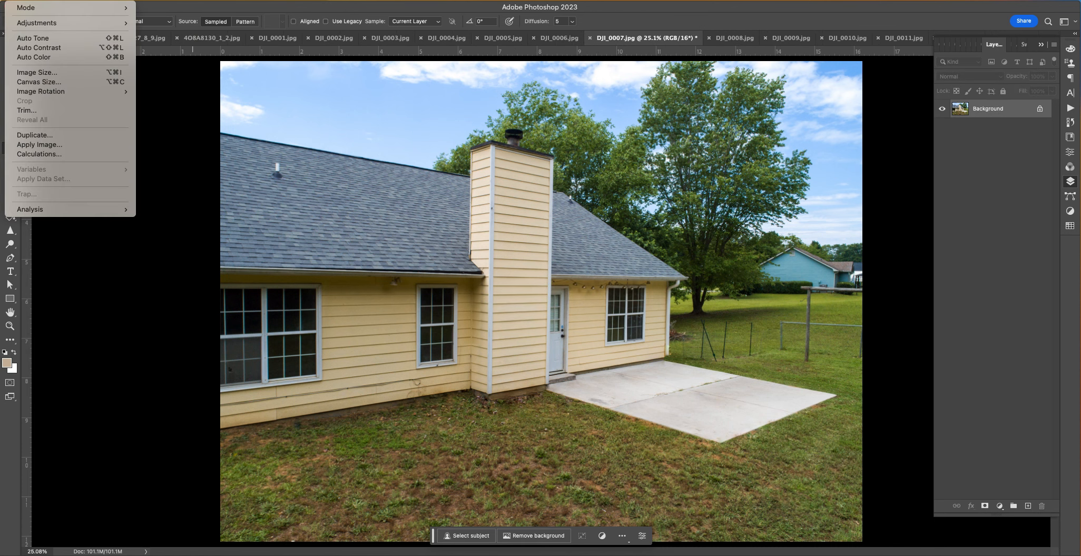
mouse_move(79, 23)
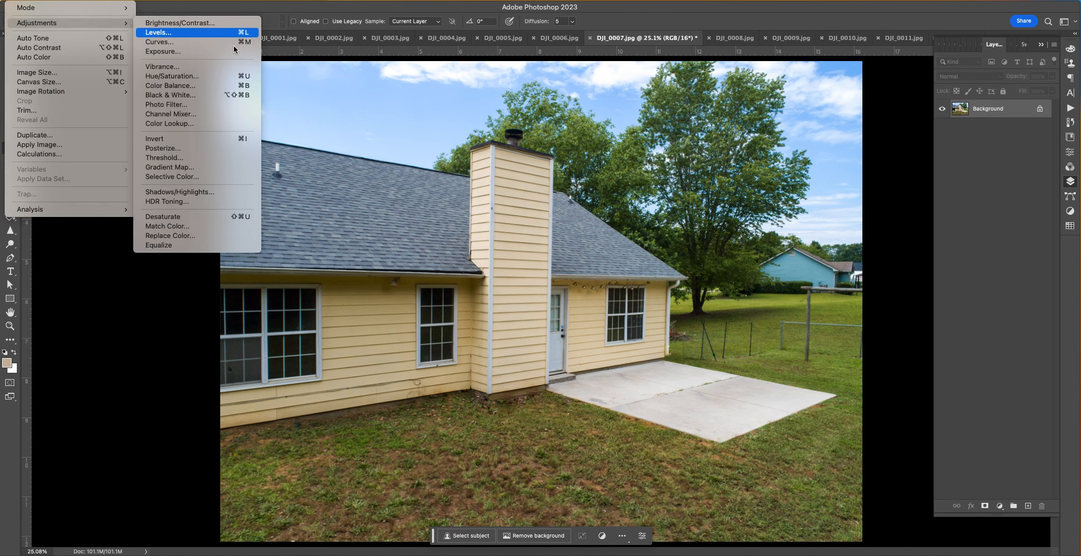
click(195, 193)
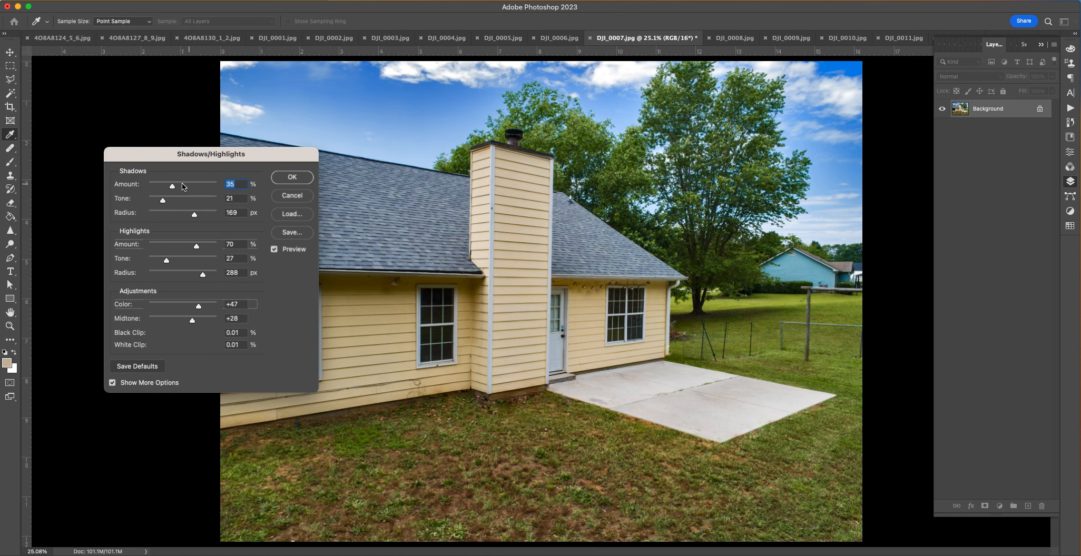
click(177, 199)
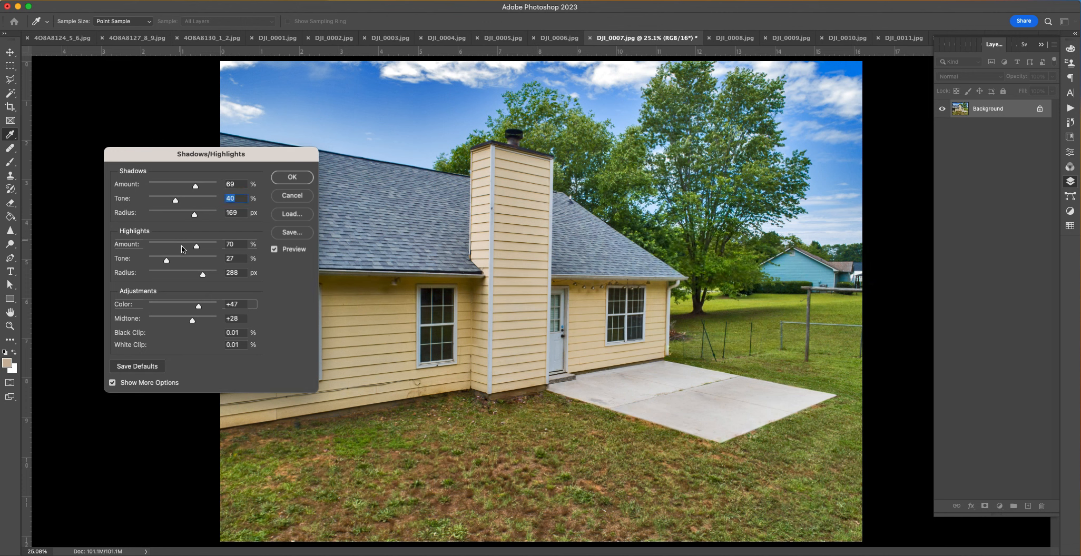
Step: Set the highlights tone to 28% and radius to 410 px, set midtone to +31, and apply the Shadows/Highlights adjustment
click(182, 259)
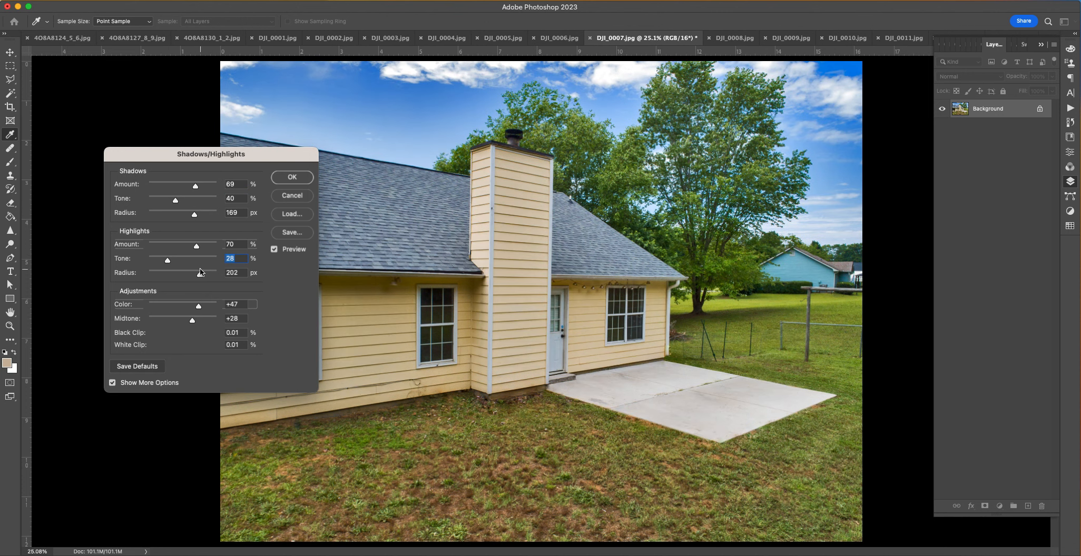
drag(200, 272, 206, 275)
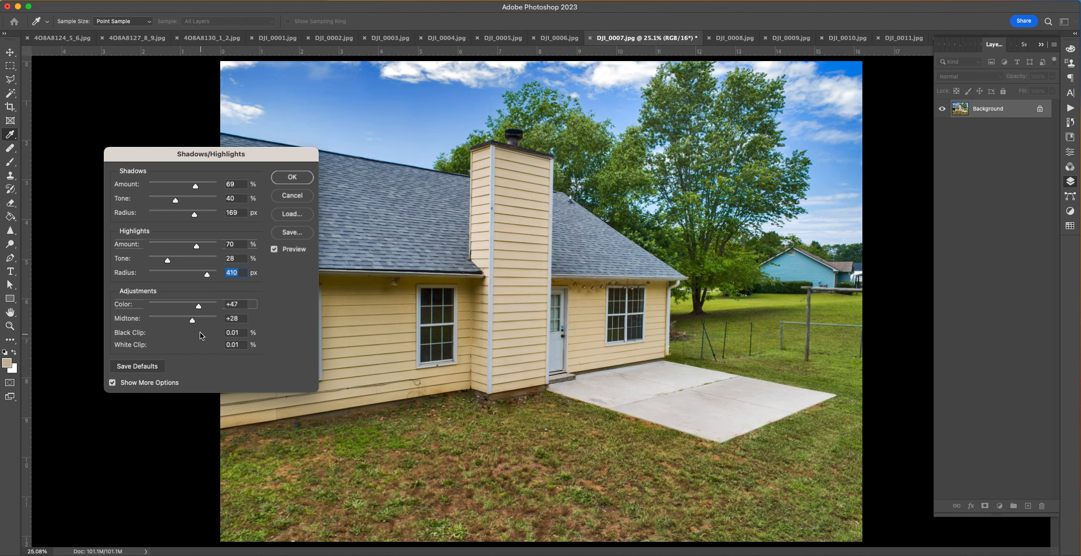
drag(193, 320, 183, 320)
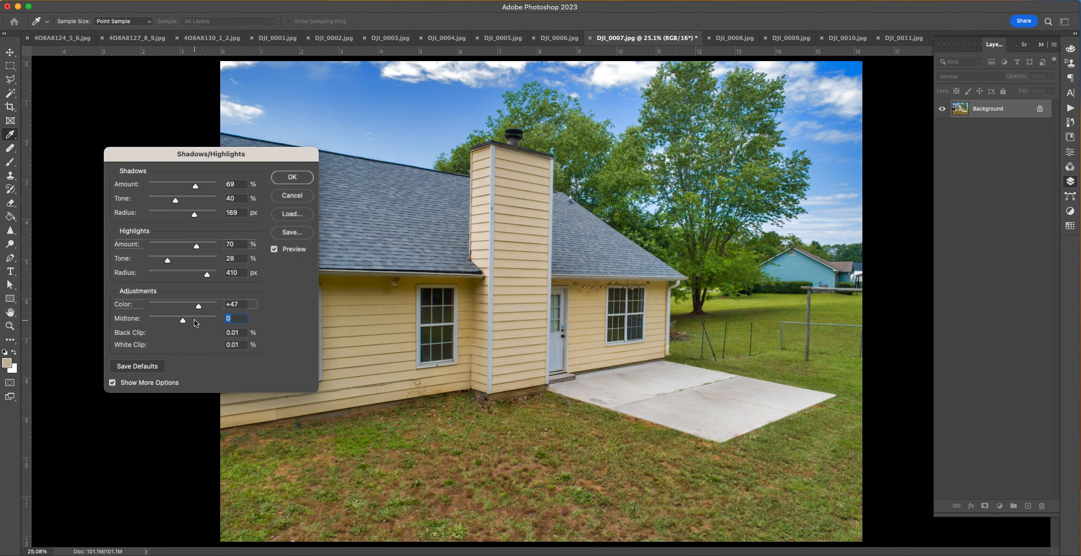
drag(188, 322, 195, 325)
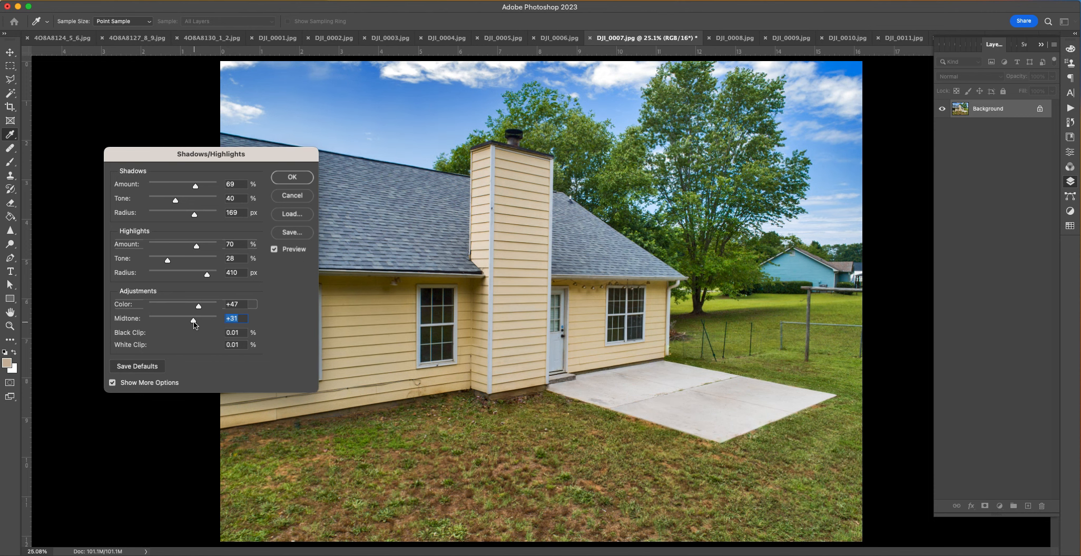
click(302, 179)
Step: Place a copy of the adjusted image as a layer above the unadjusted Background and lower its opacity to 48%
key(super+a)
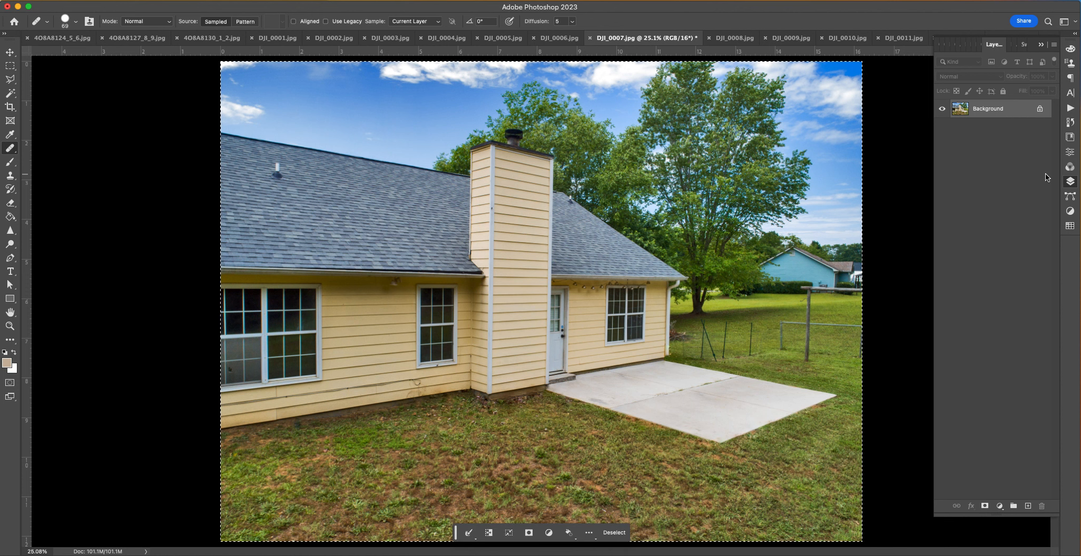
key(super+d)
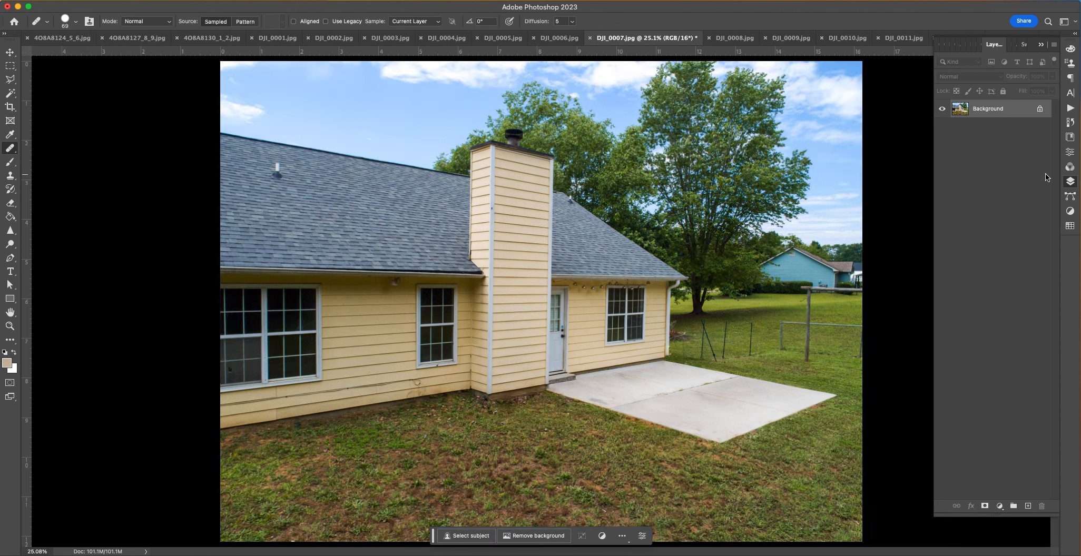
key(super+j)
drag(1025, 73, 995, 79)
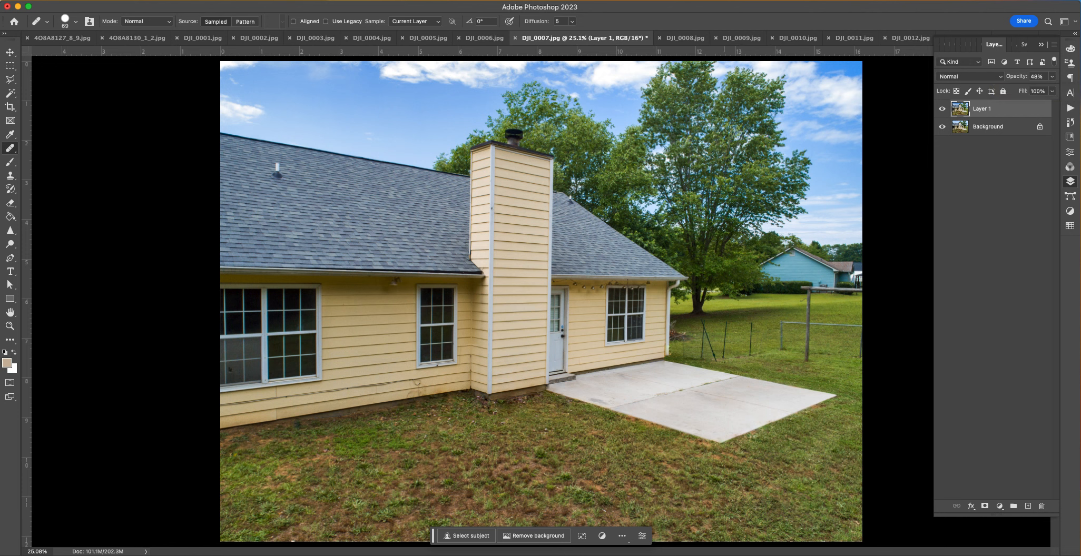
Step: Flatten the image to merge the semi-transparent adjusted layer into the Background
click(72, 0)
mouse_move(48, 1)
click(114, 395)
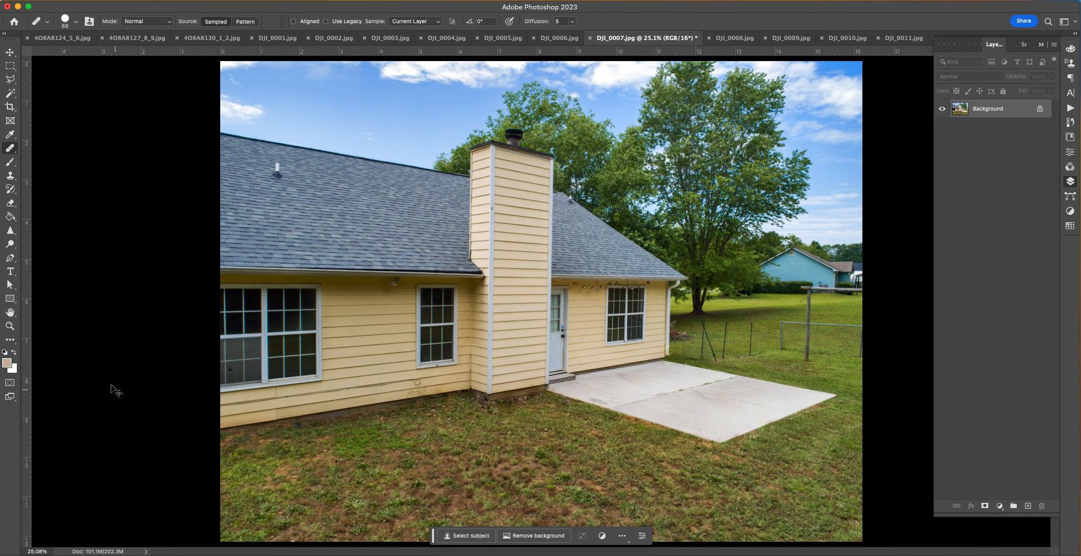
Step: Save a copy as JPEG over DJI_0007.jpg in the EDIT folder at quality 12, Baseline ("Standard"), and close the document without saving
key(super+shift+s)
click(681, 260)
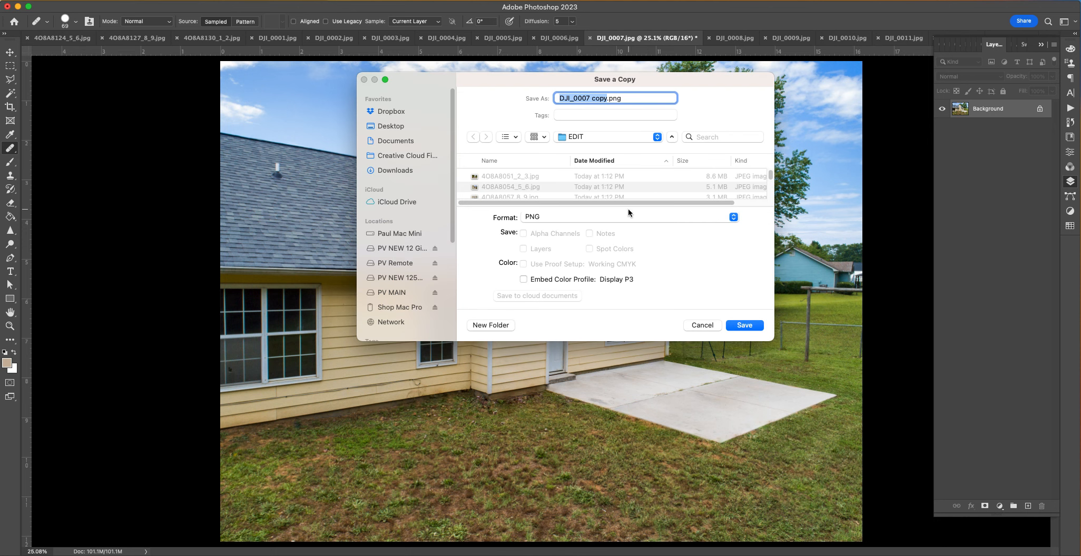
click(628, 216)
click(628, 145)
key(Right)
key(BackSpace)
key(Return)
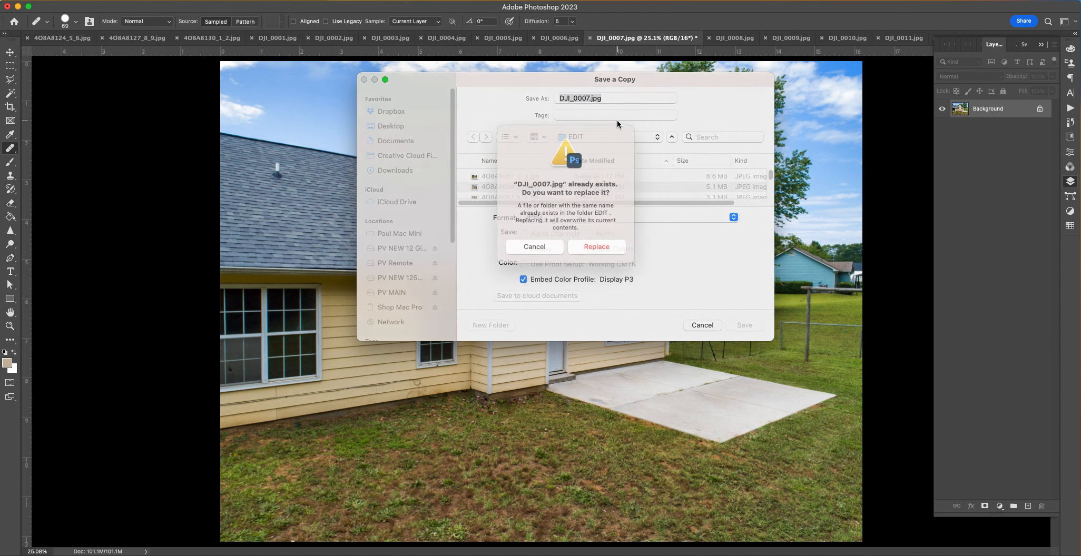
click(608, 258)
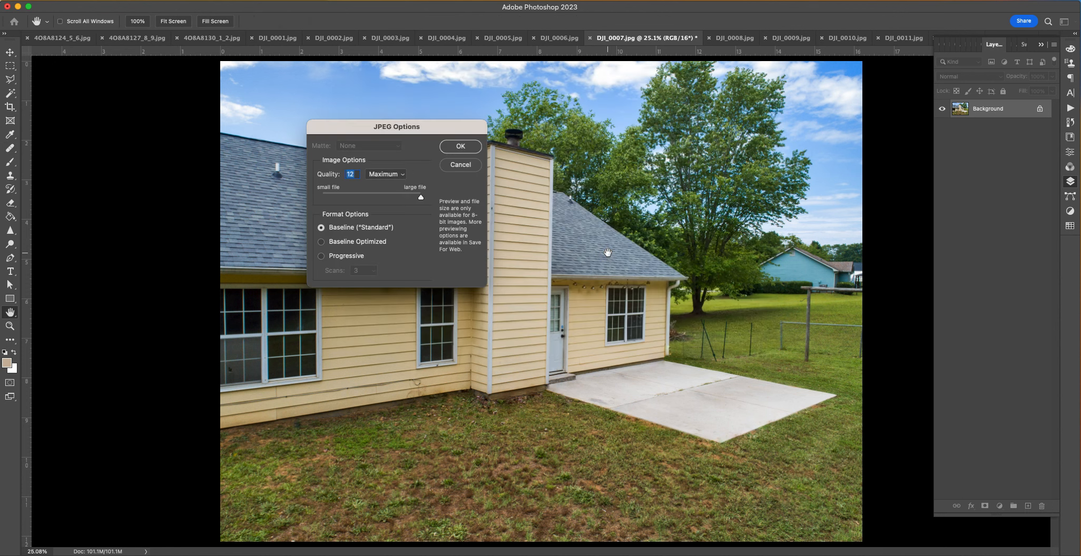
click(461, 146)
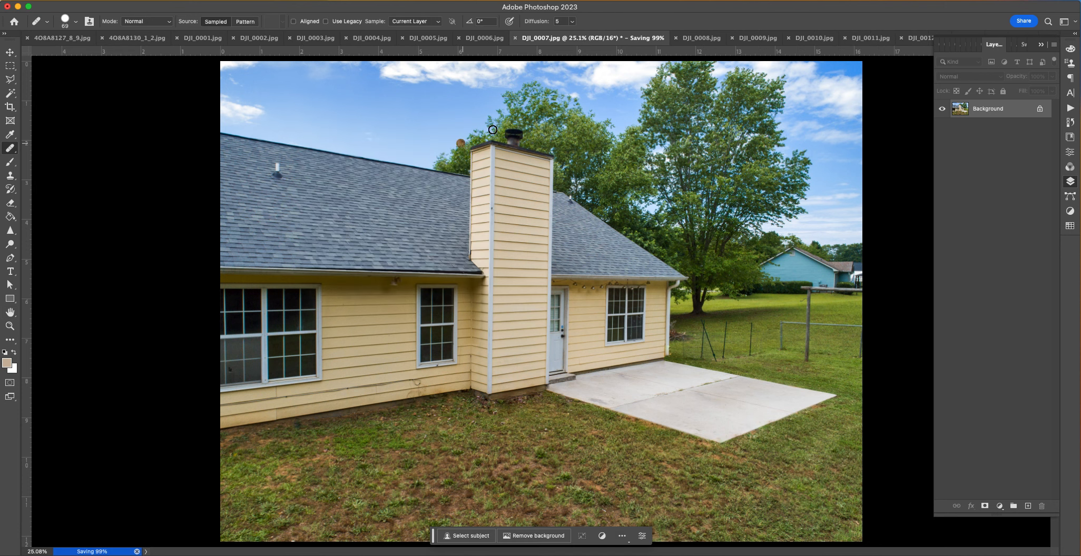
key(super+w)
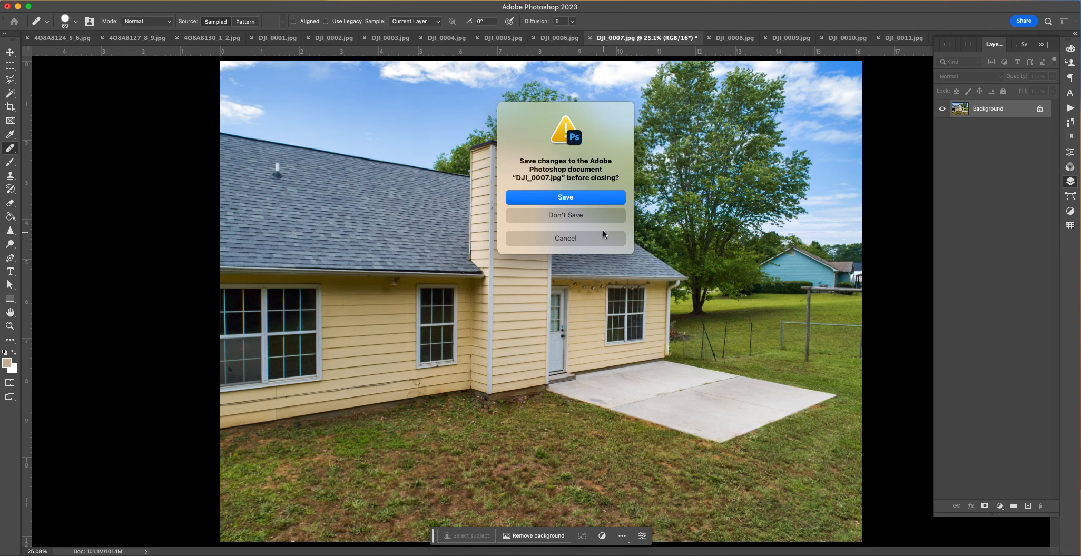
click(604, 214)
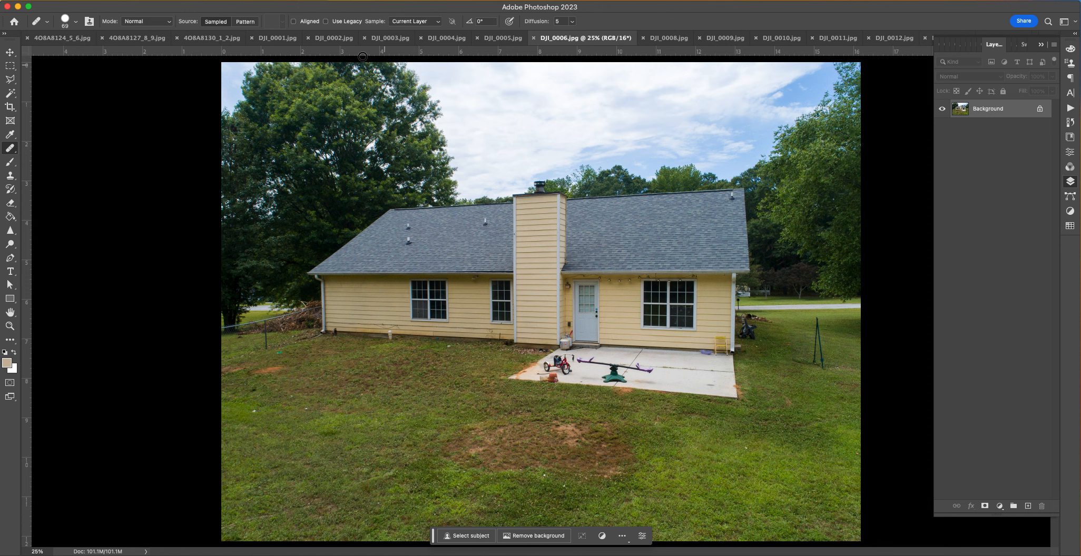
Step: Look through the open interior photos, switch to 4O8A8112_3_4.jpg and show its layers
click(285, 39)
click(233, 40)
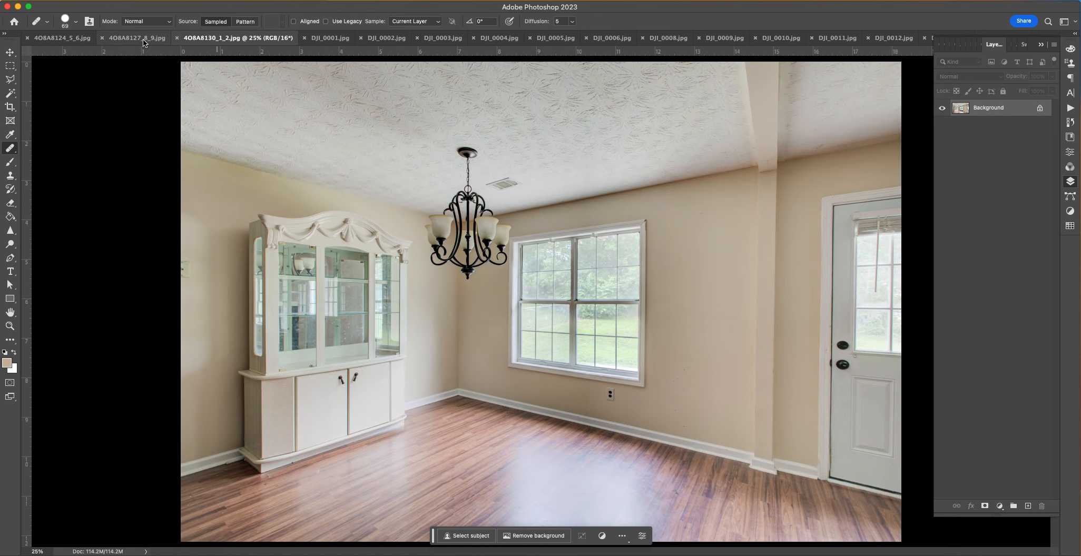
click(126, 38)
click(79, 38)
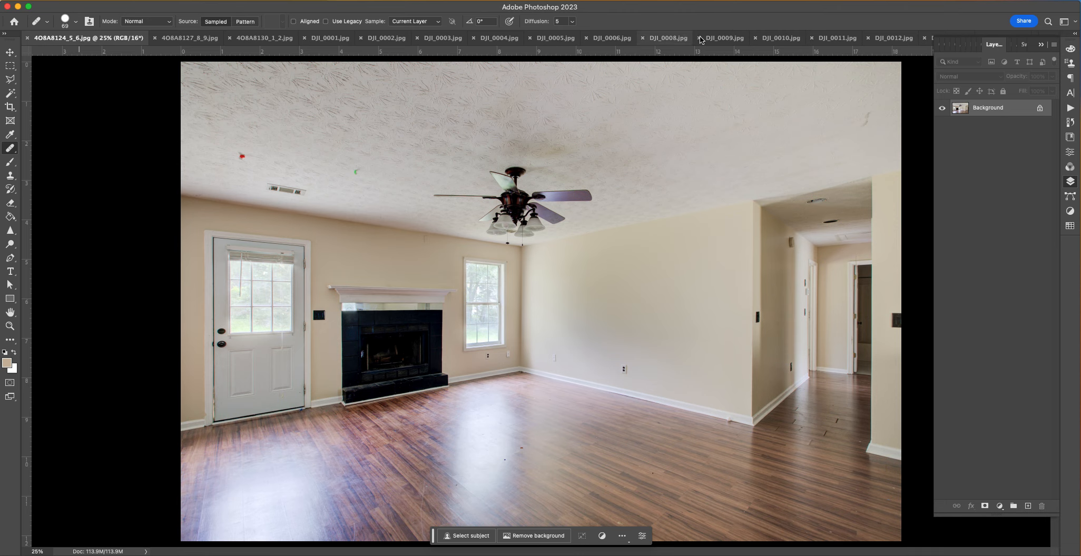
click(1042, 46)
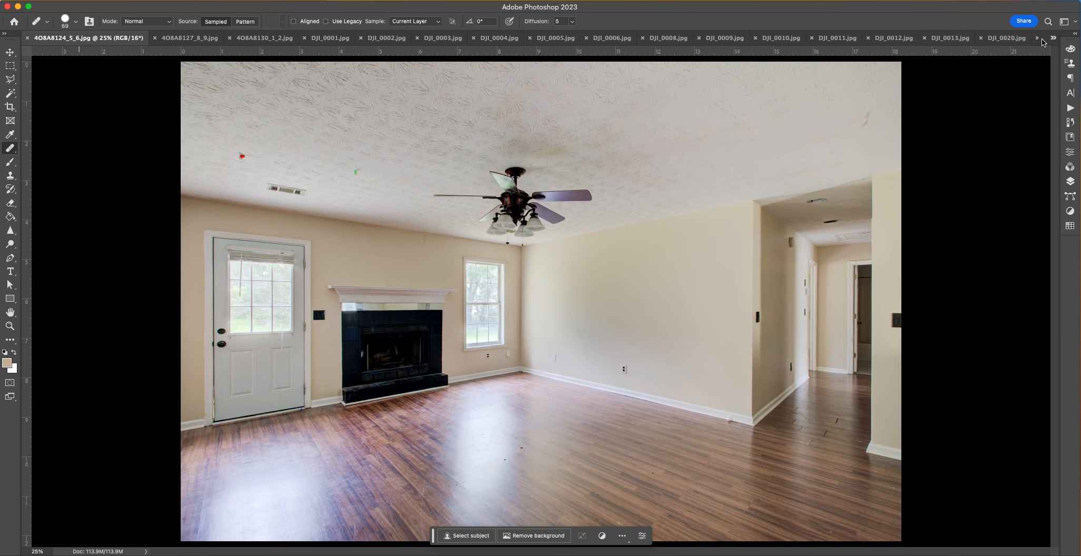
click(1052, 38)
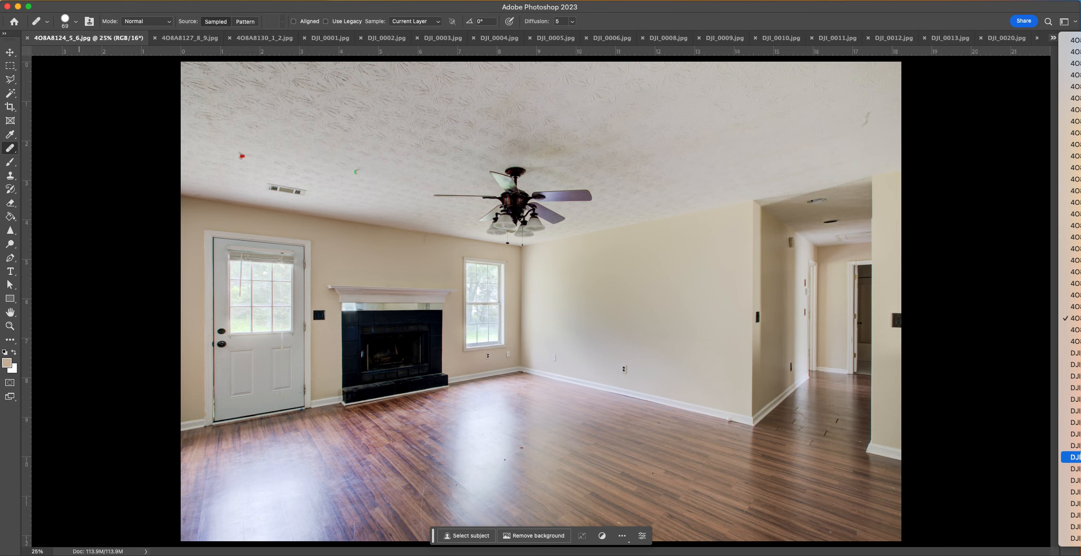
click(1067, 278)
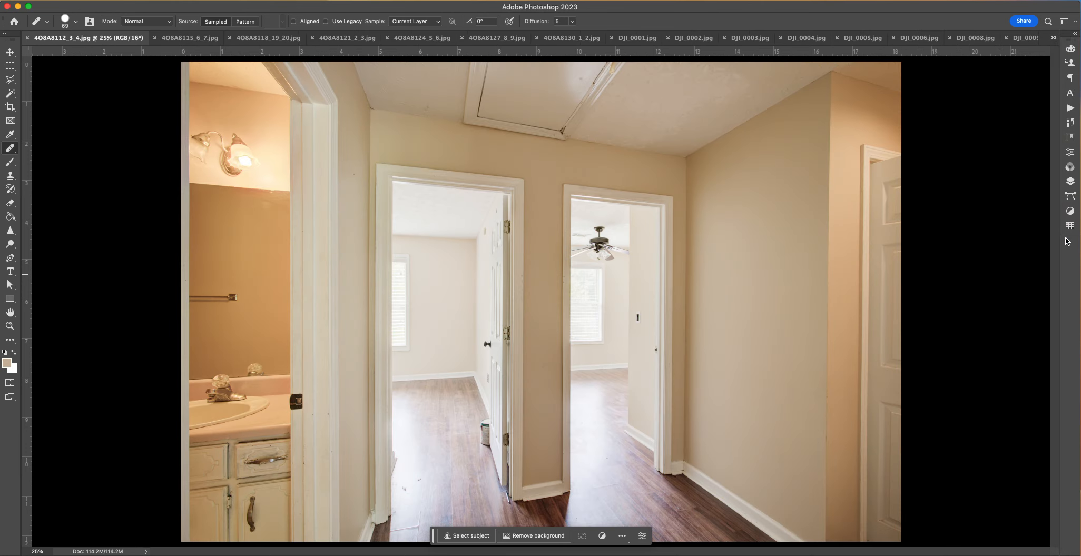
click(1070, 181)
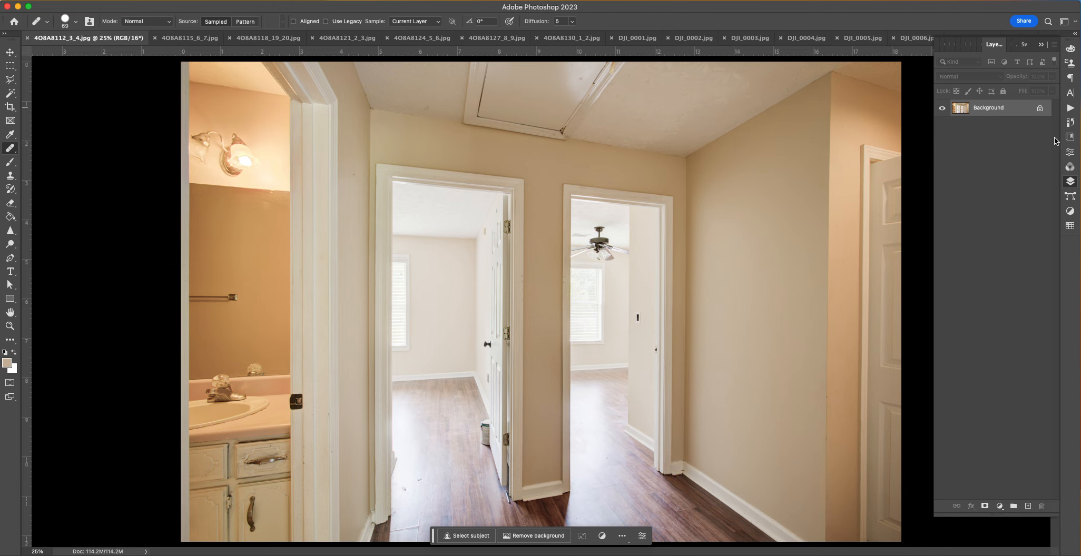
Step: Look through the open interior photos and bring the living-room image 4O8A8124_5_6.jpg to the front
click(276, 38)
click(329, 37)
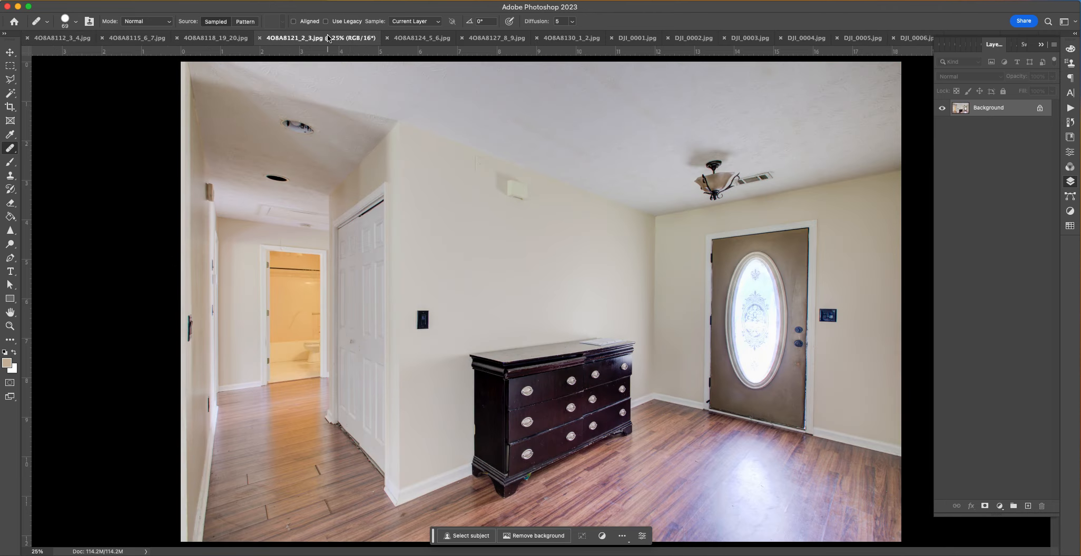
click(410, 40)
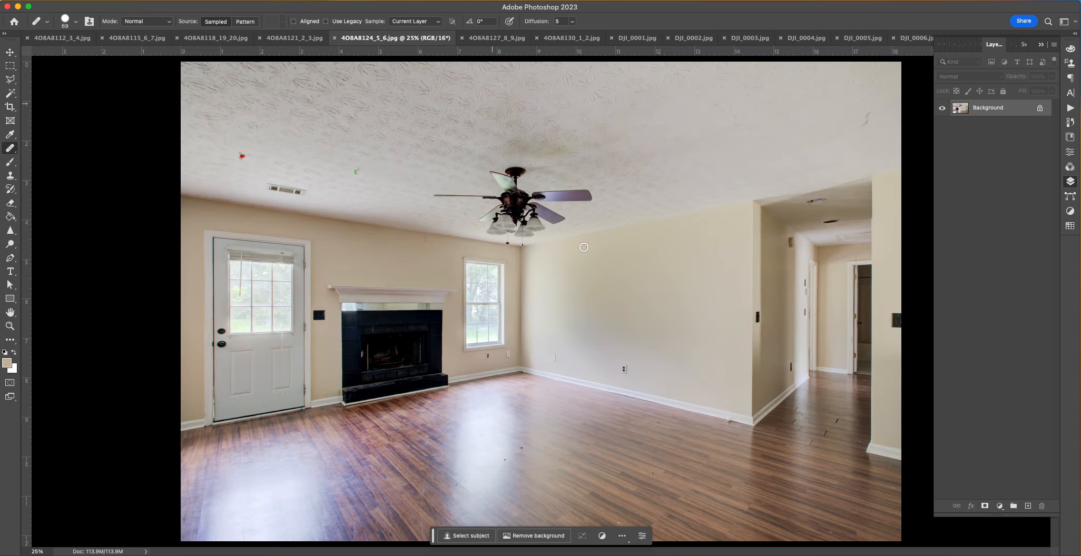
Step: Select the red spot and the green spot on the ceiling with the Elliptical Marquee tool
key(super+plus)
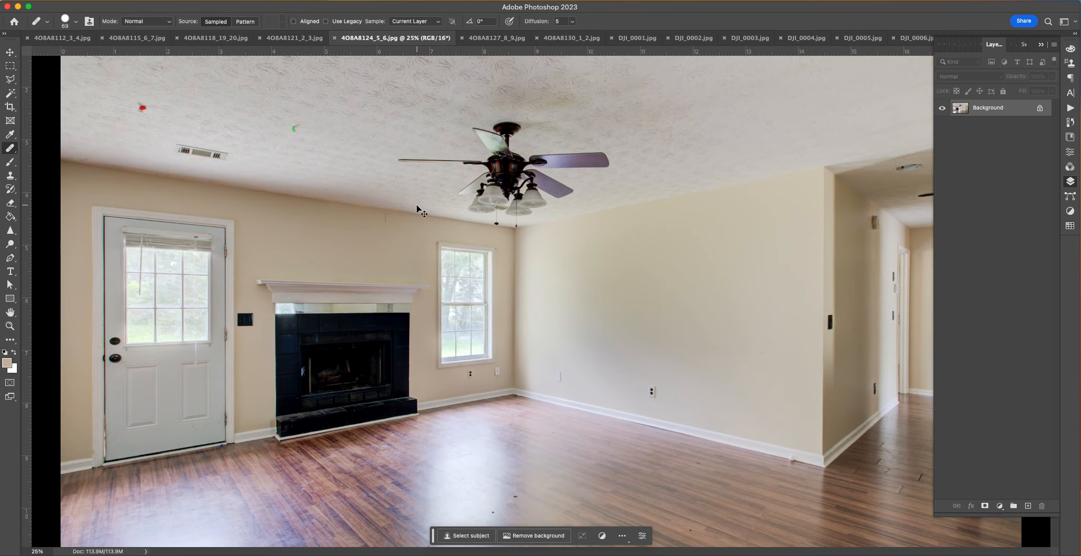
key(super+plus)
drag(430, 150, 688, 284)
scroll(739, 326, up, 5)
scroll(739, 326, left, 5)
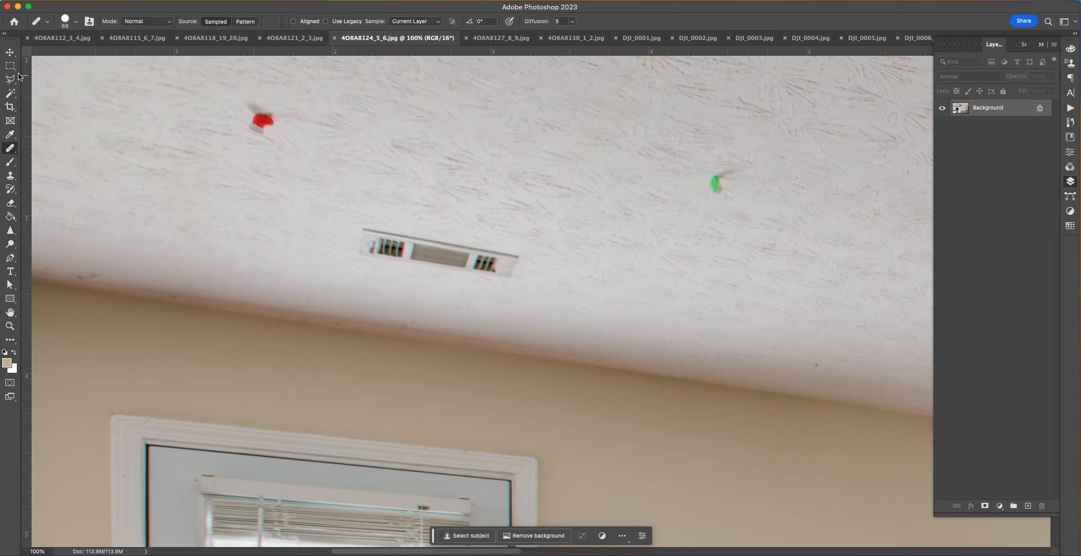
drag(10, 66, 87, 77)
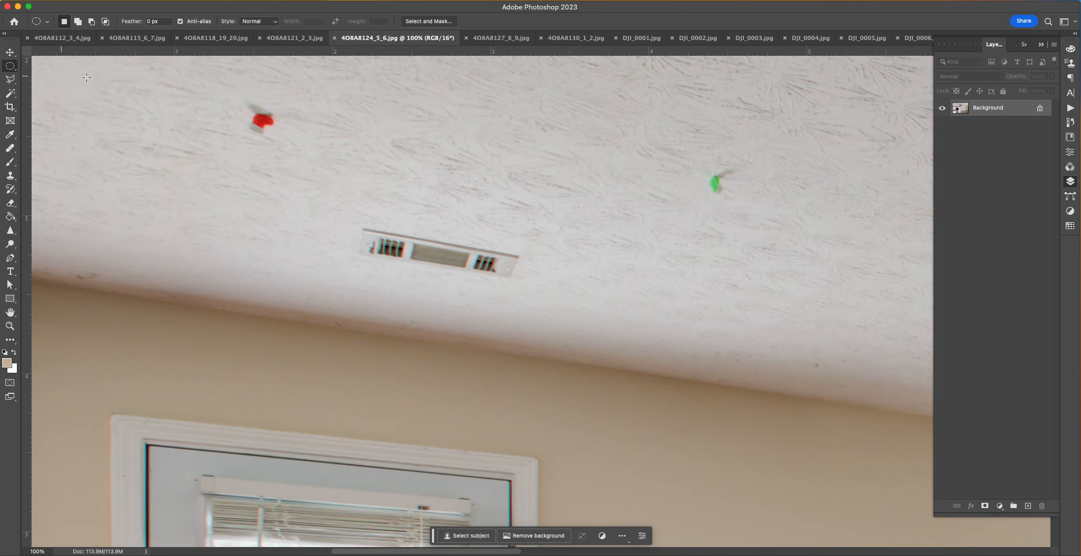
drag(240, 95, 281, 140)
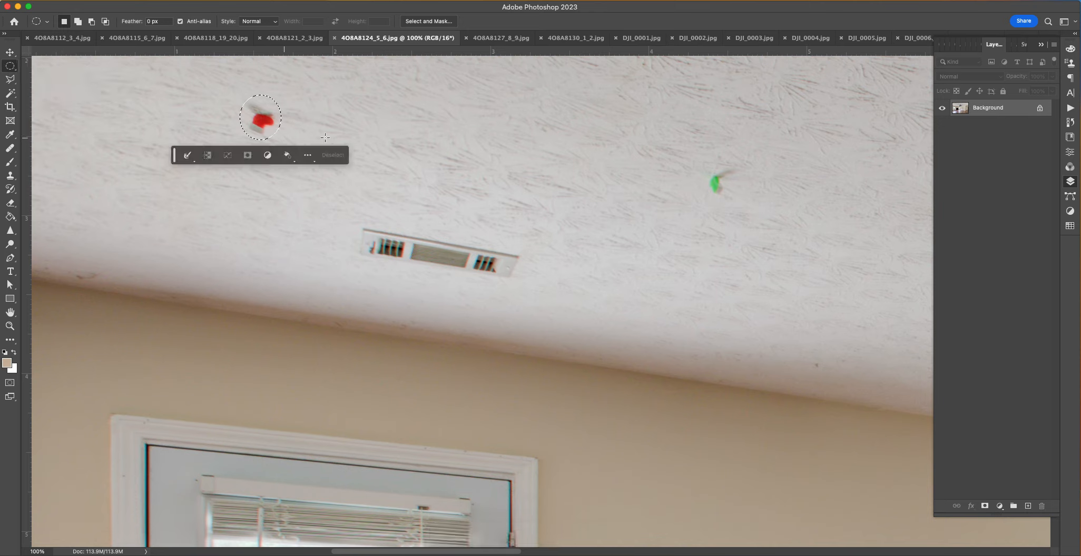
drag(701, 170, 740, 200)
Step: Add the small specks in the glossy middle area of the wooden floor to the elliptical selection
drag(395, 367, 337, 117)
drag(598, 220, 589, 79)
drag(473, 271, 180, 57)
drag(448, 403, 337, 283)
drag(637, 168, 485, 280)
mouse_move(598, 529)
mouse_down()
mouse_move(497, 417)
mouse_move(474, 322)
mouse_up()
drag(615, 375, 638, 388)
drag(545, 421, 570, 440)
drag(353, 515, 374, 538)
Step: Add the dark speck on the floor near the hallway and the round doorstop on the baseboard to the selection
scroll(471, 469, down, 5)
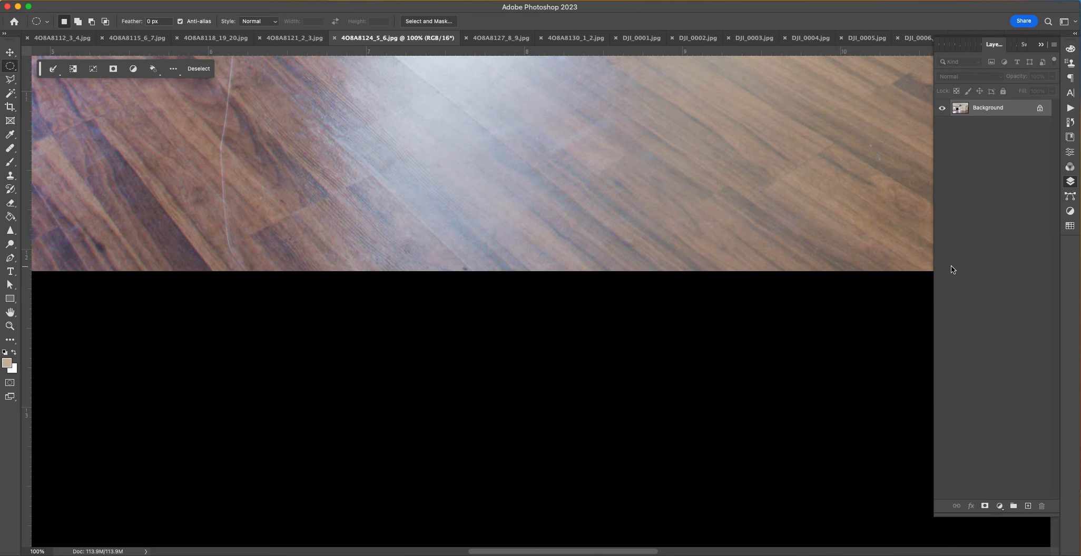
drag(692, 340, 316, 421)
drag(777, 253, 748, 448)
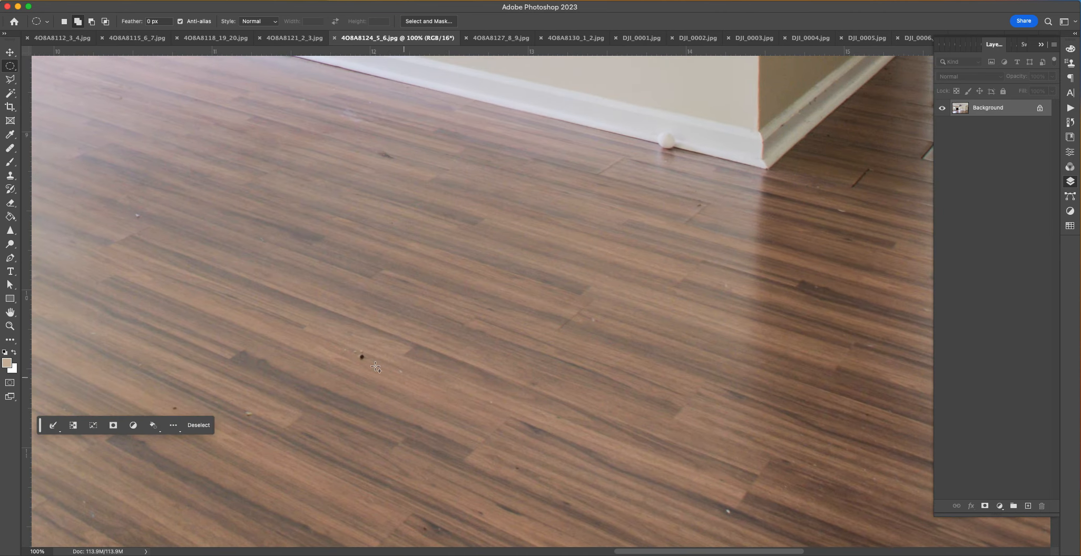
drag(354, 350, 364, 360)
drag(492, 355, 411, 469)
drag(625, 198, 534, 352)
drag(486, 394, 515, 426)
Step: Add the brown stain on the ceiling above the hallway opening to the selection
drag(532, 427, 290, 391)
drag(629, 404, 405, 329)
drag(600, 394, 391, 296)
drag(527, 116, 698, 483)
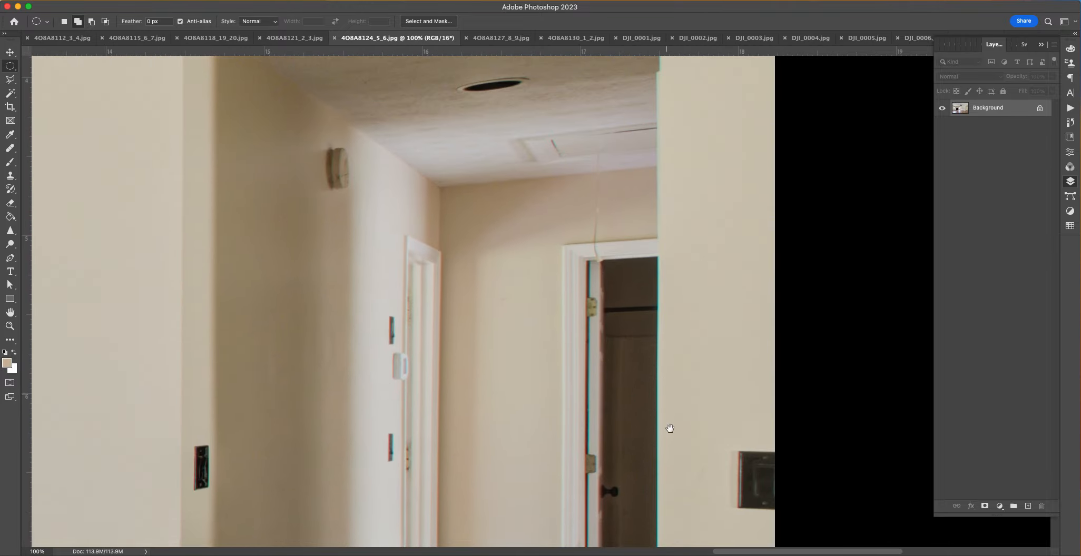
drag(633, 158, 676, 433)
drag(519, 252, 751, 381)
drag(461, 160, 341, 358)
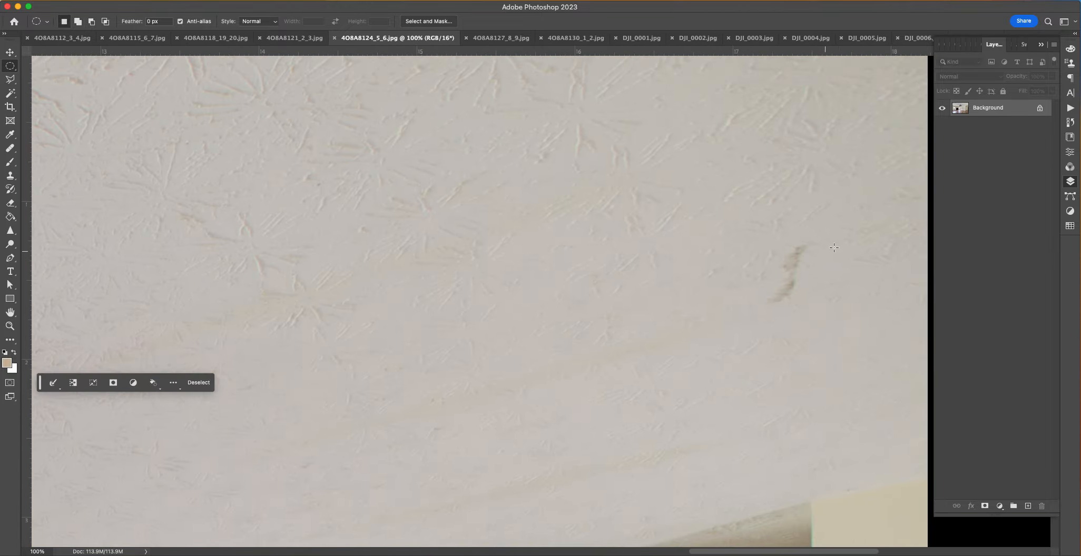
drag(764, 238, 816, 311)
Step: Fill all selected blemishes with Content-Aware at 100% opacity with Color Adaptation on, and clear the selection
mouse_move(536, 278)
mouse_down()
mouse_move(777, 430)
mouse_move(871, 513)
mouse_up()
drag(501, 343, 686, 107)
drag(533, 312, 674, 197)
drag(553, 287, 665, 161)
key(super+0)
key(shift+BackSpace)
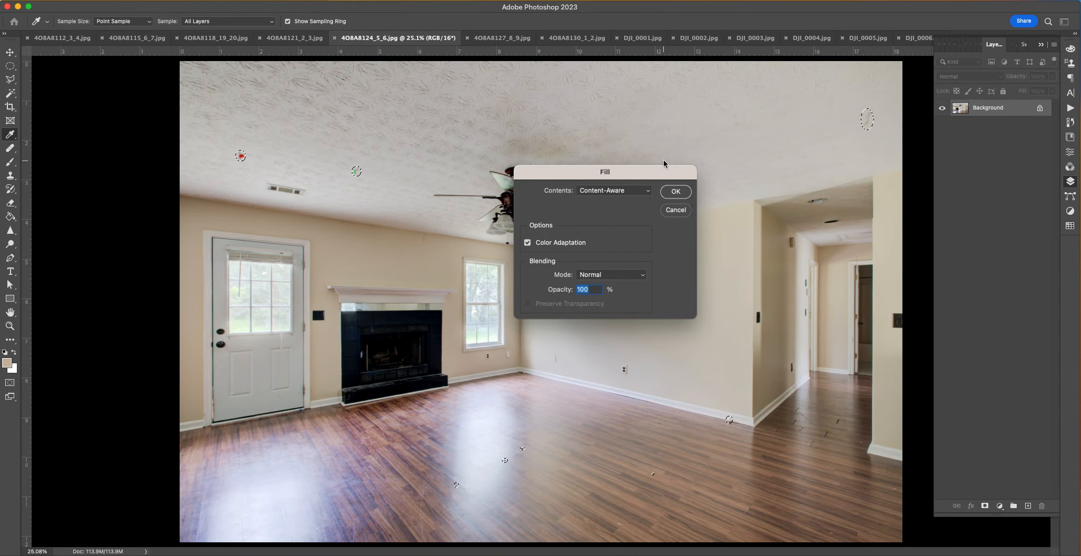
key(Return)
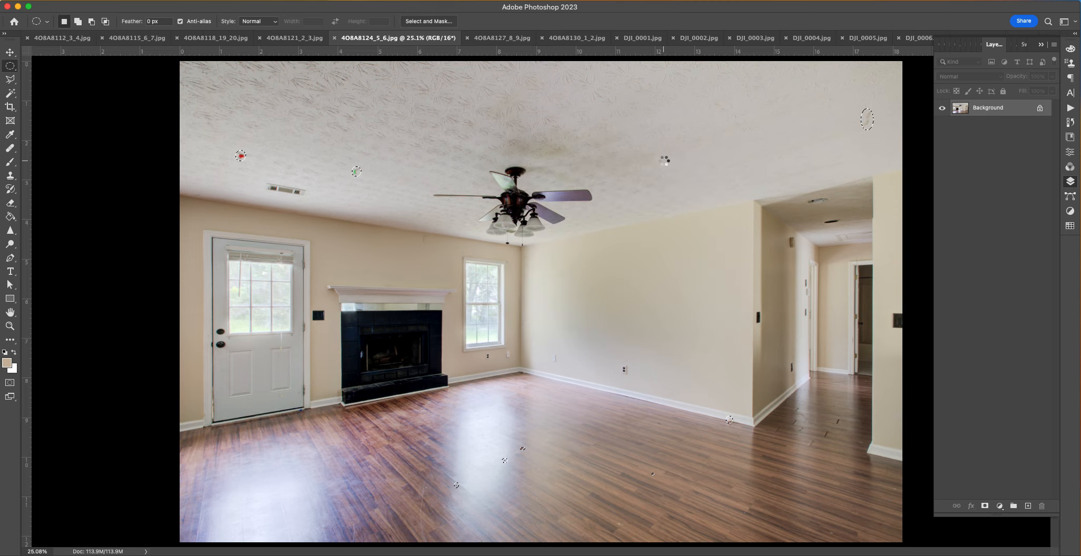
key(super+d)
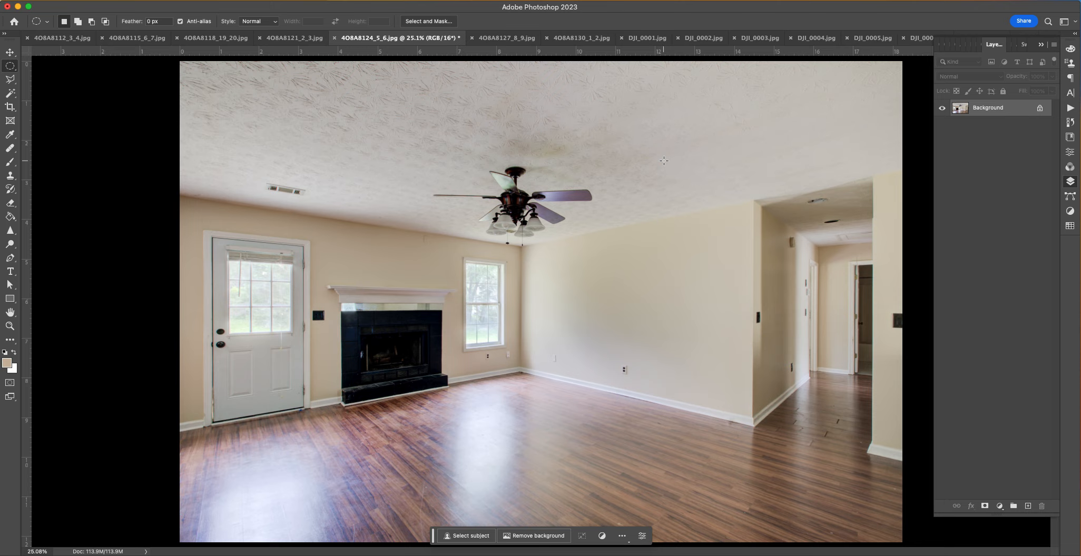
Step: Start a Polygonal Lasso outline of the ceiling, from the wall corner below the fan along the wall edge to the hallway corner
key(super+equal)
key(super+equal)
key(super+equal)
key(super+equal)
key(super+equal)
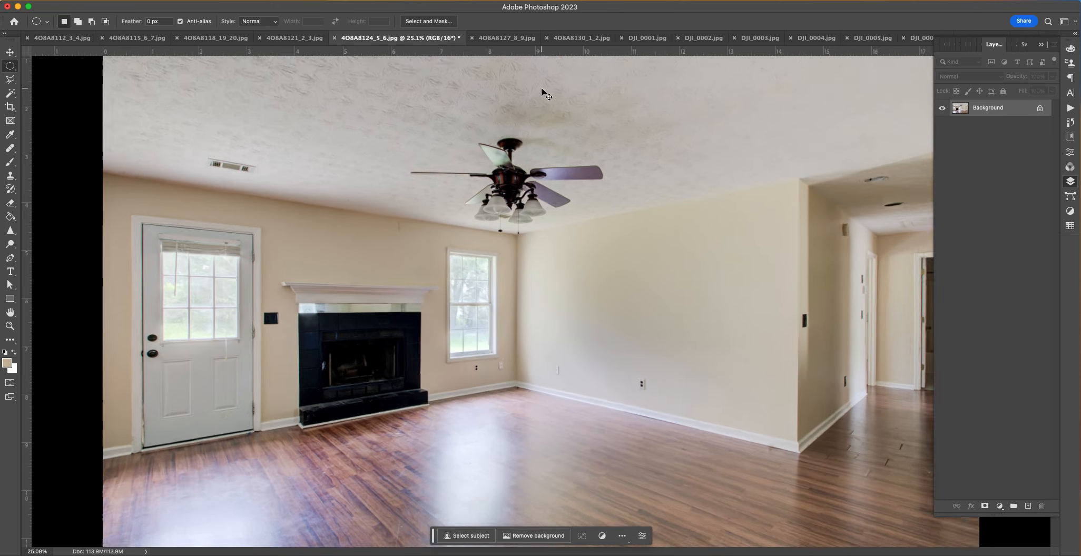
scroll(520, 397, up, 10)
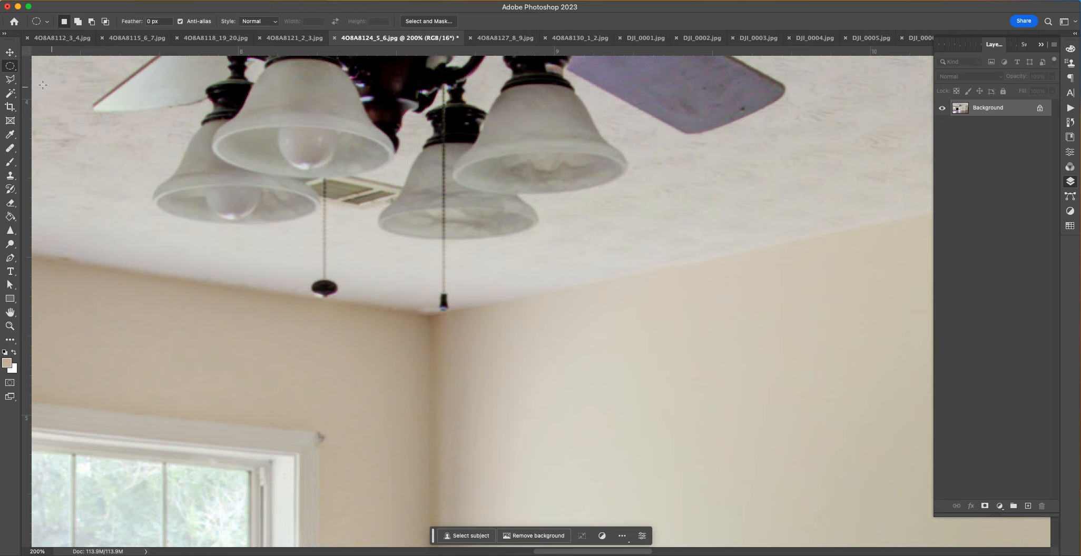
click(12, 80)
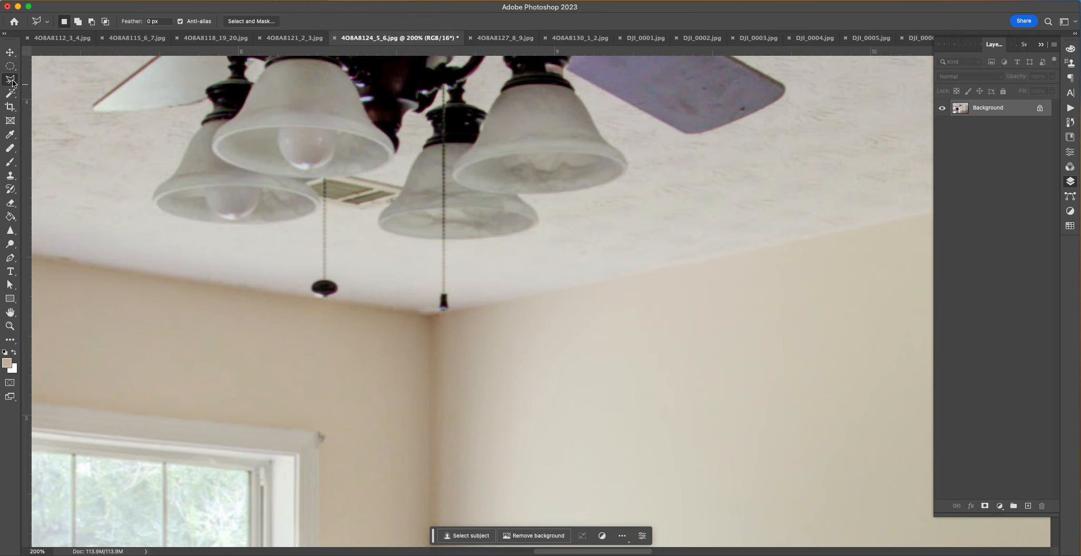
click(431, 316)
drag(799, 234, 541, 370)
drag(817, 313, 237, 436)
mouse_move(780, 311)
mouse_down()
mouse_move(268, 343)
mouse_move(200, 364)
mouse_up()
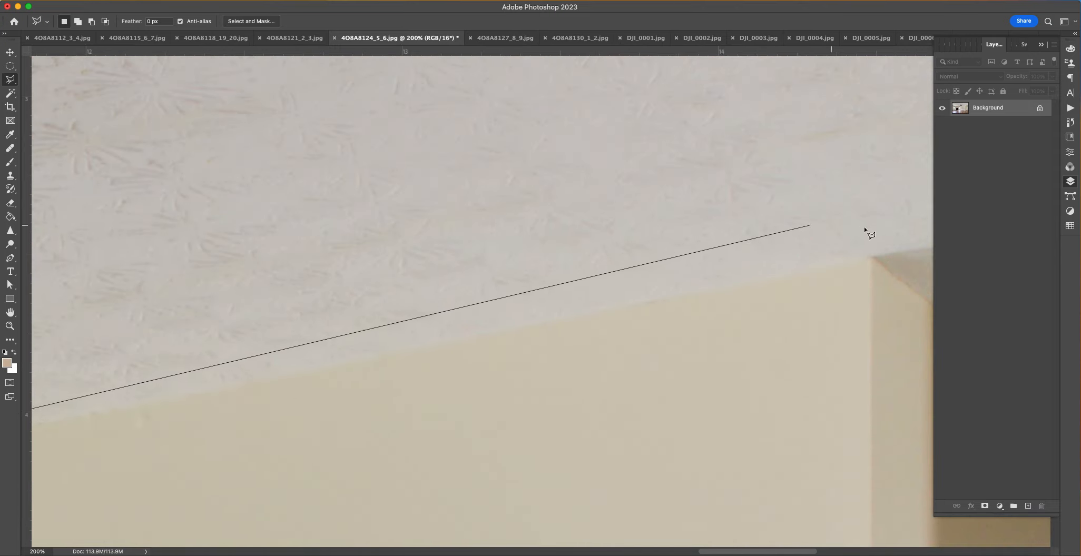
click(871, 256)
Step: Continue the lasso outline around the hallway ceiling and up the edge of the wall beside the hallway
mouse_move(906, 292)
mouse_down()
mouse_move(543, 275)
mouse_move(165, 215)
mouse_up()
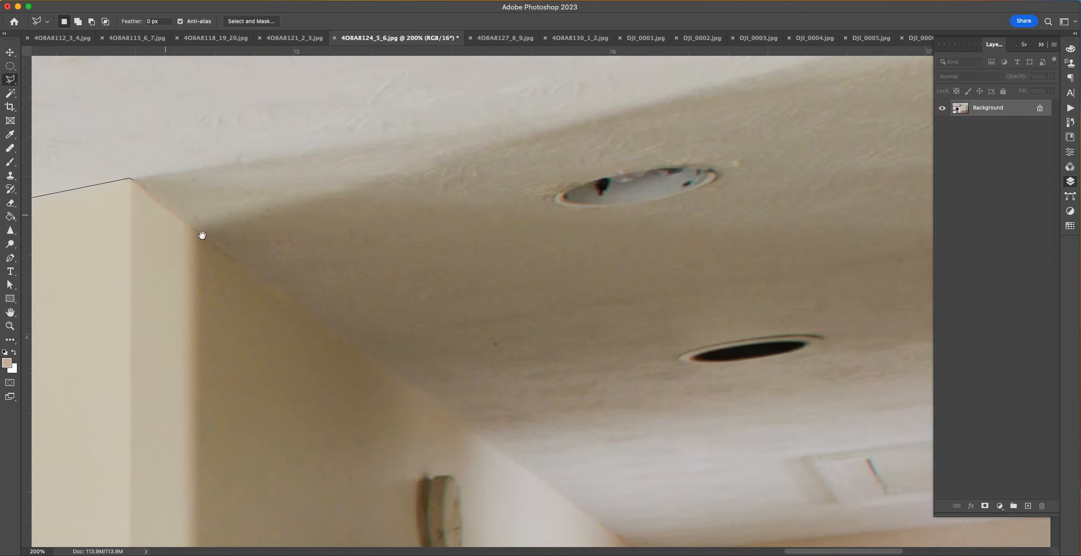
click(390, 370)
drag(492, 413, 463, 332)
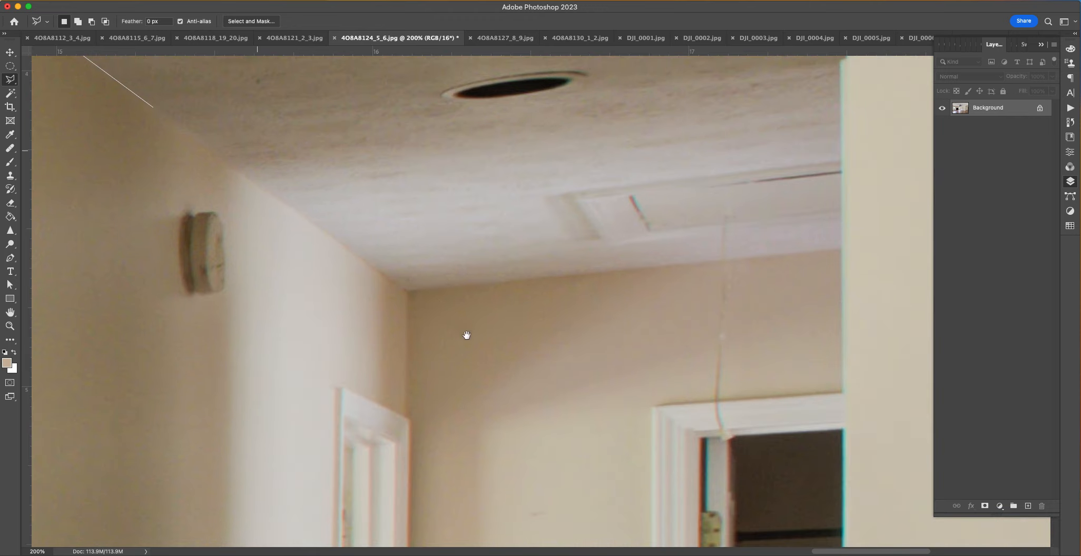
click(408, 291)
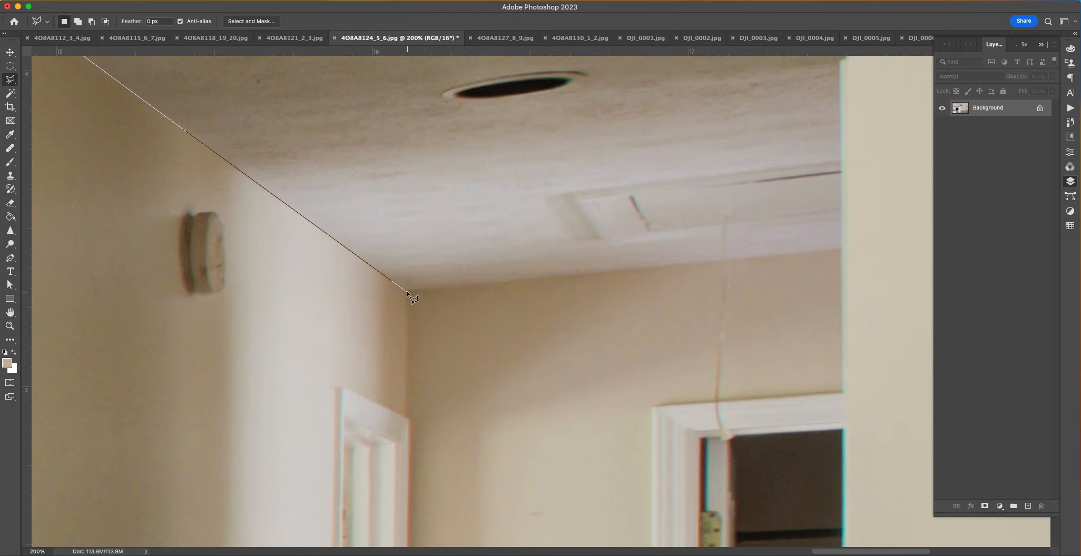
click(835, 245)
scroll(843, 242, up, 7)
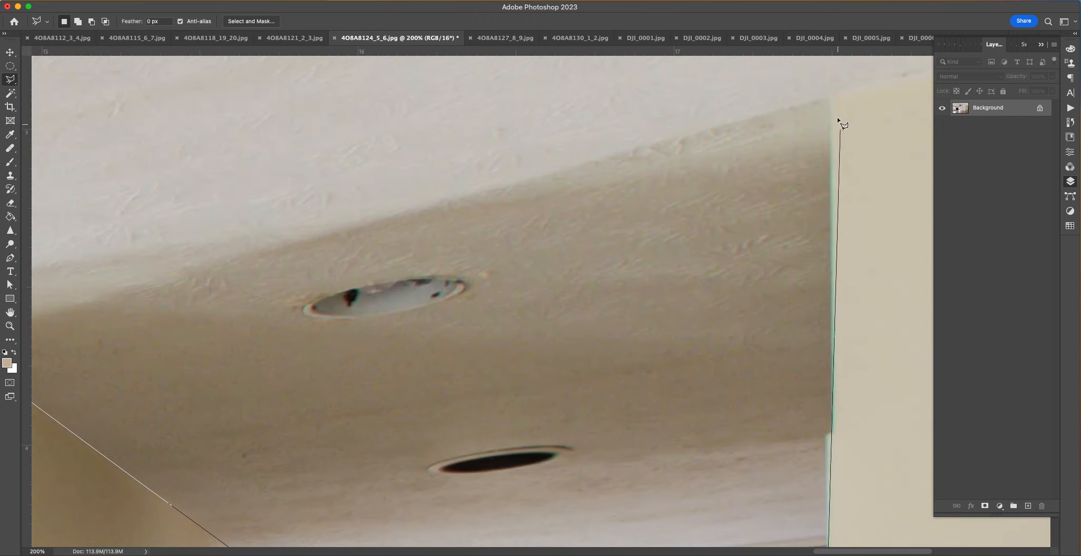
click(833, 93)
Step: Extend the lasso outline past the image's right side and along its upper border to the upper-left corner
drag(874, 89, 536, 395)
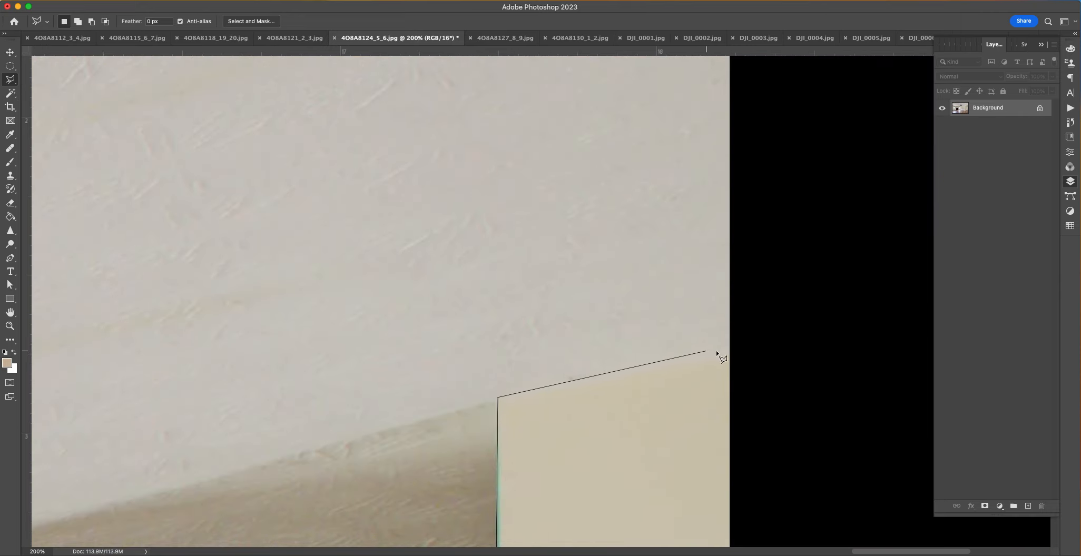
click(749, 356)
scroll(746, 292, up, 6)
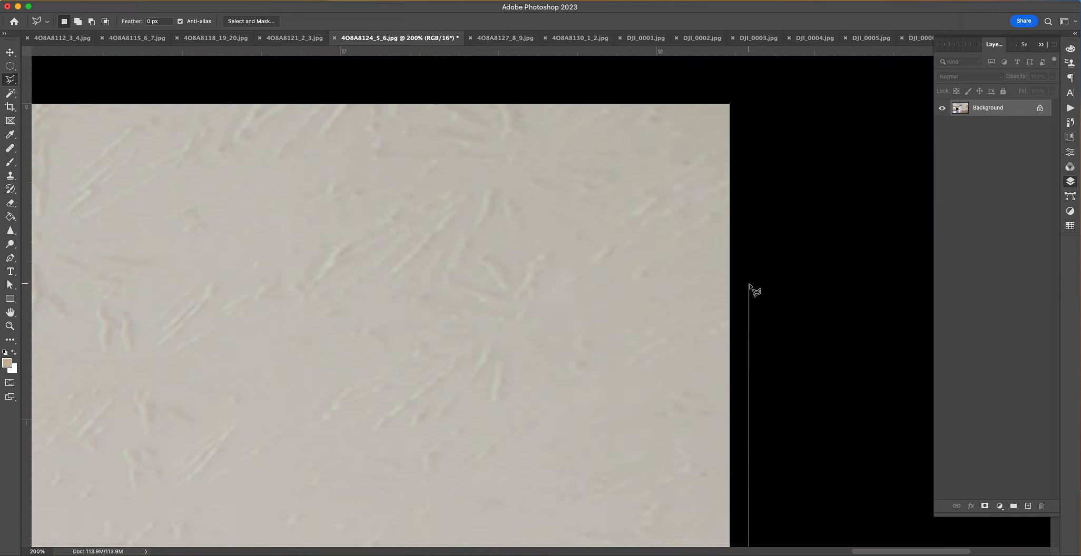
scroll(749, 287, up, 4)
click(762, 266)
scroll(762, 267, down, 2)
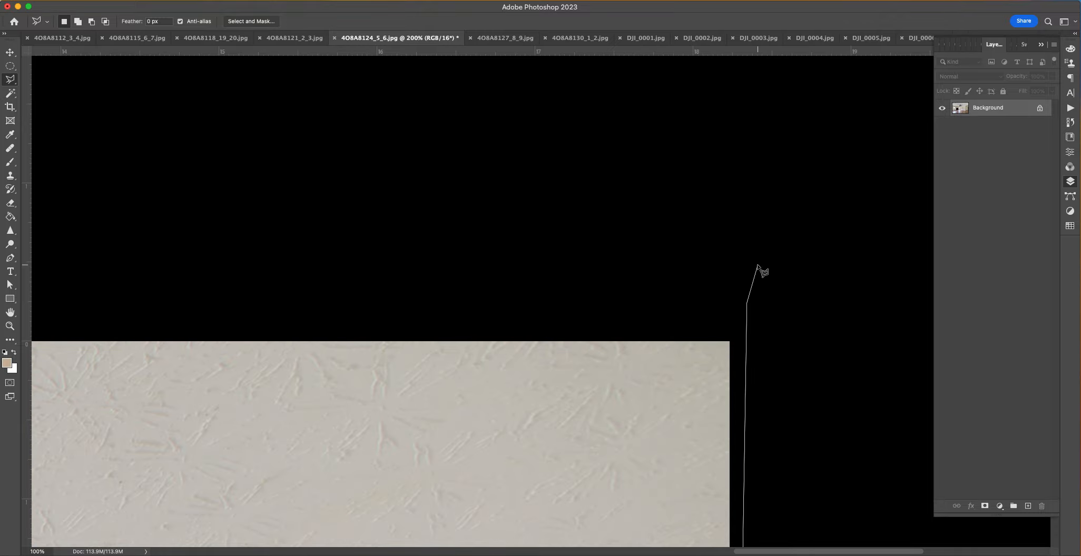
drag(190, 202, 1057, 167)
scroll(338, 244, left, 15)
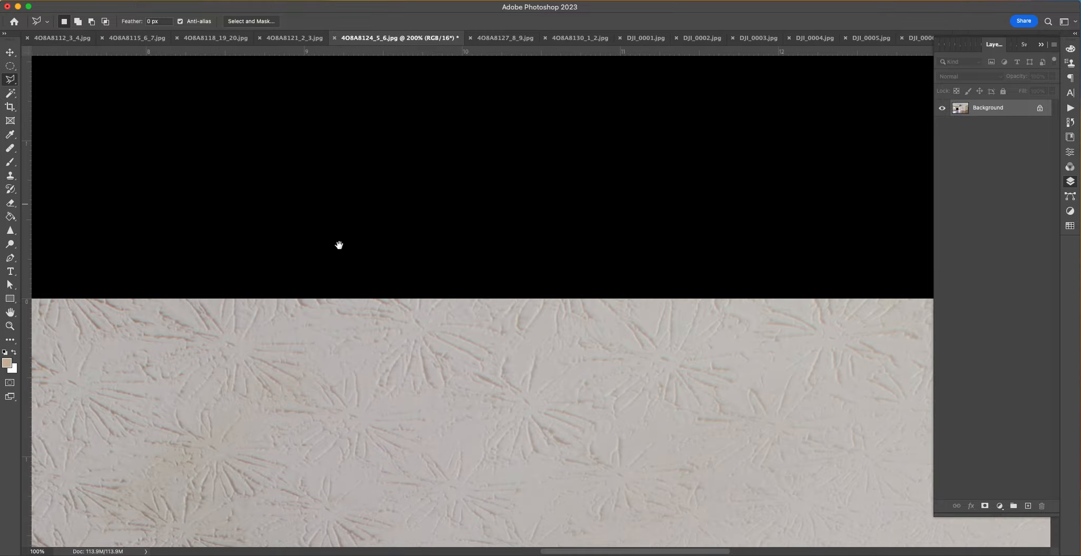
click(708, 284)
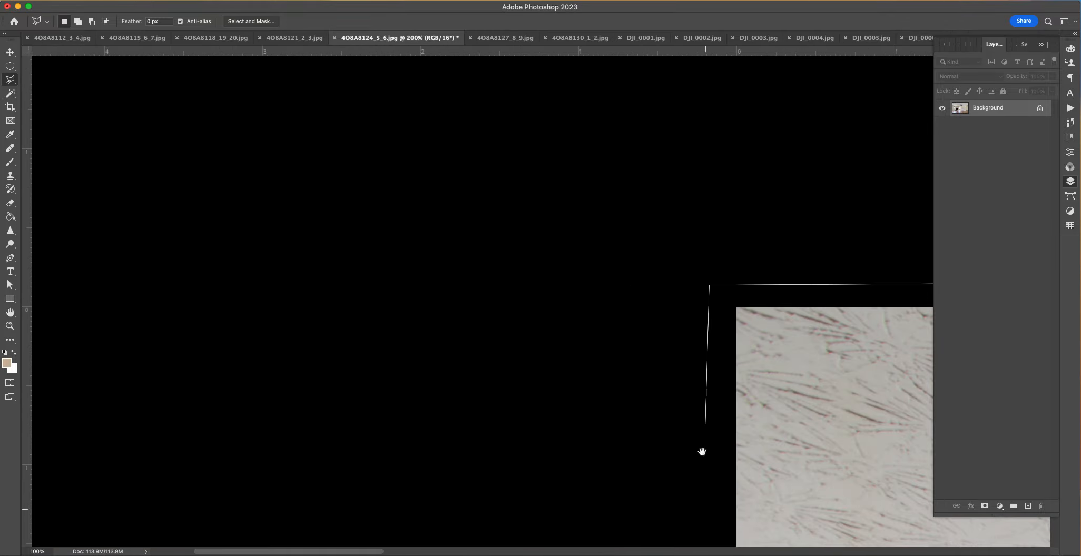
Step: Close the outline at the ceiling line above the white door and copy the selected ceiling to a new layer
scroll(703, 449, down, 10)
scroll(703, 449, right, 2)
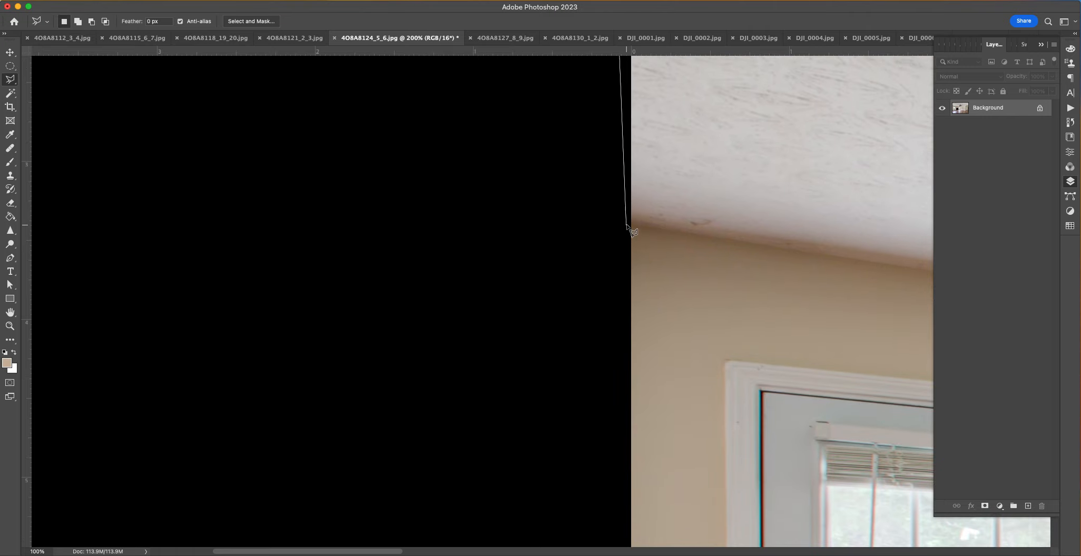
double_click(626, 227)
key(super+0)
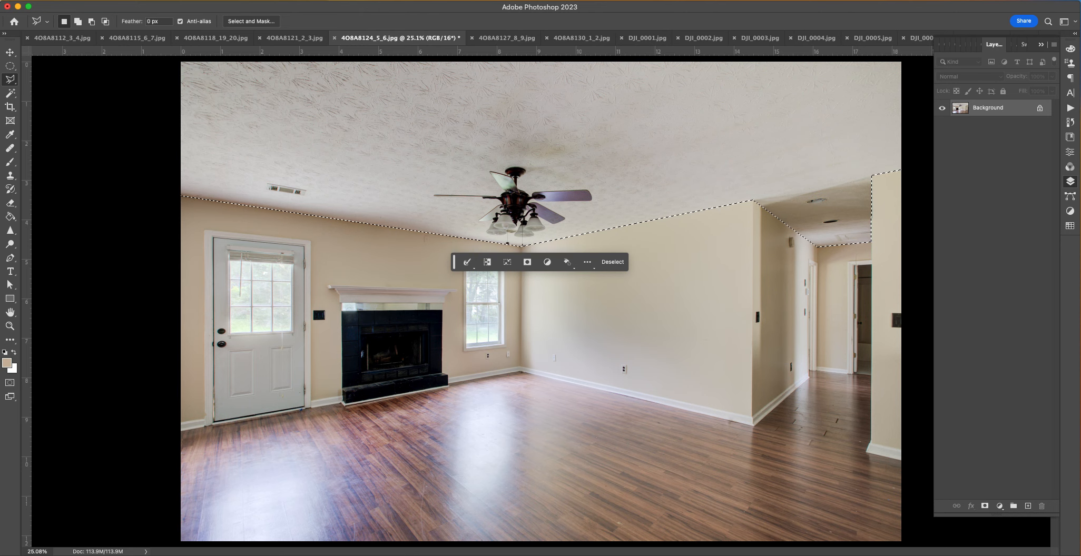
key(super+j)
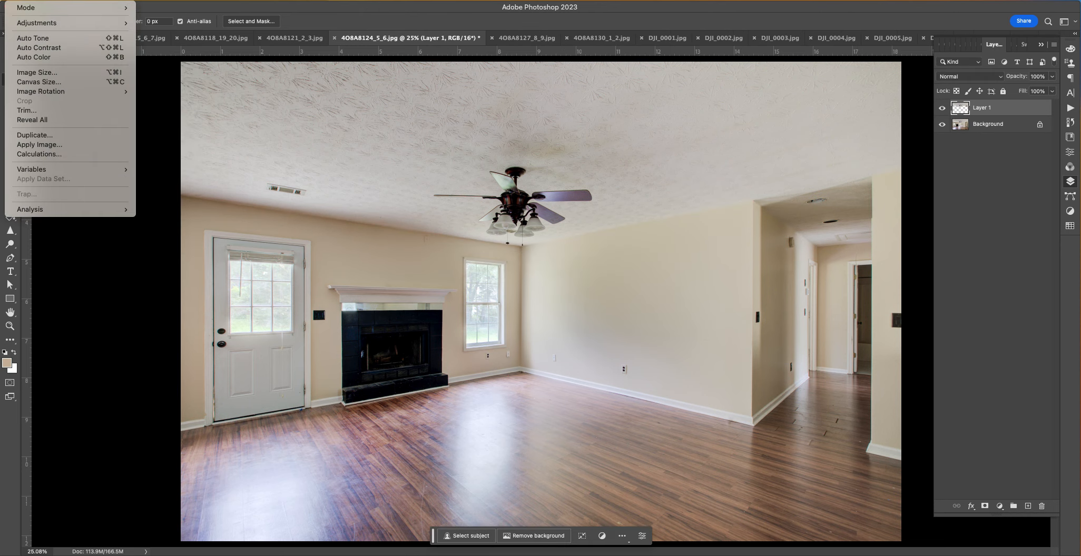
Step: Reduce the ceiling layer's saturation to -39 with Hue/Saturation
mouse_move(21, 2)
mouse_move(31, 25)
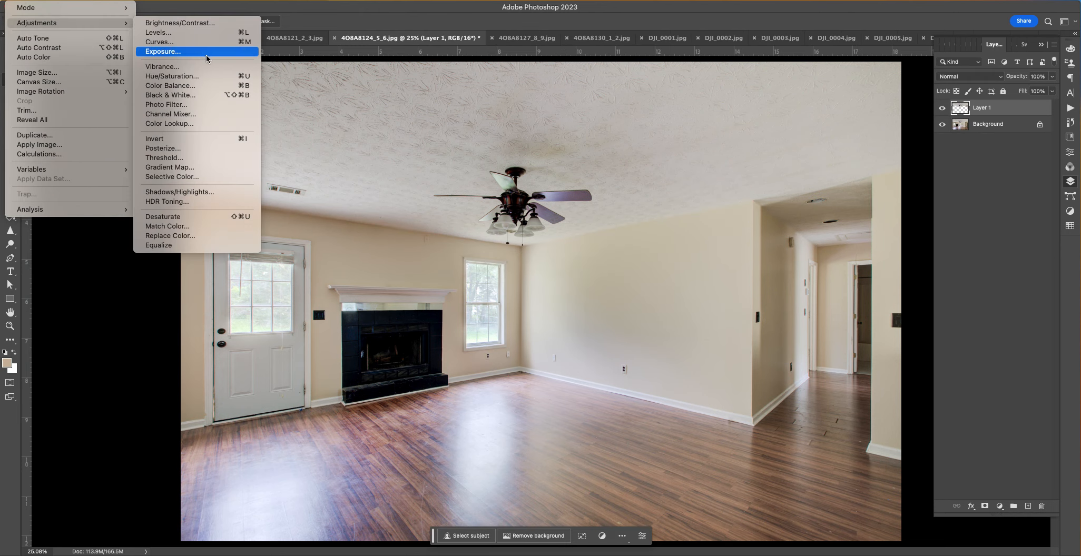
click(207, 76)
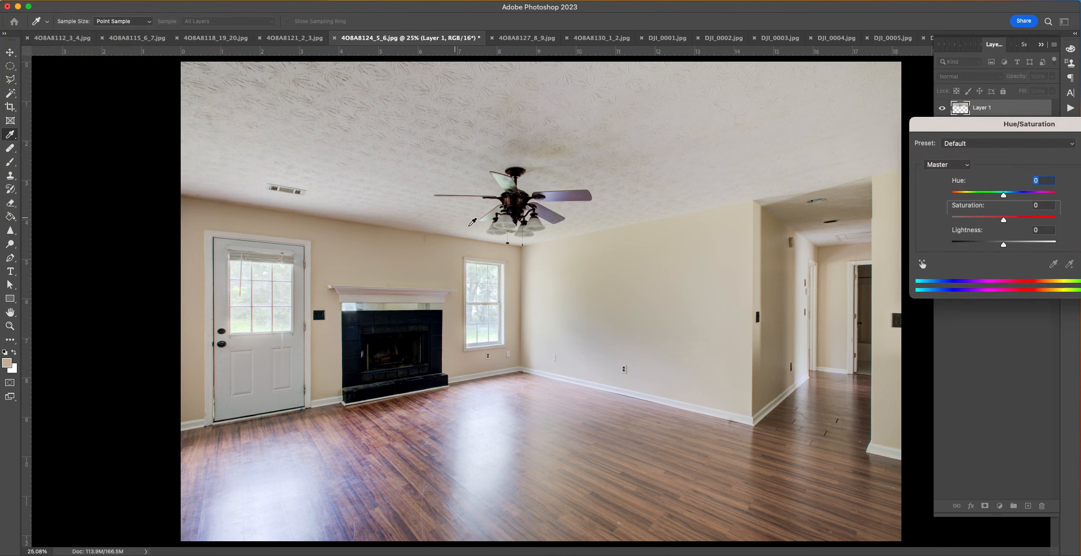
click(984, 218)
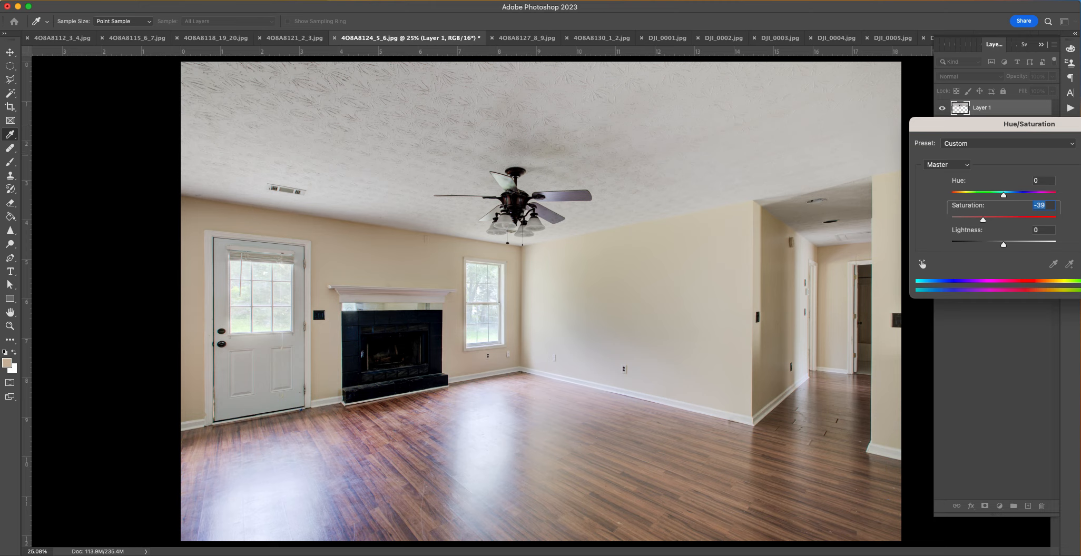
key(Return)
Step: Brighten the ceiling layer slightly with a Curves adjustment
key(l)
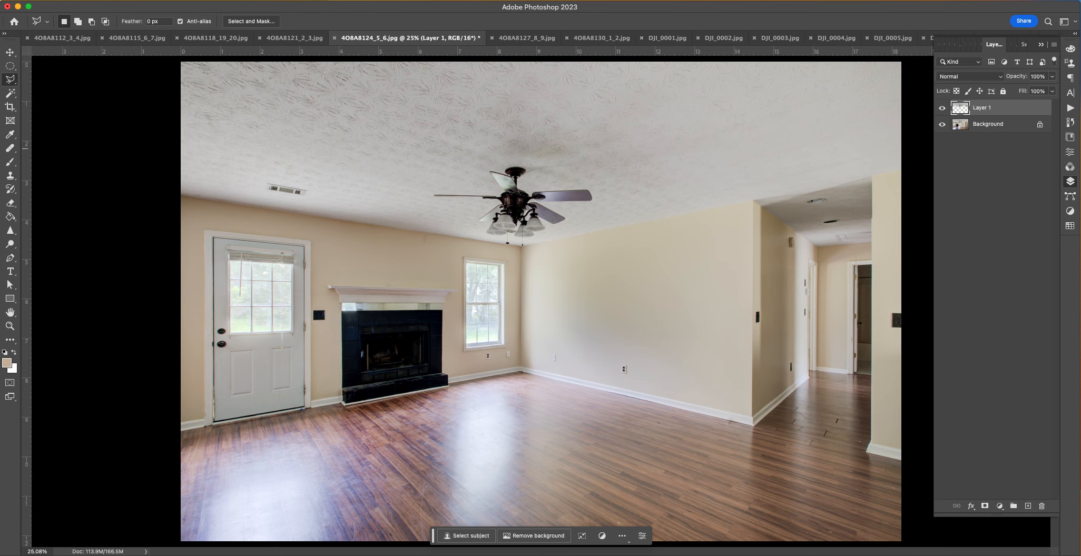
key(super+m)
drag(91, 242, 94, 229)
key(Return)
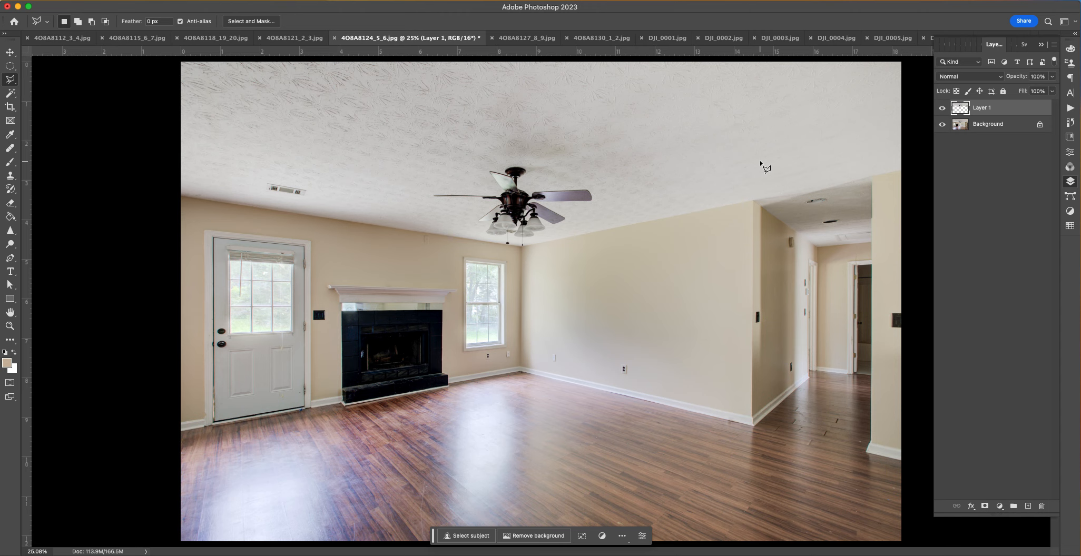
Step: Flatten the adjusted ceiling layer into the background
click(131, 0)
mouse_move(50, 0)
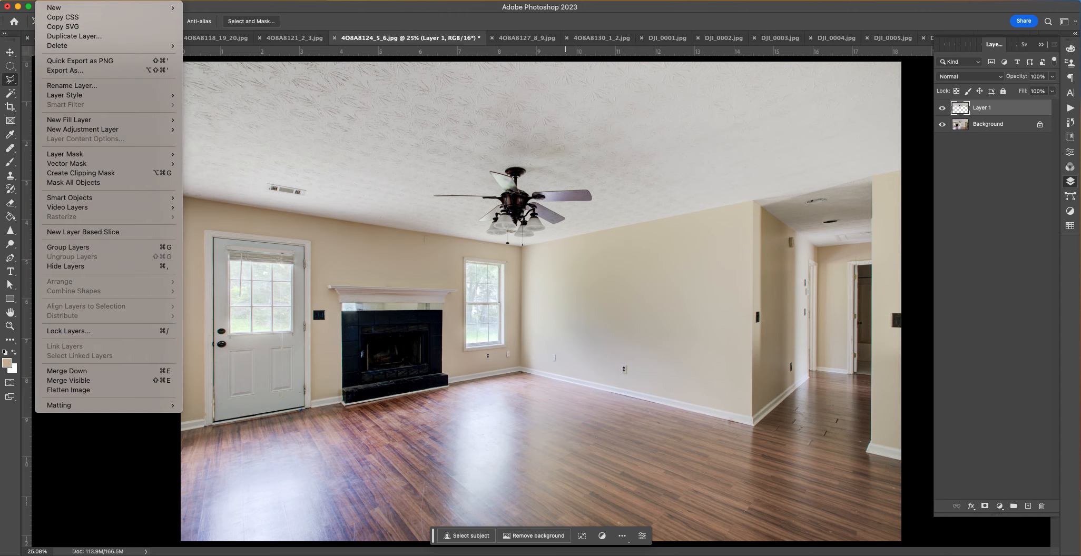
click(120, 390)
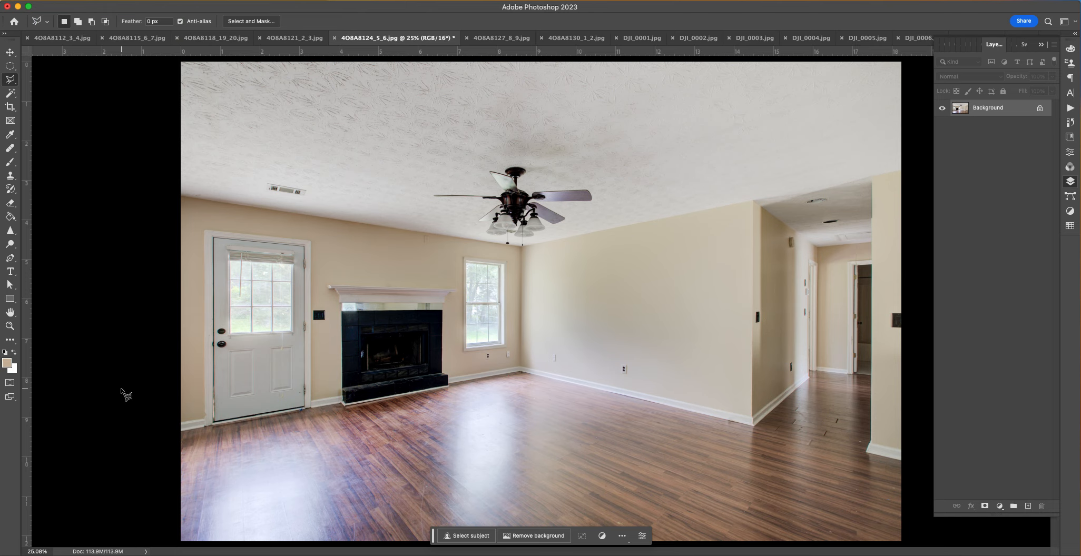
key(super+shift+s)
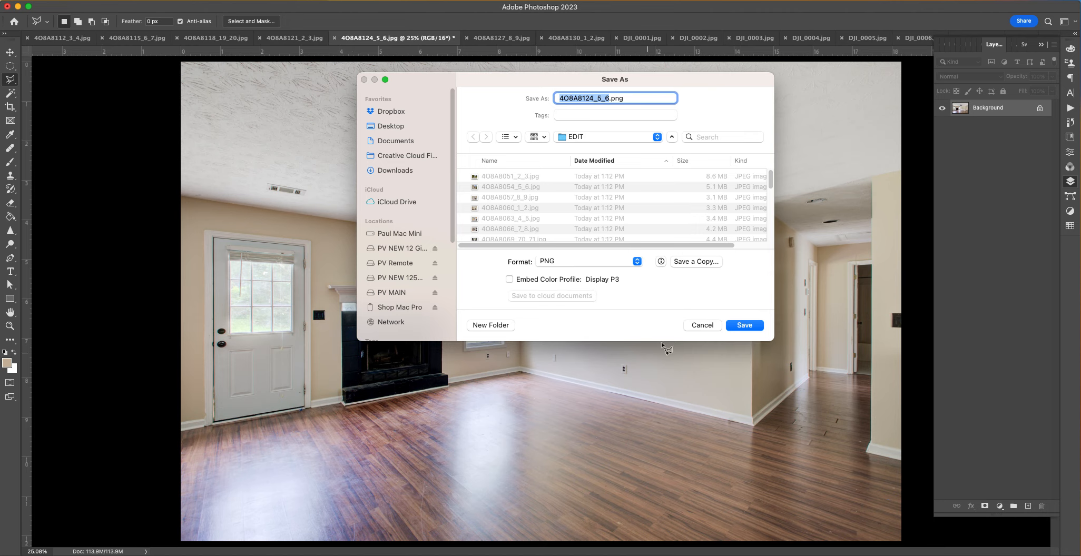
click(702, 325)
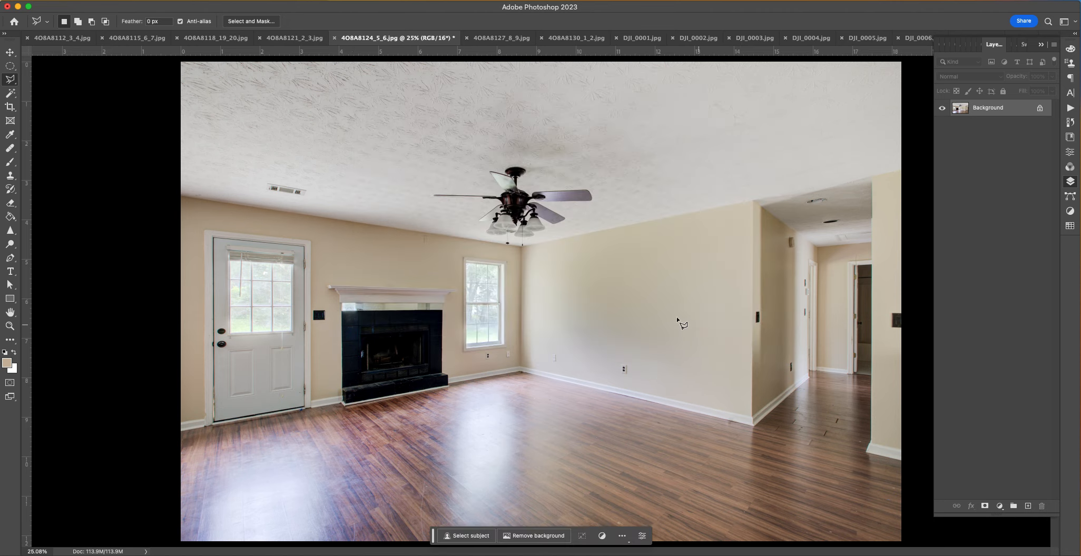
Step: Select the lower sash's glass in the window beside the fireplace with a polygonal lasso outline
key(super+plus)
key(super+plus)
key(super+plus)
key(super+plus)
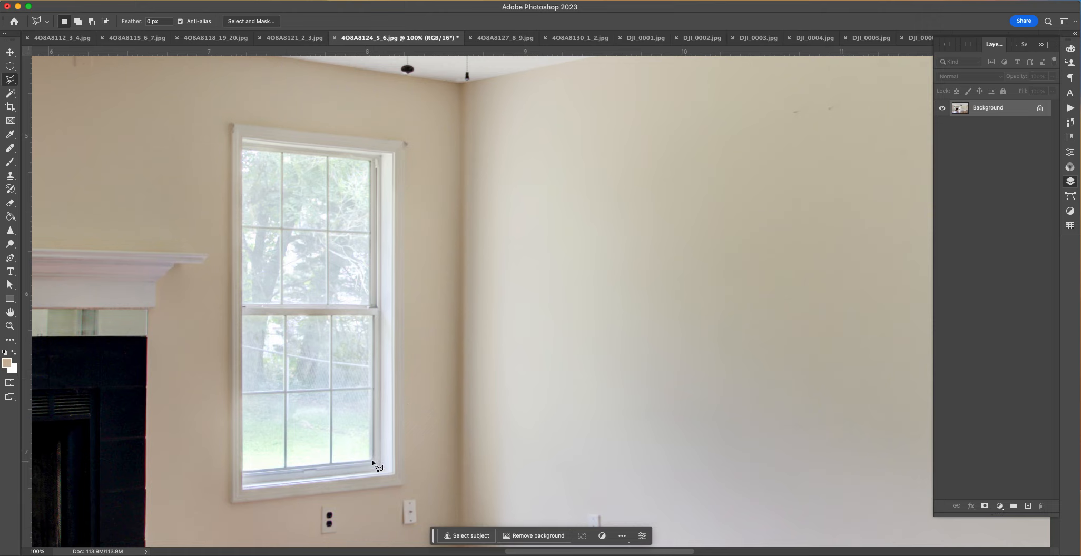
click(375, 459)
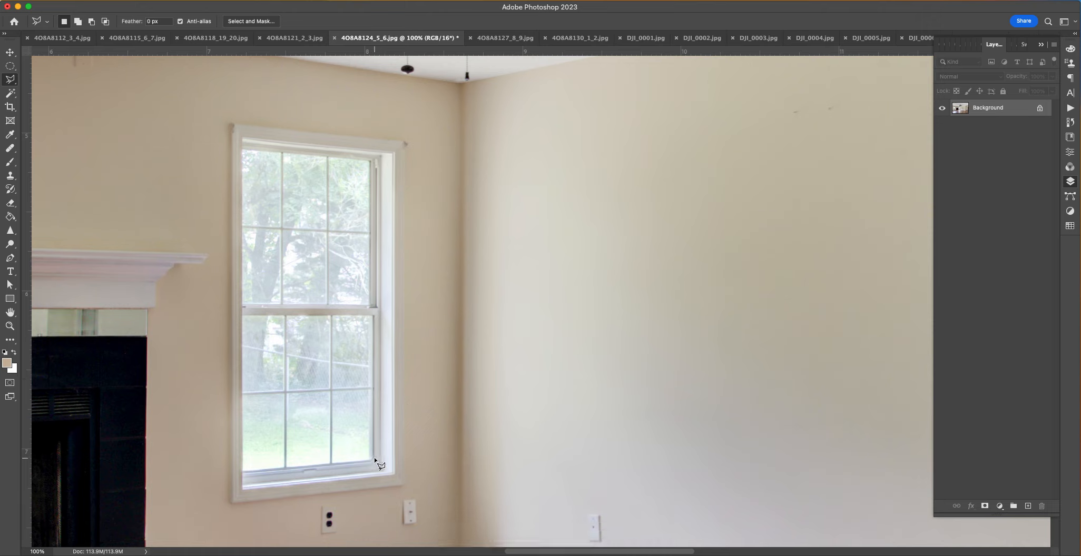
click(374, 316)
click(242, 316)
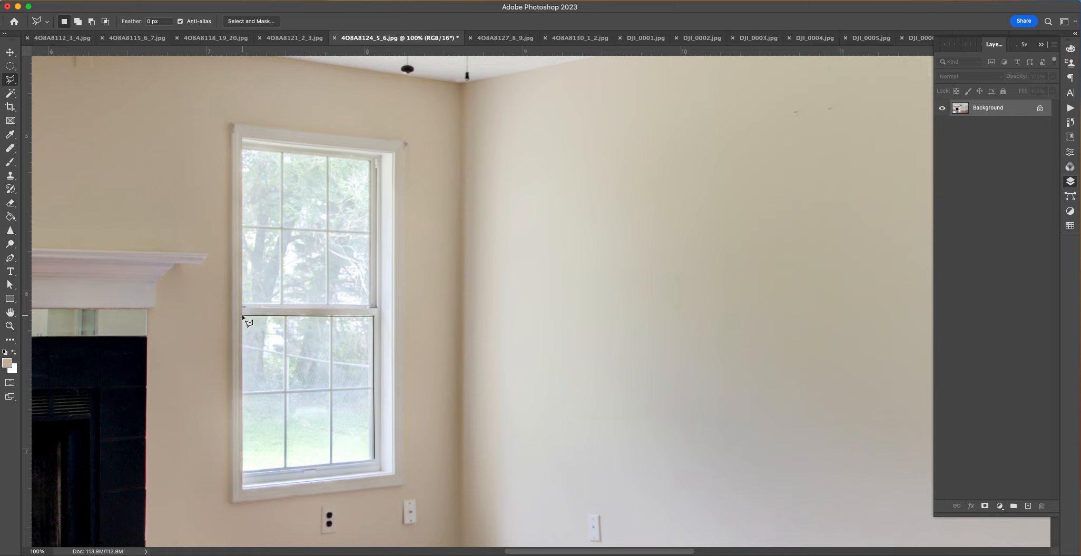
double_click(243, 472)
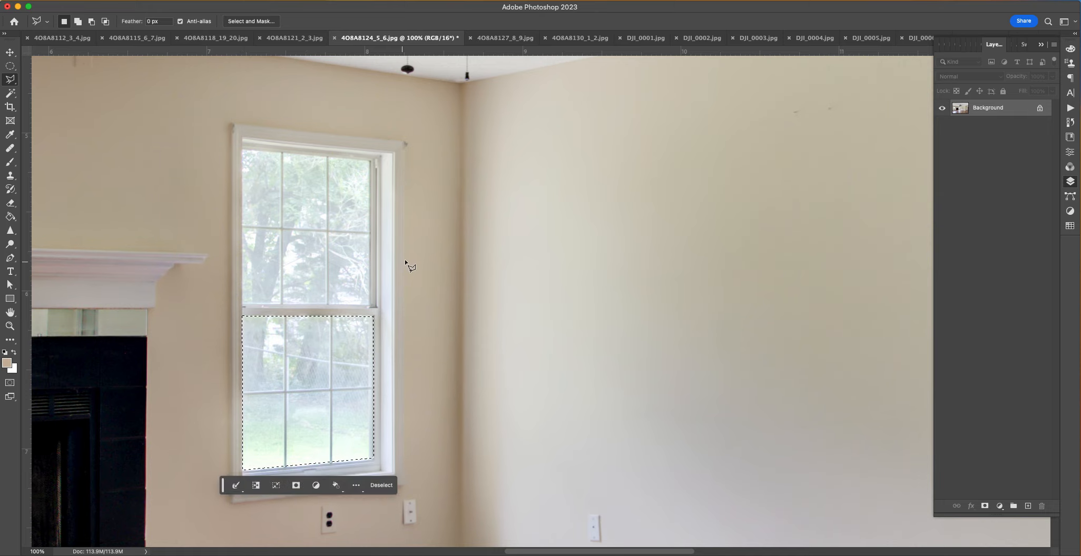
Step: Extend the glass selection down to the true bottom edge of the window's lower sash
key(super+equal)
key(super+equal)
drag(441, 289, 622, 171)
drag(364, 439, 417, 378)
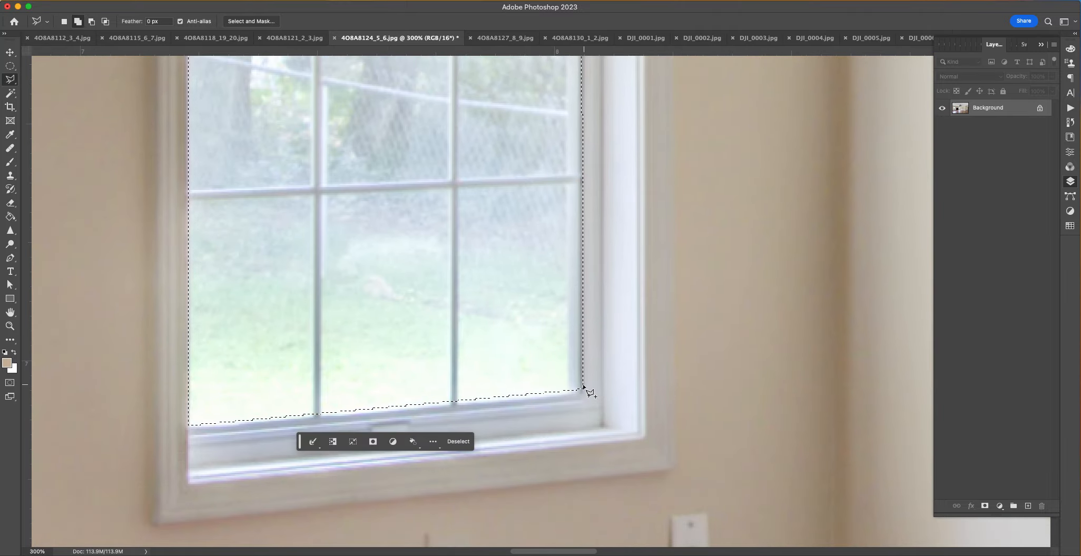
click(582, 390)
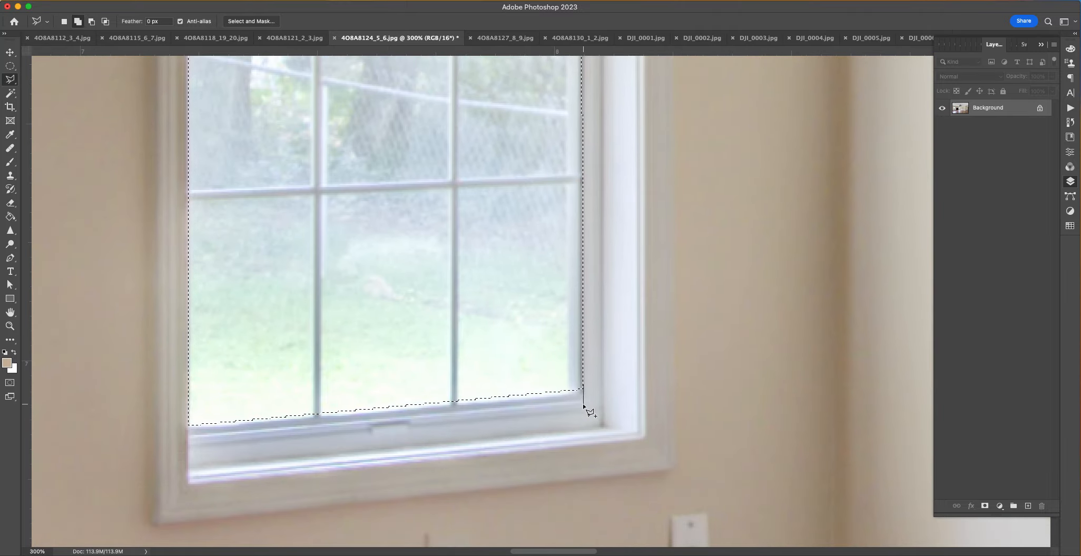
click(189, 427)
double_click(189, 397)
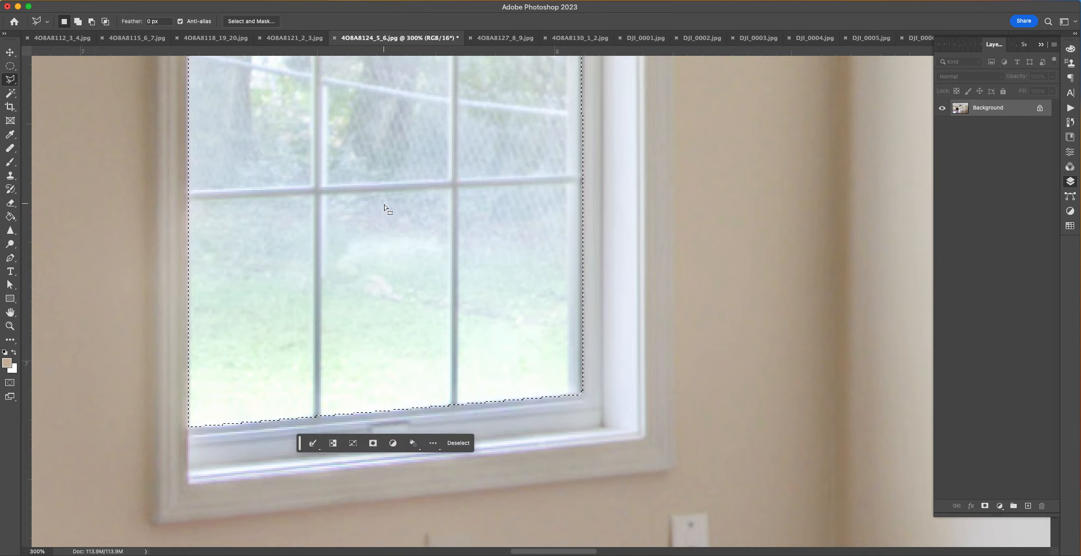
Step: Add the glass of the same window's upper sash to the selection
scroll(316, 232, up, 10)
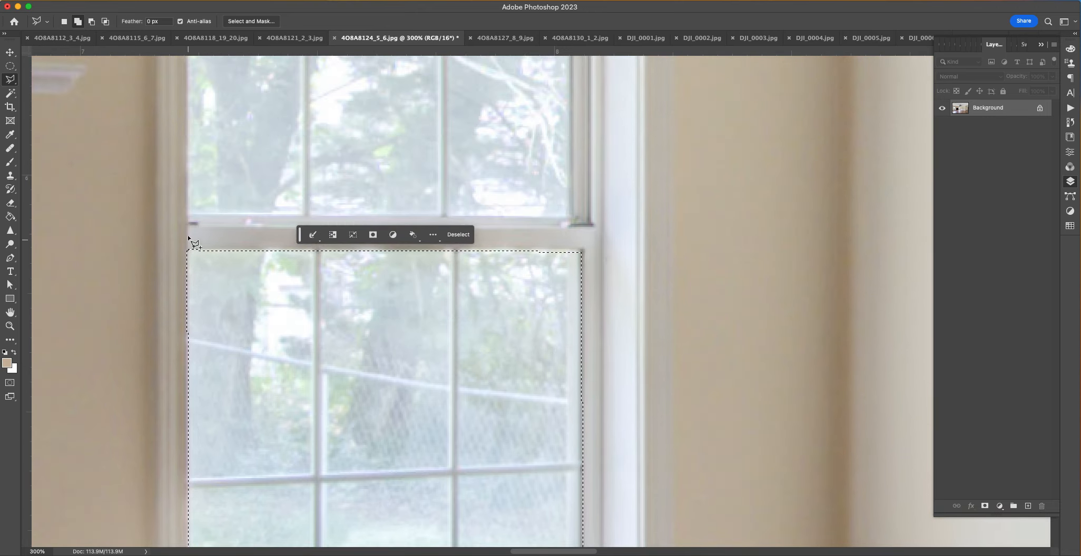
shift+click(188, 214)
drag(433, 201, 174, 290)
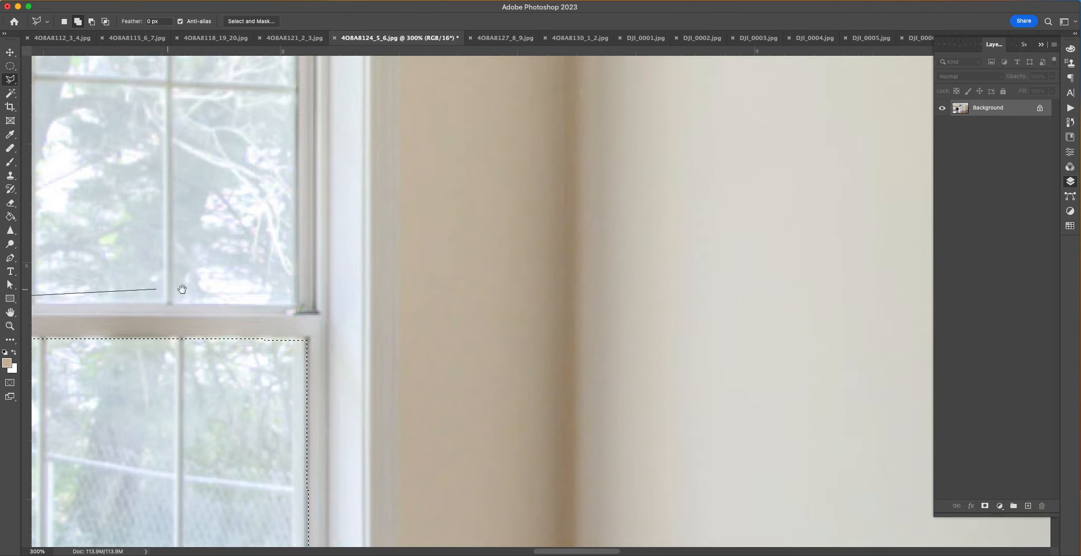
click(296, 308)
scroll(343, 316, up, 10)
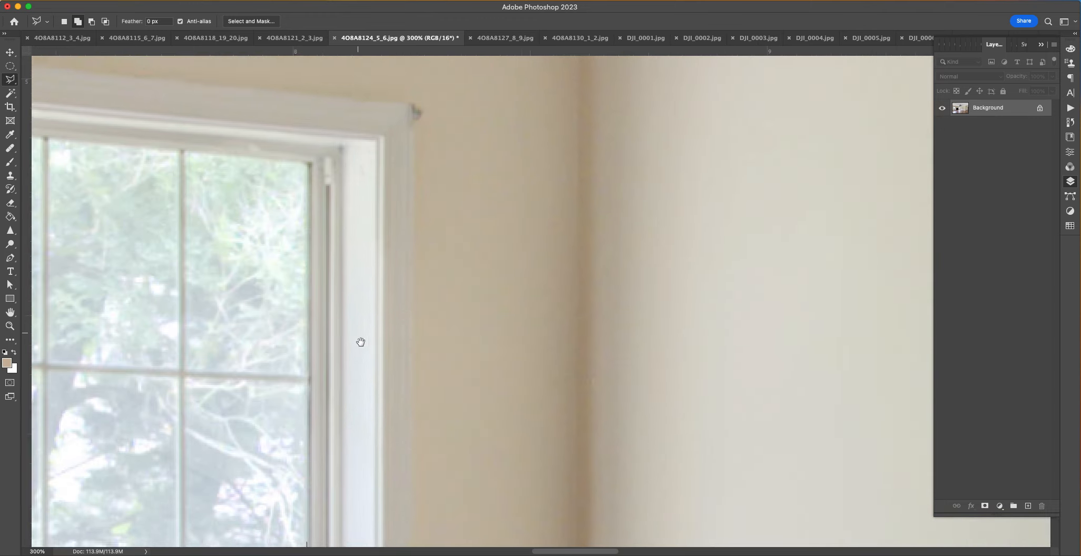
click(328, 259)
drag(254, 261, 888, 329)
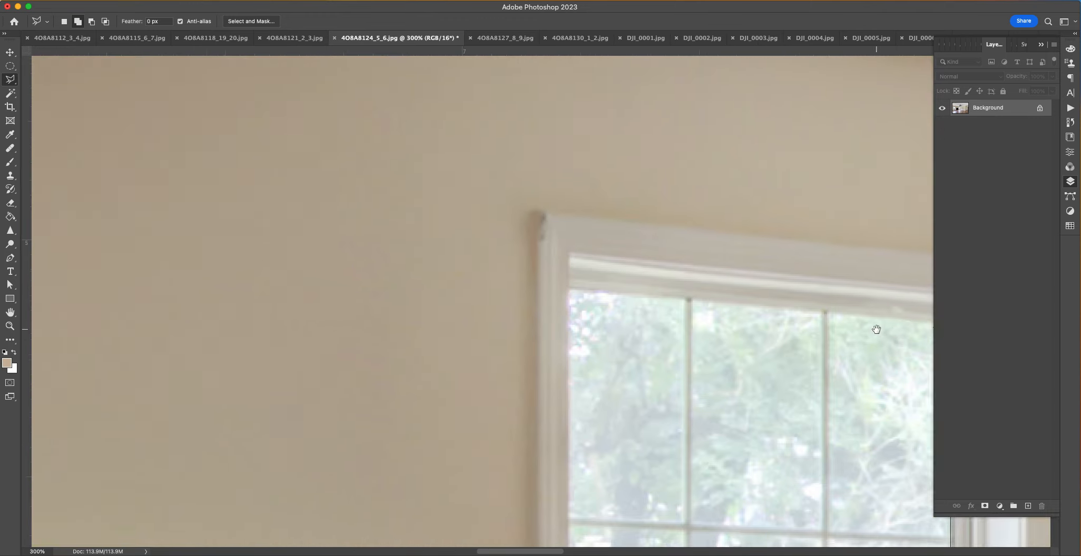
double_click(579, 293)
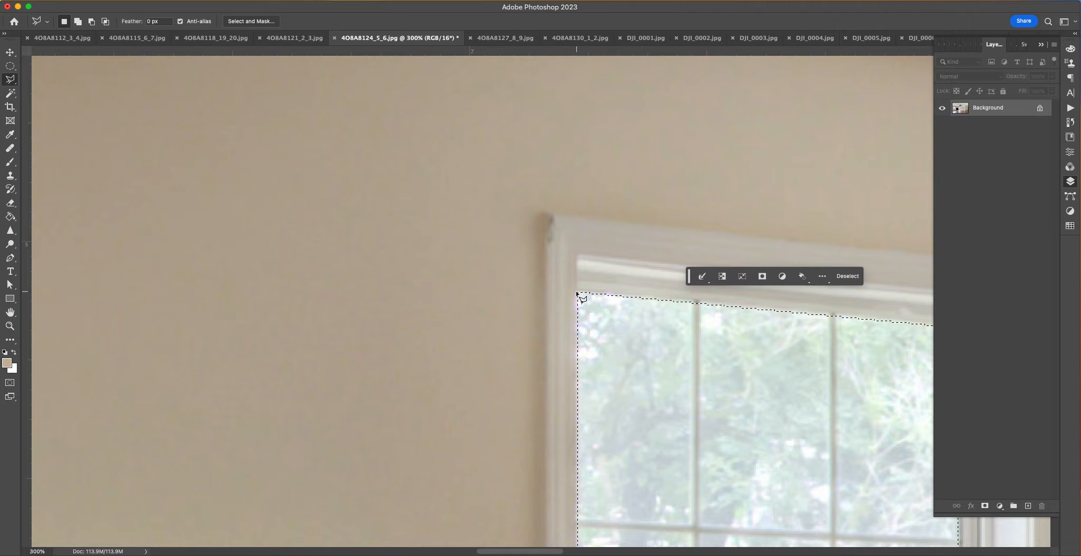
key(super+0)
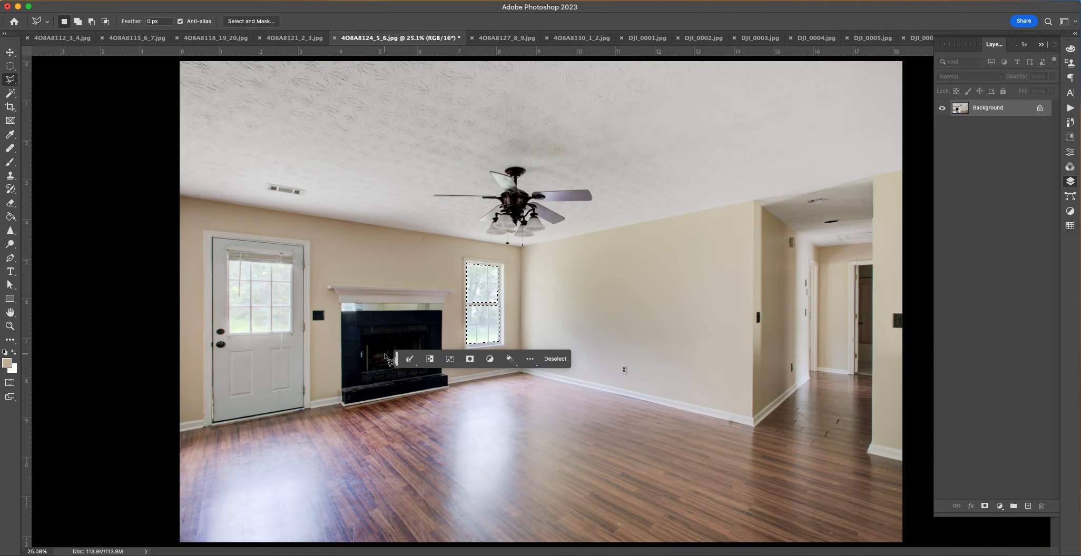
Step: Add the white door's glass below the raised blind to the window selection
key(super+plus)
key(super+plus)
scroll(657, 351, left, 10)
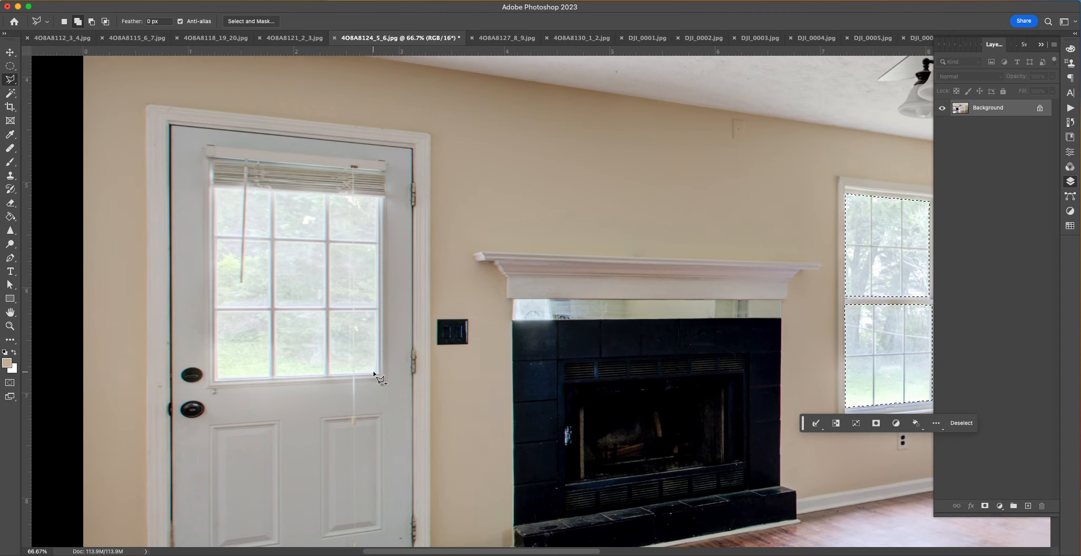
shift+click(378, 371)
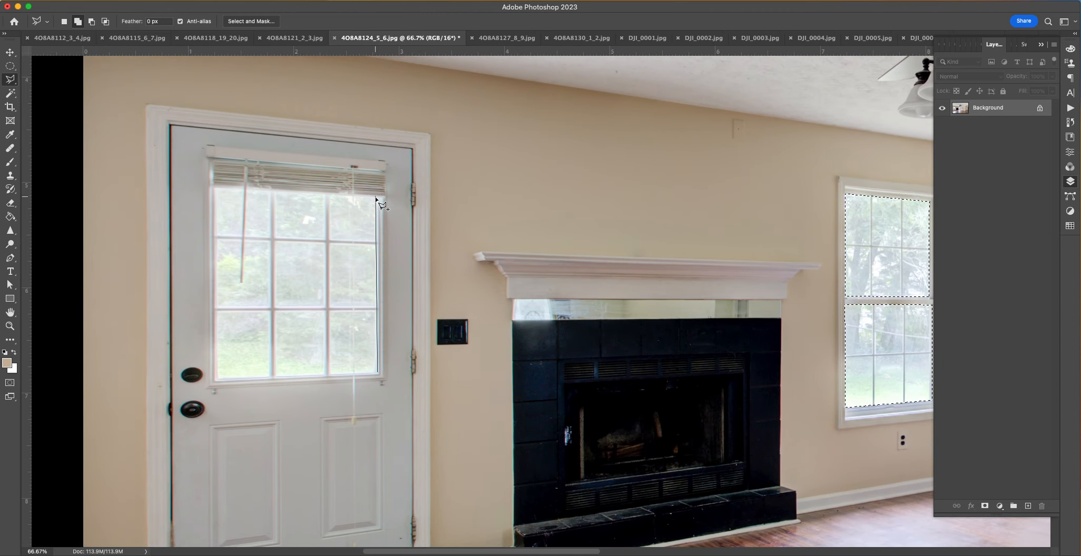
click(378, 199)
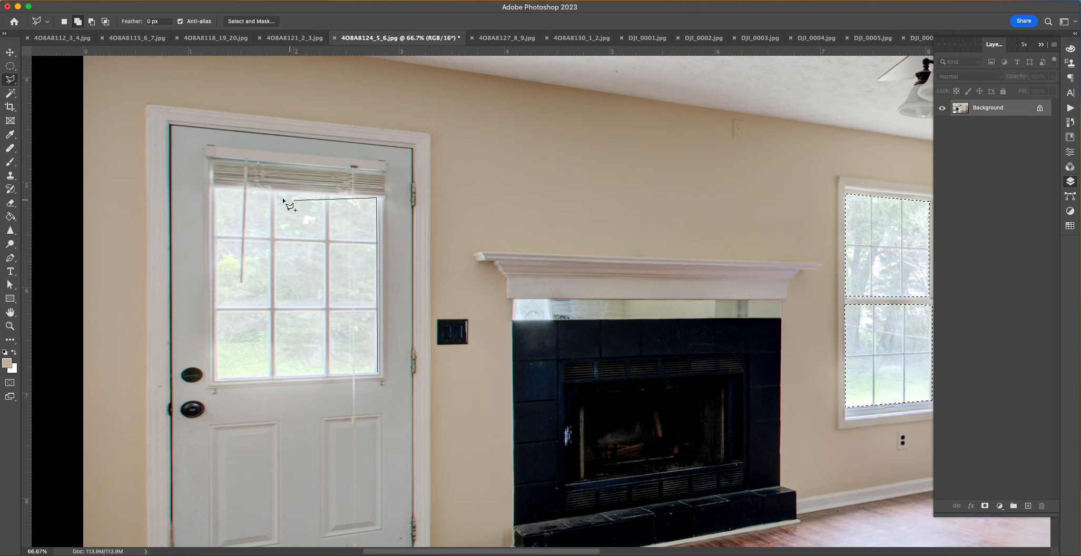
click(216, 188)
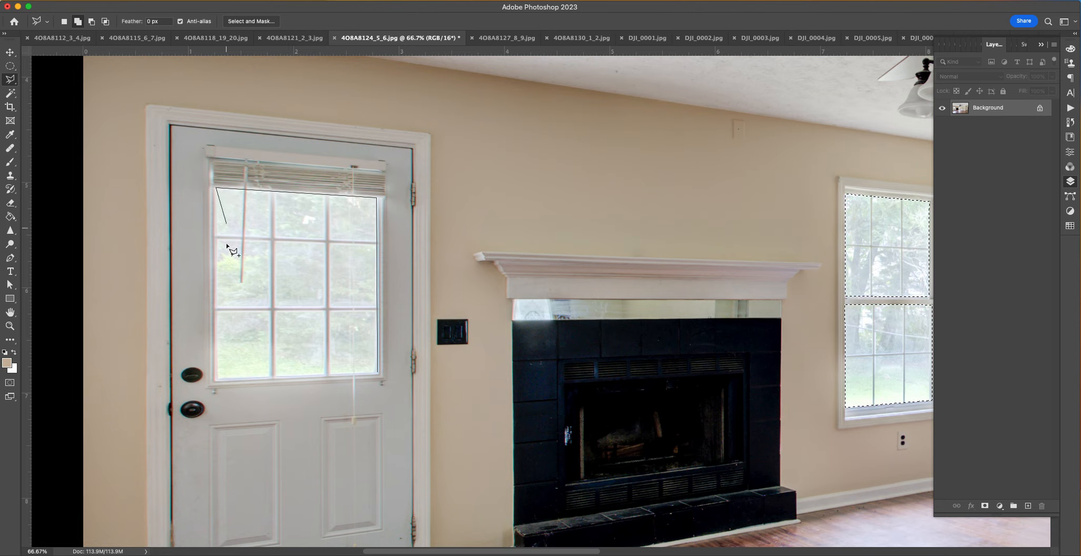
double_click(217, 379)
key(super+0)
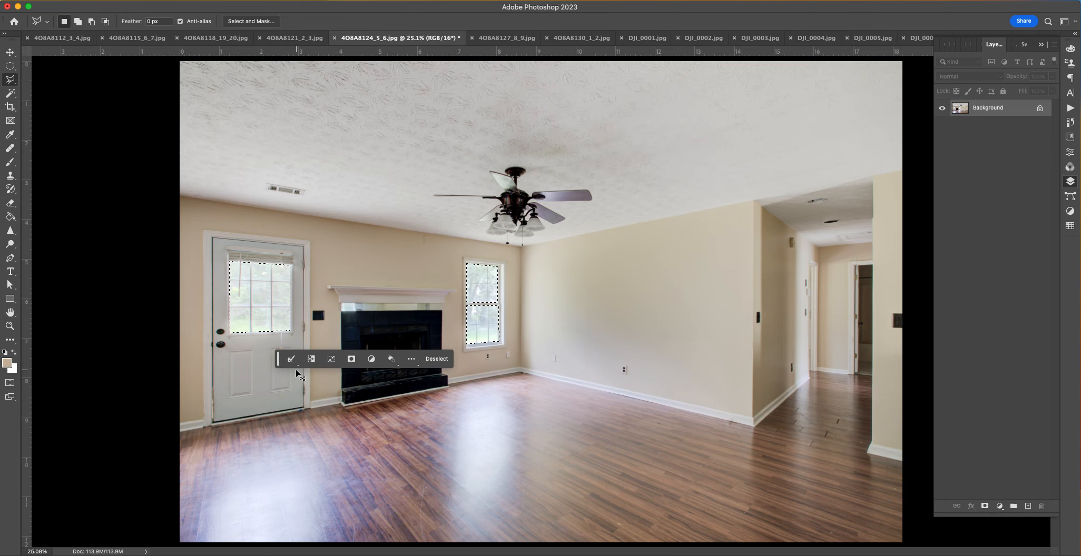
Step: Copy the selected glass to a new layer in Multiply blend mode and duplicate that layer
key(super+j)
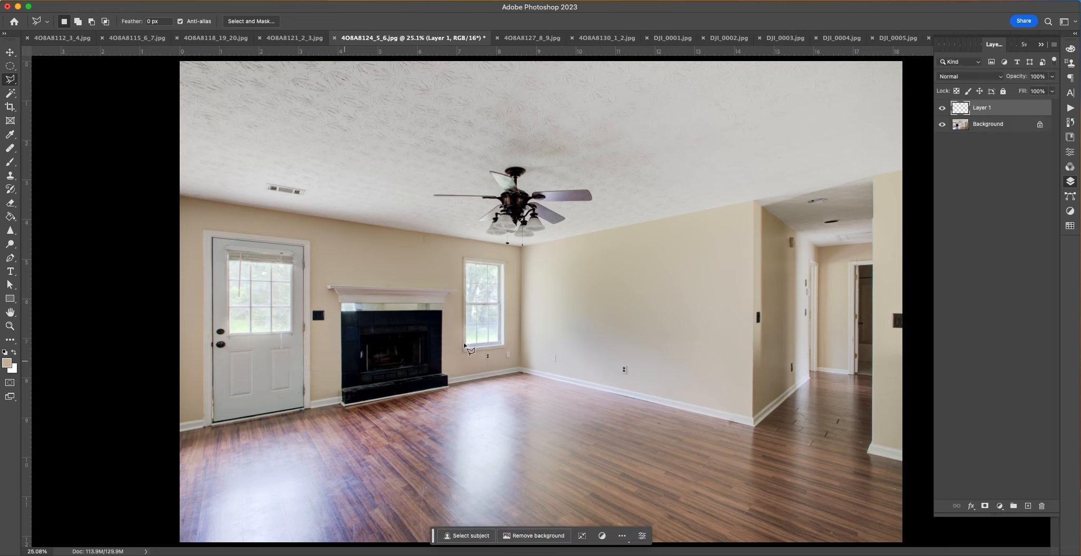
click(994, 76)
click(989, 117)
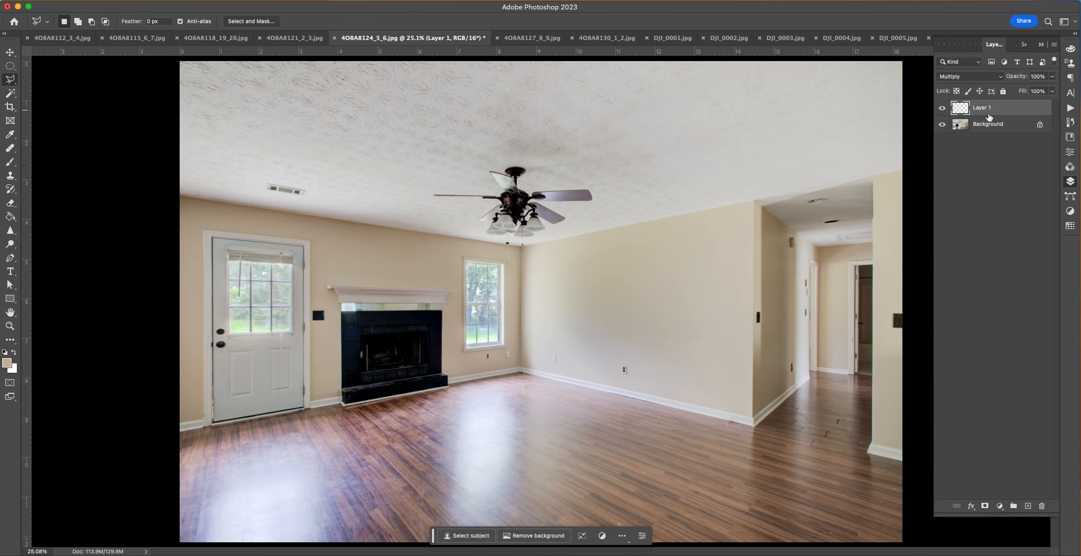
drag(979, 108, 1029, 506)
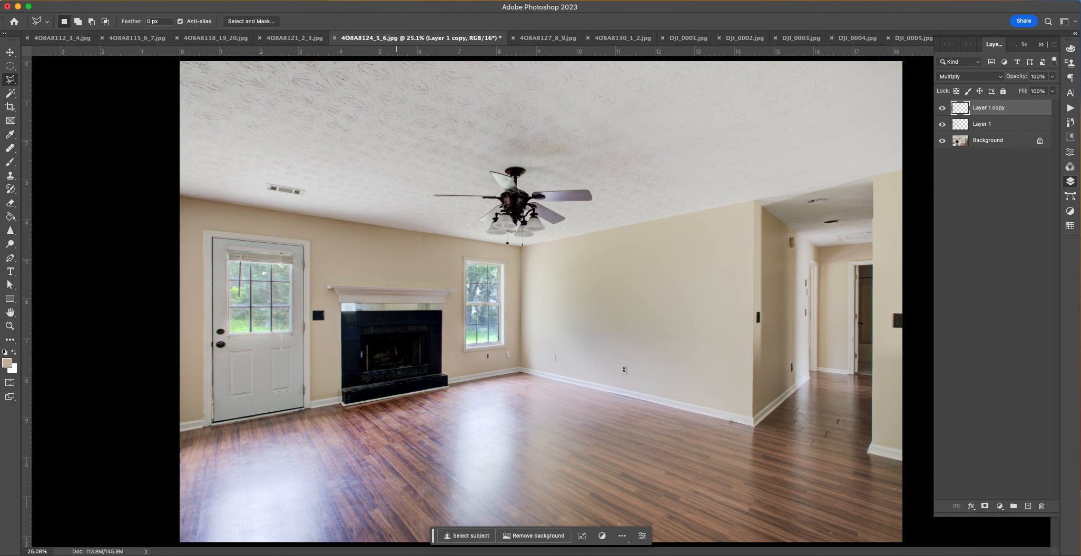
Step: Flatten the image and save a copy as a JPEG in the EDIT folder at Maximum quality 12
click(47, 0)
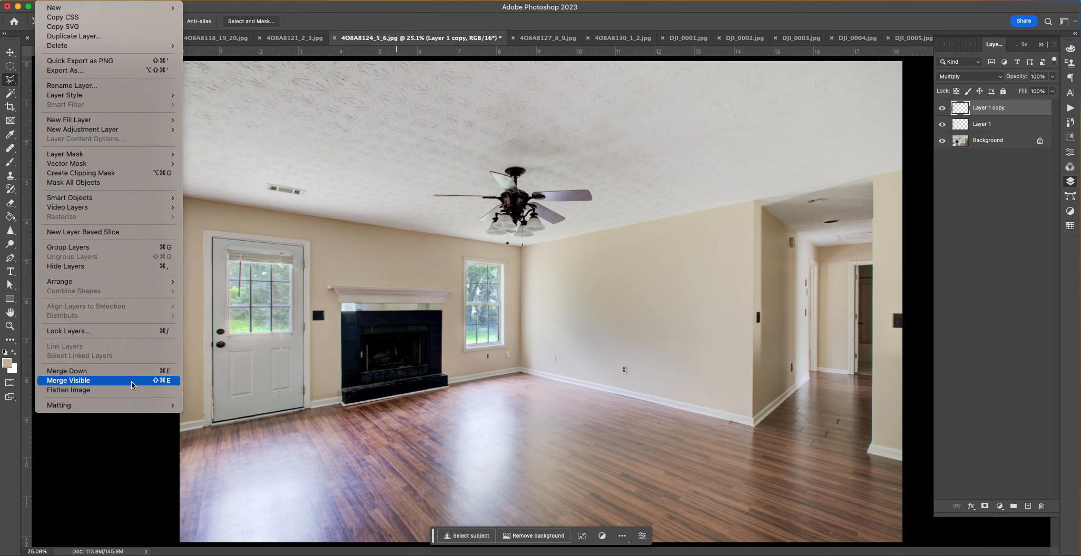
click(136, 391)
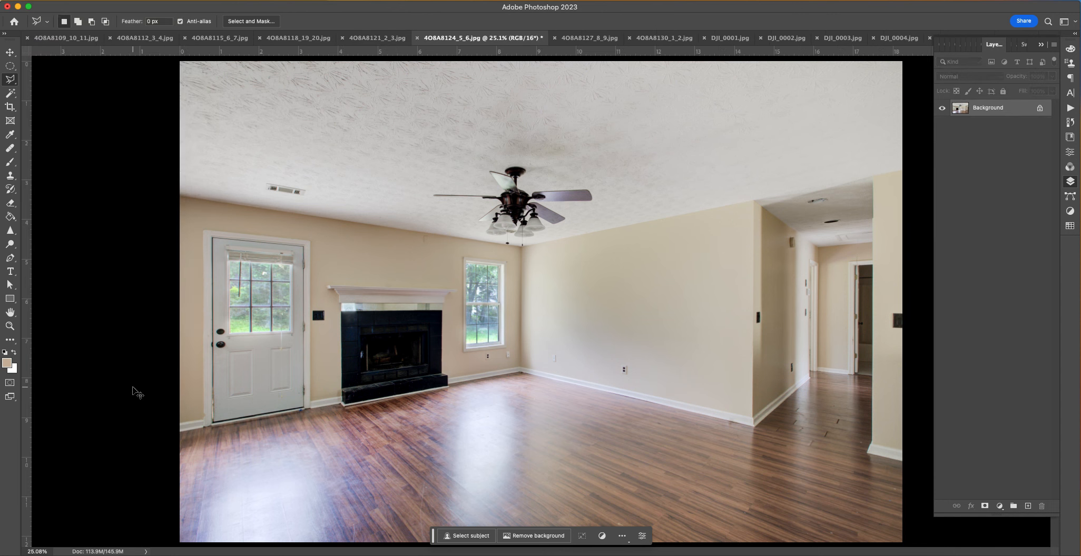
key(super+shift+s)
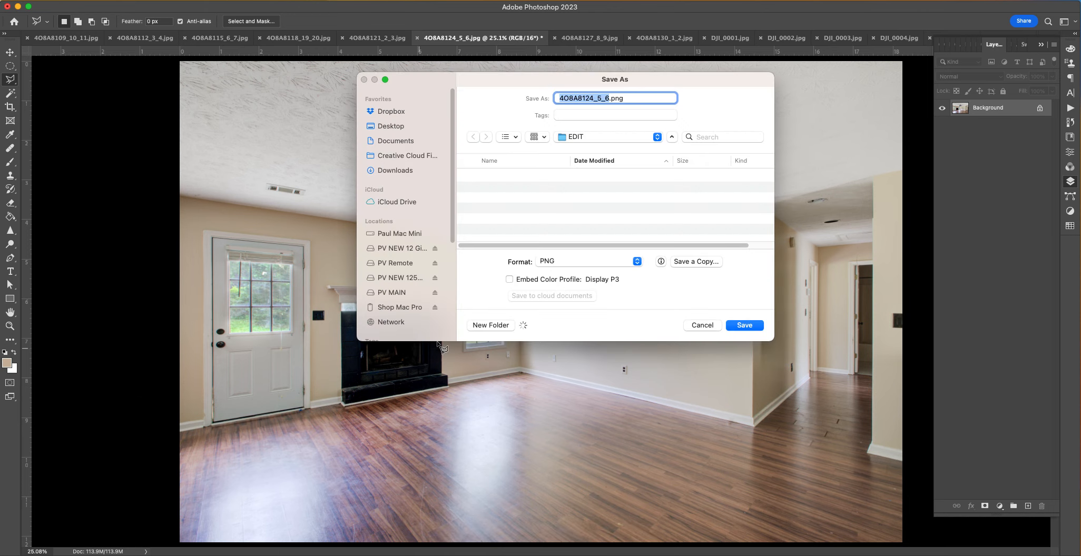
click(707, 263)
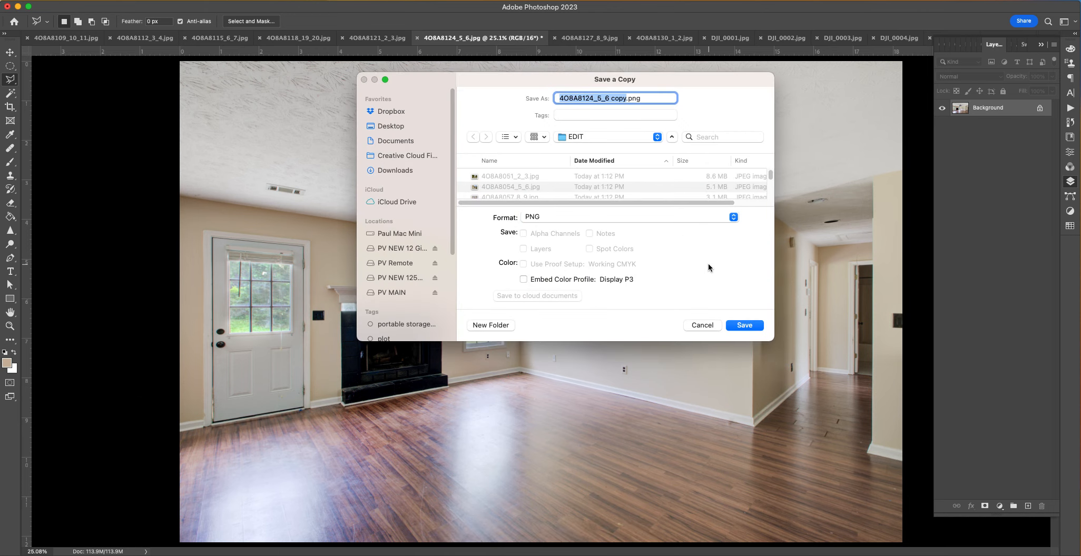
click(533, 218)
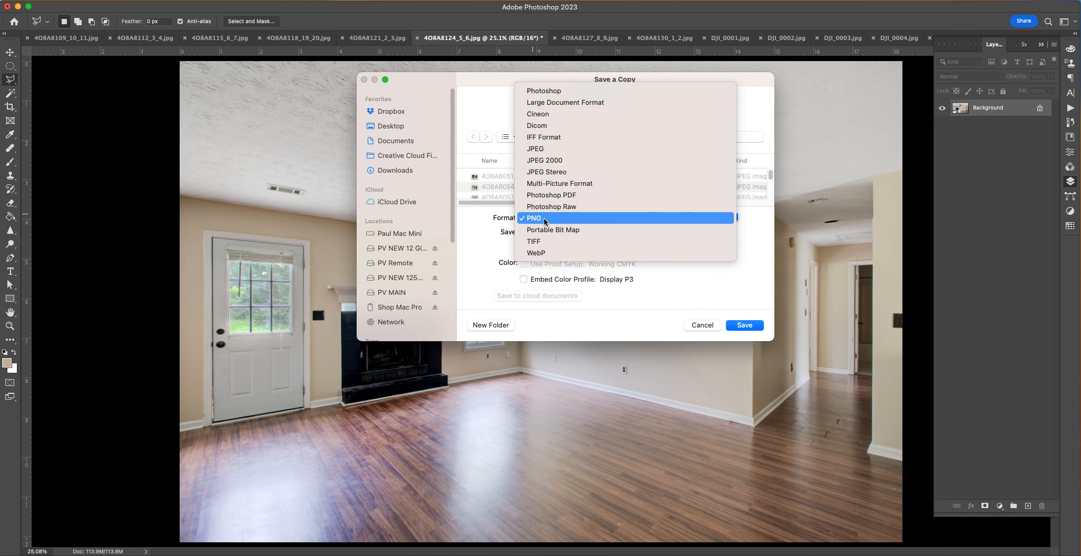
click(578, 150)
key(Right)
key(BackSpace)
key(BackSpace)
key(BackSpace)
key(Return)
click(605, 254)
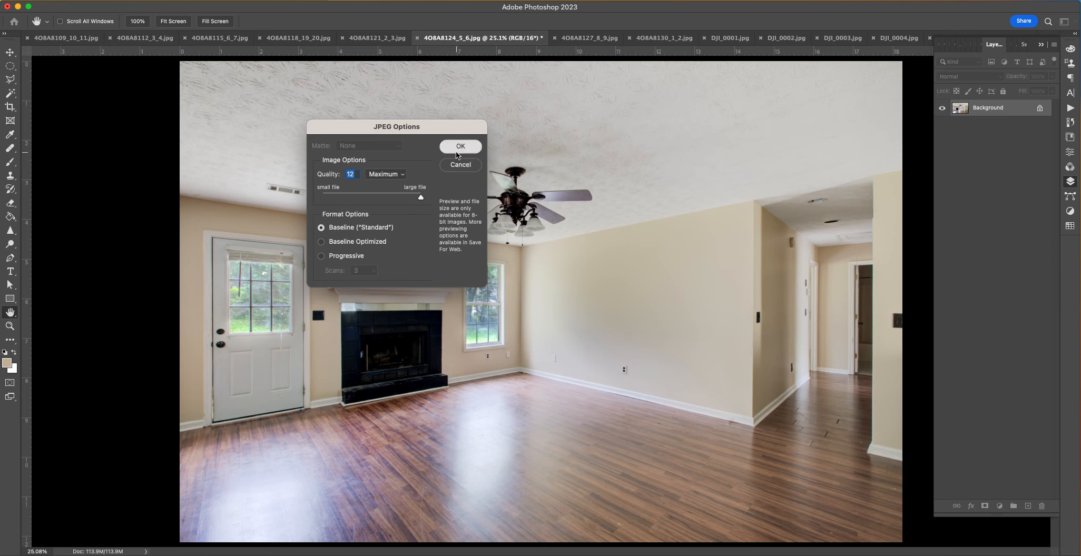
click(457, 150)
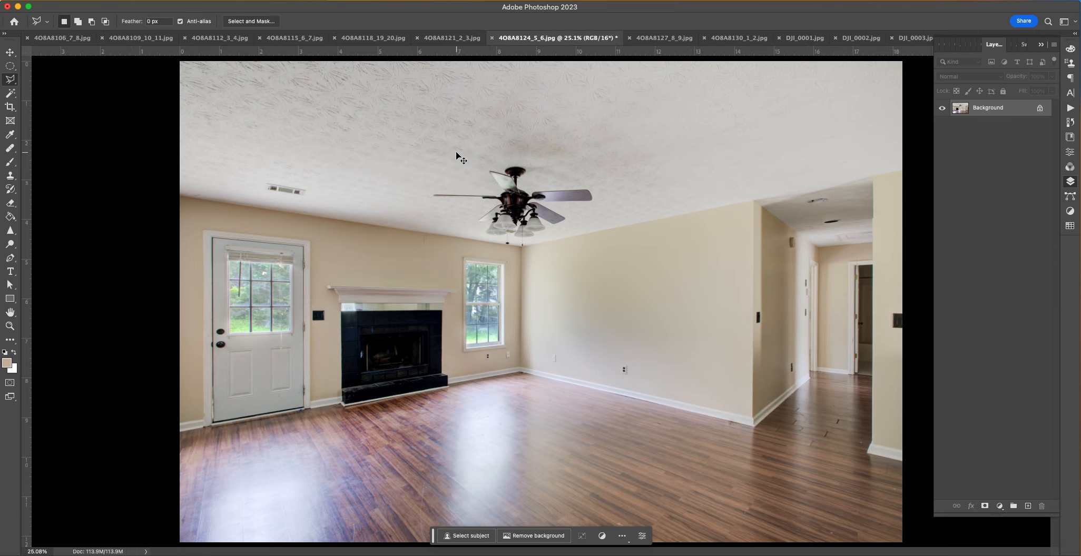
Step: Close the finished living-room photo and switch through 4O8A8112_3_4.jpg to the hallway photo 4O8A8115_6_7.jpg
key(super+w)
click(547, 225)
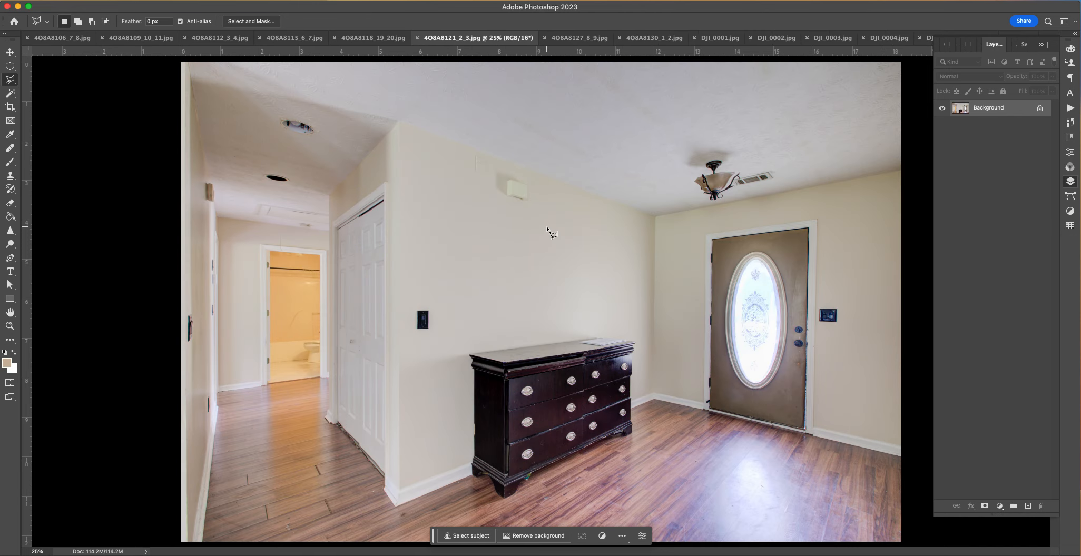
click(231, 38)
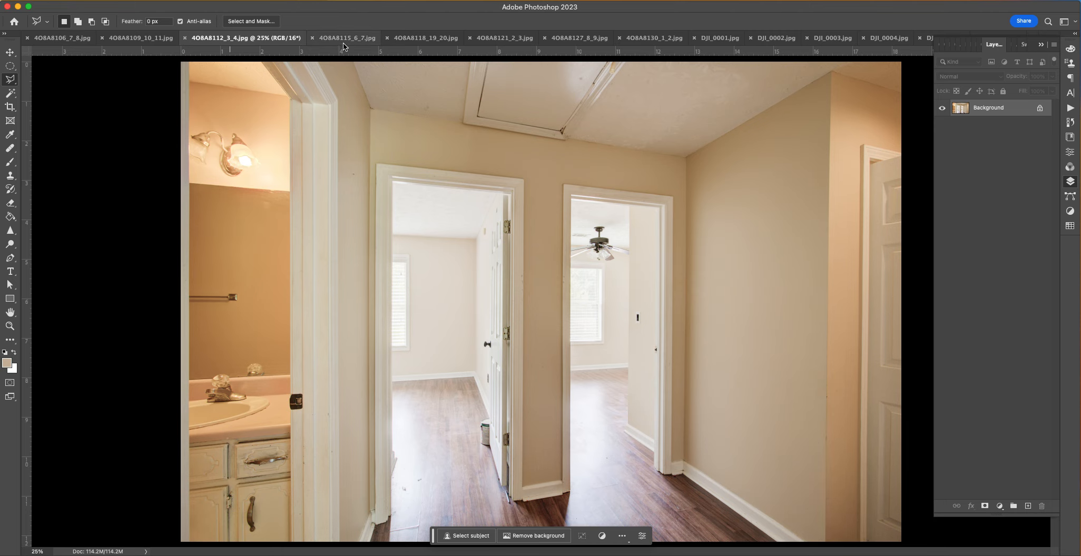
click(343, 39)
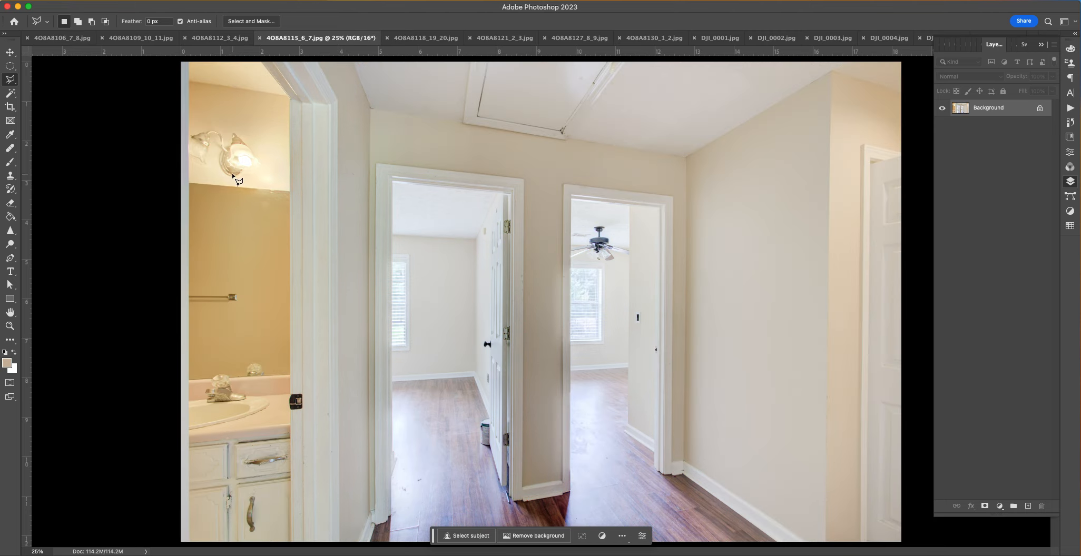
Step: Outline the yellow bathroom seen through the doorway with the Polygonal Lasso and copy it to a new layer
click(291, 543)
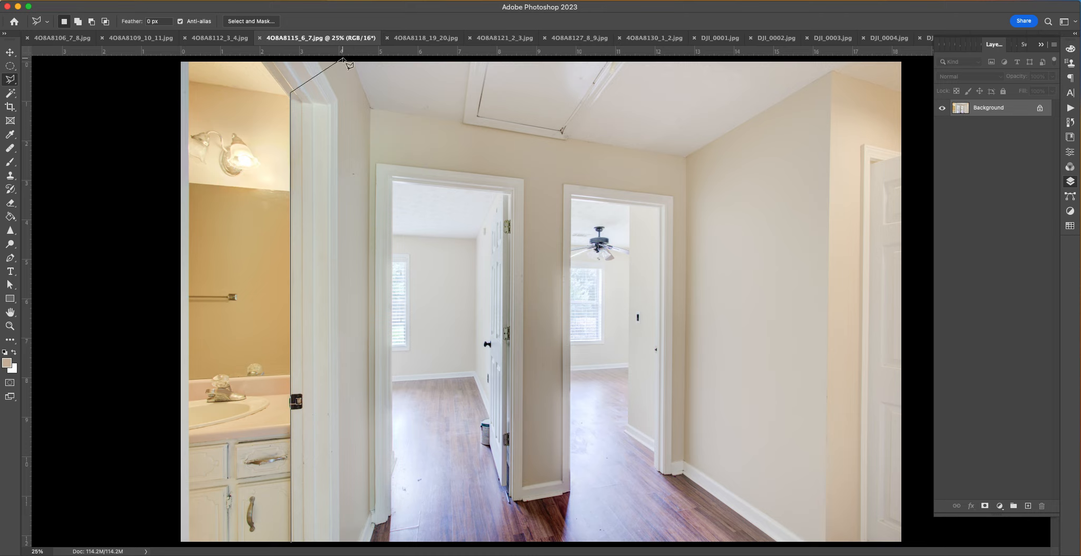
click(289, 97)
click(258, 58)
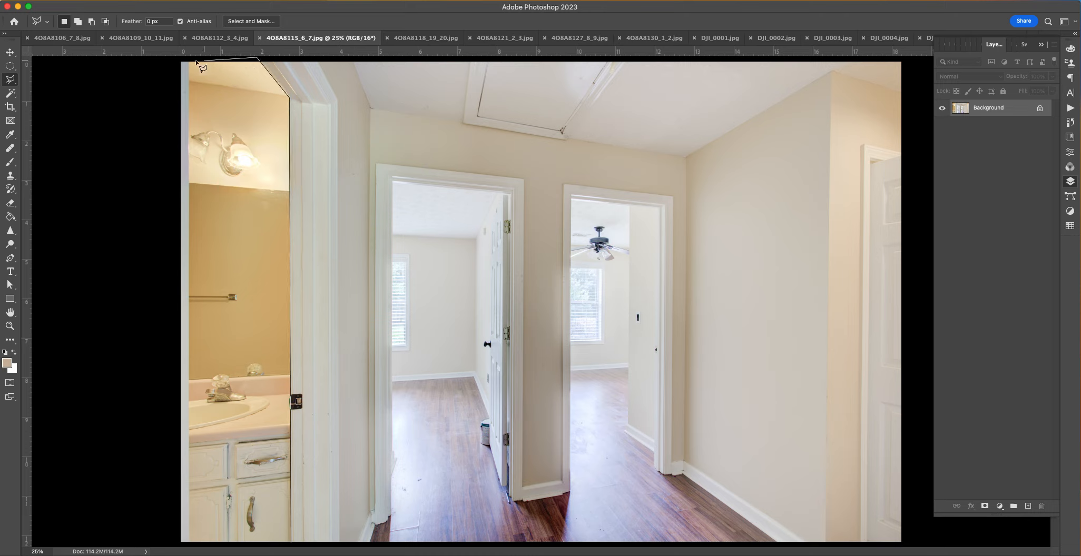
click(191, 61)
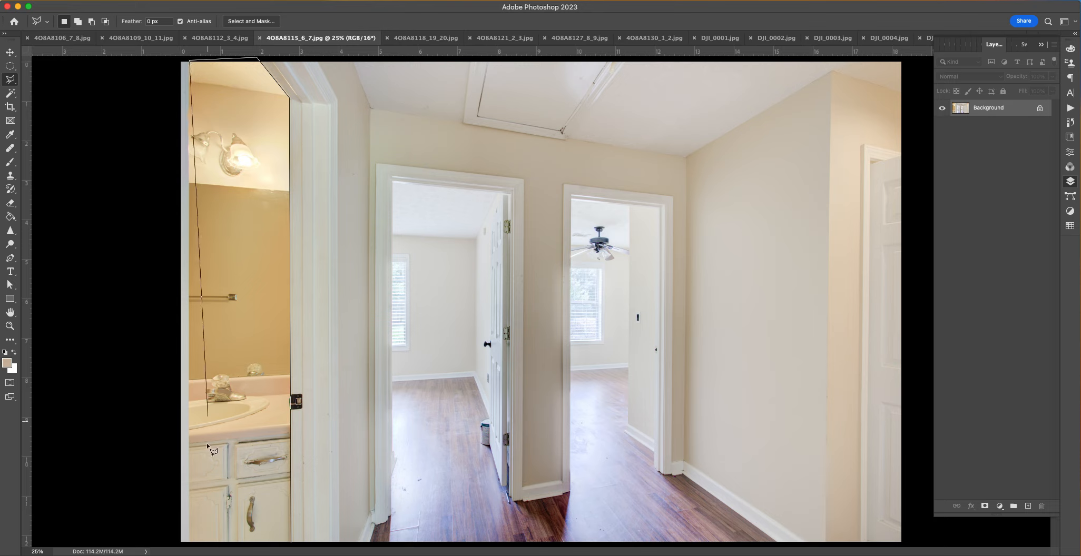
click(191, 551)
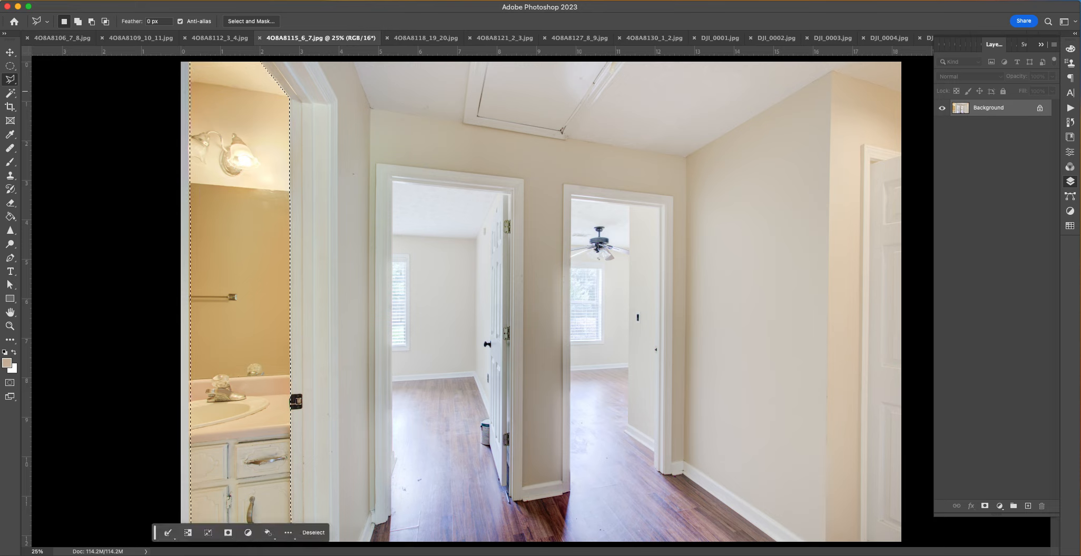
key(super+j)
Step: Neutralise the yellow colour cast on the copied bathroom layer and merge it down into the background
click(103, 0)
click(103, 0)
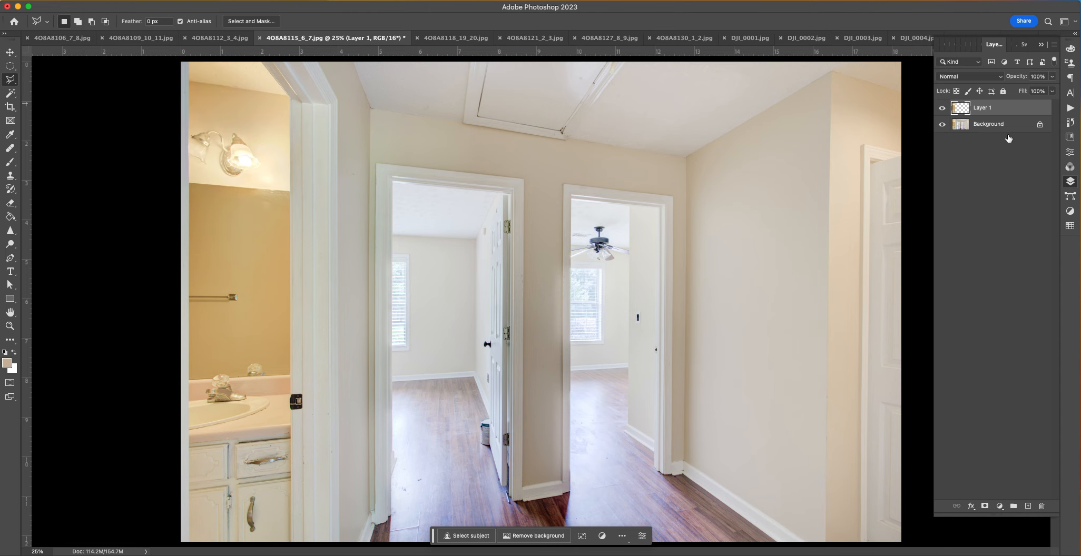
click(943, 125)
click(943, 125)
click(174, 0)
mouse_move(131, 0)
click(173, 75)
key(super+e)
Step: Select the entire hallway photo and start a Free Transform on it
key(super+a)
key(super+t)
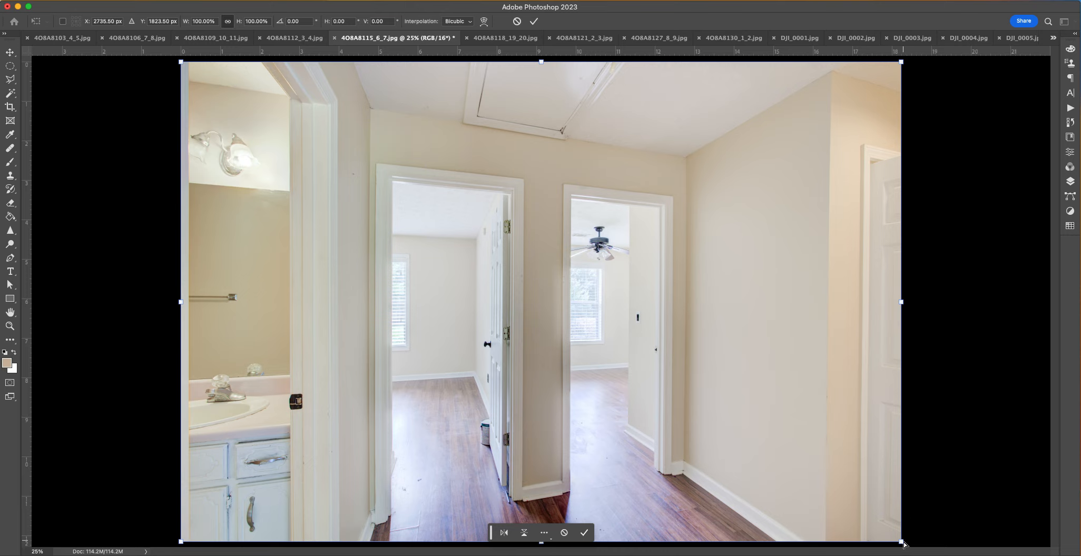
Step: Stretch the hallway photo slightly outward from its lower-right corner and apply the transform
drag(904, 548, 908, 544)
key(Return)
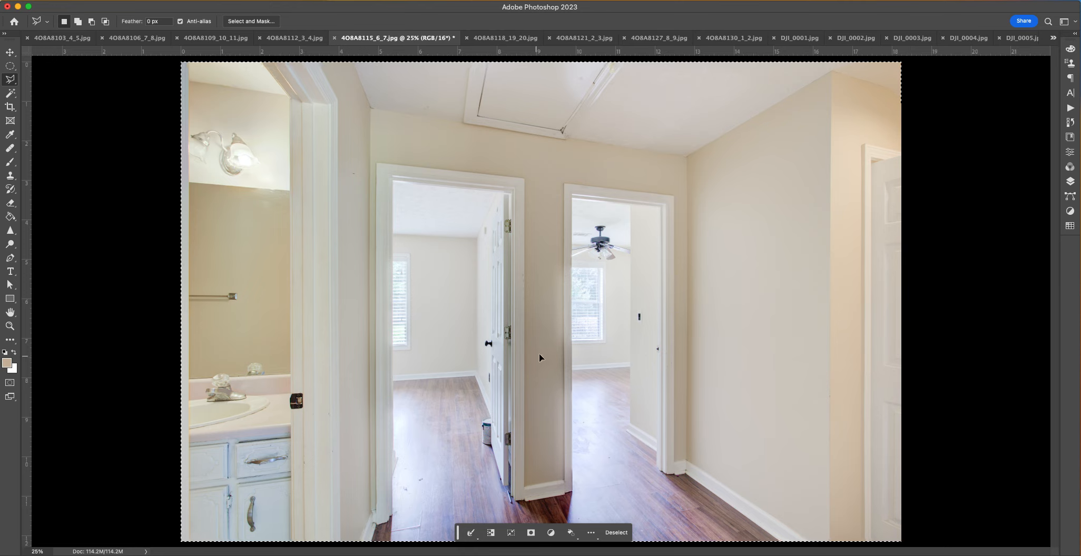
Step: Add a Curves adjustment layer brightening input 116 to output 145, and fill its mask with black
click(1070, 183)
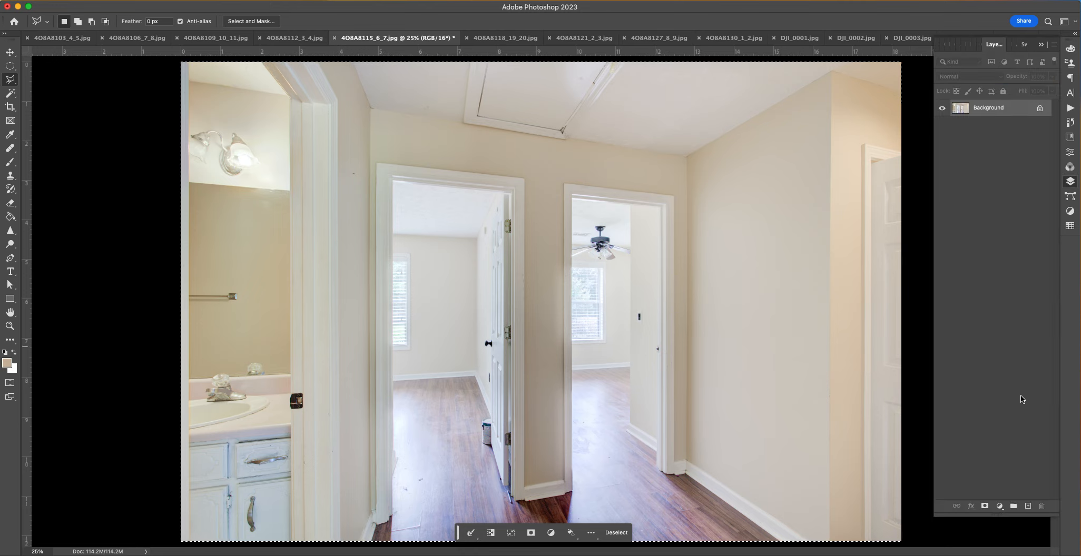
click(1001, 506)
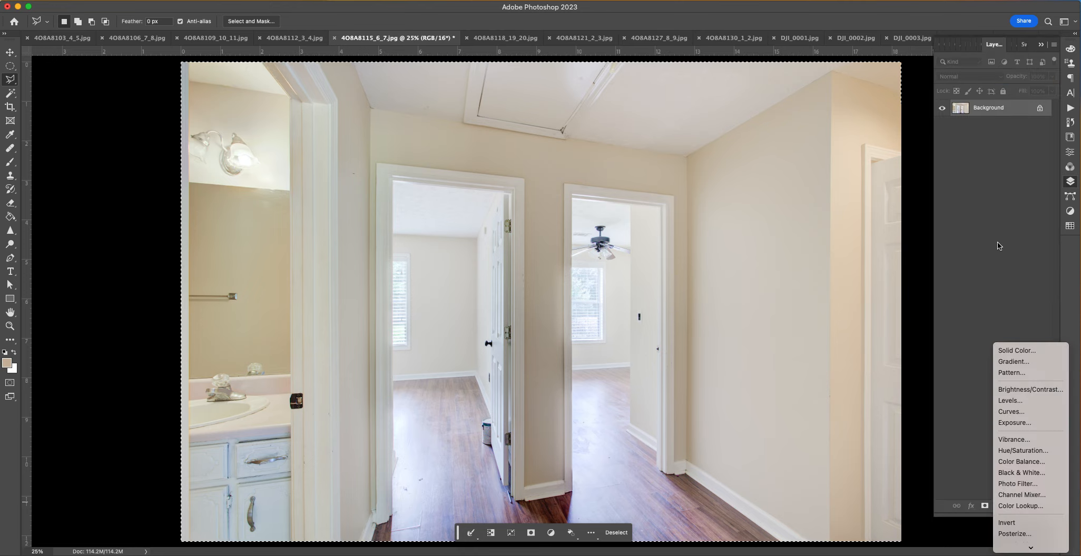
click(1009, 413)
drag(1001, 145, 1000, 138)
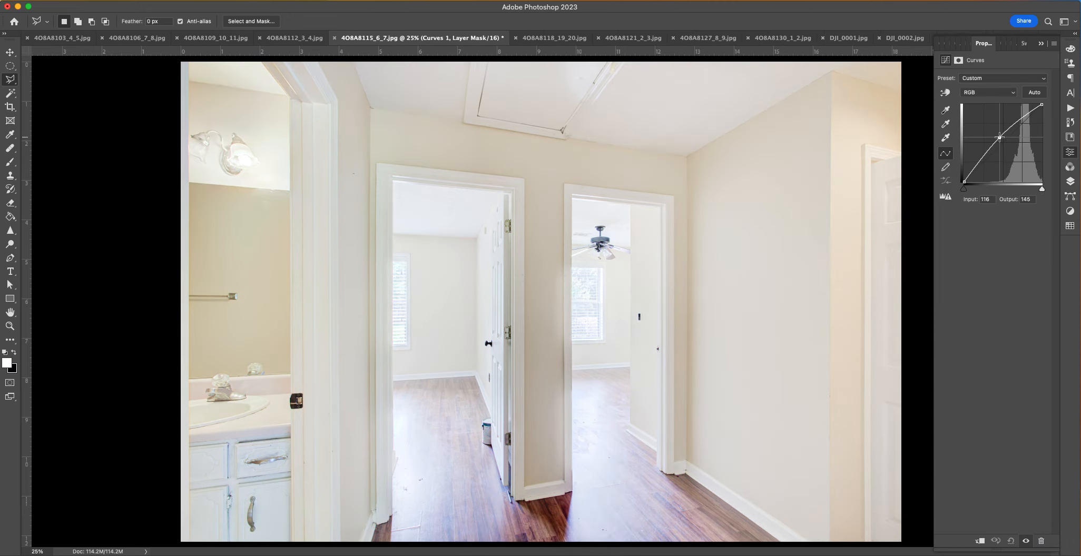
key(super+a)
key(BackSpace)
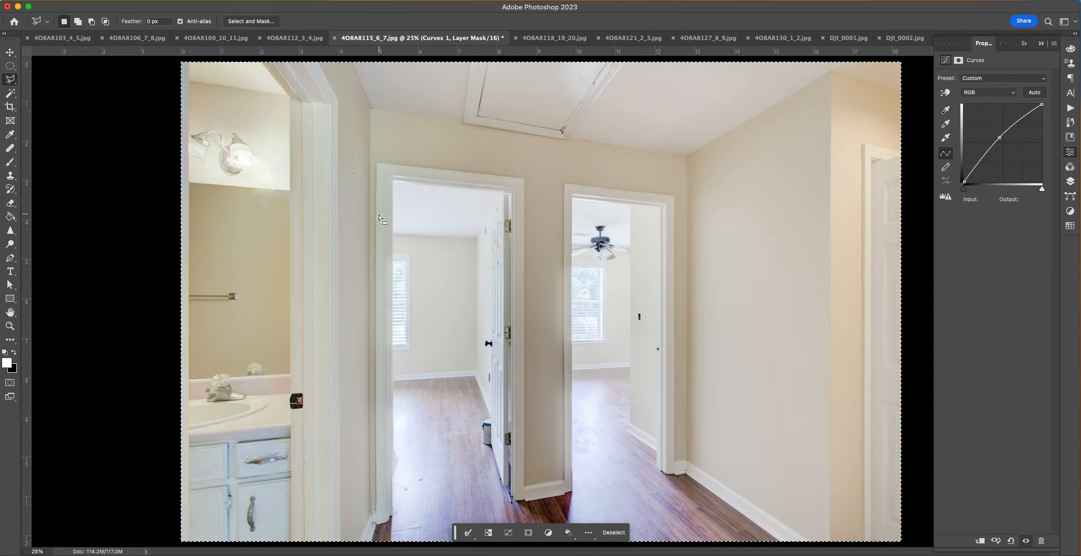
Step: Reveal the brightening over the centre of the doorways on the mask with a 2840 px white brush at 3% hardness
click(12, 158)
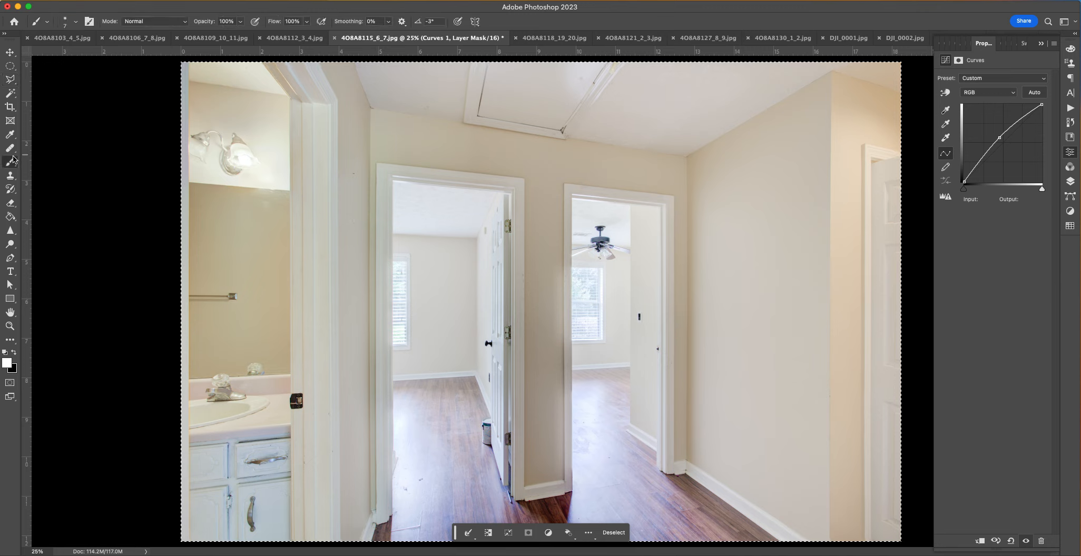
right_click(603, 319)
drag(687, 343, 641, 368)
click(696, 347)
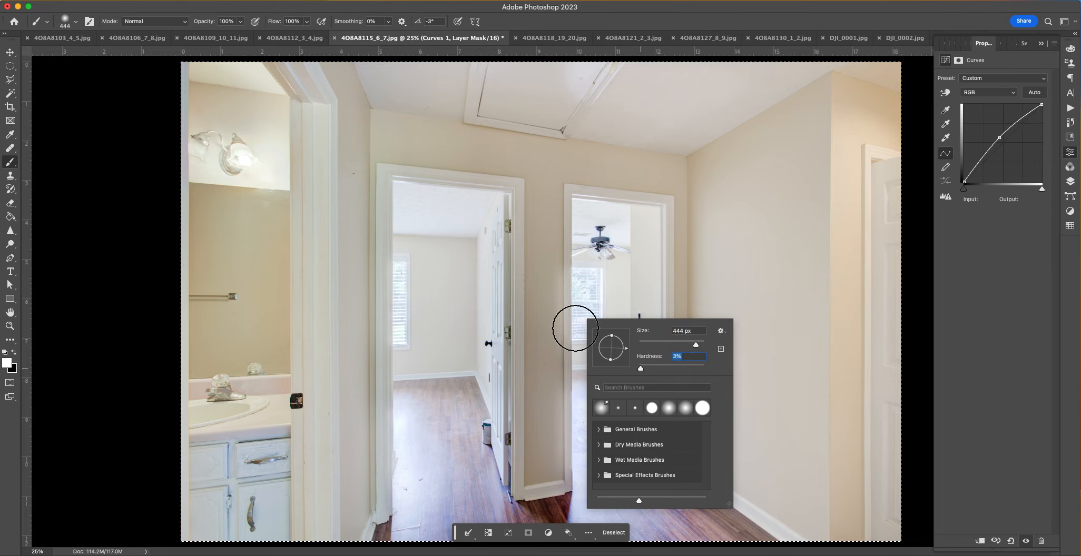
click(701, 343)
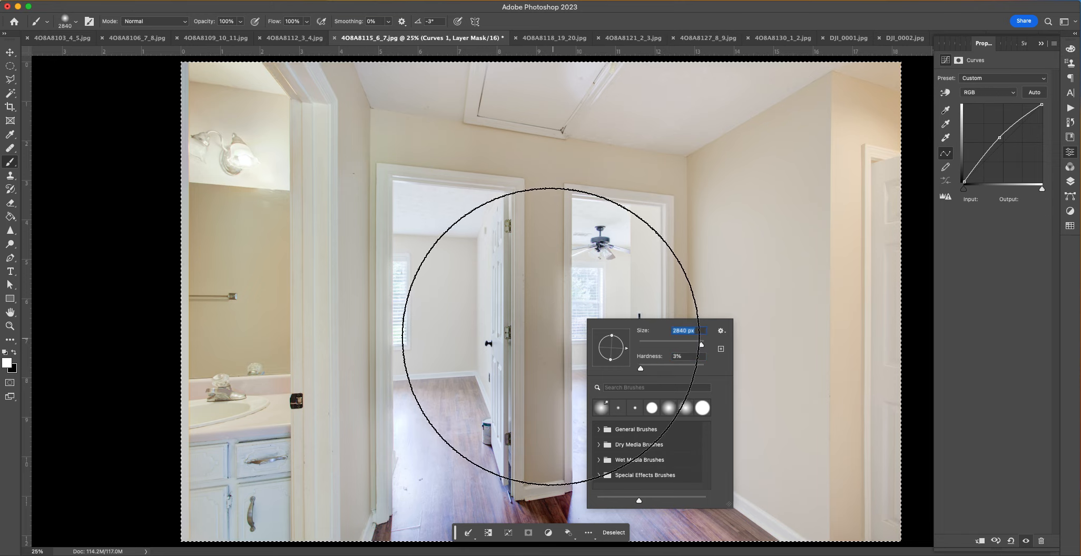
click(545, 338)
Step: Brighten the wall between the two doorways with a 476 px brush, and compare with the Curves layer hidden and shown
right_click(569, 322)
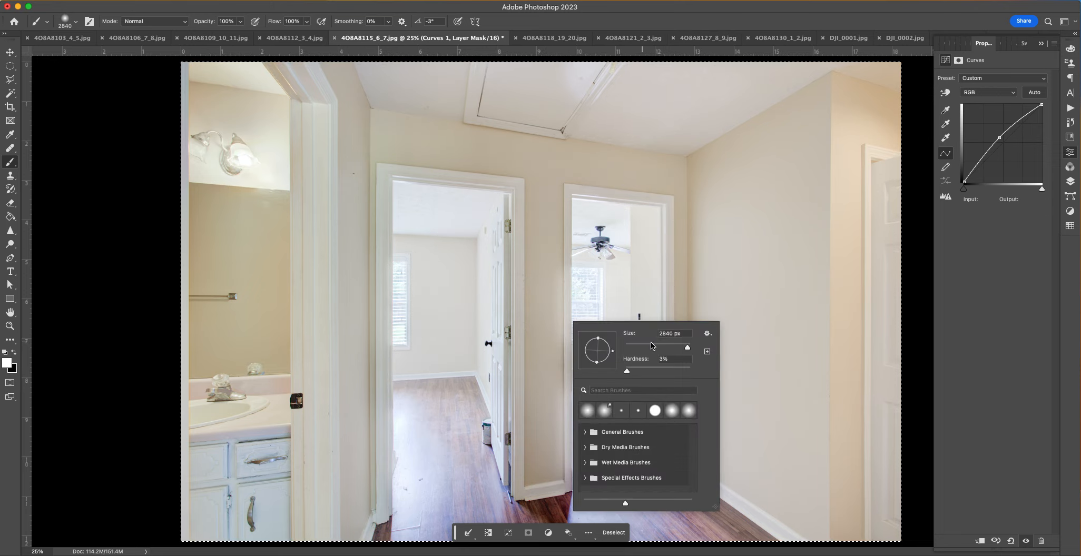
click(684, 345)
mouse_move(541, 469)
mouse_down()
mouse_move(547, 302)
mouse_move(547, 392)
mouse_up()
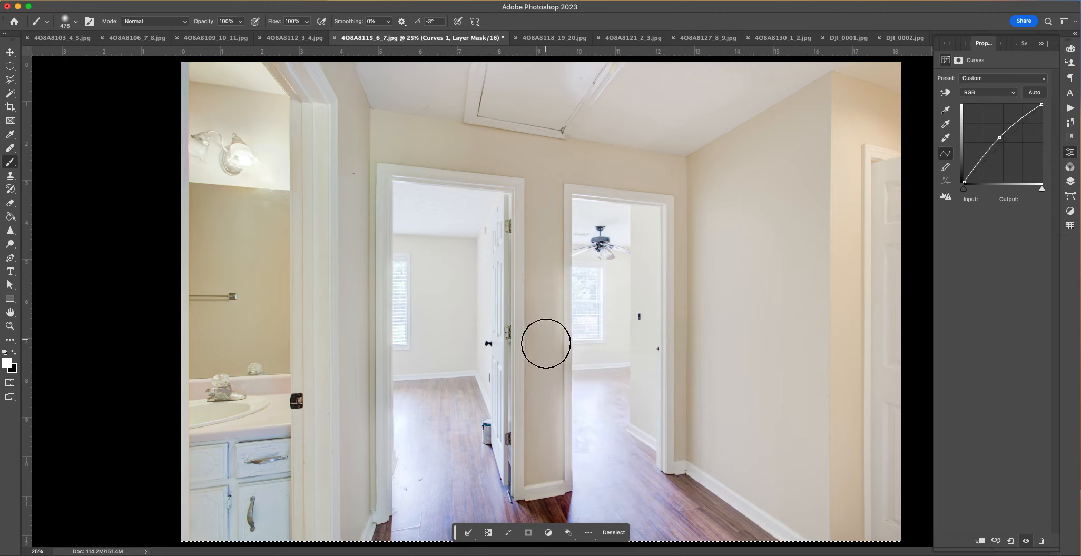
click(1071, 182)
click(942, 108)
click(942, 109)
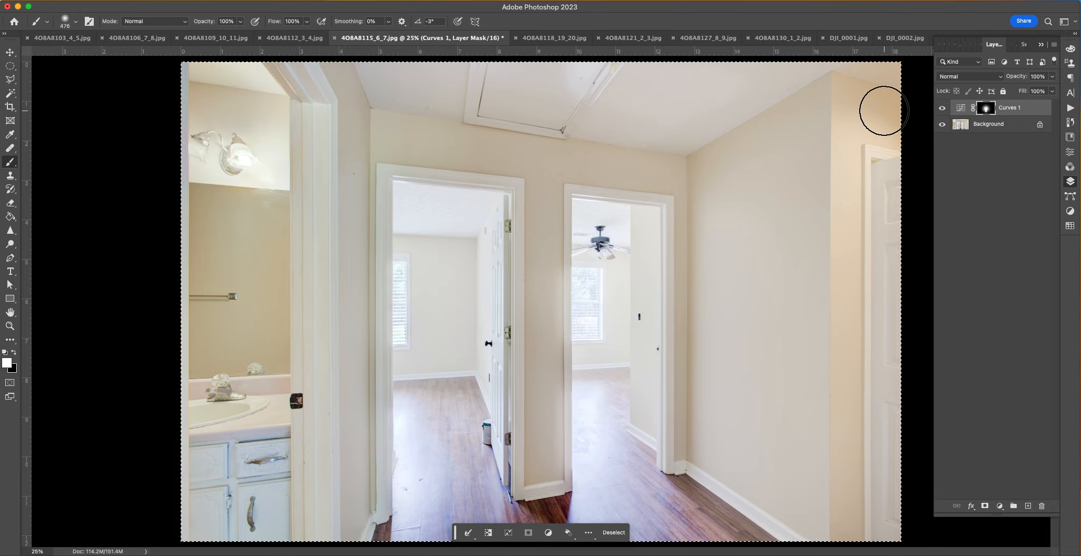
Step: Clear the whole-image selection and flatten the Curves layer into the background
key(super+1)
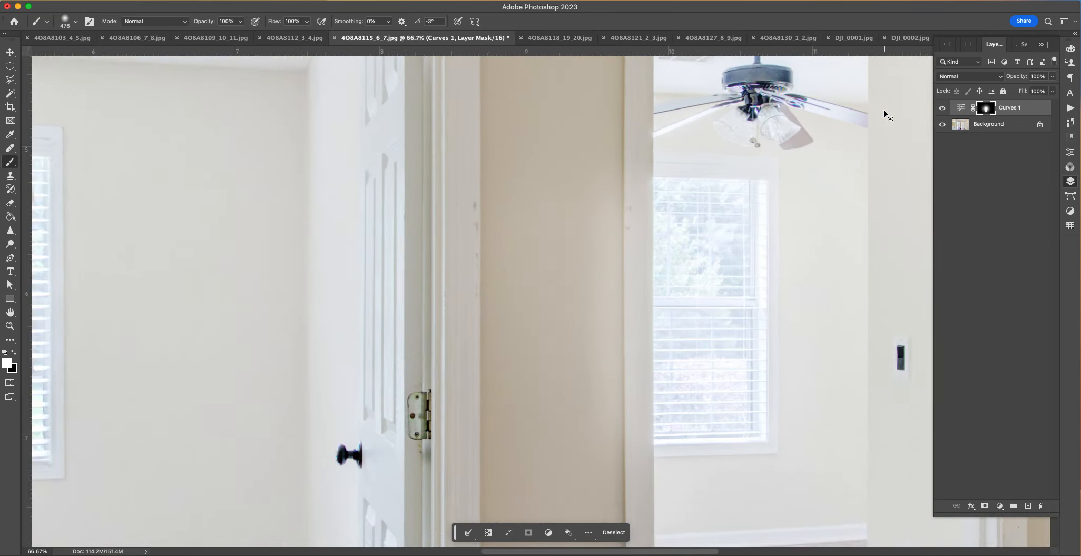
drag(660, 306, 545, 258)
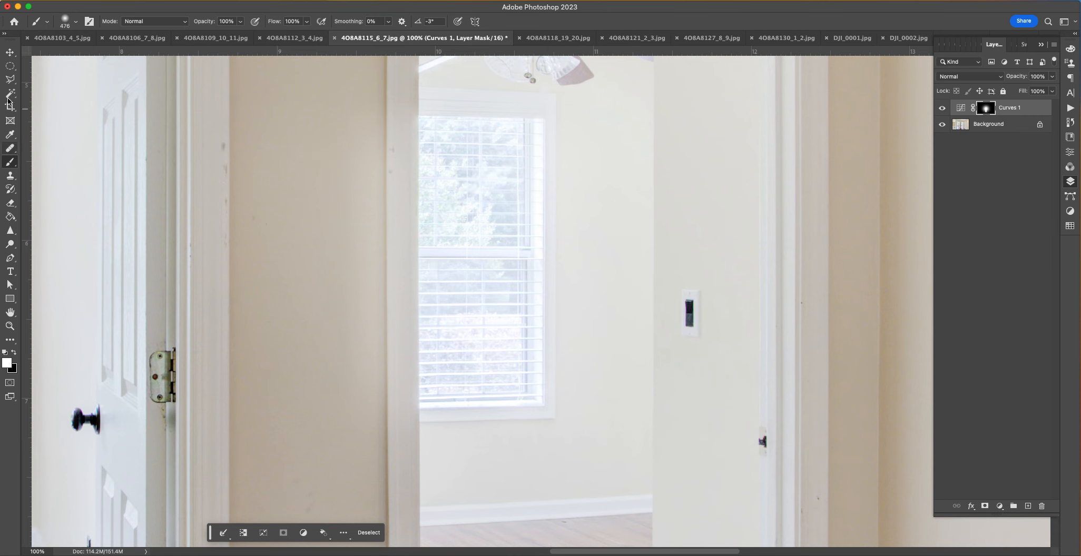
click(10, 79)
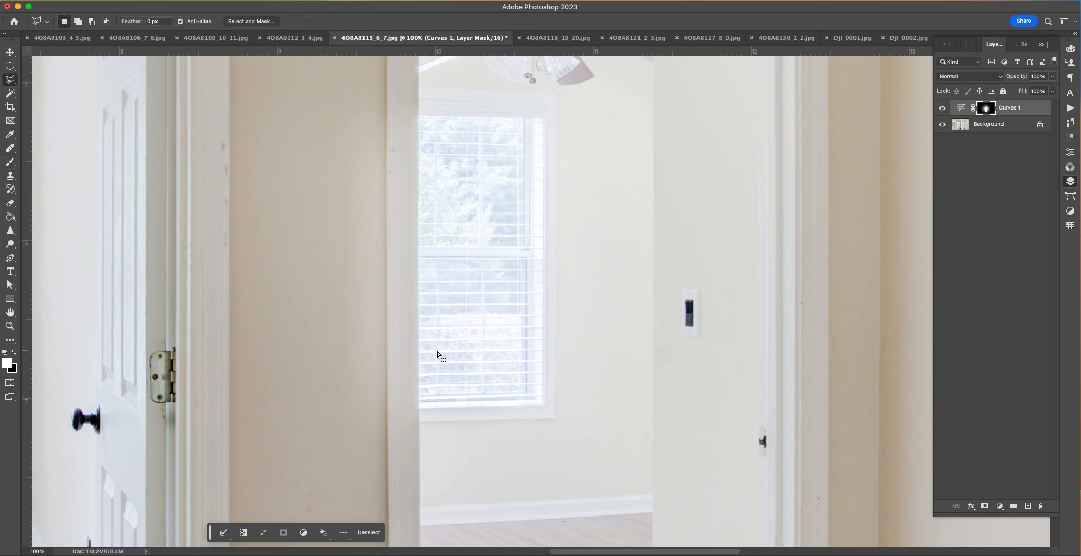
click(420, 406)
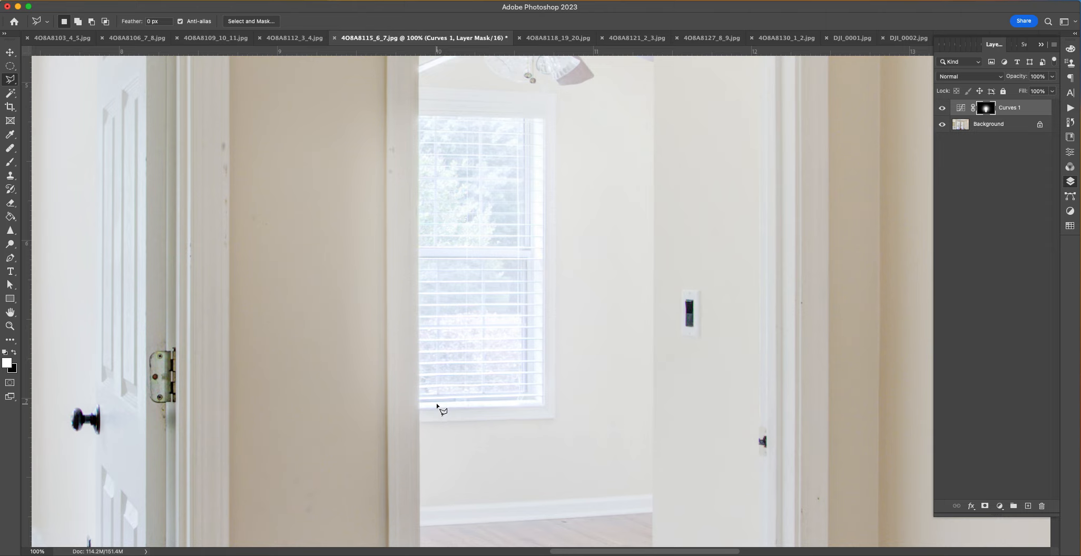
click(173, 2)
mouse_move(49, 1)
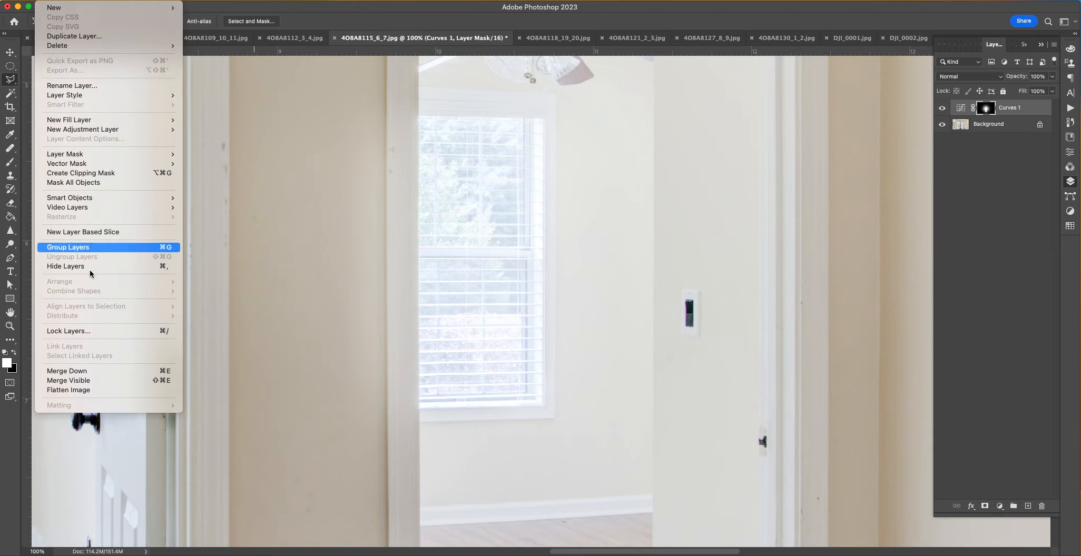
click(92, 390)
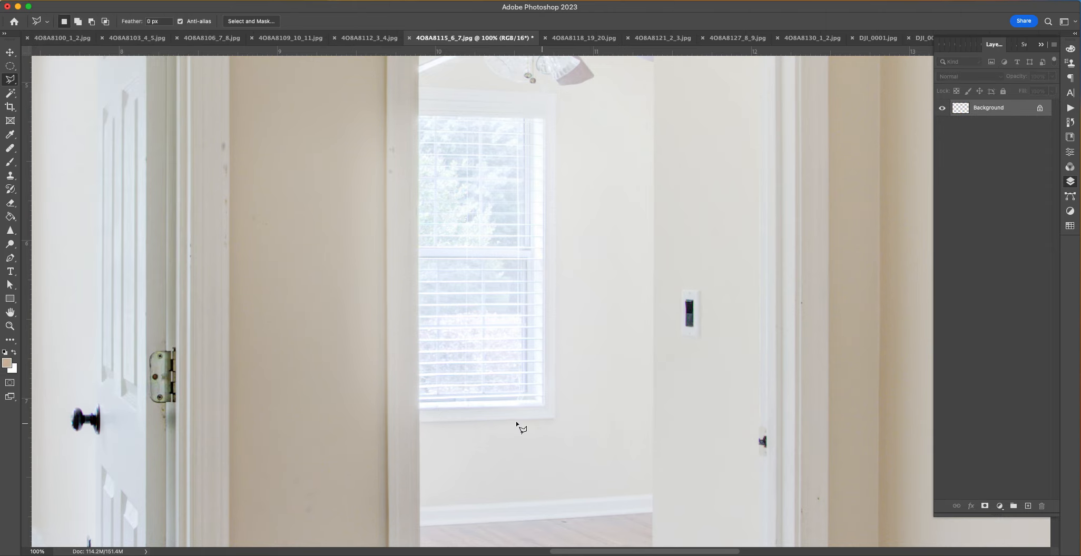
Step: Outline the blinds area of the window below the ceiling fan with the Polygonal Lasso
click(420, 406)
click(544, 403)
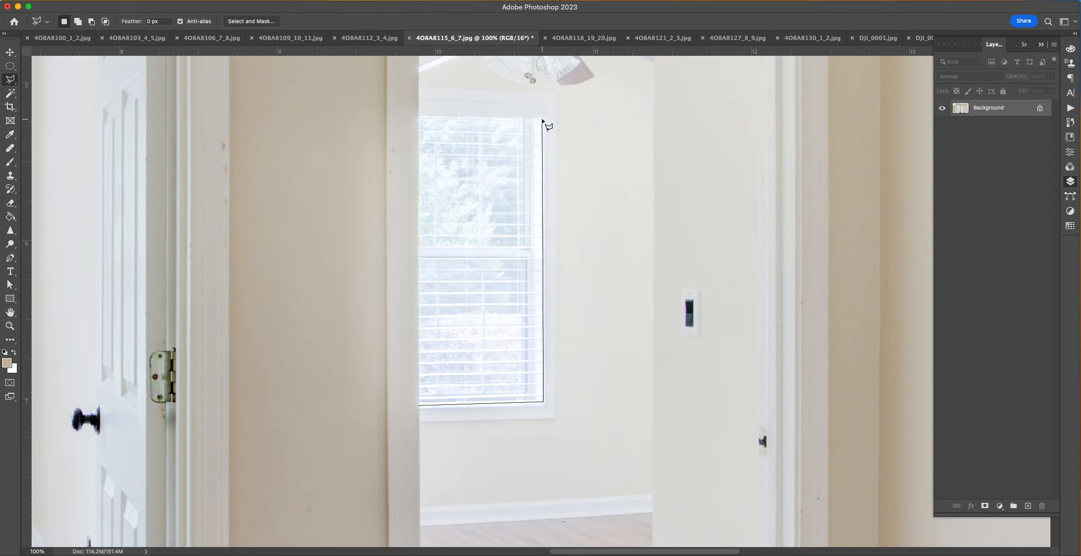
click(543, 120)
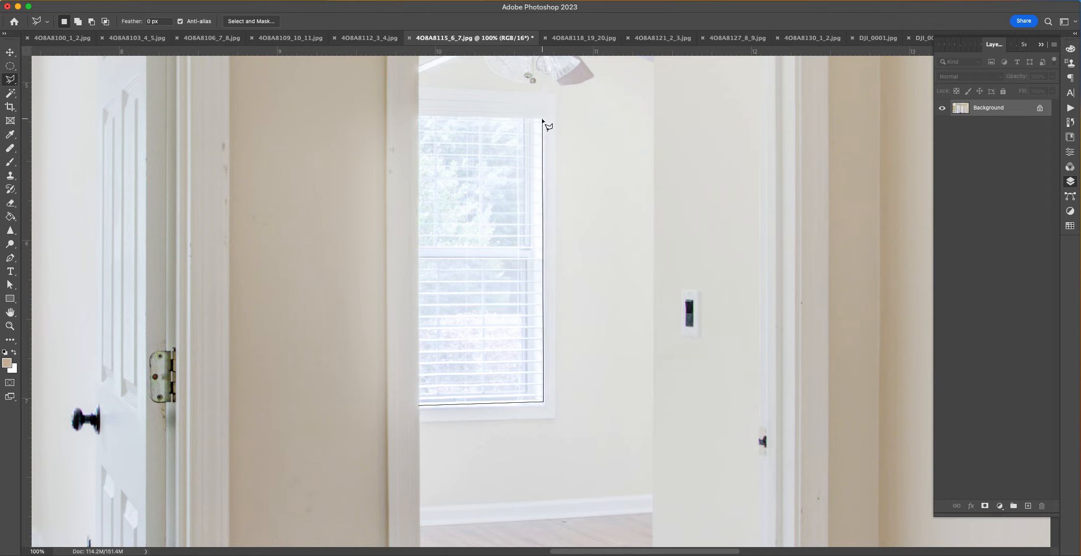
click(420, 117)
Step: Add the narrow window with blinds in the other bedroom to the selection with the Polygonal Lasso
scroll(754, 241, left, 10)
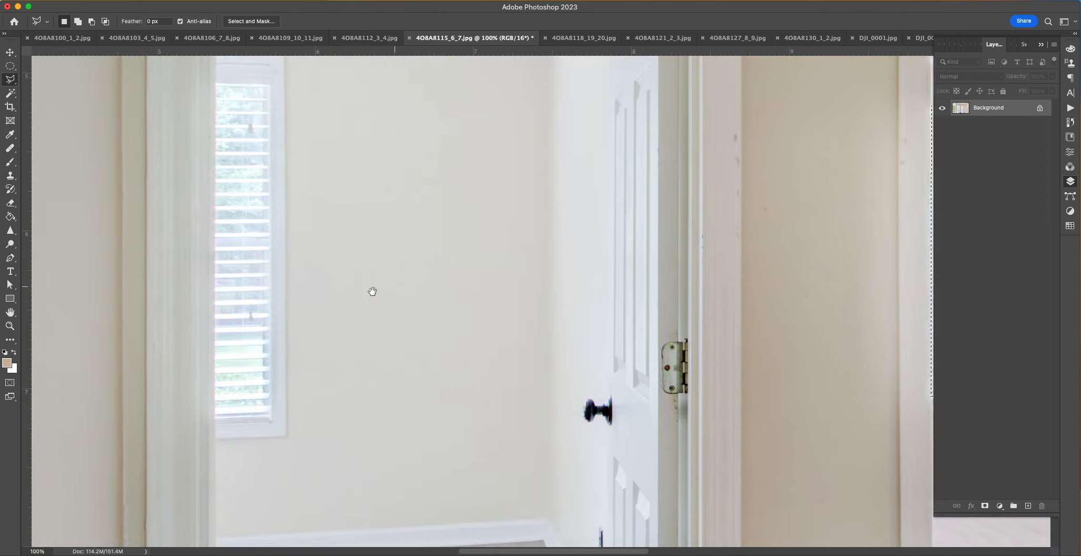
key(shift)
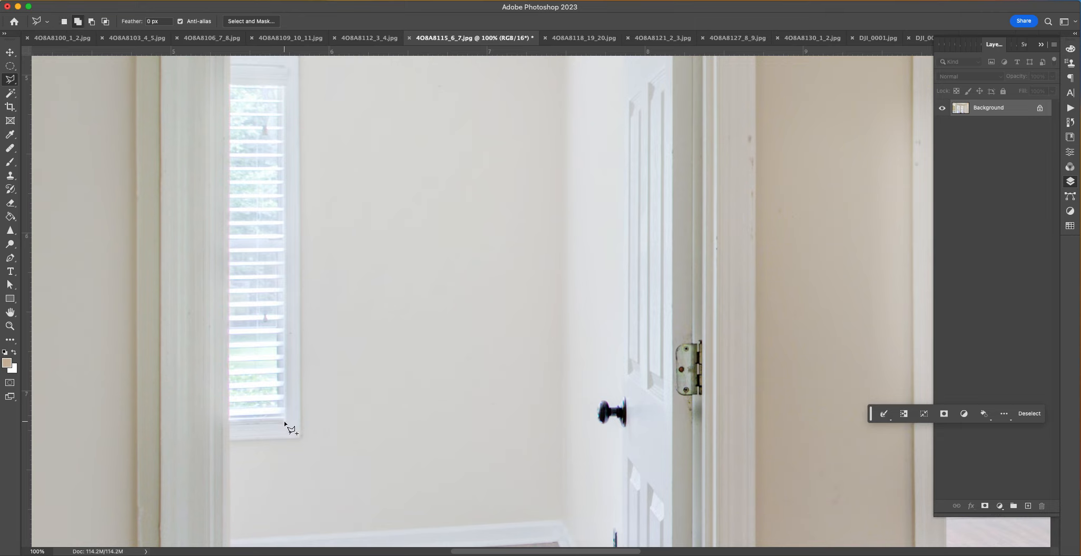
click(284, 423)
click(283, 84)
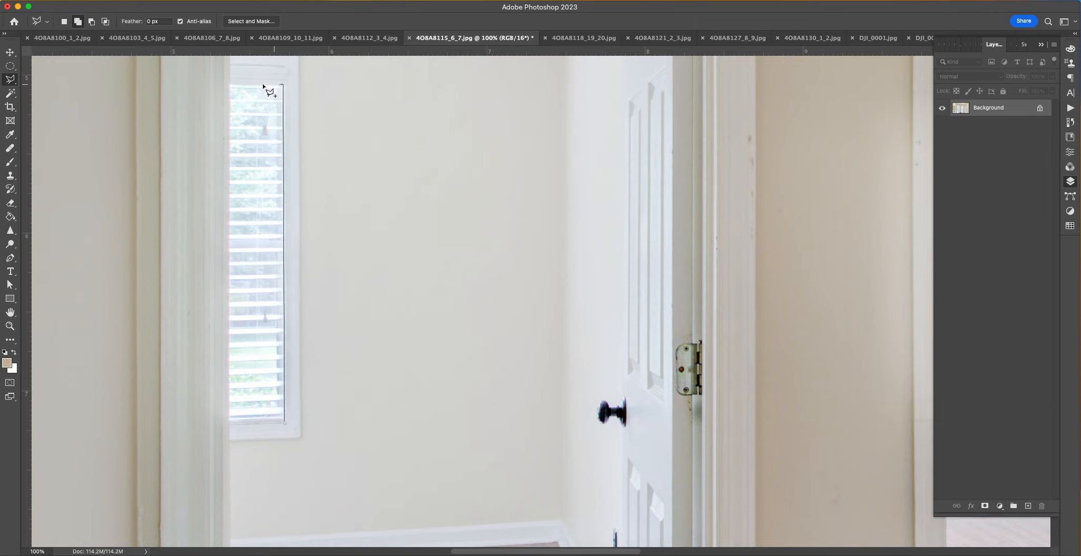
click(229, 84)
double_click(230, 422)
key(super+0)
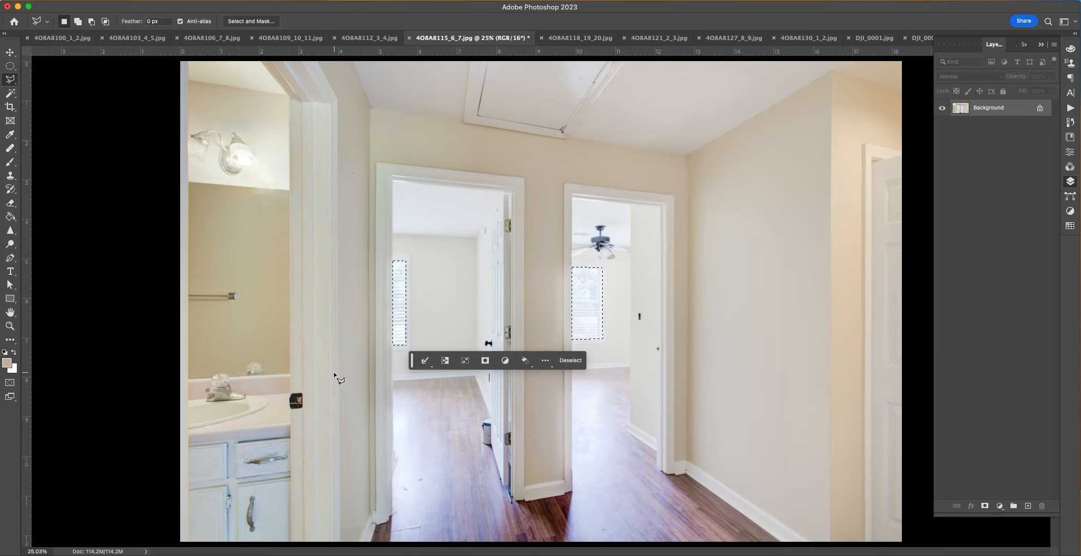
Step: Copy the selected windows to a new layer set to Multiply, and duplicate that layer
key(super+j)
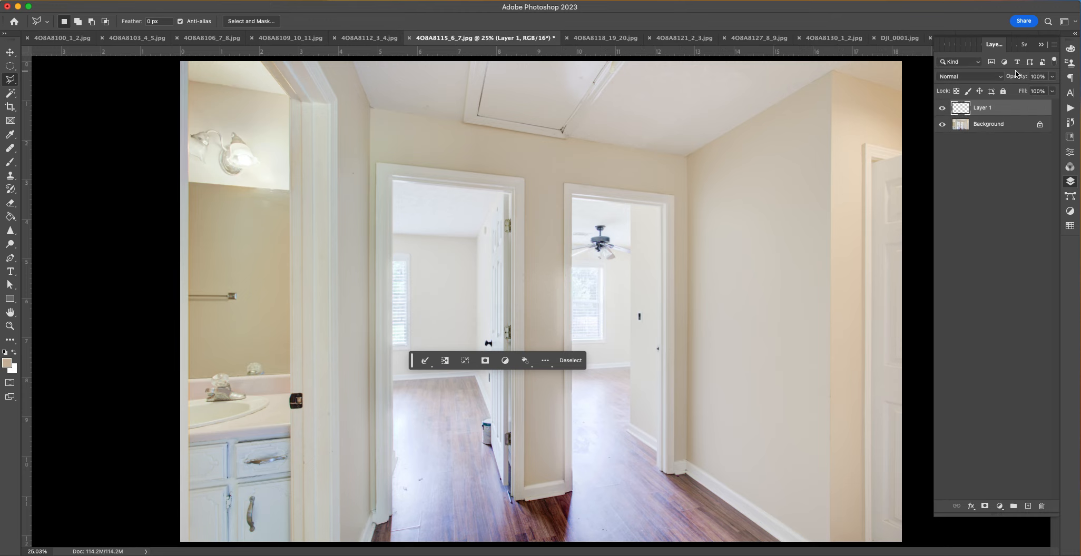
click(997, 79)
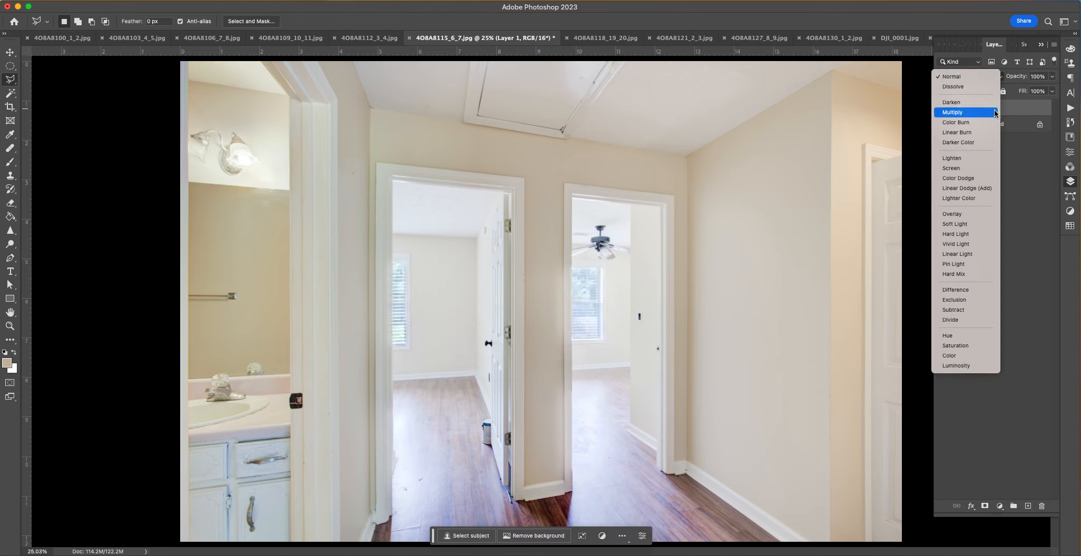
click(996, 112)
drag(1028, 105, 1028, 507)
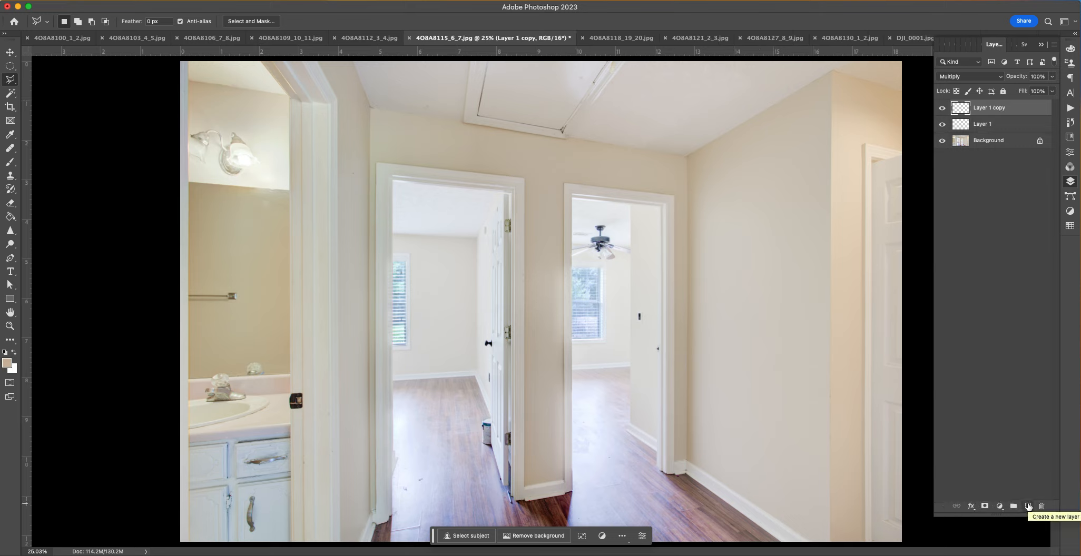
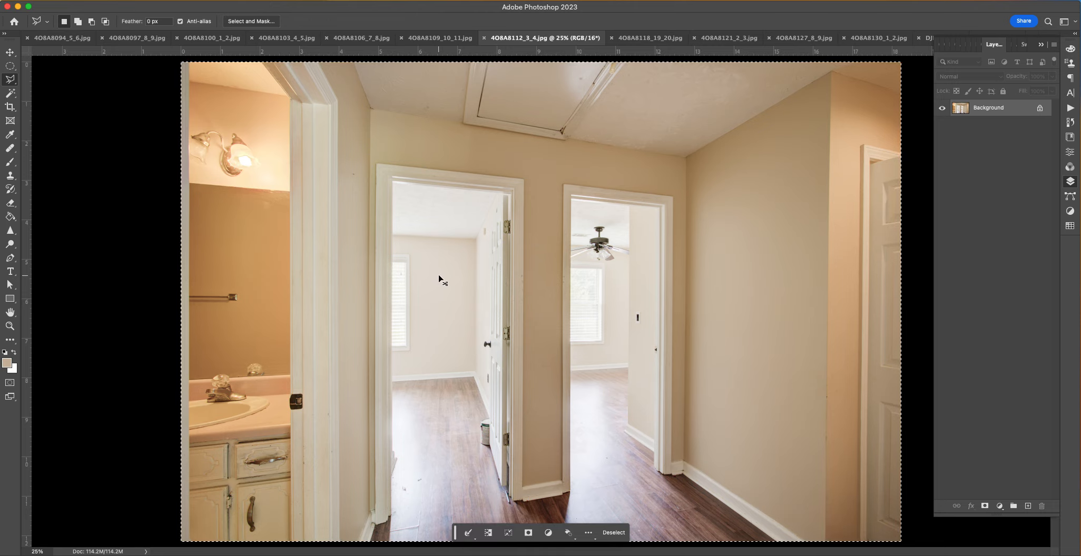
Step: Fill the fully selected 4O8A8112_3_4.jpg with white and prepare to save a copy in JPEG format
key(BackSpace)
key(super+shift+s)
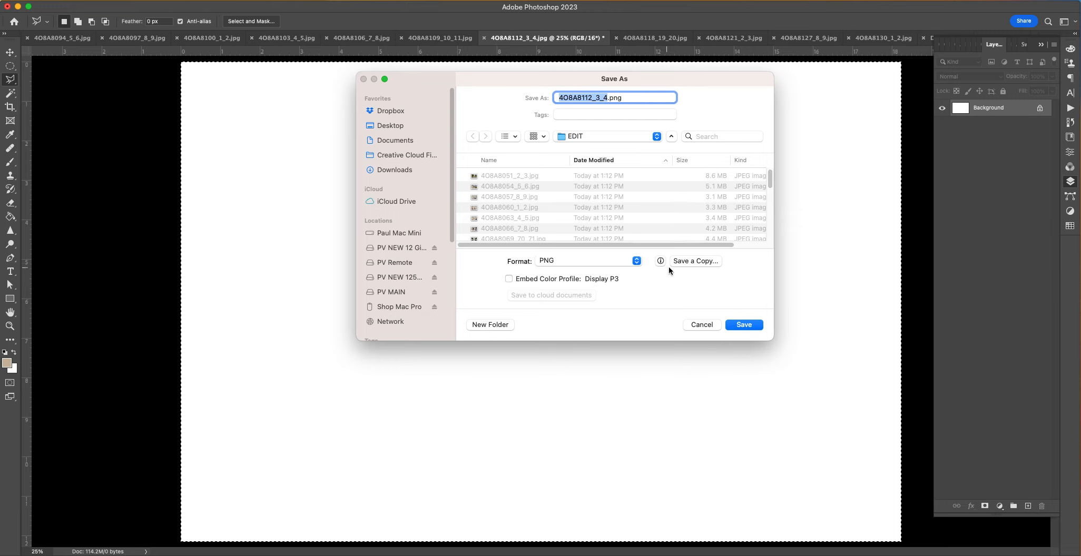
click(685, 262)
click(588, 214)
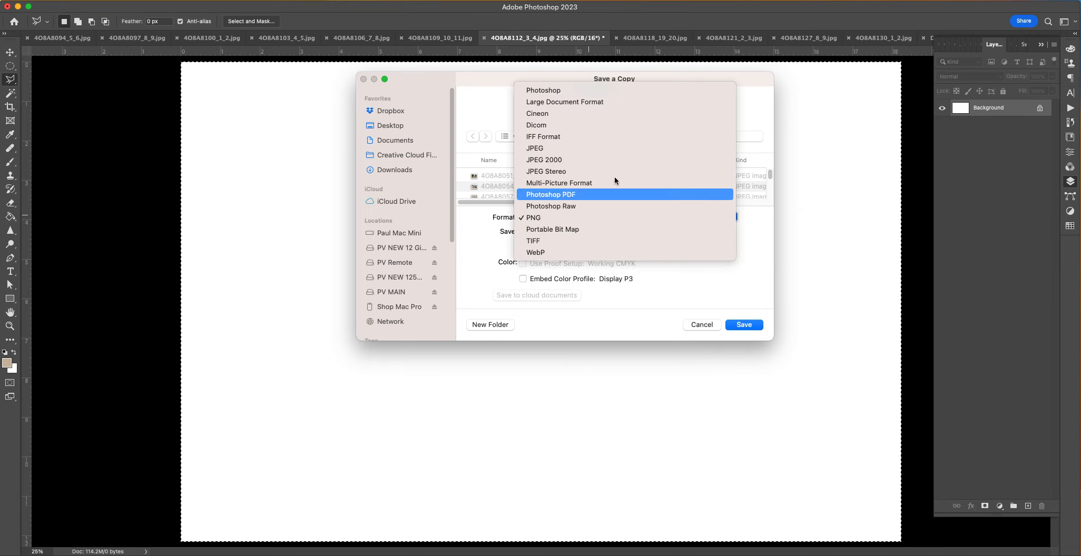
click(621, 150)
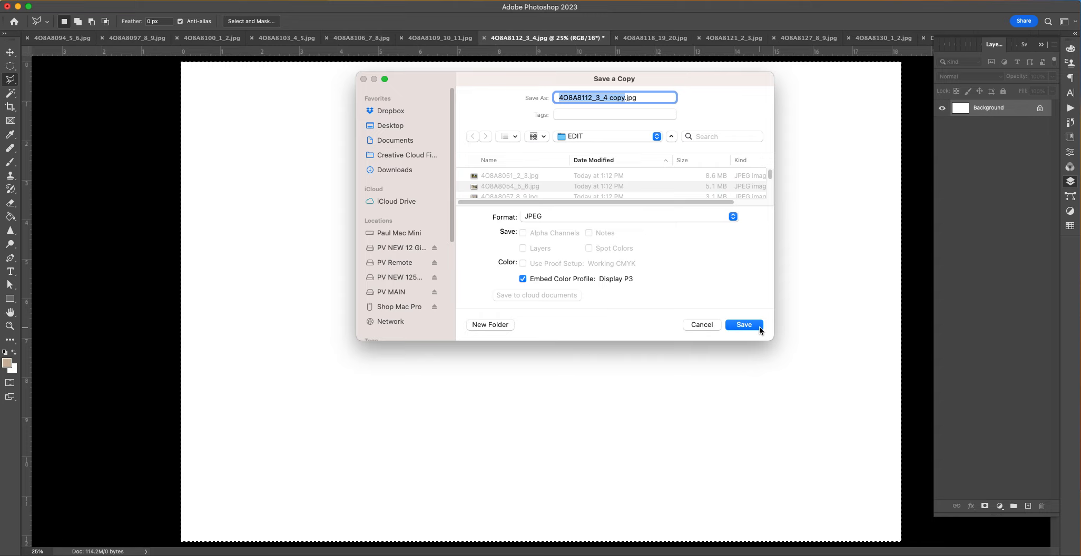
Step: Name the copy 4O8A8112_3_4.jpg and save it over the existing file in the EDIT folder
key(Right)
key(BackSpace)
key(BackSpace)
key(BackSpace)
key(BackSpace)
key(BackSpace)
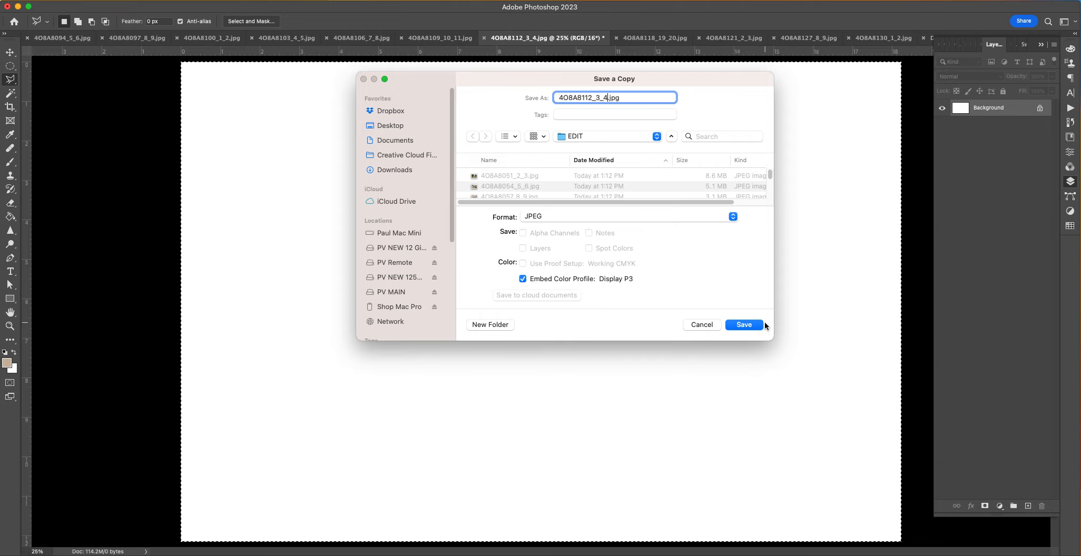
click(765, 324)
click(622, 258)
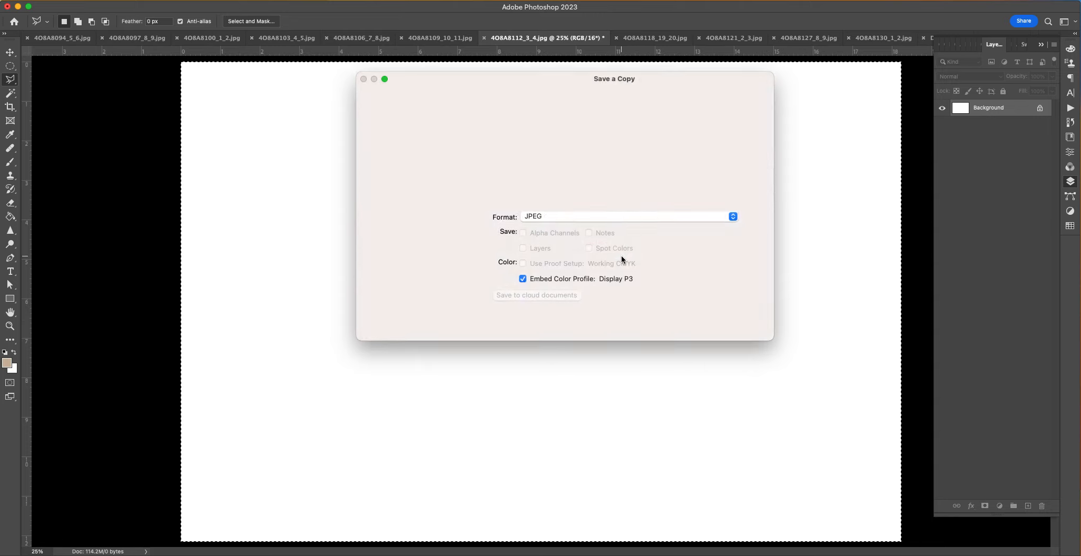
key(Return)
Step: Close the blank 4O8A8112_3_4.jpg document without saving, and switch to the dining room photo 4O8A8127_8_9.jpg
key(super+w)
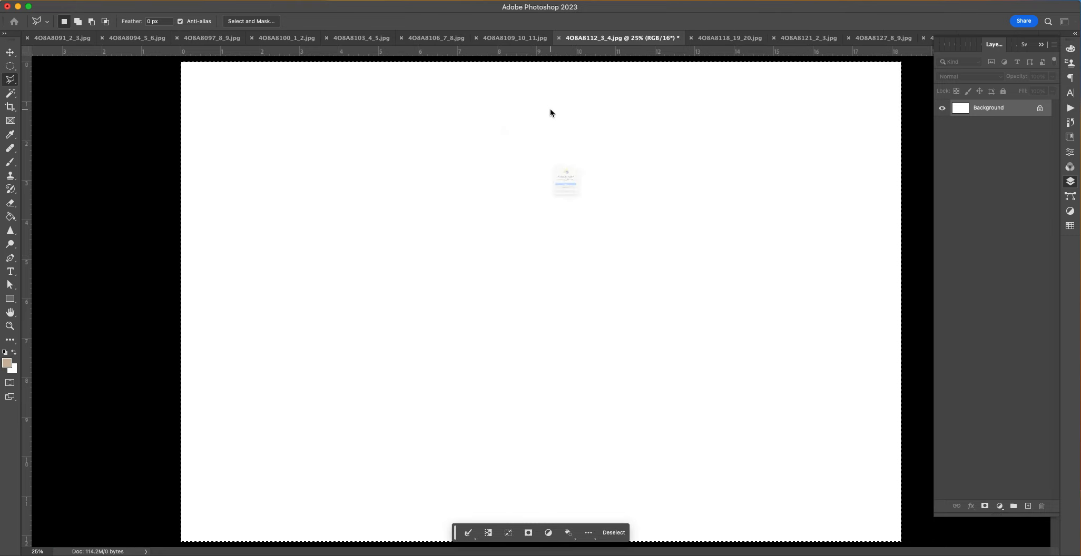
click(559, 219)
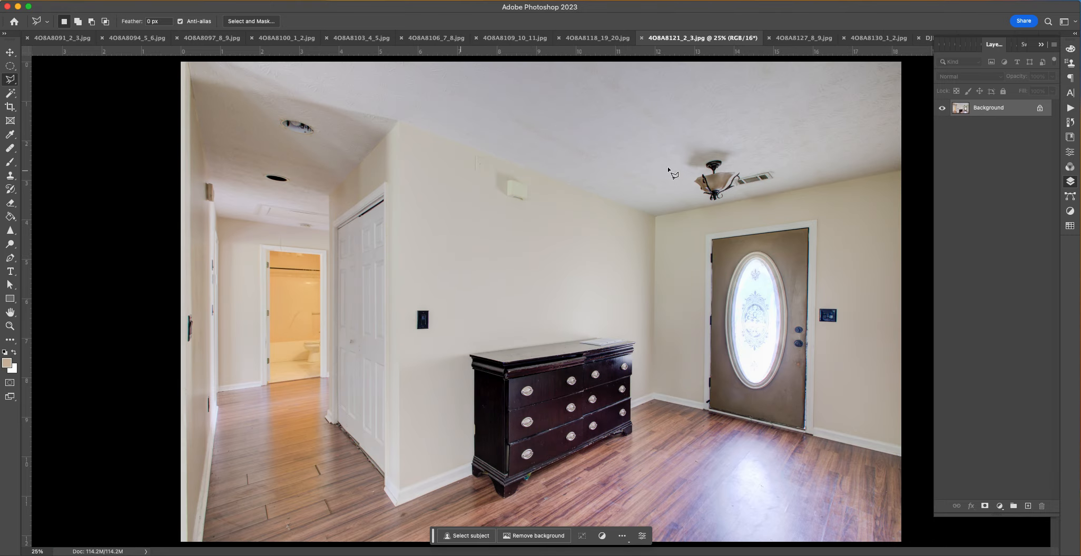
click(809, 38)
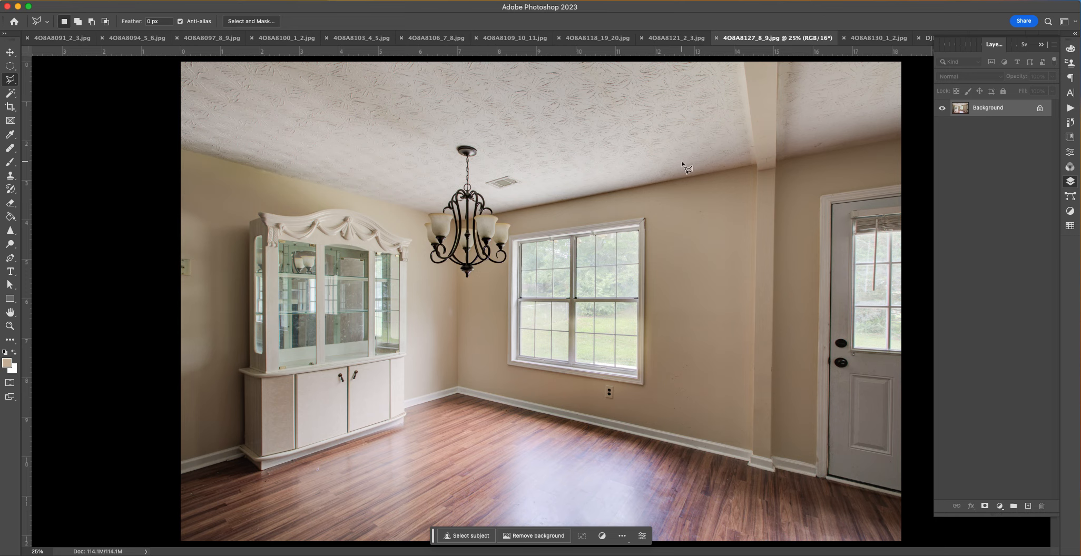
Step: Outline the main ceiling area up to the beam with the Polygonal Lasso, following the wall edges and passing behind the chandelier
key(super+plus)
key(super+plus)
key(super+plus)
key(super+plus)
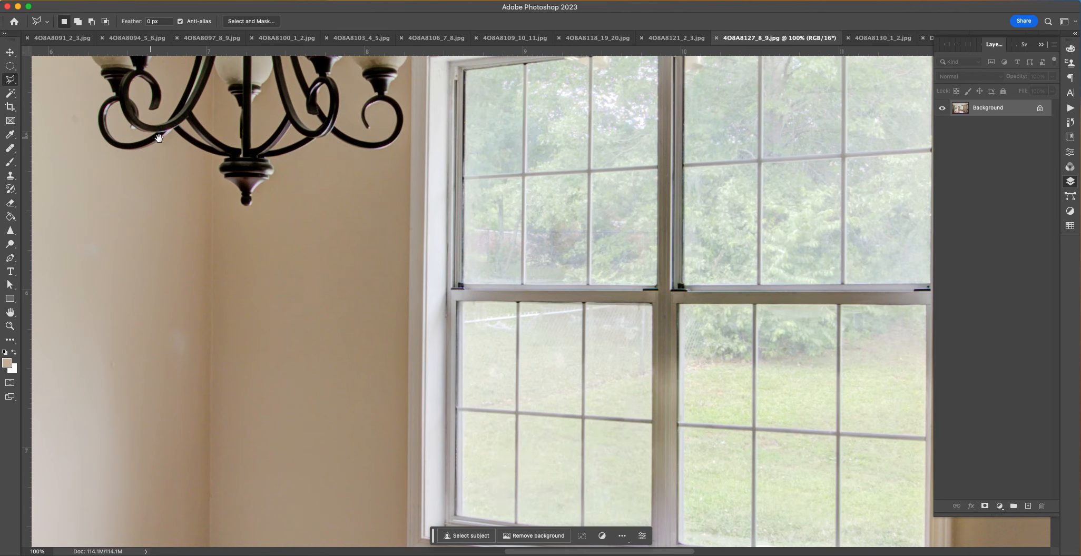
drag(159, 138, 209, 440)
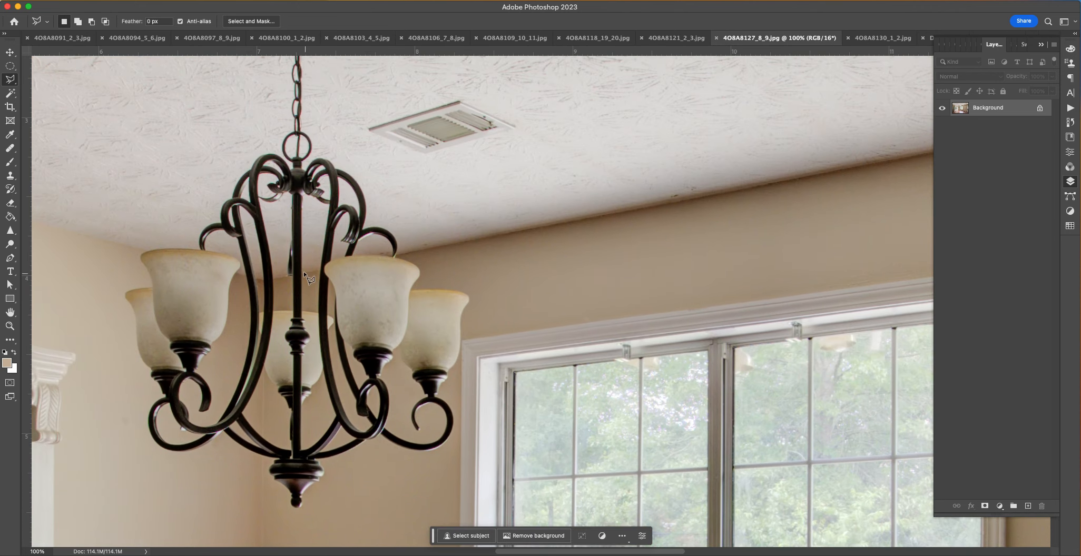
click(262, 280)
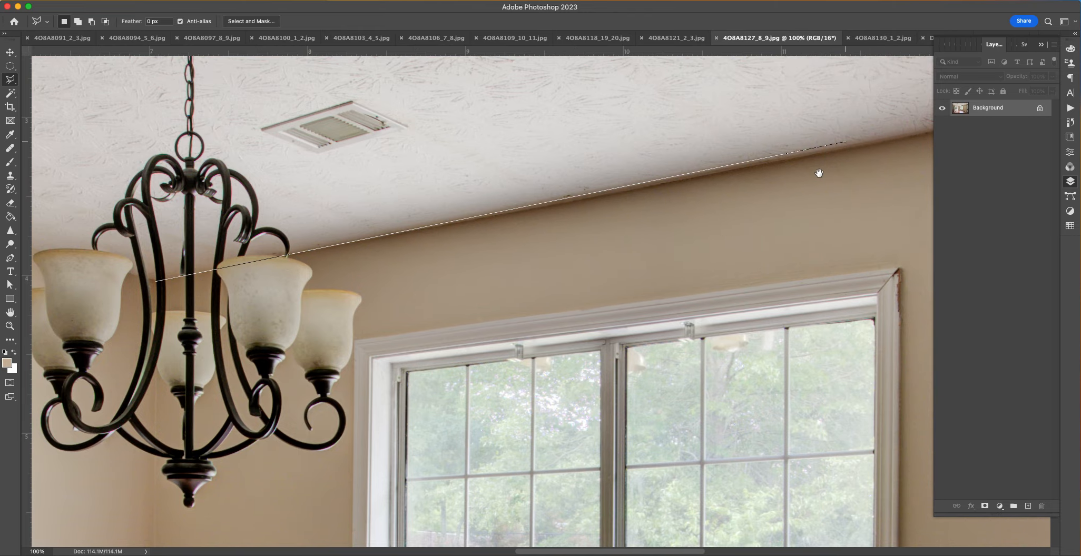
drag(820, 174, 351, 323)
click(874, 203)
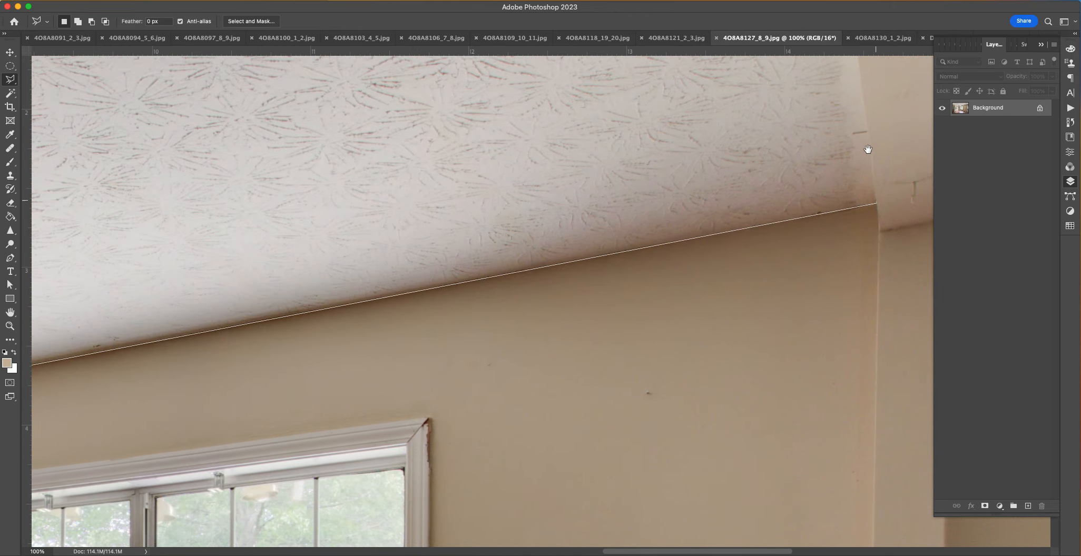
scroll(865, 149, up, 5)
drag(372, 128, 975, 158)
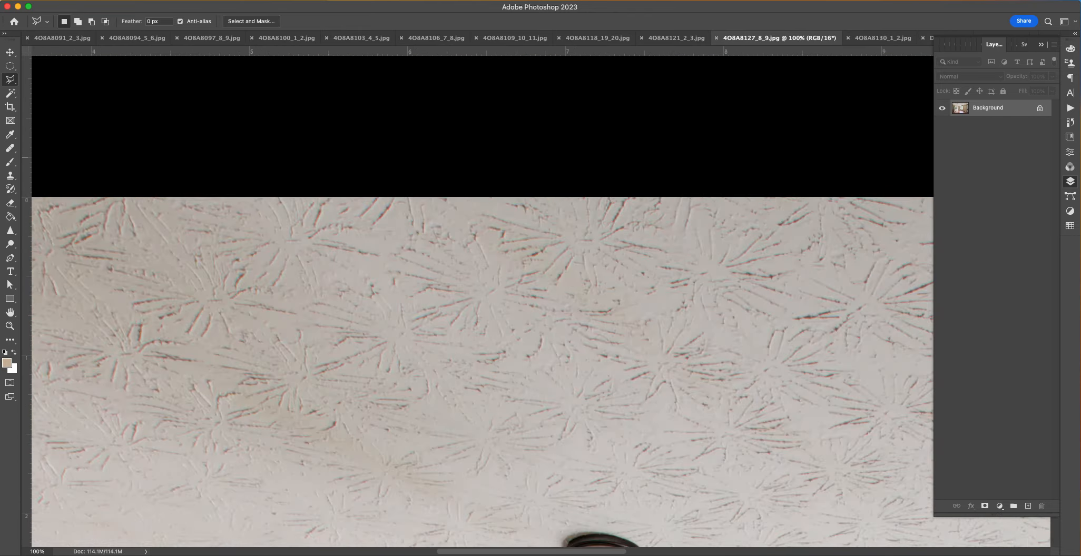
drag(379, 77, 712, 153)
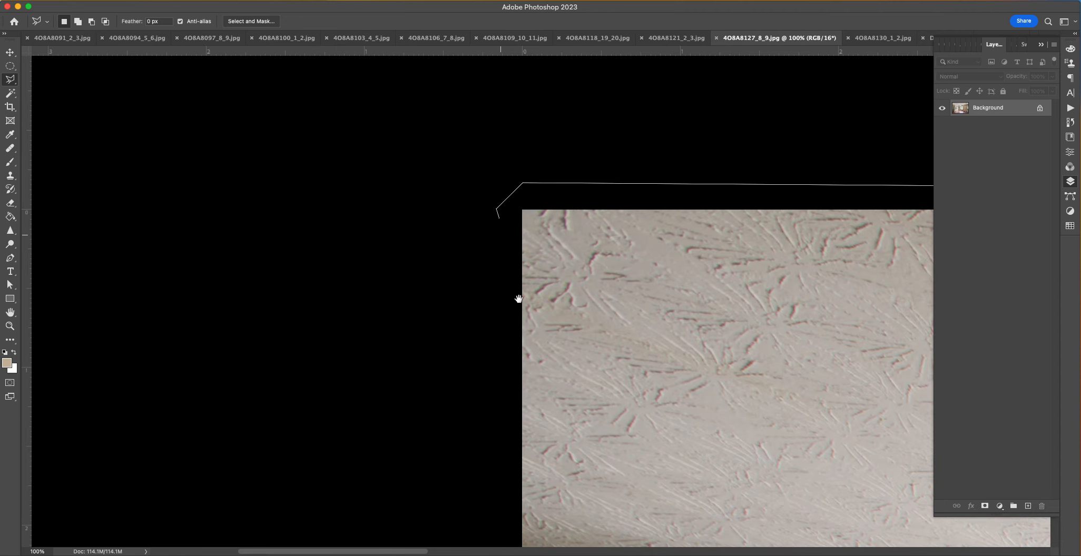
scroll(512, 285, down, 3)
double_click(494, 323)
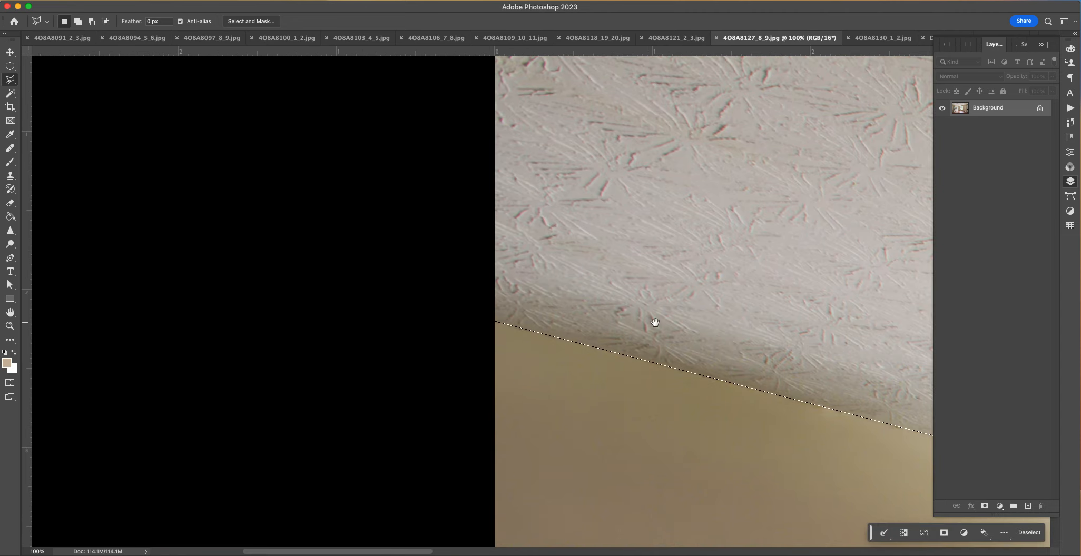
Step: Add the ceiling section on the door side of the beam to the selection
drag(665, 323, 293, 331)
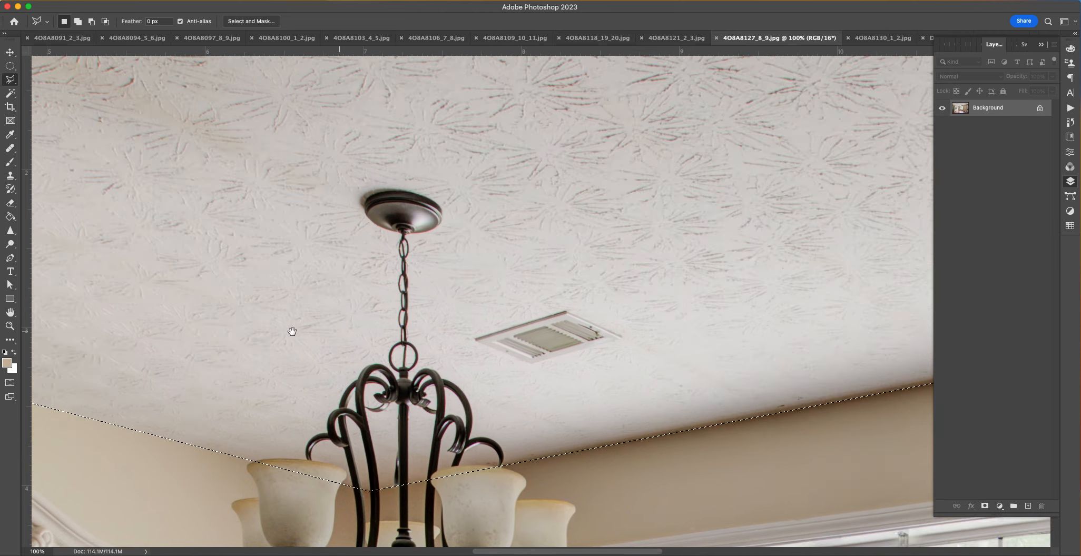
drag(680, 296, 403, 304)
drag(904, 278, 677, 272)
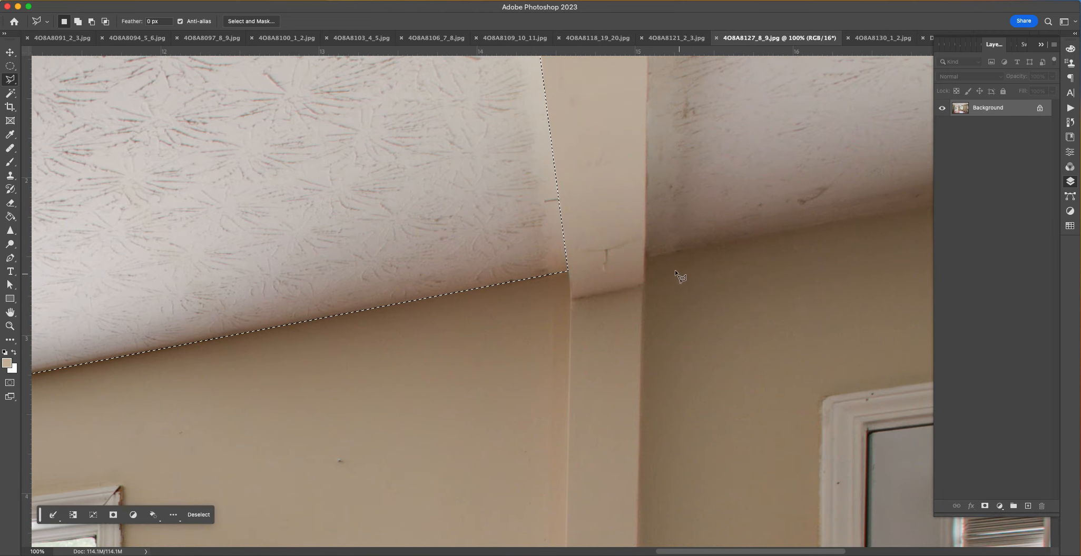
shift+click(646, 261)
drag(718, 230, 120, 226)
click(822, 156)
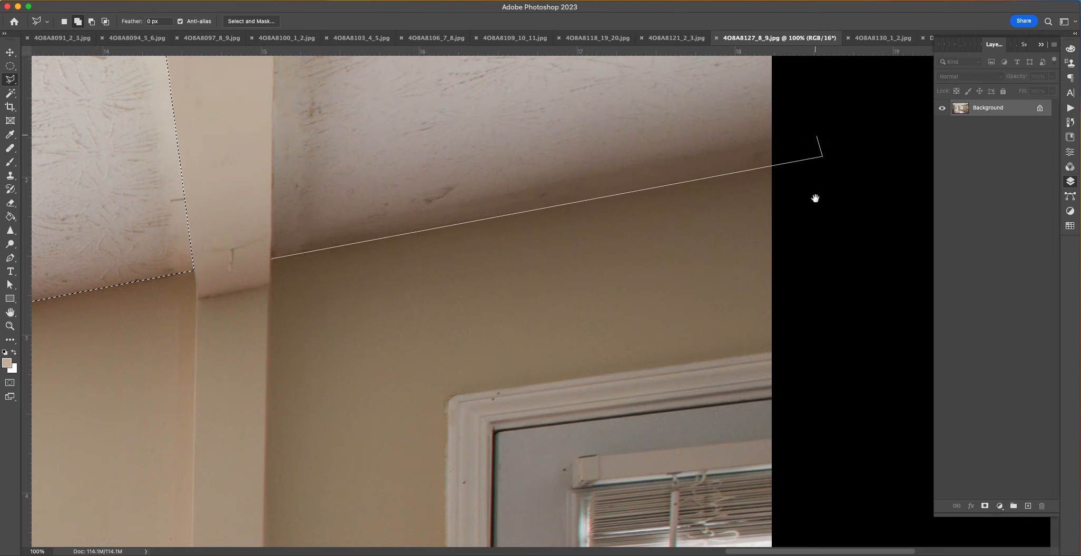
scroll(815, 198, up, 10)
click(803, 251)
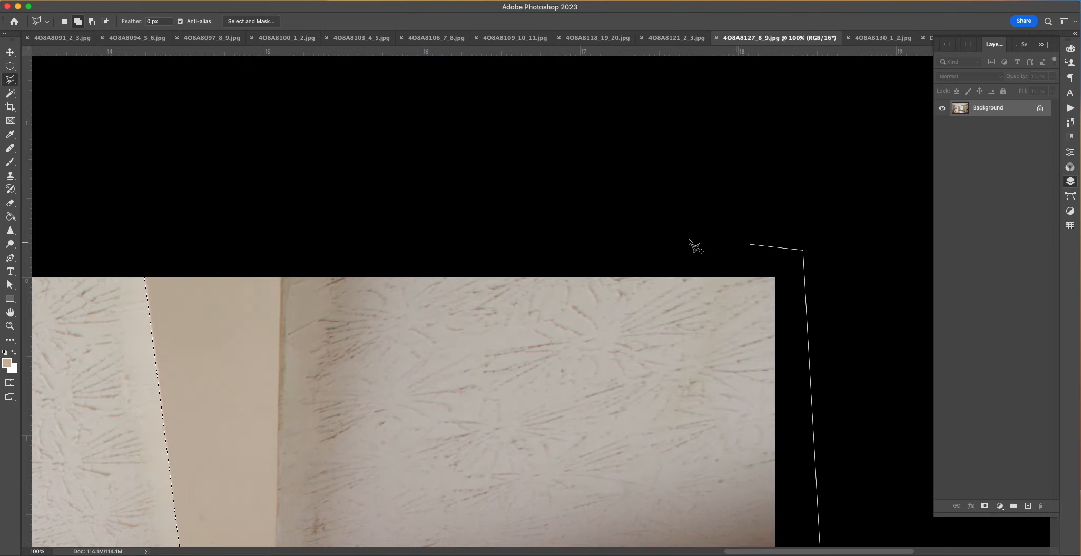
click(283, 274)
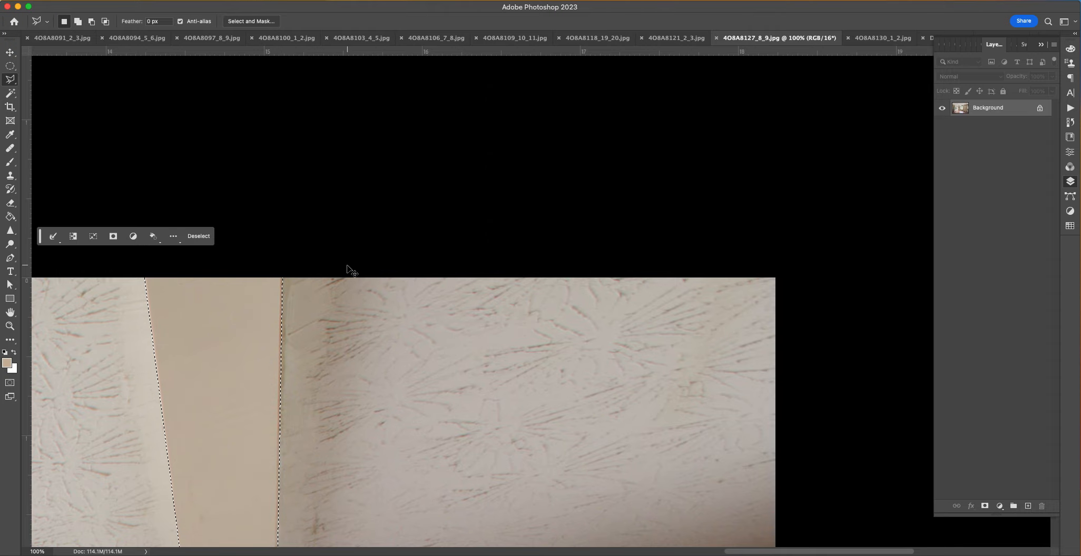
Step: Copy the selected ceiling to a new layer and hide the Background layer
key(super+0)
key(super+j)
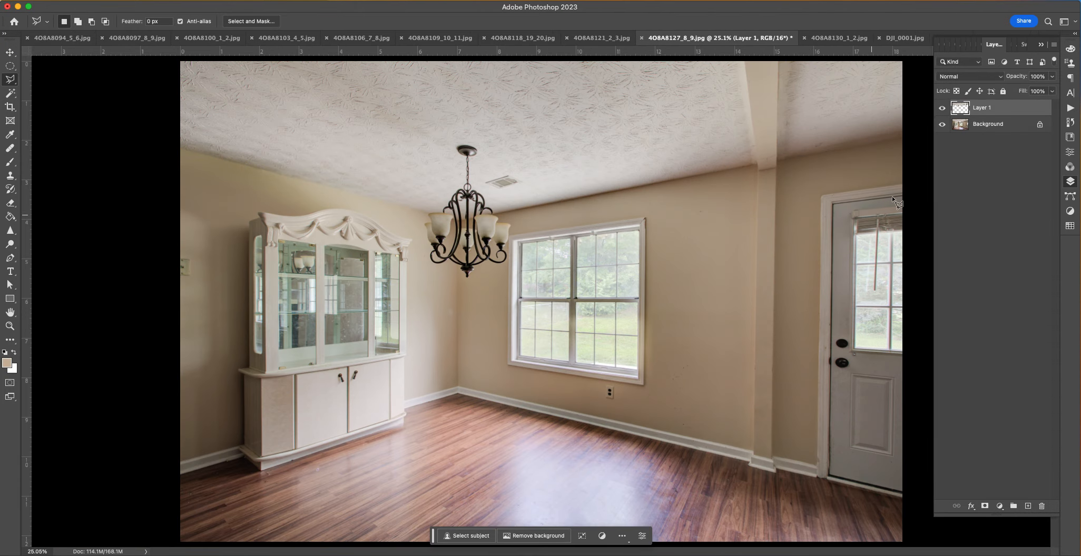
click(942, 124)
key(super+1)
scroll(551, 391, up, 6)
scroll(550, 391, left, 8)
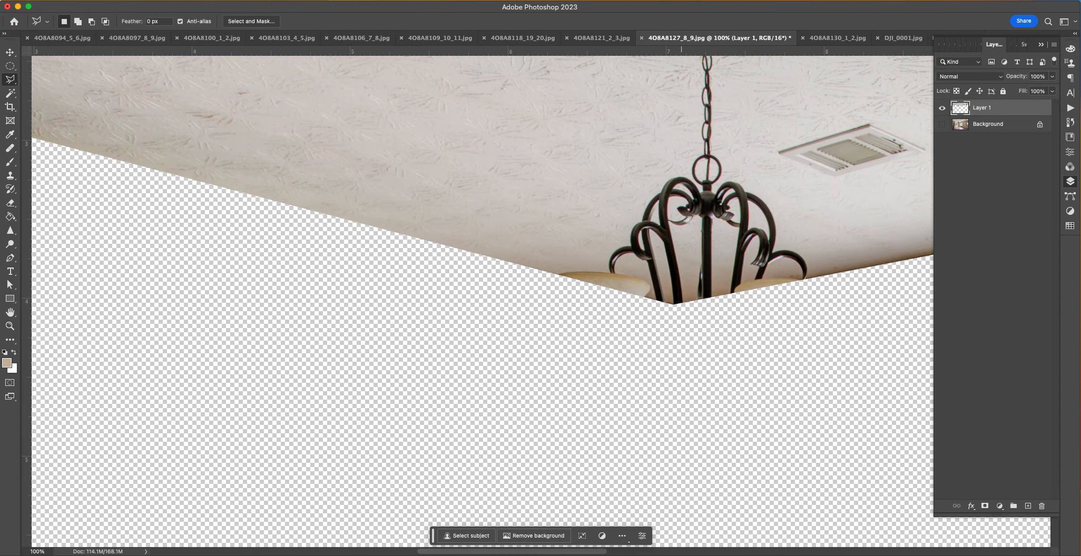
Step: Select the dark chandelier tones on the ceiling layer by Color Range, with Fuzziness 140 and Range 91%
click(149, 0)
mouse_move(135, 0)
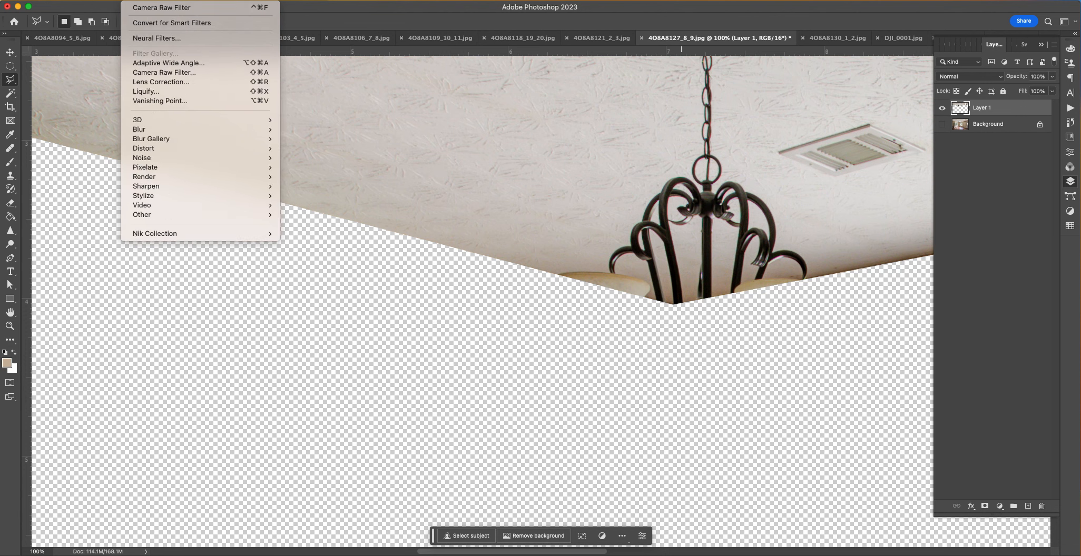
click(146, 95)
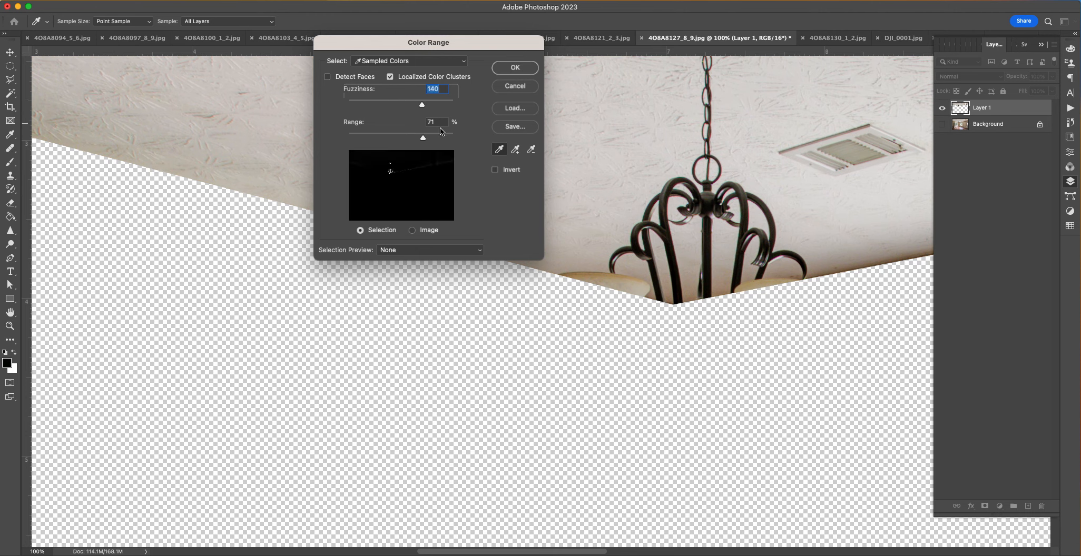
click(714, 198)
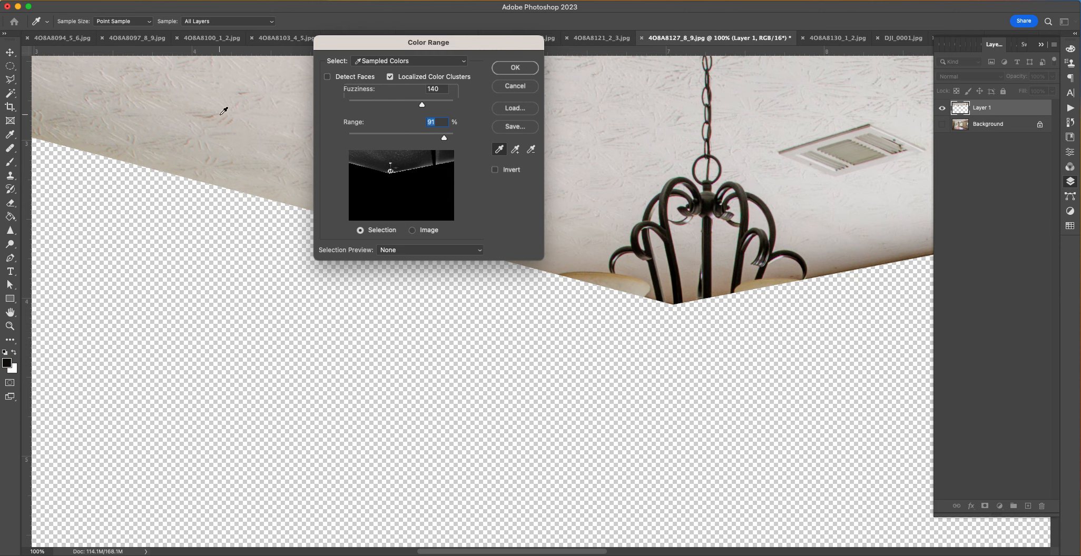
click(509, 69)
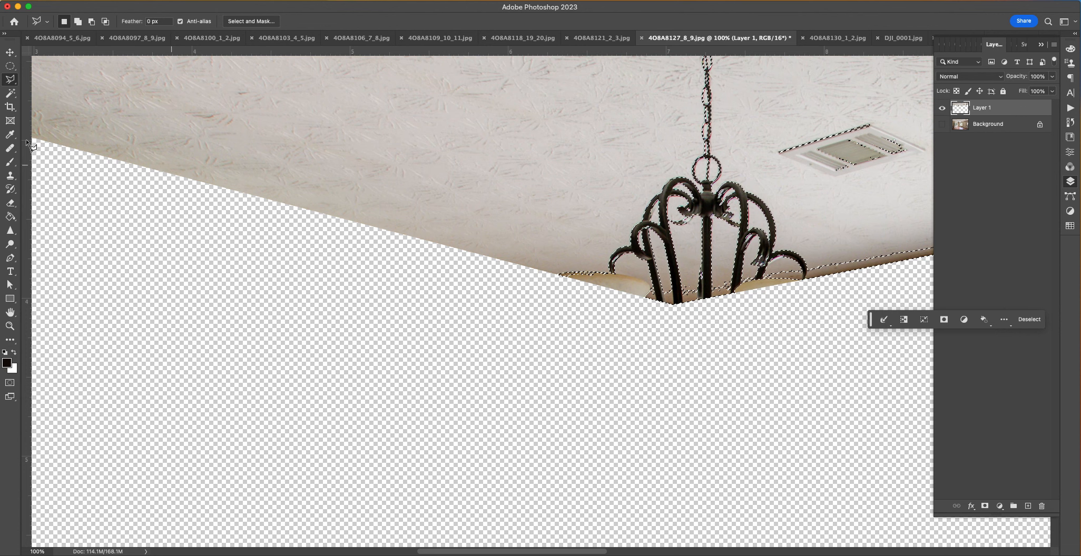
Step: Erase the selected chandelier frame from the ceiling layer, then clear the selection and show the Background layer again
key(b)
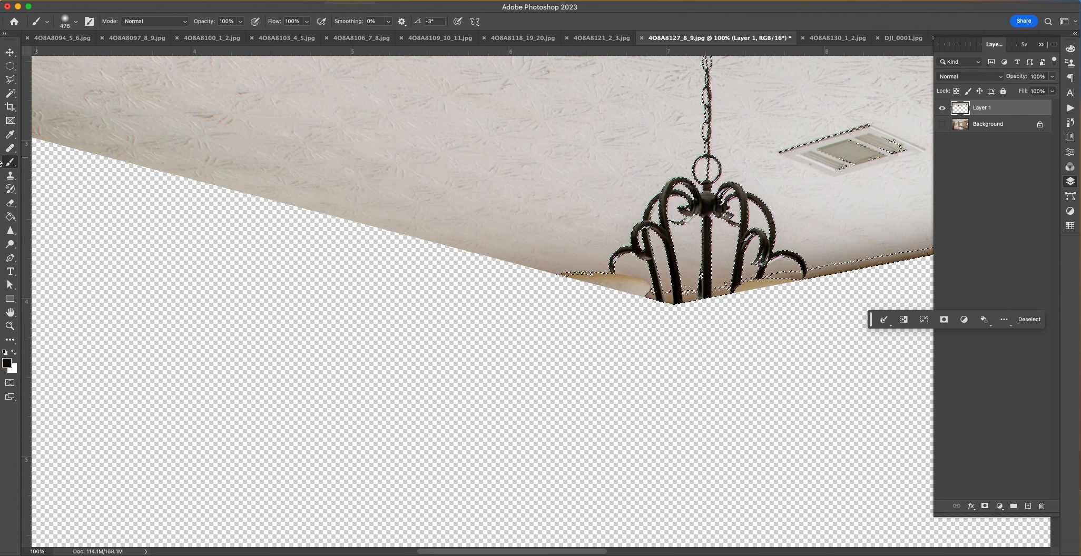
click(10, 203)
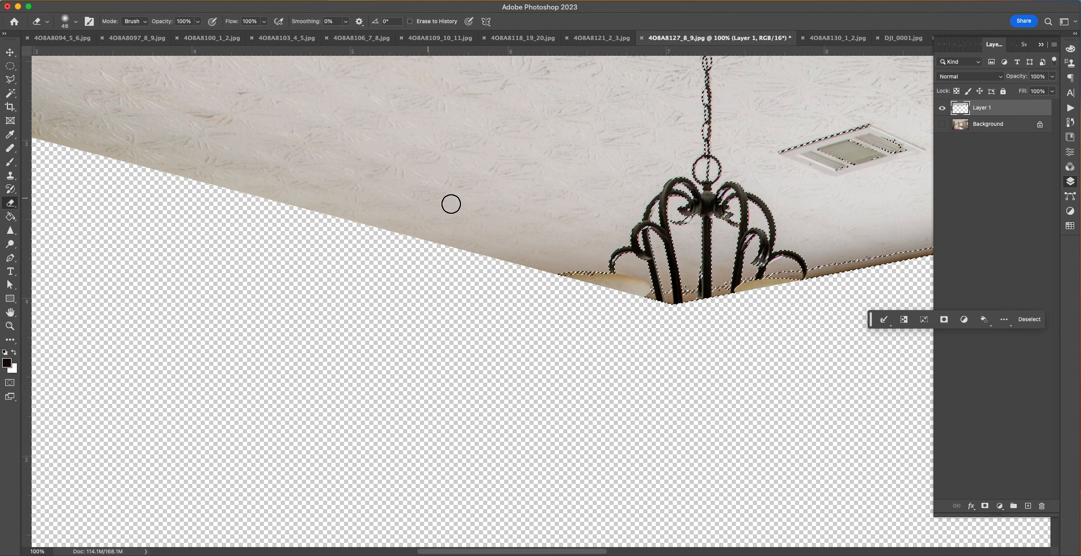
mouse_move(642, 235)
mouse_down()
mouse_move(655, 257)
mouse_move(660, 201)
mouse_move(699, 195)
mouse_move(711, 214)
mouse_move(697, 329)
mouse_move(700, 253)
mouse_move(719, 252)
mouse_move(733, 288)
mouse_move(744, 243)
mouse_up()
mouse_move(729, 200)
mouse_down()
mouse_move(775, 221)
mouse_move(778, 264)
mouse_move(757, 239)
mouse_move(758, 296)
mouse_move(762, 230)
mouse_move(811, 281)
mouse_move(777, 245)
mouse_move(766, 256)
mouse_move(654, 212)
mouse_move(683, 308)
mouse_move(647, 271)
mouse_move(651, 297)
mouse_move(632, 261)
mouse_move(614, 265)
mouse_move(638, 257)
mouse_move(661, 277)
mouse_move(563, 294)
mouse_move(552, 284)
mouse_move(576, 279)
mouse_move(575, 291)
mouse_move(574, 279)
mouse_move(591, 280)
mouse_move(639, 293)
mouse_move(569, 285)
mouse_move(729, 314)
mouse_move(781, 285)
mouse_move(739, 294)
mouse_move(799, 290)
mouse_up()
key(super+d)
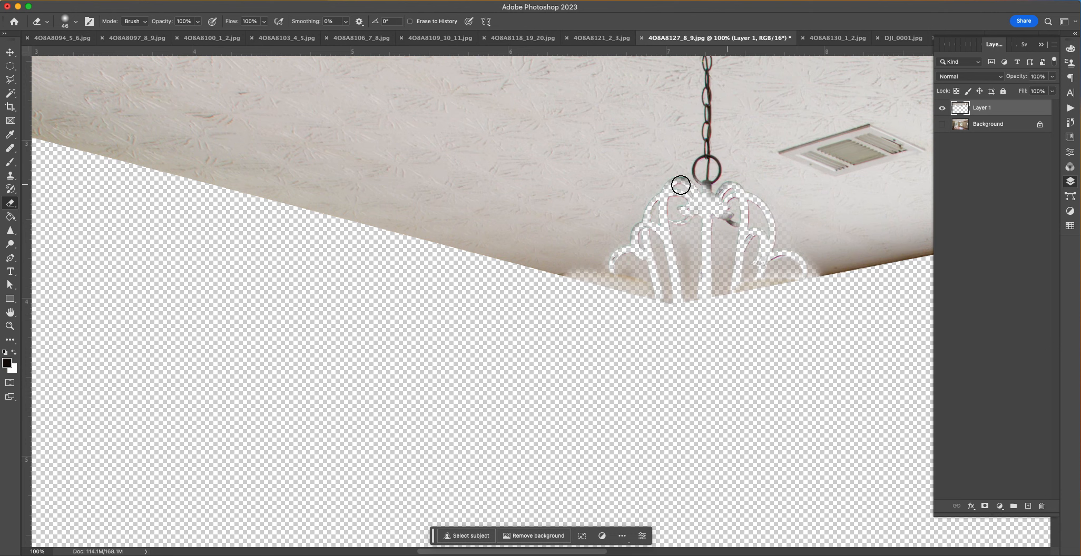
key(super+0)
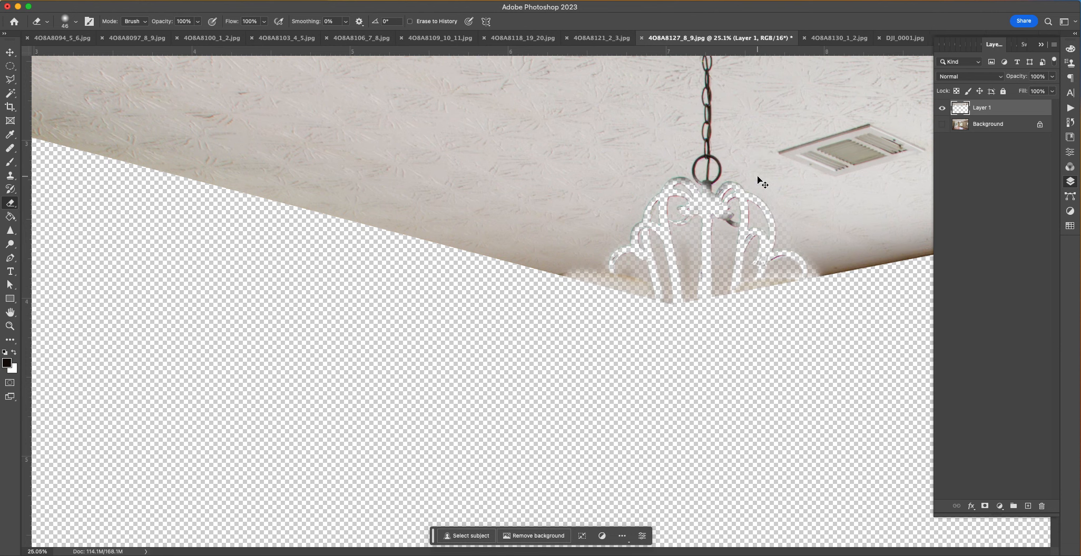
click(943, 126)
Step: Desaturate the ceiling layer with Hue/Saturation, setting Saturation to -44
click(73, 0)
mouse_move(21, 1)
mouse_move(49, 26)
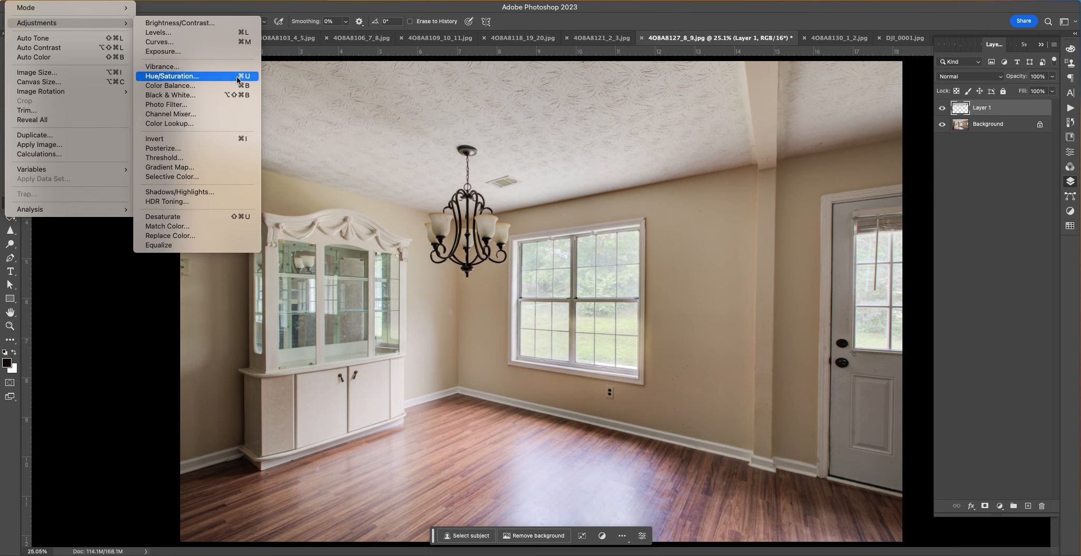
click(238, 79)
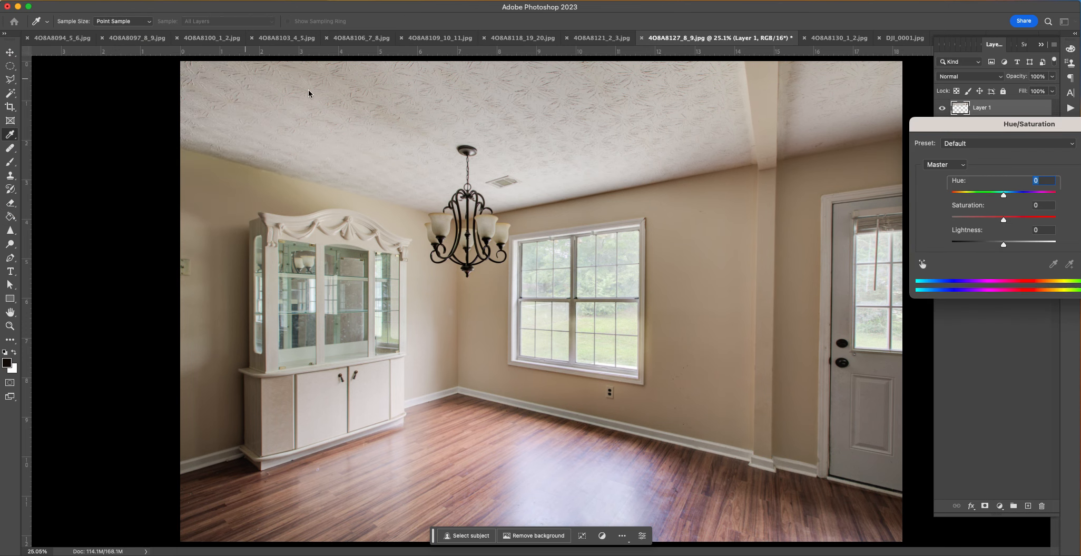
click(980, 218)
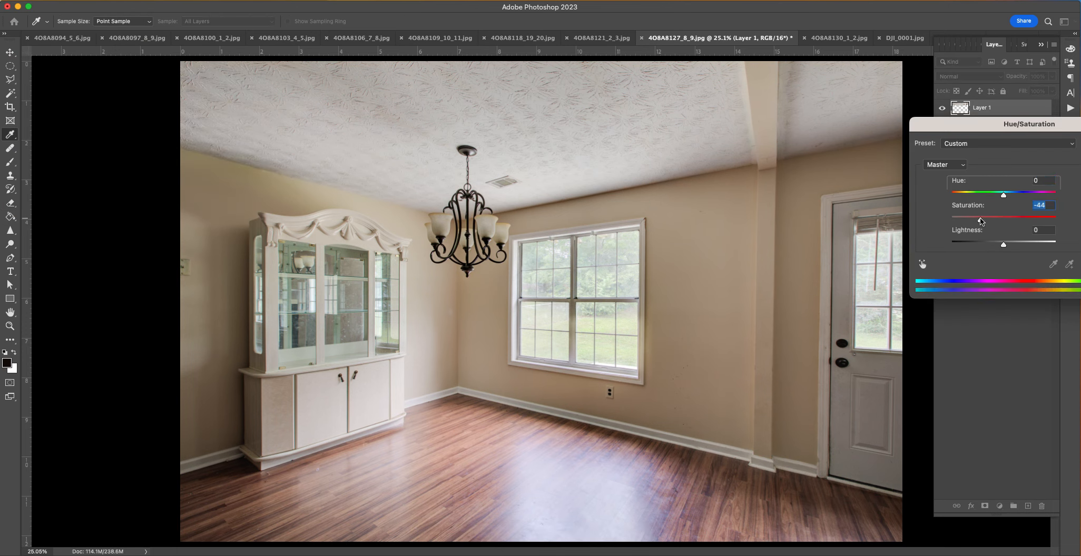
key(Return)
key(e)
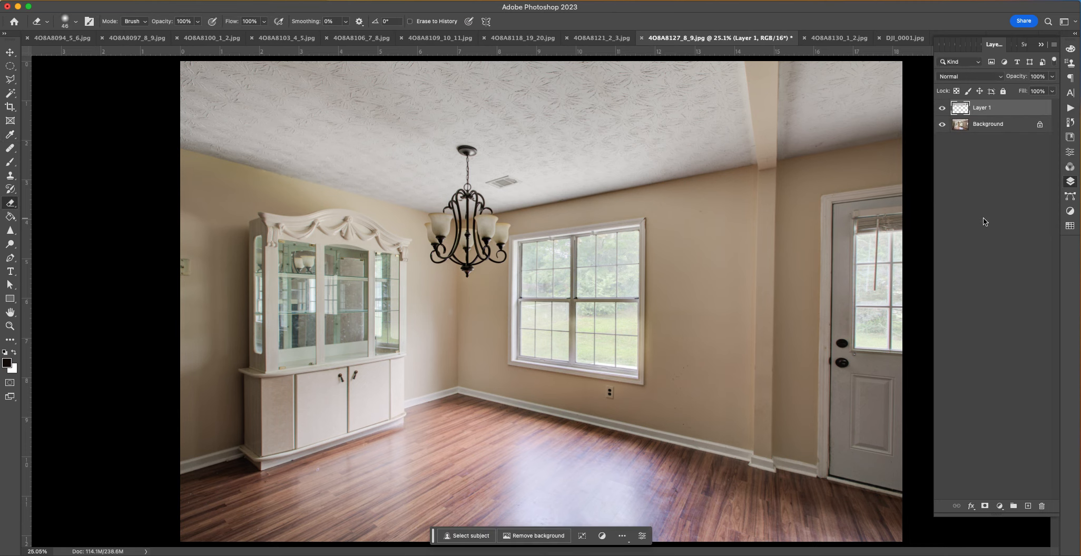
Step: Brighten the ceiling layer slightly with Curves and compare it with the layer hidden and shown
key(super+m)
drag(105, 239, 87, 237)
key(Return)
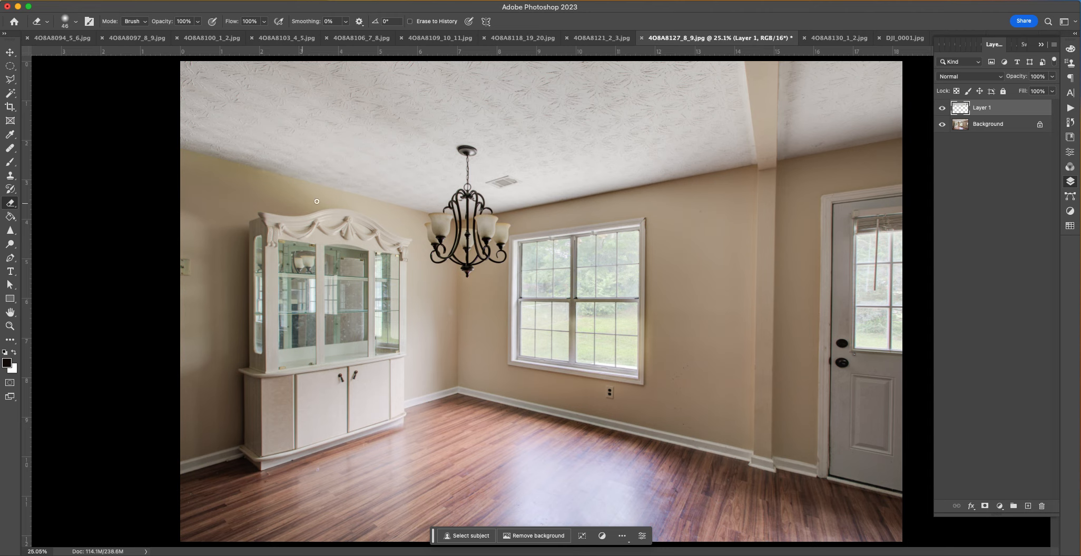
click(945, 111)
click(944, 112)
click(944, 112)
Step: Brighten the Background layer with Curves by raising the midtones at input 126
click(976, 127)
key(super+m)
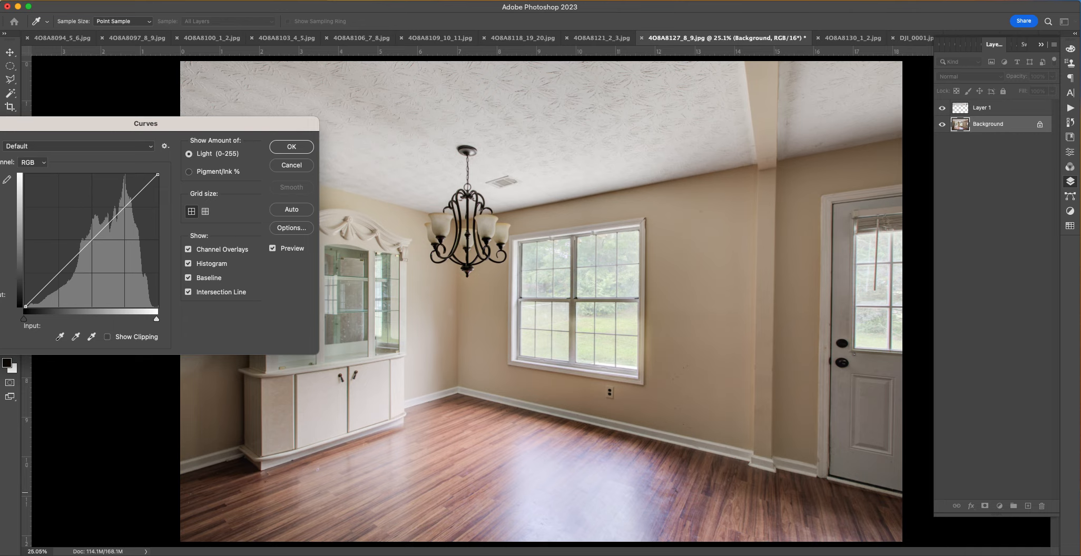
drag(90, 242, 91, 231)
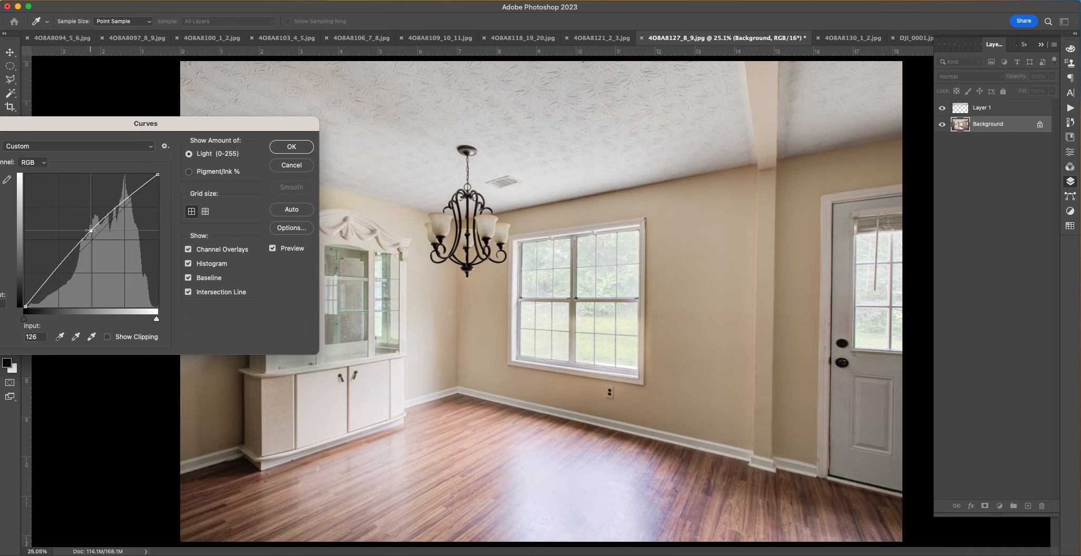
key(Return)
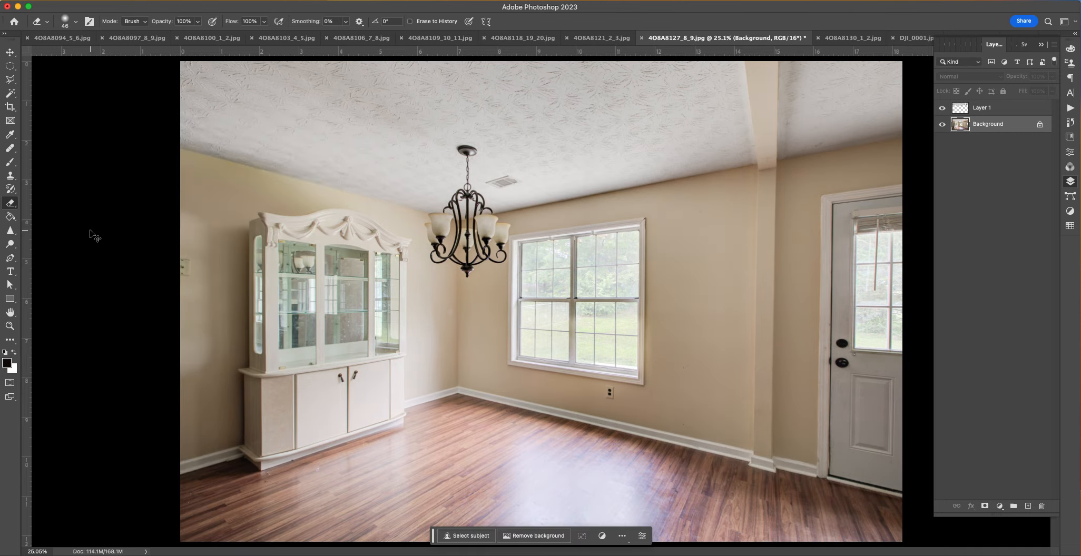
Step: Outline the lower-left glass area of the window with the Polygonal Lasso tool
key(super+1)
mouse_move(526, 285)
mouse_down()
mouse_move(382, 159)
mouse_move(350, 146)
mouse_up()
click(10, 79)
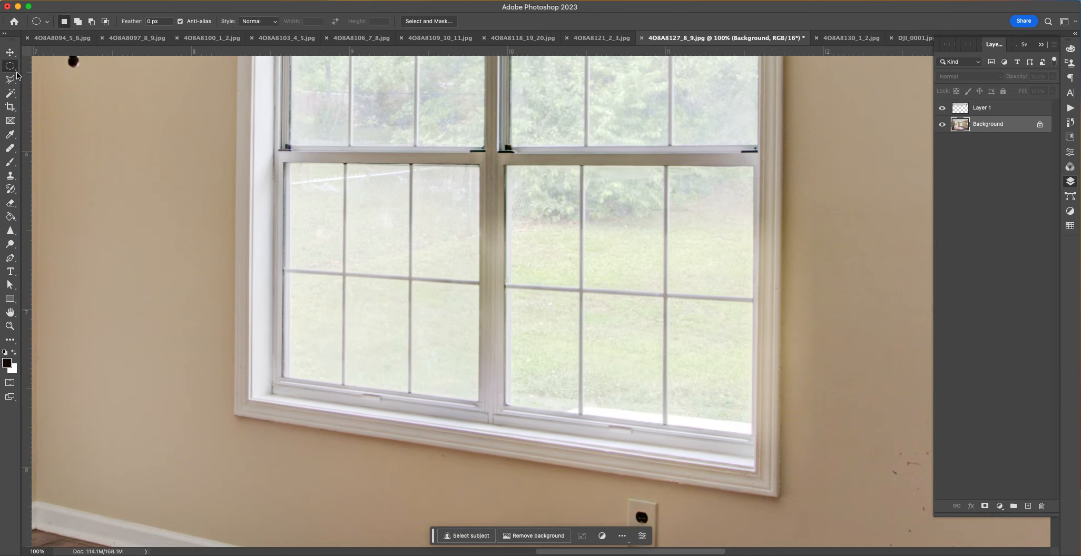
click(290, 164)
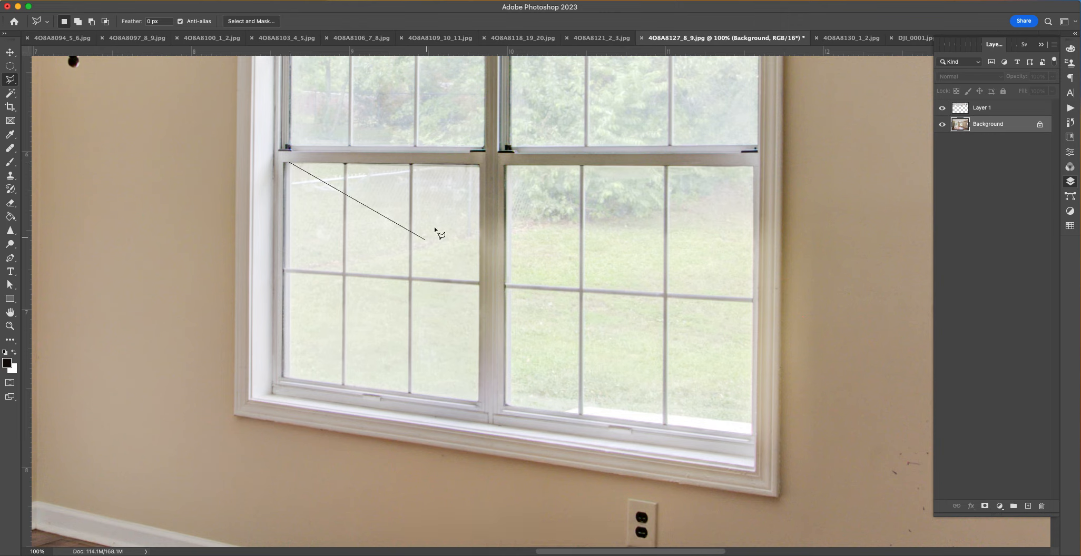
click(480, 166)
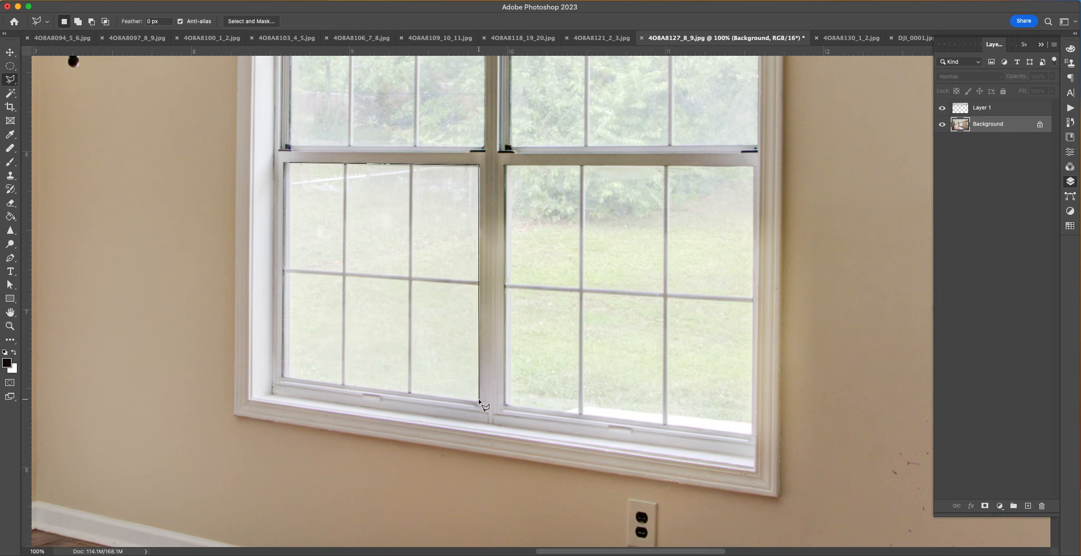
double_click(284, 378)
shift+click(283, 379)
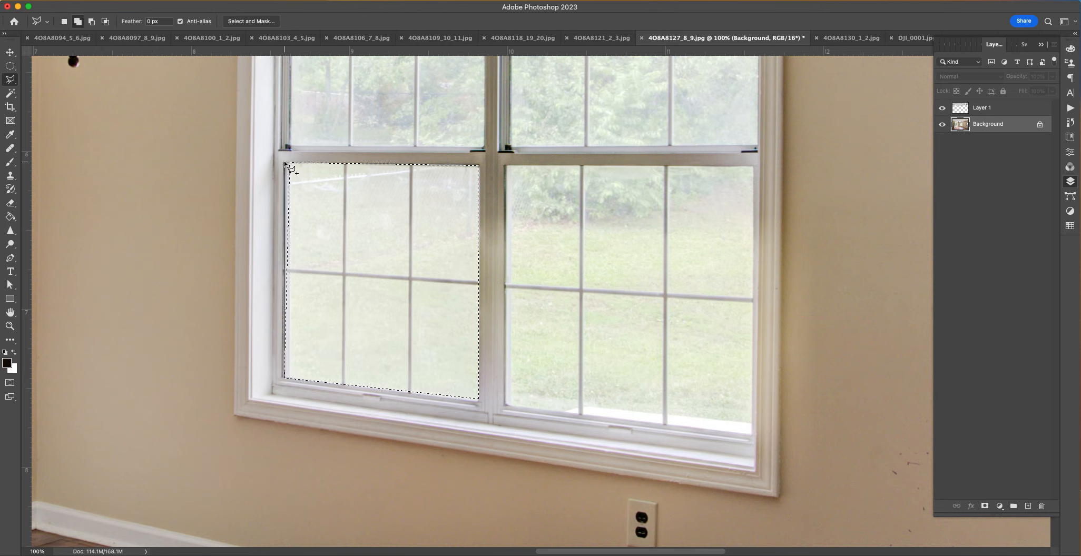
Step: Add the window's upper-left glass area to the selection by tracing its corners
click(291, 147)
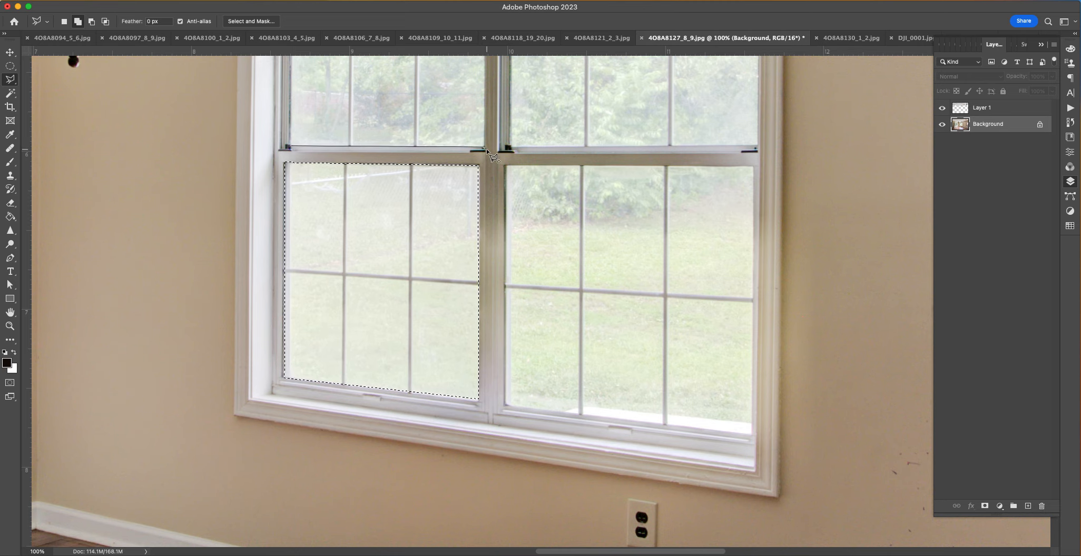
scroll(486, 149, up, 4)
click(475, 138)
drag(471, 69, 525, 535)
drag(620, 74, 650, 489)
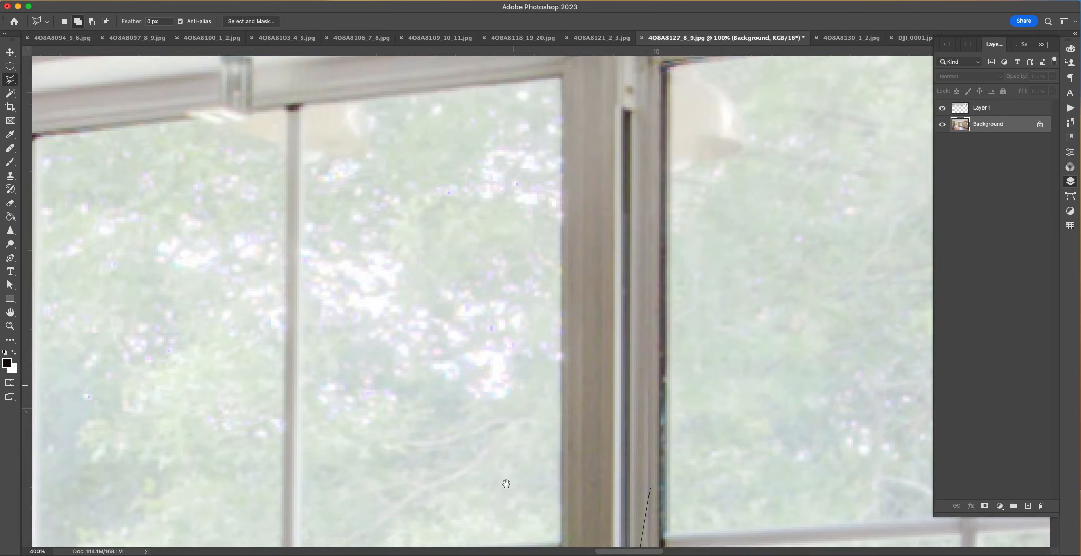
drag(518, 160, 509, 463)
click(551, 378)
drag(411, 389, 856, 261)
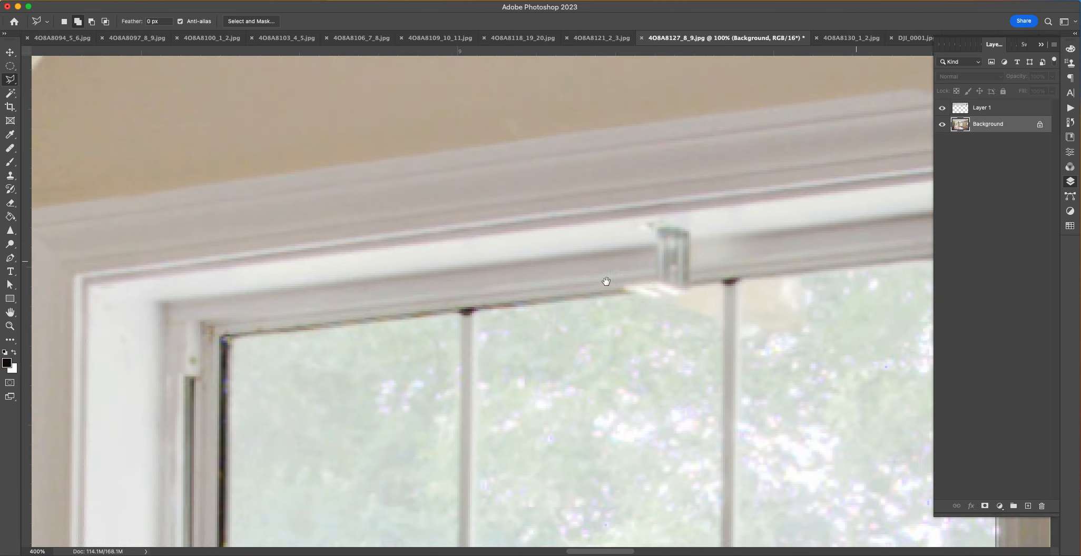
click(224, 336)
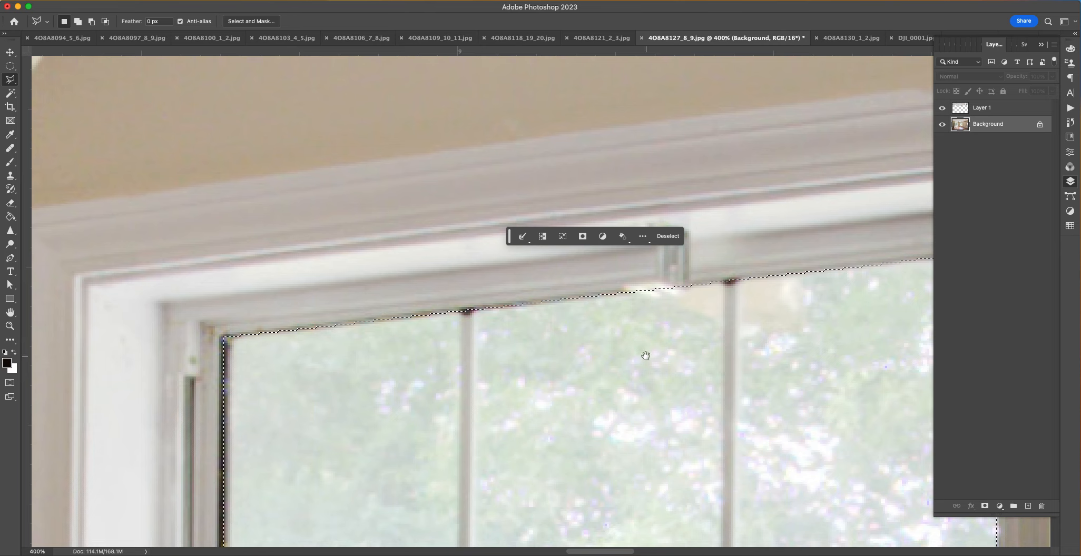
Step: Add the window's upper-right glass area to the selection, following the sash edges from corner to corner
drag(646, 357, 487, 300)
drag(558, 285, 628, 289)
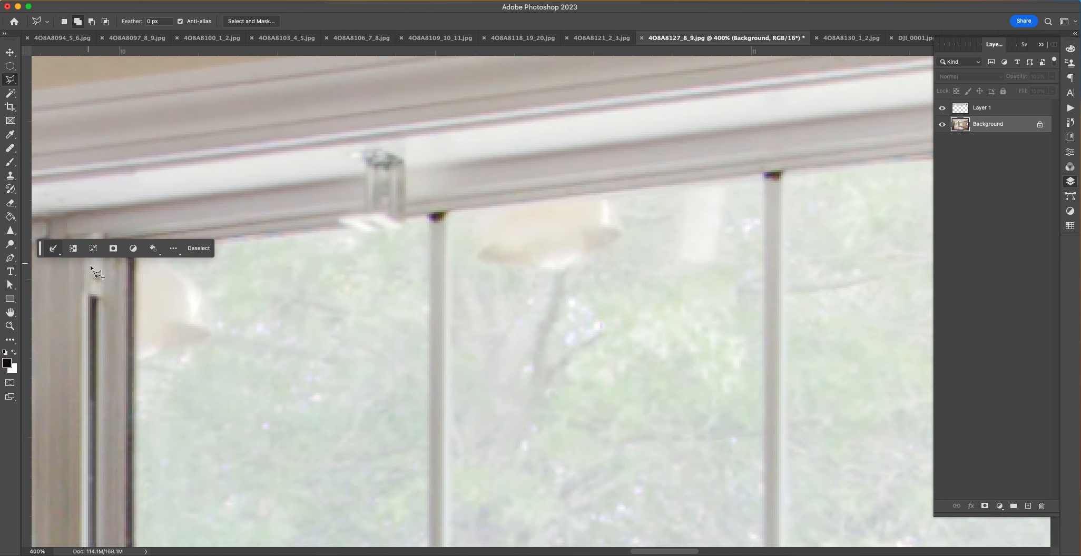
drag(114, 253, 130, 321)
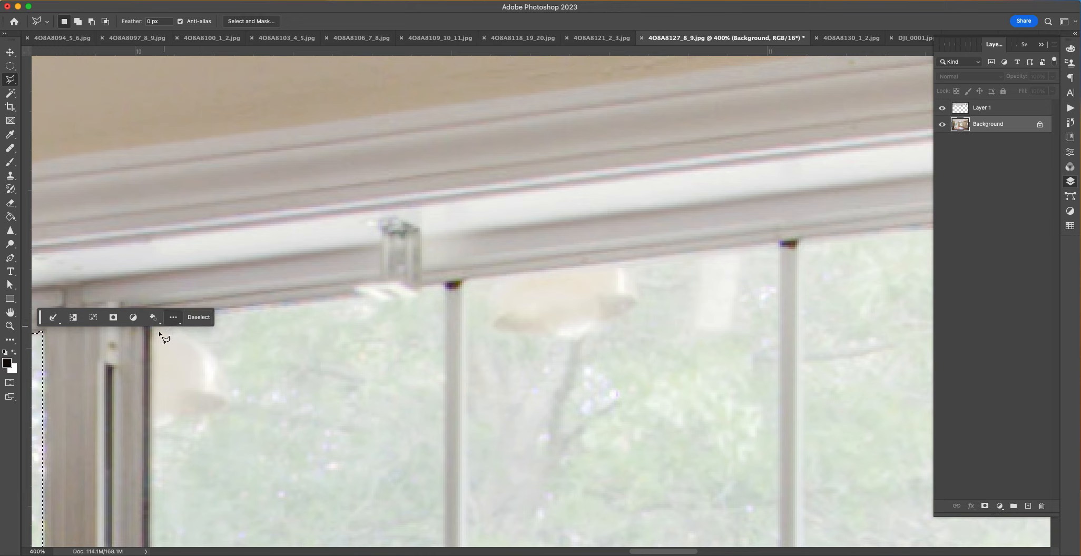
drag(44, 318, 36, 84)
click(149, 321)
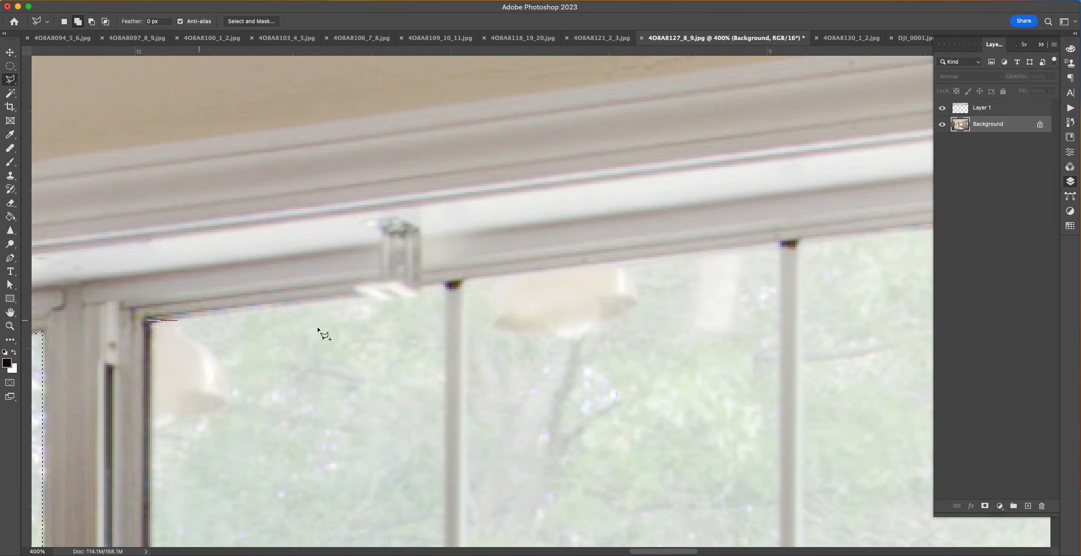
scroll(422, 327, right, 10)
click(476, 206)
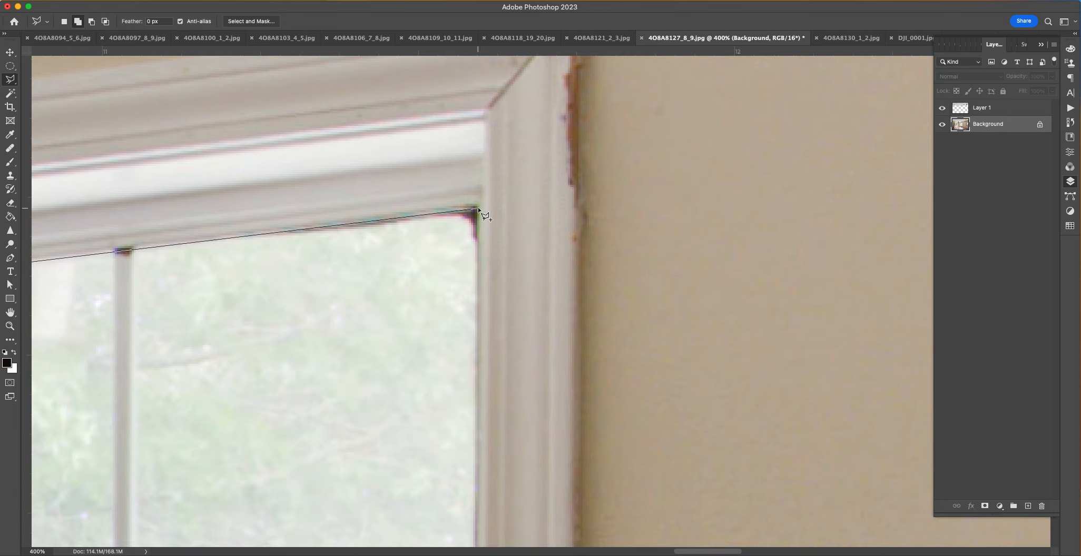
drag(473, 411, 488, 137)
drag(471, 485, 485, 192)
drag(554, 537, 509, 350)
click(441, 332)
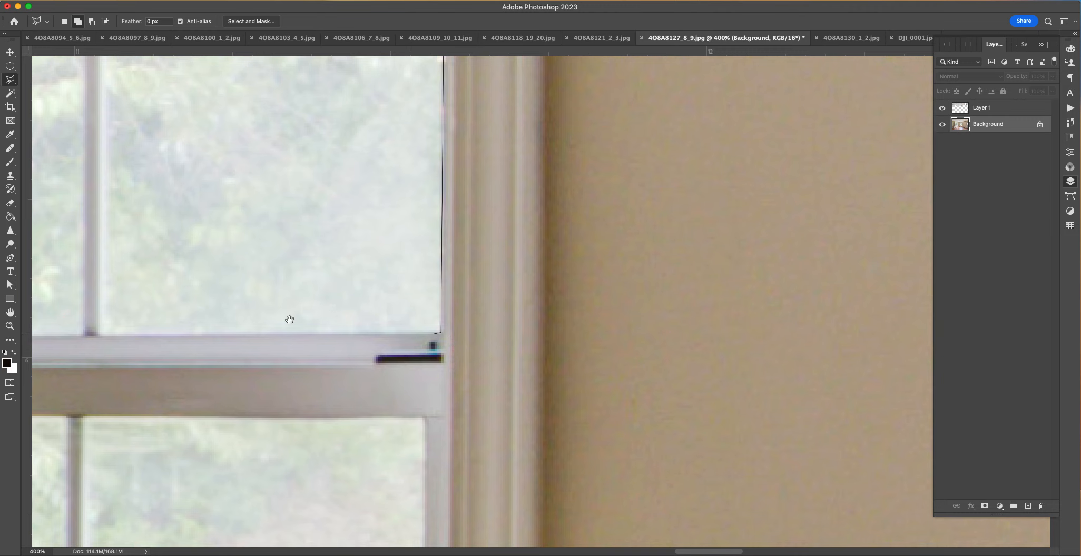
drag(289, 318, 992, 328)
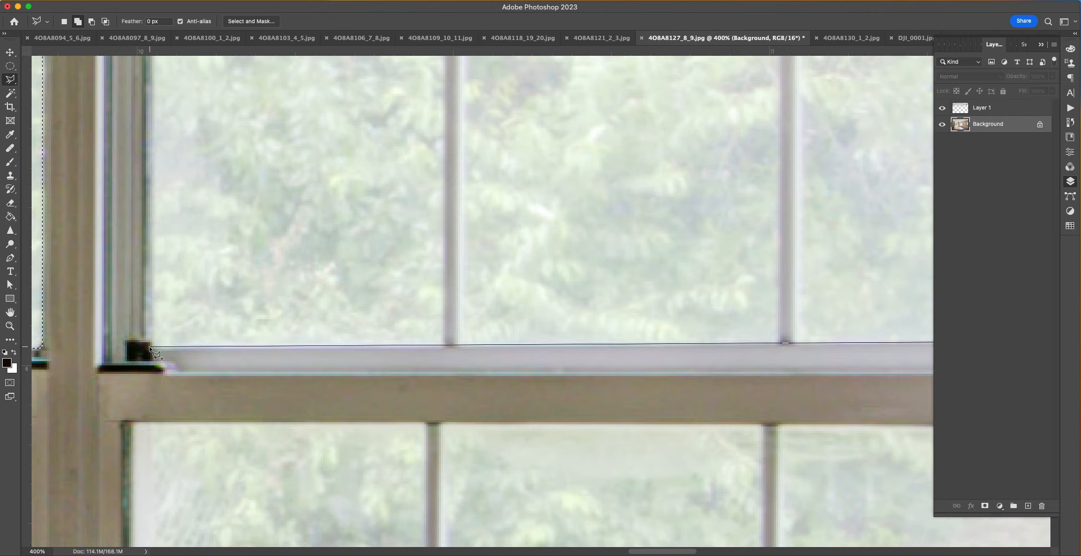
double_click(148, 347)
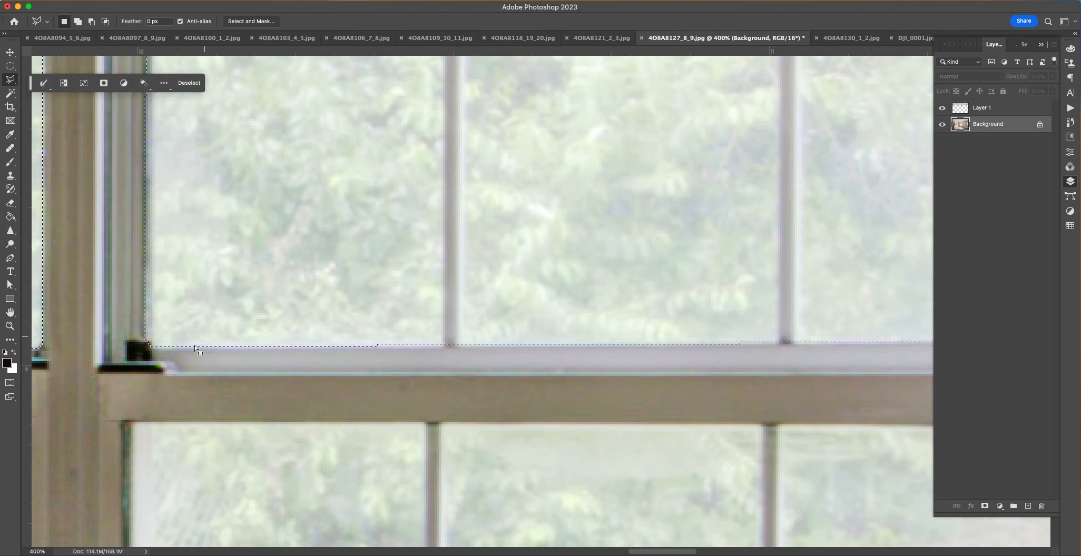
Step: Add the window's lower-right glass area to the selection, completing the outline of all four window sections
click(124, 421)
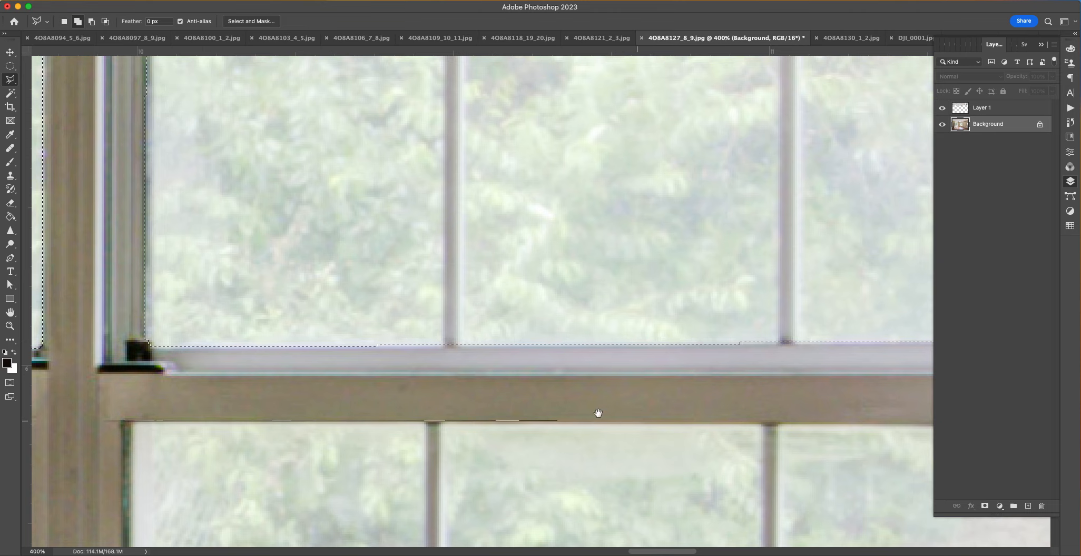
scroll(596, 413, right, 10)
scroll(596, 413, down, 1)
click(839, 378)
drag(832, 378, 751, 133)
mouse_move(732, 438)
mouse_down()
mouse_move(654, 273)
mouse_move(622, 113)
mouse_up()
drag(678, 443, 660, 130)
drag(484, 361, 969, 435)
click(105, 336)
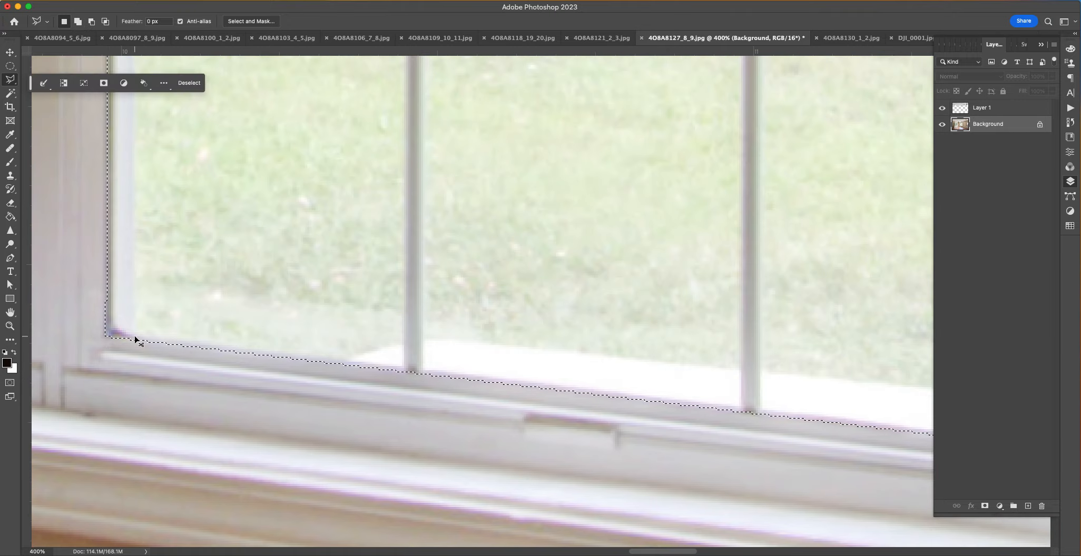
Step: Add the door's glass below the raised blind to the selection, extending the outline past the photo's right edge
key(super+0)
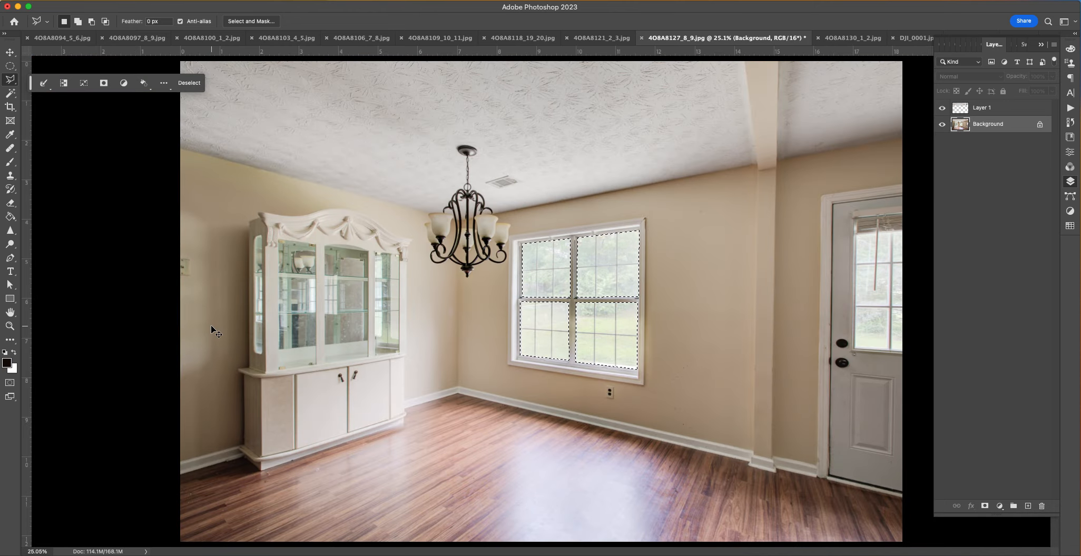
key(super+plus)
key(super+plus)
key(super+plus)
drag(810, 272, 239, 250)
key(super+plus)
key(super+plus)
drag(795, 340, 455, 225)
drag(582, 398, 485, 252)
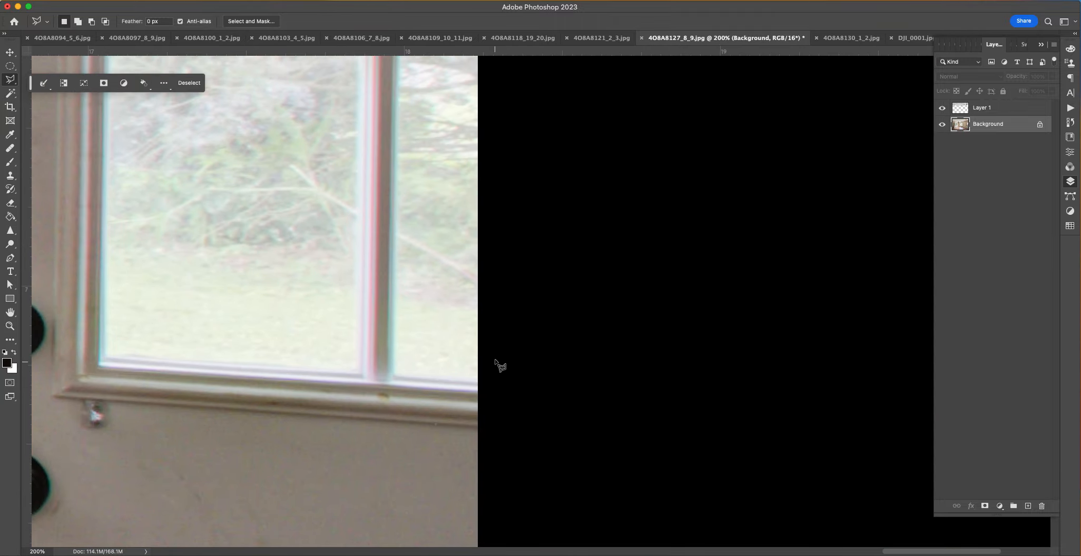
shift+click(483, 384)
click(100, 364)
mouse_move(129, 61)
mouse_down()
mouse_move(193, 369)
mouse_move(189, 540)
mouse_up()
drag(182, 110, 181, 300)
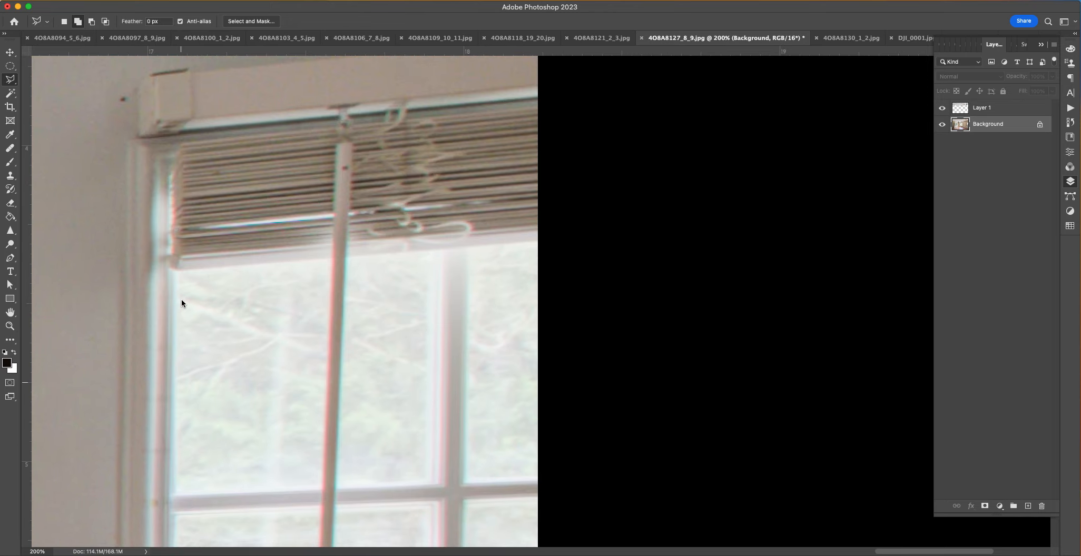
click(173, 271)
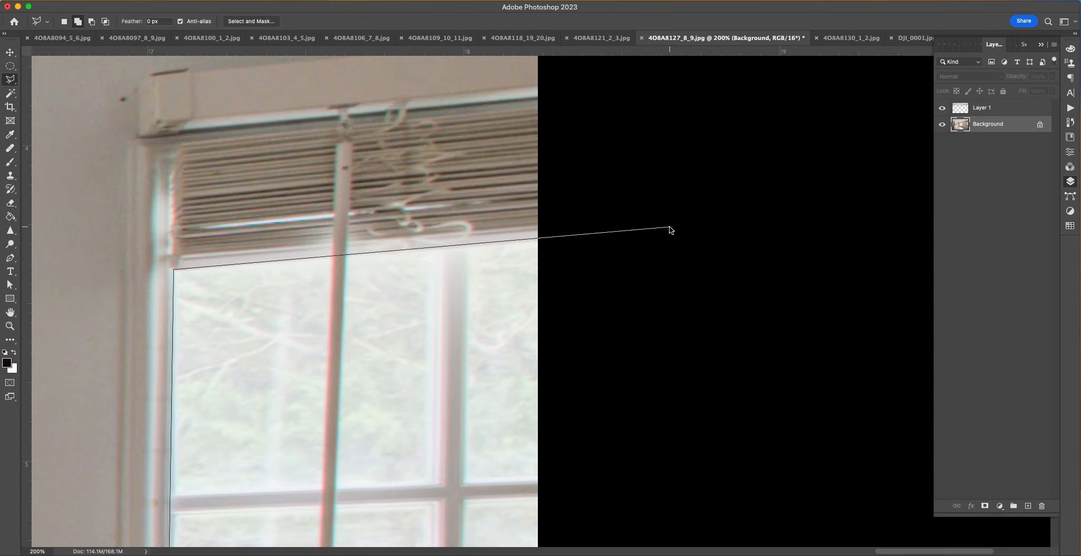
double_click(671, 234)
key(super+0)
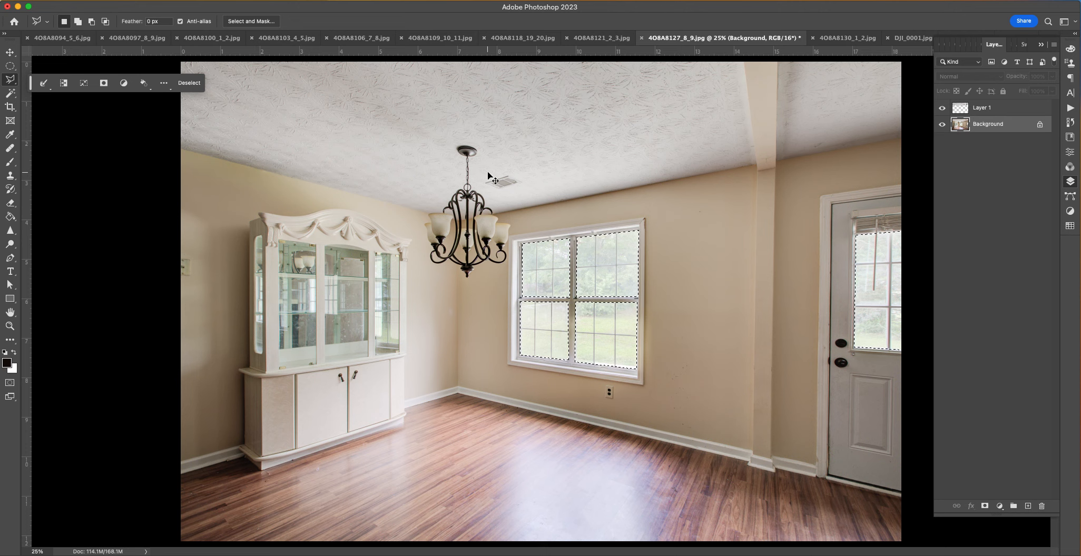
Step: Copy the selected glass to a new layer in Multiply mode and duplicate that layer to darken the windows further
key(super+j)
click(949, 77)
click(957, 117)
drag(985, 123, 1030, 507)
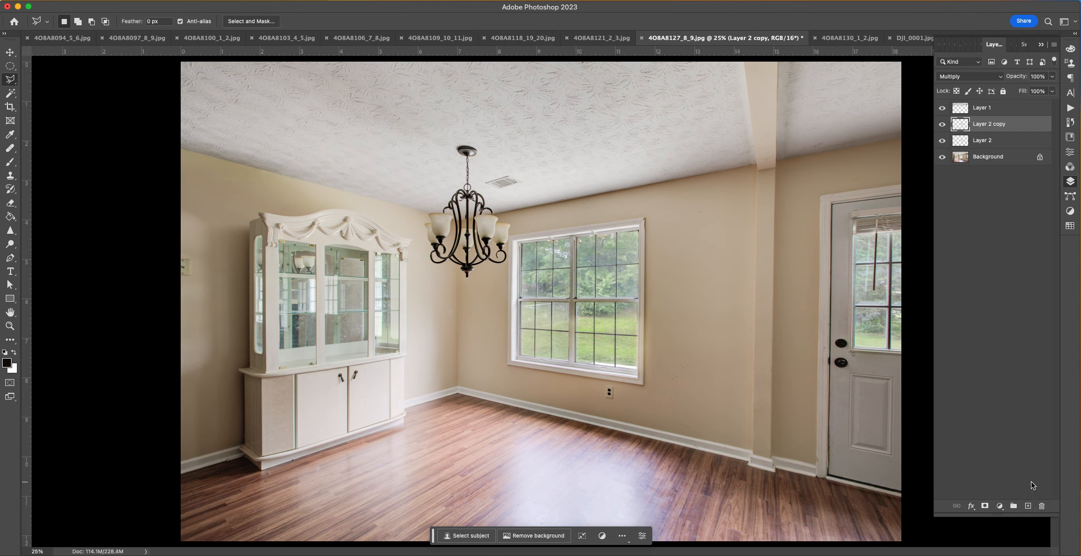
Step: Flatten all layers into a single Background
click(17, 0)
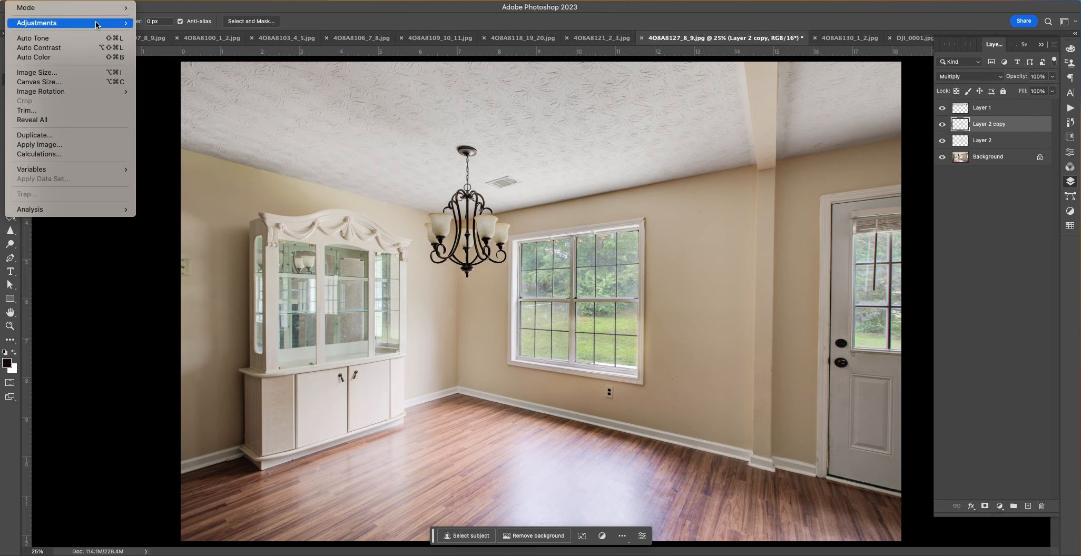
mouse_move(49, 0)
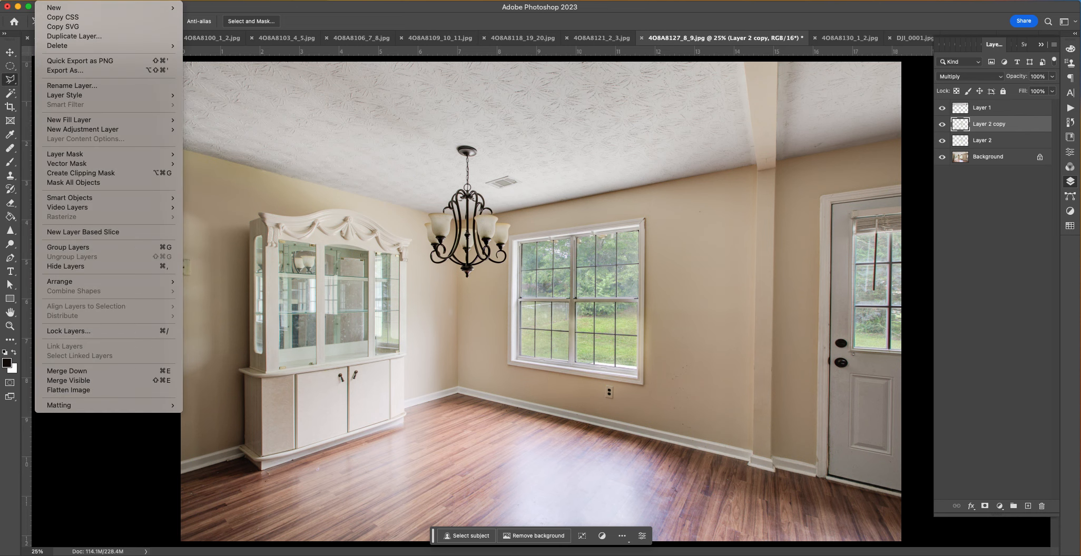
click(153, 390)
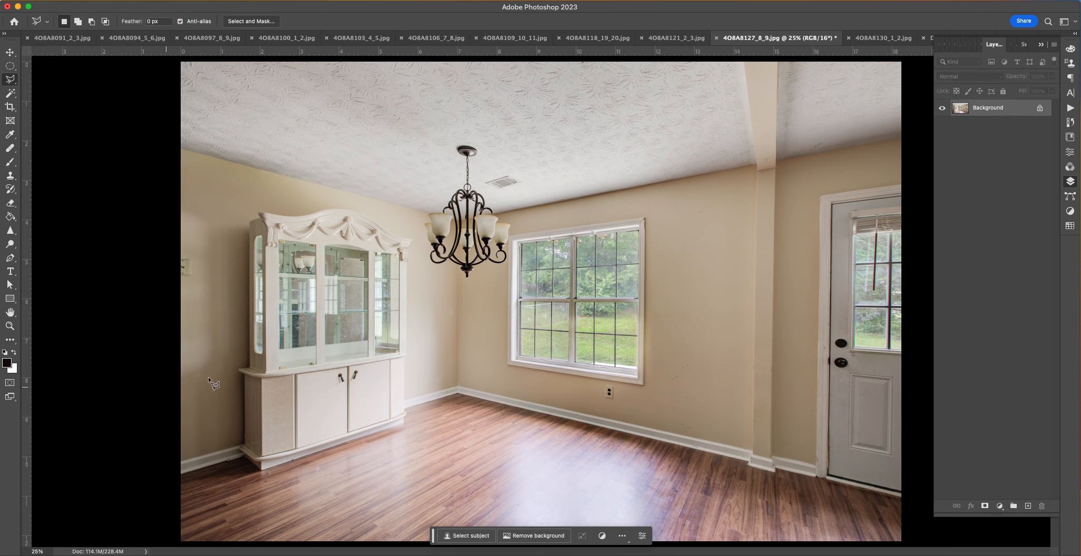
Step: Transform the whole image by pulling its lower-right corner outward to 101.25% width and 1.08 horizontal skew
click(1041, 46)
key(super+t)
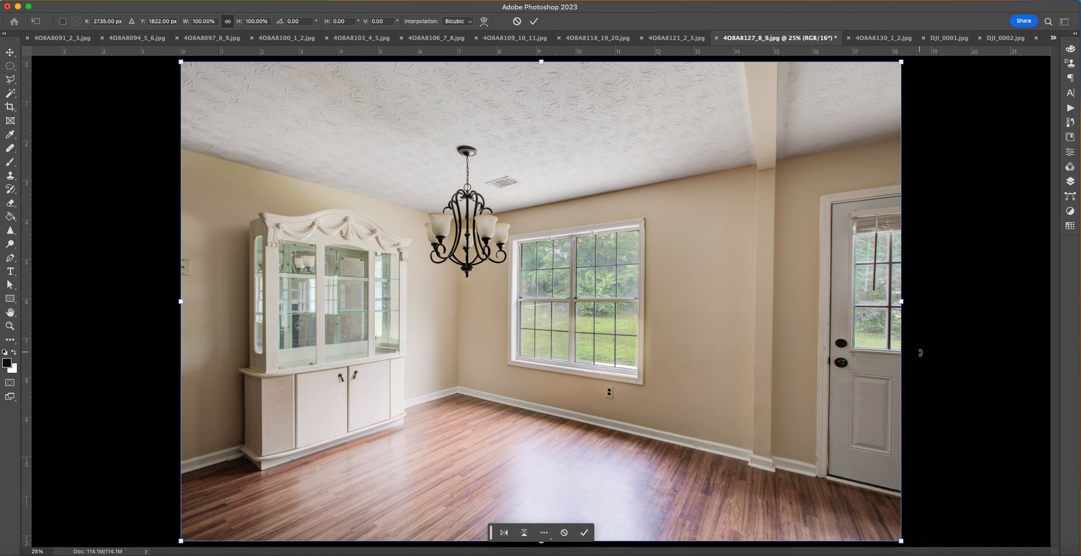
drag(903, 540, 911, 543)
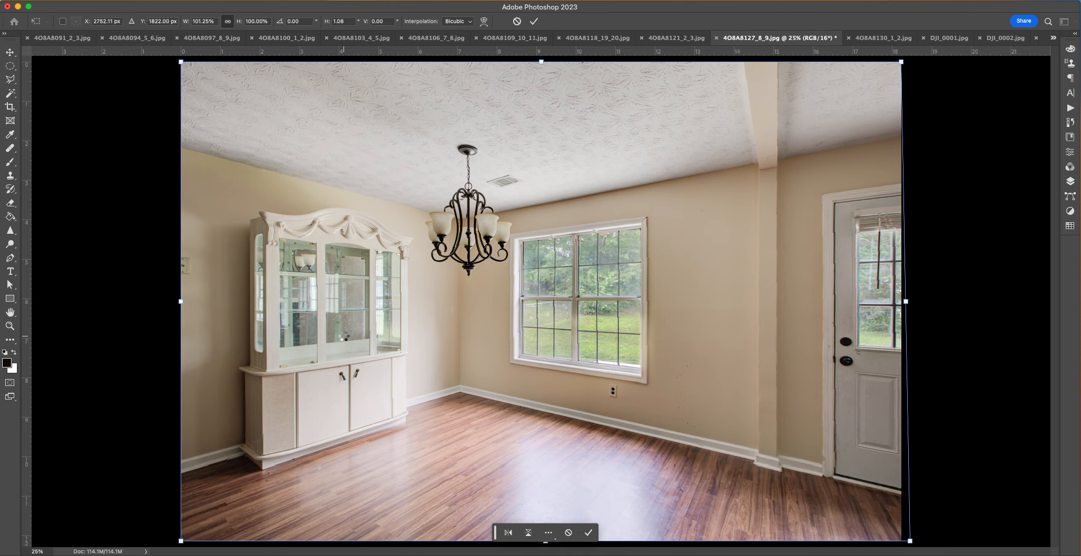
key(Return)
Step: Brighten the flattened image slightly with Curves by raising the midtones at input 140
key(super+shift+s)
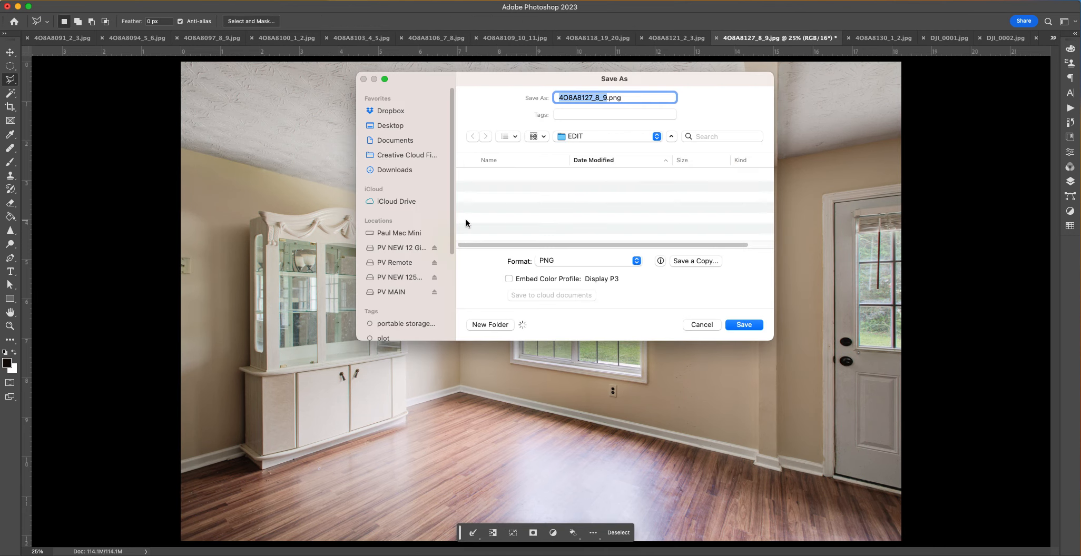
click(701, 326)
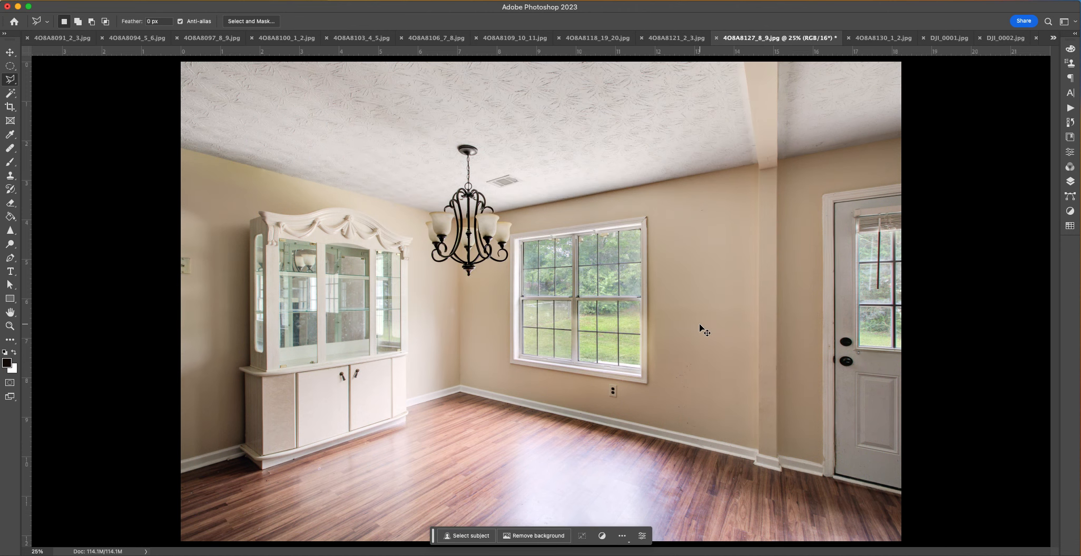
key(super+m)
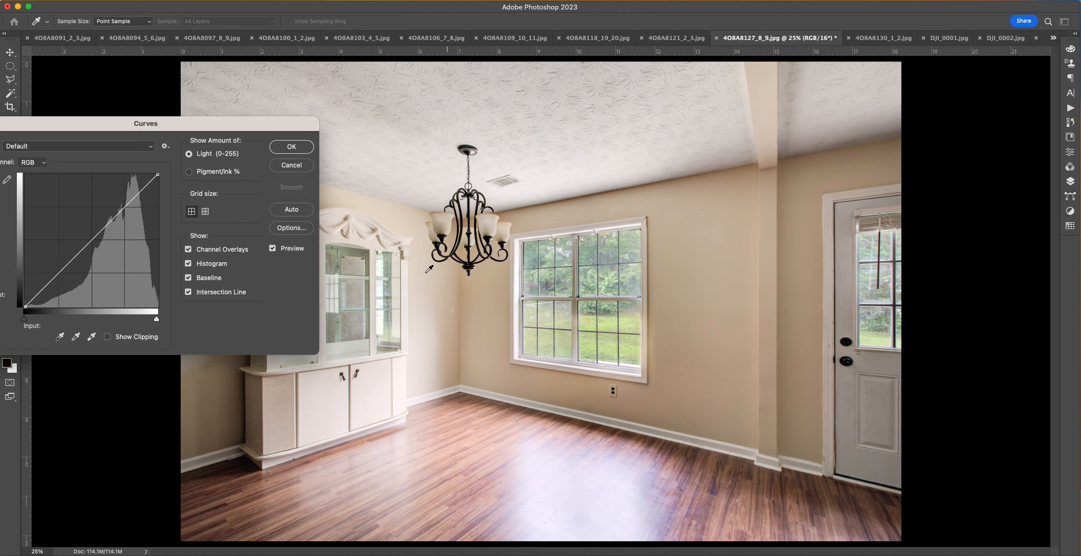
click(98, 228)
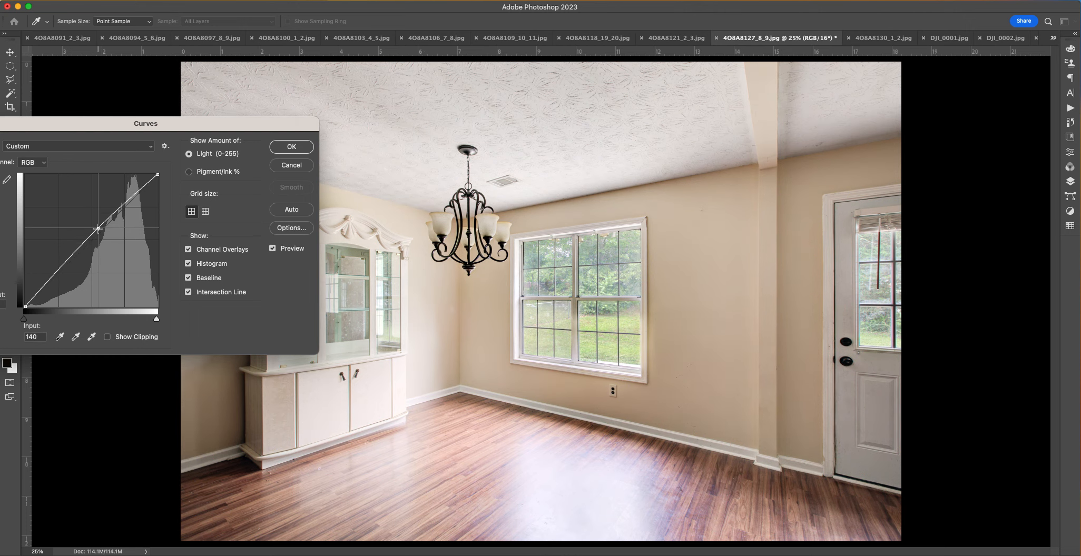
key(Return)
key(l)
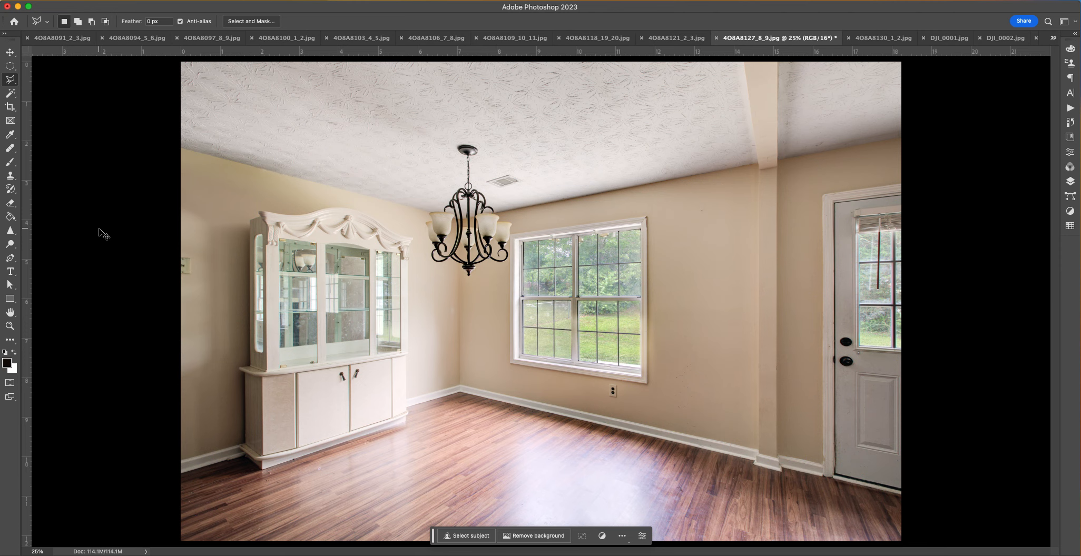
Step: Save a JPEG copy named 4O8A8127_8_9.jpg in the EDIT folder, replacing the existing file
key(super+shift+s)
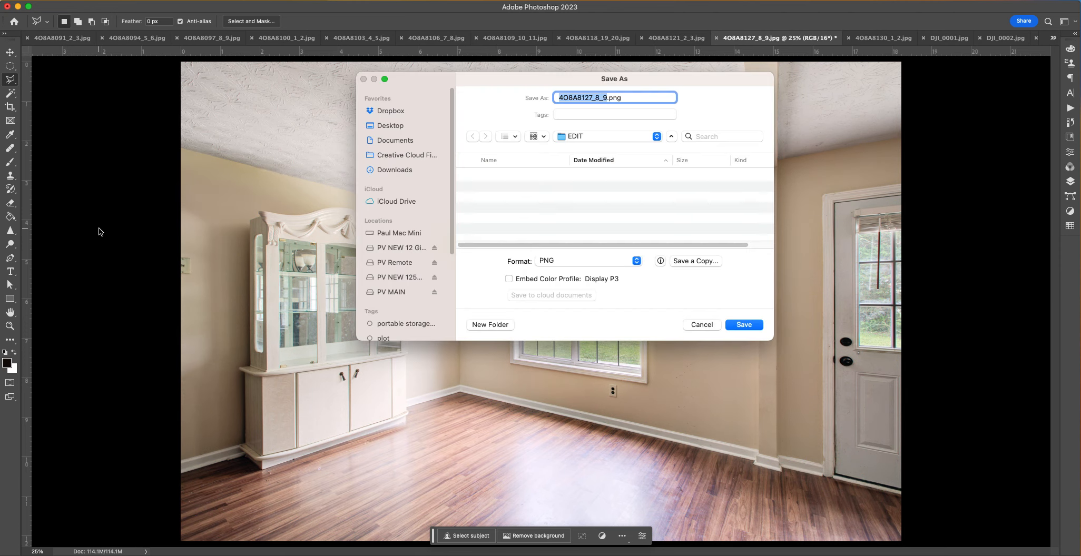
click(695, 261)
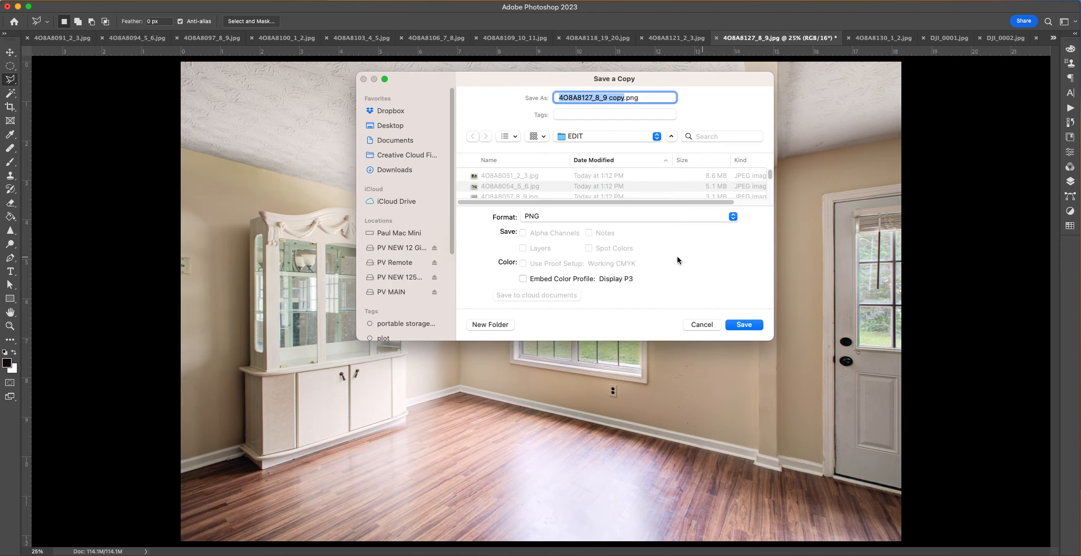
click(631, 214)
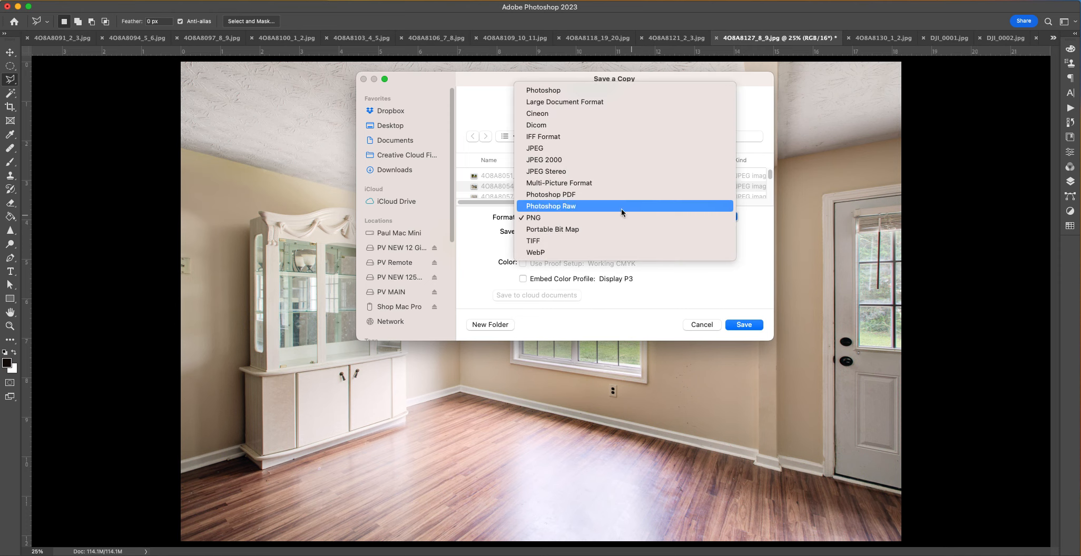
click(608, 138)
key(BackSpace)
key(BackSpace)
key(BackSpace)
key(BackSpace)
key(BackSpace)
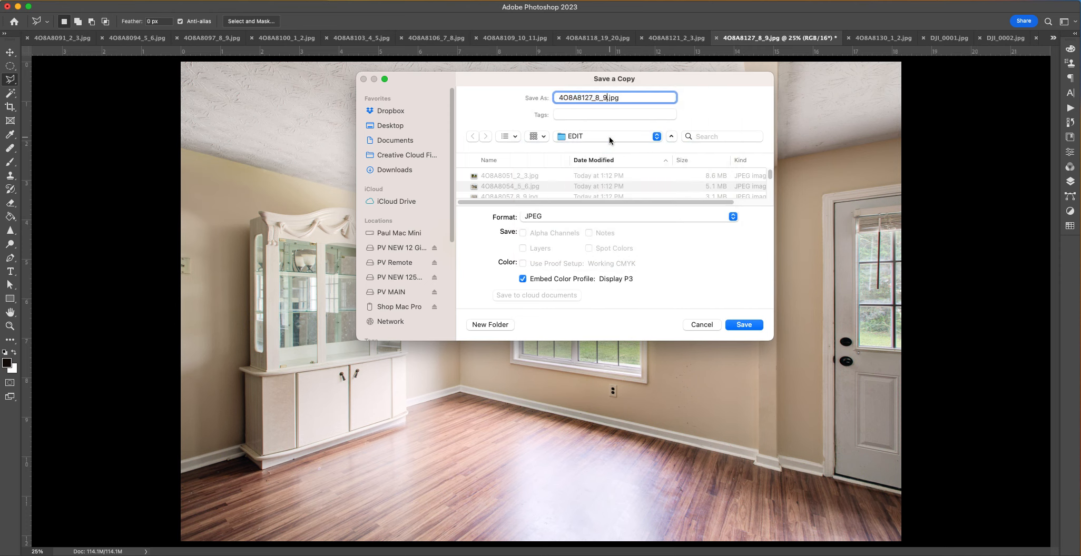
key(Return)
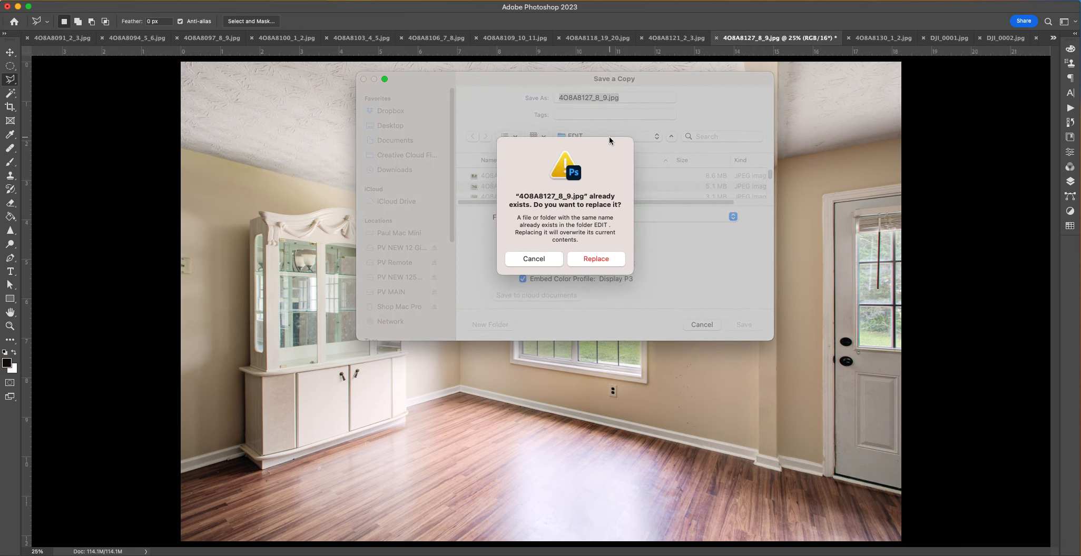
click(609, 260)
click(441, 148)
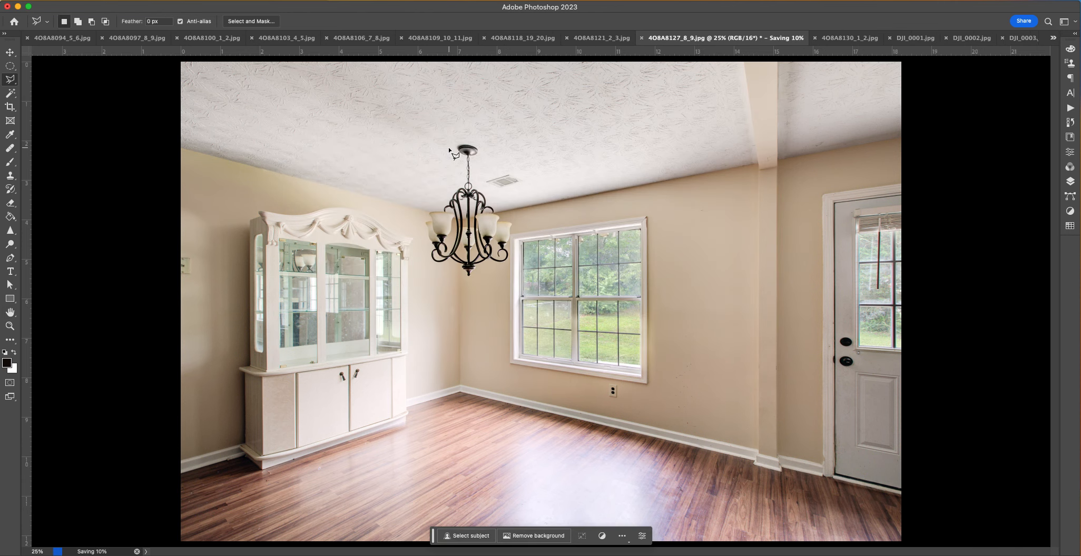
Step: Close the dining room photo without saving changes to the open document
key(l)
key(super+w)
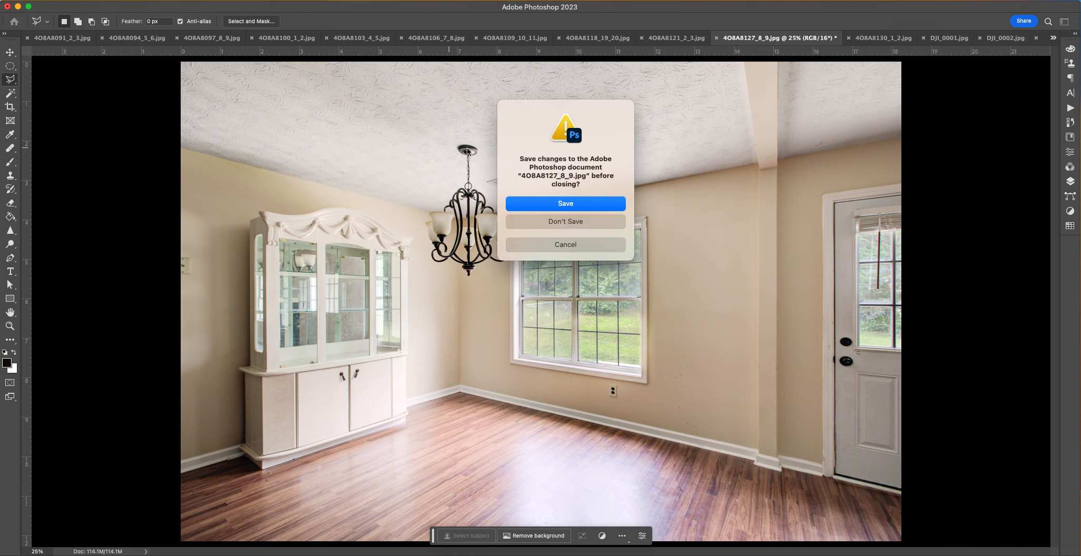
click(579, 219)
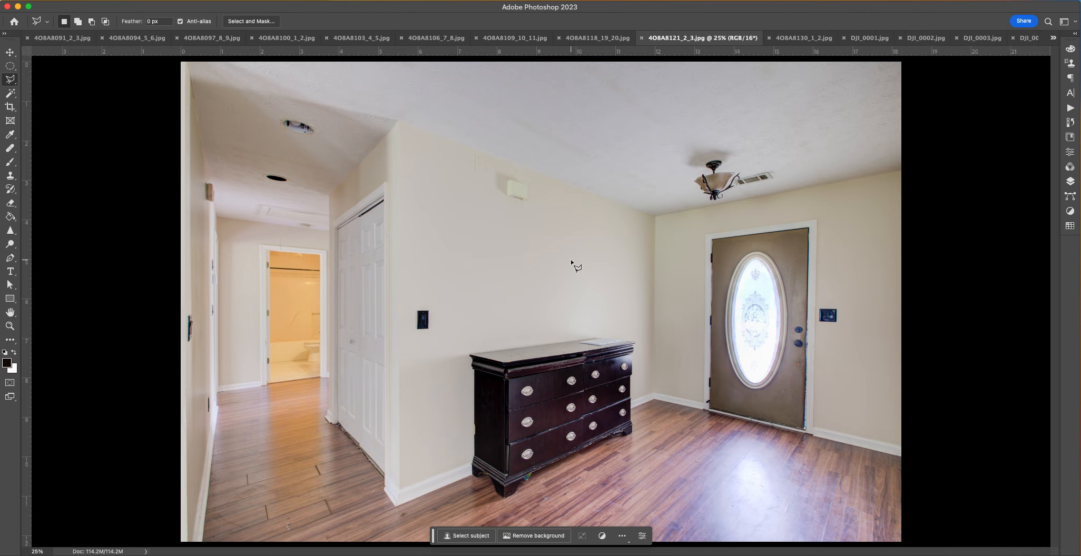
Step: Switch to the bathroom photo 4O8A8097_8_9.jpg and bring up the vanity's missing drawer front
click(287, 38)
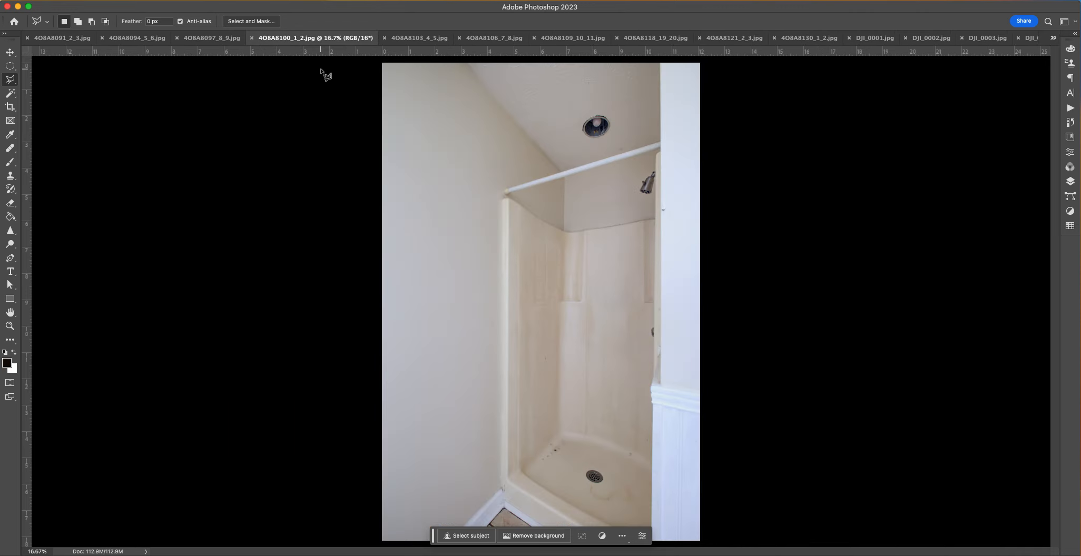
click(230, 39)
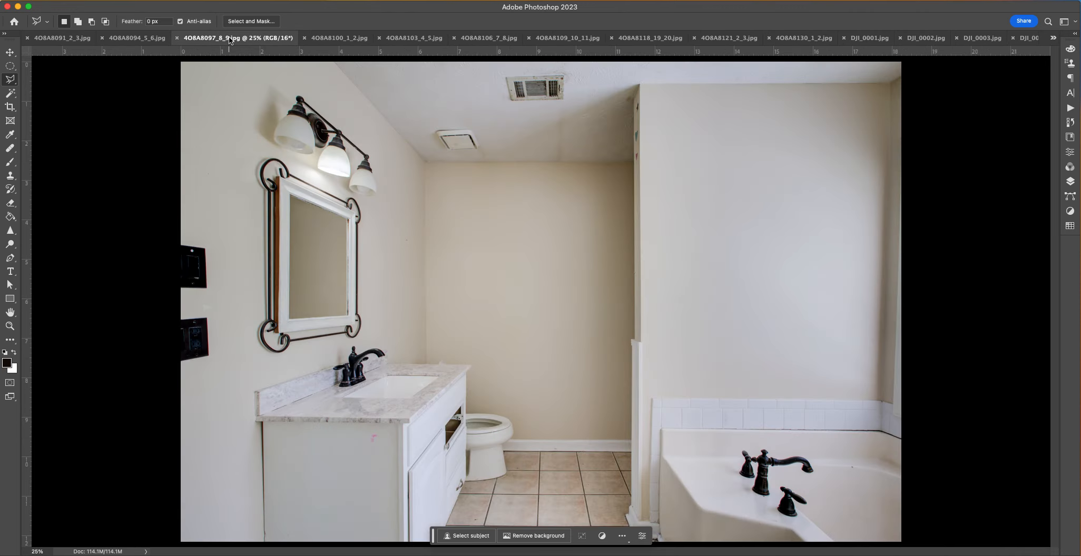
key(super+plus)
key(super+plus)
key(super+plus)
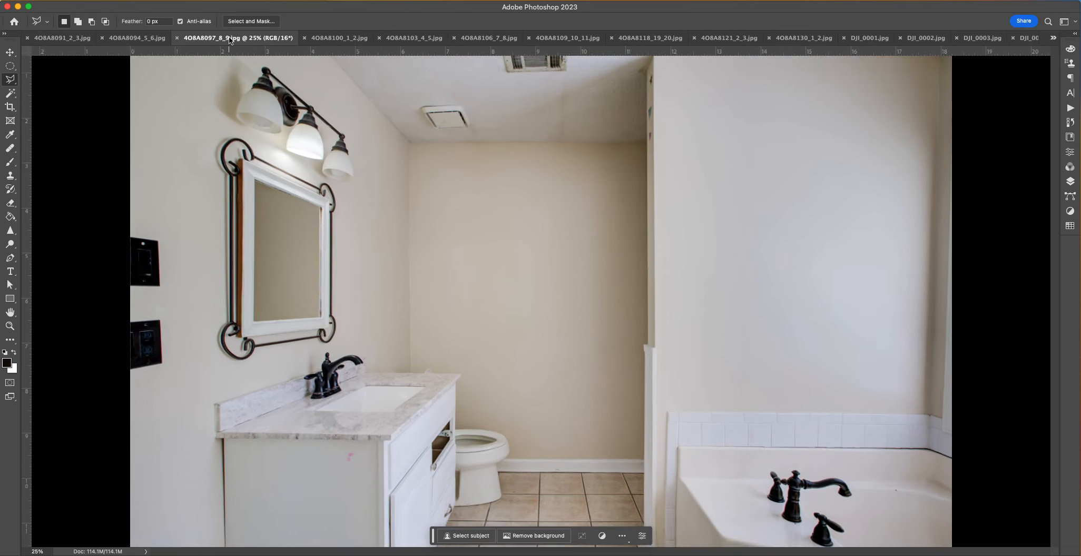
drag(388, 270, 412, 126)
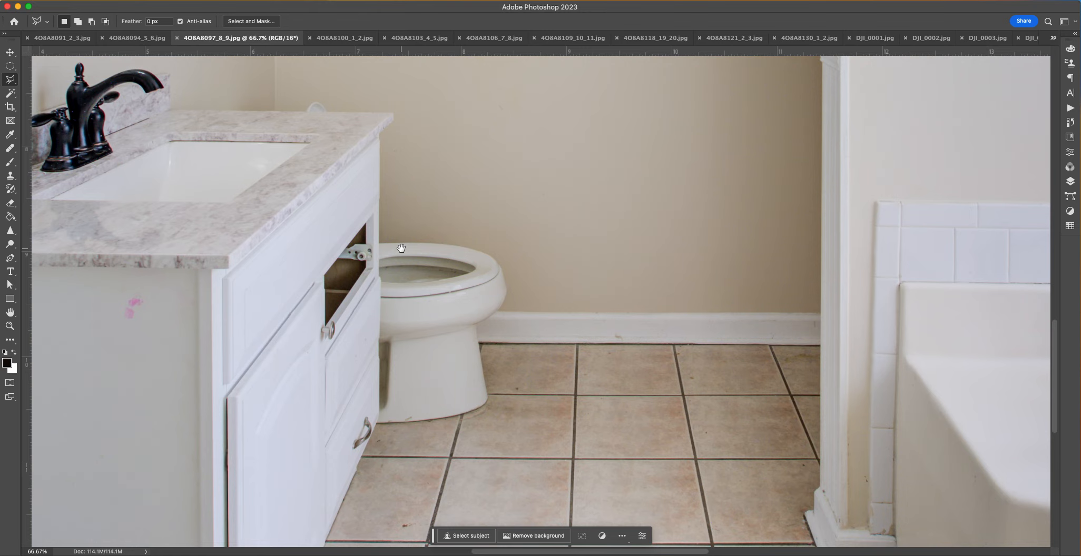
Step: Try to outline the drawer front below the vanity's opening with the Polygonal Lasso and copy it to a new layer
click(325, 354)
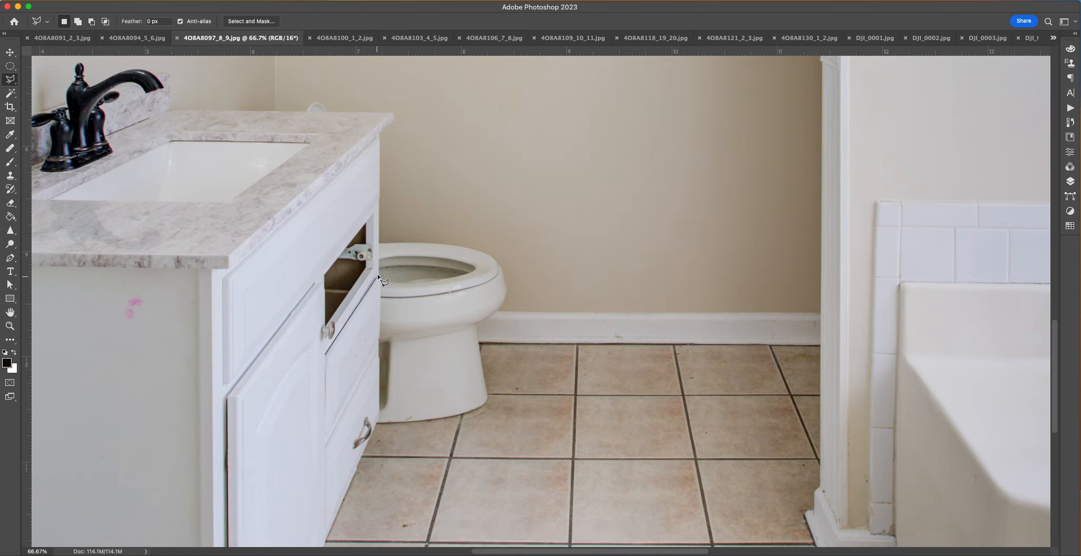
scroll(376, 275, up, 3)
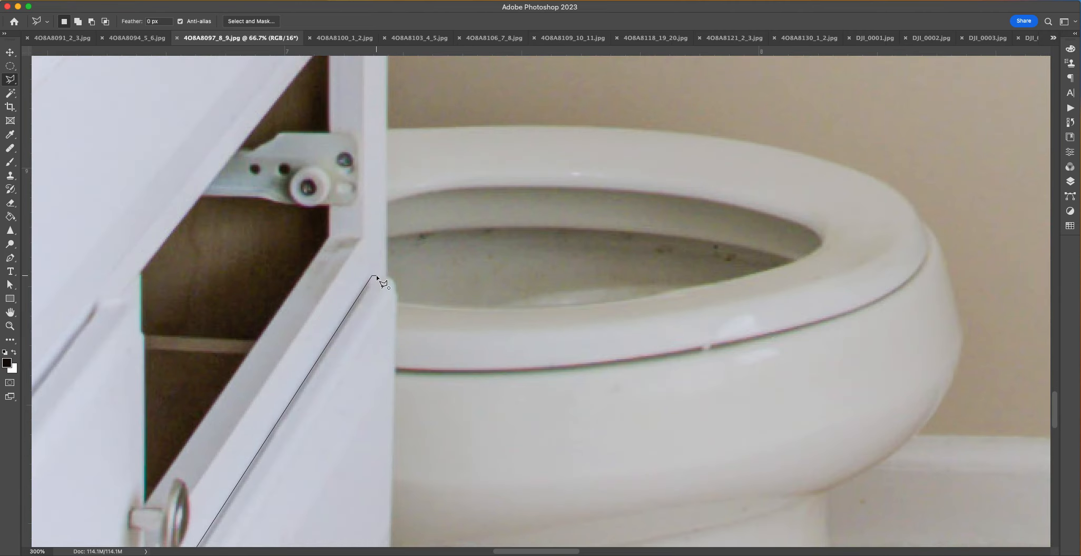
click(395, 289)
scroll(399, 249, down, 5)
click(396, 336)
scroll(384, 379, down, 6)
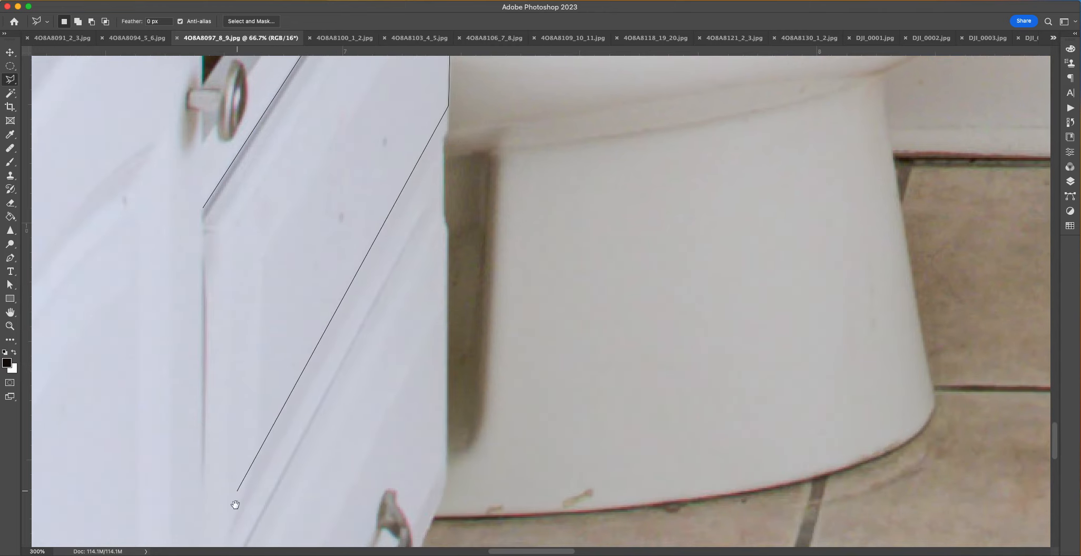
drag(235, 505, 261, 381)
click(240, 407)
key(ctrl+j)
scroll(275, 395, up, 6)
scroll(274, 395, left, 3)
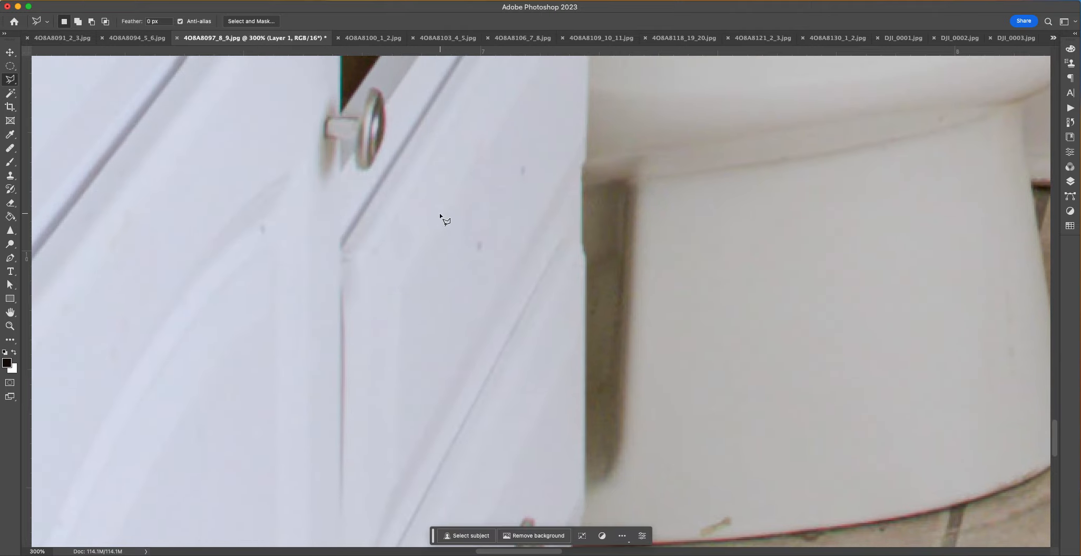
Step: Try to move the copied drawer front up over the opening, and undo the moves
scroll(441, 216, up, 5)
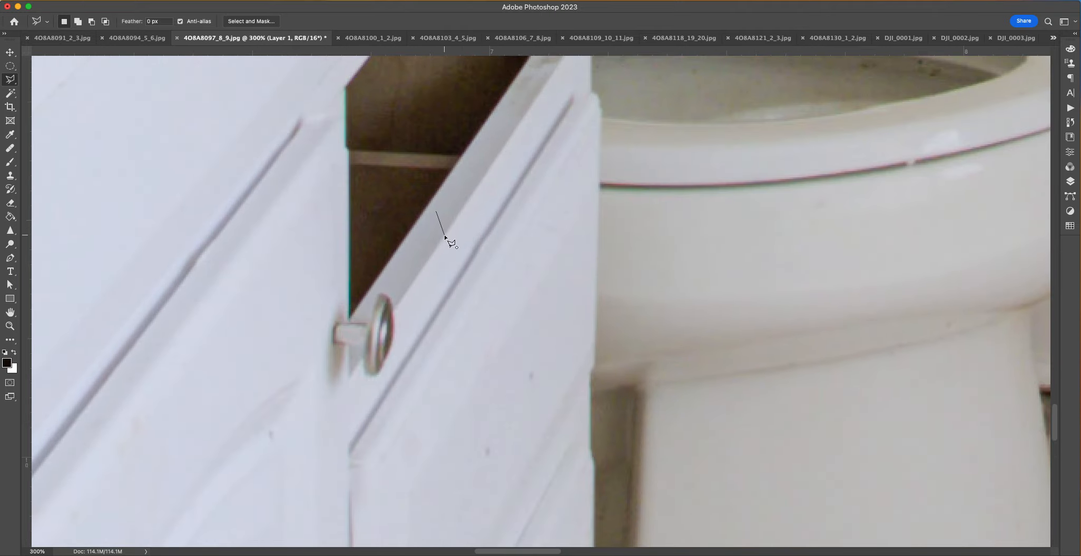
click(409, 399)
key(ctrl+j)
key(v)
mouse_move(476, 326)
mouse_down()
mouse_move(500, 262)
mouse_move(491, 123)
mouse_up()
drag(473, 211, 470, 280)
key(ctrl+z)
key(ctrl+z)
key(ctrl+d)
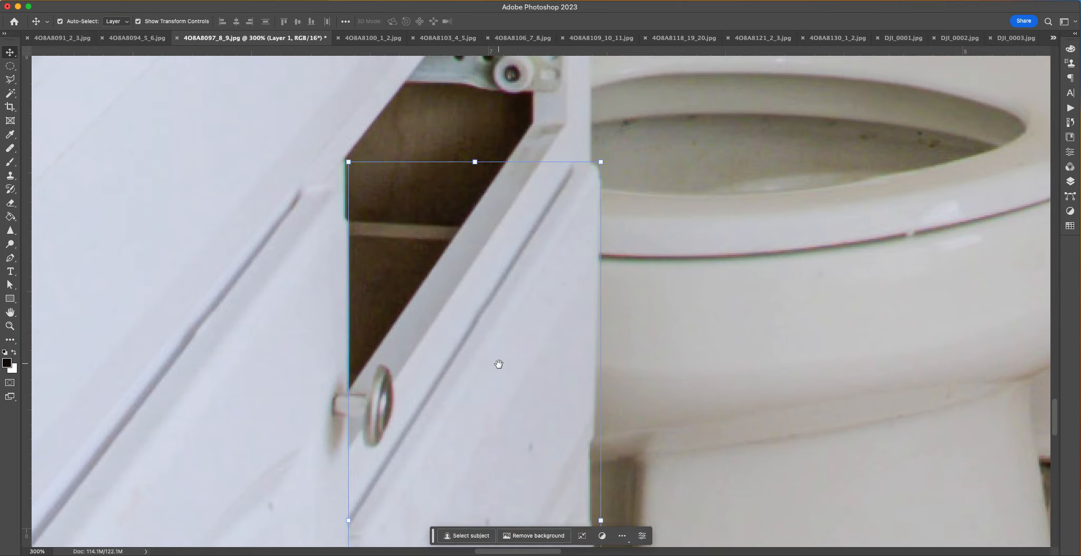
drag(493, 440, 524, 234)
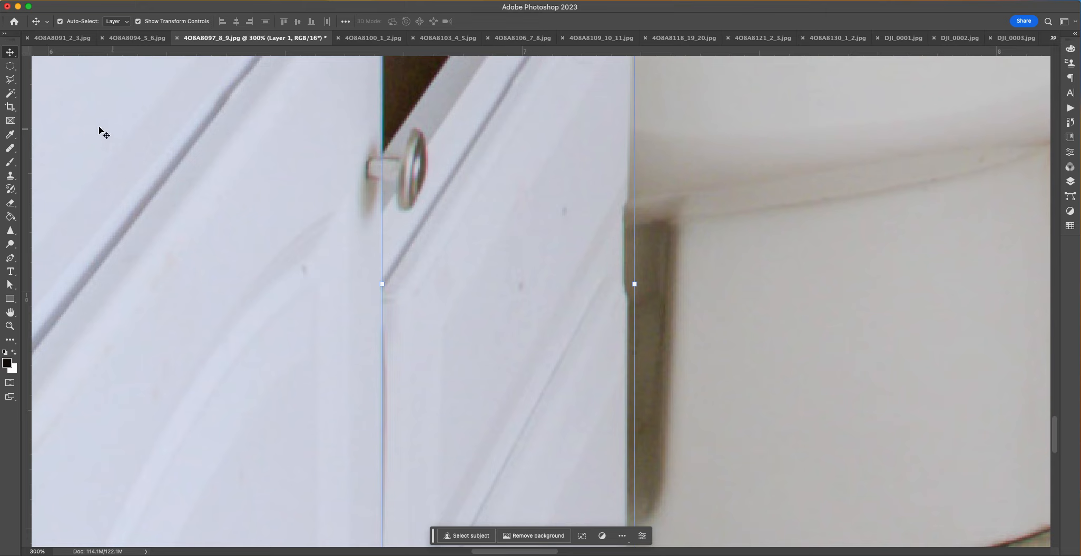
Step: Delete the layer with the copied drawer front, leaving only the Background
click(11, 80)
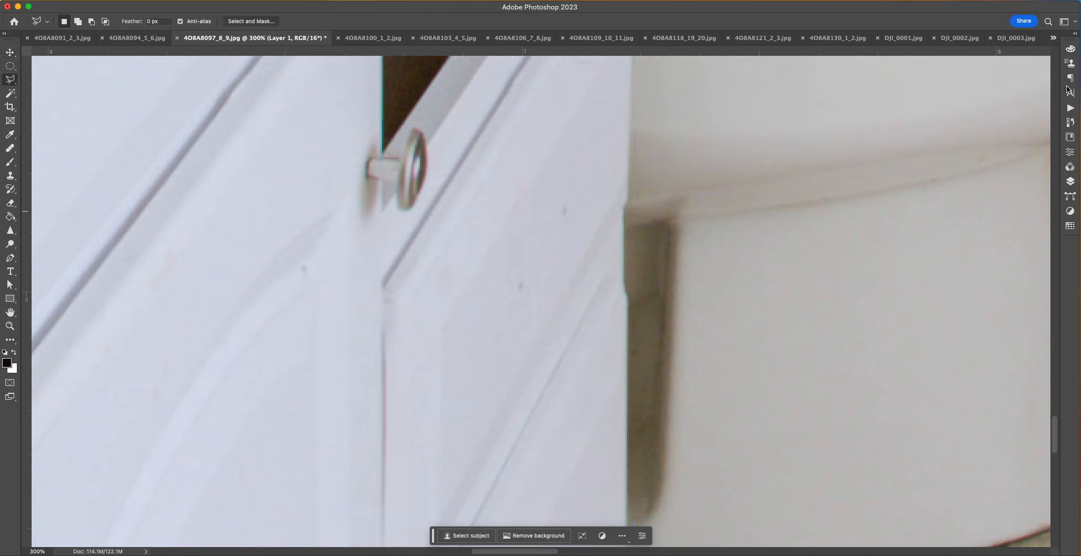
click(1071, 182)
drag(1000, 112, 1042, 506)
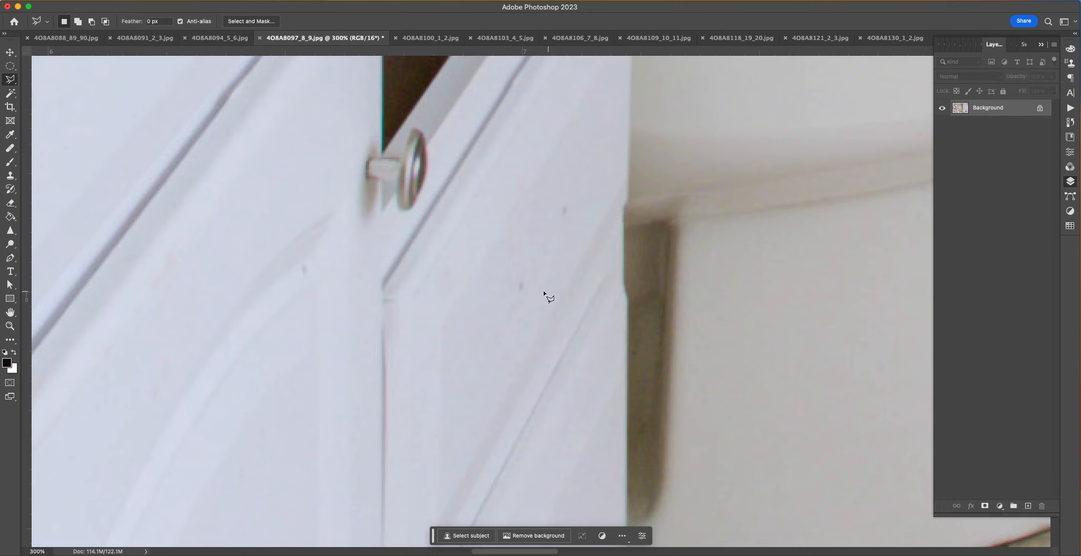
Step: Outline the drawer front below the vanity's opening with the Polygonal Lasso and copy it to a new layer
click(382, 286)
scroll(469, 237, up, 10)
scroll(469, 237, right, 4)
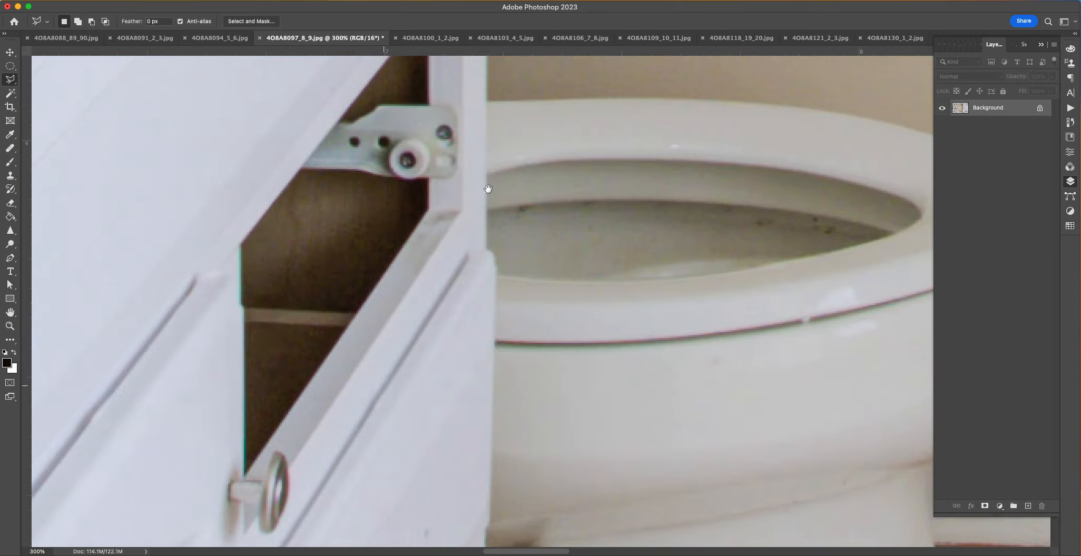
click(468, 251)
click(495, 348)
drag(493, 392, 486, 136)
click(486, 272)
drag(401, 429, 496, 89)
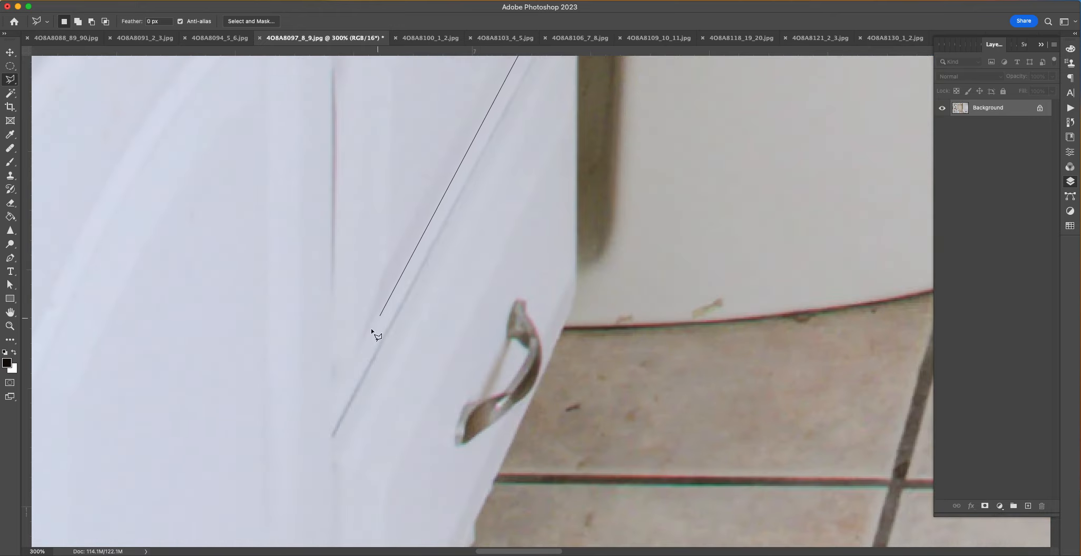
double_click(334, 388)
key(super+j)
drag(348, 355, 419, 484)
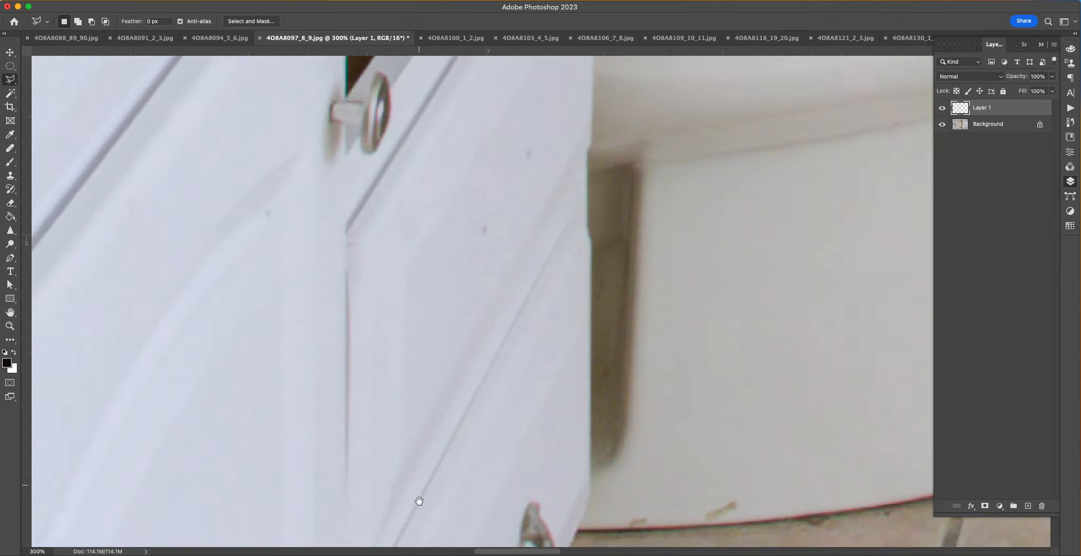
scroll(425, 448, up, 5)
click(428, 302)
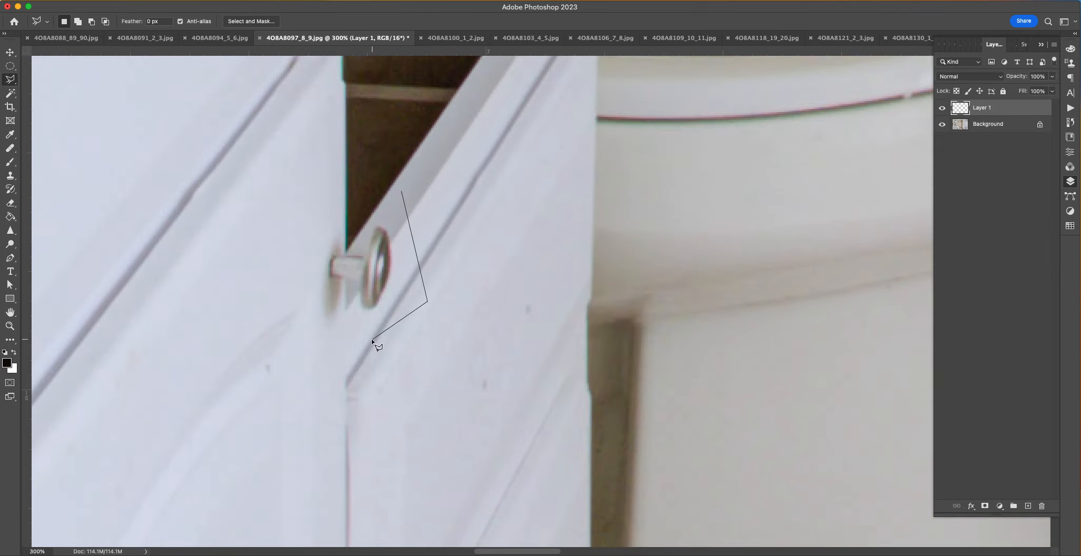
double_click(372, 339)
key(super+d)
Step: Move the copied drawer front up so that it covers the open gap in the vanity
key(v)
drag(436, 376, 428, 141)
drag(426, 279, 453, 347)
drag(527, 253, 504, 465)
drag(611, 382, 626, 212)
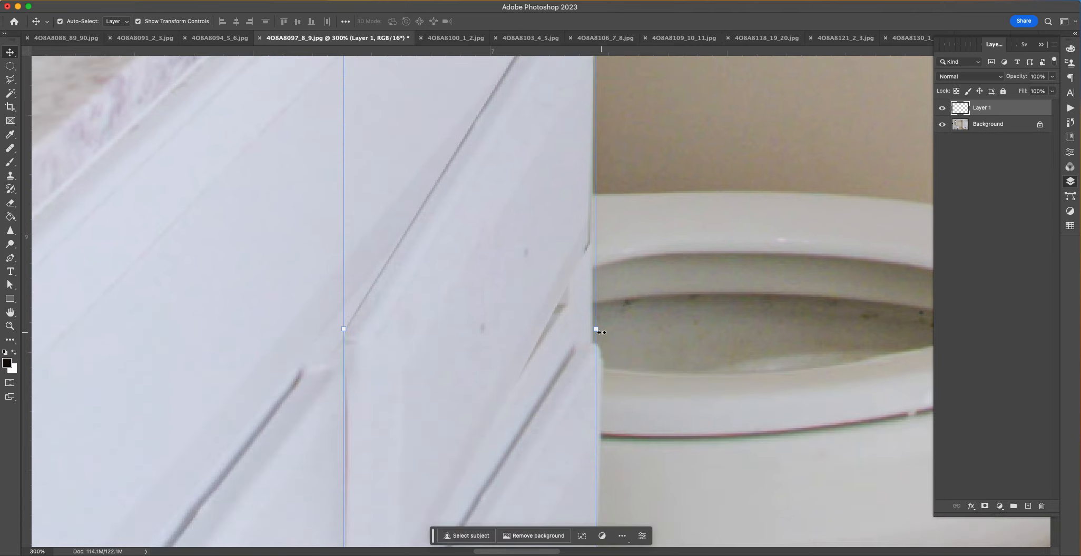
drag(600, 332, 599, 400)
scroll(596, 401, down, 5)
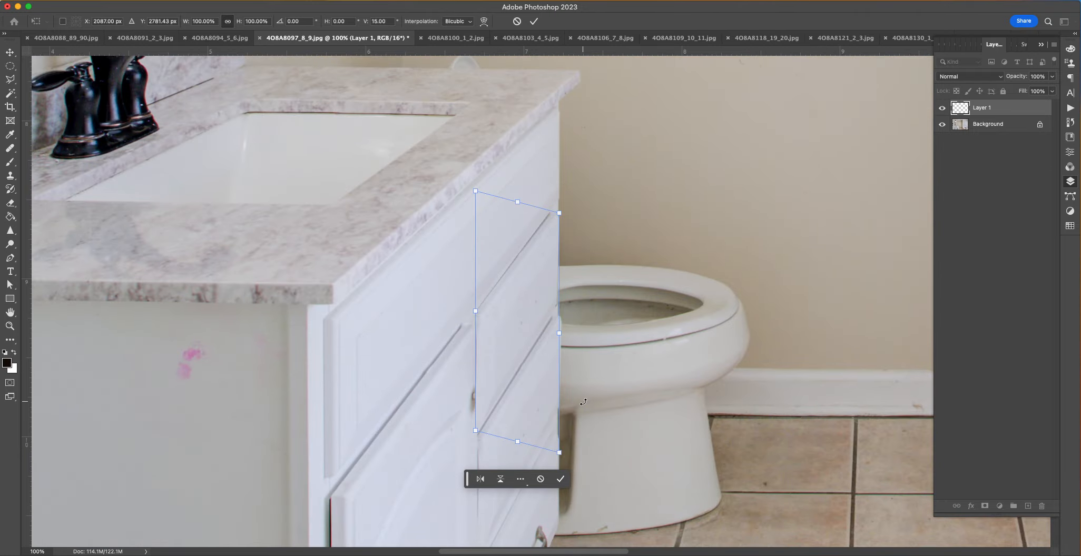
key(Escape)
Step: Hide Layer 1 and outline the round cabinet knob beside the opening with the Polygonal Lasso
click(942, 109)
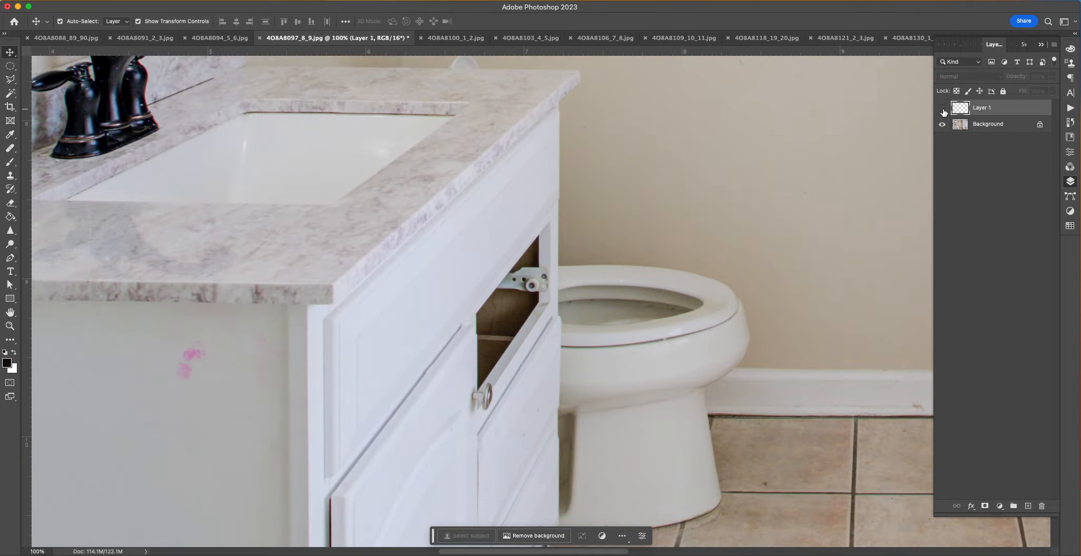
click(942, 108)
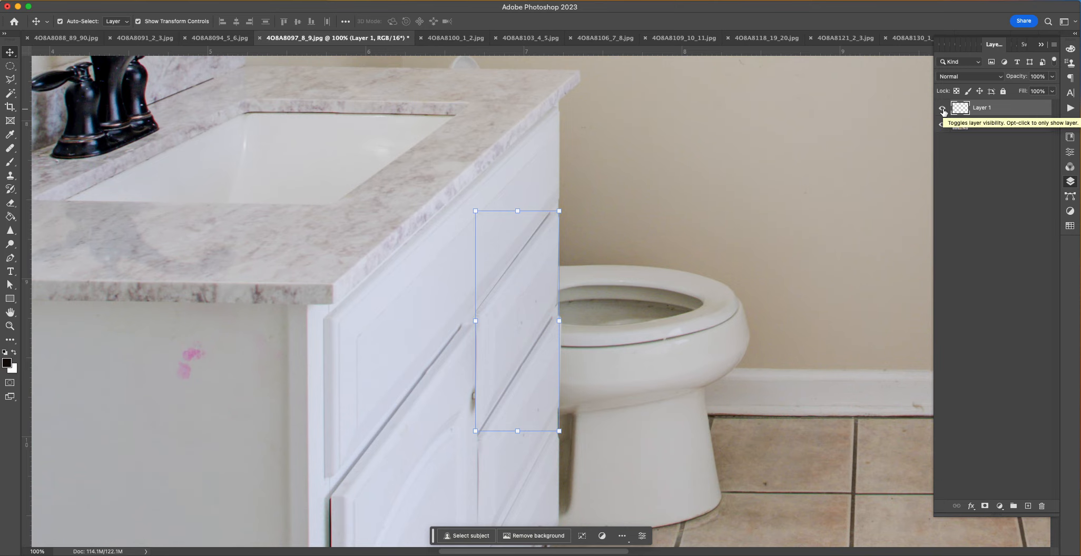
click(943, 108)
scroll(522, 293, up, 5)
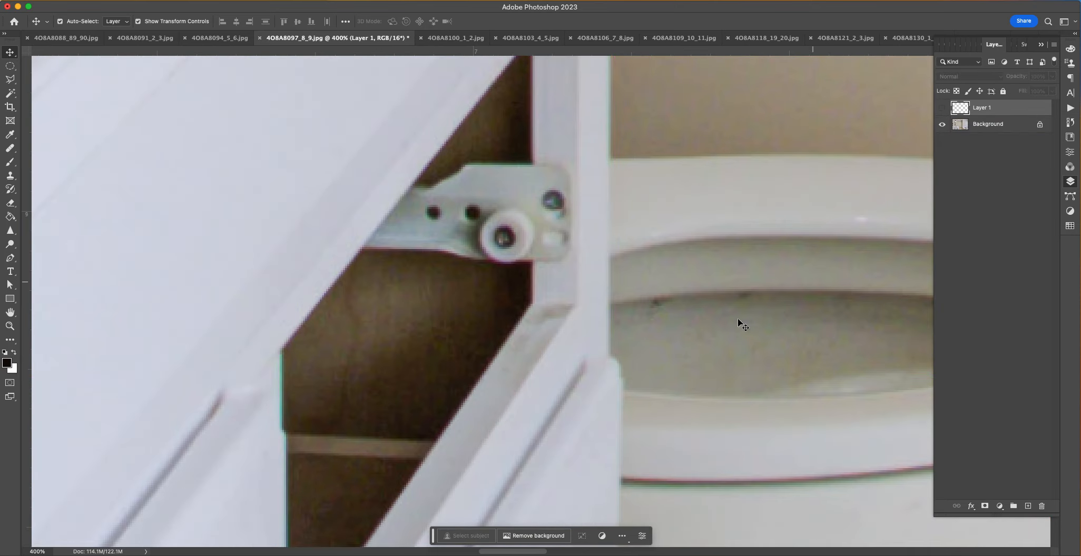
drag(502, 395, 596, 169)
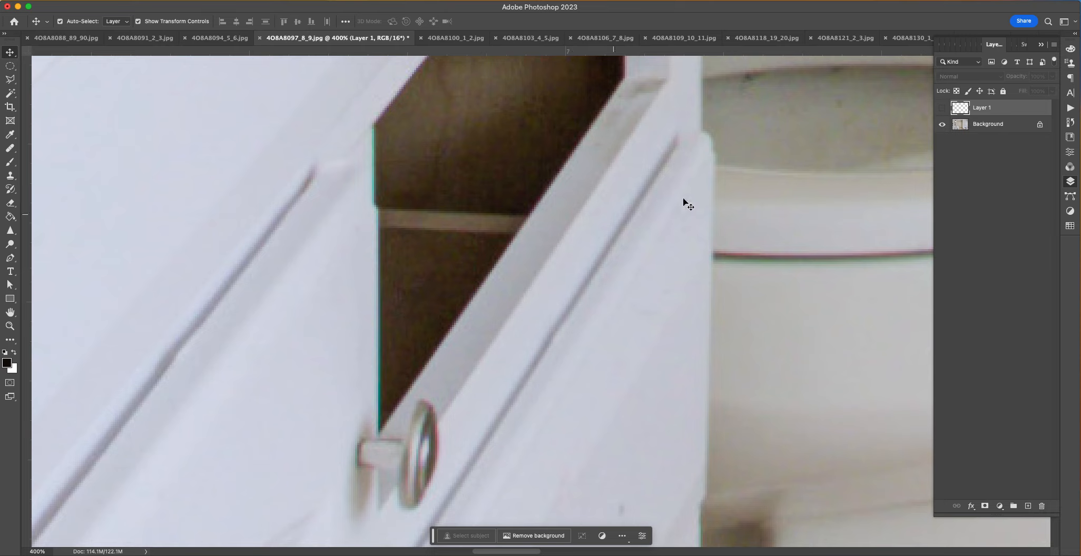
click(10, 79)
click(365, 438)
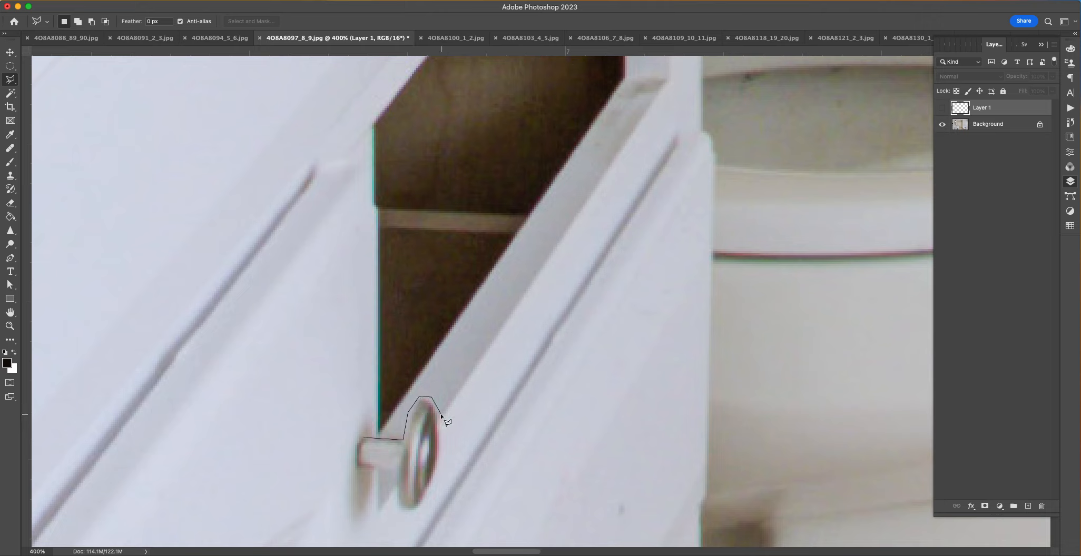
click(443, 463)
click(403, 510)
double_click(358, 467)
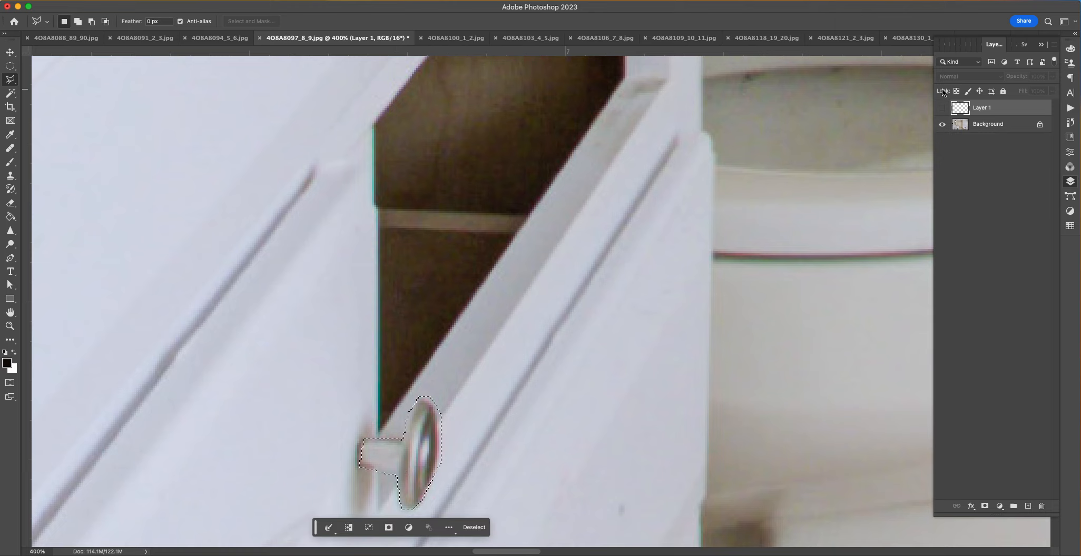
Step: Show Layer 1, erase the knob-shaped selection from it to uncover the knob, and deselect
click(943, 108)
key(Delete)
key(ctrl+d)
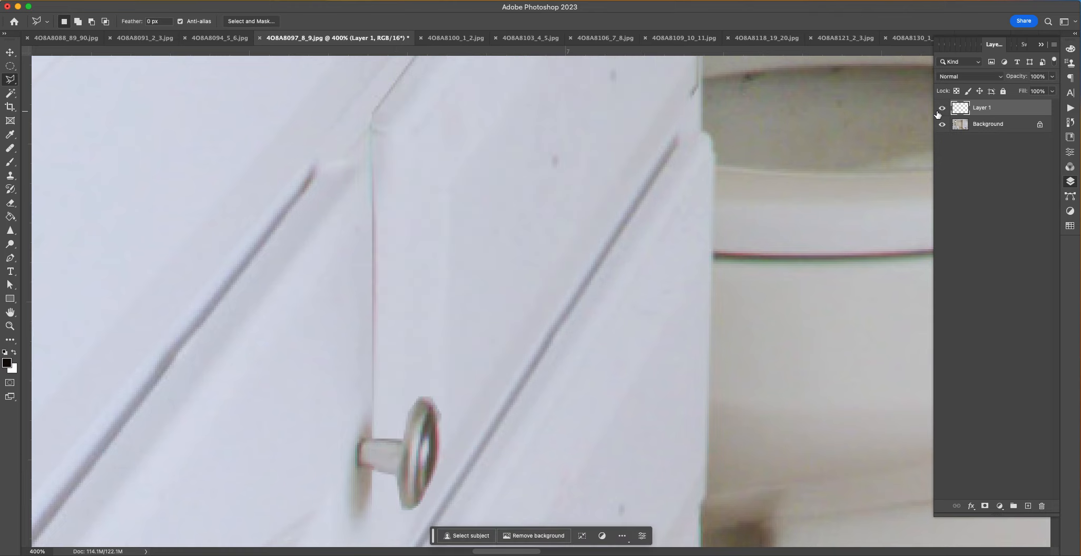
key(ctrl+0)
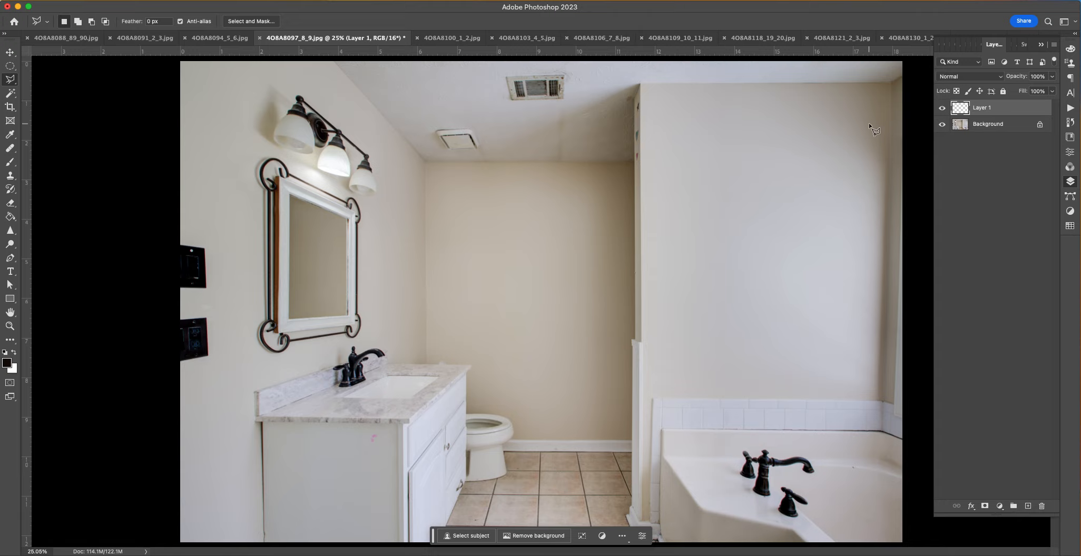
Step: Trace the ceiling's edge with the Polygonal Lasso from the far corner along the back wall to the partition's front corner
key(ctrl+1)
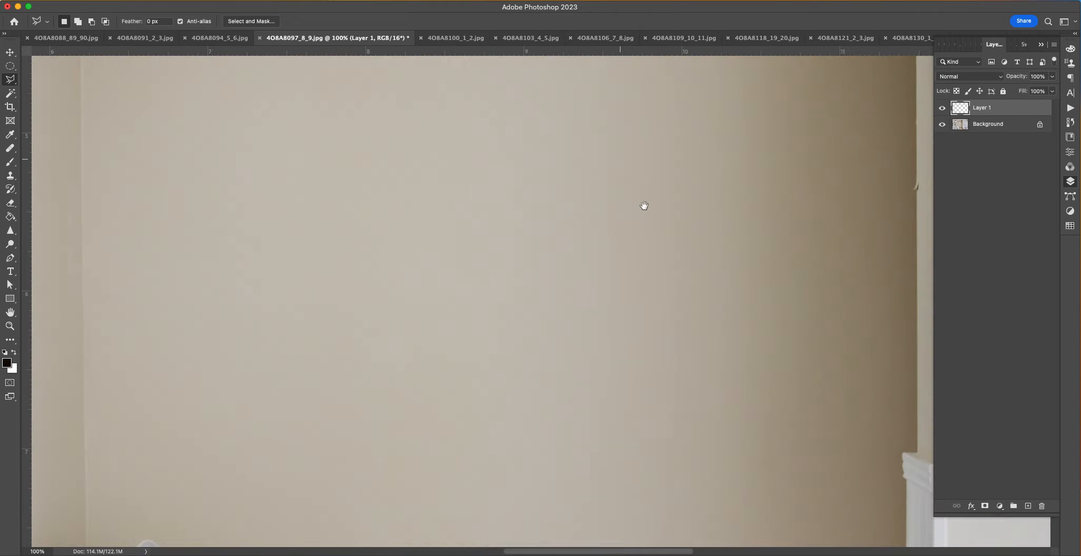
drag(645, 205, 754, 412)
drag(613, 219, 770, 506)
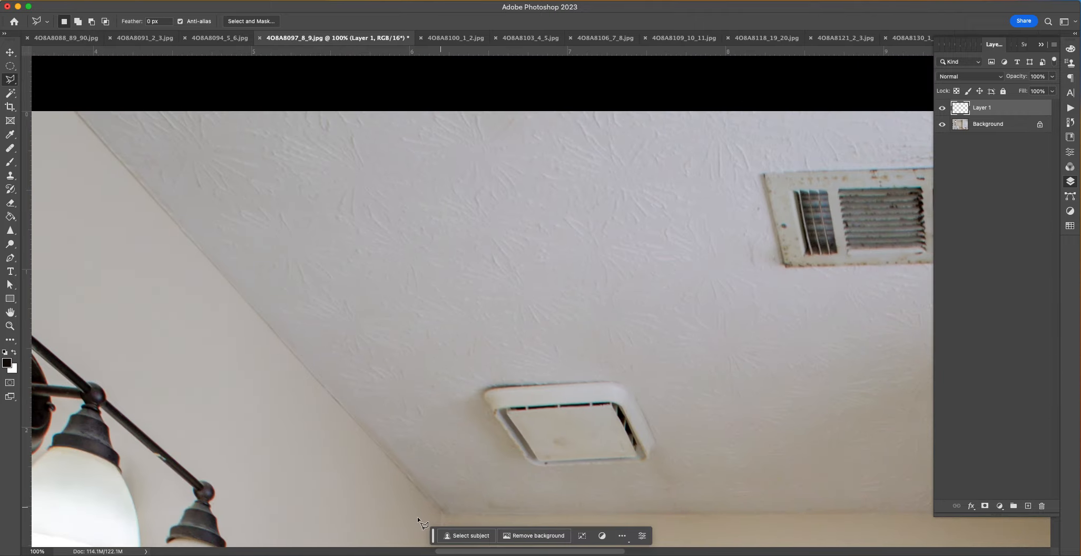
click(442, 515)
drag(863, 507, 304, 360)
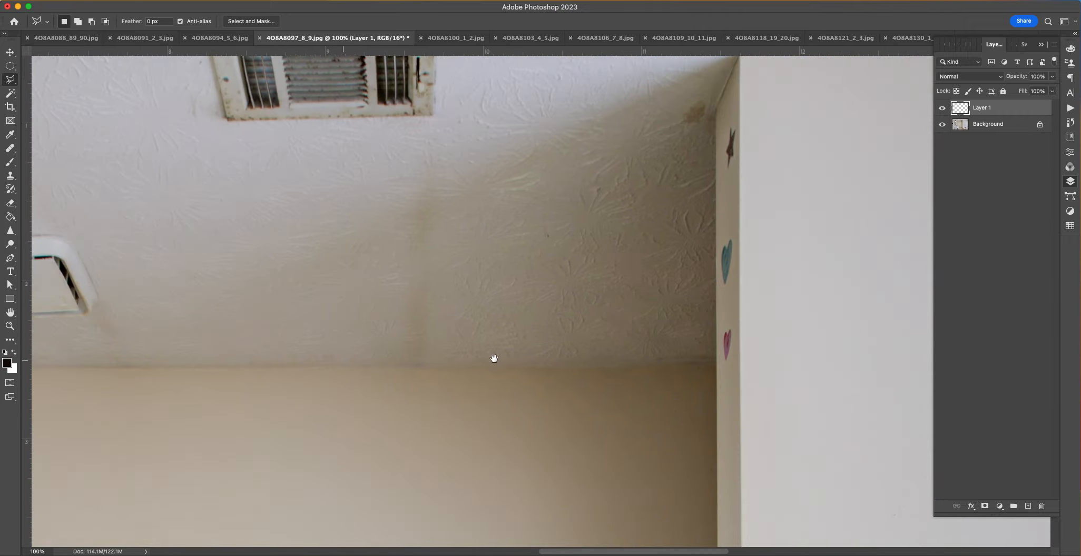
click(715, 362)
scroll(715, 316, up, 5)
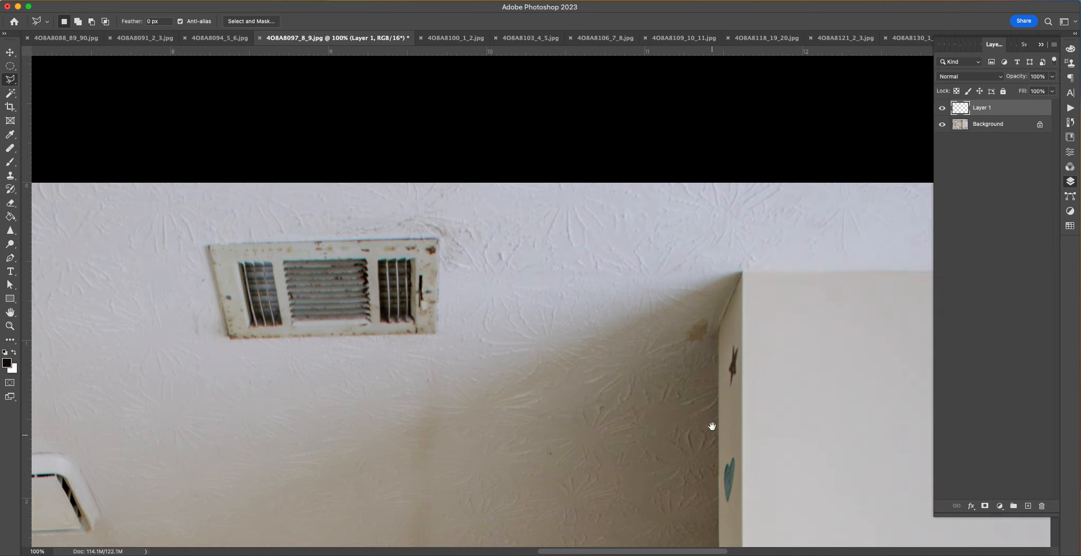
click(718, 331)
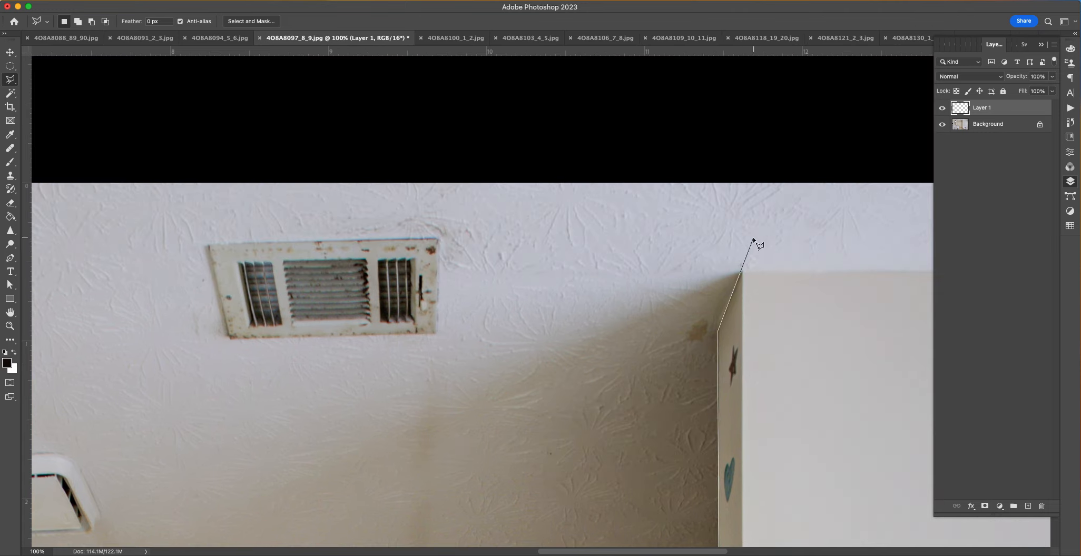
click(743, 273)
Step: Trace the rest of the ceiling over the tub wall and past the photo's upper edge, closing the selection along the light-fixture wall
drag(763, 269, 400, 214)
drag(608, 224, 190, 180)
drag(612, 183, 236, 189)
click(579, 178)
click(645, 138)
click(644, 68)
drag(561, 85, 991, 195)
mouse_move(158, 229)
mouse_down()
mouse_move(806, 248)
mouse_move(818, 238)
mouse_up()
drag(501, 277, 760, 261)
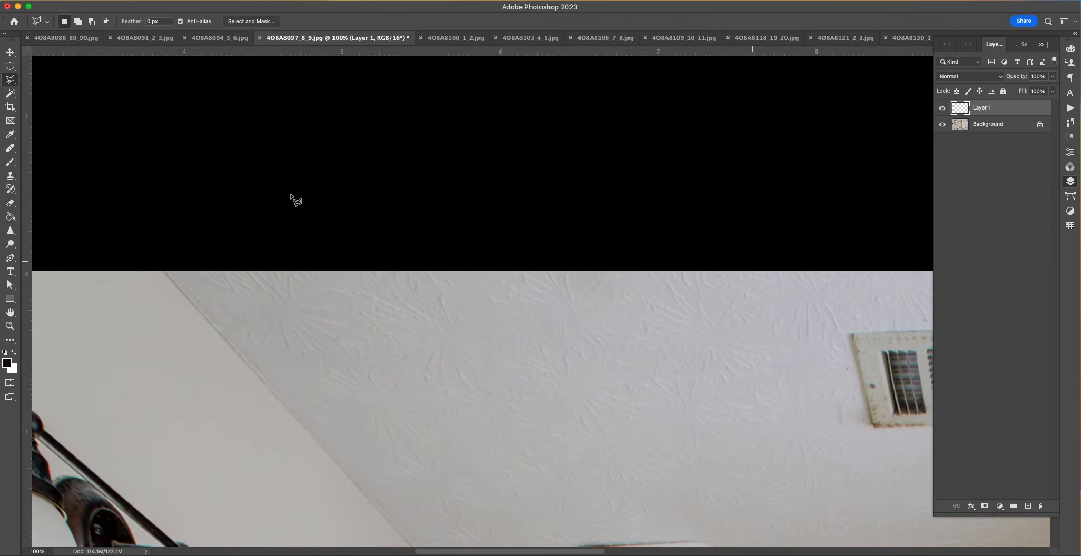
scroll(224, 321, down, 5)
scroll(224, 320, right, 4)
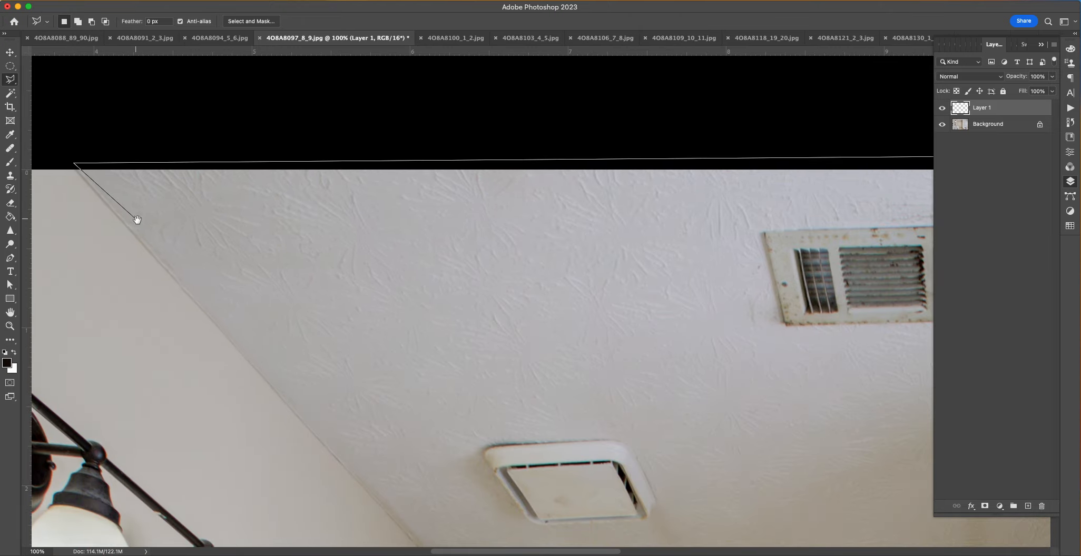
double_click(81, 174)
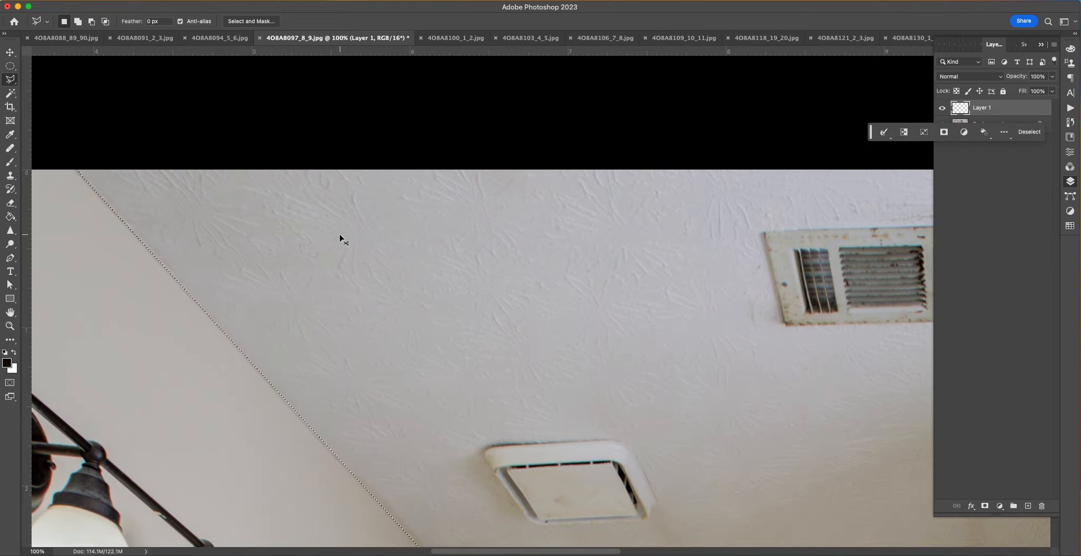
Step: Copy the selected ceiling from the Background to a new layer
key(super+c)
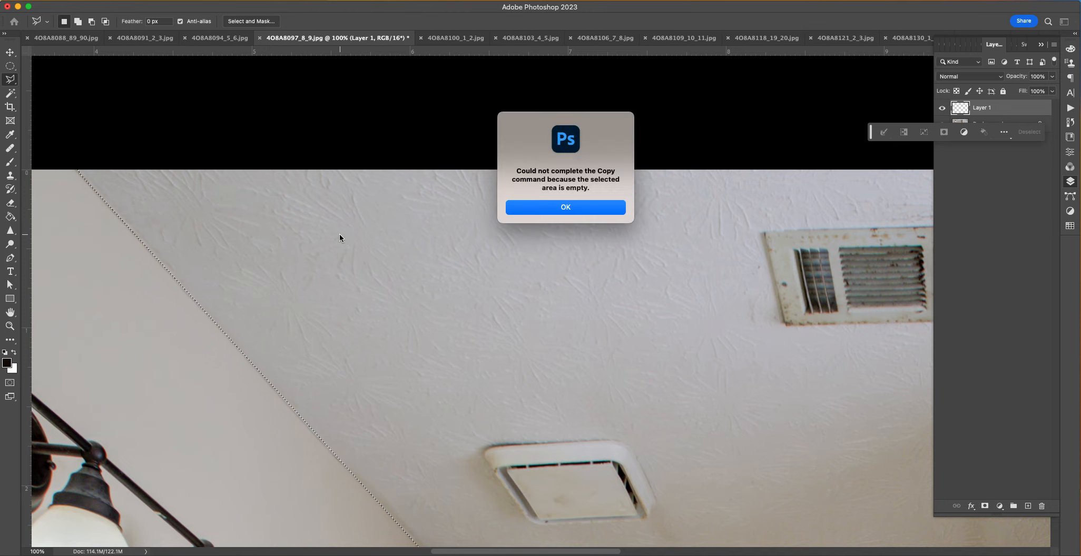
click(569, 209)
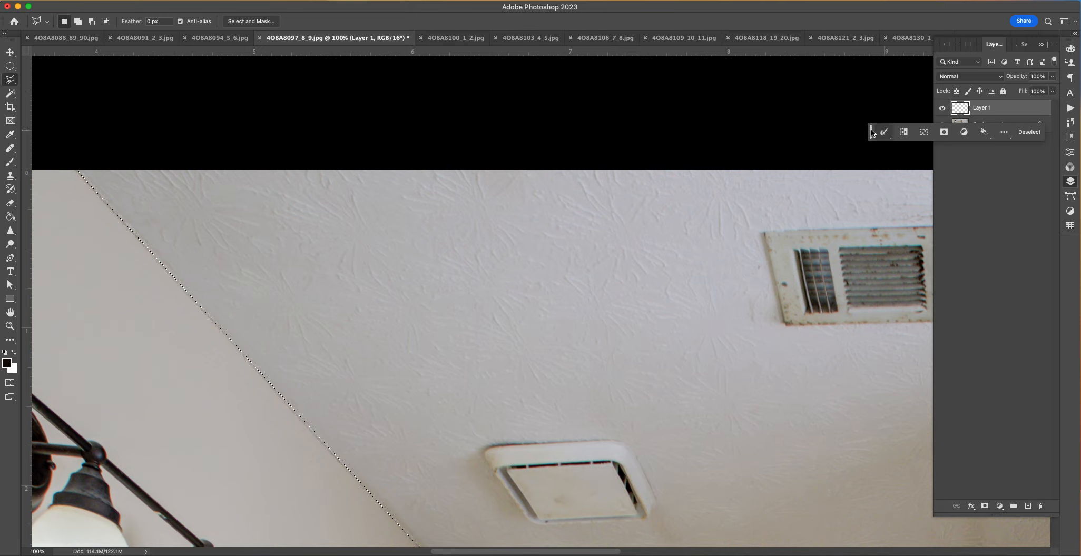
drag(871, 133, 1080, 144)
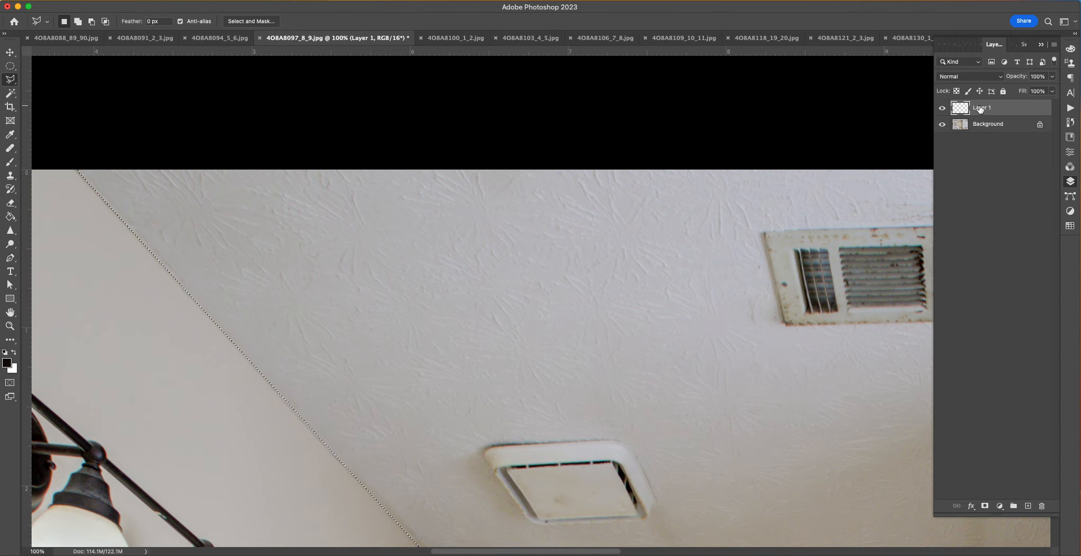
key(super+minus)
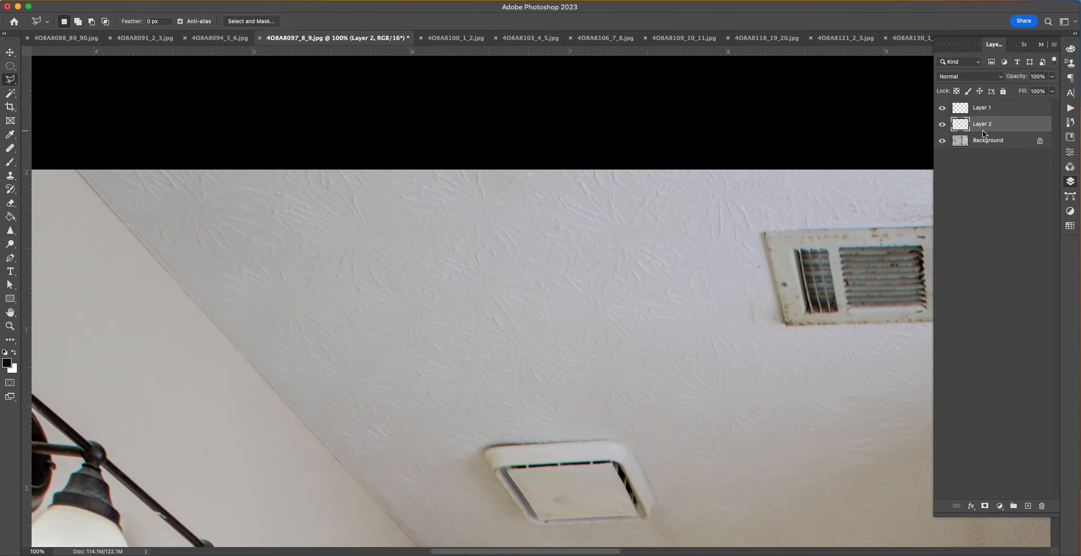
key(super+j)
key(super+minus)
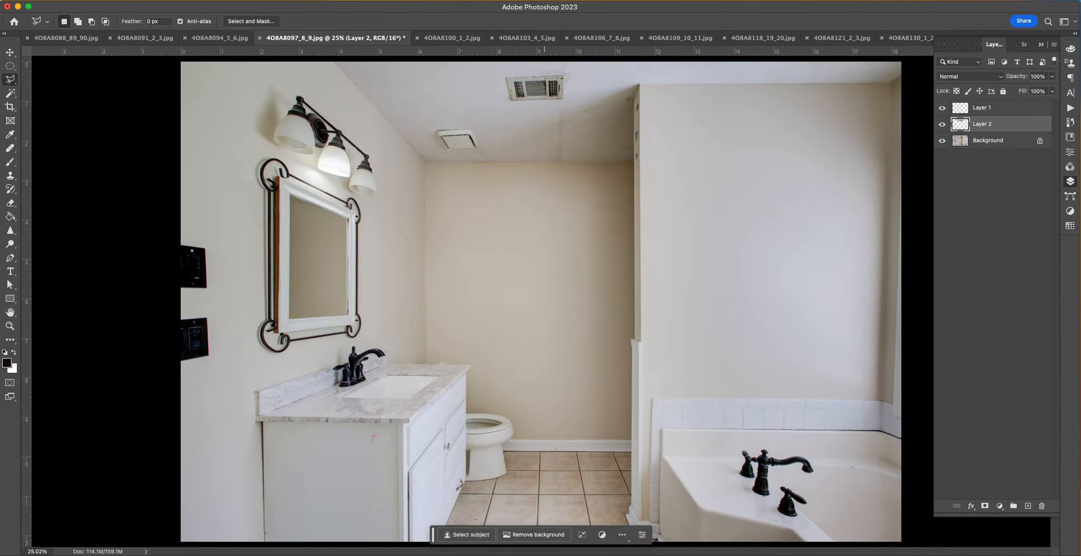
Step: Apply a Hue/Saturation adjustment to the copied ceiling on Layer 2
click(201, 0)
mouse_move(17, 0)
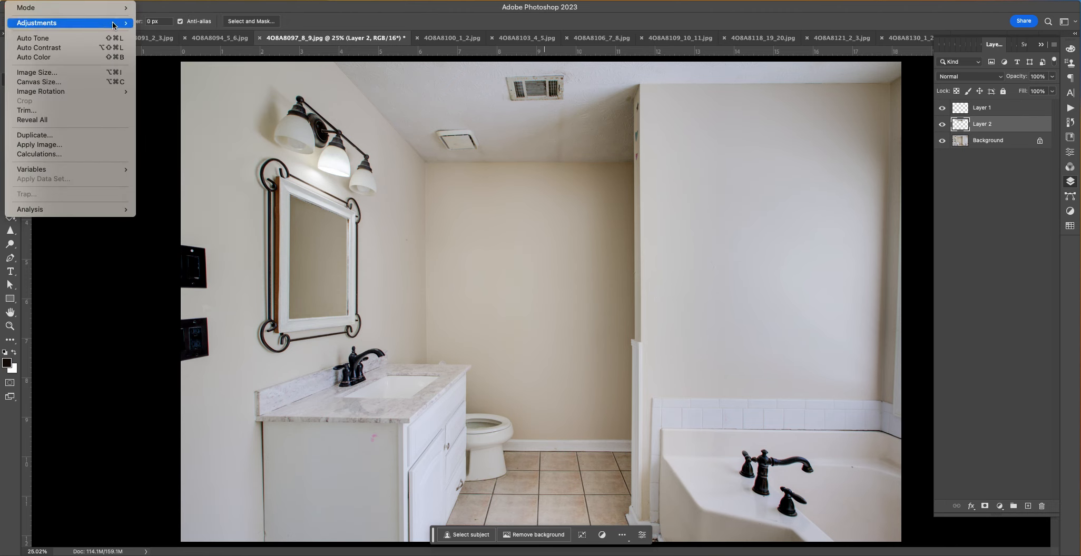
mouse_move(116, 24)
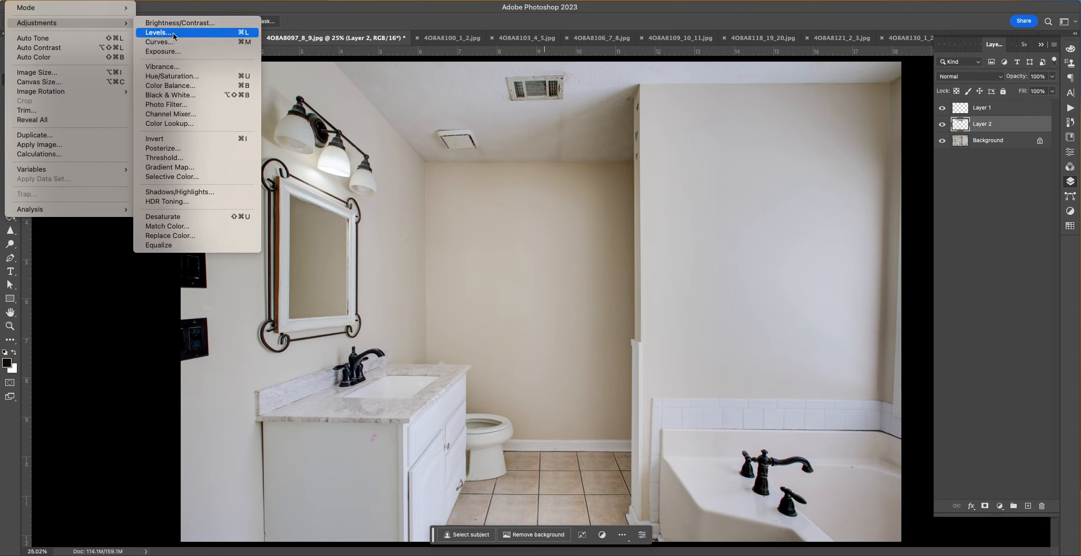
click(250, 196)
click(300, 198)
click(21, 1)
mouse_move(77, 23)
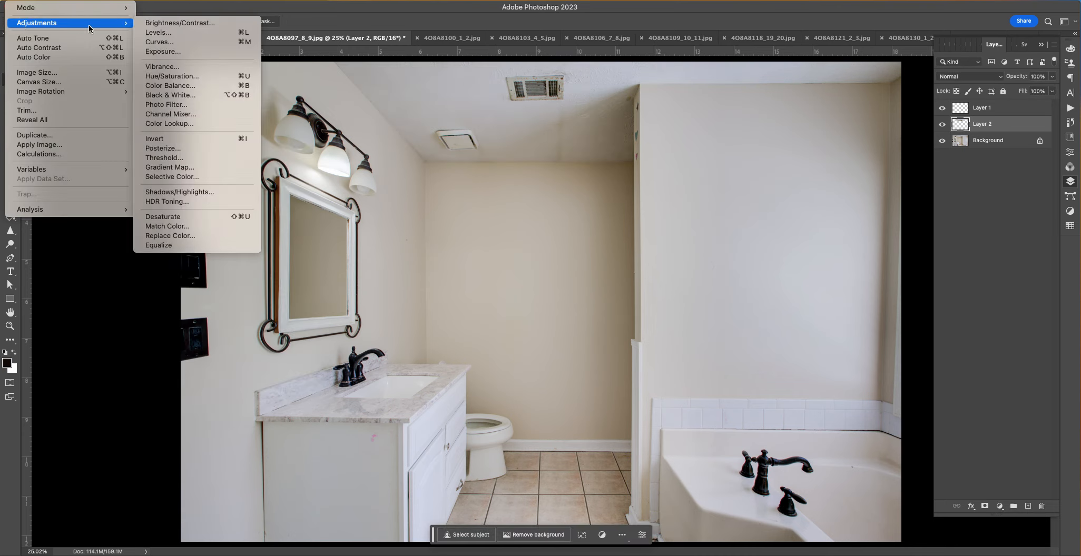
click(169, 79)
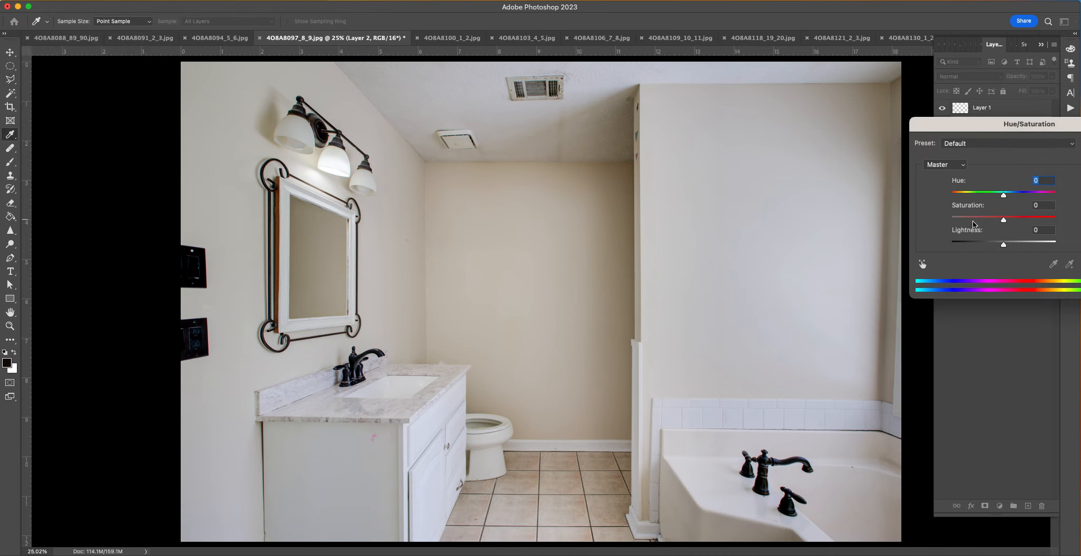
key(Return)
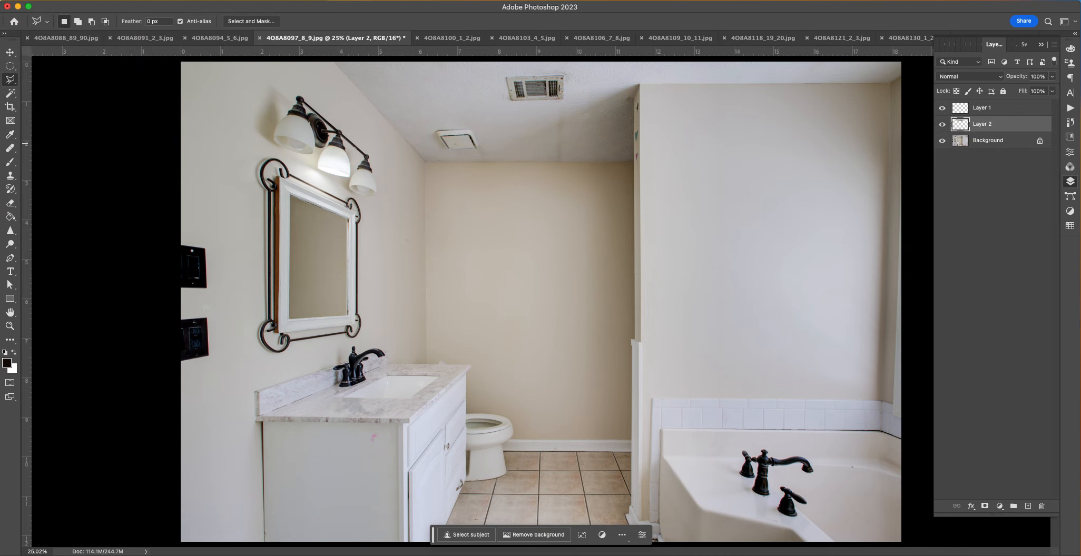
Step: Brighten the ceiling on Layer 2 with Curves by raising the midtones at input 127
key(super+m)
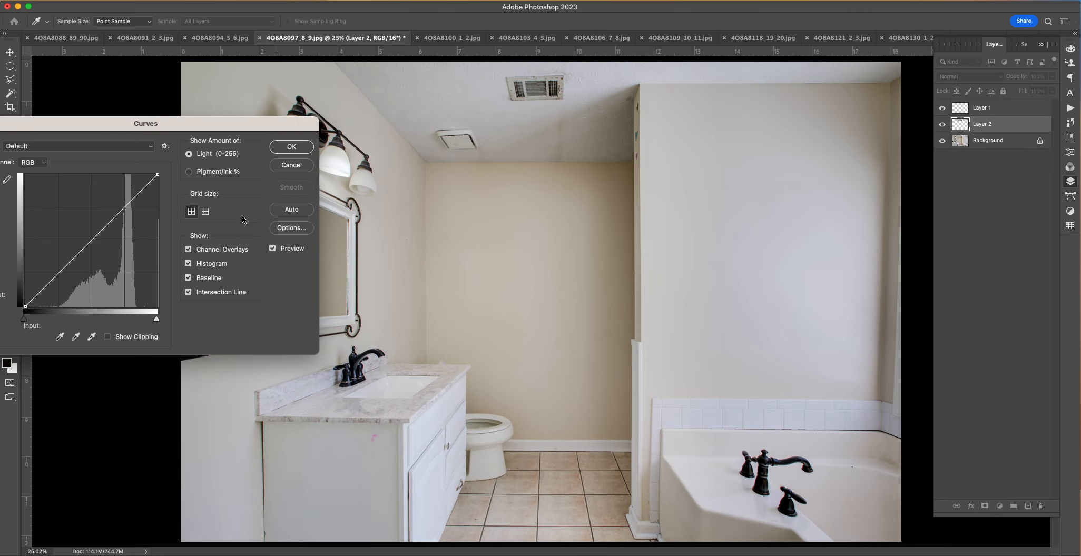
drag(95, 231, 92, 230)
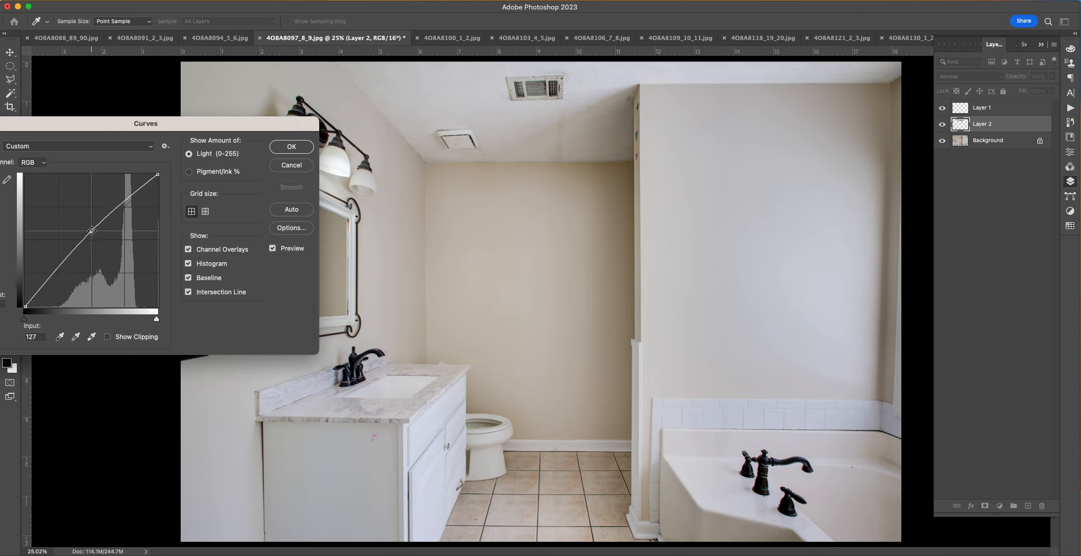
key(Return)
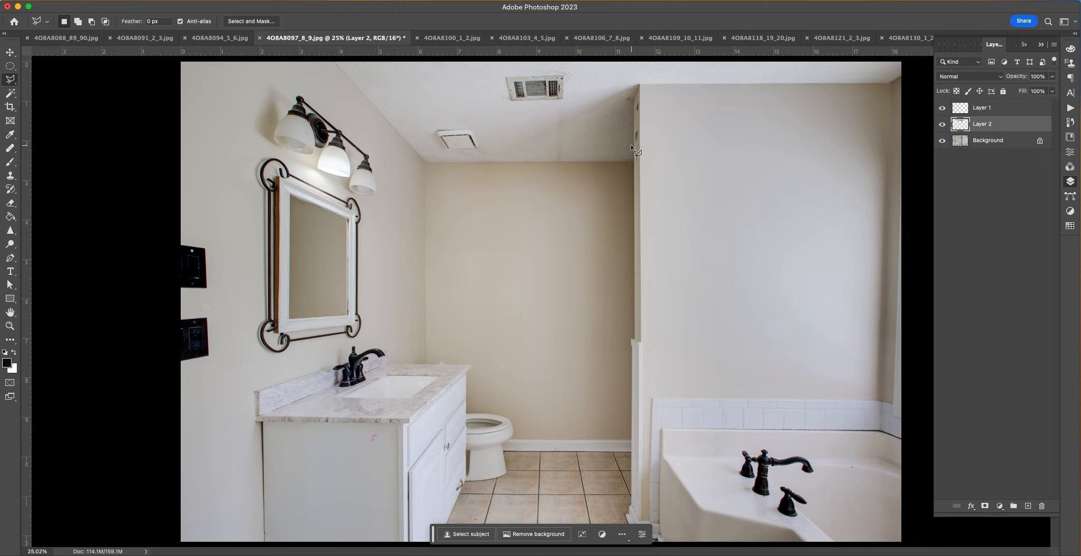
Step: Retouch the brown stain on the ceiling beside the partition's corner with the Healing Brush
key(super+plus)
key(super+plus)
key(super+plus)
key(super+plus)
scroll(654, 295, up, 7)
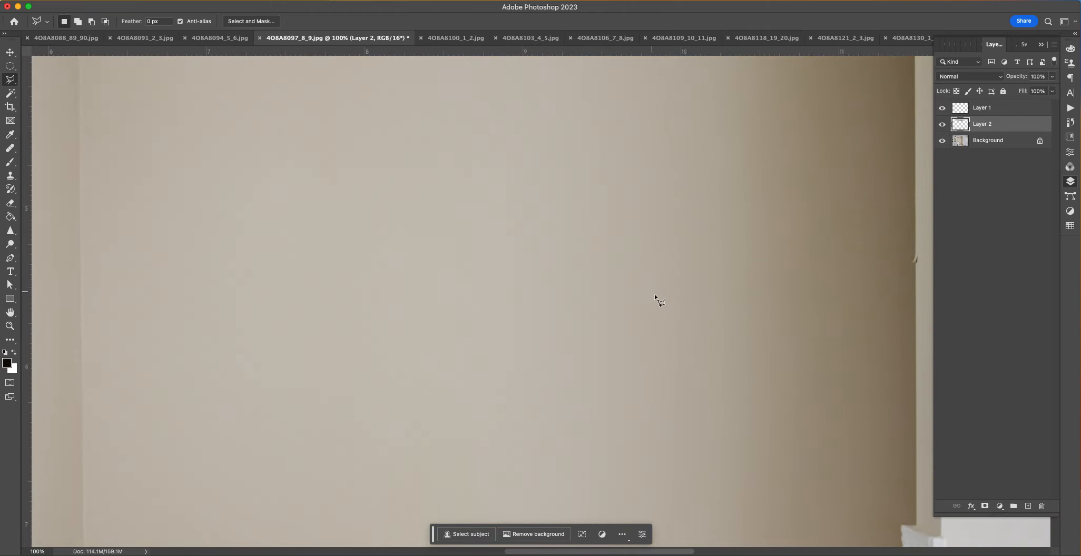
scroll(667, 309, up, 10)
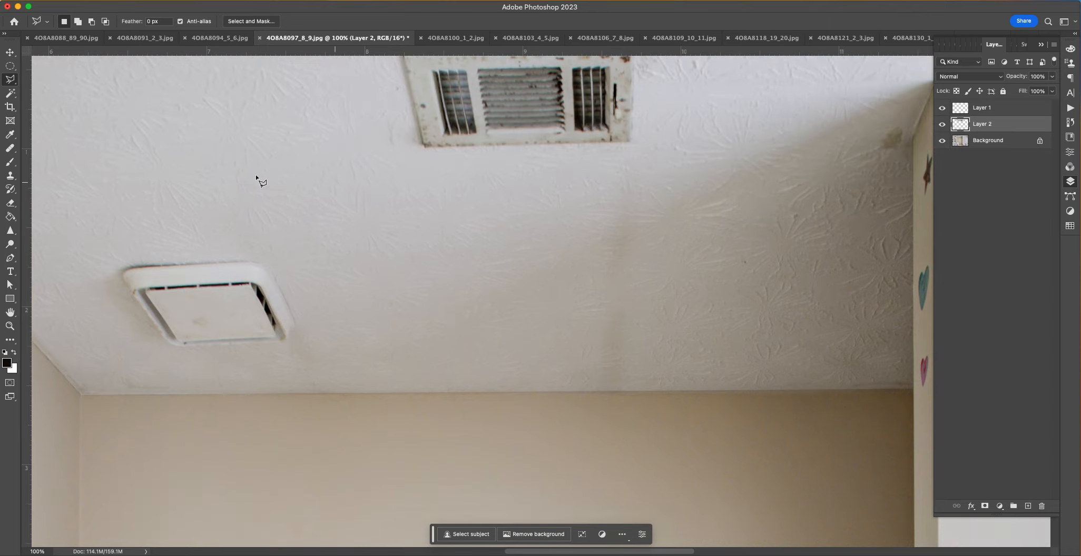
click(10, 148)
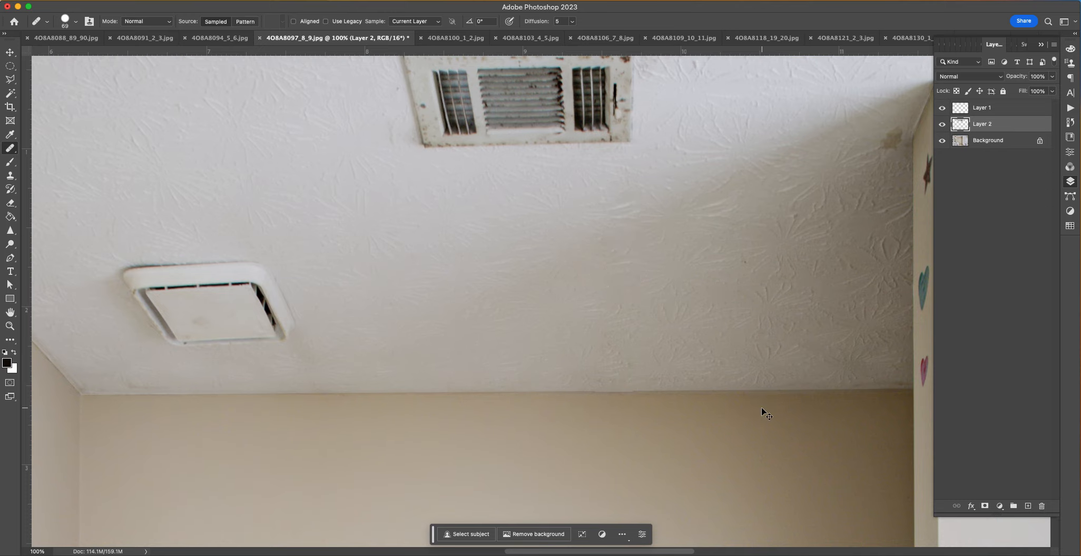
drag(869, 279, 417, 325)
click(388, 322)
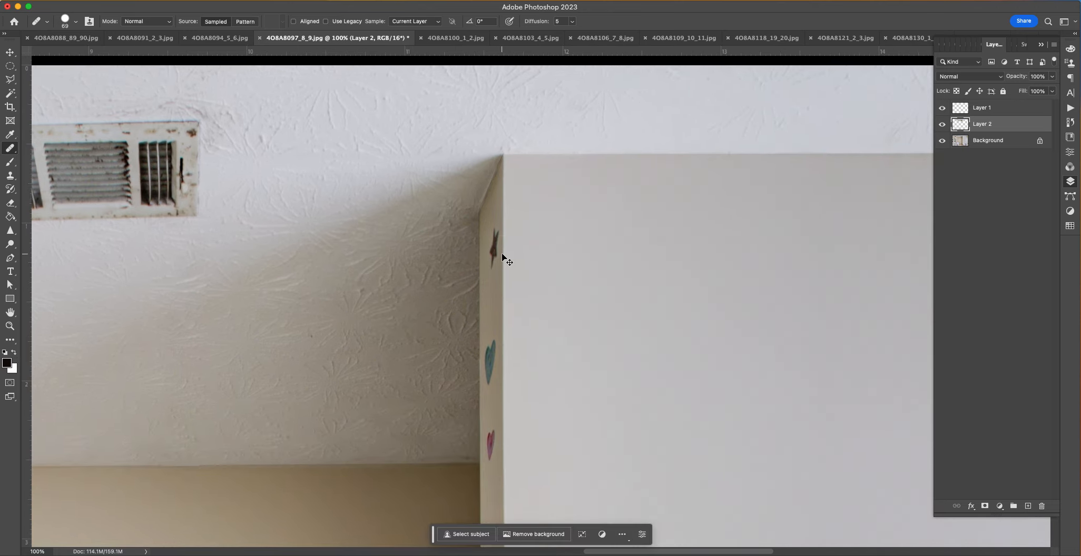
Step: Flatten the image and heal away the star decal on the narrow side of the partition
click(1, 1)
mouse_move(46, 1)
click(144, 390)
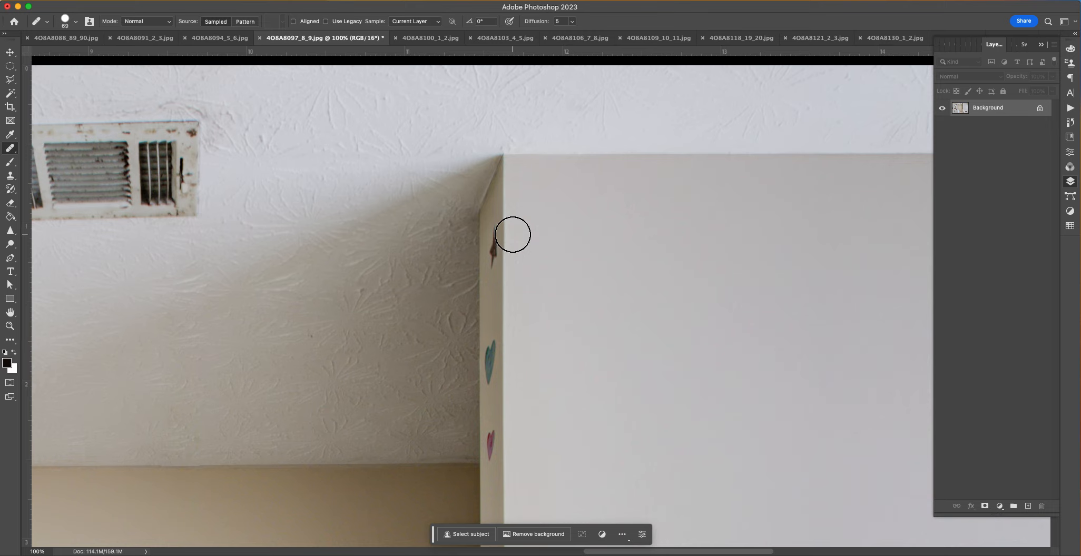
drag(511, 235, 501, 280)
scroll(533, 305, down, 2)
click(526, 331)
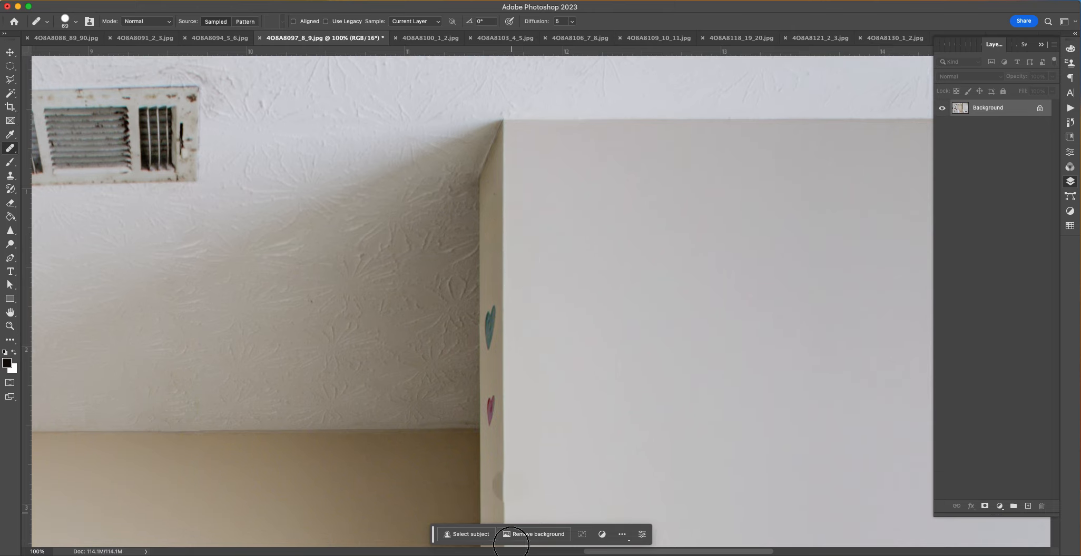
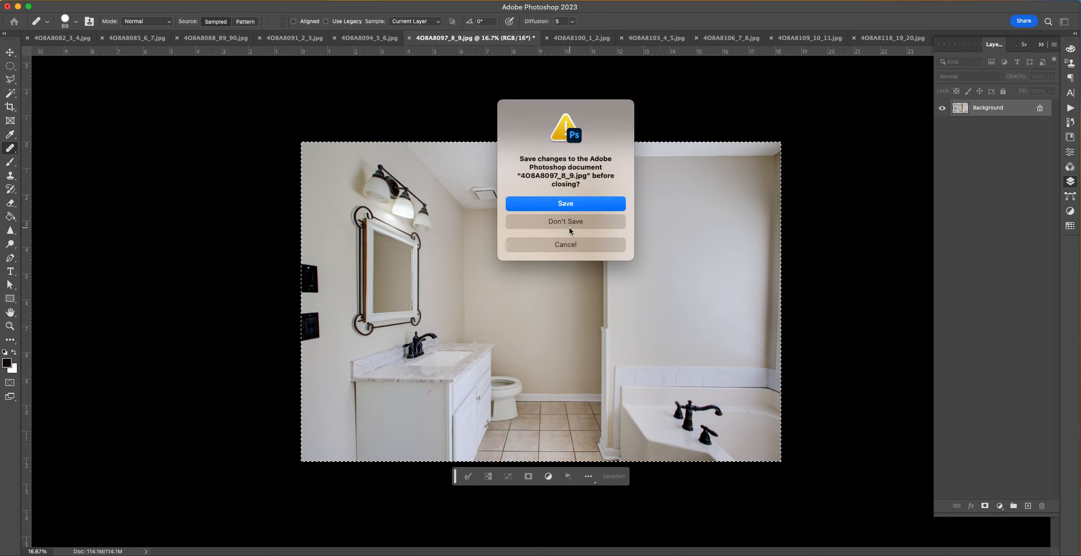
Step: Close 4O8A8097_8_9.jpg without saving and bring up 4O8A8091_2_3.jpg
click(570, 227)
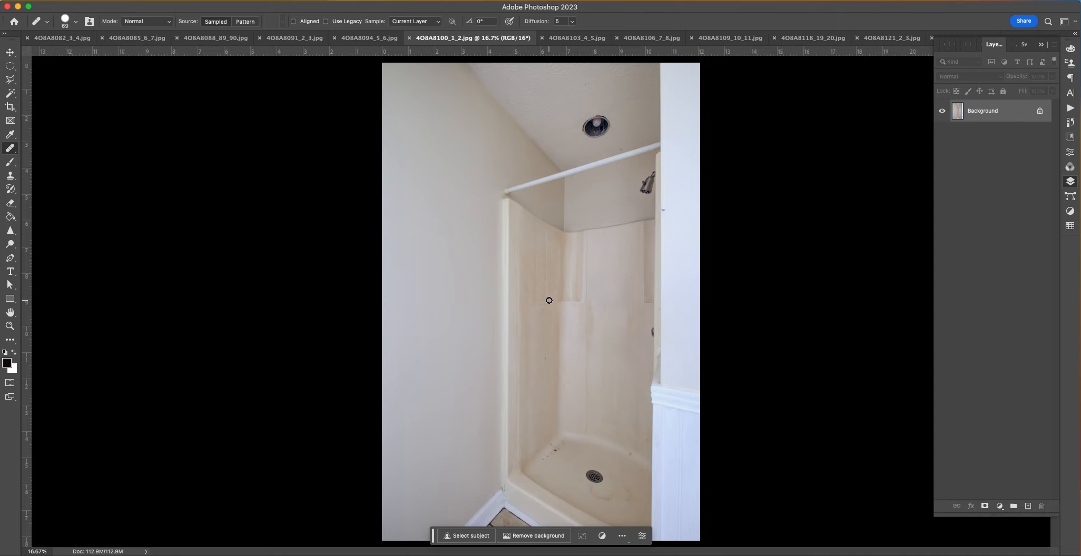
click(577, 38)
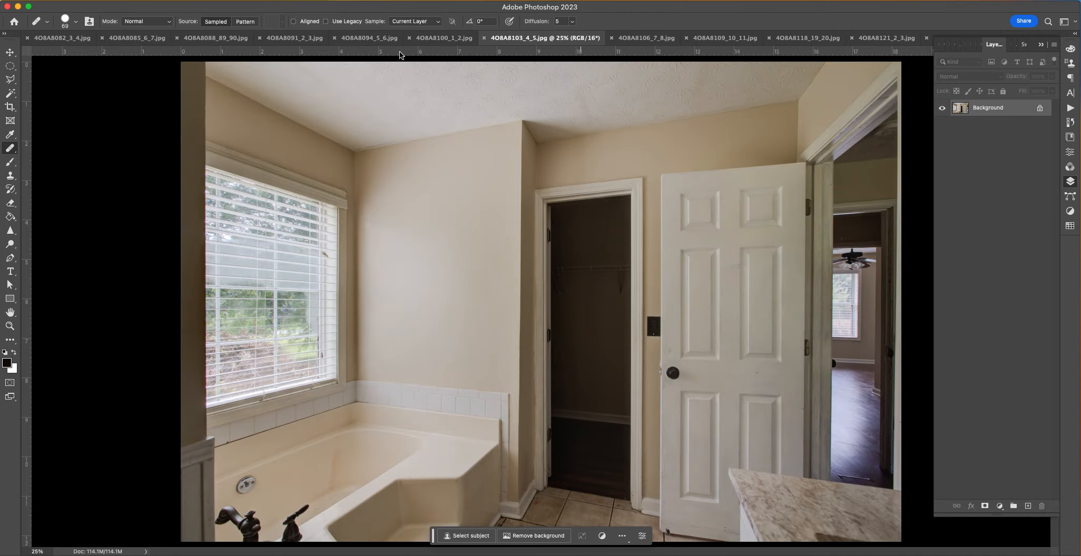
click(362, 43)
click(300, 40)
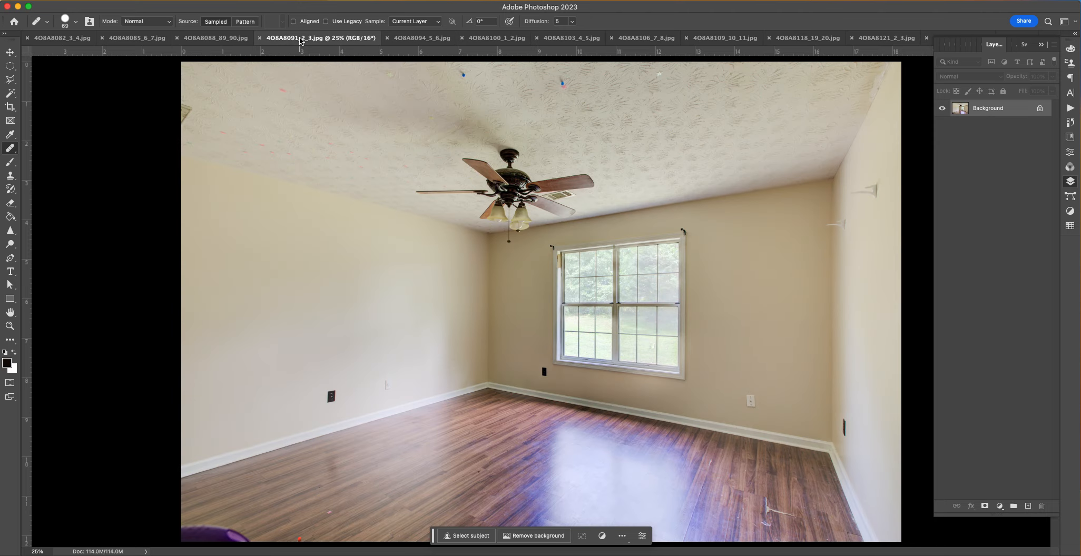
Step: Outline the two blue marks on the ceiling above the fan, one after the other, with the Elliptical Marquee
key(super+equal)
key(super+equal)
key(super+equal)
key(super+equal)
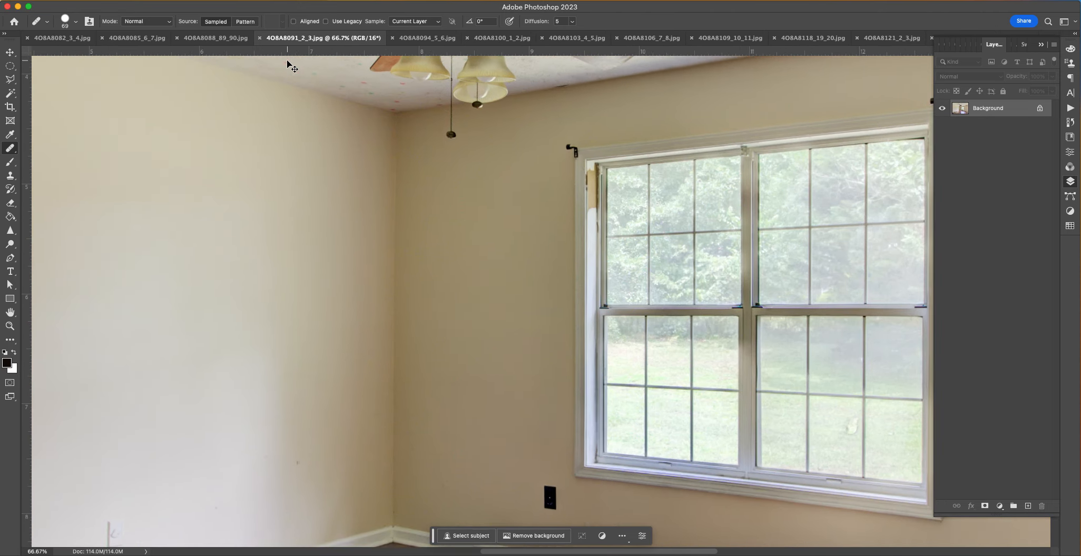
scroll(364, 179, up, 15)
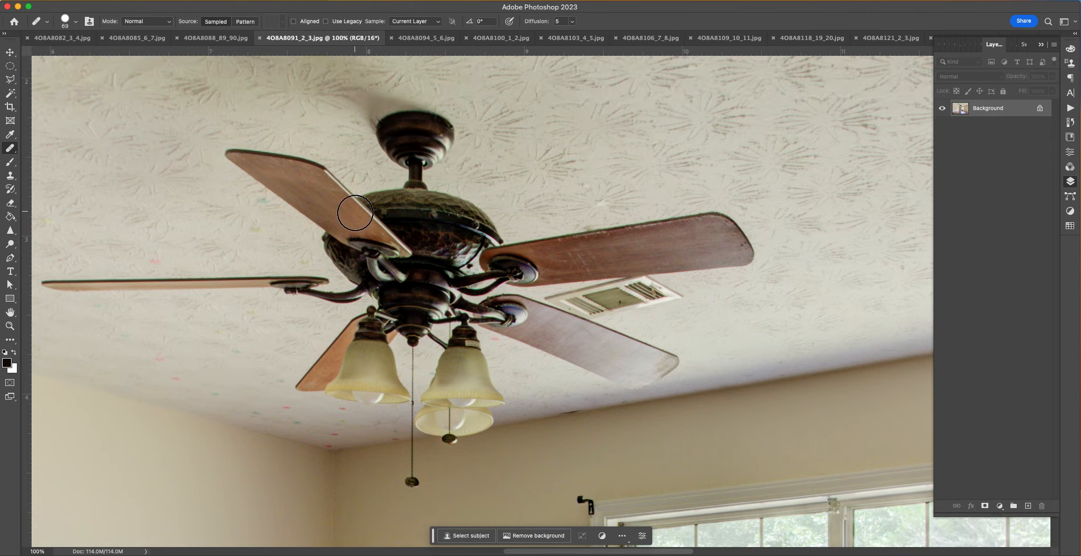
scroll(356, 222, up, 5)
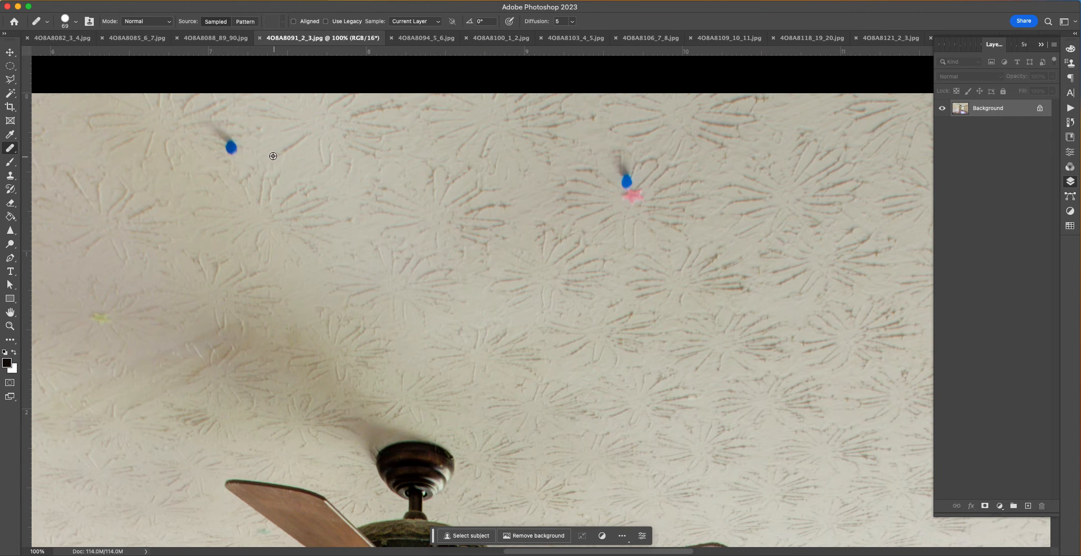
click(234, 147)
key(super+z)
click(10, 67)
drag(213, 126, 246, 159)
drag(615, 162, 653, 214)
Step: Outline the small white mark on the ceiling beyond the blue ones with the Elliptical Marquee
drag(741, 338, 356, 272)
drag(632, 151, 609, 303)
drag(592, 204, 638, 249)
Step: Add the lower white bracket on the right-hand wall to the selection with the Polygonal Lasso
drag(735, 351, 552, 285)
drag(717, 519, 369, 210)
drag(753, 348, 563, 297)
click(10, 79)
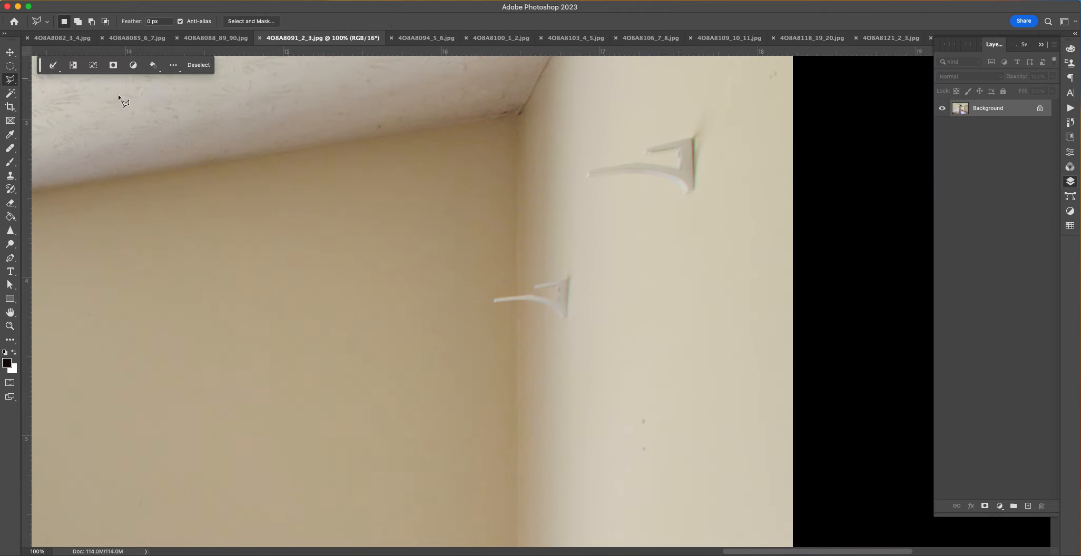
shift+click(493, 309)
click(573, 327)
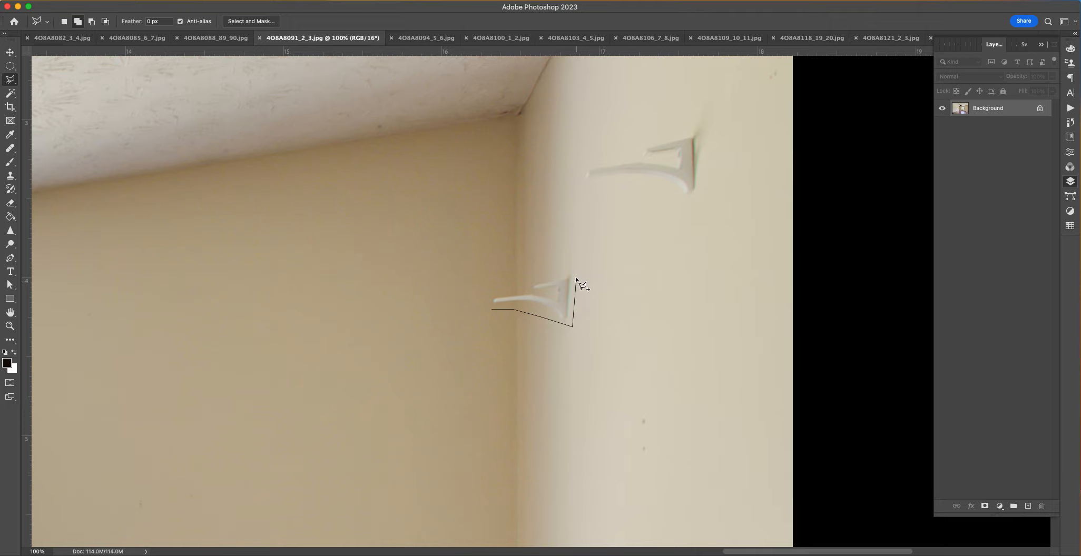
double_click(480, 299)
Step: Add the upper white bracket on the right-hand wall to the selection with the Polygonal Lasso
click(624, 183)
click(665, 185)
click(684, 204)
click(701, 204)
click(705, 128)
click(679, 128)
double_click(561, 177)
Step: Remove the outlined ceiling marks and both wall brackets with a Content-Aware fill at 100% opacity, and deselect
scroll(679, 211, down, 10)
scroll(473, 313, left, 10)
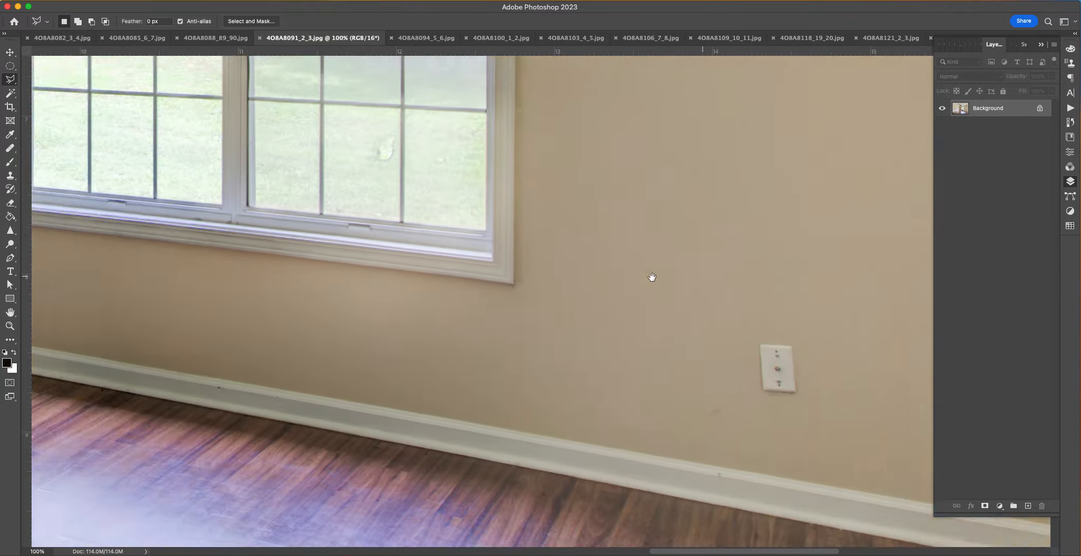
scroll(653, 278, left, 15)
scroll(785, 335, up, 10)
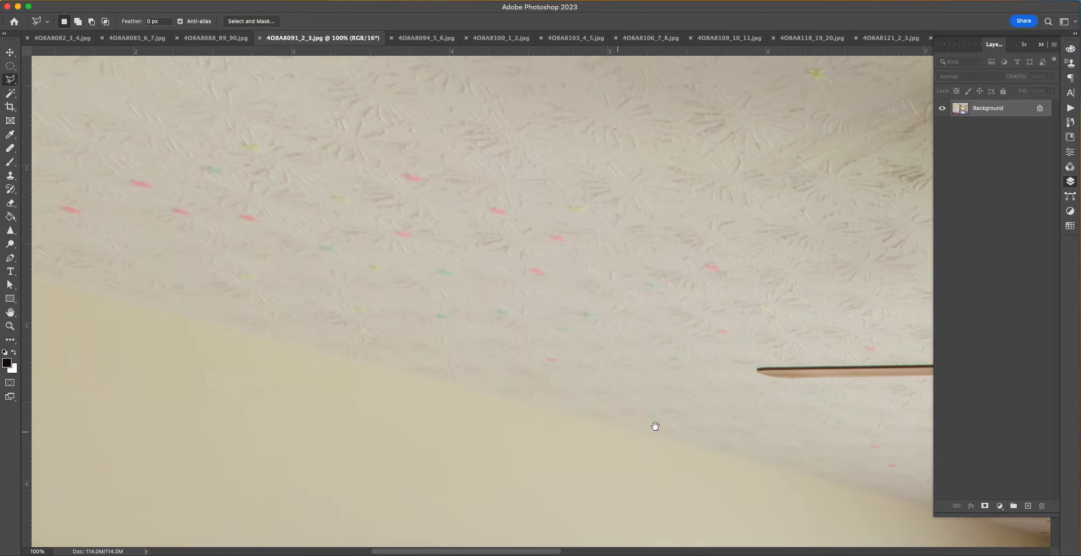
scroll(475, 338, left, 10)
key(super+0)
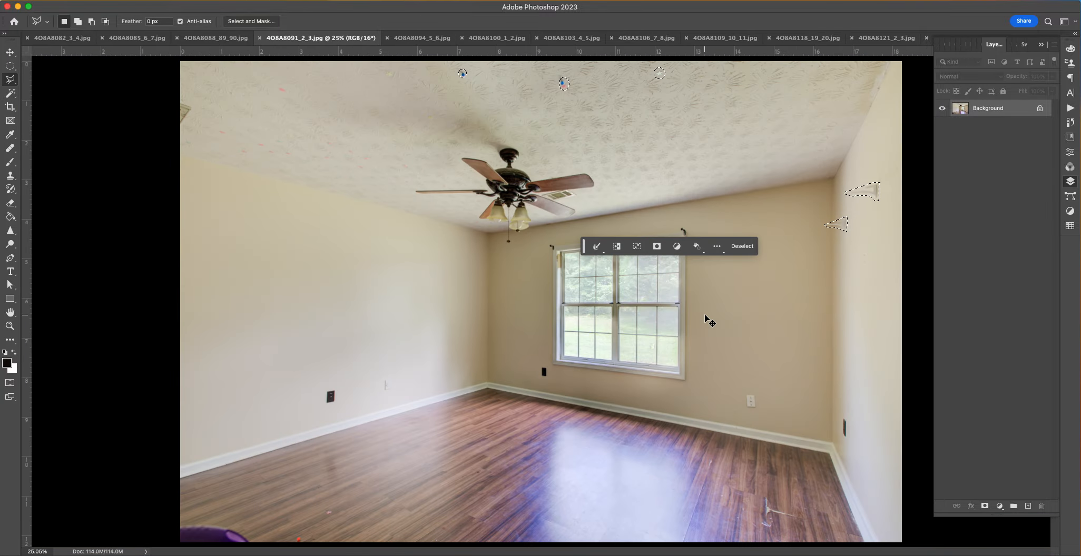
key(shift+BackSpace)
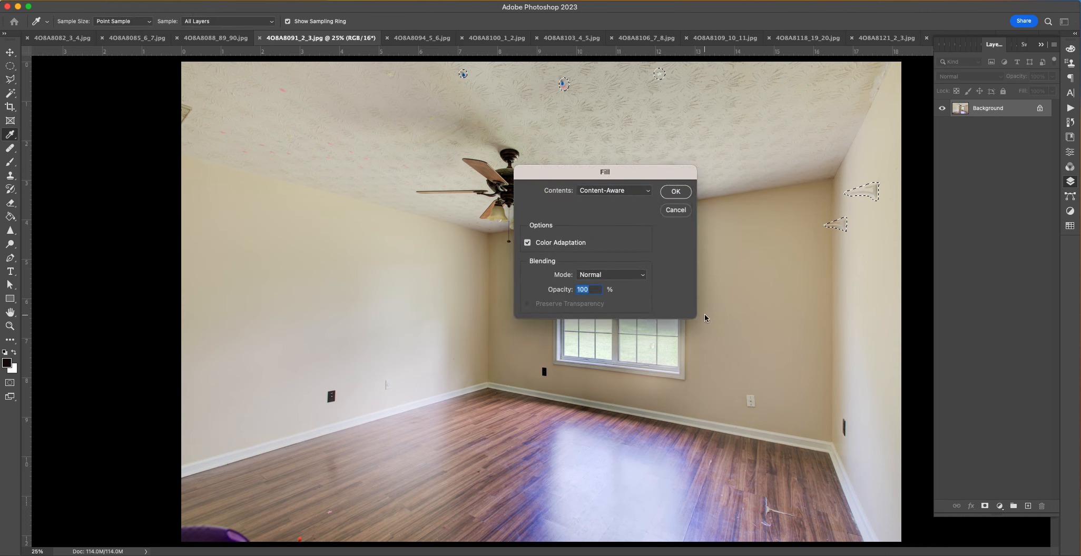
key(Return)
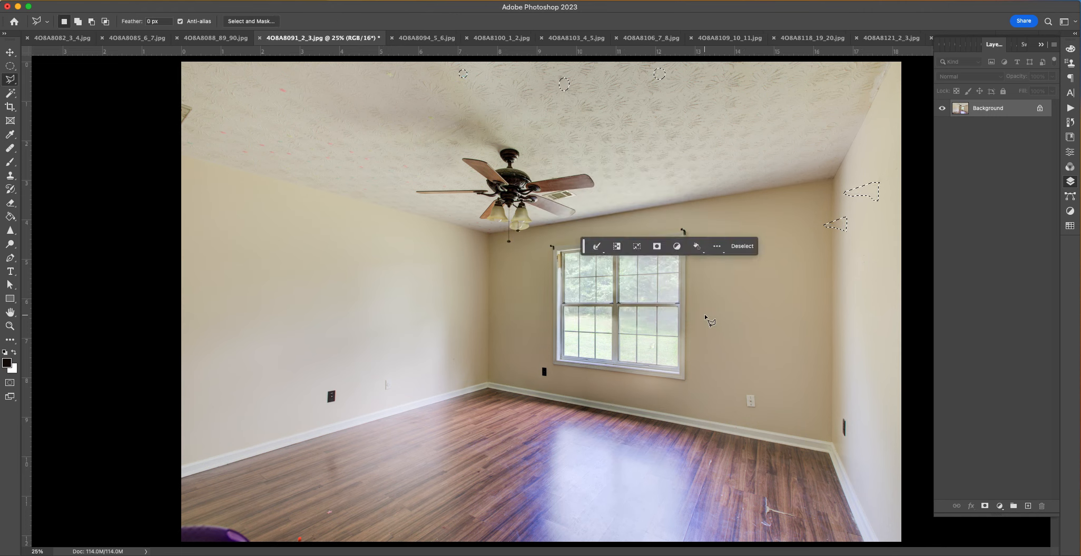
key(super+d)
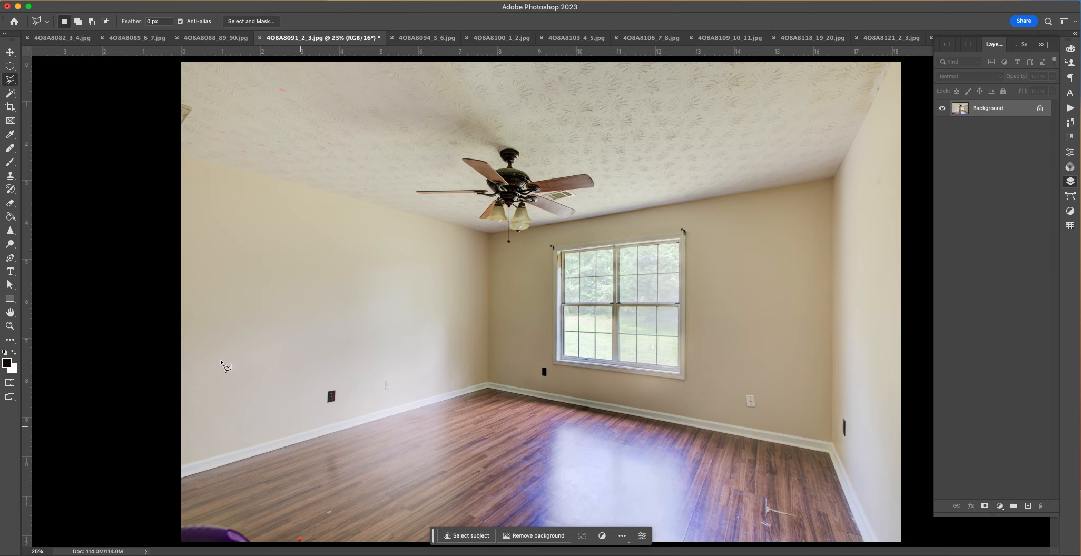
Step: Outline the purple object in the photo's lower corner with the Elliptical Marquee, remove it with a Content-Aware fill, and deselect
click(10, 66)
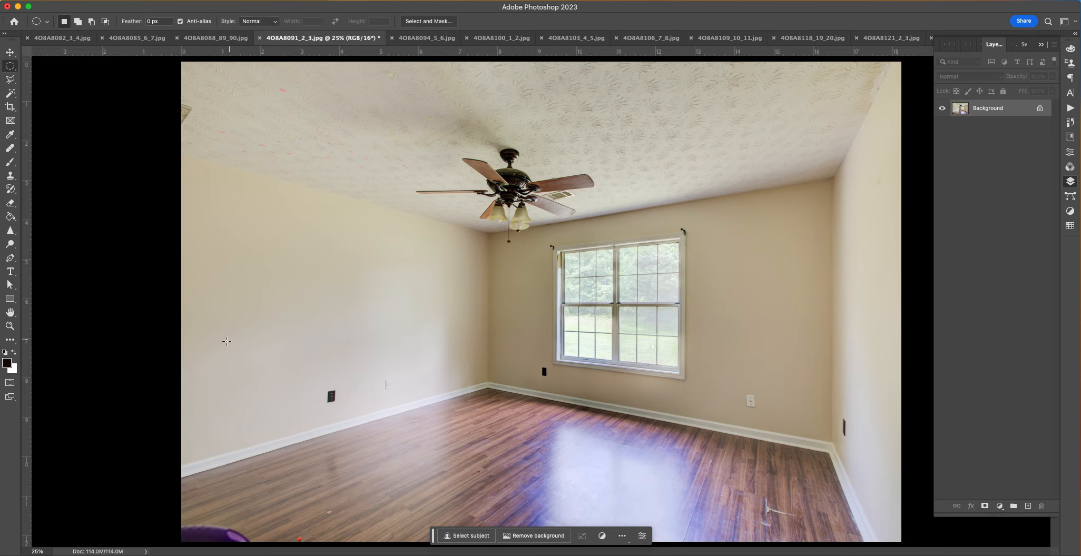
key(super+minus)
drag(313, 463, 361, 505)
key(shift+BackSpace)
key(Return)
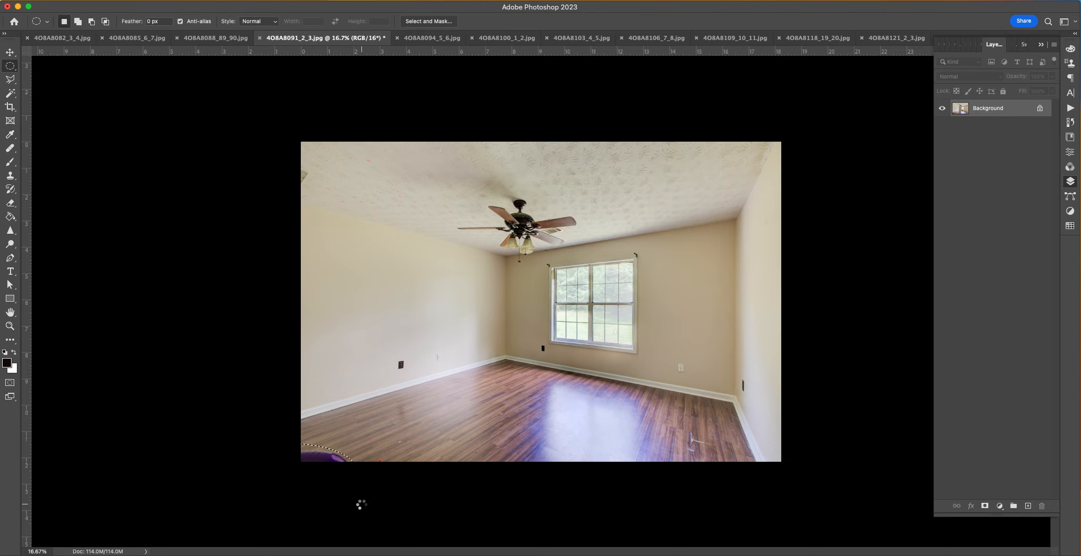
click(361, 506)
Step: Outline the two small red marks on the wood floor with the Elliptical Marquee and remove them with a Content-Aware fill
key(super+plus)
key(super+plus)
key(super+plus)
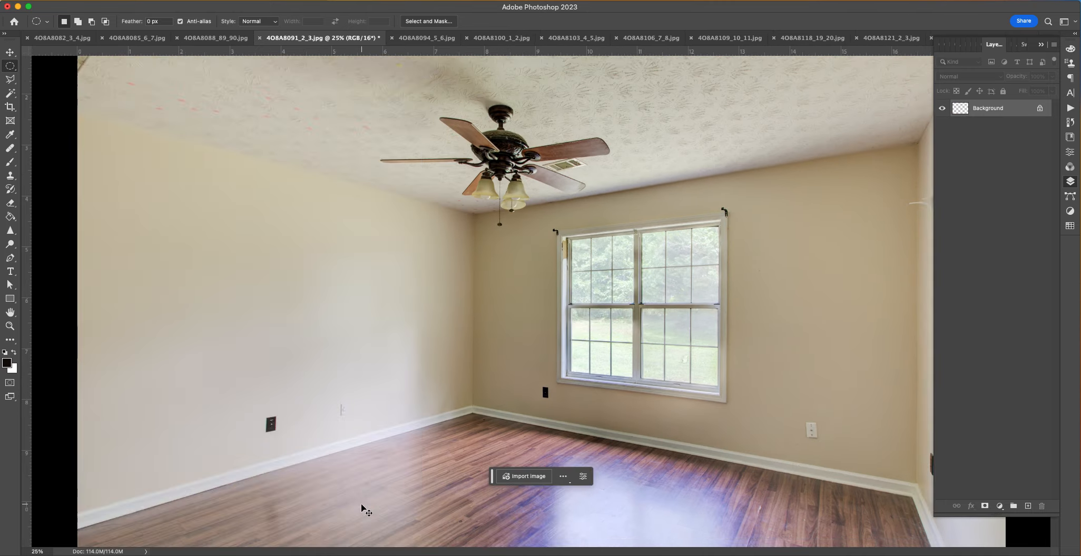
scroll(361, 505, down, 10)
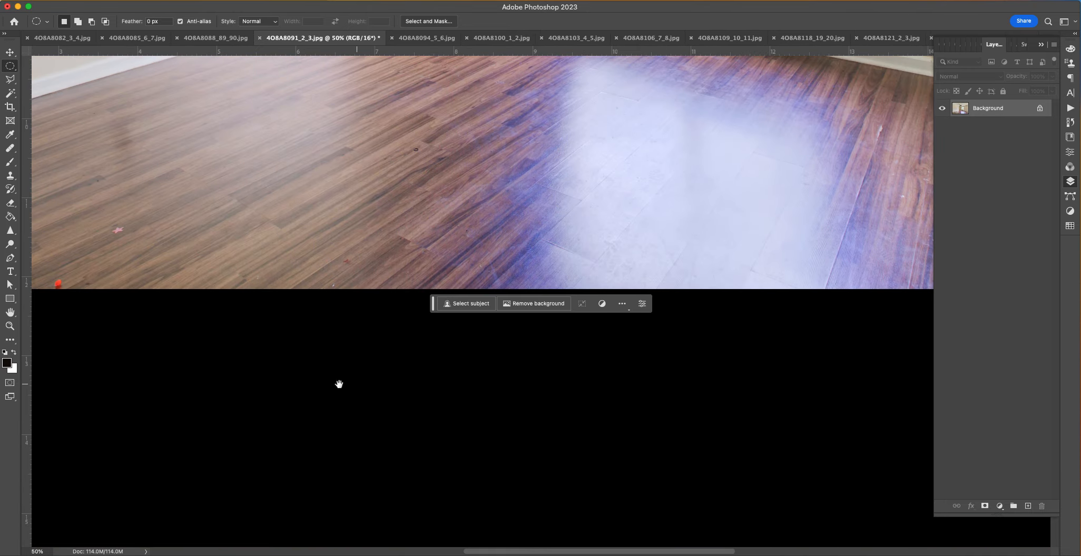
drag(361, 374, 687, 456)
drag(532, 309, 551, 327)
drag(472, 363, 489, 380)
scroll(701, 368, right, 15)
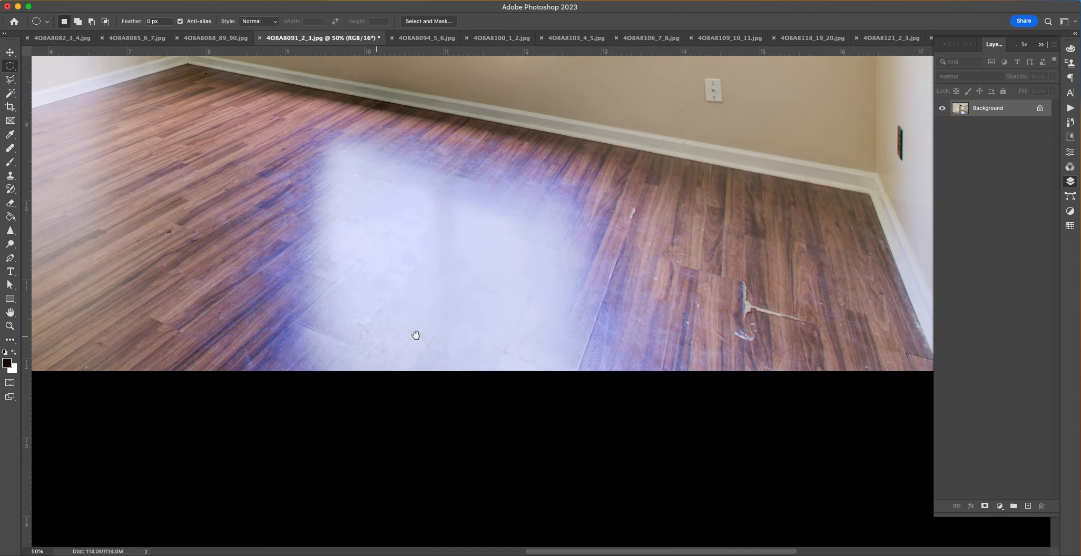
key(shift+BackSpace)
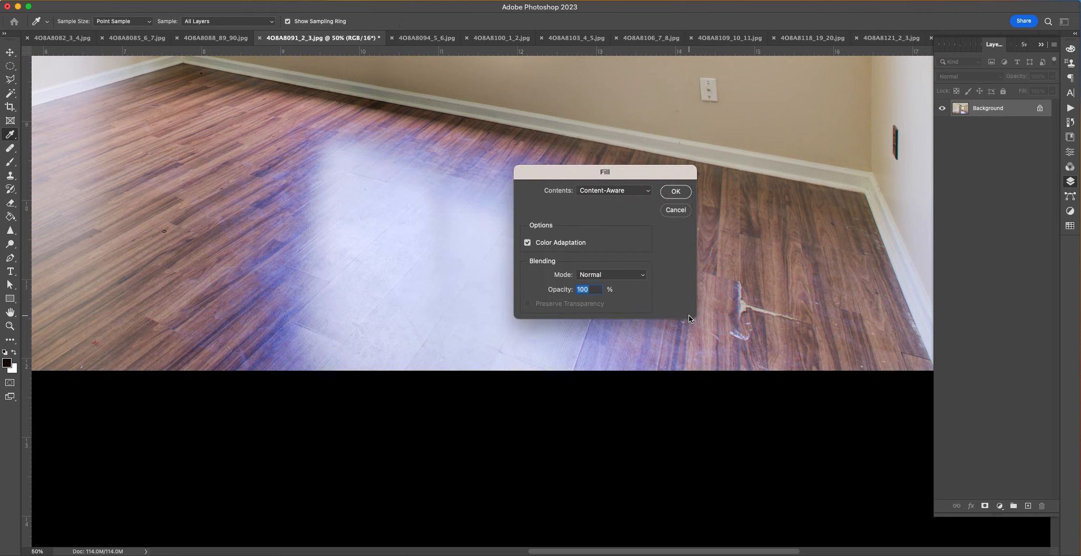
key(Return)
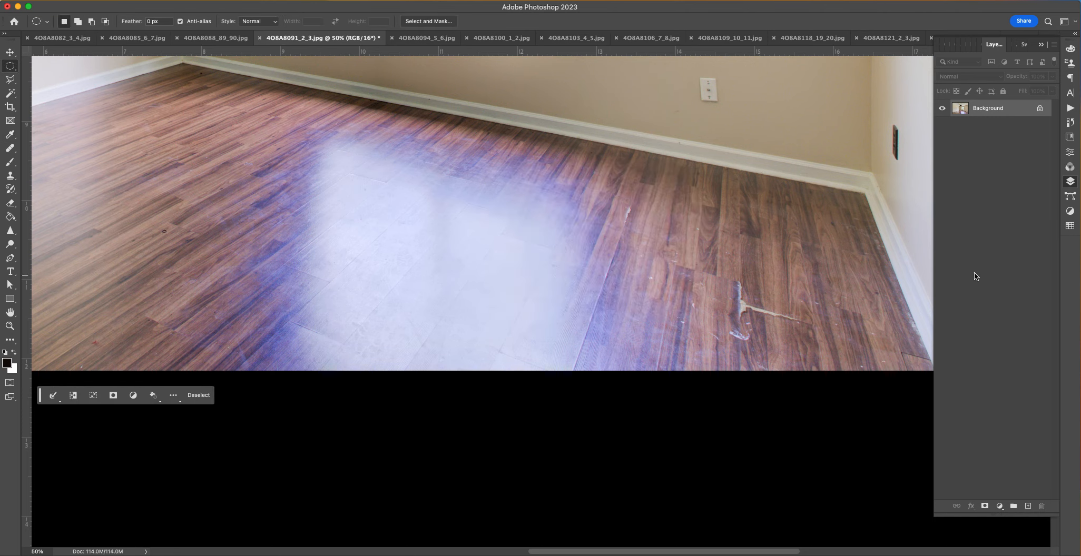
Step: Outline the vent cut off at the ceiling's left edge, remove it with a Content-Aware fill, and deselect
key(super+minus)
key(super+minus)
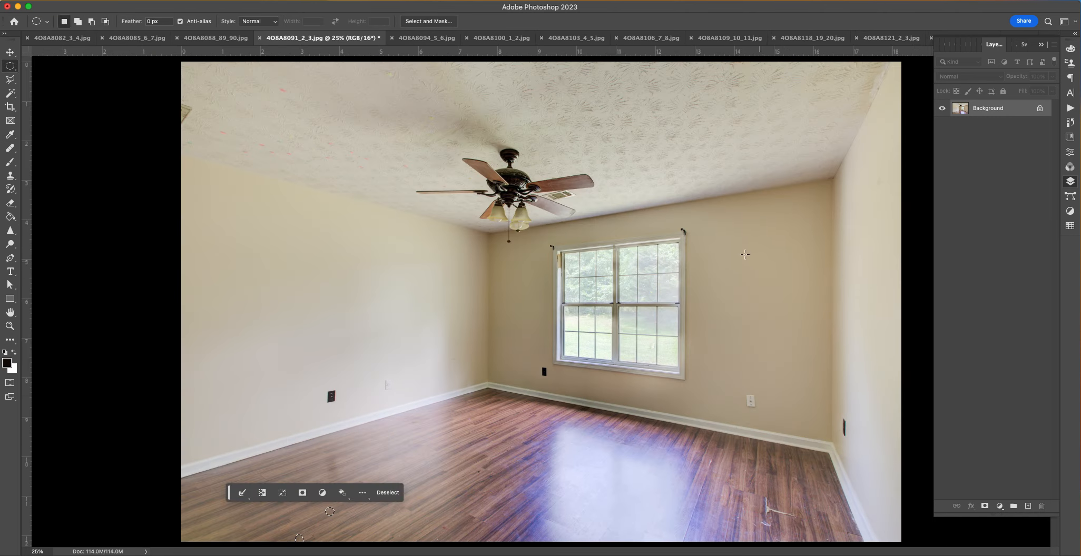
drag(175, 98, 194, 134)
key(shift+BackSpace)
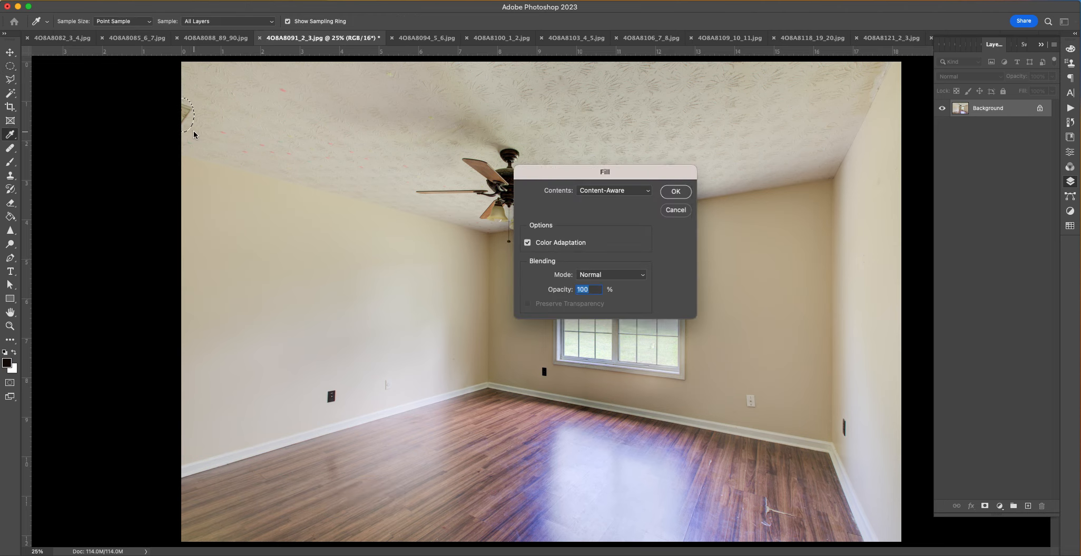
key(Return)
key(super+d)
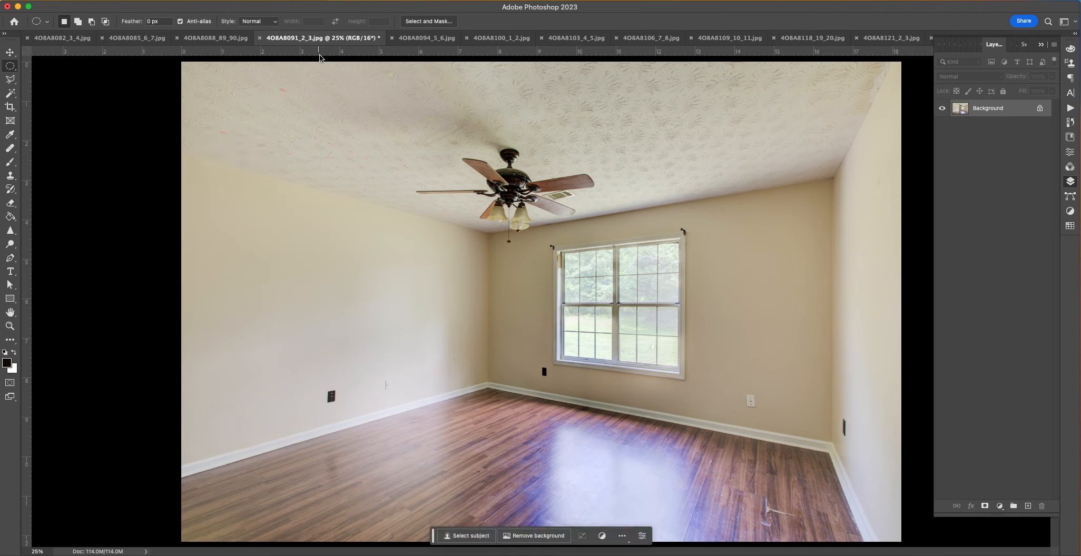
Step: Outline the small pink mark on the left part of the ceiling, remove it with a Content-Aware fill, and deselect
drag(272, 85, 293, 97)
key(shift+BackSpace)
key(Return)
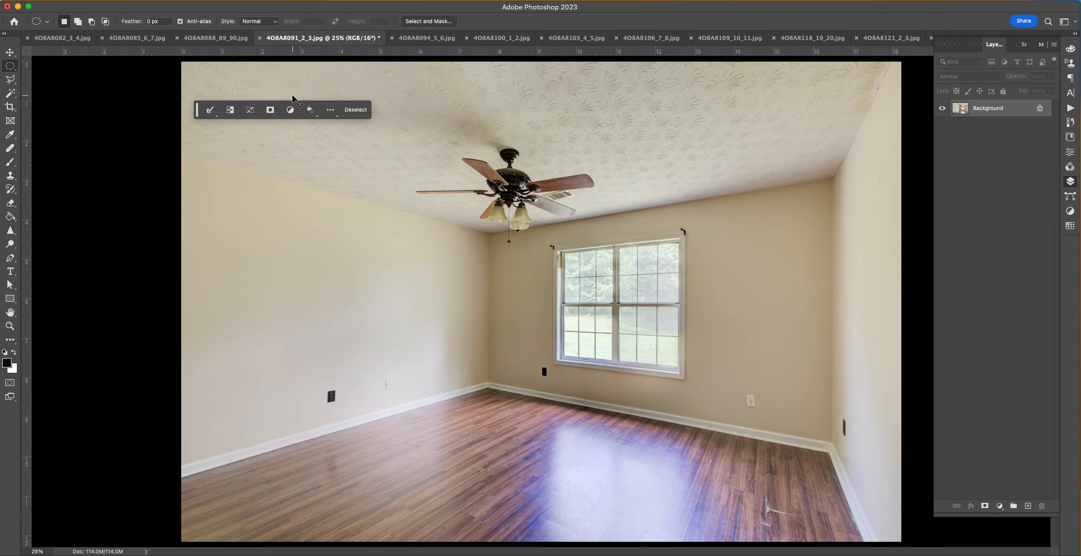
key(super+d)
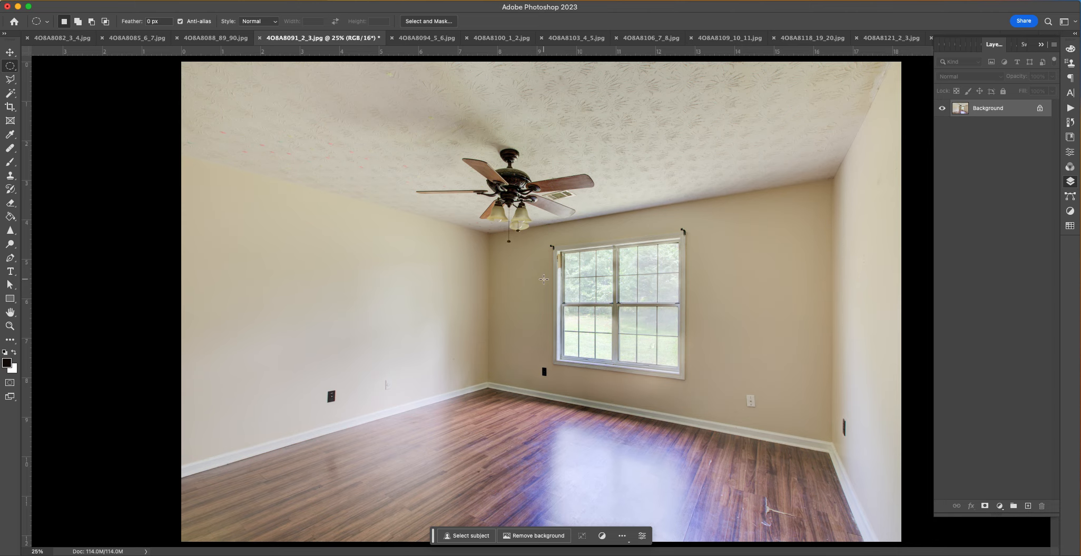
Step: Trace the ceiling's edge with the Polygonal Lasso from the far room corner along the window wall and up the right-hand wall
scroll(544, 280, up, 6)
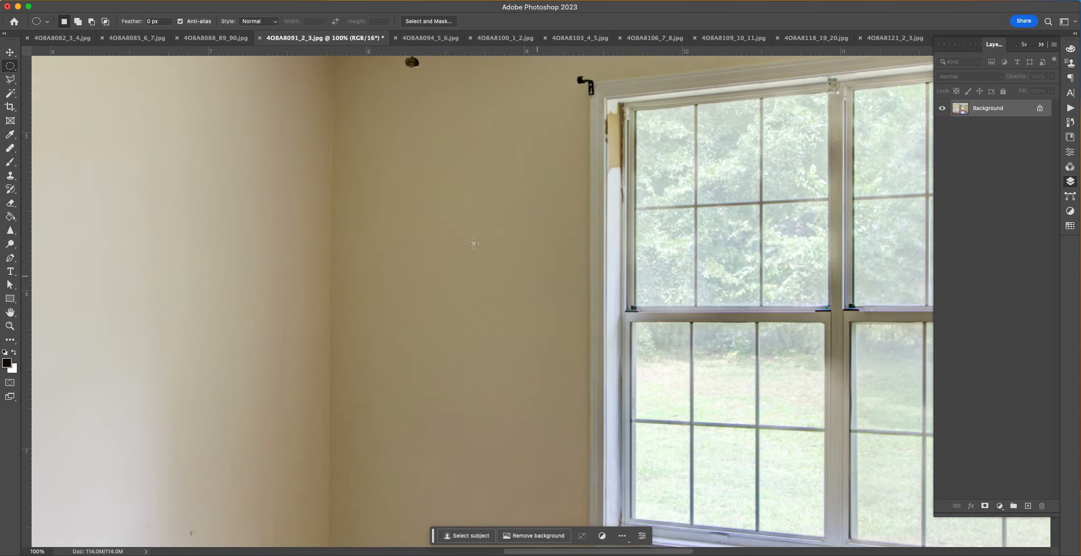
scroll(392, 459, up, 1)
key(l)
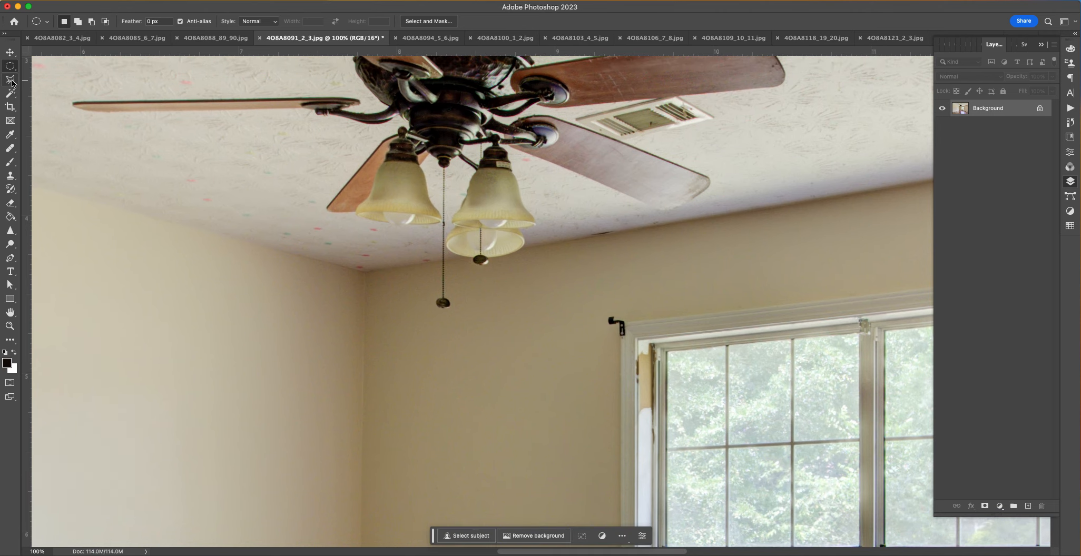
click(367, 272)
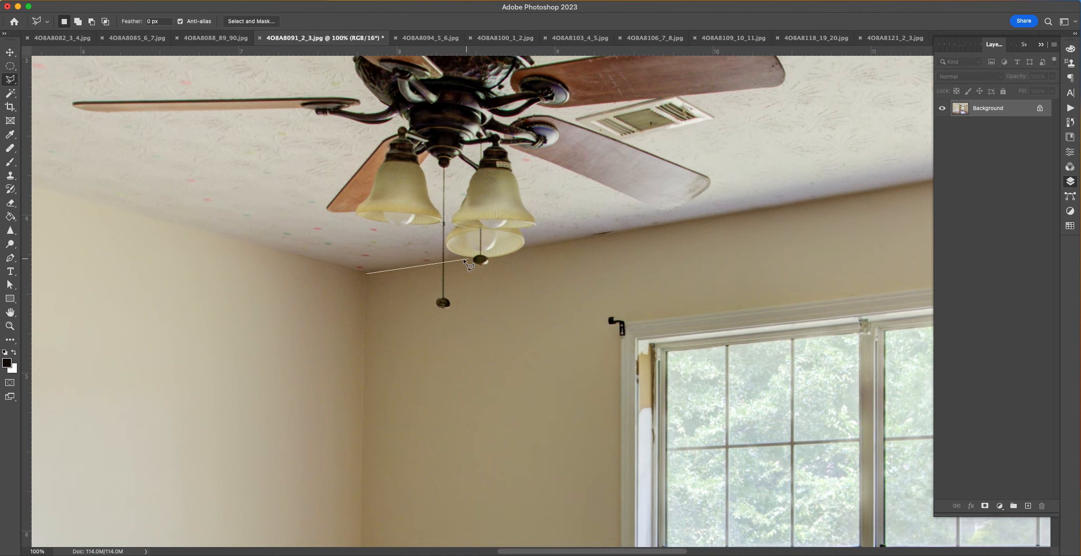
click(528, 248)
drag(896, 157, 190, 294)
drag(656, 242, 96, 304)
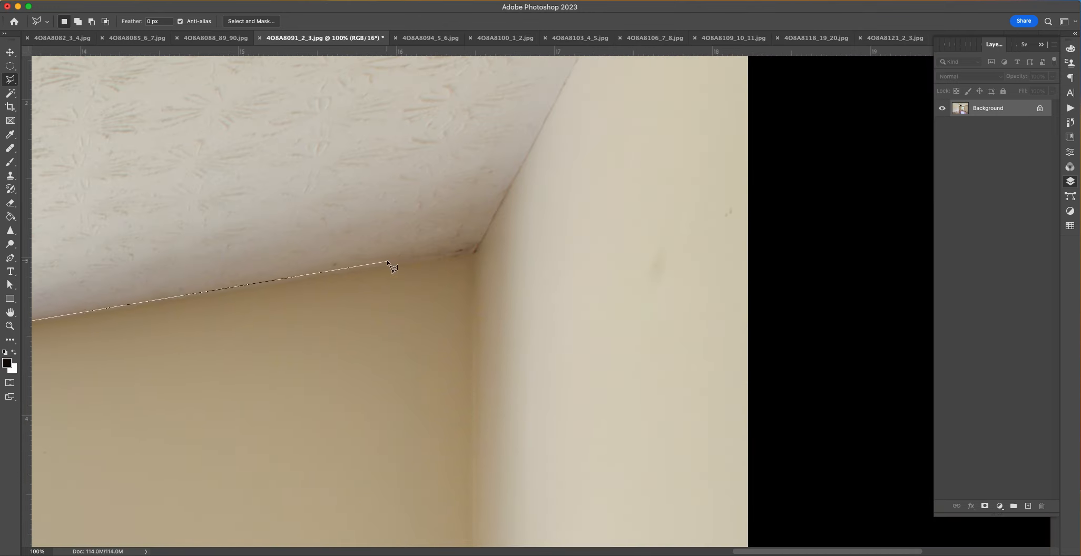
drag(577, 79, 496, 316)
drag(650, 63, 577, 218)
click(561, 194)
Step: Close the ceiling outline around the photo's upper edge and left corner, and copy the ceiling to a new layer
drag(295, 175, 1078, 240)
mouse_move(369, 221)
mouse_down()
mouse_move(1077, 205)
mouse_move(1073, 183)
mouse_up()
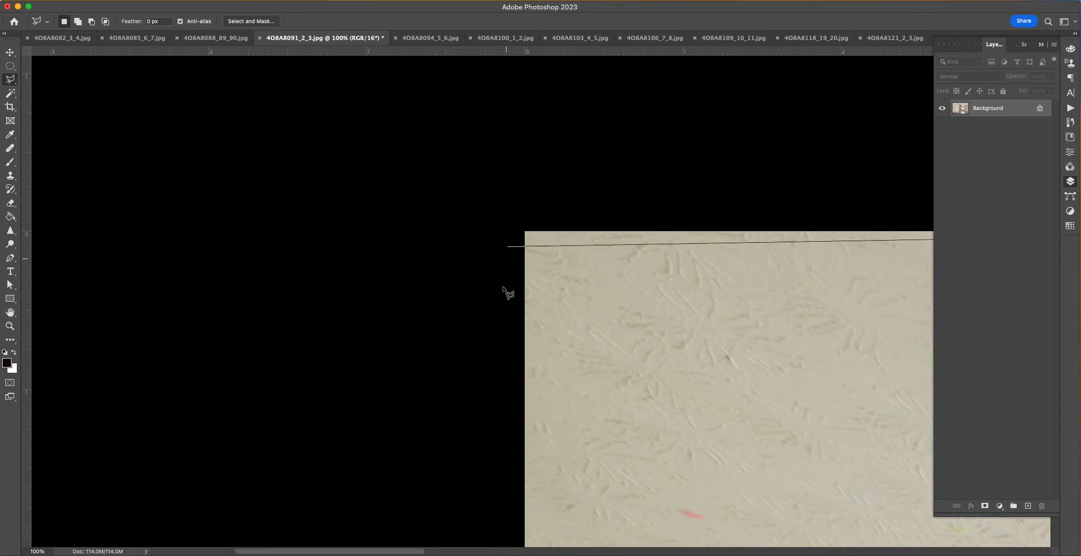
click(521, 193)
drag(499, 176, 499, 54)
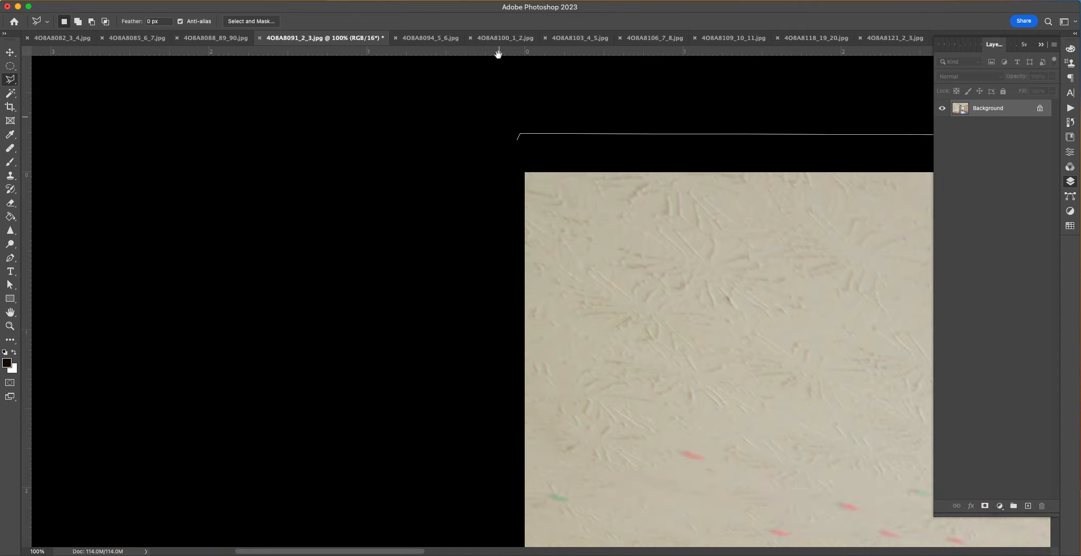
double_click(524, 365)
key(super+j)
key(super+0)
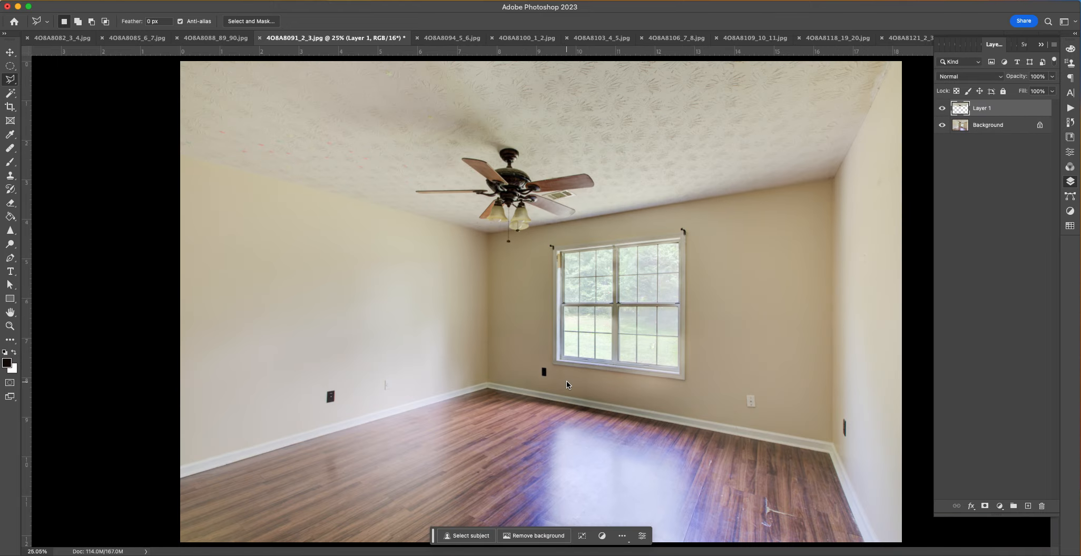
Step: Lower the ceiling layer's saturation slightly with Hue/Saturation
click(100, 0)
mouse_move(16, 0)
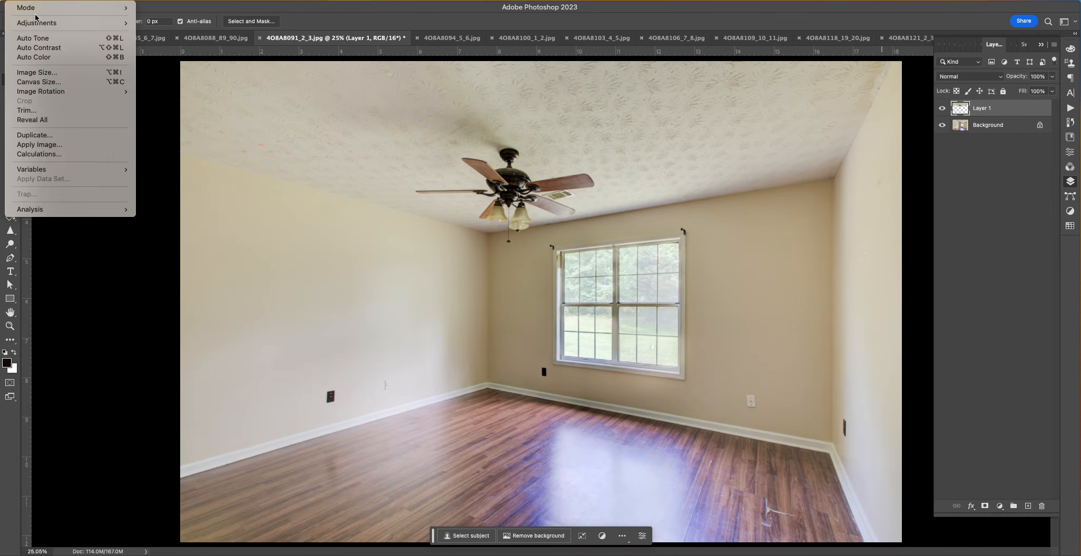
mouse_move(37, 23)
click(164, 77)
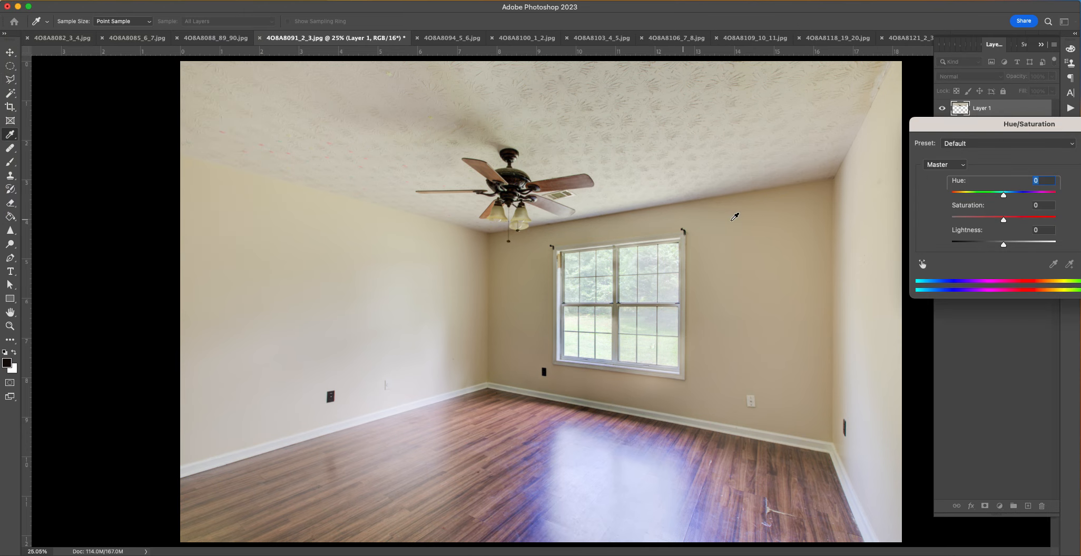
drag(1003, 220, 993, 218)
key(Return)
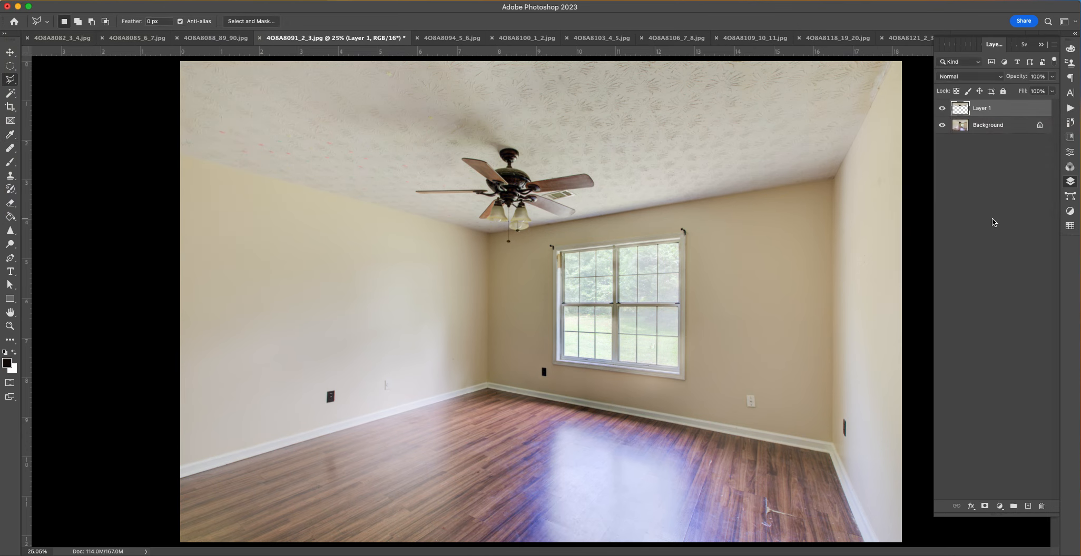
Step: Brighten the ceiling layer's midtones slightly with Curves
key(super+m)
drag(98, 233, 98, 229)
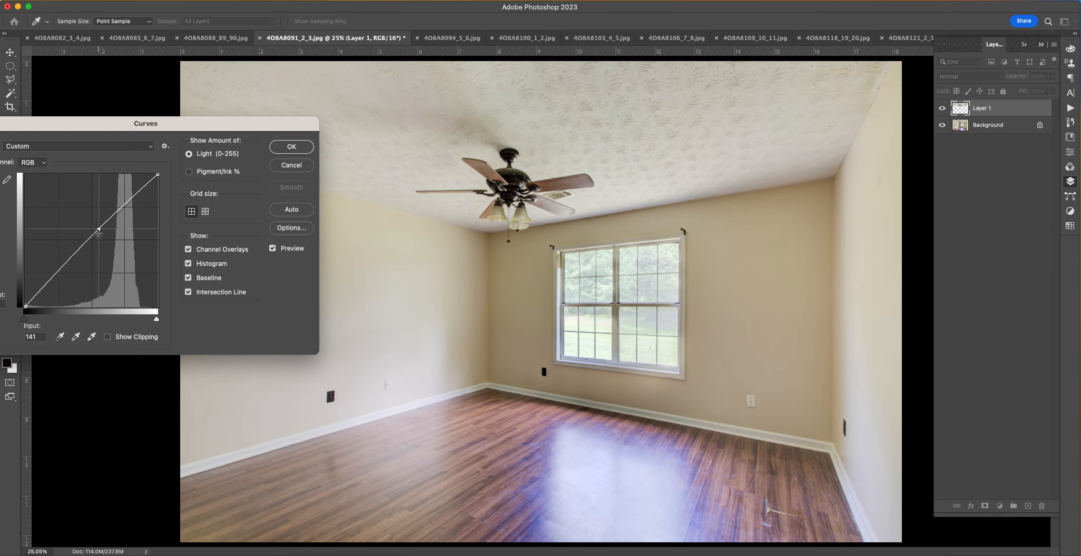
key(Return)
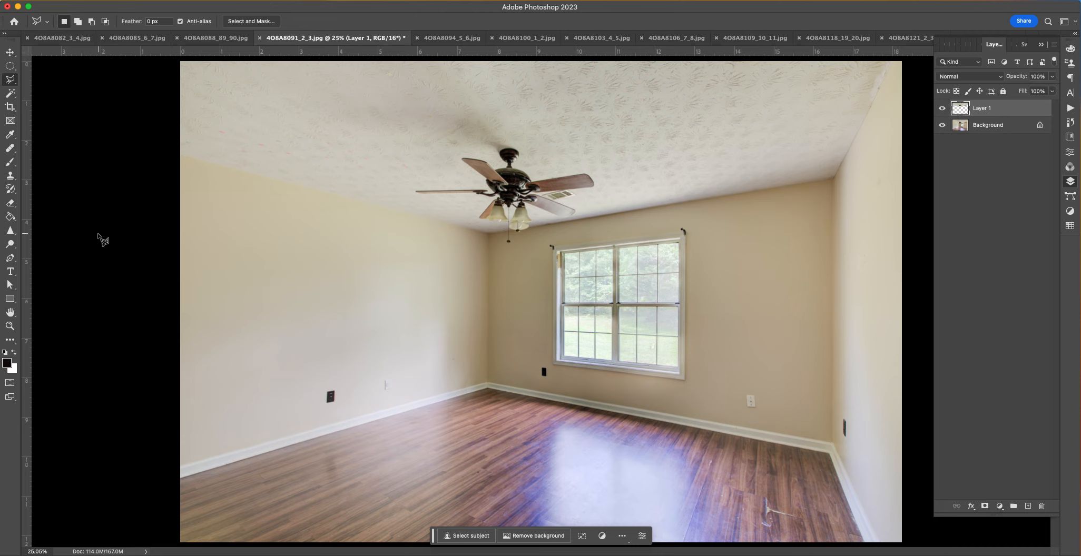
Step: Flatten the brightened ceiling layer into the background of the bedroom photo
click(130, 0)
mouse_move(49, 1)
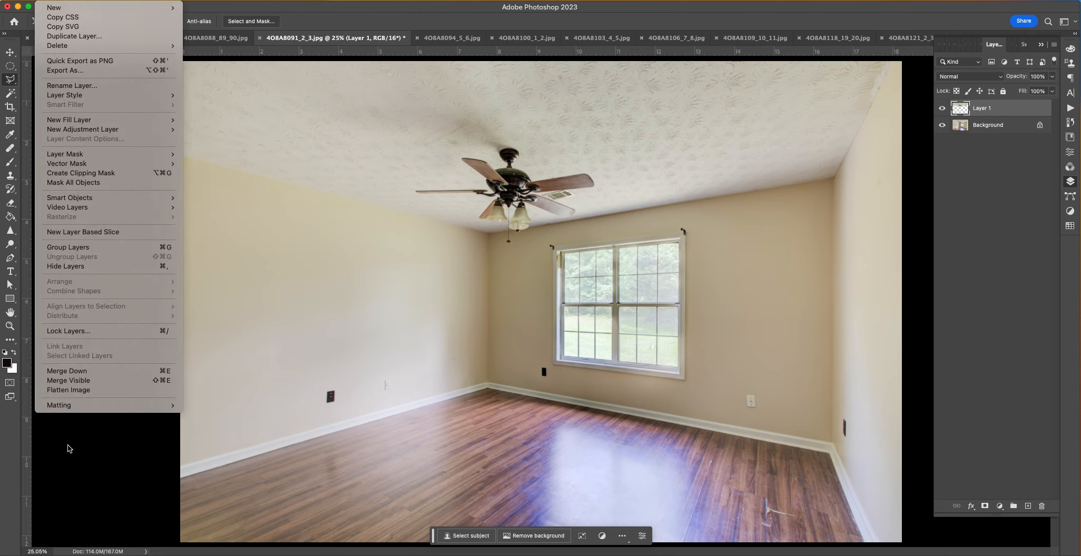
click(79, 391)
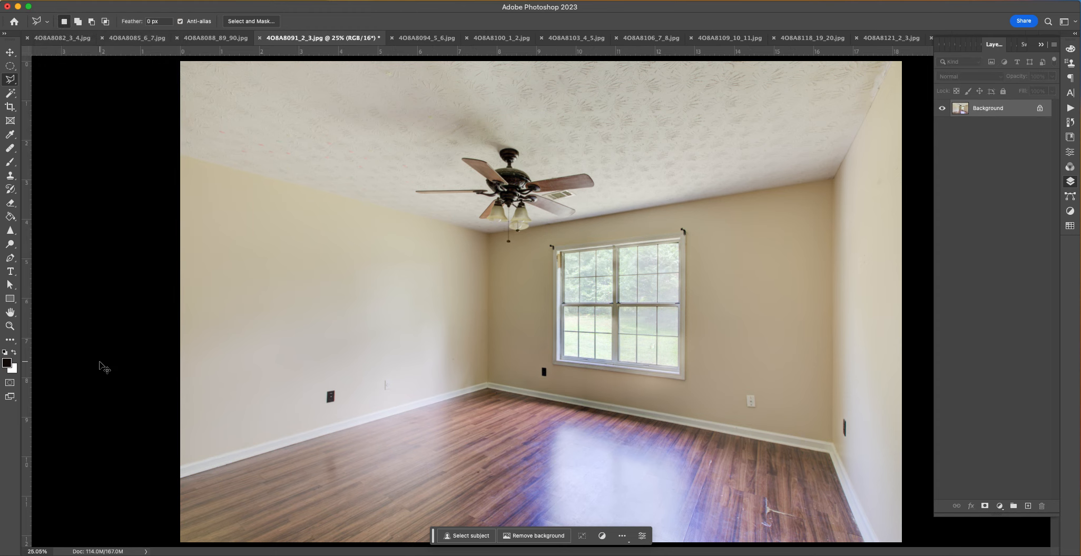
Step: Save a copy of the photo in JPEG format as 4O8A8091_2_3.jpg in the EDIT folder
key(super+shift+s)
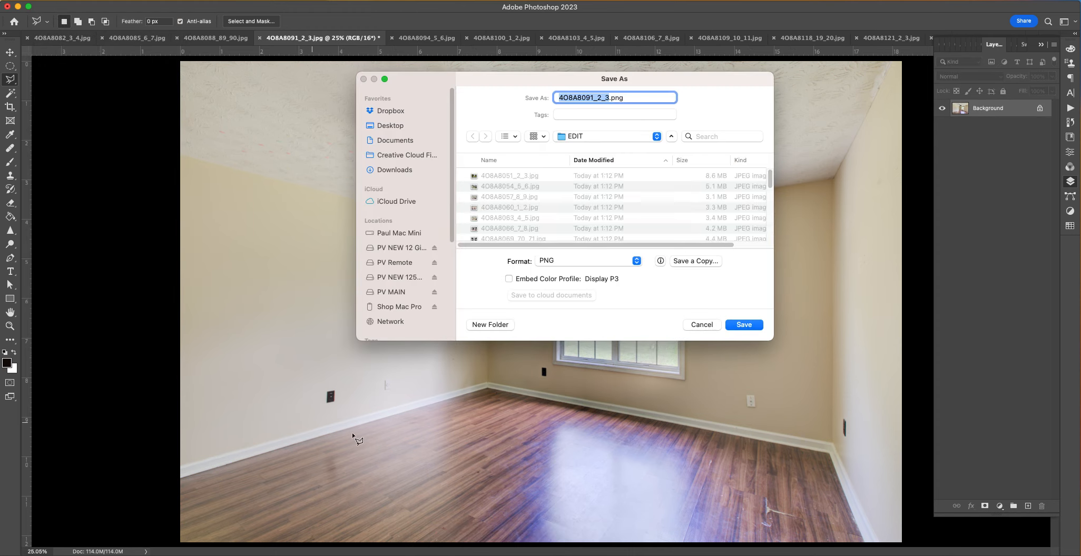
click(693, 261)
click(582, 217)
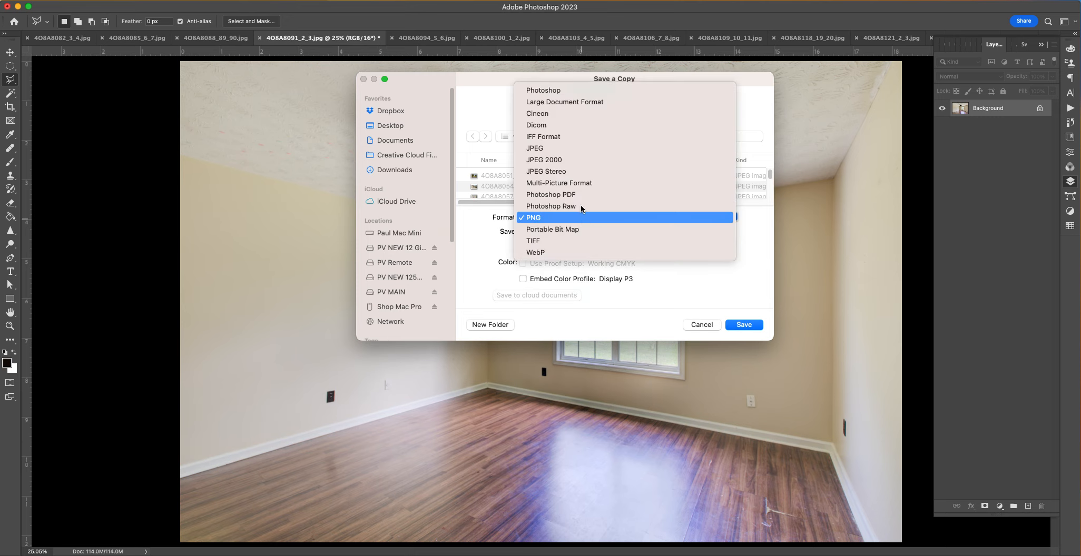
click(587, 148)
key(Right)
text(c)
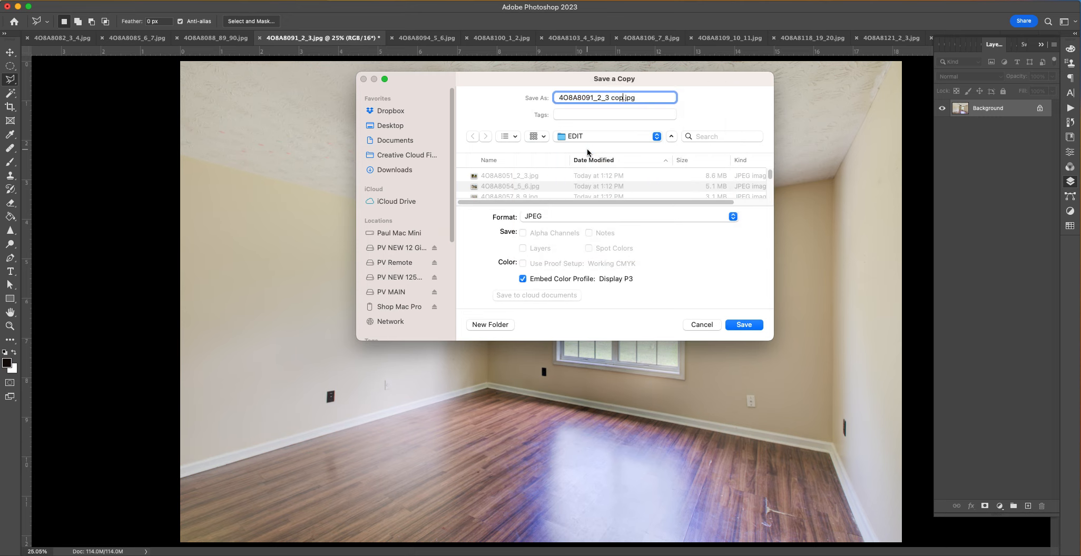
key(BackSpace)
key(BackSpace)
key(Return)
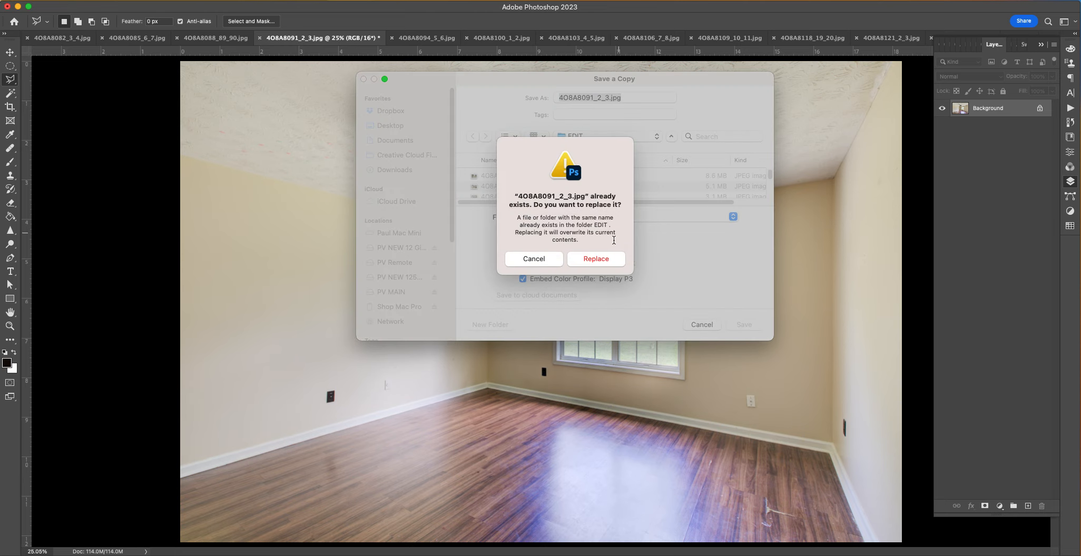
Step: Replace the existing file at maximum JPEG quality 12, and close the open document without saving it
click(608, 259)
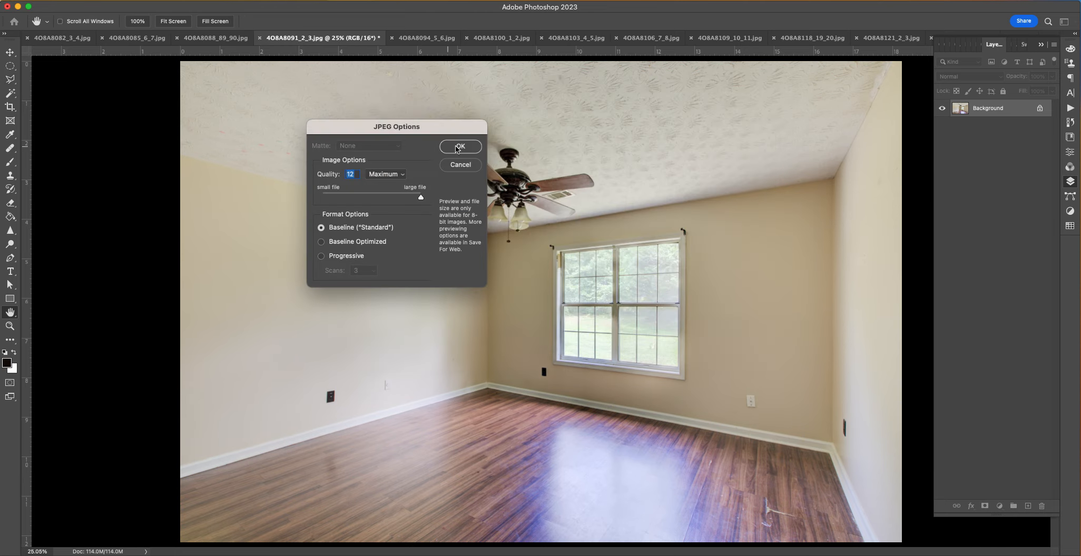
click(457, 148)
key(super+w)
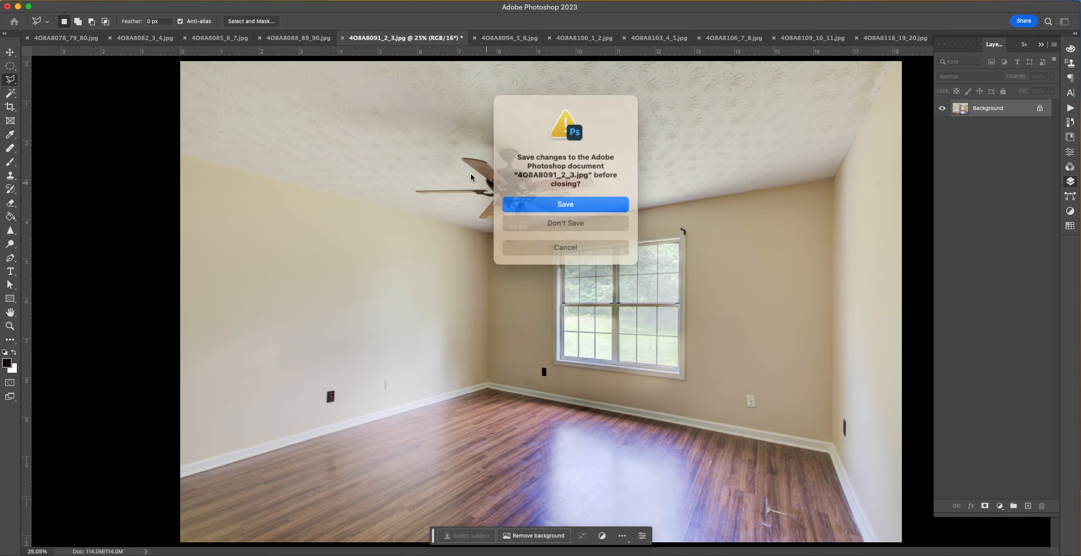
click(565, 221)
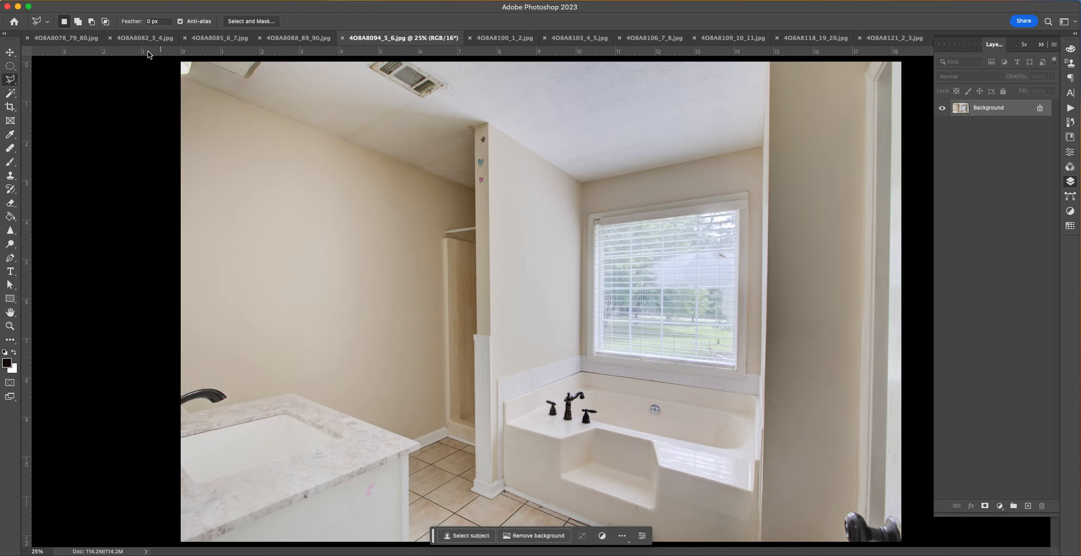
Step: In 4O8A8082_3_4.jpg, select the strip of wall directly above the window frame with the Polygonal Lasso
click(142, 42)
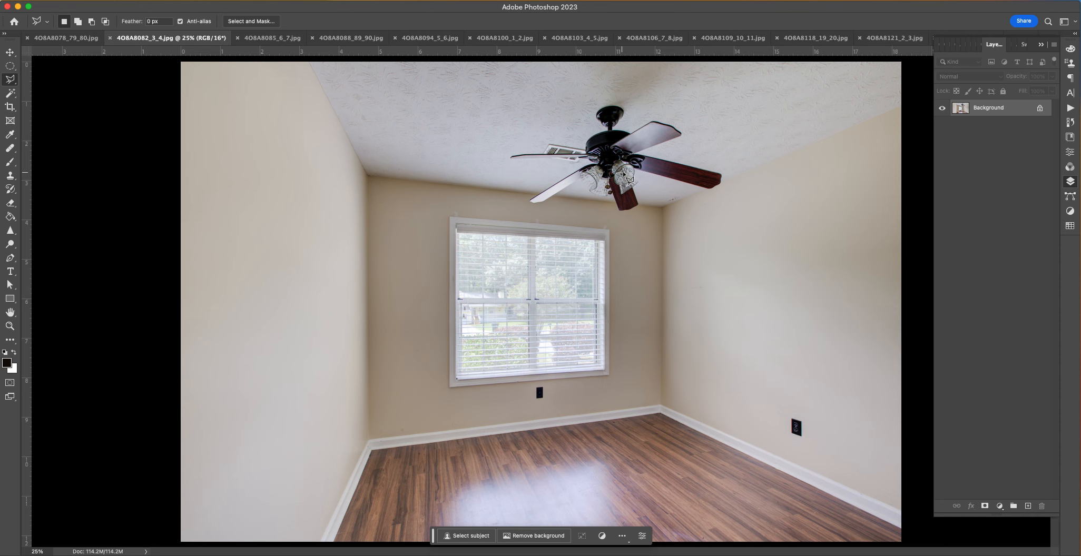
key(super+plus)
key(super+plus)
key(super+plus)
scroll(551, 262, up, 4)
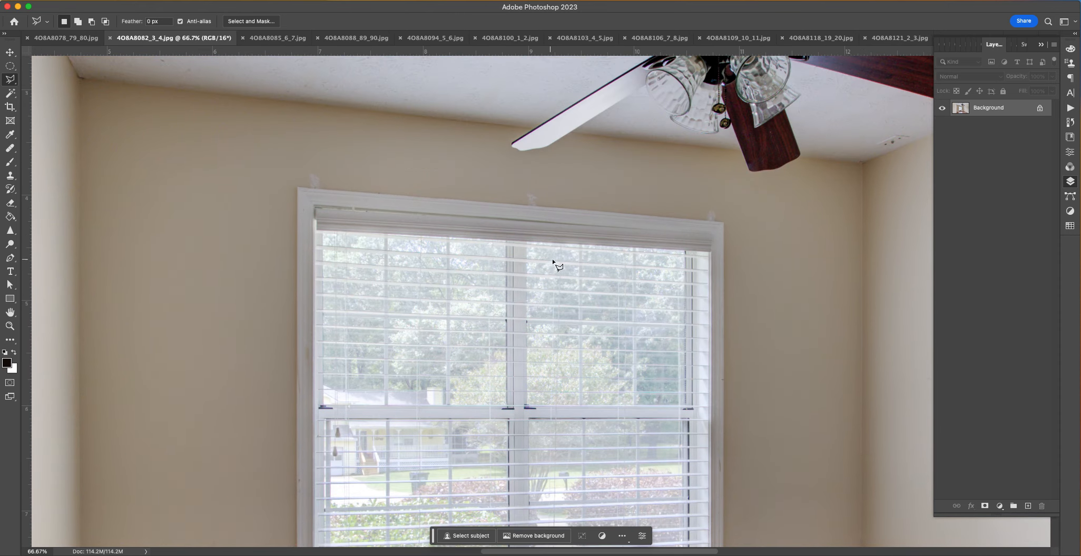
click(298, 186)
click(732, 221)
click(743, 191)
double_click(209, 138)
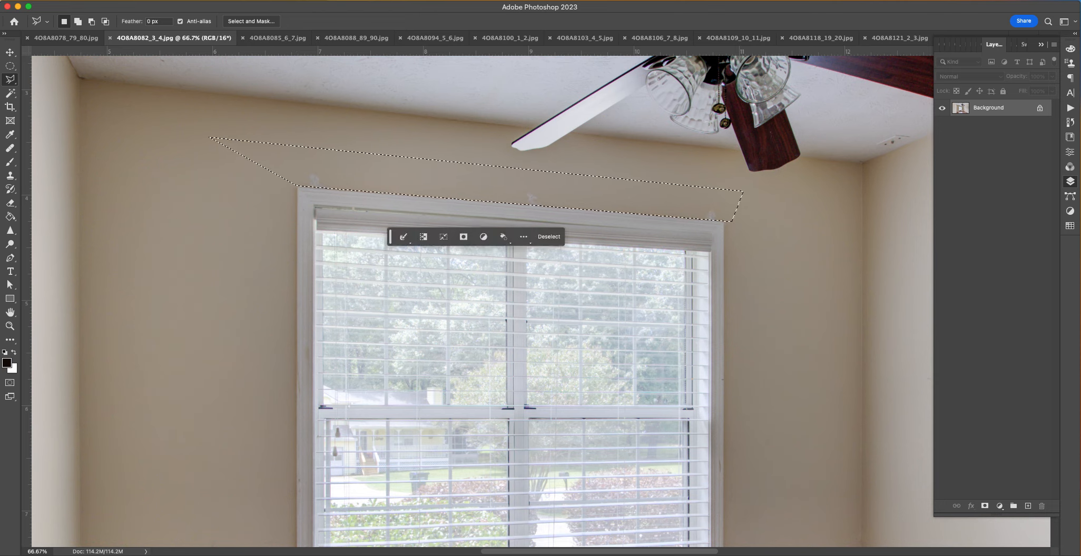
Step: Switch to the browser and look through the Amazon results for natural daylight light bulbs
key(super+Tab)
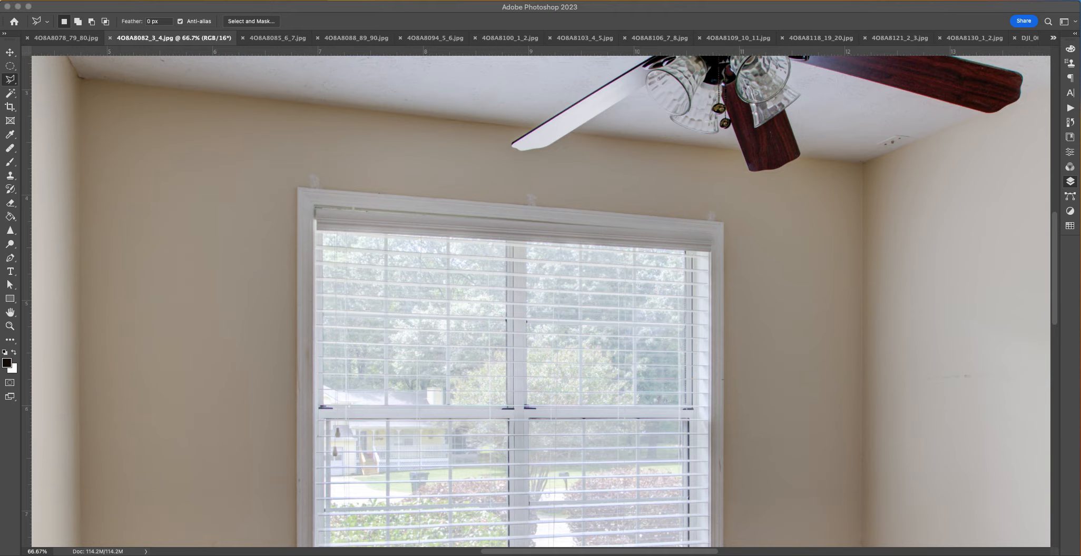
drag(790, 78, 774, 47)
scroll(621, 331, down, 5)
scroll(608, 327, up, 1)
scroll(608, 329, down, 3)
scroll(608, 329, up, 7)
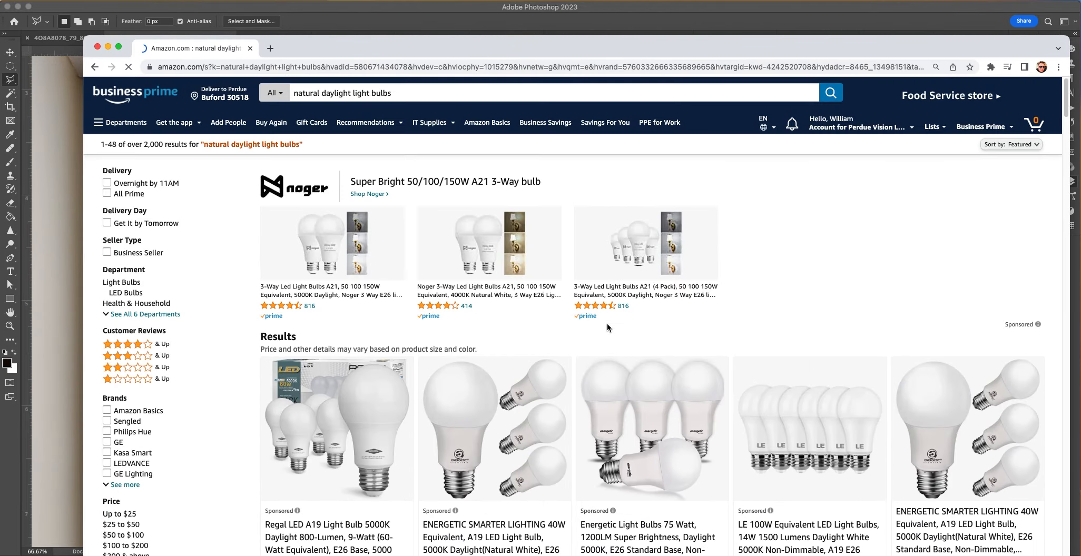
scroll(609, 329, down, 3)
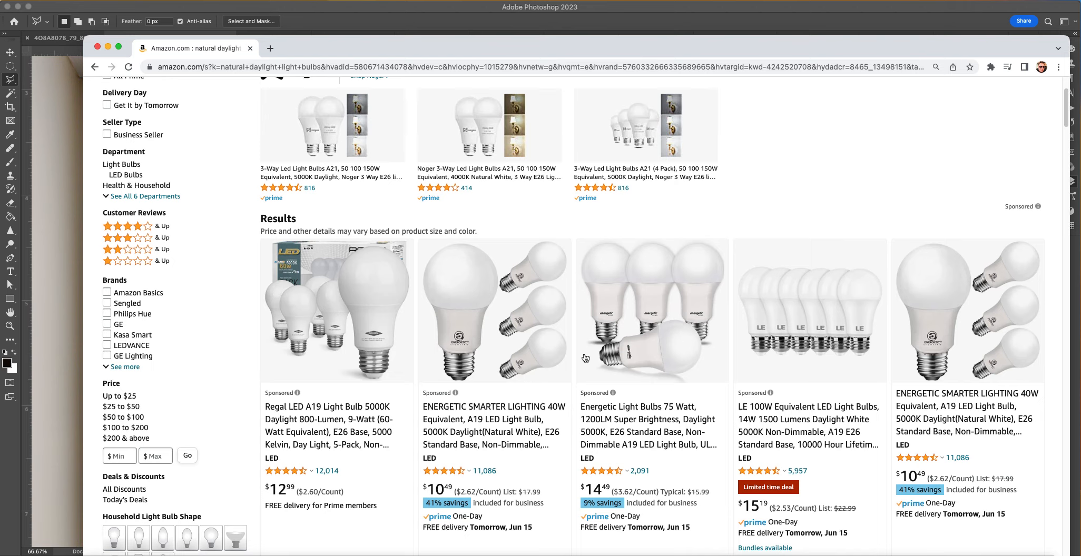
Step: Open the Noger 3-Way LED A21 two-pack listing and examine its product images on brightness and color temperature
click(363, 126)
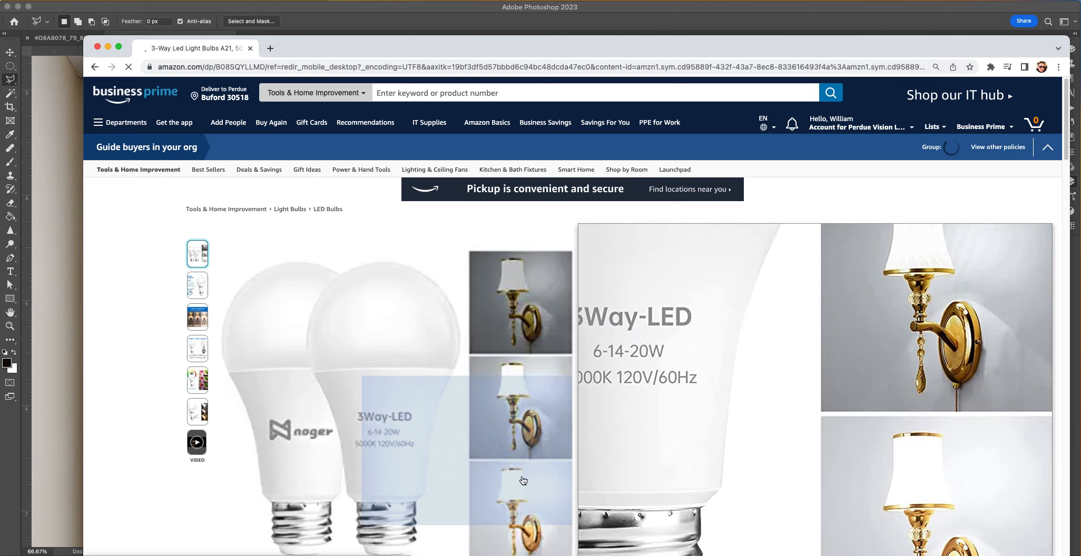
scroll(522, 385, down, 5)
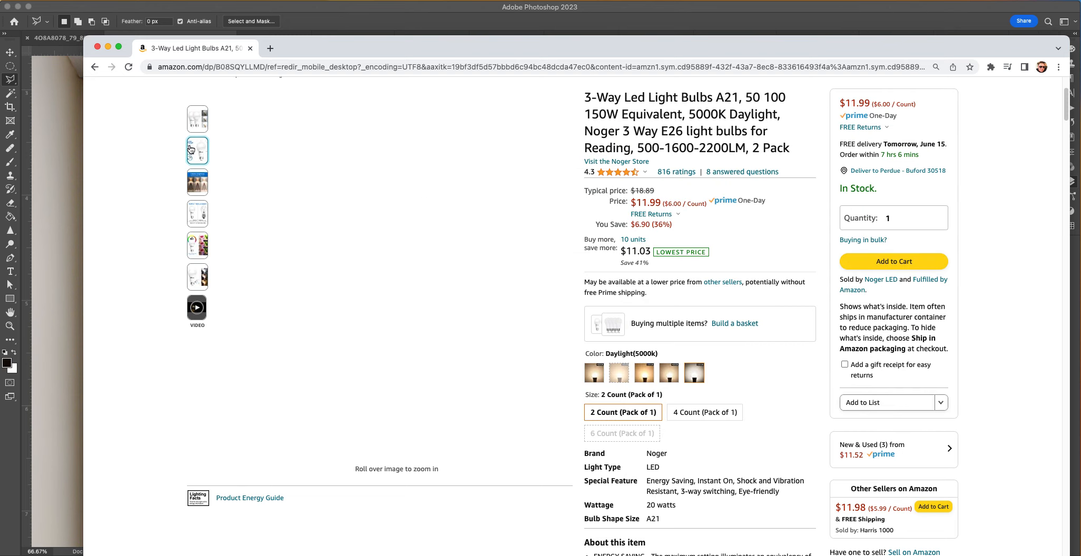
mouse_move(196, 182)
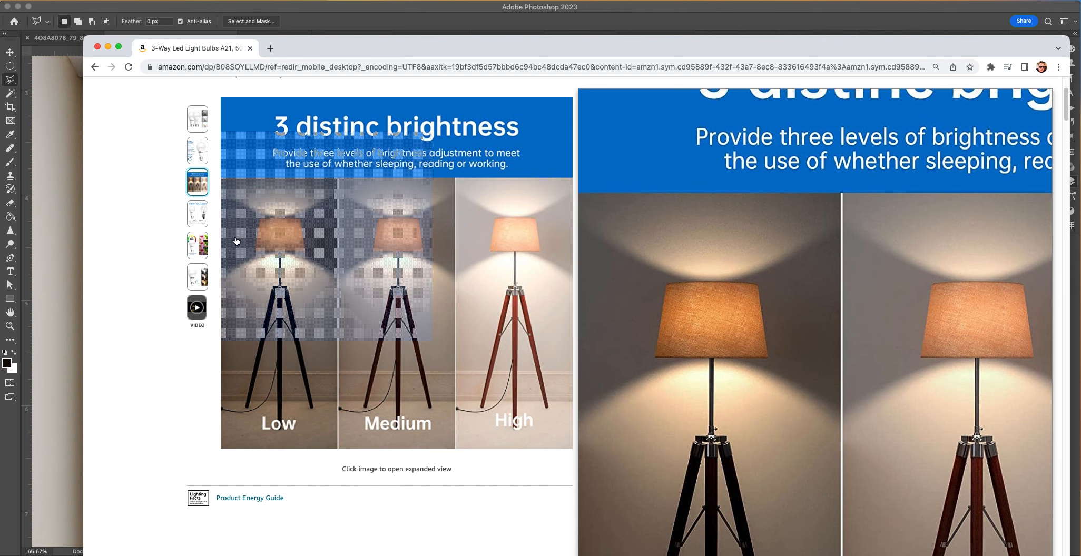
mouse_move(188, 236)
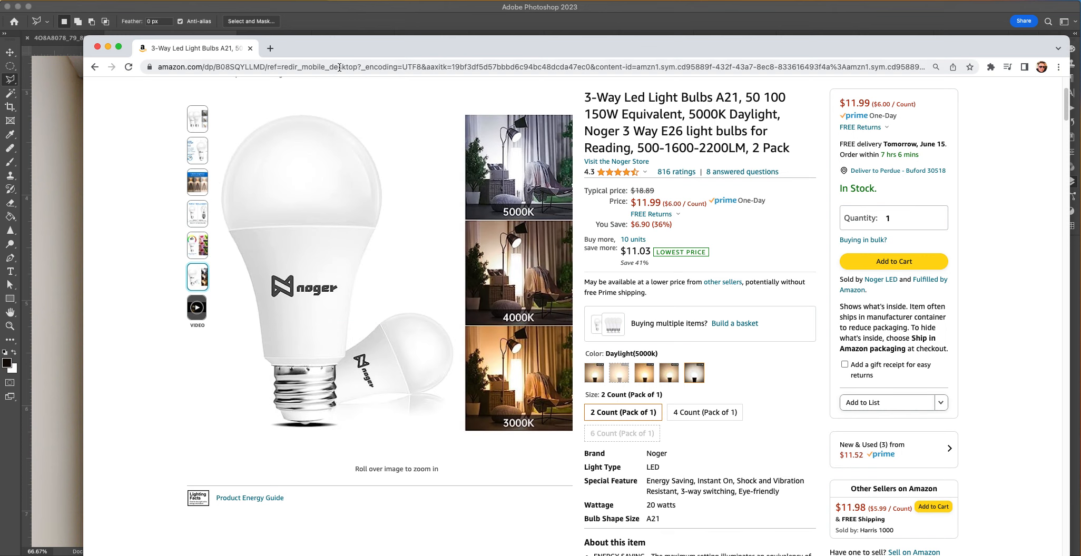
Step: Search Google Images for "kelvin scale", examine the Suprabeam color temperature chart, and close the browser window
click(324, 68)
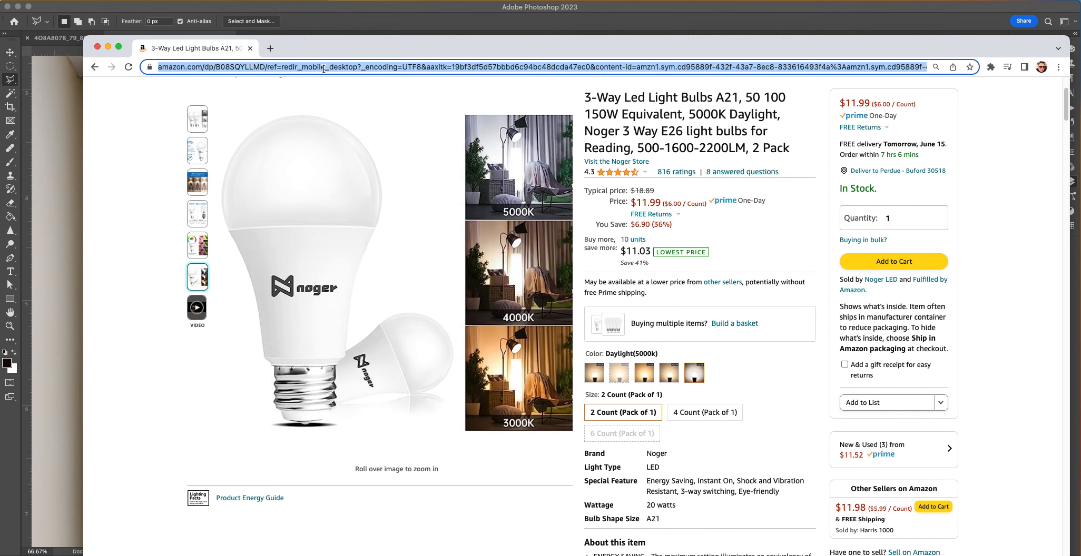
text(kelvin scale)
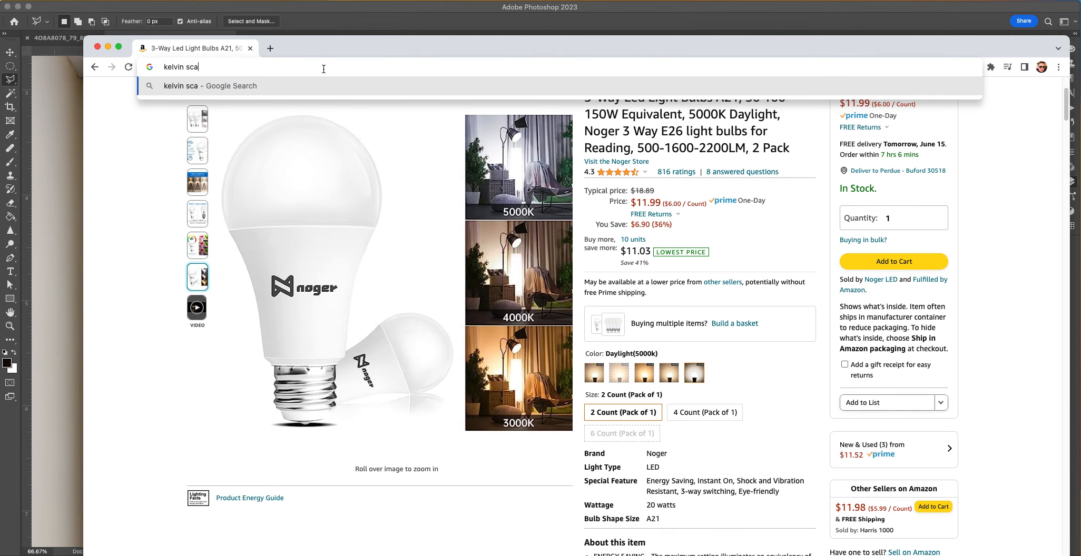
key(Return)
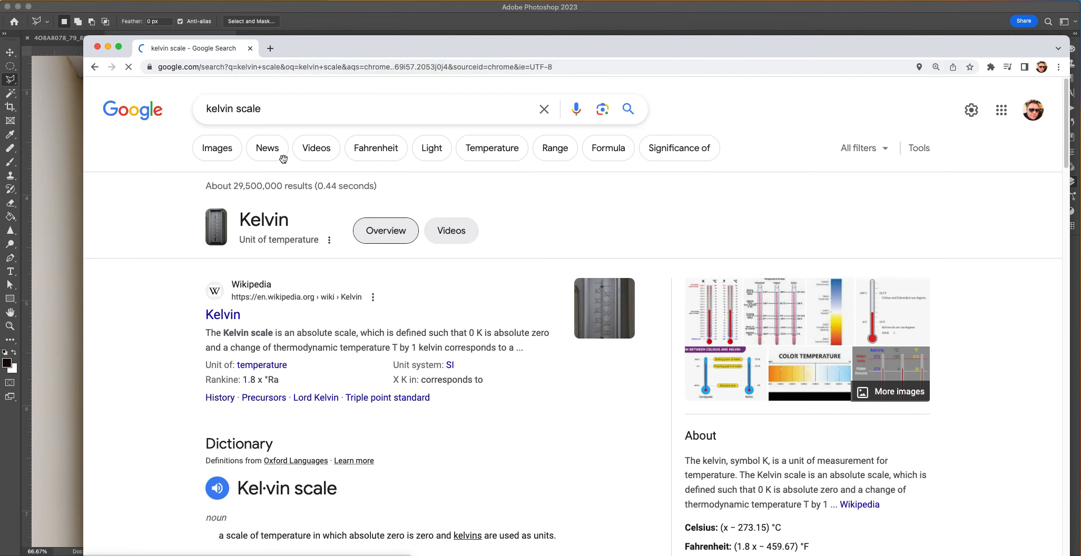
click(228, 150)
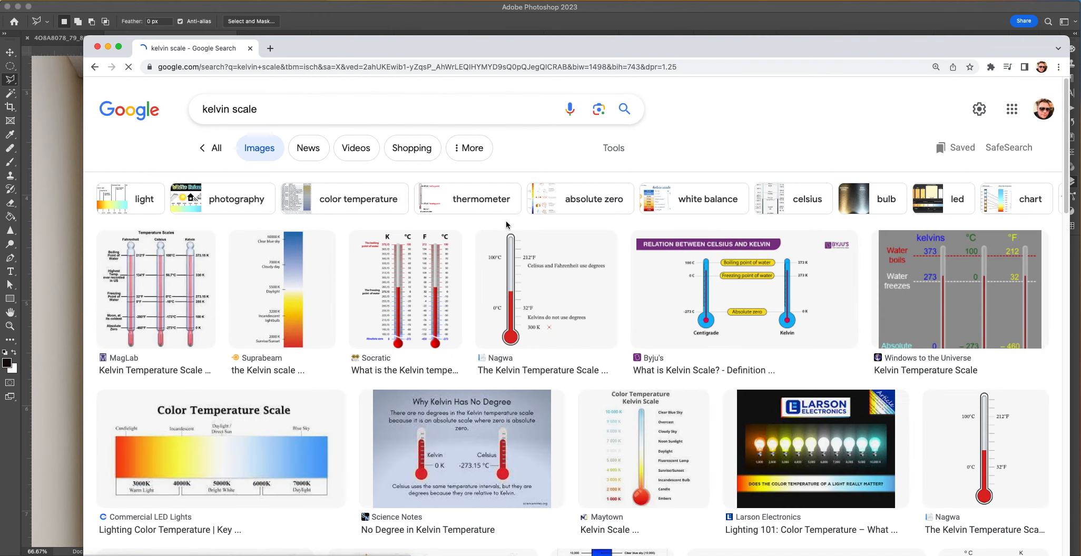
click(278, 297)
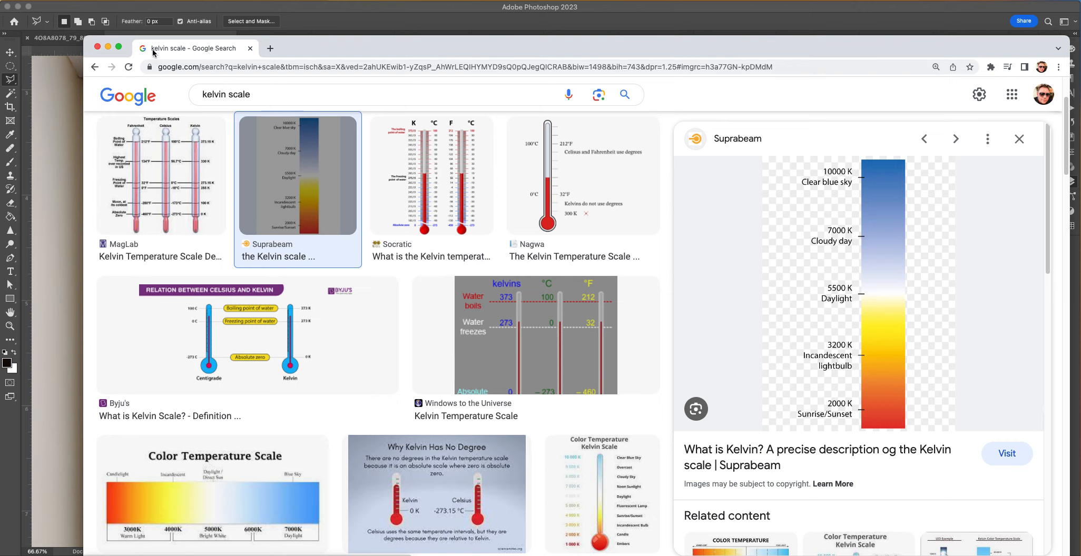
click(98, 46)
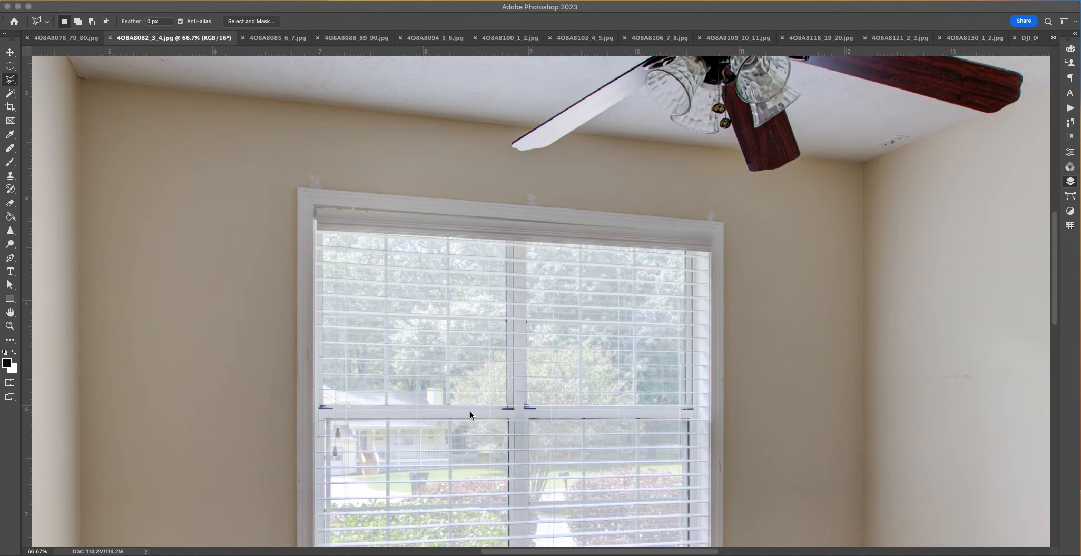
Step: Return to Photoshop and remove the white mark on the wall above the middle of the window with the Healing Brush
click(585, 213)
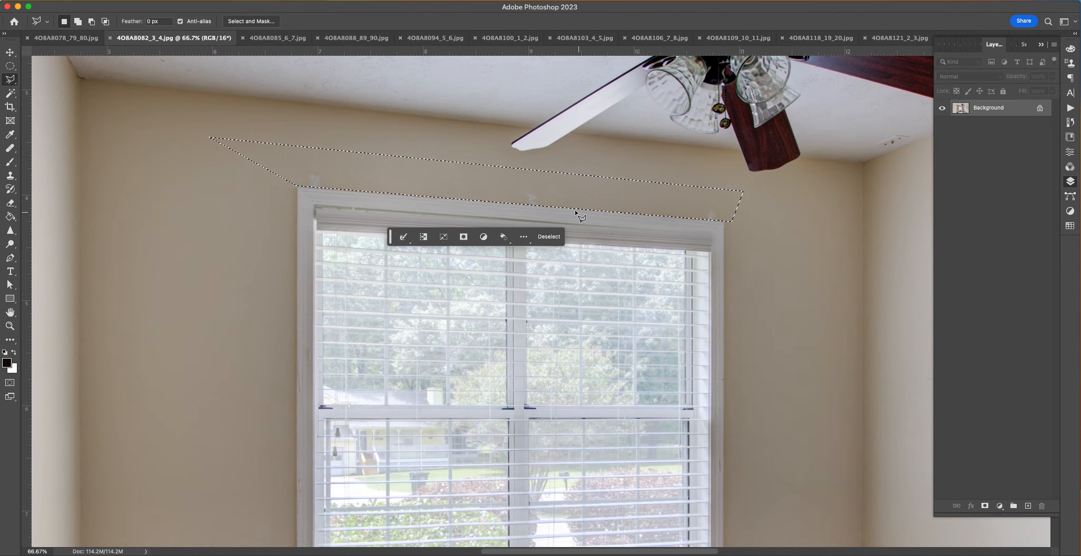
click(11, 149)
key(super+1)
key(super+plus)
mouse_move(432, 282)
mouse_down()
mouse_move(441, 283)
mouse_move(427, 437)
mouse_up()
click(473, 299)
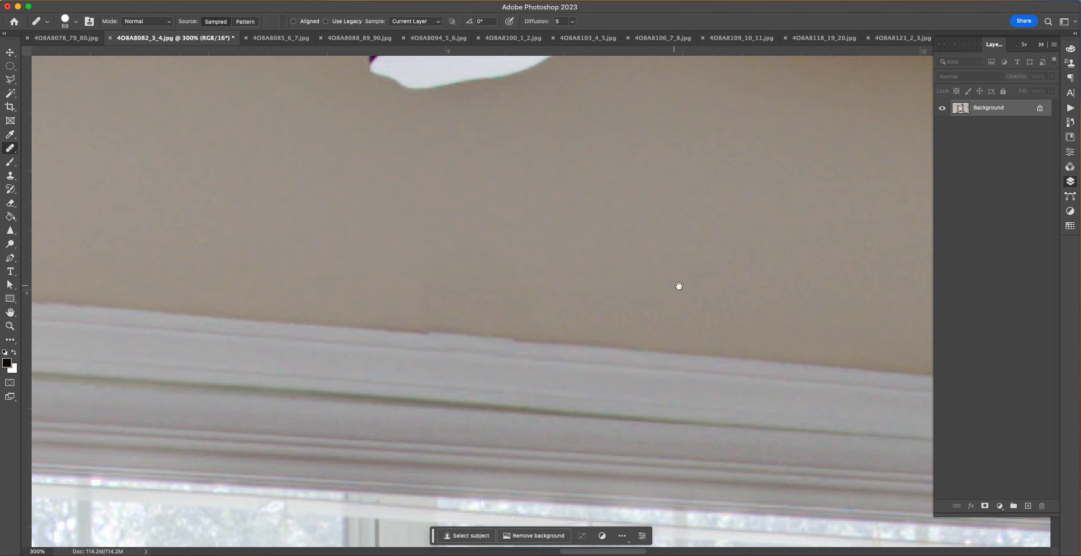
Step: Remove the white wall marks above the window frame's right and left corners with the Healing Brush
drag(679, 285, 230, 205)
click(488, 235)
click(321, 245)
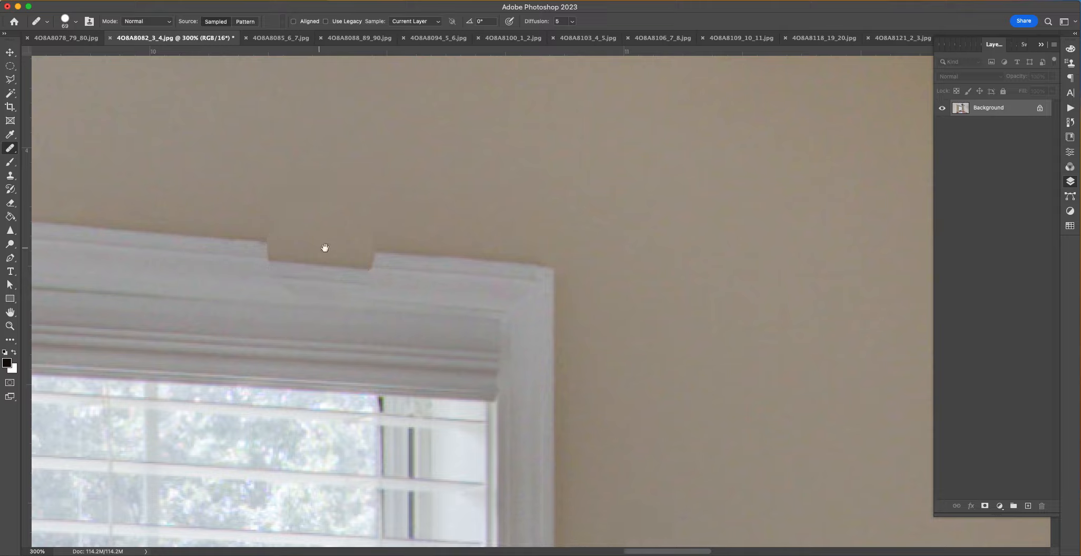
drag(321, 246, 764, 318)
drag(311, 275, 779, 261)
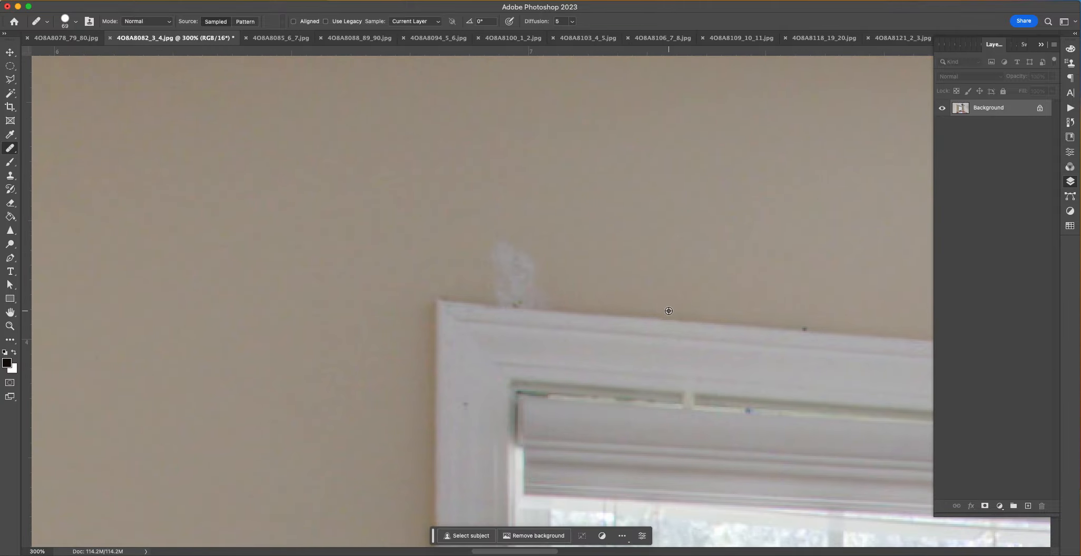
click(524, 305)
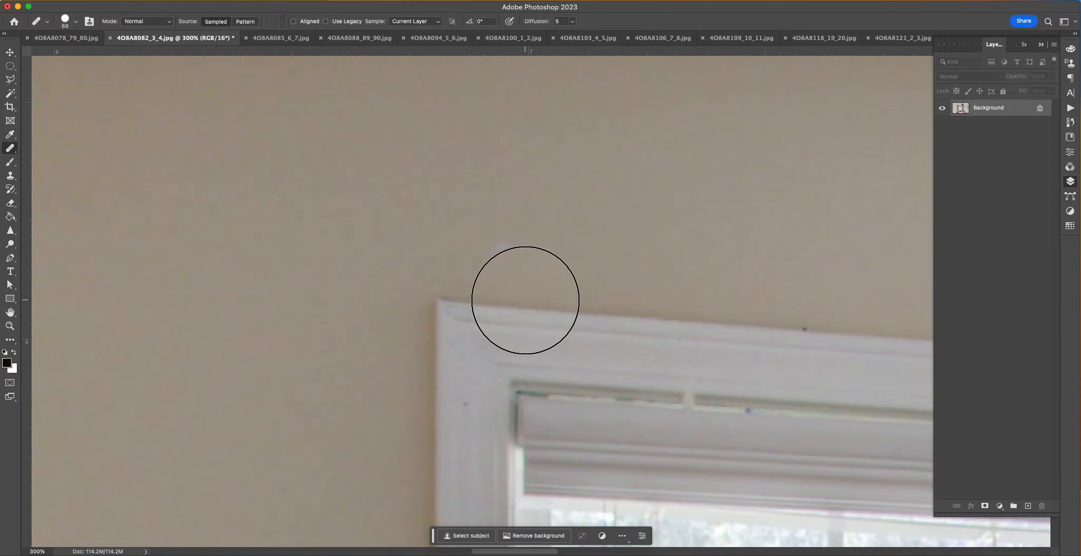
Step: Save the bedroom photo as a JPEG copy named 4O8A8082_3_4.jpg in the EDIT folder, replacing the existing file, at quality 12
key(super+0)
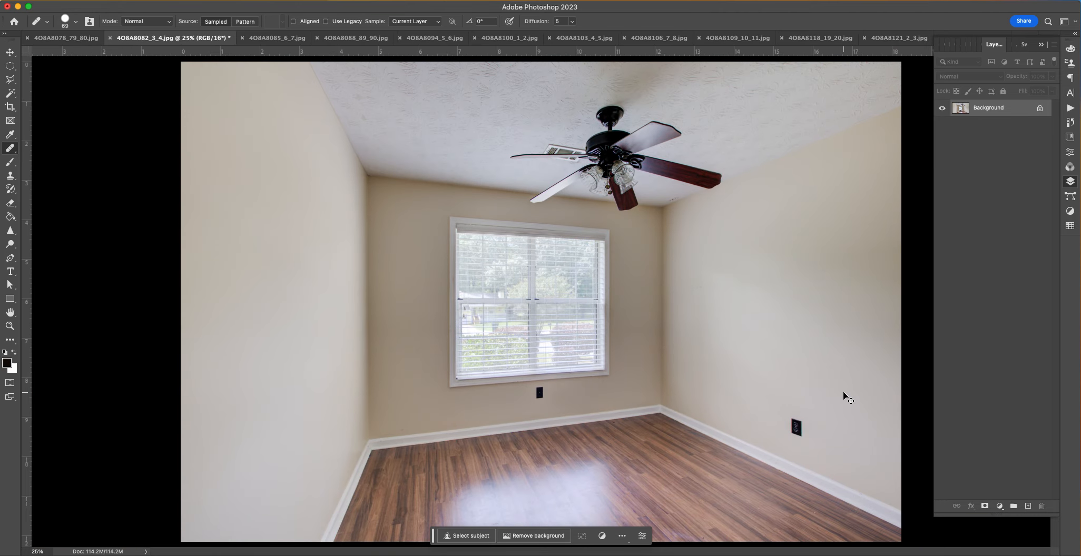
key(super+shift+s)
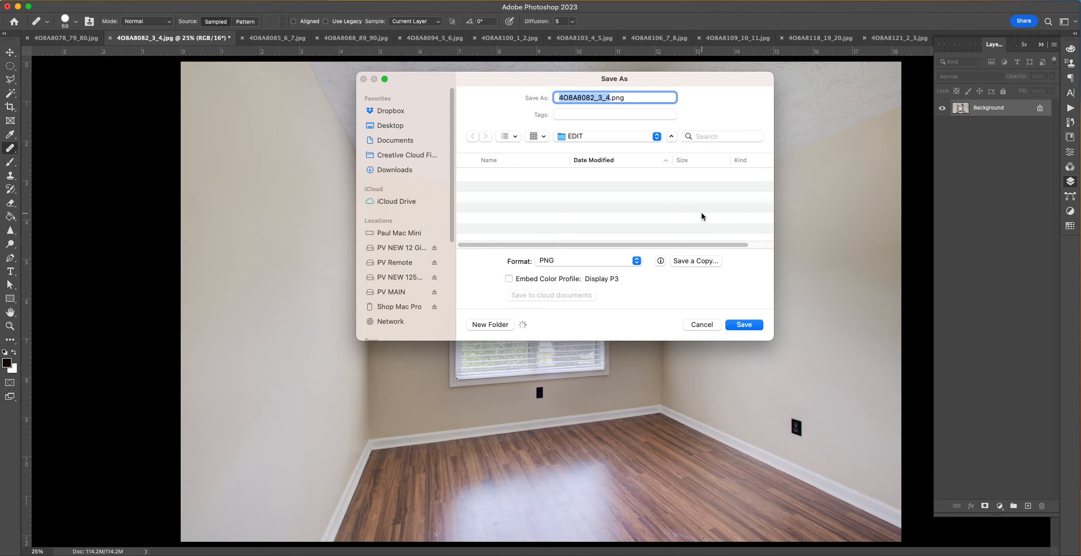
click(696, 261)
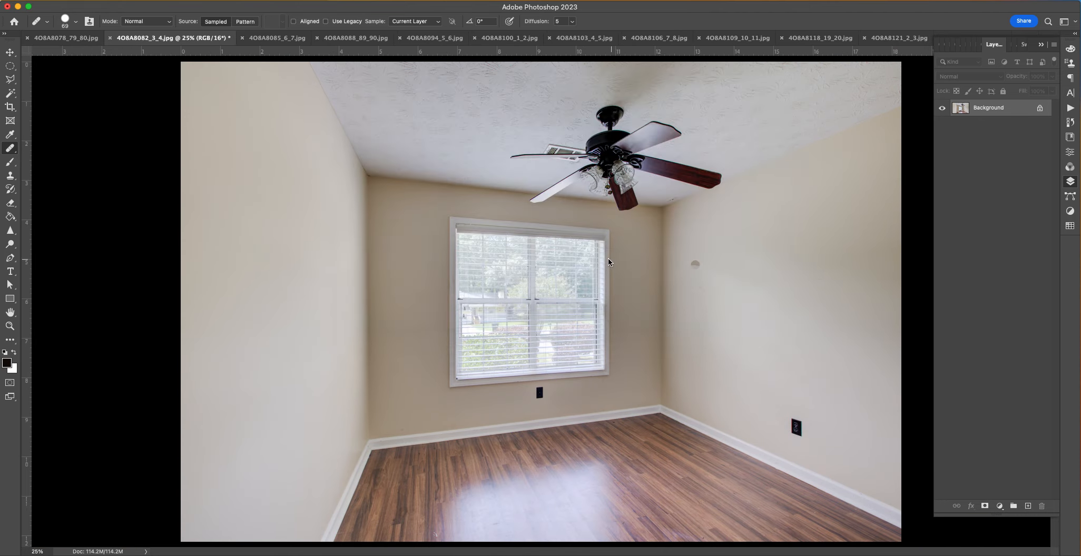
click(558, 217)
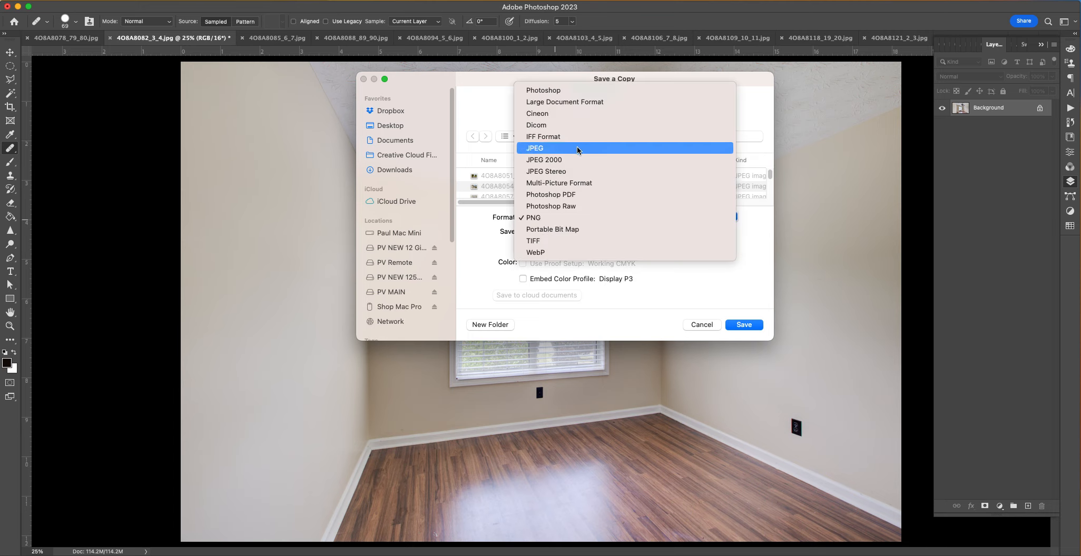
click(559, 148)
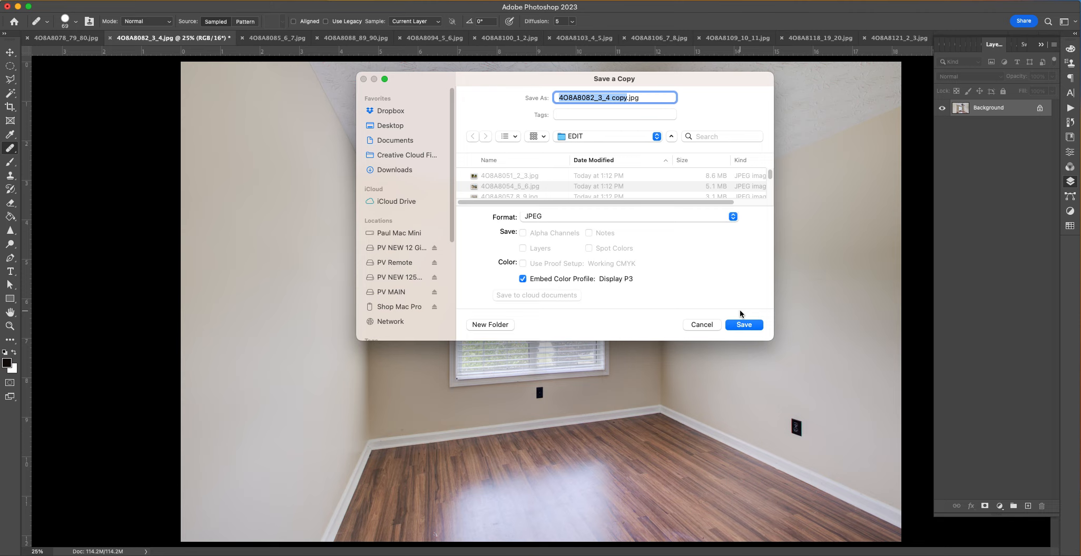
key(Right)
key(BackSpace)
key(BackSpace)
key(BackSpace)
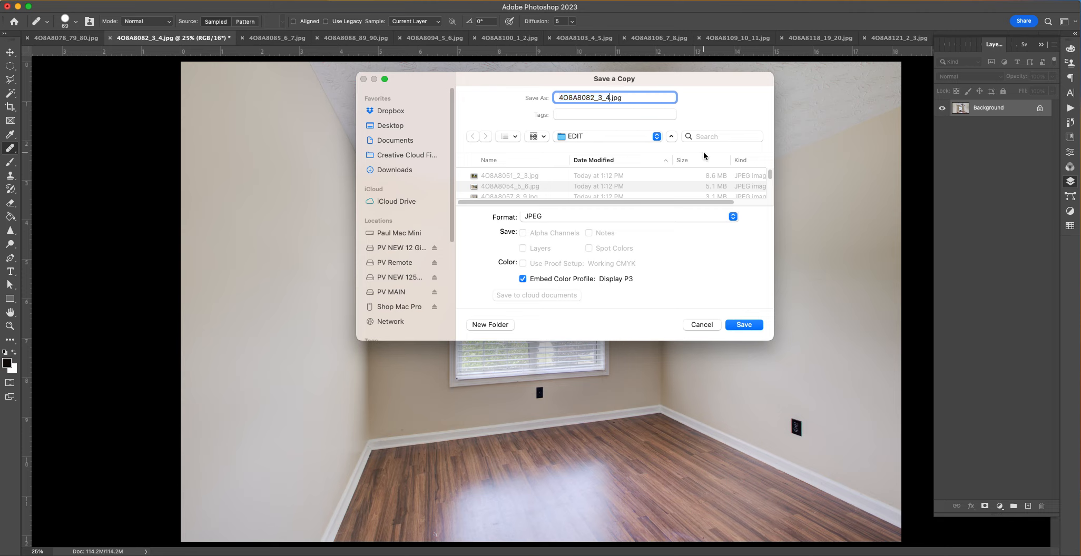
key(Return)
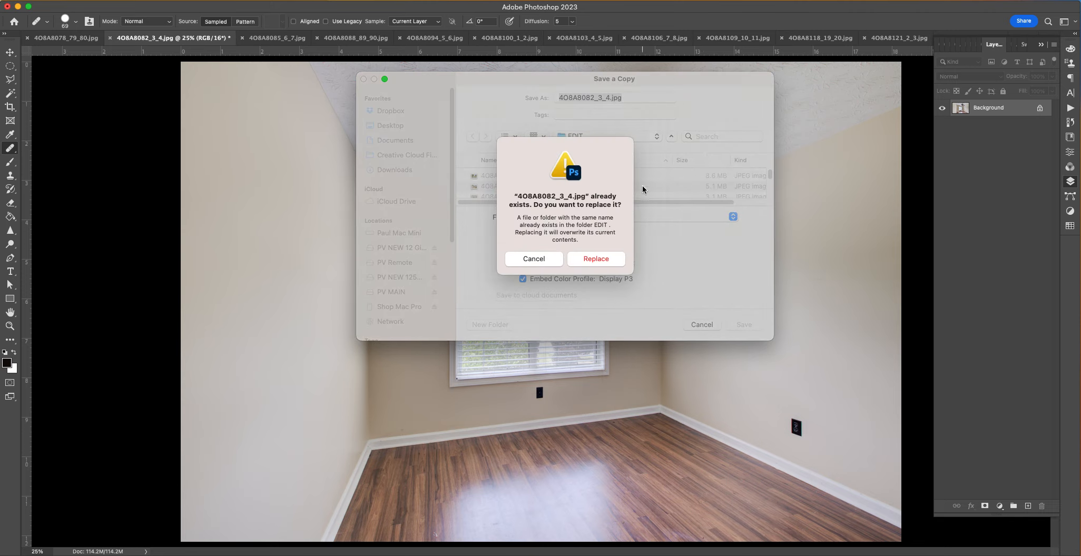
click(596, 259)
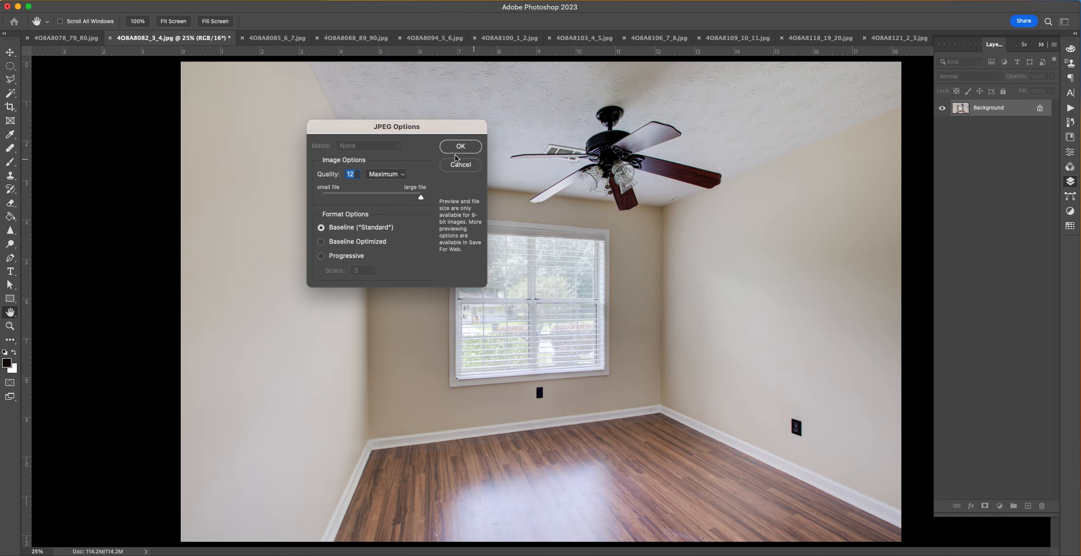
click(447, 148)
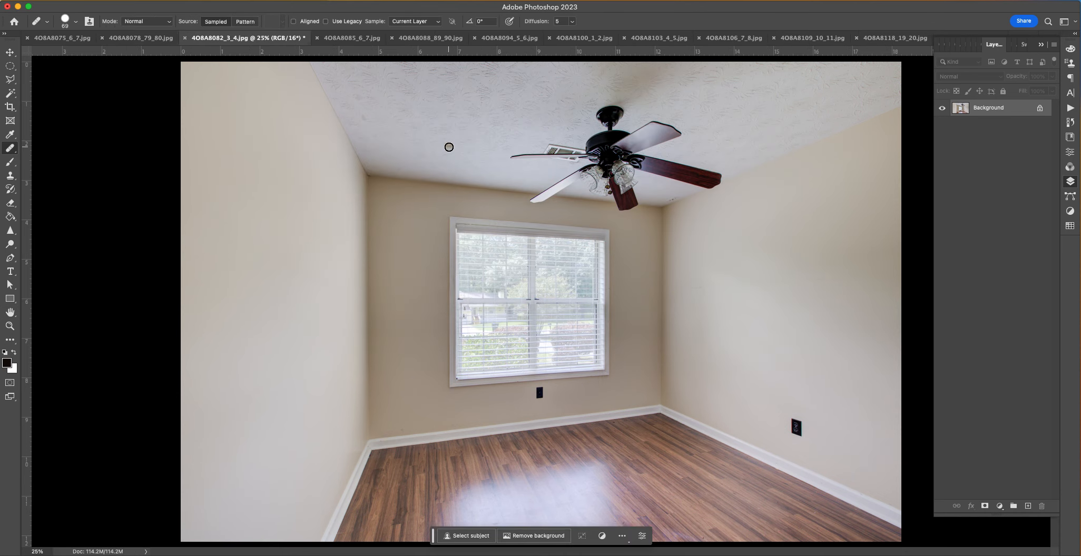
Step: Close the 4O8A8082_3_4.jpg document without saving its changes again
click(451, 149)
key(super+w)
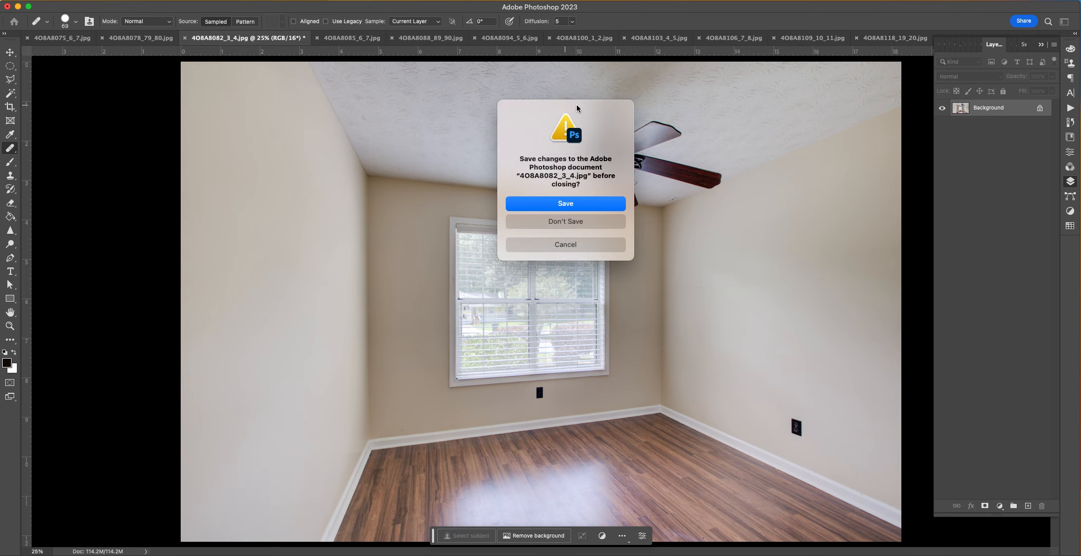
click(566, 221)
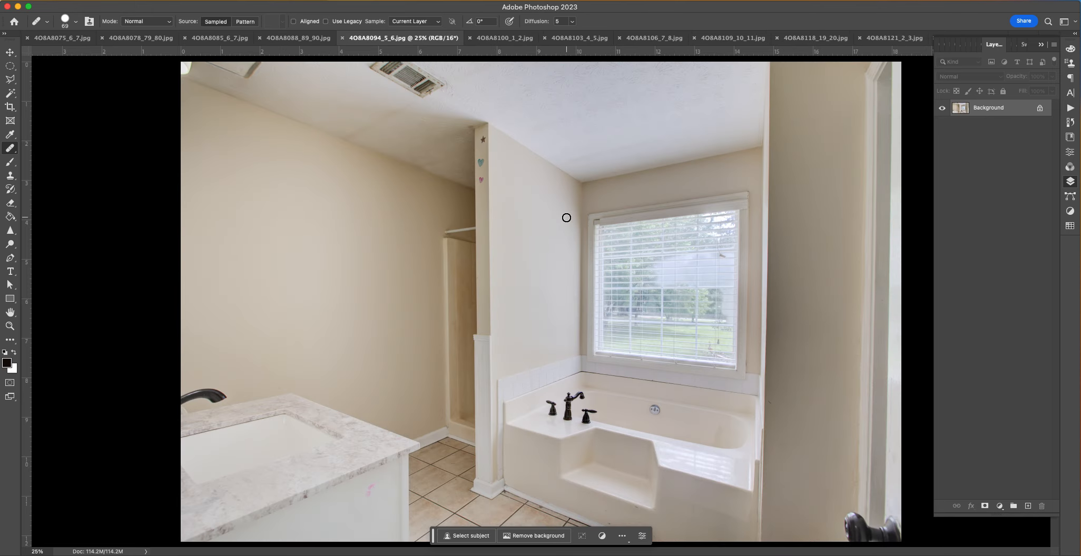
Step: Remove the pink stain on the white vanity cabinet in the bathroom photo with the Healing Brush
drag(371, 490, 369, 500)
Step: Select the window blinds and glass above the bathtub, inside the window frame, with the Polygonal Lasso
key(super+equal)
key(super+equal)
key(super+equal)
key(super+equal)
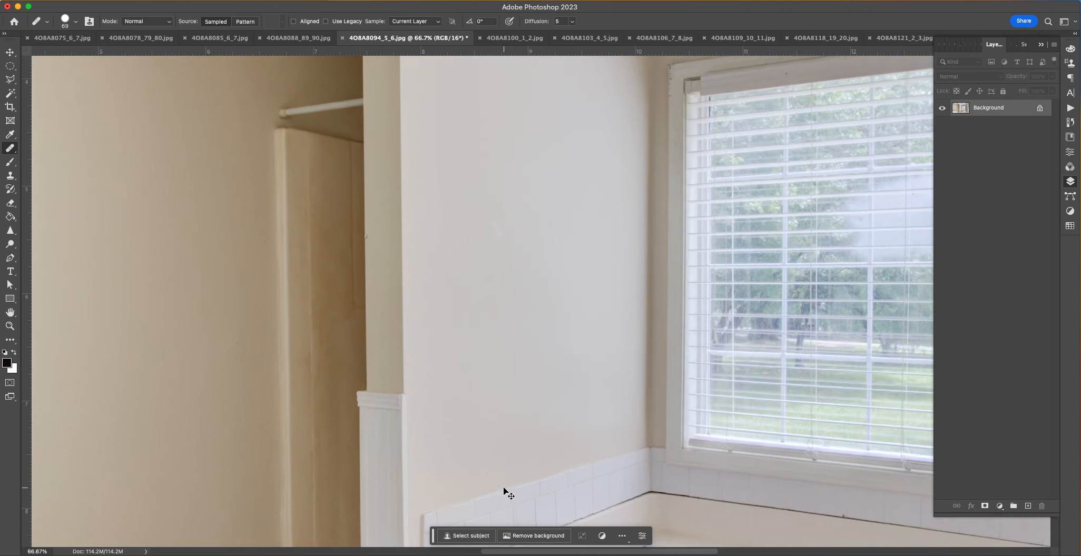
drag(681, 376, 129, 296)
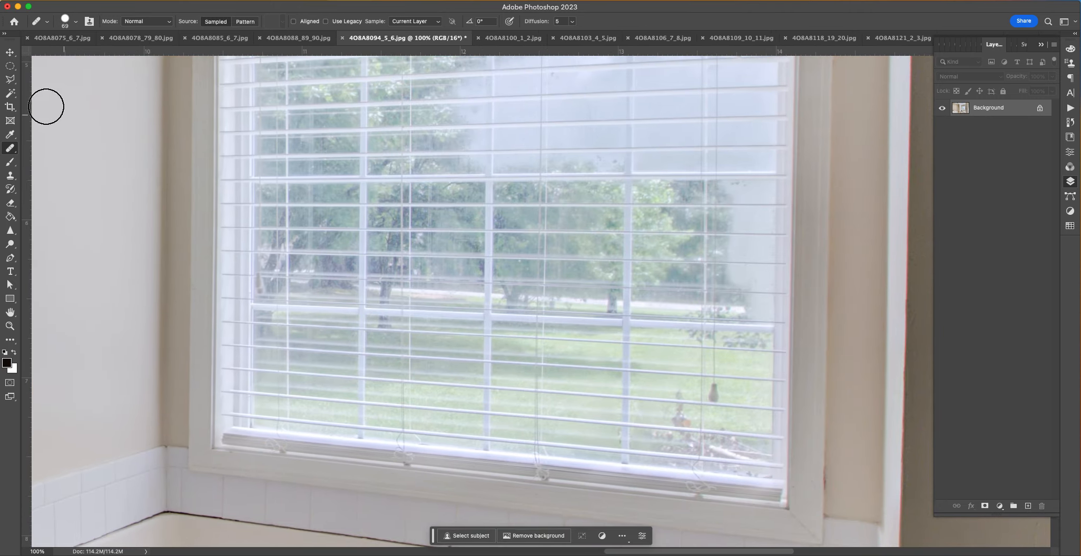
click(10, 79)
click(227, 427)
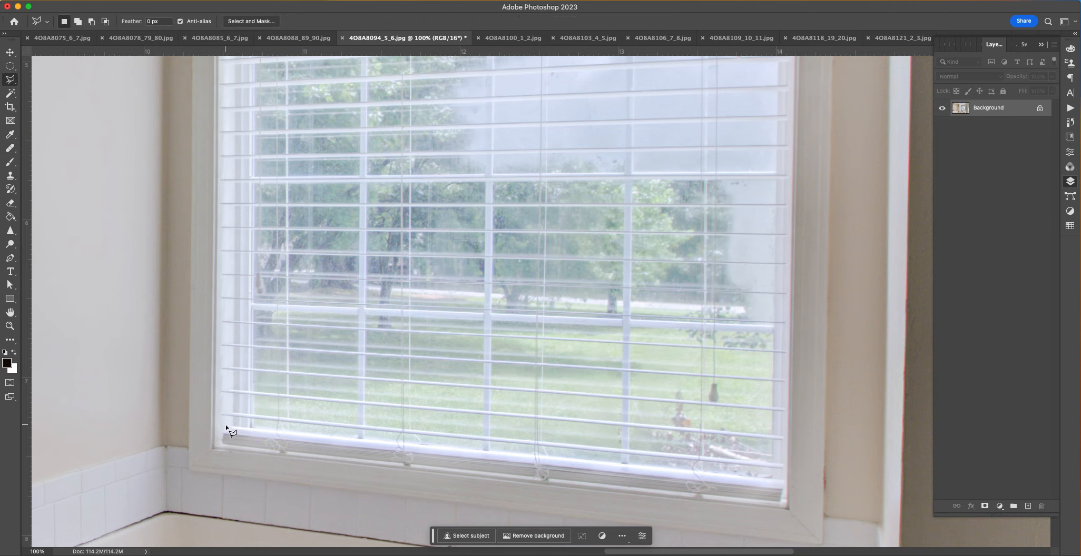
click(791, 485)
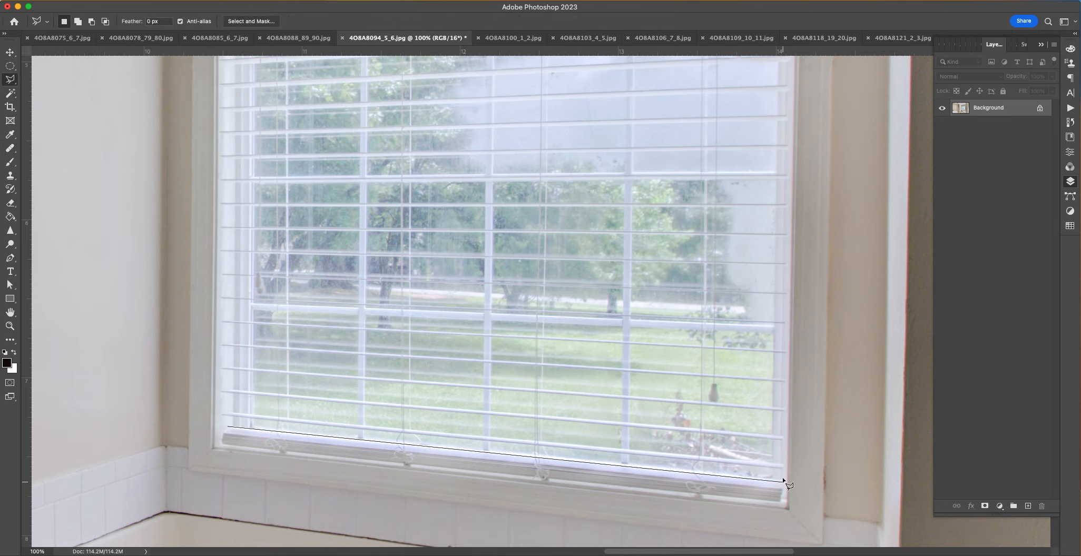
scroll(780, 463, up, 6)
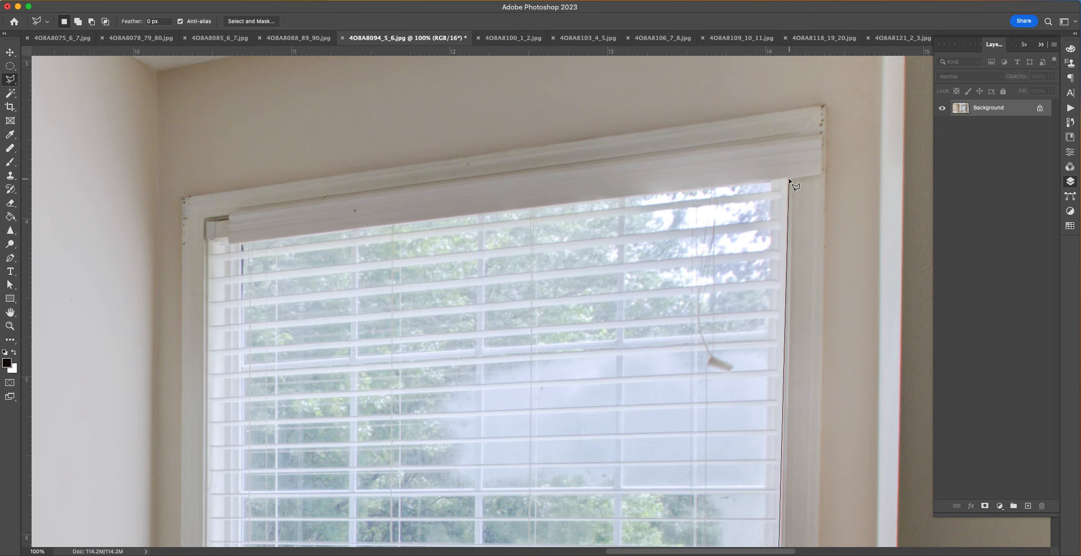
click(786, 177)
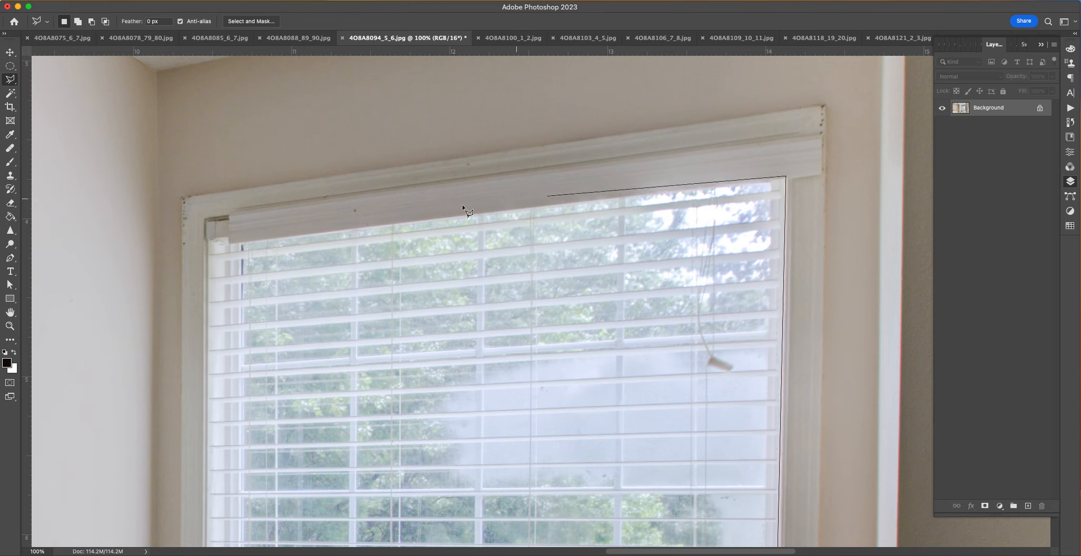
click(228, 243)
double_click(209, 240)
Step: Add the missed strip along the window's left edge and the gap at its lower left corner to the selection
key(shift)
shift+click(217, 238)
click(207, 237)
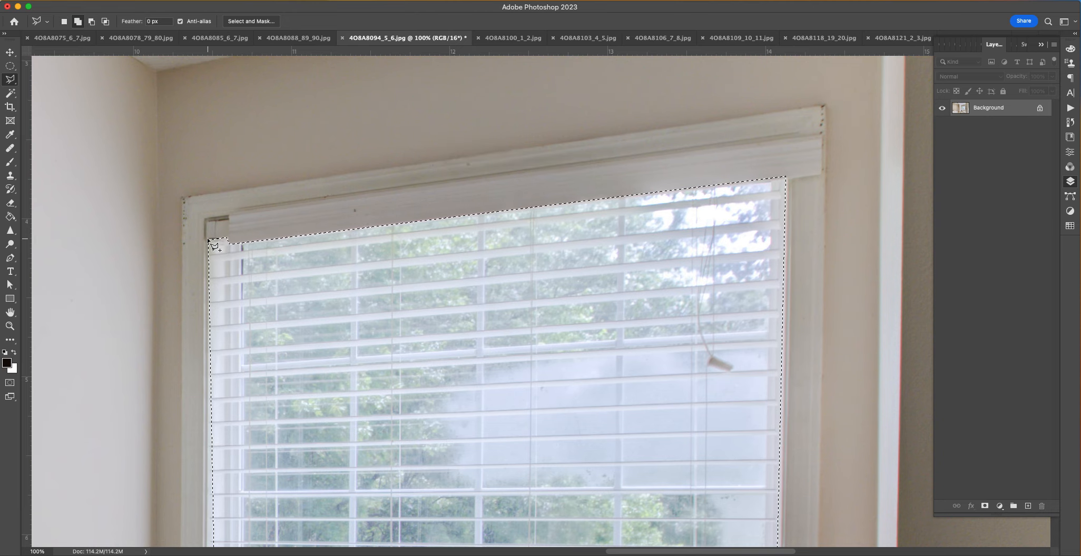
drag(205, 332, 190, 91)
scroll(190, 90, down, 10)
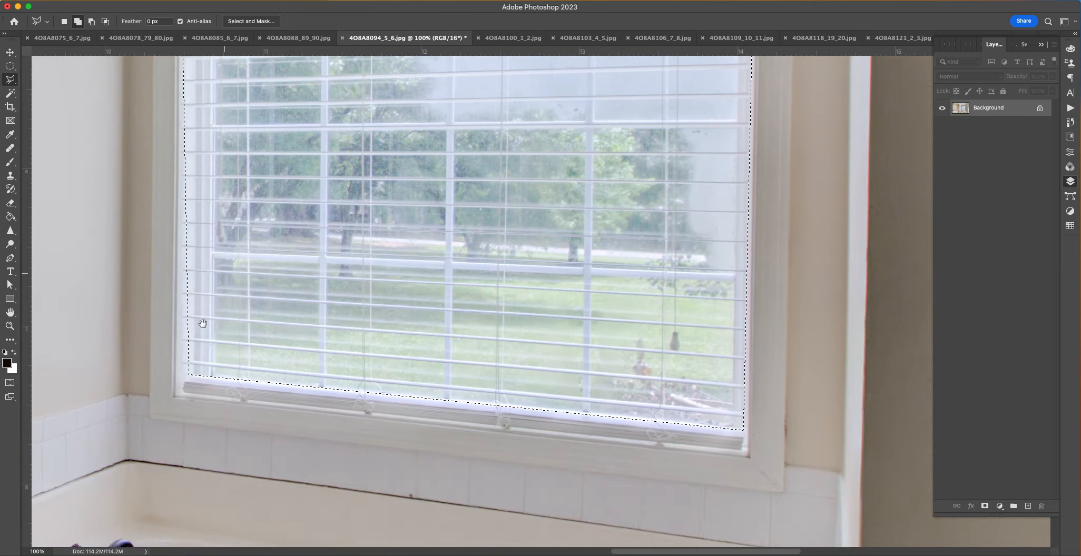
click(176, 393)
double_click(187, 375)
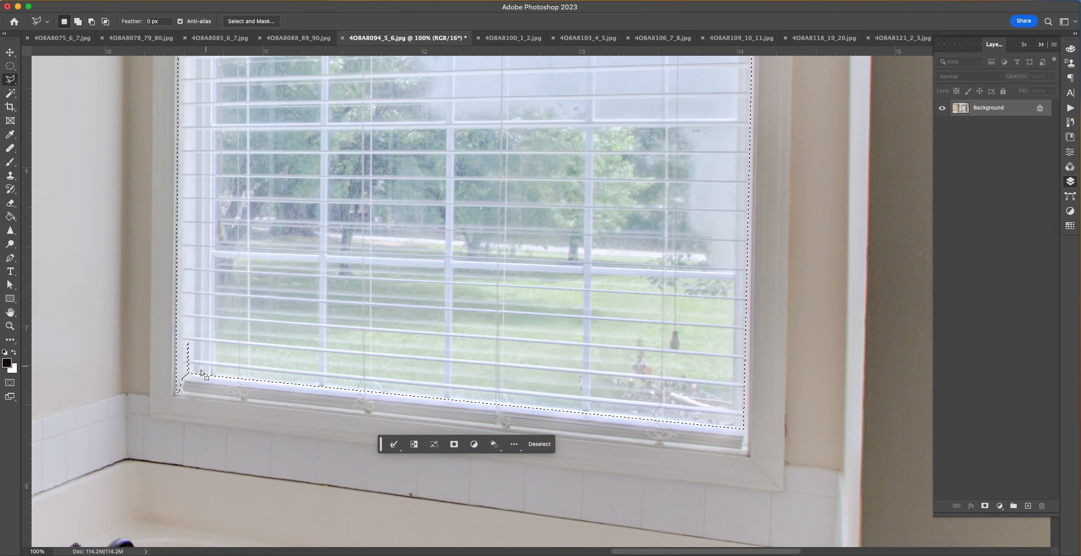
click(77, 21)
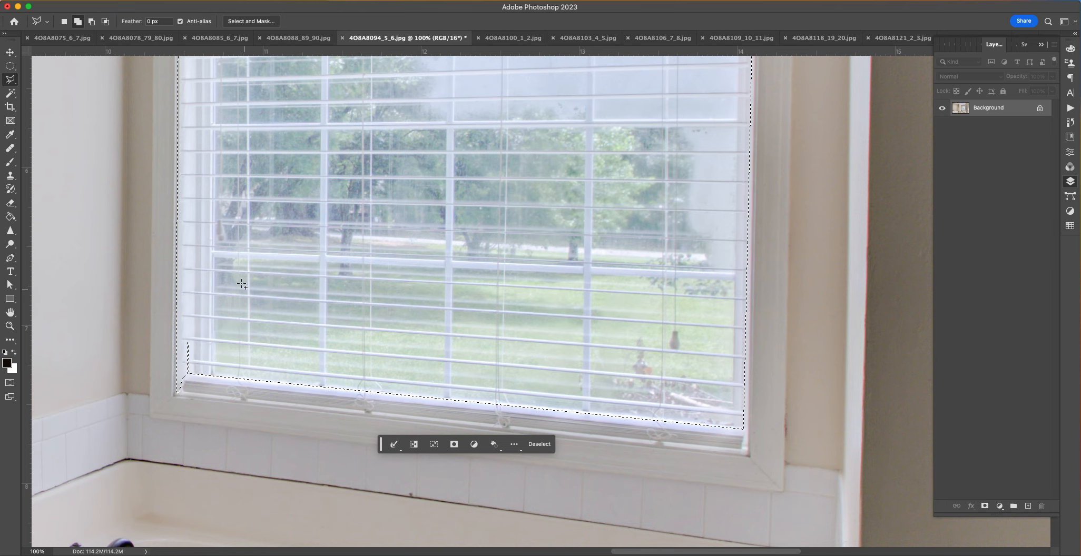
shift+click(220, 358)
click(181, 377)
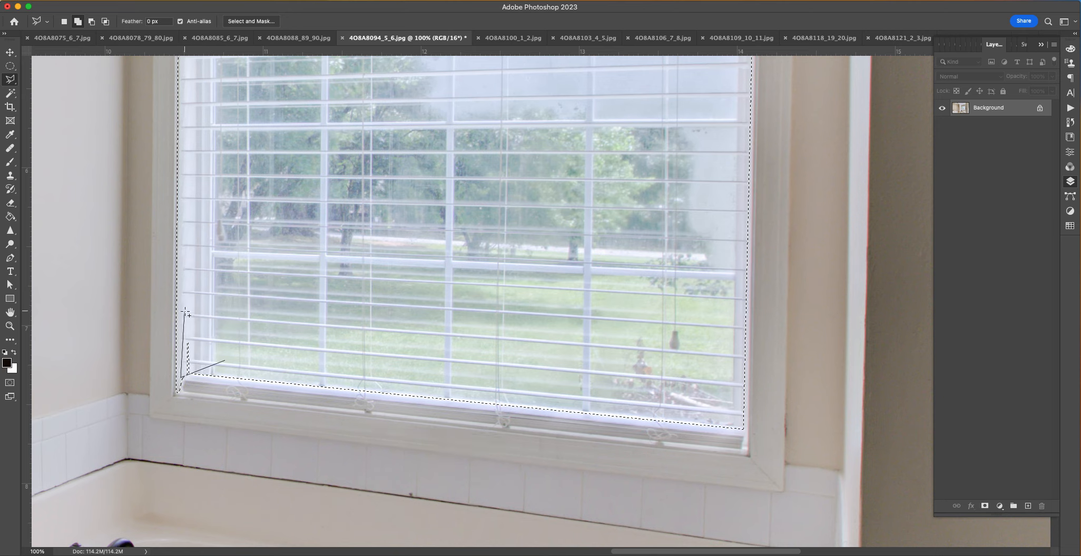
double_click(185, 312)
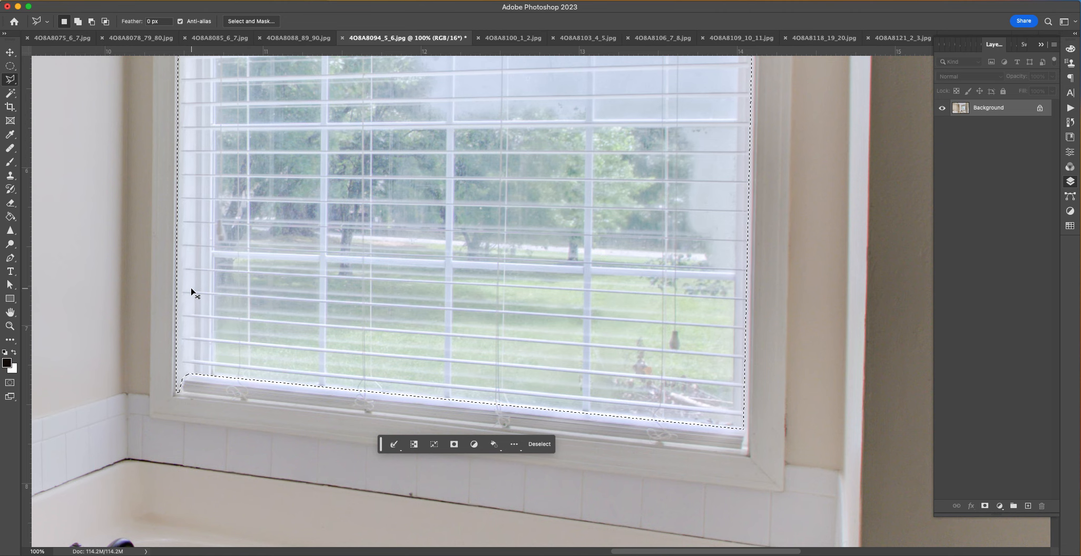
Step: Copy the selected window area to a new layer and set that layer's blend mode to Multiply
key(super+j)
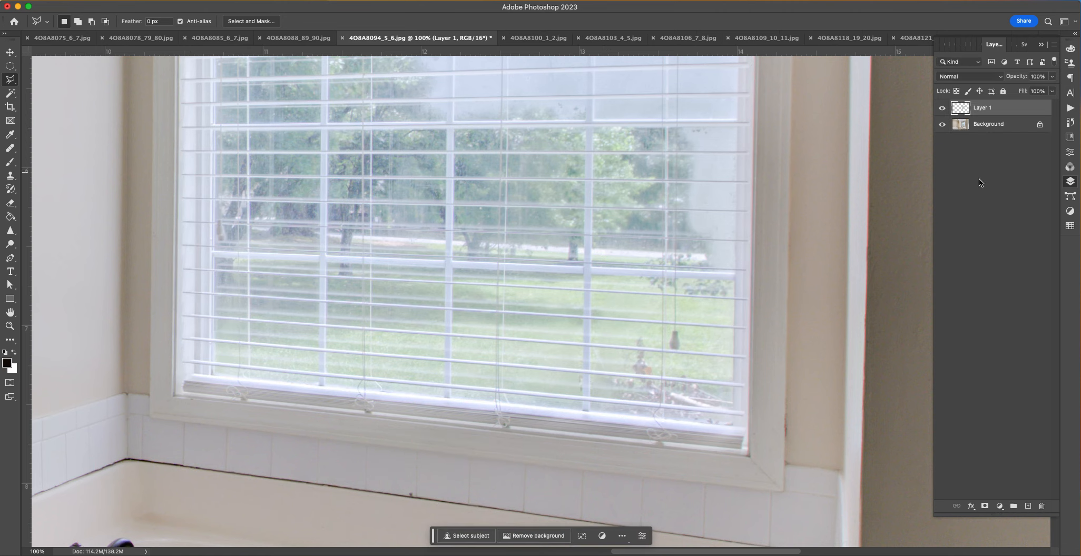
click(975, 77)
click(983, 107)
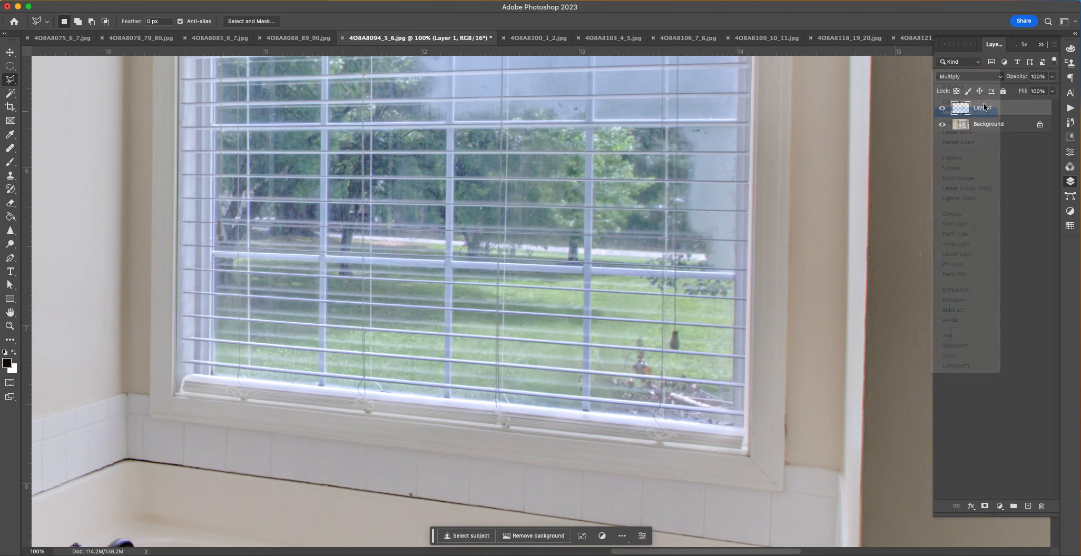
key(super+minus)
key(super+minus)
key(super+minus)
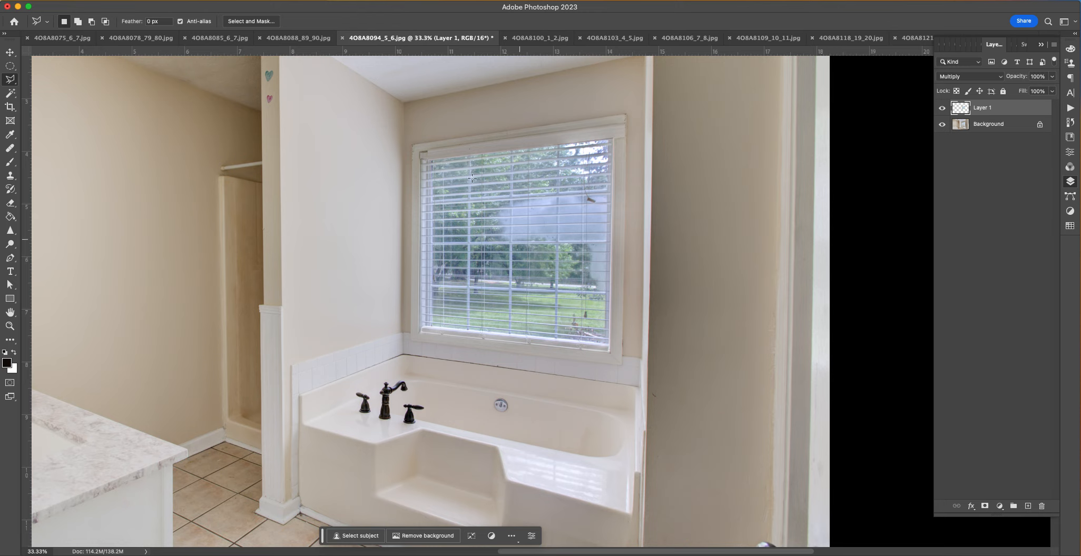
Step: Flatten the darkened window layer into the background and get the Healing Brush ready
click(10, 148)
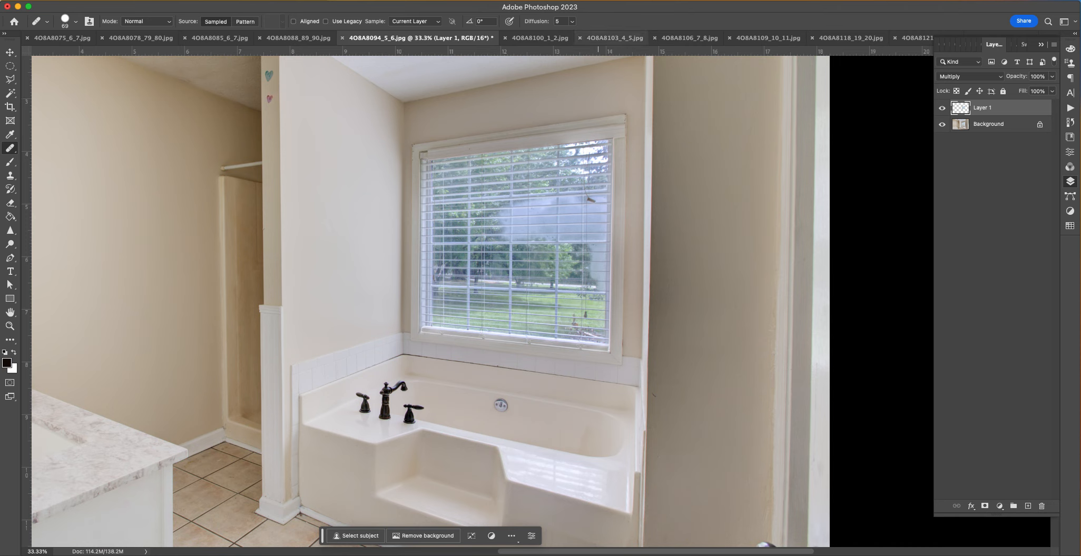
click(154, 0)
mouse_move(104, 0)
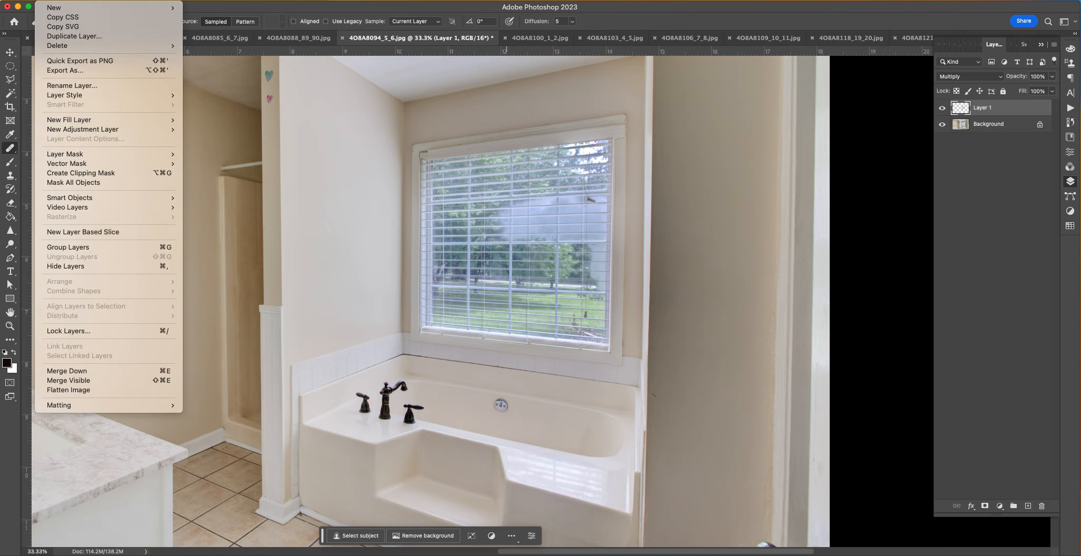
click(93, 387)
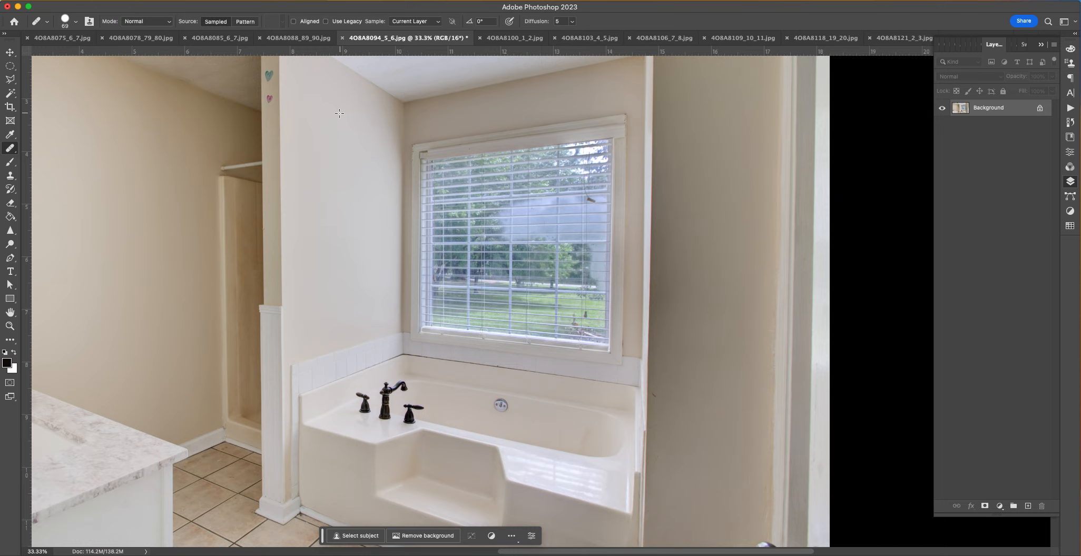
Step: Remove the two heart decals and the star decal from the narrow wall edge beside the shower with the Healing Brush
click(269, 76)
drag(271, 83, 271, 108)
scroll(527, 369, down, 3)
scroll(545, 382, up, 2)
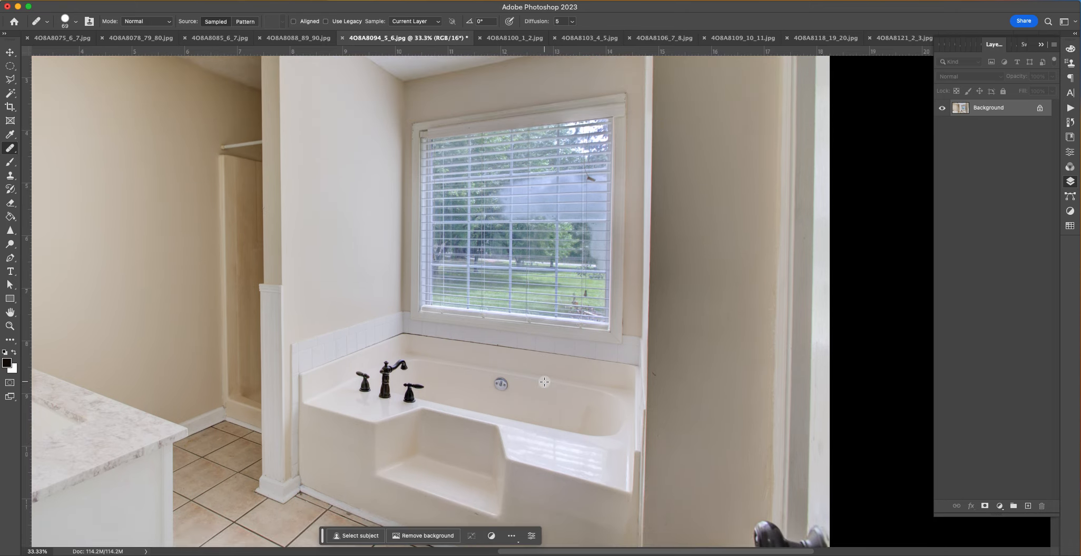
scroll(544, 382, up, 5)
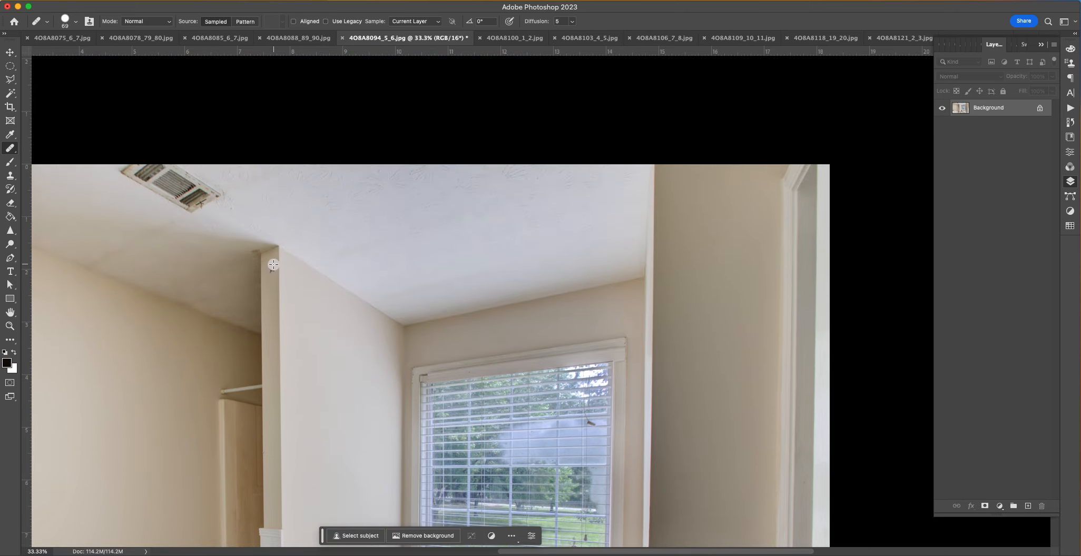
drag(271, 268, 268, 280)
Step: Start outlining the ceiling with the Polygonal Lasso along the ceiling line above the window, up past the adjoining wall edge
alt+click(365, 334)
key(super+plus)
key(super+plus)
key(super+plus)
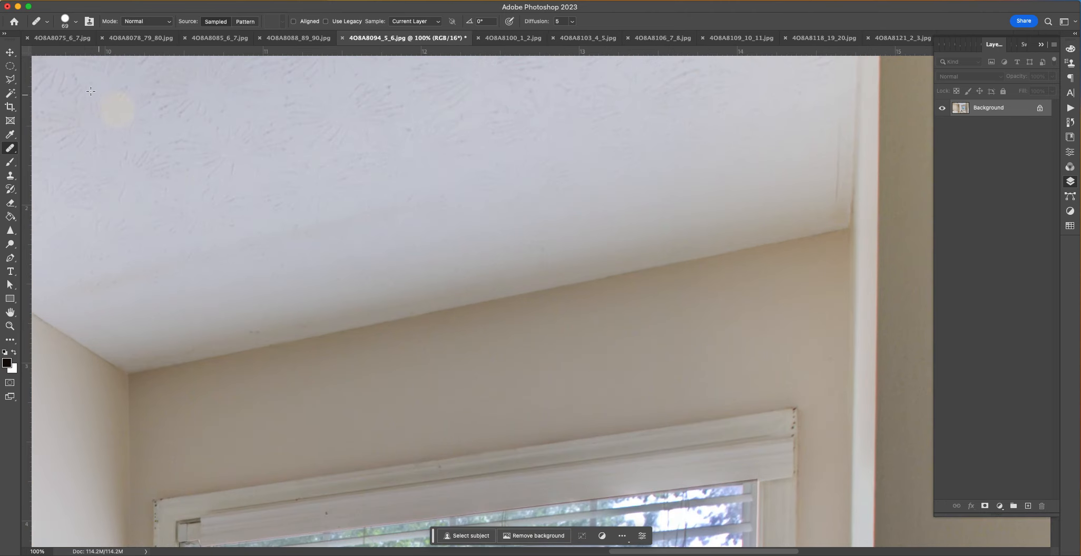
click(12, 80)
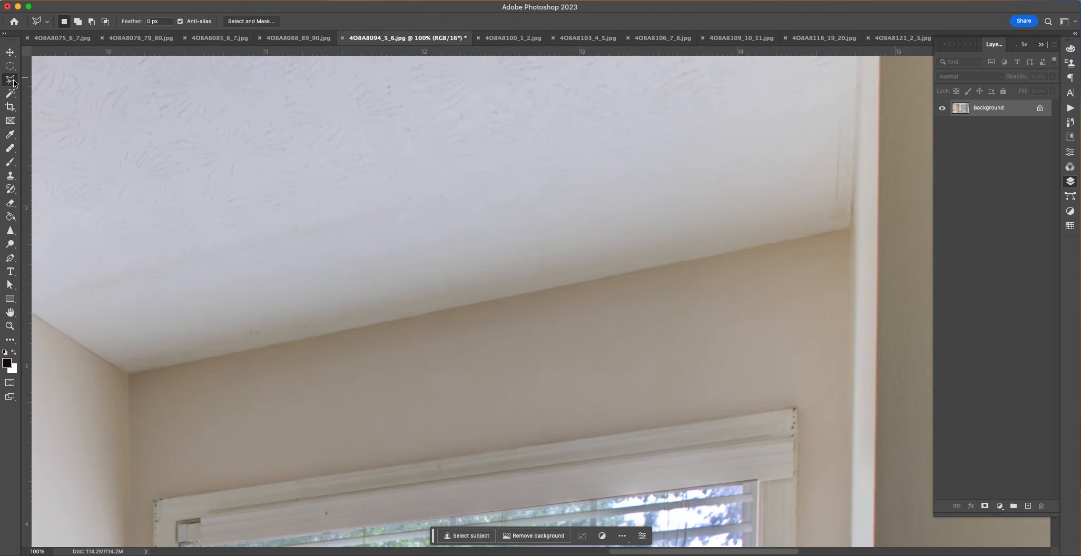
click(127, 373)
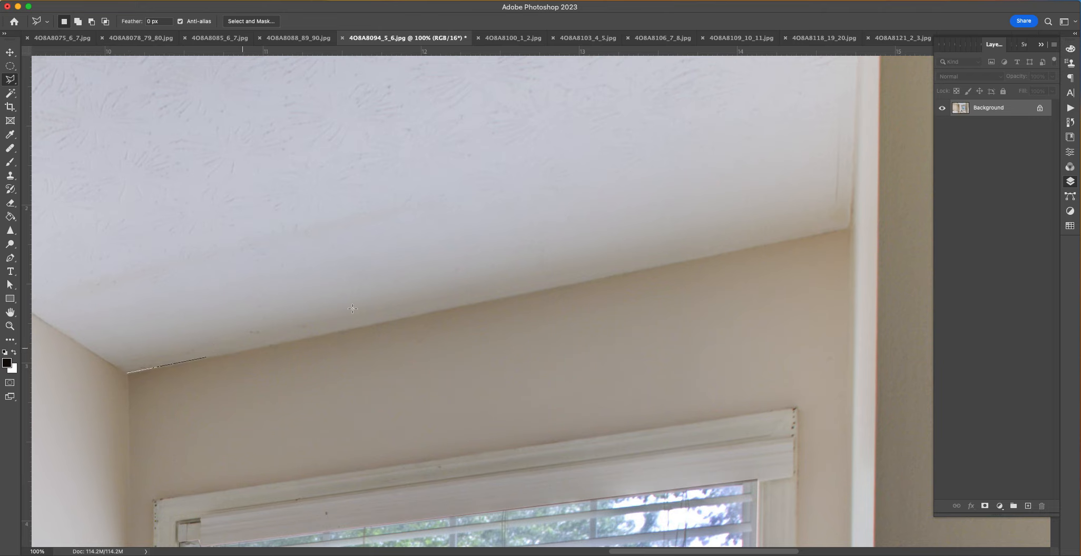
click(848, 226)
drag(859, 256, 859, 397)
click(865, 114)
drag(325, 104, 889, 114)
drag(266, 119, 362, 116)
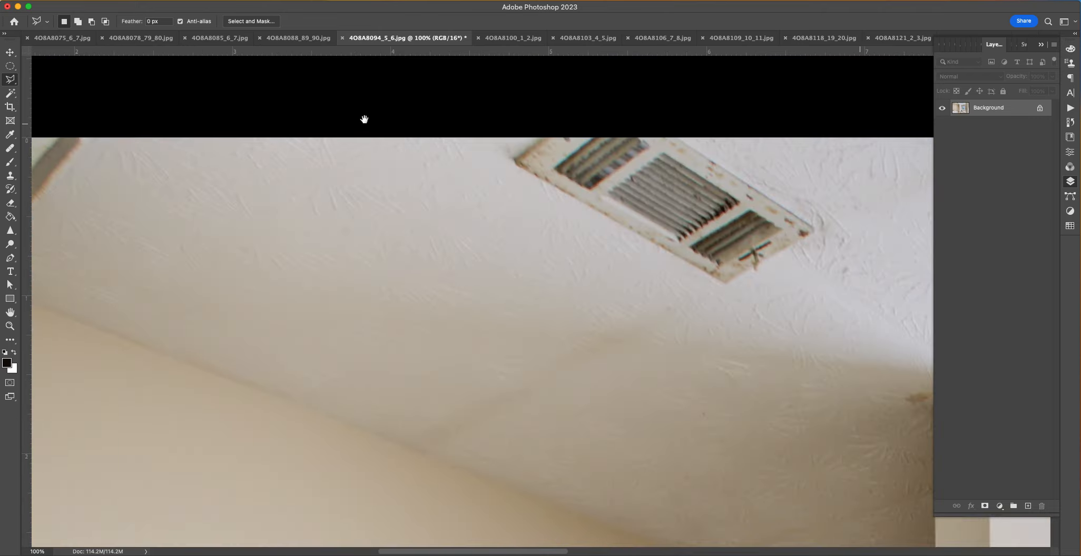
Step: Continue the ceiling outline along the left wall and around the shower partition's top, and close it at the corner beside the window
click(55, 142)
click(51, 194)
click(57, 231)
mouse_move(445, 373)
mouse_down()
mouse_move(73, 207)
mouse_move(221, 268)
mouse_up()
drag(684, 386, 446, 168)
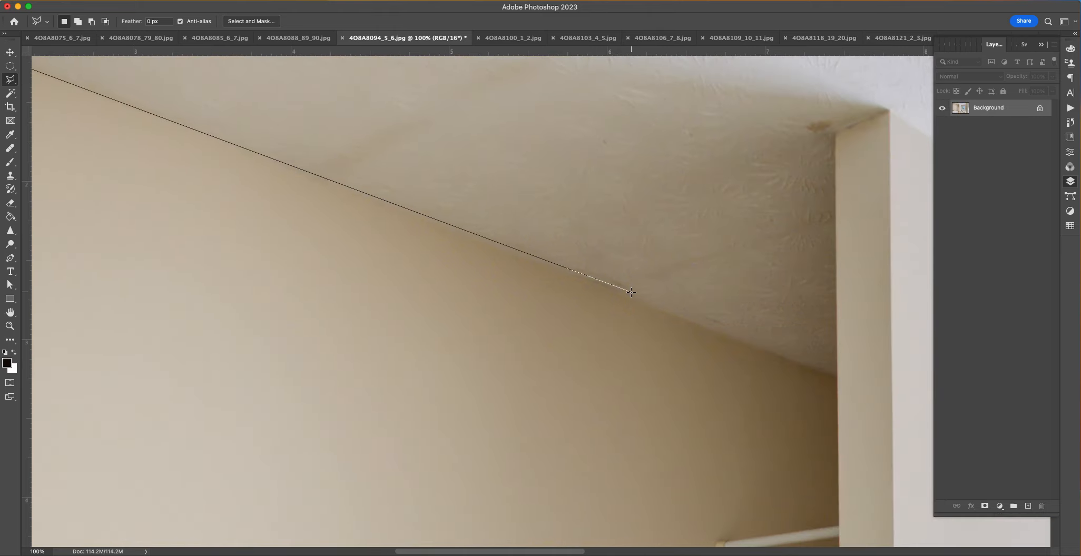
click(635, 299)
key(BackSpace)
click(838, 380)
click(837, 134)
click(890, 112)
drag(688, 112, 165, 71)
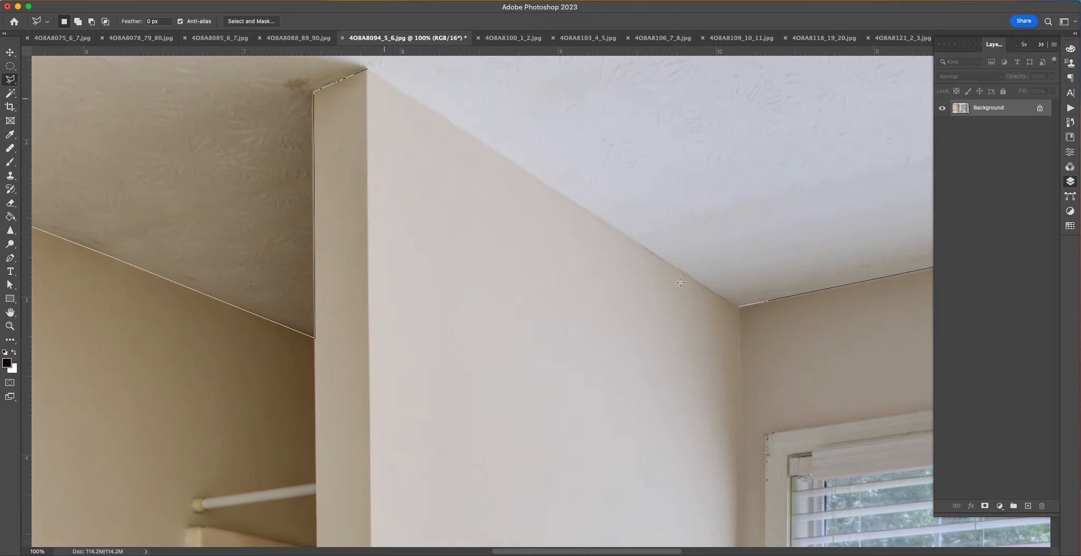
double_click(740, 309)
Step: Copy the selected ceiling to a new layer and reduce its colour cast with Hue/Saturation
key(super+j)
key(super+0)
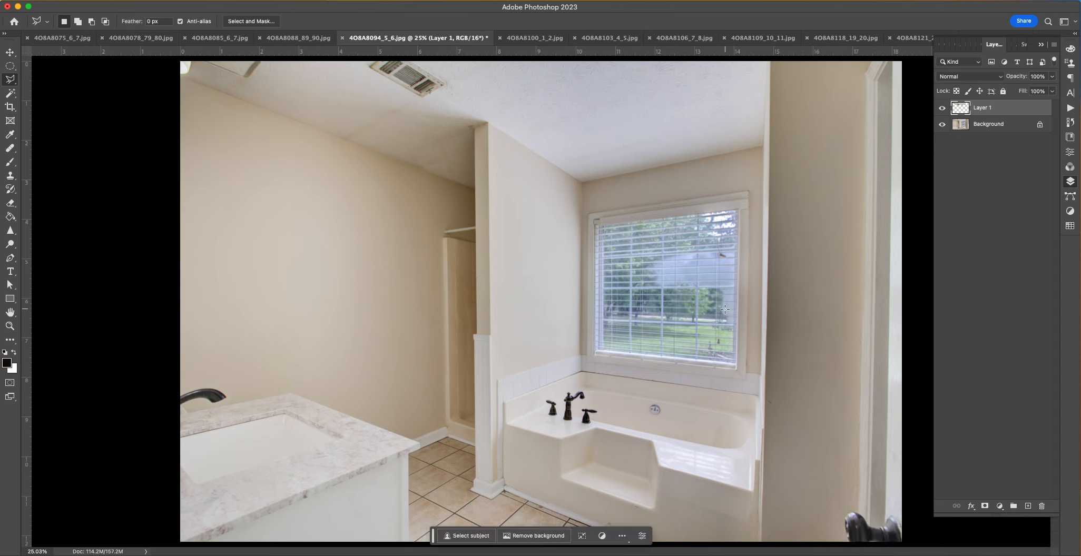
click(18, 0)
mouse_move(63, 25)
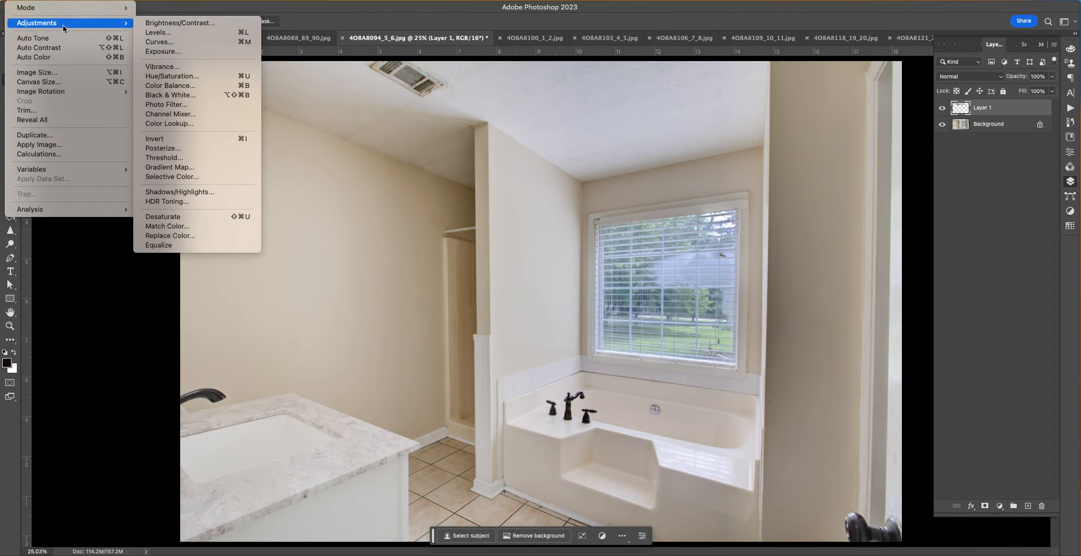
click(218, 78)
drag(980, 219, 991, 223)
key(Return)
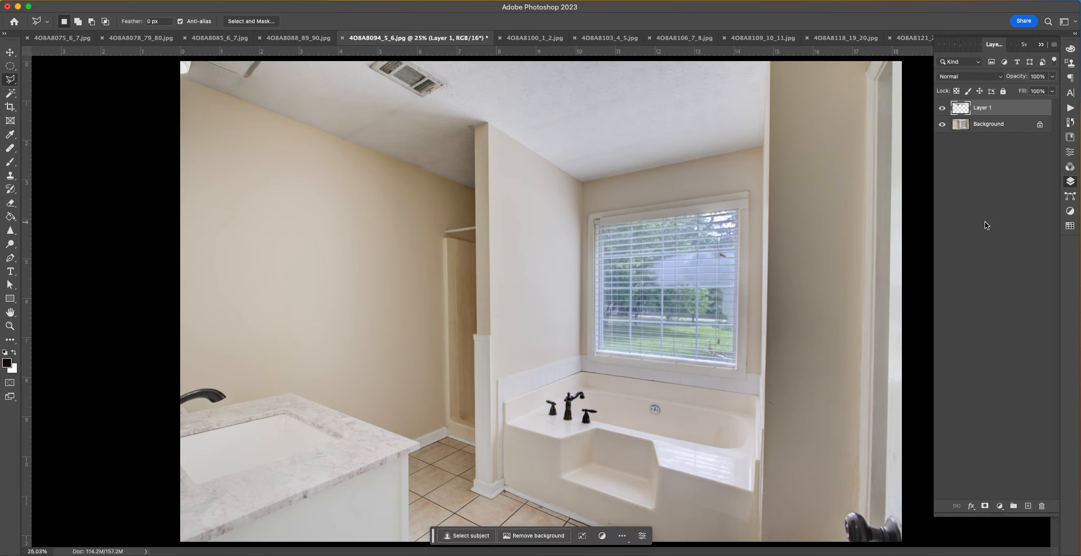
Step: Adjust the ceiling layer's brightness with Curves
key(super+m)
drag(80, 234, 92, 239)
key(Return)
Step: Enlarge the Healing Brush to 172 px and remove the fixture edge protruding at the ceiling's upper left corner
key(l)
key(j)
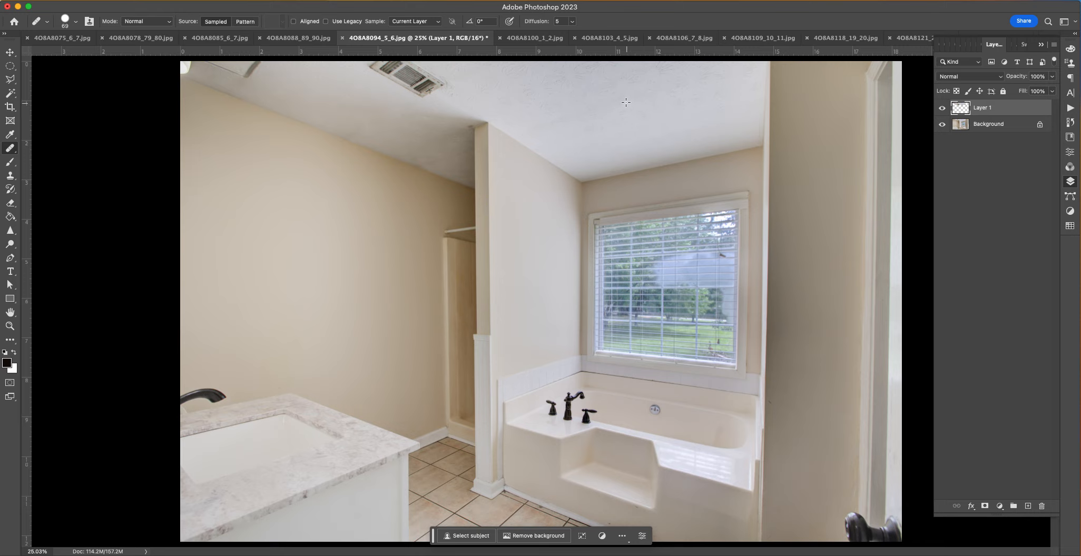
right_click(374, 115)
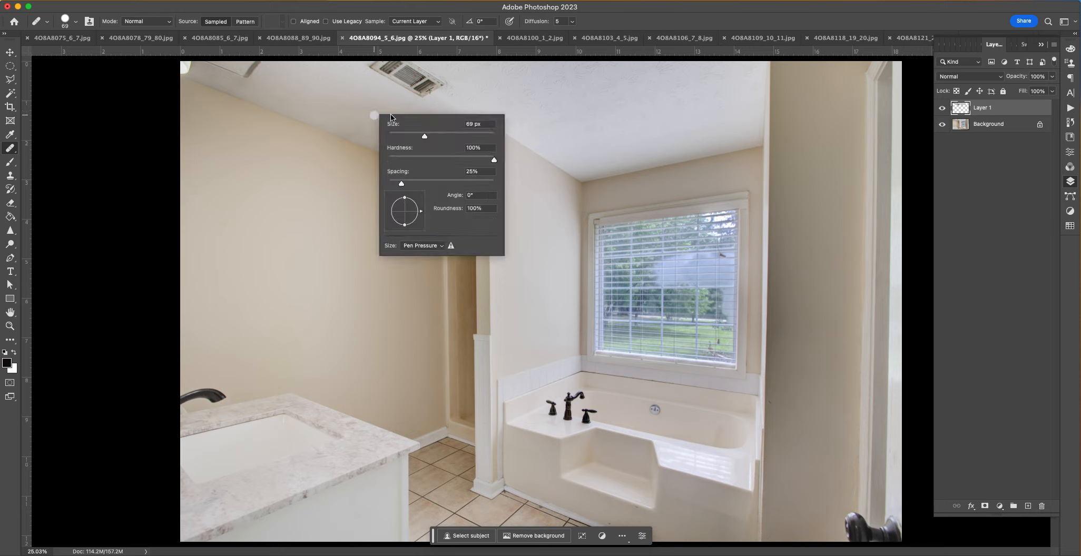
click(437, 138)
right_click(353, 97)
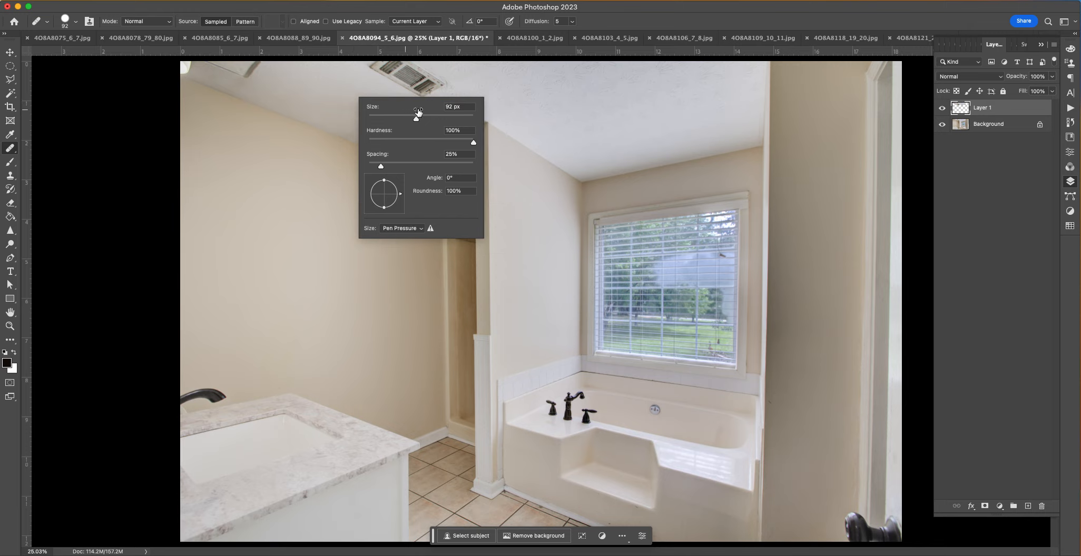
click(436, 116)
alt+click(340, 100)
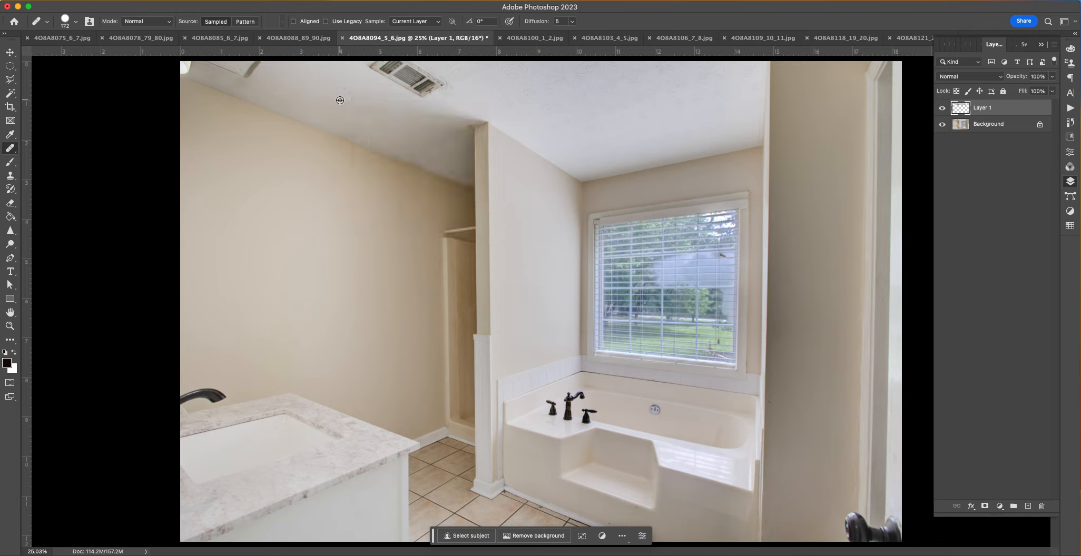
mouse_move(253, 75)
mouse_down()
mouse_move(209, 60)
mouse_move(267, 66)
mouse_move(244, 80)
mouse_move(261, 78)
mouse_move(172, 58)
mouse_up()
alt+click(270, 79)
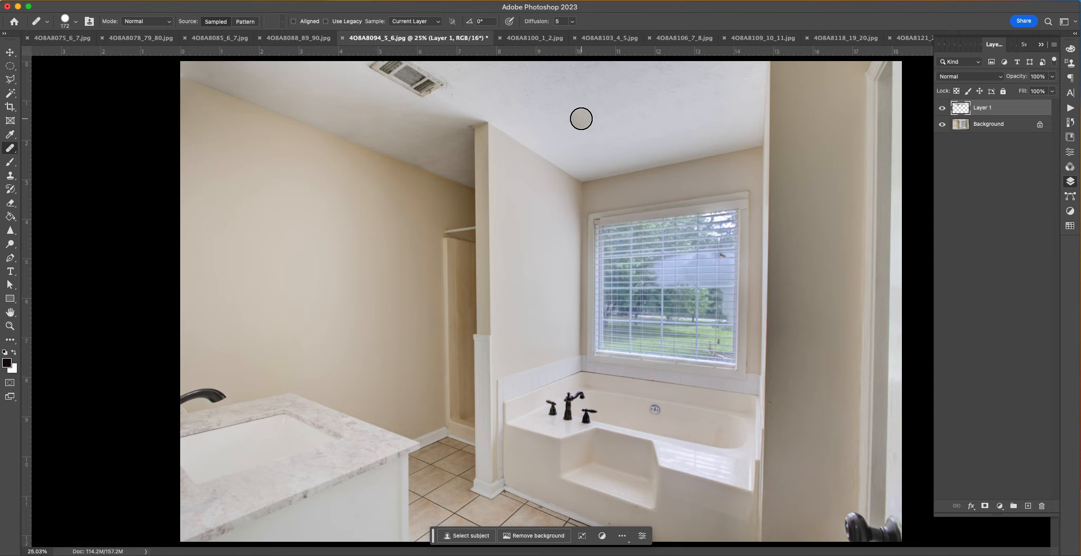
Step: Try to straighten the bathroom's verticals by pulling the photo's lower right corner outward with Free Transform
click(1041, 45)
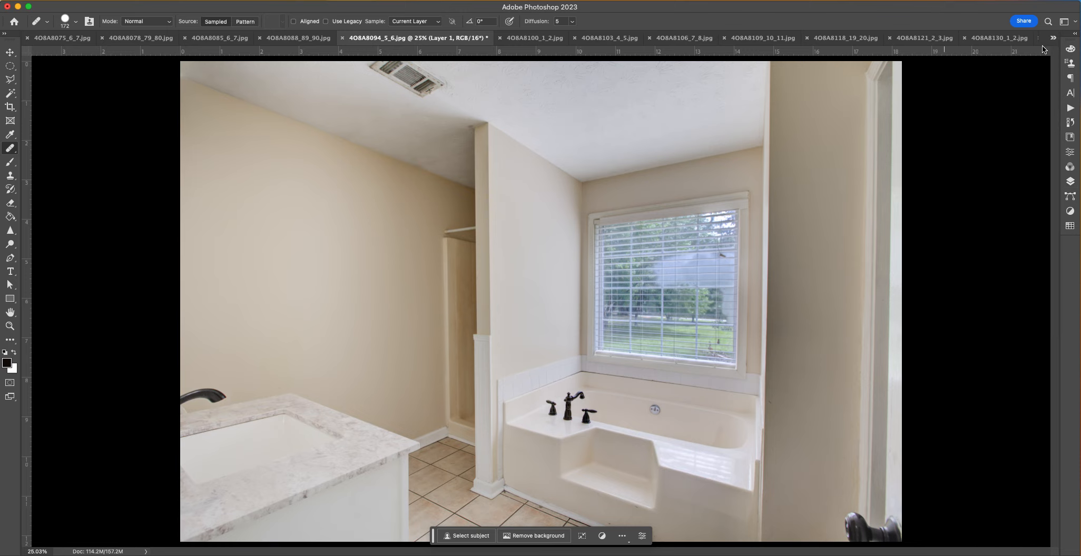
key(ctrl+t)
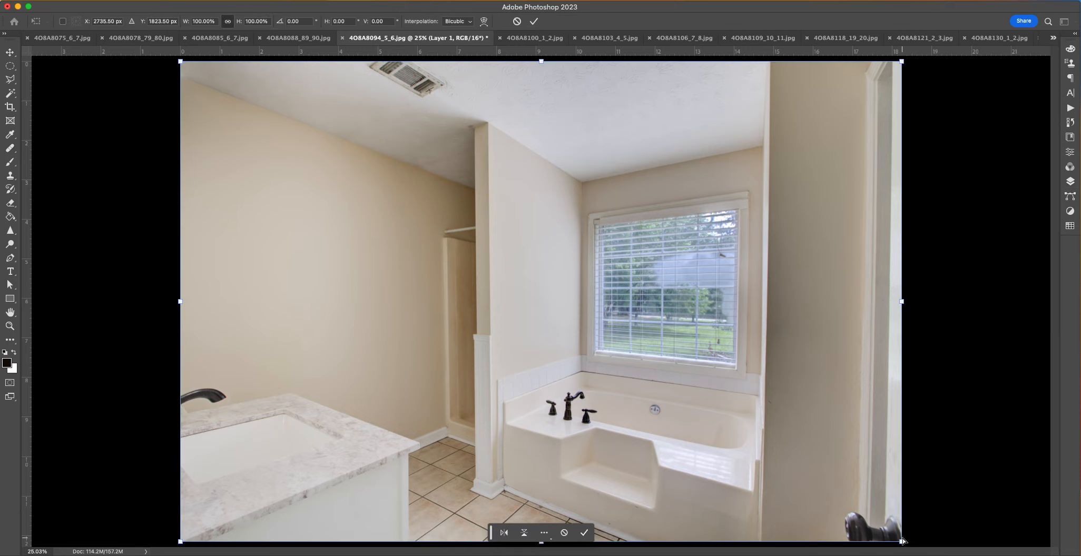
drag(903, 542, 915, 542)
key(super+z)
key(super+f)
click(679, 50)
click(17, 0)
mouse_move(45, 0)
click(422, 409)
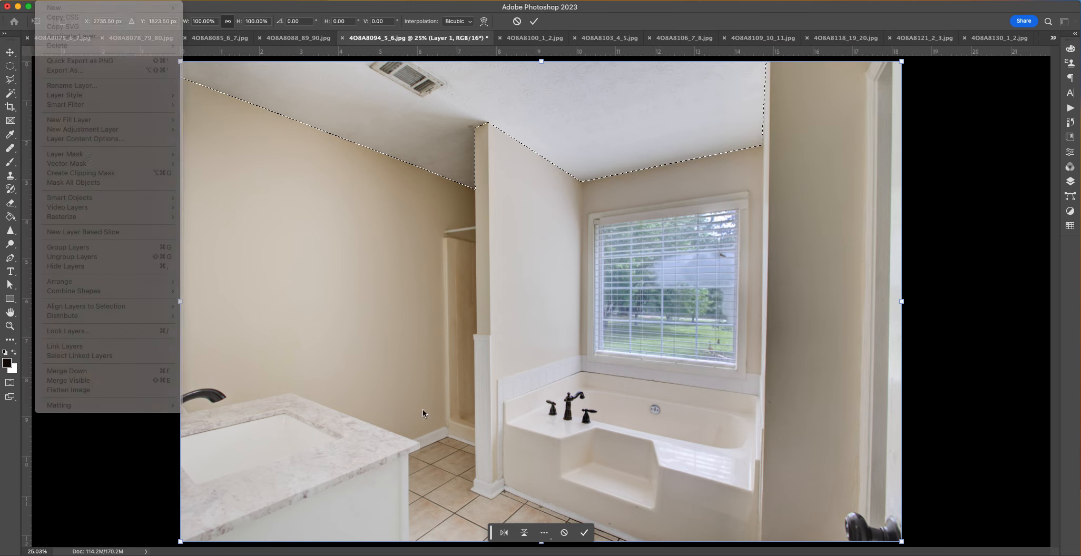
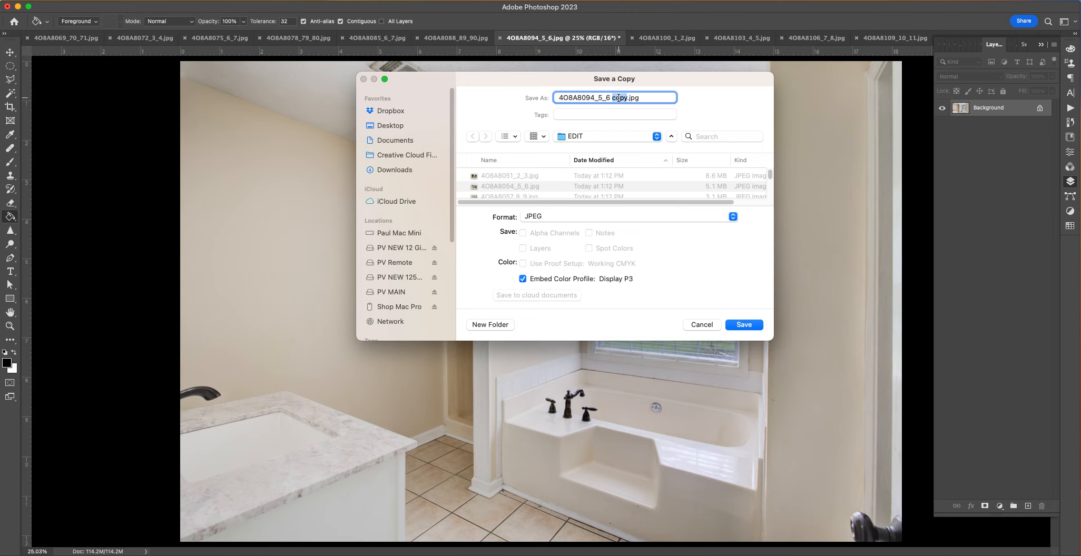
Step: Save the copy as 4O8A8094_5_6.jpg over the existing file at JPEG quality 12, and close the document without saving
key(Return)
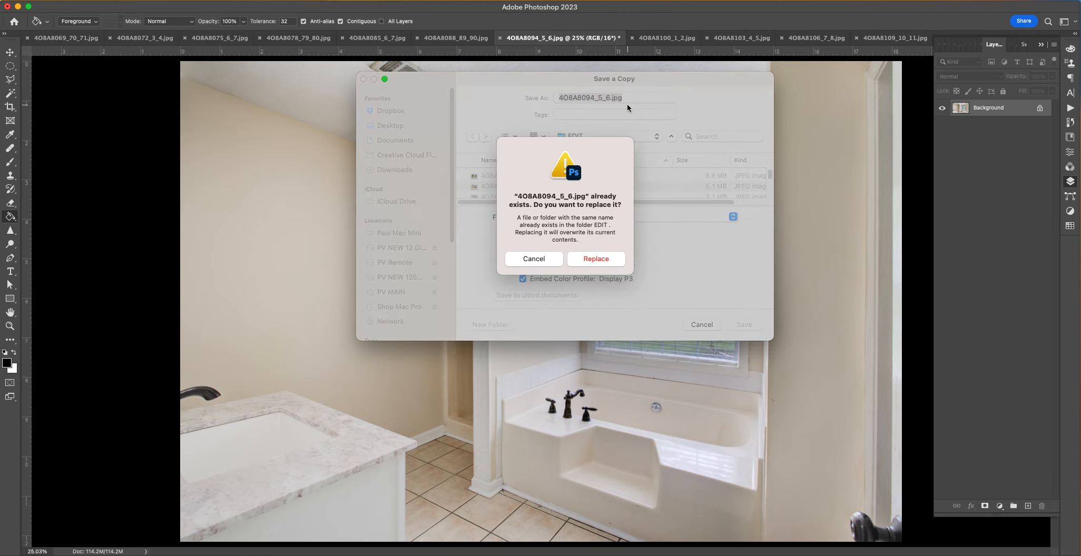
click(611, 259)
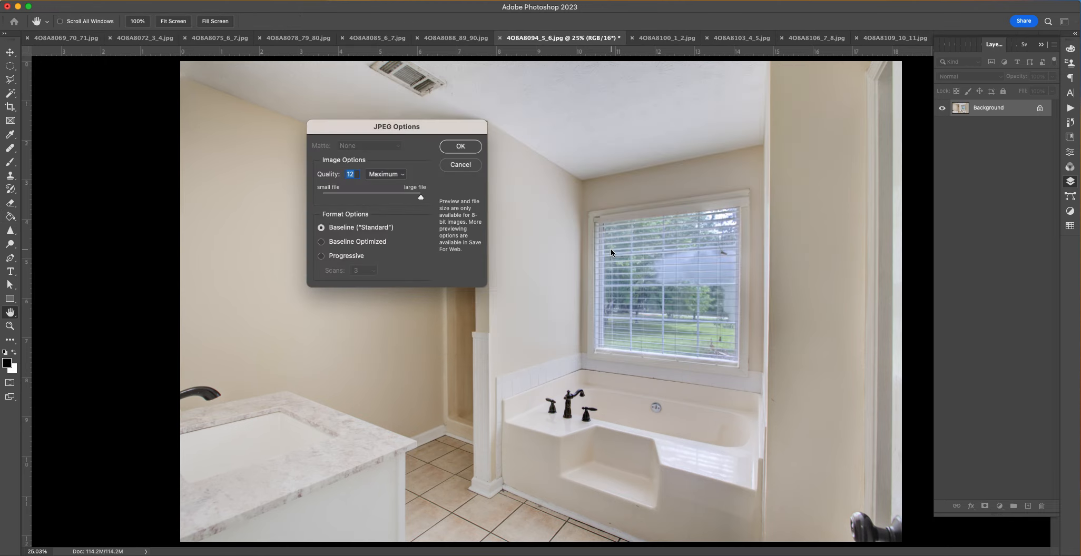
click(468, 146)
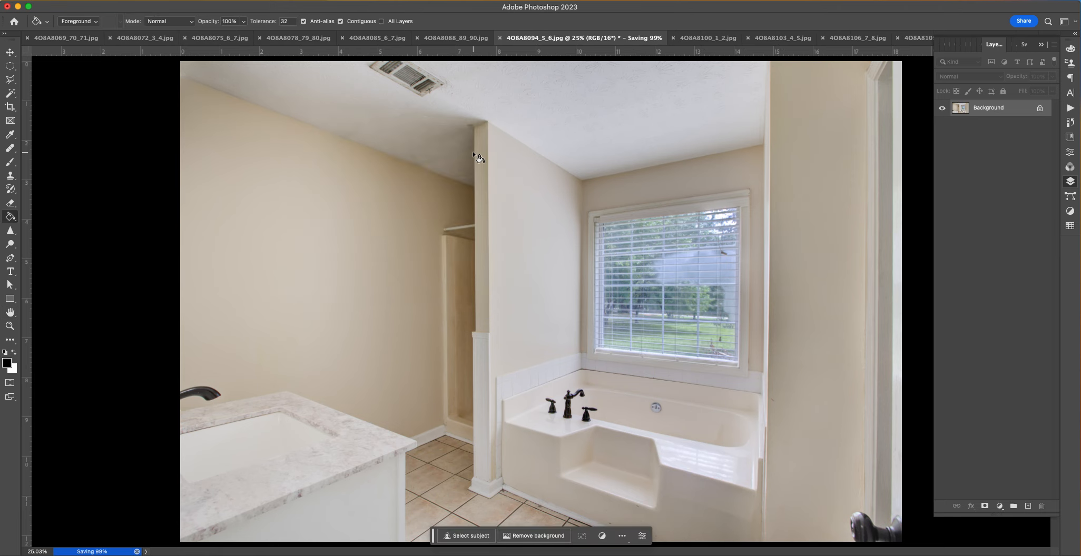
key(super+w)
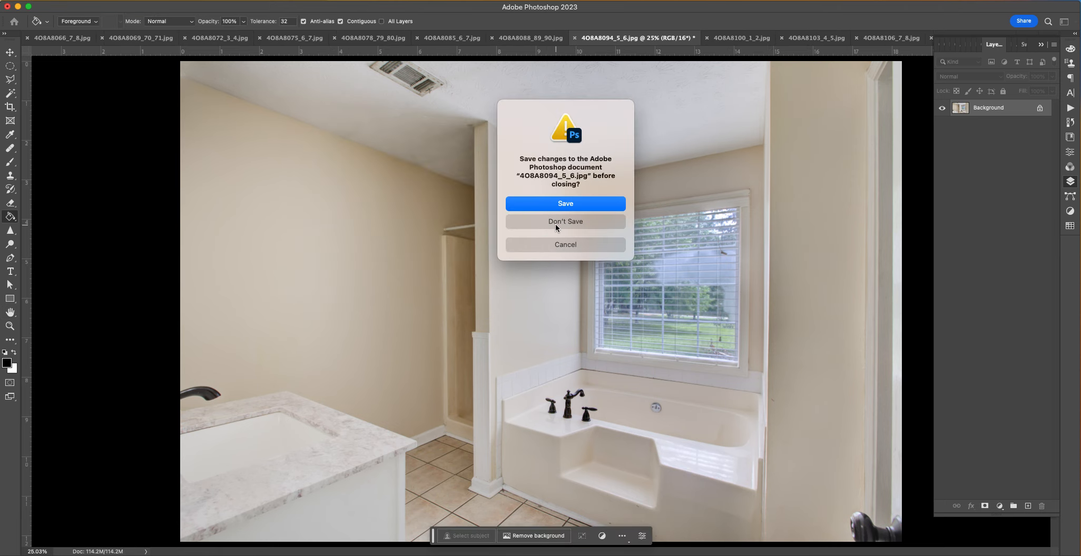
click(557, 223)
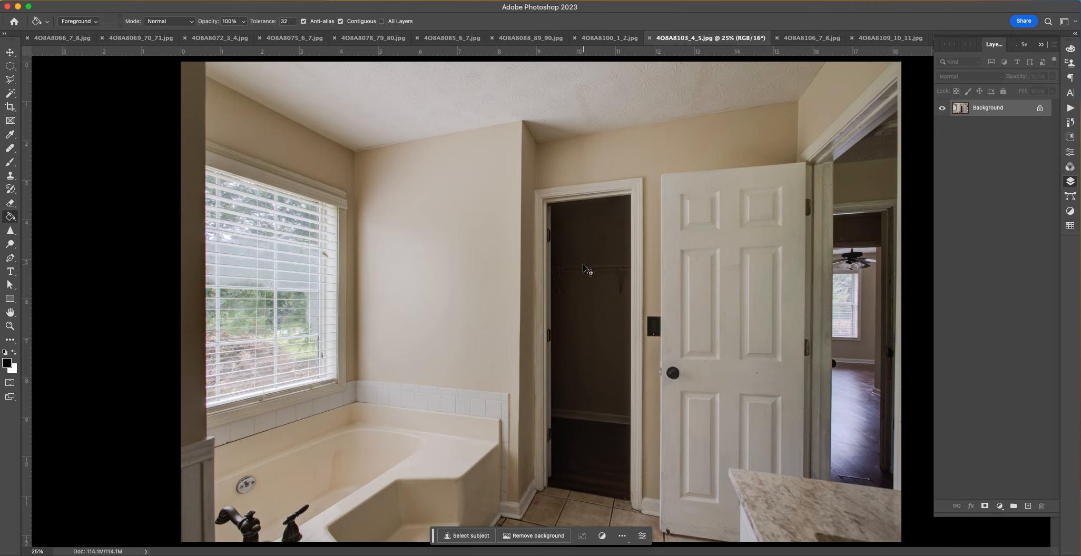
Step: Select the dark closet doorway opening in 4O8A8103_4_5.jpg with the Polygonal Lasso, following the inside of the door frame
scroll(584, 268, up, 4)
scroll(611, 303, down, 1)
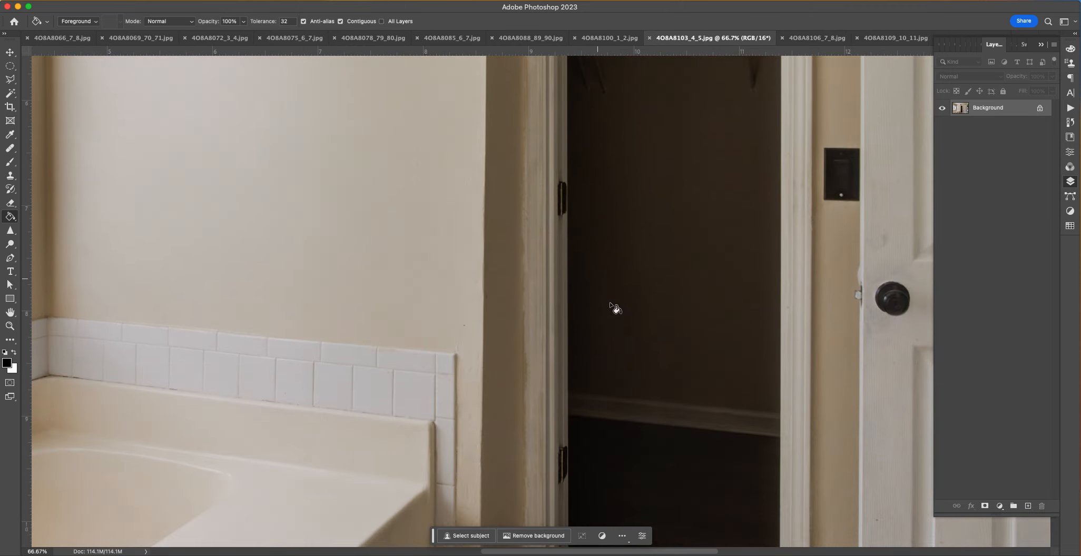
scroll(627, 332, down, 5)
scroll(533, 348, right, 3)
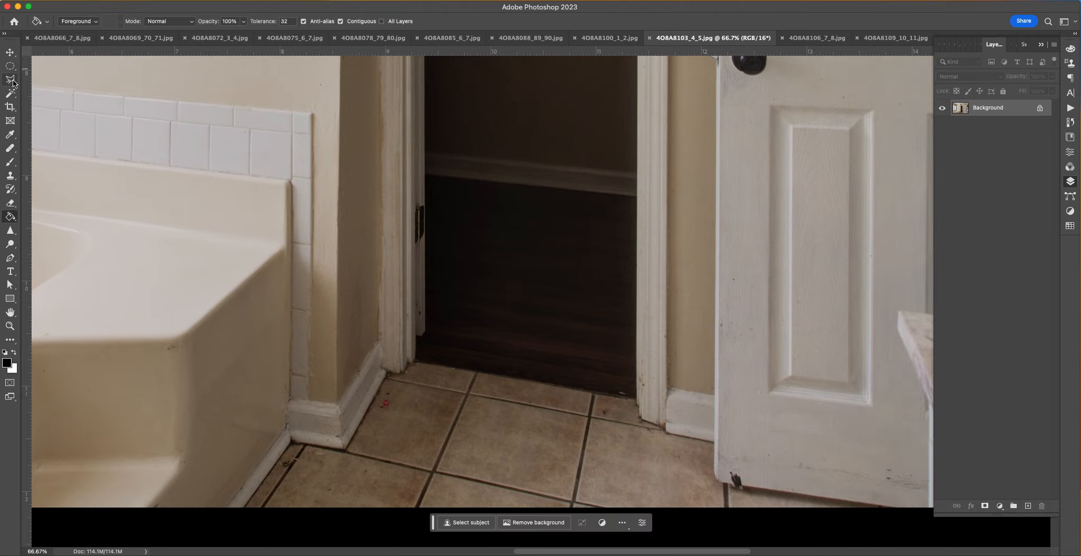
click(12, 80)
click(414, 363)
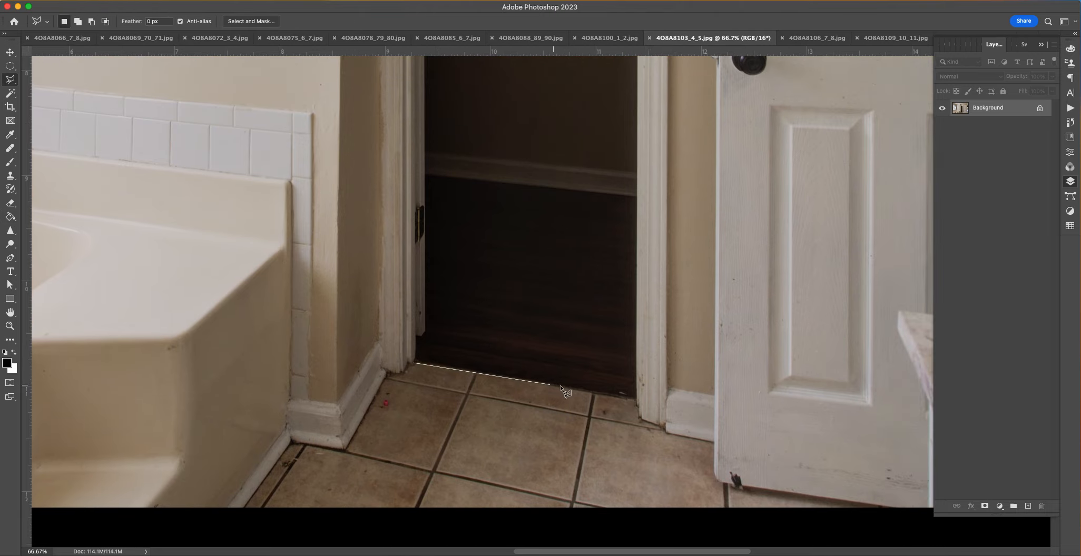
click(633, 401)
drag(632, 66, 608, 453)
drag(617, 100, 604, 454)
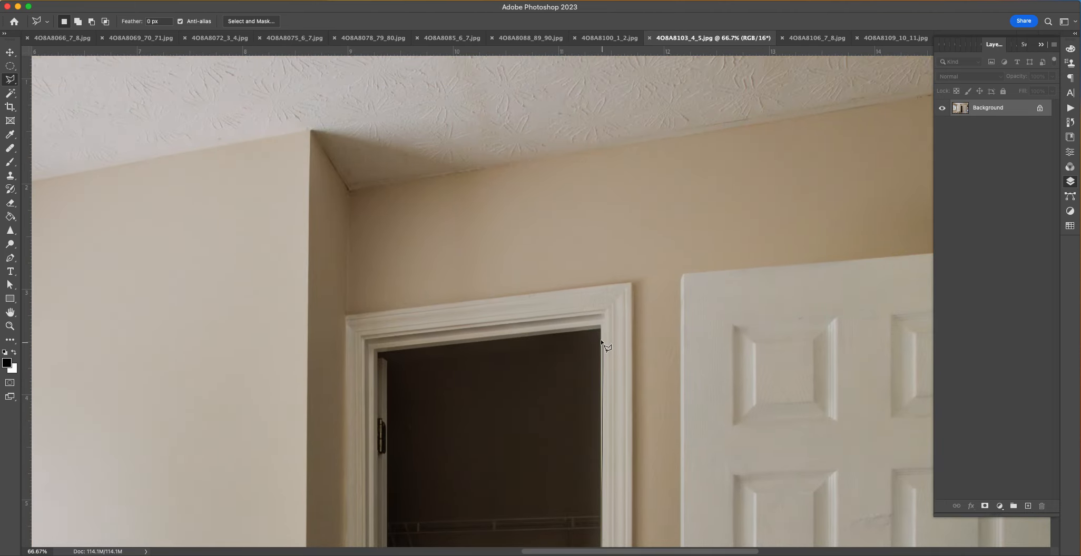
click(601, 329)
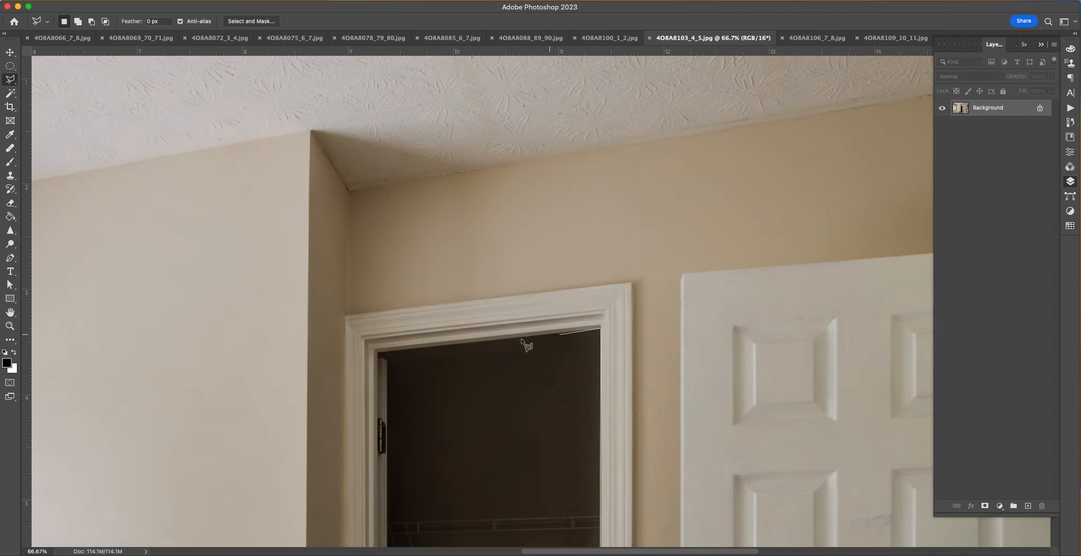
double_click(377, 352)
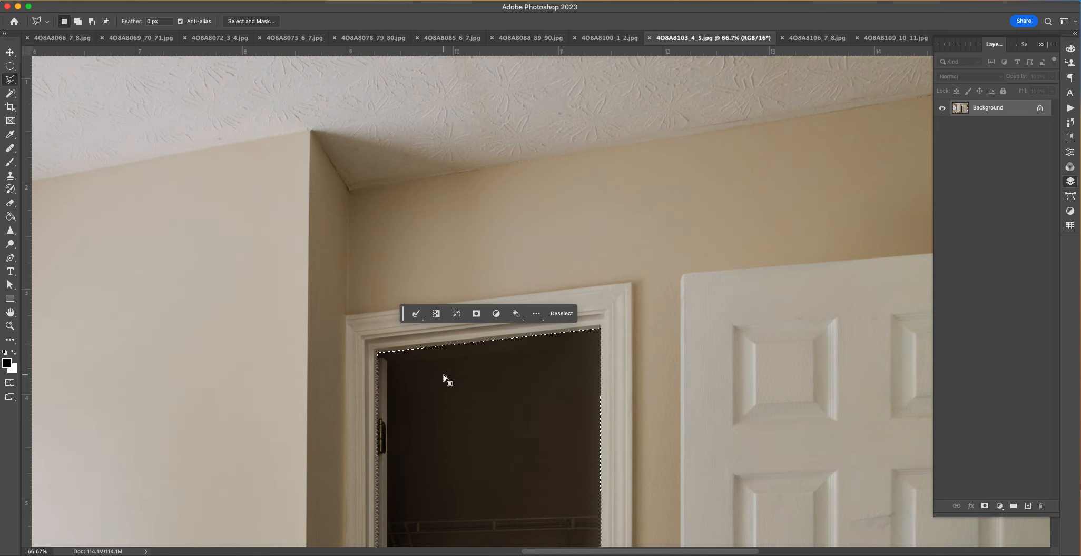
Step: Copy the closet opening to a new layer and brighten it with Curves, raising the curve at input 87
key(super+0)
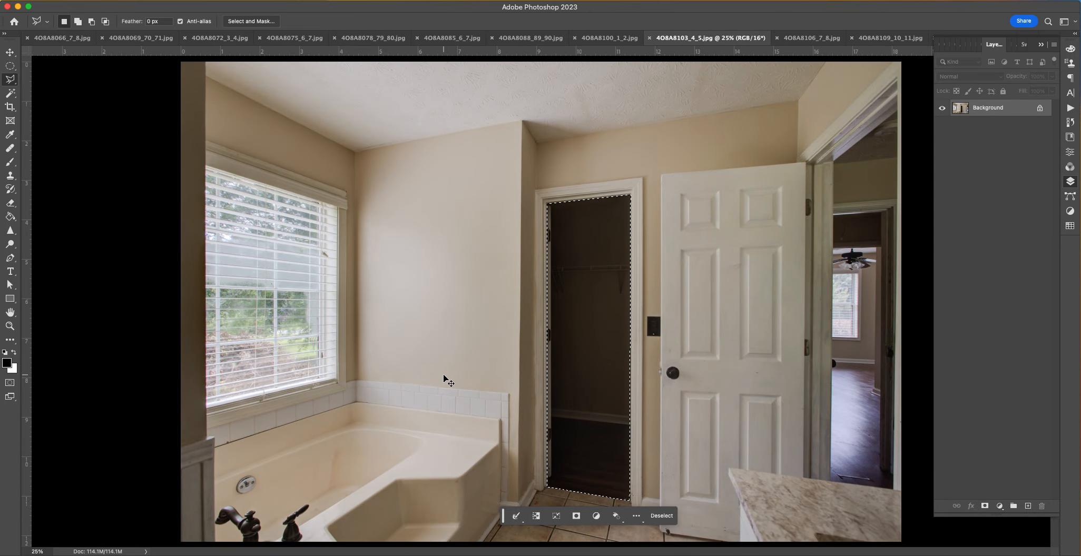
key(super+j)
key(super+m)
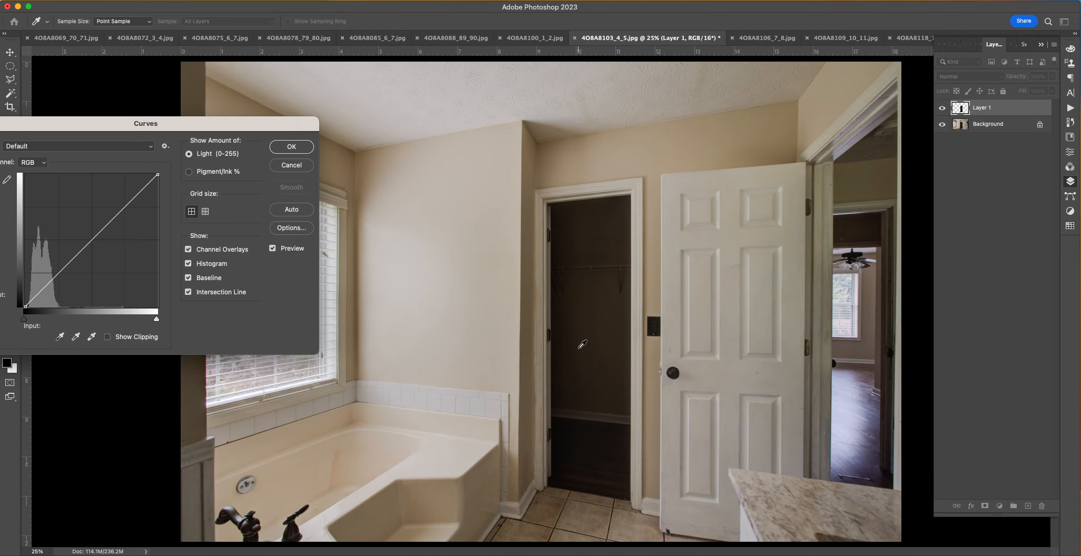
drag(126, 217, 71, 228)
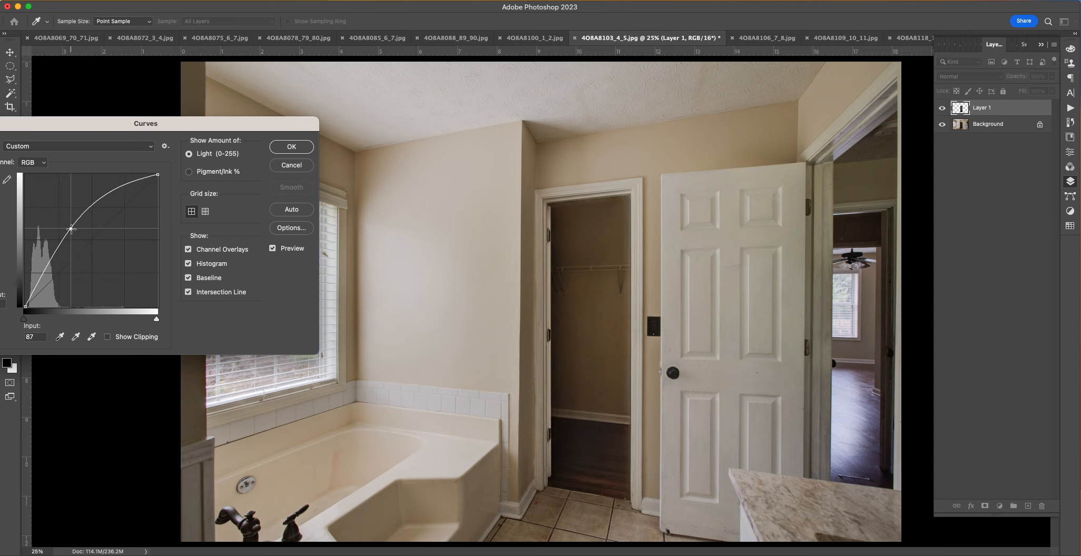
key(Return)
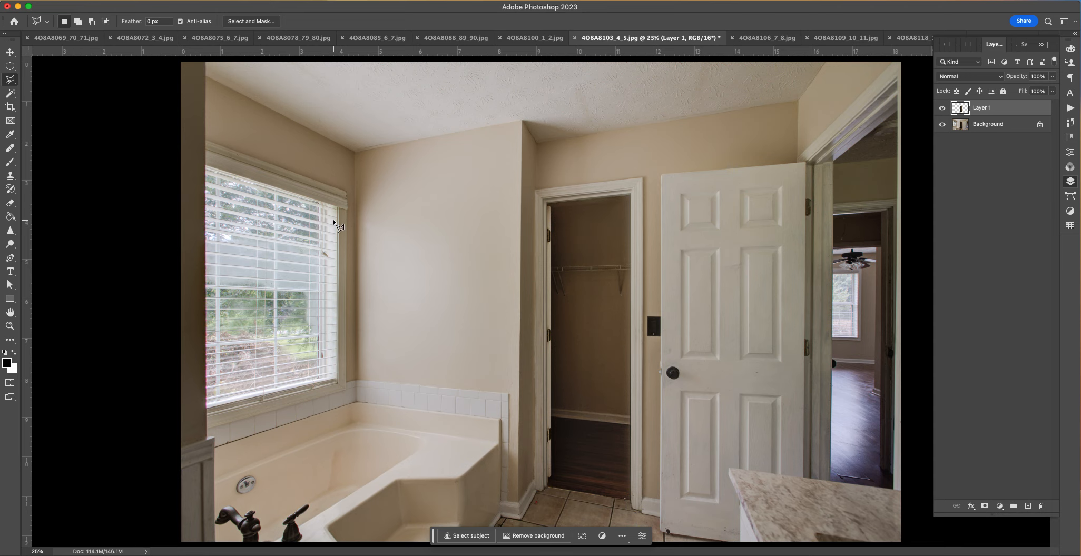
Step: Select the dark wall strip beside the window at the photo's left edge with the Polygonal Lasso, down to the wainscot cap
key(super+equal)
key(super+equal)
drag(293, 342, 796, 314)
scroll(576, 393, down, 5)
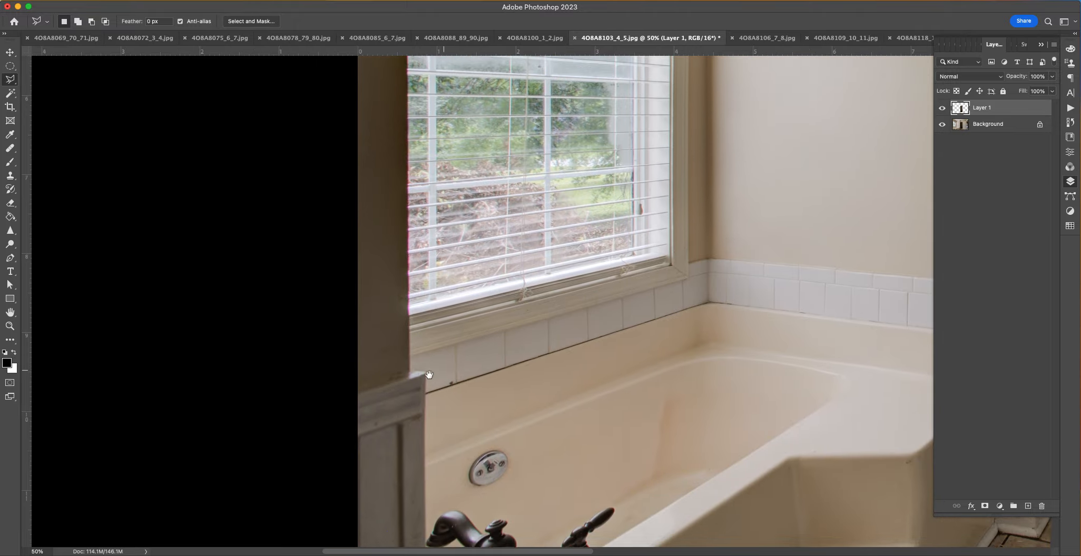
click(343, 387)
click(409, 368)
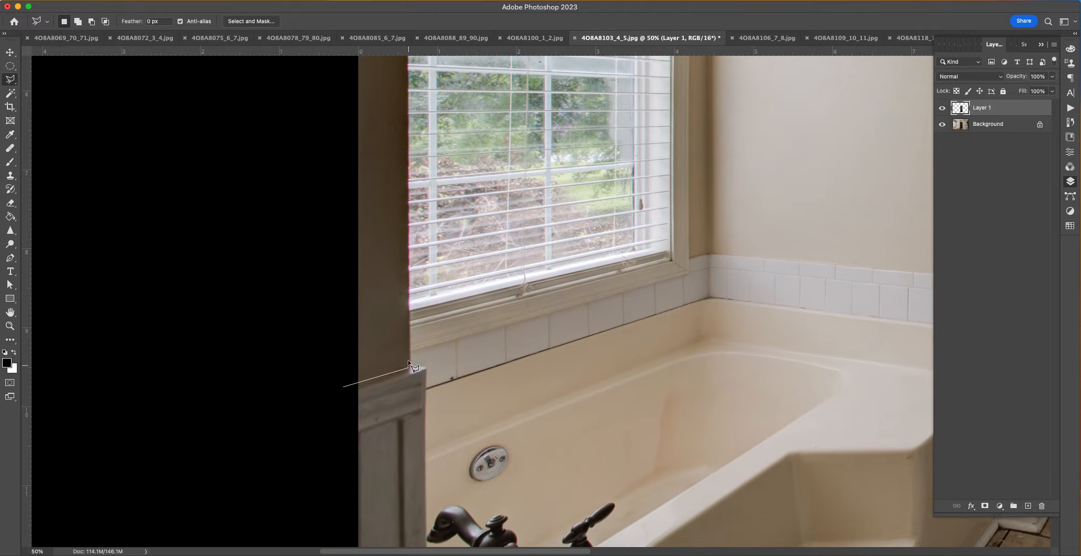
scroll(410, 295, up, 5)
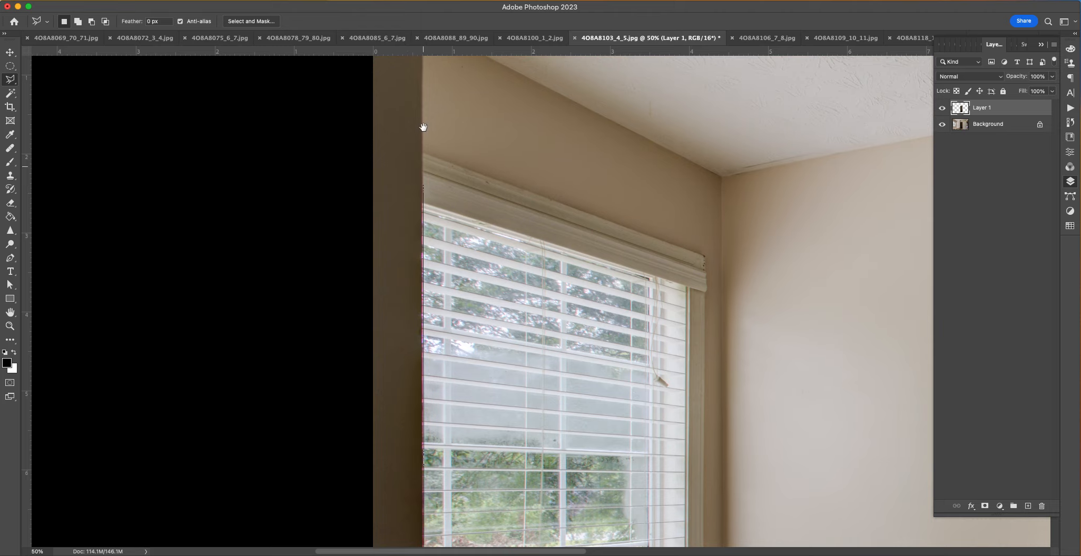
scroll(424, 127, up, 5)
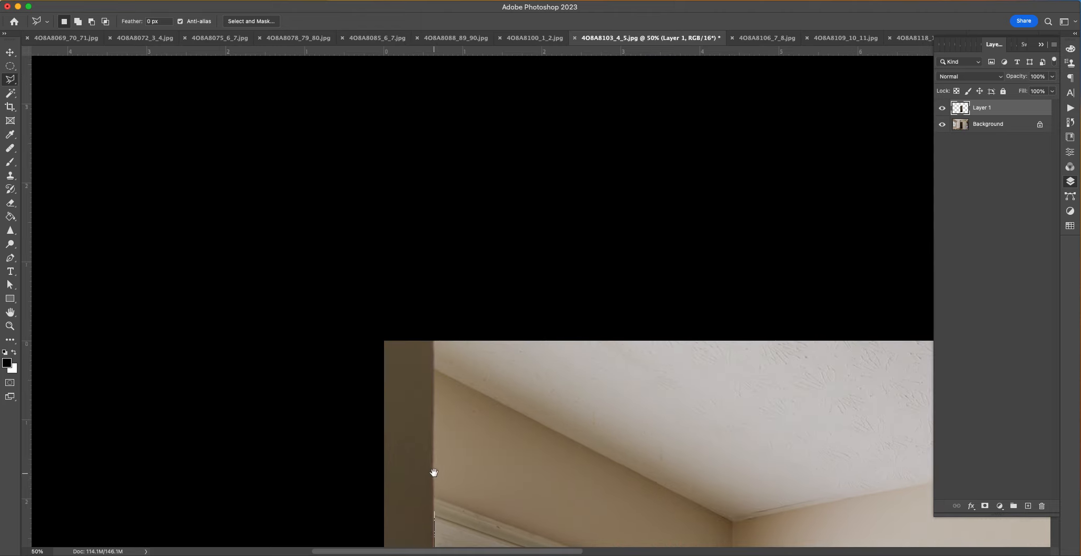
double_click(359, 318)
key(super+0)
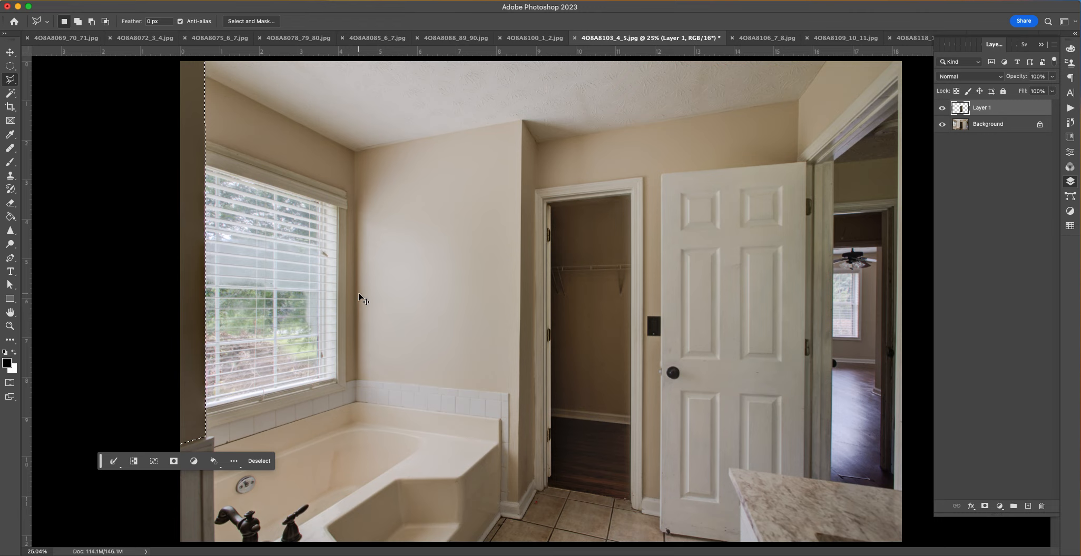
Step: Invert the selection and copy everything except the dark wall strip from the Background to a new layer
key(super+shift+i)
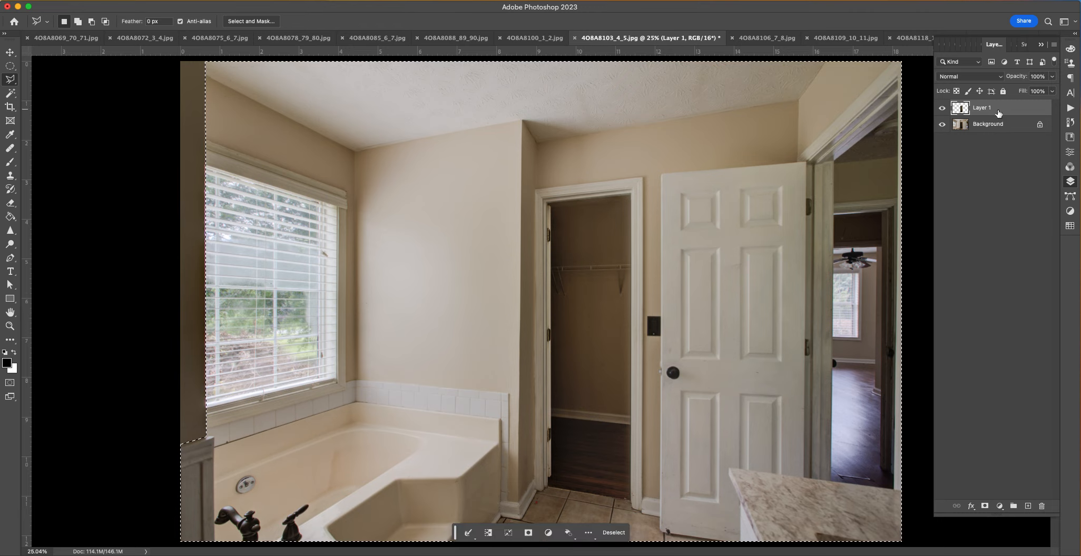
click(997, 125)
key(super+j)
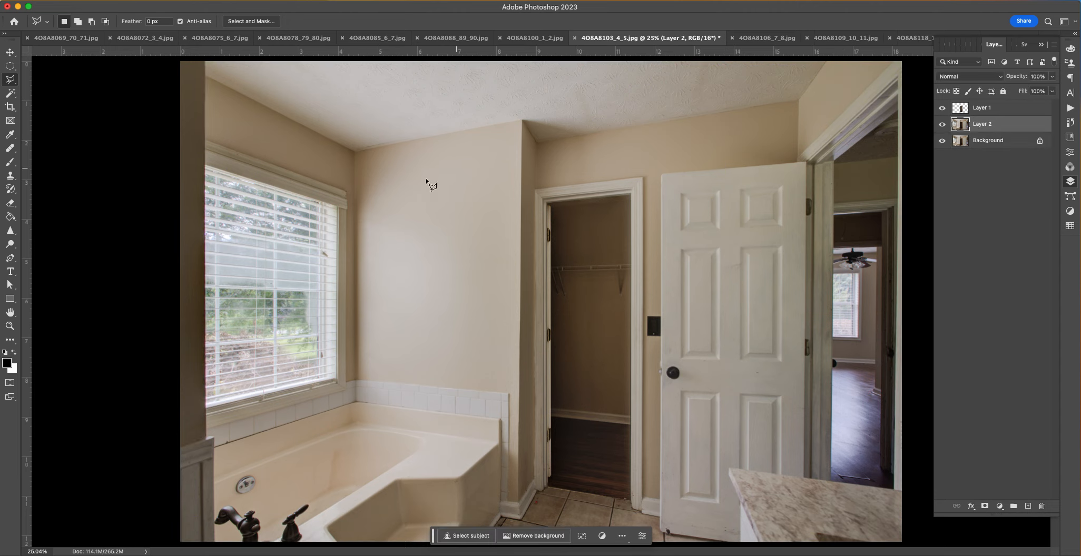
Step: Select a tall patch of the bright wall above the tub with the Polygonal Lasso and copy it to a new layer
click(416, 148)
click(463, 139)
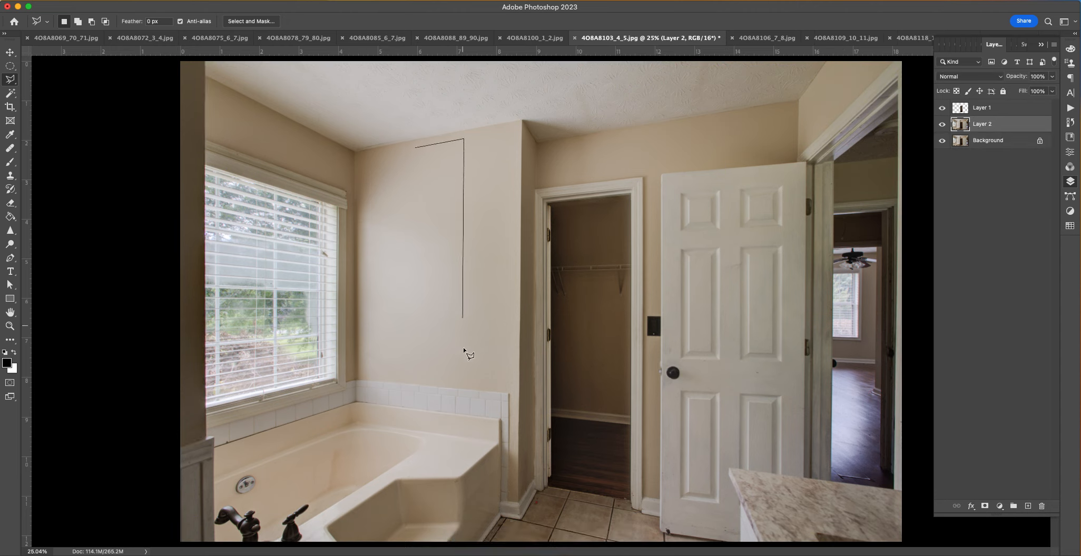
click(461, 377)
double_click(408, 377)
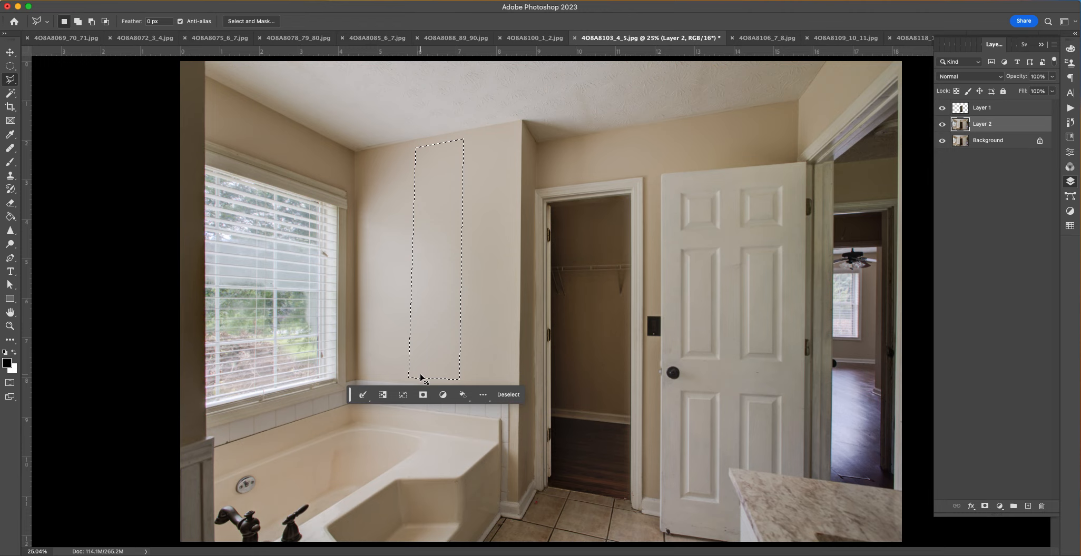
key(super+j)
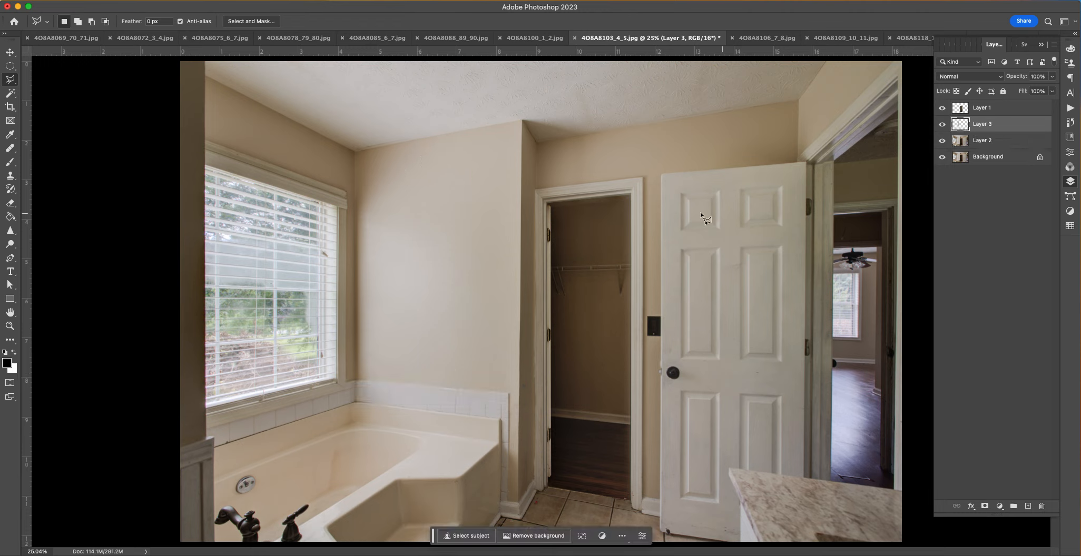
Step: Move the wall patch over the dark strip, place its layer below Layer 2, and stretch it up past the photo's upper edge
key(v)
drag(440, 294, 203, 368)
drag(1019, 113, 1026, 145)
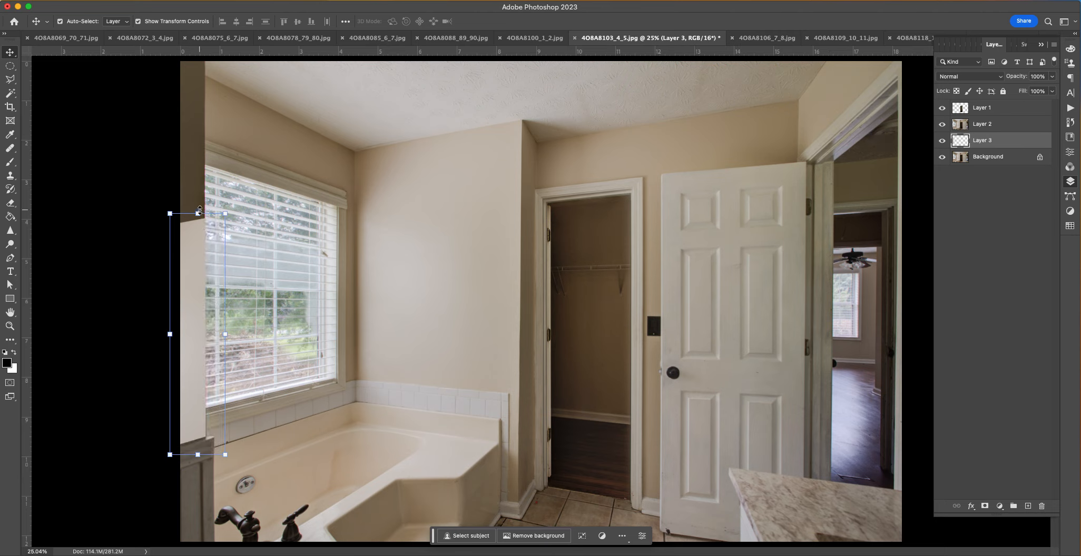
drag(199, 211, 188, 35)
key(Return)
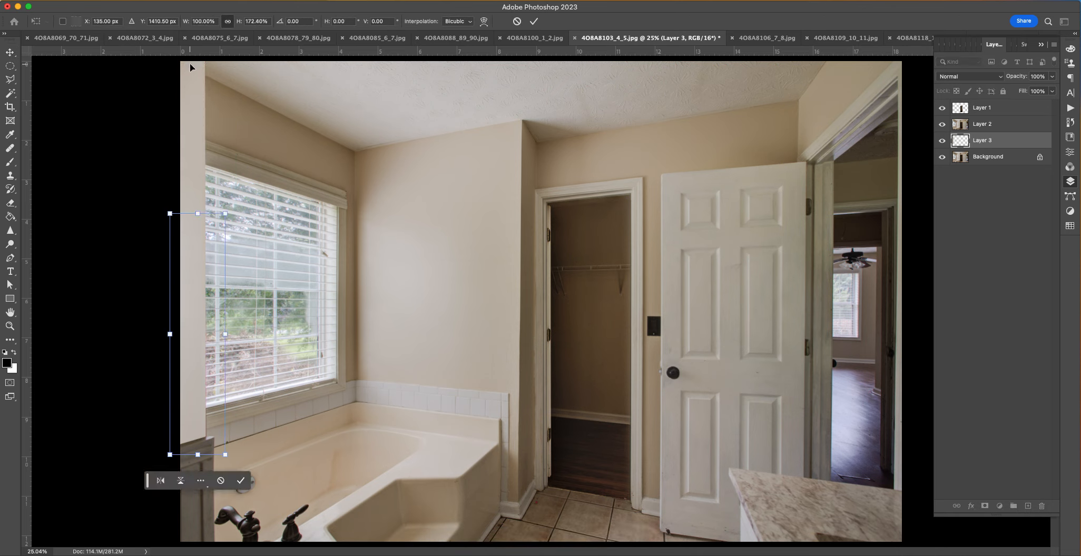
Step: Set the wall patch layer's opacity to 64% and compare the closet with its brightened layer hidden and shown
drag(1022, 77, 1004, 77)
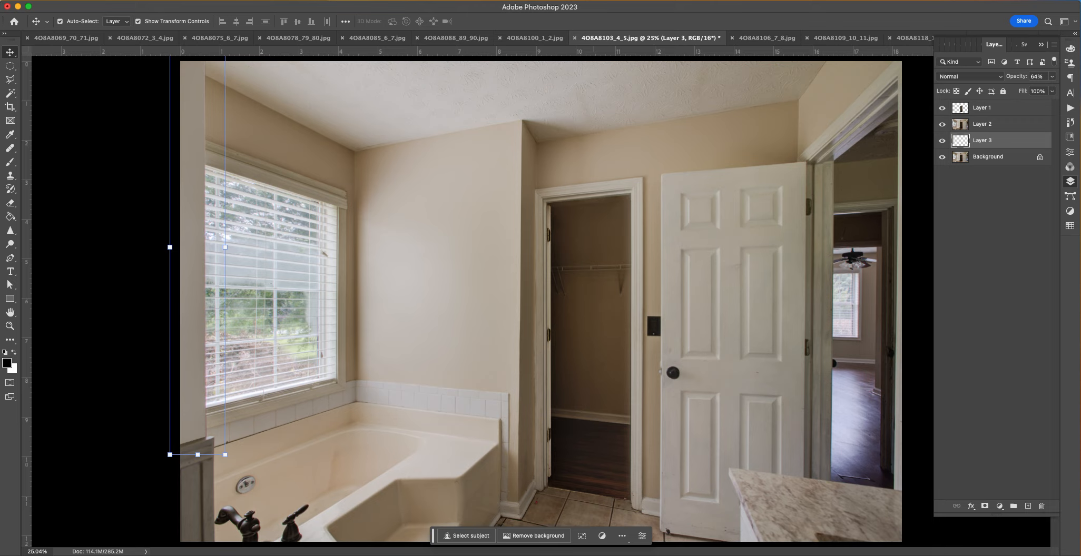
click(943, 108)
click(943, 108)
drag(1021, 108, 1027, 506)
key(super+z)
Step: Select the dark wainscot panel beside the tub with the Polygonal Lasso, adding its missed lower corner to the selection
key(super+plus)
key(super+plus)
key(super+plus)
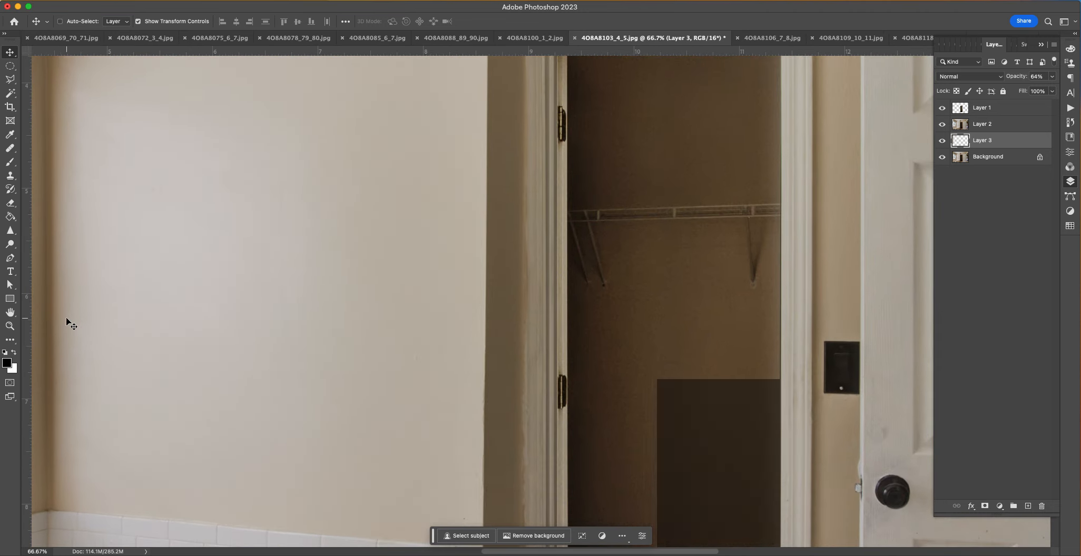
drag(150, 306, 413, 143)
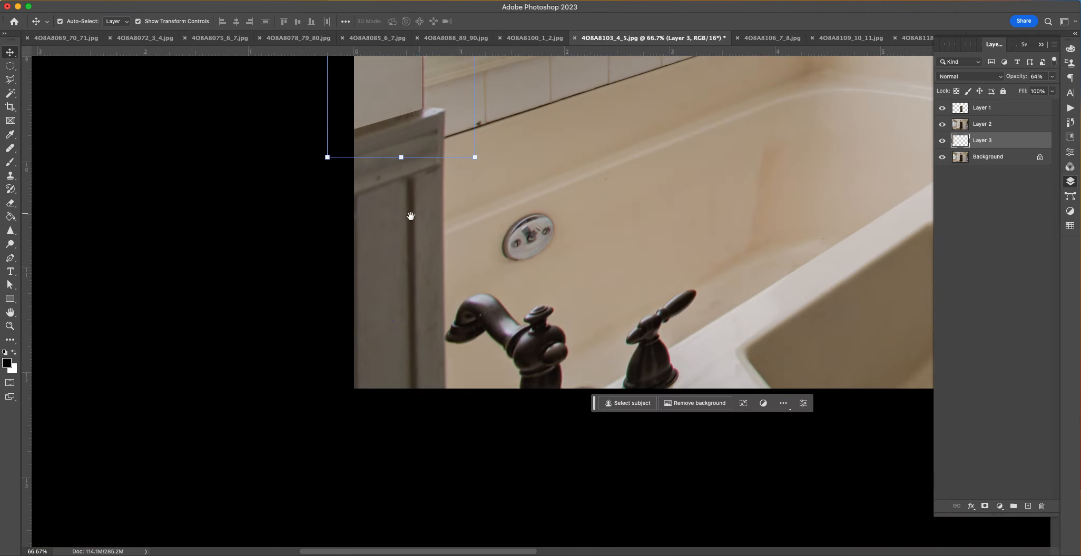
click(11, 79)
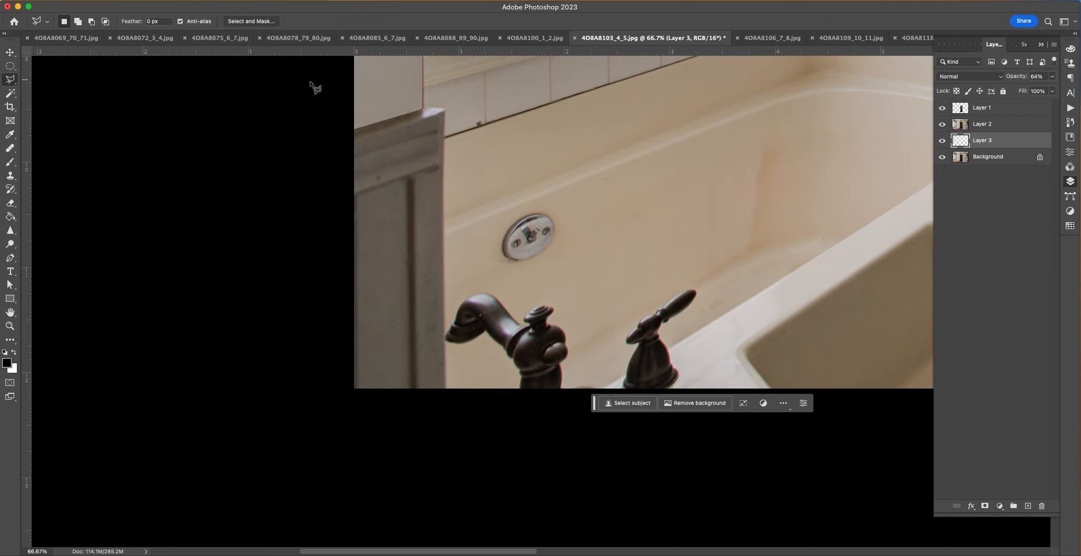
click(346, 130)
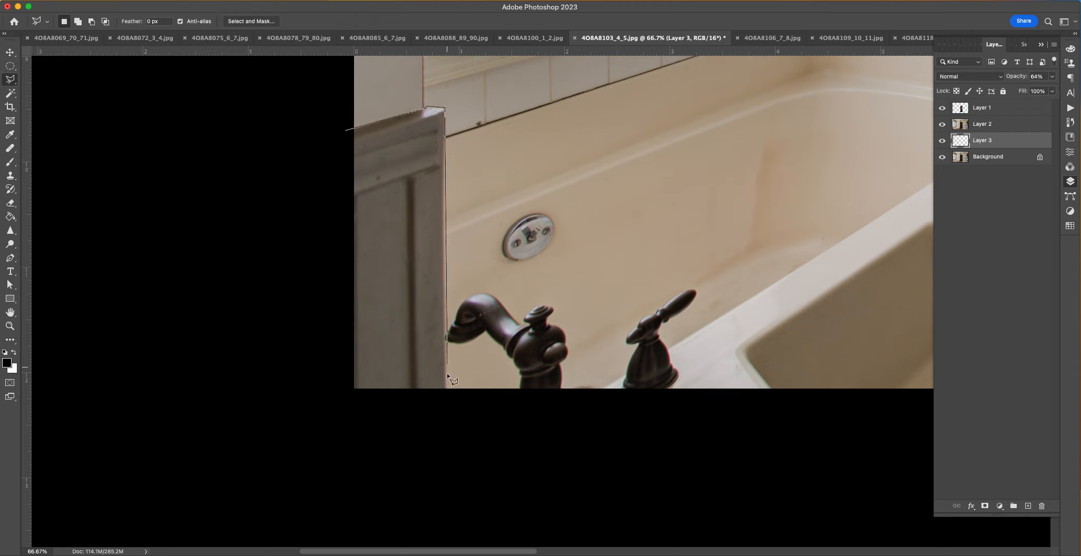
double_click(447, 403)
shift+click(446, 401)
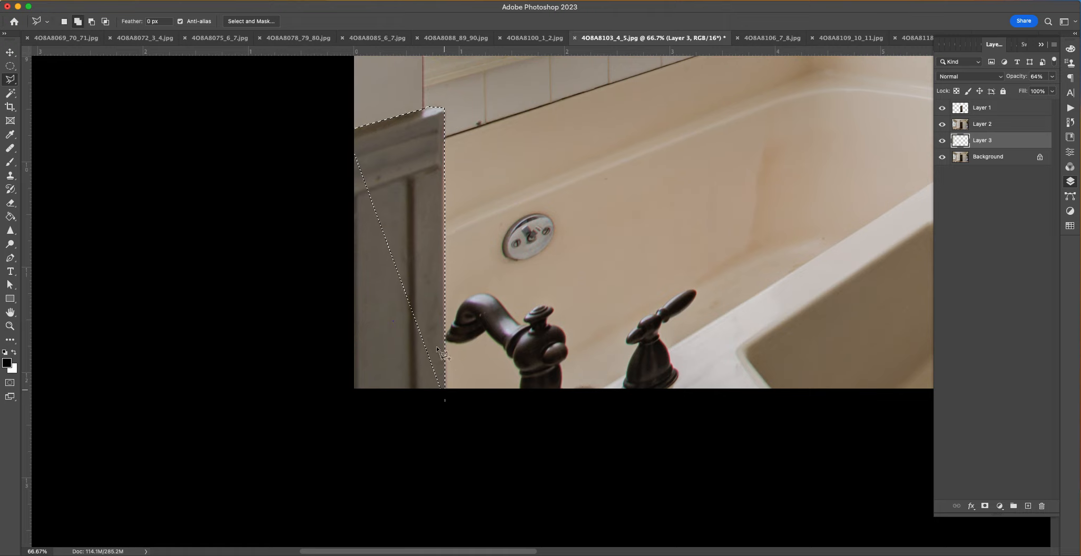
click(444, 109)
click(349, 136)
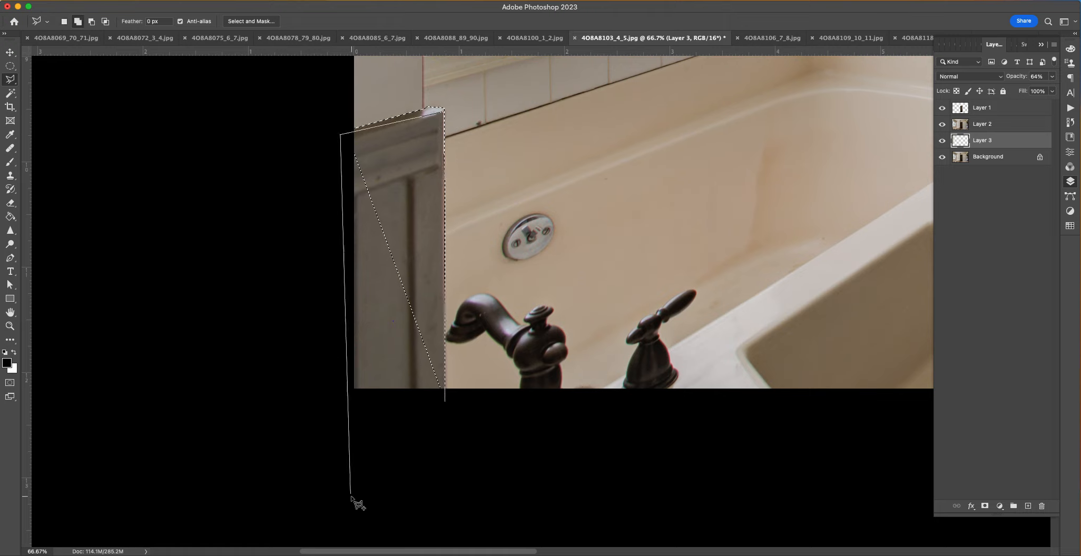
double_click(349, 469)
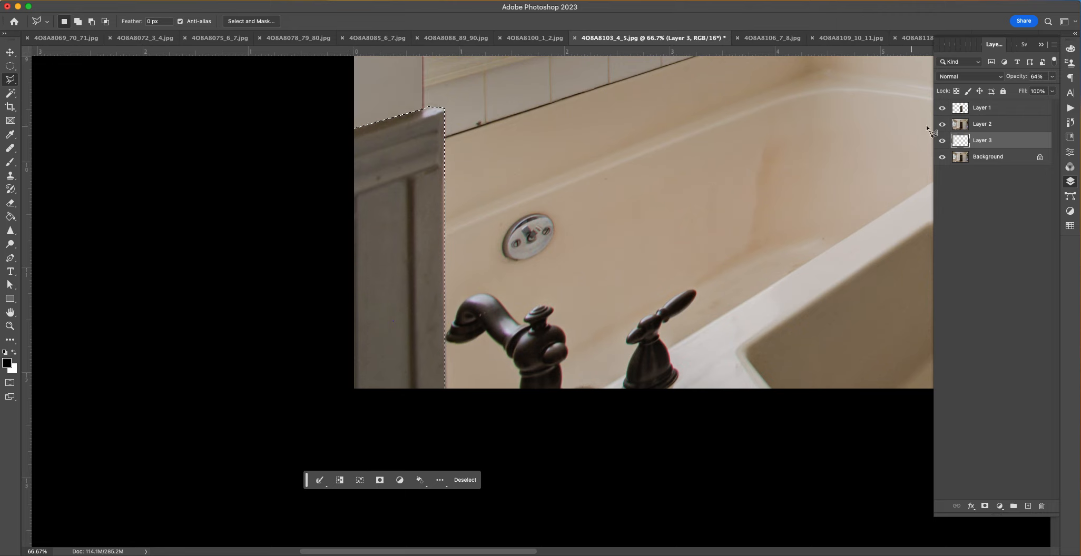
Step: Brighten the selected wainscot panel on Layer 2 by raising the Curves midtones, and deselect it
click(976, 113)
click(985, 127)
key(super+m)
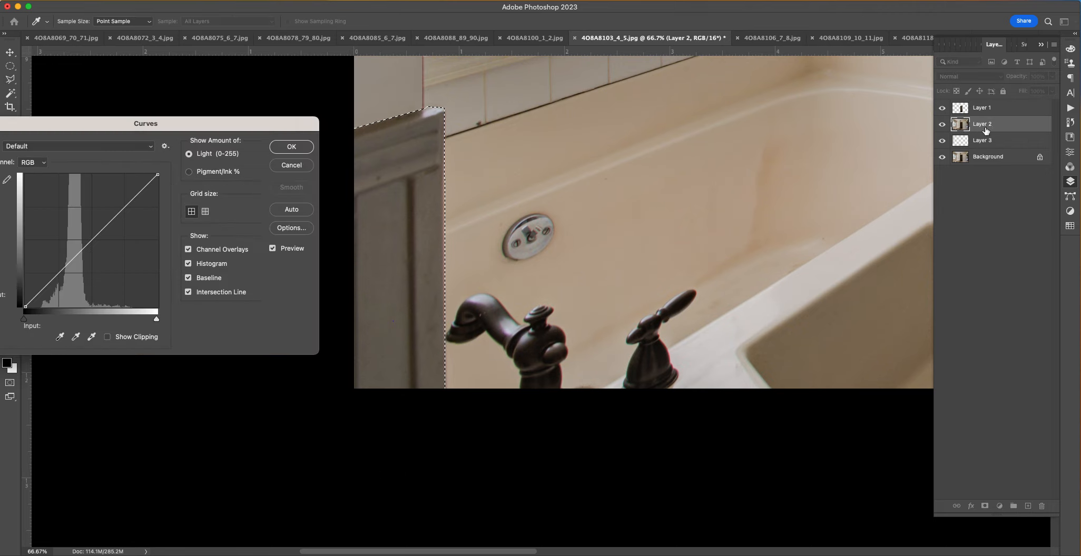
drag(92, 223, 88, 222)
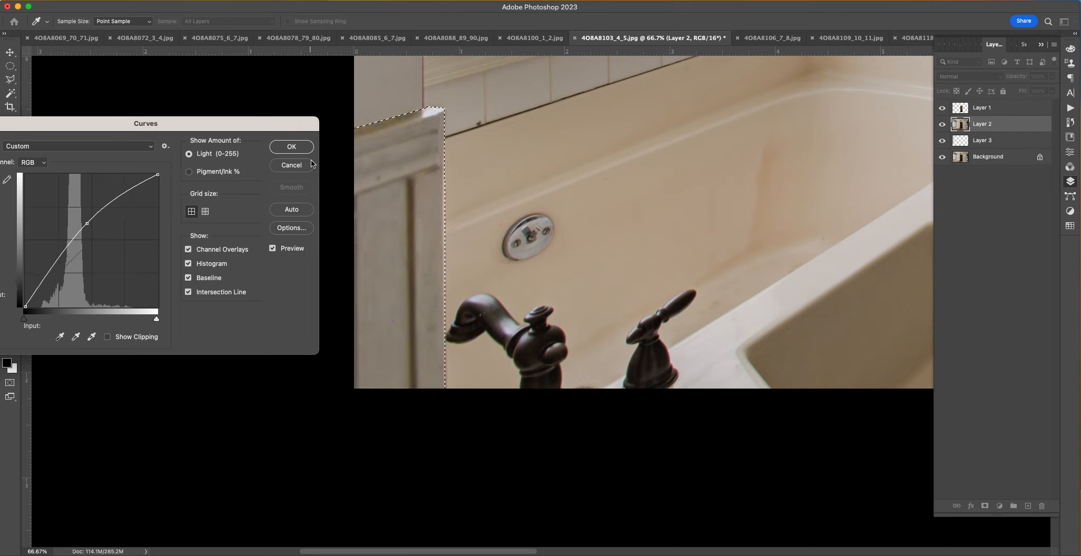
click(291, 147)
key(super+d)
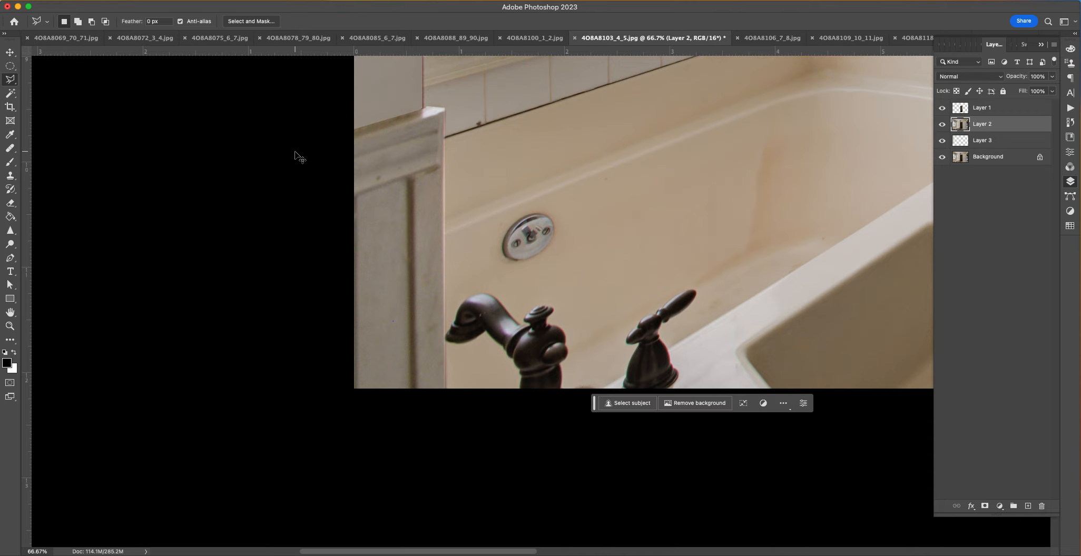
Step: Select the dark hallway doorway opening at the photo's right edge with the Polygonal Lasso, from the countertop up along the door frame
key(super+0)
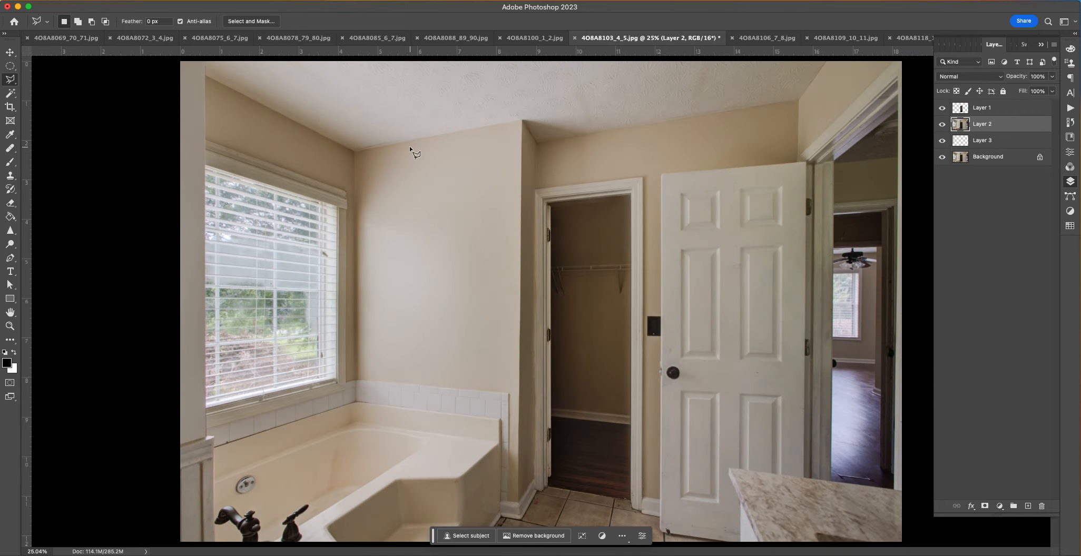
key(super+plus)
key(super+plus)
key(super+plus)
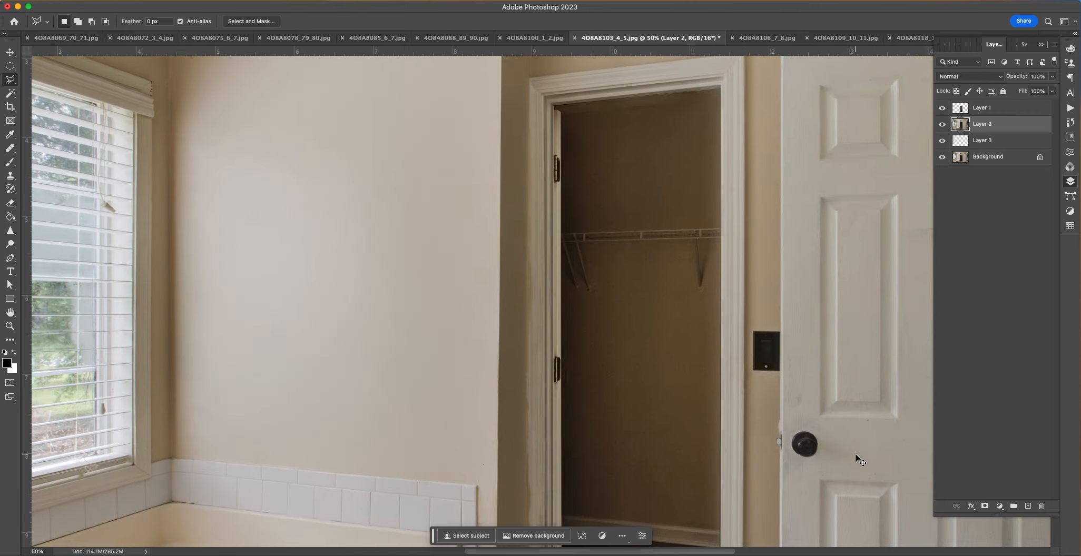
drag(852, 449, 381, 304)
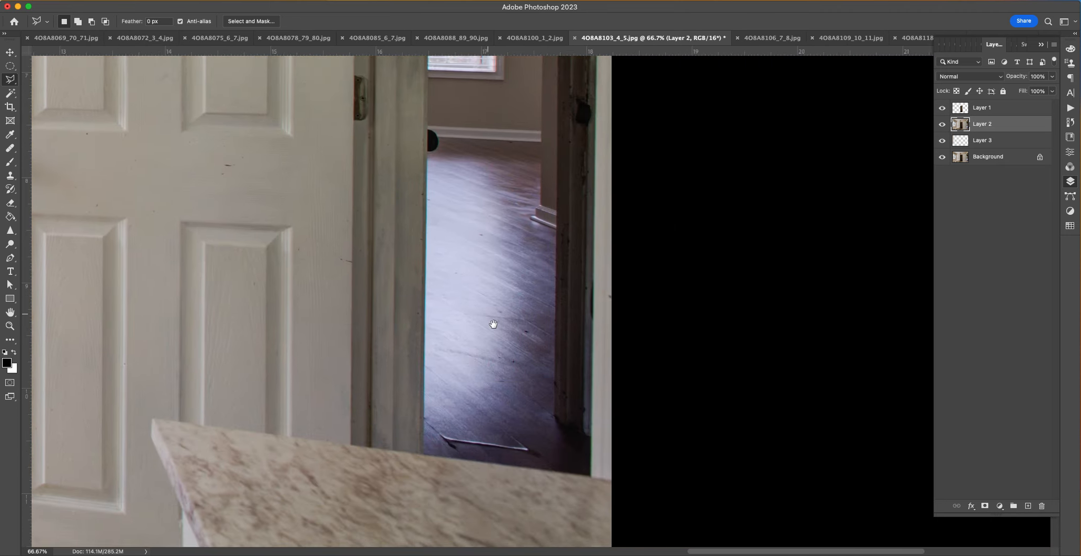
click(567, 469)
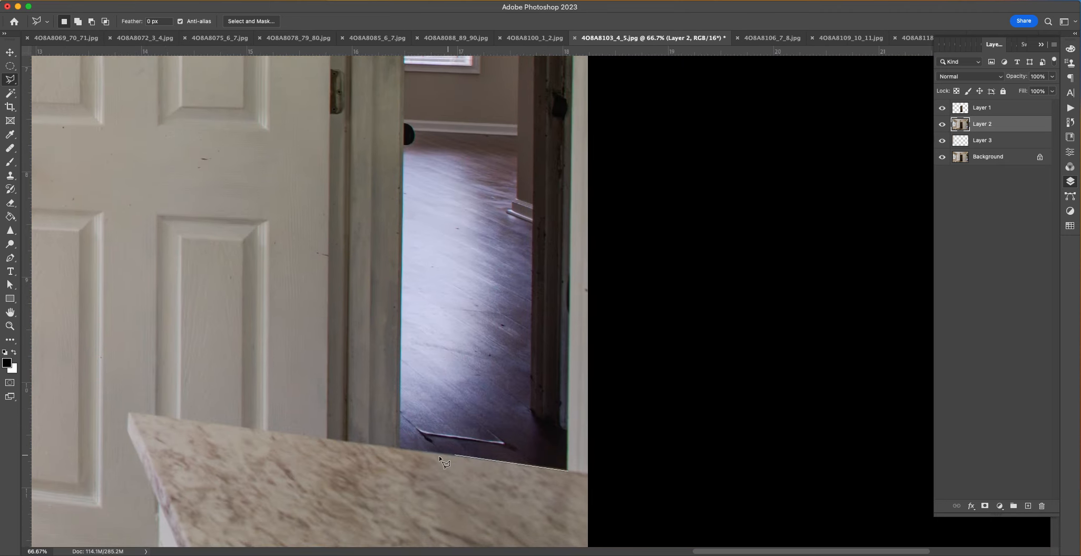
click(397, 449)
drag(406, 226, 391, 504)
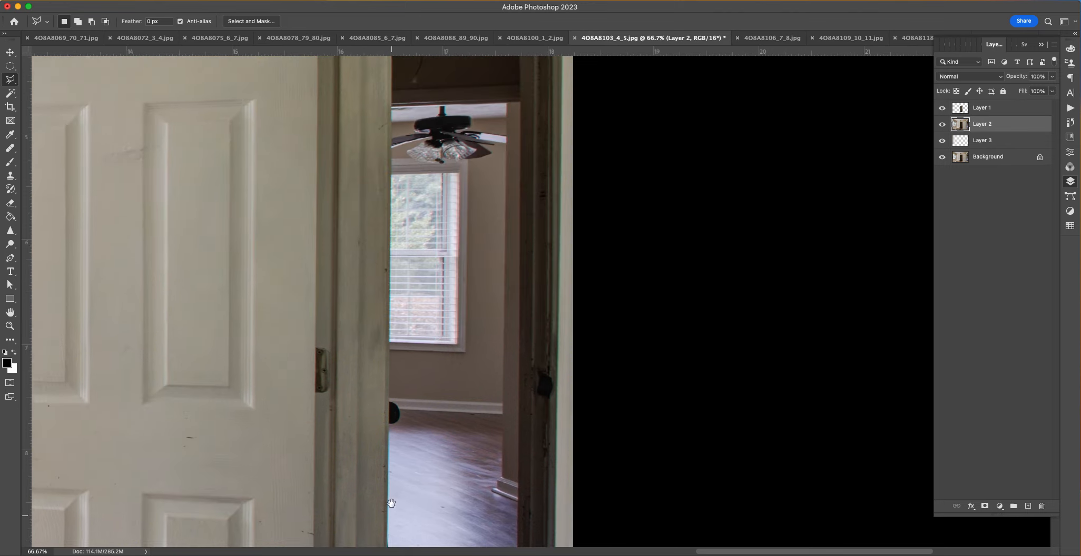
drag(401, 91, 396, 391)
click(383, 174)
drag(457, 129, 343, 250)
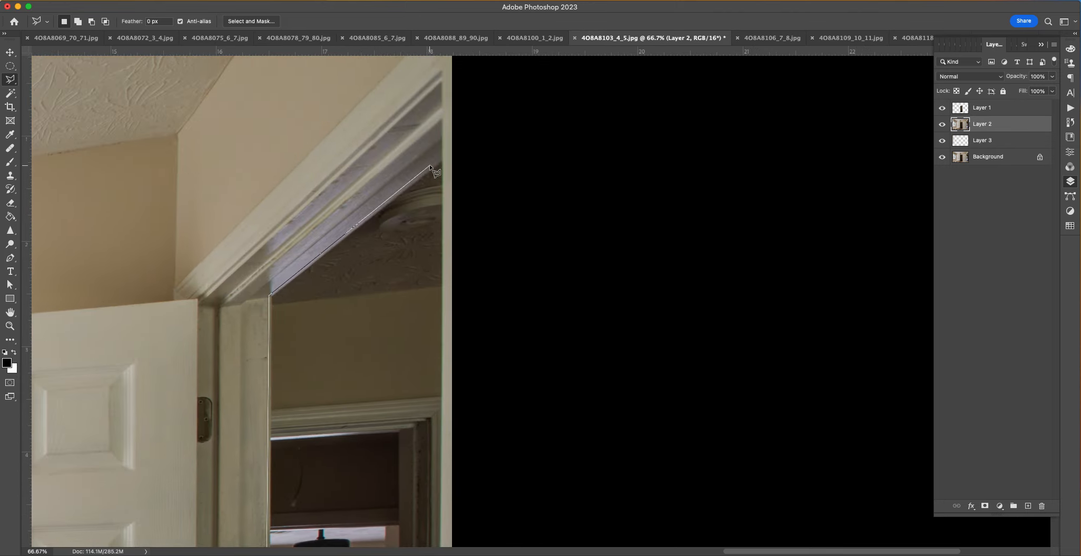
drag(445, 323, 432, 108)
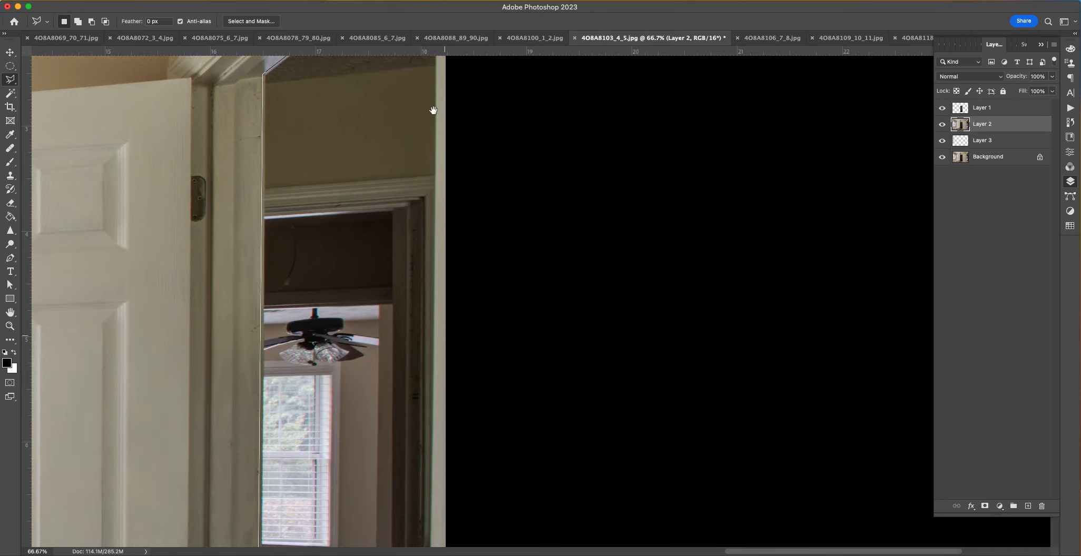
drag(445, 495, 435, 87)
drag(445, 276, 443, 85)
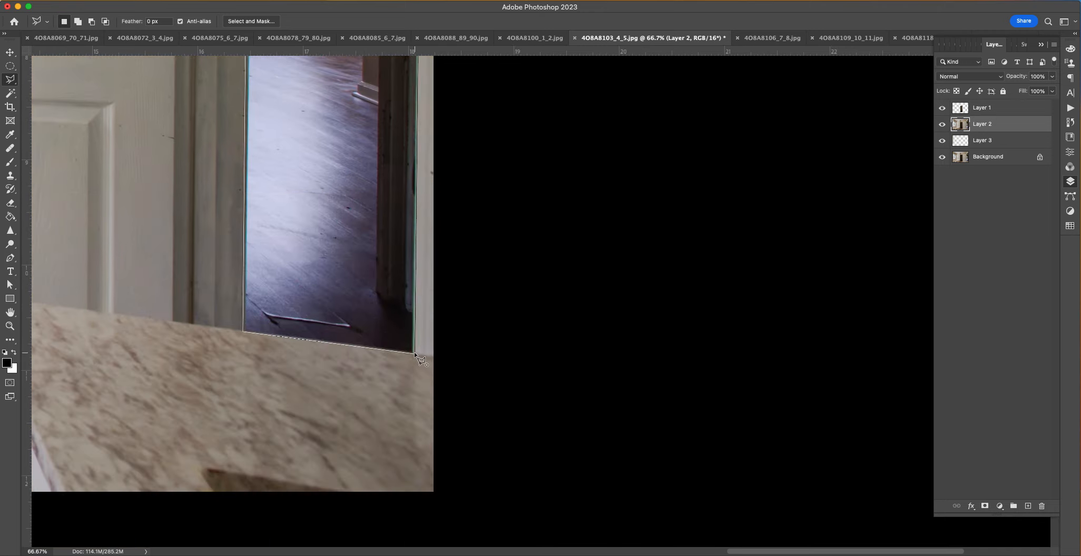
click(413, 353)
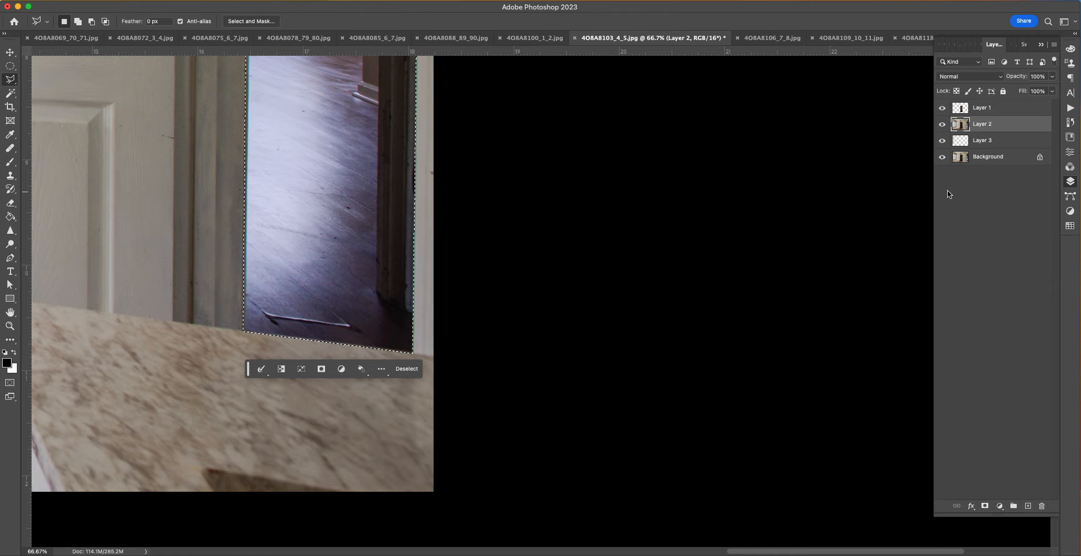
Step: Copy the hallway doorway opening to a new layer and brighten it by raising the Curves midtones
key(super+minus)
key(super+minus)
key(super+minus)
key(super+minus)
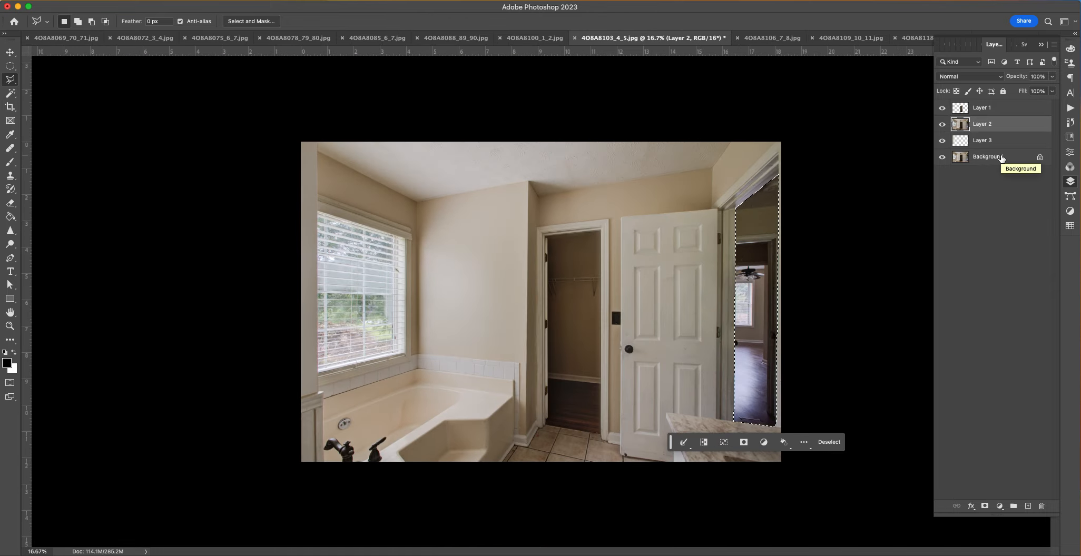
key(super+j)
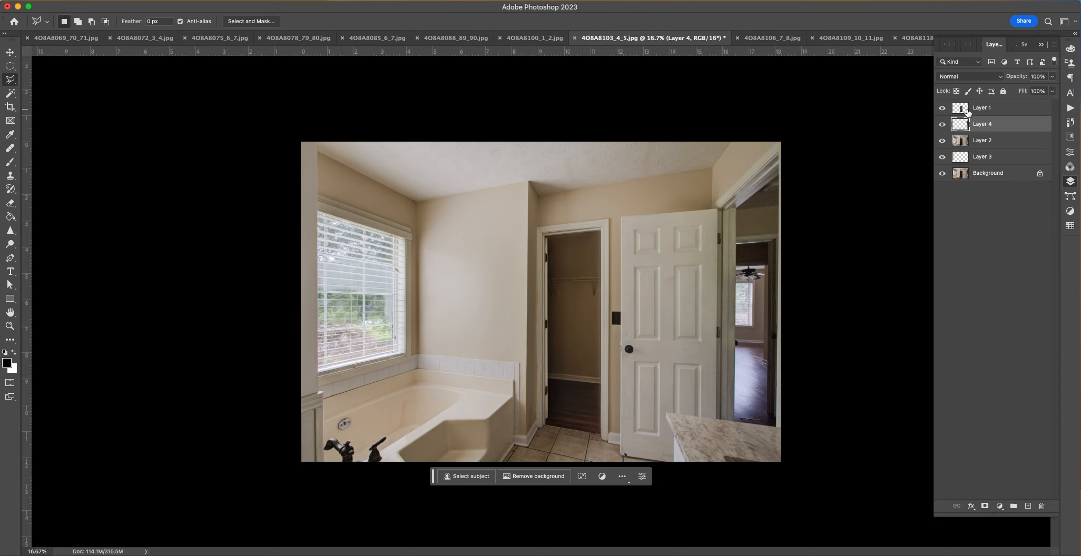
key(super+m)
drag(87, 245, 85, 213)
key(Return)
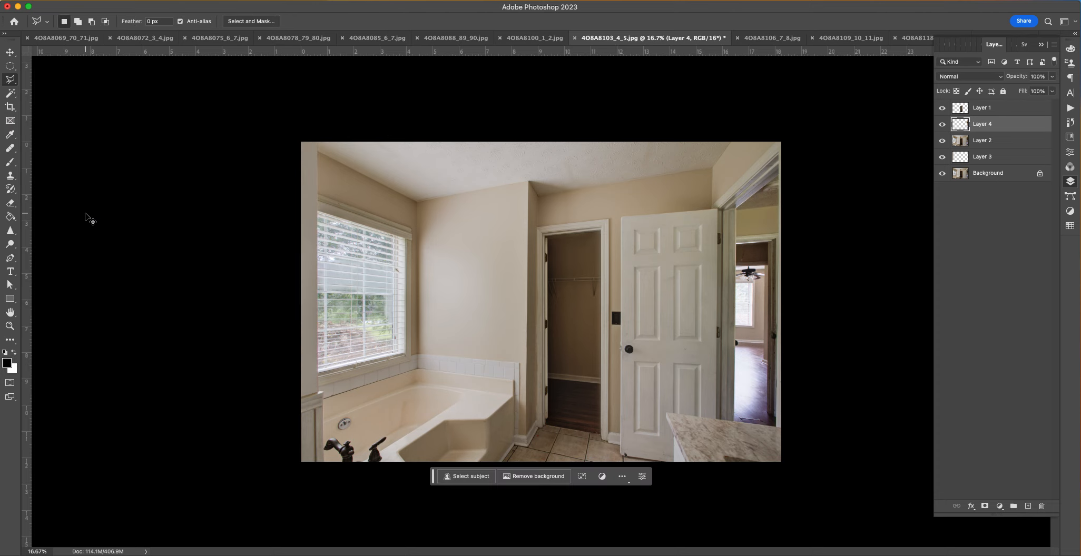
Step: Erase the brightened spill along the hallway opening's door frame on Layer 4 with a soft 97 px Eraser at 6% hardness
key(super+equal)
key(super+equal)
key(super+equal)
scroll(296, 235, right, 12)
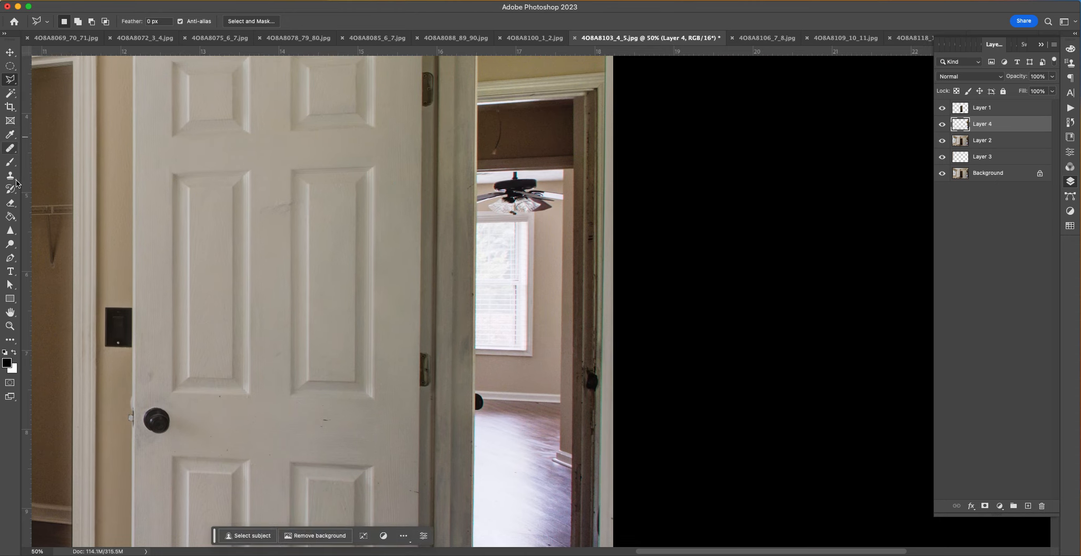
click(11, 205)
right_click(475, 230)
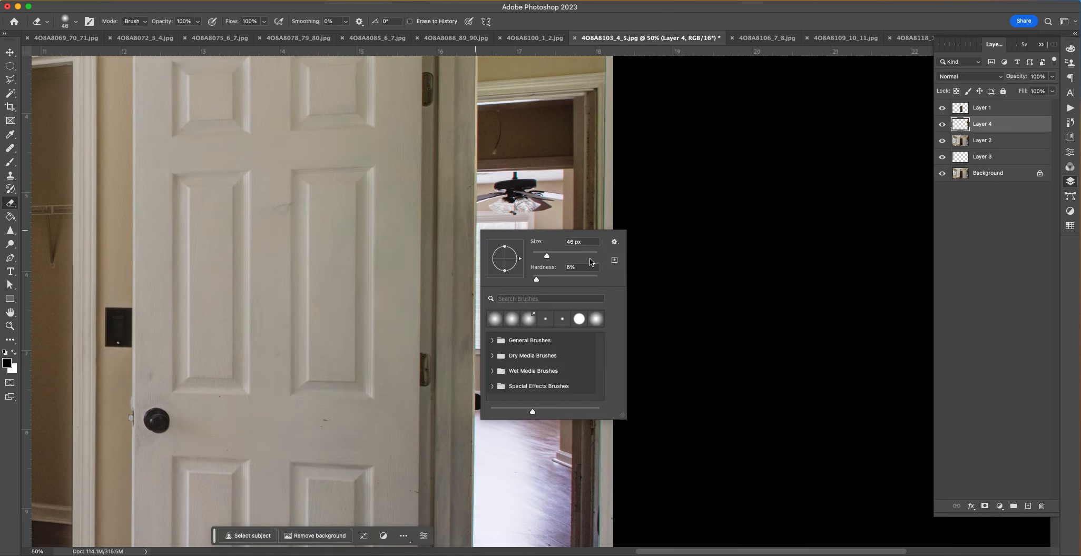
mouse_move(491, 219)
mouse_down()
mouse_move(519, 279)
mouse_move(516, 323)
mouse_move(527, 201)
mouse_move(521, 413)
mouse_move(491, 454)
mouse_move(494, 527)
mouse_move(494, 440)
mouse_move(575, 262)
mouse_up()
drag(486, 143, 514, 451)
right_click(512, 436)
click(597, 388)
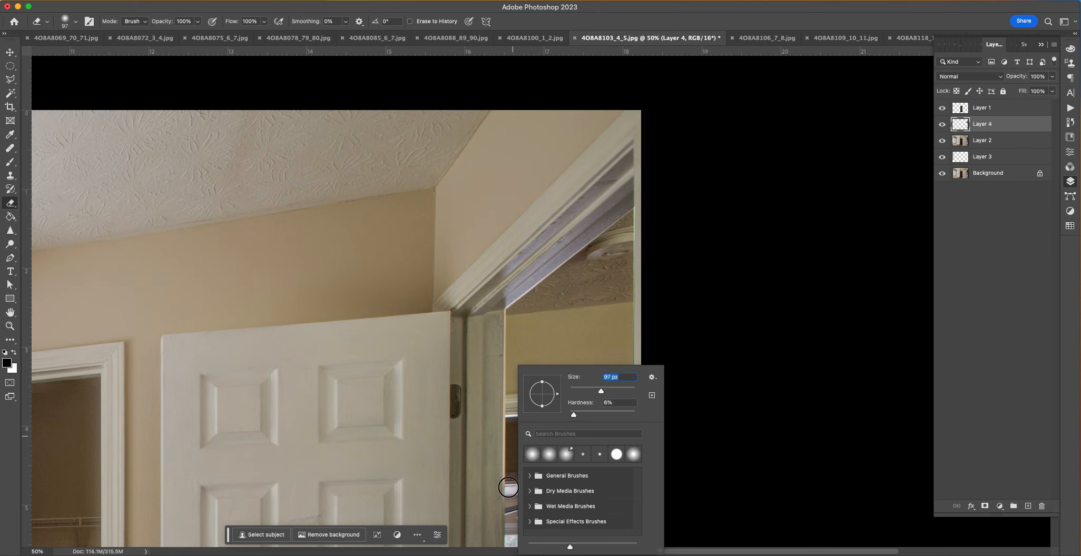
click(603, 415)
click(494, 477)
shift+click(495, 311)
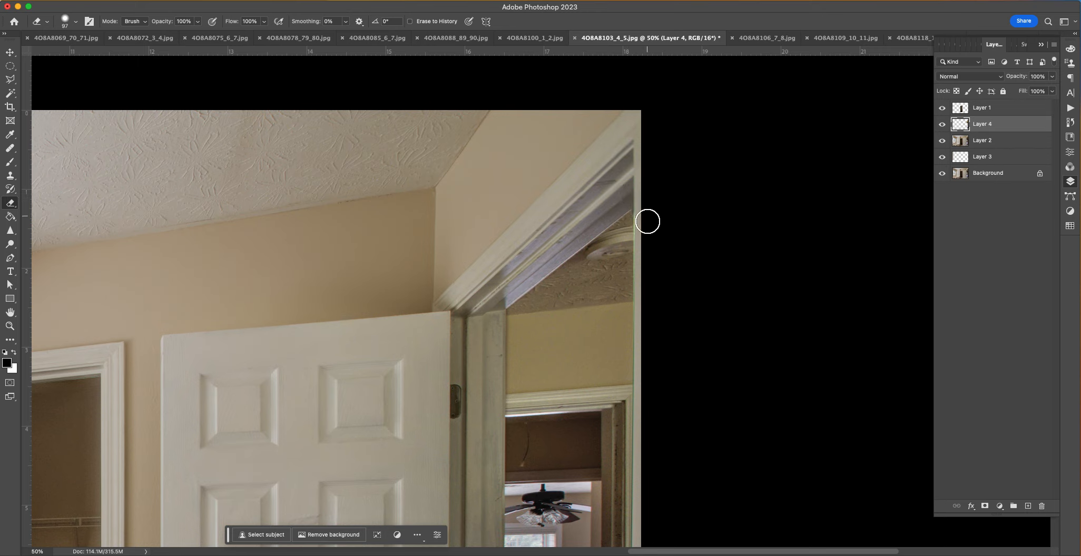
drag(709, 500, 691, 232)
drag(666, 256, 660, 224)
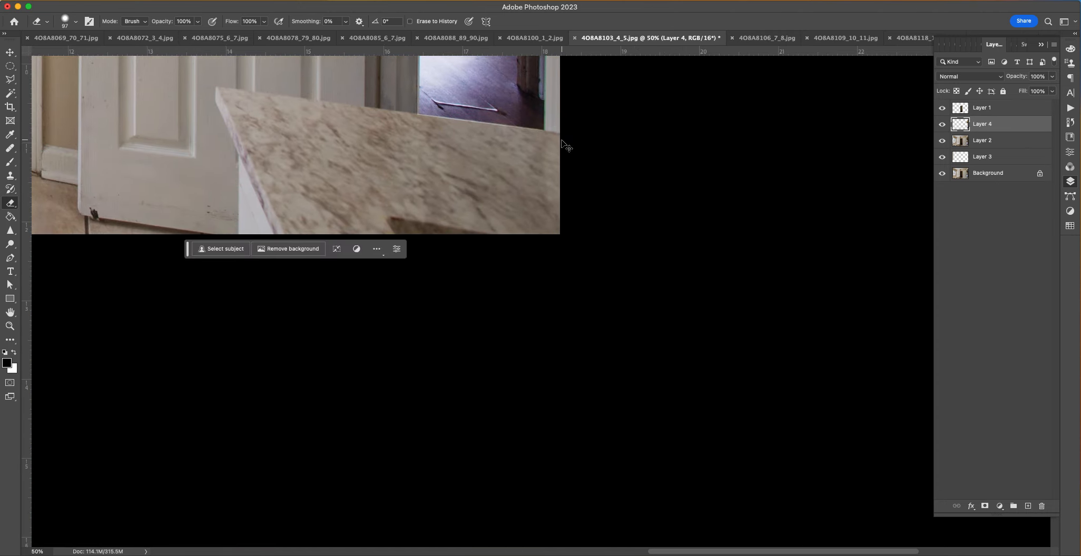
Step: Flatten the bathroom photo's layers into a single background
key(super+0)
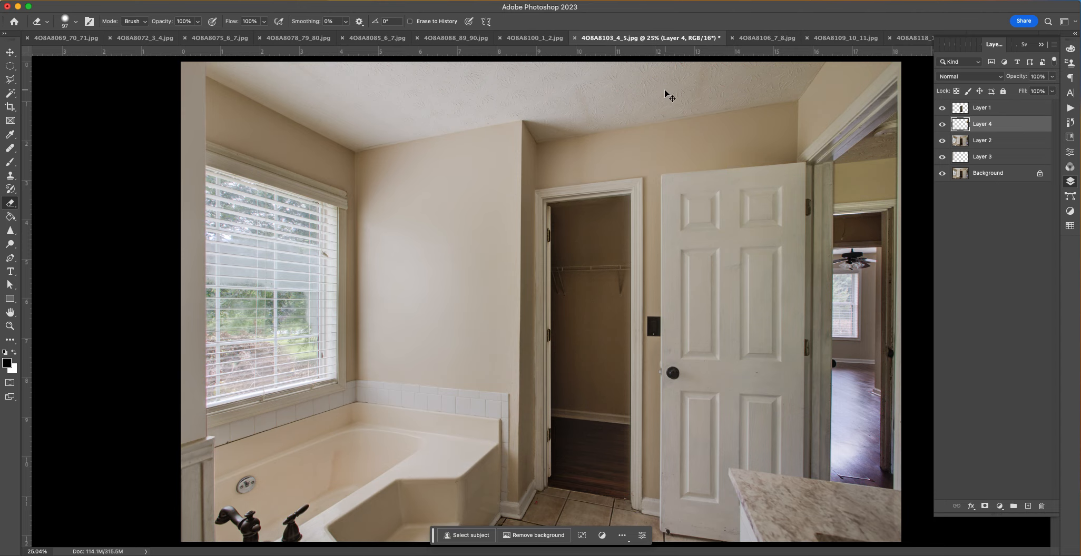
key(super+minus)
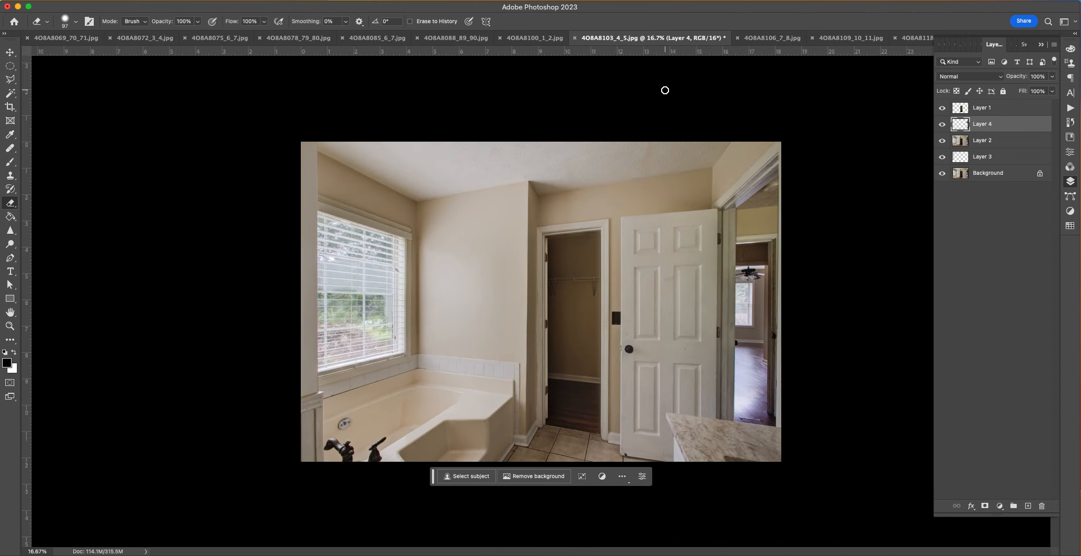
click(129, 1)
mouse_move(47, 0)
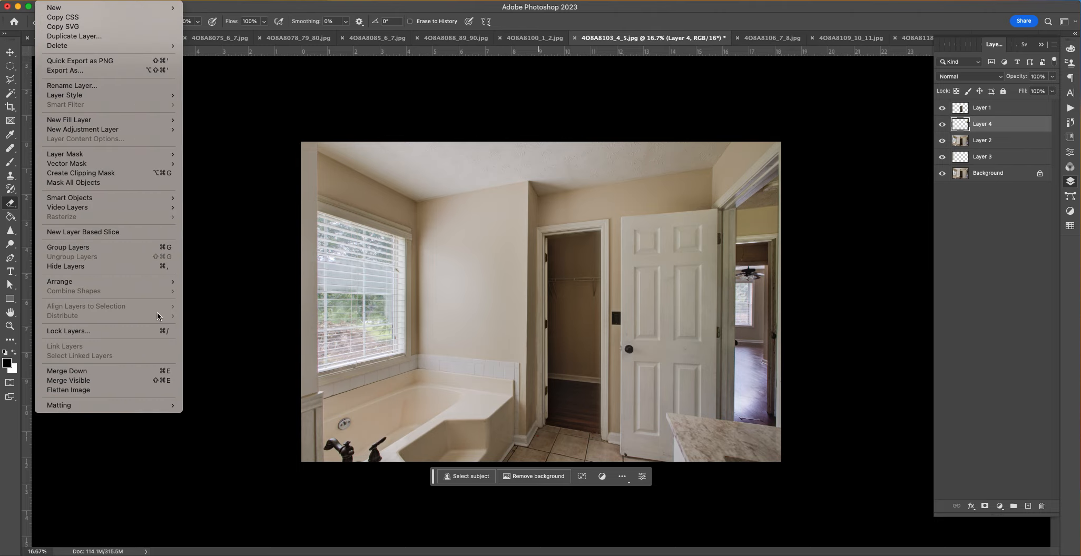
click(132, 391)
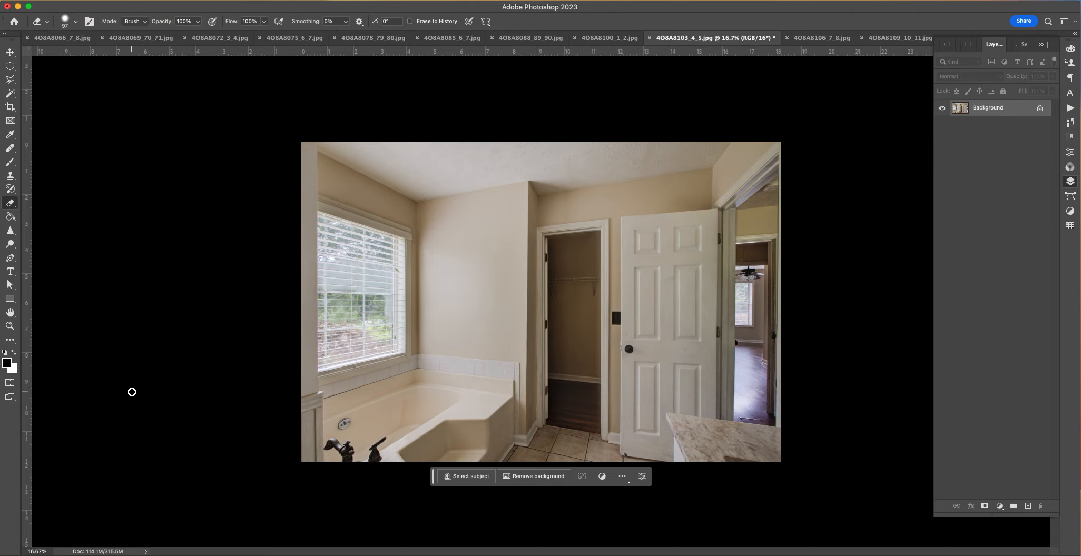
Step: Trace the ceiling line with the Polygonal Lasso from the protruding wall corner beside the closet, over the doors, to beyond the photo's upper edge
key(super+plus)
key(super+plus)
key(super+plus)
key(super+plus)
scroll(480, 337, up, 6)
click(12, 79)
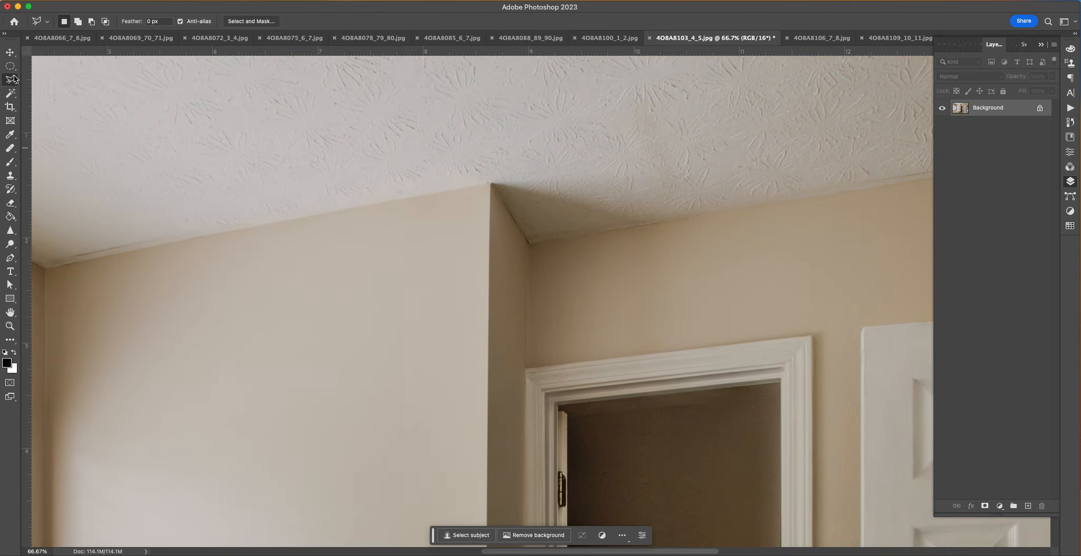
click(491, 184)
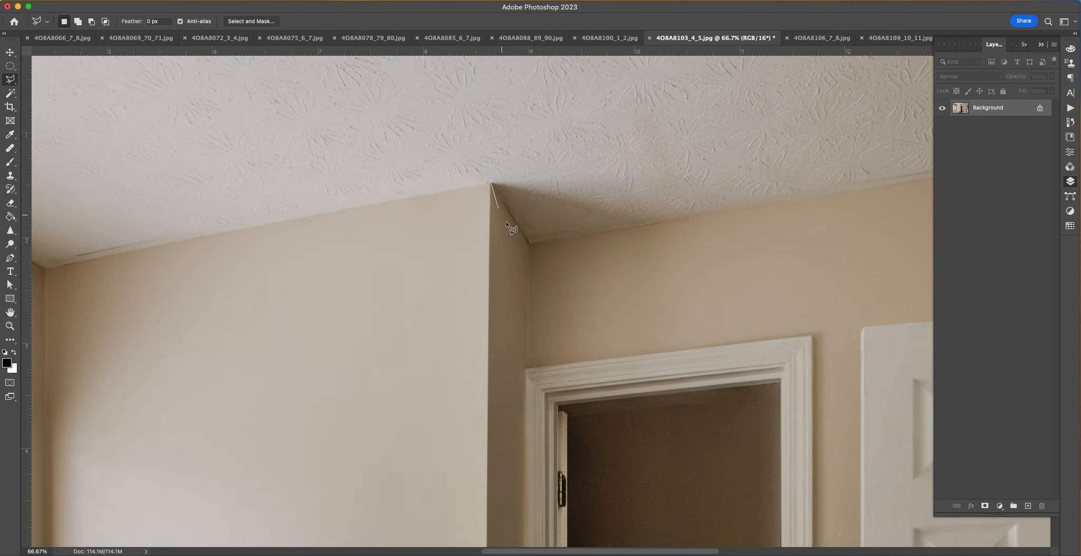
click(532, 246)
drag(608, 215, 54, 332)
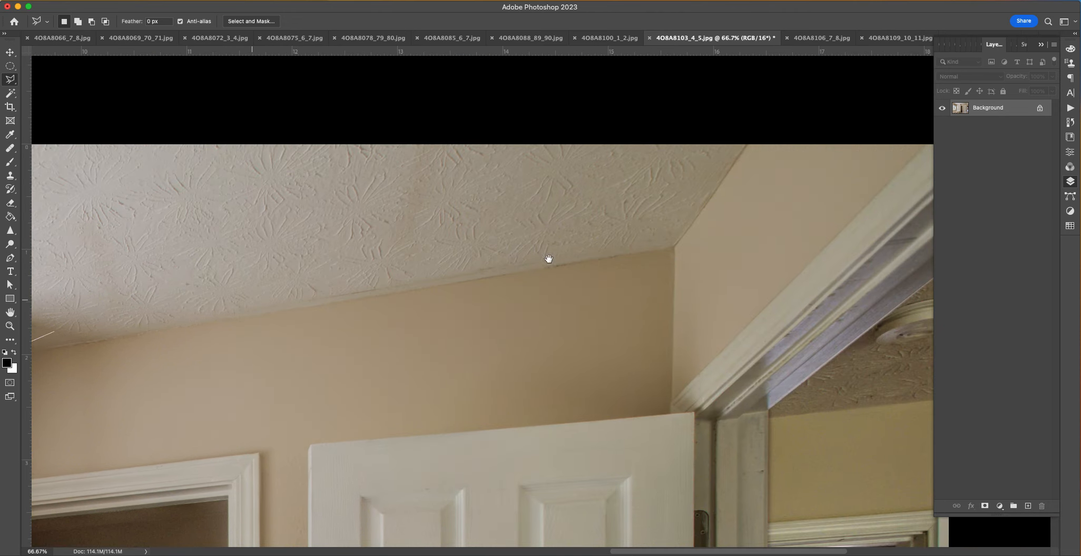
click(676, 246)
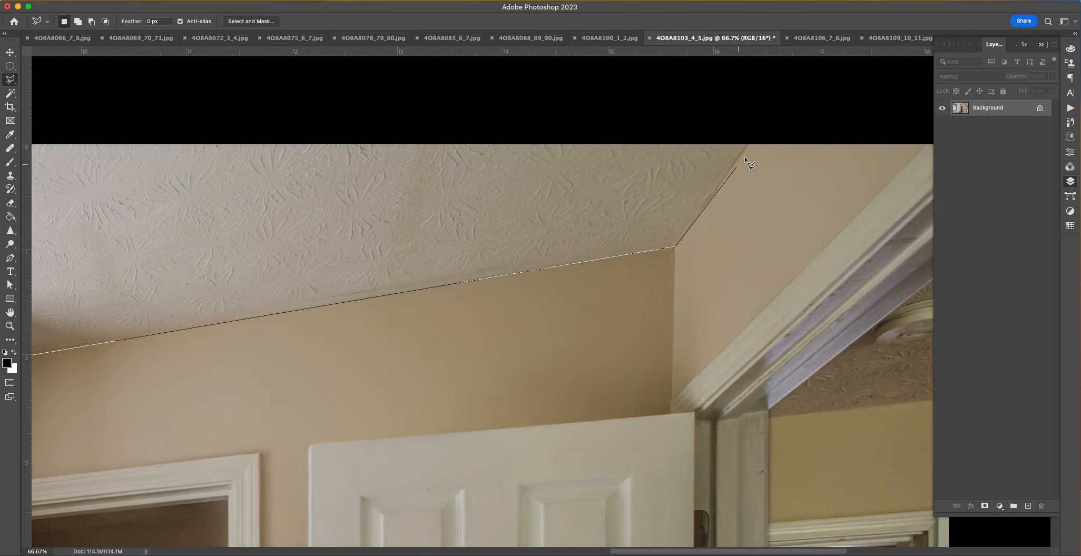
click(754, 131)
Step: Continue the lasso around the ceiling above the window wall and room corner, closing the selection at the protruding wall corner
drag(485, 143, 1026, 211)
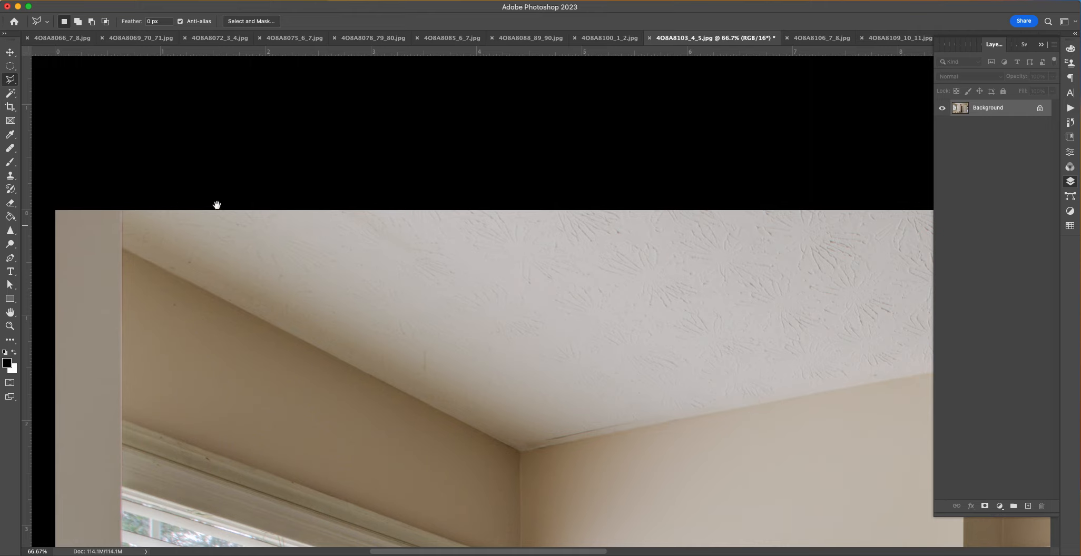
click(122, 248)
click(521, 451)
drag(856, 405, 254, 410)
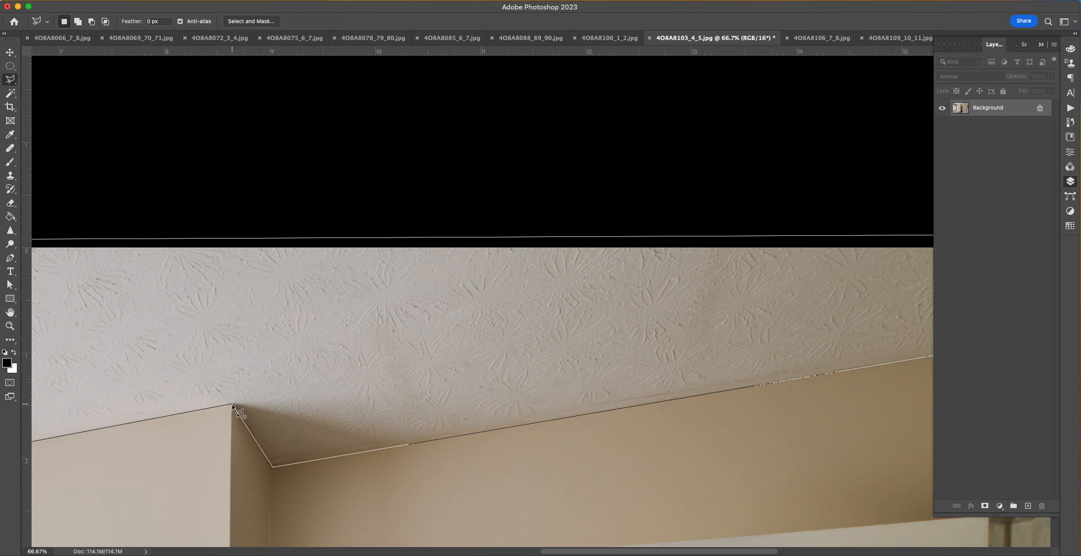
click(233, 405)
key(super+0)
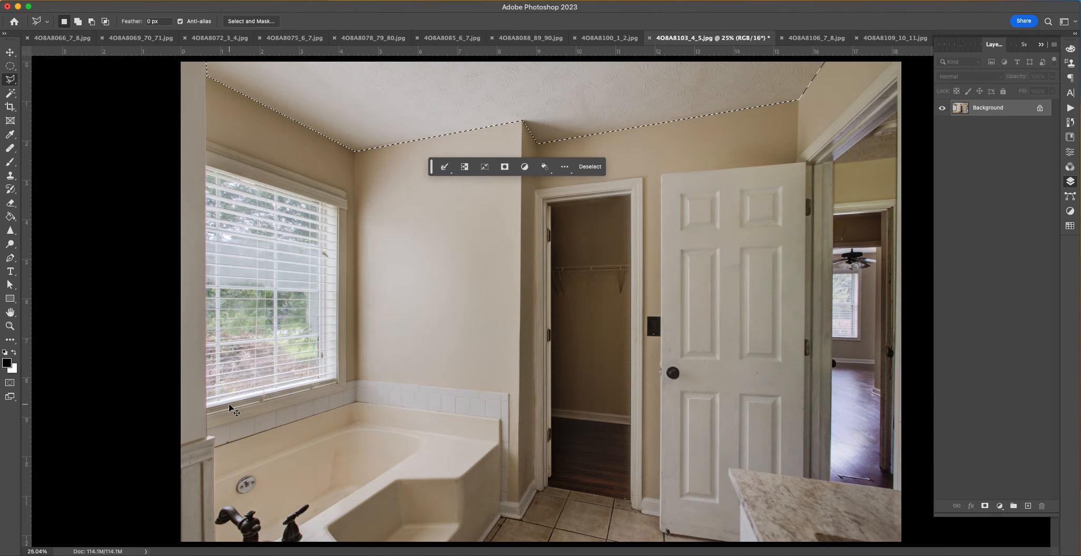
Step: Copy the selected ceiling to a new layer and lower its Hue/Saturation saturation to -46
key(super+j)
click(17, 0)
mouse_move(63, 23)
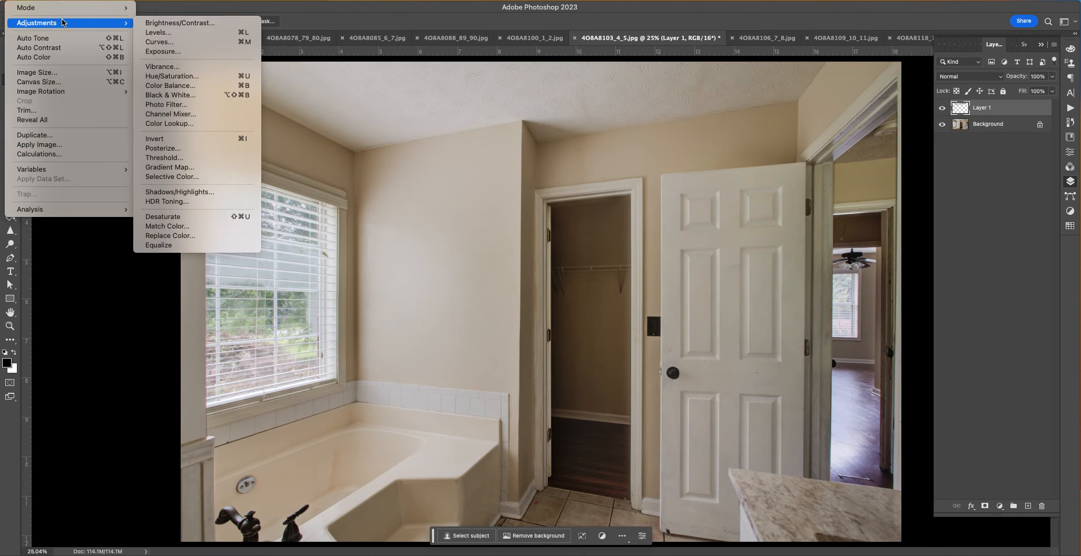
click(207, 76)
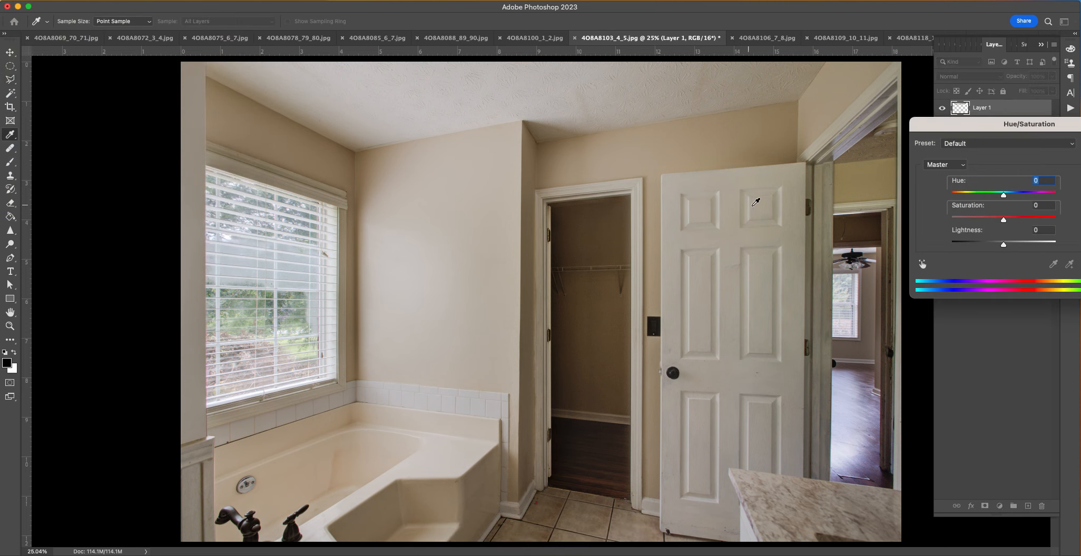
click(990, 220)
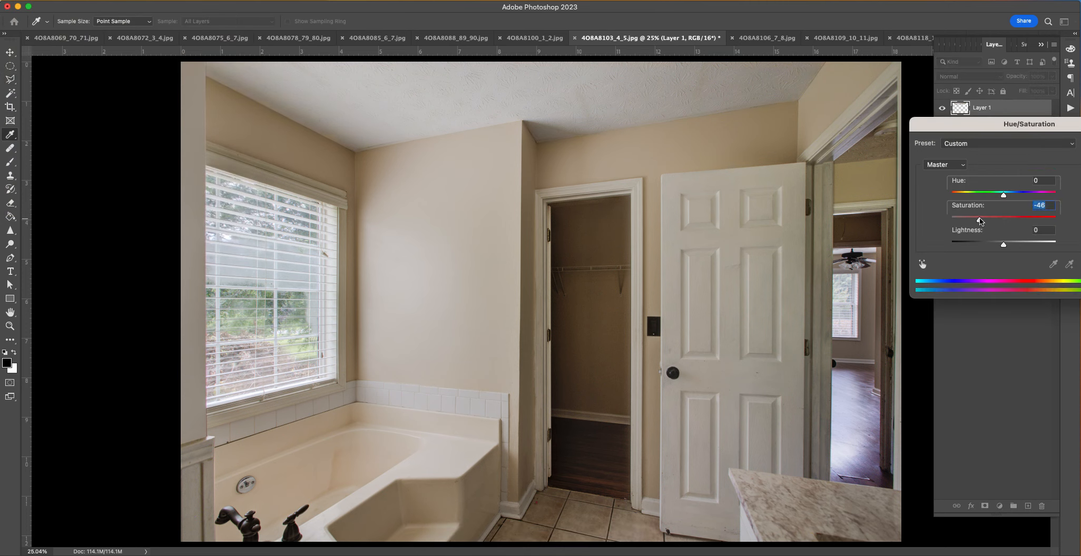
Step: Apply a Saturation of -46 to Layer 1 and brighten its midtones slightly with Curves
key(Return)
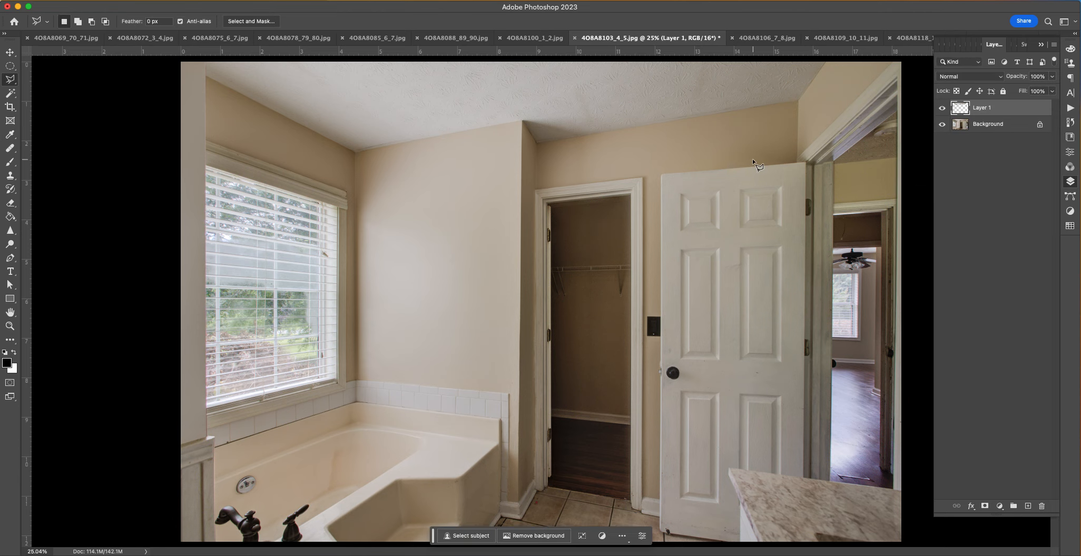
key(super+m)
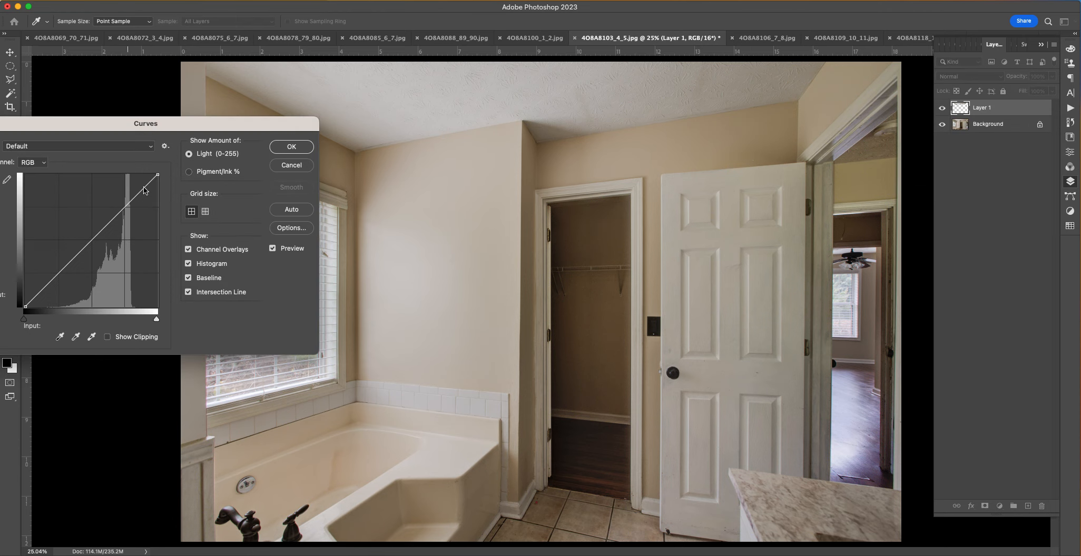
click(91, 236)
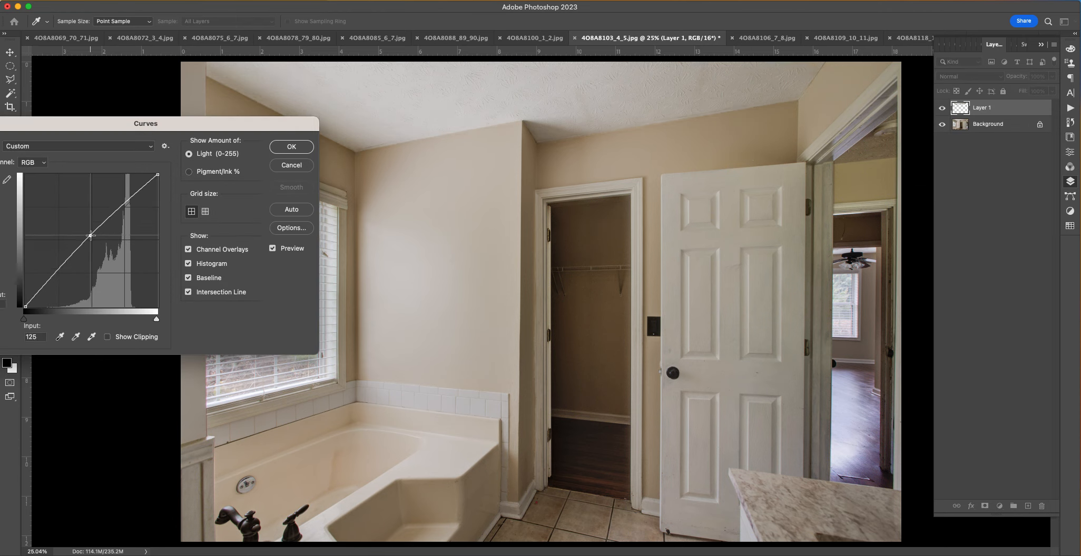
key(Return)
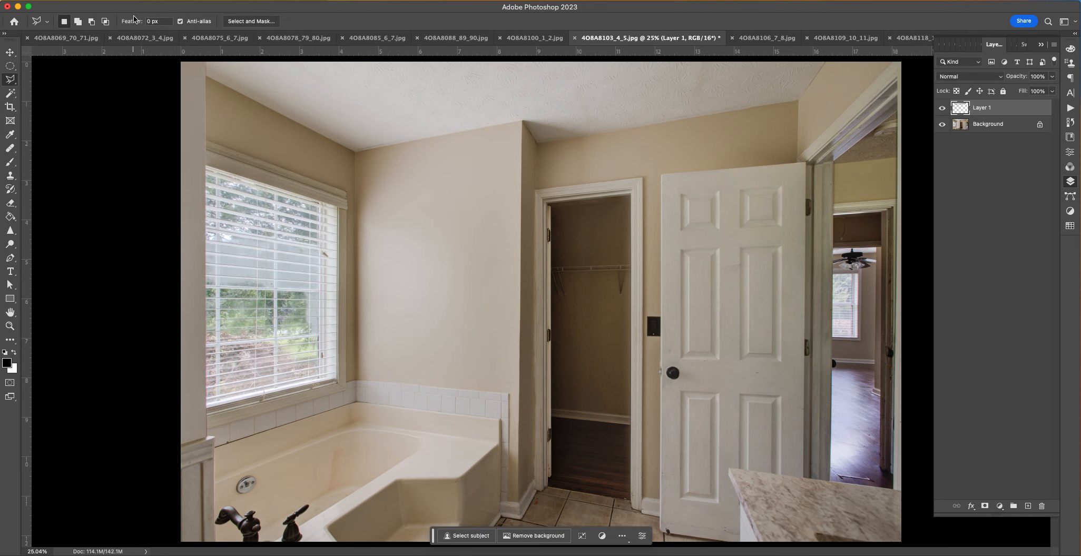
Step: Flatten the image and add a Curves adjustment layer with a midtone point at input 110, output 149
click(46, 1)
click(104, 390)
click(999, 506)
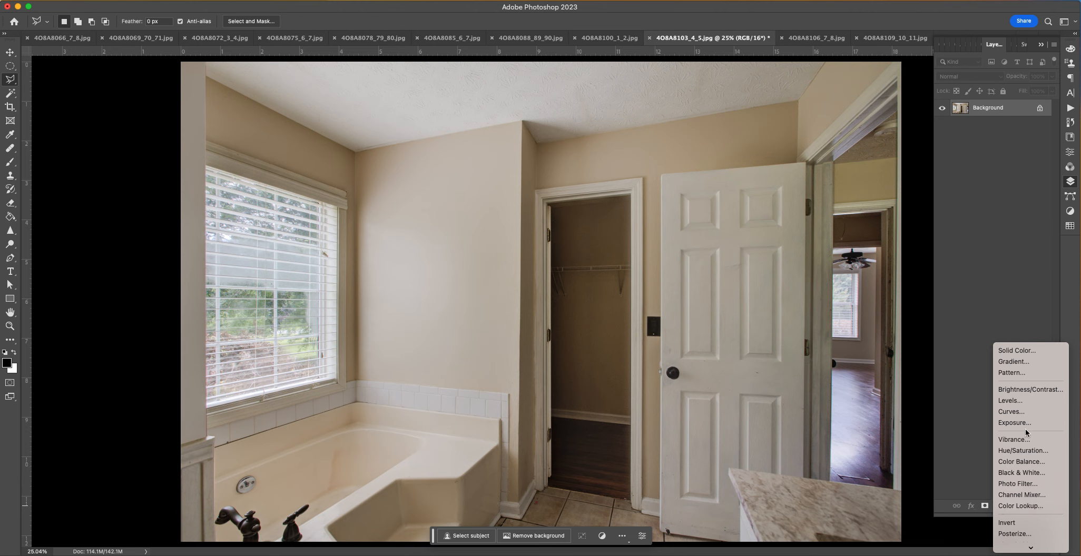
click(1012, 411)
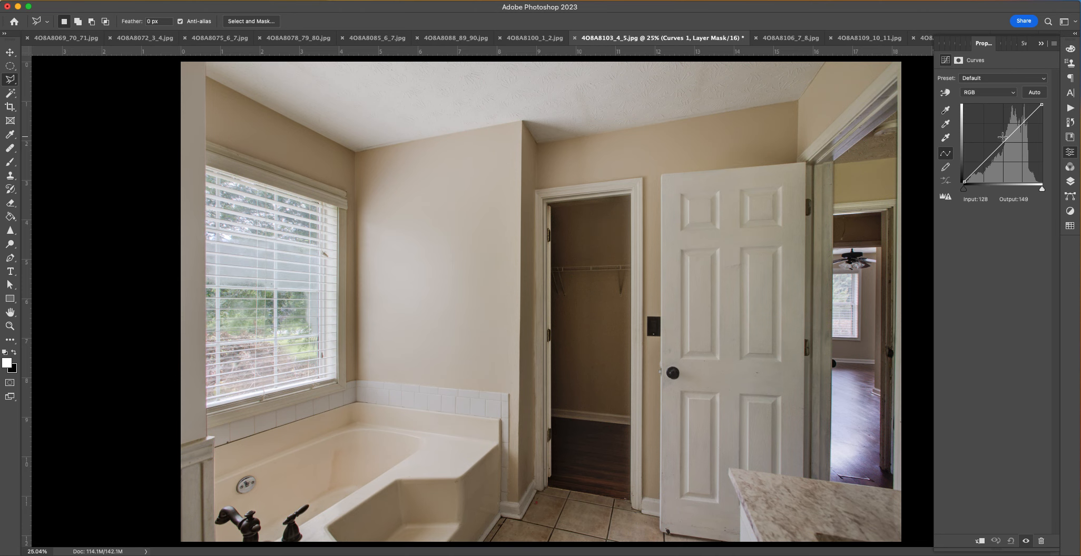
drag(1003, 137, 998, 136)
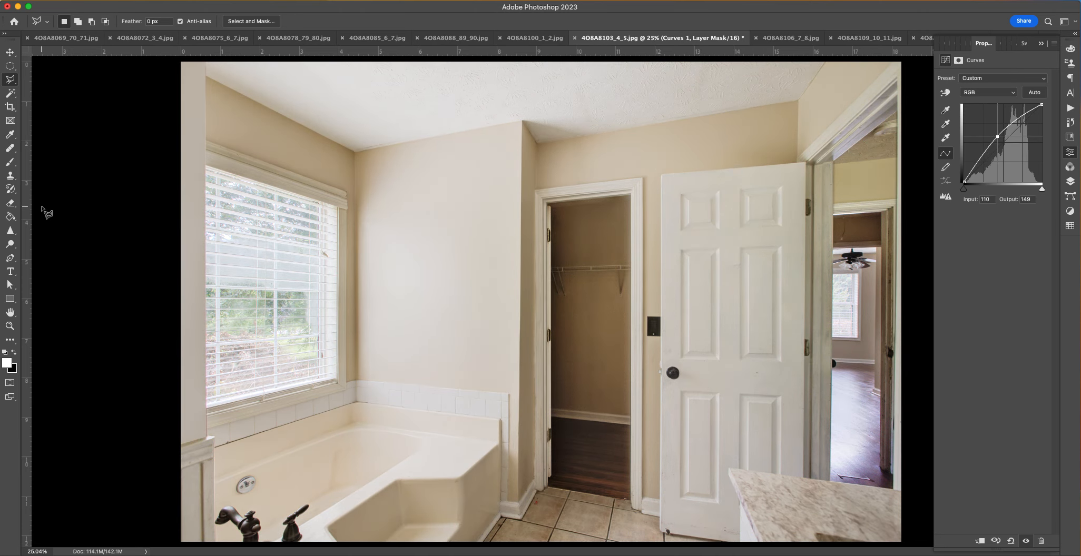
Step: Draw a linear gradient on the Curves layer mask, black at the window and white at the open door
click(10, 217)
click(52, 216)
mouse_move(292, 229)
mouse_down()
mouse_move(783, 347)
mouse_move(335, 261)
mouse_move(575, 312)
mouse_up()
drag(807, 367, 340, 233)
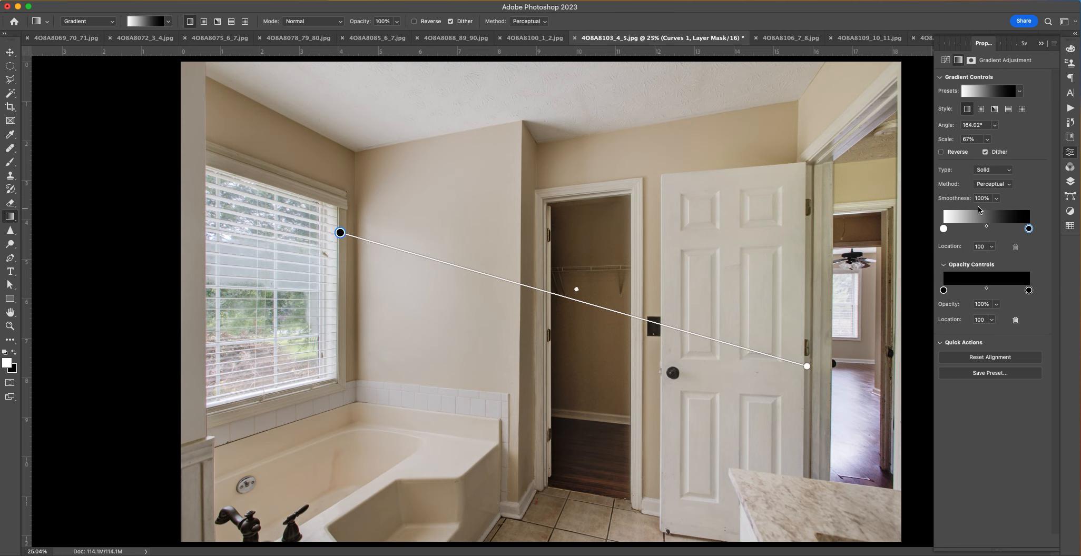
Step: Compare the photo with the Curves layer hidden and shown, and set that layer's opacity to 43%
click(1072, 181)
click(943, 108)
click(943, 109)
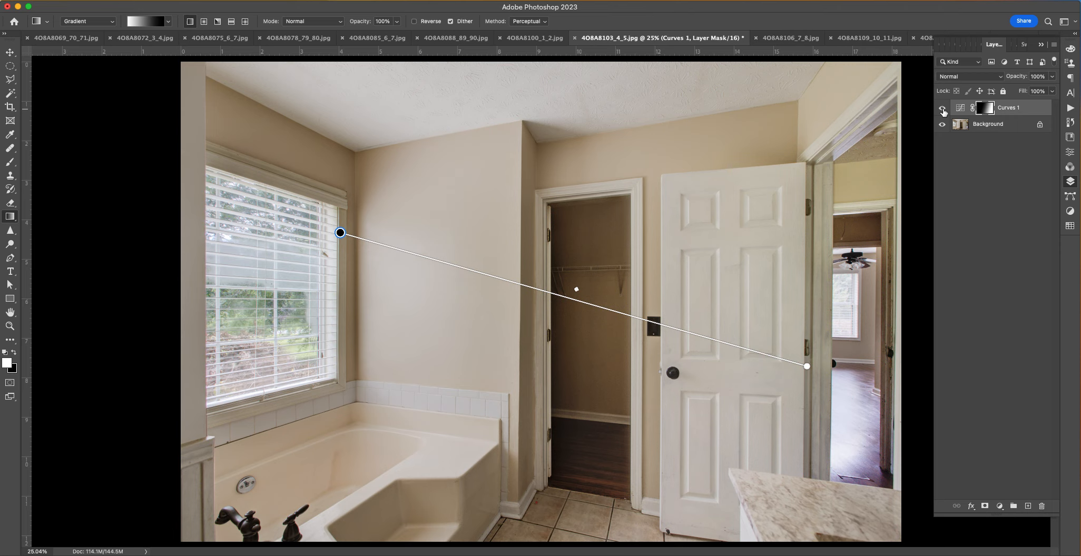
click(942, 109)
click(943, 108)
drag(1008, 78, 991, 78)
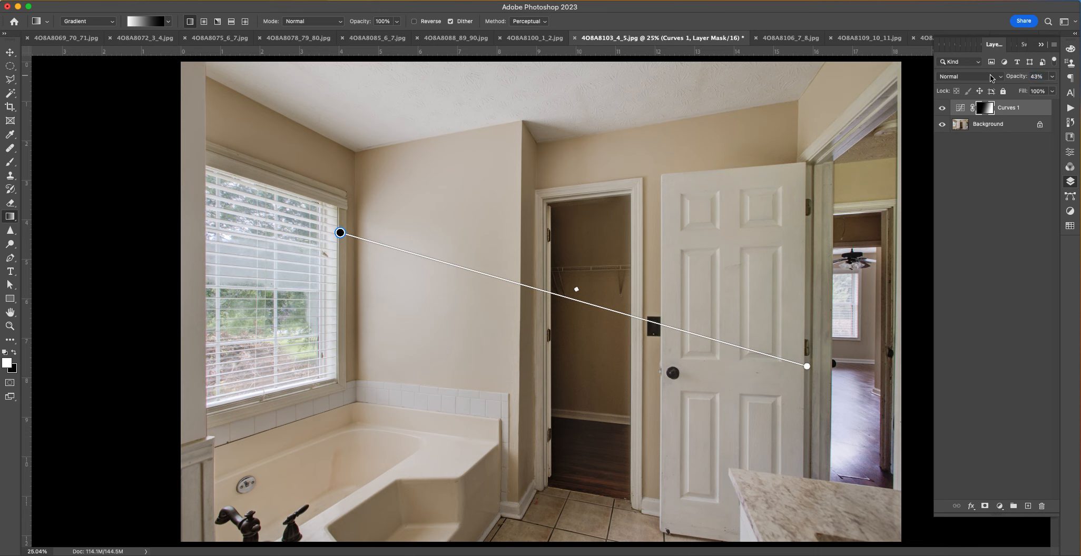
Step: Merge the Curves adjustment layer into the Background
click(129, 0)
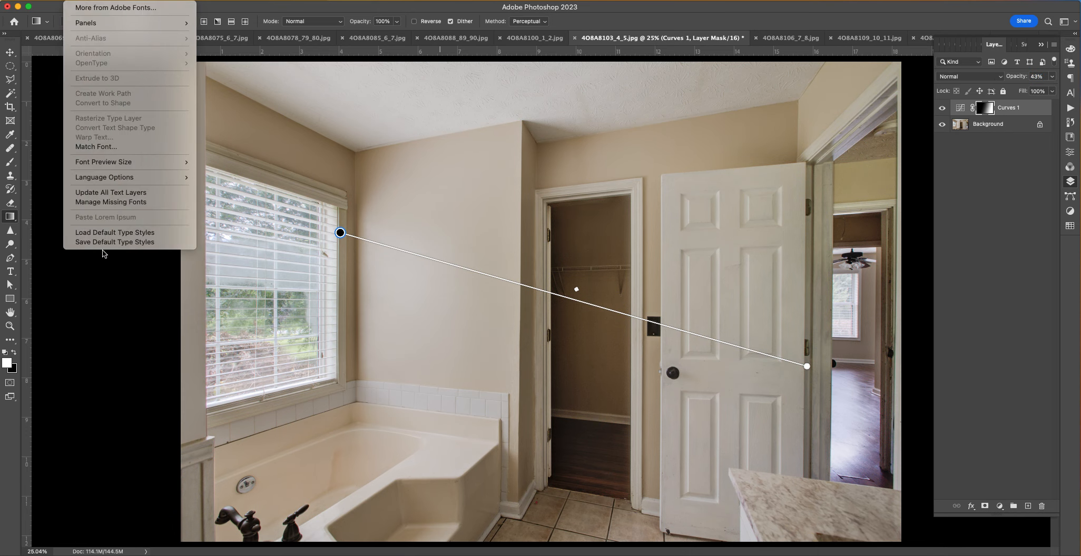
mouse_move(47, 0)
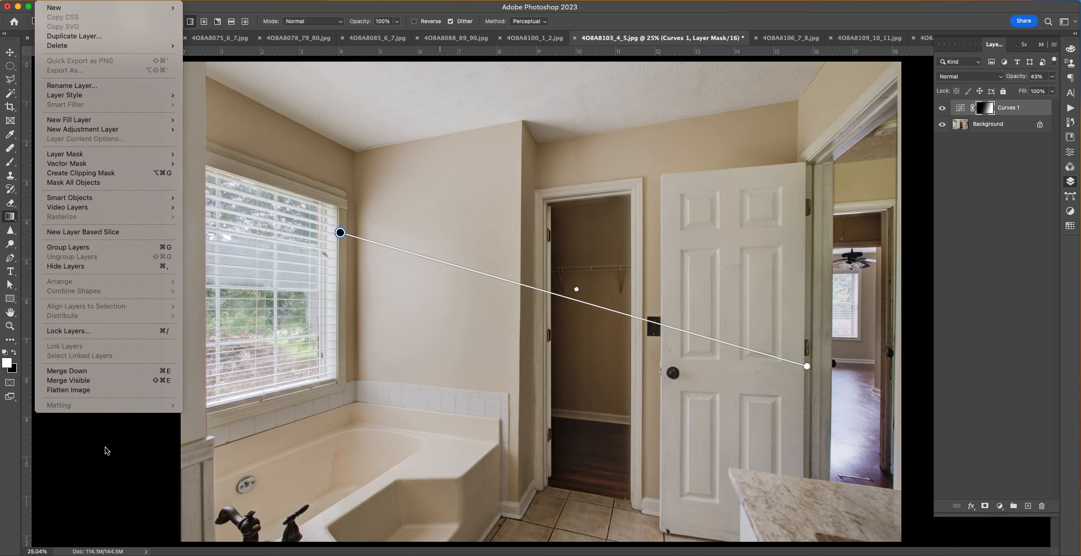
click(106, 381)
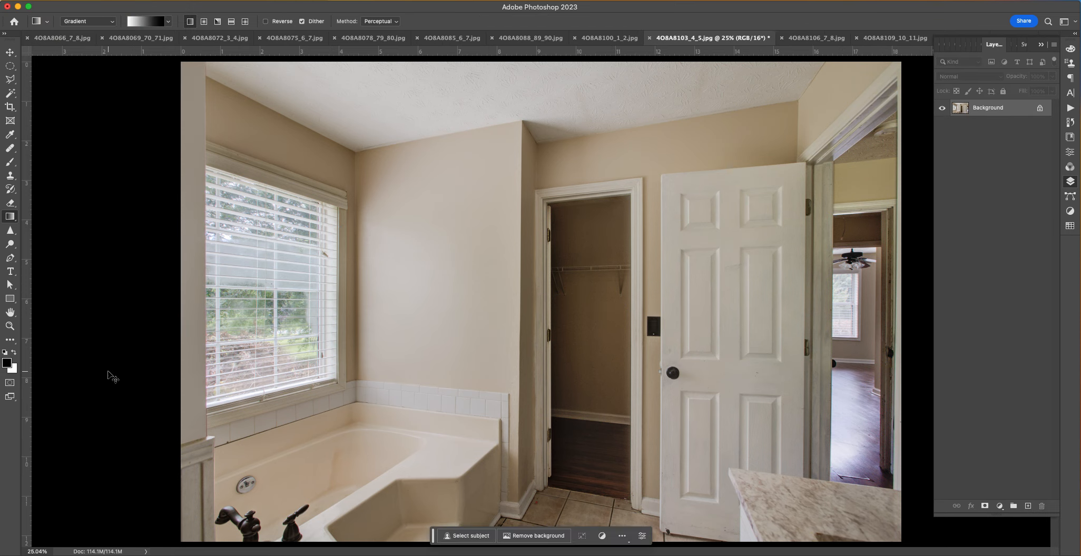
key(super+m)
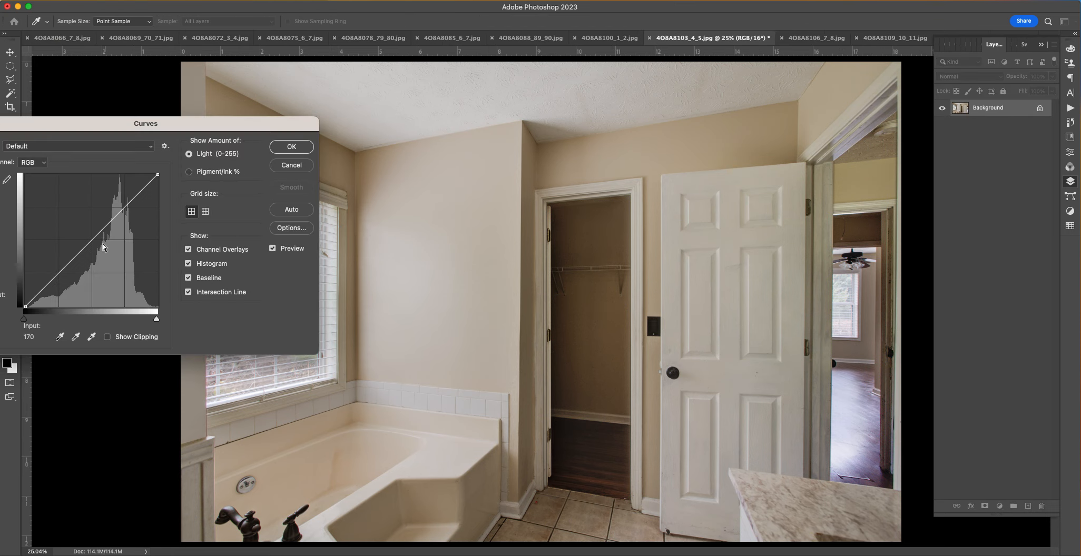
key(Escape)
key(g)
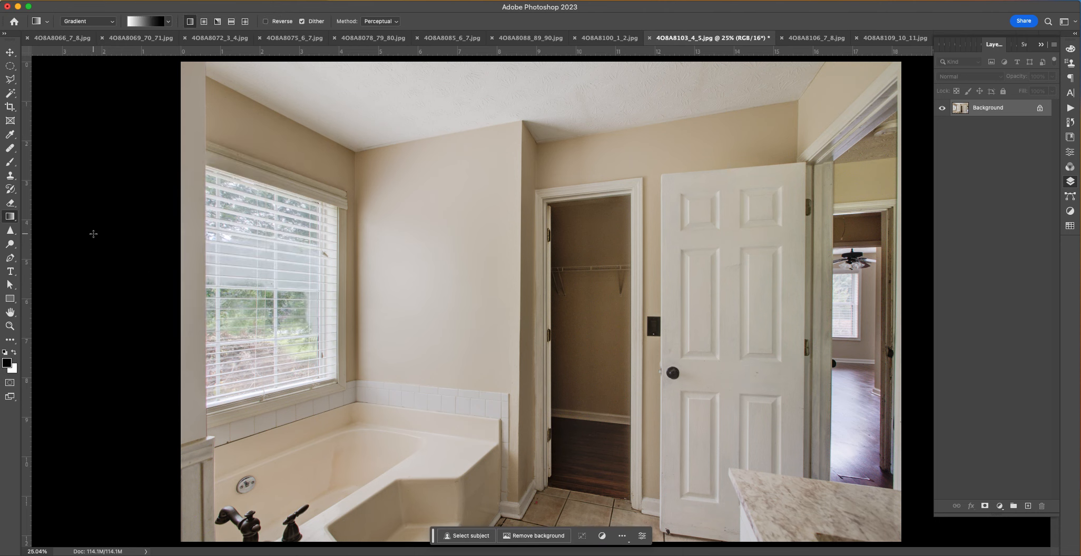
Step: Save a copy of the bathtub photo in JPEG format as 4O8A8103_4_5.jpg in the EDIT folder
key(shift+super+s)
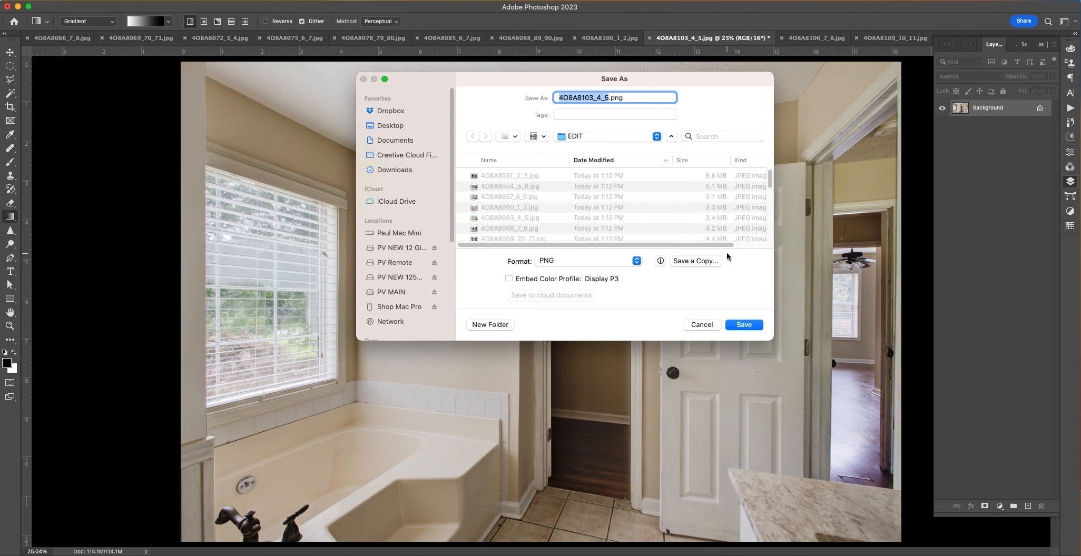
click(715, 263)
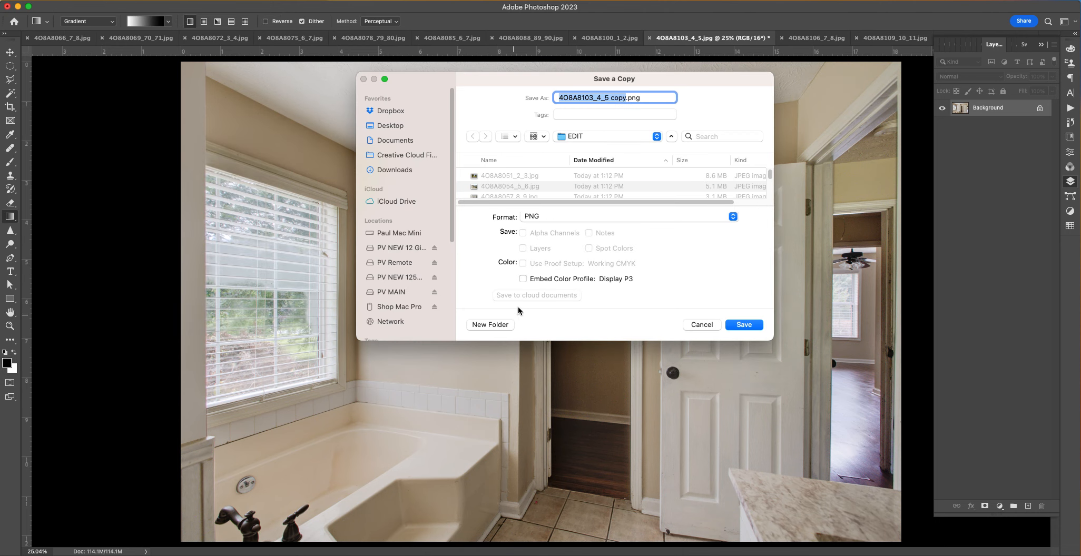
click(578, 216)
click(578, 148)
key(Right)
key(BackSpace)
key(BackSpace)
key(BackSpace)
key(Return)
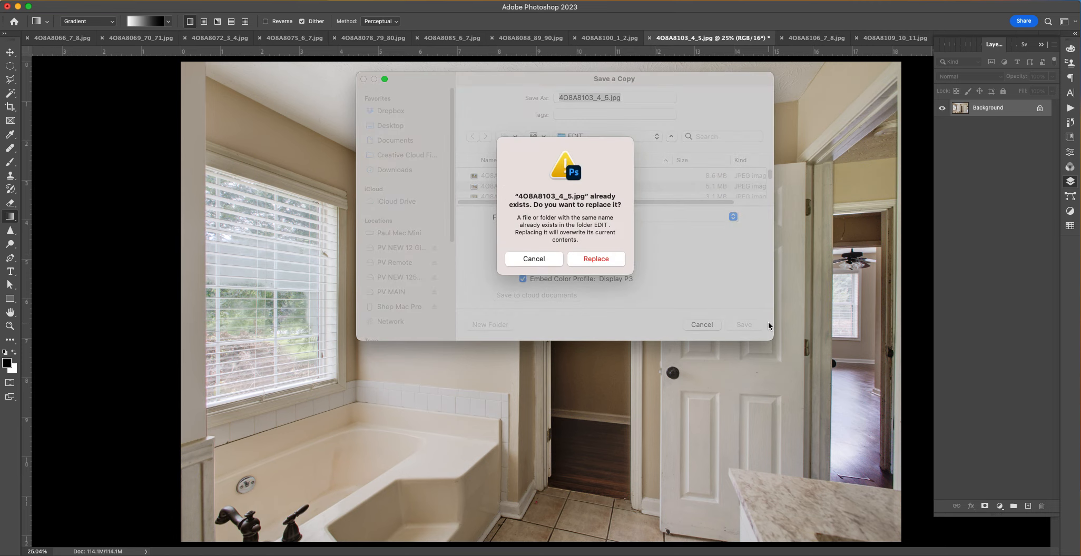
Step: Replace the existing file with the JPEG copy at Maximum quality 12, and close the document
click(601, 258)
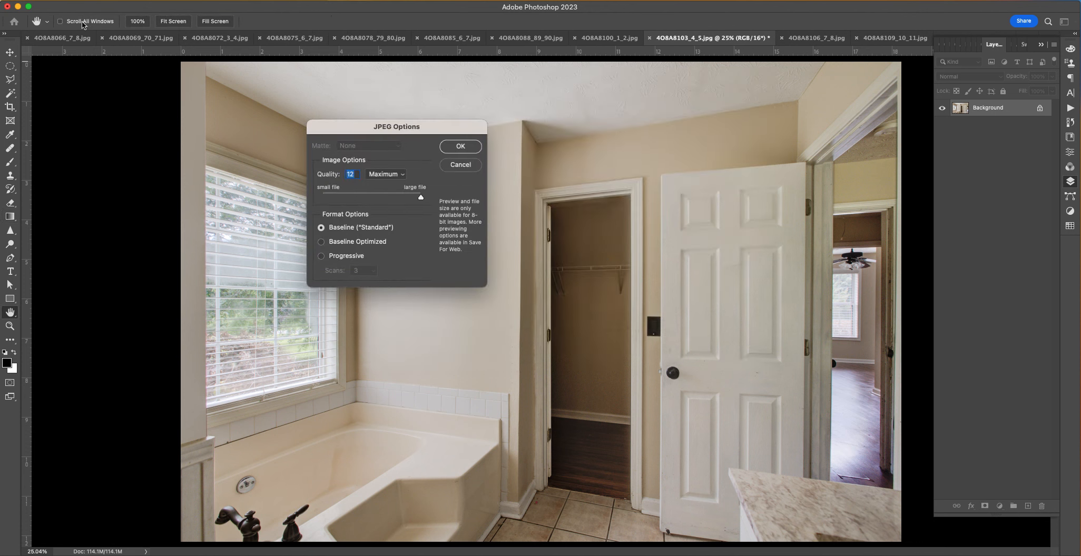
click(460, 147)
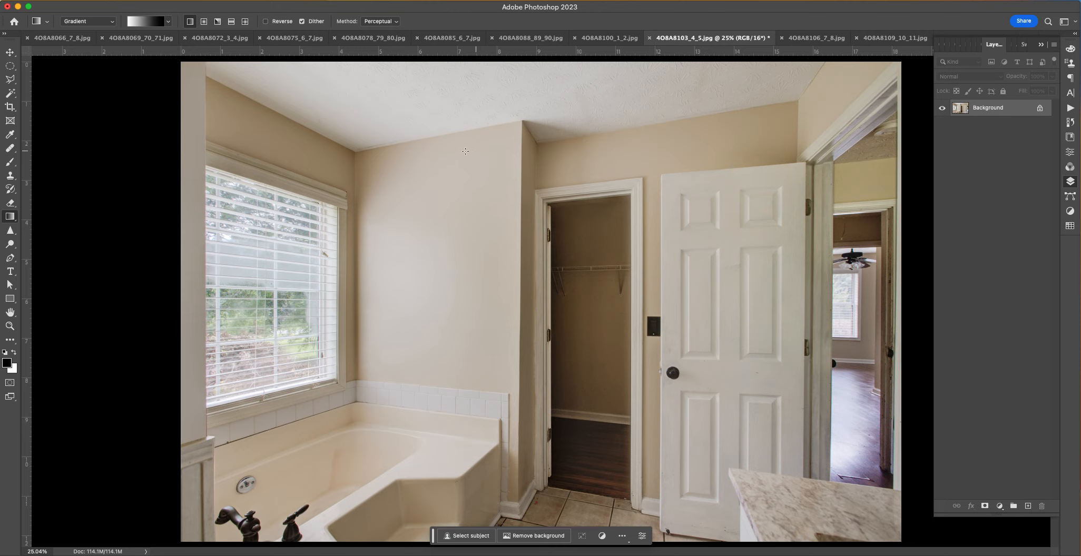
key(super+w)
click(560, 224)
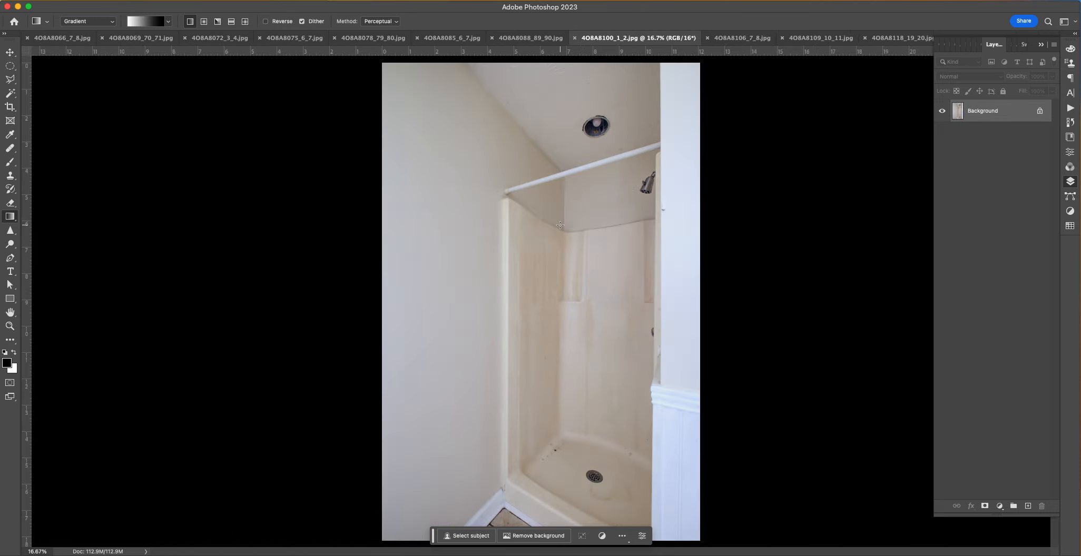
Step: Heal the brown spot on the shower ceiling below the recessed light with a 58 px Healing Brush, sampling clean ceiling nearby
key(super+plus)
key(super+plus)
key(super+plus)
key(super+plus)
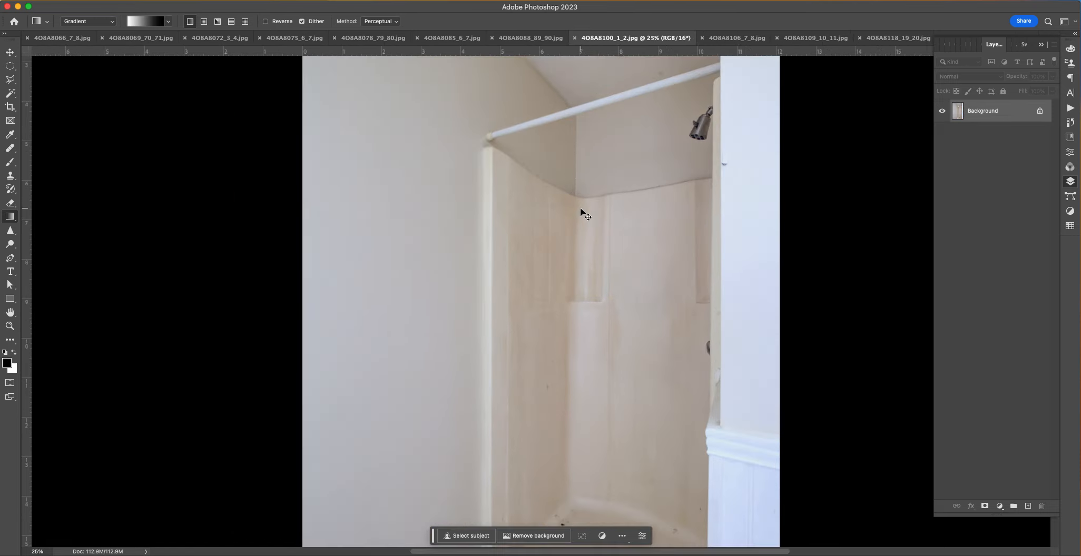
scroll(546, 321, up, 5)
scroll(546, 321, up, 10)
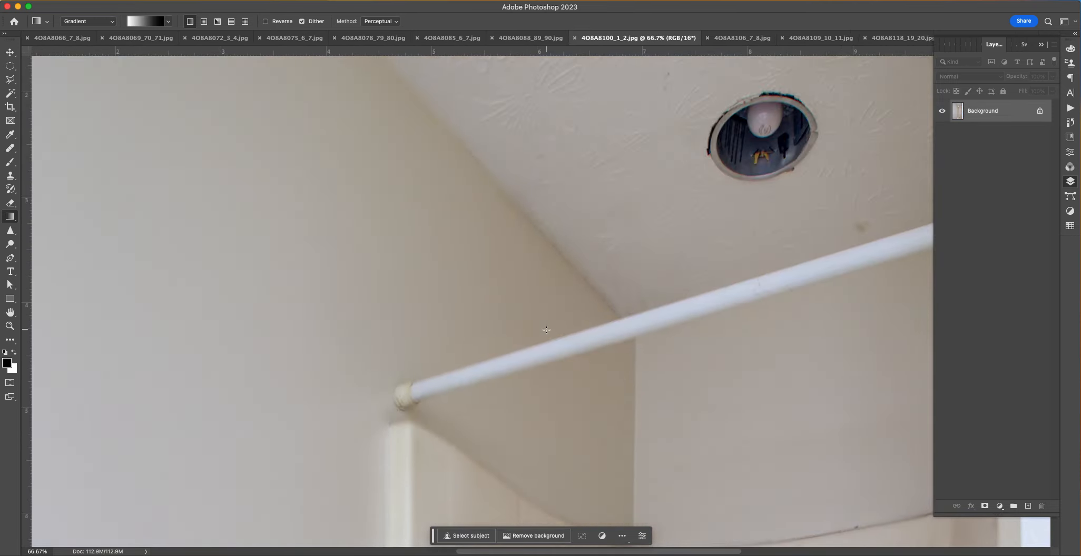
drag(630, 336, 383, 272)
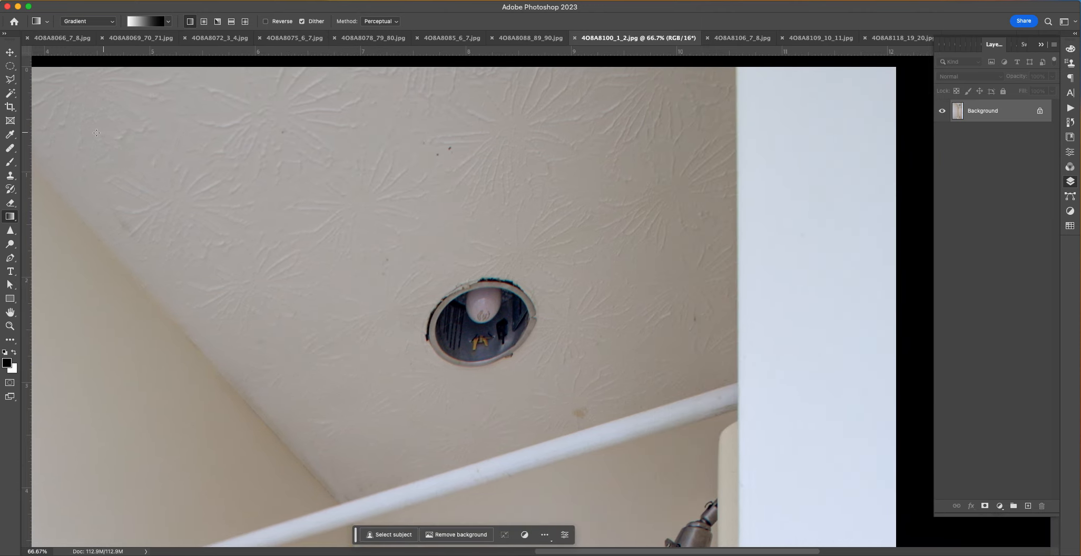
click(10, 148)
right_click(591, 368)
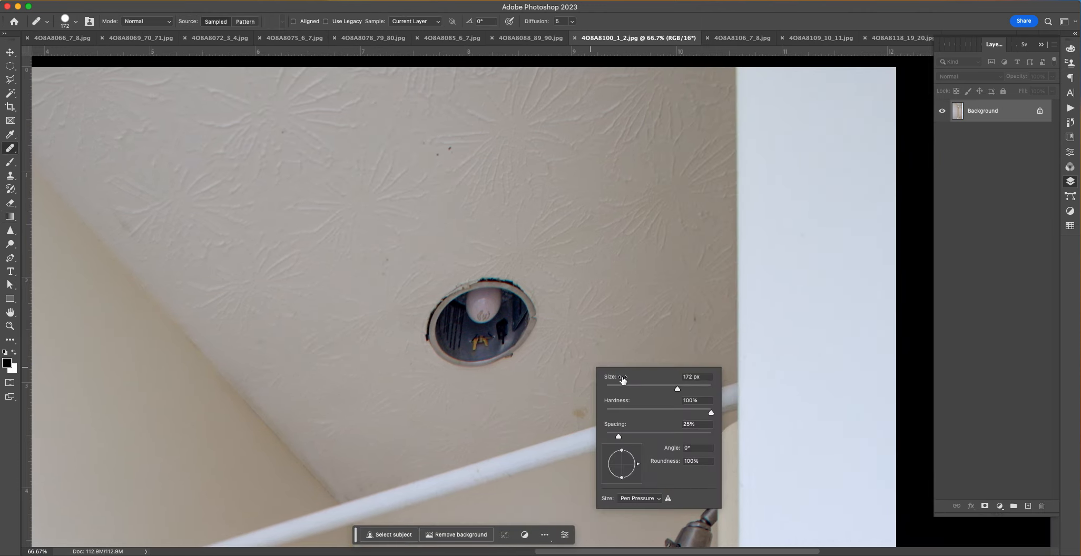
click(636, 387)
alt+click(563, 377)
drag(578, 414, 584, 413)
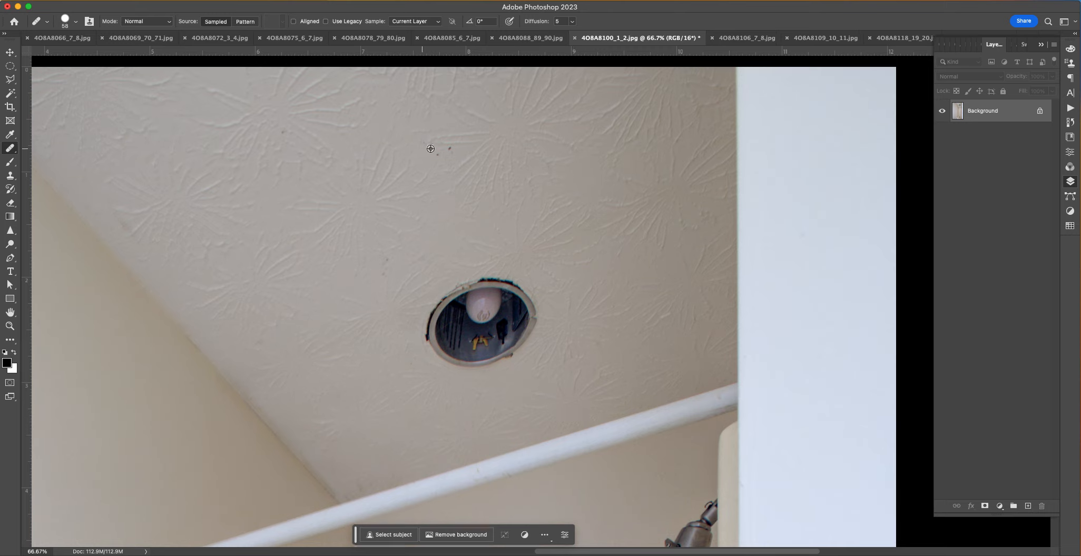
scroll(532, 213, down, 2)
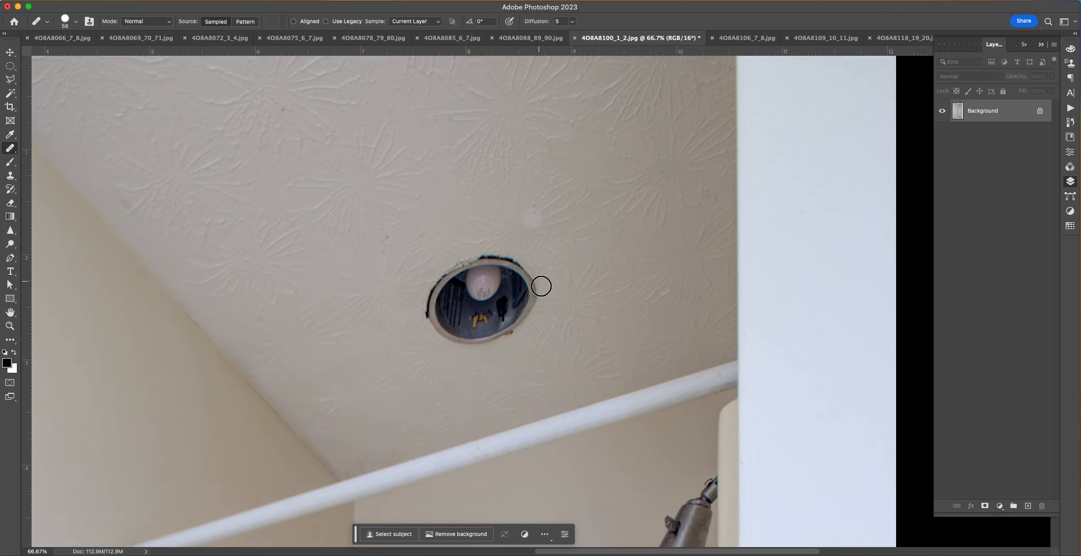
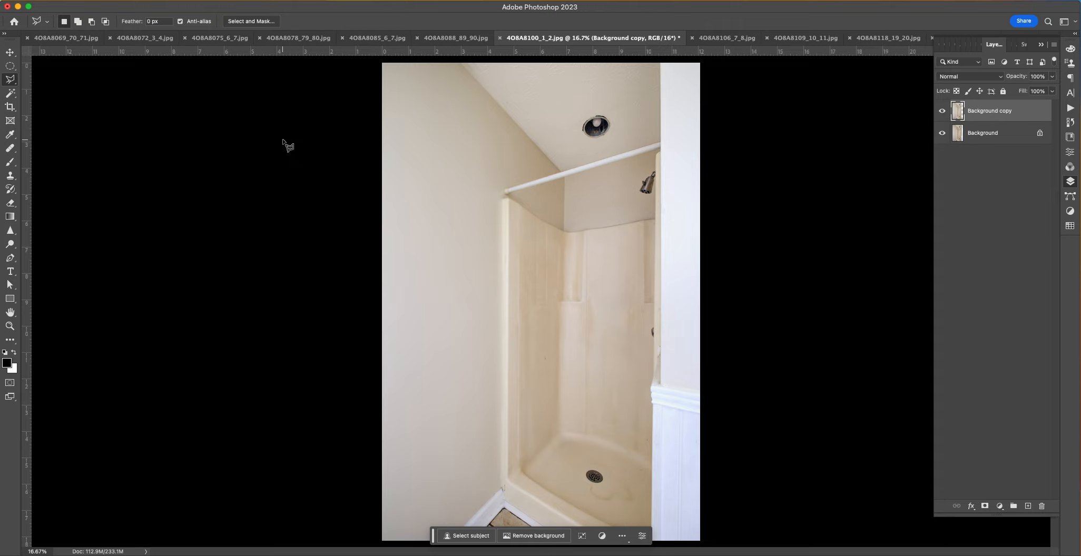
Step: Flatten the shower photo and prepare a copy of it in JPEG format
click(48, 0)
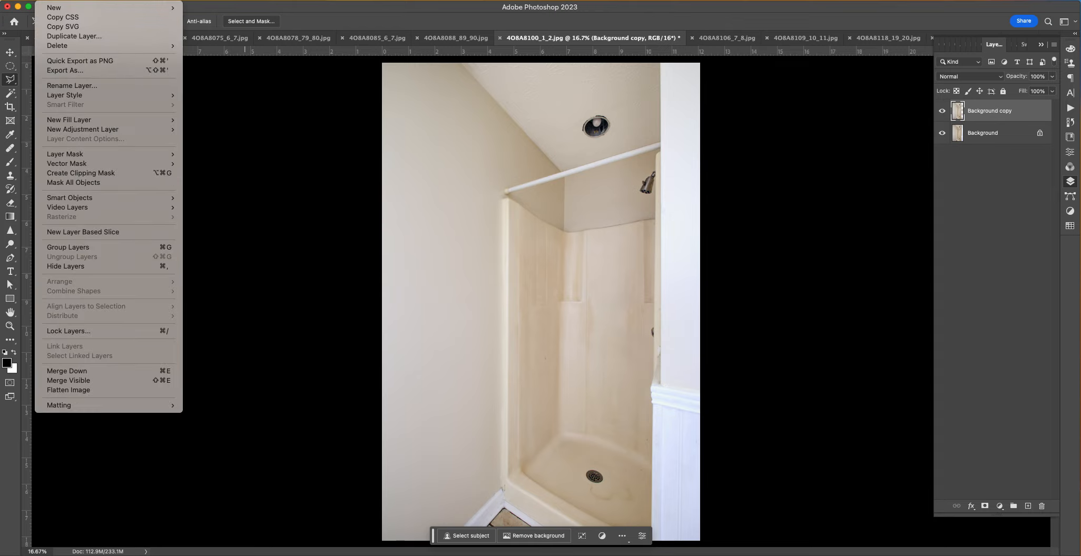
click(119, 390)
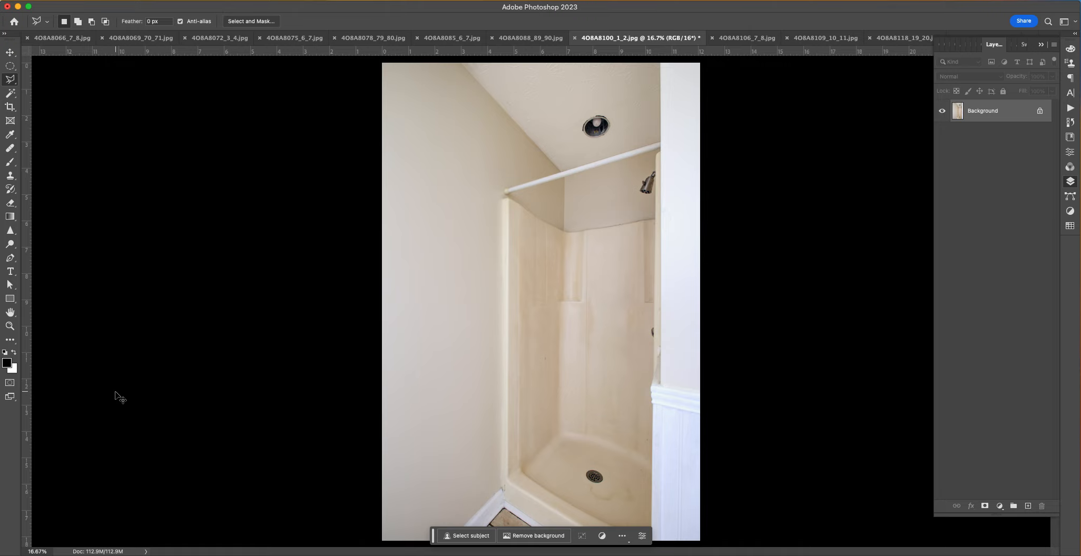
key(super+shift+s)
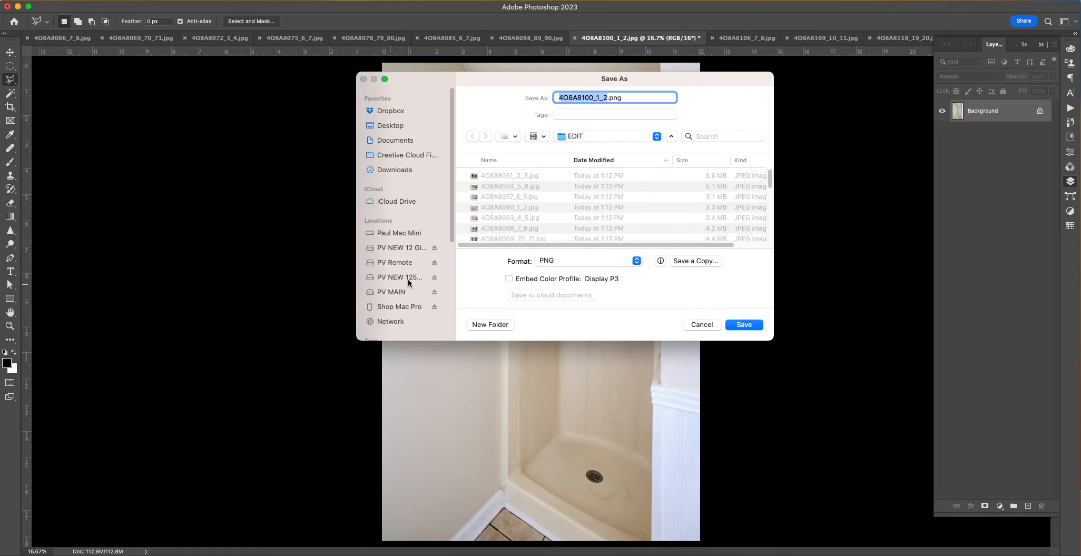
click(701, 264)
click(634, 217)
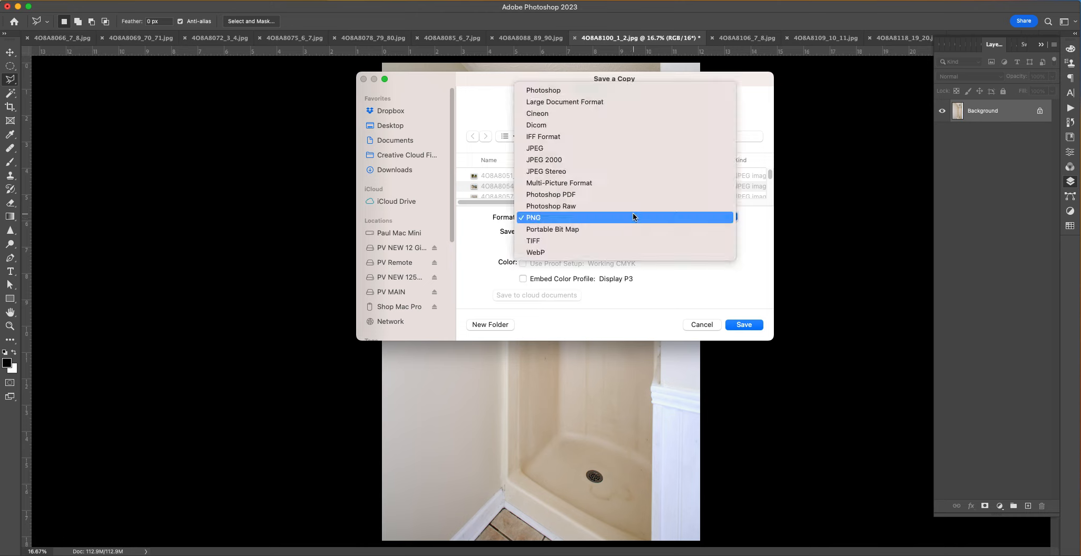
click(640, 148)
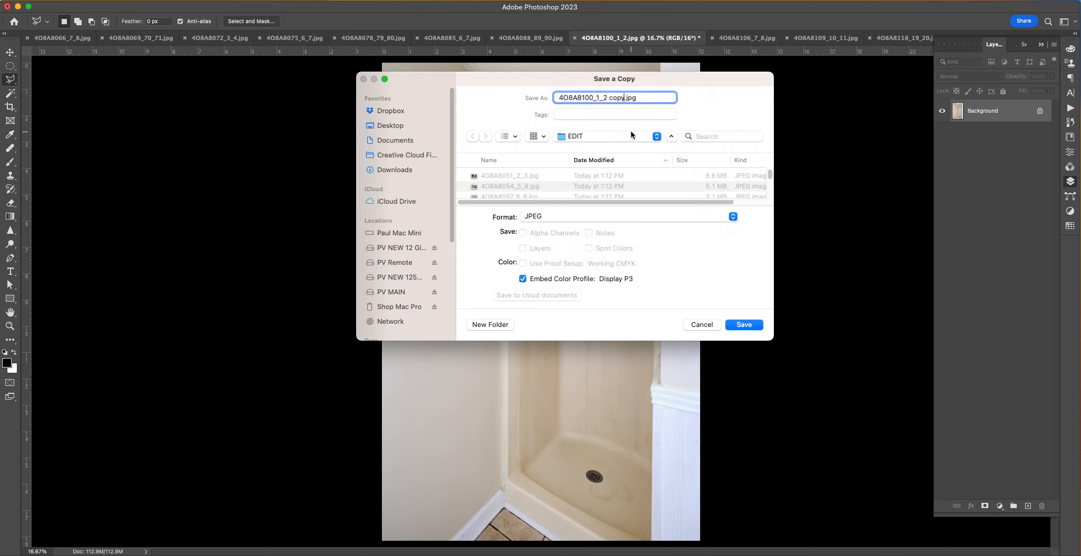
Step: Save the shower copy as 4O8A8100_1_2.jpg over the existing file at Maximum quality 12, and close the document without saving changes
key(BackSpace)
key(BackSpace)
key(BackSpace)
key(Return)
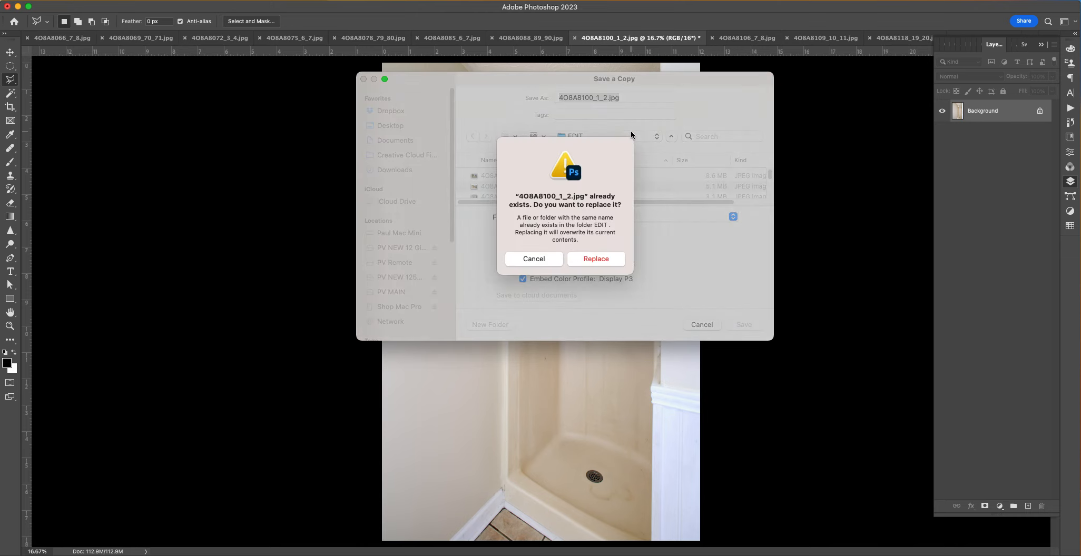
click(582, 257)
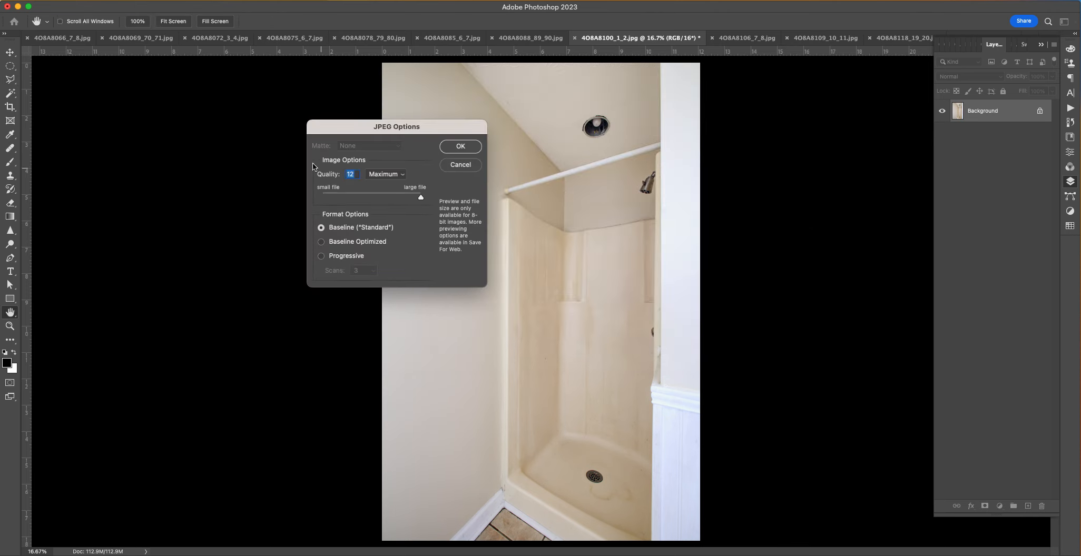
click(457, 150)
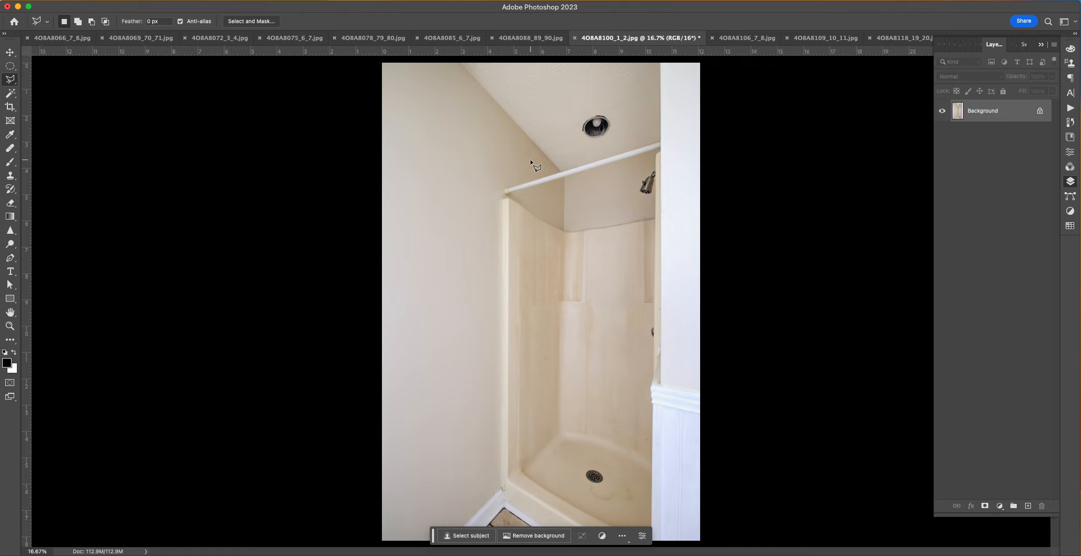
key(super+w)
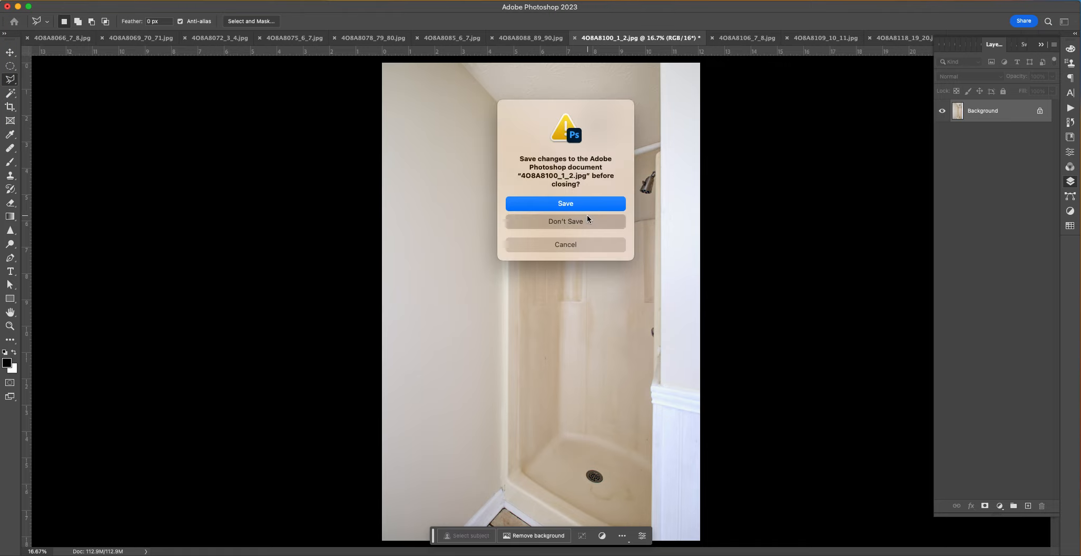
click(587, 217)
Step: Start a Polygonal Lasso outline of the entry room's ceiling from the far wall corner, along the door wall and around the photo's upper-right corner
key(super+1)
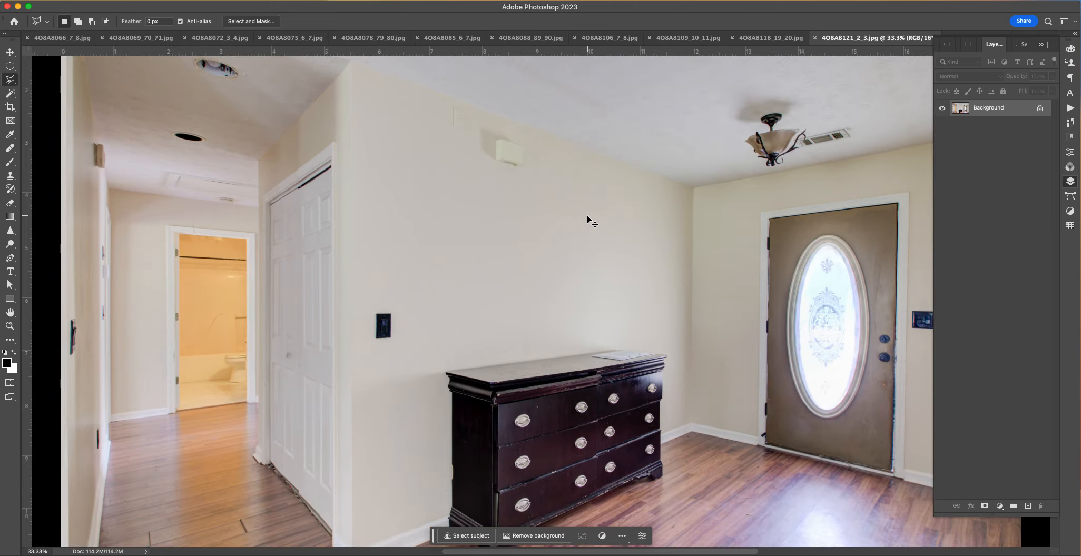
scroll(647, 234, right, 15)
scroll(647, 234, up, 8)
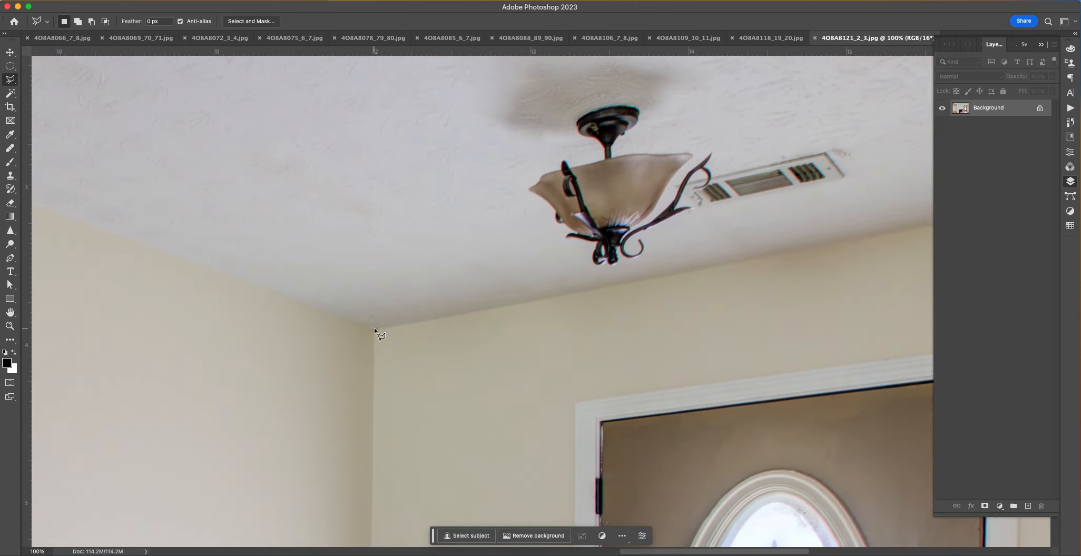
click(374, 328)
scroll(779, 284, right, 13)
scroll(779, 284, up, 3)
click(403, 341)
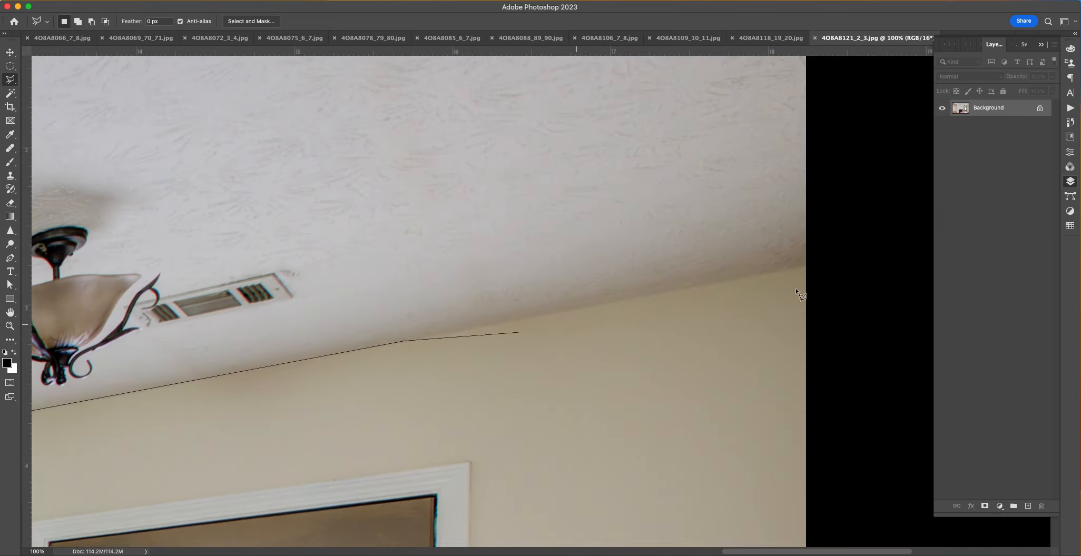
click(854, 256)
scroll(853, 207, up, 3)
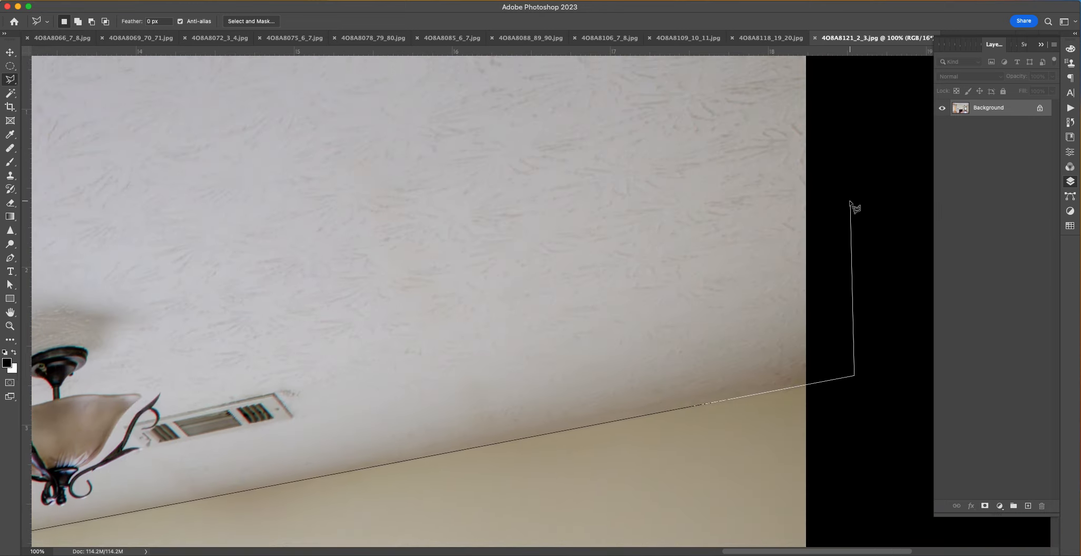
scroll(852, 205, up, 9)
click(815, 296)
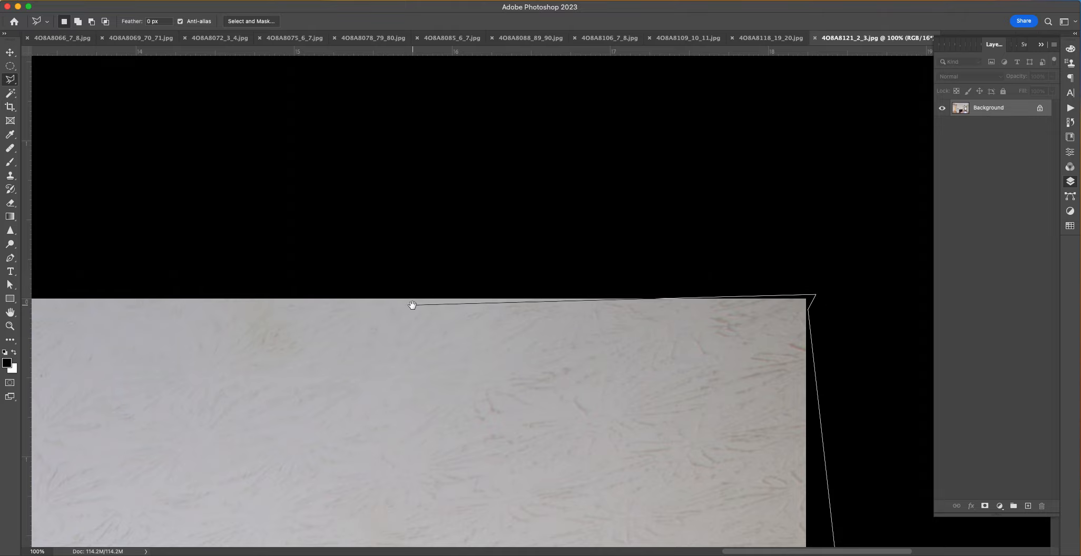
Step: Continue the ceiling outline along the photo's upper edge, down the hallway's left ceiling line and across the hallway end to the closet wall corner
scroll(412, 305, left, 20)
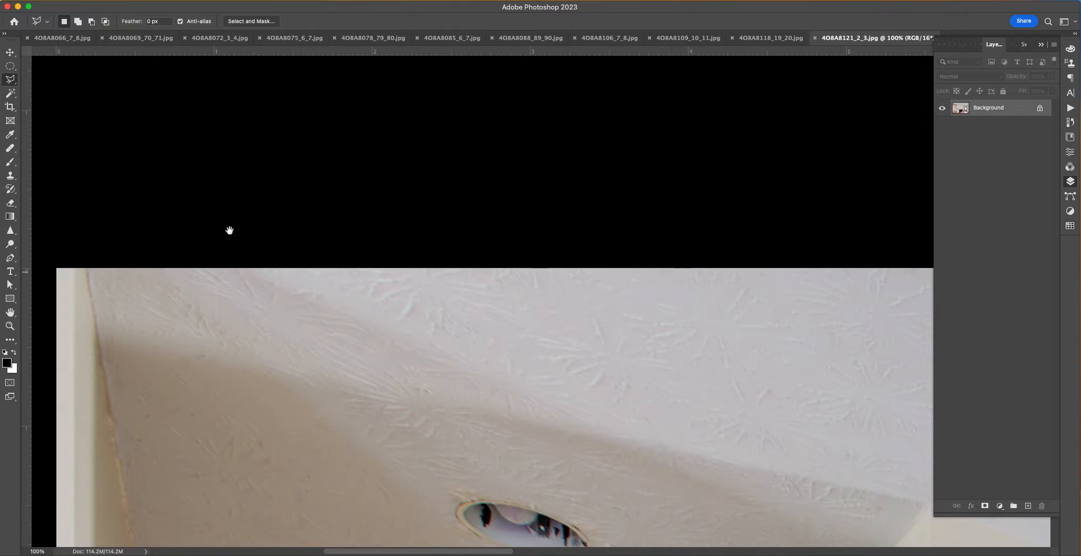
scroll(247, 238, left, 10)
click(218, 275)
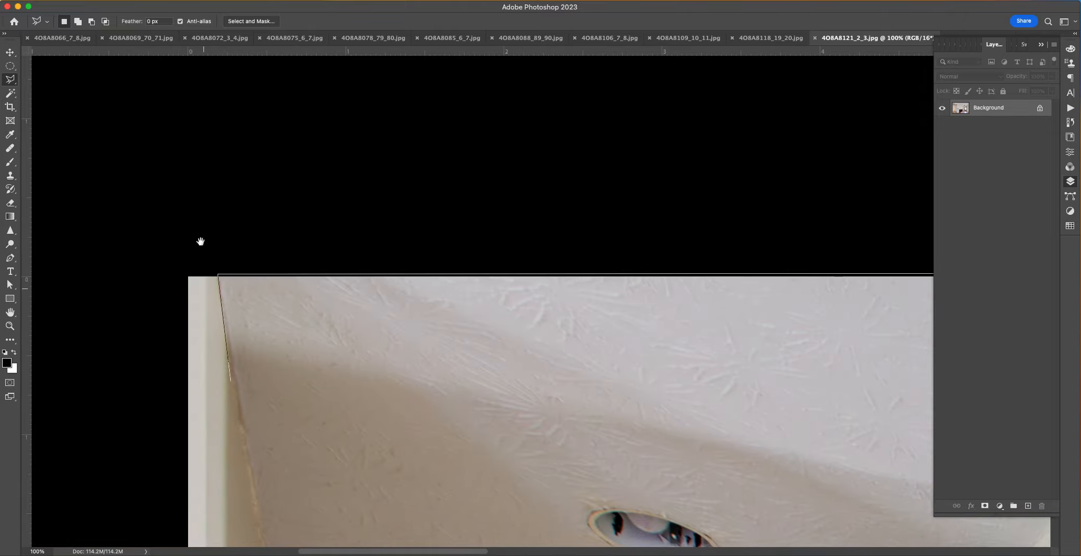
scroll(200, 241, down, 11)
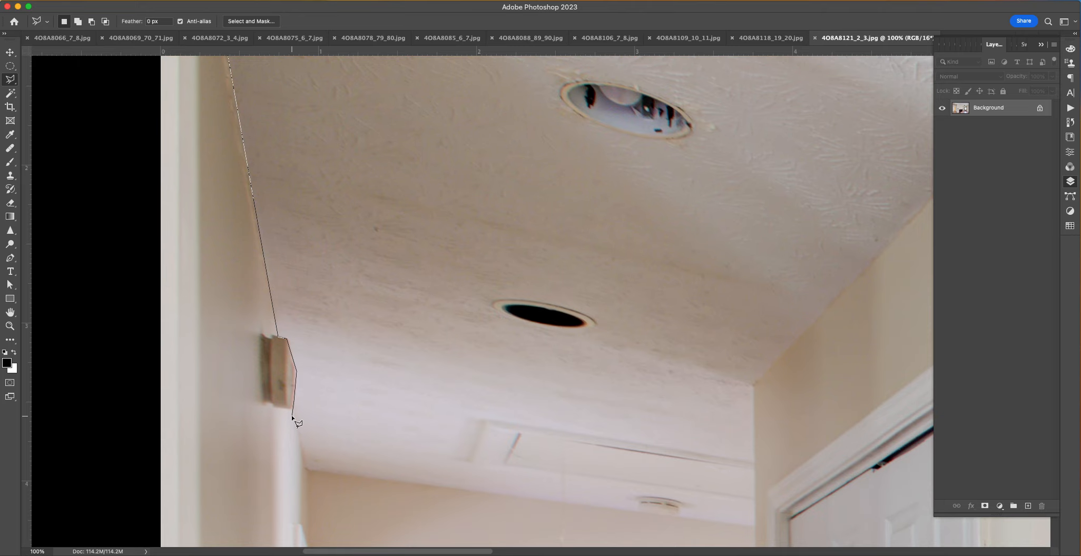
click(305, 469)
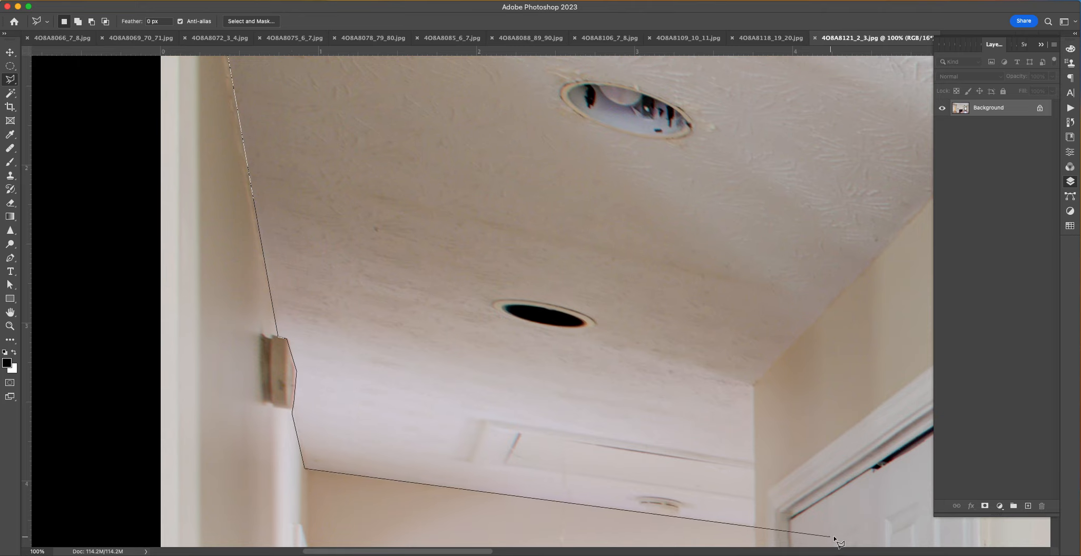
click(754, 526)
click(755, 387)
Step: Close the ceiling selection along the closet wall and main wall back to the far corner, and copy the ceiling to a new layer
scroll(755, 386, right, 10)
scroll(755, 386, up, 4)
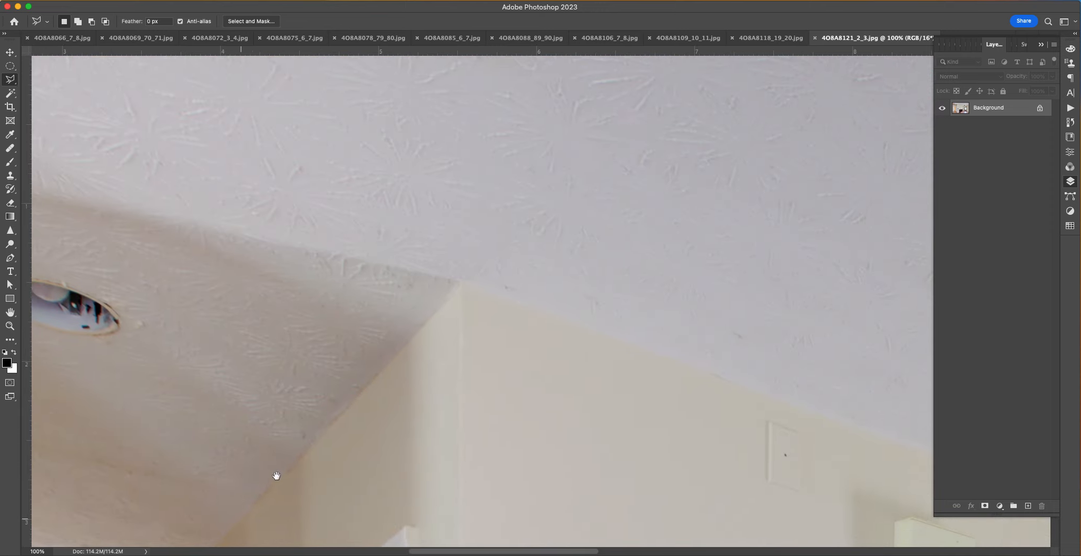
click(465, 281)
scroll(465, 281, right, 15)
scroll(466, 282, down, 6)
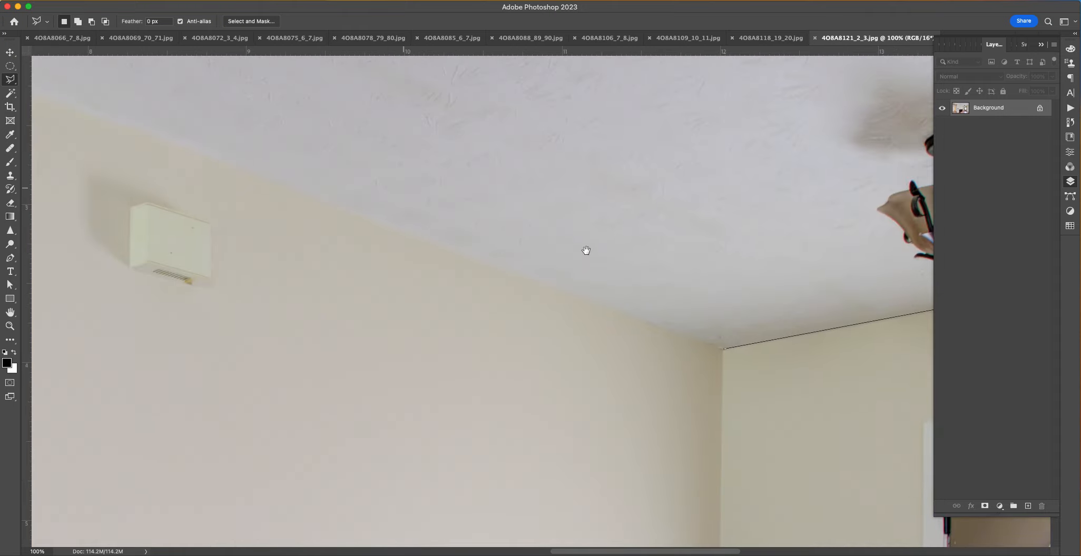
double_click(721, 349)
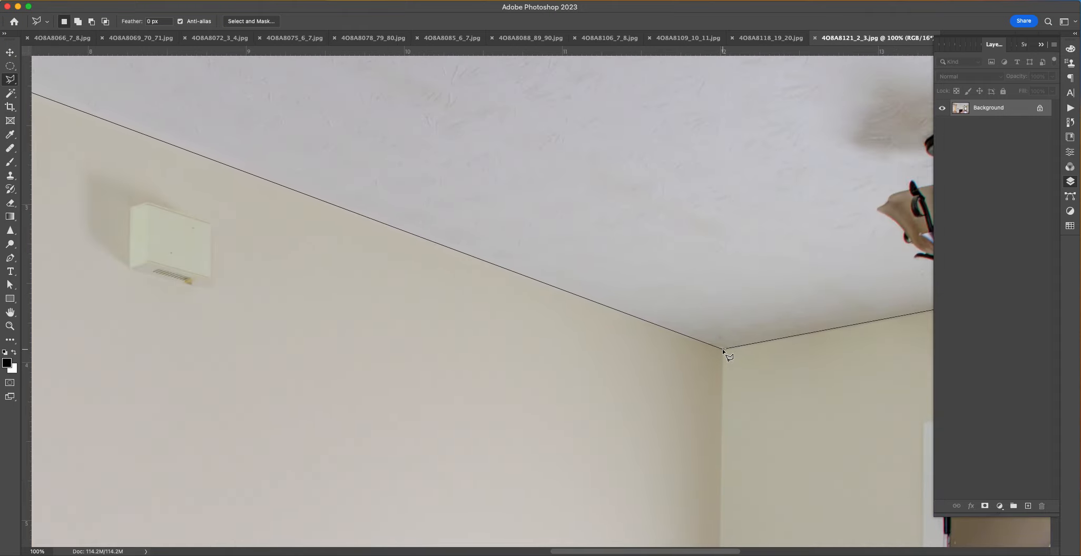
key(super+0)
key(super+j)
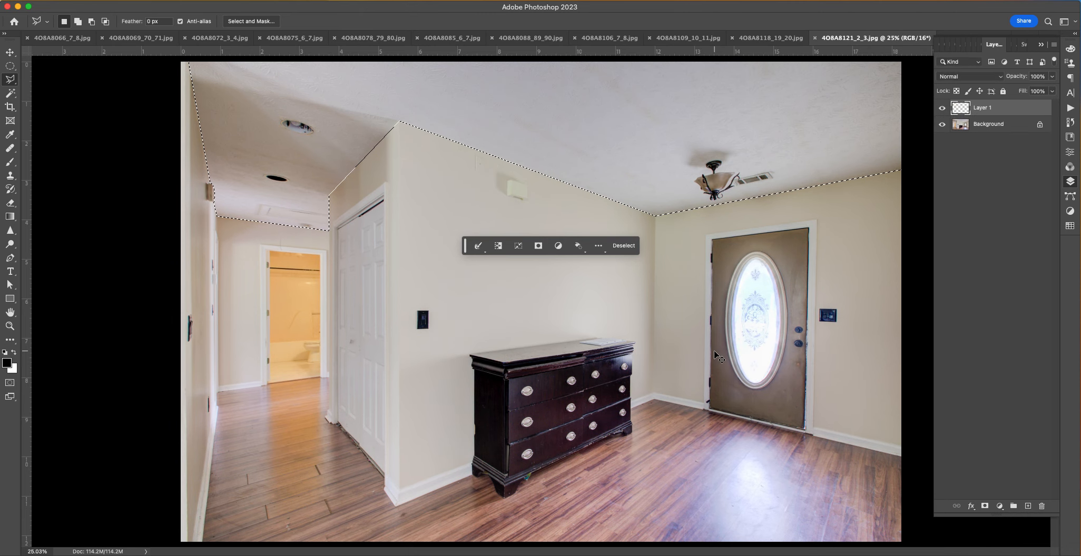
click(158, 0)
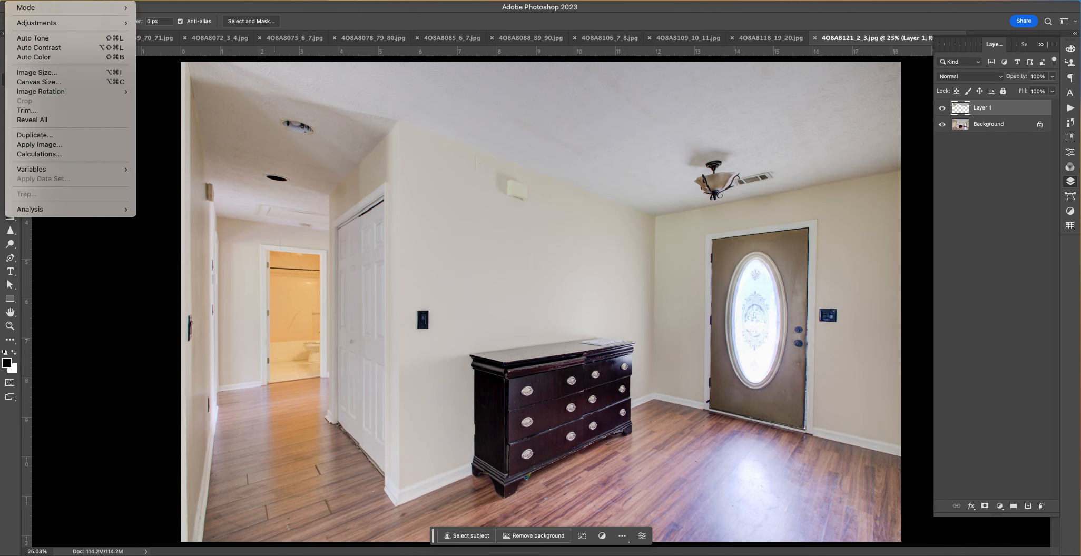
mouse_move(54, 10)
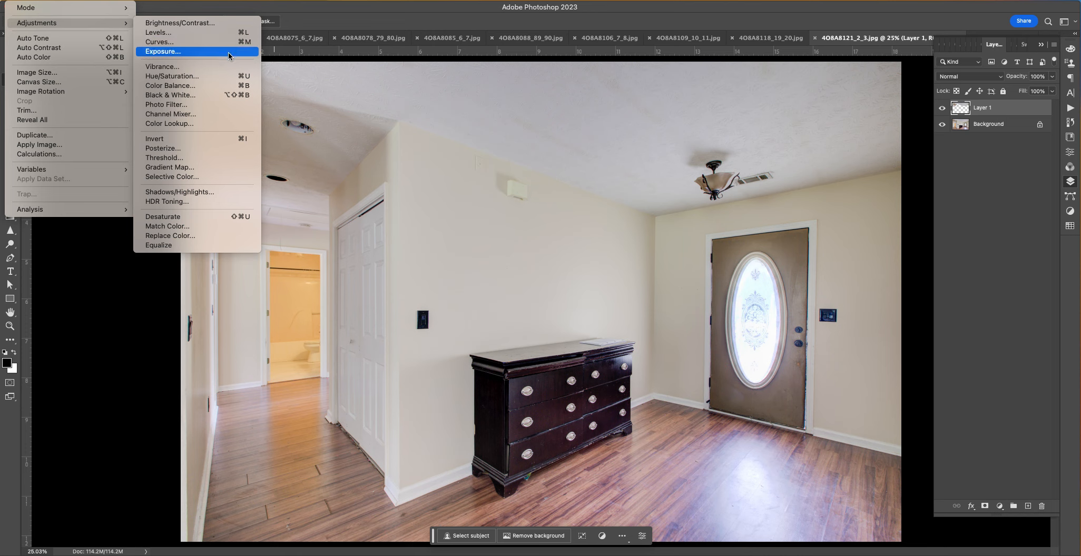
click(217, 85)
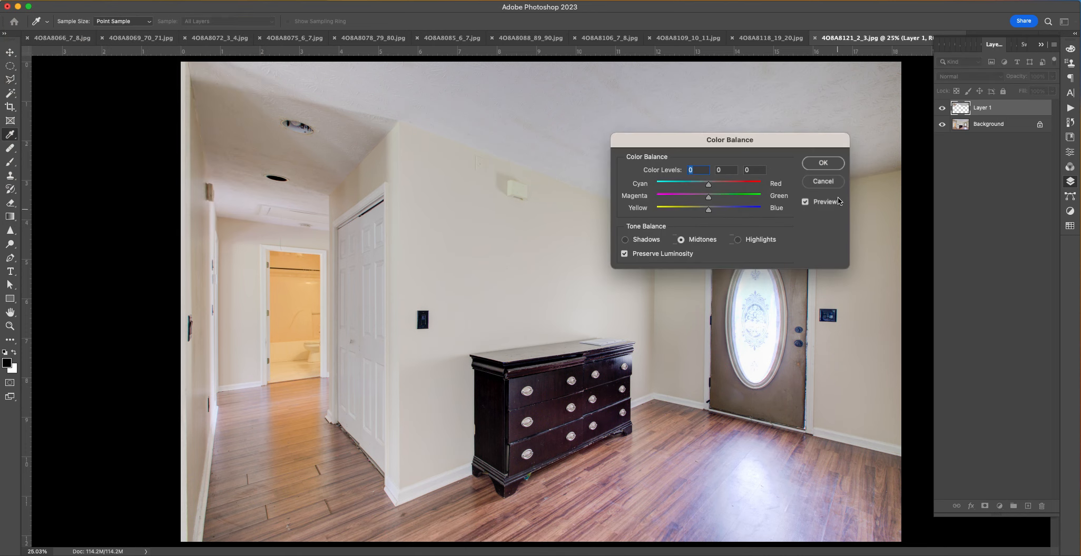
click(831, 188)
Step: Reduce the ceiling layer's saturation to -36 with Hue/Saturation
click(47, 0)
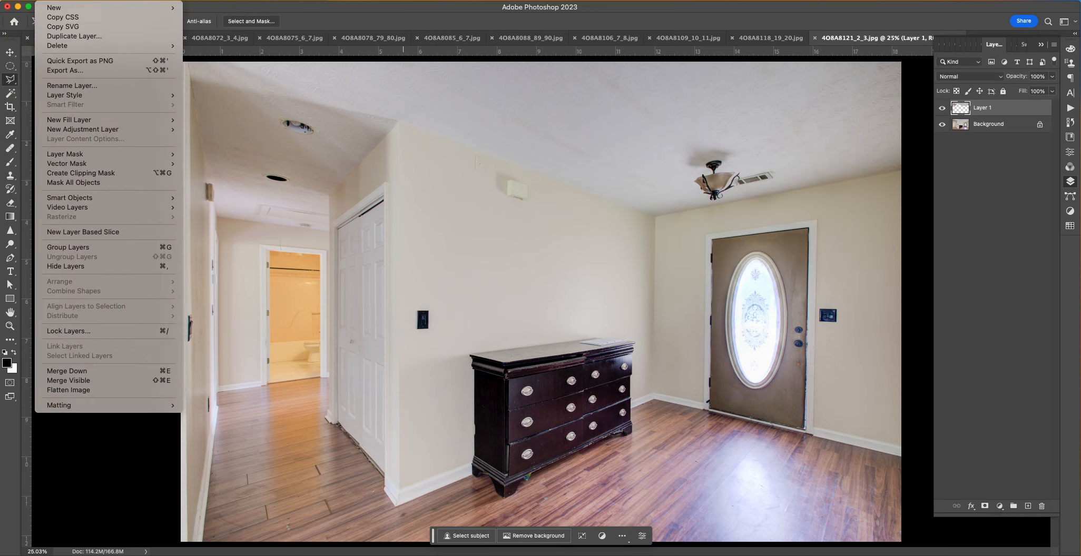
mouse_move(45, 23)
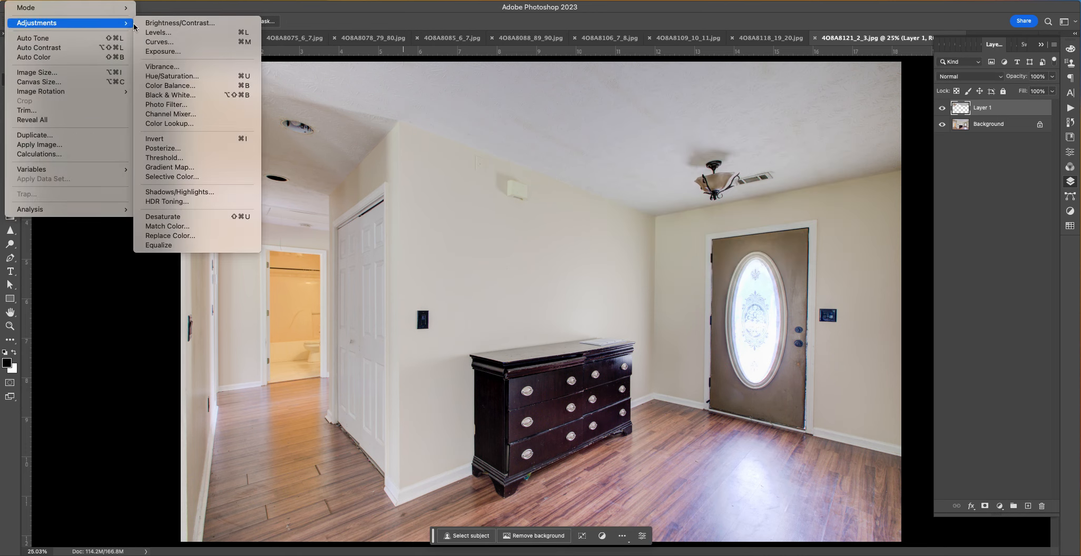
click(193, 78)
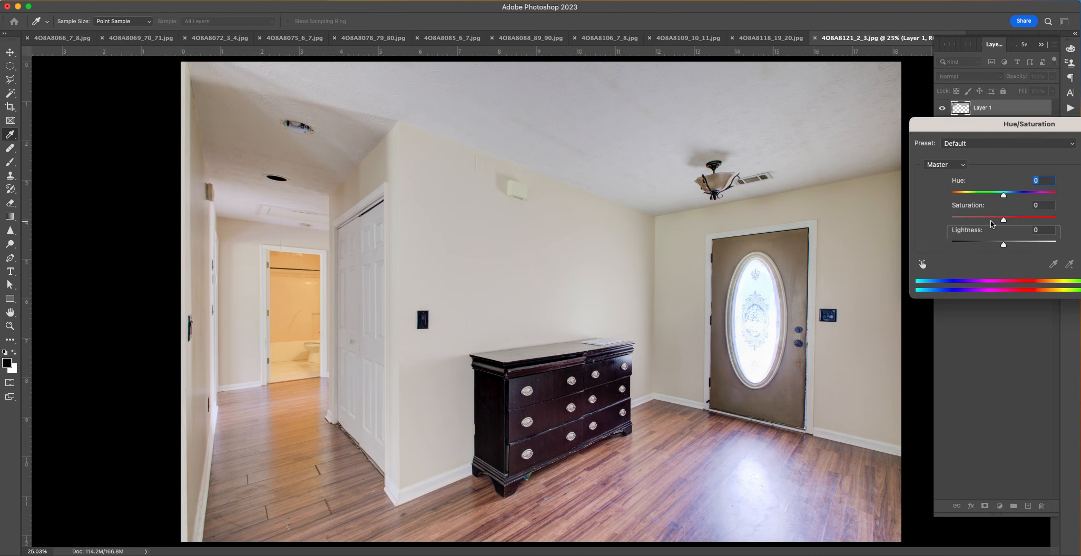
key(Tab)
drag(1003, 216, 986, 221)
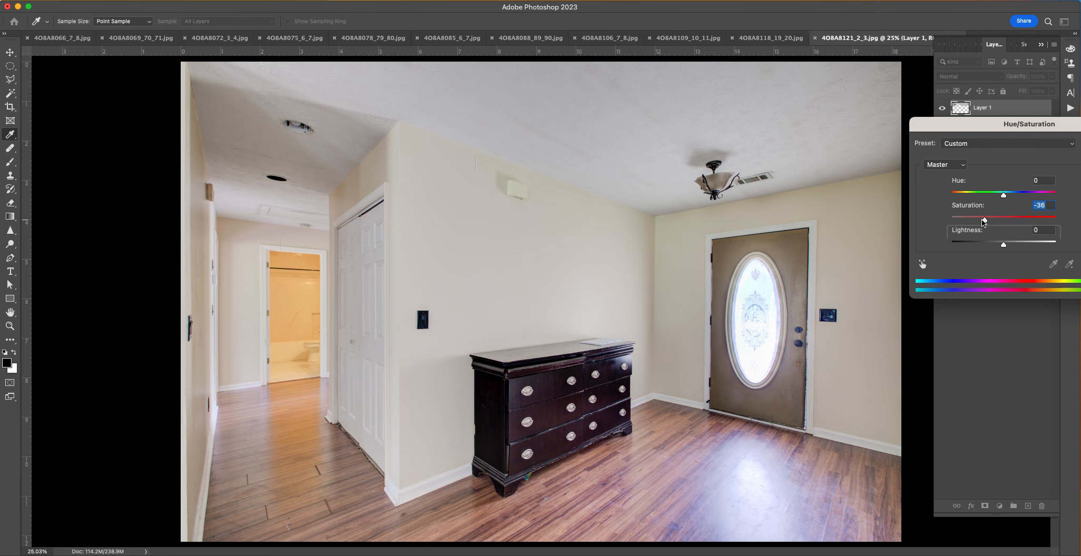
key(Return)
Step: Brighten the ceiling layer with Curves by slightly raising the RGB midtones at input 124
key(l)
key(super+m)
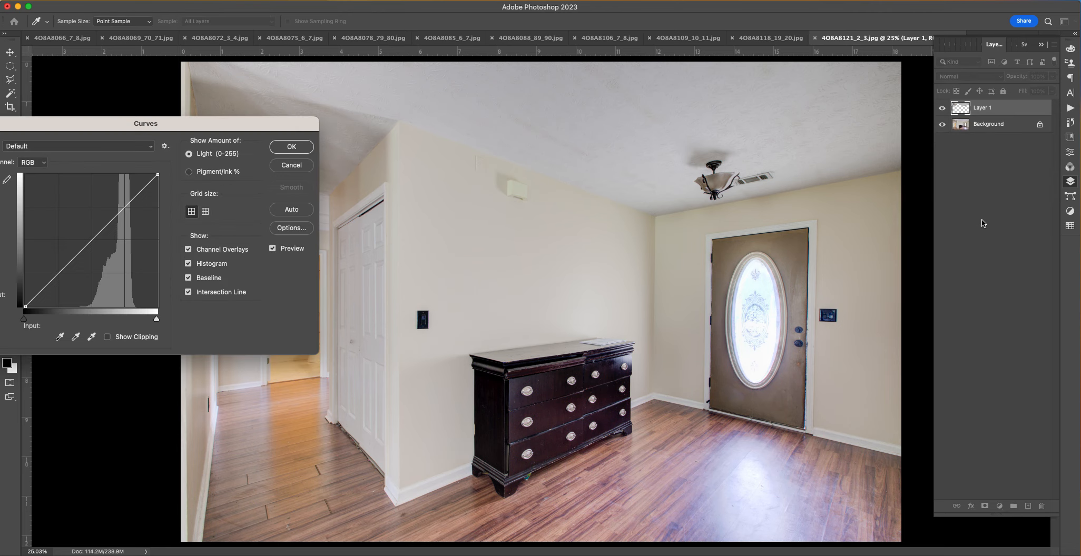
drag(90, 241, 89, 235)
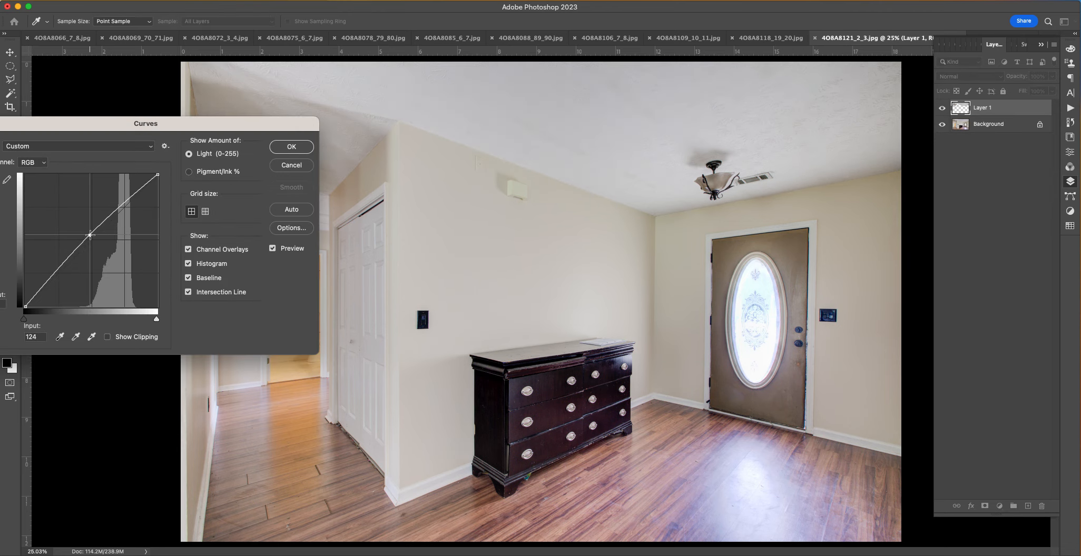
key(Return)
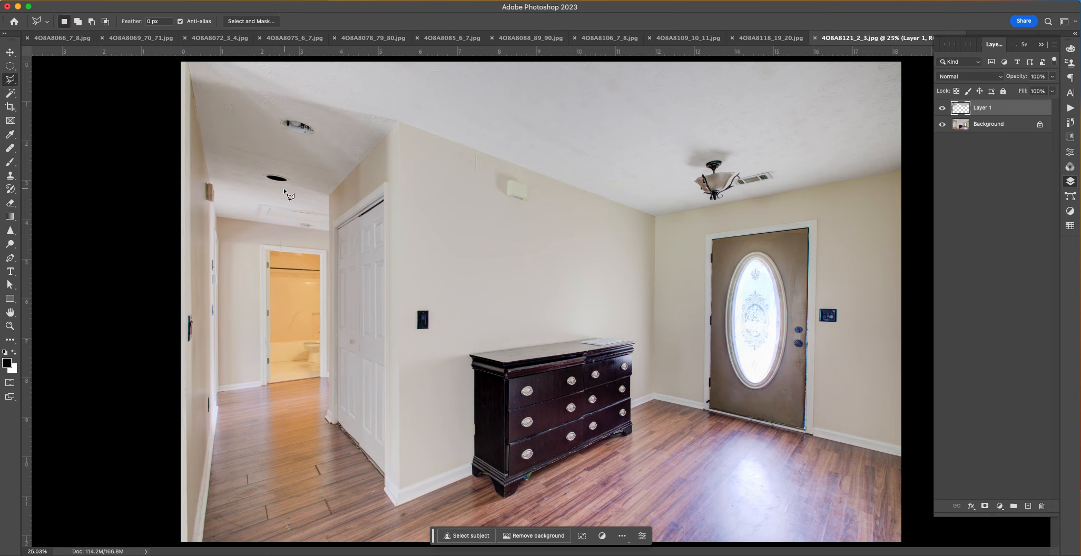
Step: On the Background layer, begin a polygonal outline up the right side of the orange hallway floor reflection and bathroom doorway
key(super+equal)
key(super+equal)
key(super+equal)
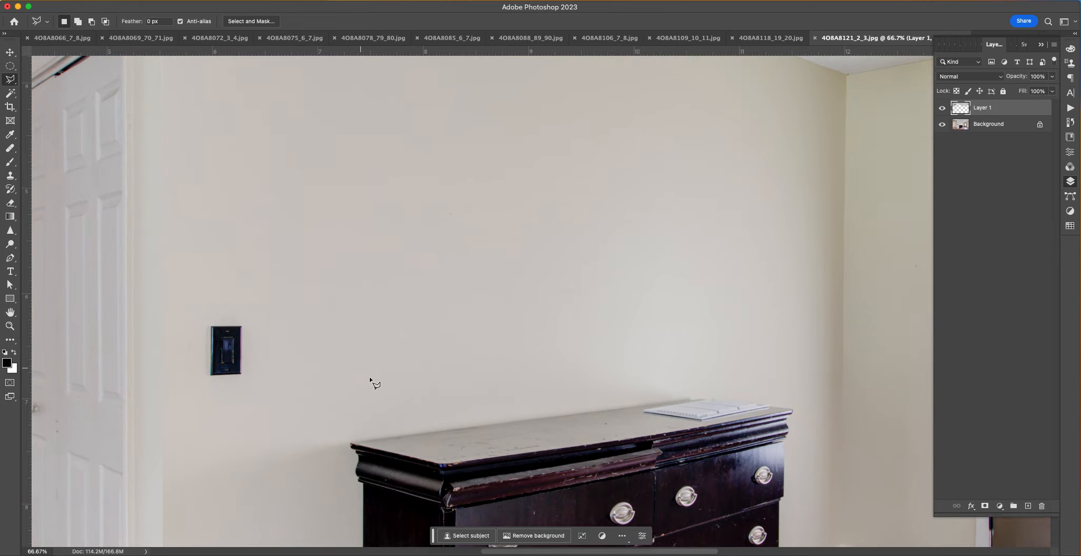
drag(369, 375, 665, 231)
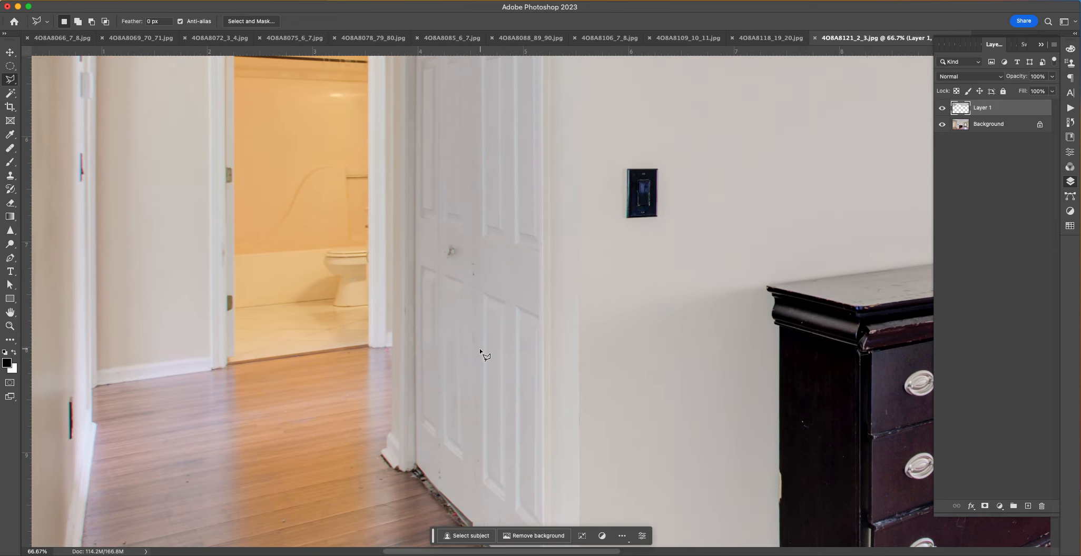
scroll(447, 277, down, 5)
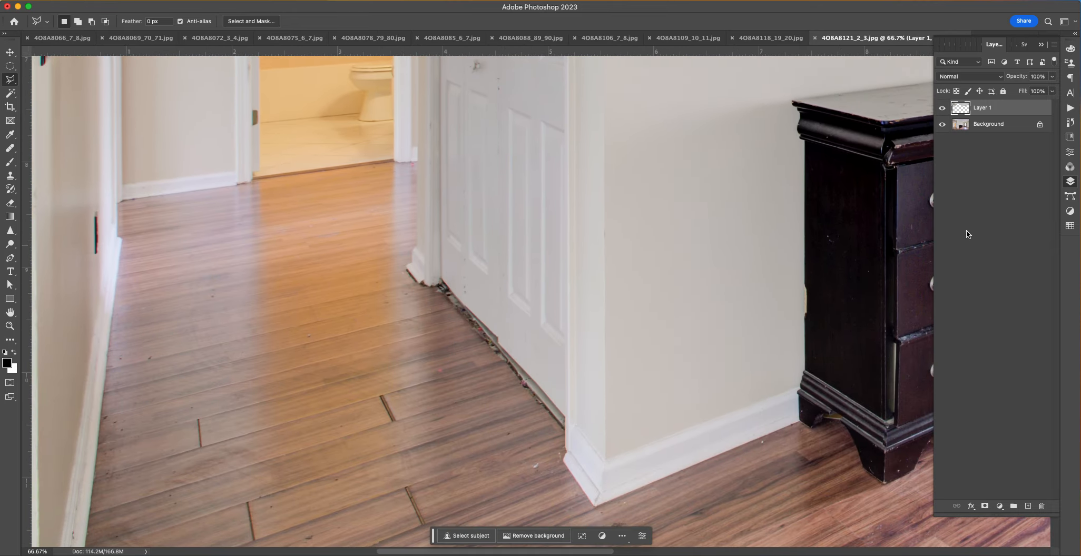
click(967, 127)
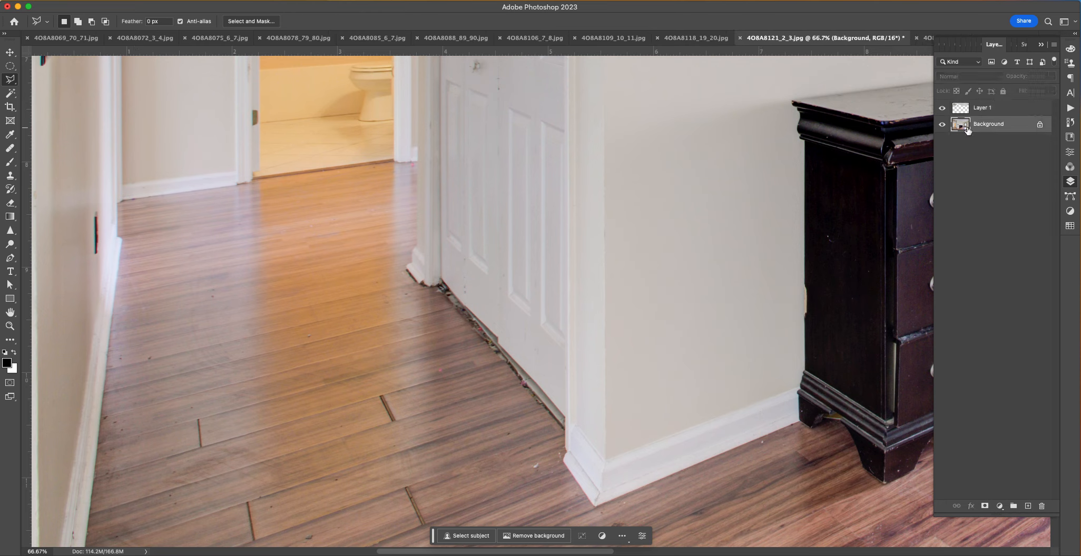
click(385, 498)
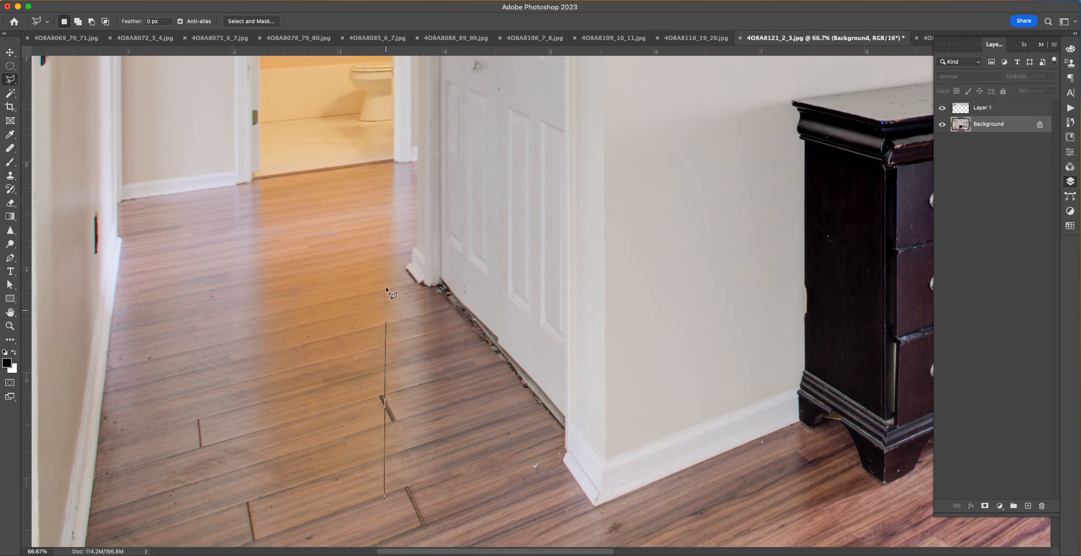
click(395, 176)
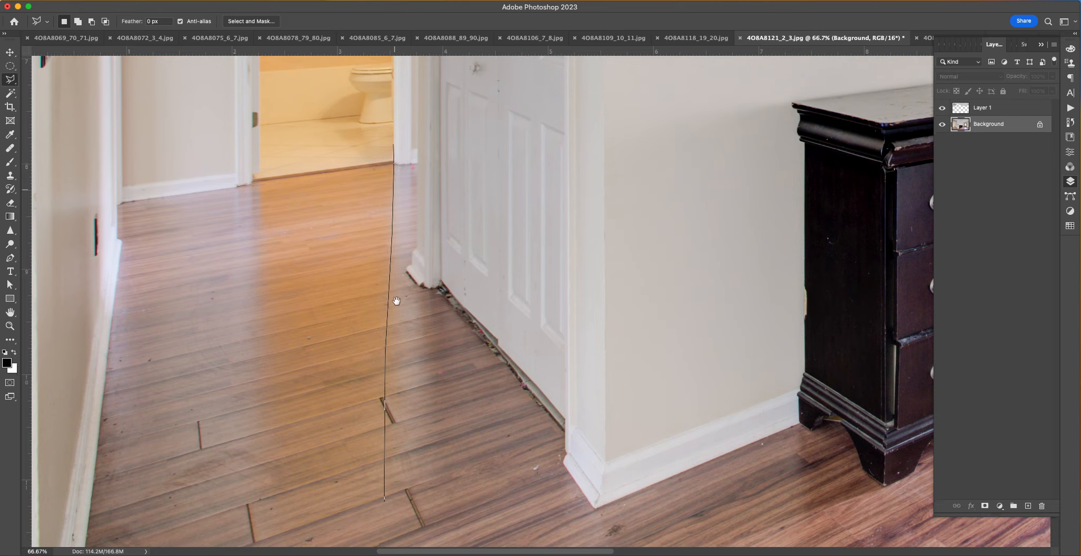
scroll(396, 168, up, 5)
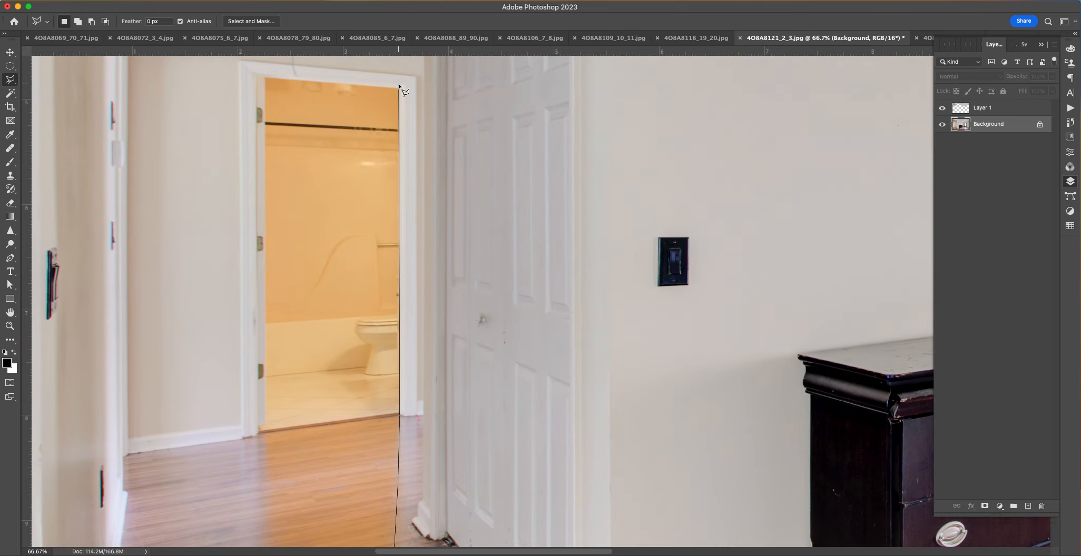
Step: Close the outline across the doorway's top, down its left side and around the floor reflection, and copy the area to a new layer
click(265, 78)
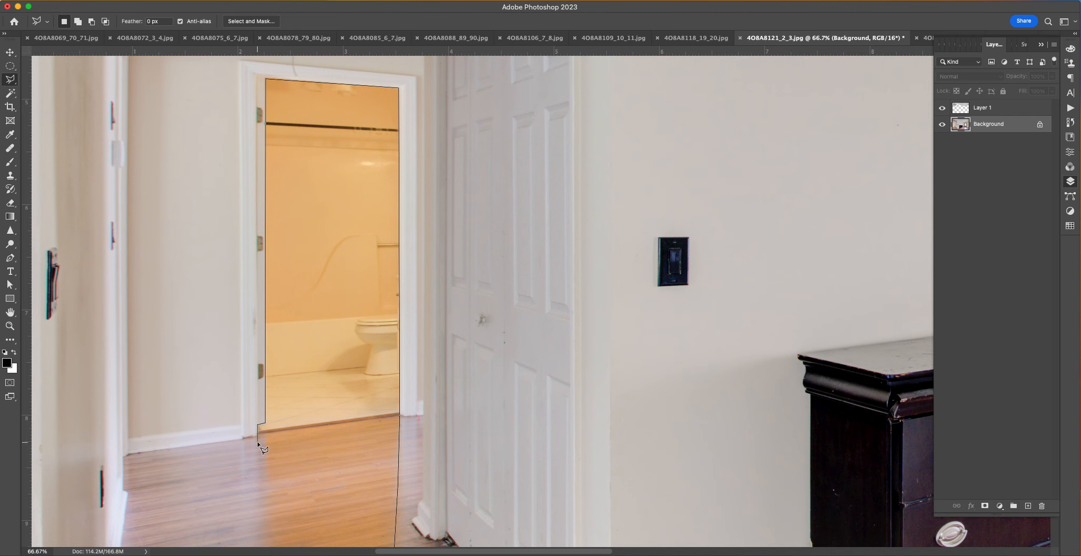
scroll(263, 474, down, 10)
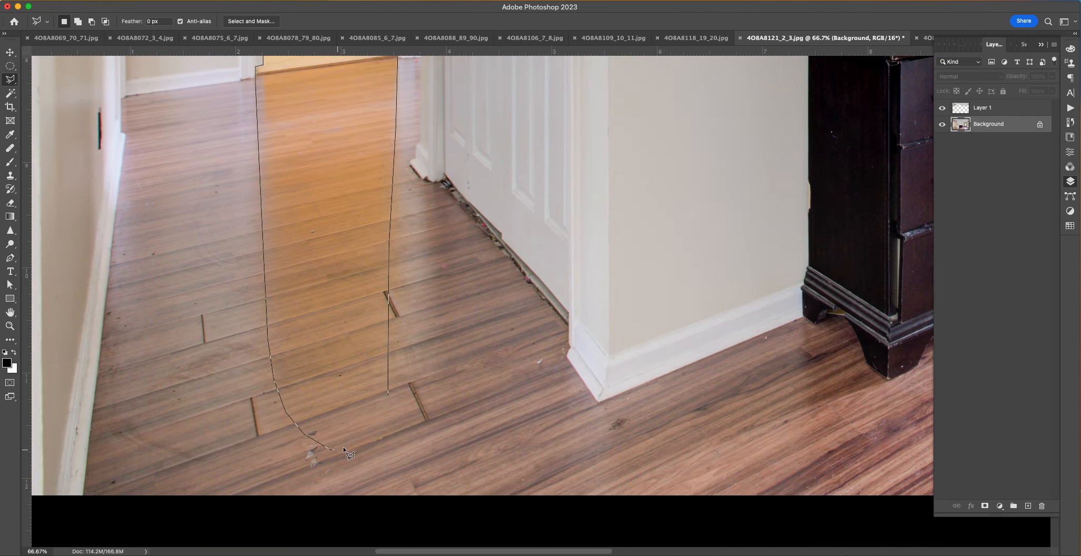
double_click(382, 407)
key(super+minus)
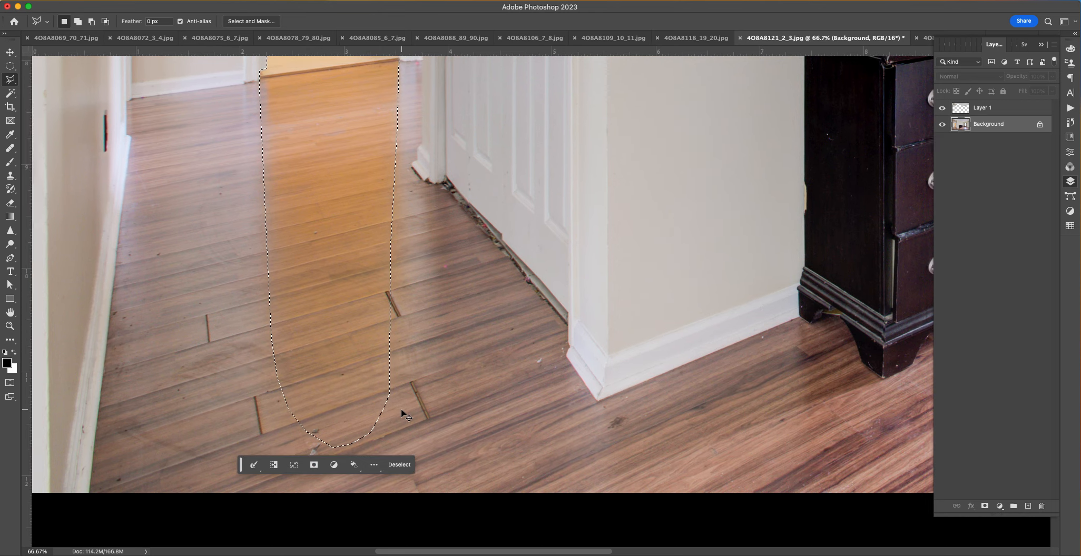
key(super+minus)
key(super+minus)
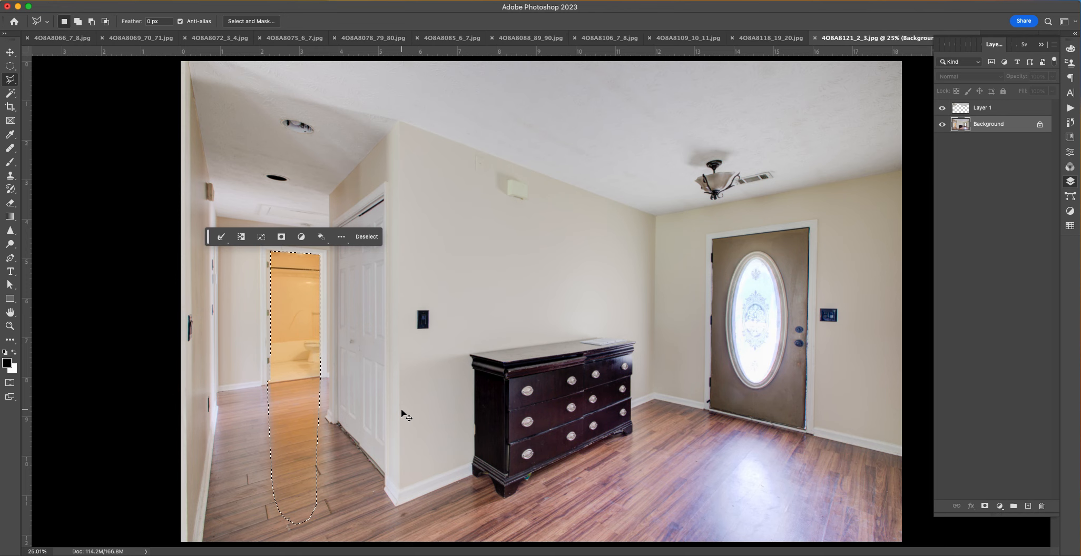
key(super+j)
Step: Cool and brighten the copied doorway layer with the Camera Raw Filter, using Temperature -25 and Exposure +0.30
click(153, 0)
mouse_move(133, 1)
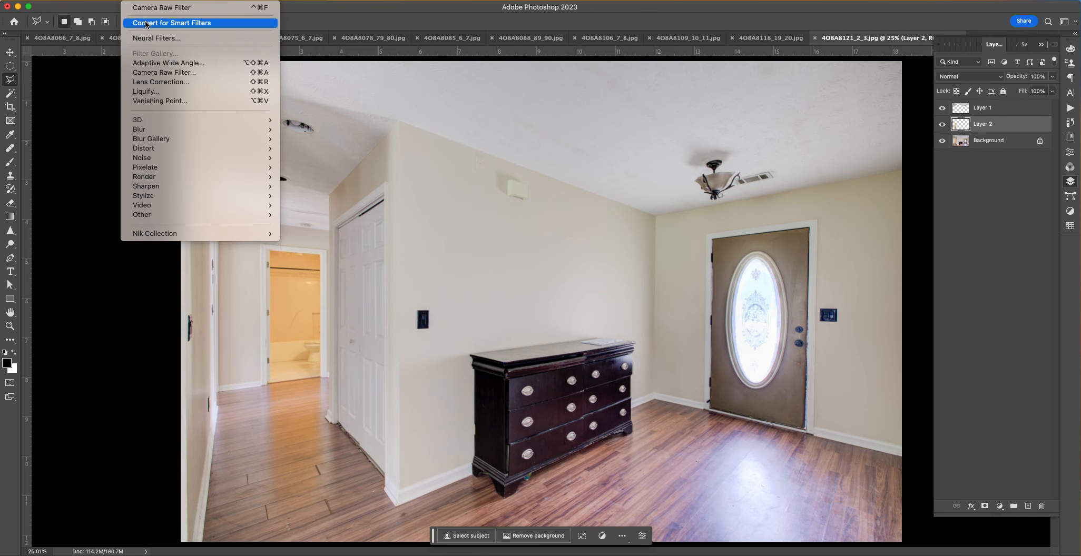
click(178, 73)
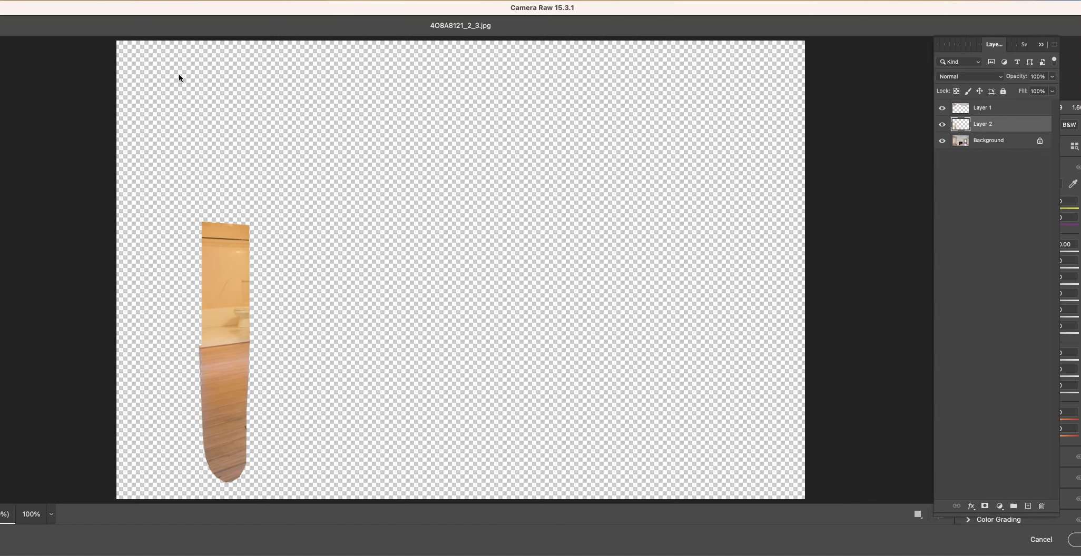
drag(1022, 209, 1009, 213)
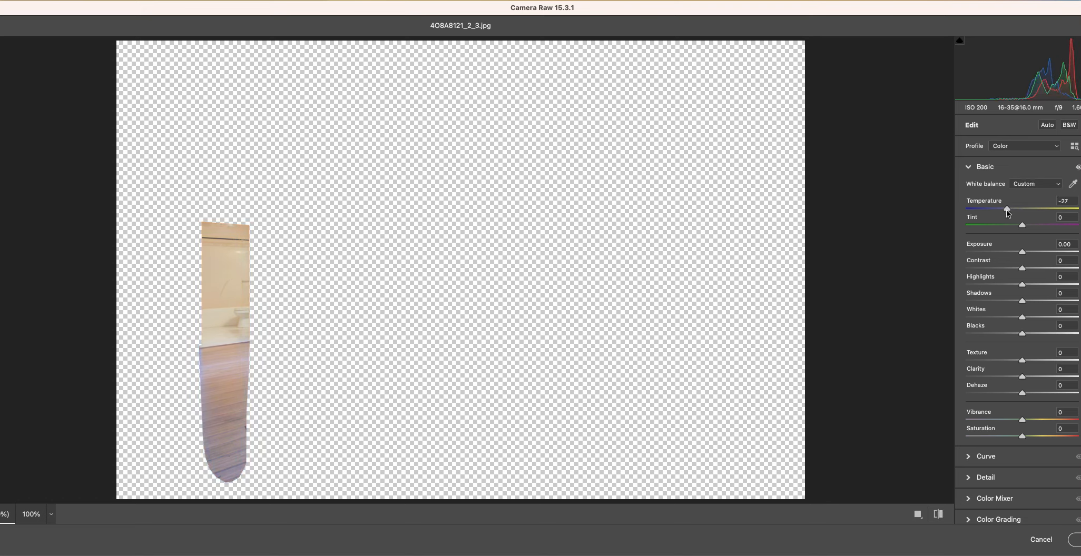
drag(1022, 252, 1028, 253)
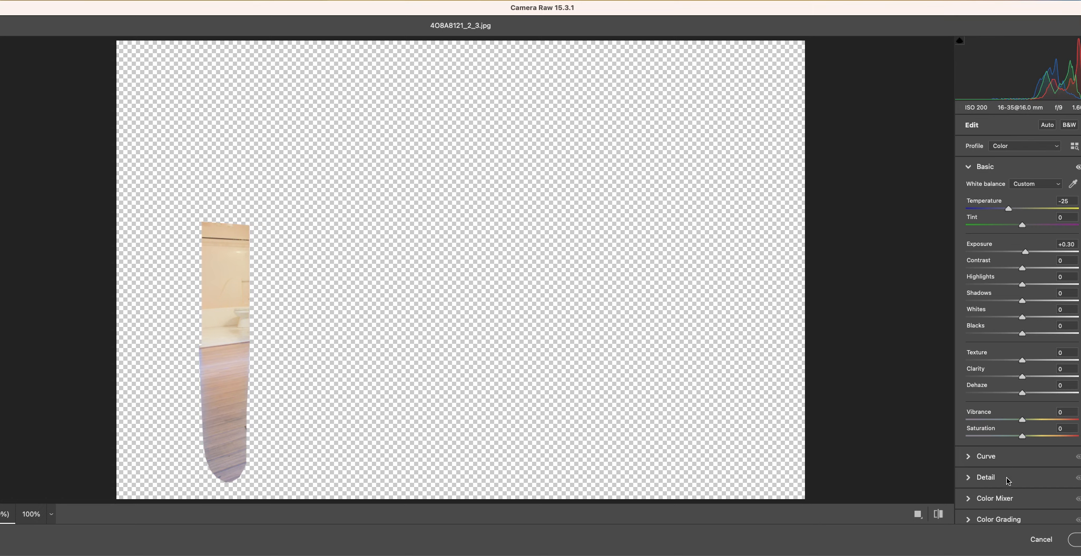
click(1075, 540)
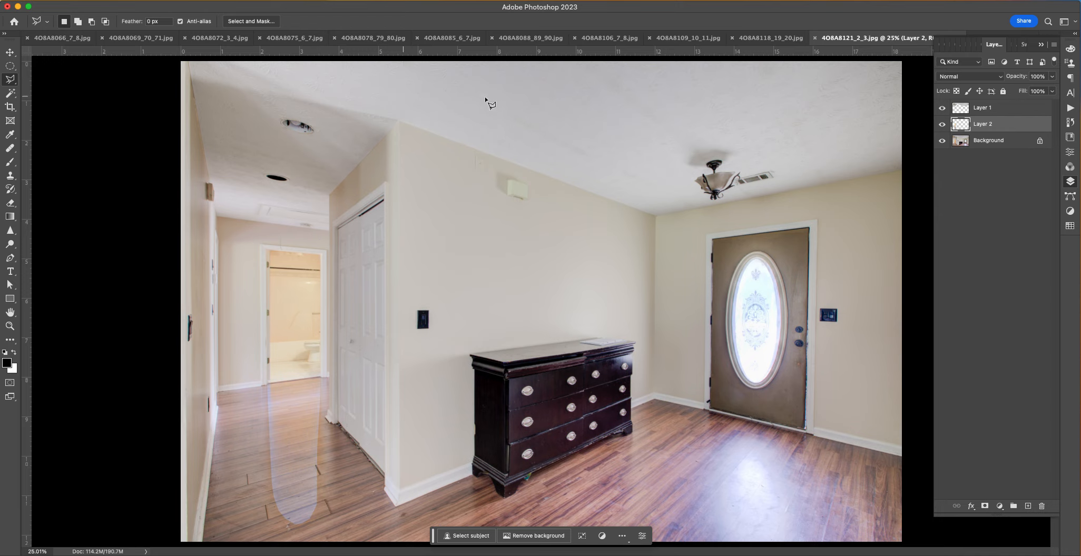
Step: Add a layer mask to the doorway layer and use the Eraser at 137 px near the hallway baseboard
click(985, 507)
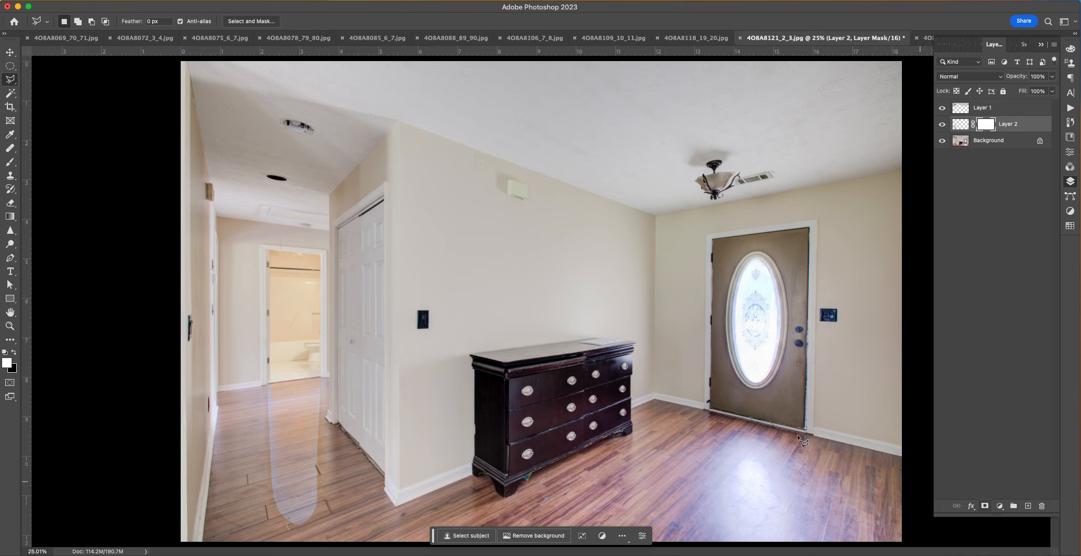
click(17, 204)
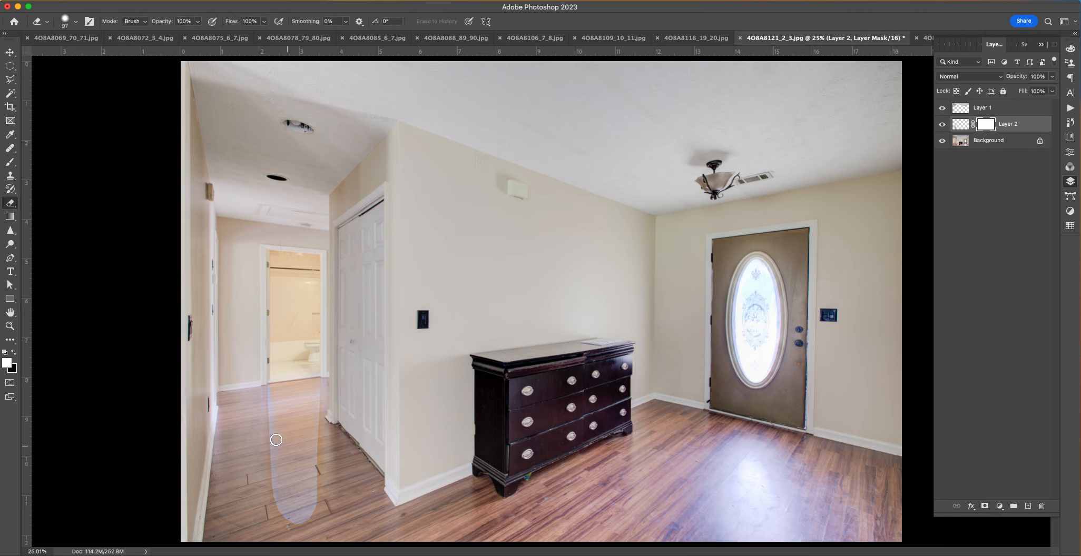
right_click(268, 423)
drag(364, 388, 350, 387)
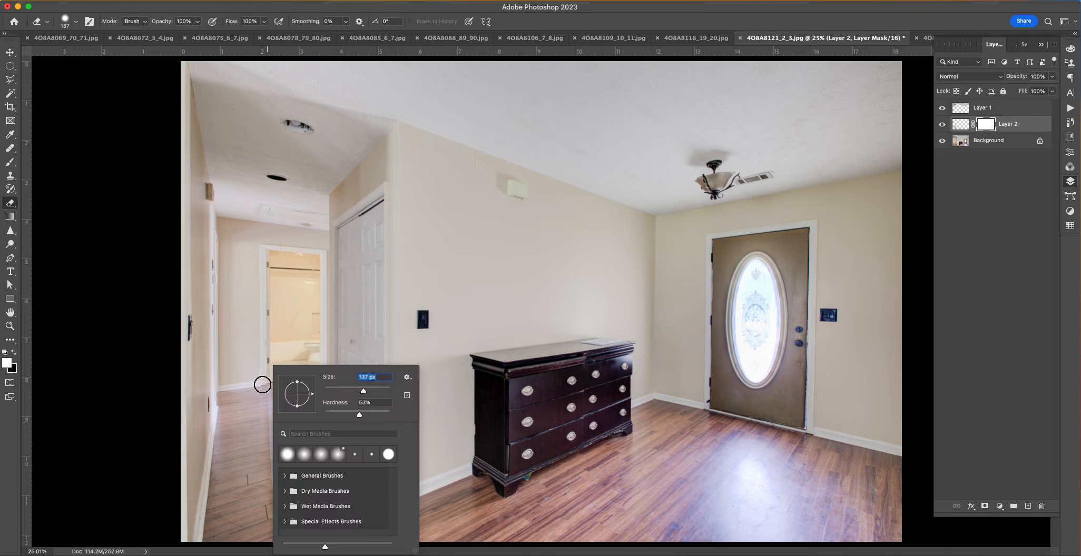
click(264, 385)
right_click(282, 432)
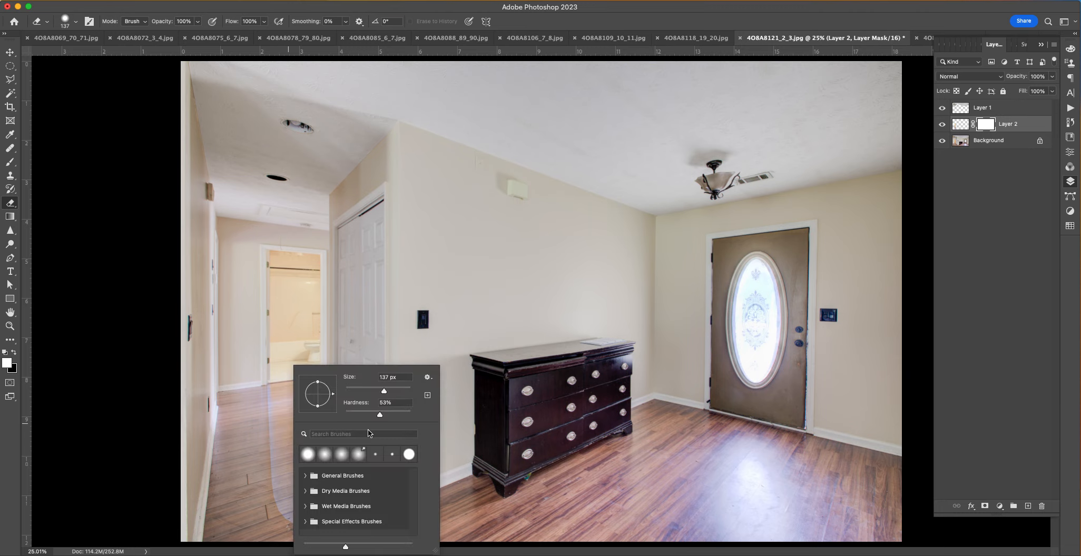
click(266, 390)
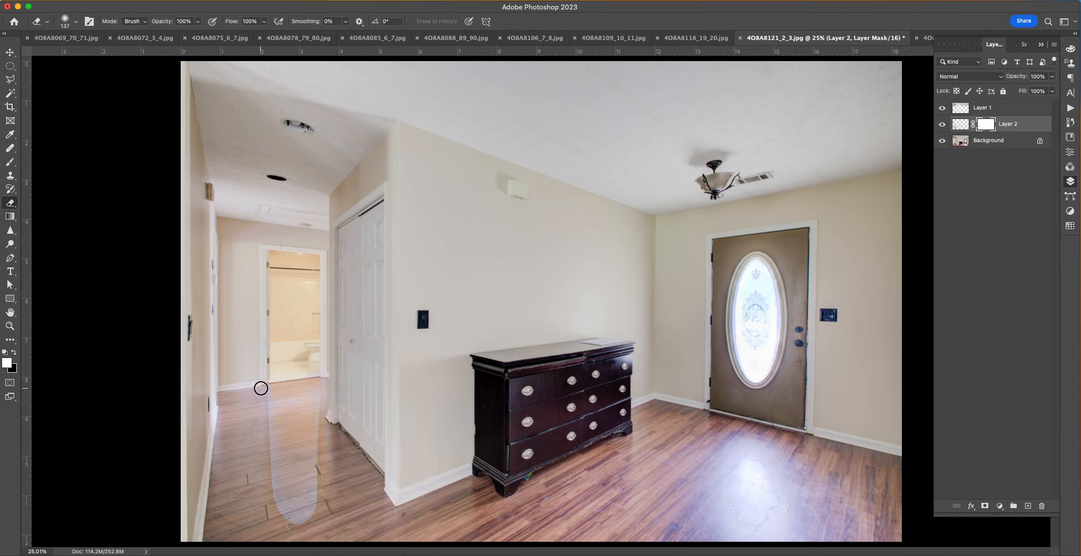
Step: Blend the floor patch's lower end into the hallway floor on the mask with a 284 px Eraser at 4% hardness and 50% opacity
right_click(285, 482)
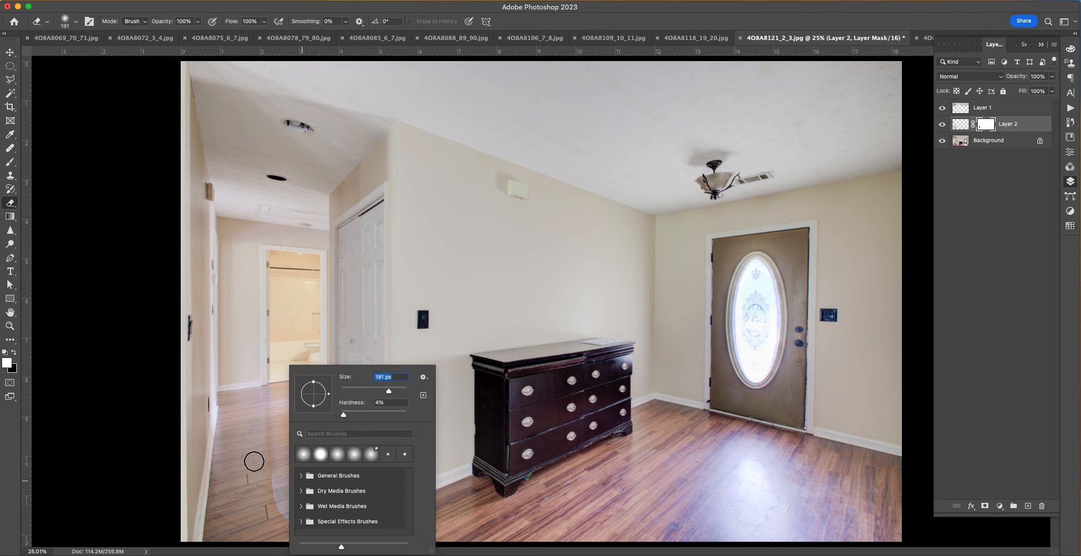
click(393, 395)
click(177, 22)
drag(171, 23, 145, 23)
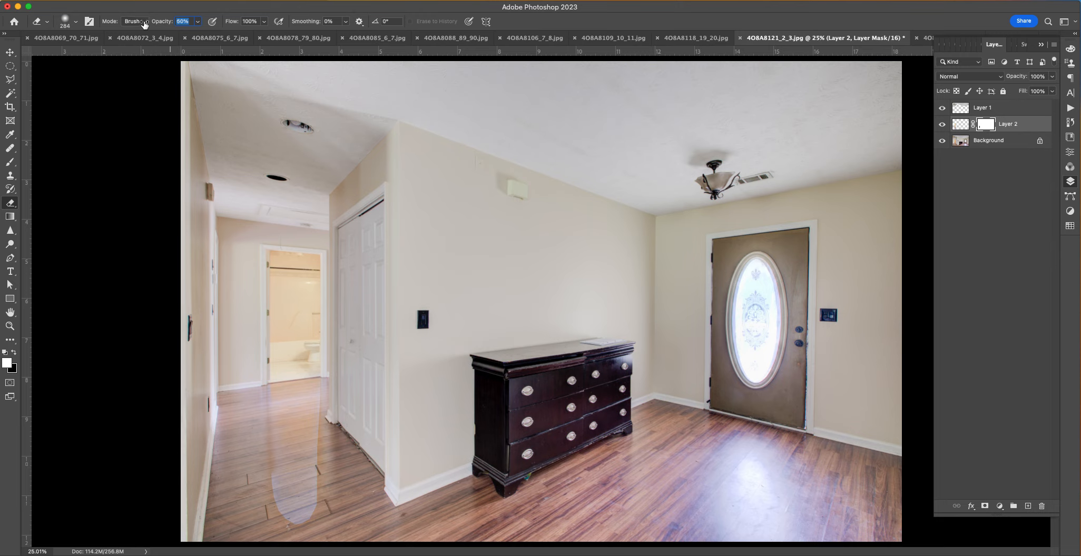
mouse_move(283, 463)
mouse_down()
mouse_move(271, 494)
mouse_move(297, 521)
mouse_move(314, 458)
mouse_move(327, 466)
mouse_move(335, 404)
mouse_move(325, 511)
mouse_move(308, 524)
mouse_move(265, 475)
mouse_move(278, 533)
mouse_move(294, 499)
mouse_move(268, 445)
mouse_move(303, 537)
mouse_move(330, 512)
mouse_move(351, 424)
mouse_move(339, 386)
mouse_move(317, 543)
mouse_move(390, 470)
mouse_up()
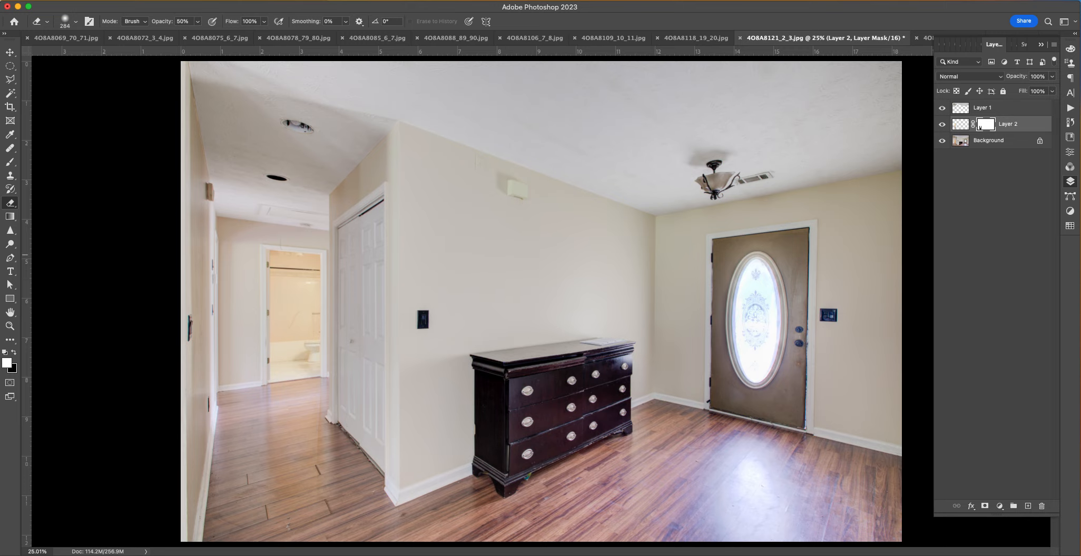
Step: Paint on the mask along the floor patch's right seam below the doorway with a 52 px Brush at 30% opacity
click(10, 162)
key(super+plus)
key(super+plus)
key(super+plus)
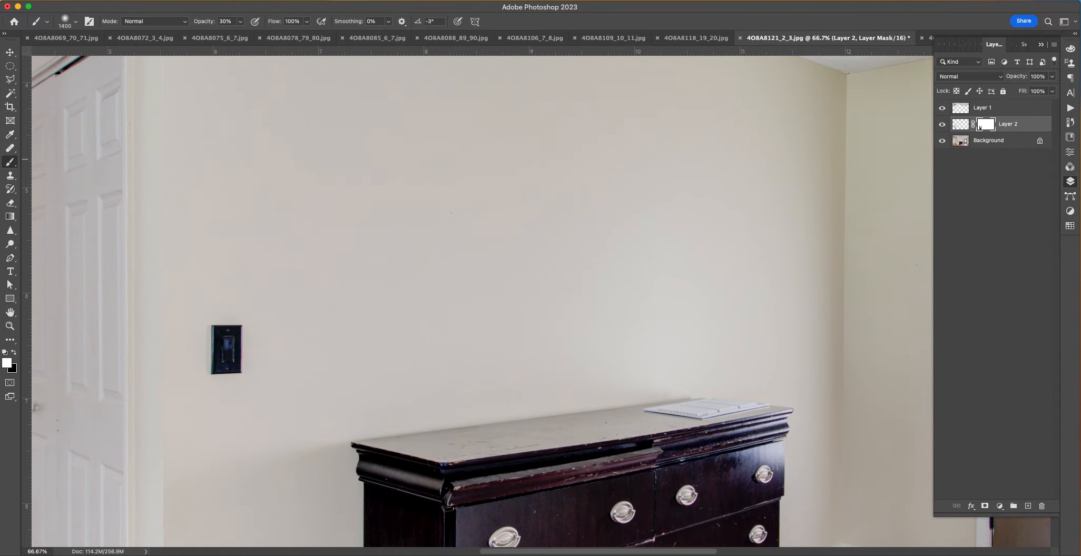
drag(401, 292, 787, 178)
drag(710, 228, 615, 172)
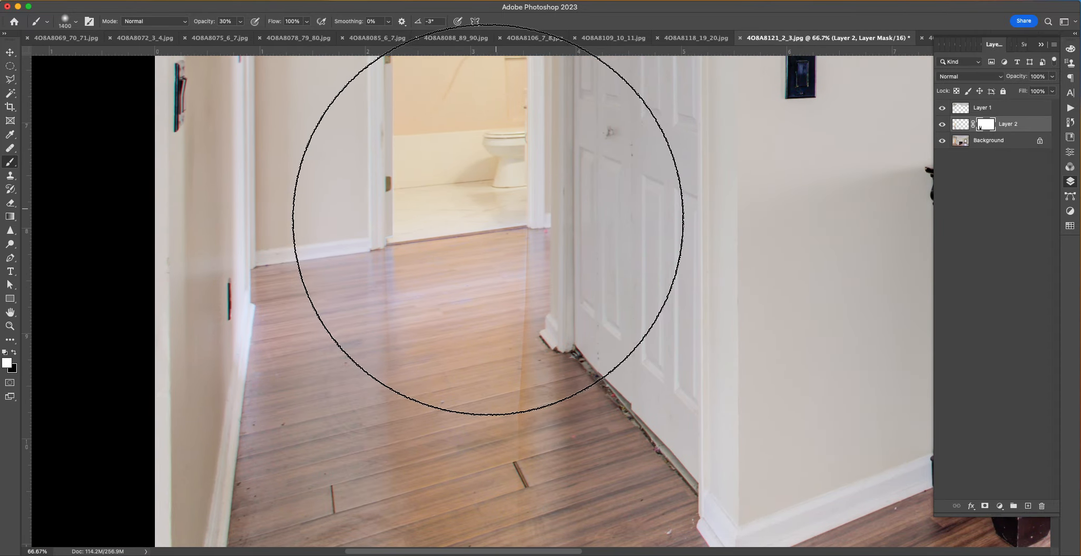
right_click(484, 251)
text(25)
key(Return)
drag(543, 277, 552, 277)
mouse_move(523, 238)
mouse_down()
mouse_move(531, 337)
mouse_move(519, 464)
mouse_up()
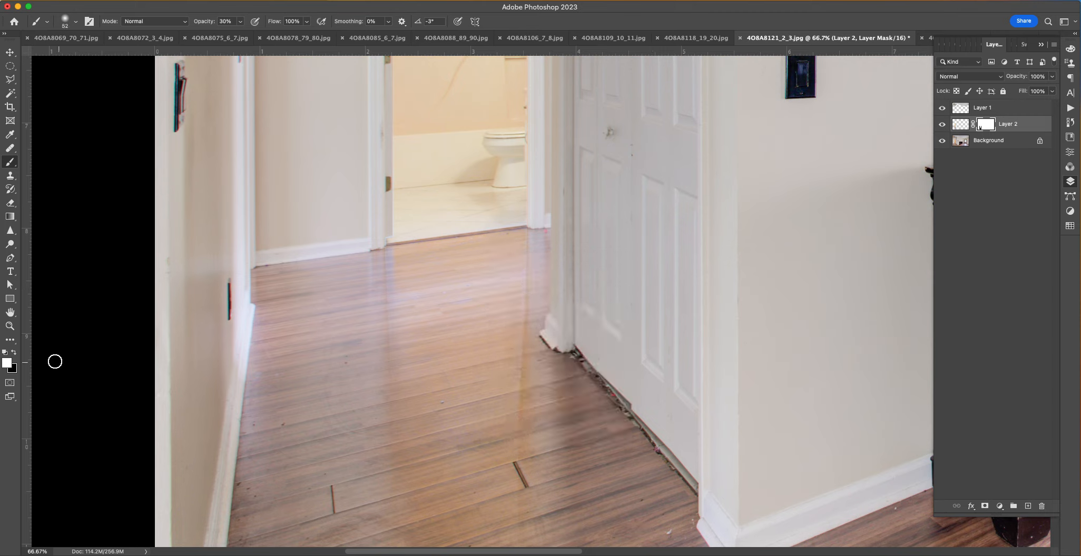
Step: Compare the hallway floor with the doorway layer hidden and shown, and reselect that layer's mask
key(x)
click(944, 125)
click(943, 125)
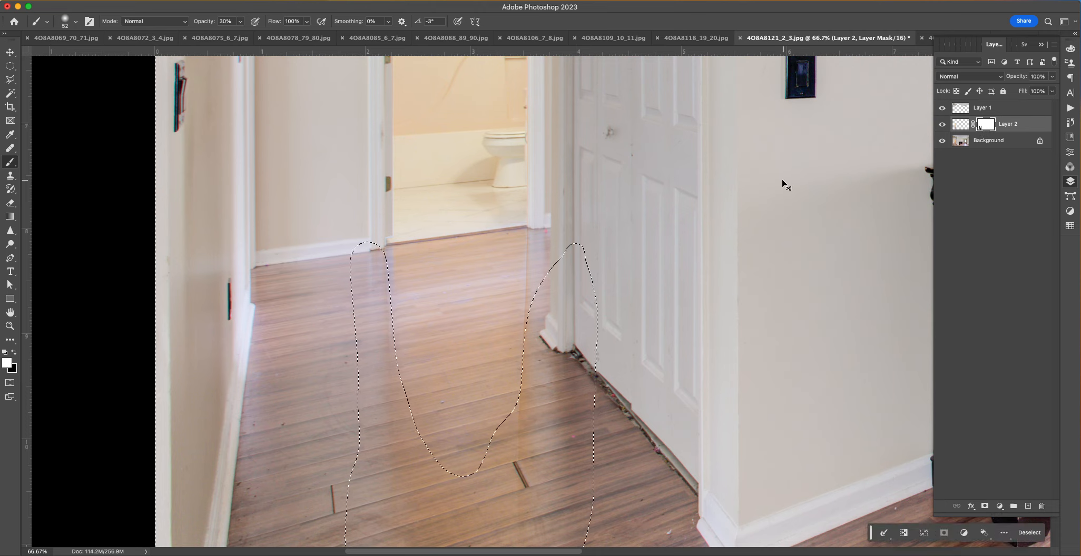
click(961, 126)
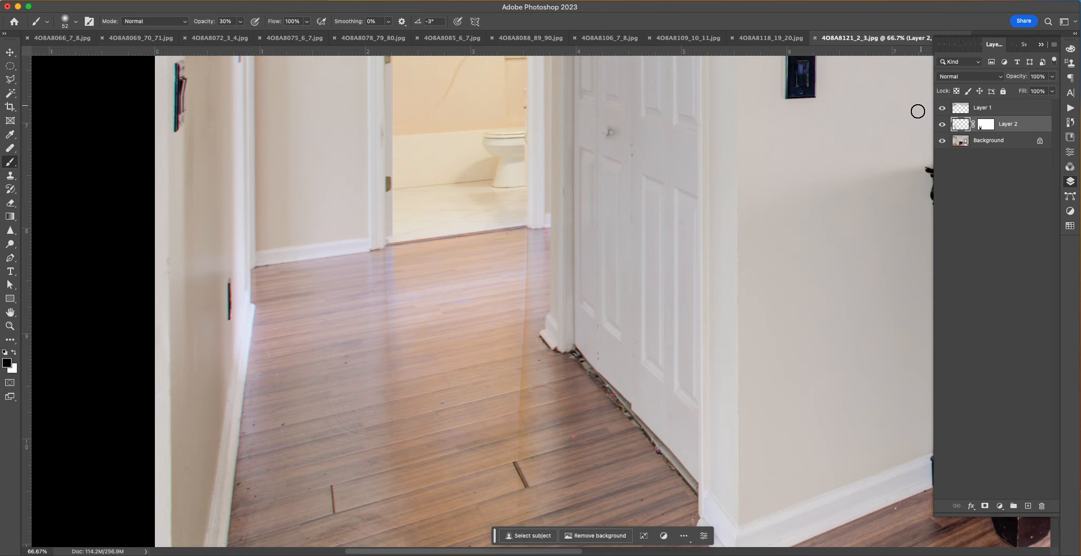
click(987, 126)
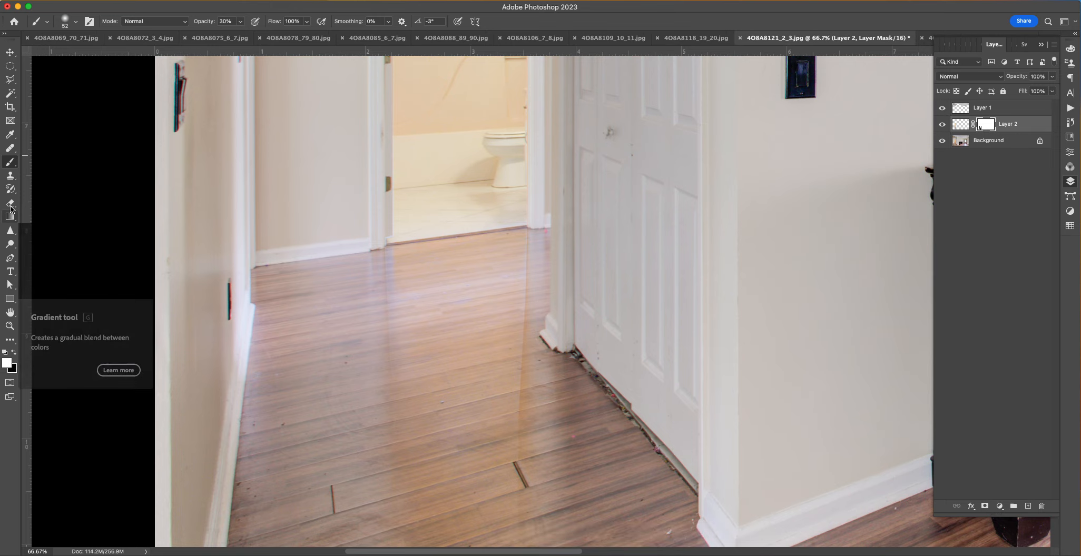
Step: Erase on the mask along the floor patch's right seam near the bathroom threshold with a 100 px Eraser at 50% opacity
click(10, 203)
right_click(562, 303)
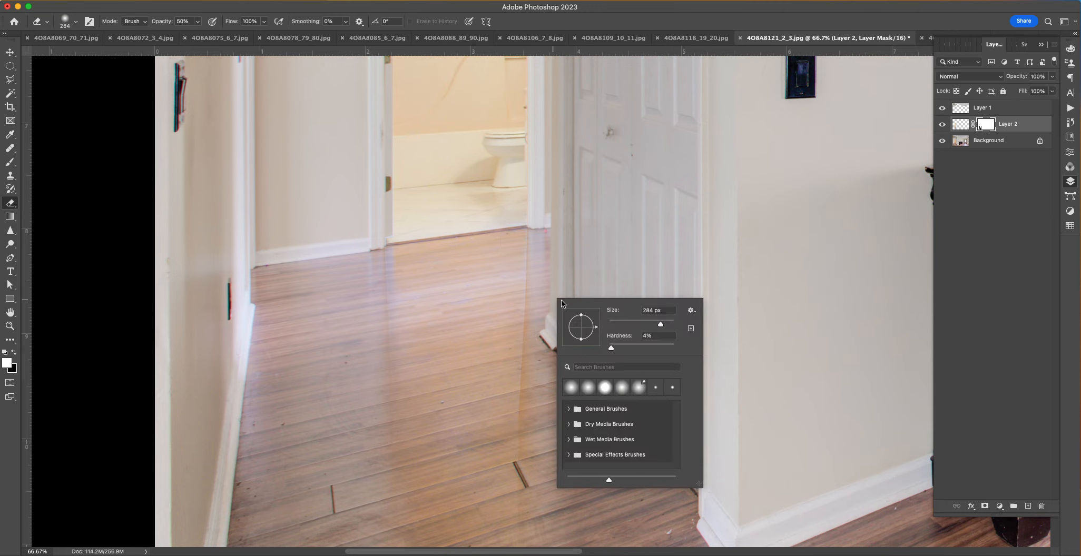
click(537, 250)
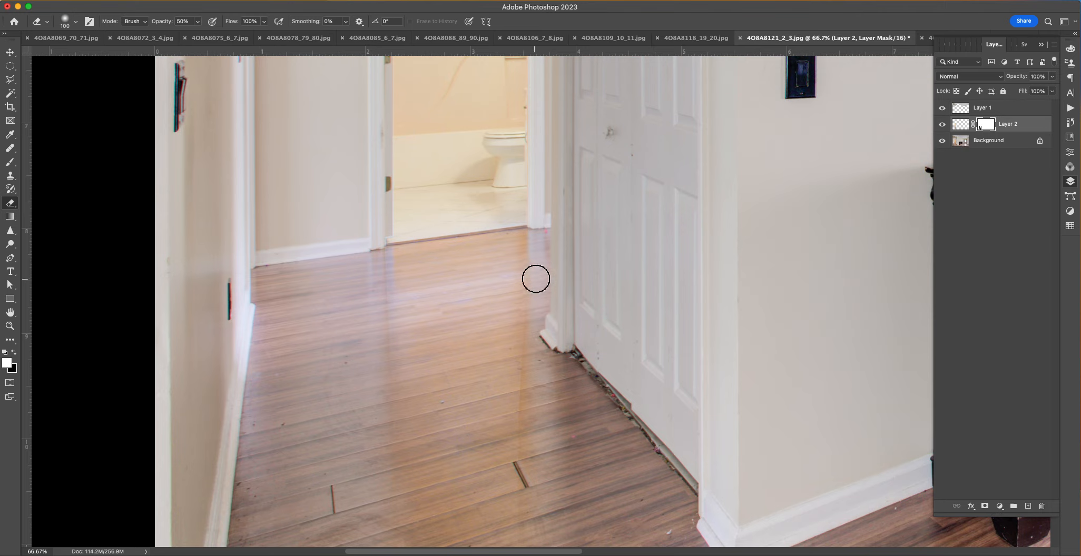
Step: Try erasing along the right floor seam with the foreground and background colors swapped, and undo the stroke
click(14, 352)
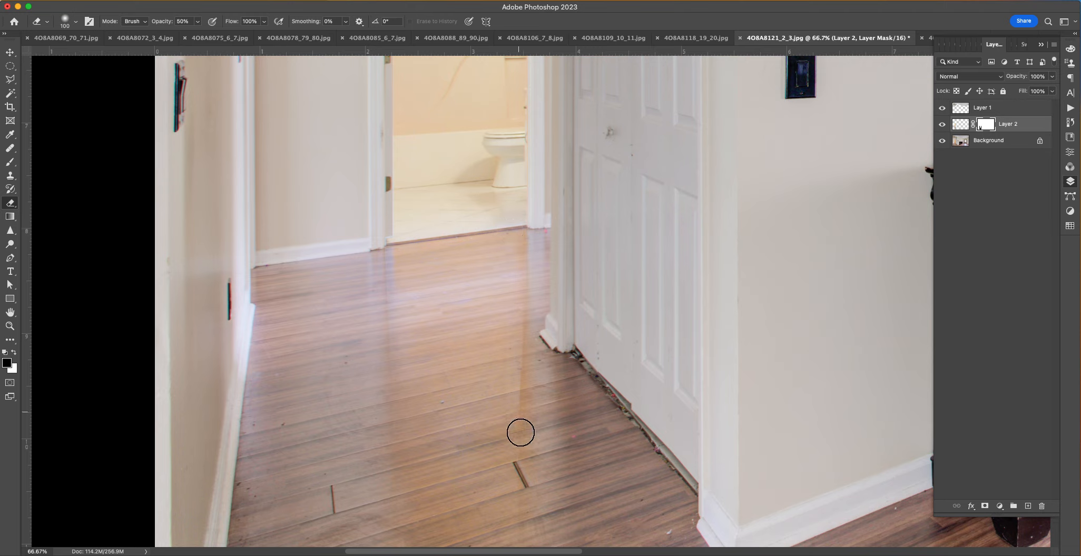
drag(517, 524, 527, 213)
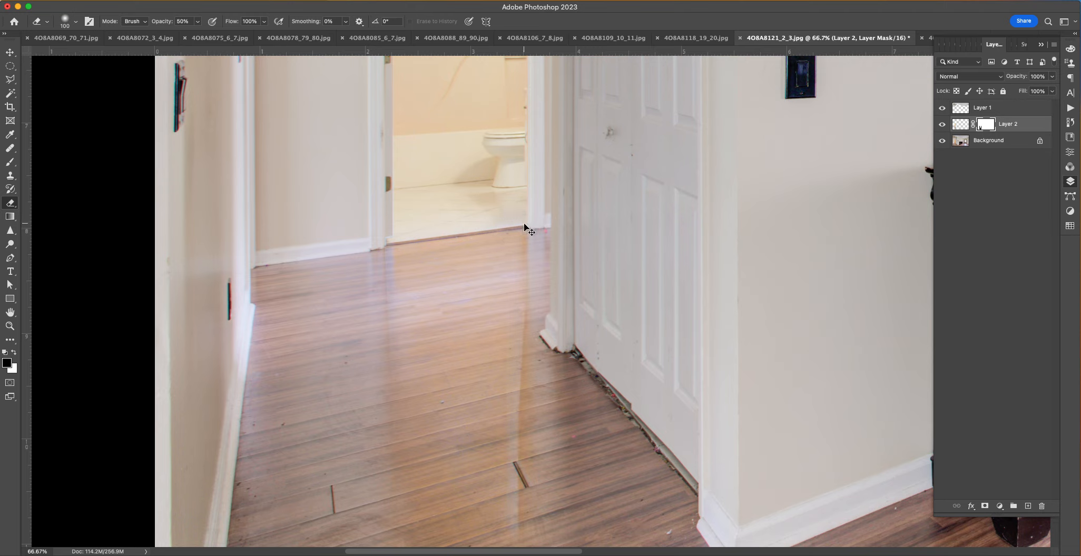
key(super+z)
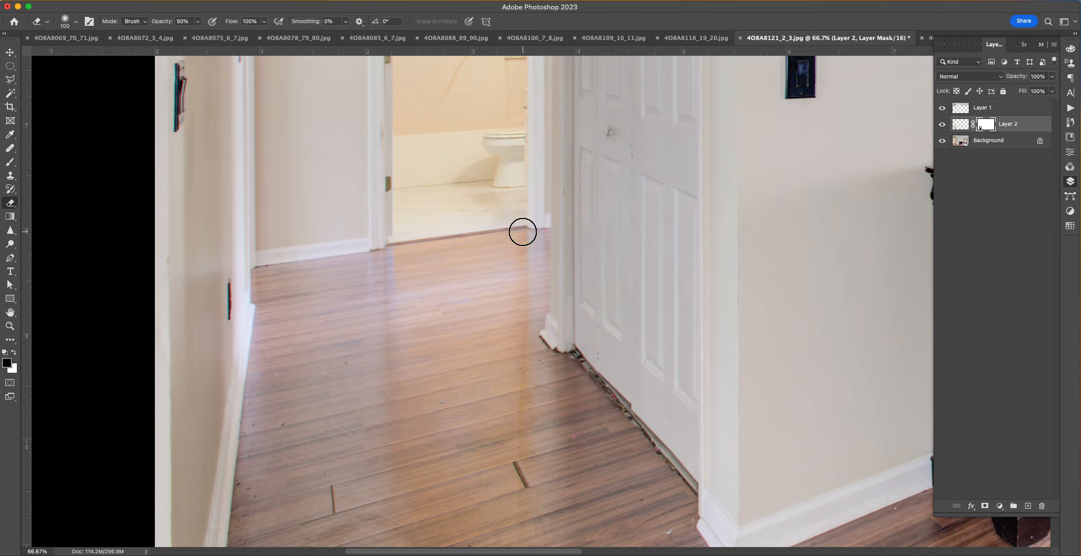
key(super+0)
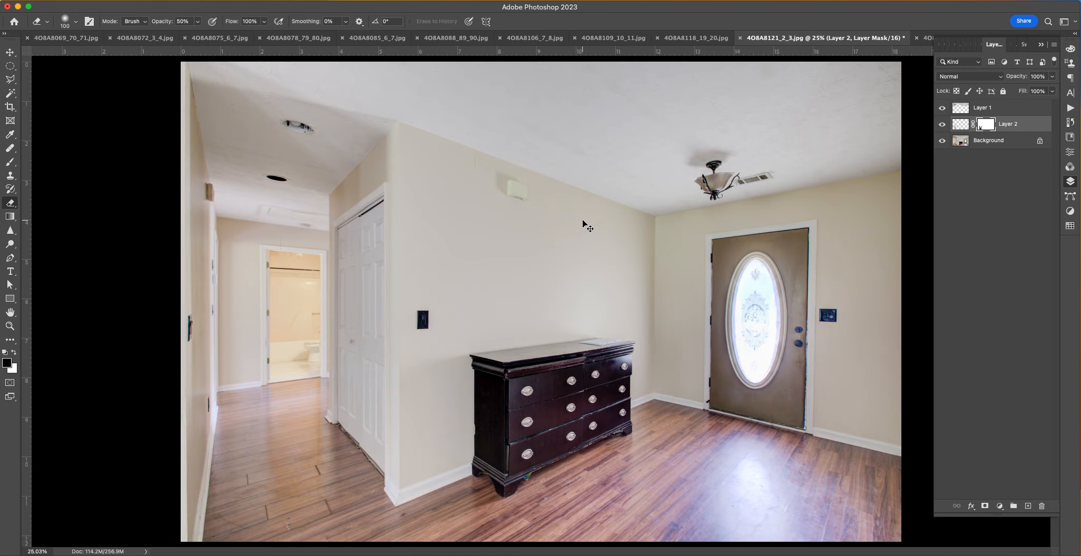
key(super+minus)
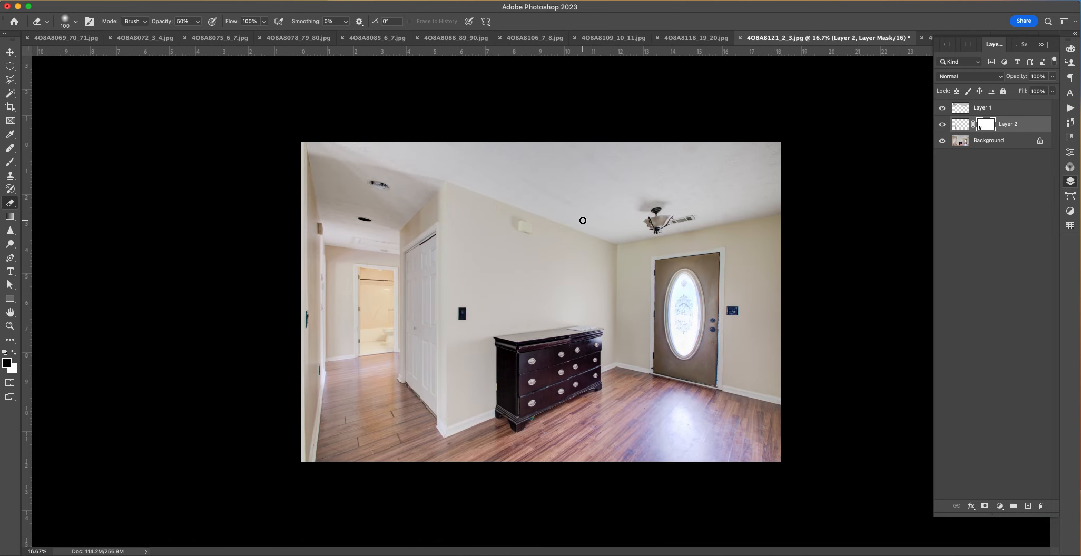
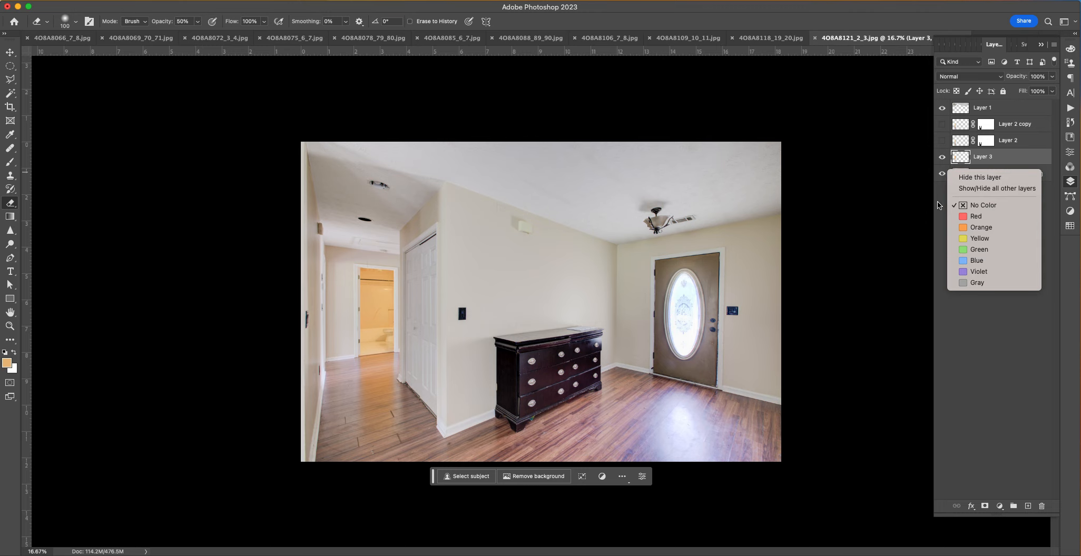
click(17, 1)
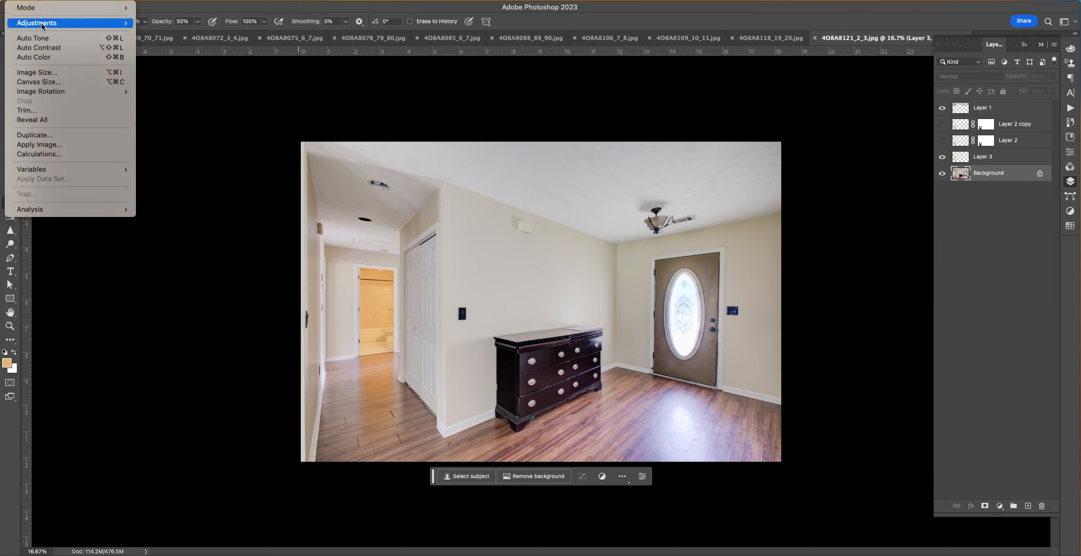
mouse_move(42, 25)
click(180, 76)
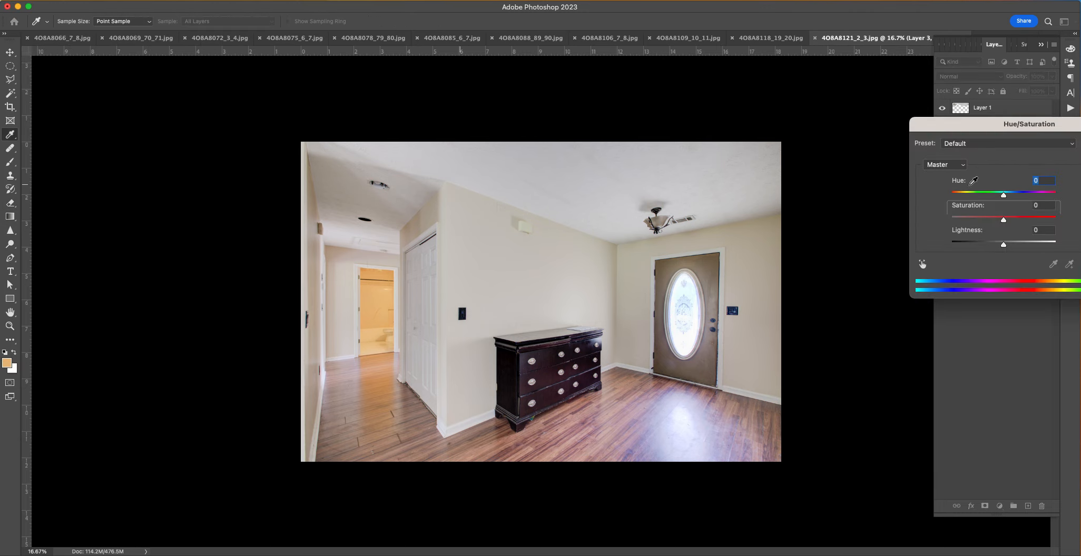
click(990, 216)
key(super+z)
drag(1004, 224, 970, 224)
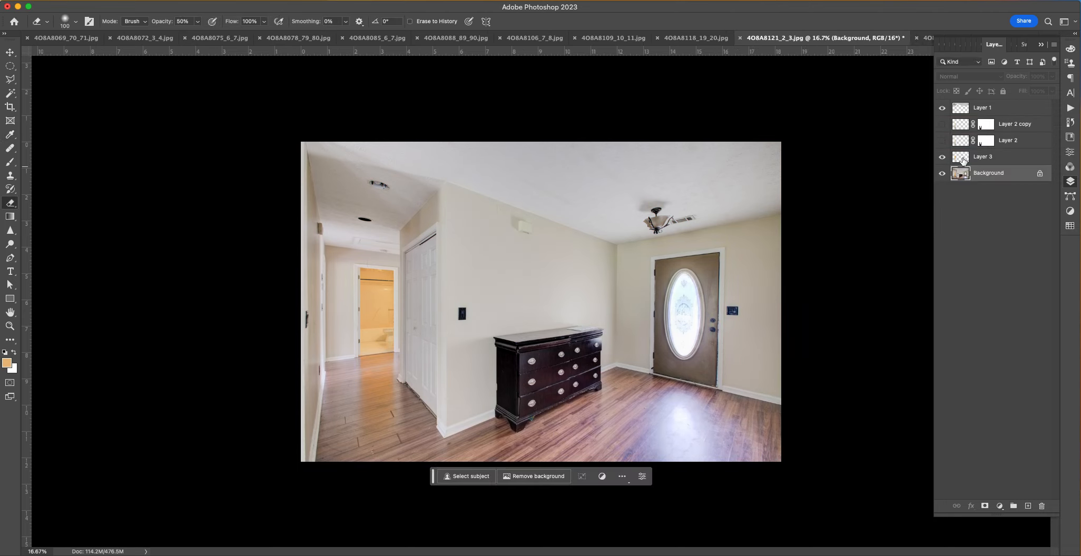
Step: Reduce the saturation of Layer 3 with Hue/Saturation to tone down the yellow bathroom doorway
click(964, 161)
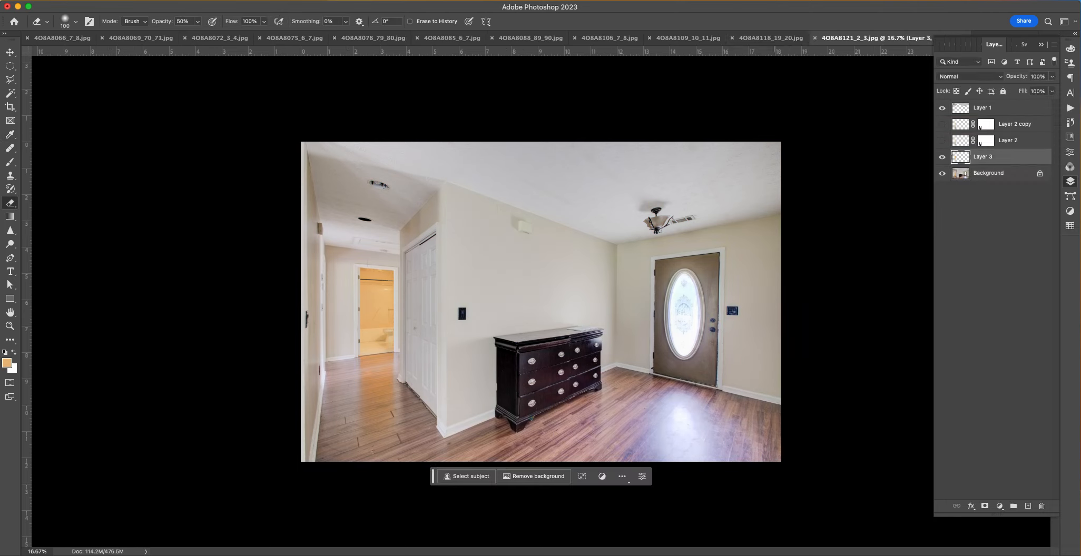
click(152, 1)
mouse_move(18, 1)
mouse_move(33, 21)
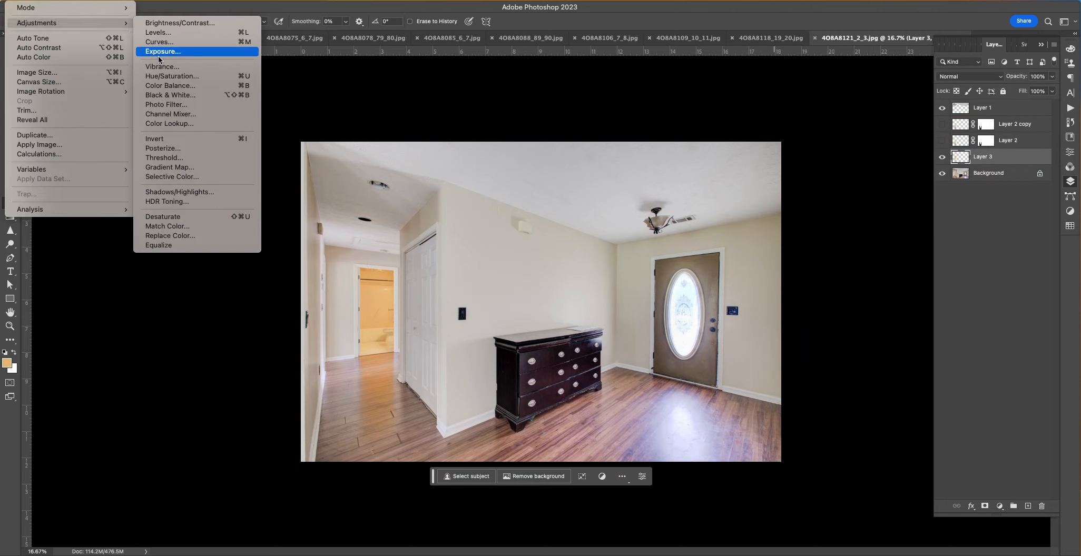
click(164, 75)
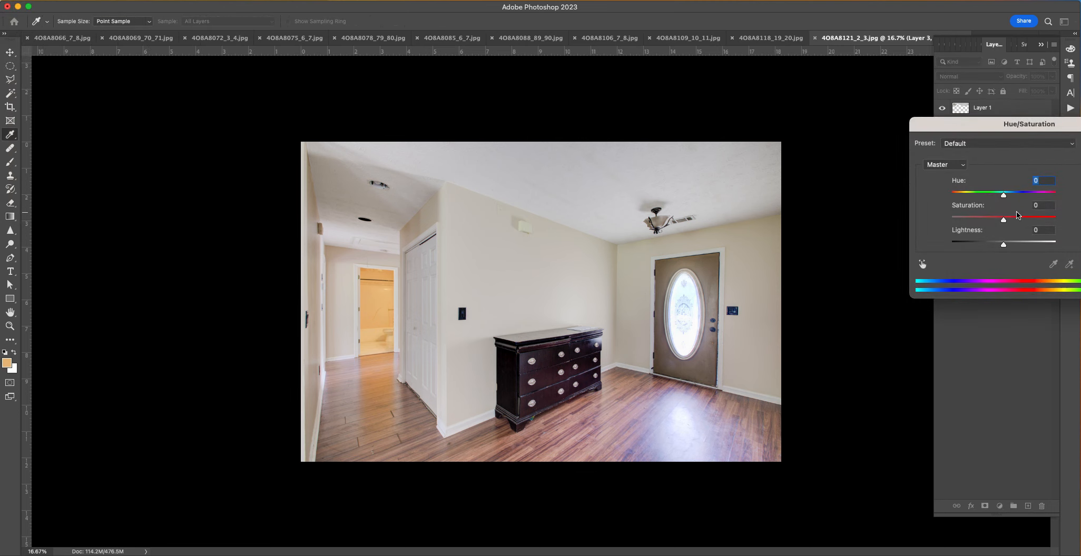
drag(991, 220, 976, 220)
key(Tab)
key(Return)
key(e)
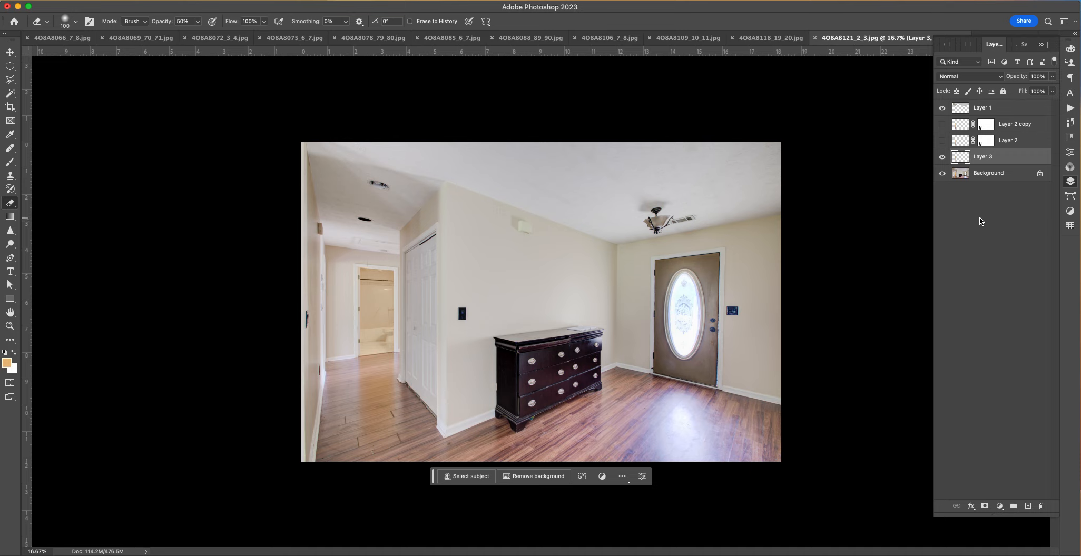
Step: Brighten Layer 3's midtones slightly with Curves, raising a point at input 118
key(super+m)
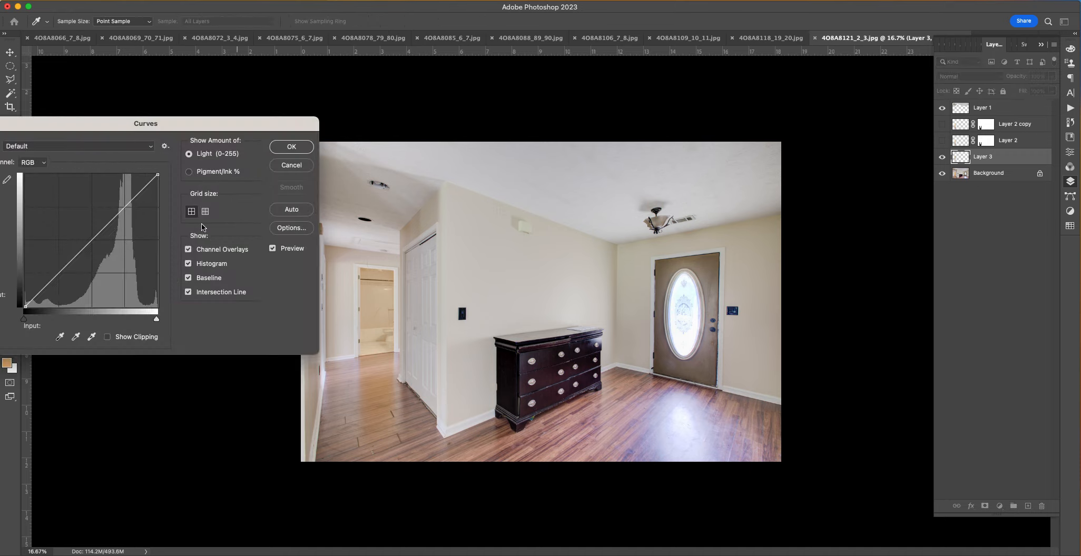
drag(86, 246, 87, 235)
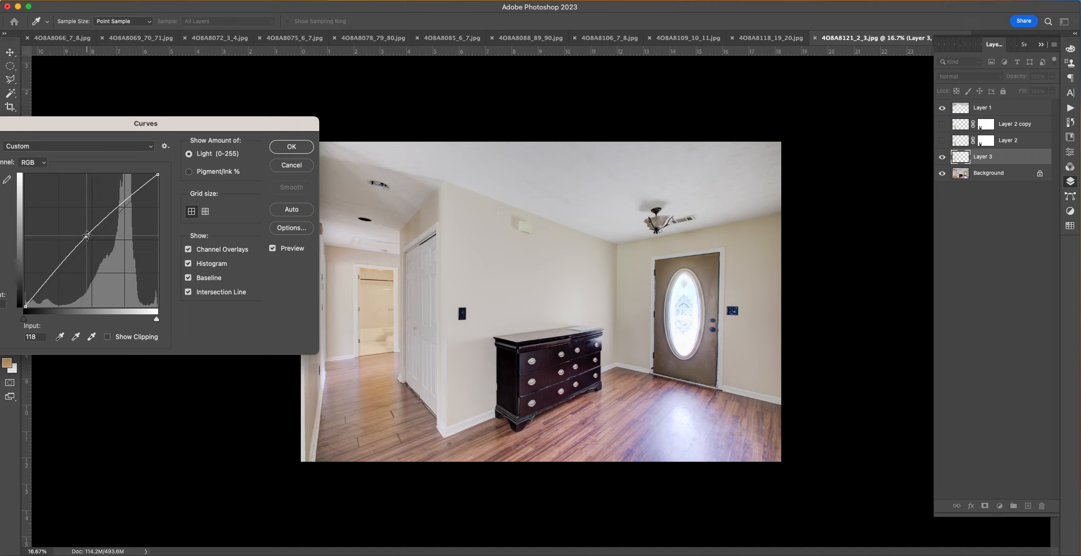
click(291, 148)
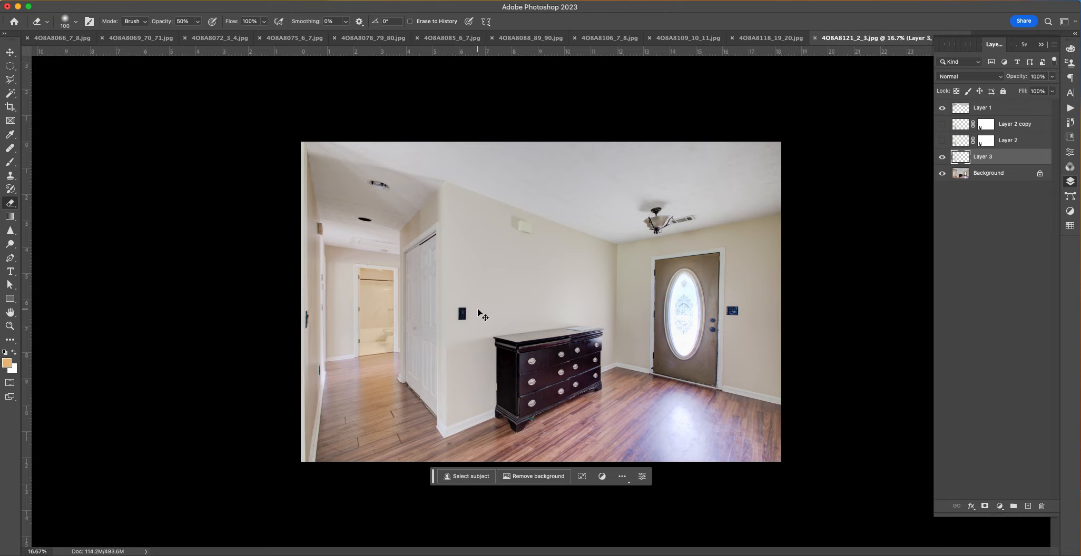
Step: Flatten the image into a single Background layer, discarding the hidden layers
key(super+plus)
key(super+plus)
key(super+plus)
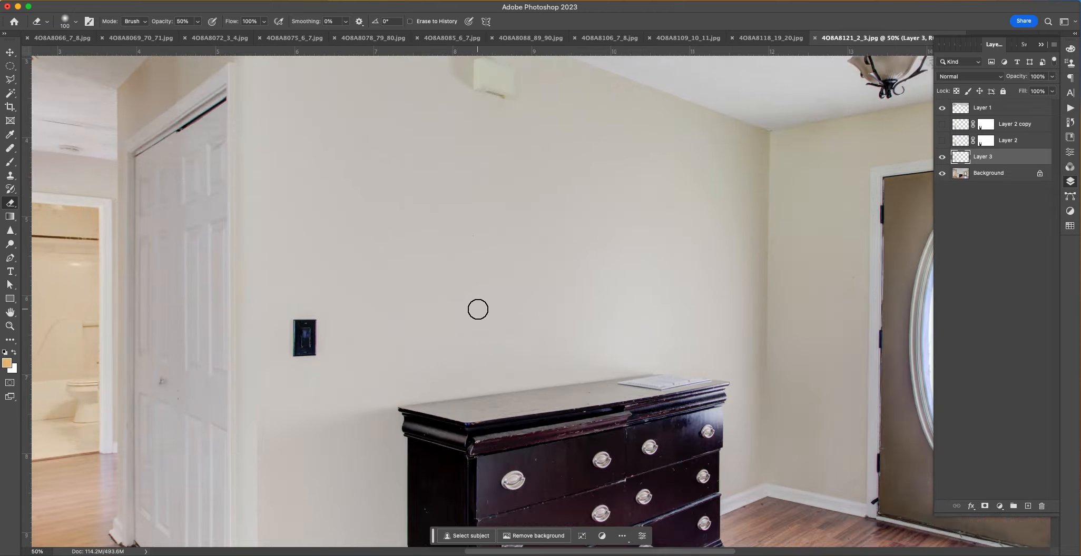
click(11, 80)
mouse_move(666, 204)
mouse_down()
mouse_move(584, 123)
mouse_move(506, 18)
mouse_up()
click(95, 1)
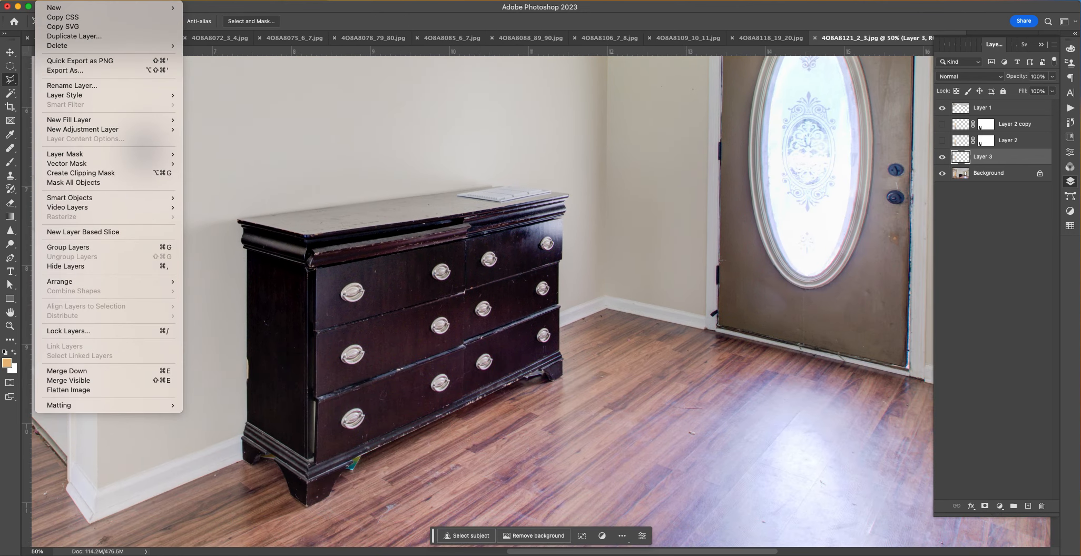
click(105, 390)
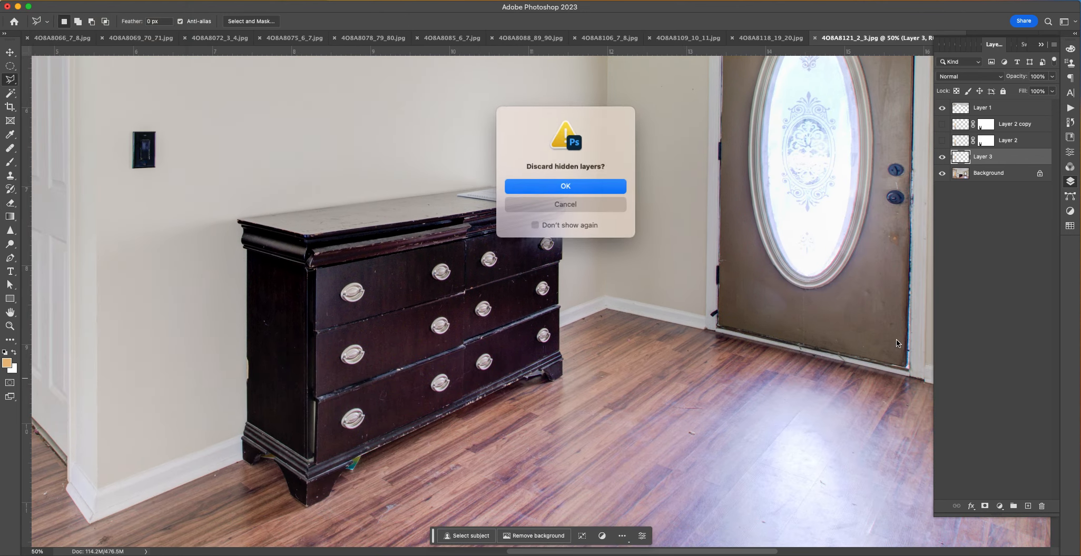
click(566, 186)
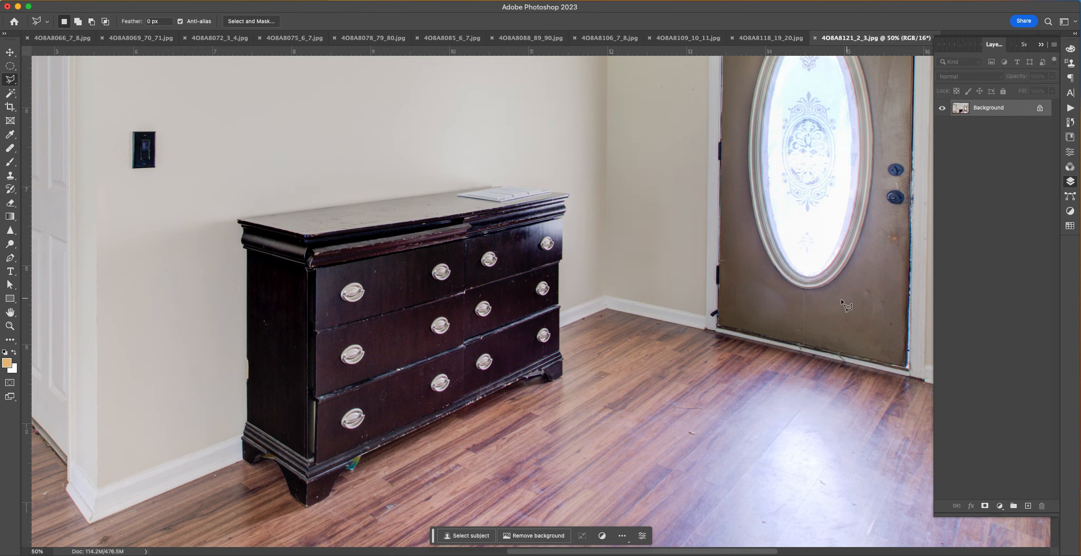
Step: Start a Polygonal Lasso outline of the floor, following the baseboard and front door threshold to the room's far corner
scroll(819, 333, right, 10)
scroll(819, 333, down, 4)
click(778, 511)
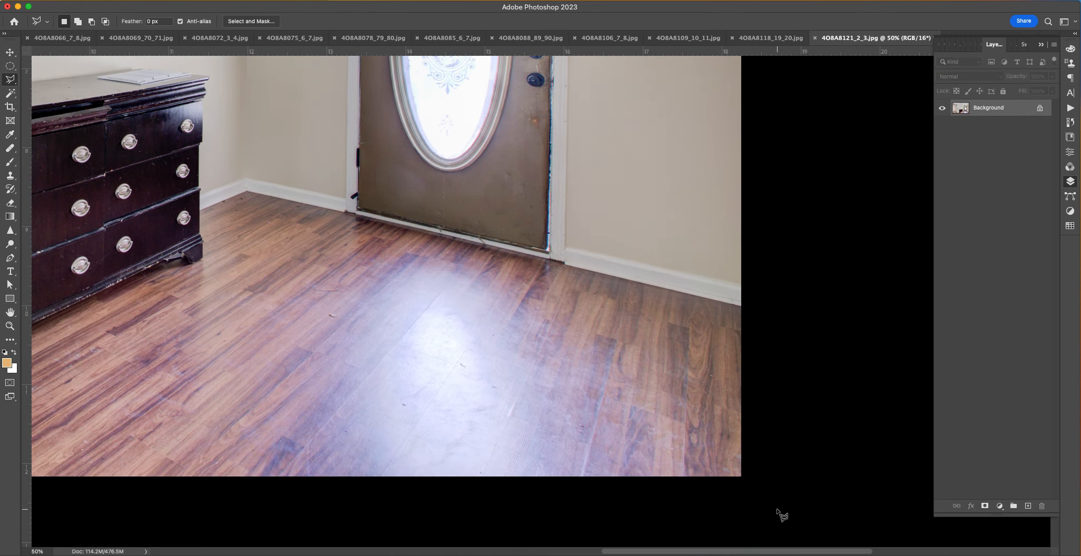
click(743, 307)
click(565, 263)
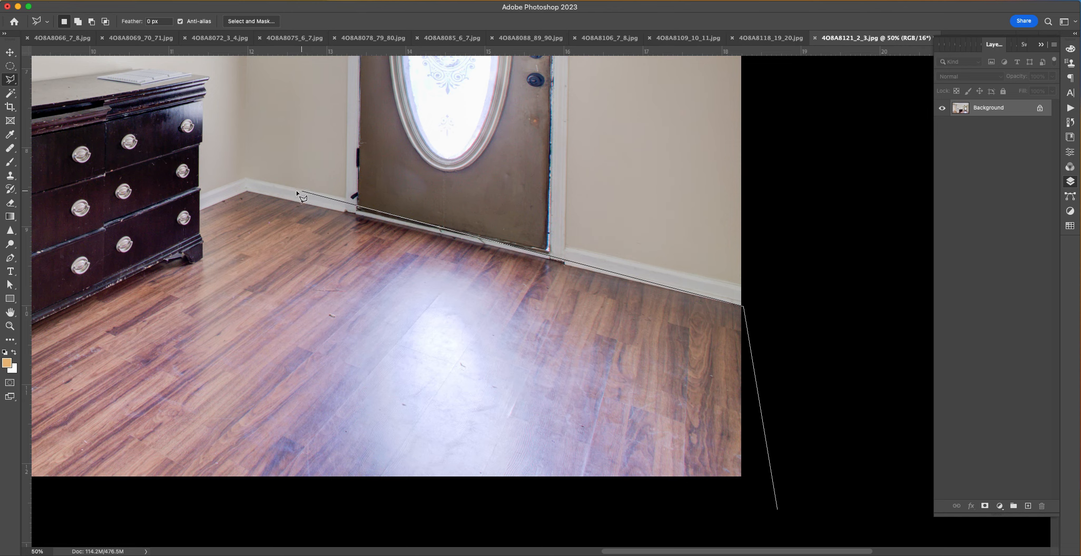
click(245, 191)
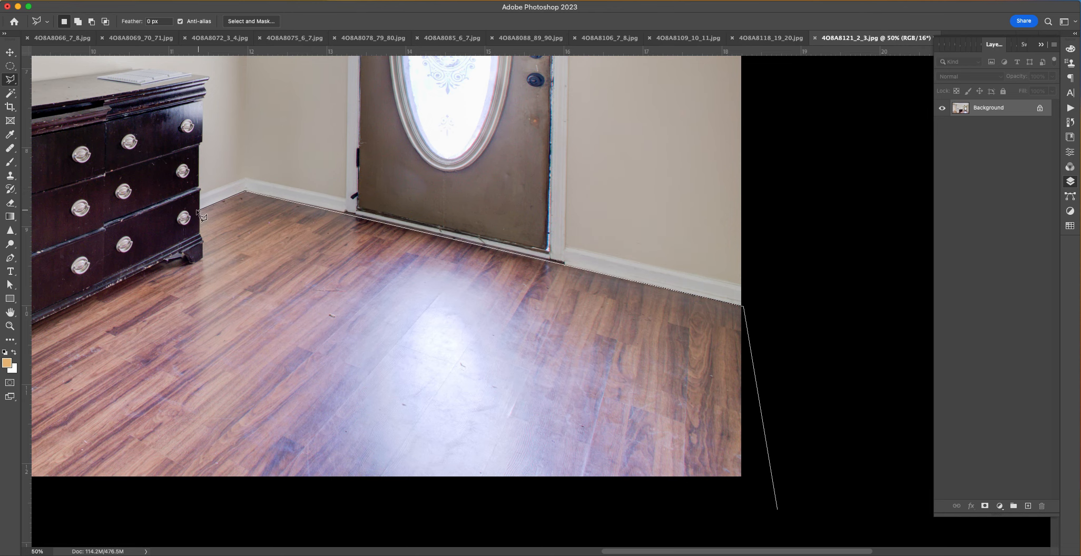
scroll(195, 212, up, 4)
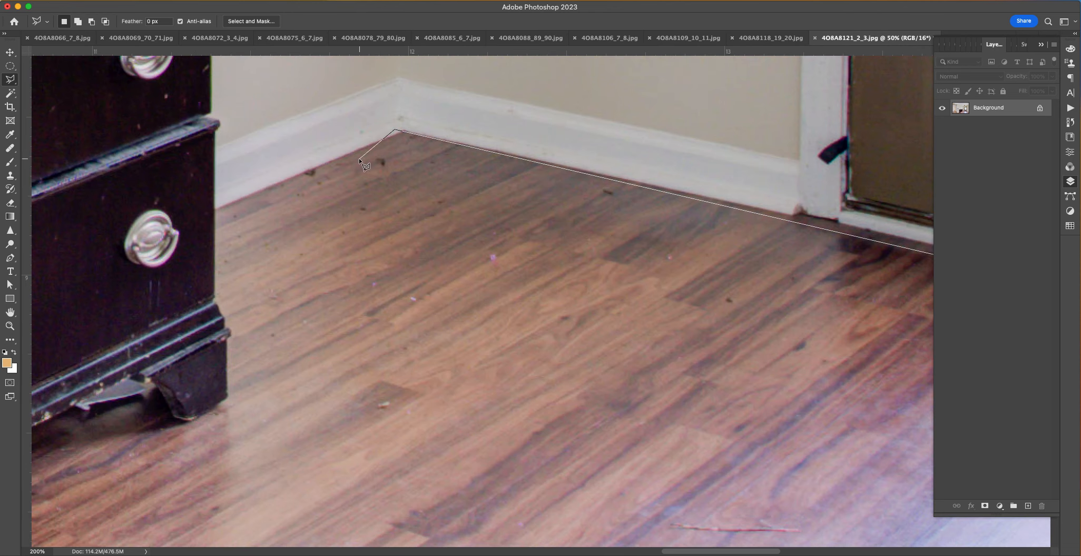
key(BackSpace)
click(404, 131)
Step: Continue the floor outline along the baseboard to the dresser, around its rear foot and along its front bottom edge
click(215, 208)
click(212, 302)
click(224, 322)
click(193, 420)
click(174, 415)
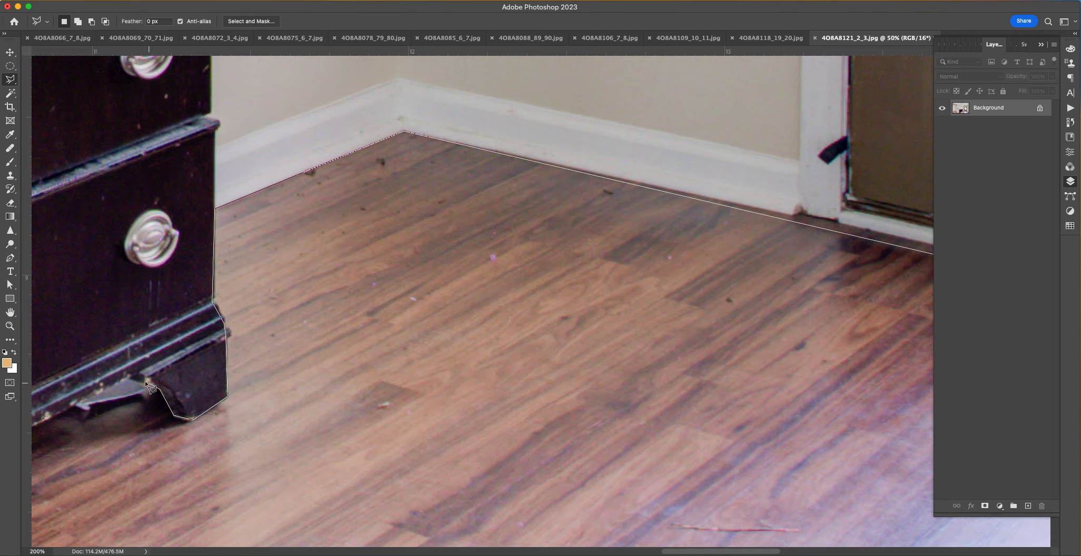
drag(140, 385, 772, 296)
drag(115, 506, 352, 266)
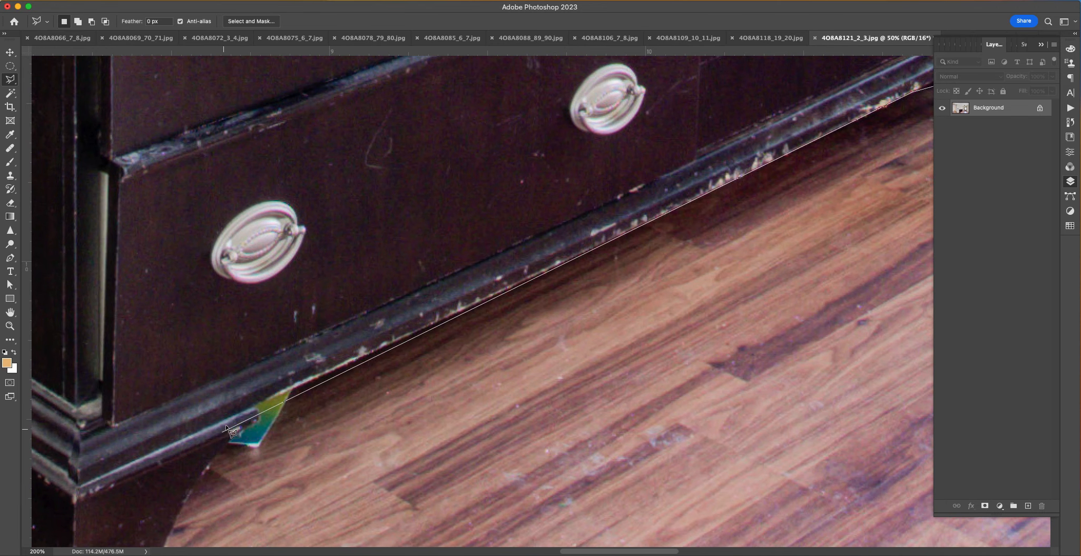
Step: Trace the floor outline past the colored card and around the bottom of the dresser's front corner leg
click(258, 407)
click(230, 445)
click(208, 468)
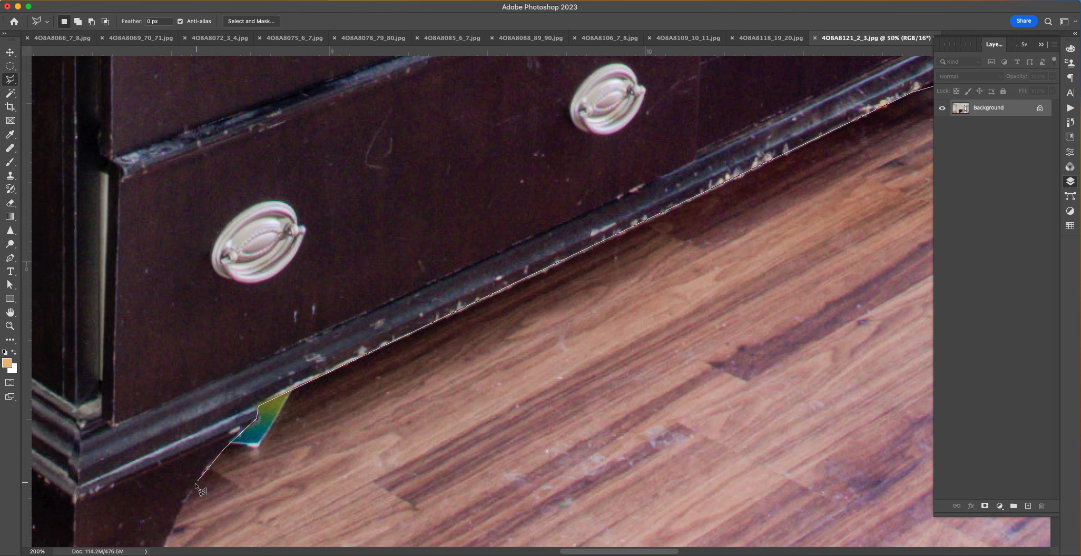
drag(214, 323, 262, 171)
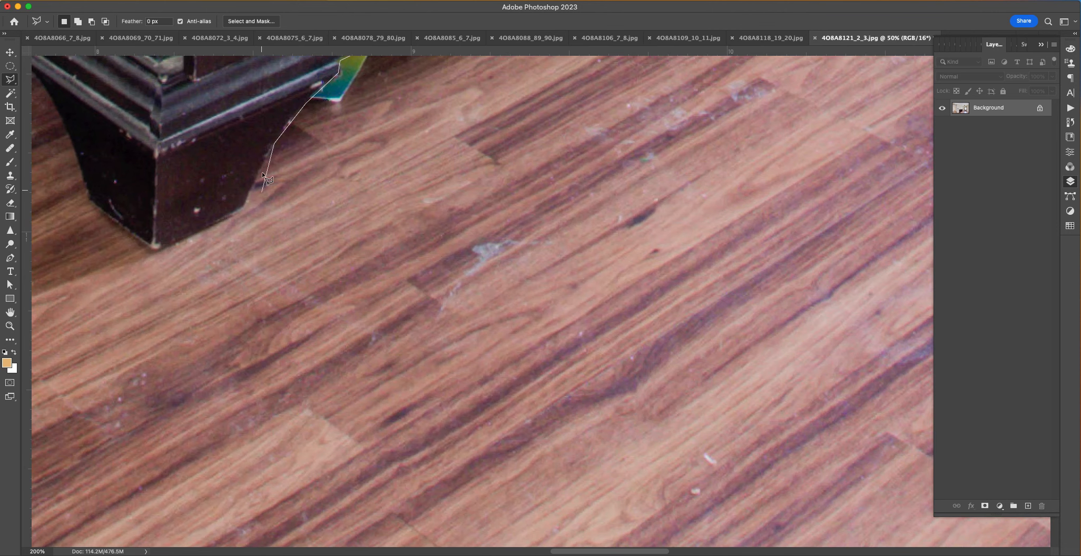
click(246, 202)
click(152, 251)
drag(89, 192, 313, 309)
Step: Trace the floor outline up the corner leg and under the dresser's side panel to its back foot
click(320, 326)
click(302, 265)
click(267, 198)
click(241, 174)
click(208, 167)
click(182, 187)
click(159, 196)
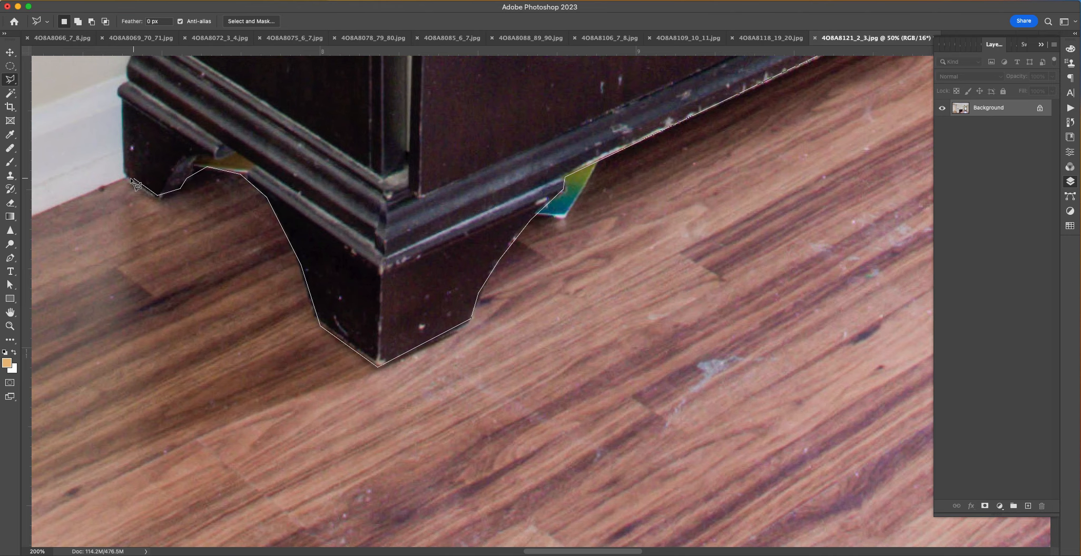
Step: Extend the floor outline along the baseboard, around the wall corner and below the closet door to its far trim
drag(120, 188, 813, 116)
click(362, 320)
click(263, 180)
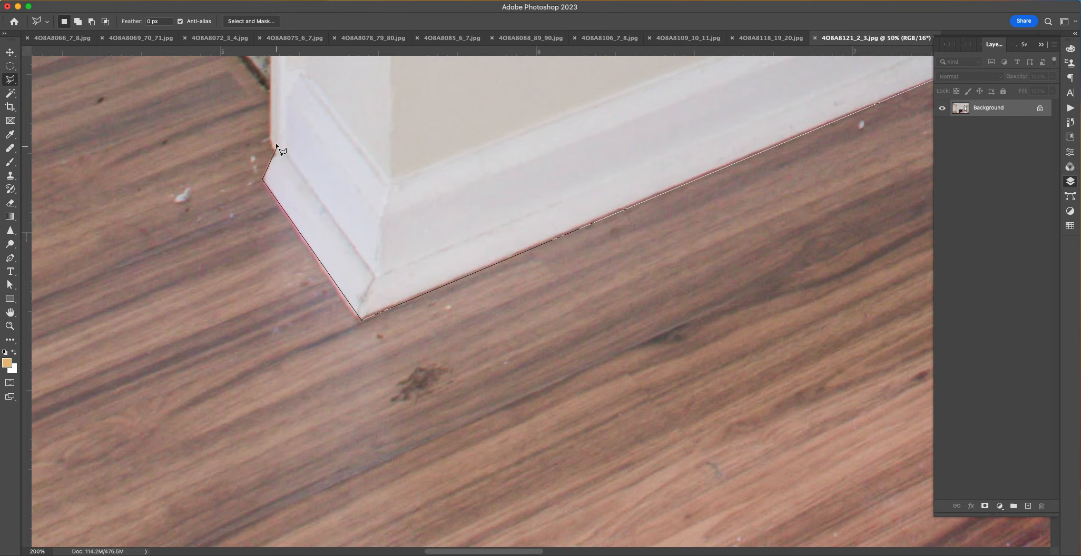
mouse_move(262, 91)
mouse_down()
mouse_move(768, 526)
mouse_move(797, 534)
mouse_up()
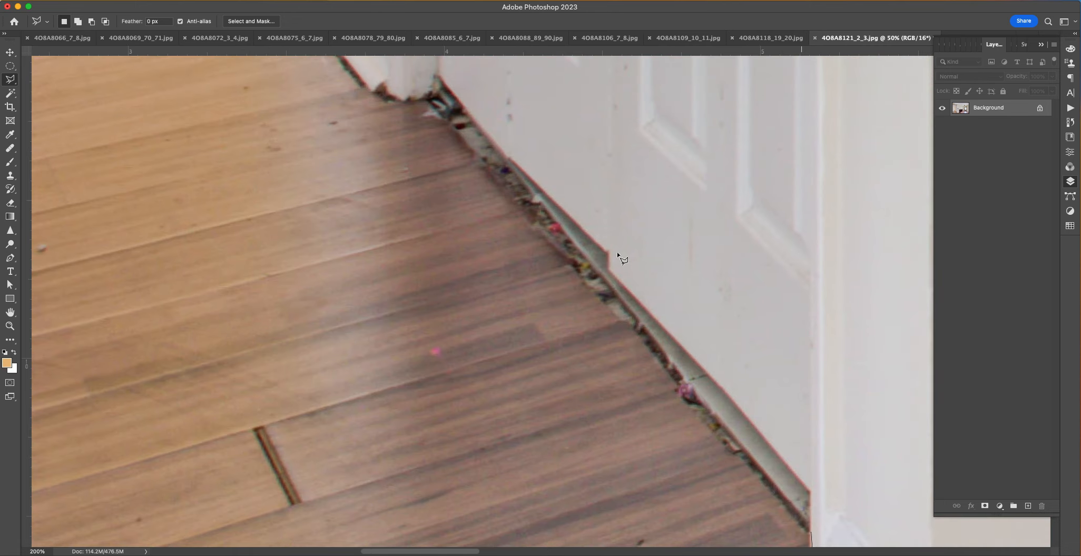
click(809, 526)
click(434, 95)
drag(354, 85, 639, 354)
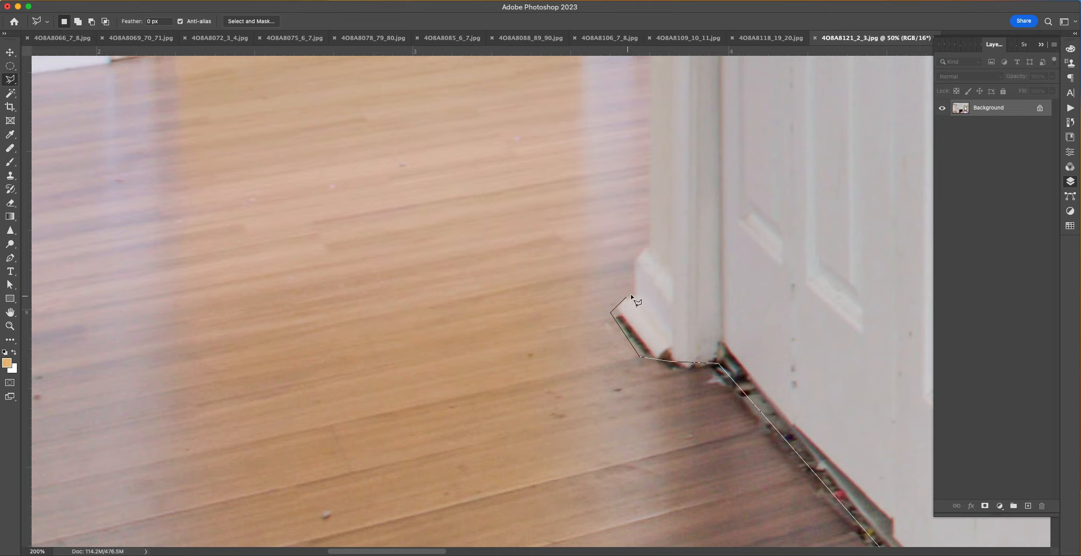
Step: Extend the floor outline up the closet's side trim, across the bathroom threshold and along the hallway's back baseboard
click(646, 247)
drag(659, 209, 691, 323)
click(706, 237)
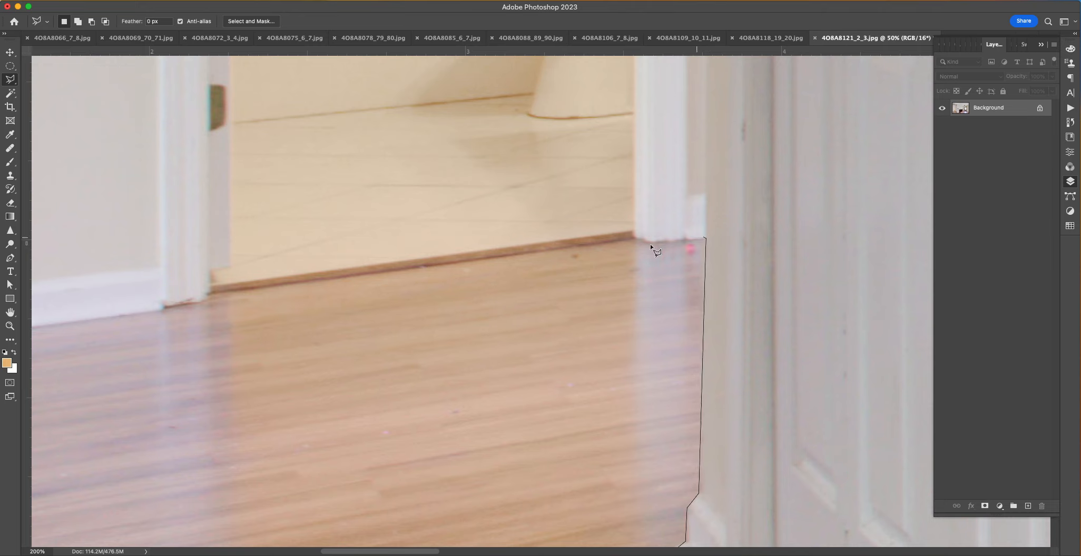
click(631, 235)
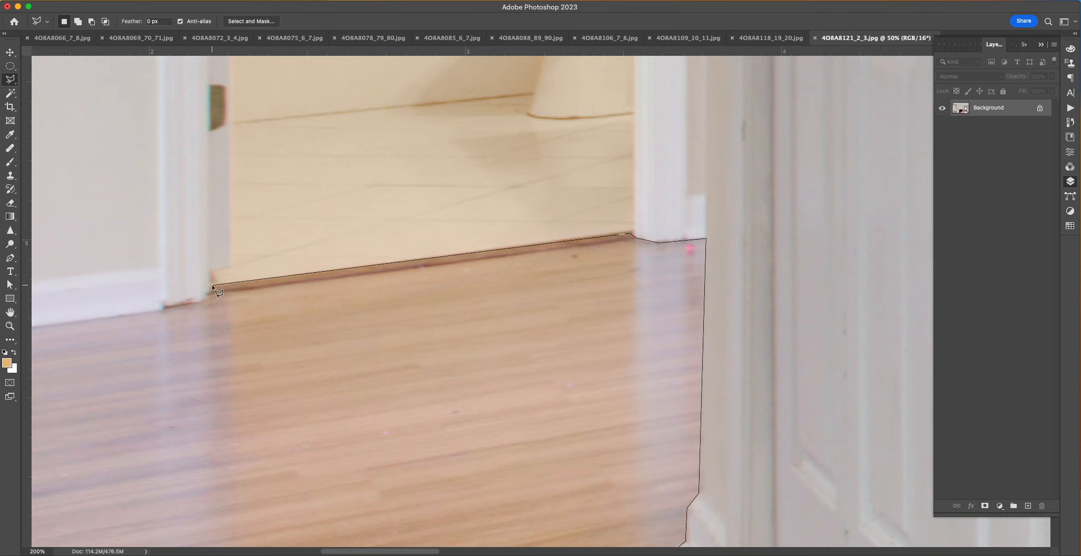
click(199, 301)
drag(140, 321, 844, 323)
Step: Trace the hallway's left baseboard down to the photo's lower edge and close the outline to select the whole floor
click(518, 362)
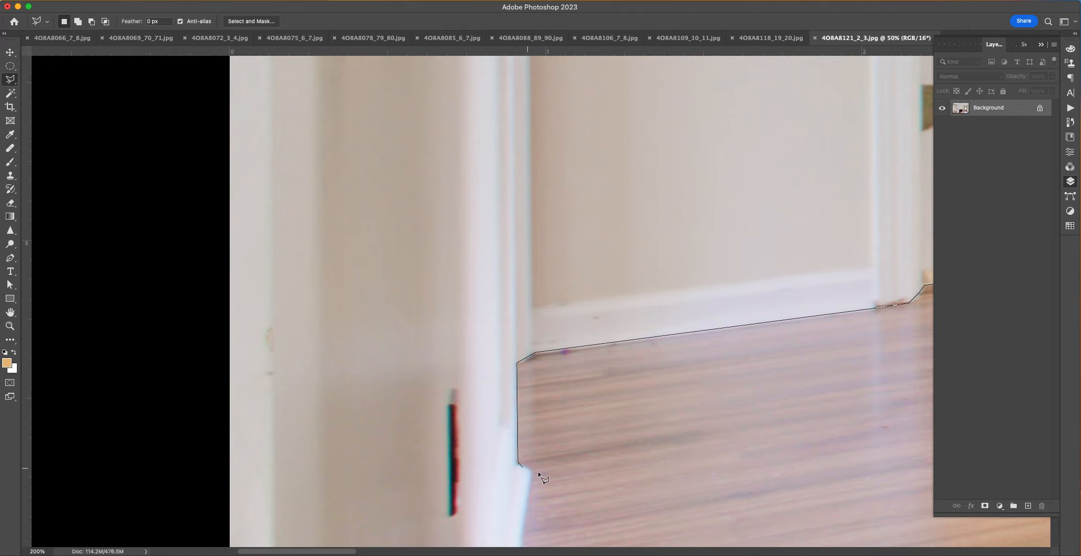
mouse_move(532, 471)
mouse_down()
mouse_move(570, 108)
mouse_move(604, 84)
mouse_move(581, 132)
mouse_up()
drag(554, 490, 563, 261)
drag(482, 506, 497, 324)
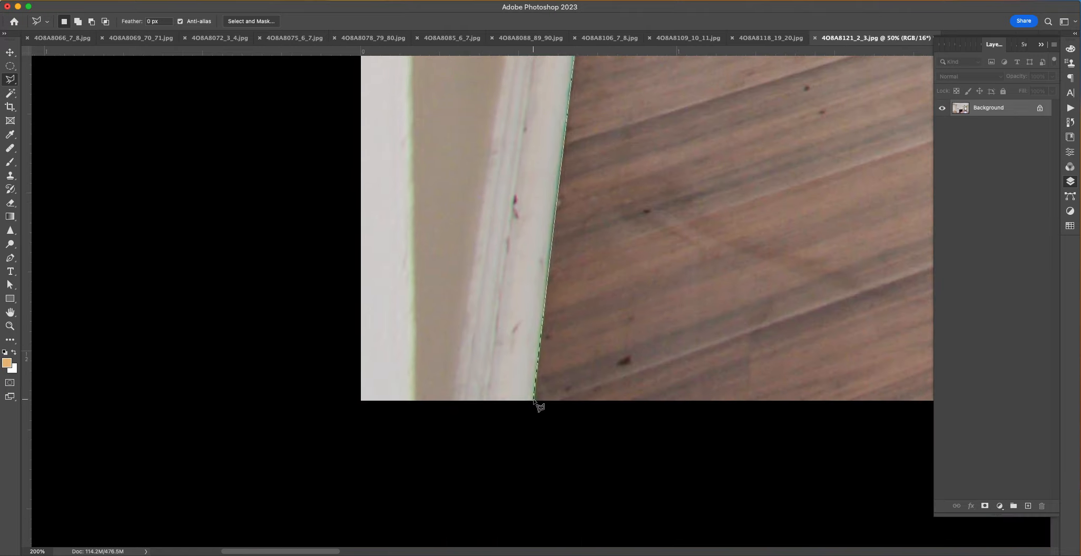
double_click(530, 425)
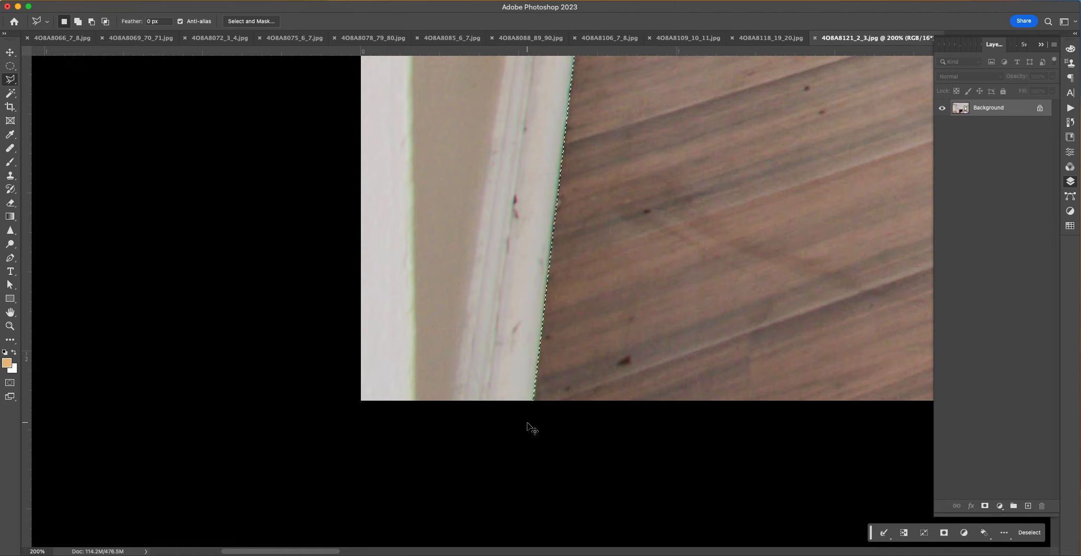
key(super+0)
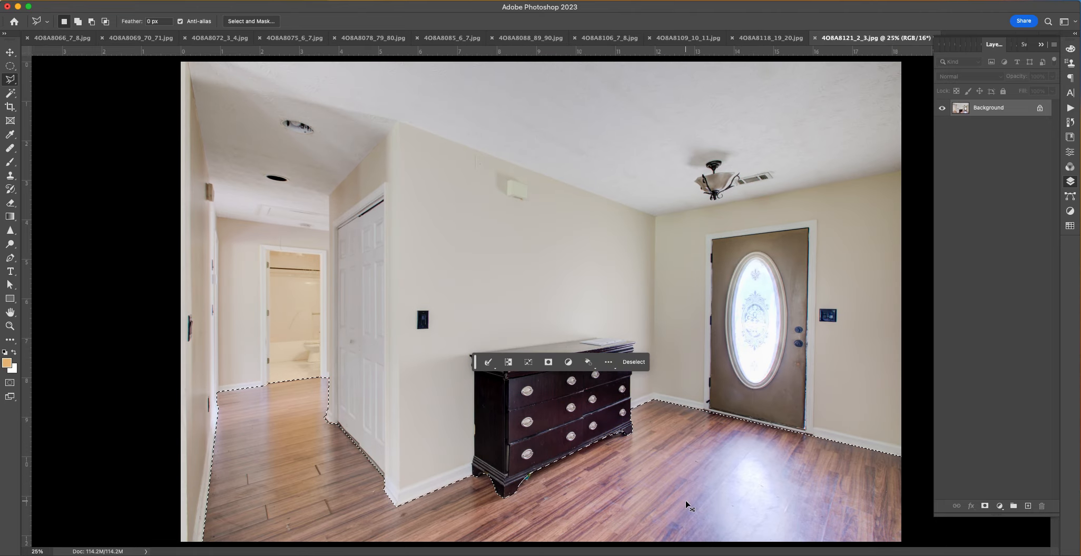
click(11, 0)
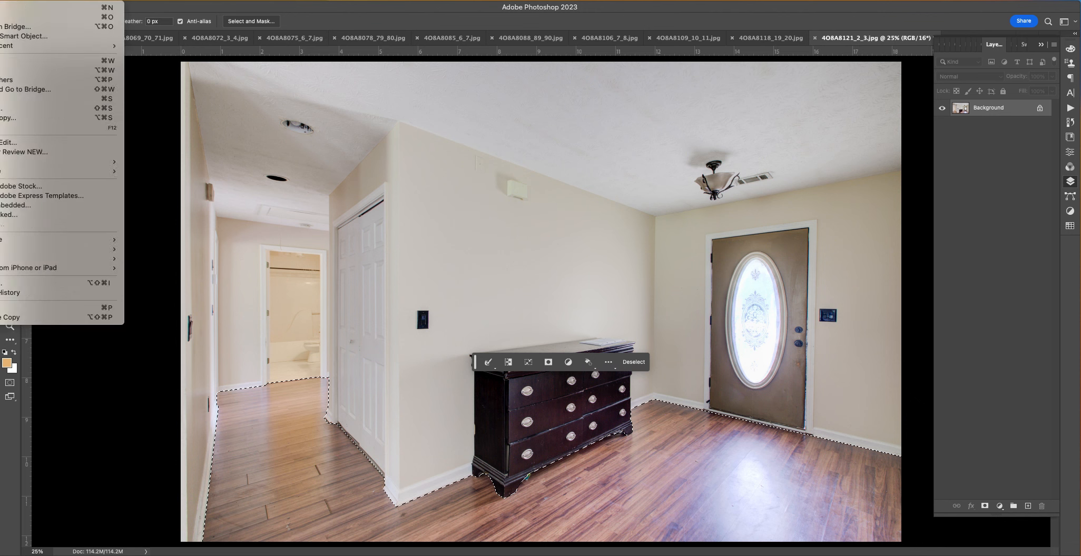
mouse_move(34, 25)
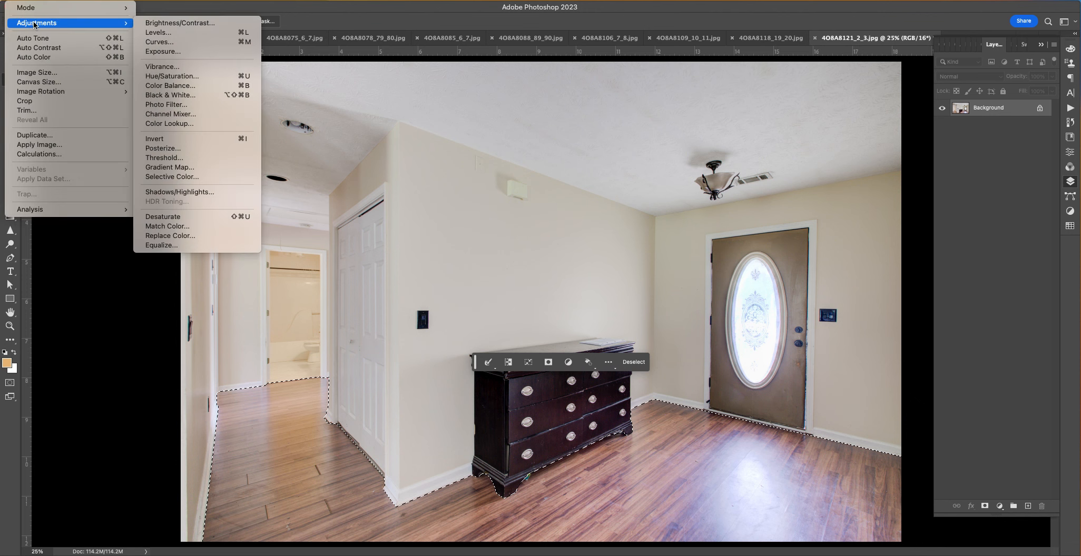
click(186, 81)
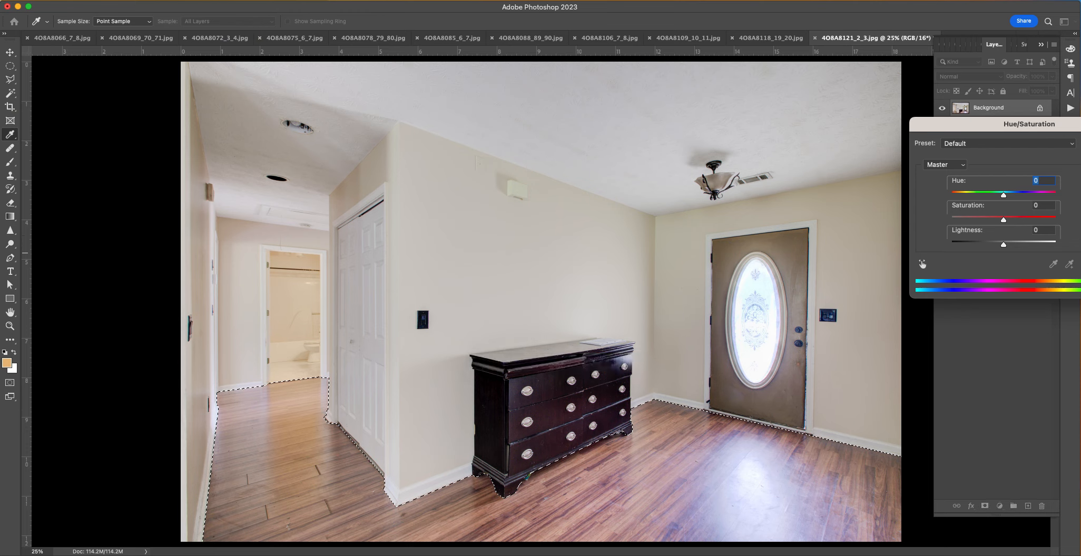
drag(1074, 126, 605, 131)
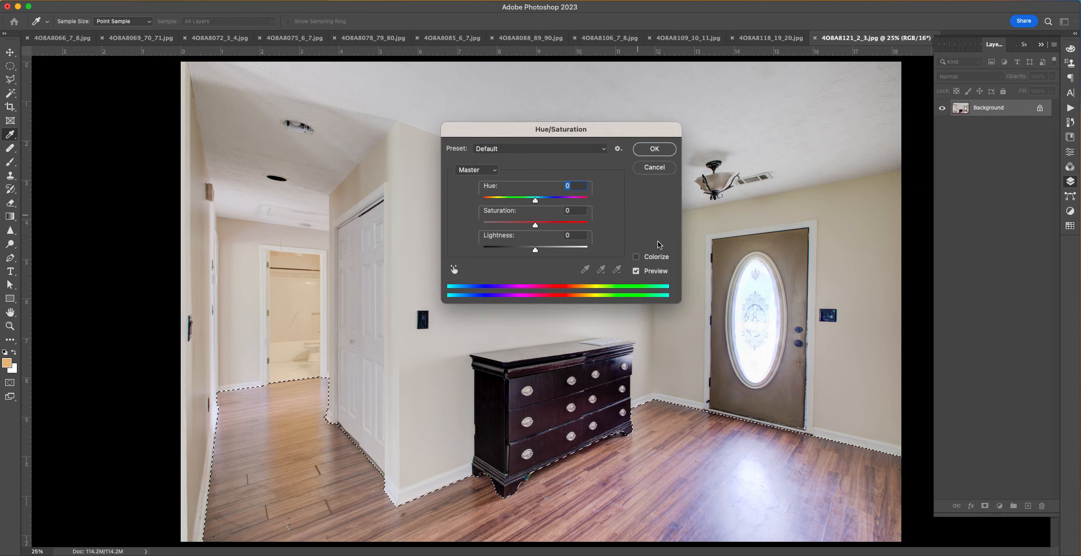
click(656, 256)
drag(499, 200, 488, 202)
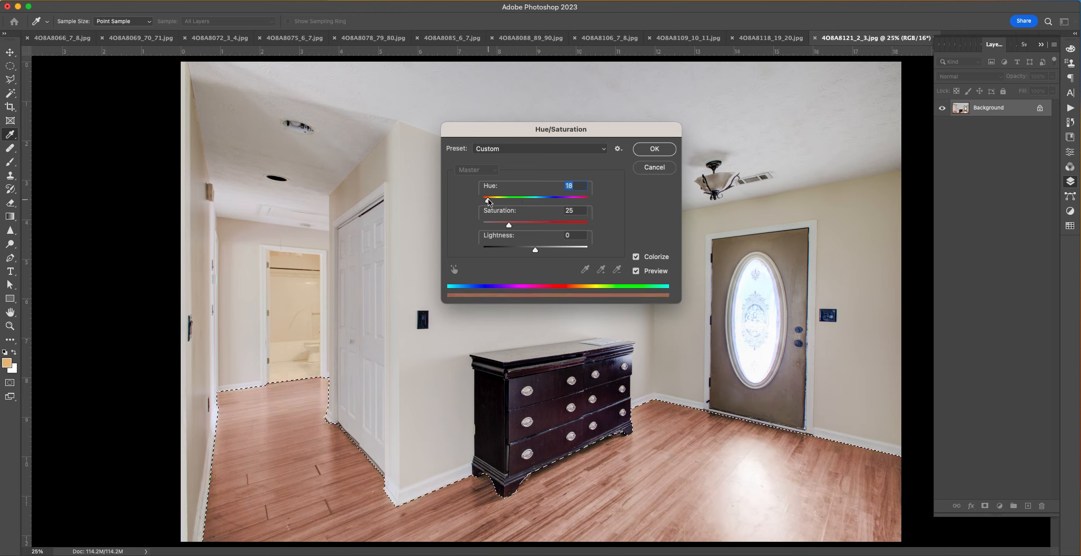
click(659, 167)
key(l)
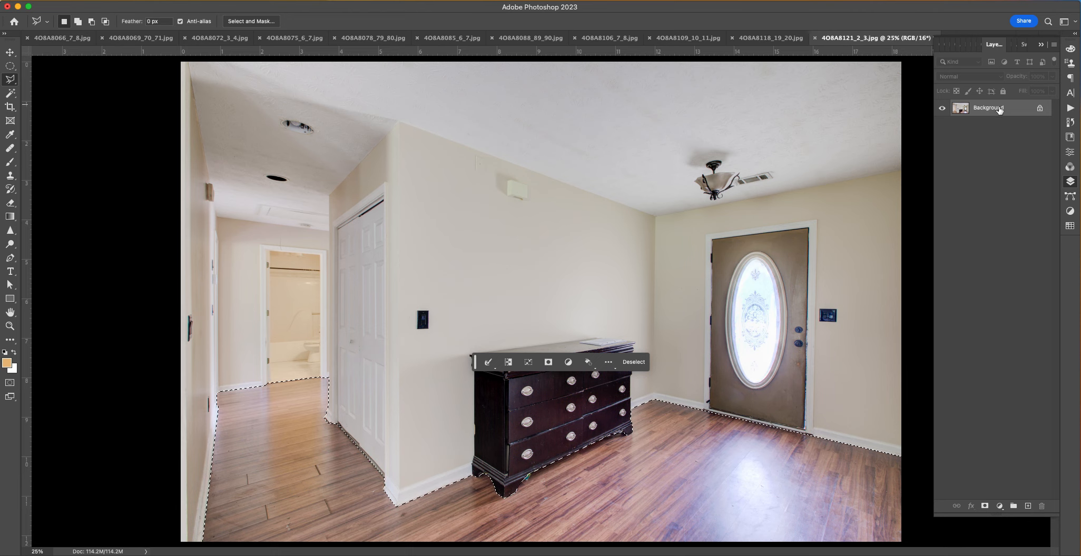
Step: Copy the selected floor onto its own layer and duplicate that floor layer
key(super+j)
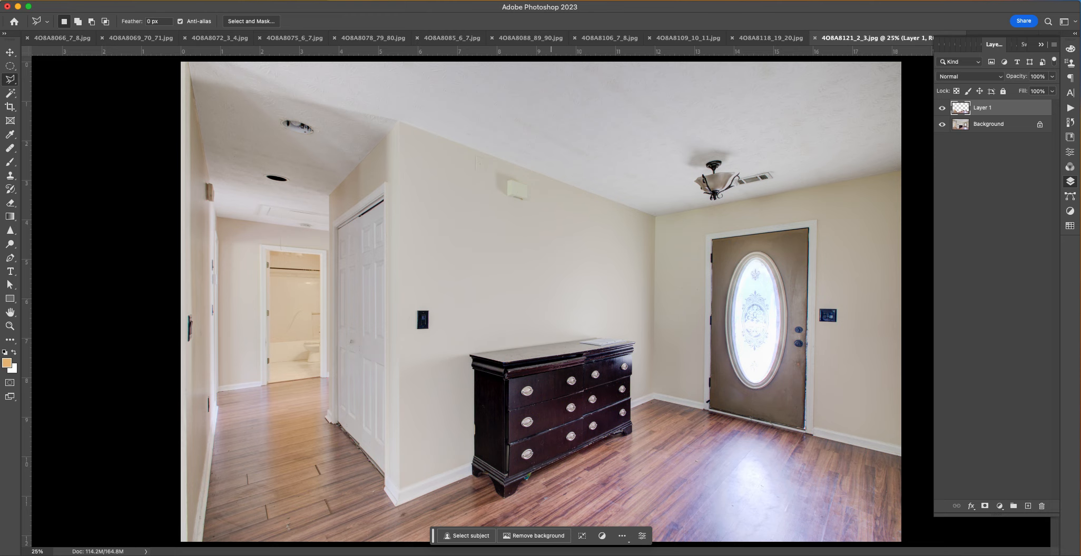
click(18, 0)
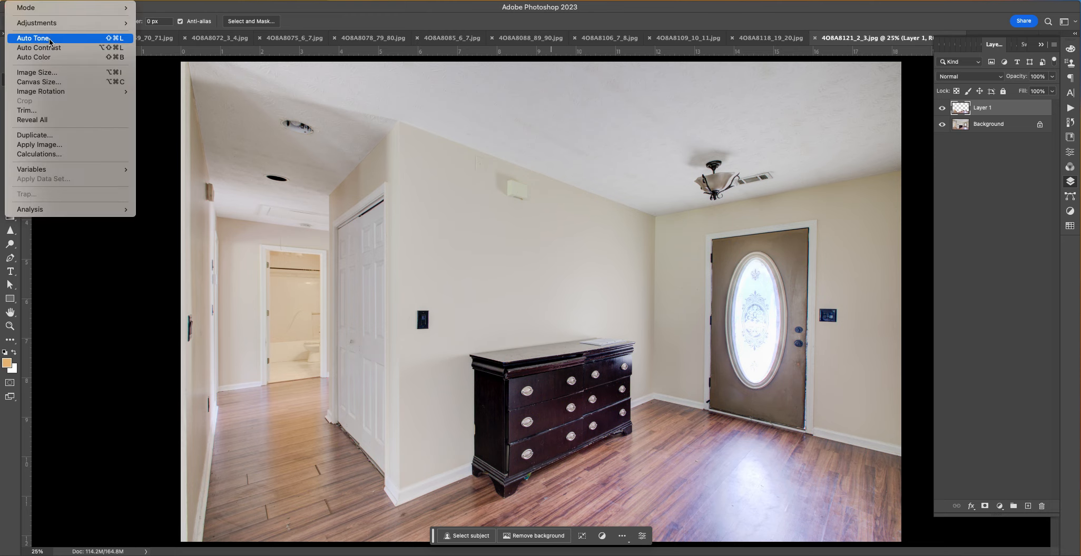
mouse_move(130, 22)
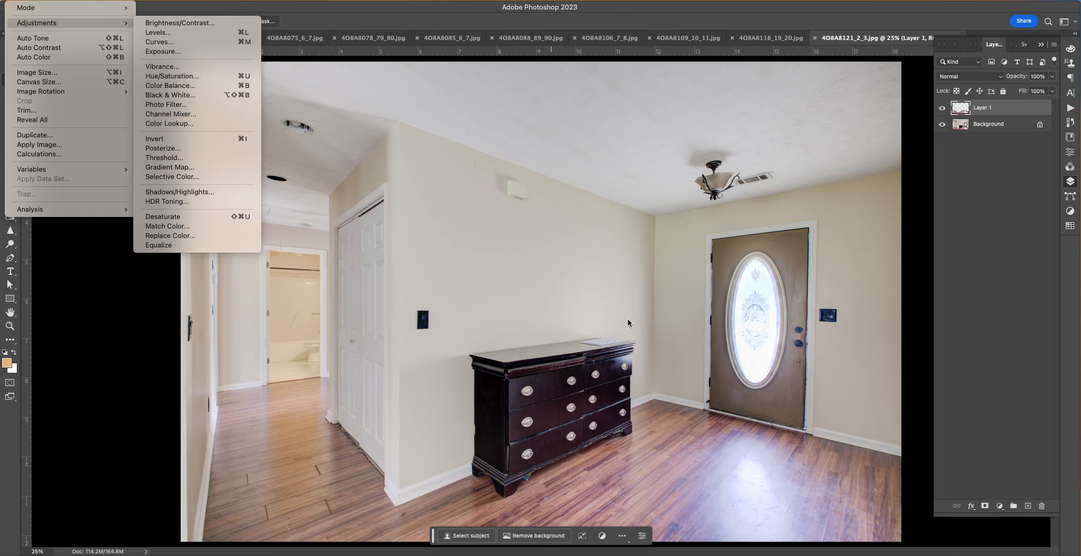
click(663, 467)
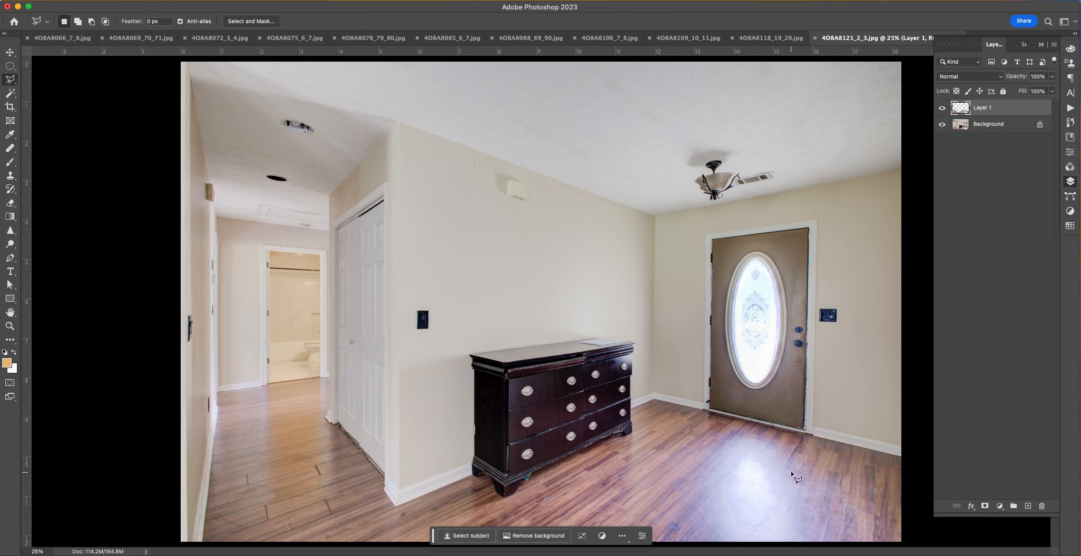
drag(1016, 109, 1028, 505)
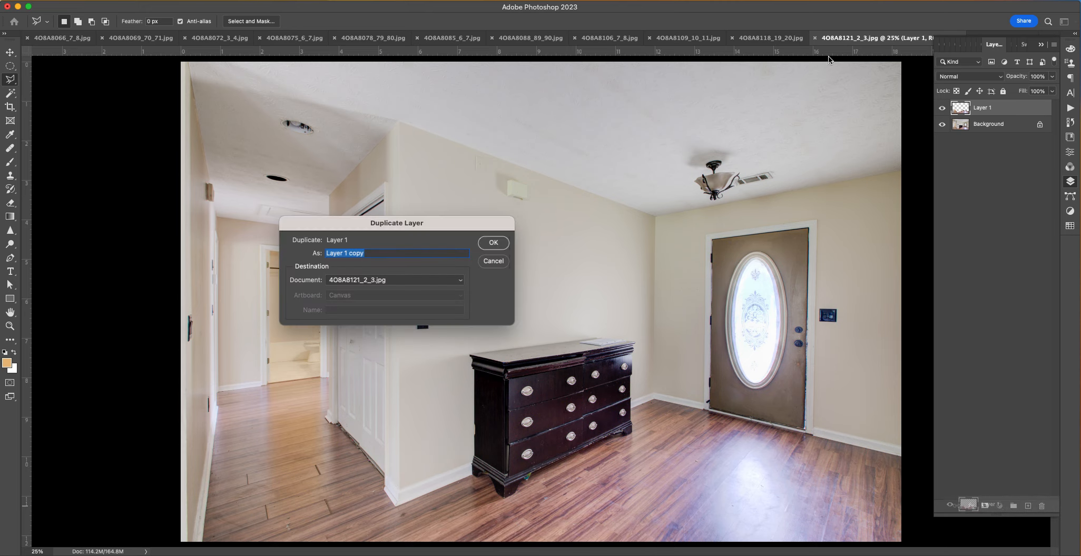
click(481, 259)
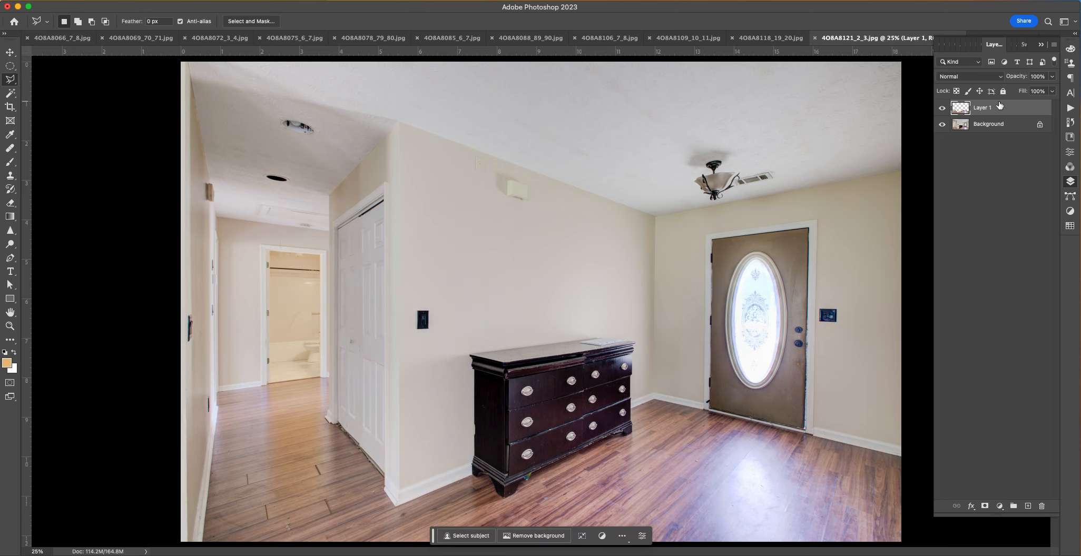
drag(1031, 506, 1029, 506)
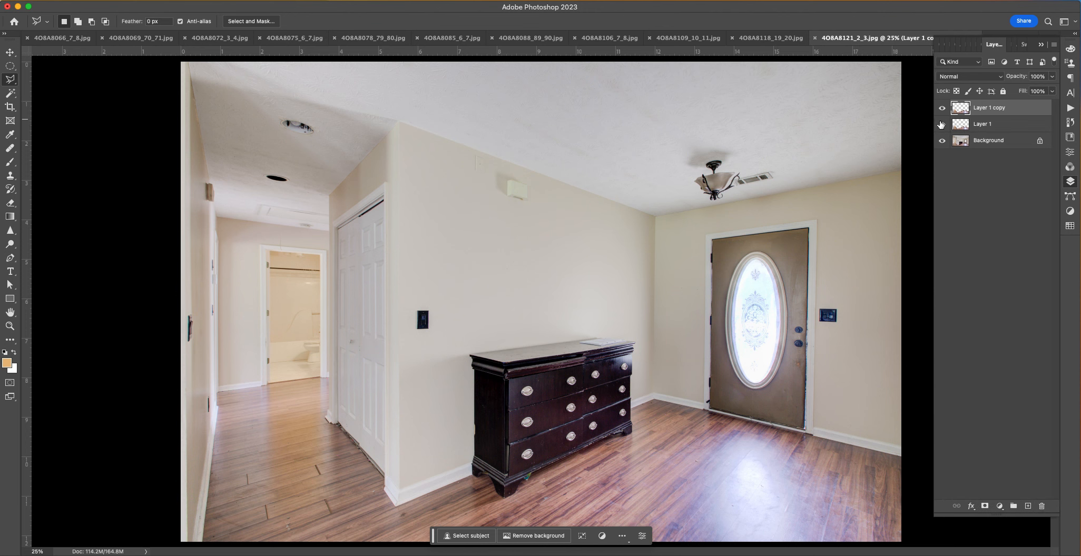
Step: Hide the layers beneath the duplicate floor layer and apply a Gaussian Blur with a radius of 88.4 pixels to the duplicate
drag(942, 124, 943, 163)
click(153, 0)
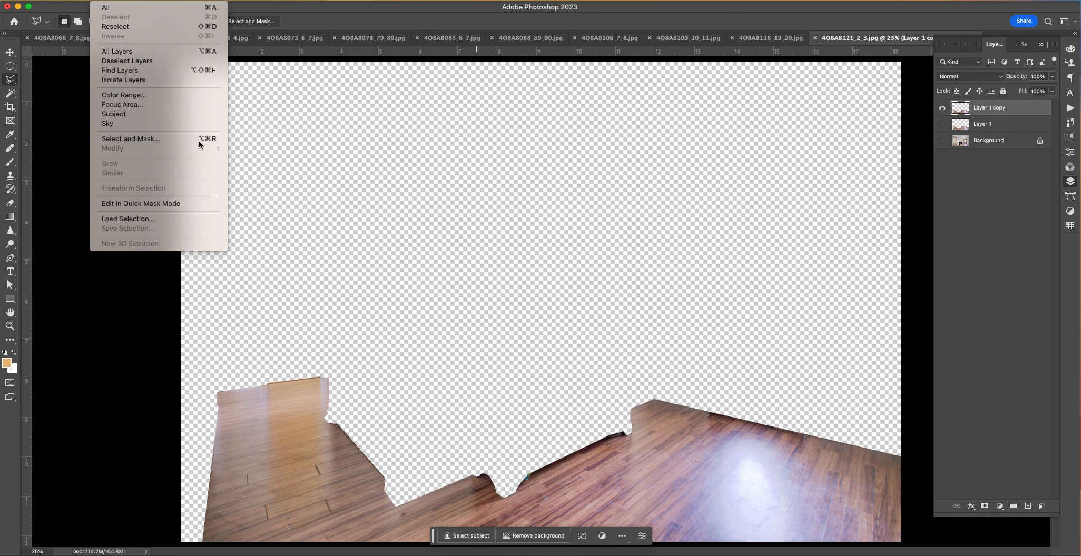
mouse_move(174, 1)
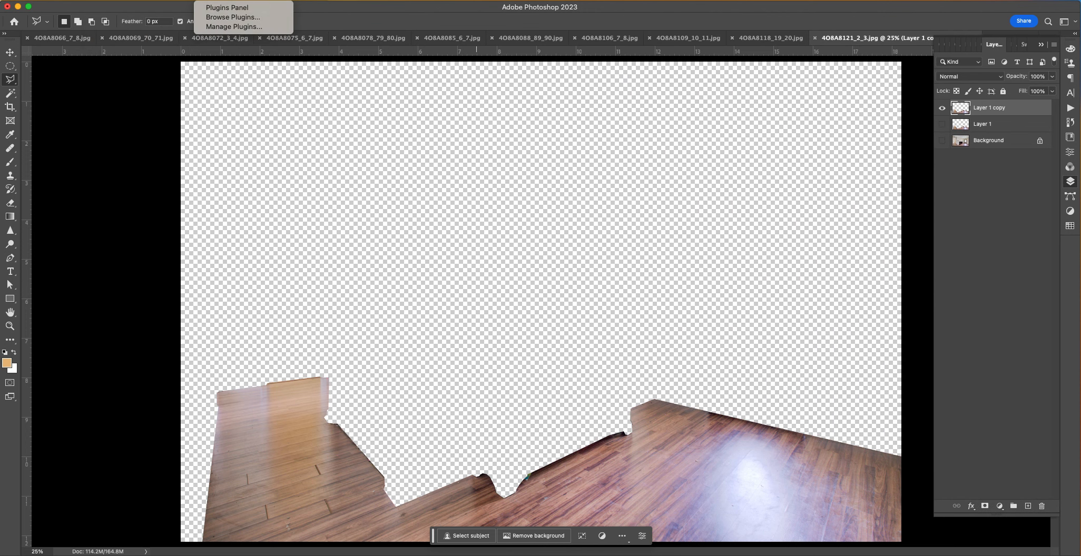
mouse_move(134, 0)
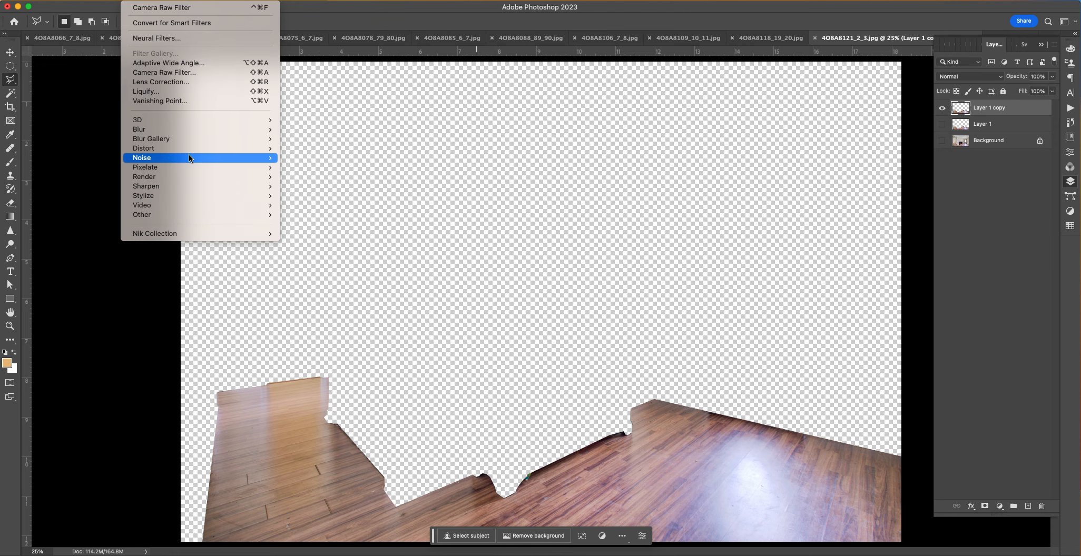
mouse_move(197, 130)
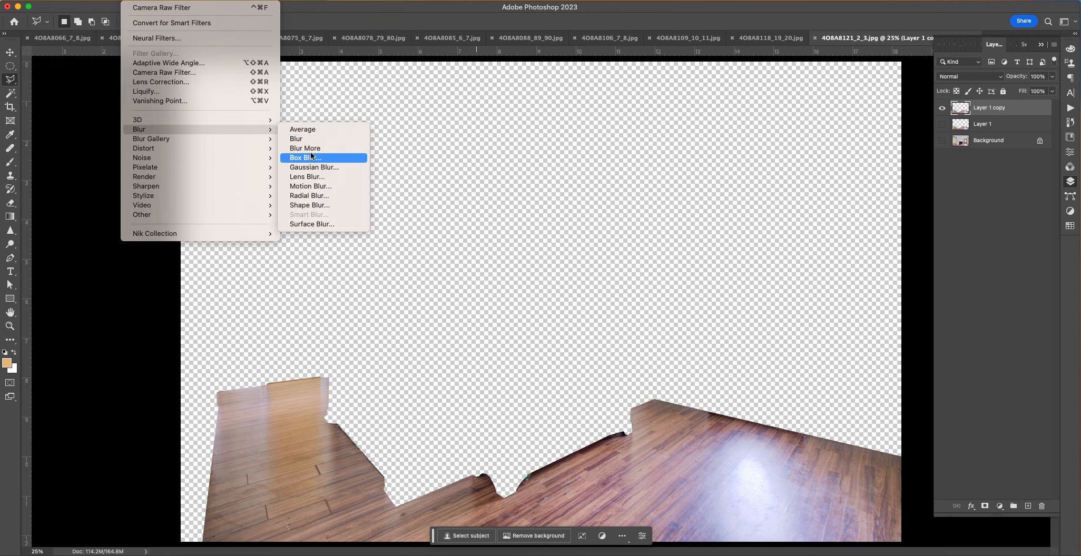
click(322, 168)
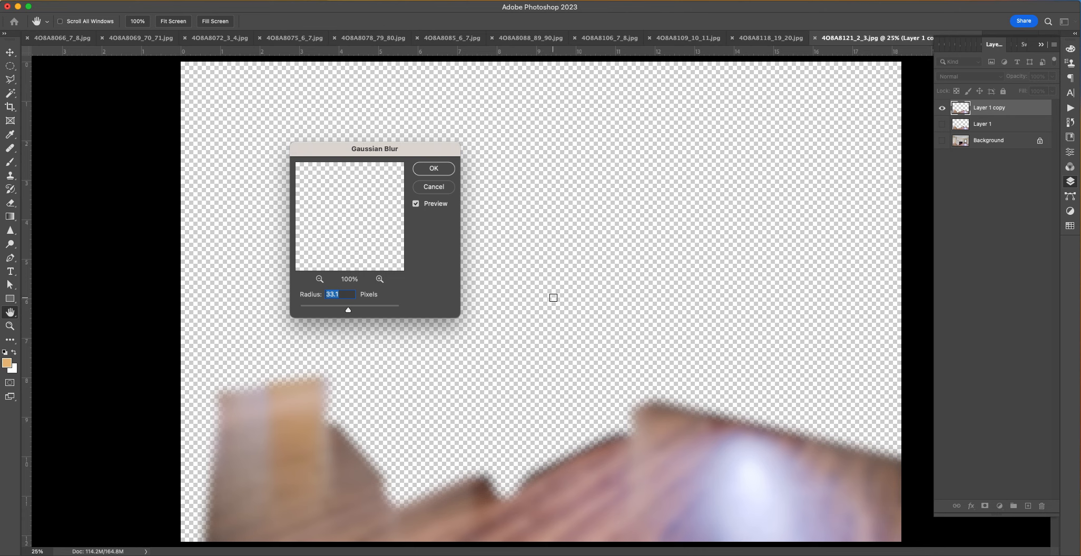
drag(360, 308, 362, 308)
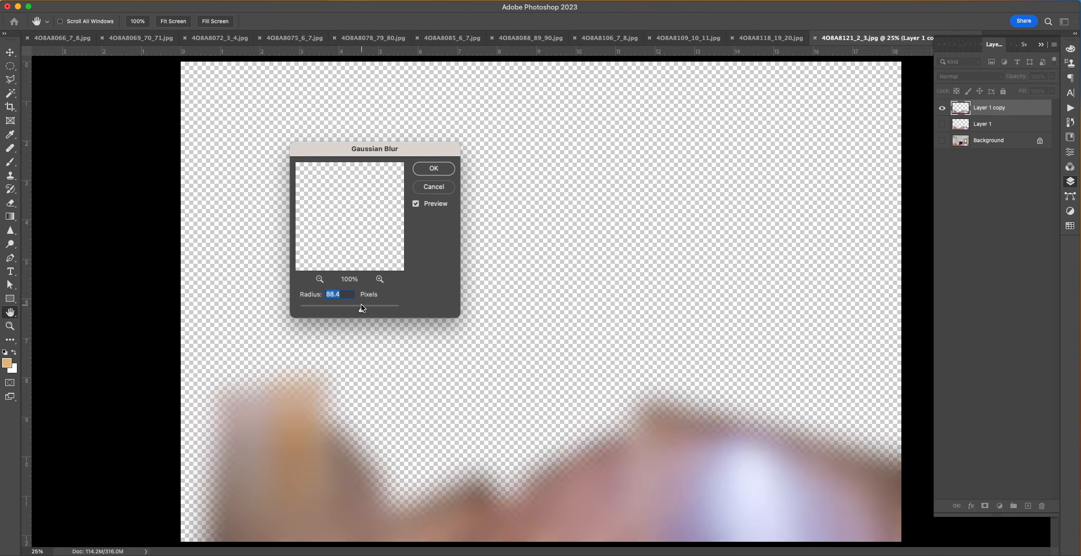
key(Return)
key(l)
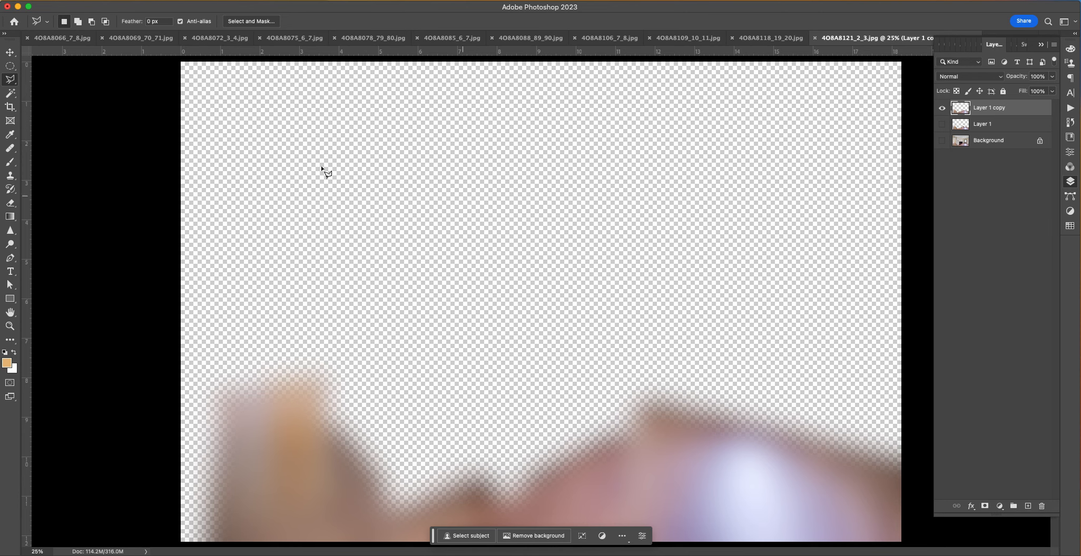
Step: Sample the blurred floor's neutral brown, a68b7c, as the foreground color
click(10, 163)
click(7, 362)
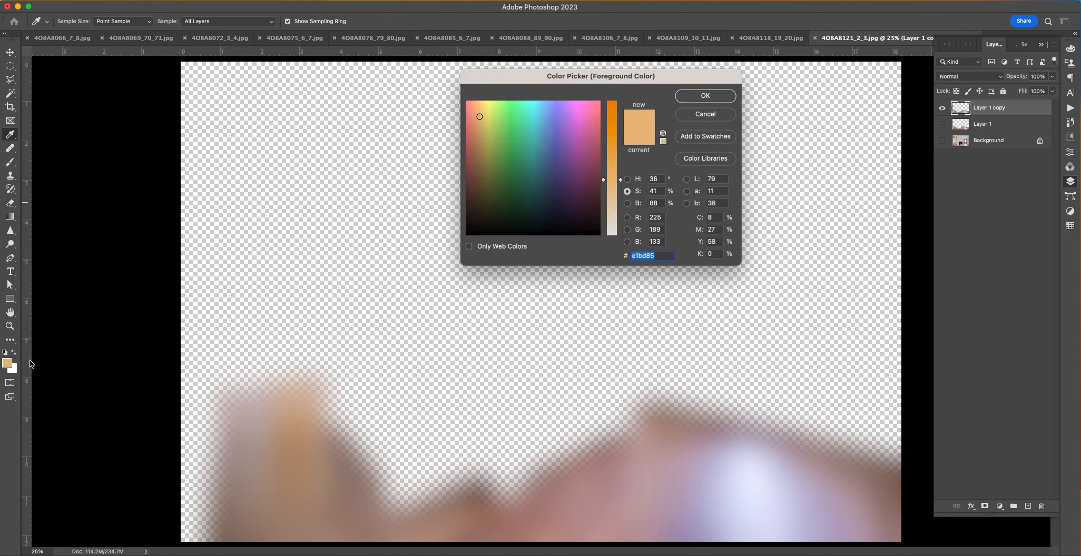
click(605, 499)
drag(615, 502, 432, 517)
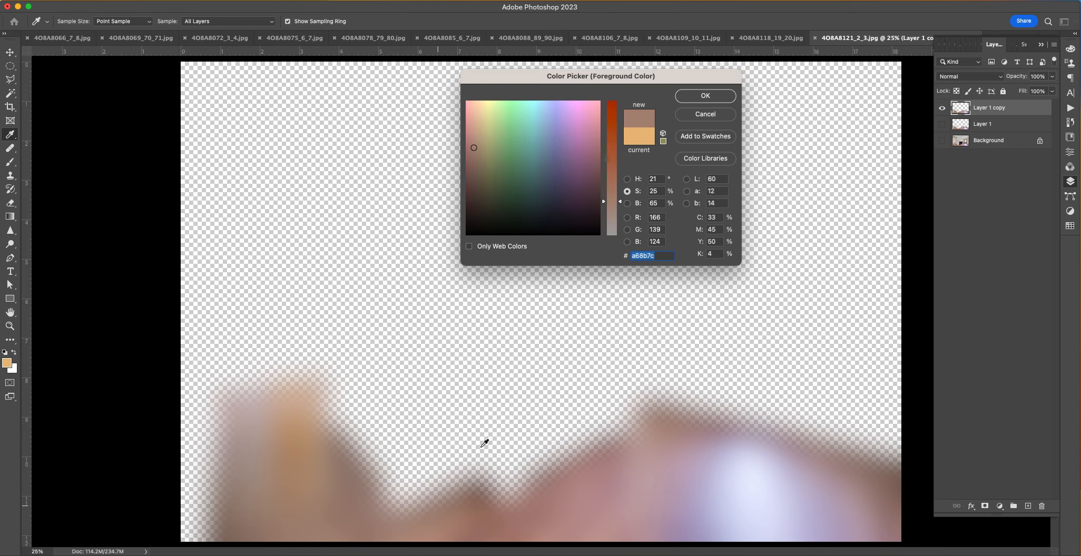
click(707, 95)
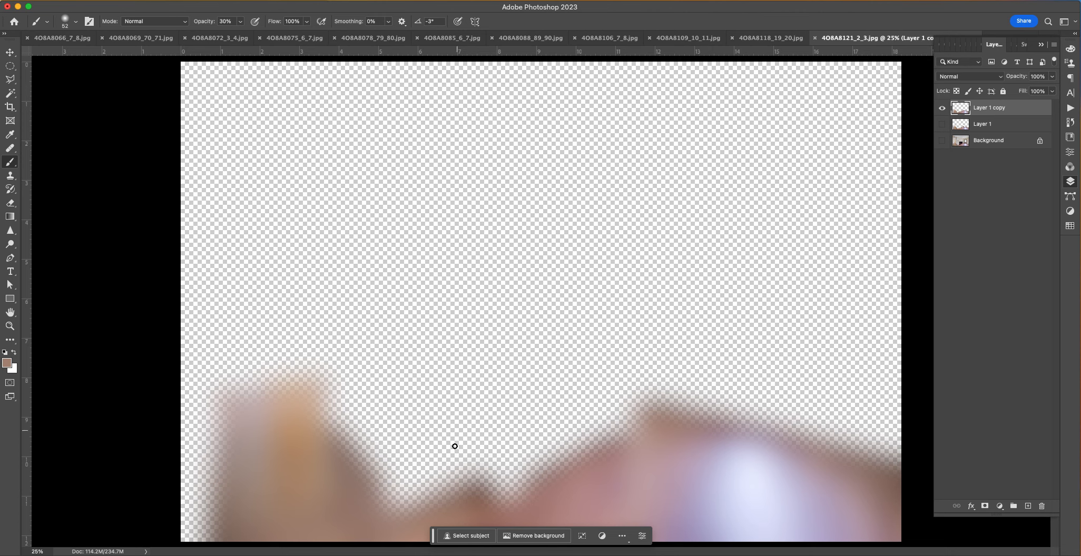
Step: Load the floor outline from Layer 1 as a selection and fill it with the foreground brown on a new layer
super+click(967, 126)
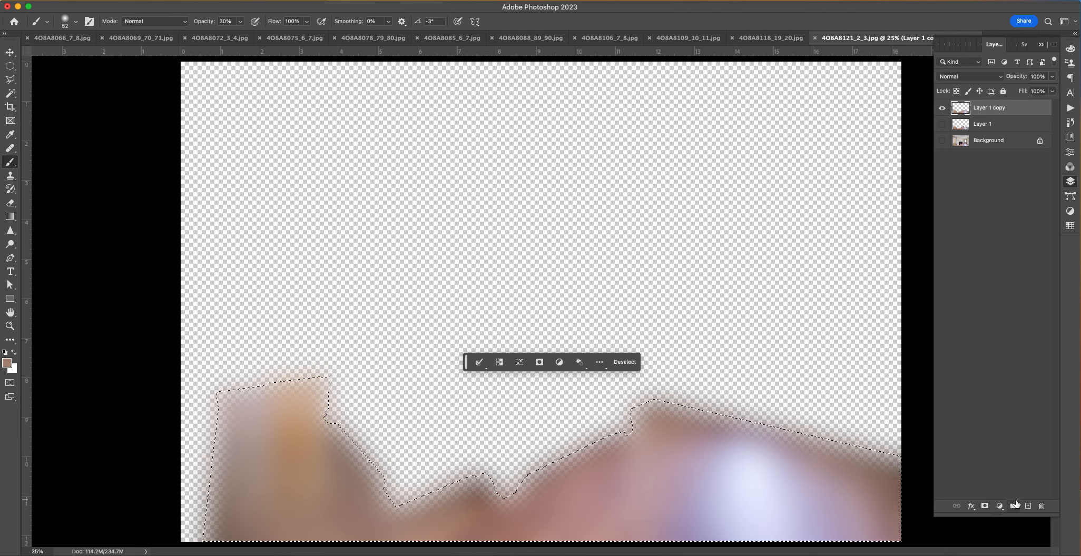
click(1028, 506)
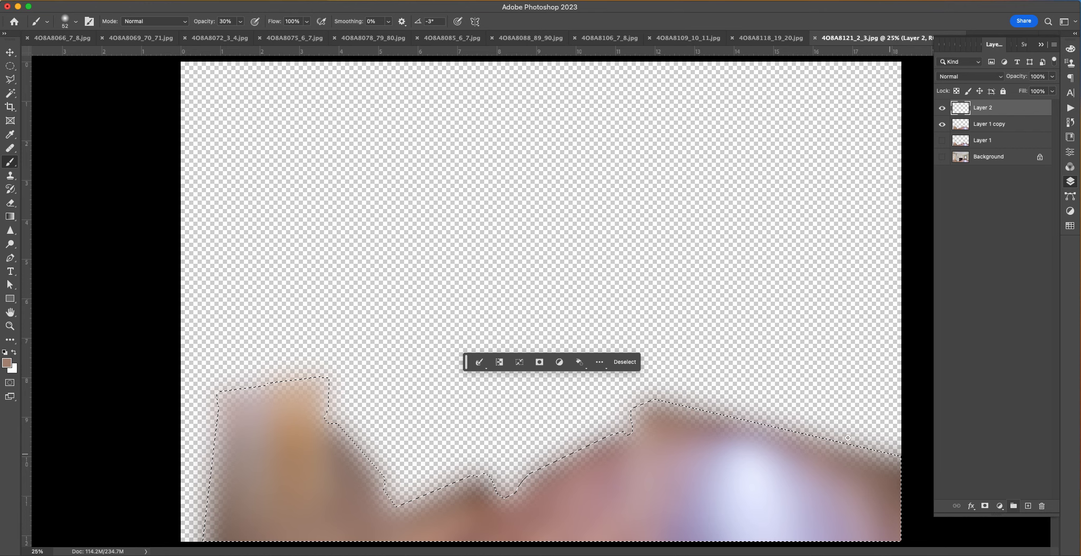
click(10, 216)
click(50, 226)
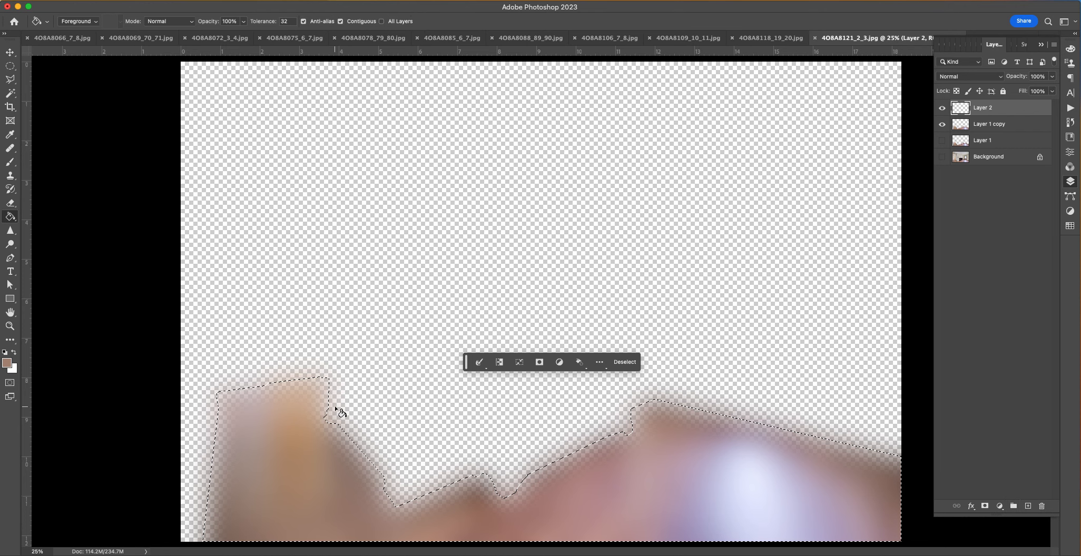
click(335, 408)
Step: Delete the blurred floor layer and show the original floor layer and Background beneath the brown fill
drag(1026, 128, 1042, 505)
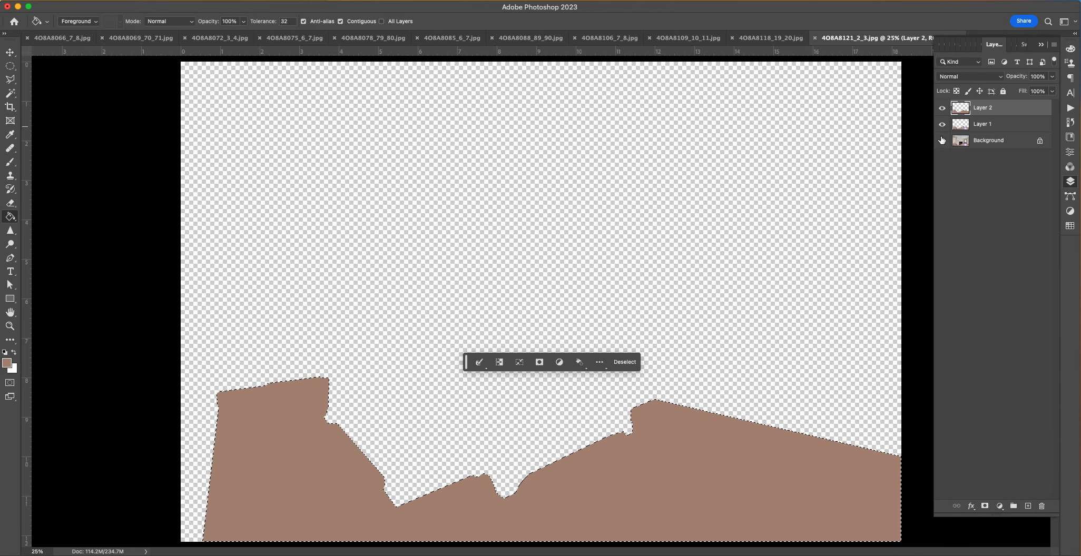
click(942, 140)
click(959, 124)
click(990, 109)
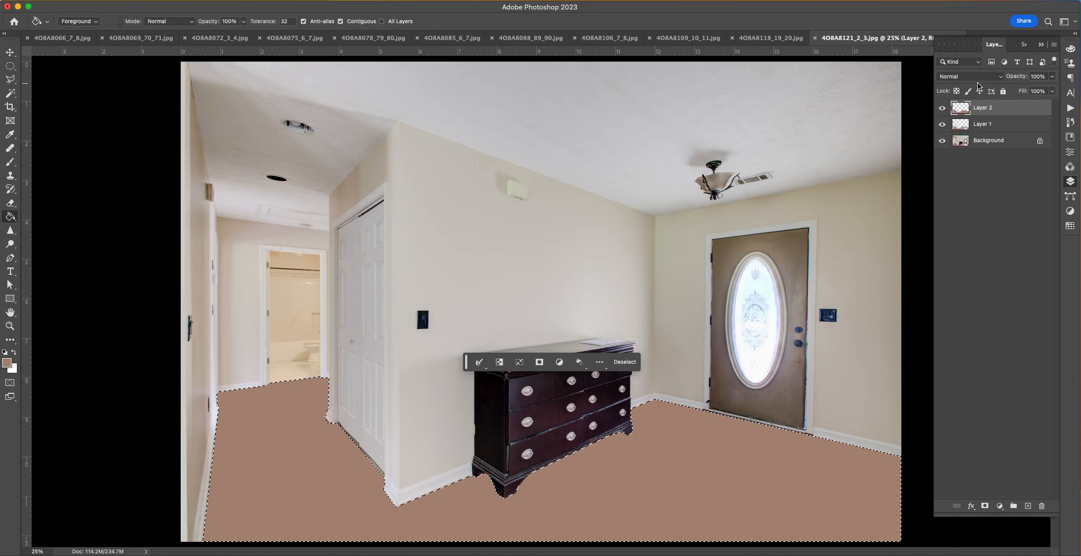
Step: Try the Color Burn blend mode on the brown fill layer at 18% opacity
click(979, 77)
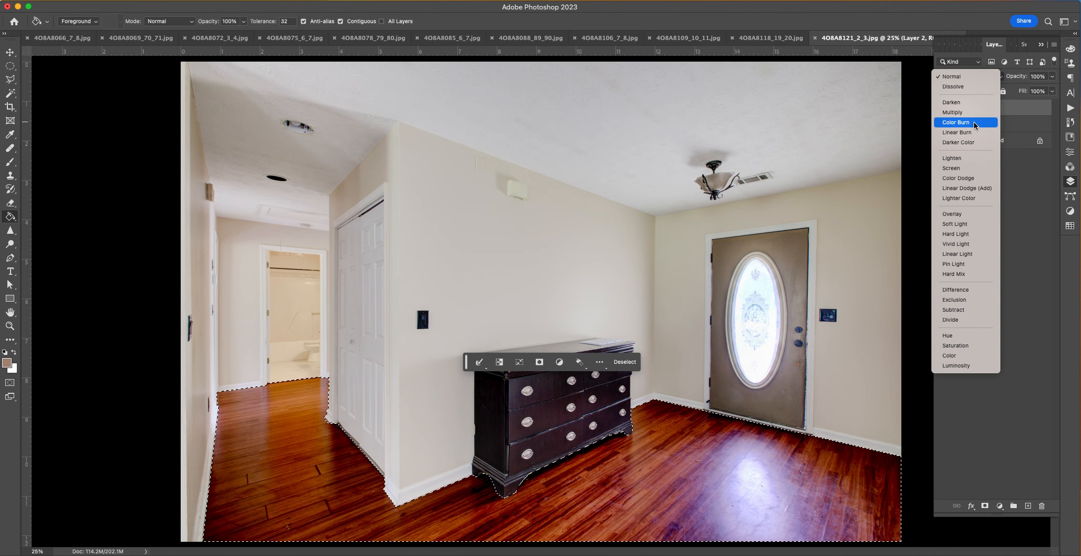
click(974, 122)
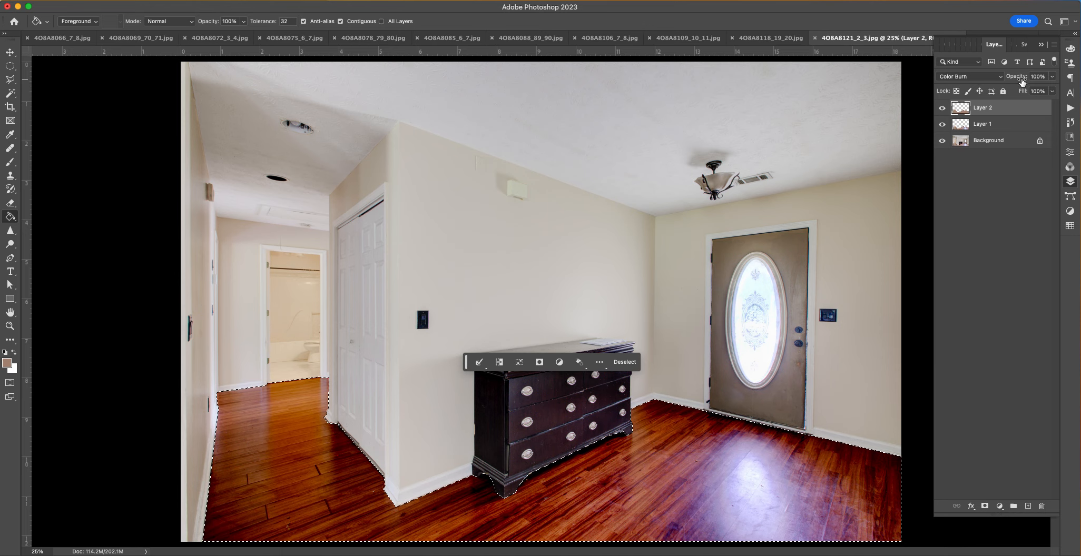
drag(1017, 76, 973, 76)
Step: Set the brown fill layer to the Color blend mode at 49% opacity and deselect the floor
click(973, 76)
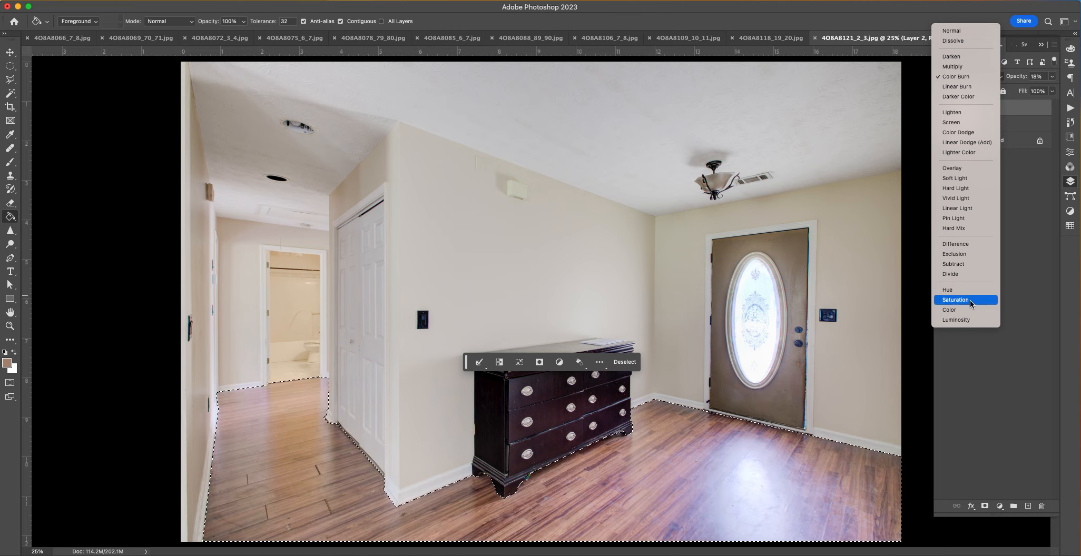
click(972, 311)
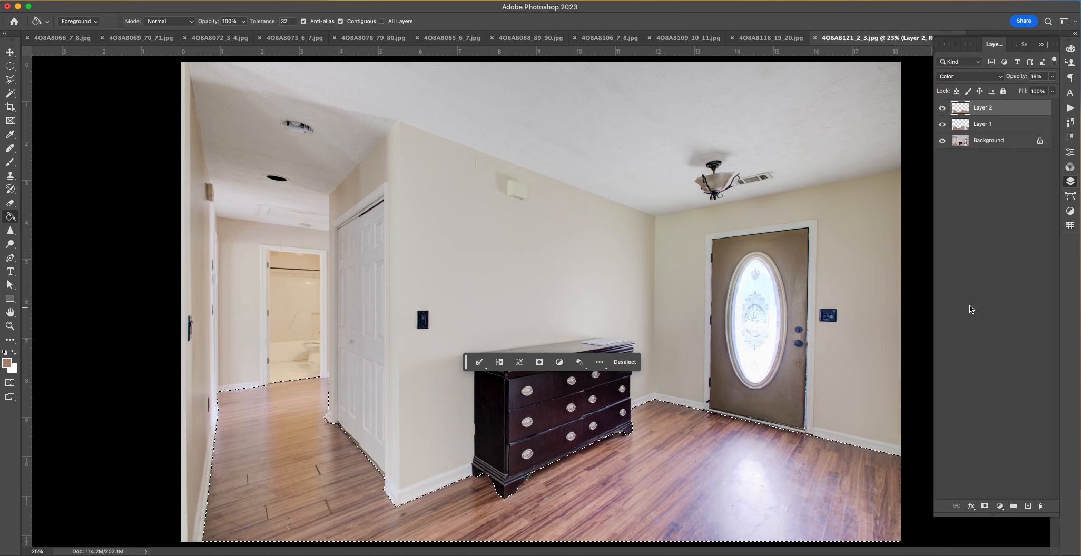
click(1035, 76)
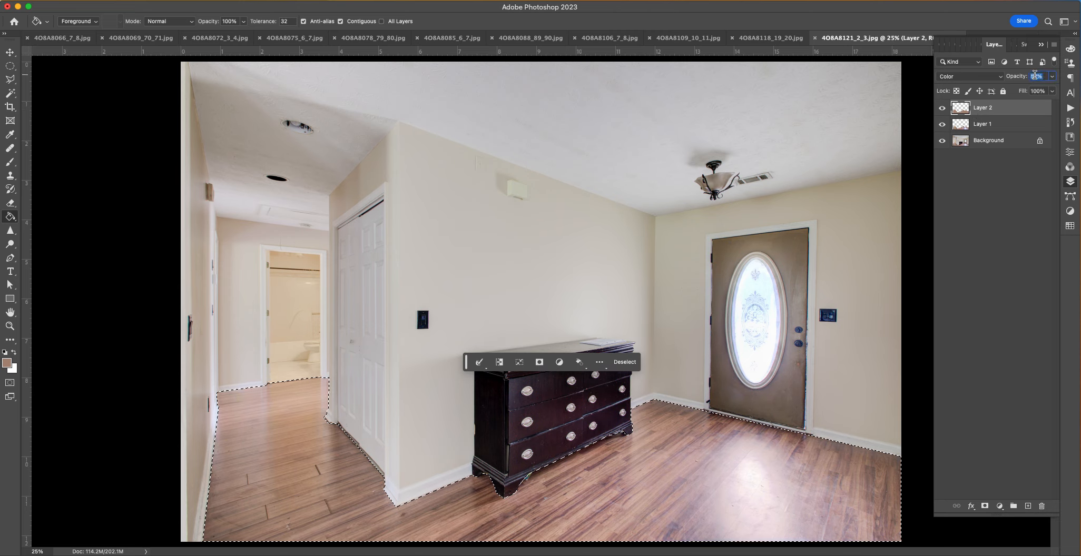
text(49)
key(Return)
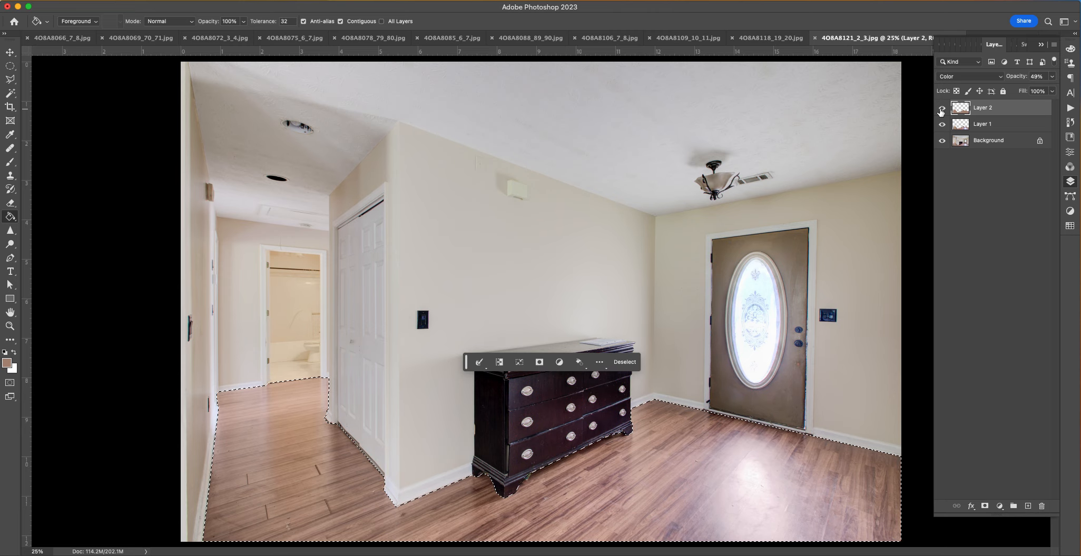
key(super+d)
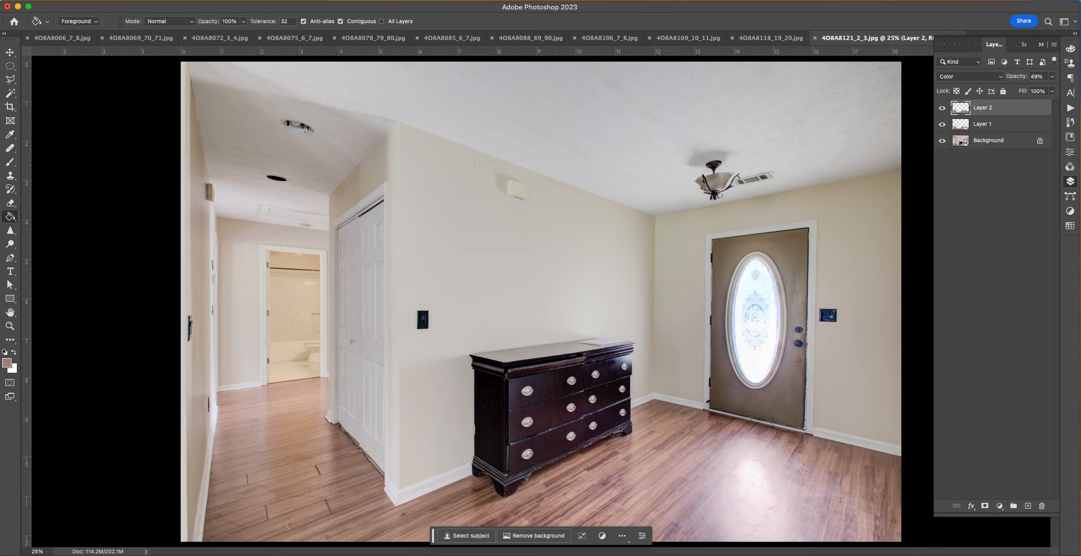
Step: Flatten the brown floor fill and Layer 1 into the Background
drag(1025, 80, 978, 92)
click(1015, 126)
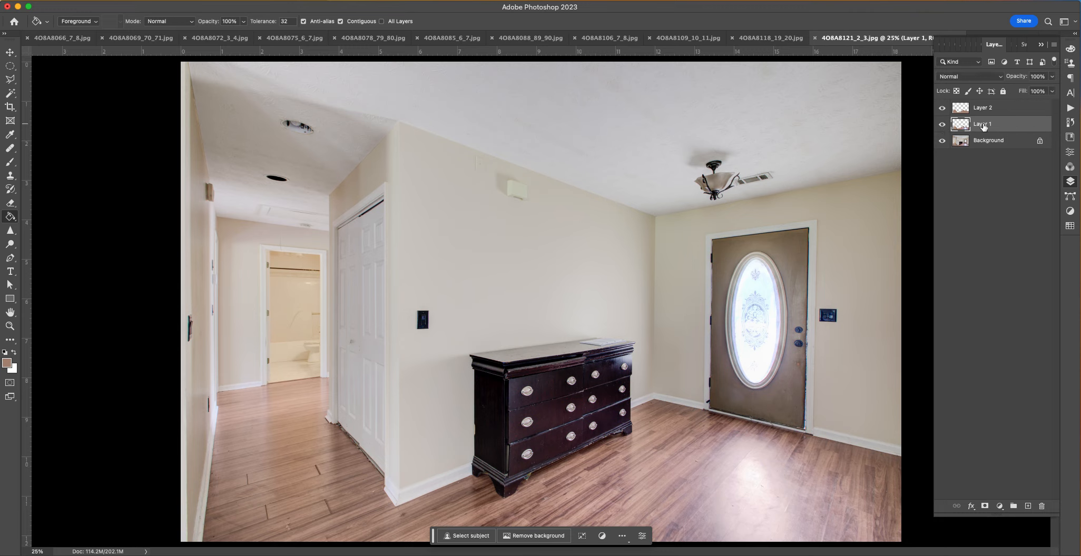
click(0, 0)
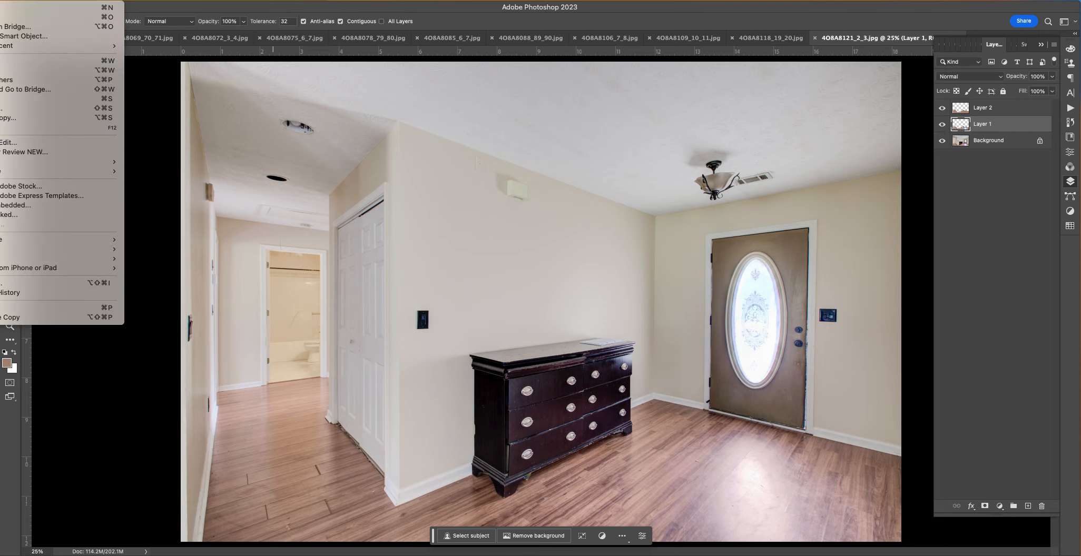
mouse_move(46, 0)
click(154, 390)
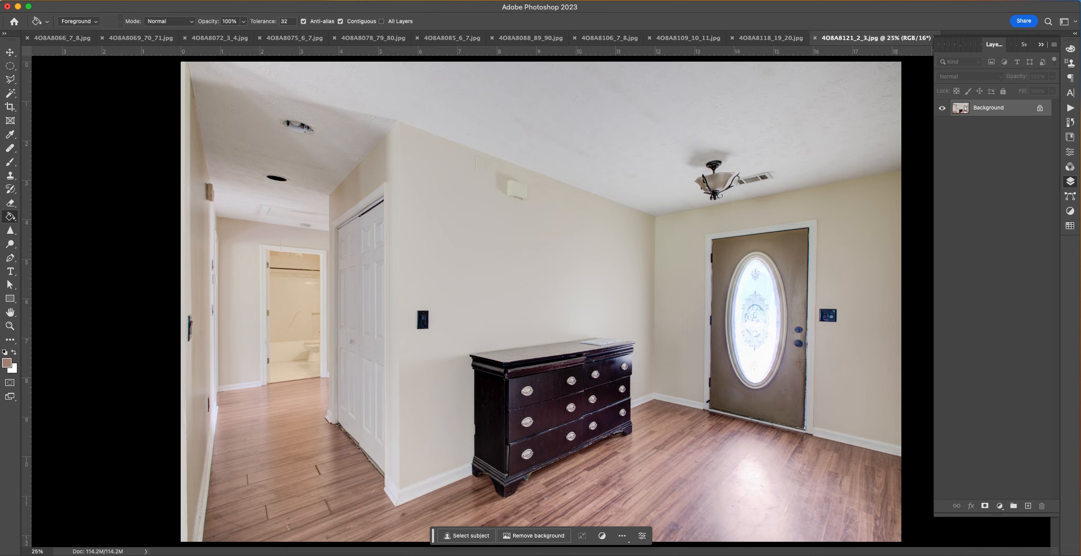
Step: Save a JPEG copy of the flattened photo in the EDIT folder under the suggested copy name
key(super+shift+s)
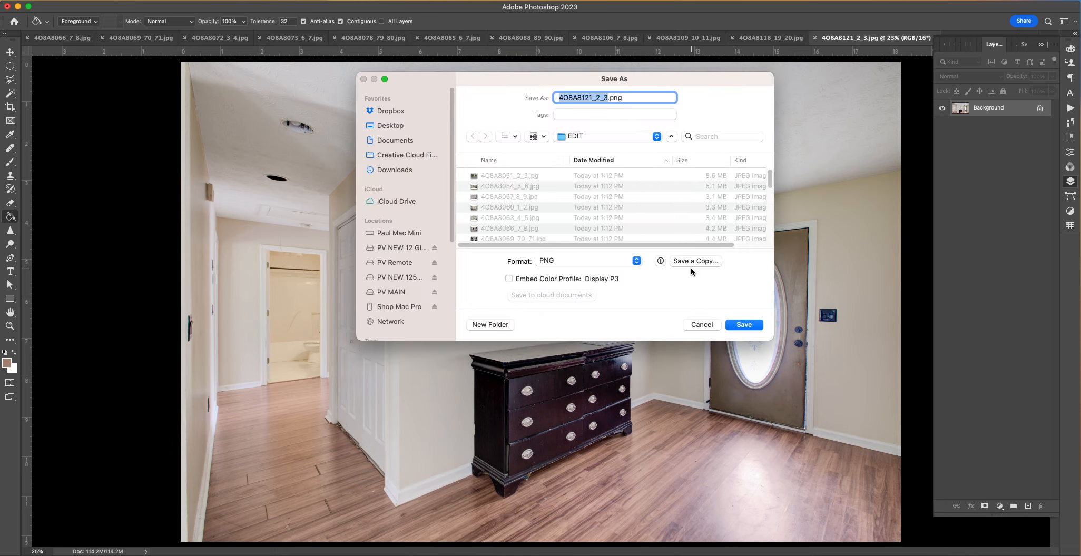
click(691, 262)
click(634, 210)
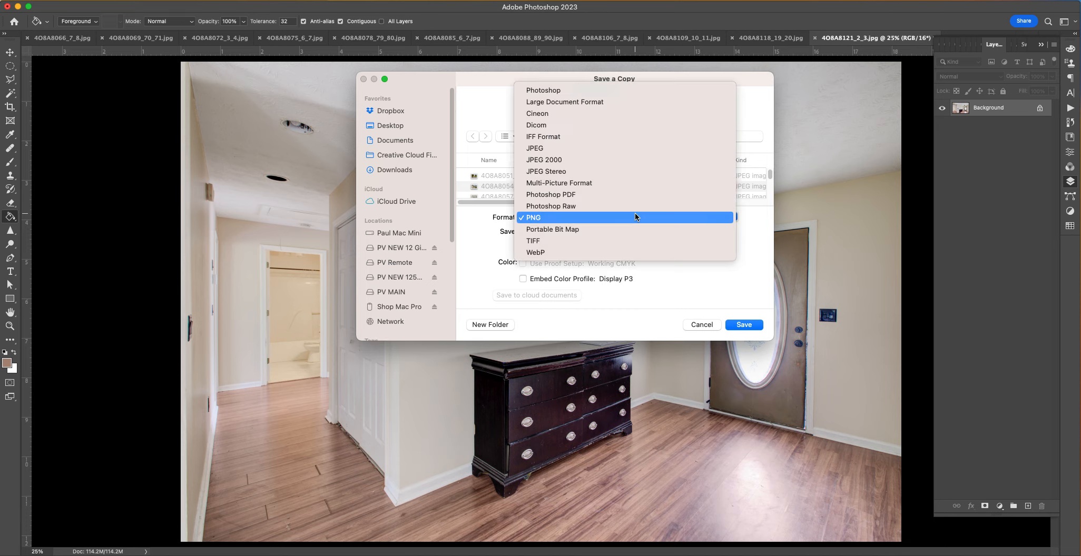
click(656, 150)
click(744, 324)
click(462, 143)
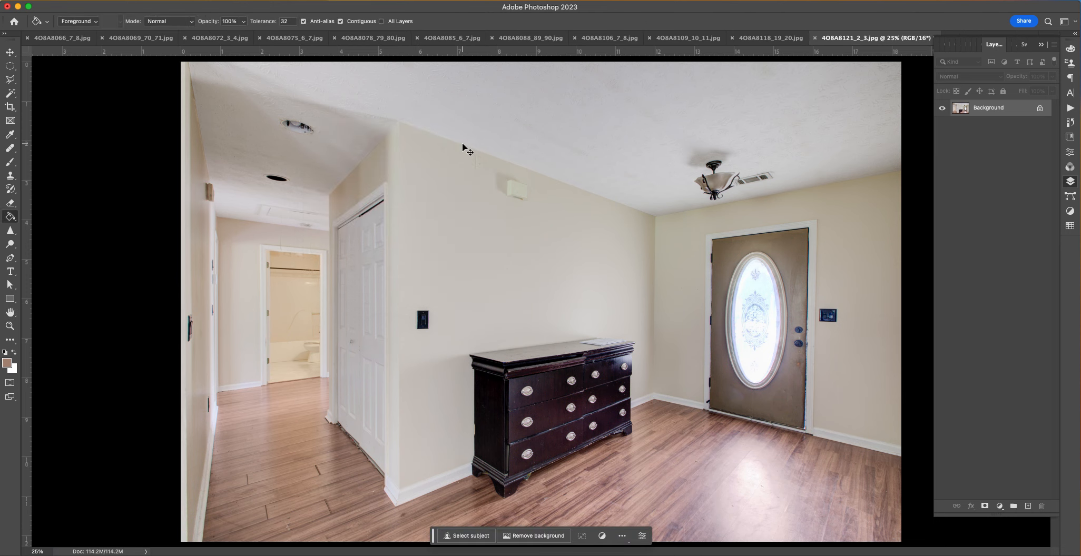
Step: Start saving another copy of the photo in the EDIT folder with JPEG as its format
key(super+shift+s)
click(696, 261)
click(588, 217)
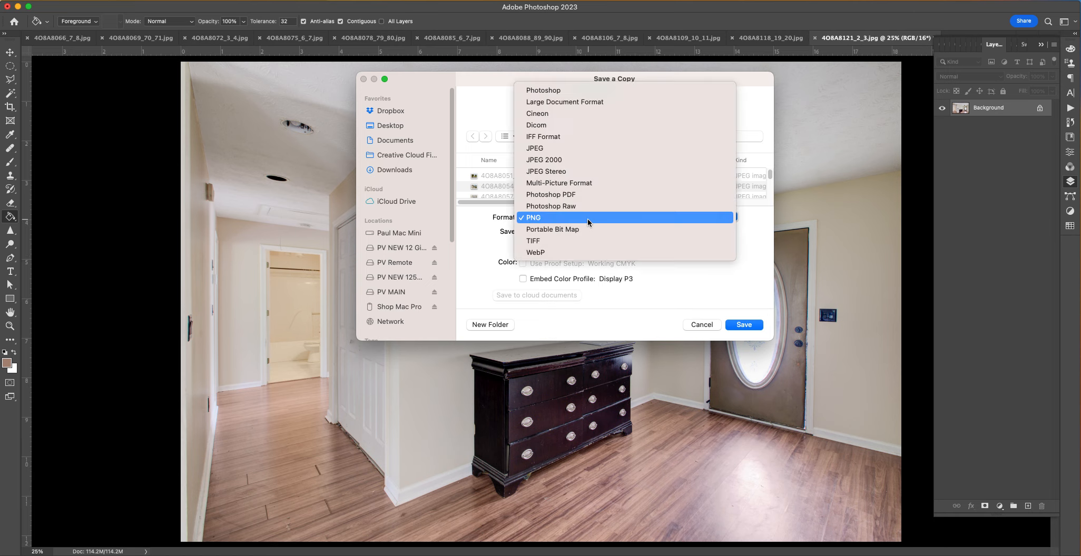
click(583, 149)
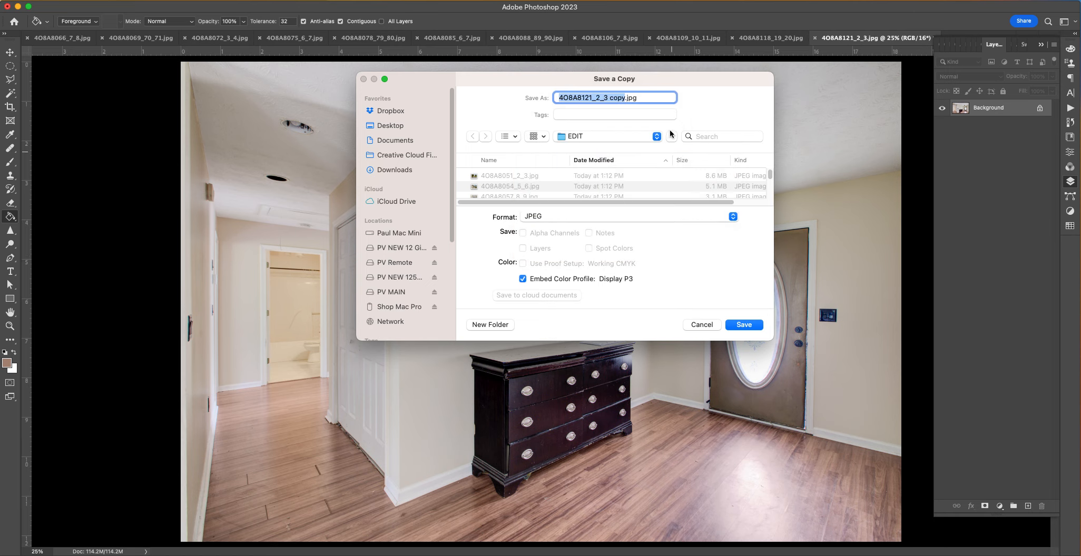
Step: Name the copy 4O8A8121_2_3.jpg and replace the original file with it at JPEG quality 12
key(Right)
key(BackSpace)
key(BackSpace)
key(BackSpace)
key(BackSpace)
key(BackSpace)
key(Return)
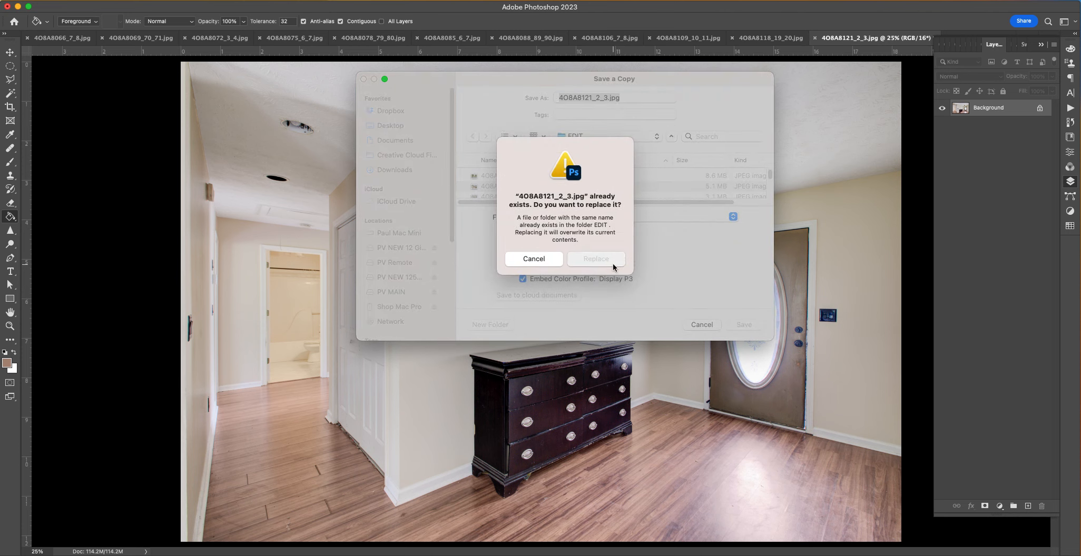
click(612, 263)
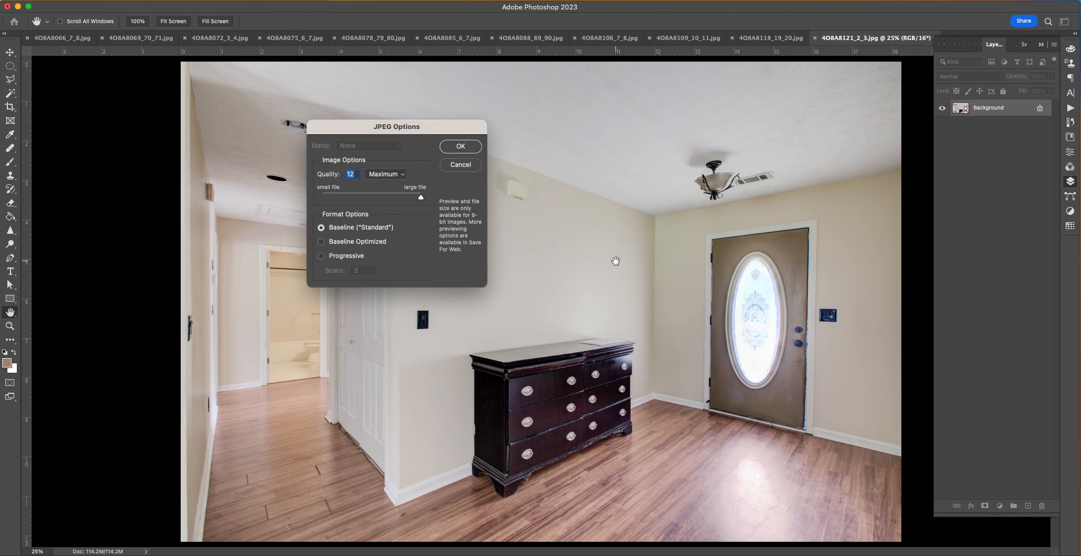
click(473, 150)
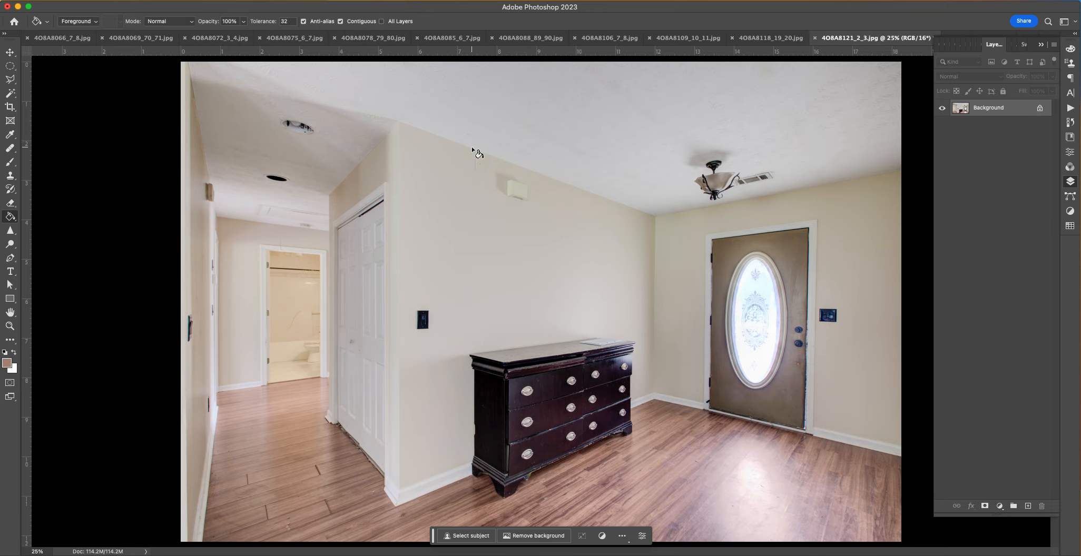
Step: Outline the small black recessed opening in the hallway ceiling, including its rim, with the Polygonal Lasso tool
key(super+plus)
key(super+plus)
key(super+plus)
drag(219, 136, 878, 334)
drag(663, 268, 554, 284)
scroll(603, 368, up, 5)
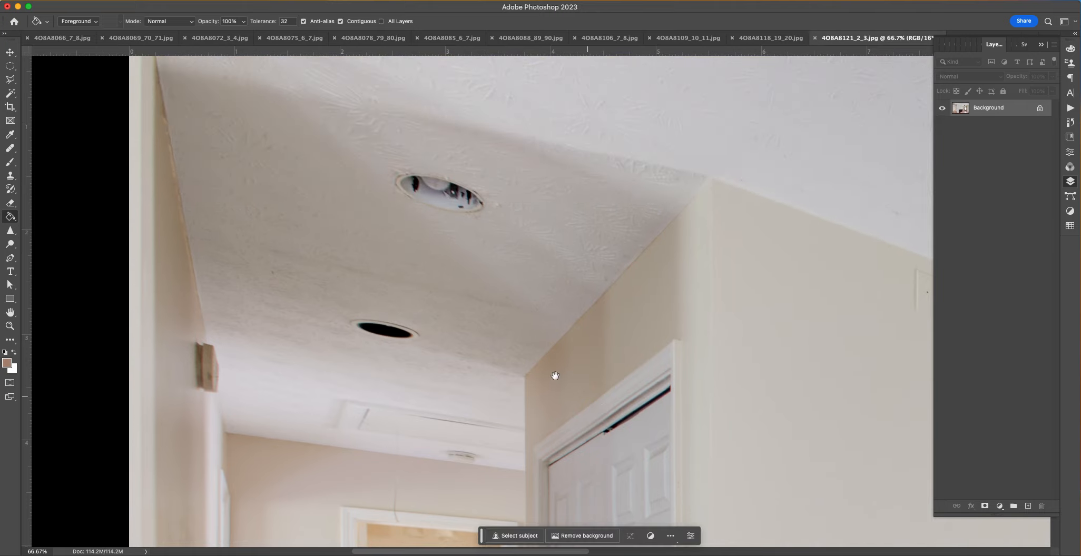
key(super+plus)
key(super+plus)
key(super+plus)
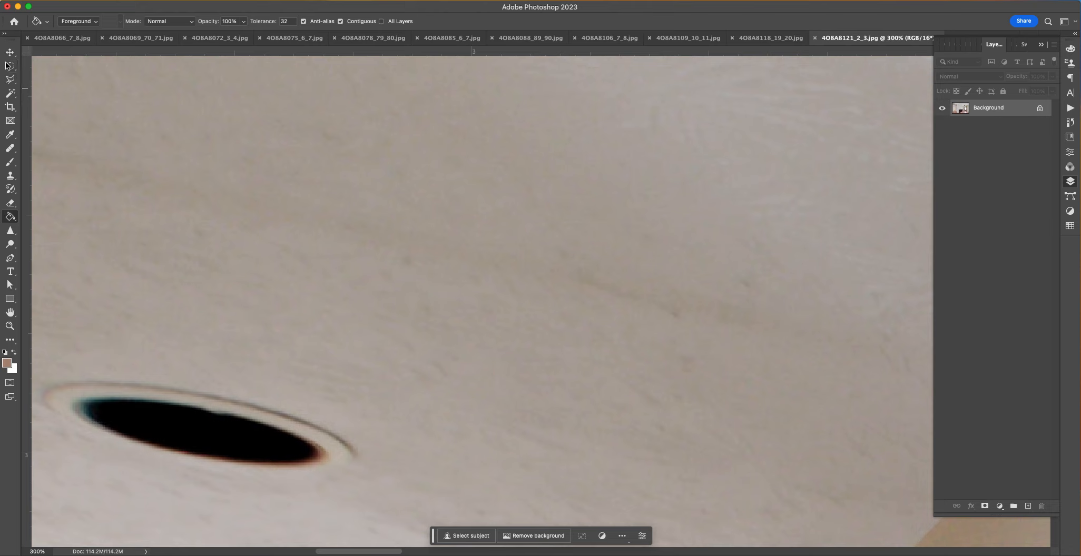
click(10, 79)
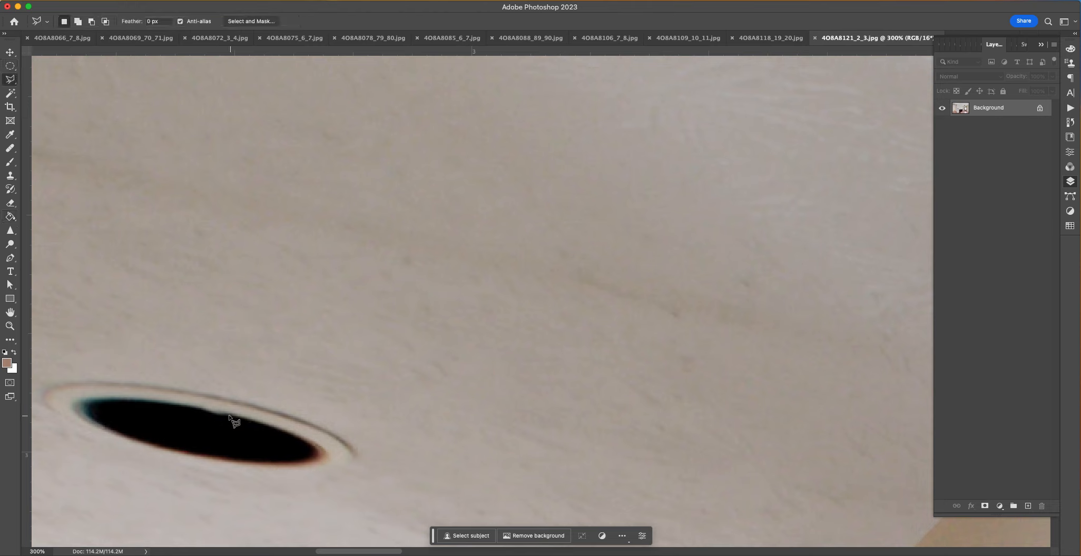
click(205, 391)
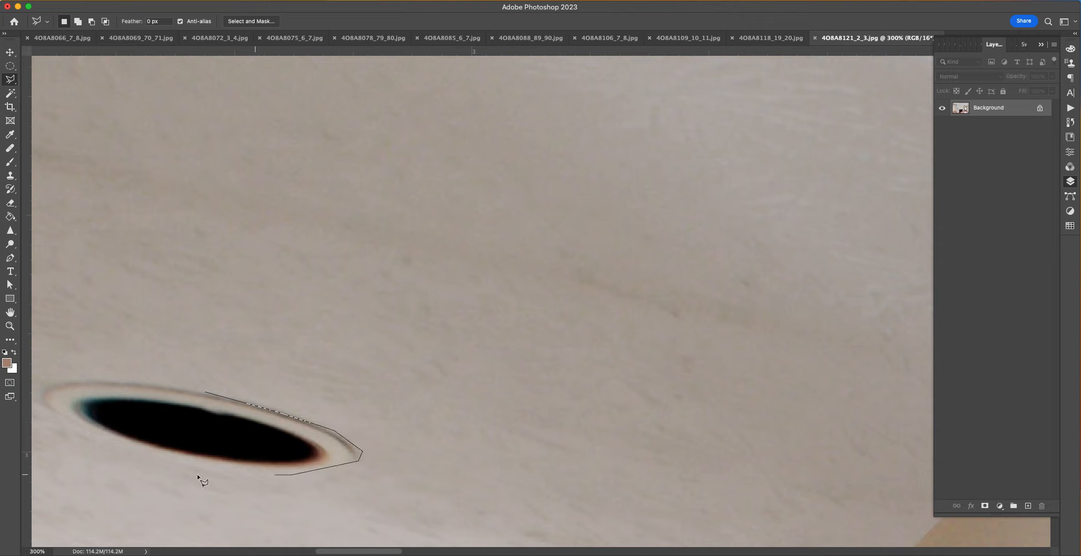
click(52, 415)
click(36, 394)
double_click(111, 378)
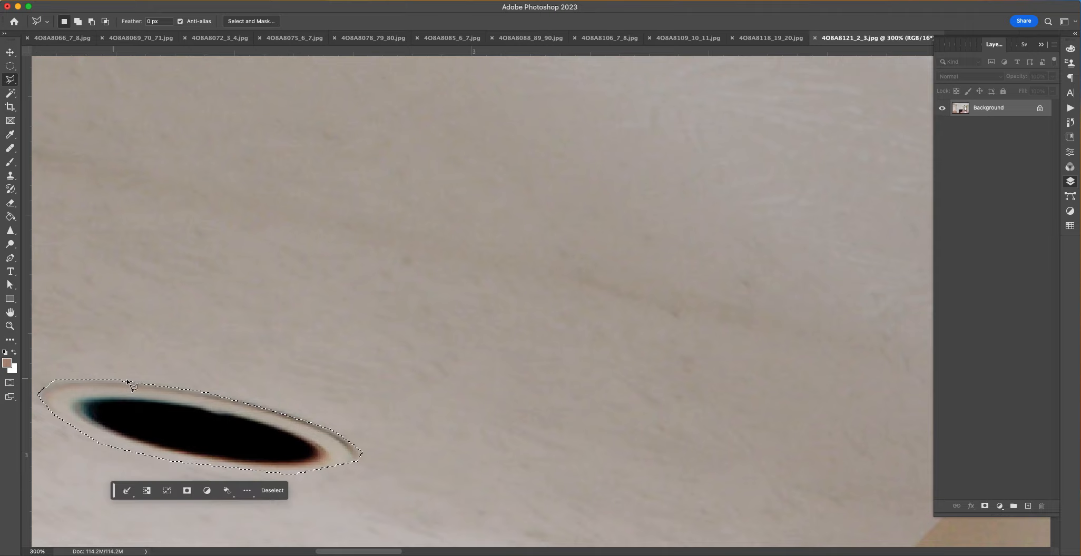
Step: Copy the selected black opening to a new layer and move it over the larger recessed light nearby
key(ctrl+j)
key(v)
drag(248, 436, 591, 204)
drag(547, 285, 363, 69)
drag(376, 203, 568, 548)
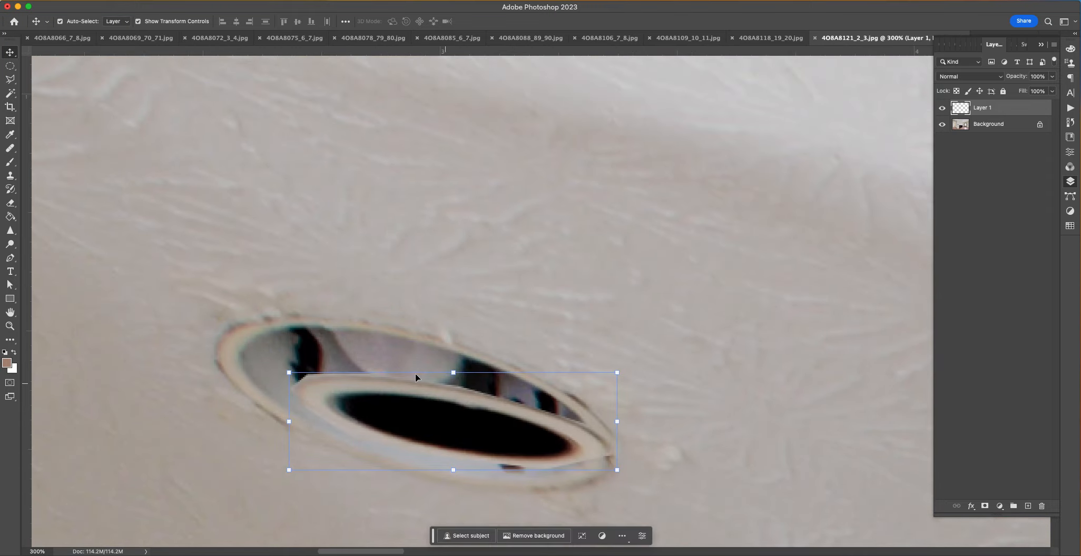
Step: Enlarge and reshape the copied opening until it covers the larger recessed light, and apply the transform
drag(287, 372, 138, 275)
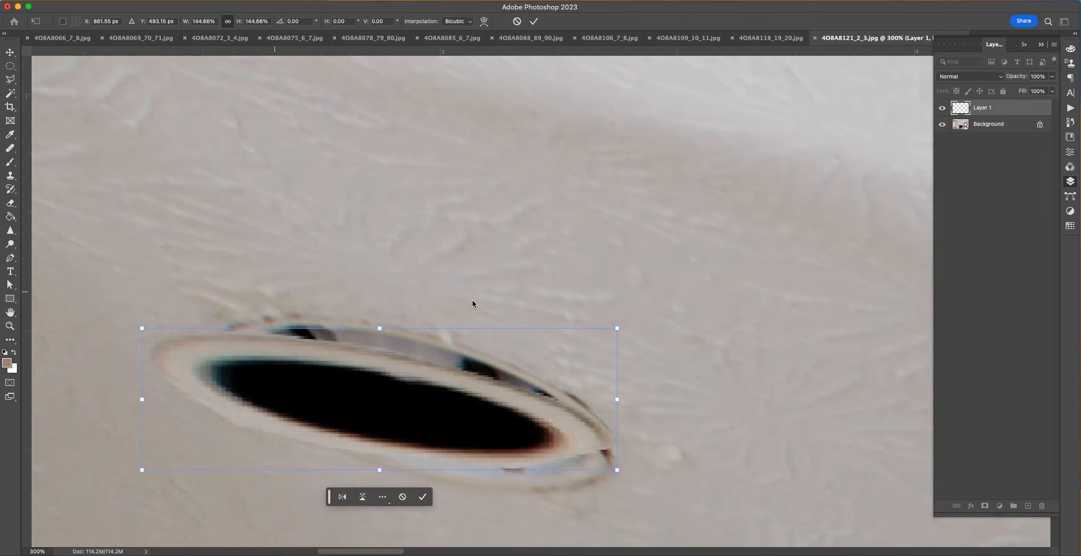
mouse_move(625, 322)
mouse_down()
mouse_move(648, 337)
mouse_move(638, 315)
mouse_move(635, 324)
mouse_up()
drag(378, 332, 403, 298)
drag(641, 318, 646, 295)
drag(611, 487, 632, 496)
key(Return)
Step: Flatten the copied ceiling opening into the Background of the photo
key(super+0)
key(super+minus)
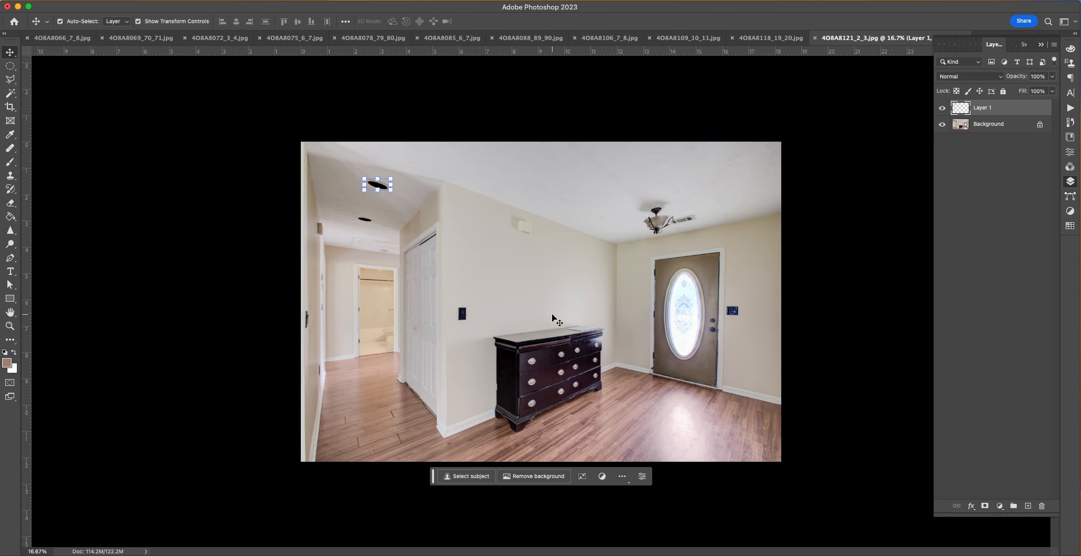
click(204, 1)
mouse_move(48, 0)
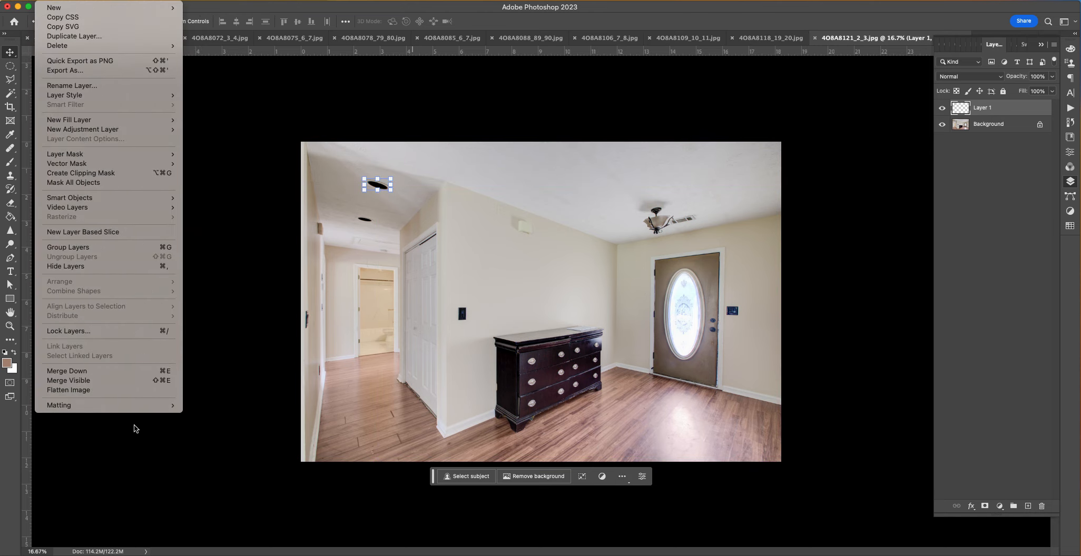
click(146, 391)
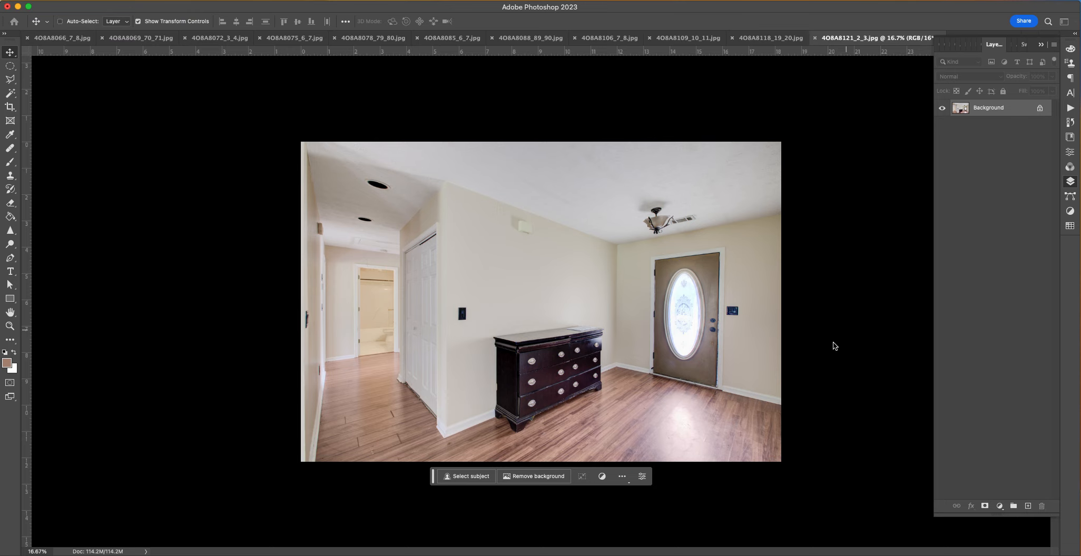
Step: Set up a JPEG copy of the retouched photo on the computer, declining to replace the existing copy file
key(super+shift+s)
click(234, 513)
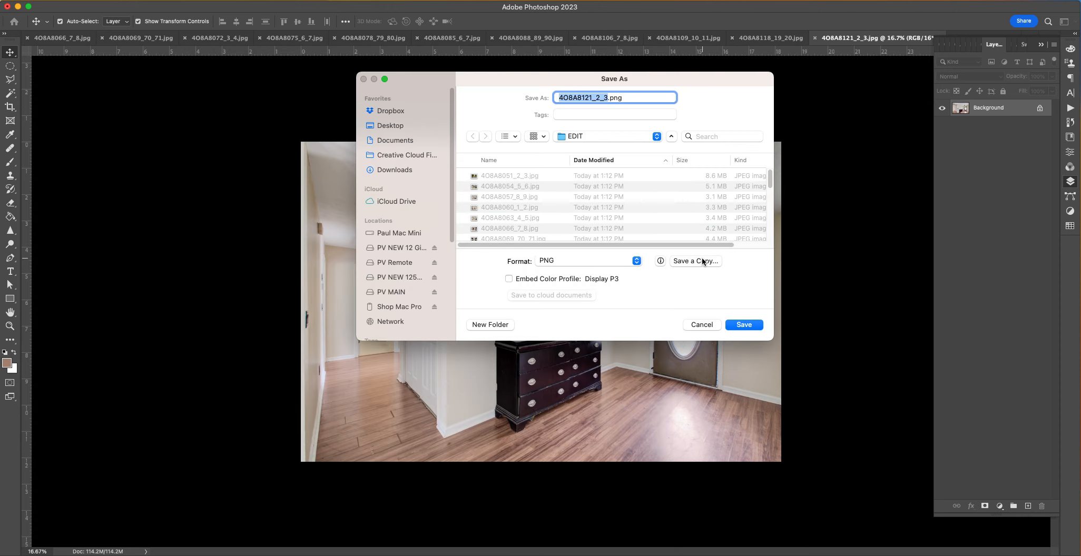
click(701, 254)
click(608, 218)
click(599, 148)
click(754, 325)
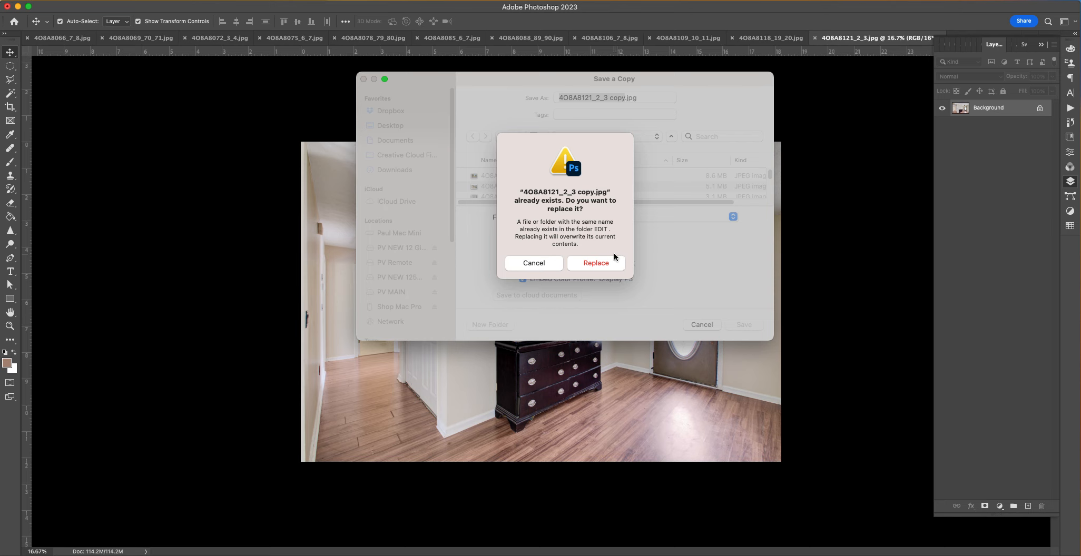
click(550, 263)
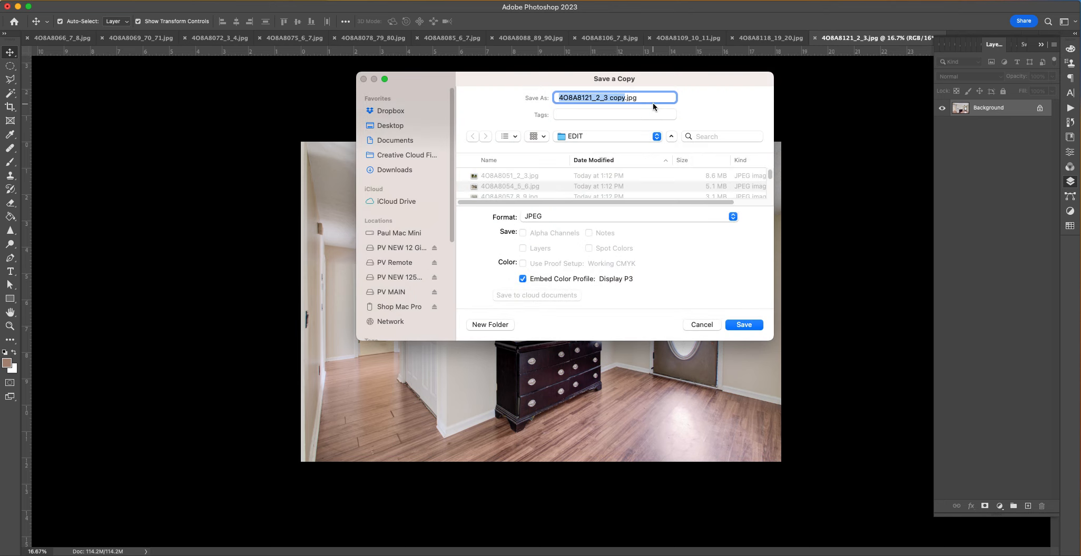
Step: Remove the copy suffix from the file name and replace 4O8A8121_2_3.jpg at JPEG quality 12
key(Right)
key(BackSpace)
key(BackSpace)
key(BackSpace)
key(BackSpace)
key(BackSpace)
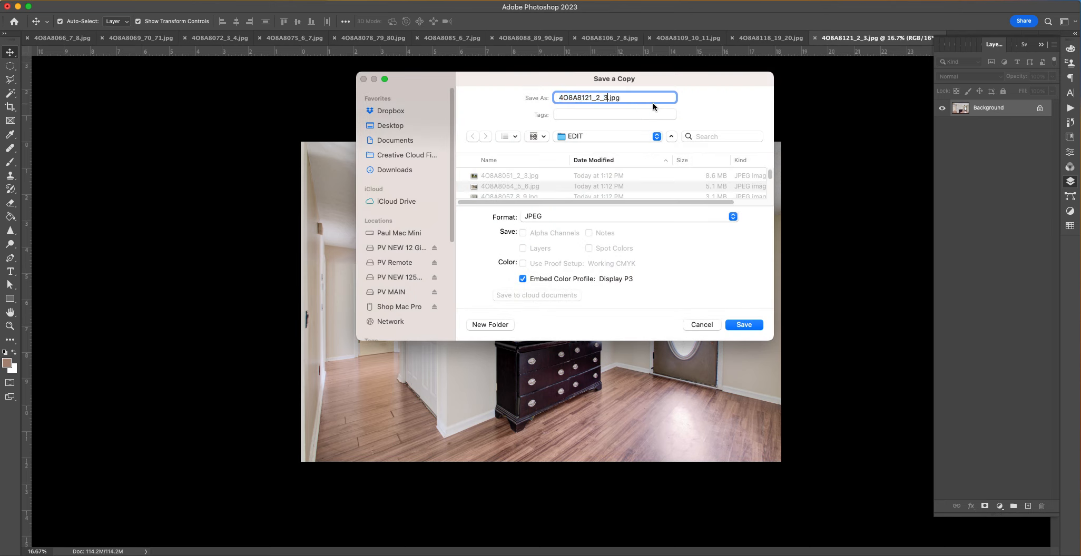
key(Return)
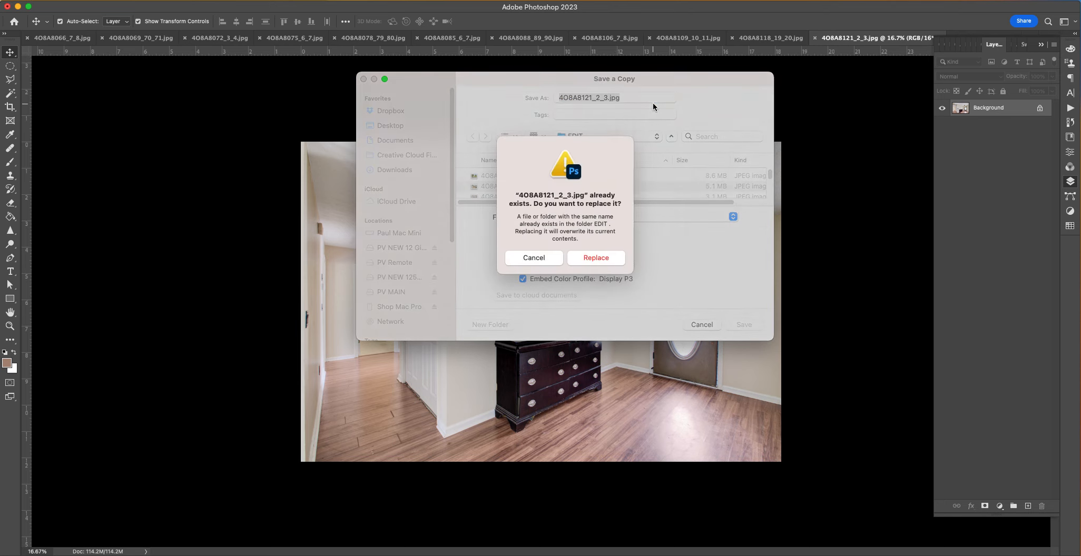
click(599, 260)
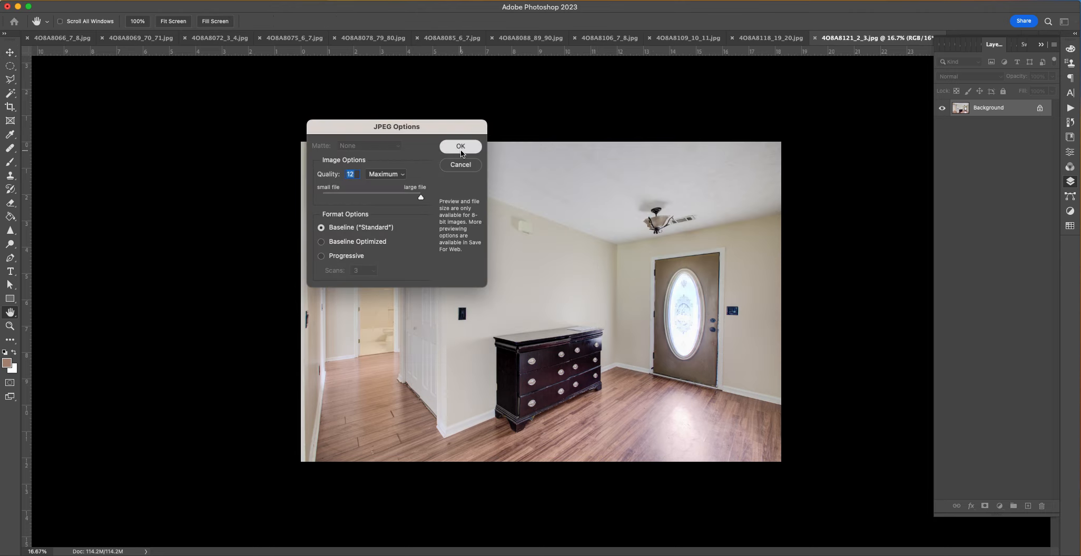
click(461, 147)
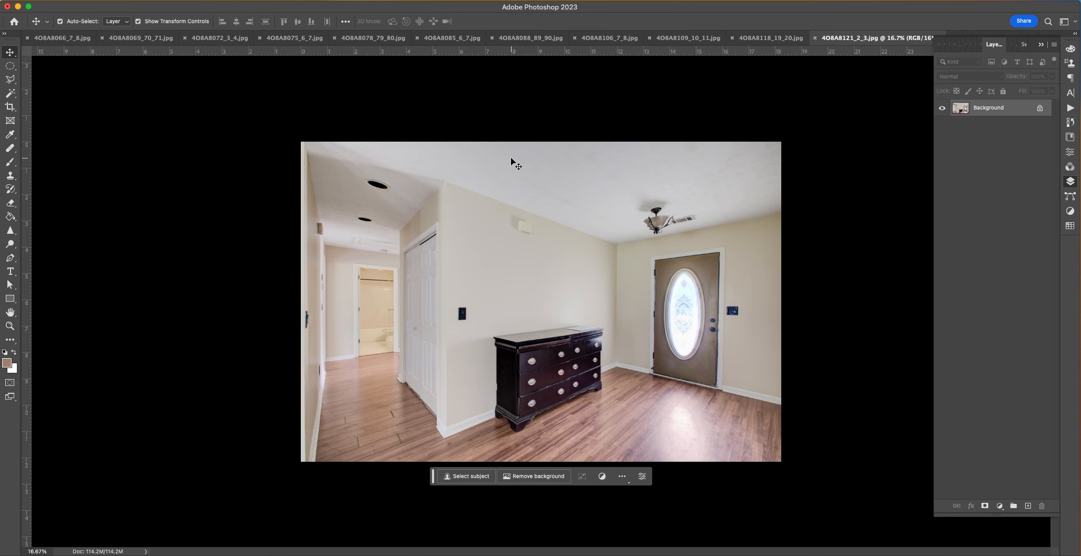
Step: Begin one more copy of the photo on the computer, choosing JPEG instead of PNG
key(super+shift+s)
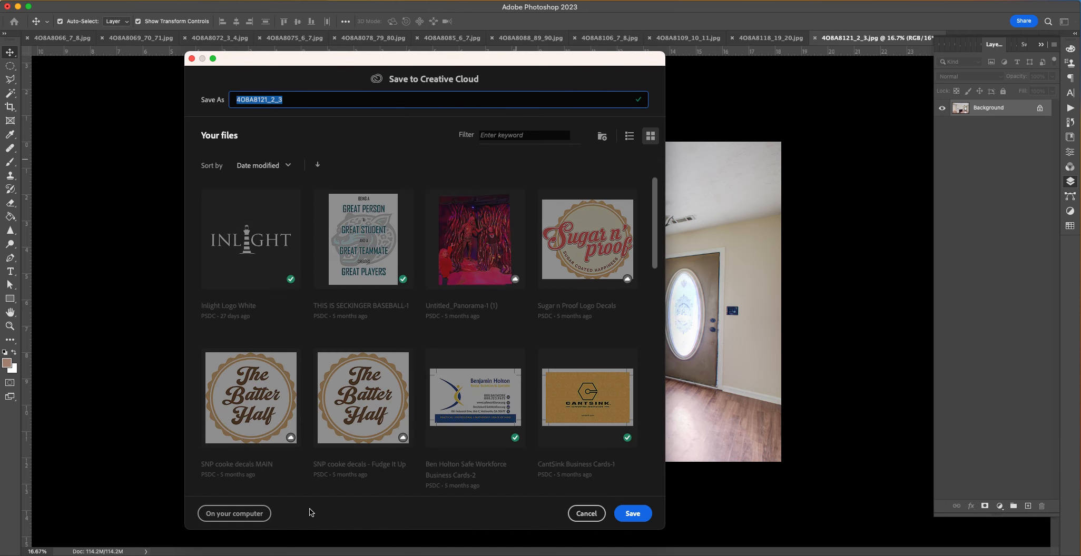
click(269, 512)
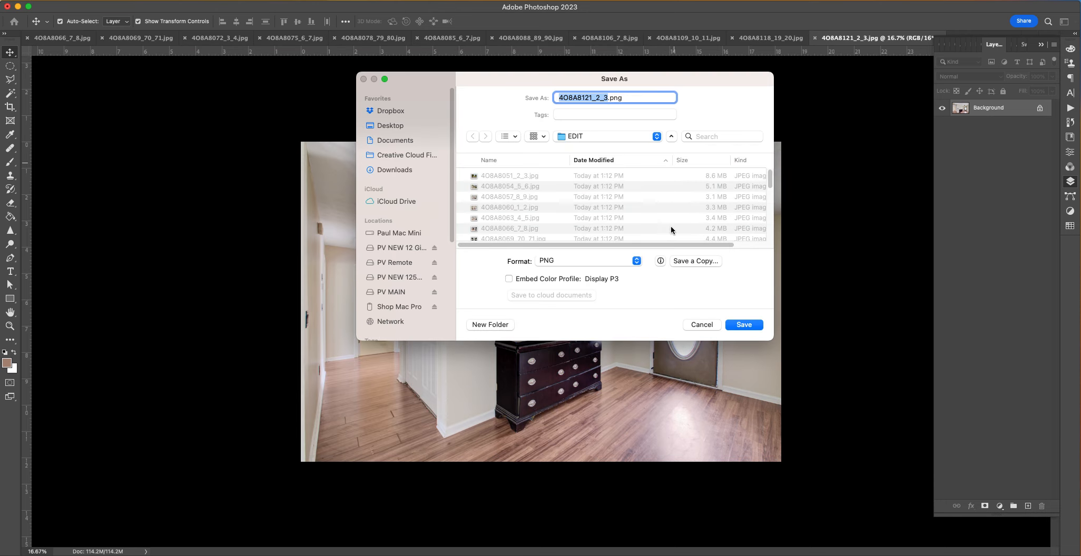
click(685, 261)
click(590, 216)
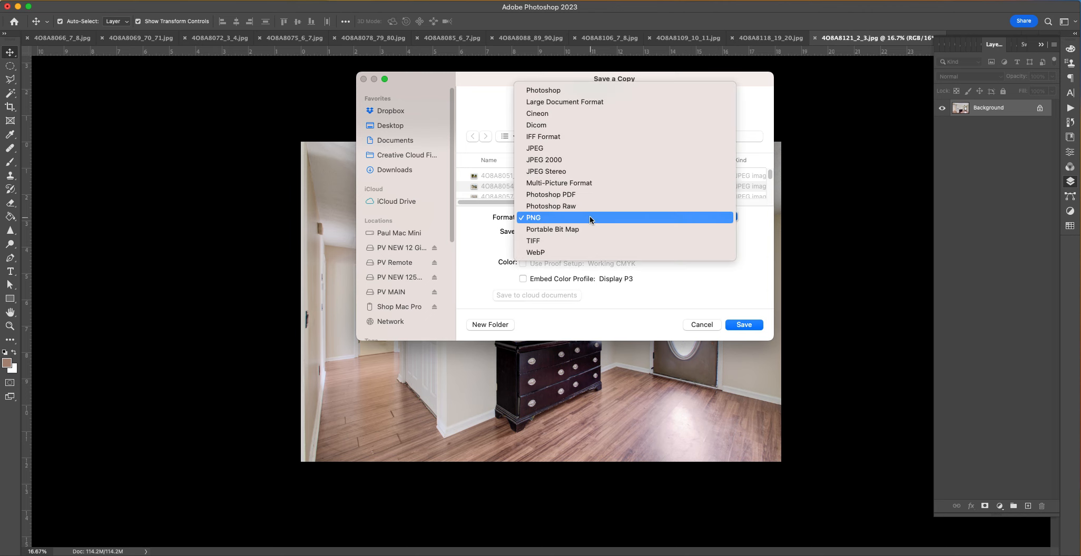
click(593, 148)
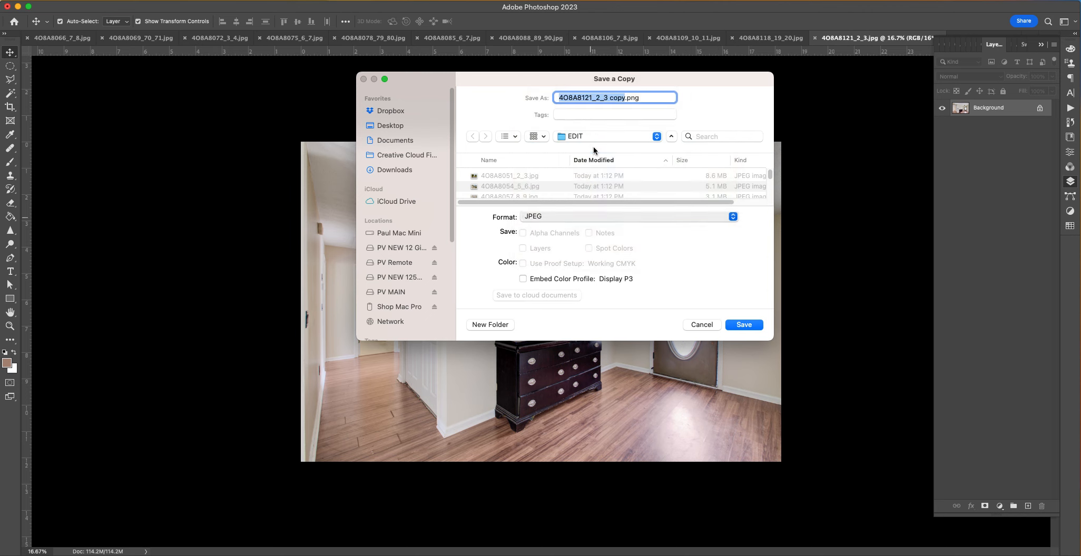
Step: Save the copy as 4O8A8121_2_3.jpg at quality 12 and close the entryway photo
click(628, 97)
key(BackSpace)
key(BackSpace)
key(BackSpace)
key(BackSpace)
key(BackSpace)
key(Return)
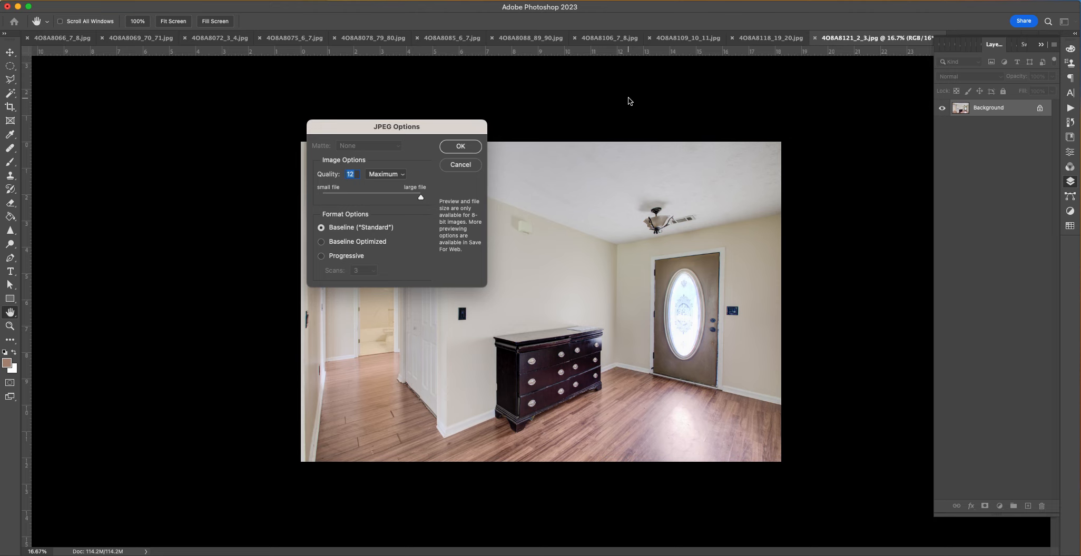
key(Return)
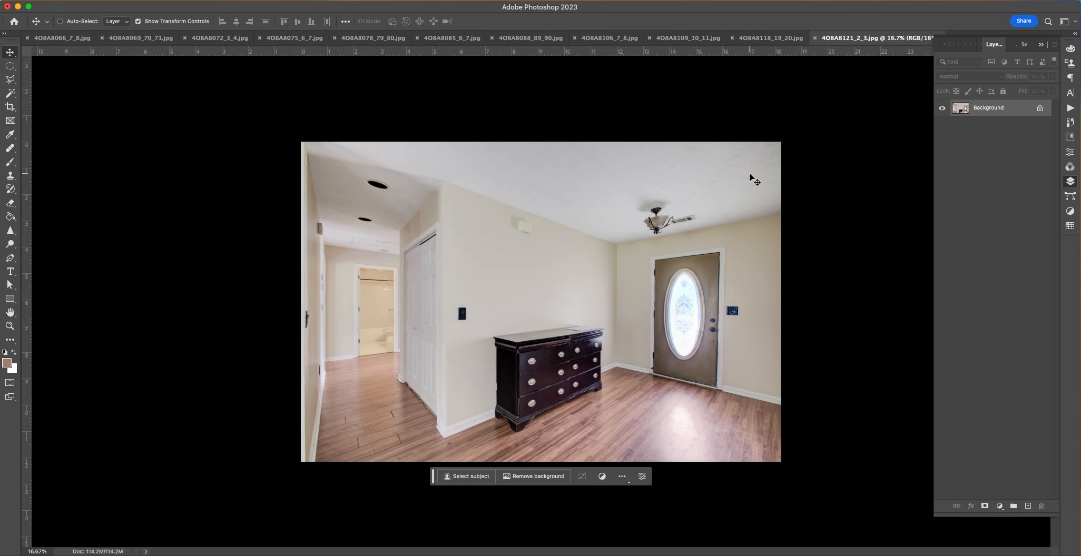
key(super+w)
click(578, 226)
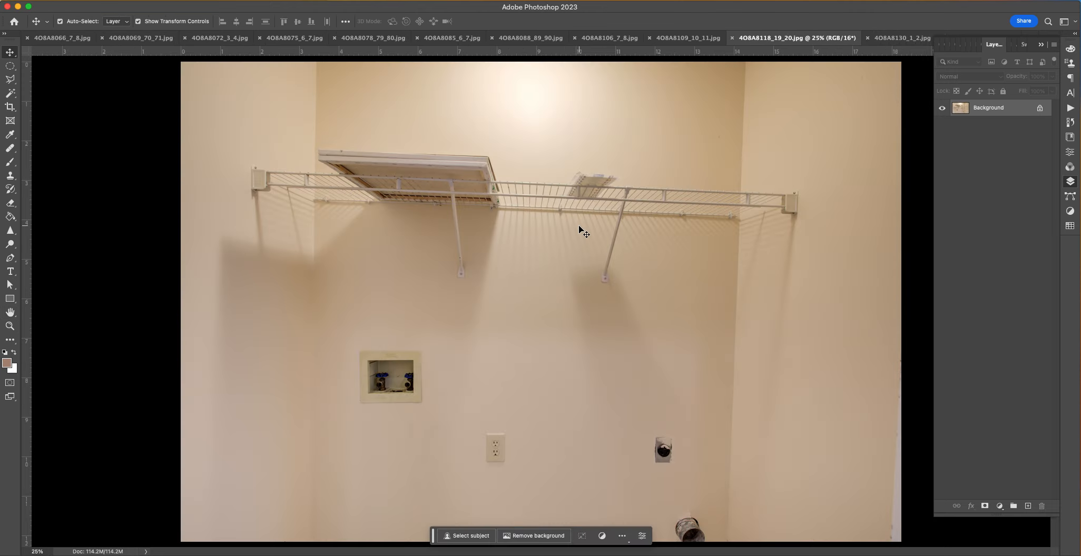
Step: Switch to the photo 4O8A8085_6_7.jpg and add an empty layer above the Background for covering the loose wall cable
click(851, 213)
click(424, 35)
click(381, 42)
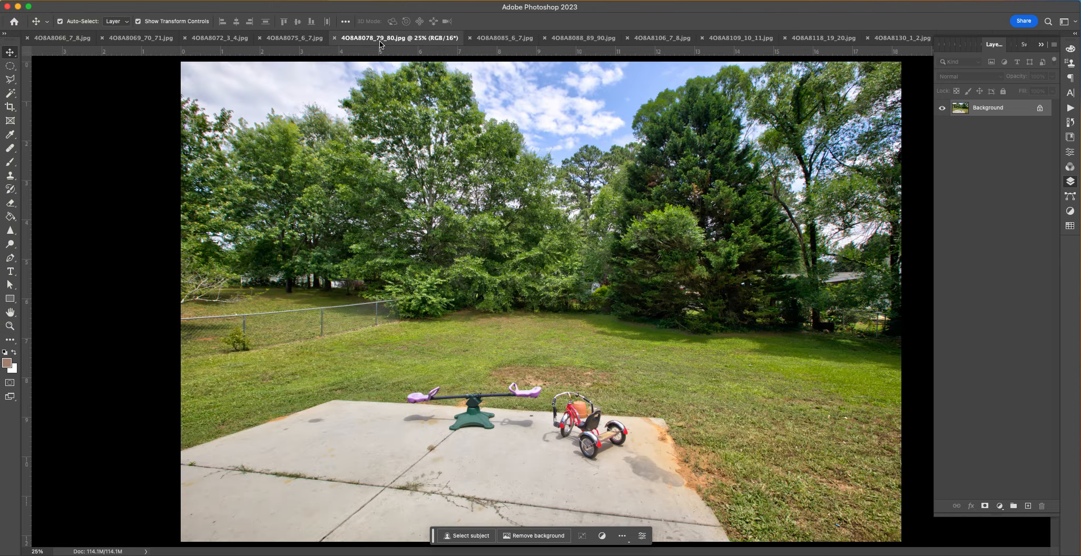
click(503, 38)
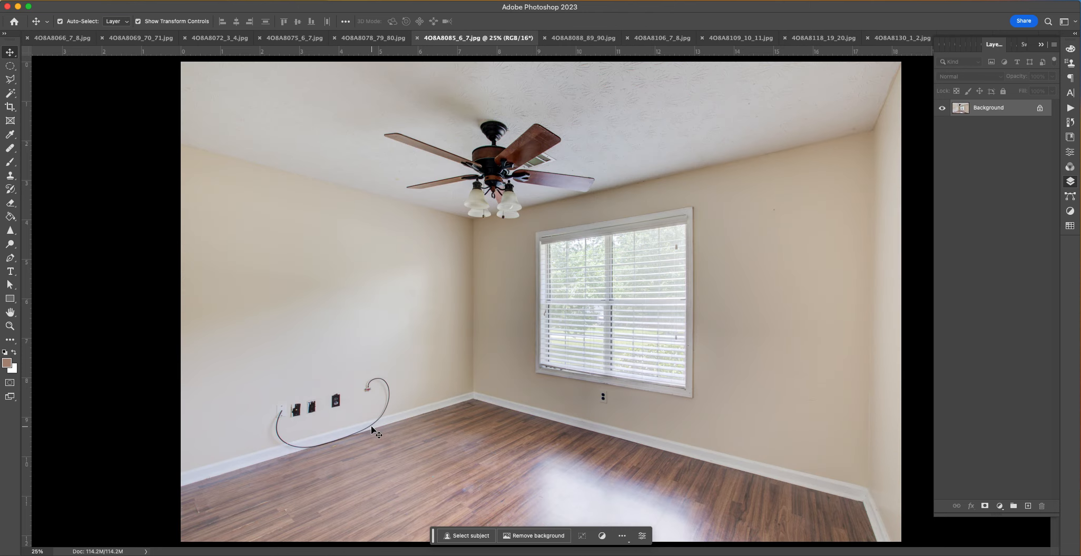
key(super+plus)
key(super+plus)
key(super+plus)
key(super+plus)
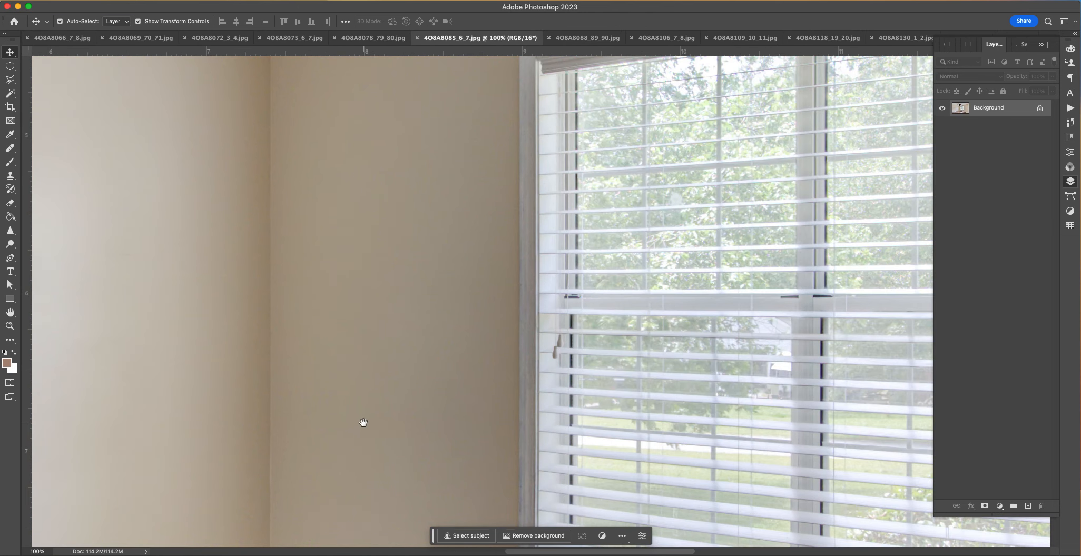
drag(363, 424, 851, 215)
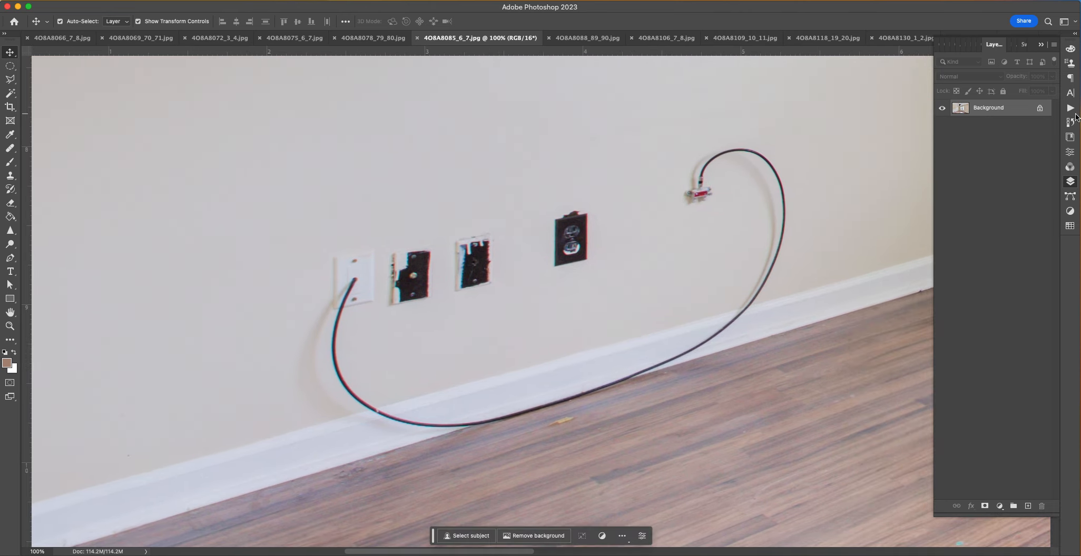
click(1071, 181)
click(1071, 182)
click(1029, 507)
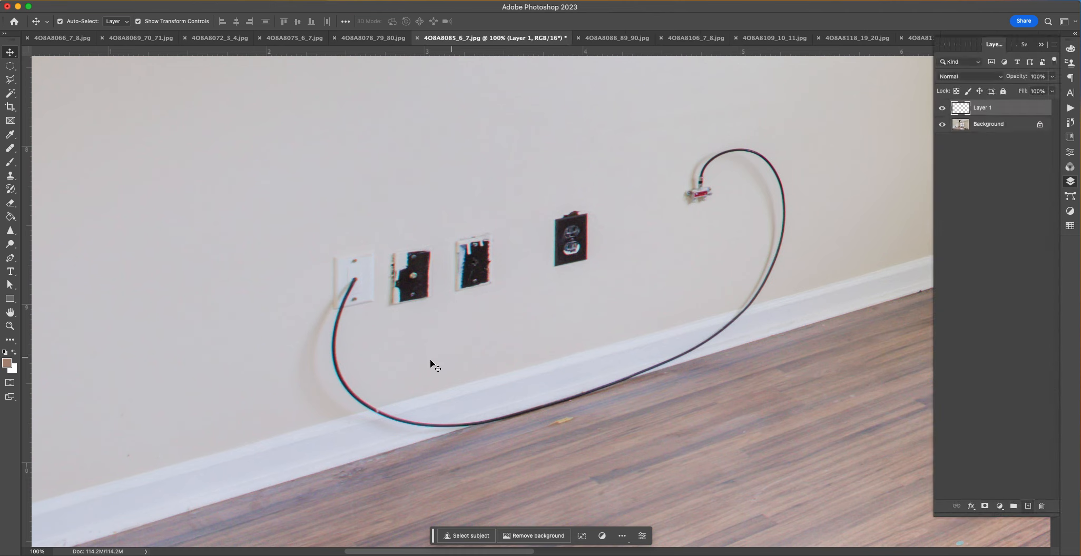
Step: Set up a black brush with 100% hardness, a 22 px size and 100% opacity
click(10, 161)
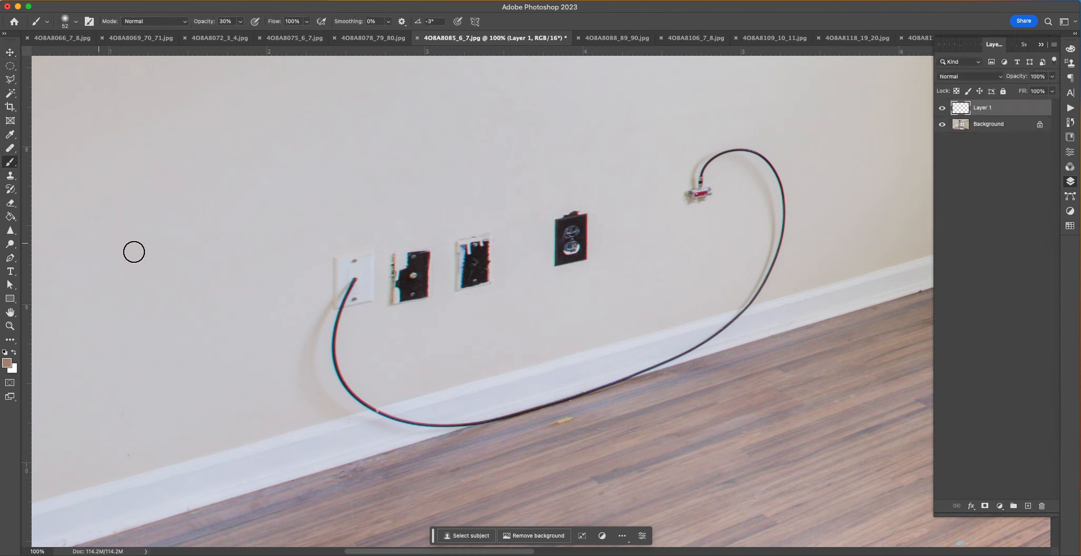
key(d)
right_click(261, 293)
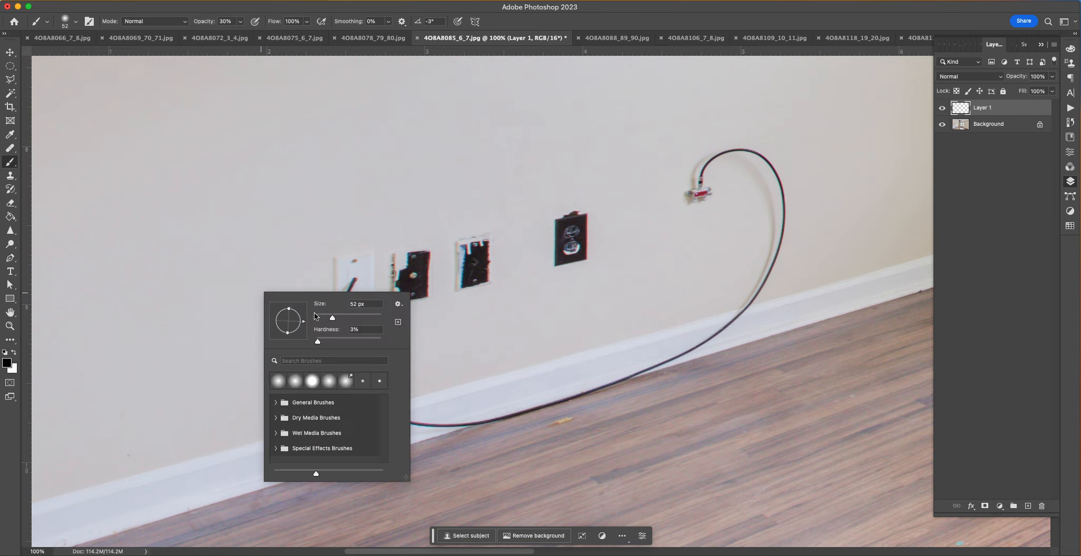
click(333, 318)
drag(319, 342, 385, 342)
click(327, 318)
click(355, 280)
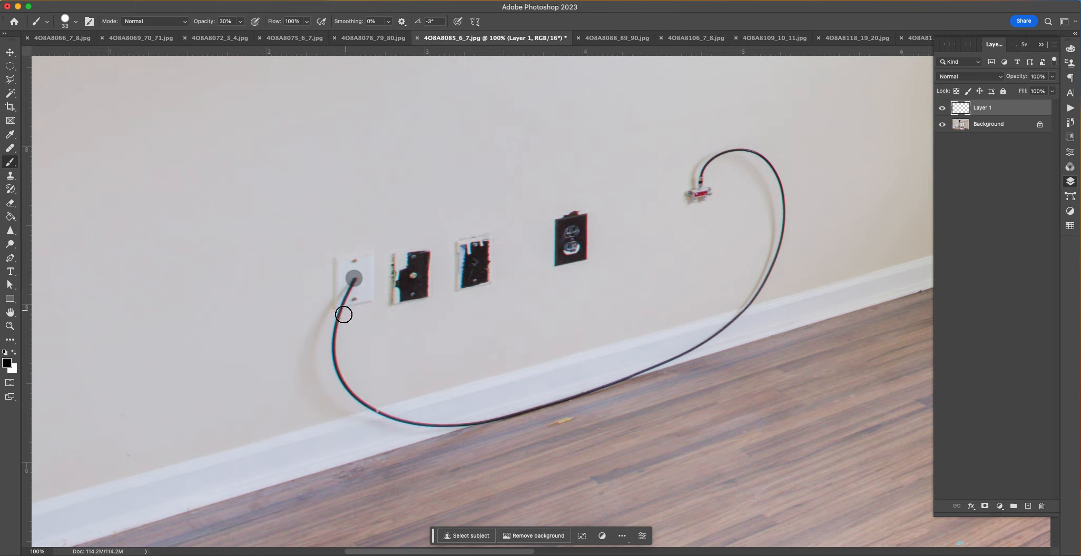
key(0)
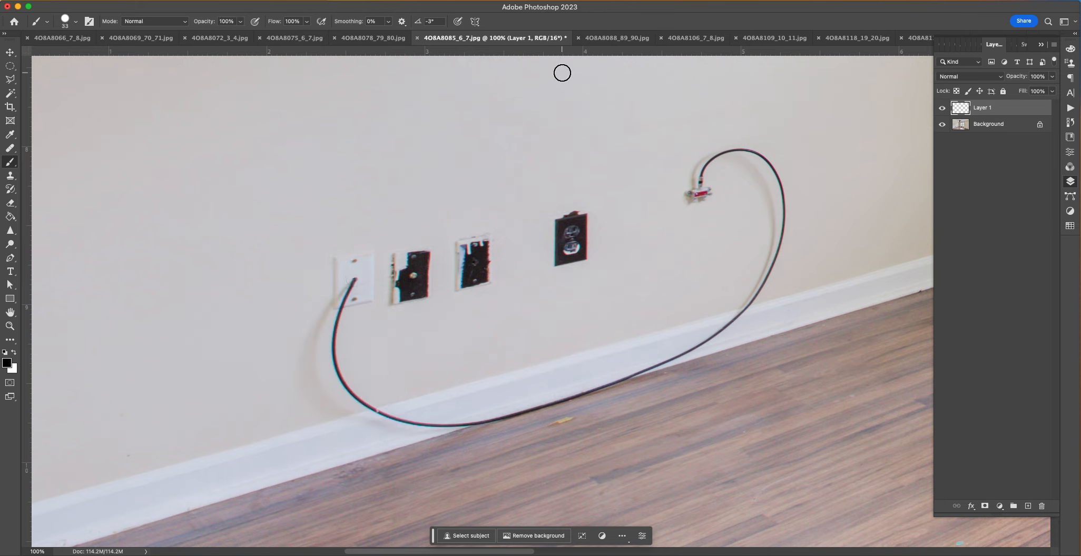
right_click(391, 318)
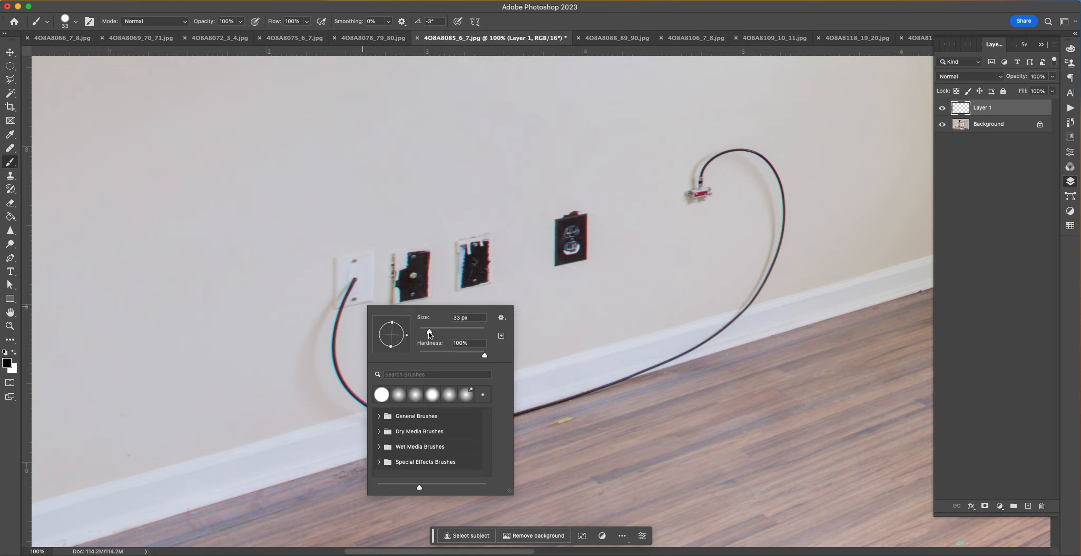
Step: Paint connected straight black strokes over the loose cable, from the white wall plate along the baseboard to the top of its loop
click(354, 280)
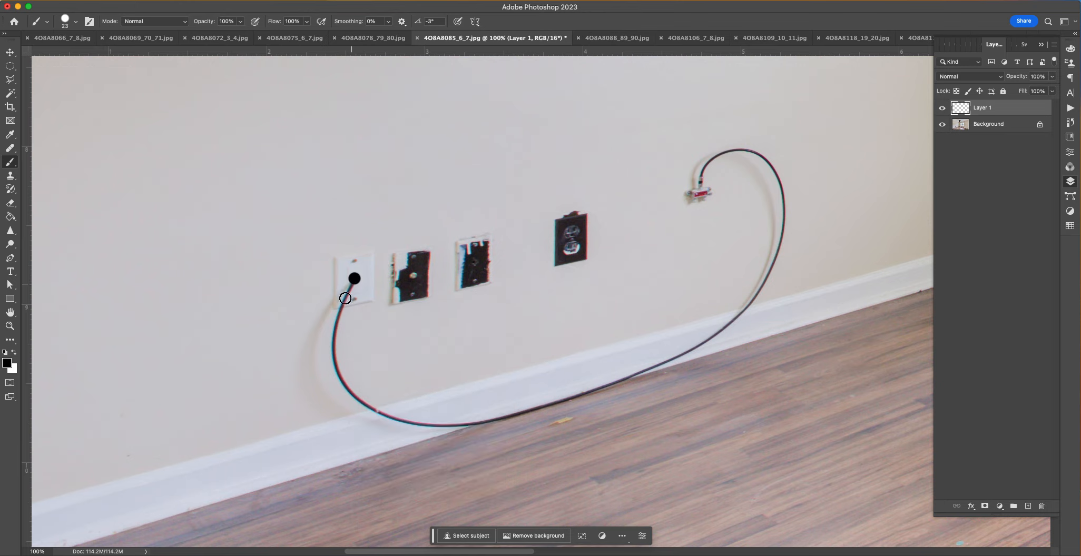
shift+click(341, 318)
shift+click(333, 346)
shift+click(336, 372)
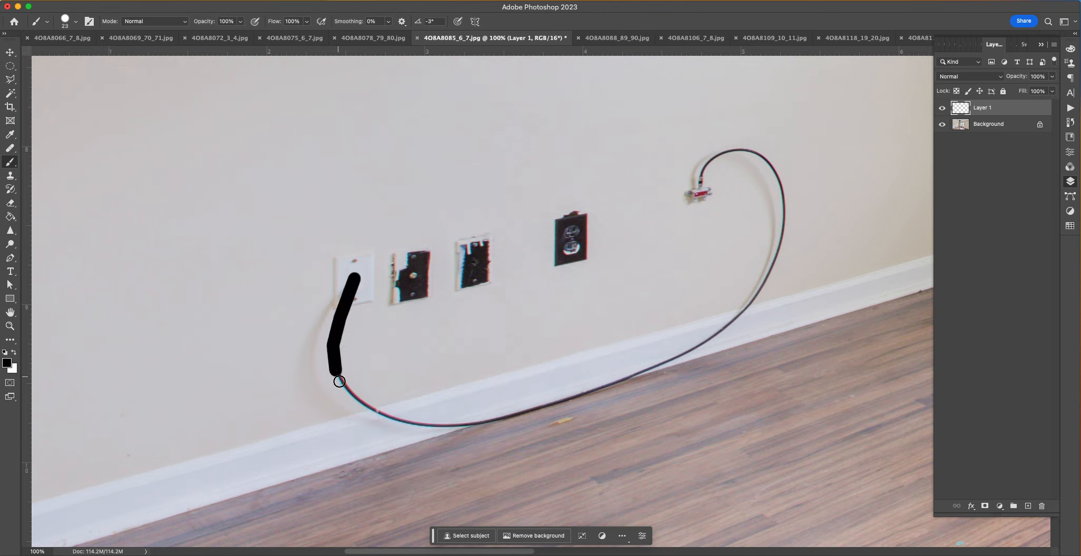
shift+click(350, 395)
shift+click(370, 410)
shift+click(390, 420)
shift+click(416, 422)
shift+click(460, 427)
shift+click(498, 419)
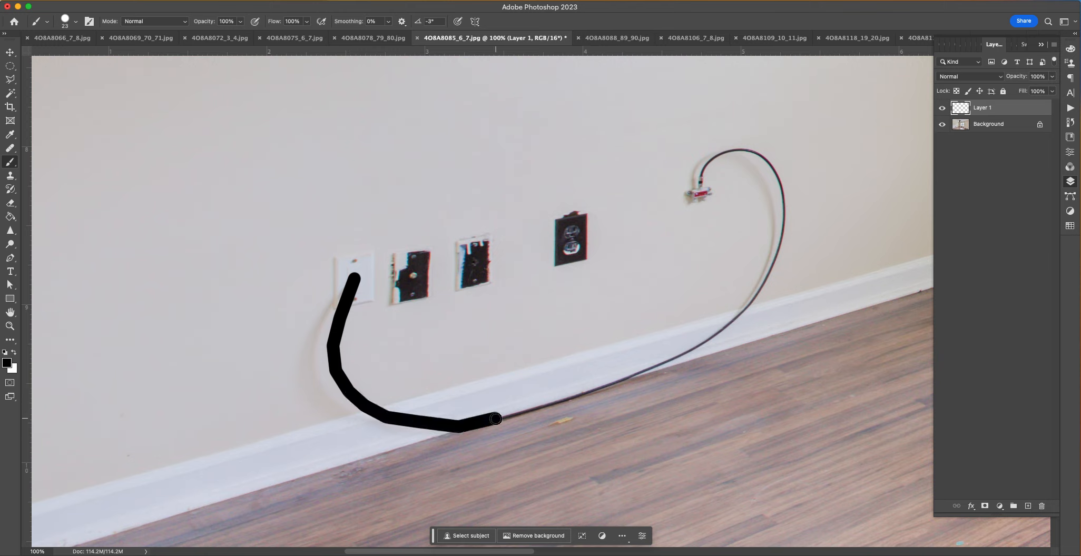
shift+click(558, 403)
shift+click(612, 385)
shift+click(677, 358)
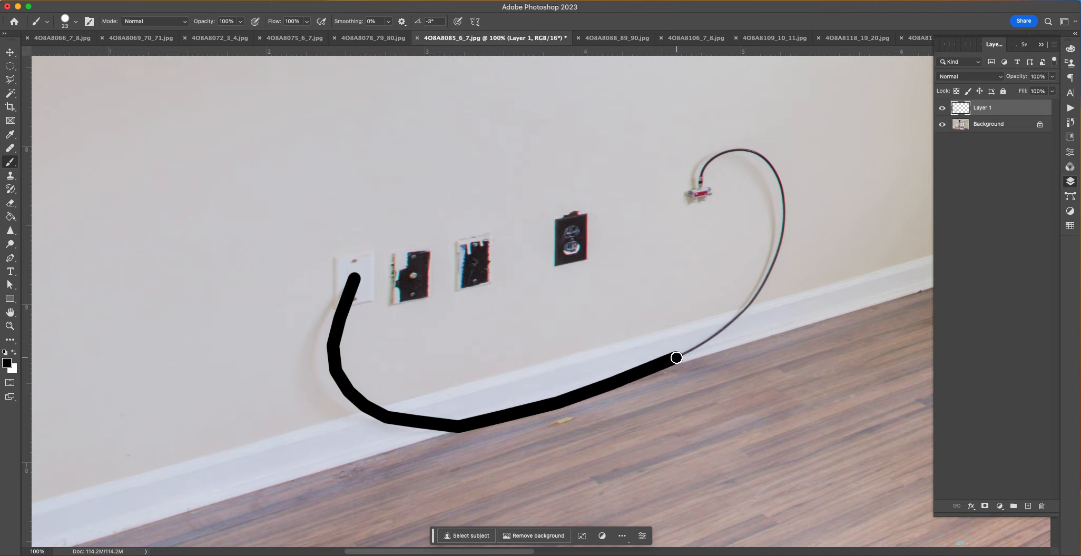
shift+click(718, 335)
shift+click(759, 295)
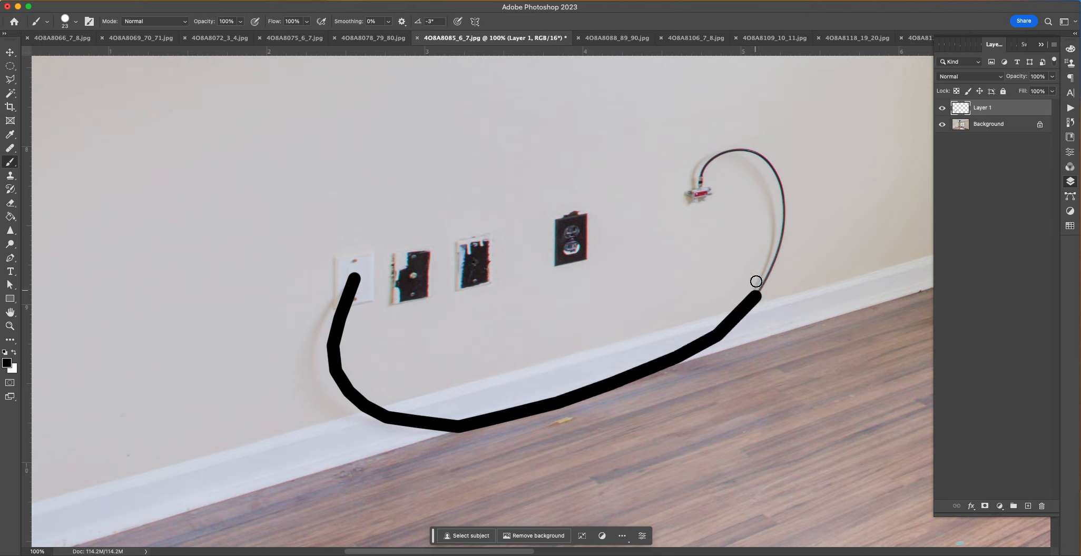
shift+click(777, 257)
shift+click(786, 217)
shift+click(785, 185)
shift+click(769, 164)
shift+click(764, 156)
shift+click(743, 145)
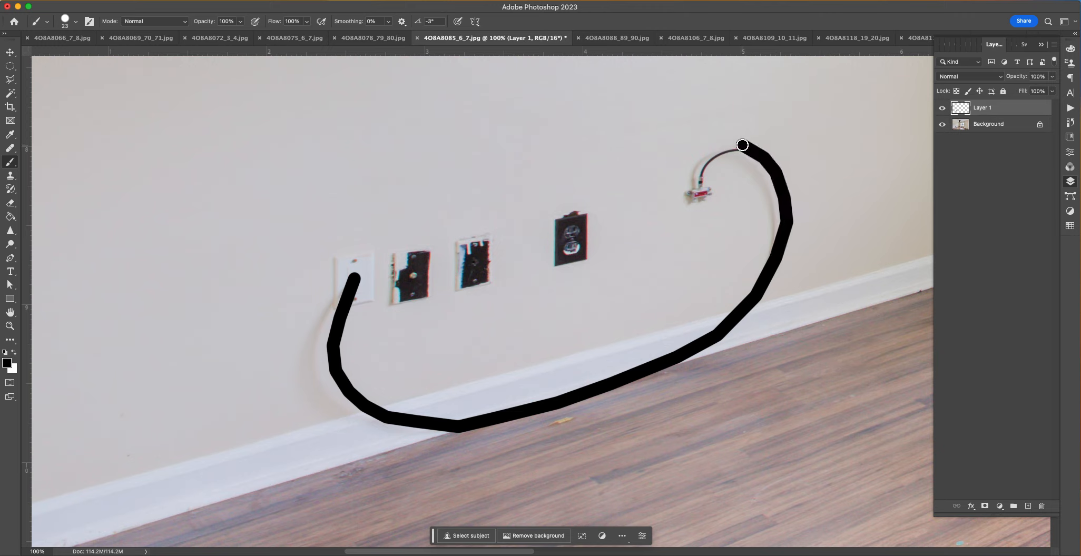
Step: Paint over the cable's upper loop, its wall connector and the shadows at both ends with an 81 px brush
mouse_move(742, 147)
mouse_down()
mouse_move(701, 170)
mouse_move(708, 196)
mouse_move(697, 195)
mouse_move(705, 164)
mouse_move(754, 163)
mouse_move(773, 240)
mouse_up()
right_click(694, 193)
click(778, 219)
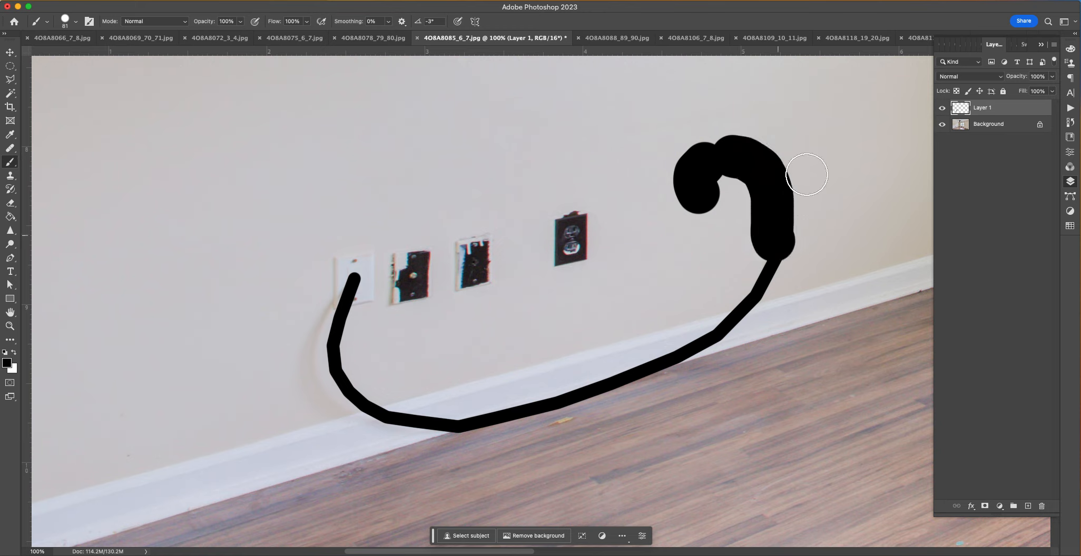
mouse_move(322, 316)
mouse_down()
mouse_move(320, 374)
mouse_move(342, 384)
mouse_up()
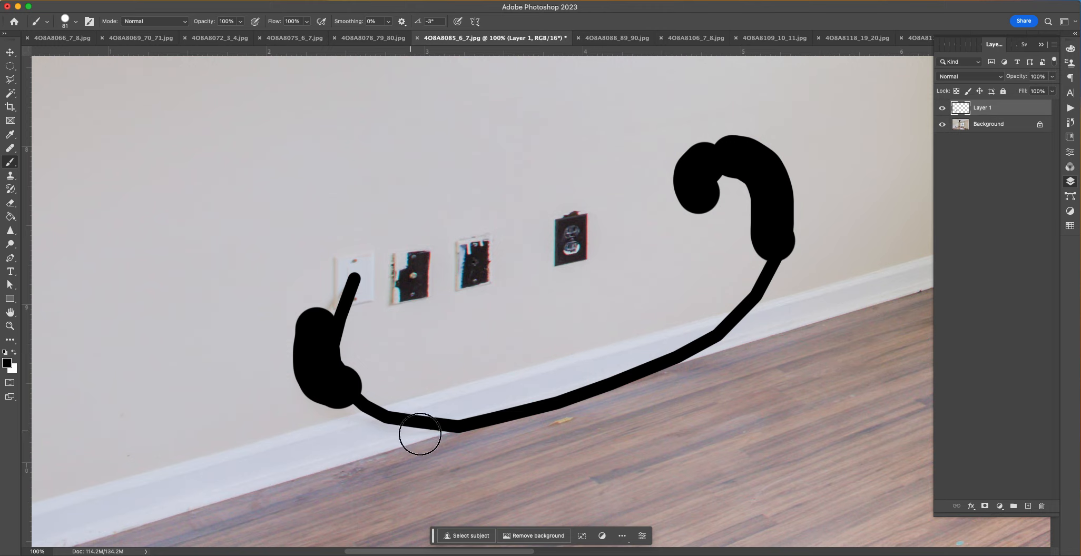
Step: Load the painted shape as a selection, hide Layer 1 and fill that area of the Background with surrounding content to remove the cable
super+click(966, 110)
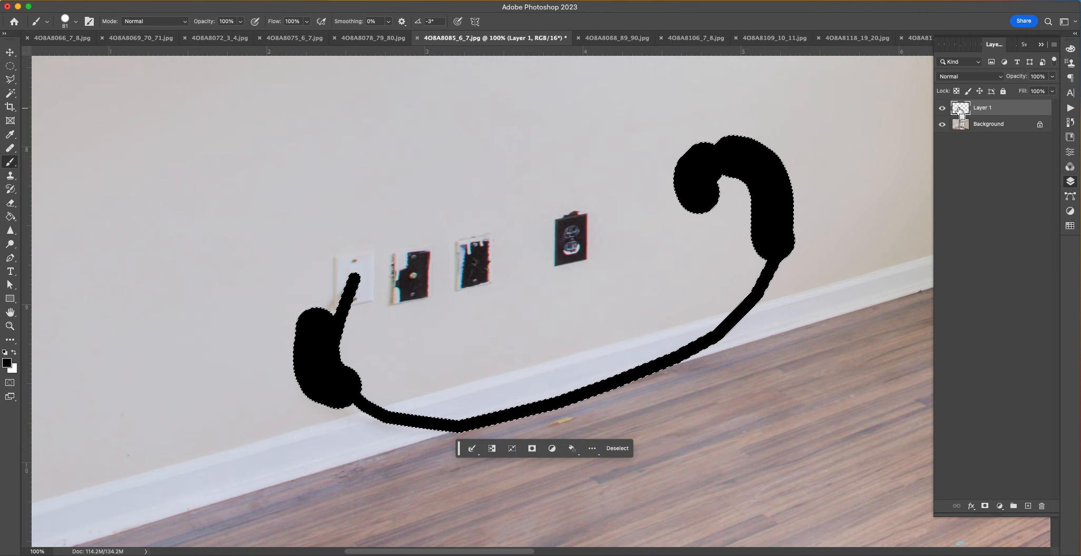
click(942, 107)
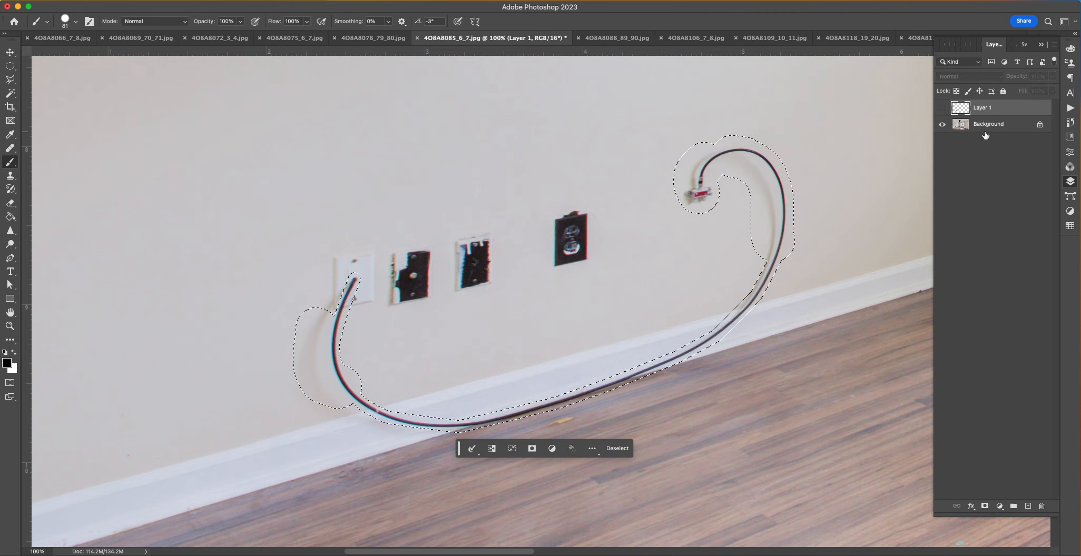
click(985, 129)
key(shift+BackSpace)
key(Return)
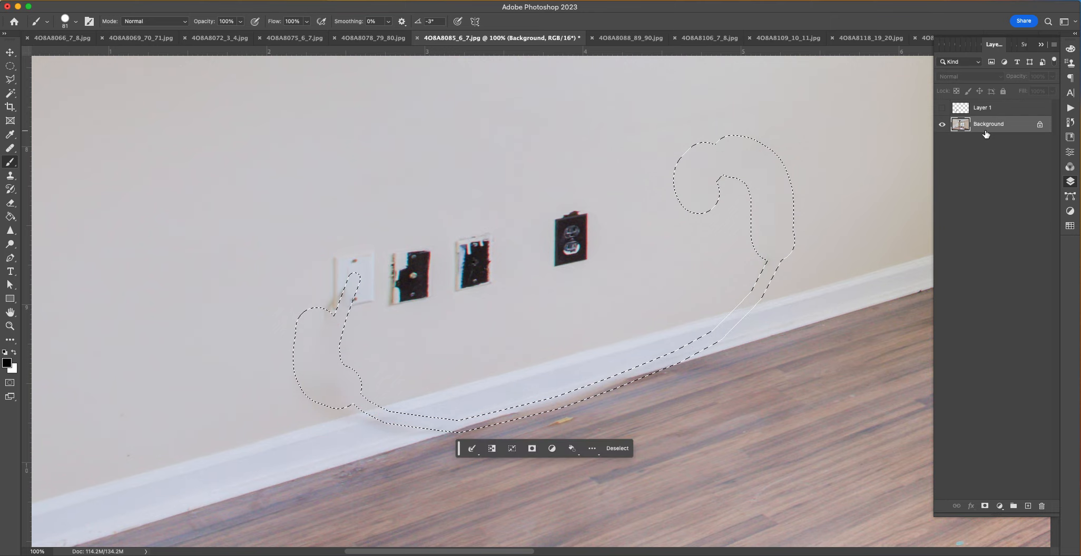
key(ctrl+d)
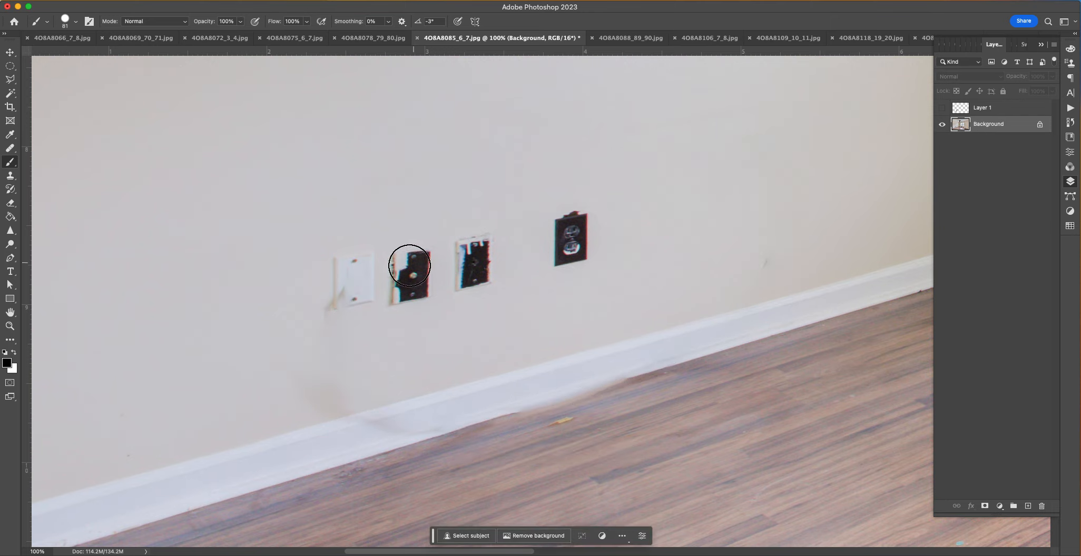
Step: Heal the smudges left on the wall by the removed cable with the Healing Brush, sampling clean wall nearby
key(j)
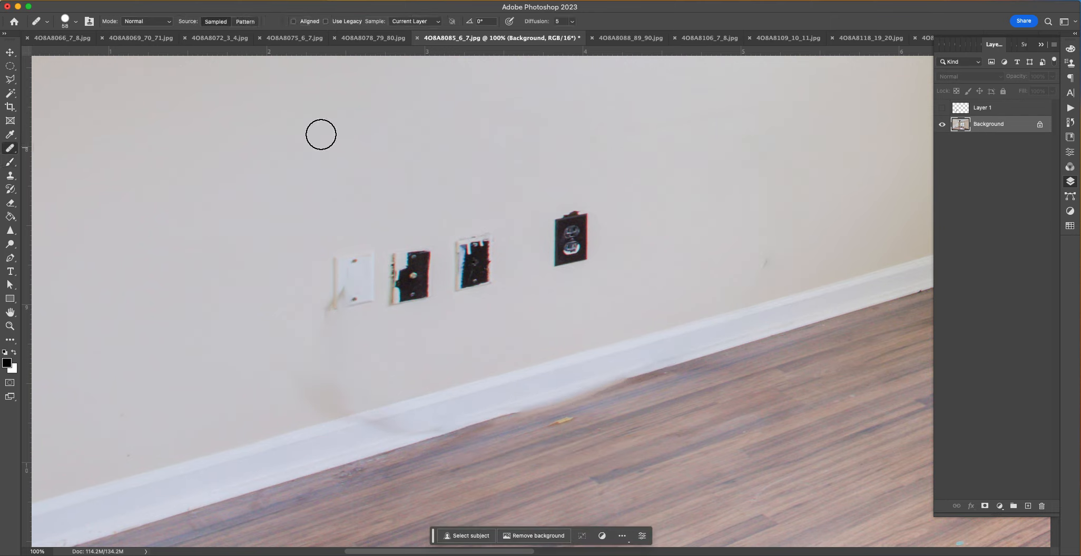
alt+click(850, 252)
drag(764, 264, 744, 284)
alt+click(240, 309)
drag(314, 317, 347, 330)
alt+click(273, 308)
mouse_move(339, 395)
mouse_down()
mouse_move(301, 404)
mouse_move(285, 371)
mouse_up()
Step: Heal the blurred baseboard and its edge with the floor where the cable ran, sampling clean stretches of baseboard
alt+click(236, 446)
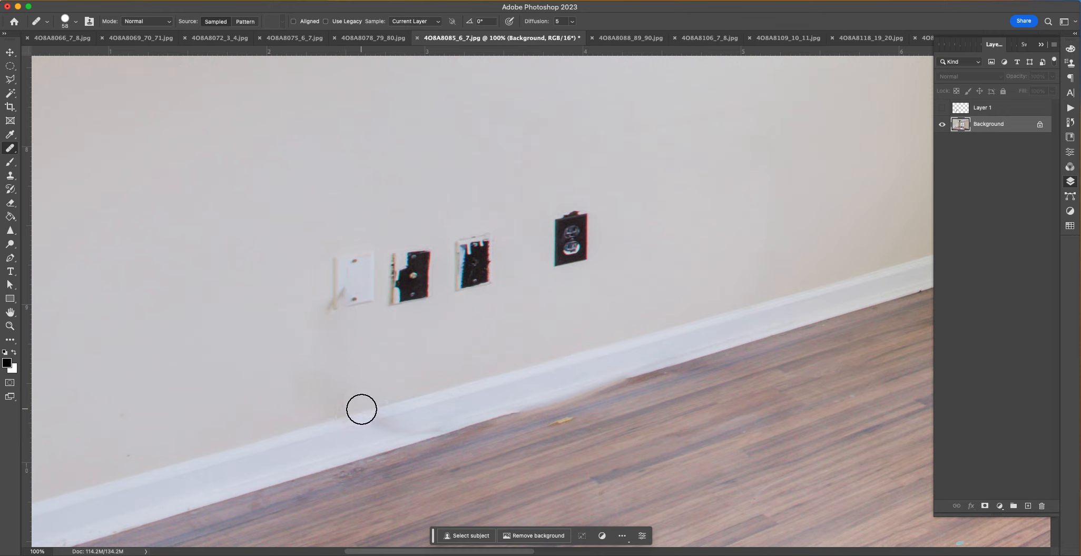
mouse_move(358, 412)
mouse_down()
mouse_move(336, 417)
mouse_move(376, 421)
mouse_up()
alt+click(745, 349)
drag(632, 385, 449, 435)
alt+click(799, 328)
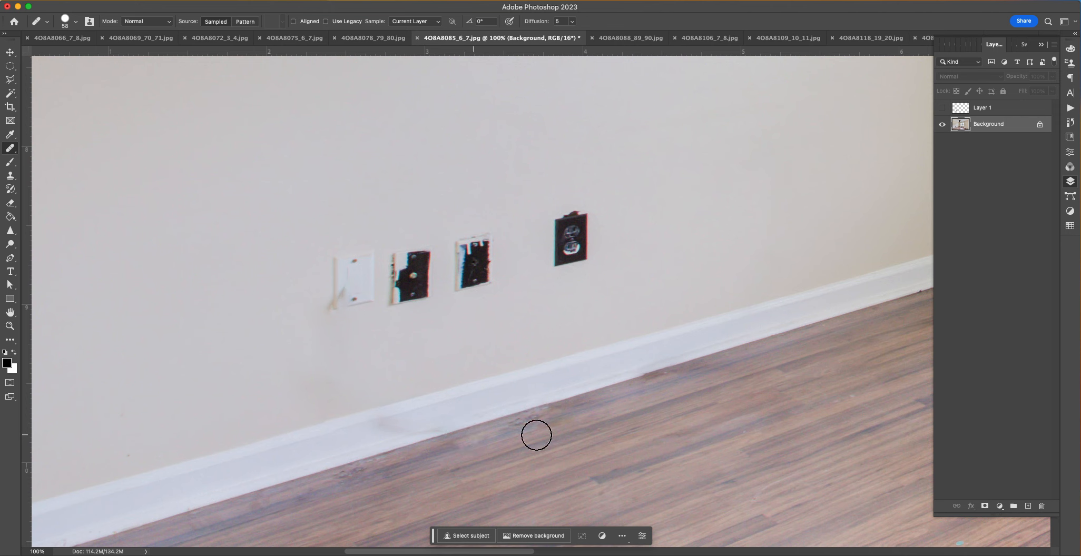
Step: Select the smudged baseboard spot below the wall plates with an elliptical selection, fill it from its surroundings and deselect
key(super+0)
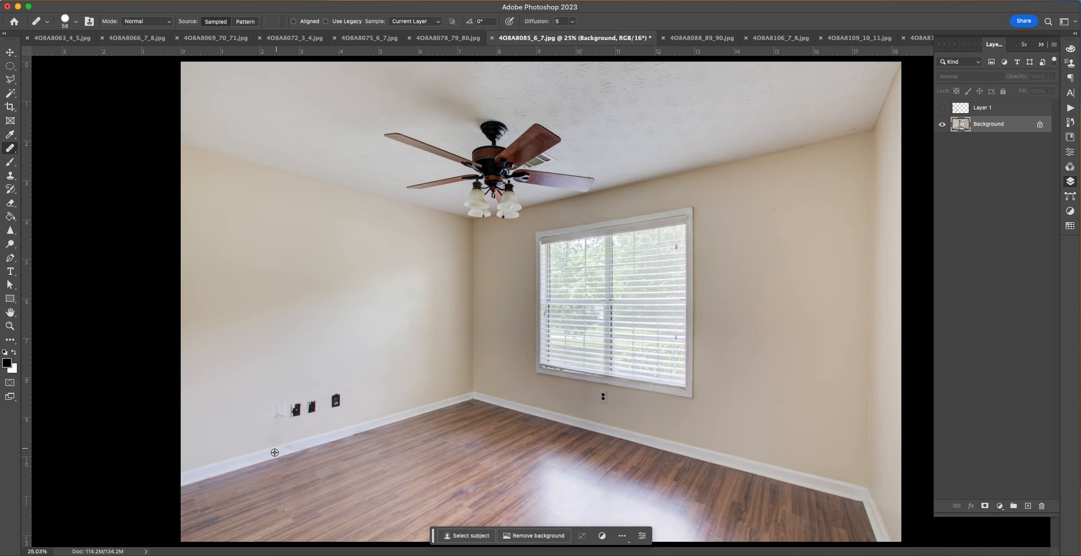
click(296, 448)
click(10, 65)
drag(278, 438, 304, 457)
key(shift+BackSpace)
key(Return)
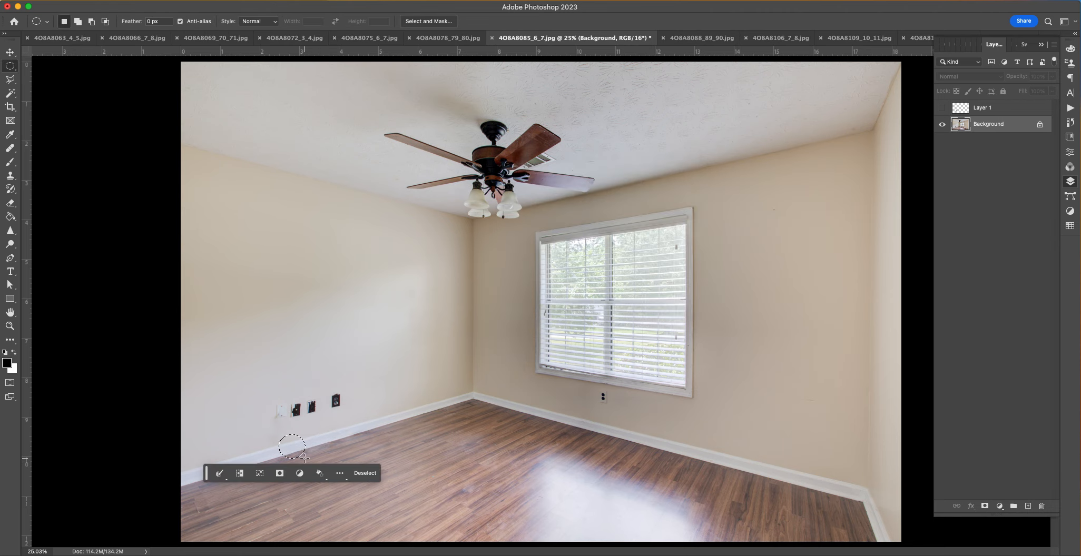
key(ctrl+d)
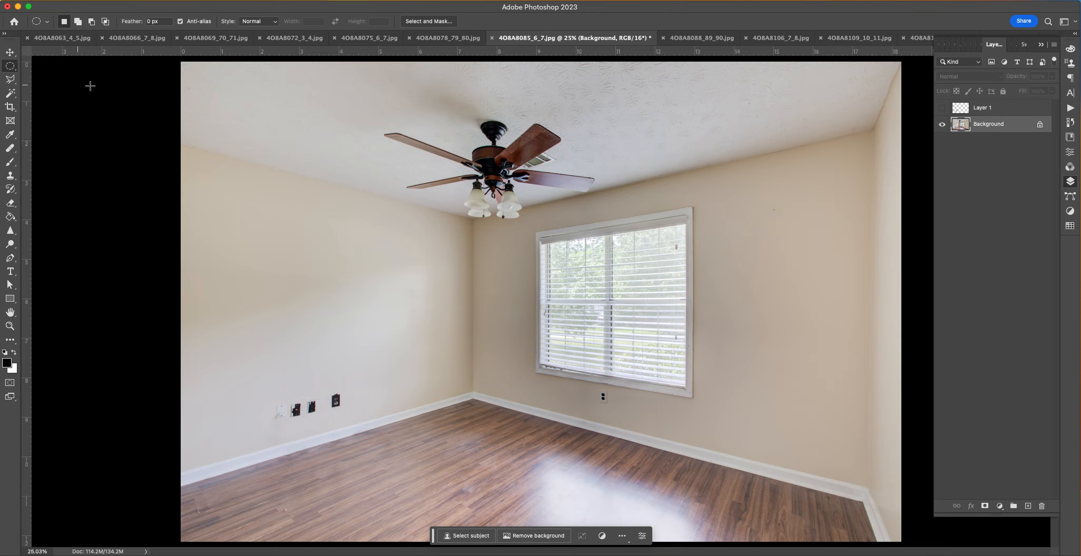
Step: Select the entire wood floor with the Quick Selection tool and copy it to a new layer
click(10, 80)
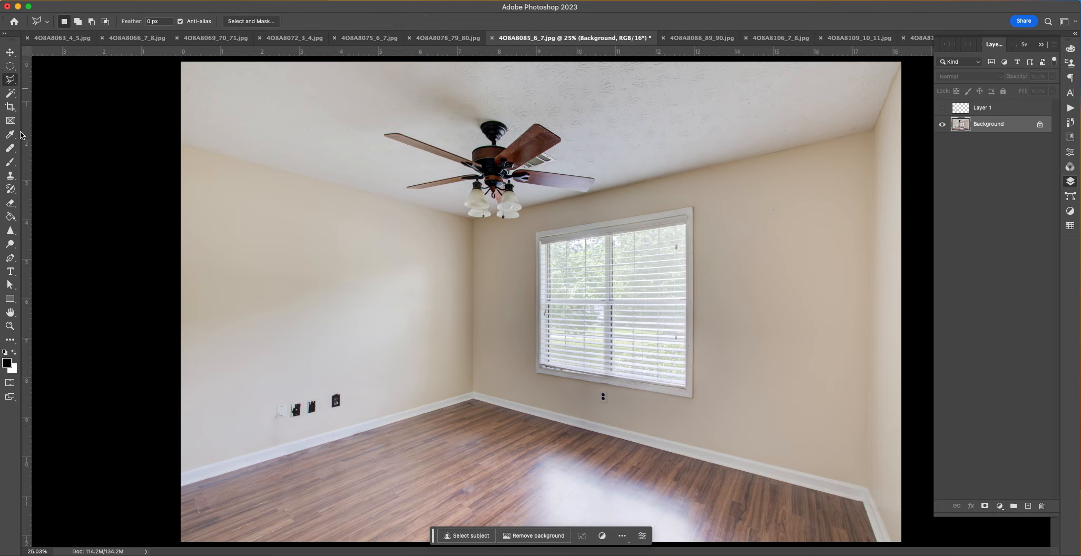
click(10, 94)
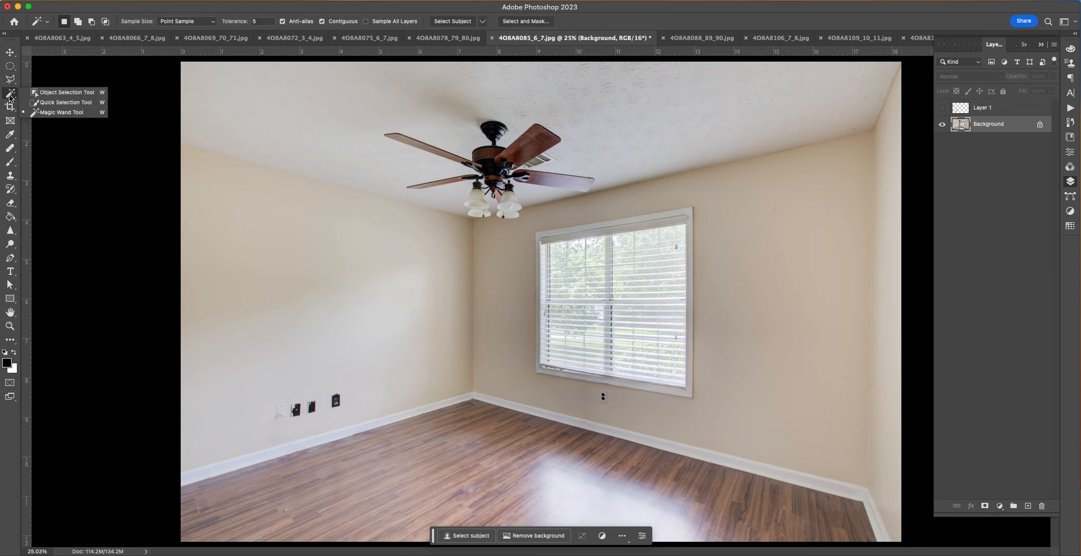
click(42, 103)
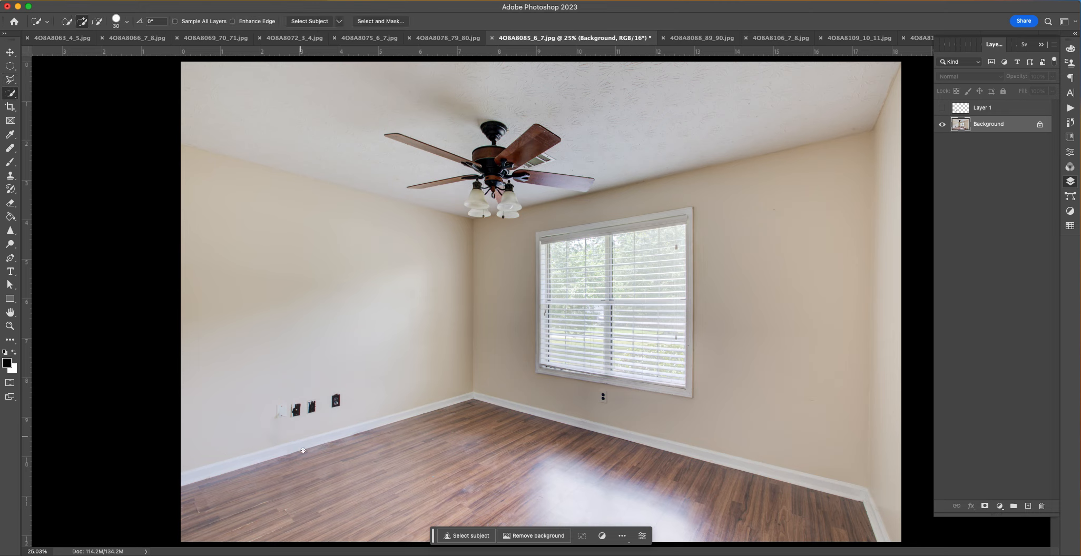
drag(378, 484, 534, 476)
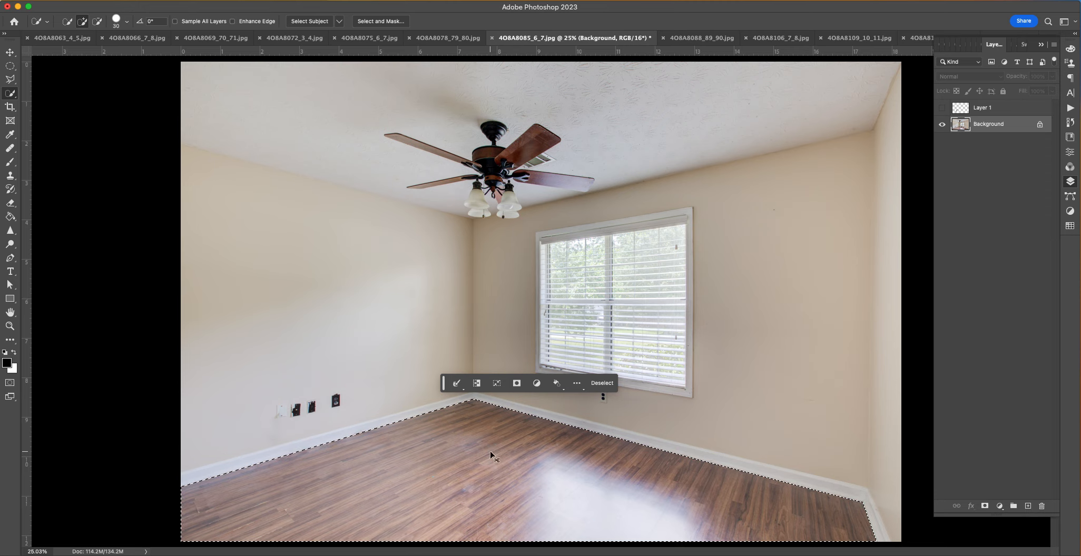
key(super+d)
click(459, 462)
key(super+j)
Step: Colorize the copied floor layer with Hue/Saturation, using hue 32, saturation 29 and lightness -9
click(18, 0)
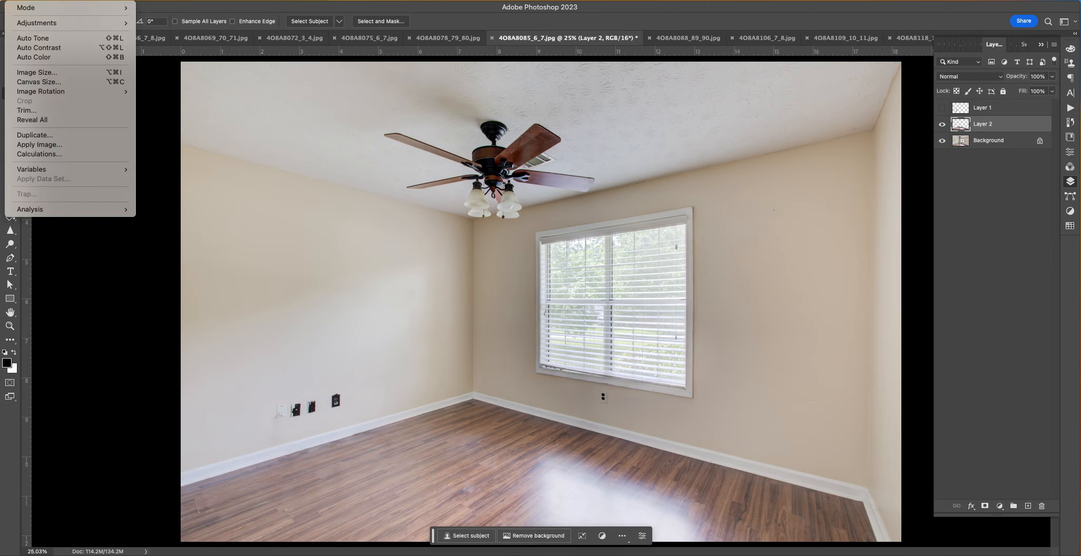
mouse_move(44, 24)
click(163, 79)
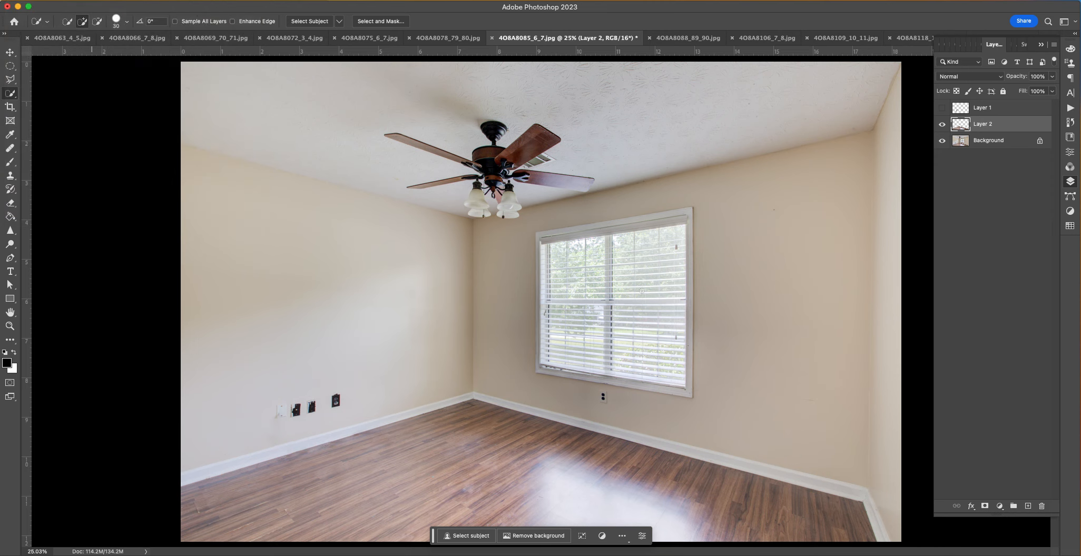
click(658, 259)
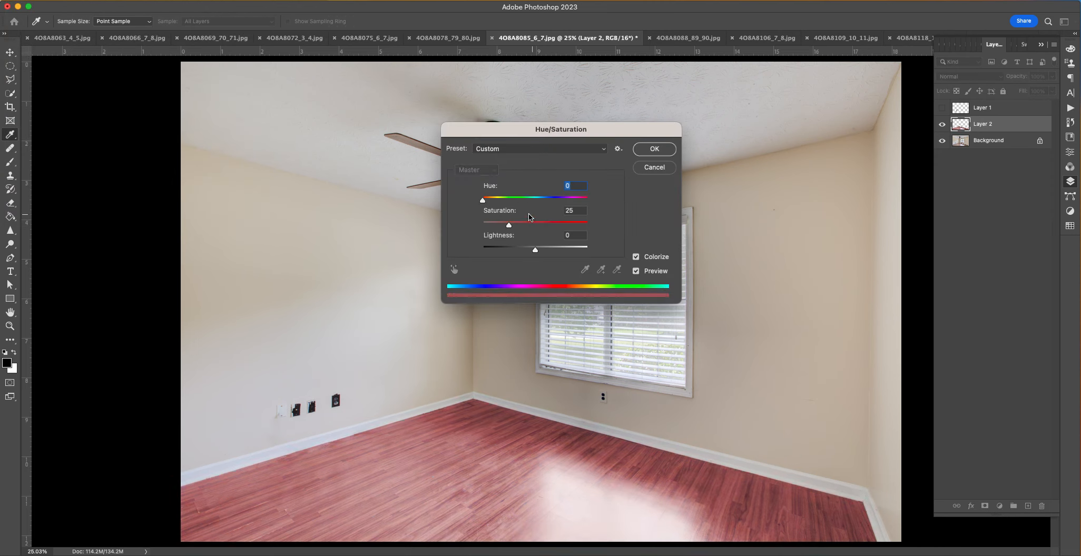
click(505, 200)
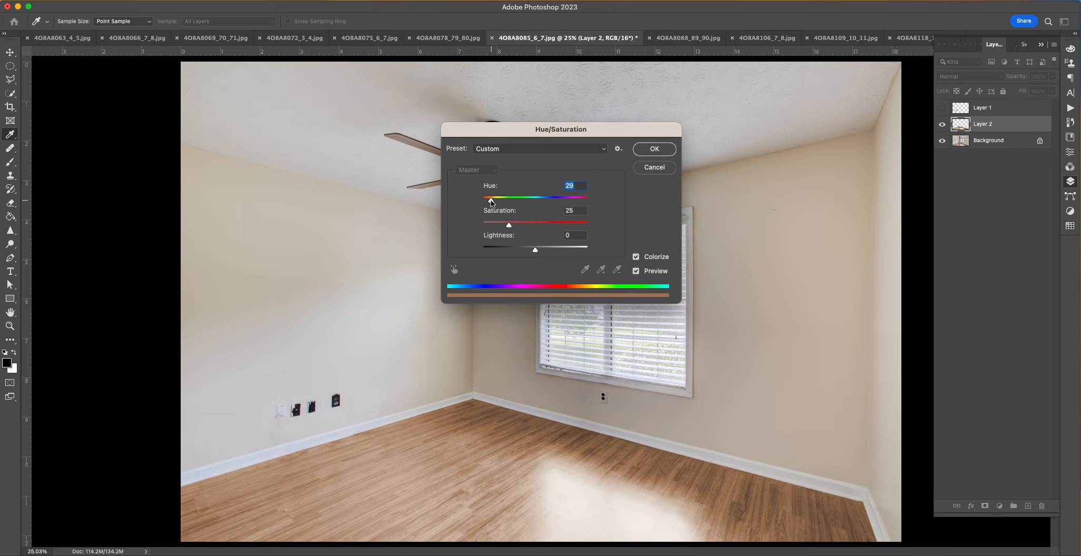
drag(491, 203, 495, 202)
click(512, 225)
drag(534, 250, 531, 253)
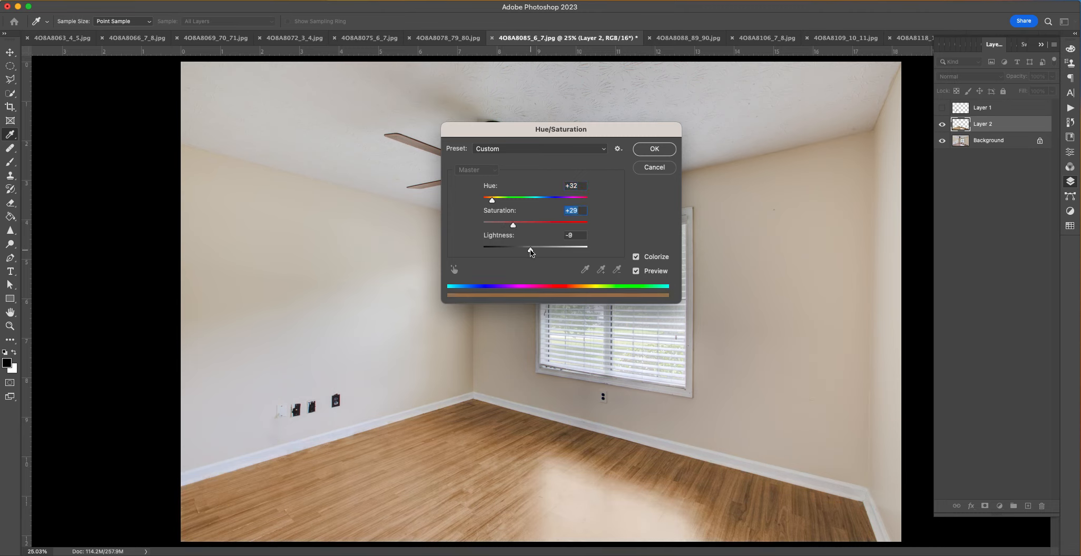
key(Return)
key(w)
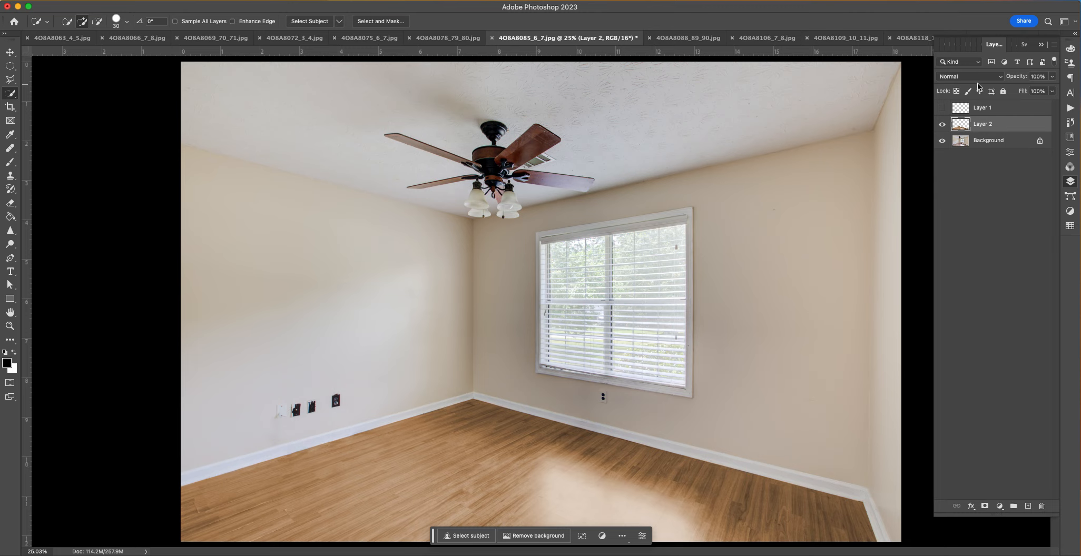
click(942, 124)
Step: Apply a midtone Color Balance to the floor layer with Cyan–Red at +15 and Magenta–Green at -21
click(17, 1)
mouse_move(46, 23)
click(193, 86)
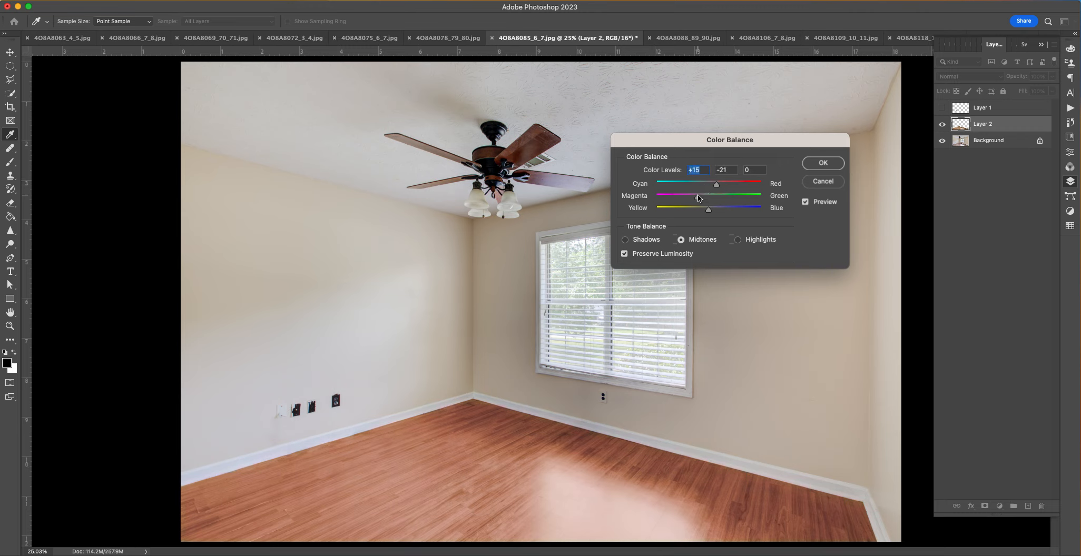
click(823, 162)
key(w)
Step: Lower the floor layer's opacity to 27% and set its blend mode to Color, comparing against the original floor
click(943, 125)
click(943, 125)
drag(1016, 79, 975, 80)
click(980, 80)
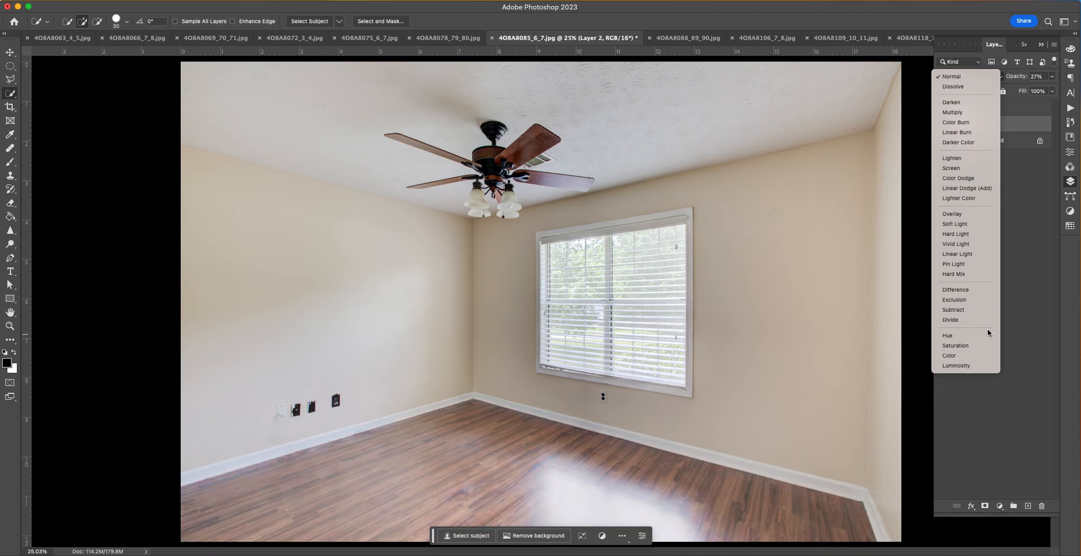
click(986, 356)
click(943, 124)
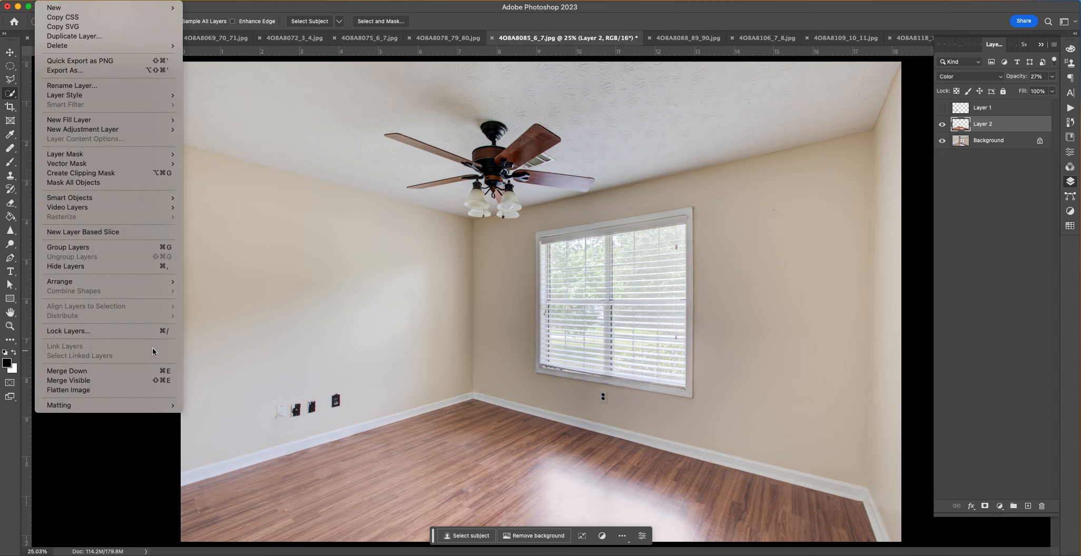
Step: Flatten the image, discarding the hidden layer, and save a JPEG copy over the original 4O8A8085_6_7.jpg
click(153, 391)
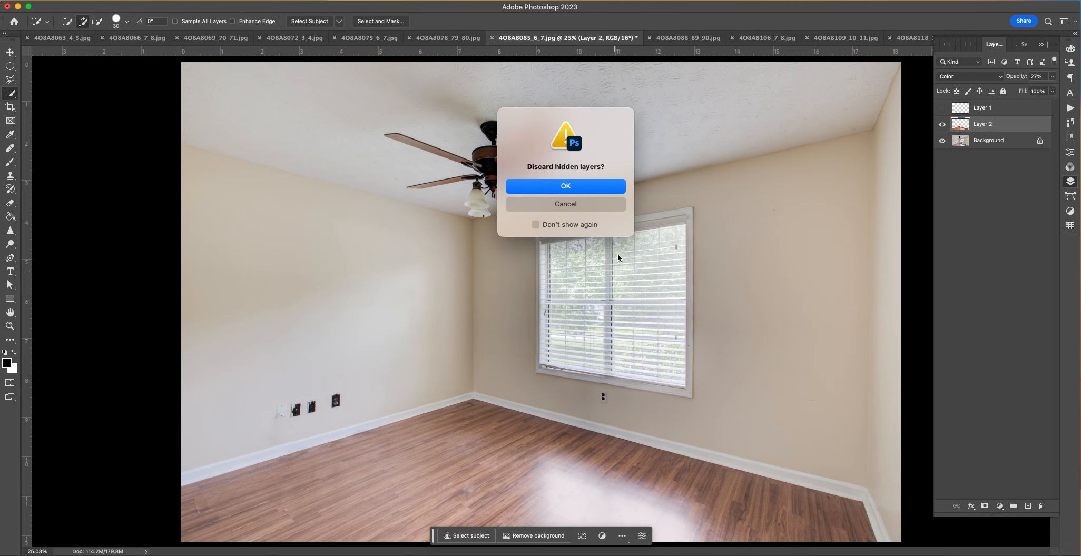
click(608, 187)
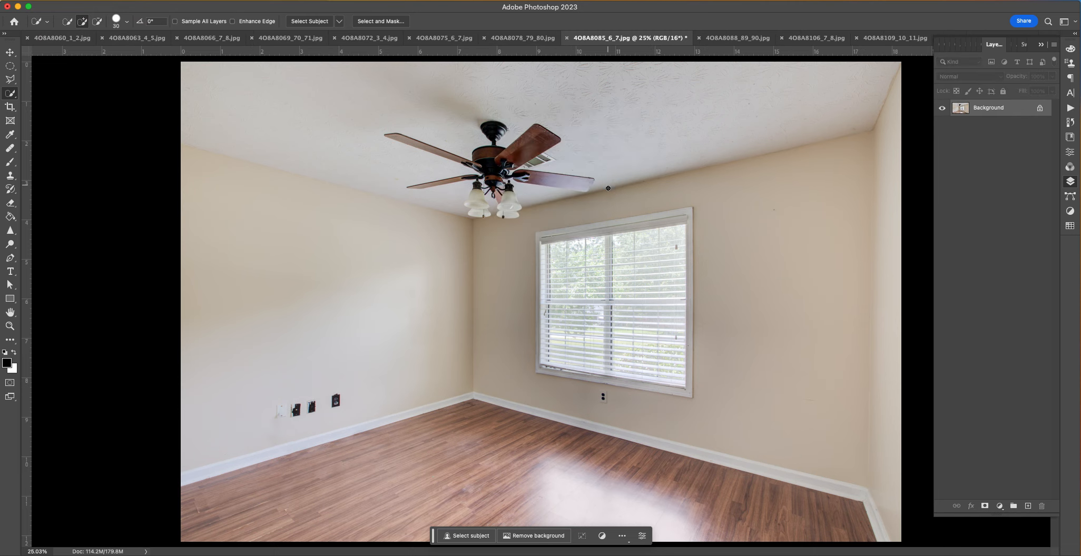
key(super+shift+s)
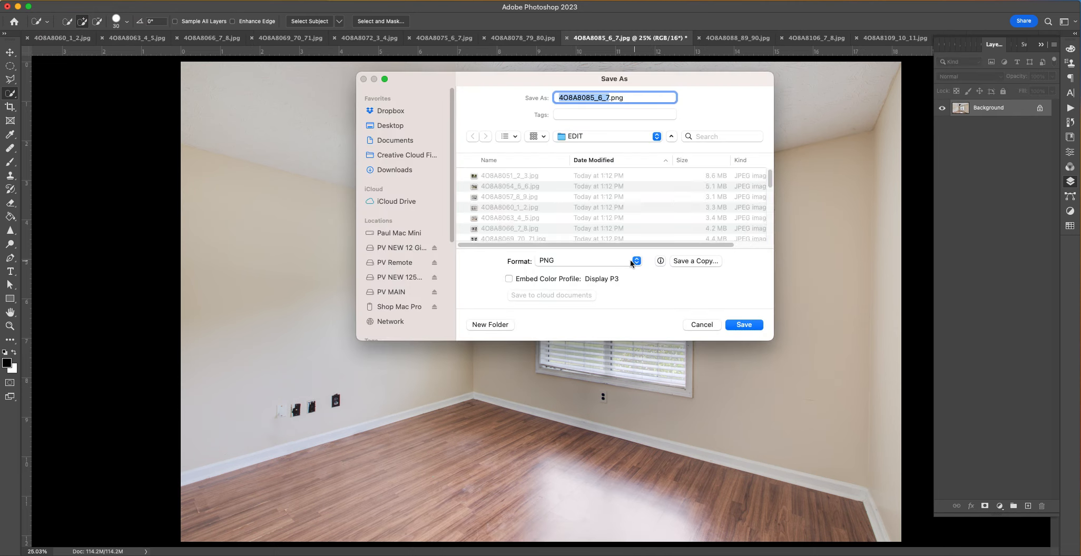
click(685, 261)
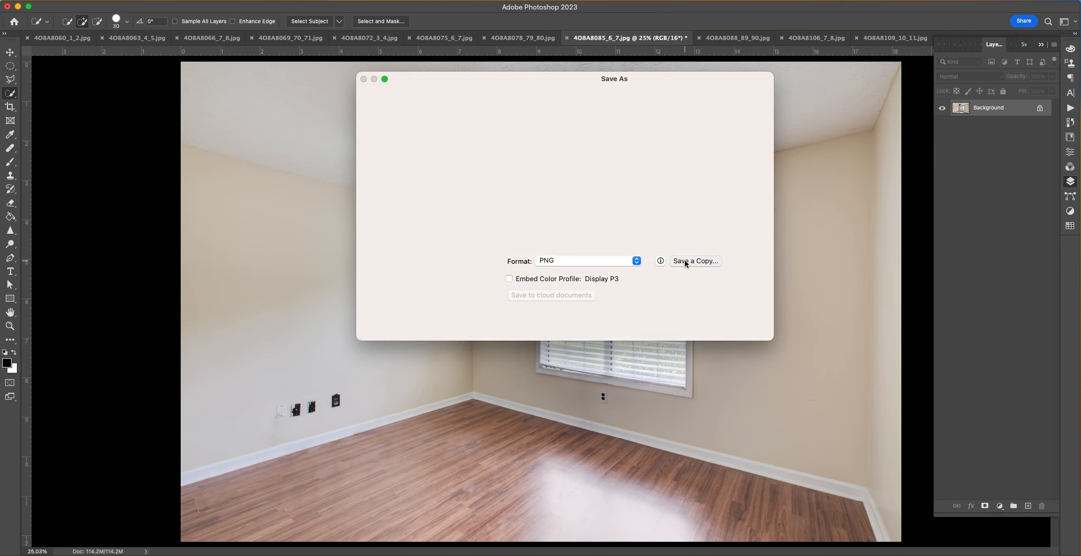
click(593, 218)
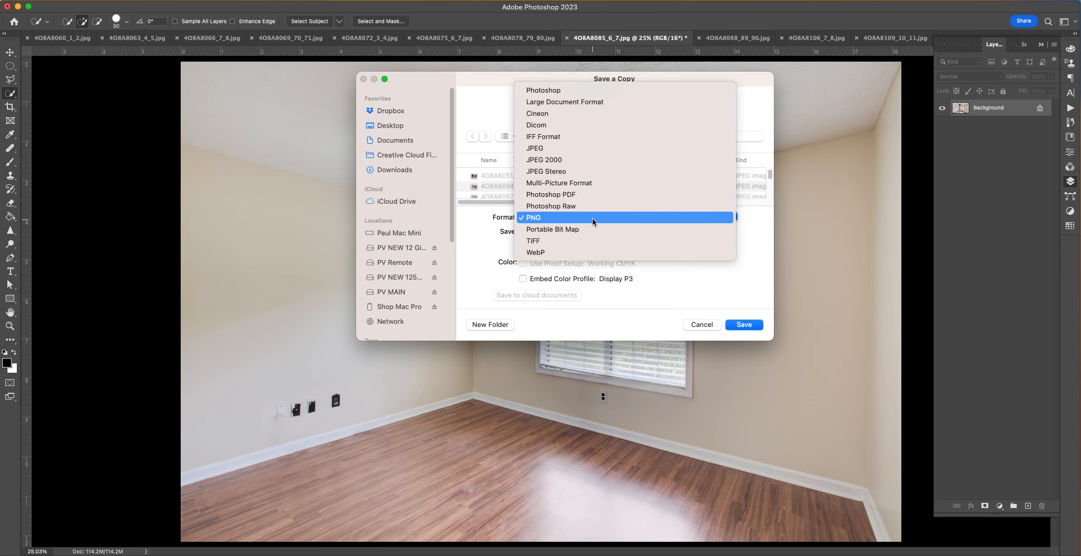
click(600, 148)
key(Return)
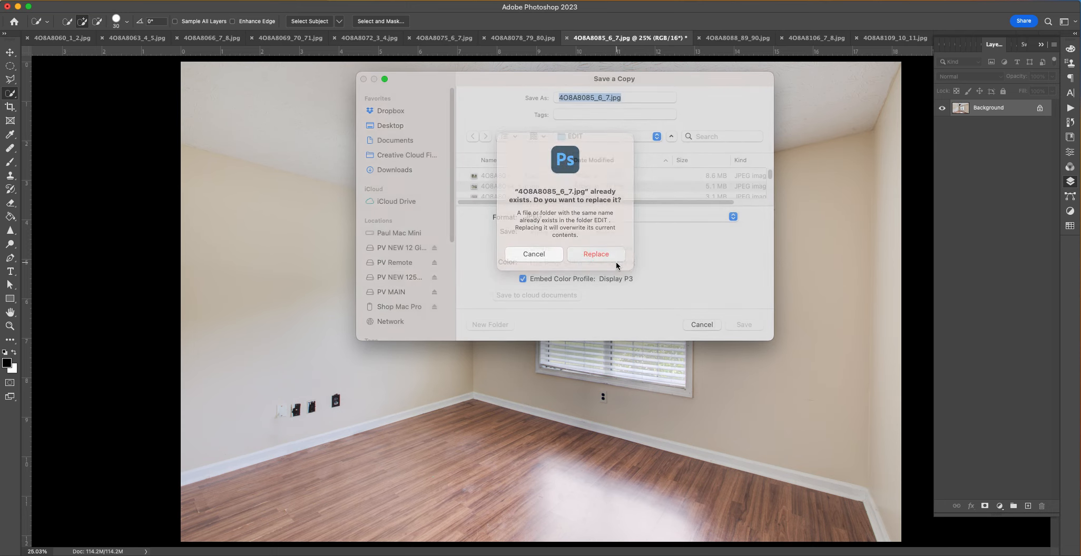
click(616, 260)
click(460, 149)
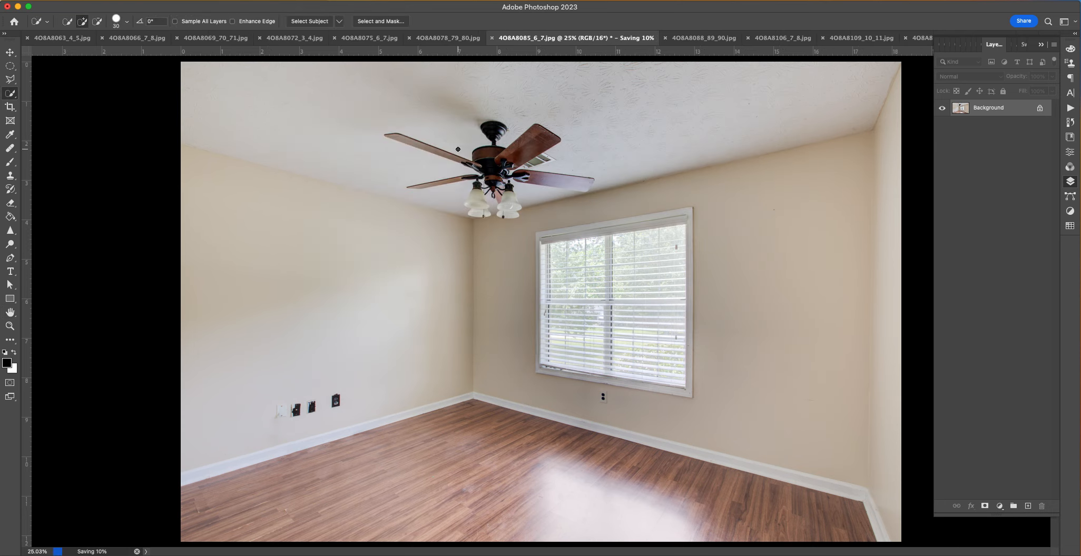
key(w)
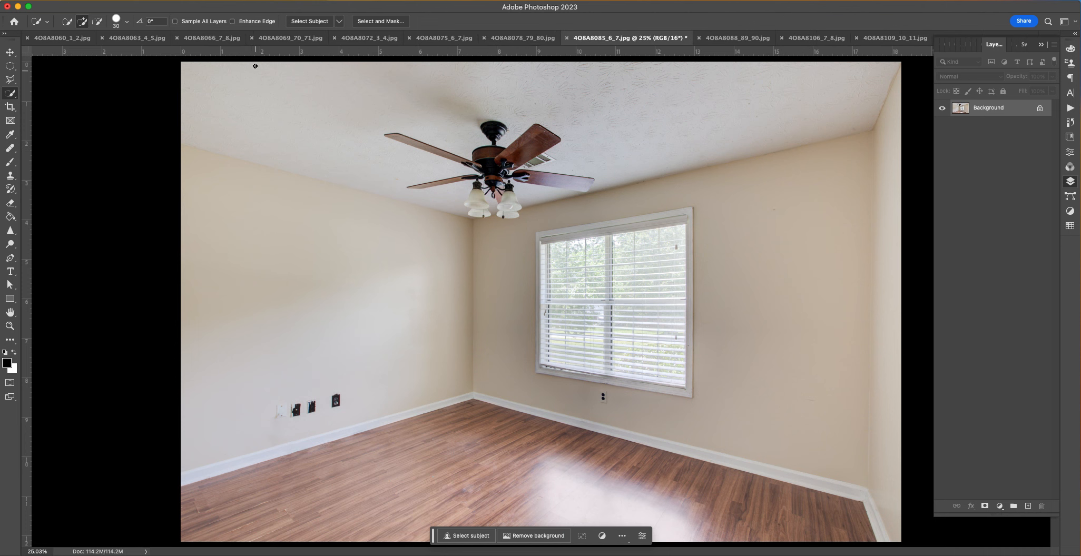
Step: In the photo 4O8A8078_79_80.jpg, start a Polygonal Lasso outline along the lower edge of the seesaw's green base
click(520, 38)
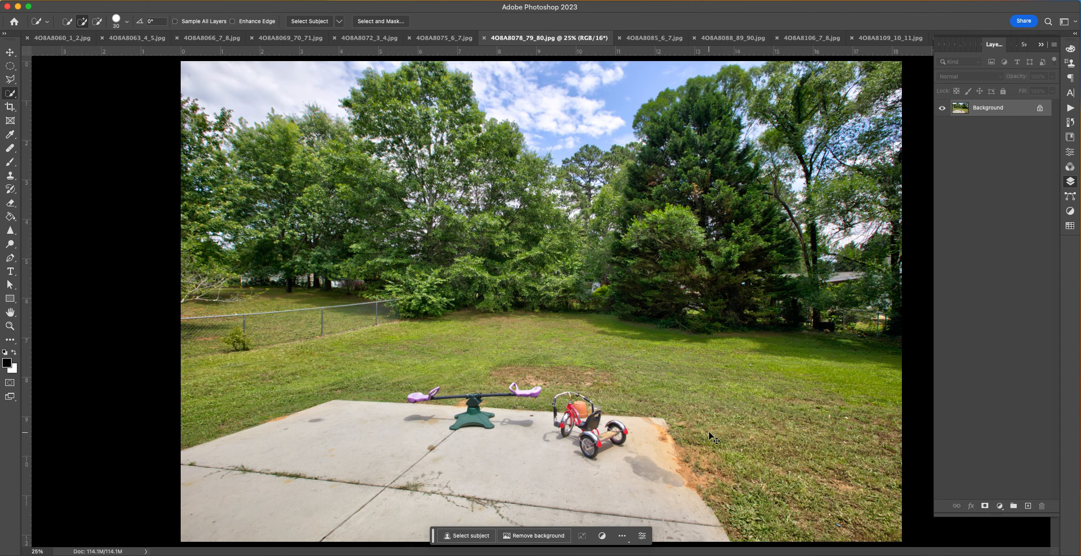
key(super+plus)
key(super+plus)
key(super+plus)
drag(628, 397, 551, 129)
drag(554, 227, 526, 325)
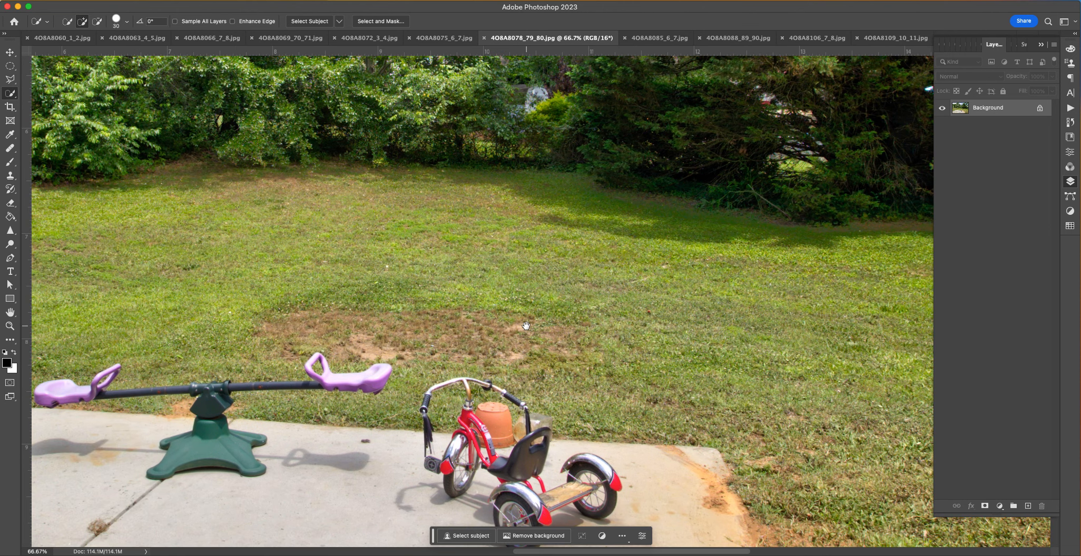
drag(400, 306, 485, 287)
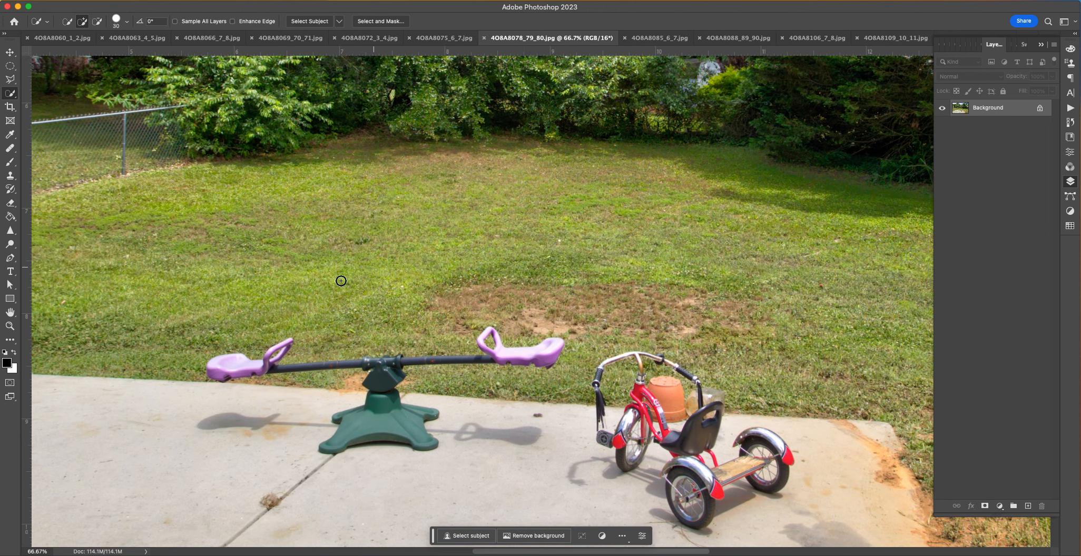
click(10, 79)
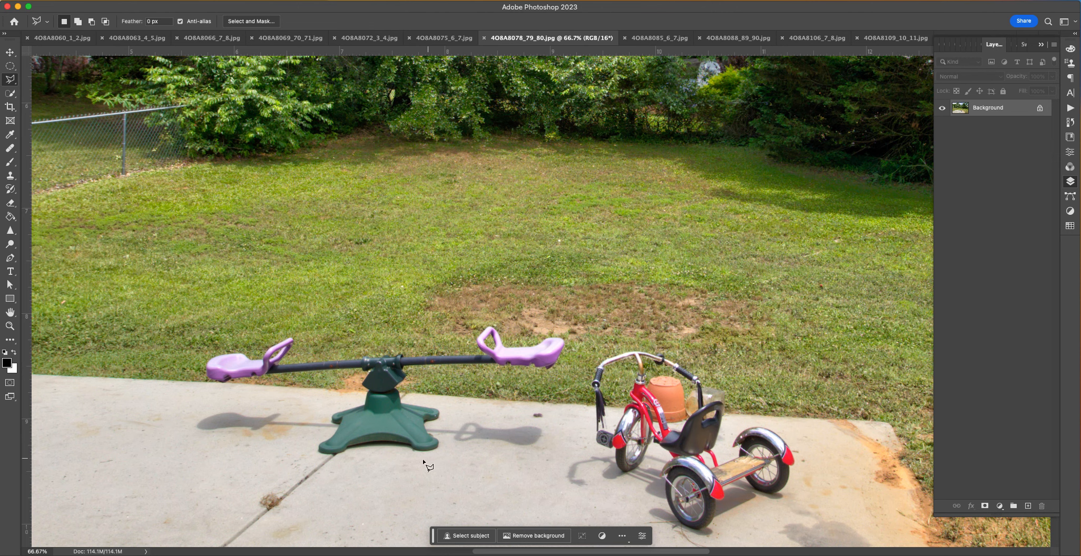
key(super+plus)
key(super+plus)
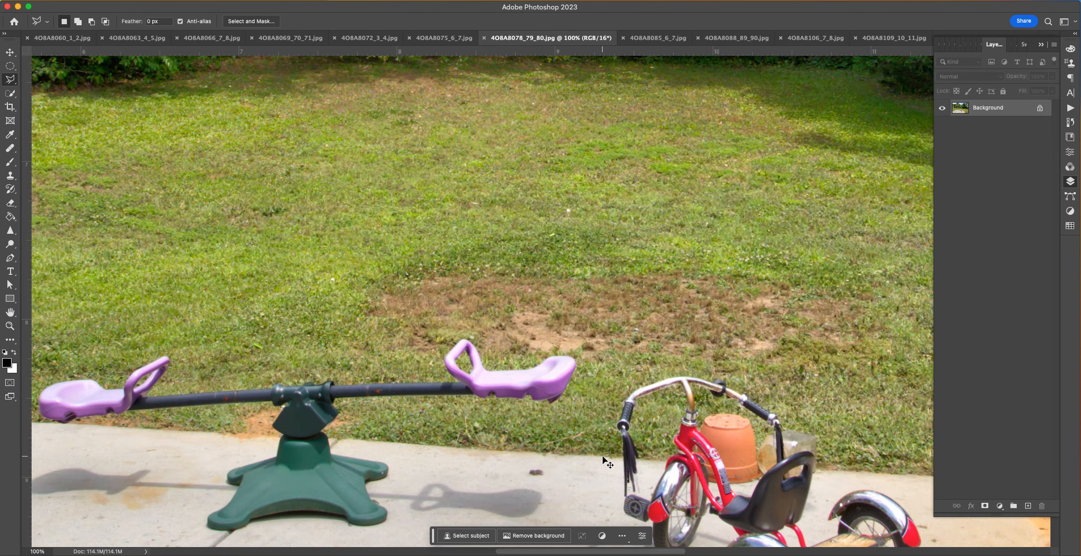
drag(479, 410, 711, 113)
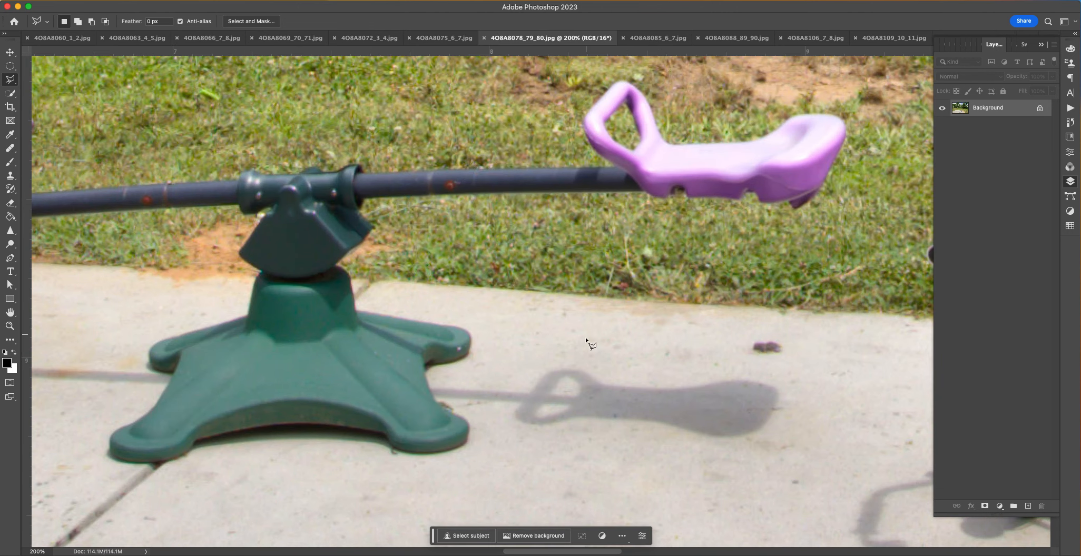
click(473, 406)
click(483, 433)
click(470, 457)
click(435, 466)
click(399, 462)
click(358, 445)
click(235, 451)
click(174, 469)
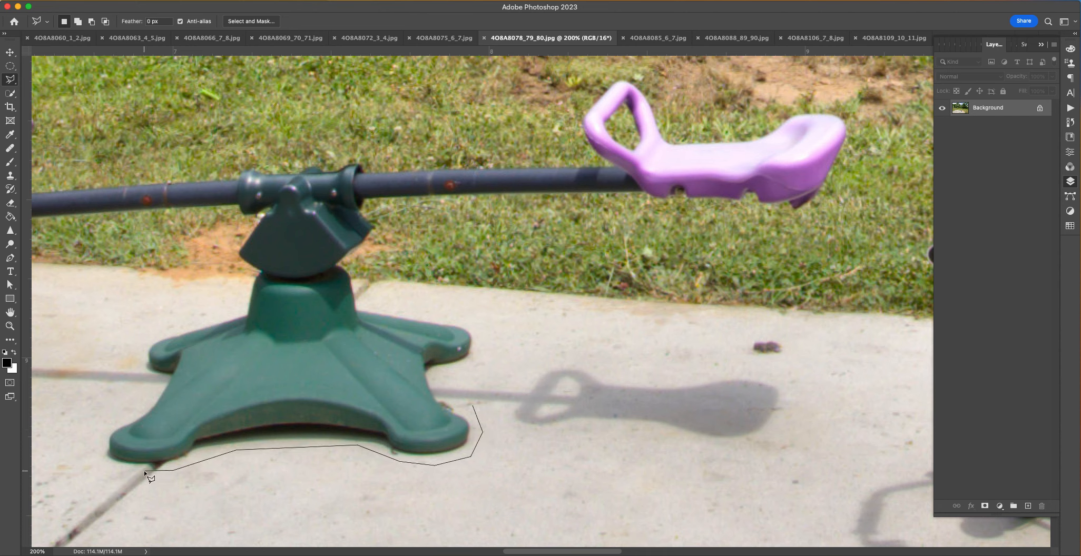
click(100, 466)
click(96, 444)
click(132, 414)
click(149, 393)
Step: Continue the lasso outline around the left seat's shadow on the concrete
drag(291, 423, 509, 447)
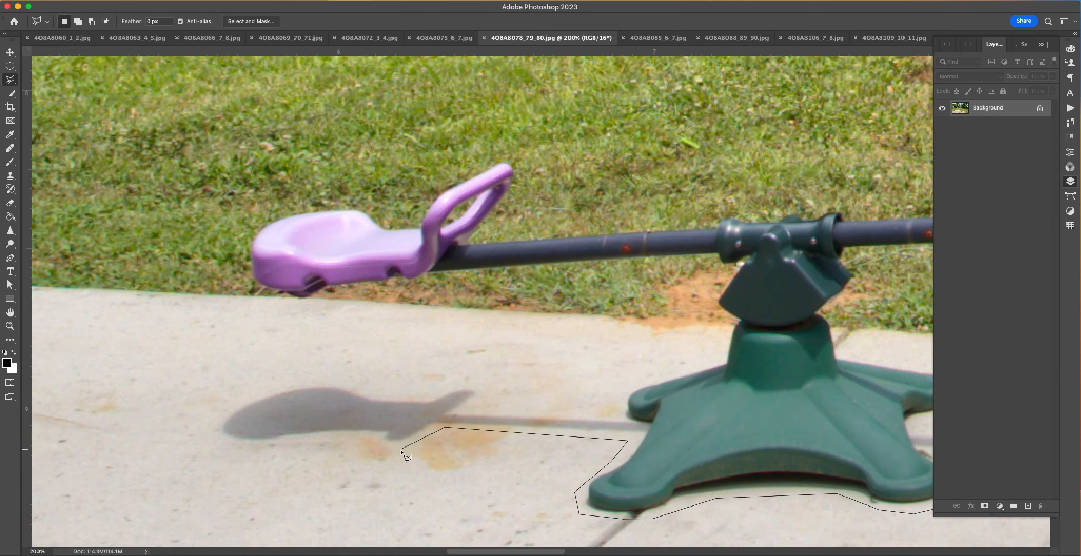
click(226, 439)
click(214, 422)
click(243, 396)
click(287, 380)
click(376, 374)
click(383, 387)
click(428, 392)
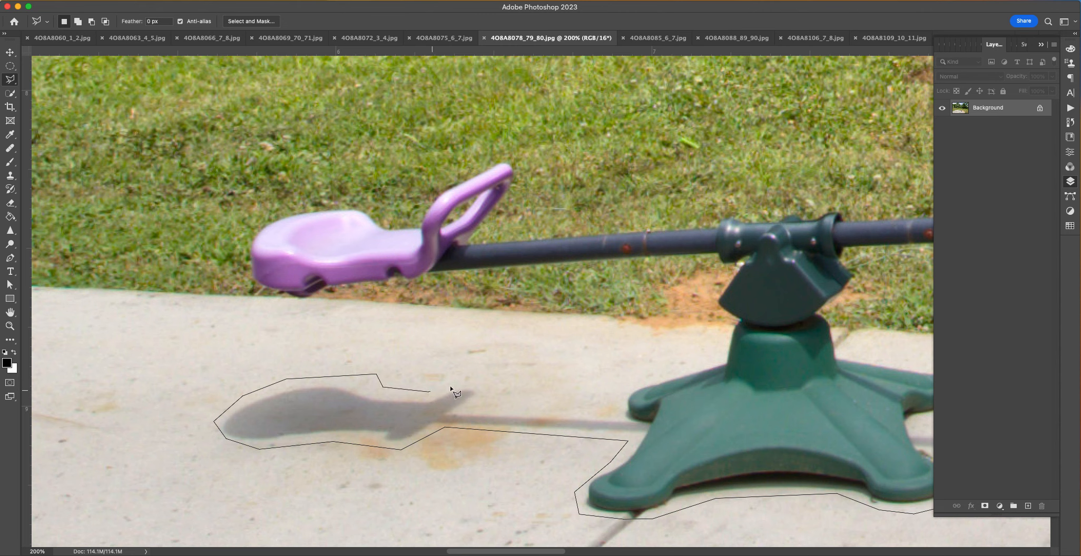
click(462, 385)
Step: Carry the outline along the base's upper-left side and beneath the beam to the underside of the left purple seat
click(508, 395)
click(597, 392)
click(723, 355)
click(733, 322)
click(720, 265)
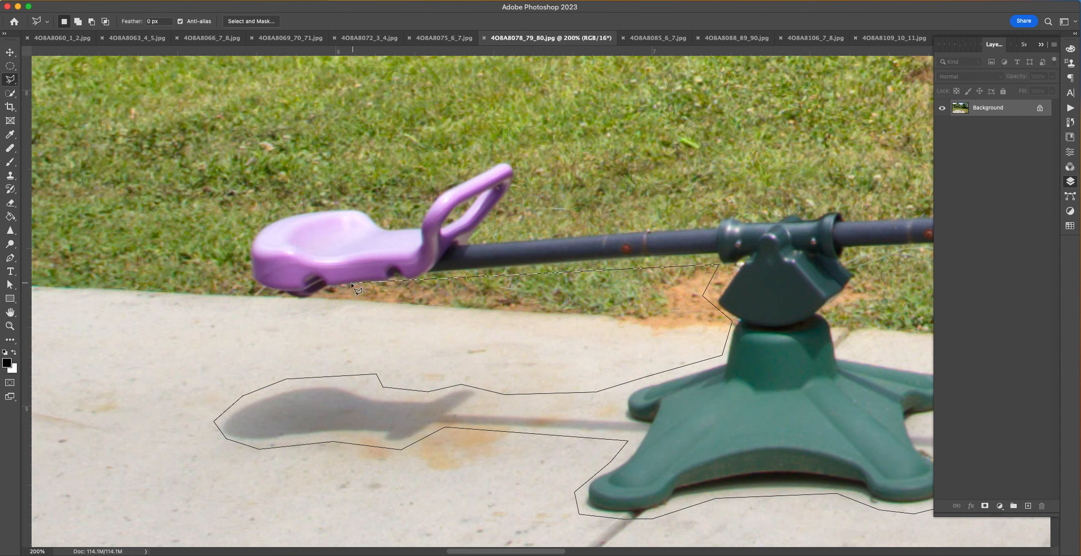
click(301, 304)
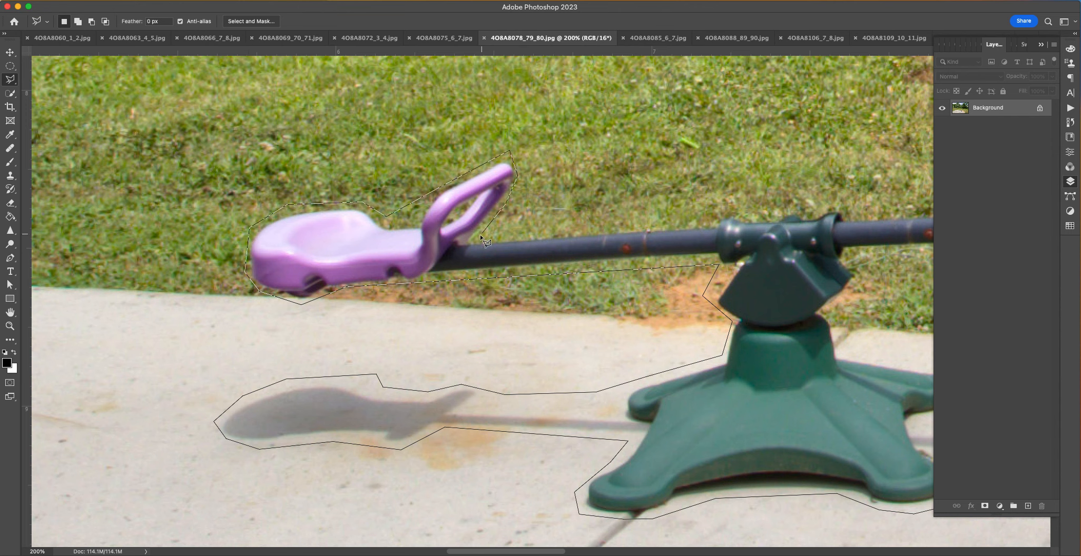
Step: Trace over the beam and around the right purple seat, back down the base's right side, and close the selection
drag(822, 193, 459, 204)
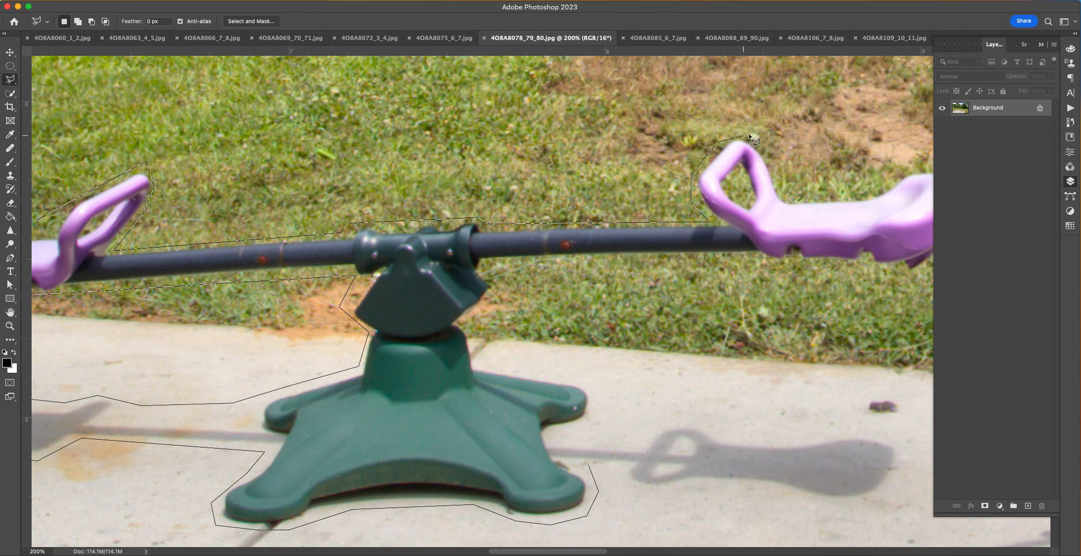
drag(828, 186, 651, 194)
click(642, 204)
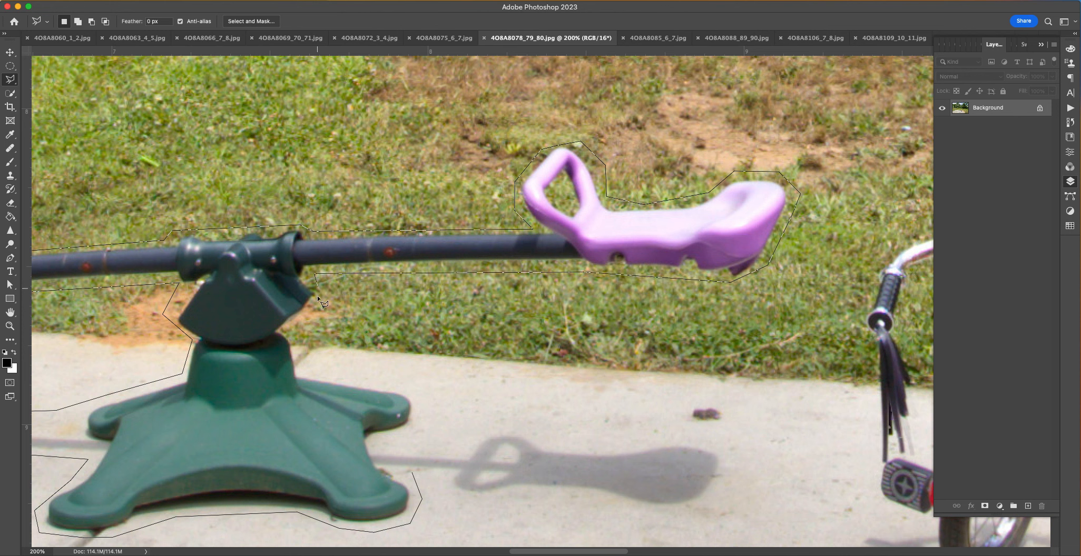
click(306, 372)
click(395, 388)
click(419, 398)
click(420, 417)
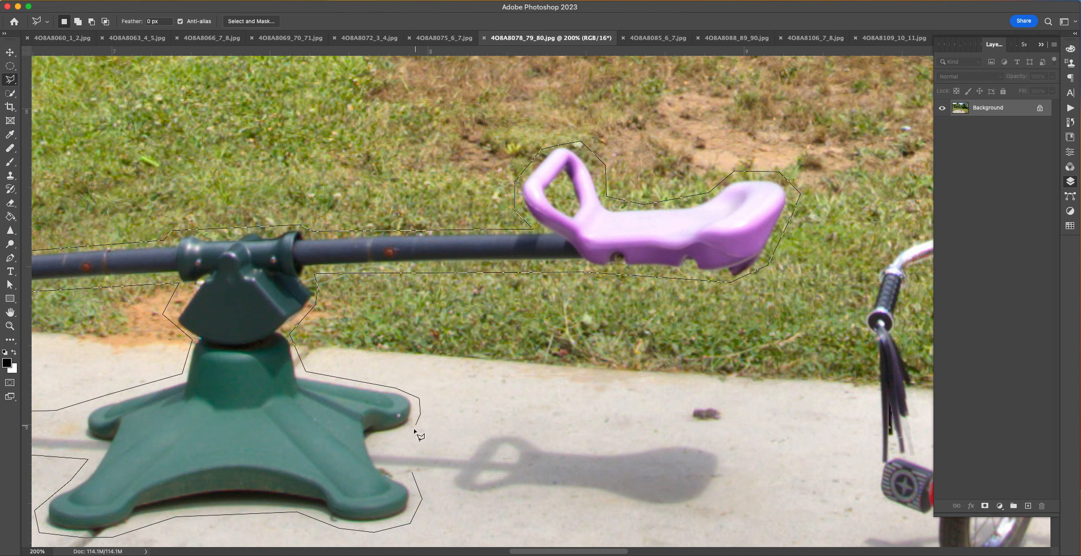
double_click(380, 440)
Step: Add the thin beam shadow extending right of the green base to the selection
shift+click(385, 451)
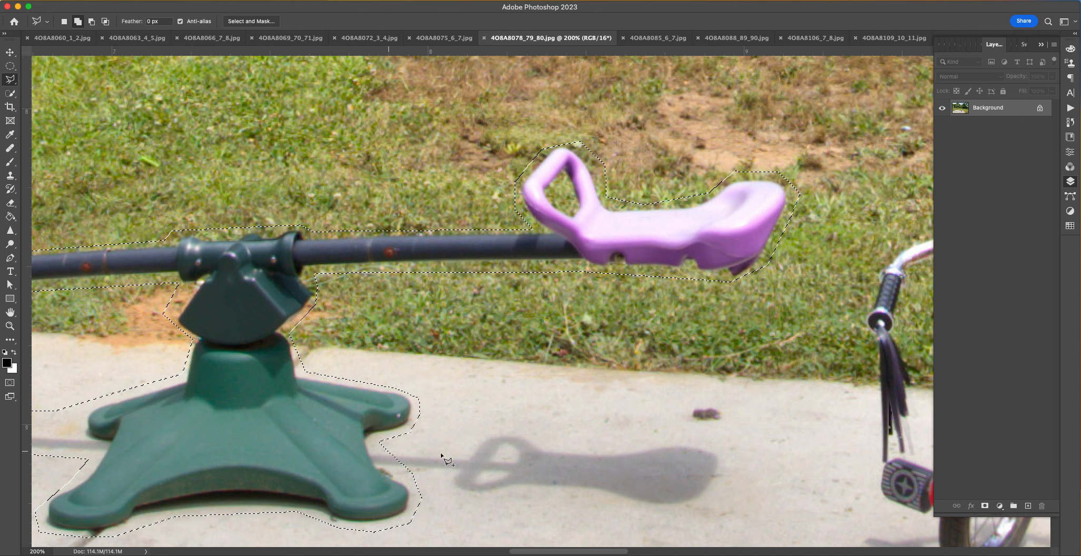
click(601, 465)
double_click(414, 477)
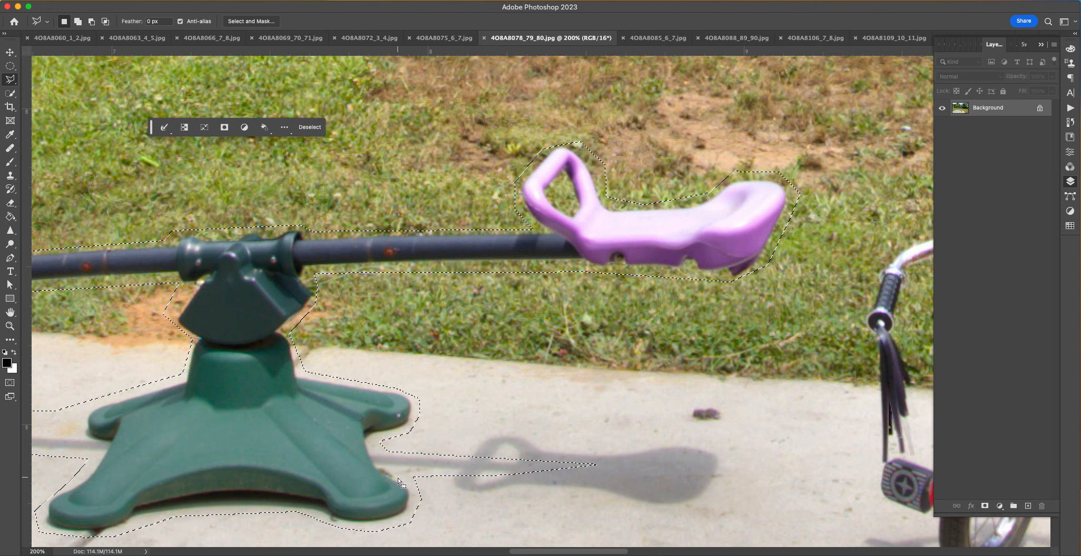
Step: Add the right purple seat's shadow on the concrete to the existing selection with a polygonal outline
shift+click(448, 473)
click(464, 499)
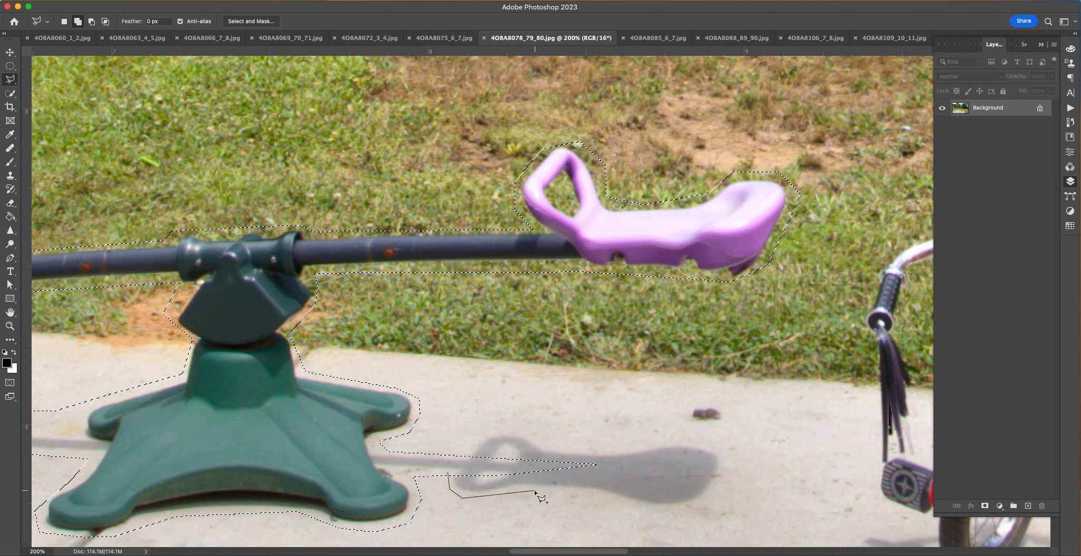
click(535, 490)
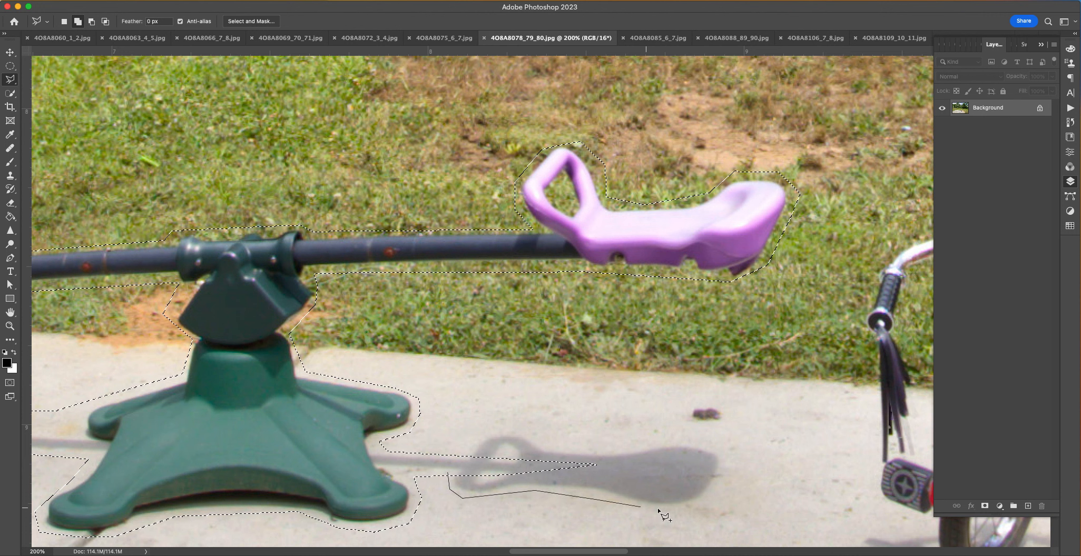
click(724, 489)
click(731, 459)
click(718, 445)
click(661, 436)
click(591, 447)
click(513, 427)
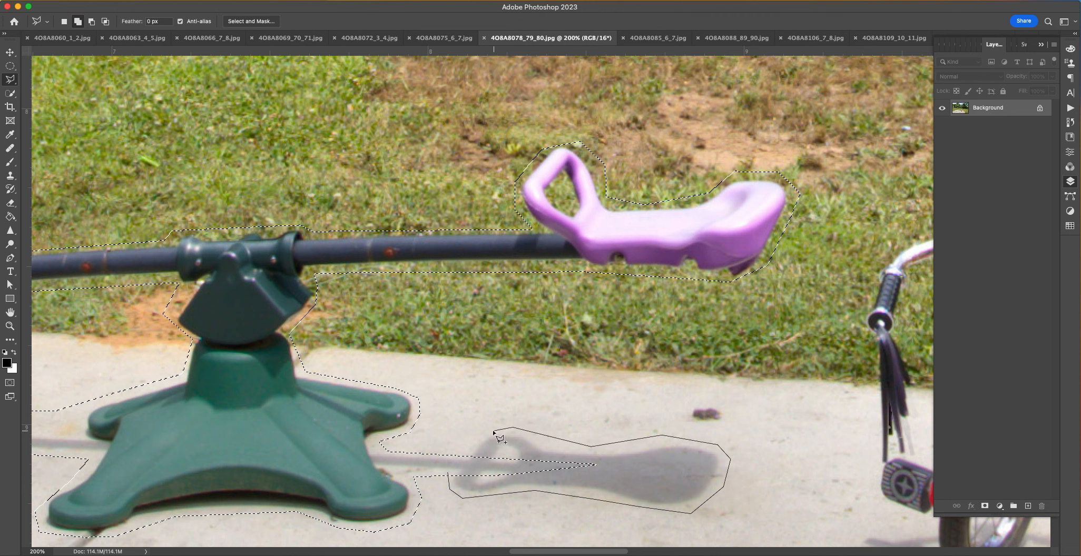
click(469, 441)
click(449, 474)
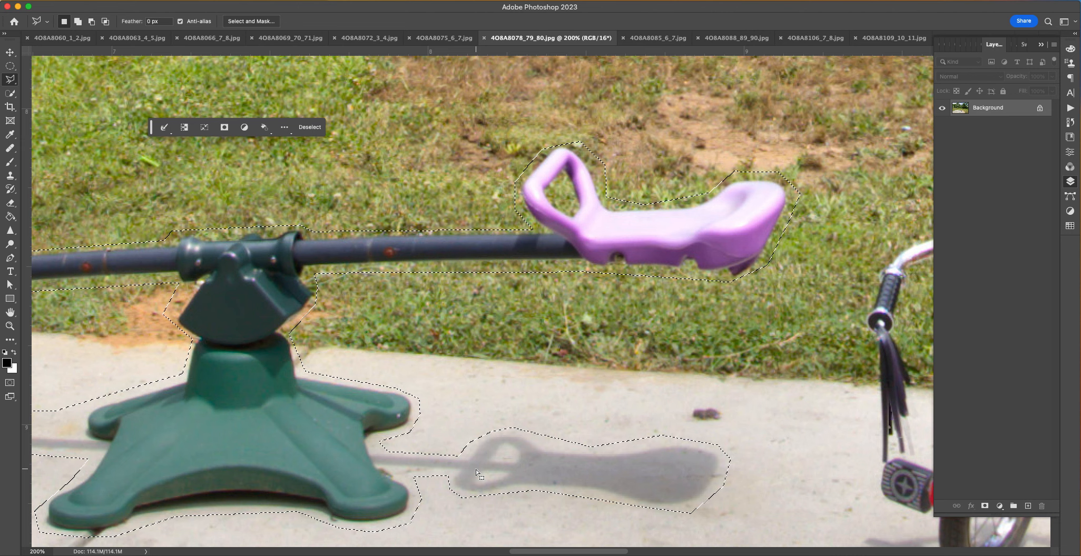
Step: Start adding the tricycle to the selection by outlining the curved handlebar shadow on the concrete beside its front wheel
drag(829, 506, 345, 324)
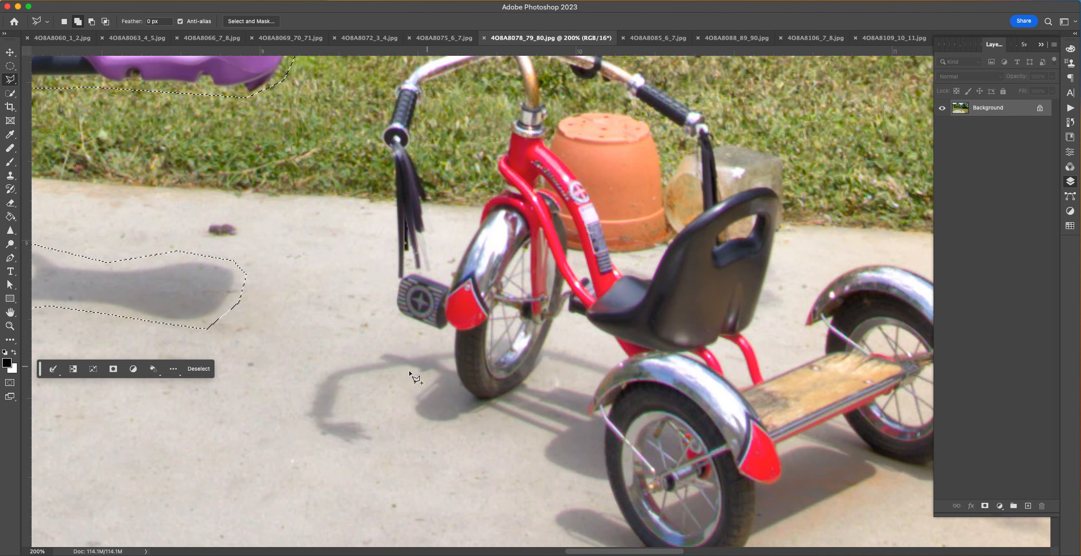
shift+click(405, 372)
click(341, 411)
click(361, 415)
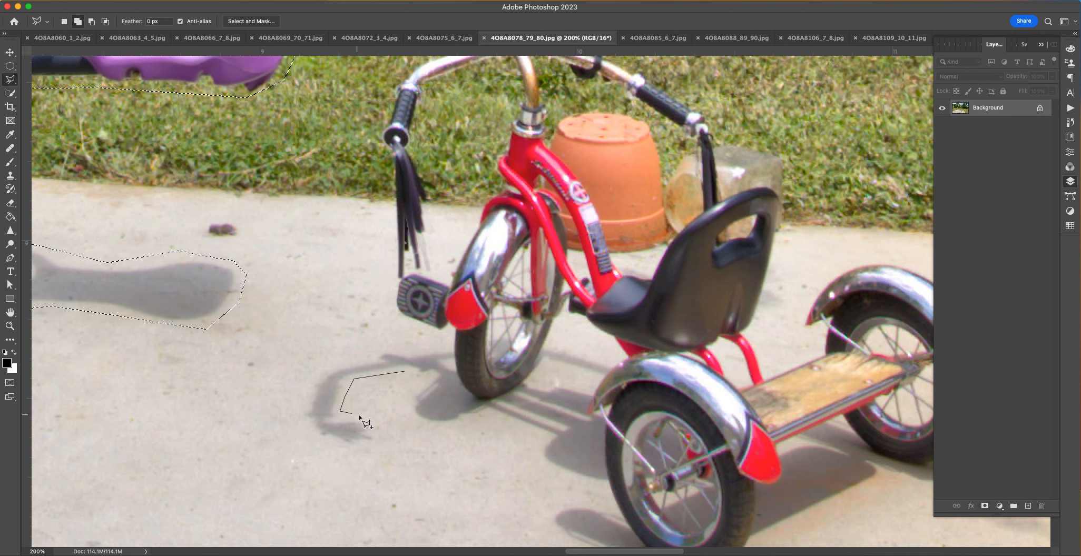
click(376, 430)
click(373, 450)
click(357, 454)
click(321, 442)
click(301, 421)
click(302, 395)
click(310, 372)
click(351, 354)
click(386, 345)
click(442, 344)
Step: Carry the outline up past the tricycle's left pedal and tassels and over the top of the handlebar
click(444, 335)
click(392, 314)
click(387, 300)
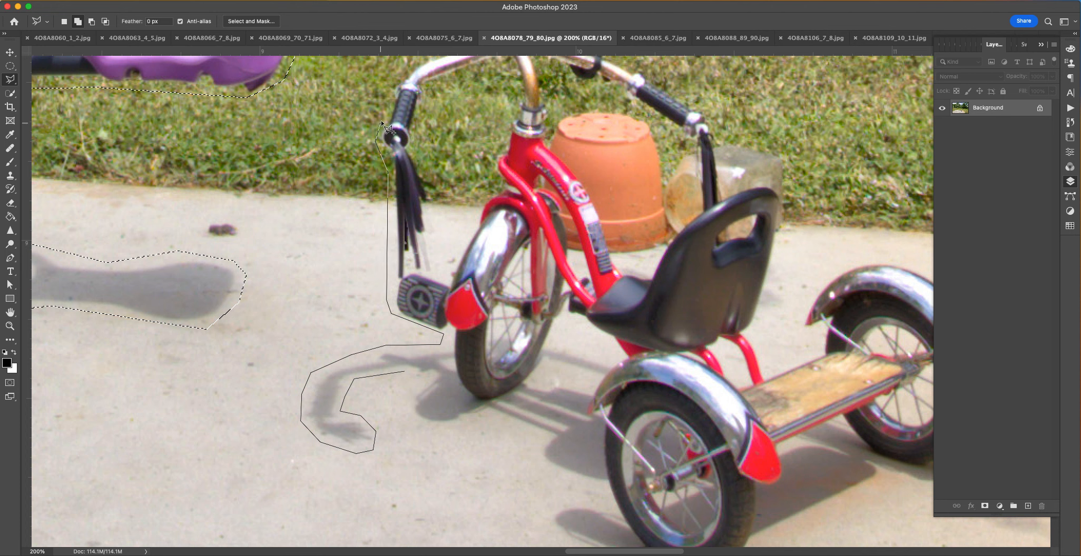
drag(386, 98, 357, 225)
click(366, 196)
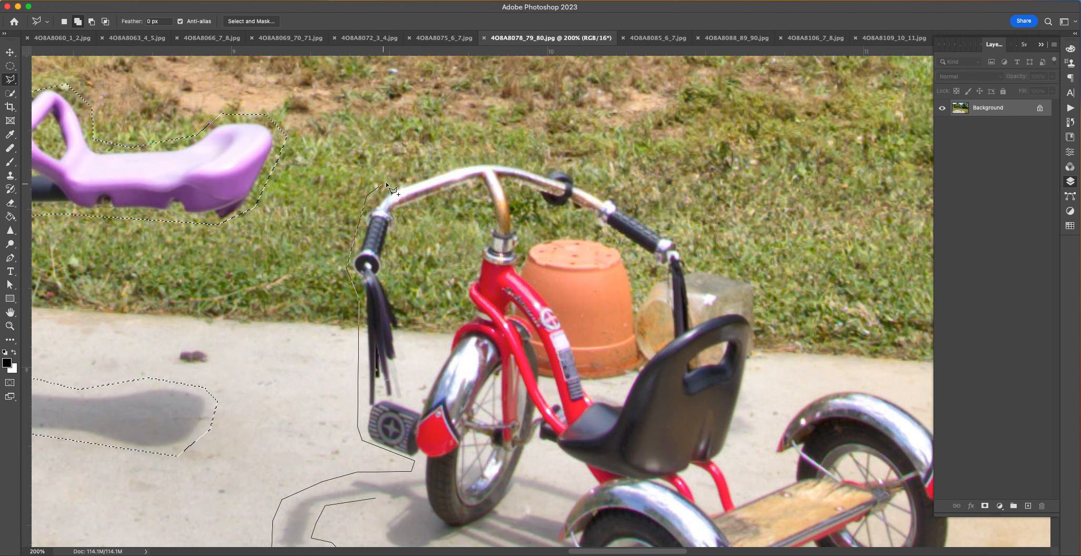
click(487, 155)
click(530, 156)
click(612, 186)
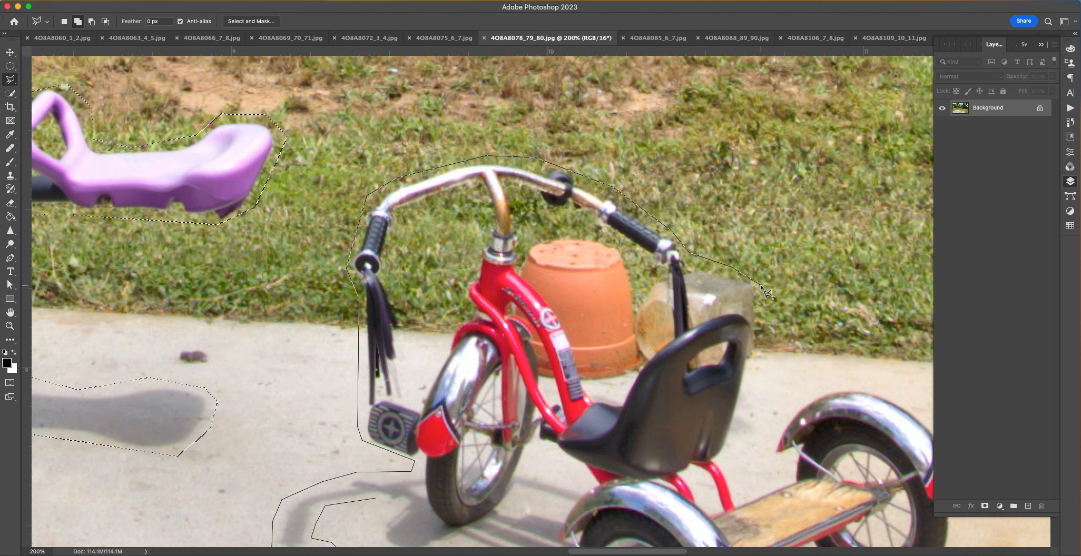
Step: Continue the outline down behind the stone block and black seat to the wooden rear platform
click(763, 363)
click(729, 455)
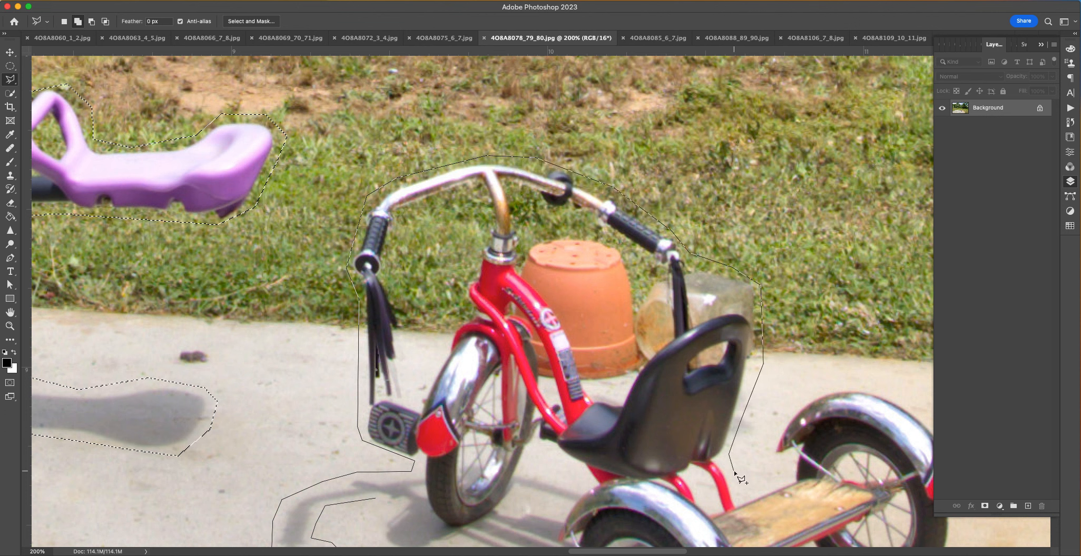
click(740, 499)
click(789, 477)
click(785, 456)
click(769, 457)
Step: Trace the outline over the far rear wheel's chrome fender and around its red tip
click(775, 425)
click(814, 389)
click(862, 385)
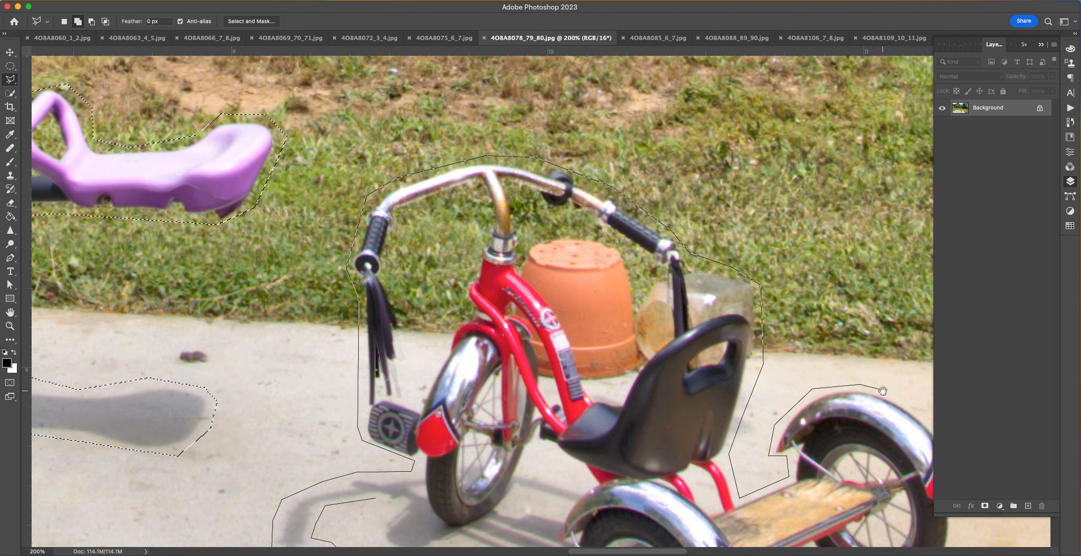
key(space)
drag(886, 390, 637, 211)
click(663, 222)
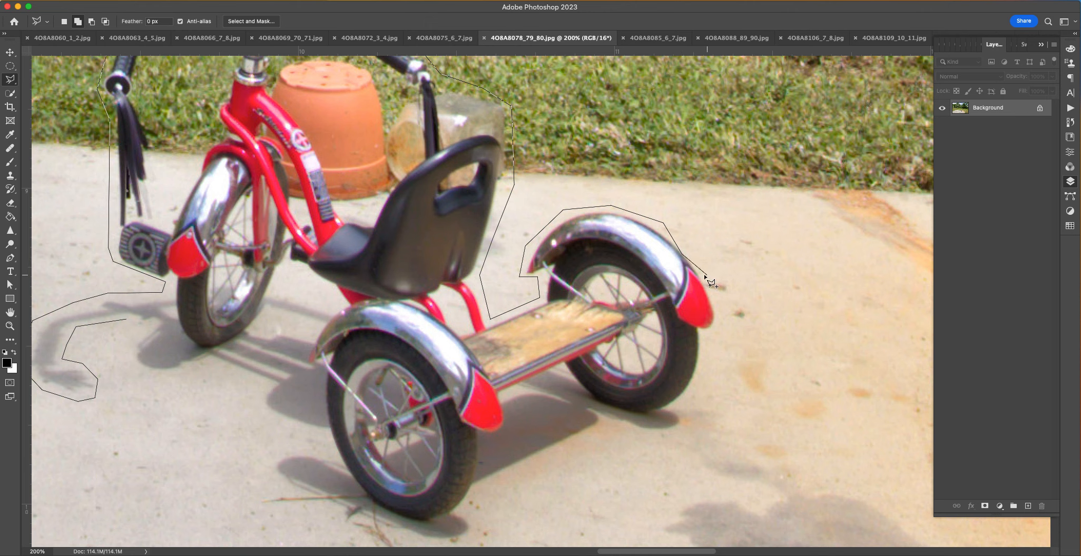
click(698, 258)
click(732, 302)
click(707, 336)
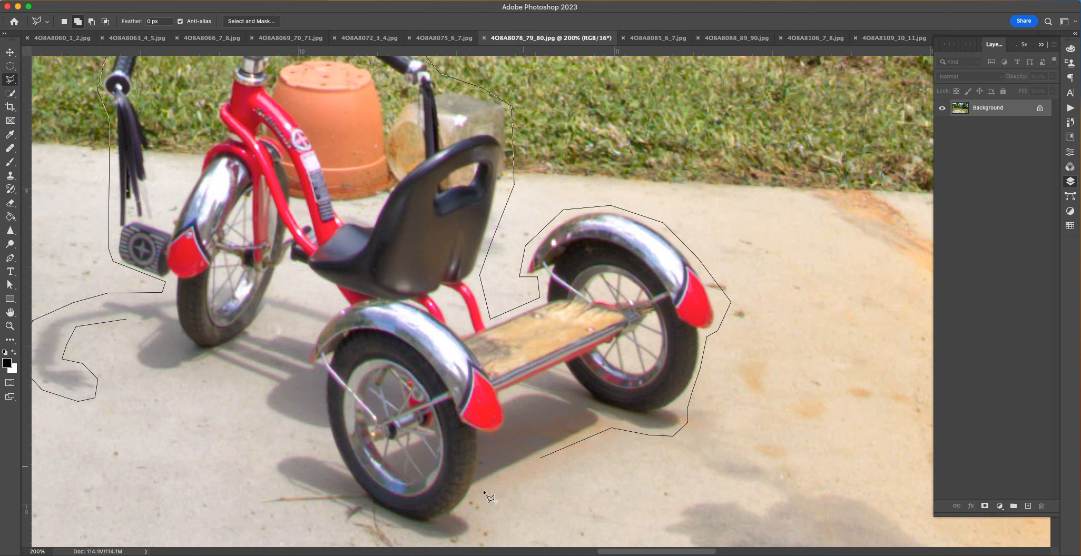
Step: Trace beneath the near rear wheel and the tricycle's shadows back to the front wheel, and close the selection
click(471, 512)
click(489, 530)
click(426, 546)
click(268, 472)
click(263, 457)
click(300, 423)
click(262, 400)
click(257, 370)
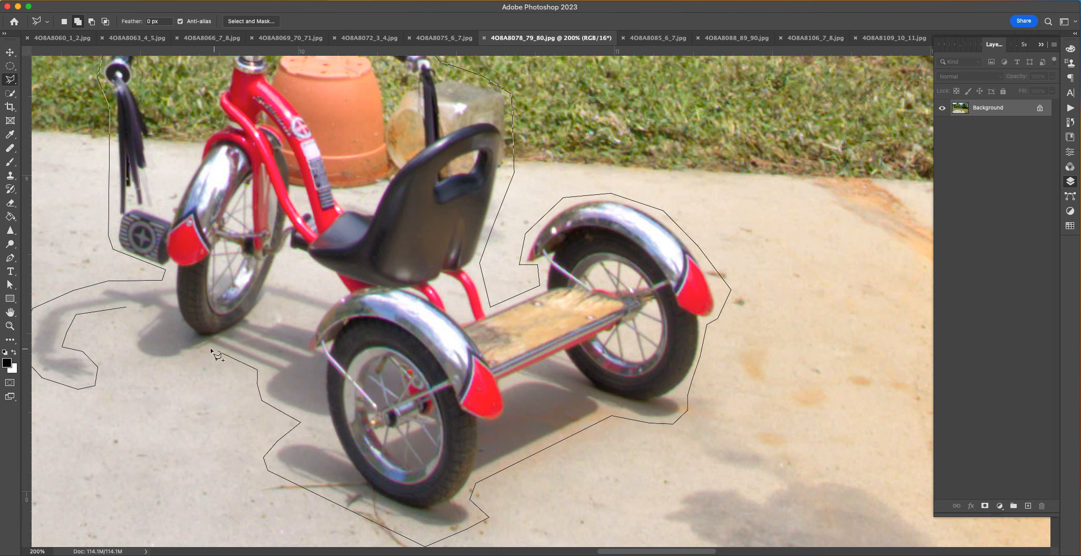
double_click(117, 323)
Step: Fill the selection with surrounding content to remove the seesaw, tricycle and shadows, and clear the selection
key(super+minus)
key(super+0)
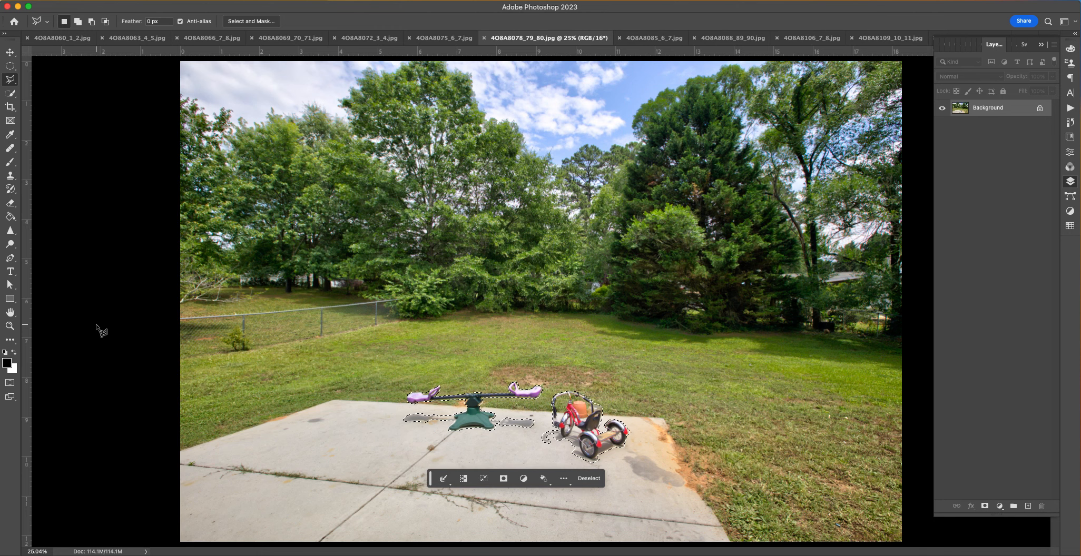
key(shift+BackSpace)
key(Return)
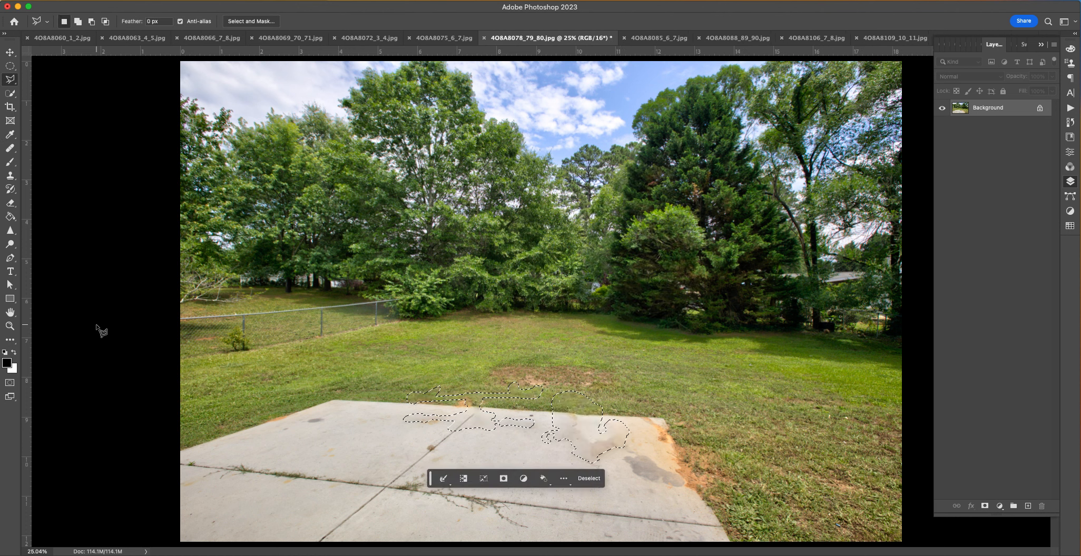
key(super+f)
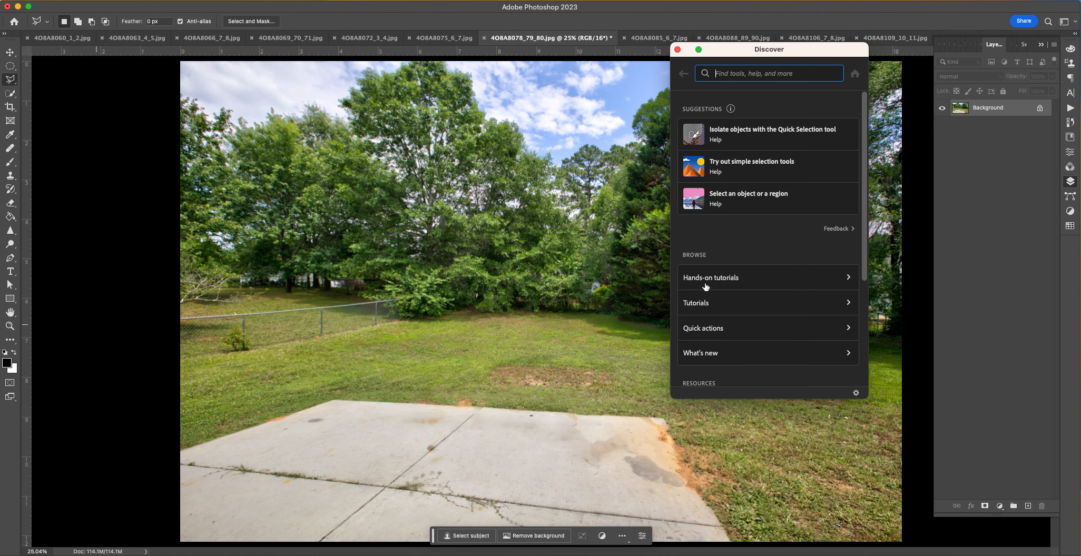
click(678, 49)
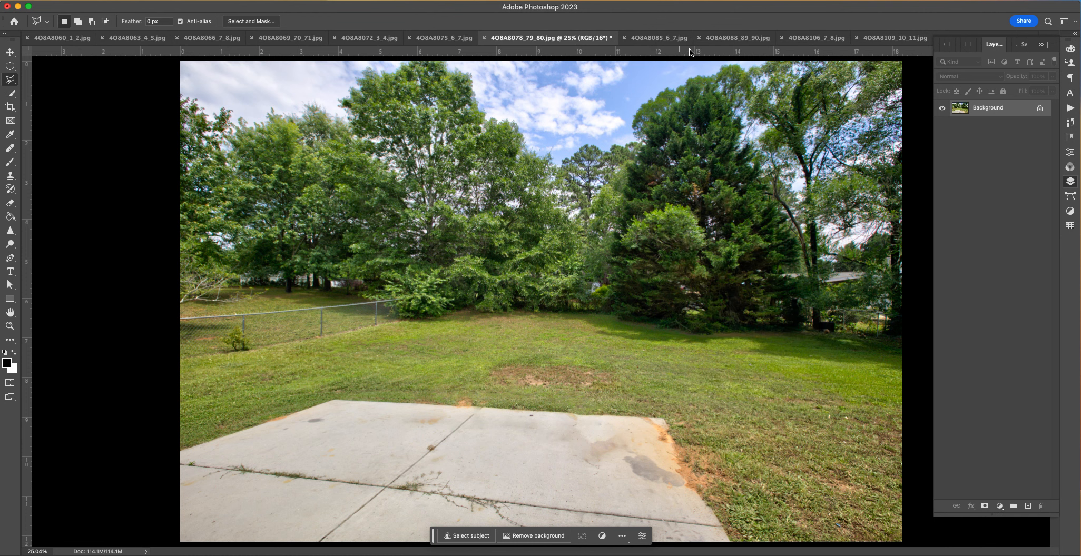
Step: Heal the faint stains on the upper-left concrete slab with an enlarged Healing Brush sampled from clean concrete
click(6, 136)
click(8, 146)
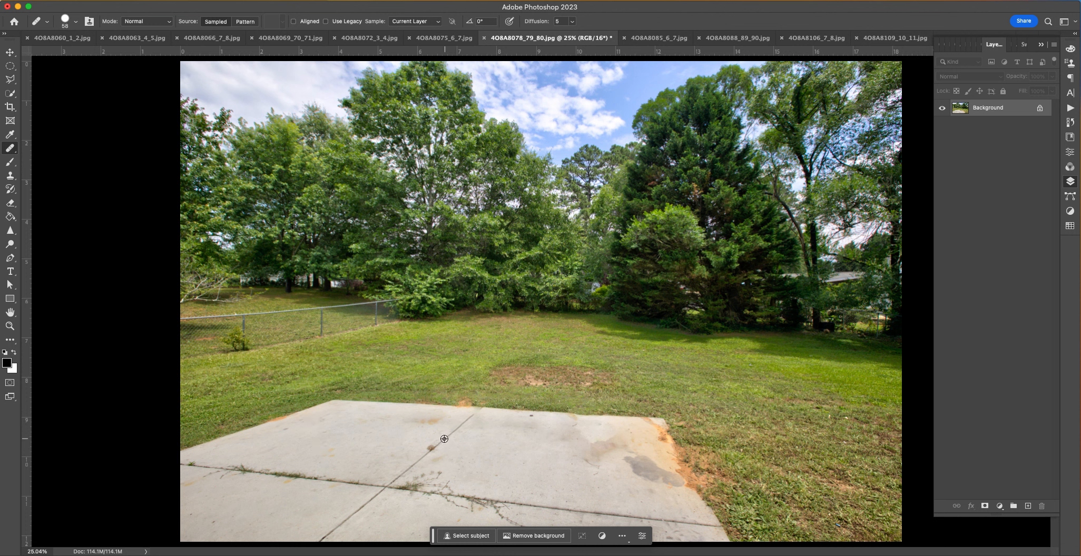
right_click(565, 466)
click(616, 434)
alt+click(409, 437)
drag(438, 420, 416, 421)
Step: Set the Healing Brush to 176 px and heal the large gray stains on the right concrete slab
alt+click(506, 430)
right_click(464, 434)
click(543, 434)
alt+click(378, 437)
mouse_move(667, 478)
mouse_down()
mouse_move(636, 457)
mouse_move(656, 476)
mouse_up()
alt+click(381, 460)
mouse_move(670, 487)
mouse_down()
mouse_move(642, 462)
mouse_move(629, 463)
mouse_move(652, 475)
mouse_move(614, 480)
mouse_move(621, 457)
mouse_move(612, 450)
mouse_move(586, 459)
mouse_up()
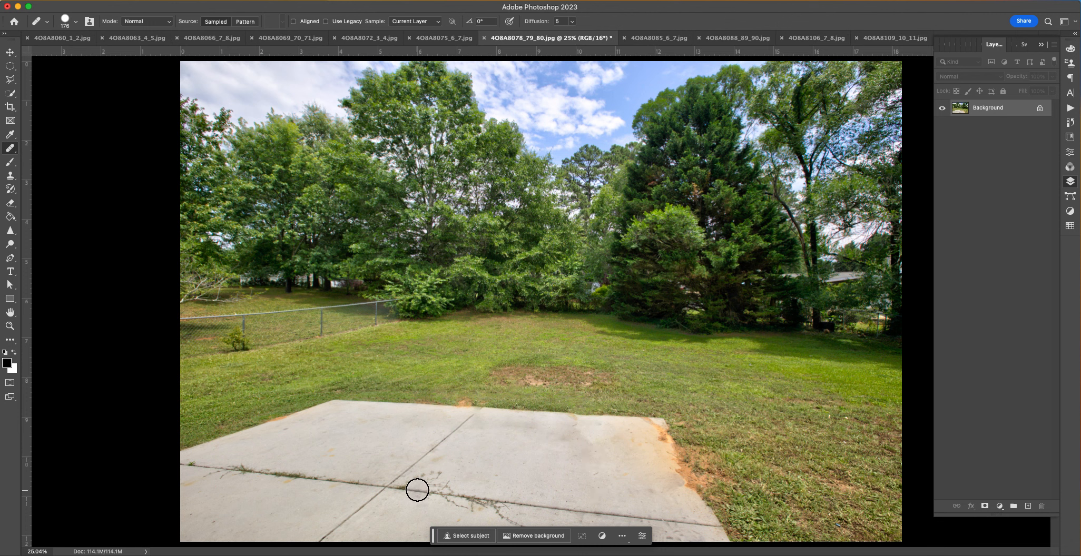
Step: Undo a trial heal over the weeds in the concrete joint and heal the bare dirt patch in the lawn
mouse_move(417, 491)
mouse_down()
mouse_move(493, 506)
mouse_move(504, 514)
mouse_move(495, 520)
mouse_up()
key(super+z)
mouse_move(503, 377)
mouse_down()
mouse_move(594, 368)
mouse_move(579, 385)
mouse_move(513, 378)
mouse_up()
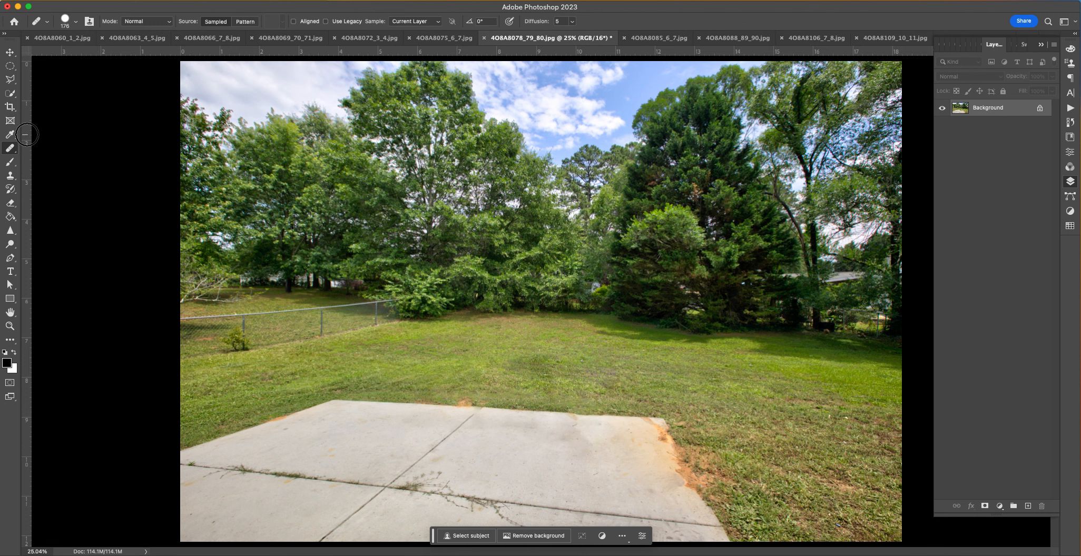
Step: Select the right part of the concrete slab with the Polygonal Lasso, following its right and back edges against the grass
click(10, 79)
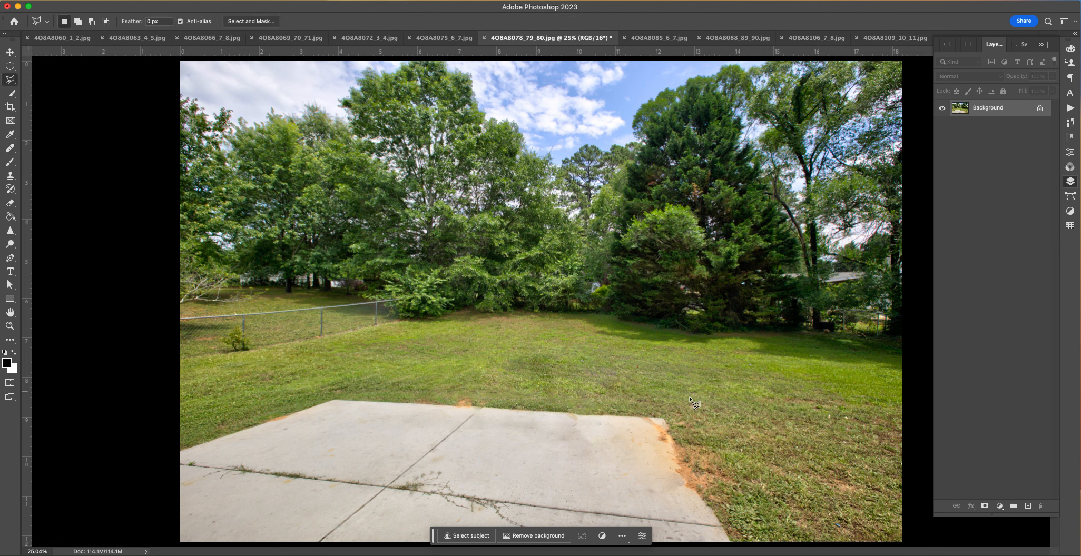
click(664, 418)
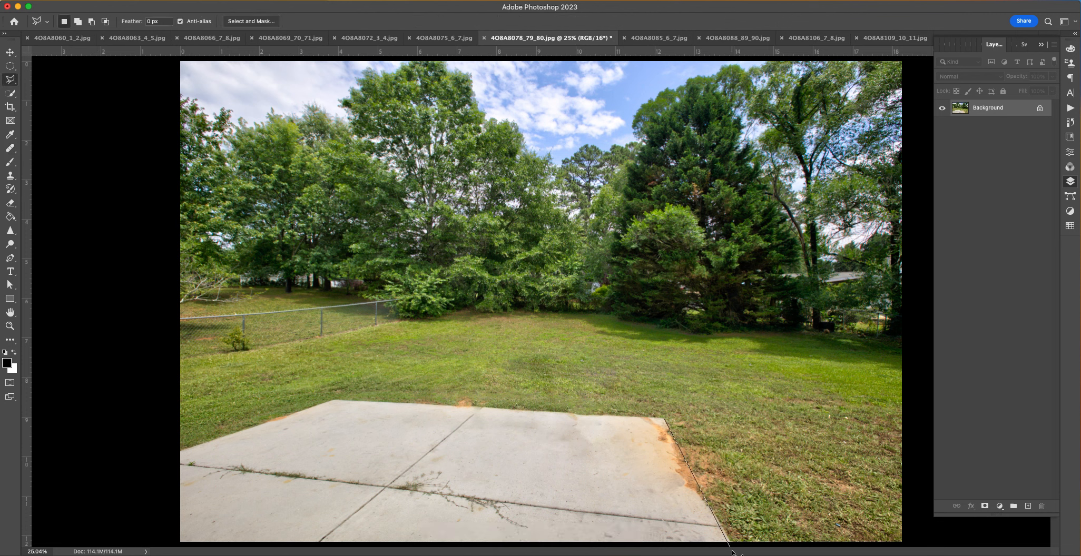
double_click(582, 433)
click(584, 408)
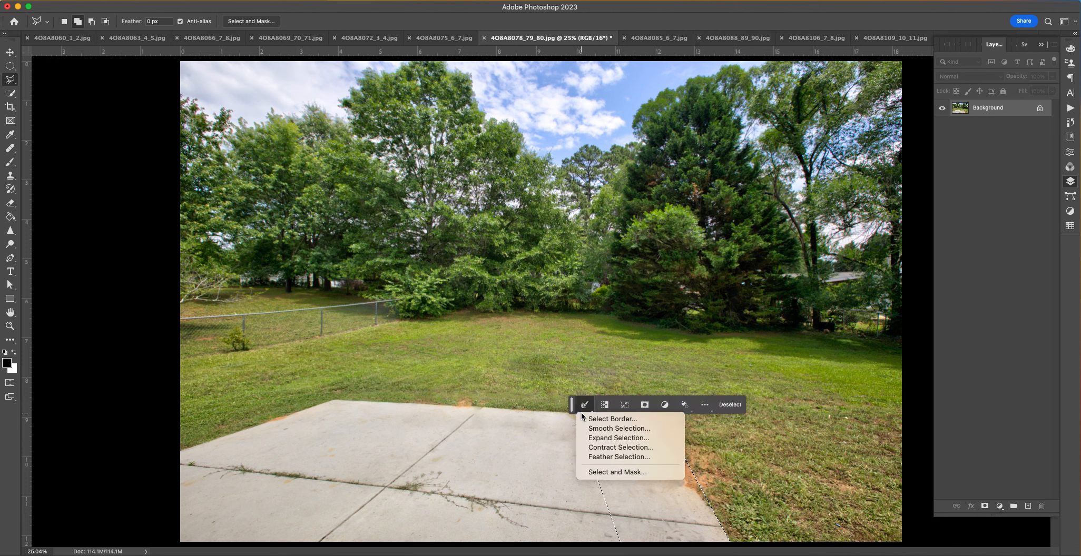
click(546, 412)
click(544, 410)
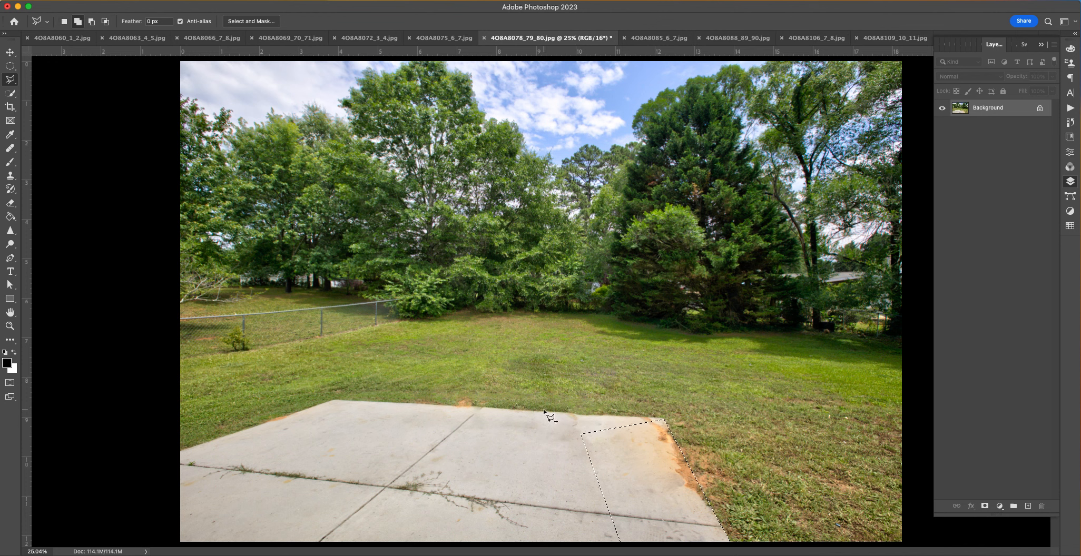
click(666, 420)
click(668, 453)
double_click(559, 460)
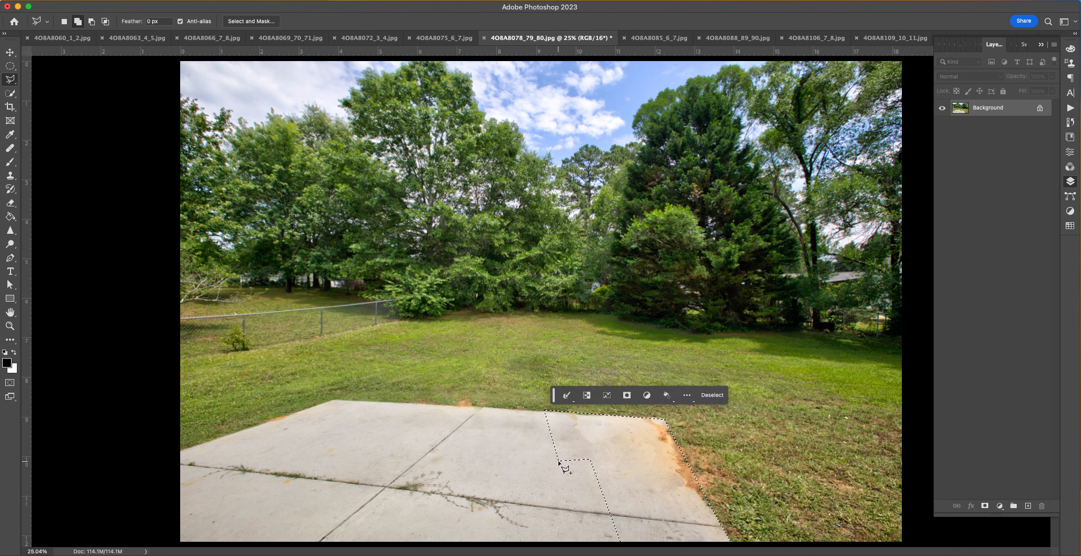
Step: Clone clean concrete over the orange dirt along the slab's right edge with a 91 px Clone Stamp, and deselect
click(10, 176)
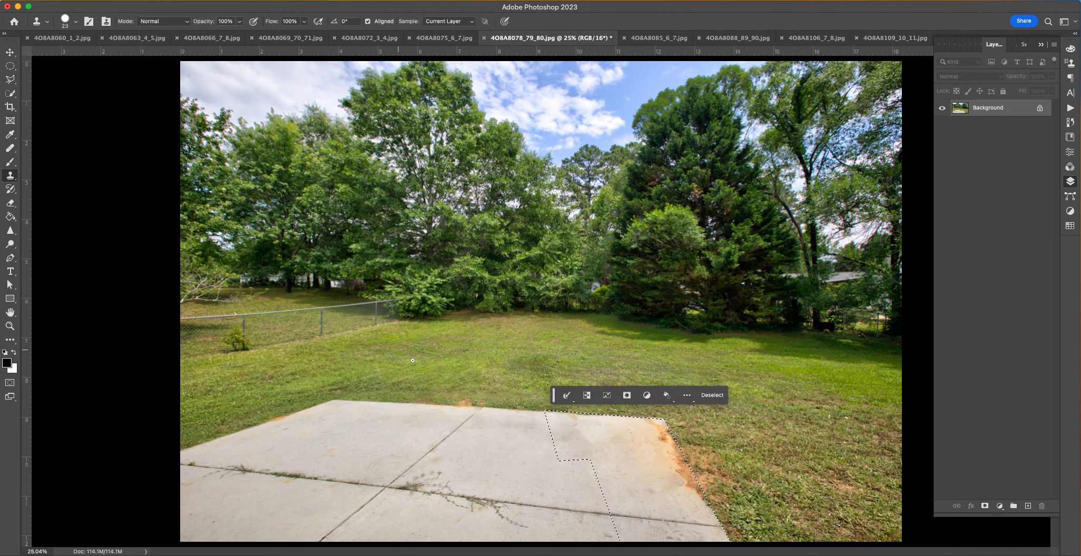
right_click(665, 443)
click(669, 387)
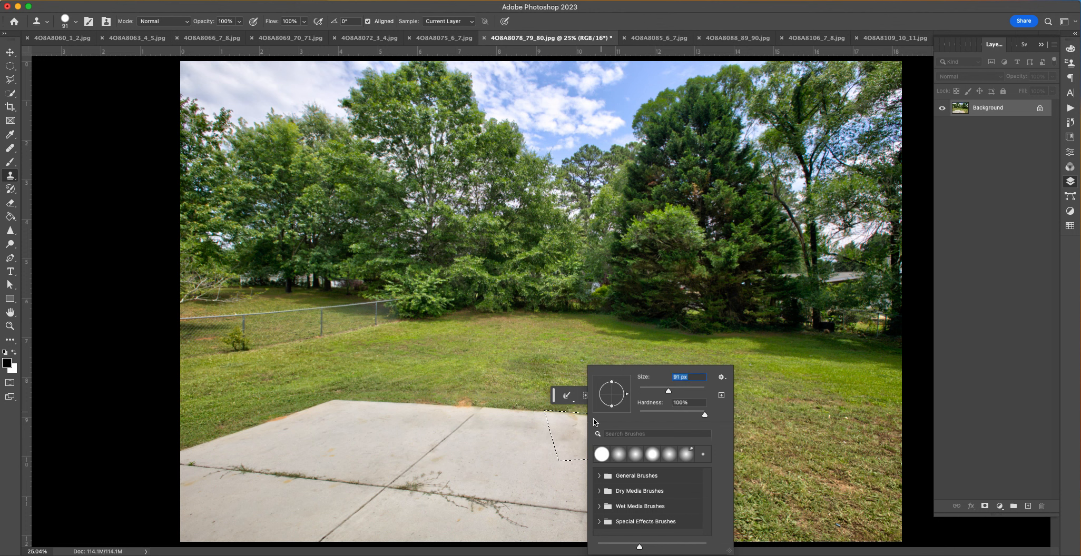
click(575, 430)
click(649, 426)
mouse_move(649, 426)
mouse_down()
mouse_move(634, 431)
mouse_move(665, 426)
mouse_move(710, 511)
mouse_move(663, 434)
mouse_move(691, 494)
mouse_move(640, 471)
mouse_move(656, 448)
mouse_move(682, 502)
mouse_up()
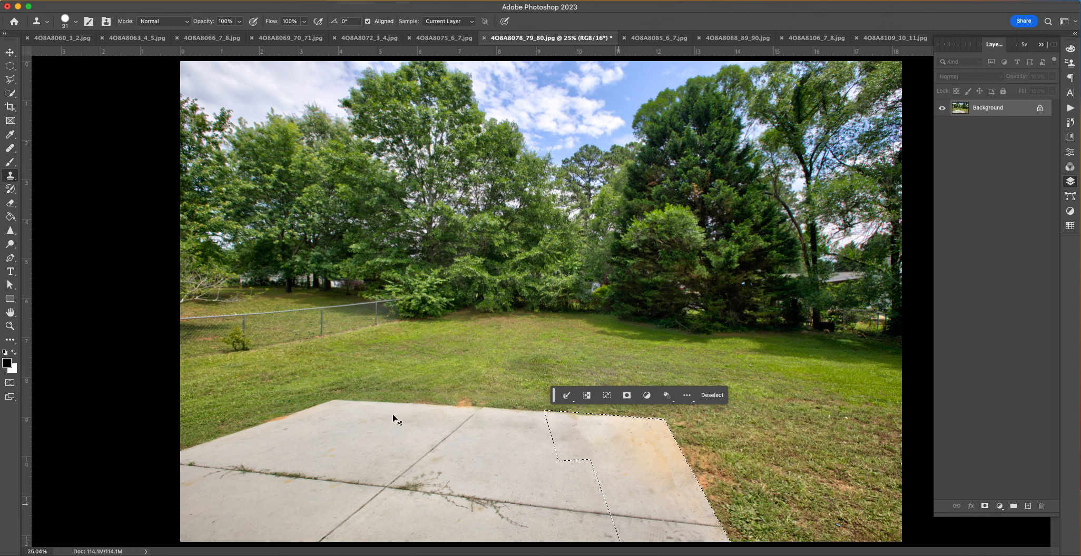
key(super+d)
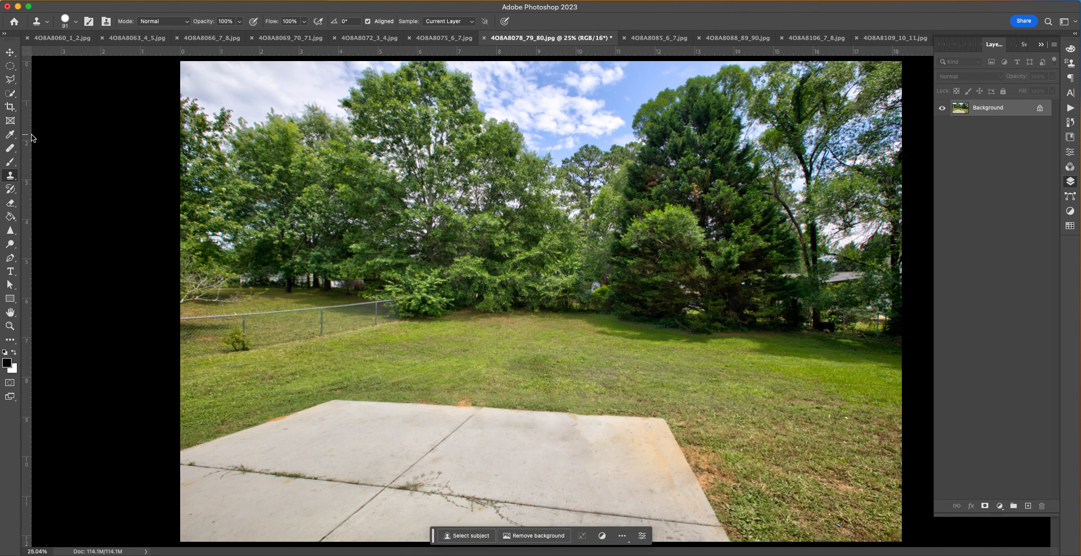
Step: Heal a spot on the slab's back edge and clone grass over the orange dirt beside its right edge
click(11, 147)
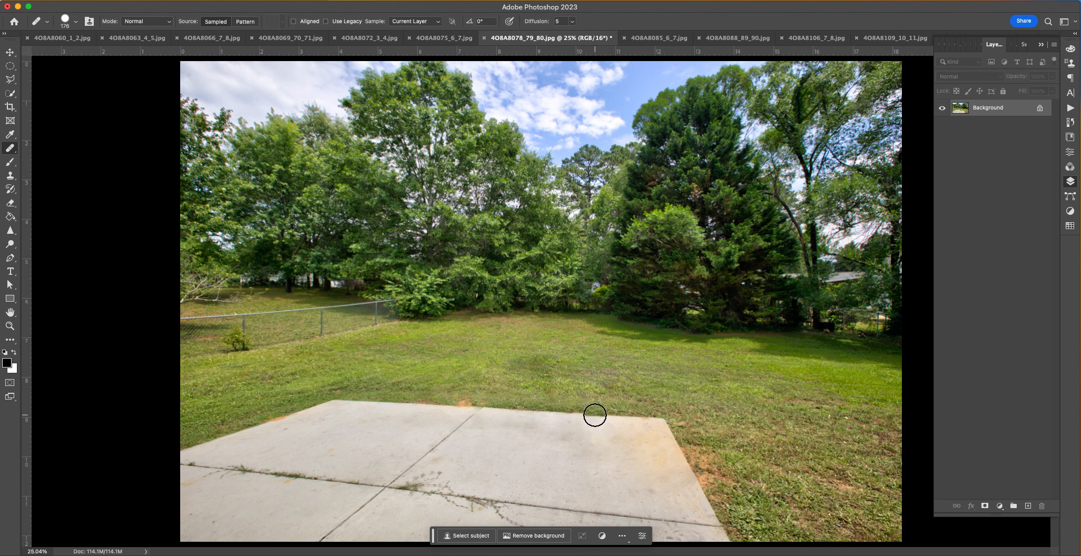
click(595, 415)
click(11, 177)
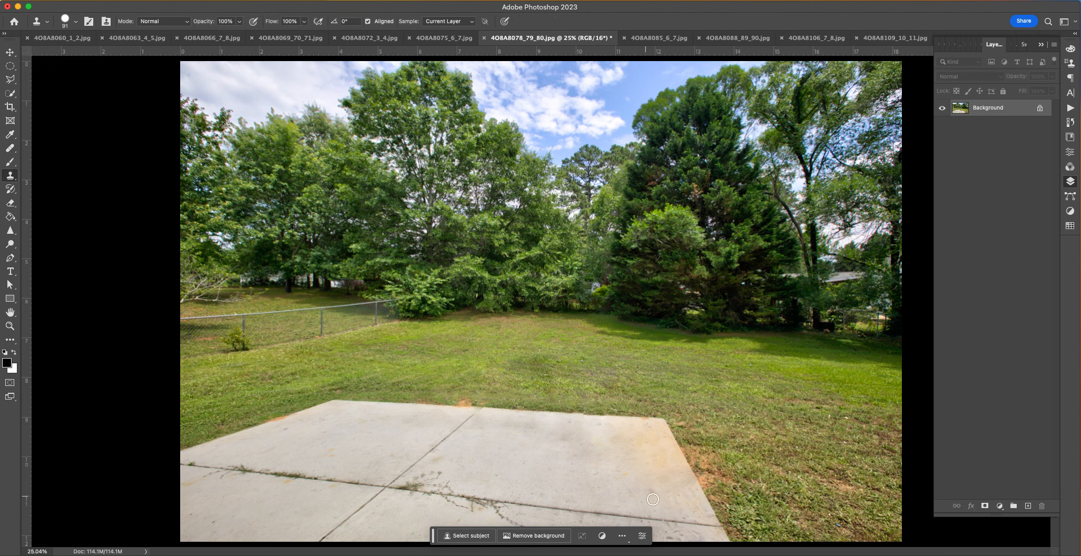
mouse_move(716, 486)
mouse_down()
mouse_move(686, 443)
mouse_move(717, 479)
mouse_move(696, 451)
mouse_move(731, 479)
mouse_up()
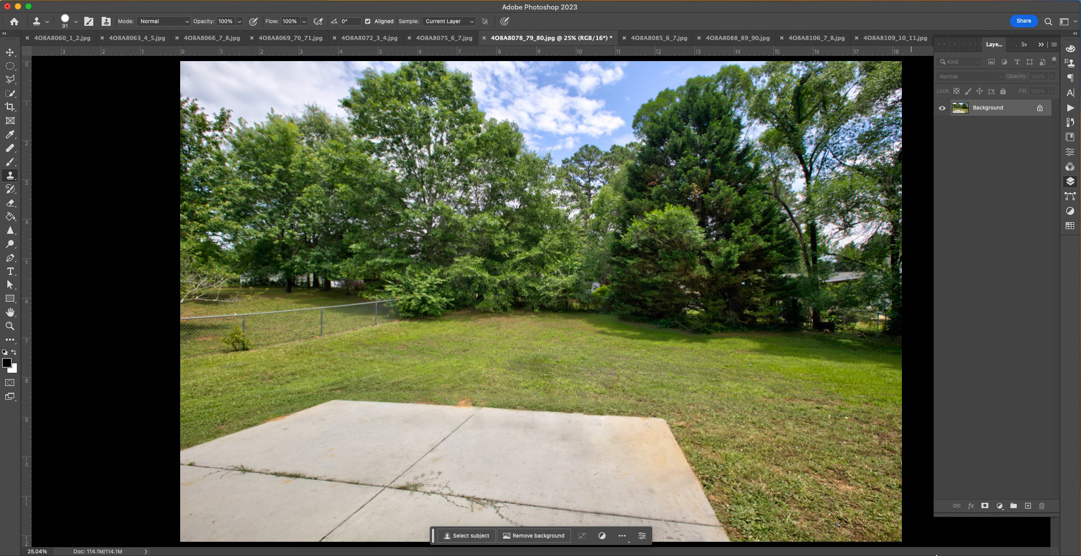
Step: Try cloning over the small orange dirt patch at the slab's back edge, and undo it
mouse_move(952, 553)
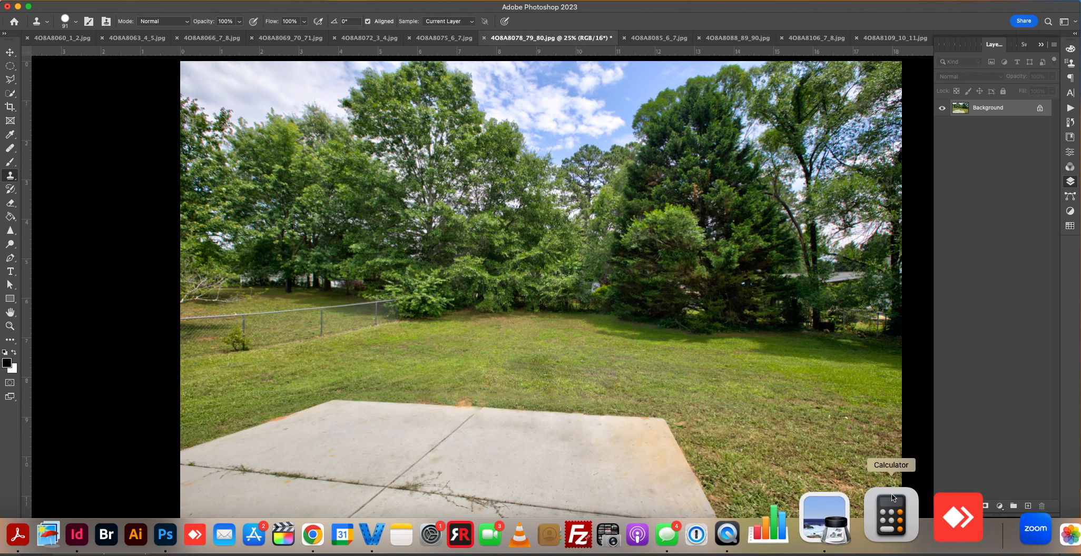
drag(478, 399, 454, 400)
key(super+z)
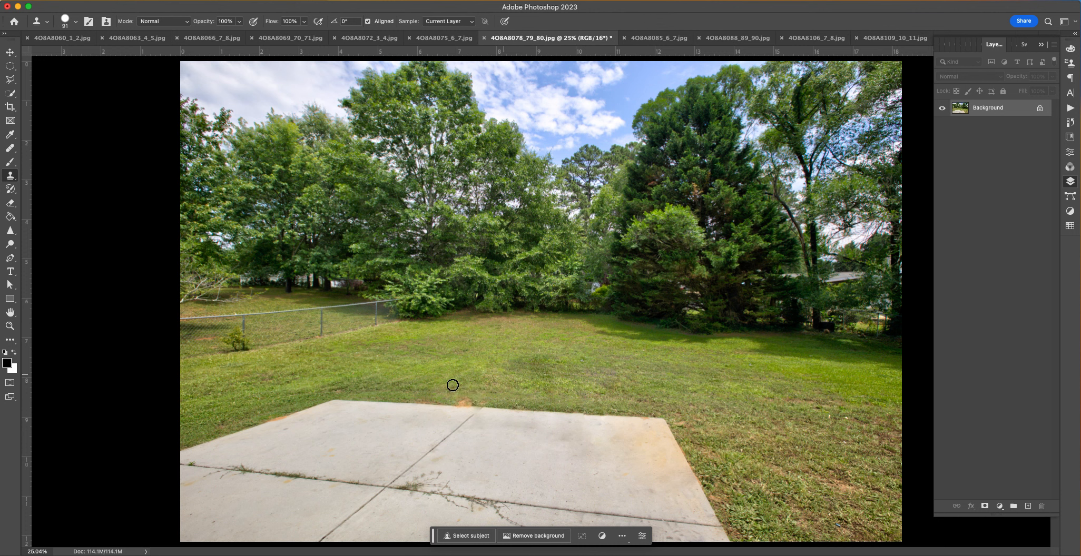
Step: Clone the clean grass edge over the small orange dirt patch at the slab's back edge with the Clone Stamp
alt+click(432, 406)
drag(475, 407, 459, 407)
key(super+shift+s)
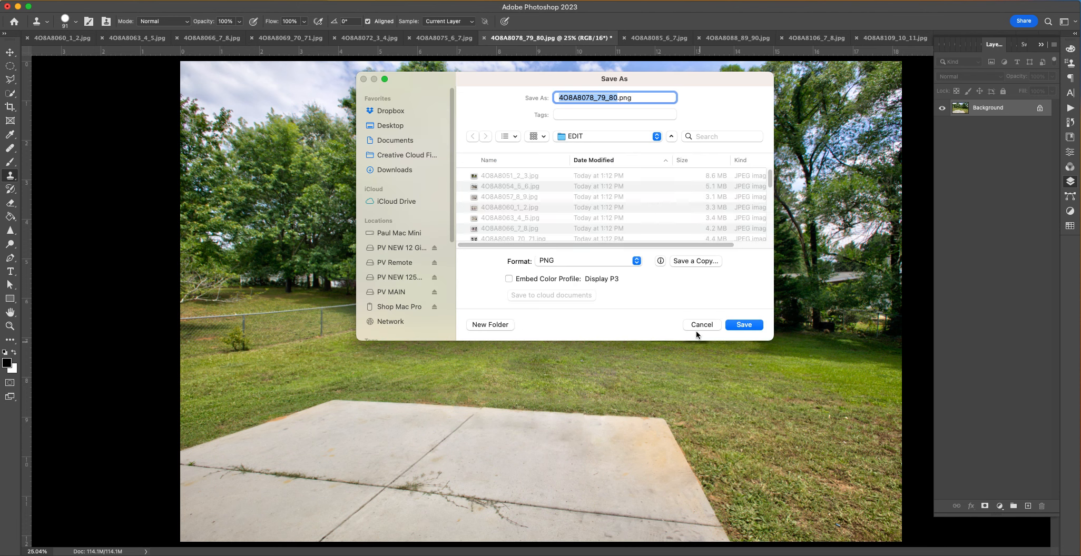
click(688, 262)
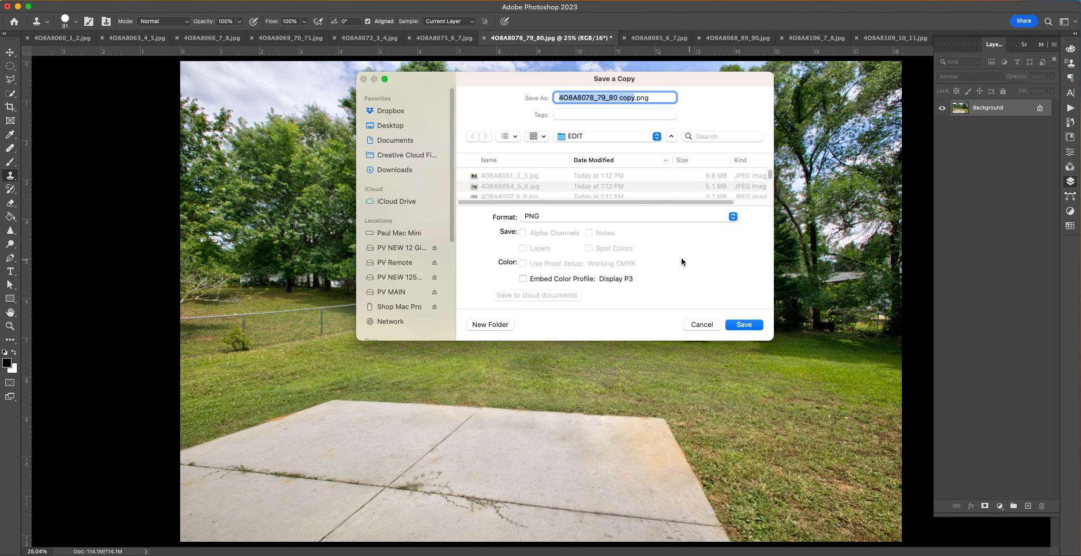
click(711, 326)
Step: Select the thin slab joint running right from the joint crossing with the Polygonal Lasso, and invert the selection
key(super+equal)
key(super+equal)
key(super+equal)
click(12, 81)
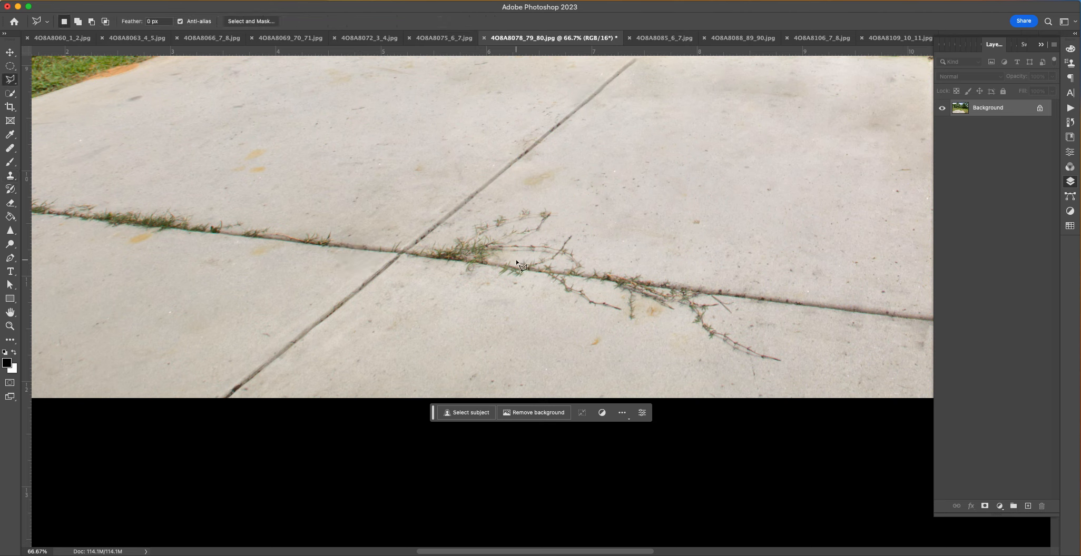
click(405, 252)
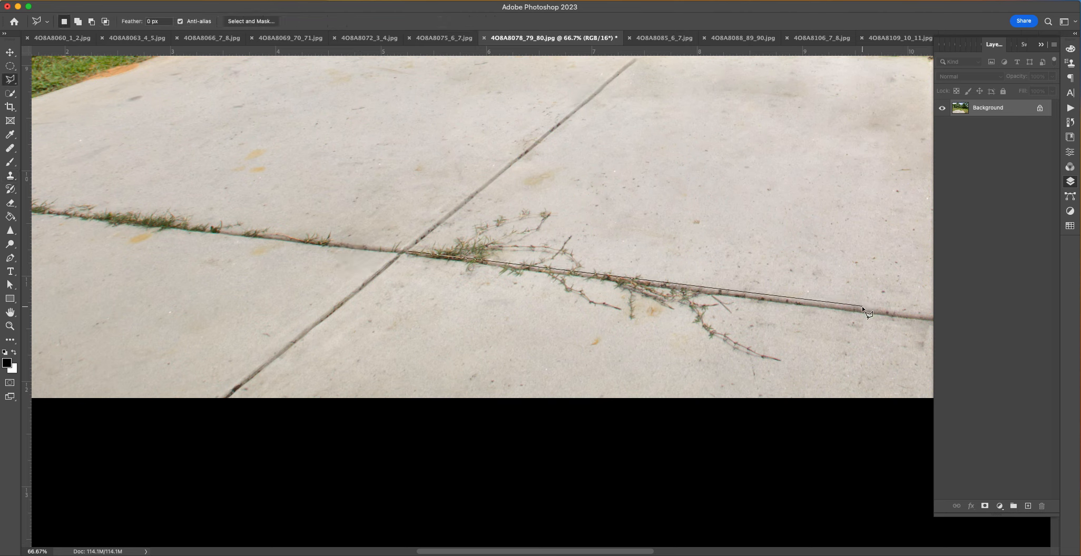
click(401, 257)
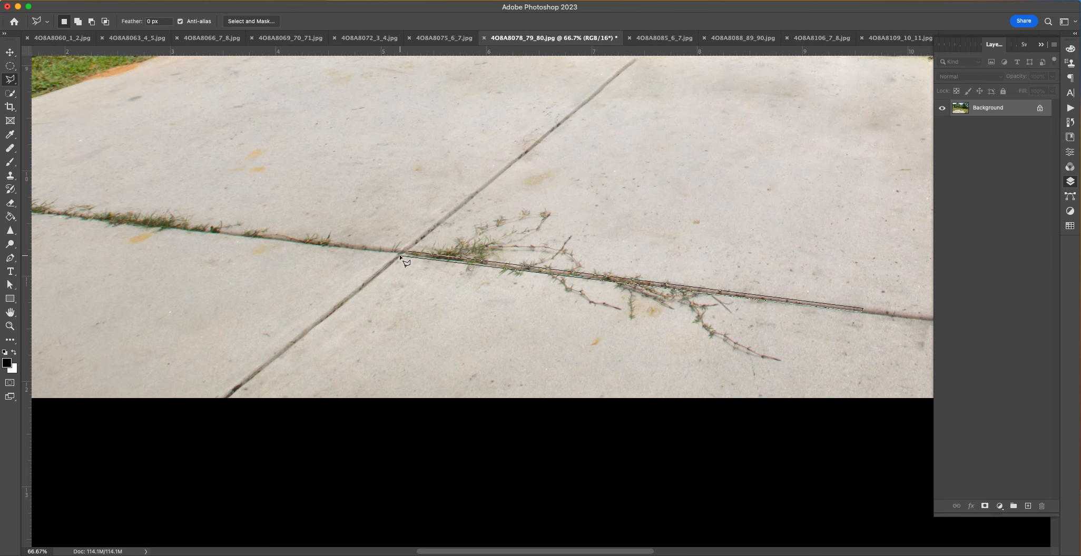
click(407, 252)
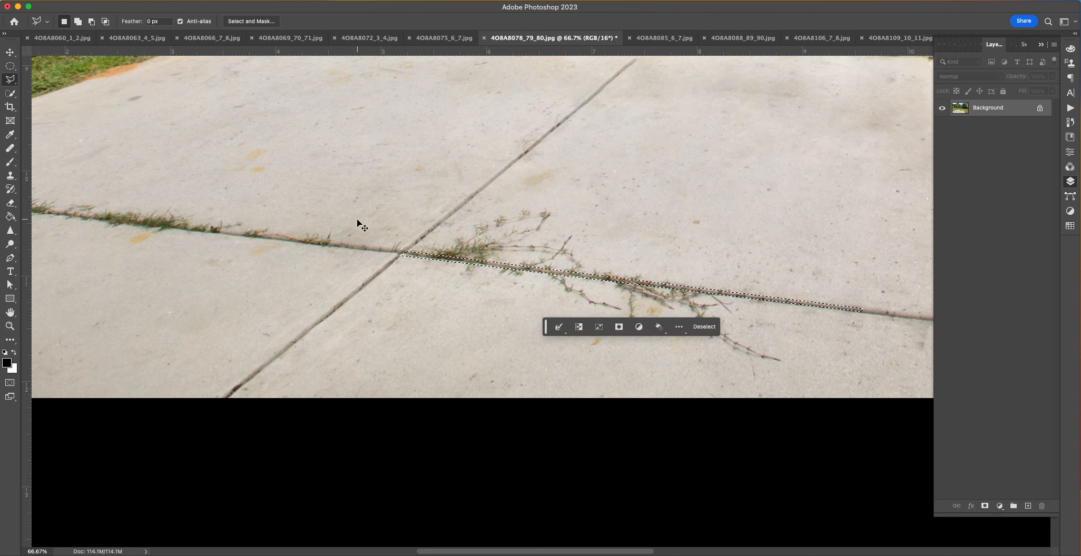
key(shift+super+i)
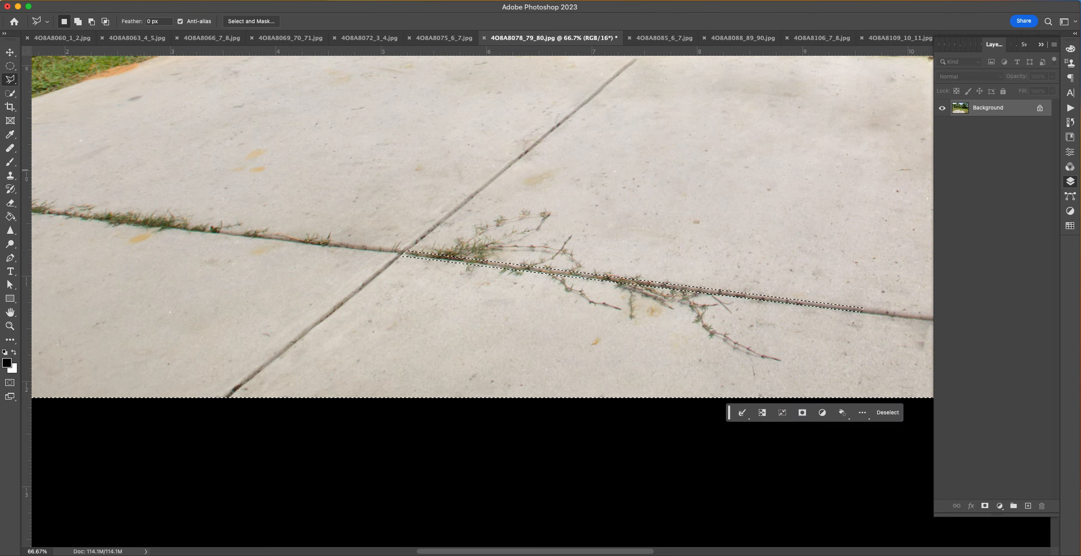
Step: Try cloning clean concrete over the weeds just above the slab joint with the Clone Stamp, and undo it
click(10, 175)
alt+click(650, 152)
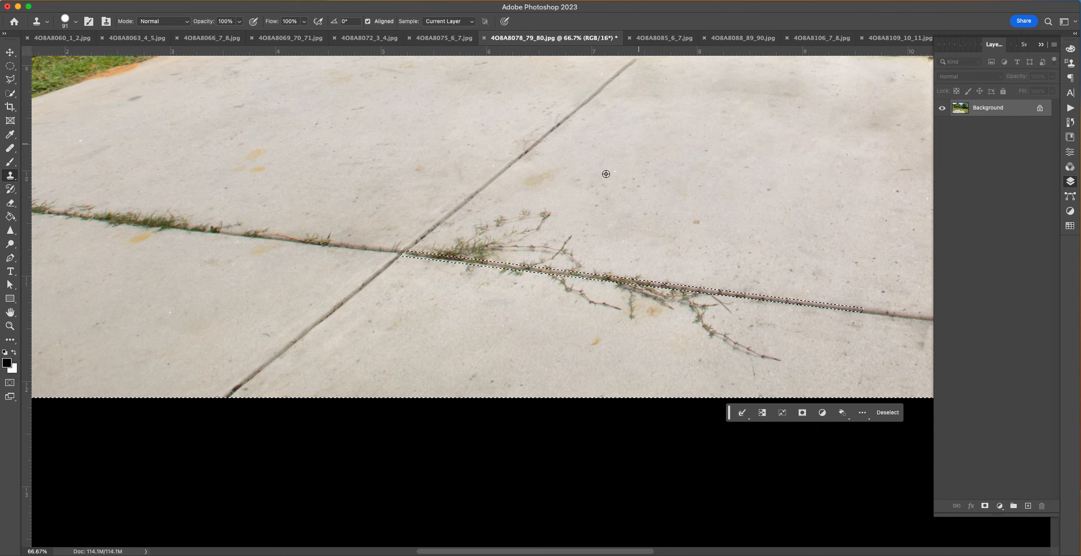
mouse_move(539, 239)
mouse_down()
mouse_move(505, 237)
mouse_move(454, 255)
mouse_move(514, 221)
mouse_up()
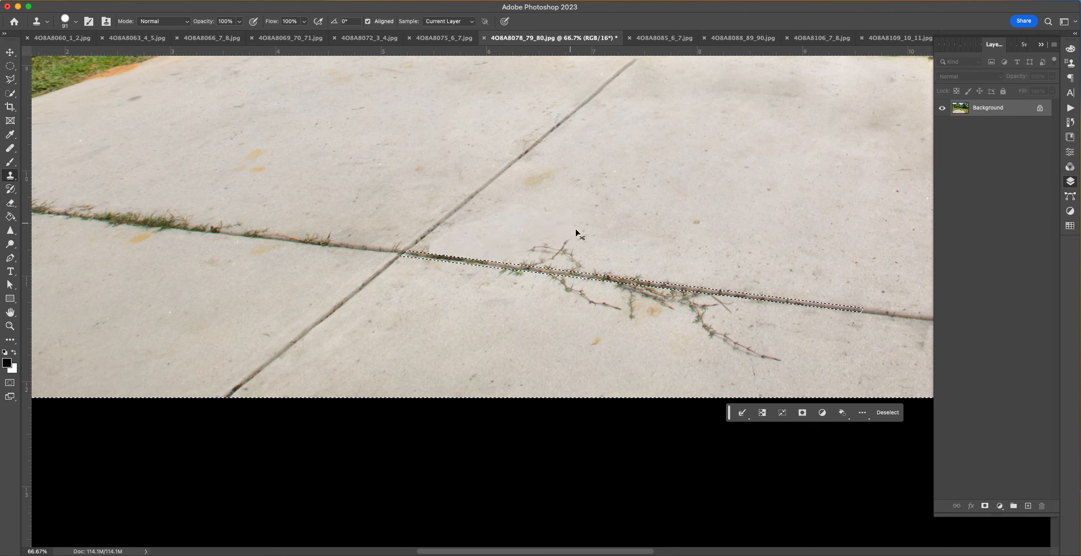
key(super+z)
Step: Clone clean concrete over the weeds above and below the right-hand slab joint with the 91 px Clone Stamp, and deselect
right_click(615, 229)
alt+click(614, 138)
mouse_move(488, 233)
mouse_down()
mouse_move(435, 256)
mouse_move(578, 263)
mouse_move(539, 243)
mouse_move(488, 241)
mouse_move(526, 216)
mouse_move(544, 218)
mouse_move(533, 228)
mouse_move(566, 244)
mouse_up()
alt+click(445, 331)
mouse_move(474, 279)
mouse_down()
mouse_move(692, 303)
mouse_move(700, 309)
mouse_move(591, 301)
mouse_move(763, 337)
mouse_move(756, 362)
mouse_move(741, 361)
mouse_move(711, 349)
mouse_move(746, 342)
mouse_move(787, 358)
mouse_move(741, 344)
mouse_move(684, 288)
mouse_up()
alt+click(635, 379)
scroll(684, 288, left, 10)
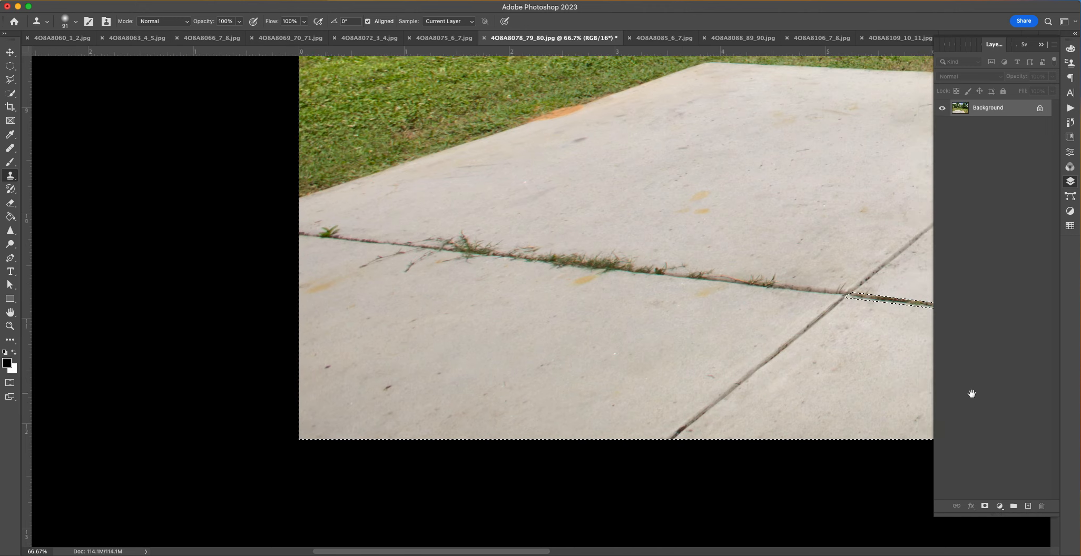
key(super+d)
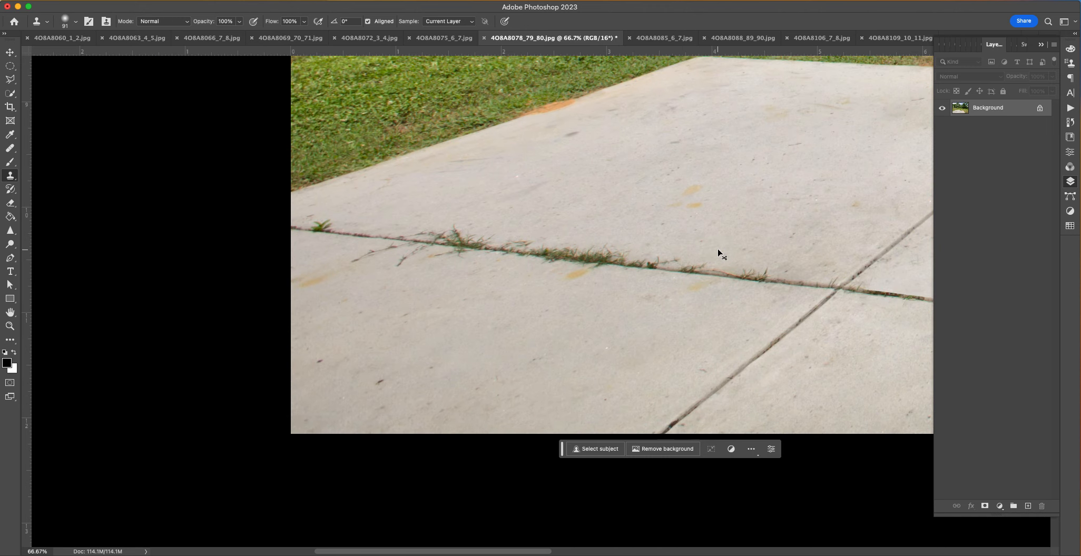
Step: Save a JPEG copy of the backyard photo over the original 4O8A8078_79_80.jpg at quality 12
key(super+0)
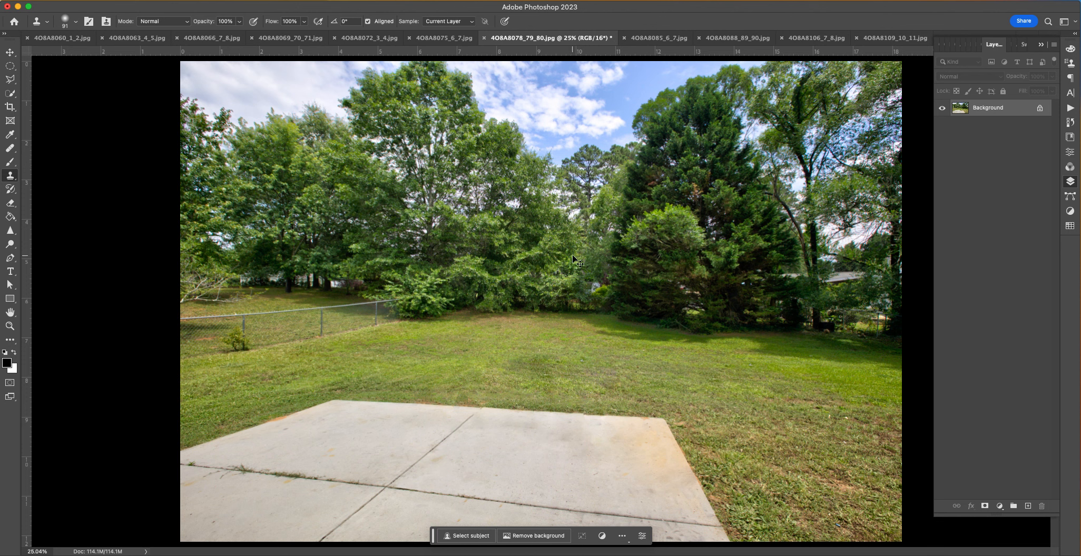
key(super+shift+s)
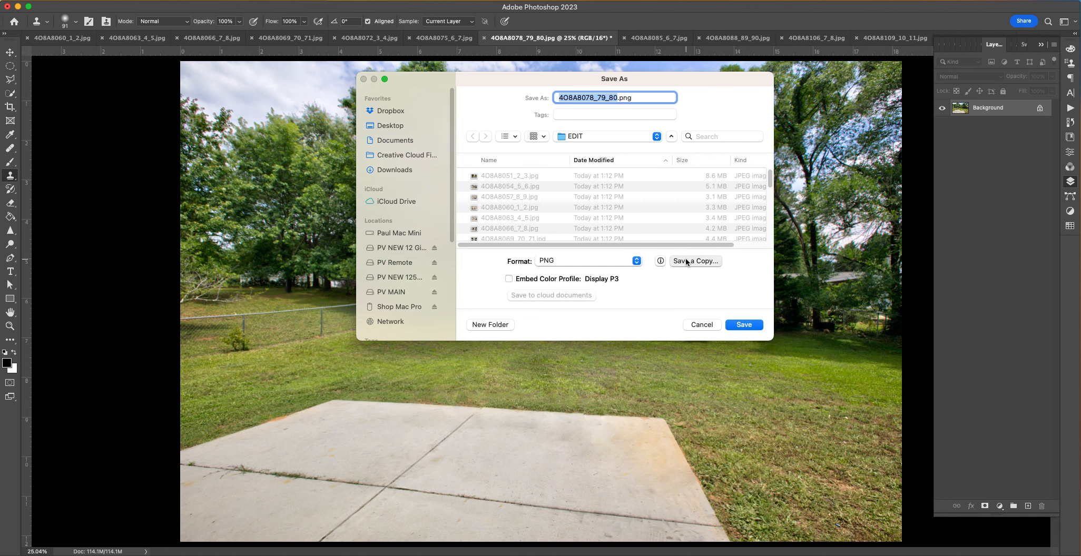
click(686, 258)
click(592, 216)
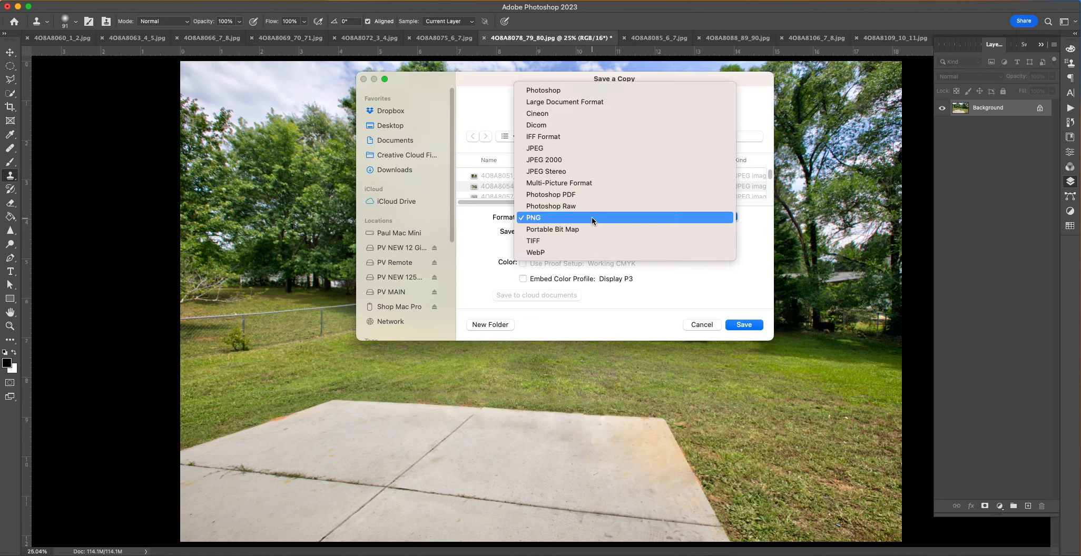
click(593, 150)
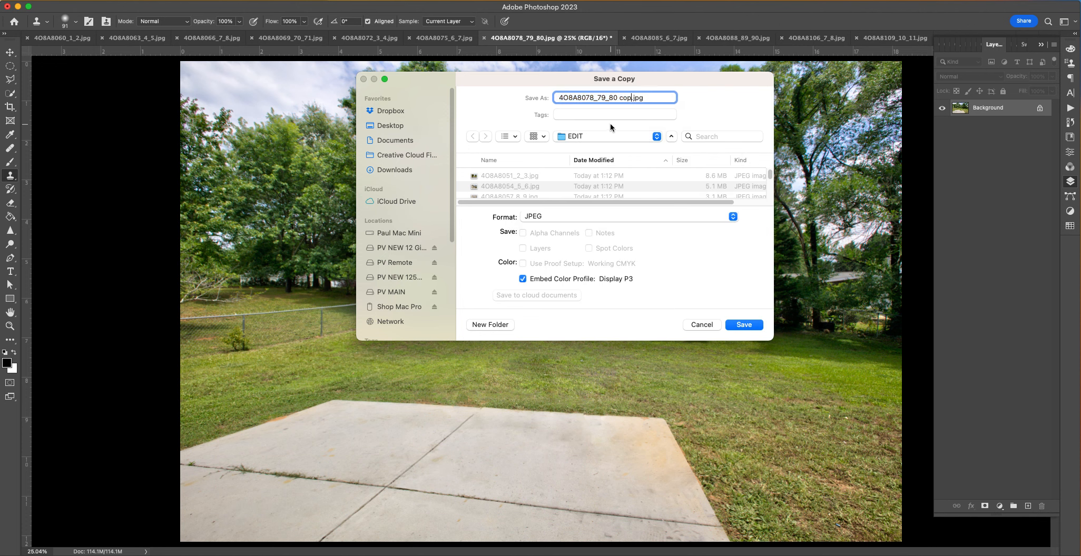
key(Return)
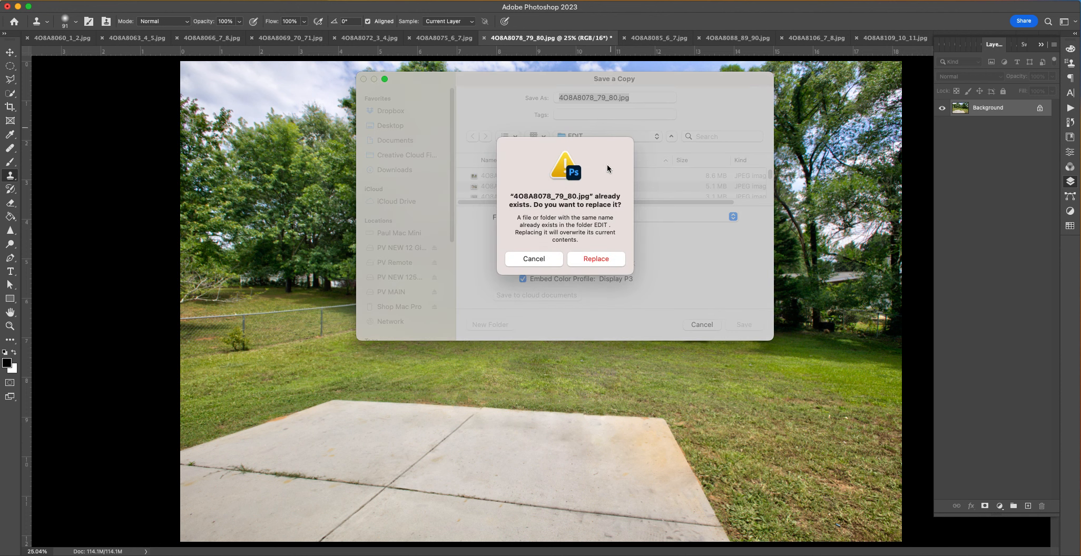
click(597, 258)
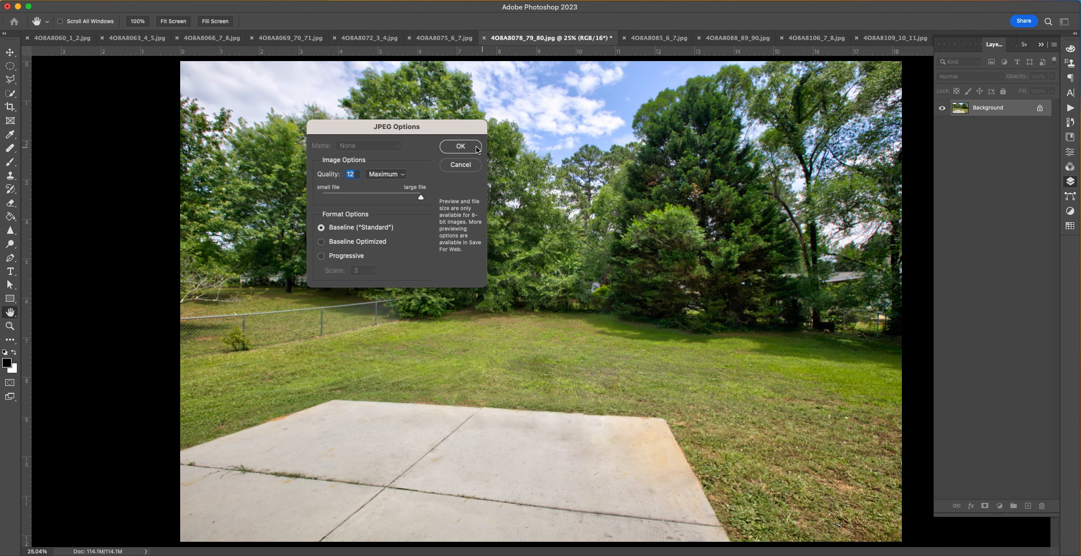
click(465, 151)
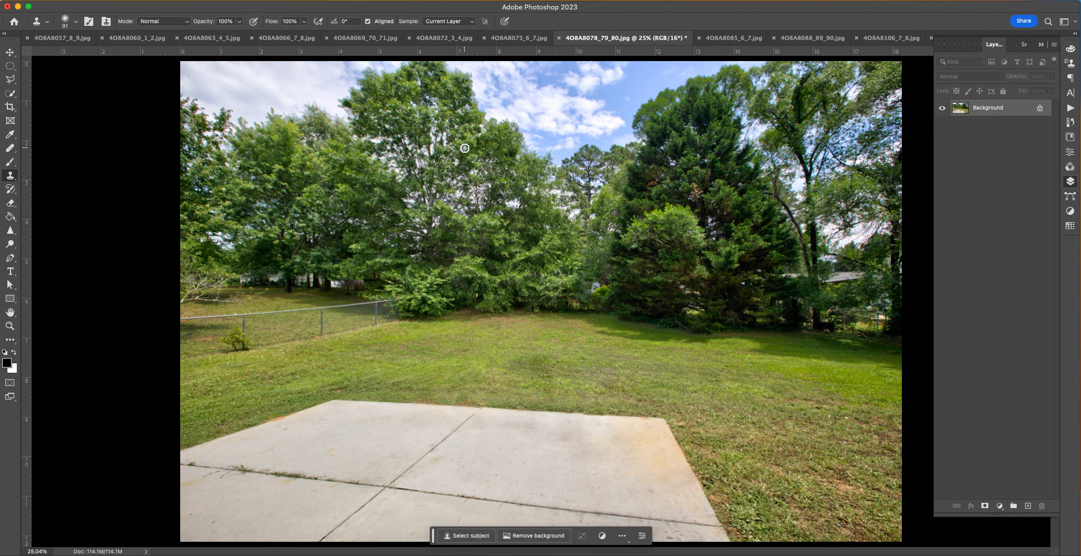
Step: Save the backyard photo again as a JPEG copy on the computer instead of Creative Cloud, replacing 4O8A8078_79_80.jpg
key(super+shift+s)
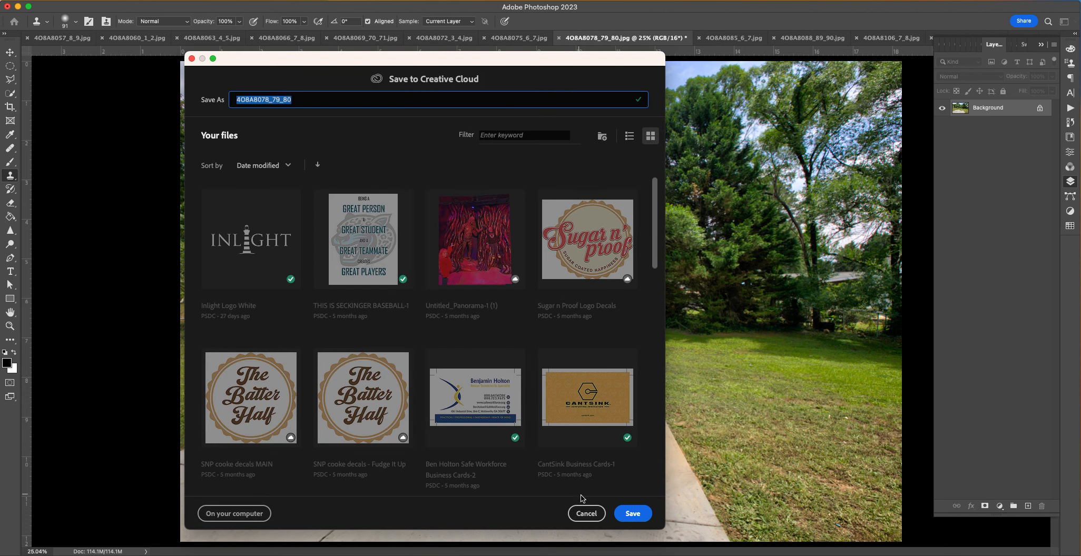
click(590, 511)
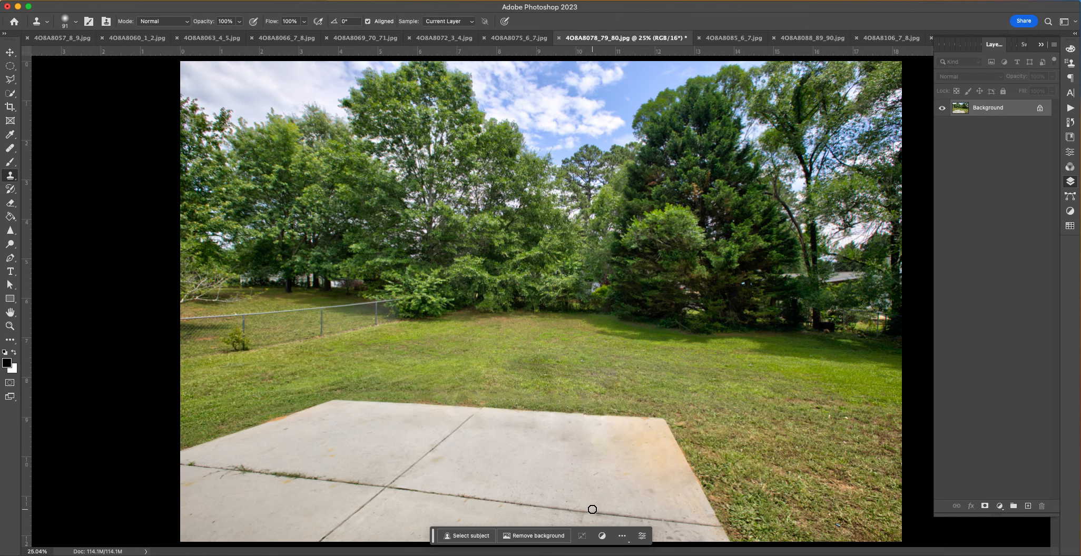
key(super+shift+s)
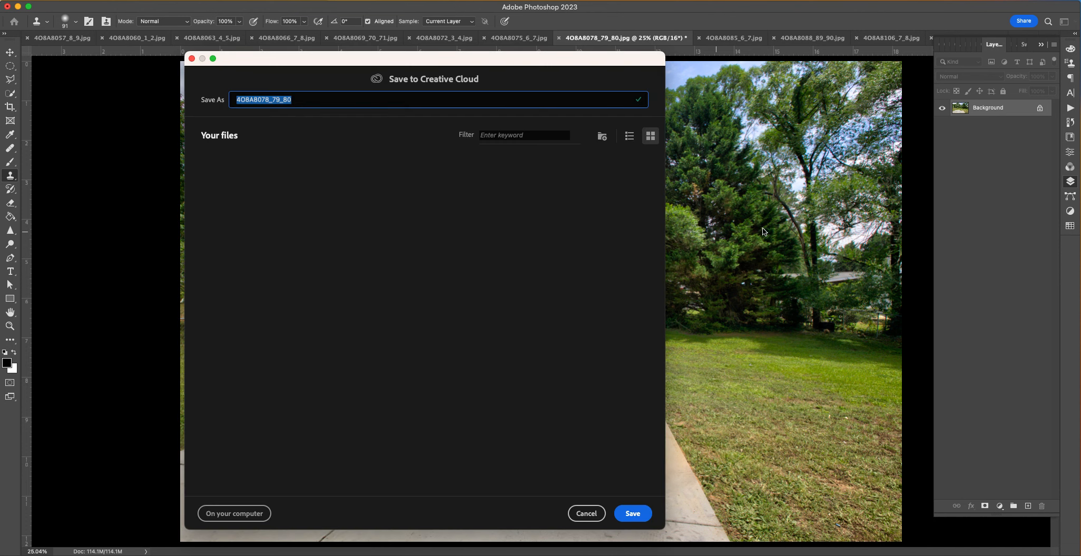
click(205, 515)
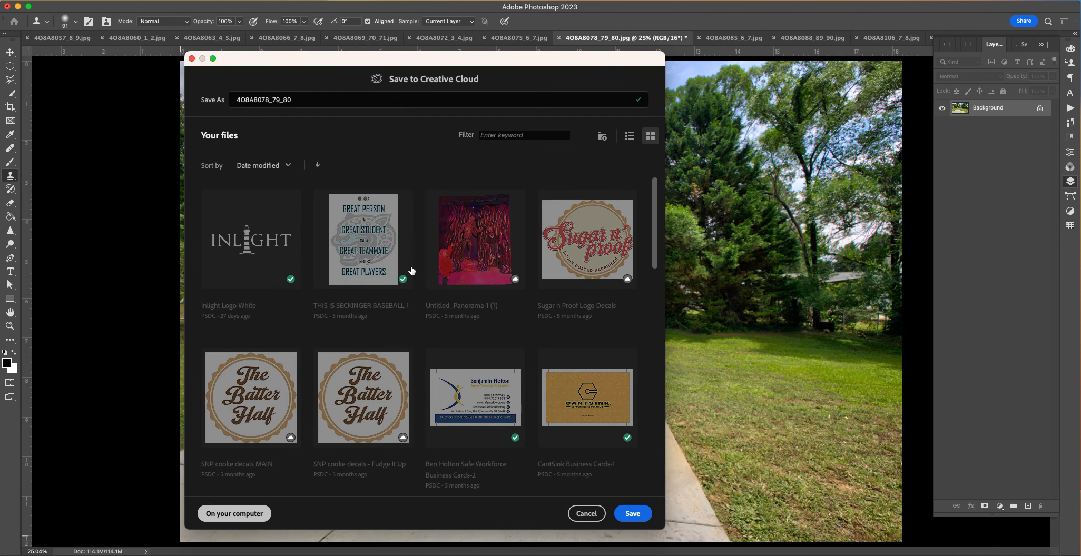
click(680, 262)
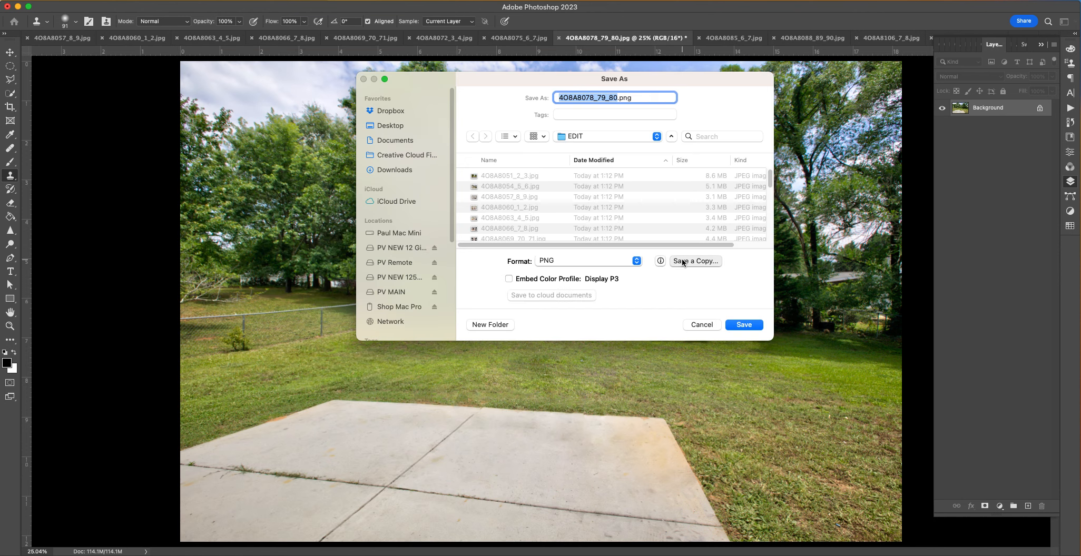
click(587, 216)
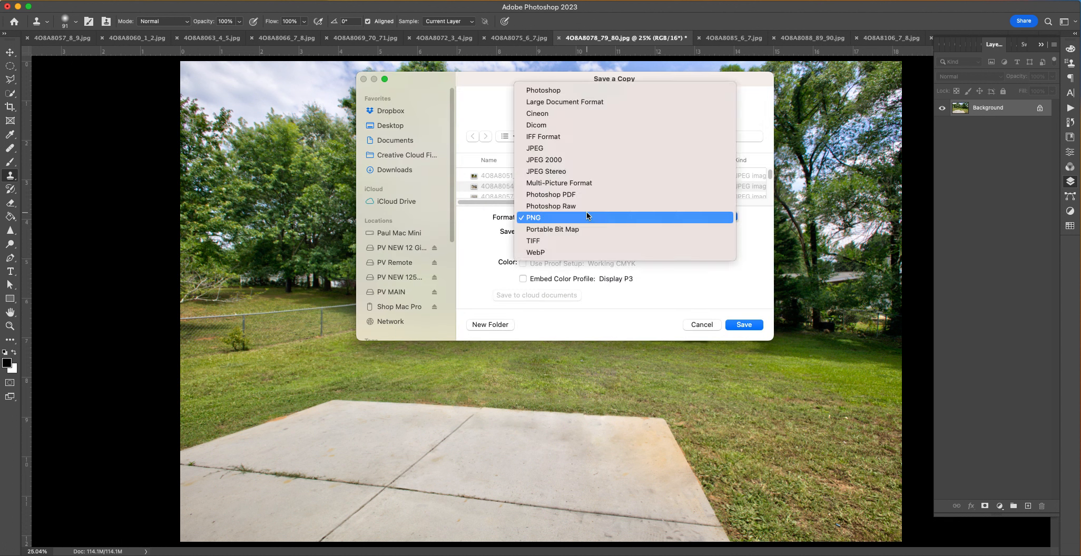
click(609, 149)
key(Right)
key(BackSpace)
key(BackSpace)
key(BackSpace)
key(BackSpace)
key(BackSpace)
key(Return)
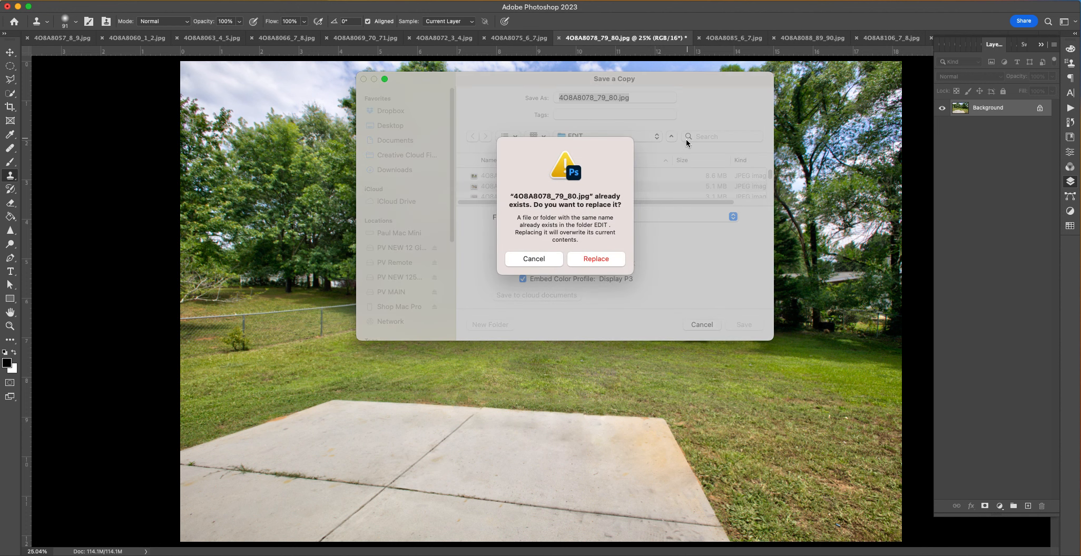
click(622, 257)
click(460, 146)
Step: Close the backyard photo 4O8A8078_79_80.jpg and switch to 4O8A8072_3_4.jpg
key(s)
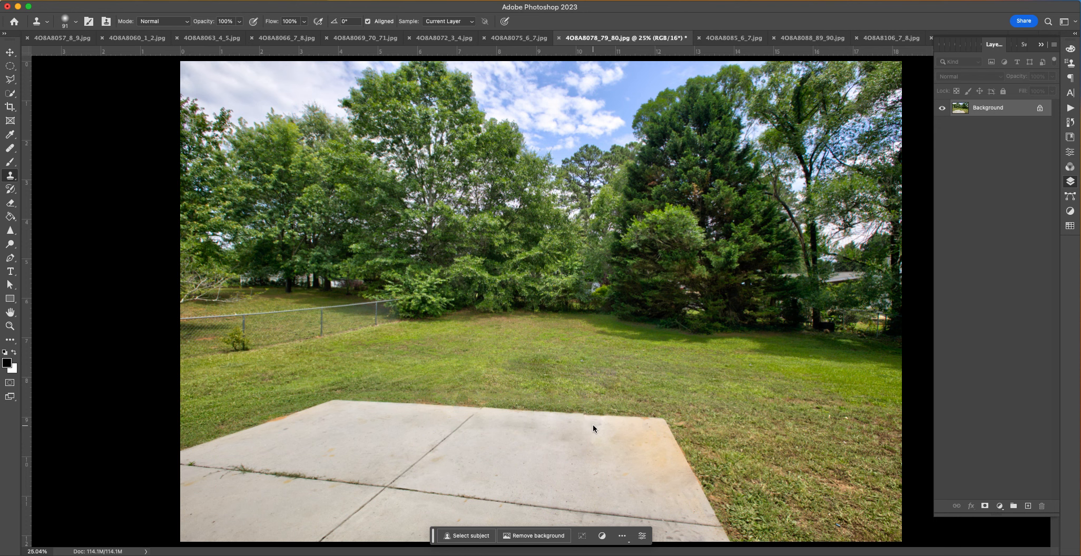
key(super+w)
click(559, 224)
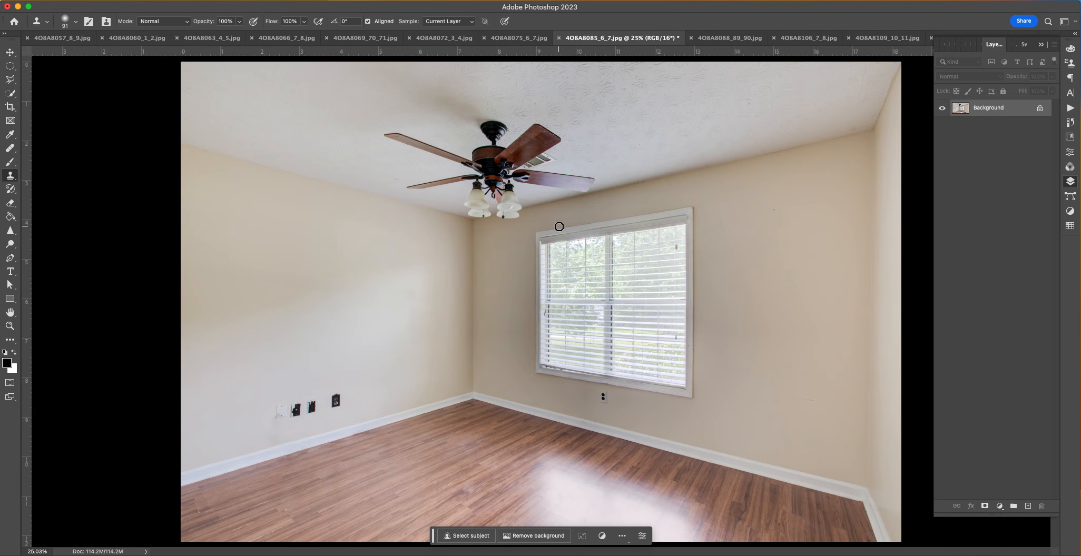
click(516, 37)
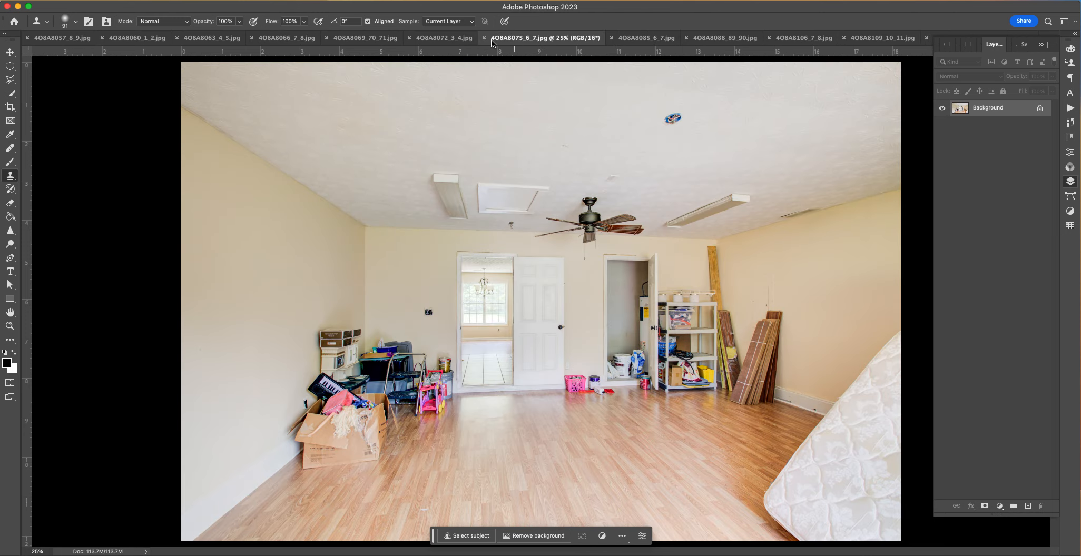
click(467, 44)
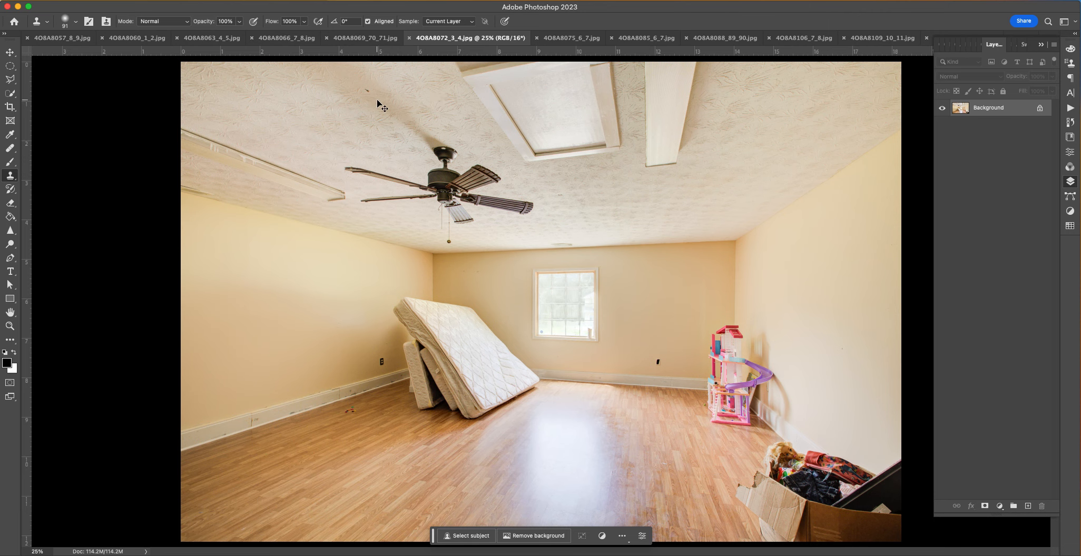
Step: Remove the two small dark spots on the back wall left of the window with the Healing Brush, reducing its size to 80 px
key(super+equal)
key(super+equal)
key(super+equal)
click(379, 233)
key(super+z)
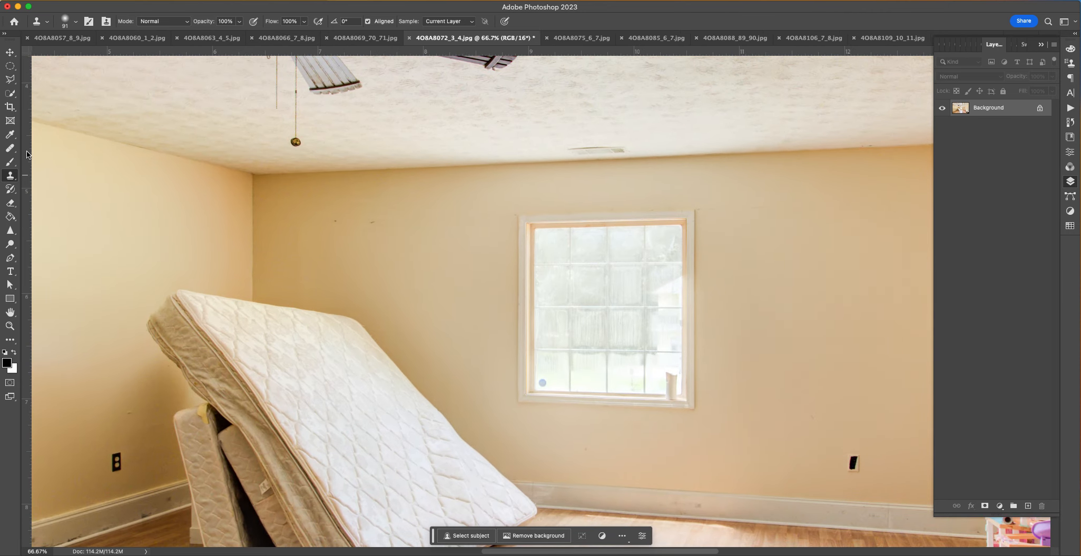
click(10, 148)
click(384, 229)
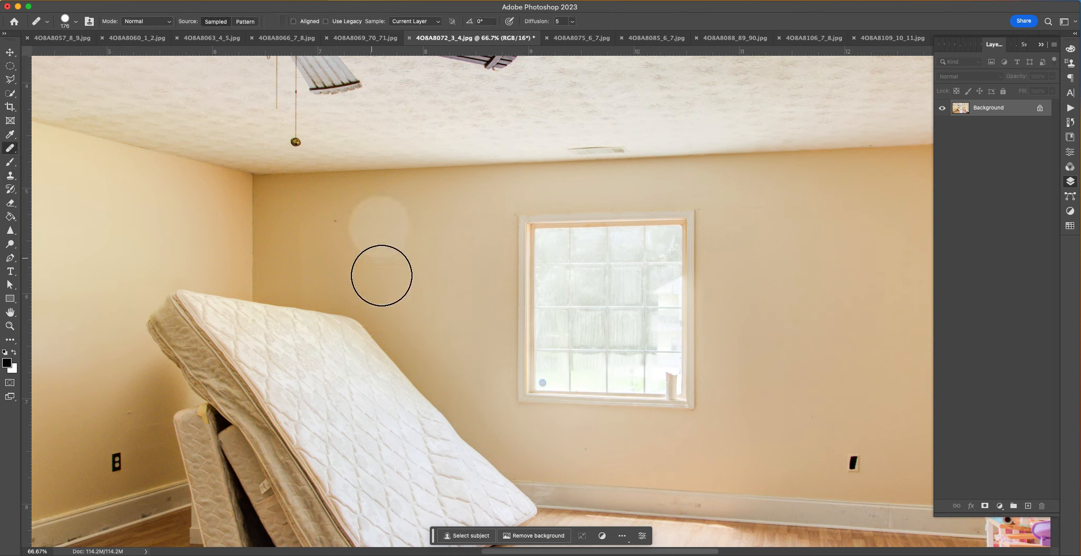
right_click(435, 248)
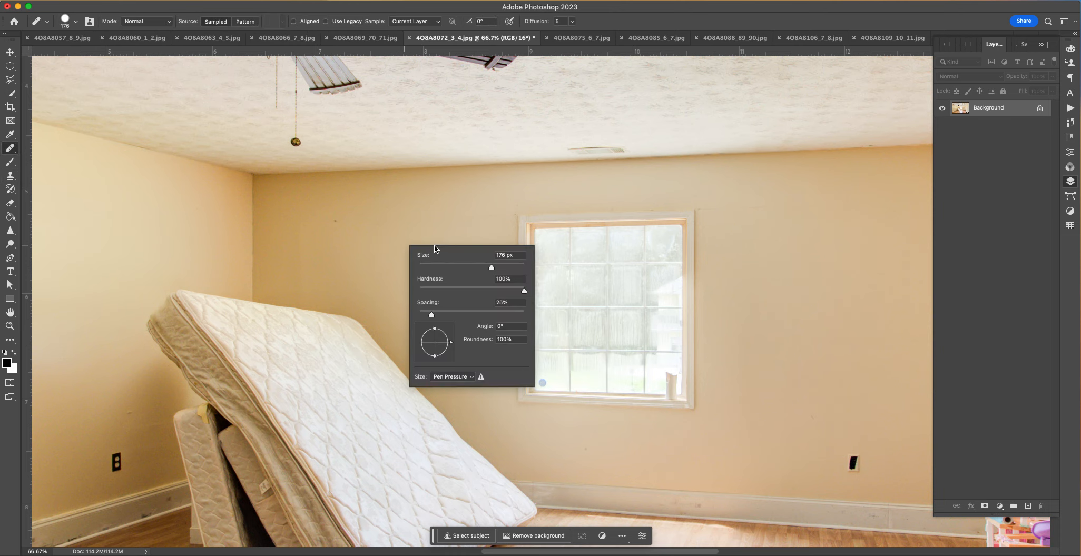
alt+click(401, 234)
click(342, 231)
Step: Remove the small colored objects from the floor near the left wall with a Polygonal Lasso selection and a Content-Aware fill
drag(873, 381, 718, 341)
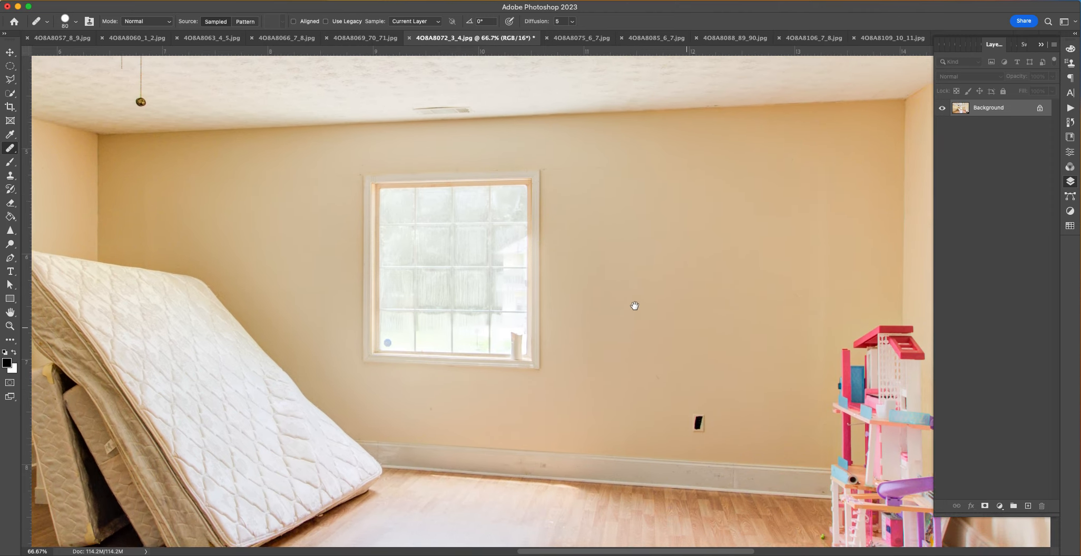
drag(658, 317, 569, 274)
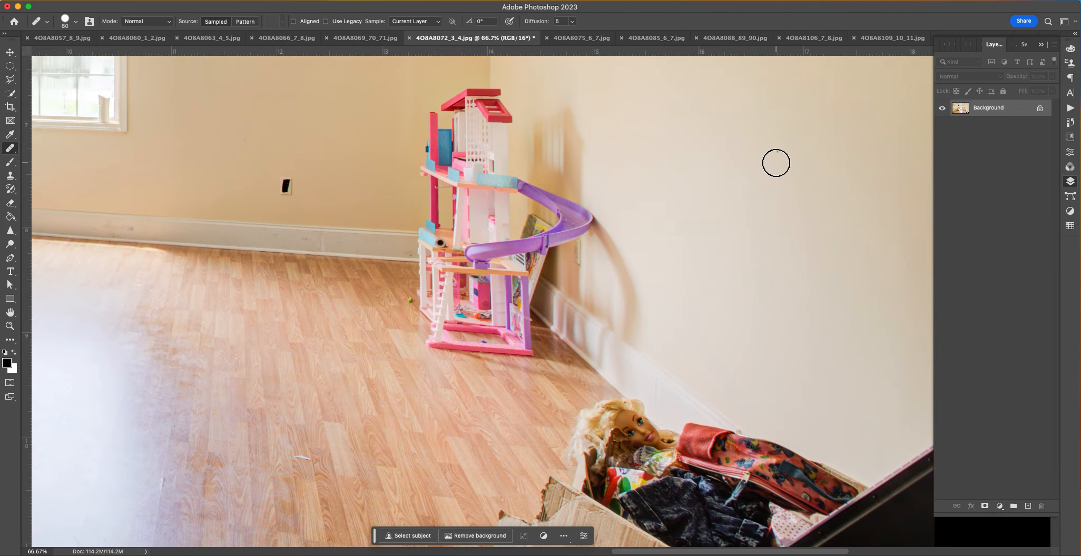
scroll(654, 347, up, 5)
scroll(658, 367, down, 7)
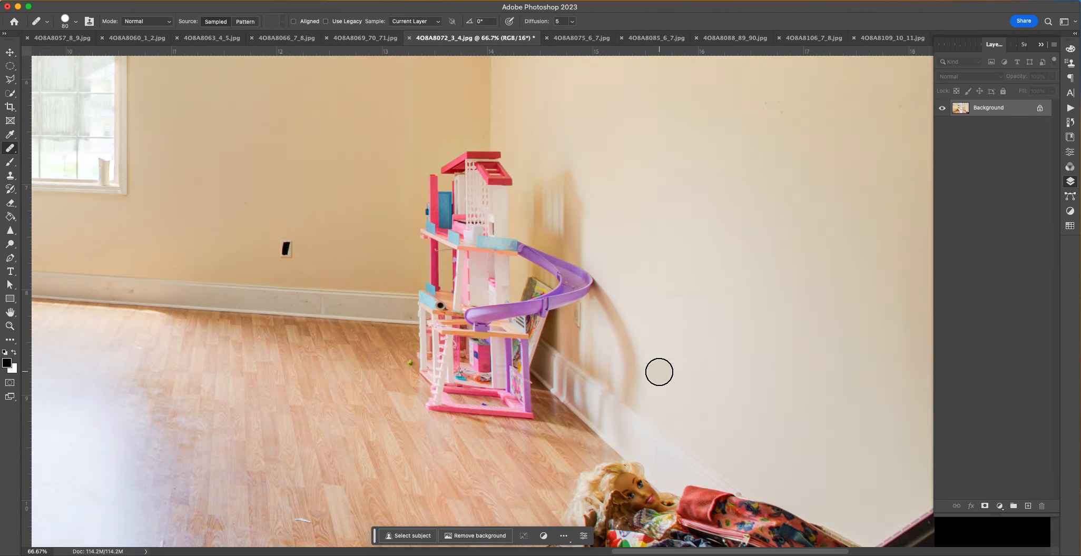
drag(492, 381, 672, 366)
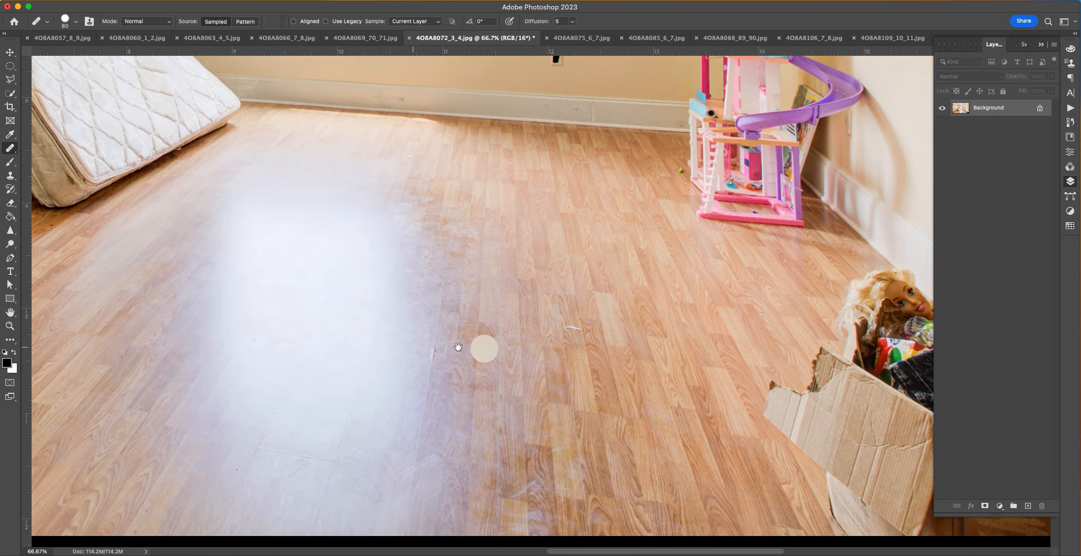
drag(316, 332, 578, 376)
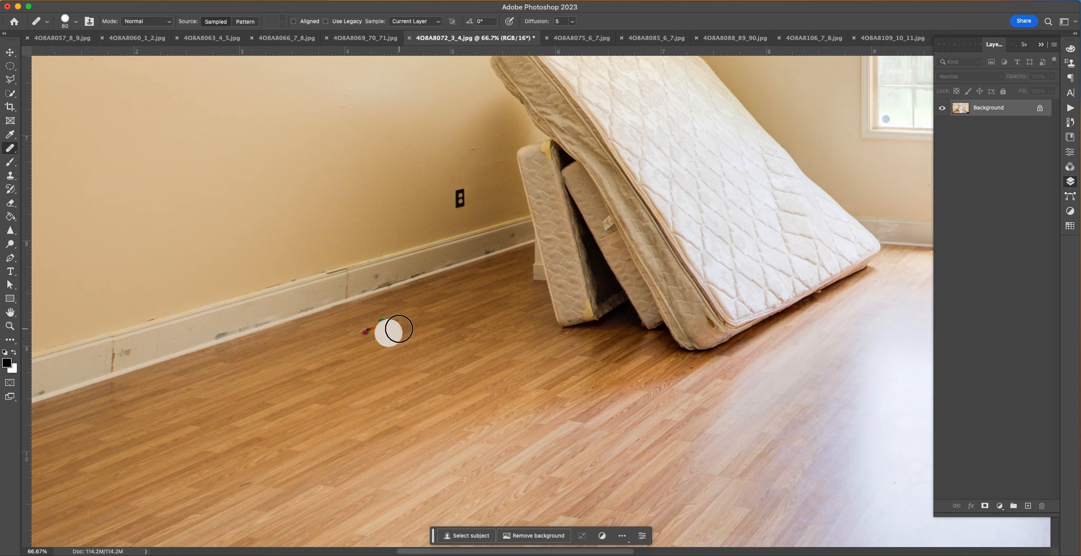
click(15, 82)
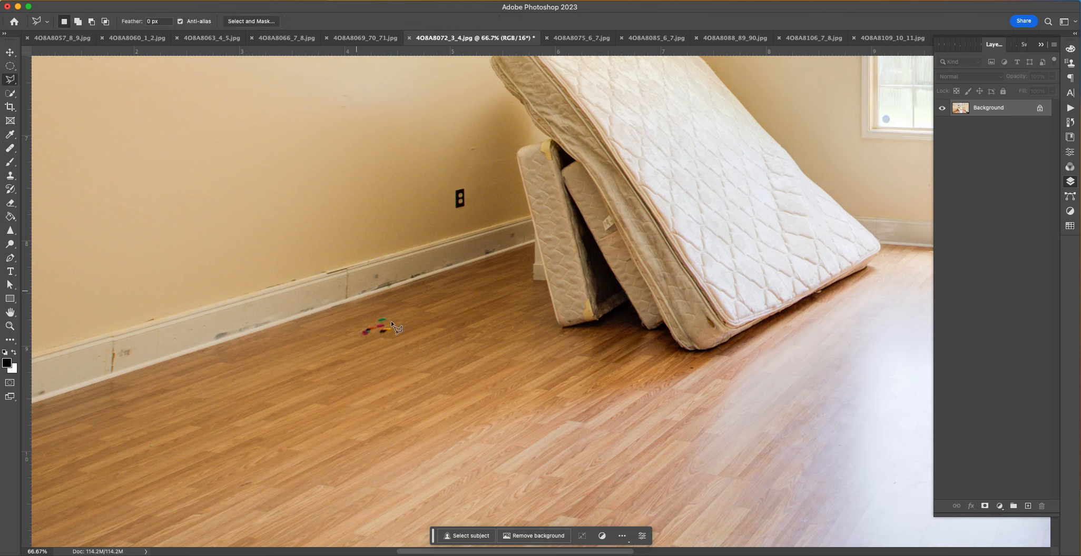
click(363, 335)
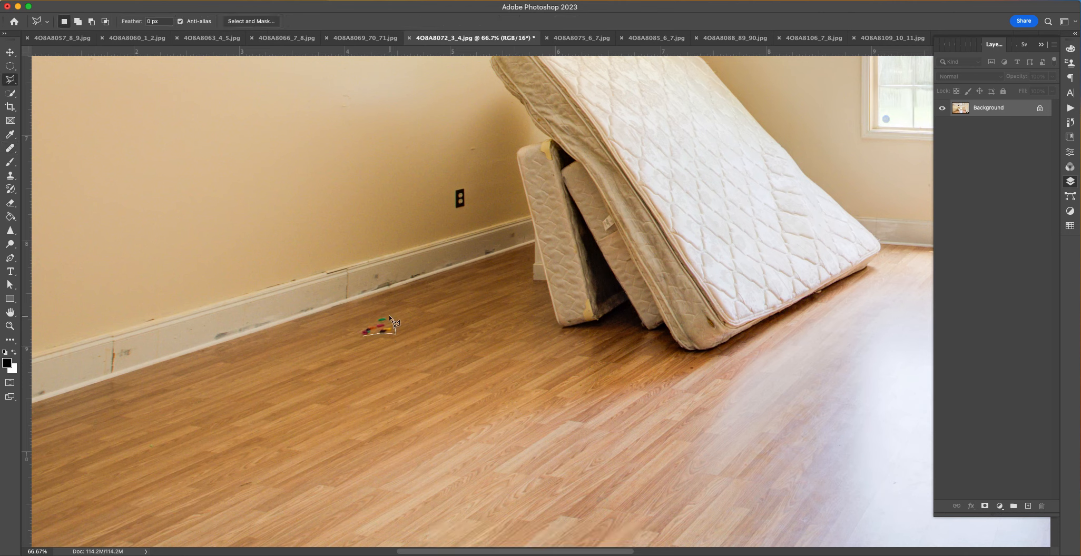
key(Escape)
click(365, 322)
key(Delete)
key(Return)
key(super+d)
Step: Outline the leaning mattresses with the Polygonal Lasso, replace them with a Content-Aware fill at 100% opacity, and clear the selection
drag(578, 349, 390, 464)
drag(567, 153, 538, 363)
drag(552, 257, 541, 74)
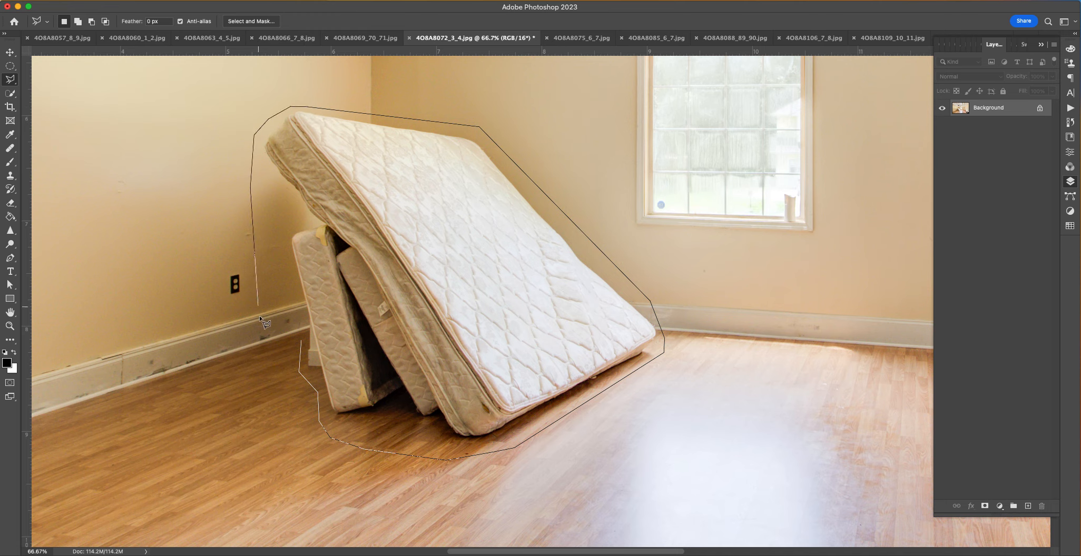
click(293, 337)
key(shift+BackSpace)
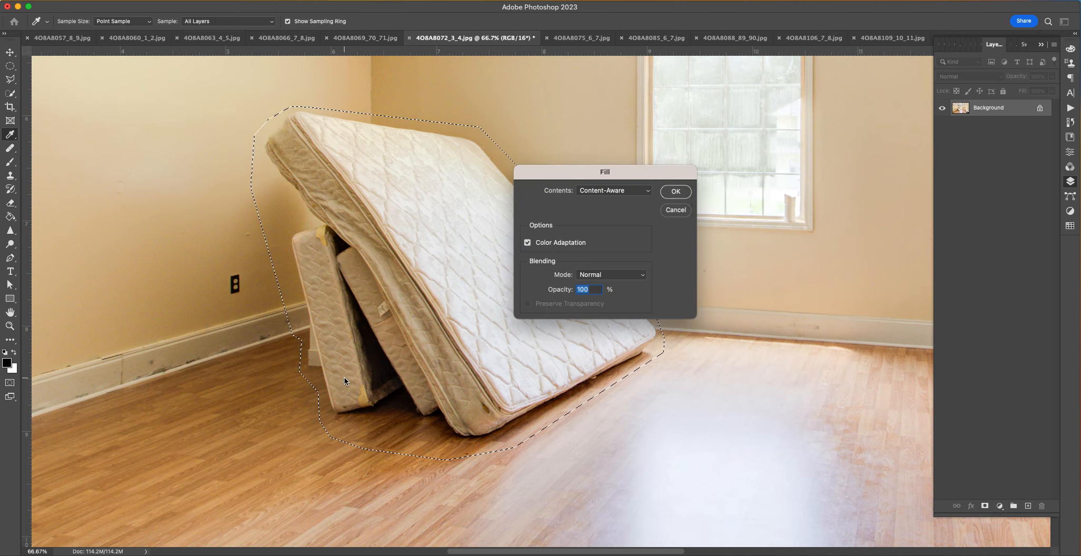
key(Return)
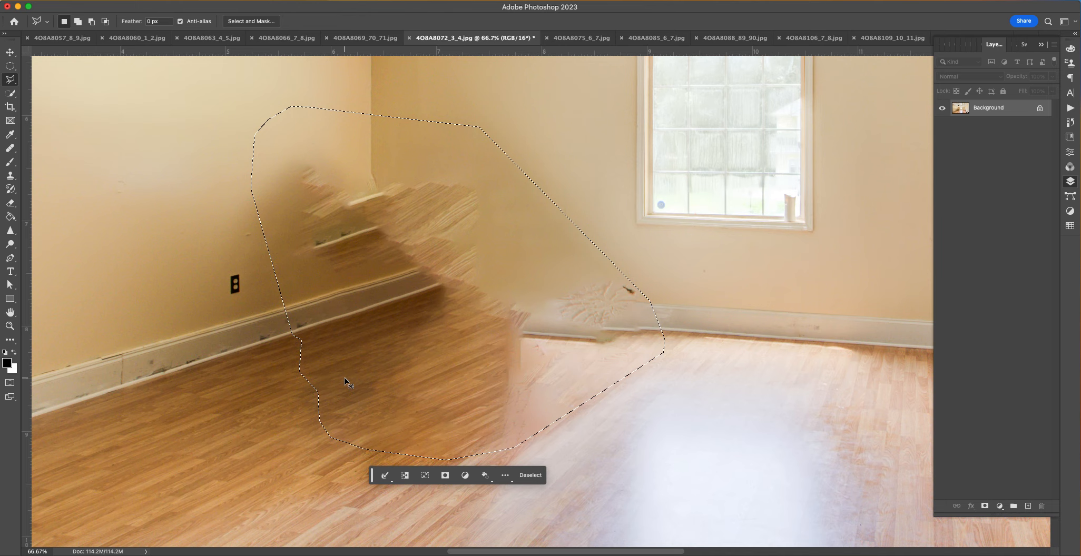
key(super+d)
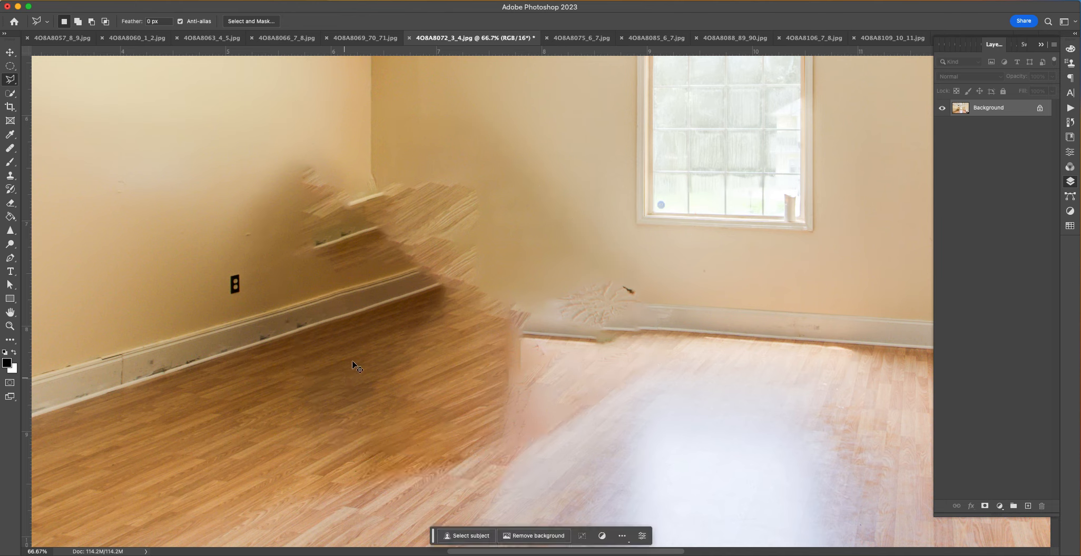
Step: Outline the left wall with the Polygonal Lasso, following the room corner down and the upper edge of the baseboard
click(85, 399)
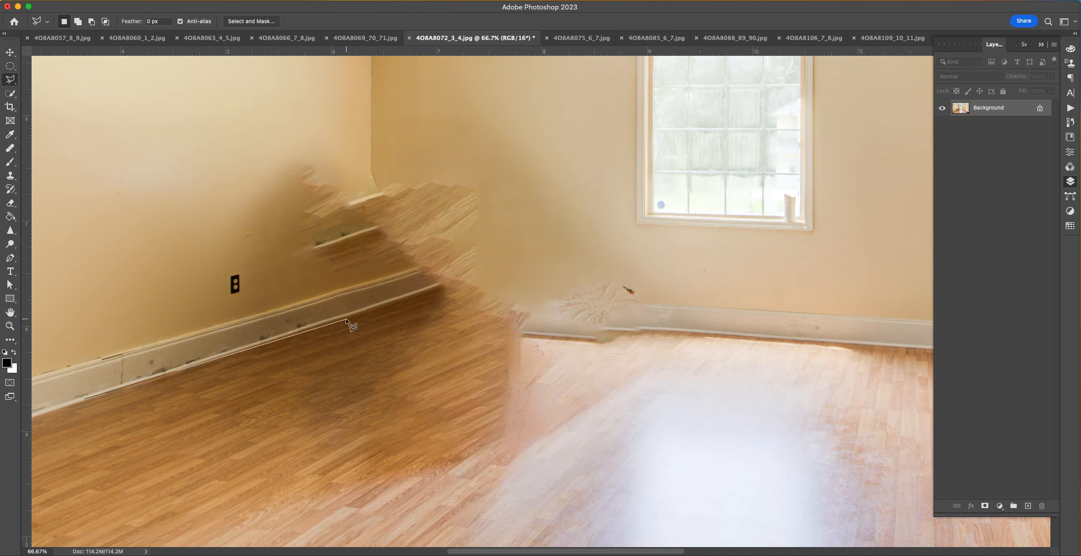
double_click(382, 369)
click(371, 59)
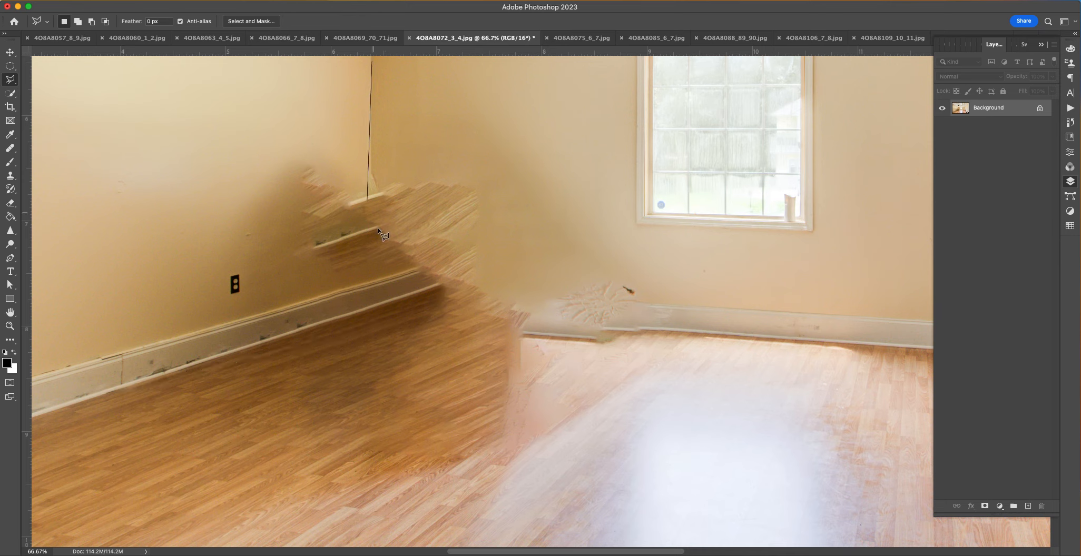
click(373, 279)
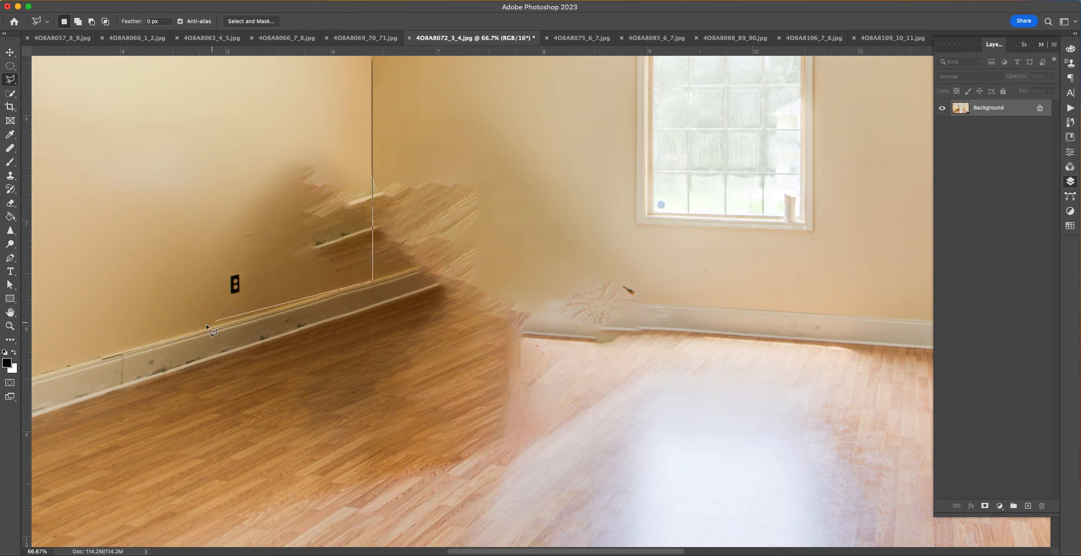
click(145, 343)
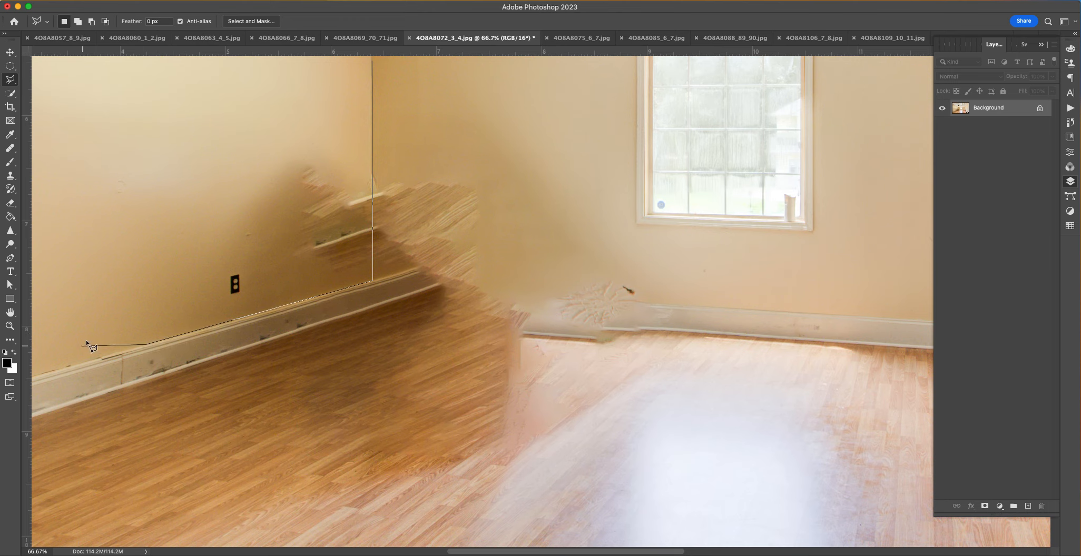
Step: Close a polygonal lasso selection around the lower left wall, from the baseboard up and along the room corner
scroll(227, 427, up, 5)
scroll(227, 427, left, 3)
double_click(242, 245)
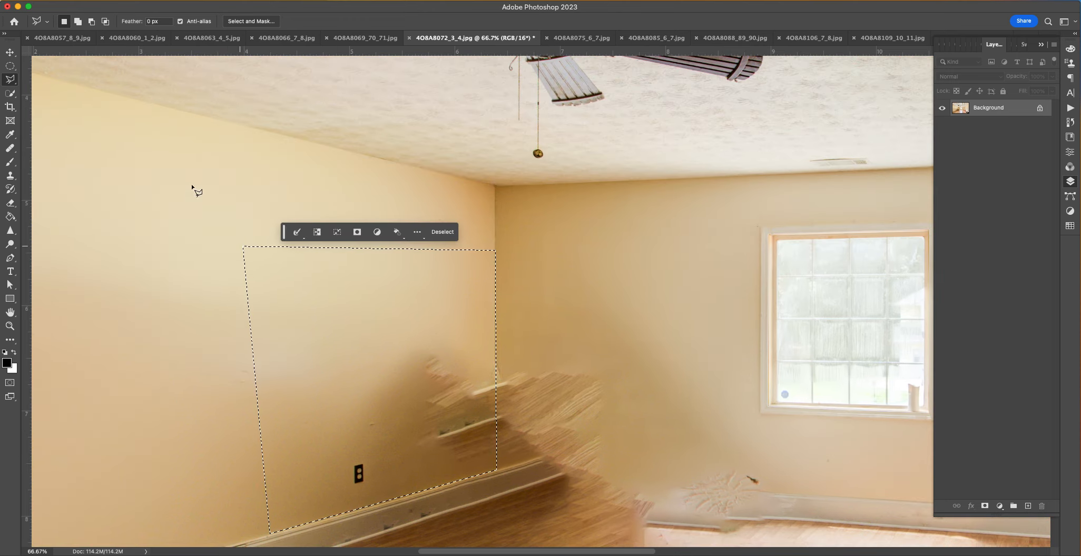
Step: Clone clean wall over the smeared debris beside the corner inside the selection, using the Clone Stamp with a soft 191 px brush
click(11, 175)
right_click(367, 299)
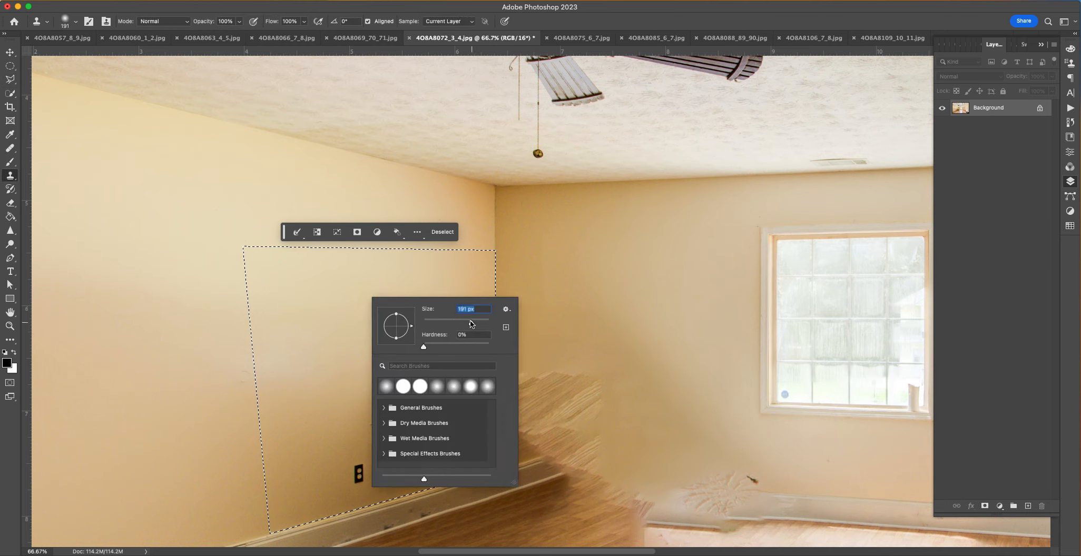
alt+click(451, 277)
mouse_move(446, 352)
mouse_down()
mouse_move(452, 396)
mouse_move(431, 364)
mouse_move(435, 392)
mouse_move(462, 381)
mouse_move(476, 461)
mouse_move(483, 401)
mouse_move(463, 455)
mouse_move(426, 474)
mouse_move(447, 418)
mouse_move(438, 427)
mouse_move(421, 385)
mouse_move(394, 433)
mouse_up()
key(super+z)
alt+click(393, 316)
mouse_move(374, 381)
mouse_down()
mouse_move(381, 439)
mouse_move(437, 466)
mouse_move(504, 420)
mouse_up()
key(super+z)
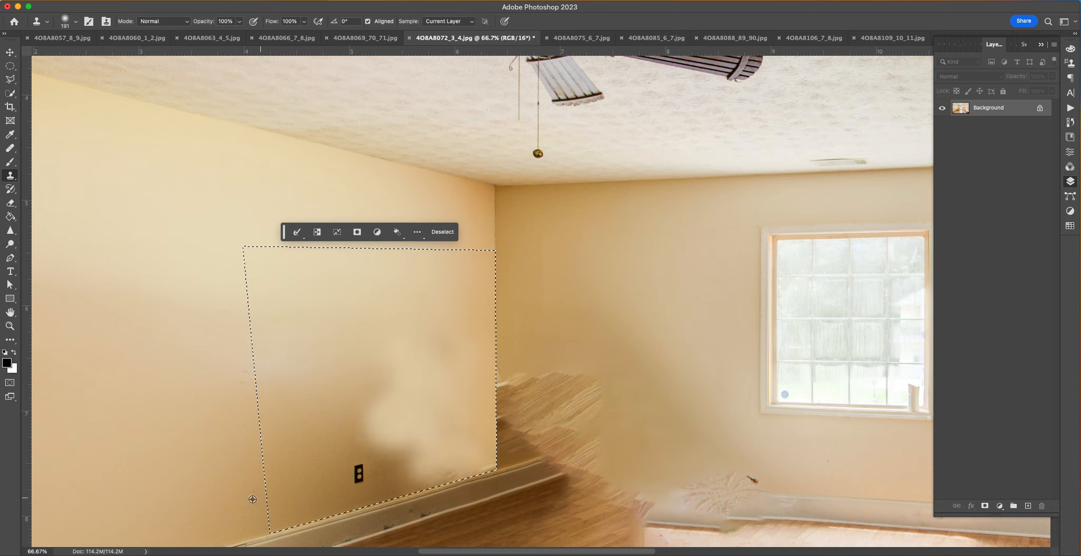
Step: Clone plain wall texture across the lower part of the selection, covering the outlet and its cloned duplicate
mouse_move(455, 471)
mouse_down()
mouse_move(424, 473)
mouse_move(475, 466)
mouse_move(483, 430)
mouse_move(462, 446)
mouse_move(430, 442)
mouse_move(419, 417)
mouse_up()
key(super+z)
alt+click(236, 510)
mouse_move(301, 493)
mouse_down()
mouse_move(373, 483)
mouse_move(400, 453)
mouse_move(372, 467)
mouse_move(467, 438)
mouse_move(488, 499)
mouse_up()
alt+click(399, 473)
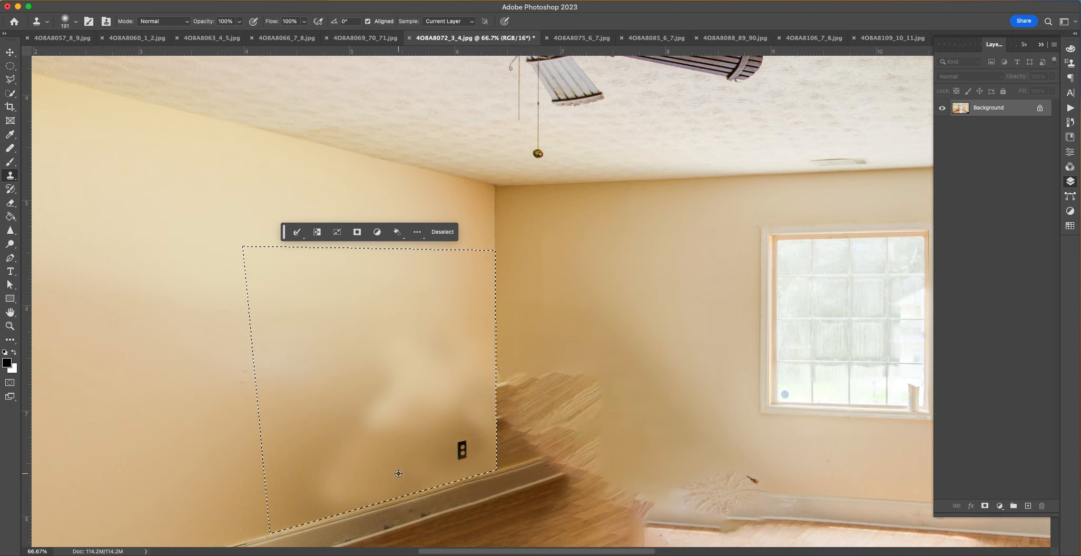
click(467, 459)
click(472, 447)
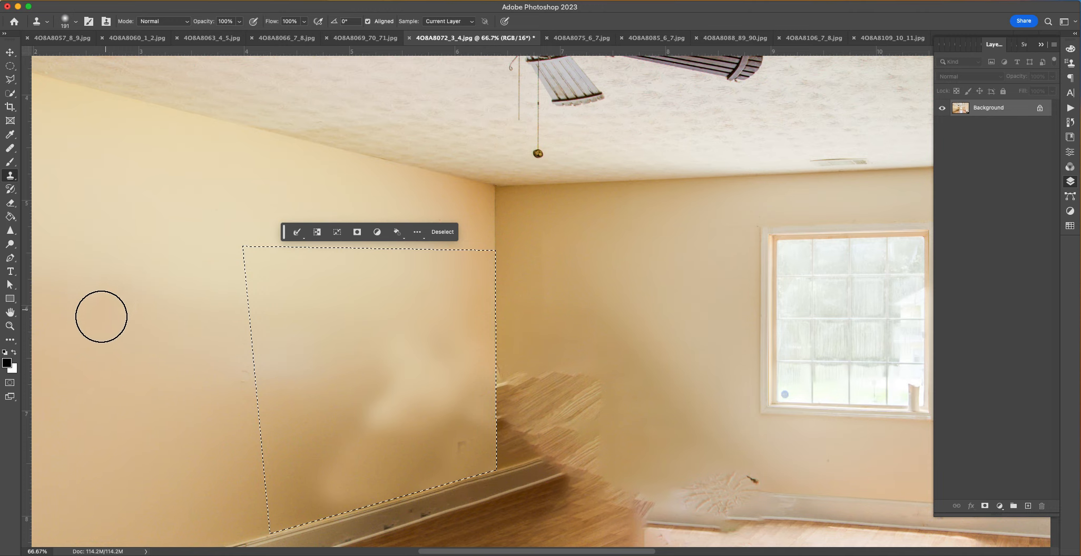
Step: Enlarge the Clone Stamp brush to 1400 px and clone the far left wall's tone into the selection
right_click(97, 322)
click(214, 348)
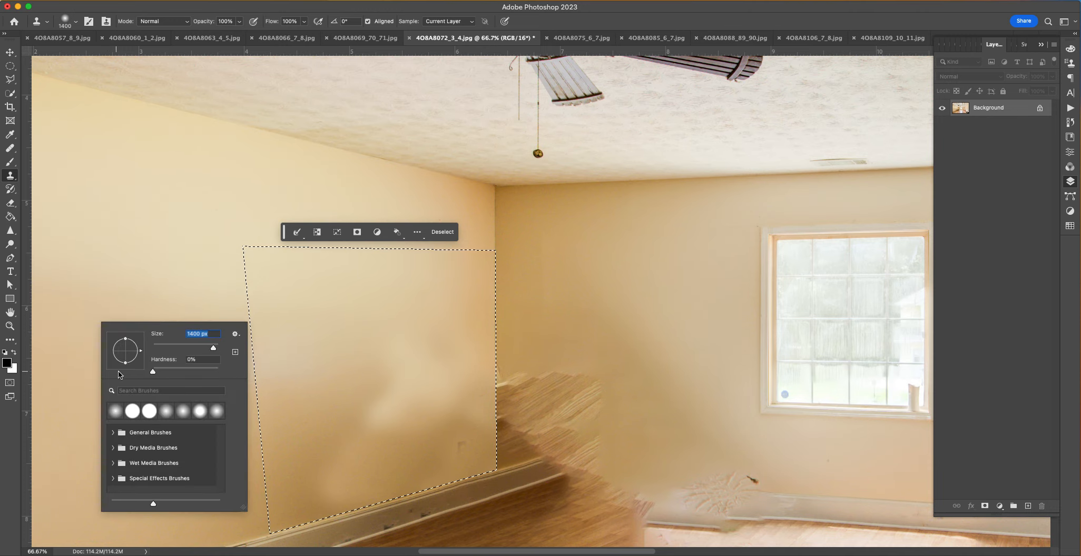
alt+click(80, 357)
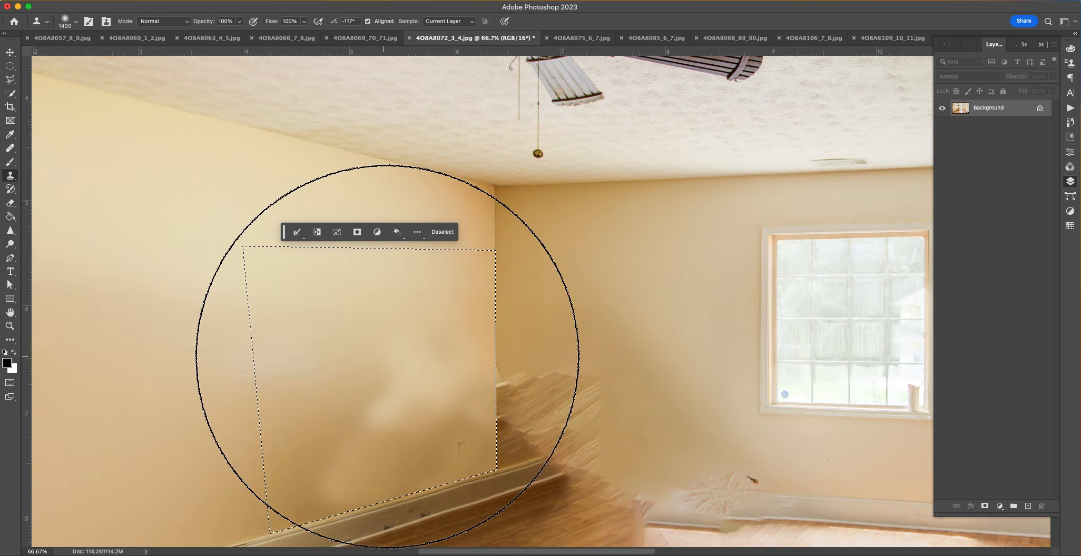
mouse_move(372, 370)
mouse_down()
mouse_move(366, 415)
mouse_move(475, 407)
mouse_up()
key(super+z)
click(475, 407)
Step: Set the Clone Stamp brush to 364 px, even out the patchy area with wall sampled outside the selection, and deselect
right_click(409, 386)
click(510, 389)
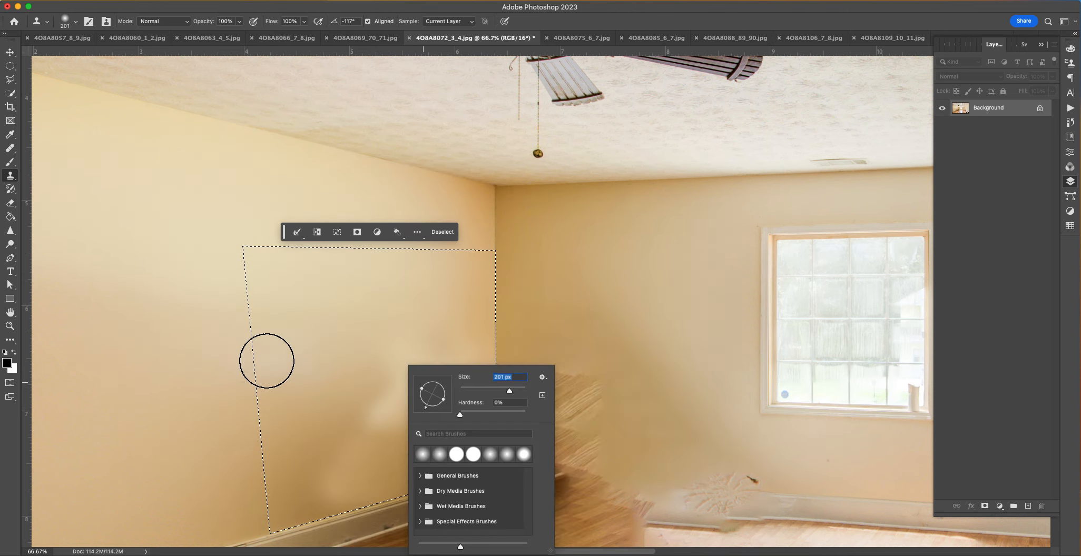
drag(512, 391, 516, 391)
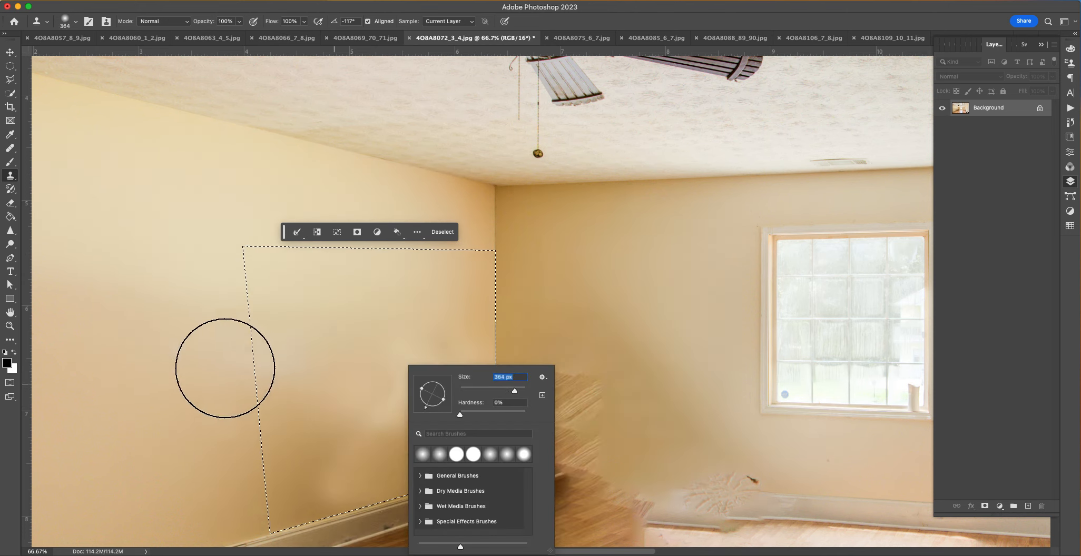
alt+click(121, 312)
alt+click(84, 312)
mouse_move(283, 343)
mouse_down()
mouse_move(377, 360)
mouse_move(346, 329)
mouse_move(461, 369)
mouse_move(447, 397)
mouse_move(371, 426)
mouse_move(442, 432)
mouse_move(377, 469)
mouse_move(349, 463)
mouse_move(536, 439)
mouse_up()
key(super+z)
alt+click(149, 311)
key(super+d)
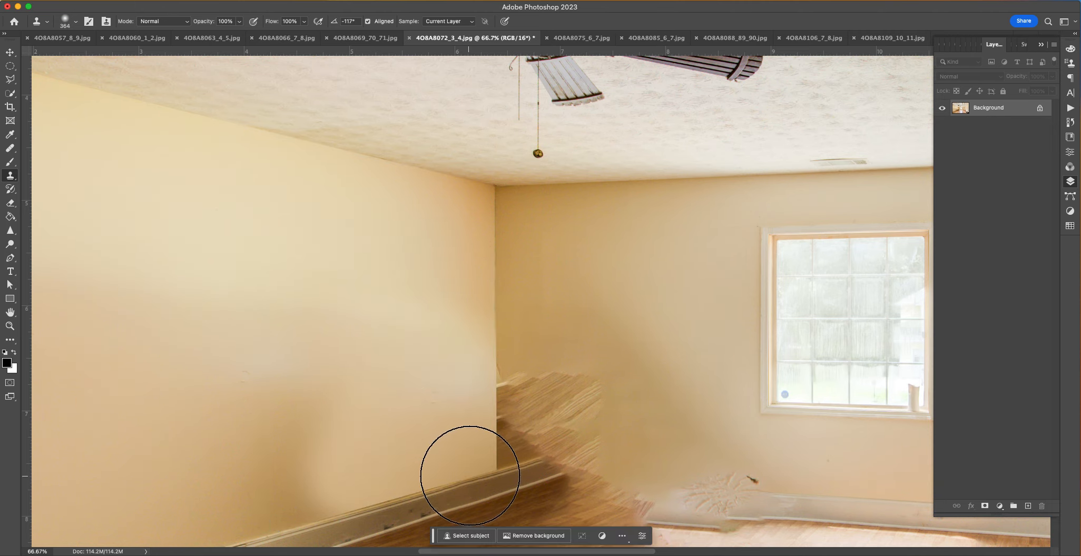
Step: Select the entire left wall with the Polygonal Lasso, following the corner, baseboard, image edge and ceiling line
scroll(551, 295, down, 5)
scroll(550, 295, left, 5)
key(super+shift+d)
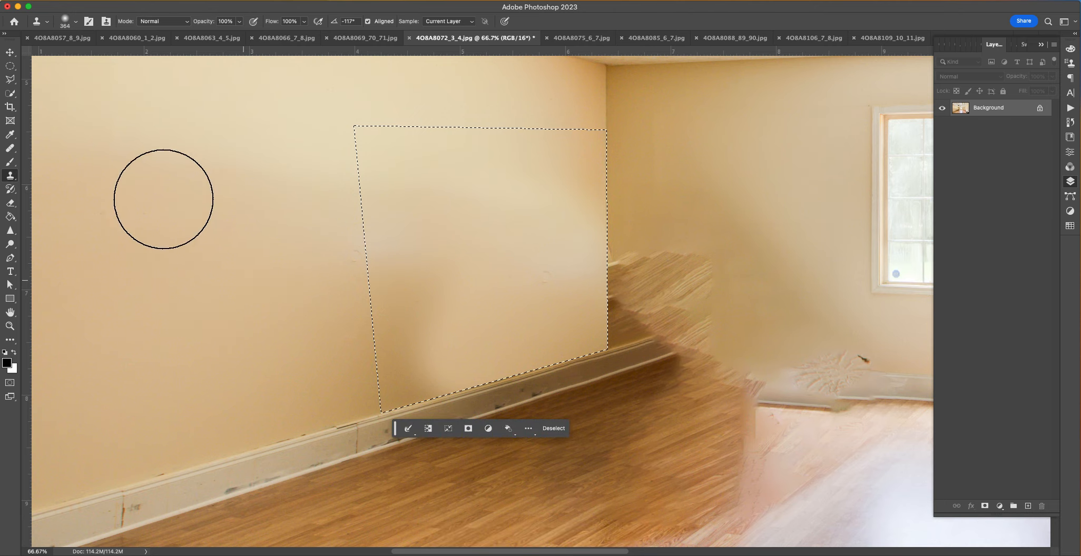
click(18, 81)
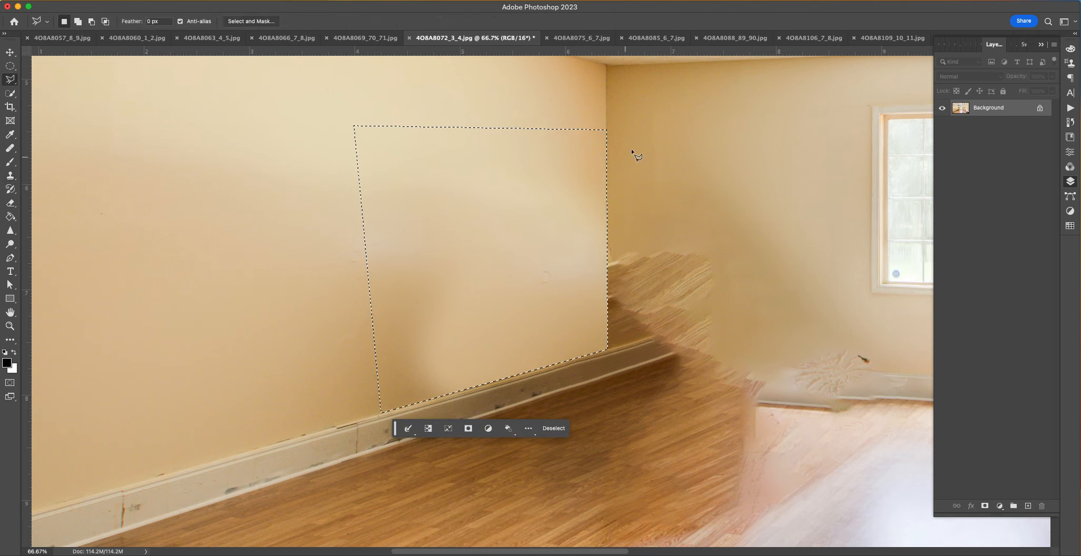
click(606, 65)
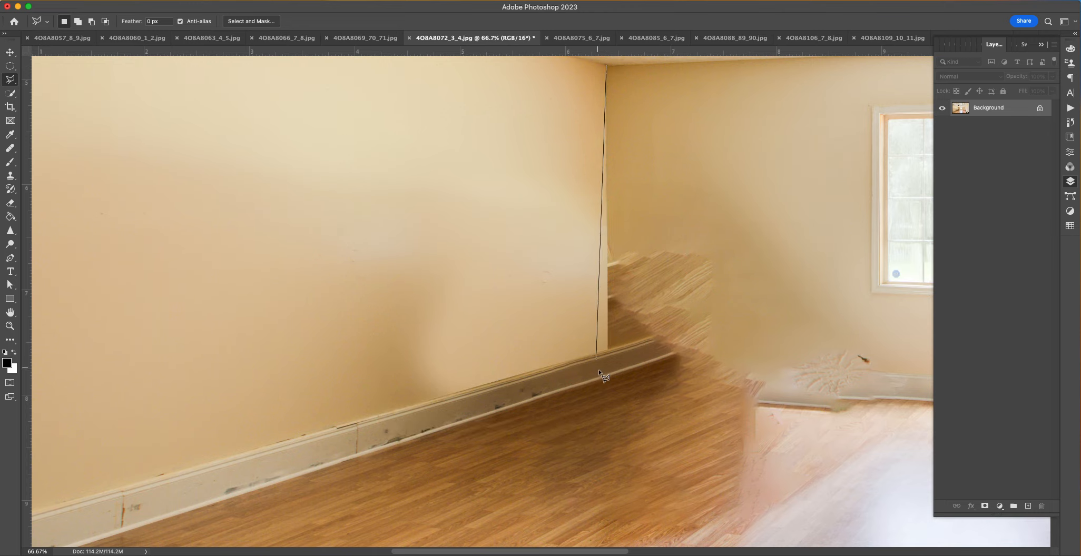
click(606, 349)
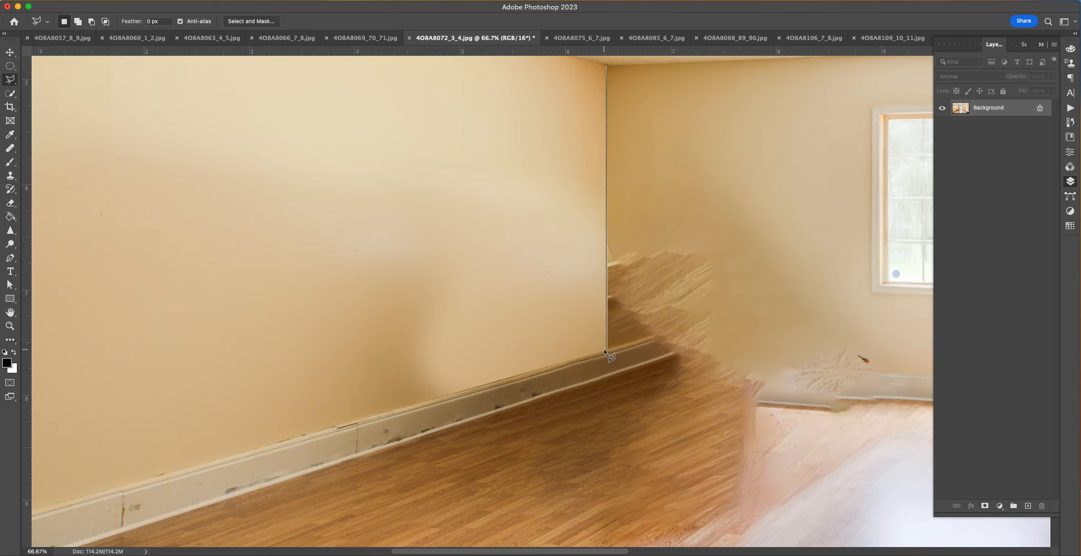
drag(413, 376, 973, 272)
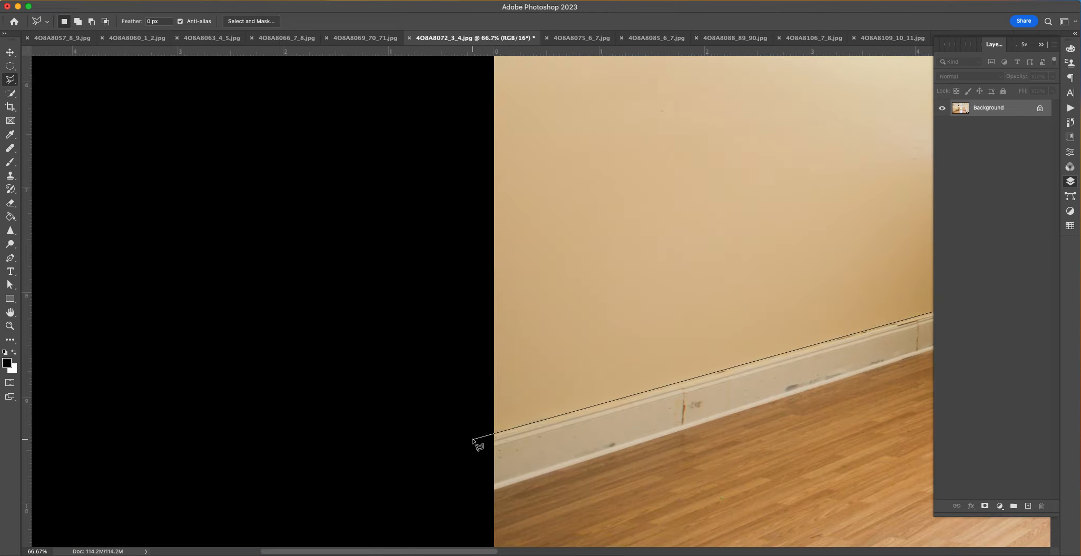
drag(497, 209, 494, 472)
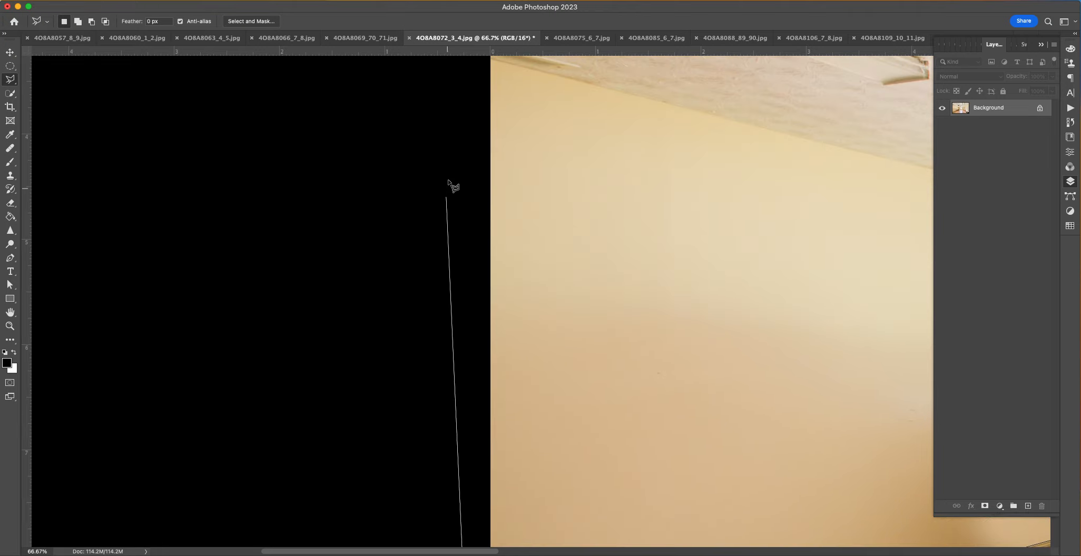
double_click(482, 61)
Step: Smooth the dark blotch on the selected left wall using the Healing Brush at 450 px
click(8, 149)
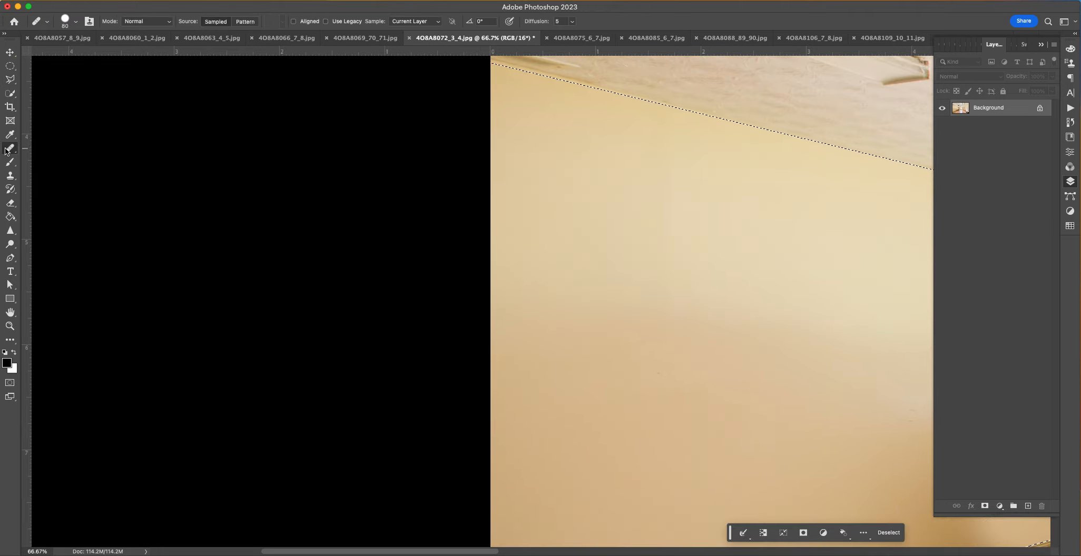
key(super+0)
right_click(297, 327)
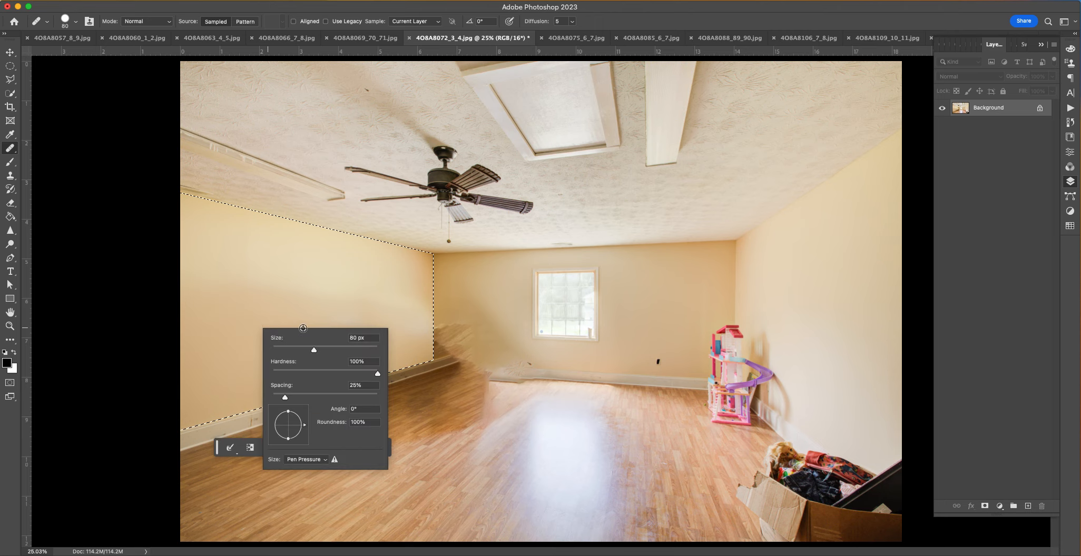
text(450)
key(Return)
mouse_move(352, 318)
mouse_down()
mouse_move(415, 324)
mouse_move(409, 341)
mouse_move(350, 369)
mouse_up()
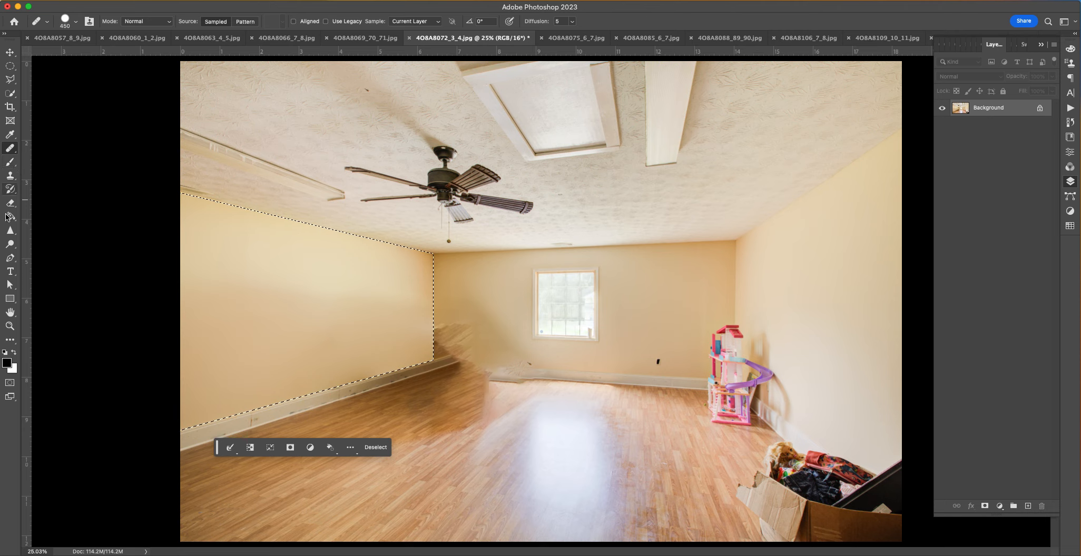
Step: Set the Burn tool to a 332 px brush, touch up the left wall beside the corner, and deselect
click(10, 246)
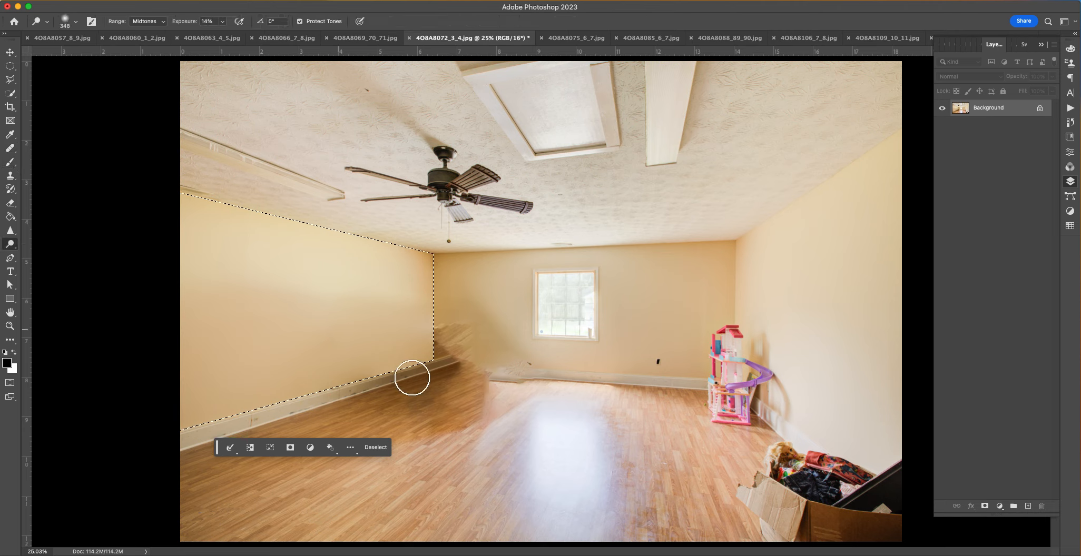
right_click(12, 249)
click(32, 254)
right_click(542, 363)
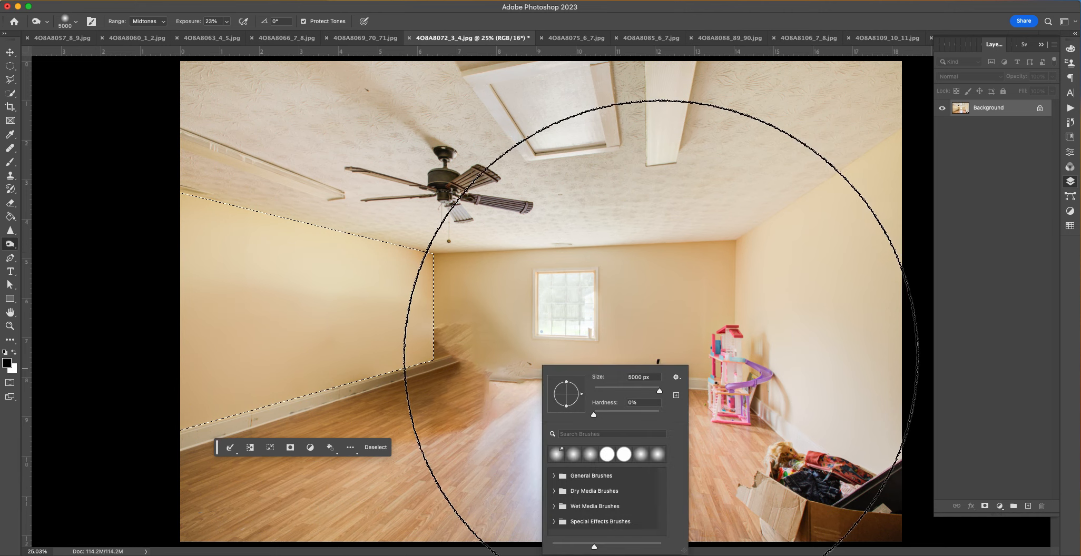
click(431, 350)
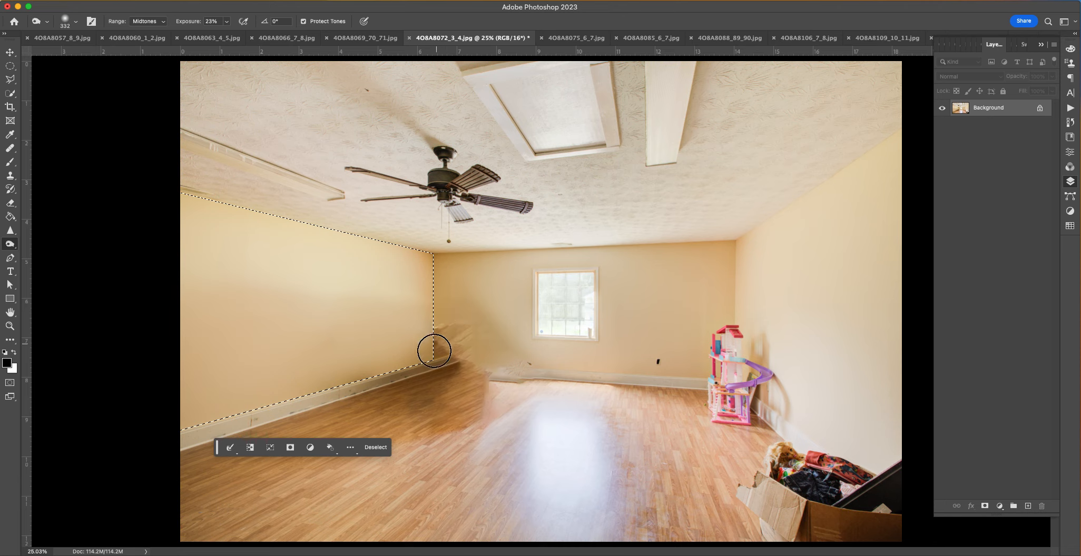
key(super+d)
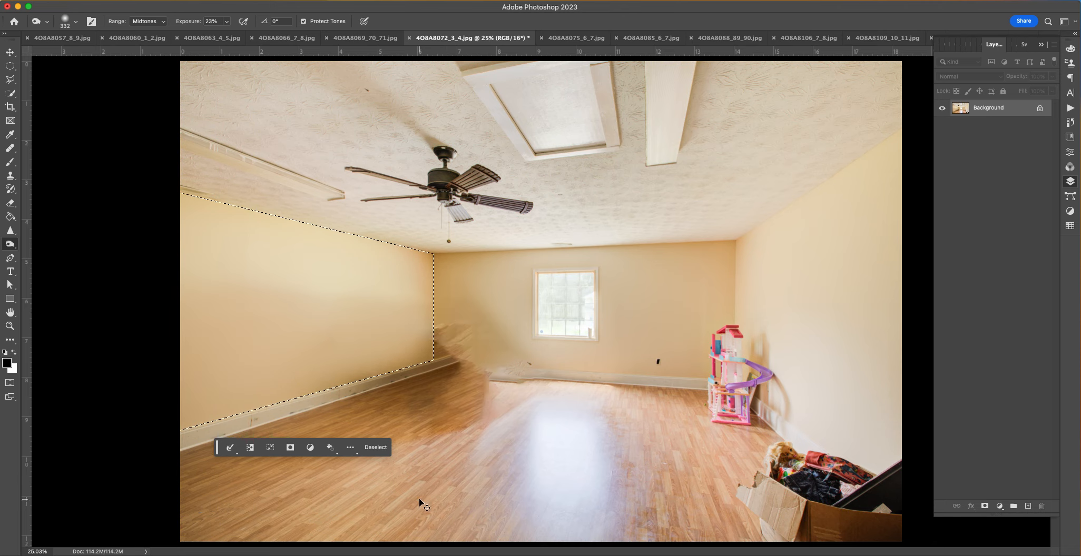
Step: Select the back wall with the Polygonal Lasso, along the baseboard, the left corner and the ceiling line
key(l)
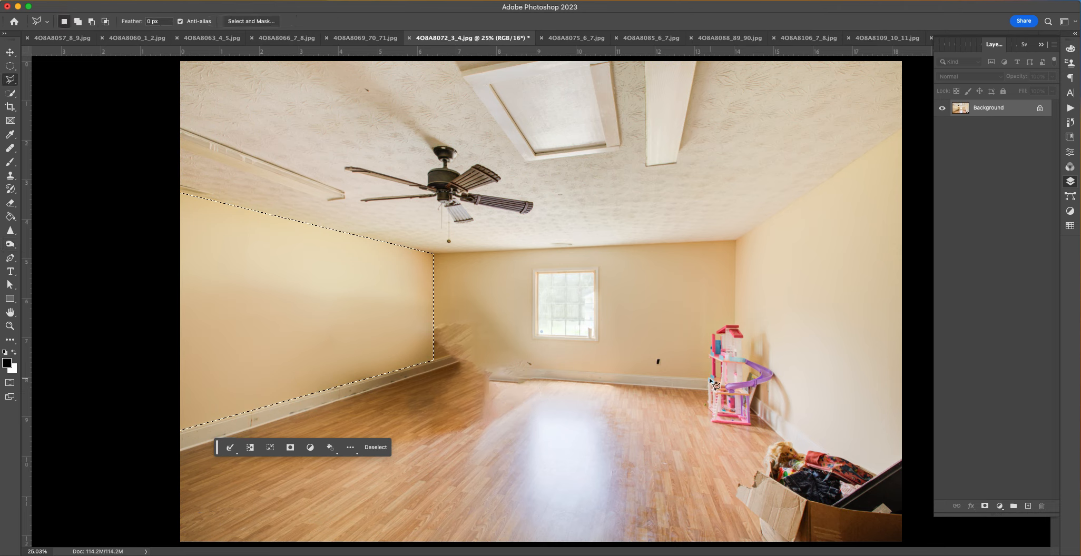
click(709, 377)
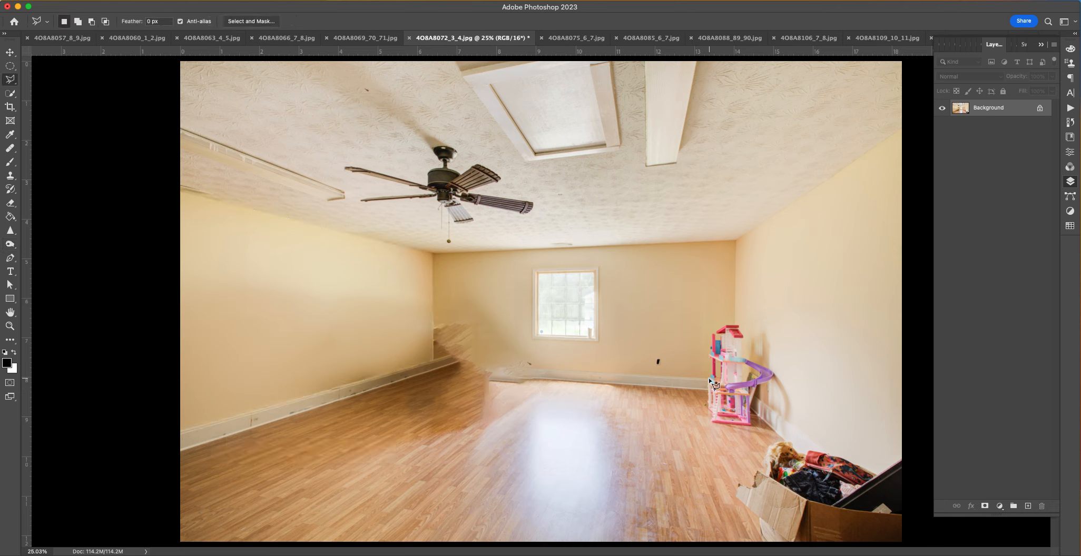
click(432, 361)
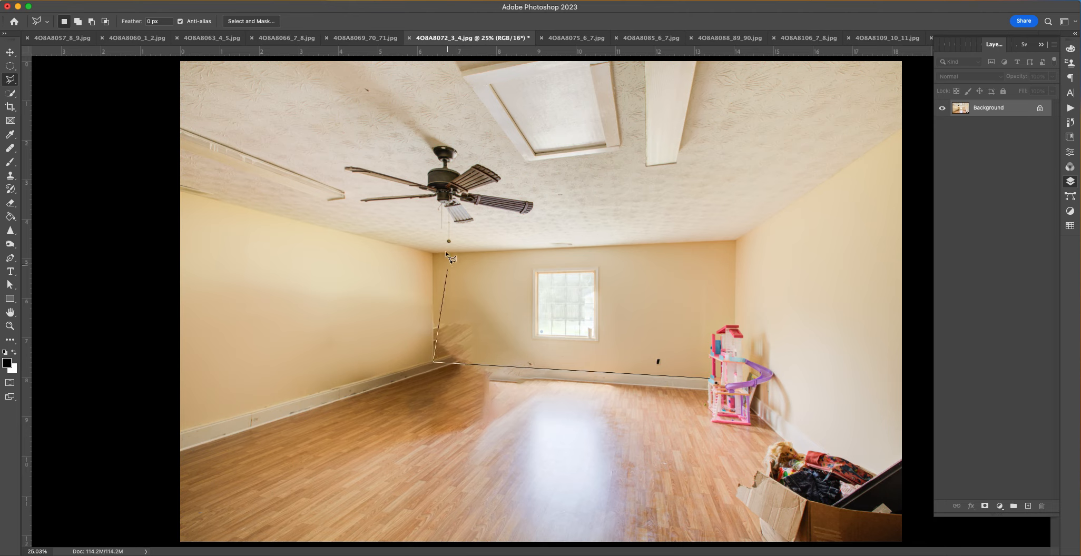
click(435, 254)
double_click(733, 240)
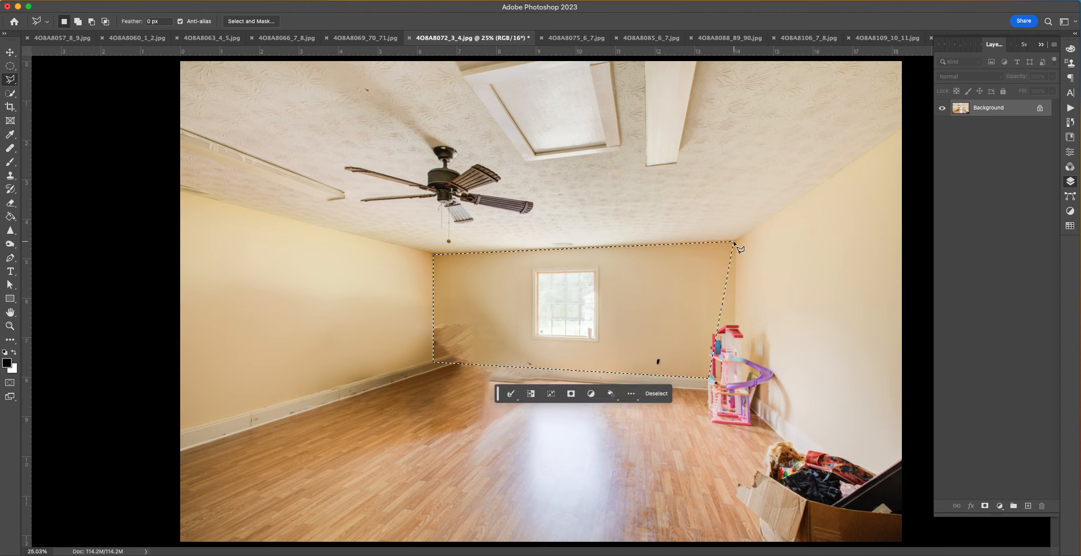
Step: Clone clean back-wall texture over the smeared wood debris beside the left corner, using the Clone Stamp
click(9, 148)
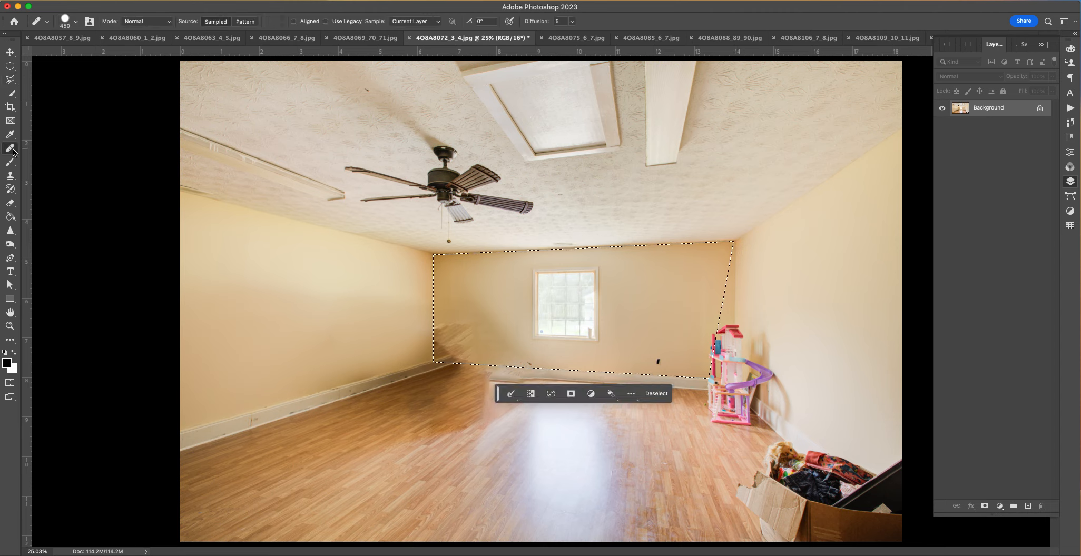
click(10, 175)
alt+click(672, 318)
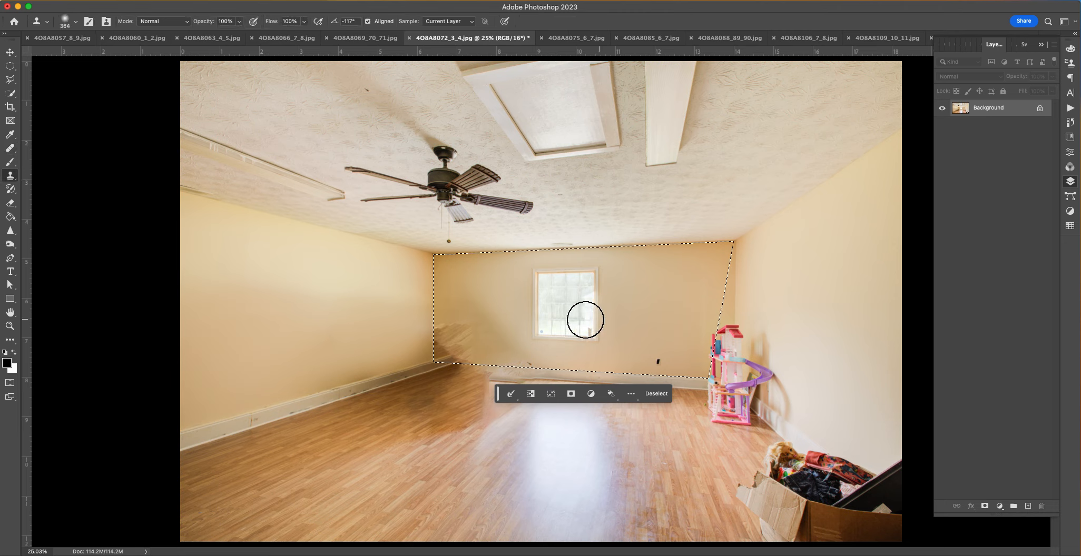
mouse_move(452, 327)
mouse_down()
mouse_move(477, 365)
mouse_move(473, 336)
mouse_move(482, 354)
mouse_move(579, 310)
mouse_move(560, 337)
mouse_move(491, 331)
mouse_move(509, 362)
mouse_move(472, 346)
mouse_up()
alt+click(655, 300)
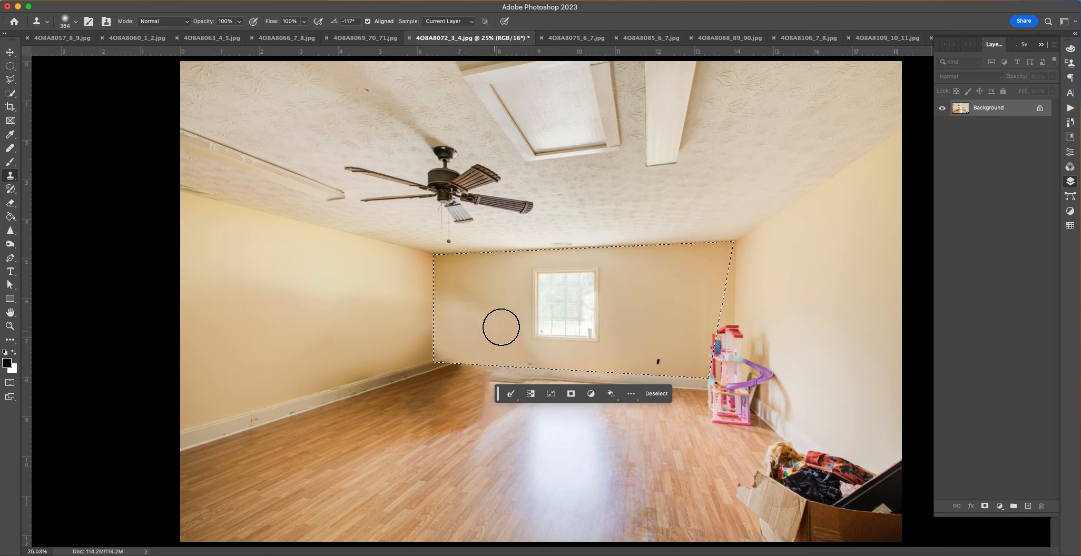
Step: Blend the back wall's uneven shading beside the left corner with the Healing Brush, sampling from the left wall
click(10, 148)
alt+click(226, 312)
drag(468, 312, 489, 326)
drag(464, 252, 471, 280)
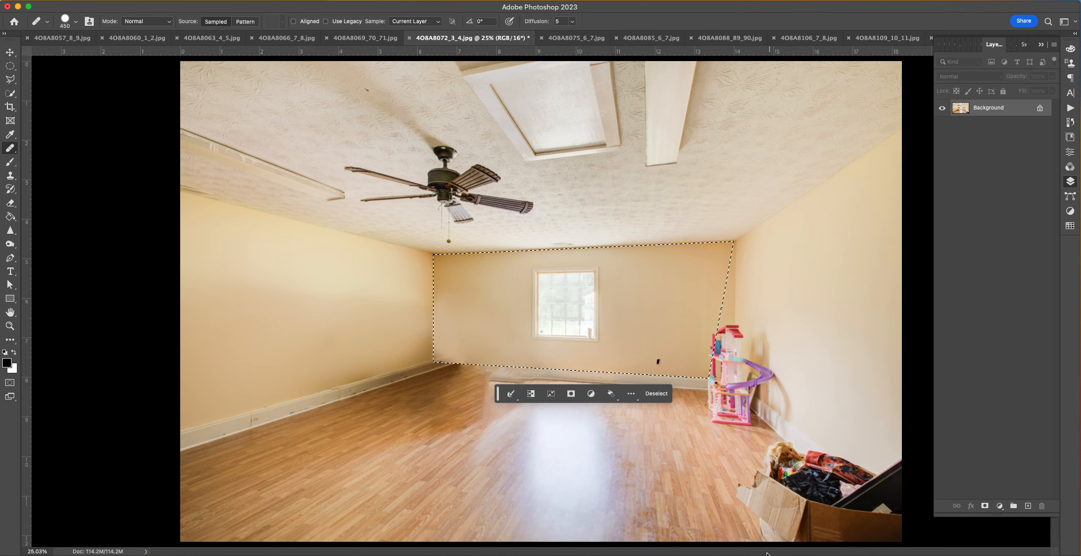
drag(418, 354, 467, 345)
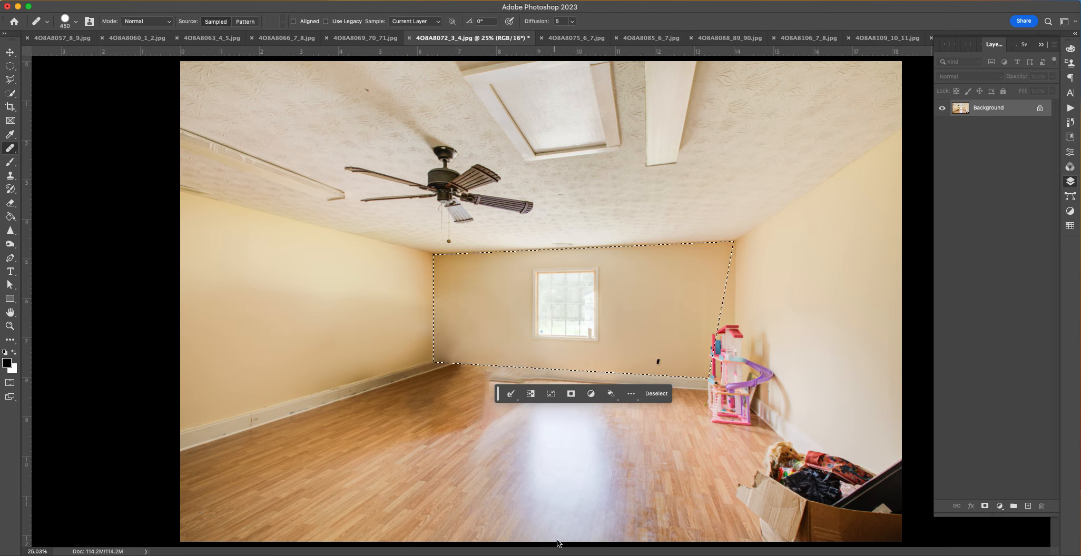
Step: Touch up the back wall's shading near the left corner using the Burn tool with a 508 px brush, and deselect
click(9, 163)
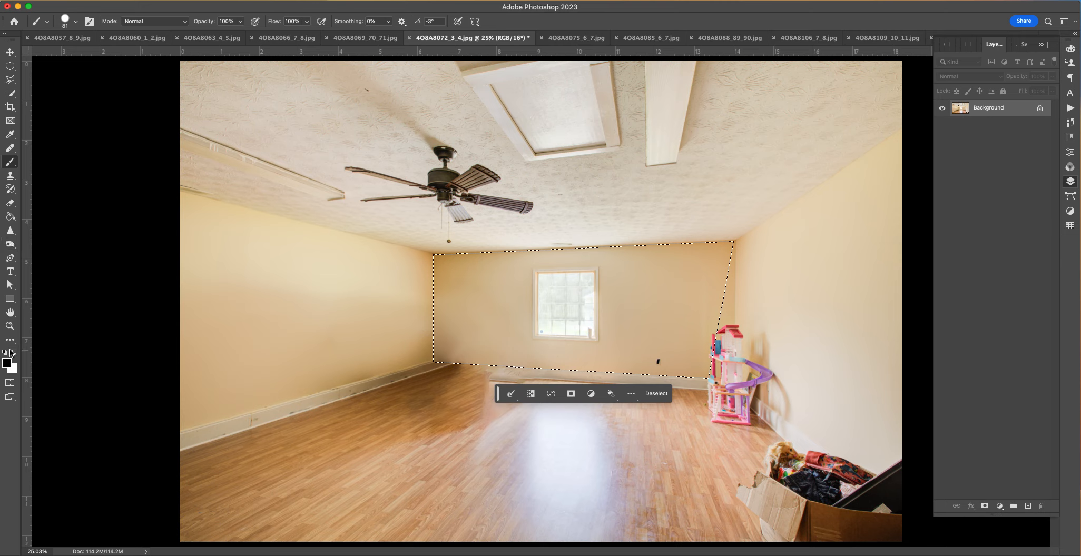
click(9, 244)
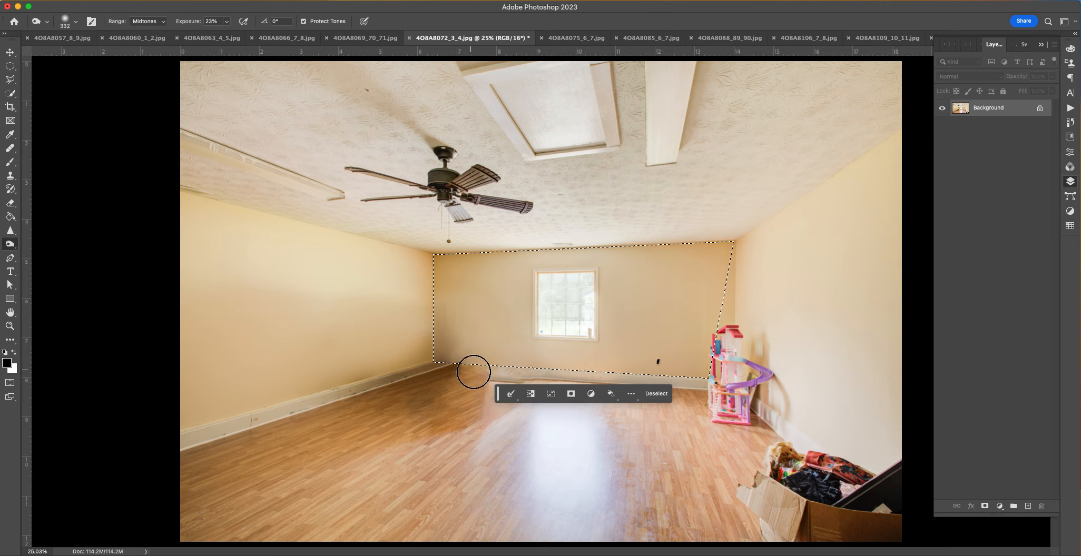
right_click(566, 369)
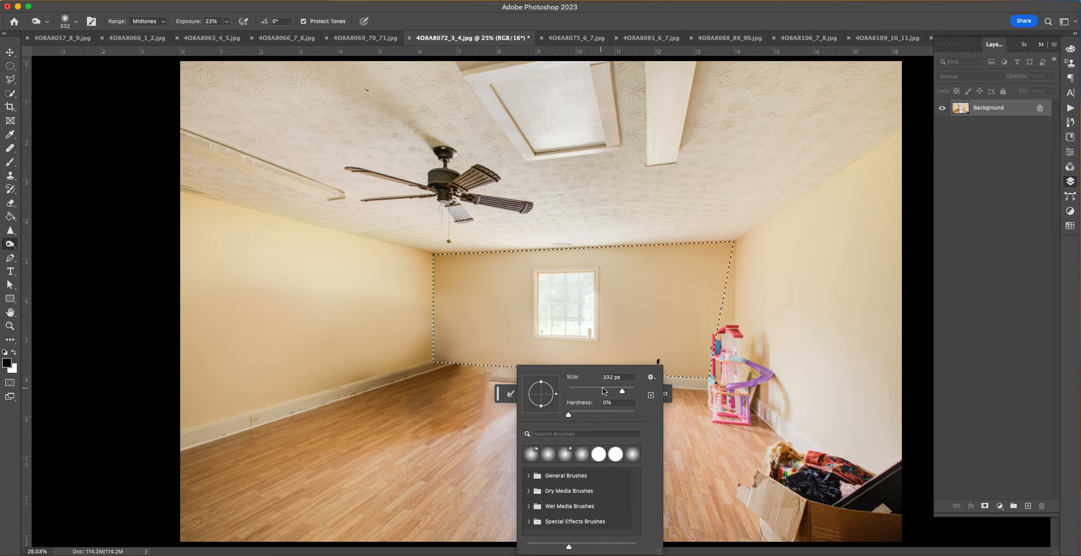
click(483, 380)
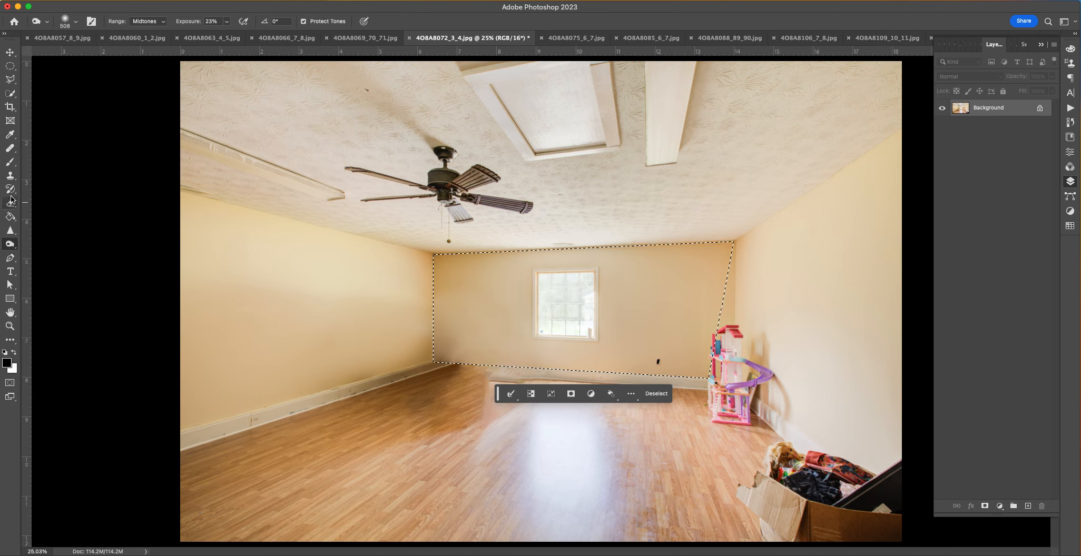
click(10, 175)
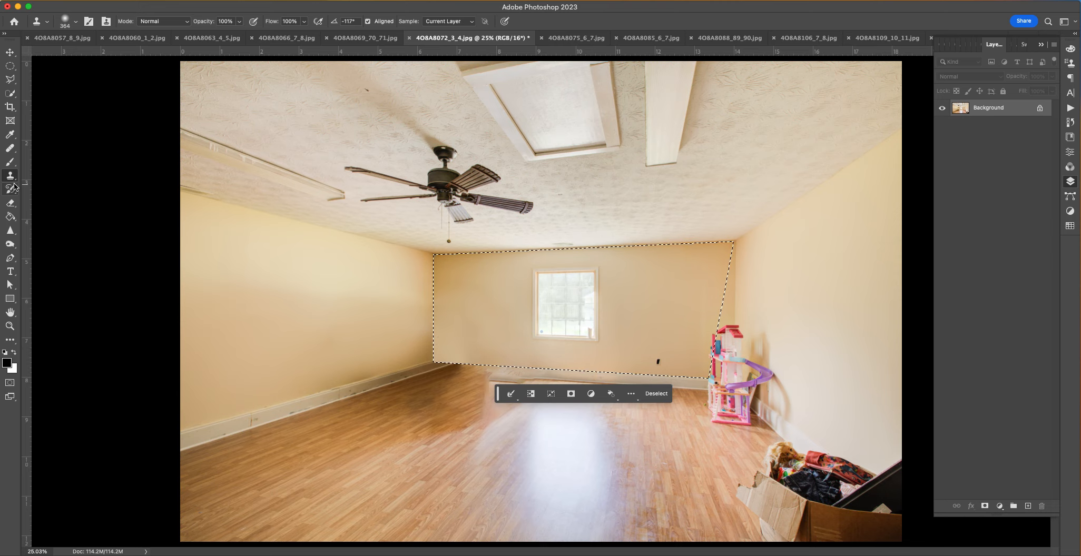
click(12, 165)
click(10, 244)
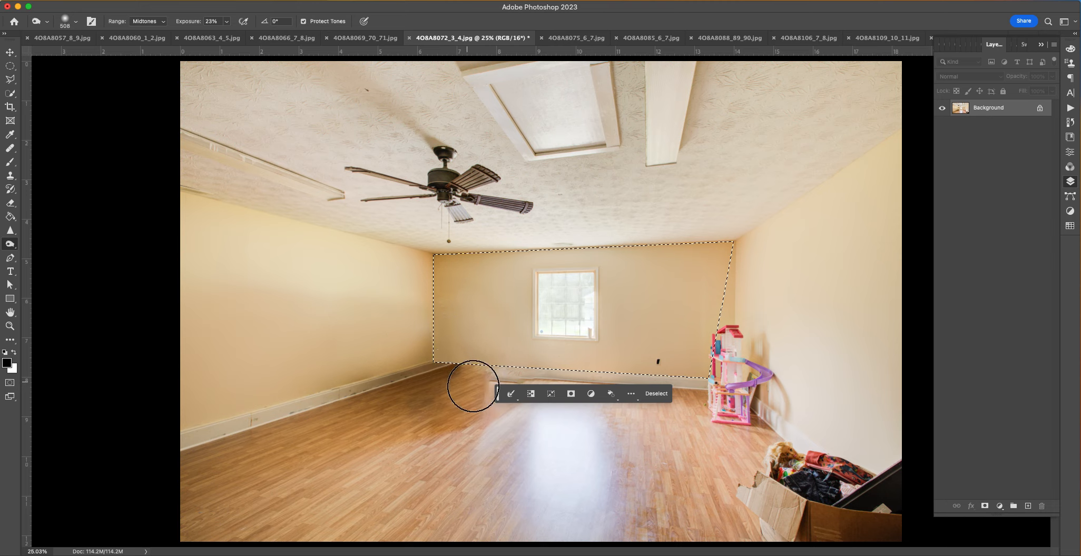
key(super+d)
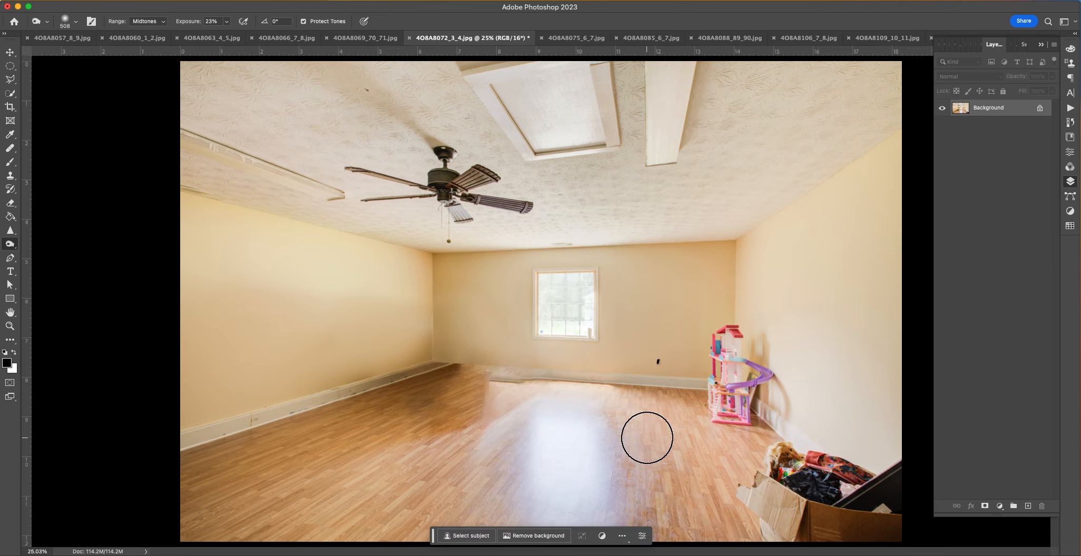
Step: Paint straight bottom edges along the back-wall and left-wall baseboards with a 7 px hard brush in the sampled trim colour
key(super+plus)
key(super+plus)
key(super+plus)
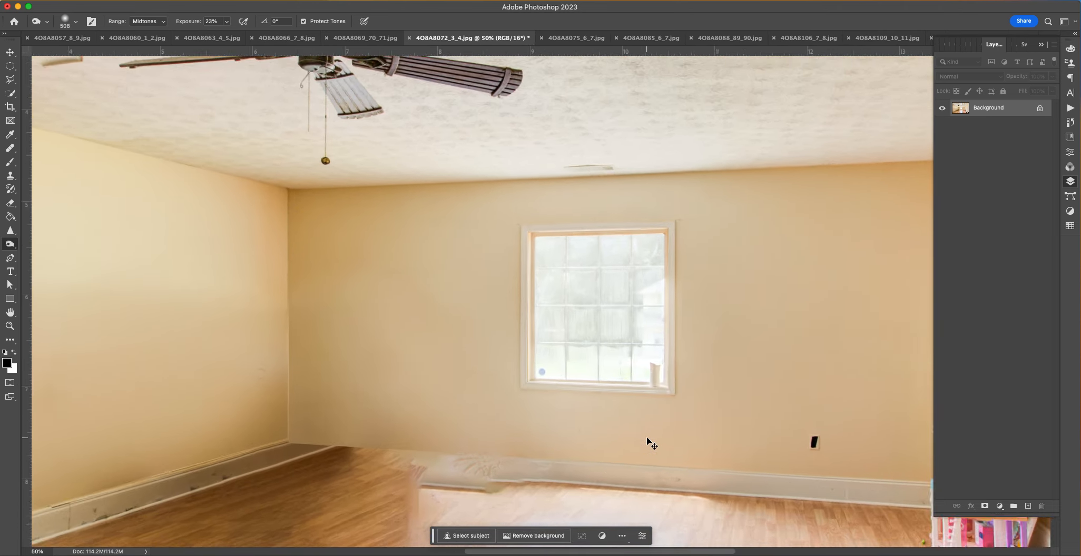
drag(645, 437, 623, 241)
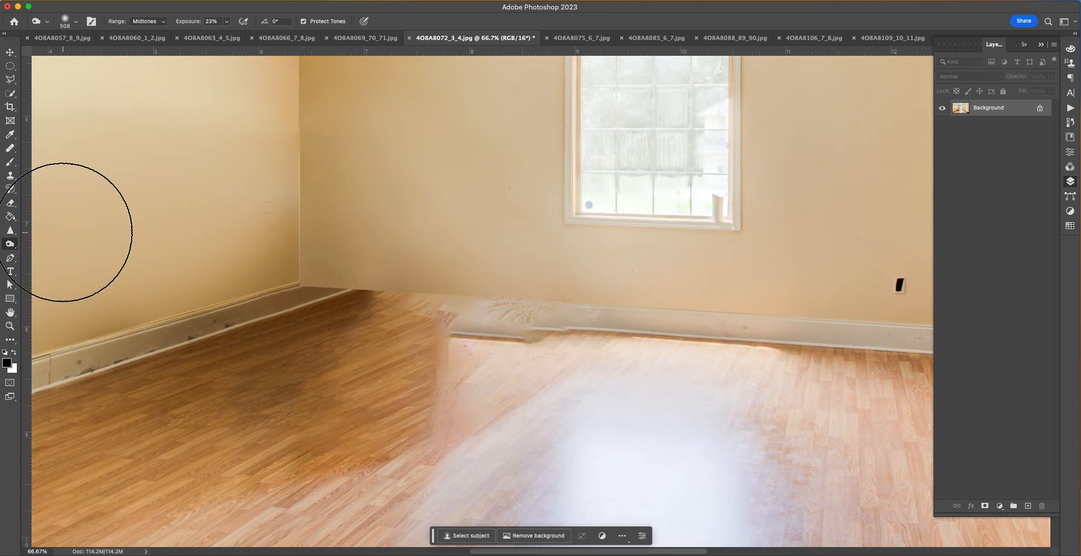
click(11, 163)
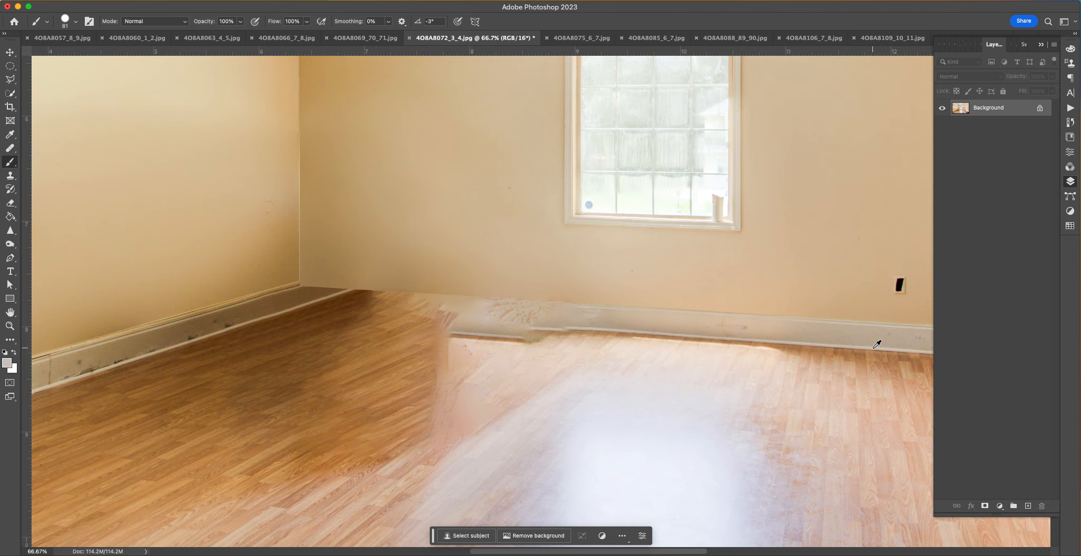
right_click(619, 327)
click(673, 351)
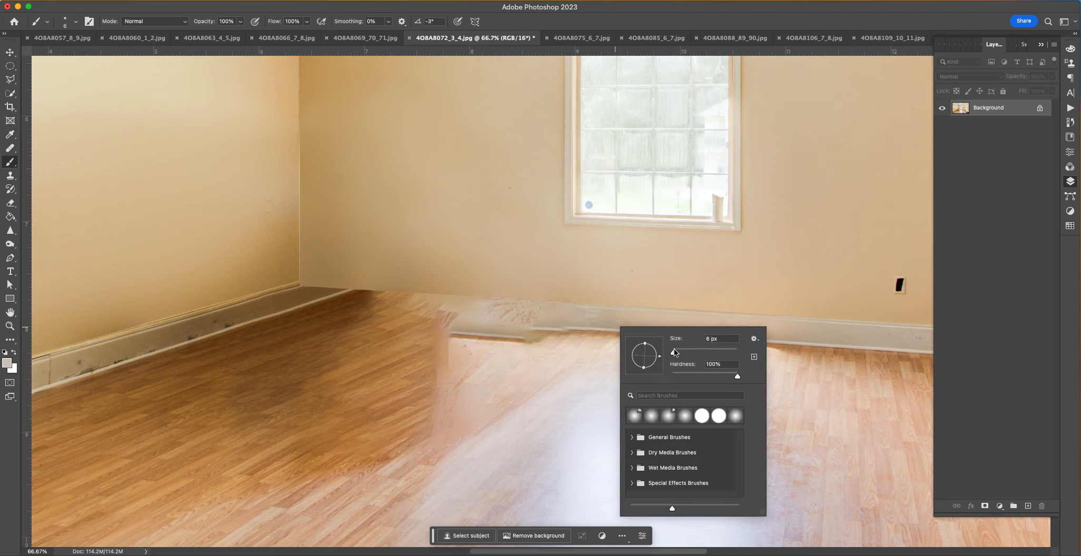
click(574, 328)
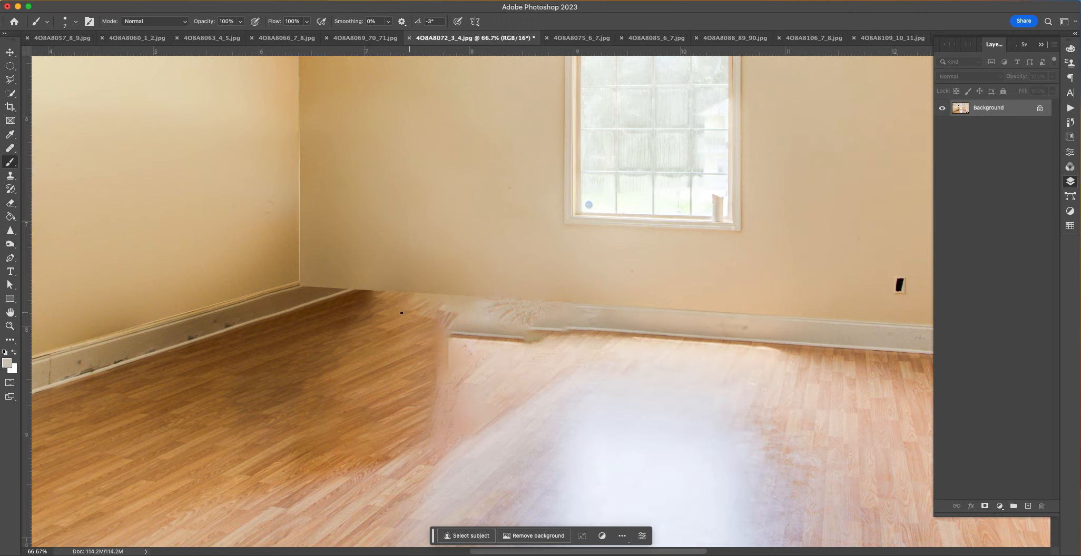
shift+click(293, 308)
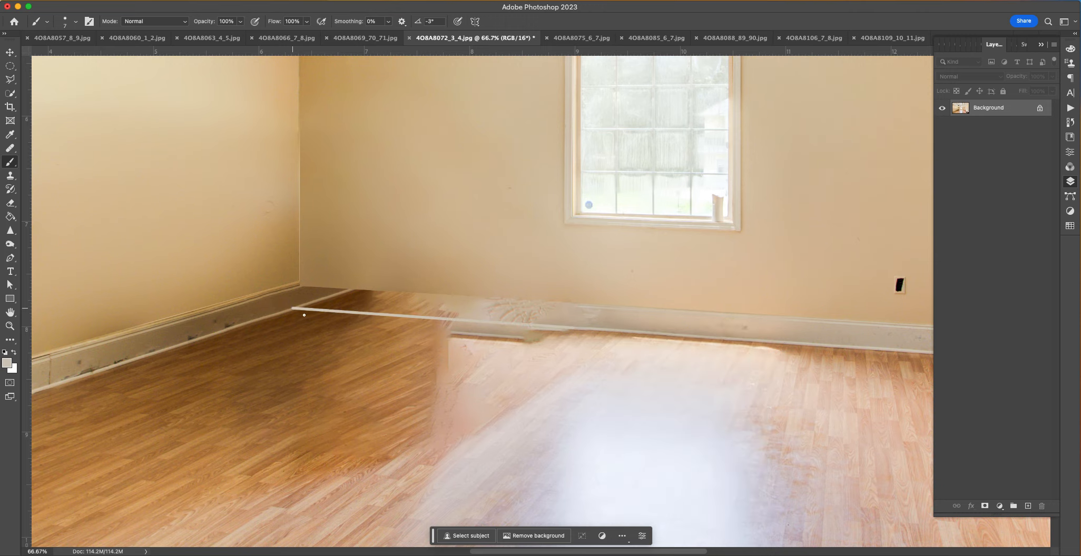
drag(276, 323, 742, 231)
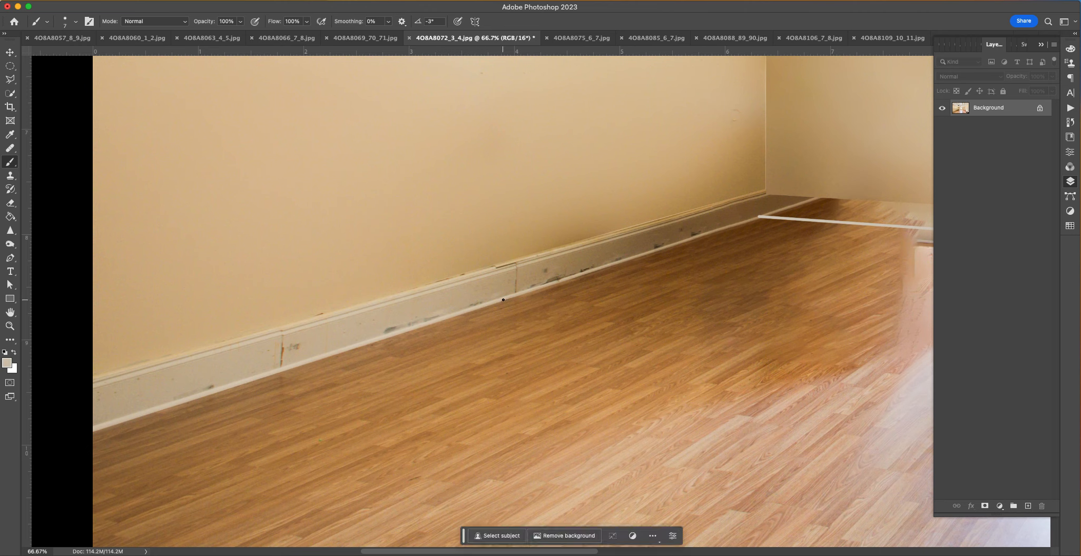
shift+click(761, 216)
Step: Sample the back-wall baseboard's beige as the painting colour and set the brush size to 41 px
drag(775, 247, 445, 252)
drag(715, 248, 459, 241)
right_click(713, 232)
click(782, 255)
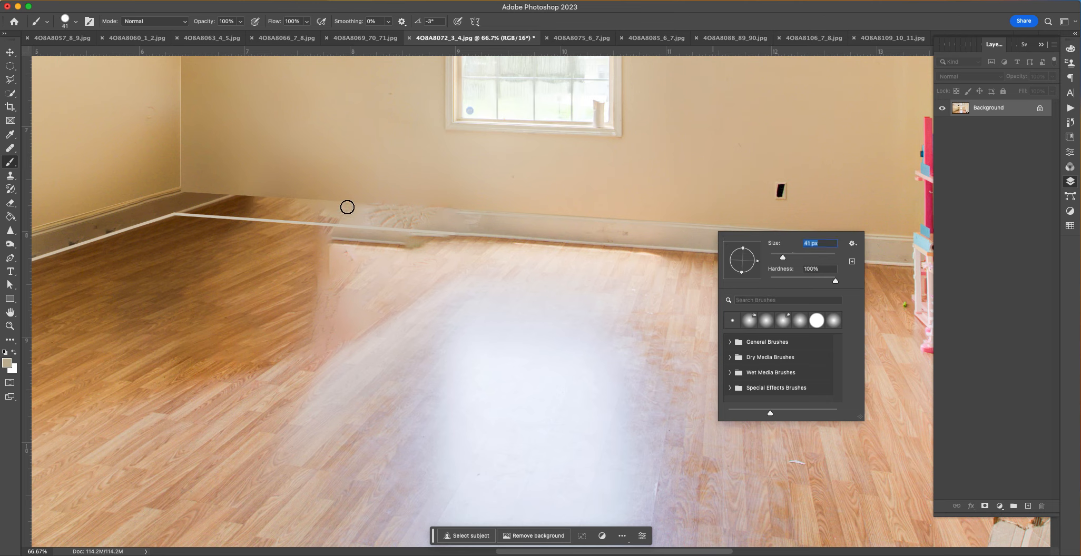
click(186, 208)
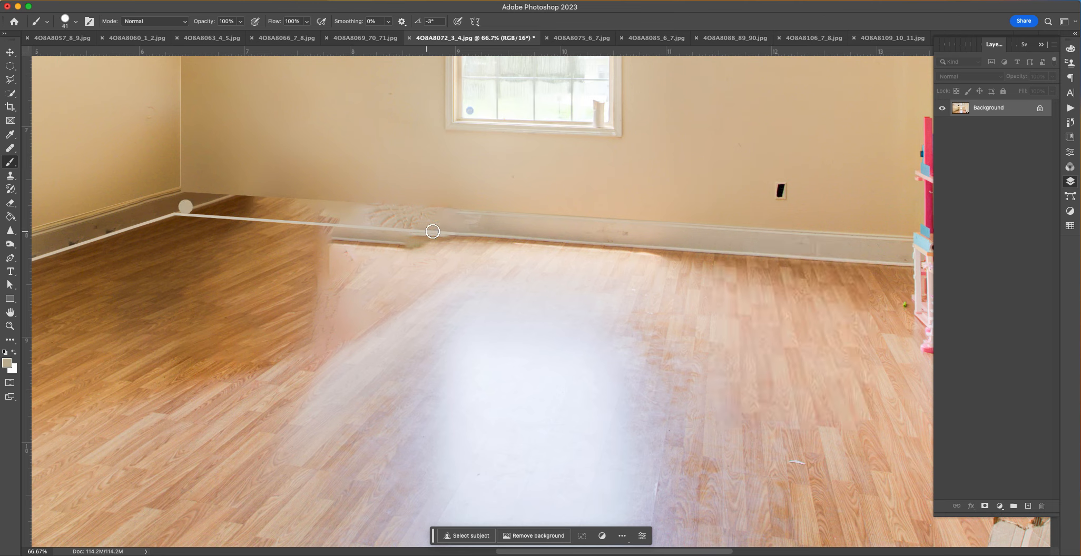
shift+click(677, 235)
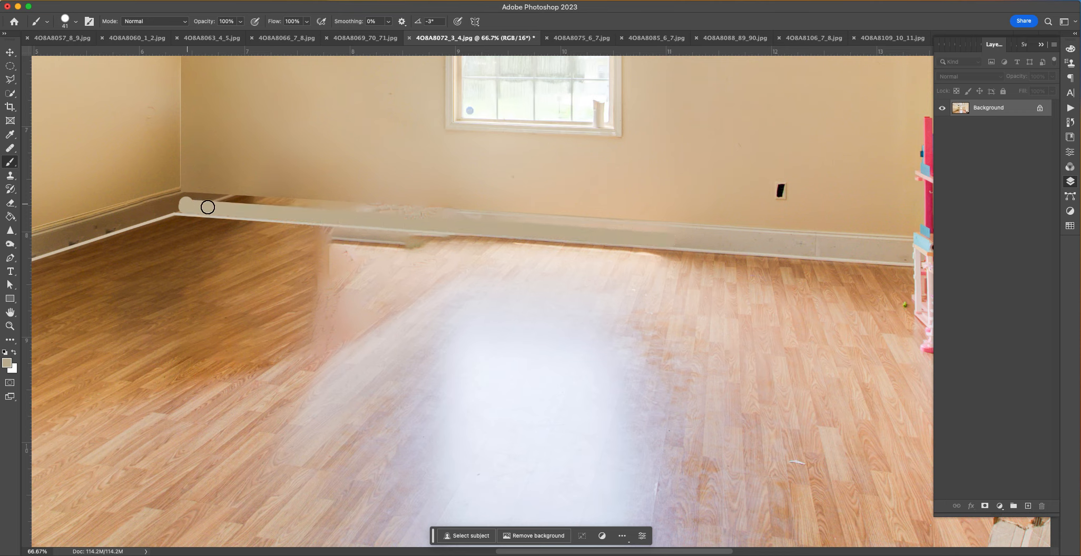
shift+click(677, 234)
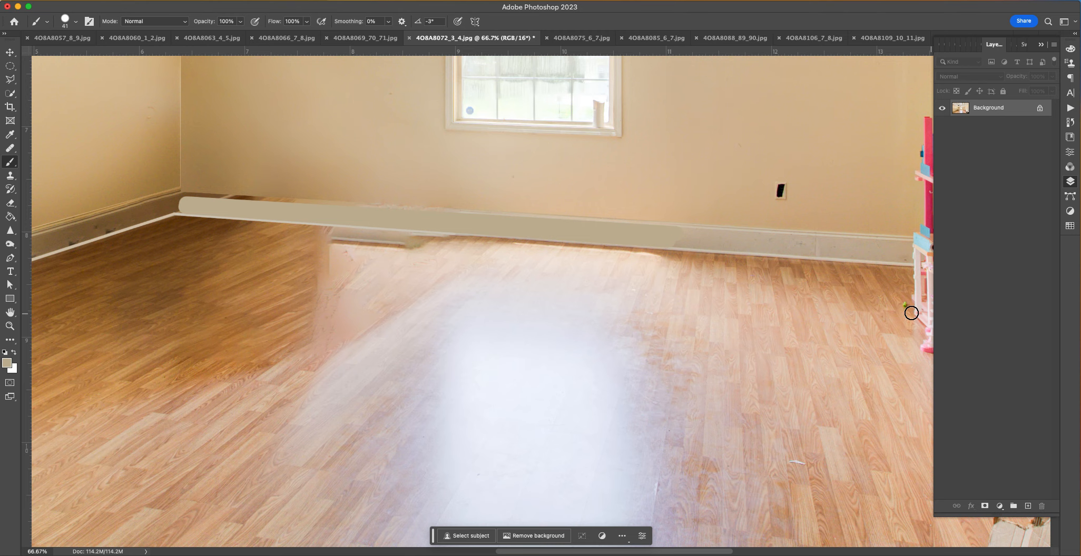
drag(200, 274, 343, 362)
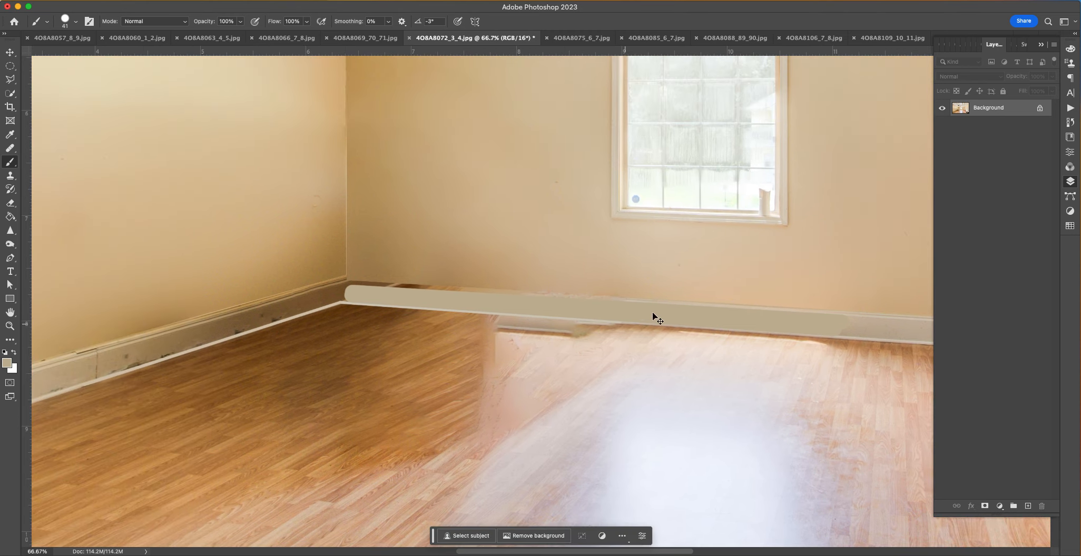
key(super+z)
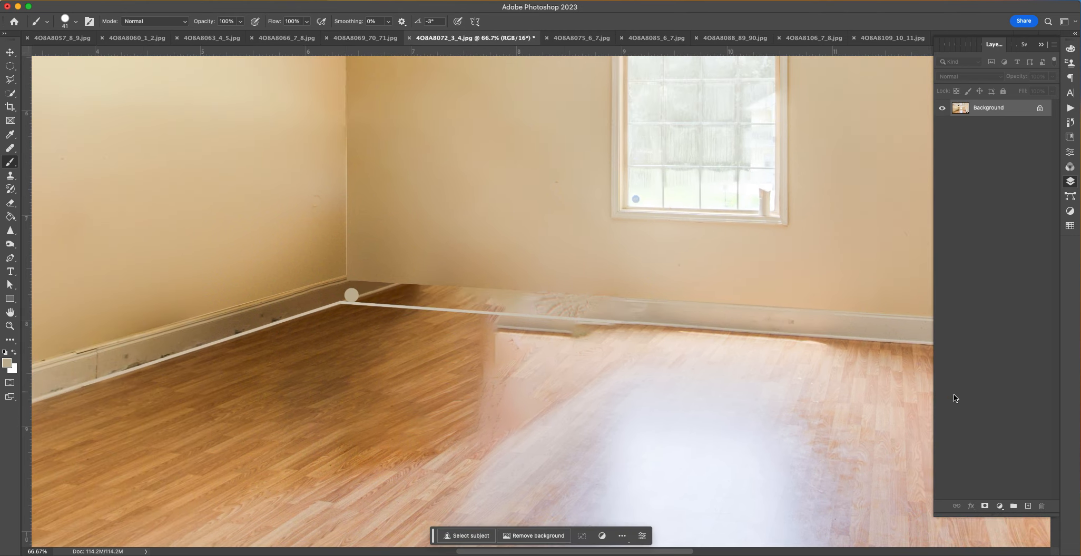
Step: Add a new layer and paint overlapping 41 px beige strips over the back-wall baseboard, from the left corner to beyond the window
click(1028, 506)
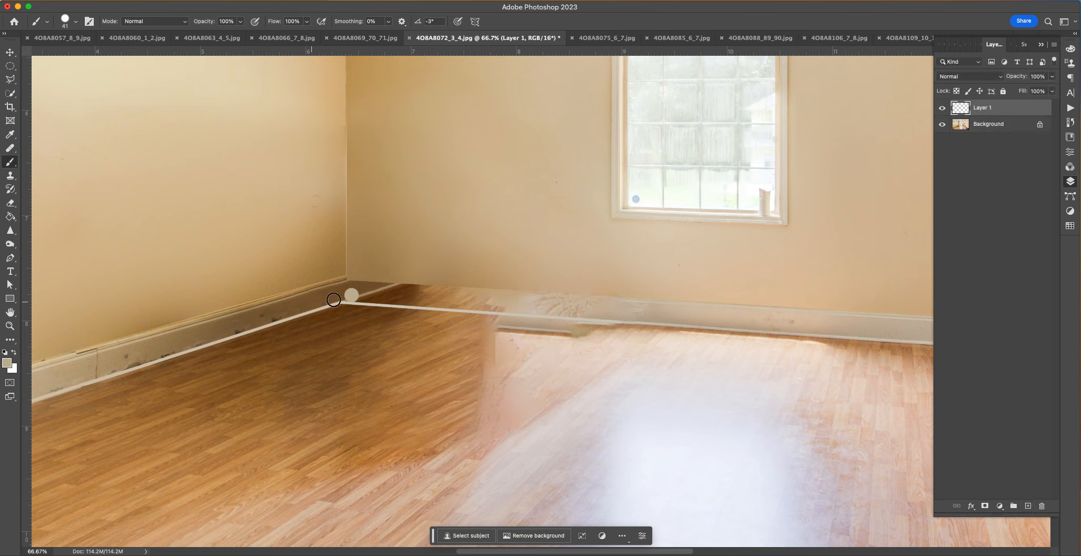
click(349, 289)
shift+click(811, 320)
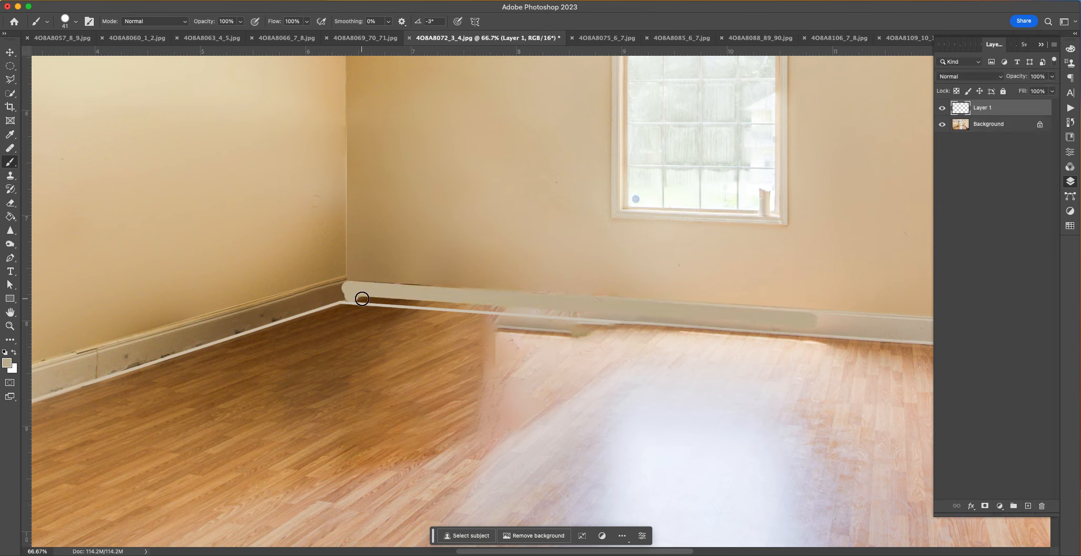
click(353, 294)
shift+click(811, 327)
Step: Cover the stained left-wall baseboard with straight 41 px strips in a colour sampled from it, running to the corner and back
drag(572, 363, 590, 348)
scroll(544, 334, left, 10)
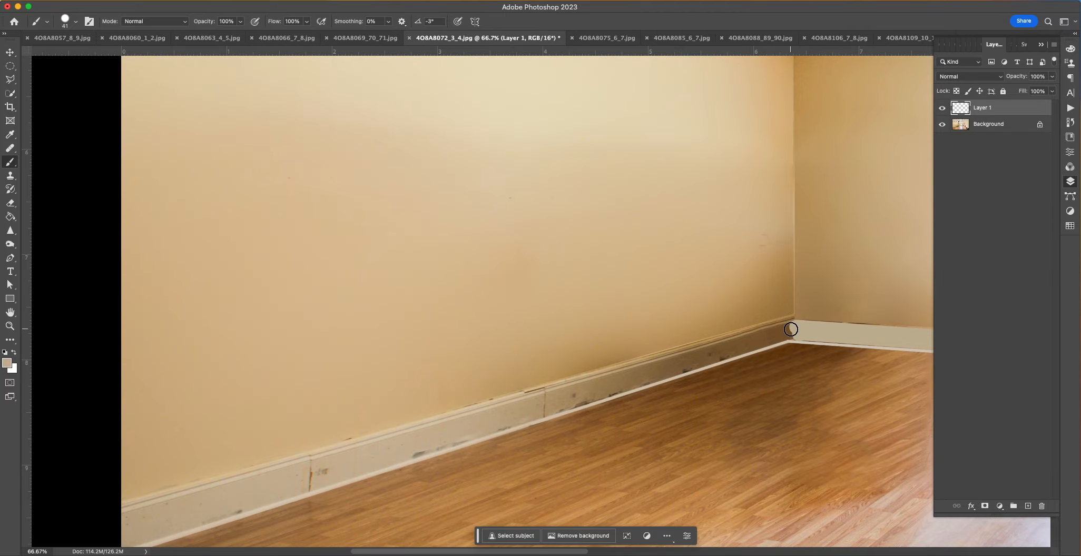
alt+click(421, 440)
shift+click(793, 328)
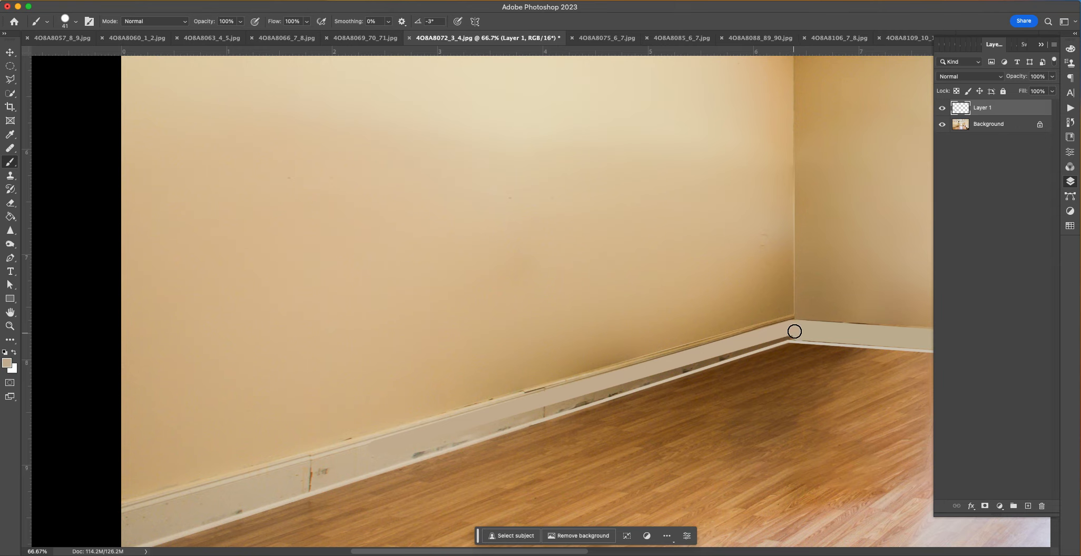
shift+click(381, 462)
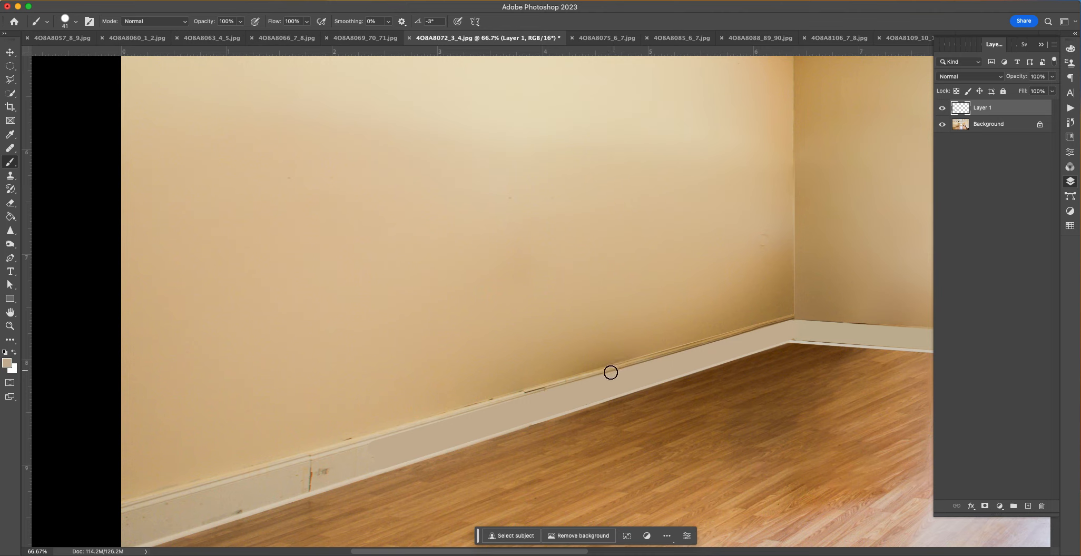
Step: Add a new layer beneath Layer 1 and paint a lighter sampled-colour strip along the left-wall baseboard's top edge up to the corner
alt+click(324, 445)
click(1028, 506)
drag(1024, 111, 1027, 132)
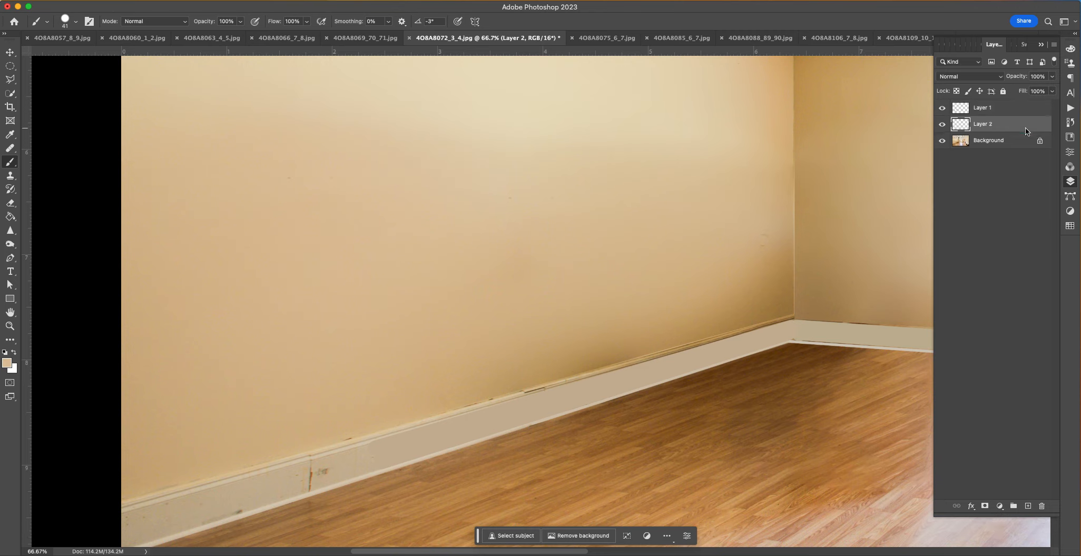
click(378, 440)
shift+click(787, 324)
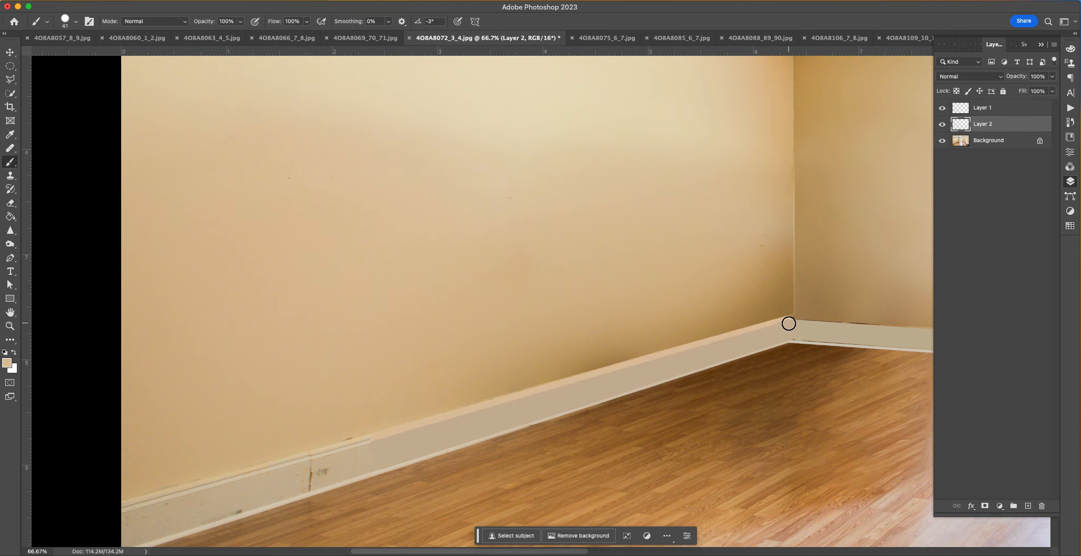
Step: Paint a light trim-coloured strip along the top edge of the back-wall baseboard to the left corner on Layer 2
scroll(817, 342, right, 5)
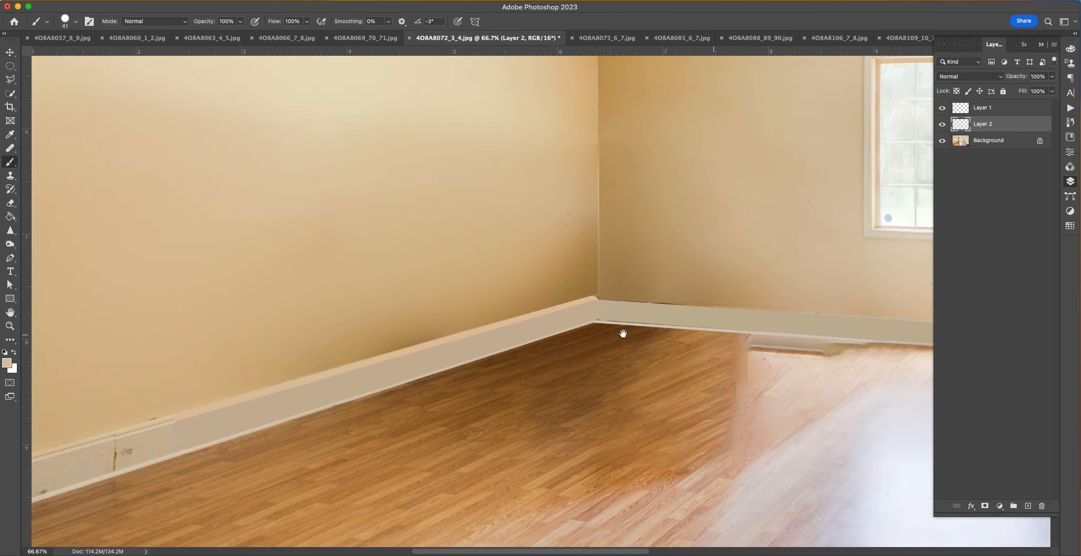
scroll(640, 333, right, 5)
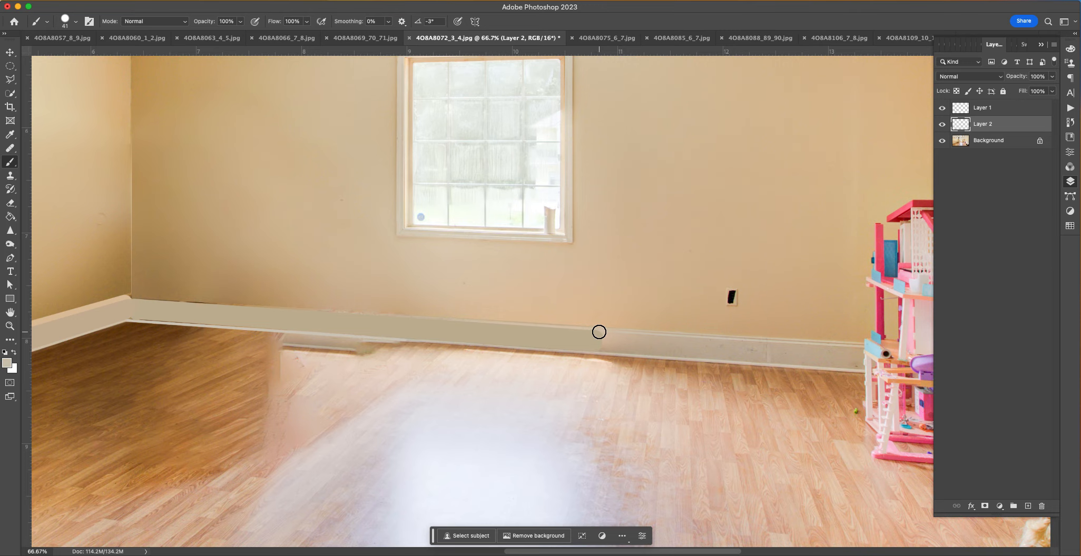
shift+click(130, 302)
Step: Merge the two painted baseboard layers into one, hiding the Background for the merge and showing it again
drag(491, 336, 822, 326)
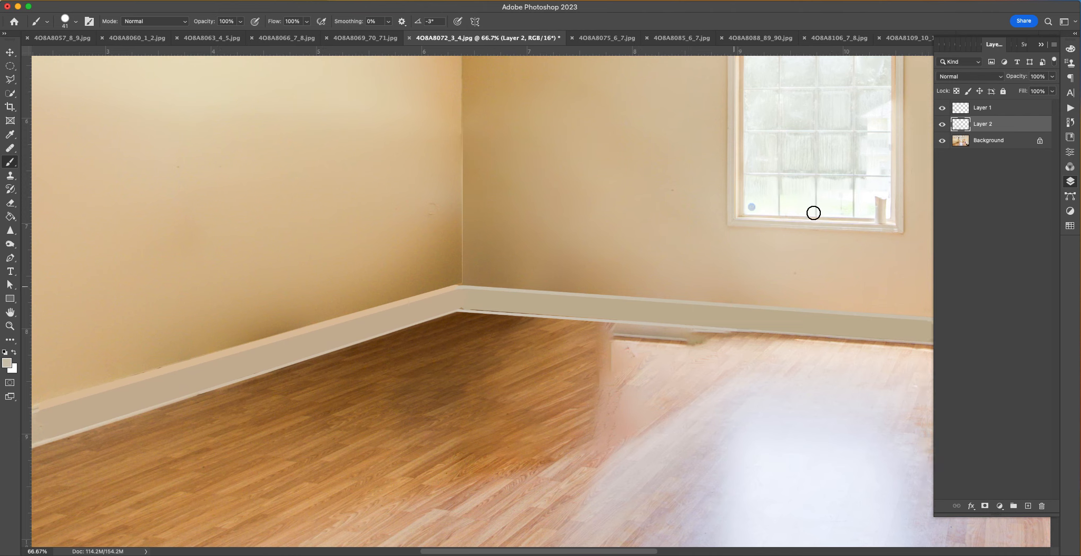
click(943, 141)
key(super+shift+e)
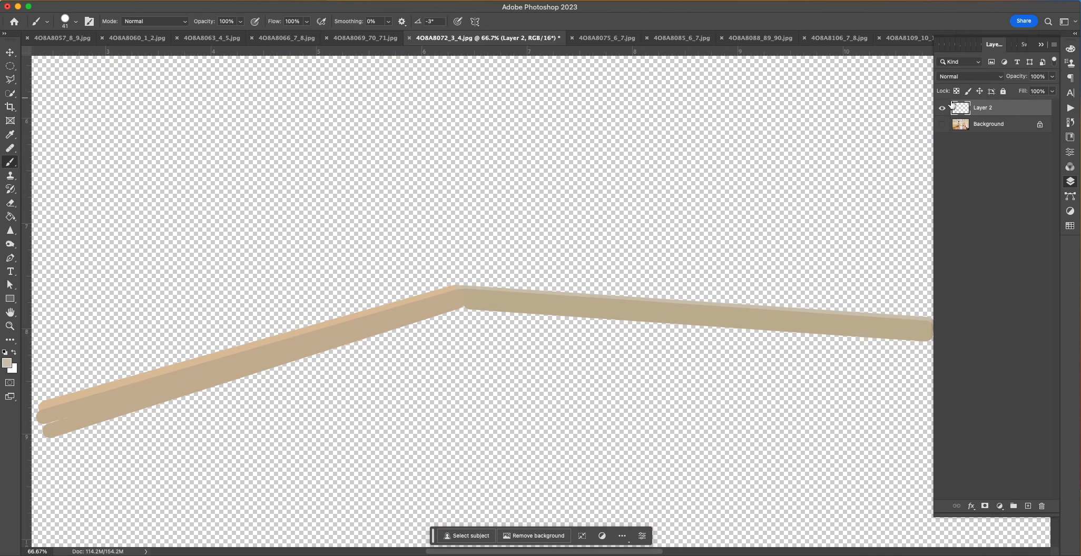
click(944, 125)
Step: Fade the painted back-wall baseboard's end nearest the outlet into the original trim using a soft 1400 px Eraser at 50% opacity
drag(847, 367, 694, 371)
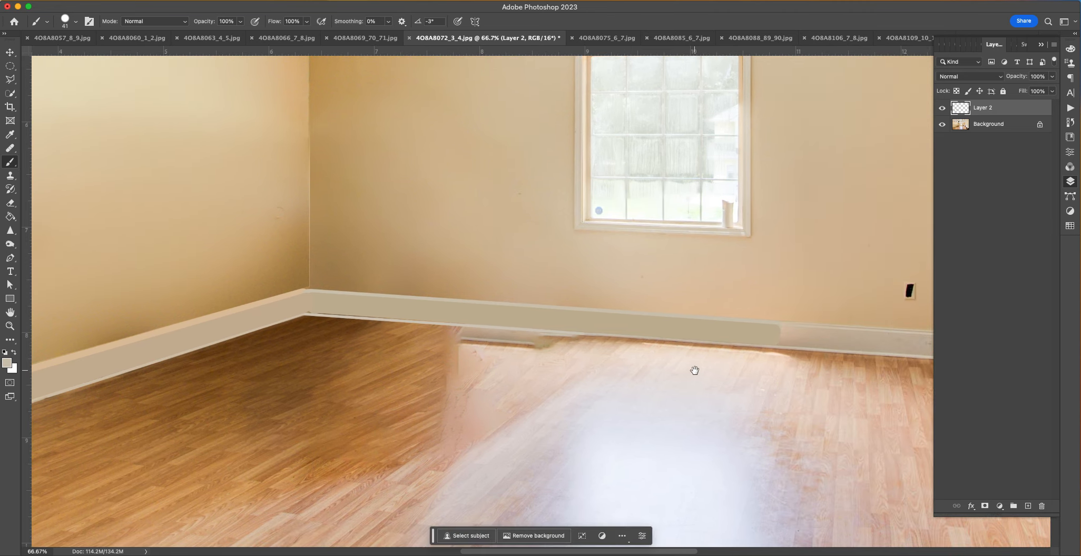
click(12, 203)
right_click(622, 342)
click(730, 365)
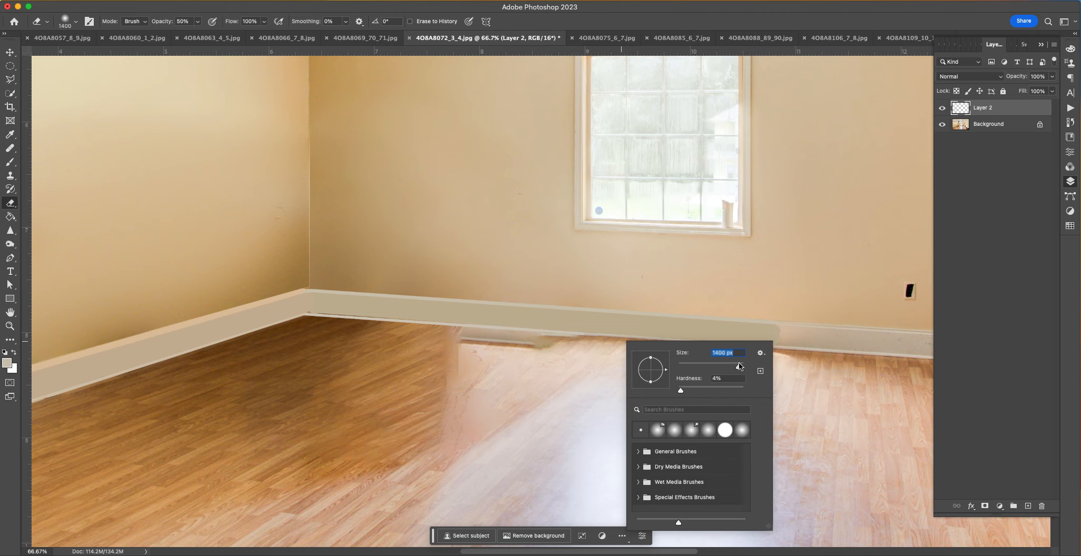
click(690, 322)
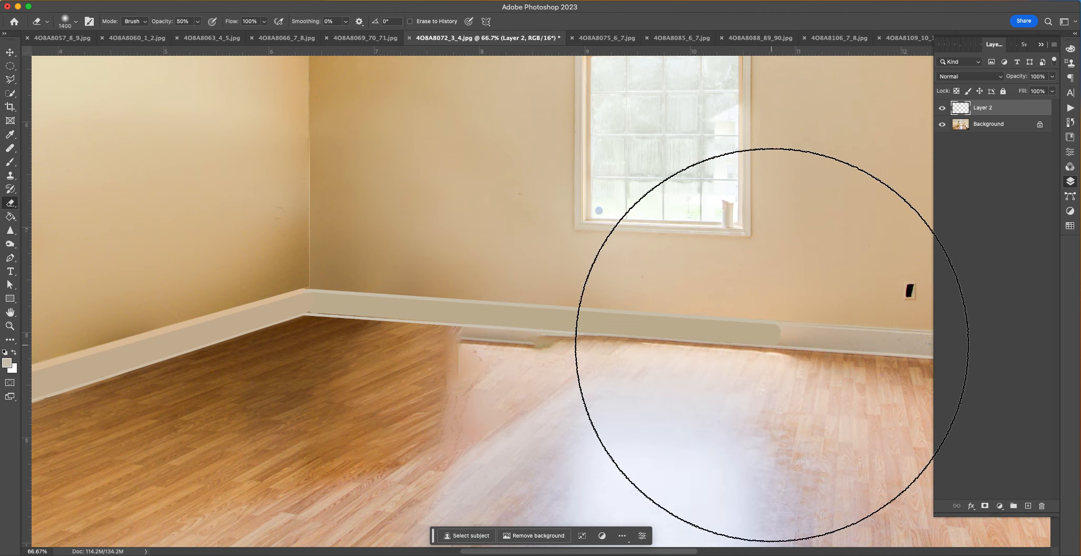
click(791, 343)
click(816, 342)
click(828, 342)
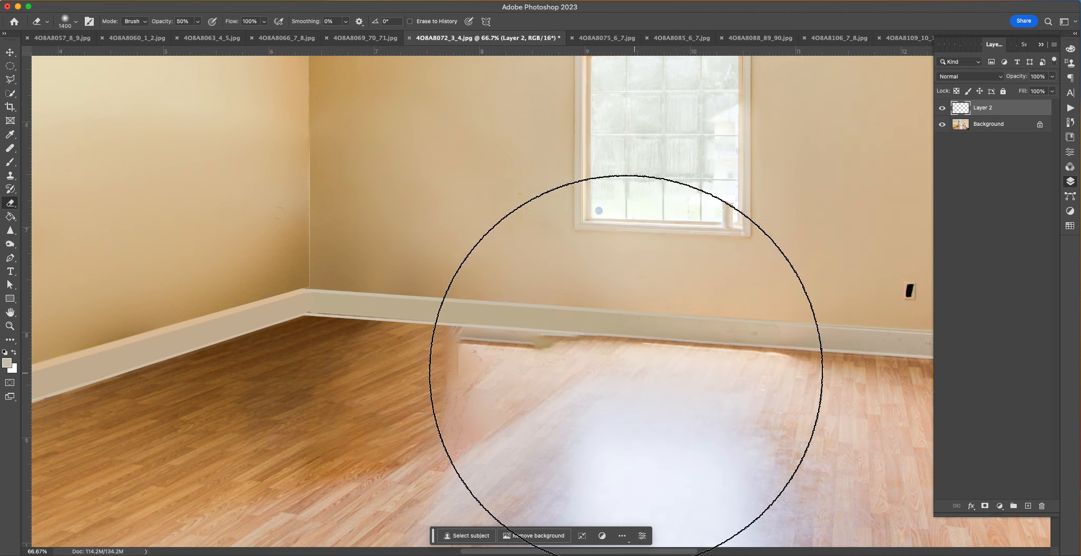
Step: Try to fill a lasso-selected area of dark, smeared floor below the corner baseboards on the Background layer, and clear the selection
scroll(626, 365, left, 10)
scroll(626, 365, down, 5)
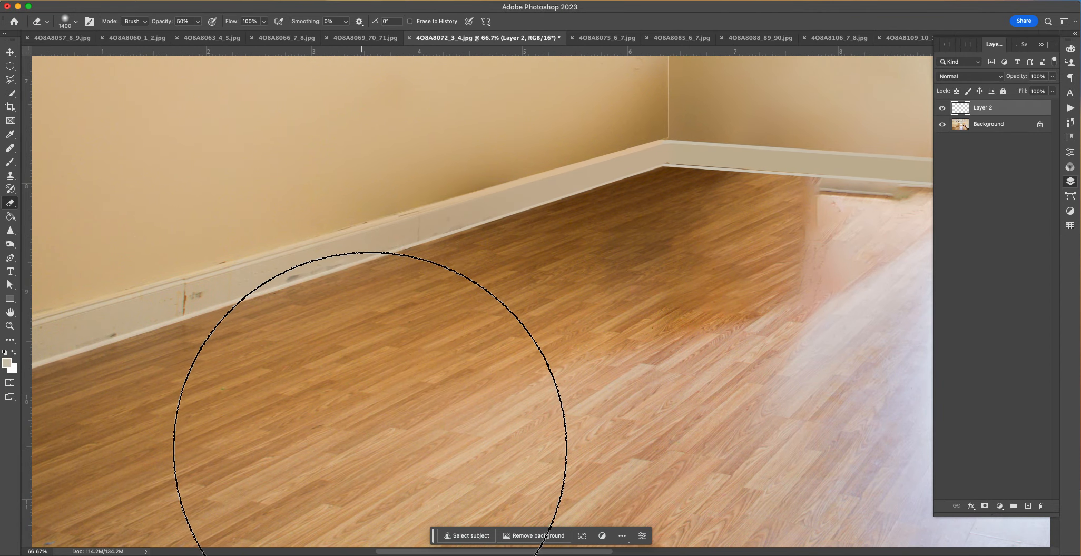
drag(754, 365, 451, 422)
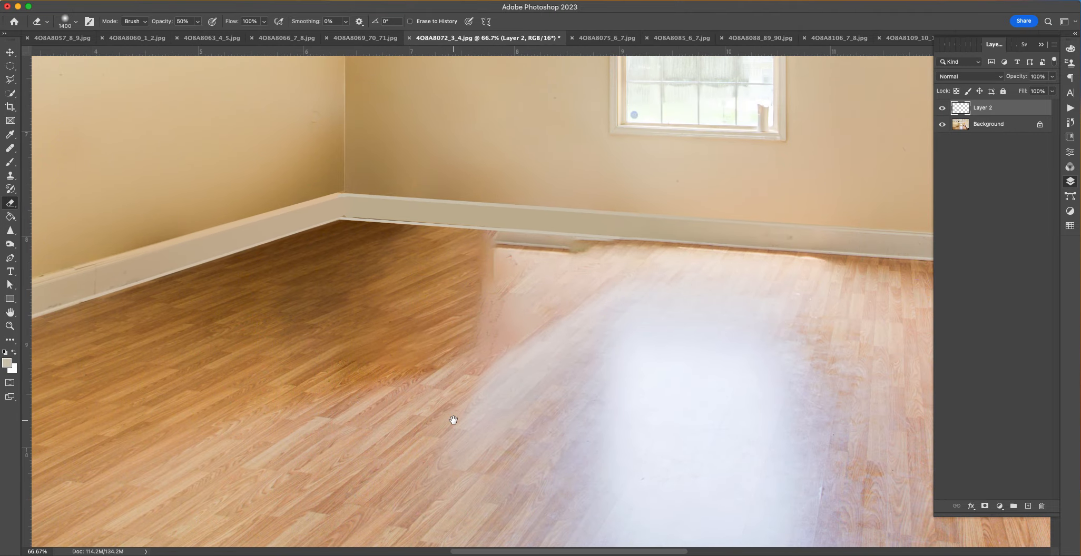
drag(177, 305, 286, 286)
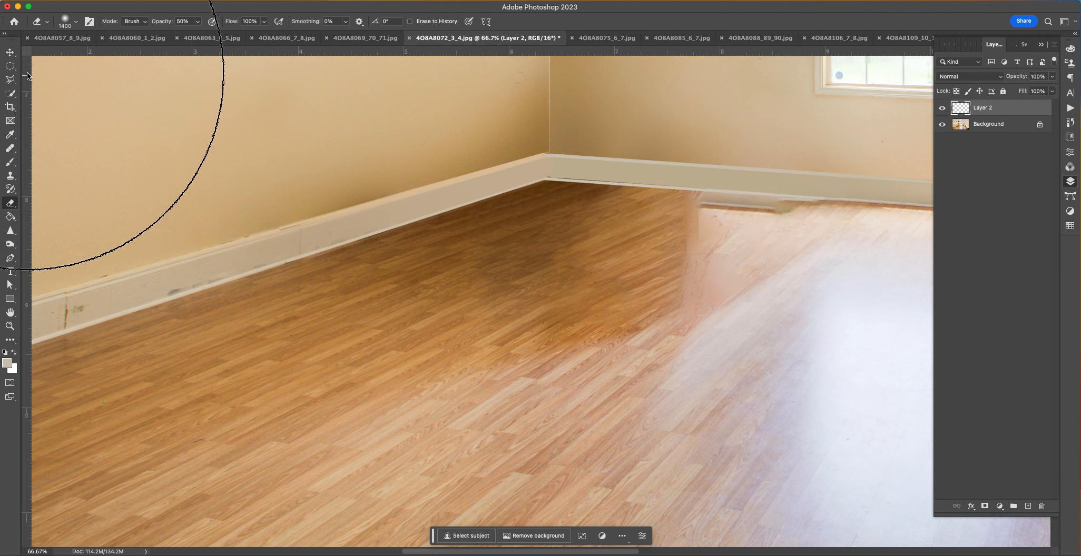
click(10, 79)
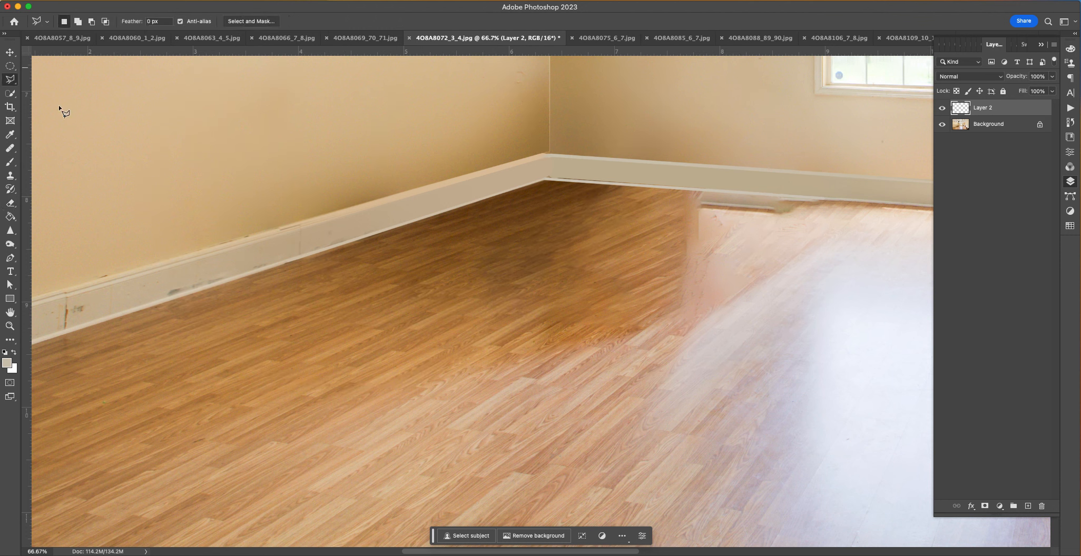
click(165, 304)
click(545, 180)
double_click(546, 183)
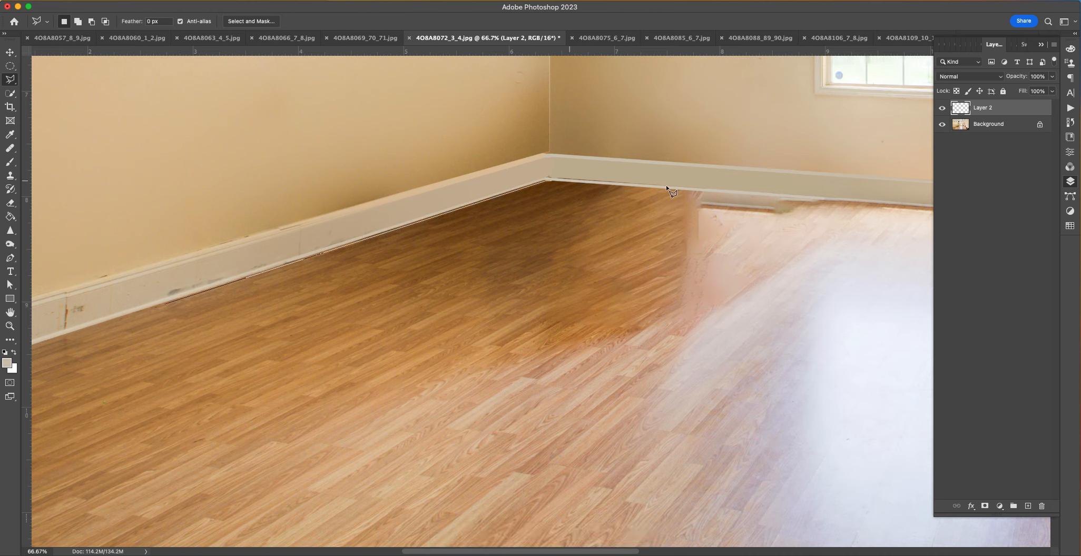
click(921, 206)
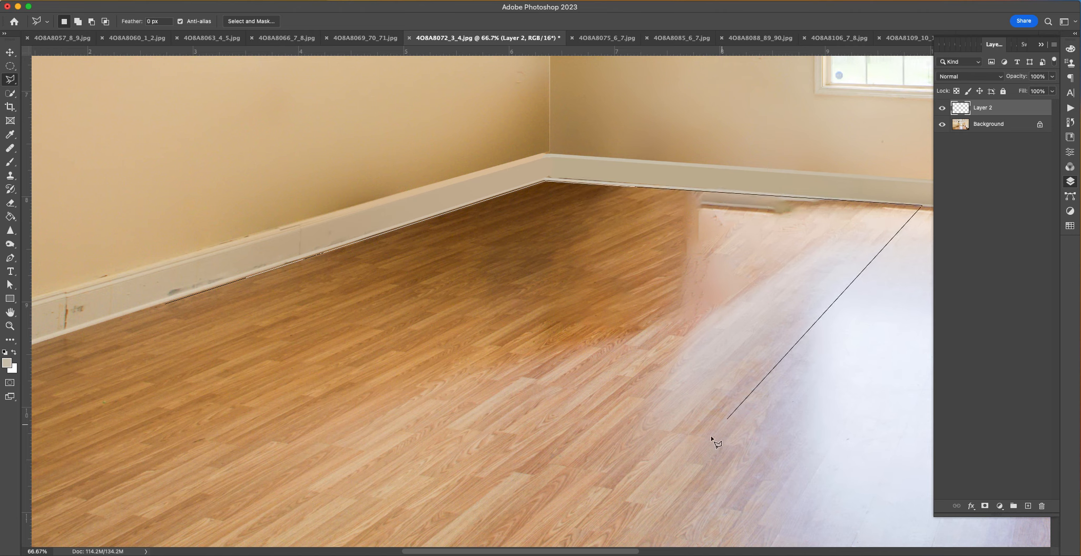
double_click(571, 521)
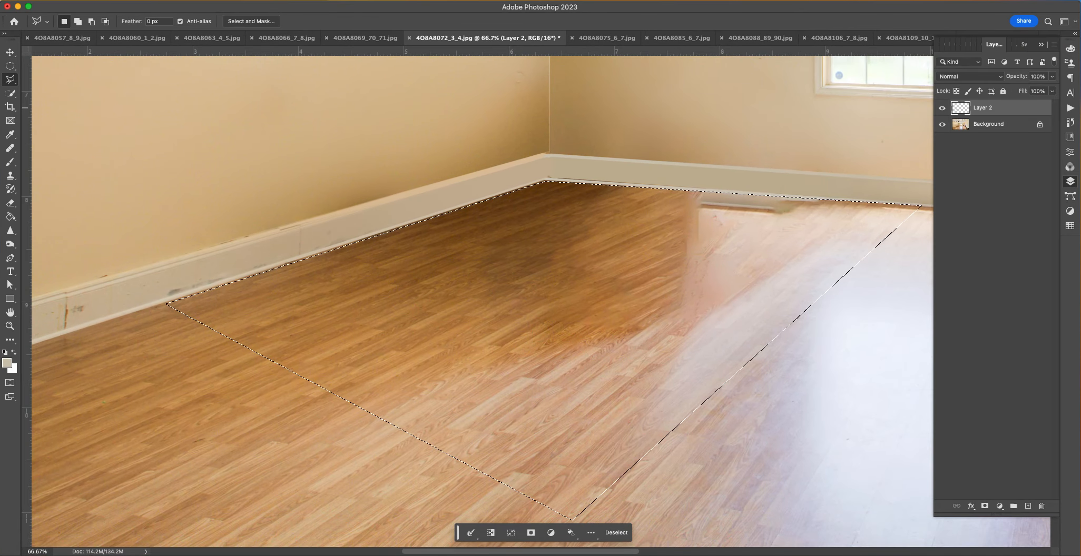
click(1007, 124)
key(BackSpace)
key(Return)
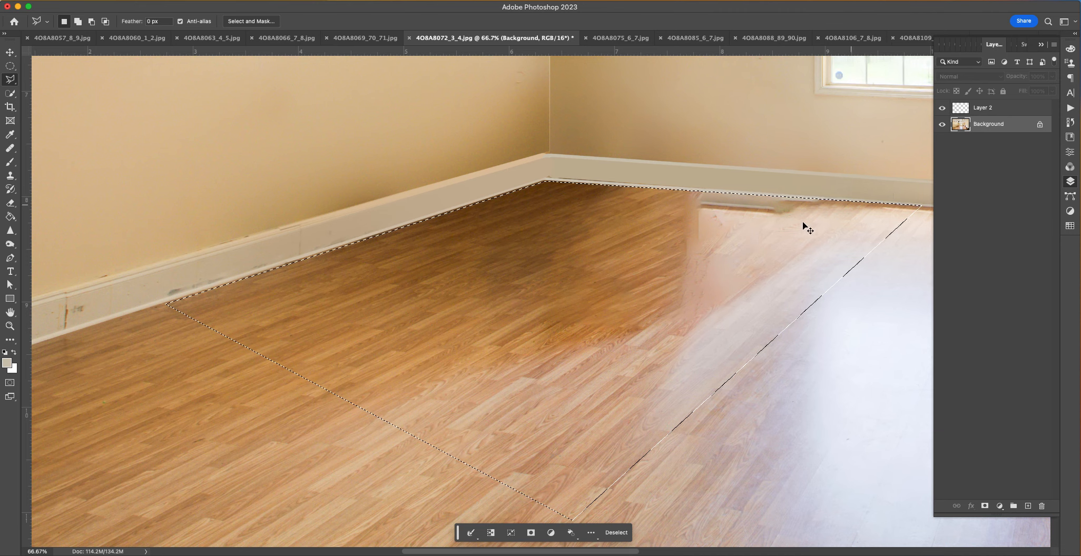
key(super+d)
Step: Copy a polygonal patch of clean foreground floor to a new layer and move it over the damaged floor near the room corner
drag(722, 309, 827, 85)
key(super+minus)
key(super+minus)
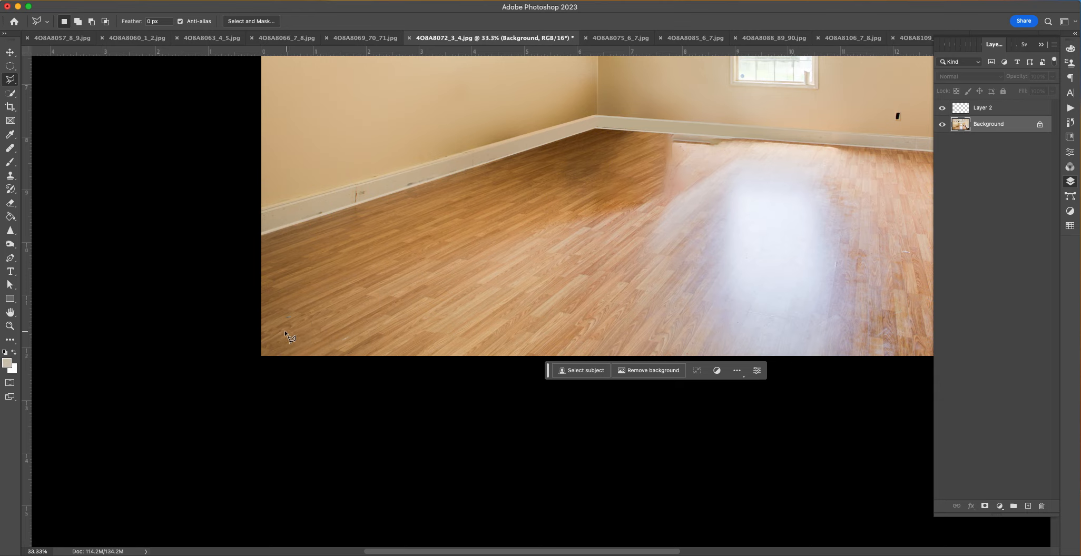
click(274, 352)
click(506, 227)
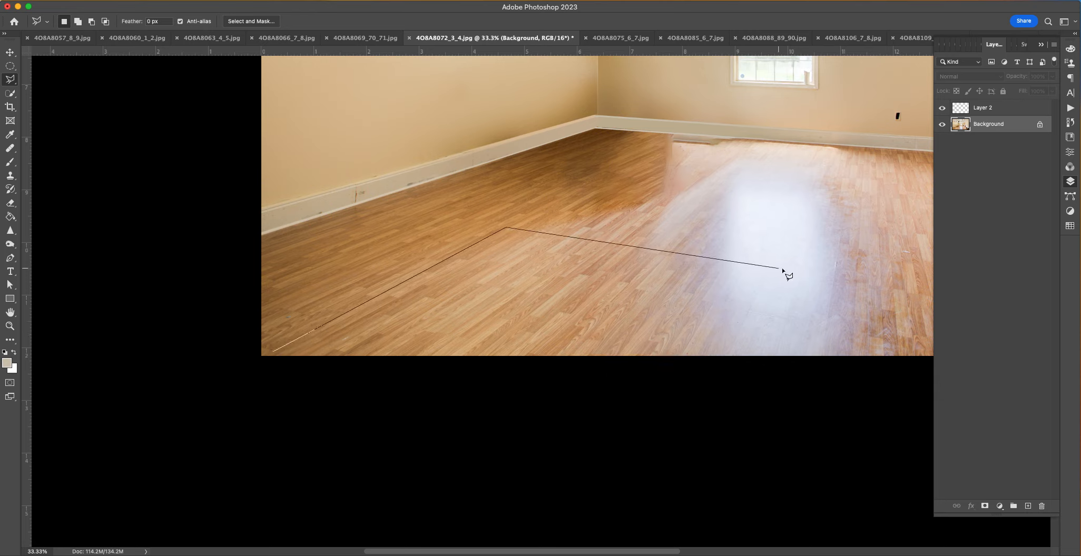
click(816, 267)
double_click(751, 380)
key(super+j)
key(v)
mouse_move(686, 312)
mouse_down()
mouse_move(673, 284)
mouse_move(730, 219)
mouse_move(764, 206)
mouse_up()
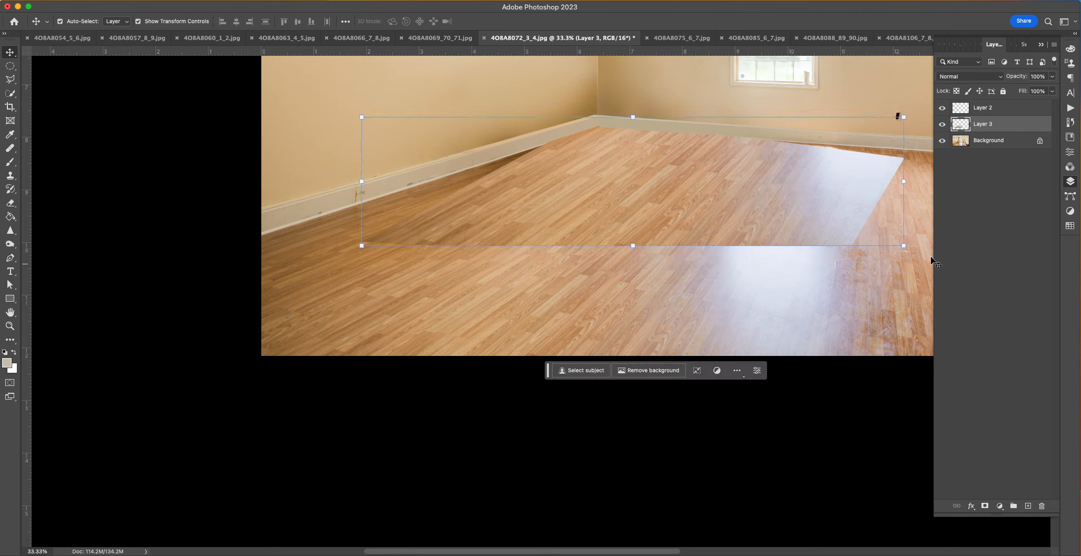
Step: Scale the copied floor patch down to about 77% width and skew it to fit beneath the left- and back-wall baseboards
drag(905, 245, 781, 216)
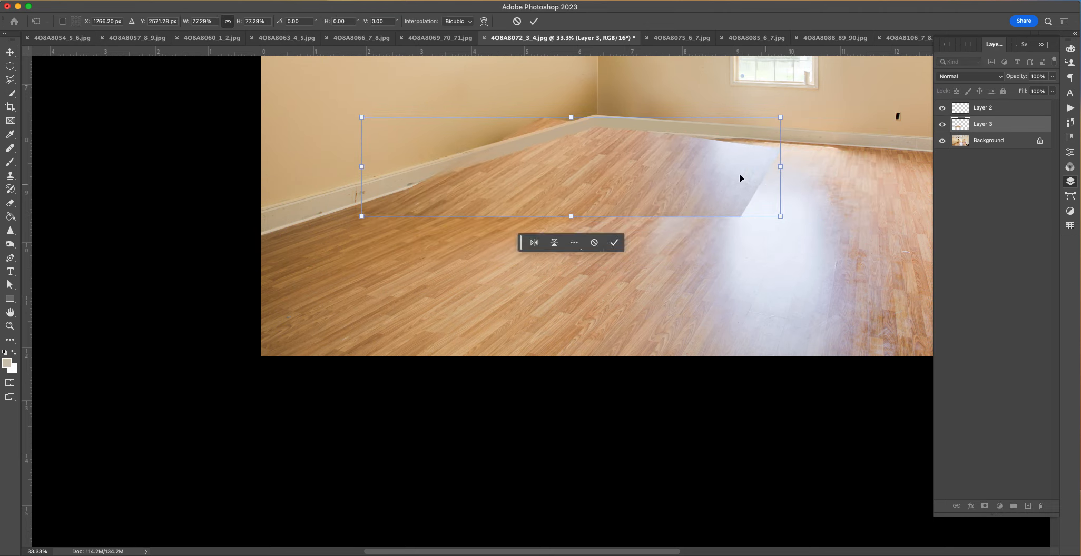
drag(566, 112, 614, 126)
drag(573, 217, 567, 216)
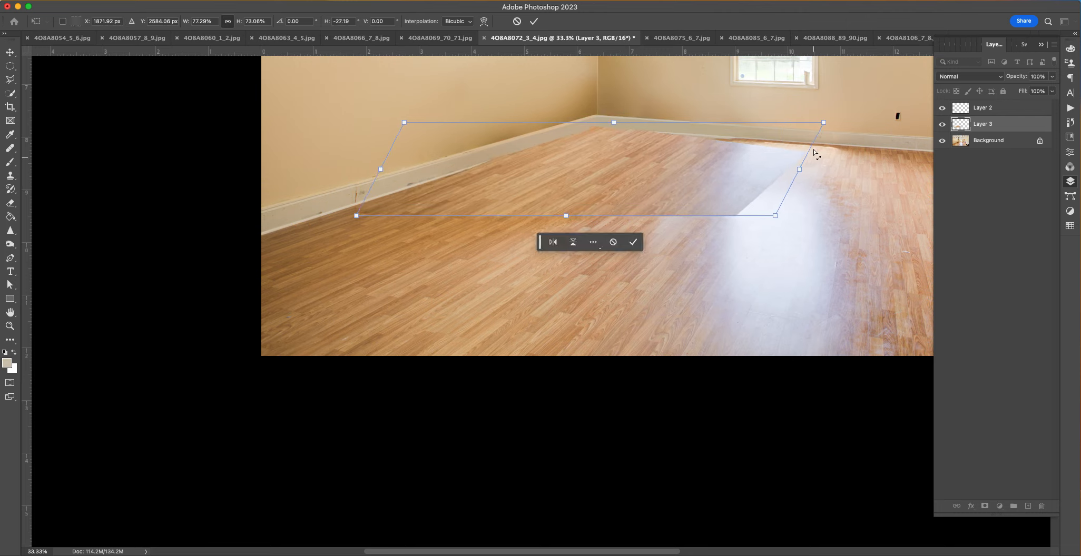
drag(825, 127, 826, 124)
key(super+z)
drag(665, 204, 672, 195)
drag(413, 113, 423, 125)
key(Escape)
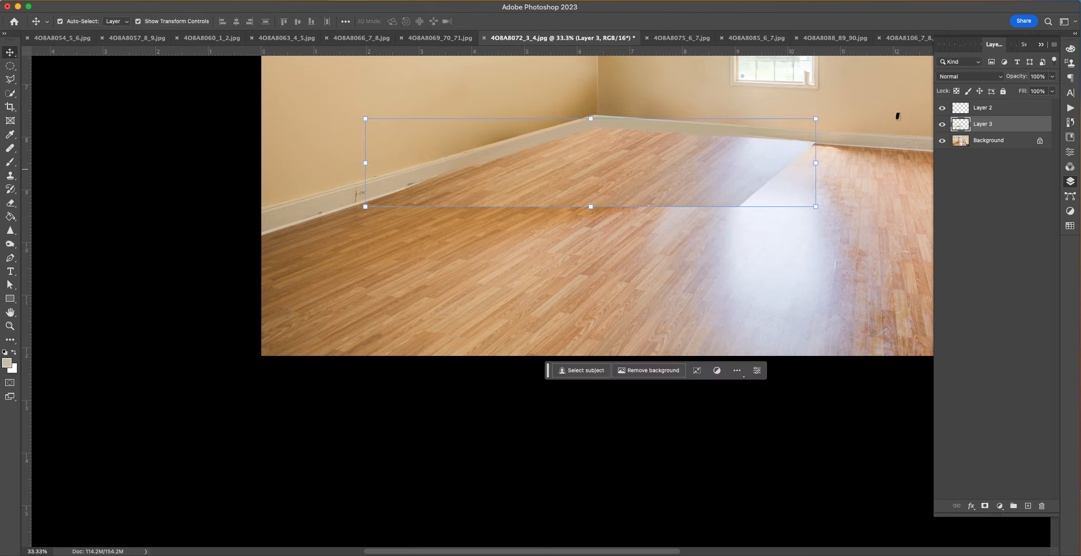
Step: Add a layer mask to the floor patch and hide its overlap along the left-wall baseboard with a black 182 px Brush
click(985, 506)
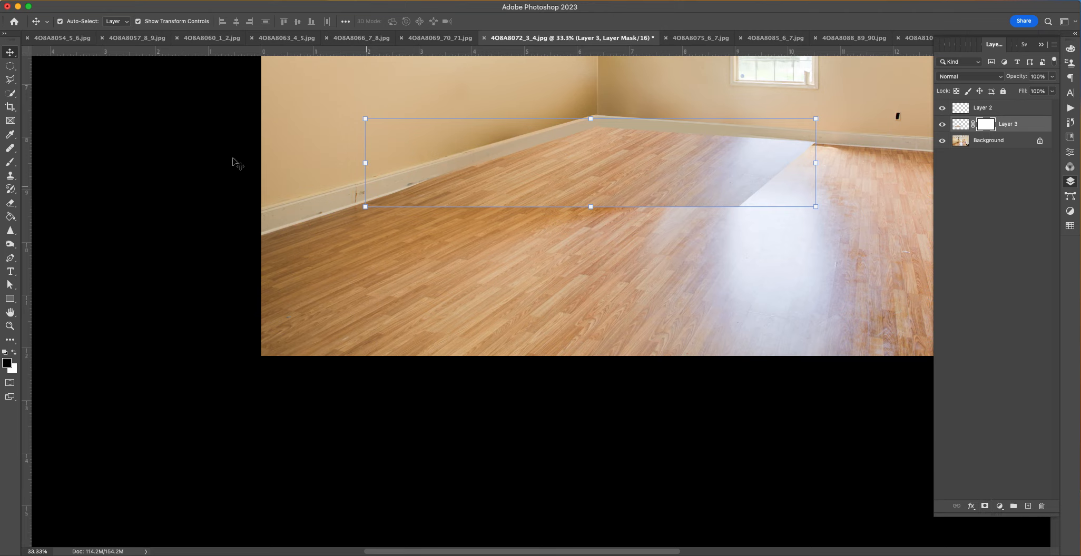
click(10, 203)
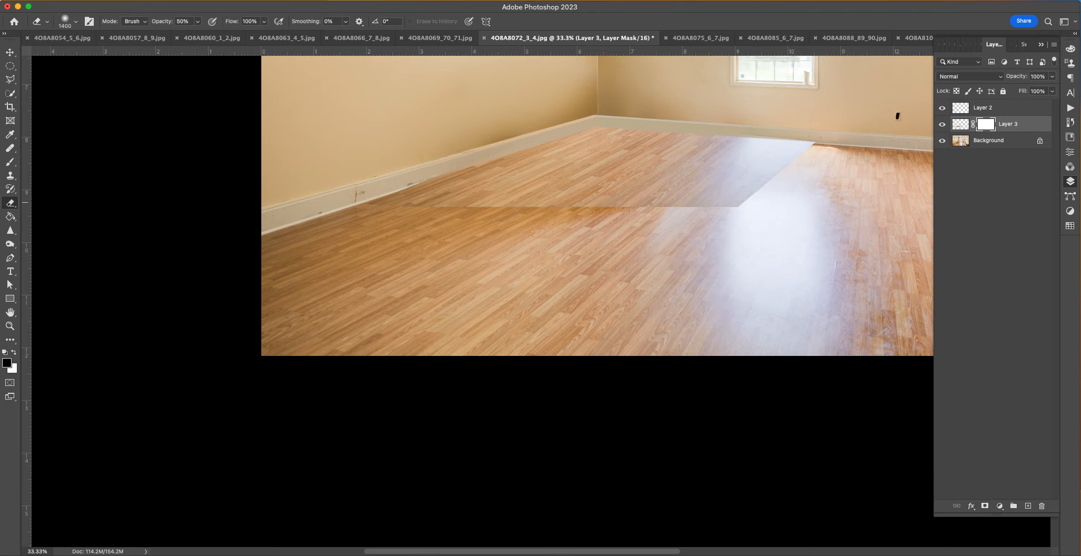
key(b)
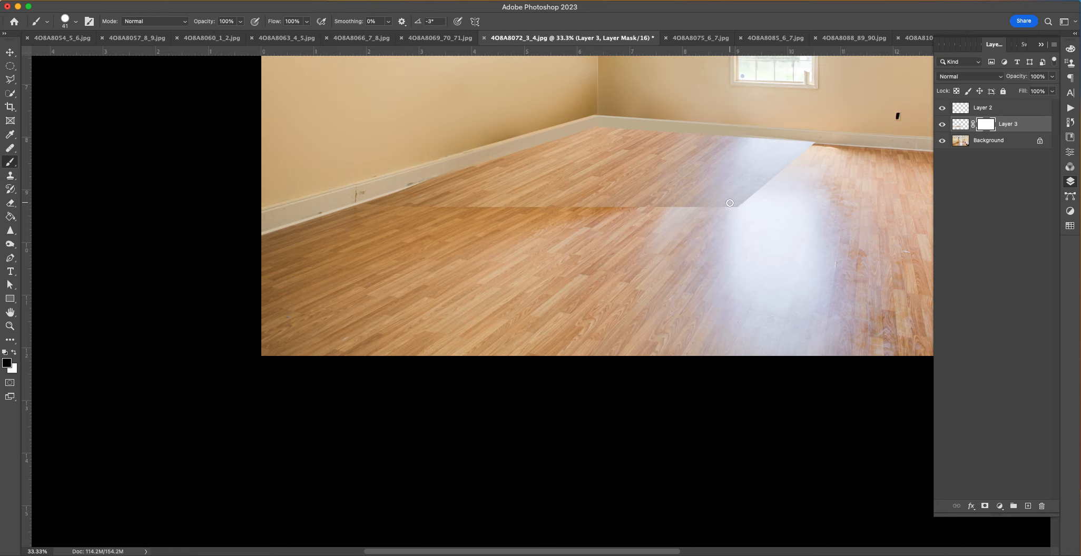
right_click(730, 203)
click(832, 228)
drag(816, 143, 777, 193)
key(ctrl+z)
click(942, 123)
click(942, 124)
shift+click(593, 121)
key(super+z)
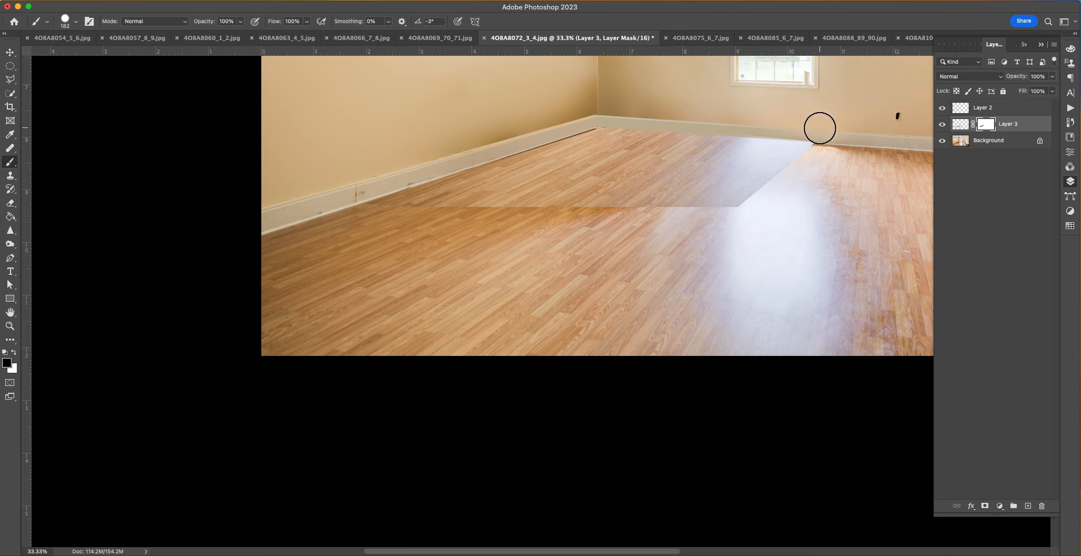
Step: Blend the floor patch's front and window-side edges into the original floor on its mask using a soft 460 px Brush at 0% hardness
right_click(818, 141)
drag(881, 193, 780, 190)
click(925, 170)
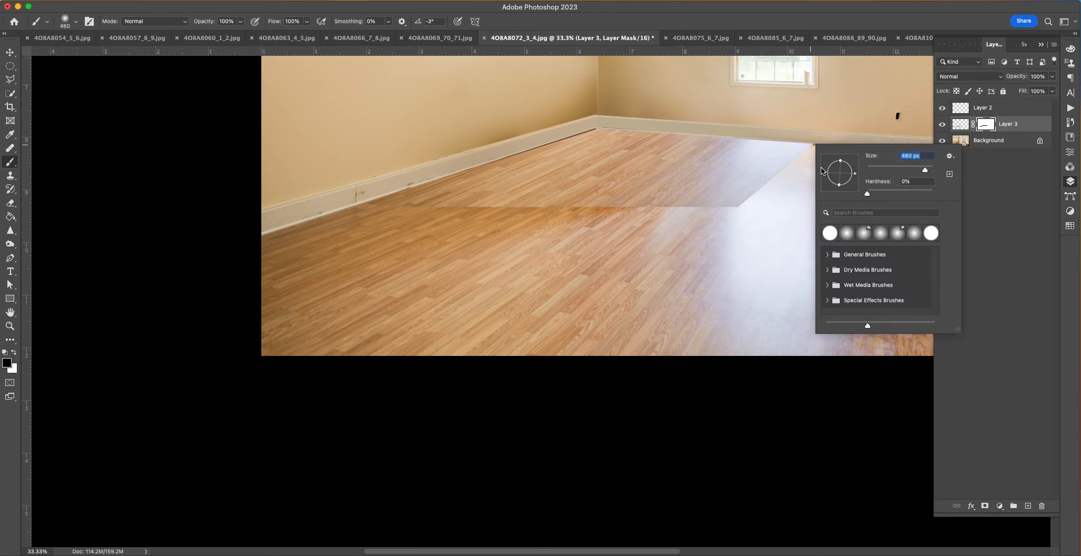
mouse_move(796, 155)
mouse_down()
mouse_move(741, 219)
mouse_move(804, 153)
mouse_move(748, 224)
mouse_move(699, 237)
mouse_move(725, 223)
mouse_move(555, 237)
mouse_move(324, 219)
mouse_up()
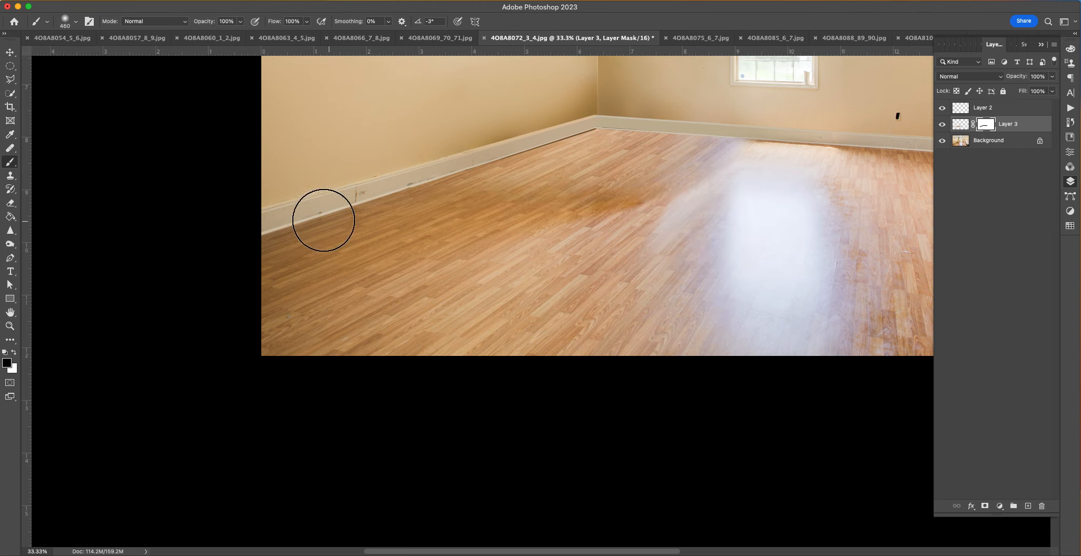
Step: Nudge the masked floor patch slightly left and up to close the gap along the baseboards
key(v)
key(Left)
key(Left)
key(Left)
key(Left)
key(Left)
key(Left)
key(Left)
key(Left)
key(Left)
key(Left)
key(Left)
key(Left)
key(Up)
key(Up)
key(Up)
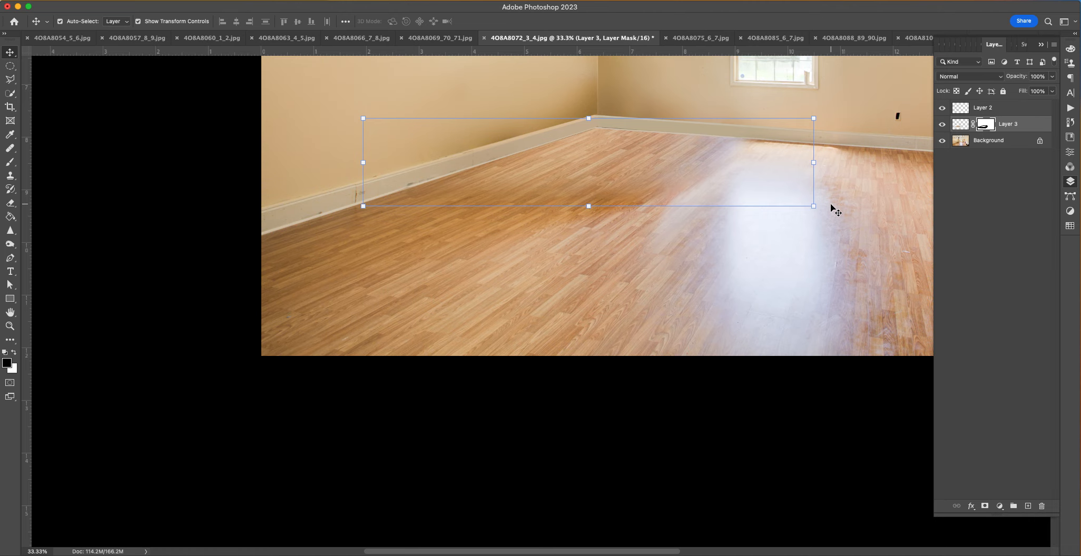
Step: Lower the floor patch mask's tones slightly with Curves and enlarge the patch to about 111%
key(super+m)
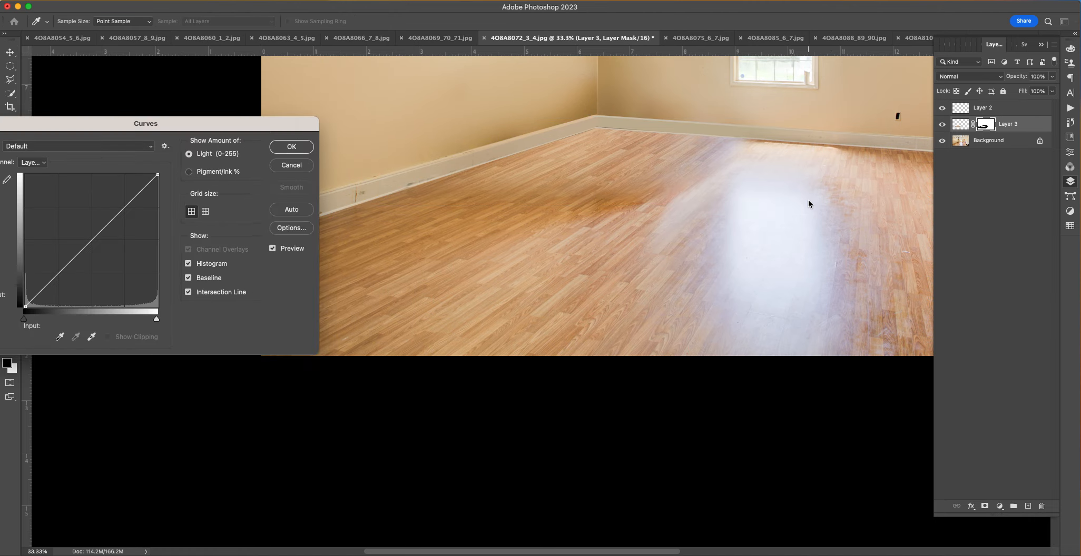
mouse_move(125, 207)
mouse_down()
mouse_move(133, 232)
mouse_move(124, 221)
mouse_up()
key(Return)
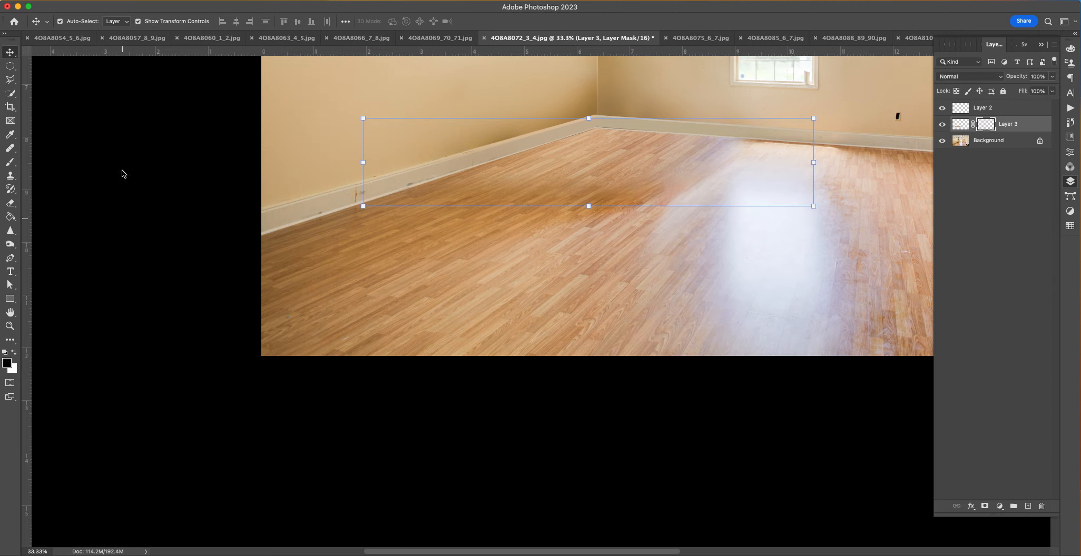
drag(590, 208, 589, 218)
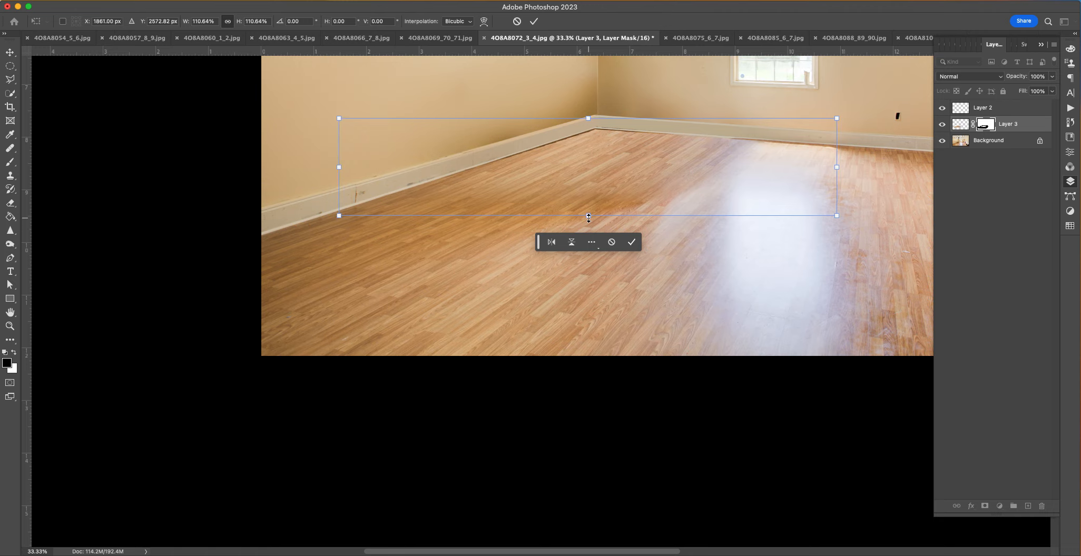
key(Return)
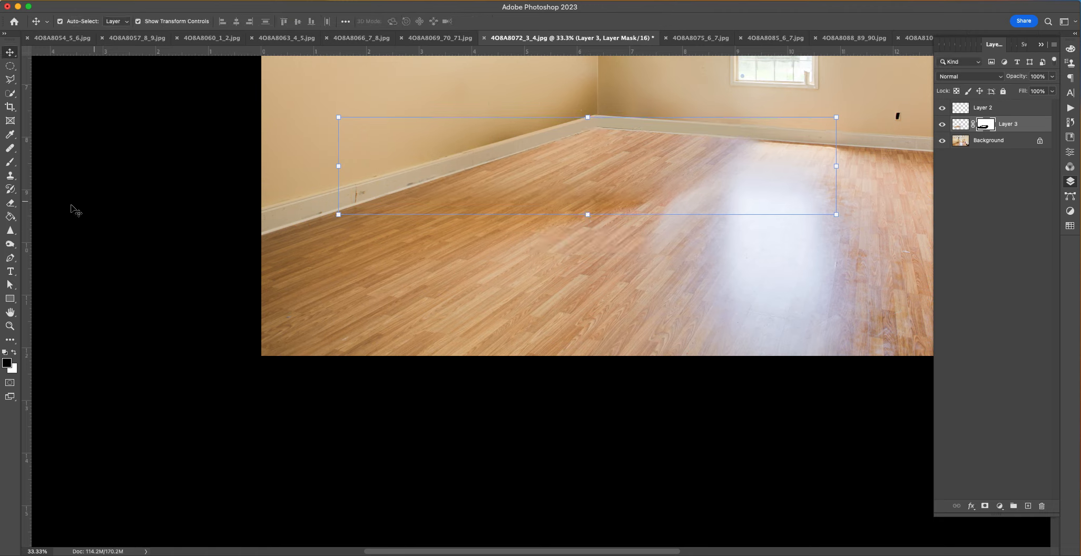
Step: Burn the floor patch's midtones along the back-wall baseboard at 23% exposure with a 102 px brush, and enlarge the brush to 300 px
click(11, 244)
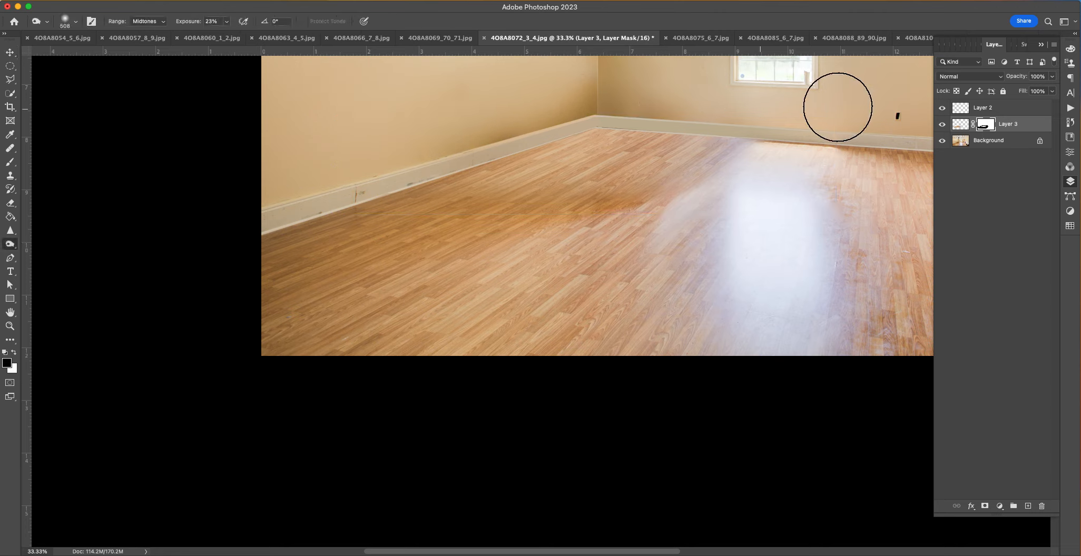
click(960, 124)
right_click(593, 116)
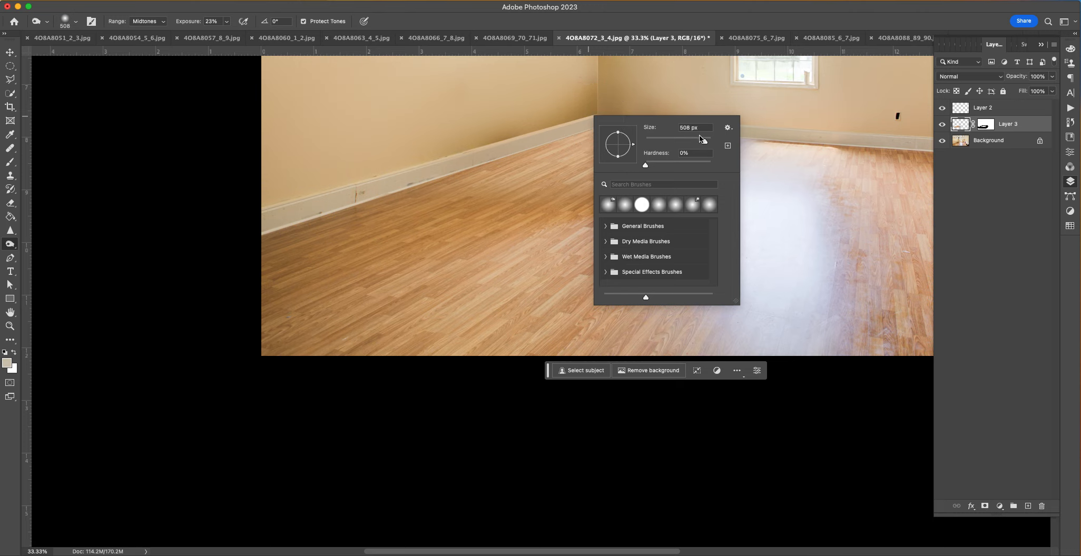
key(Return)
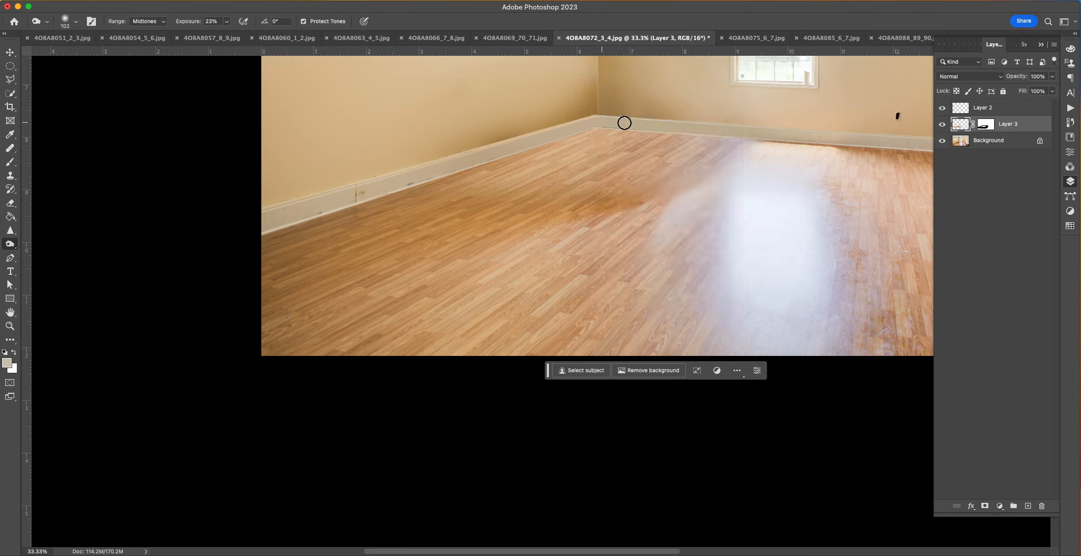
drag(761, 137, 592, 128)
right_click(600, 123)
key(Return)
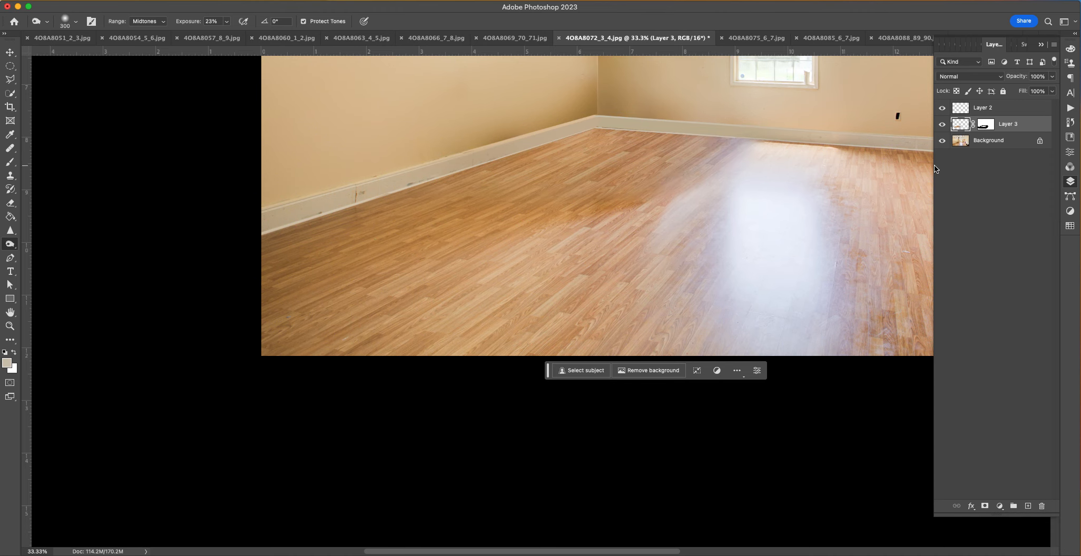
Step: Paint black on the floor patch's mask over the window reflection with a soft 460 px Brush to reveal the original floor
key(super+0)
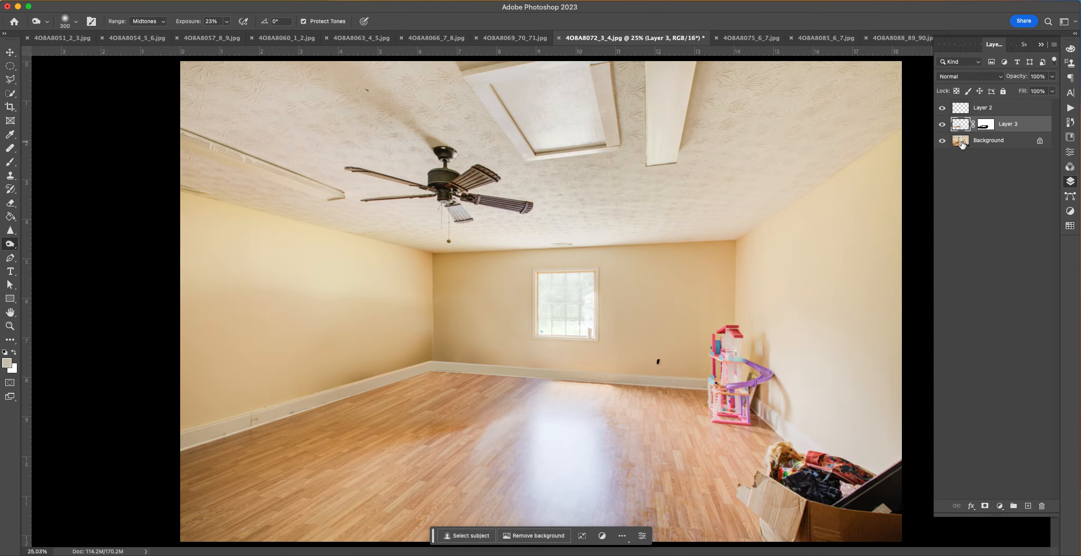
click(991, 125)
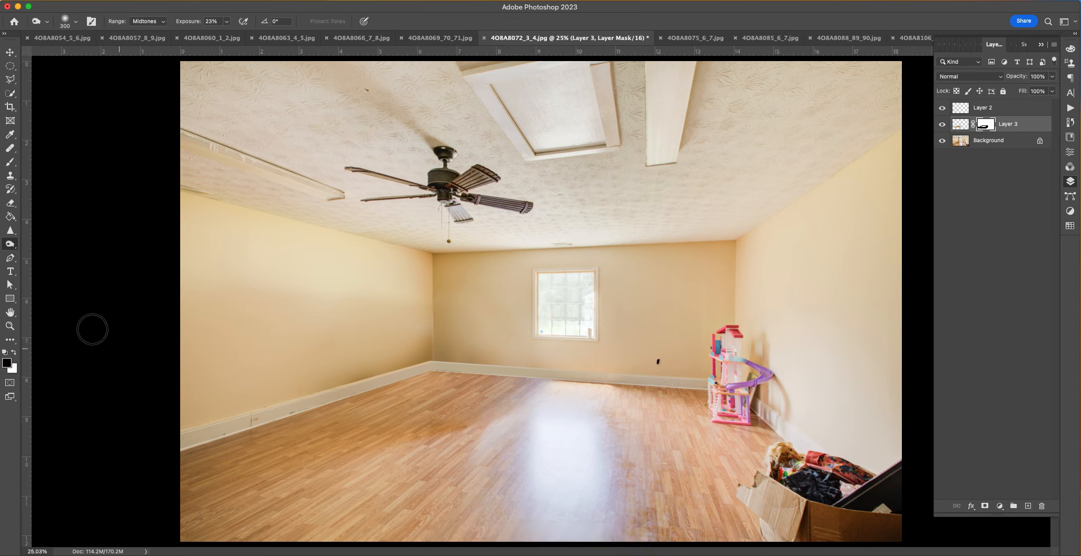
click(9, 164)
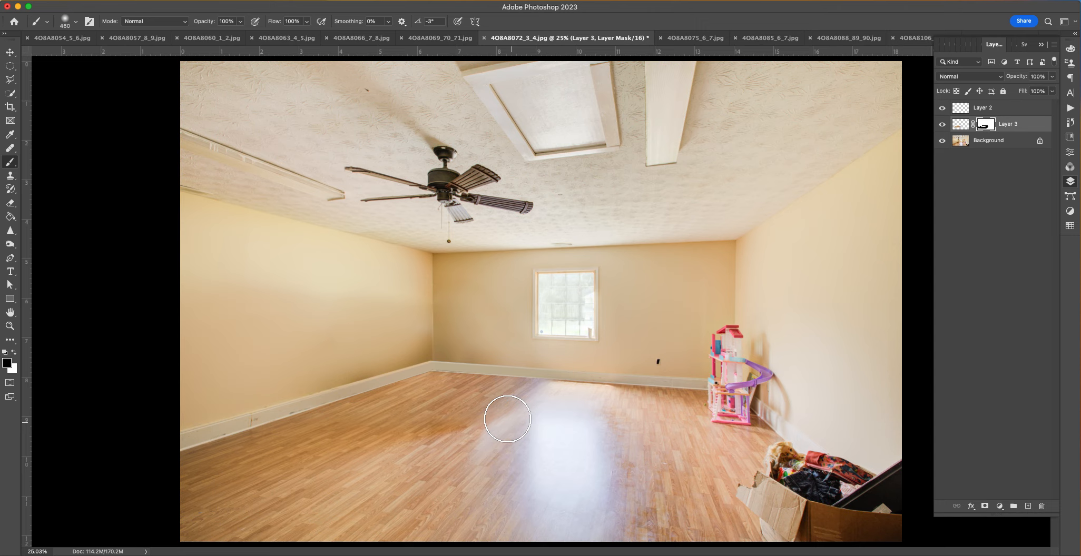
drag(542, 387, 609, 512)
key(super+z)
mouse_move(574, 386)
mouse_down()
mouse_move(539, 424)
mouse_move(505, 507)
mouse_move(619, 523)
mouse_up()
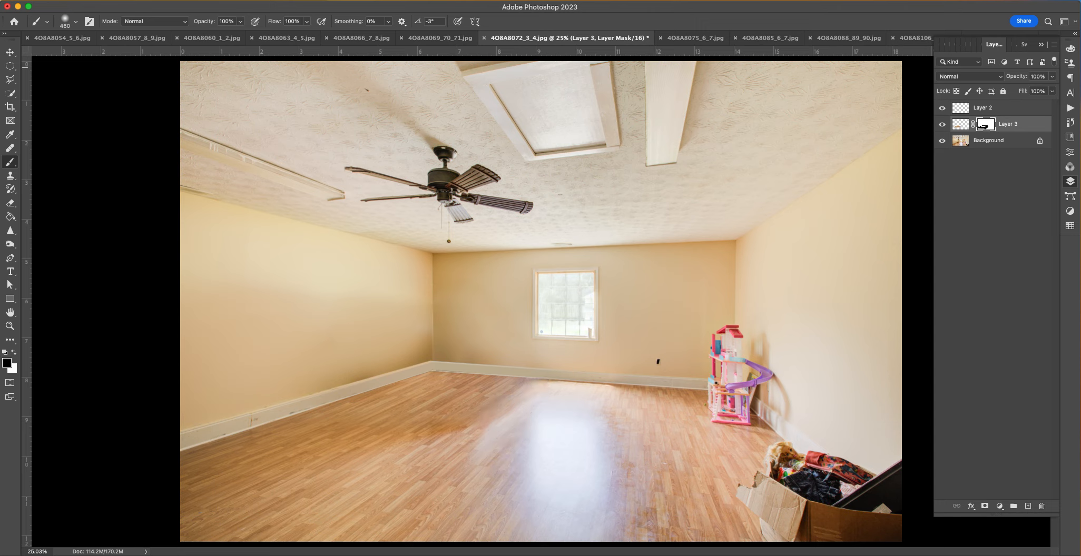
Step: Target the floor patch layer's image instead of its mask and nudge the patch slightly upward
click(10, 244)
right_click(15, 246)
click(52, 243)
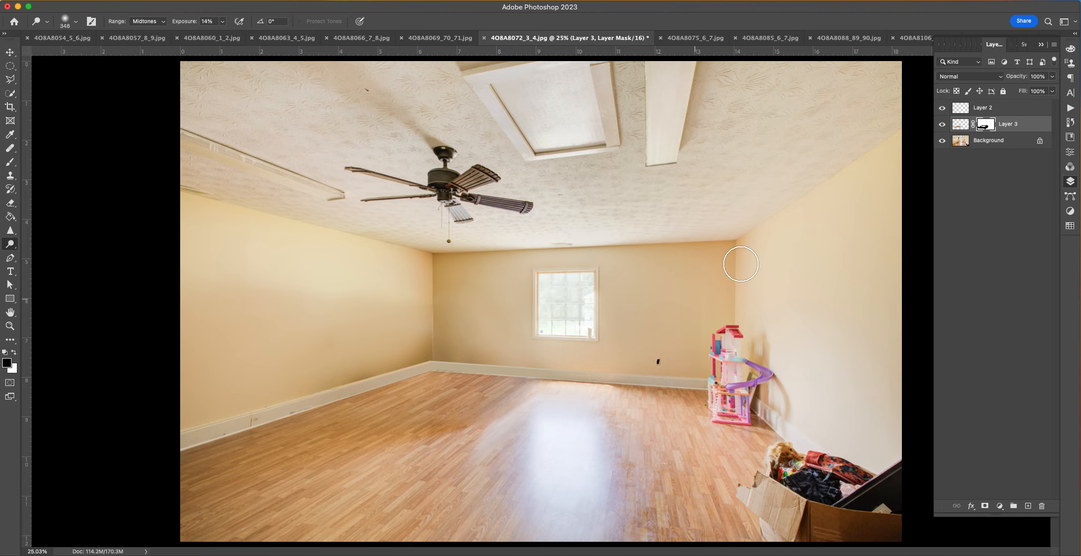
click(960, 124)
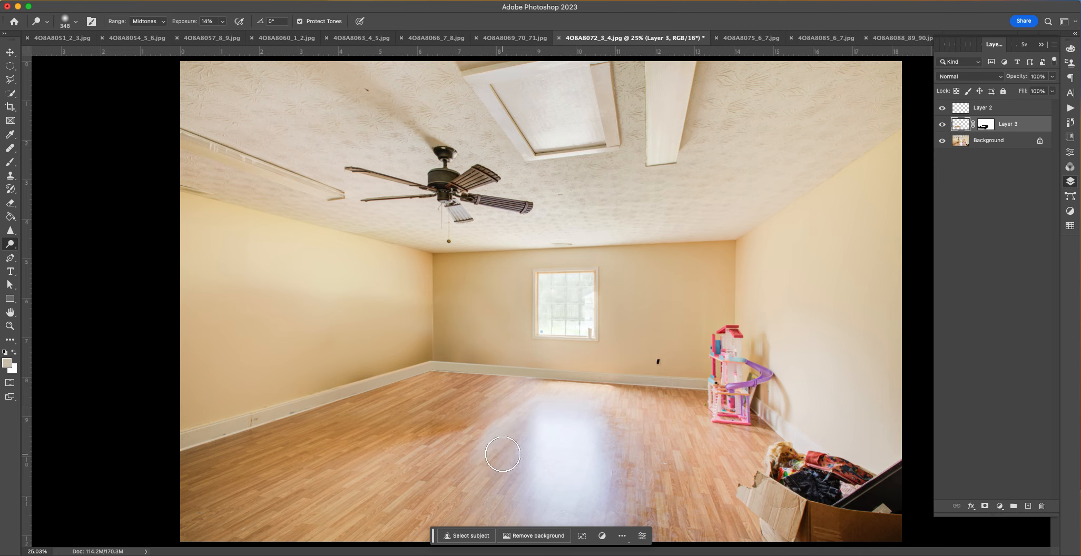
key(v)
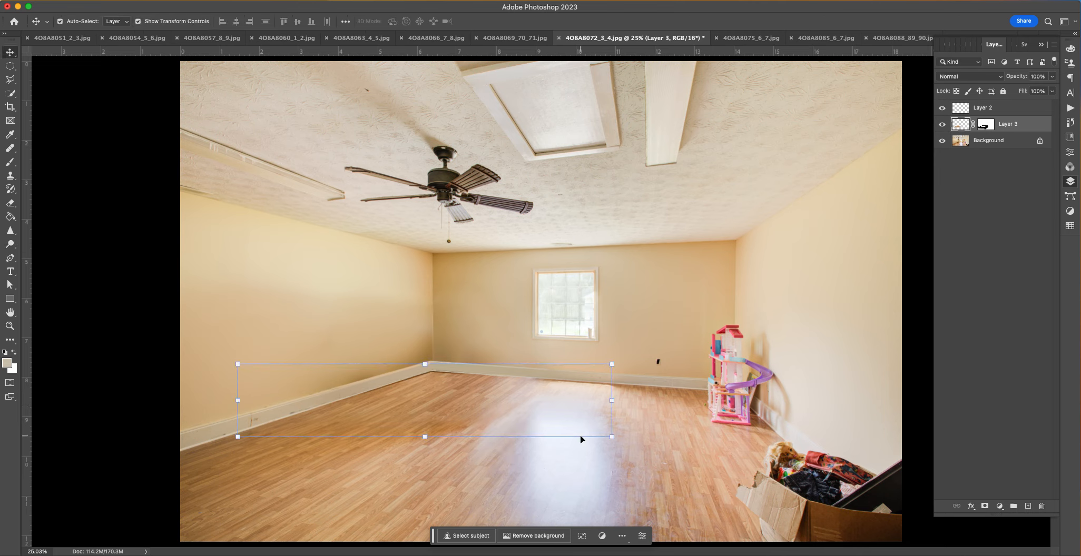
key(Up)
key(Up)
key(Up)
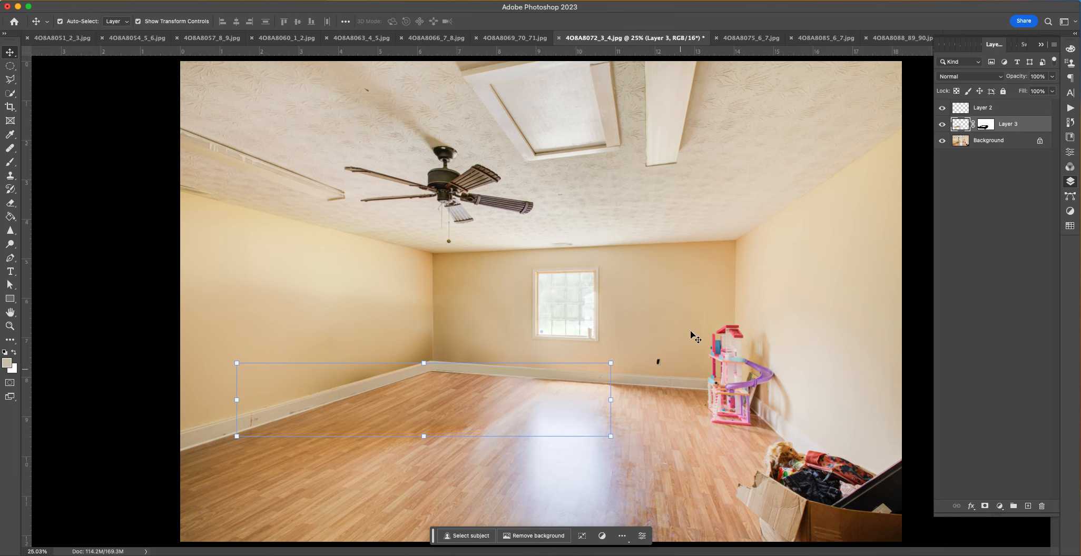
Step: Flatten the image into a single Background layer
click(68, 1)
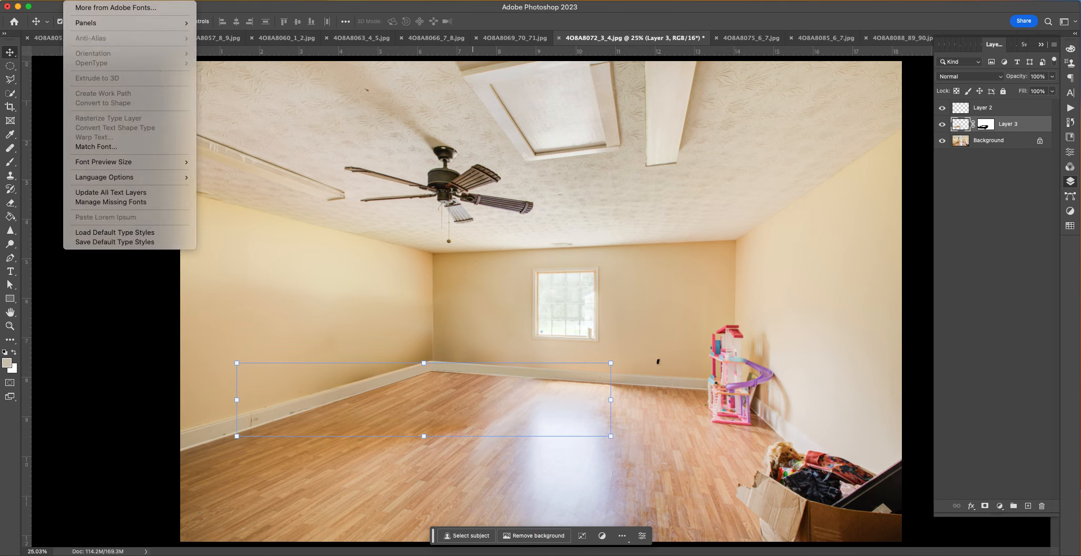
mouse_move(48, 1)
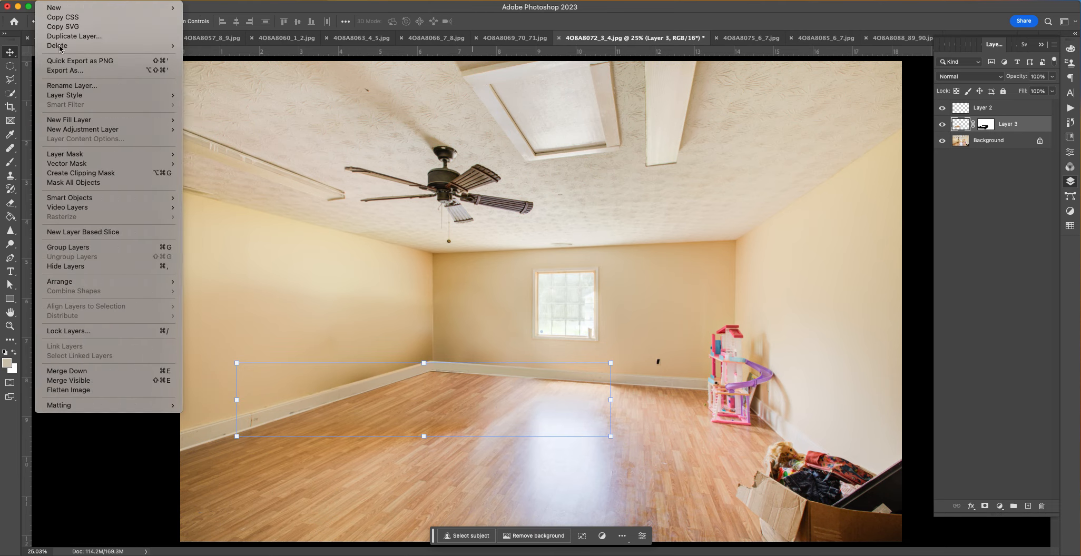
click(79, 390)
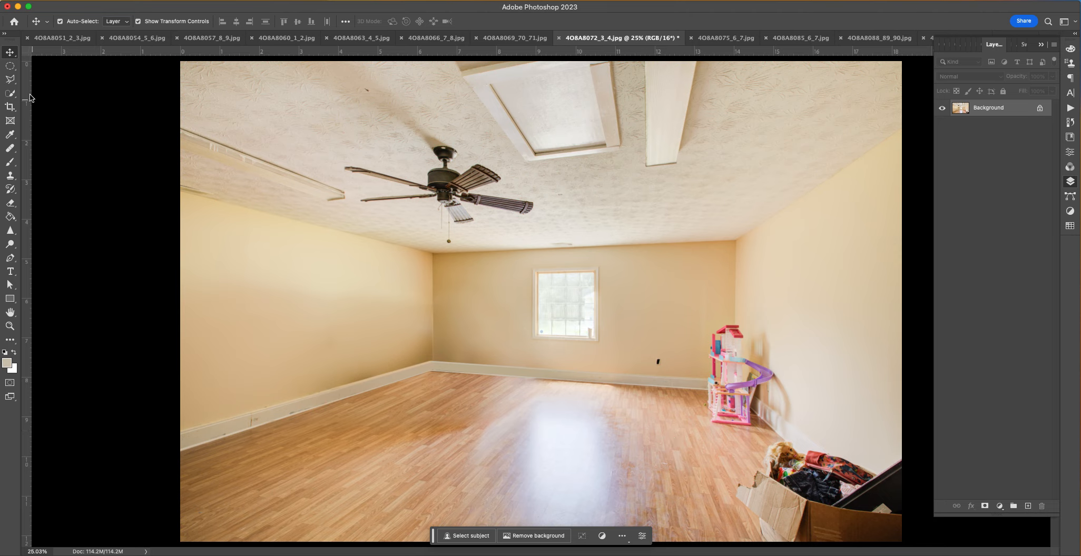
Step: Outline the cardboard box of belongings in the room's right corner with the Polygonal Lasso, remove it with a Content-Aware fill, and deselect
click(9, 83)
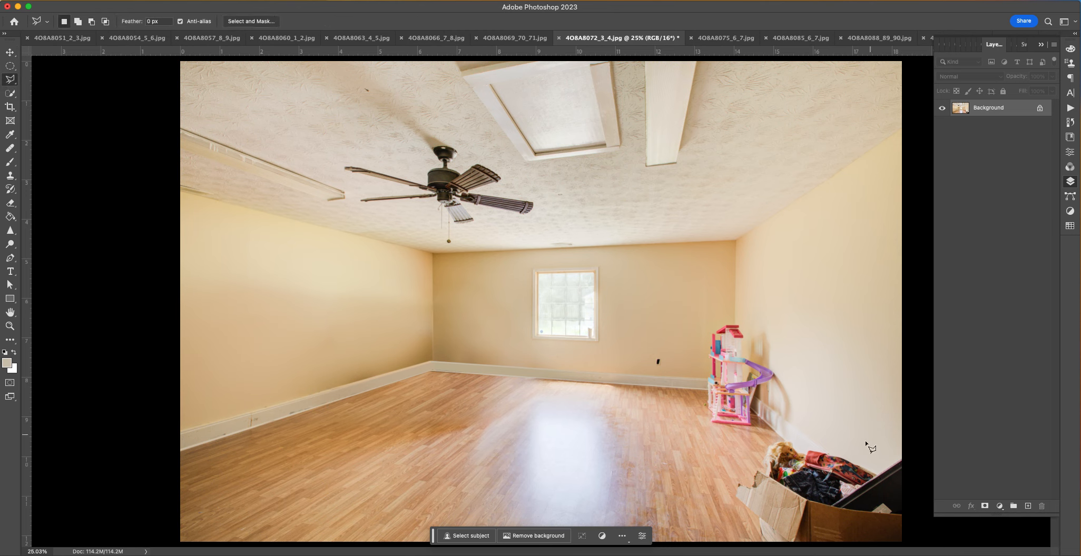
click(755, 540)
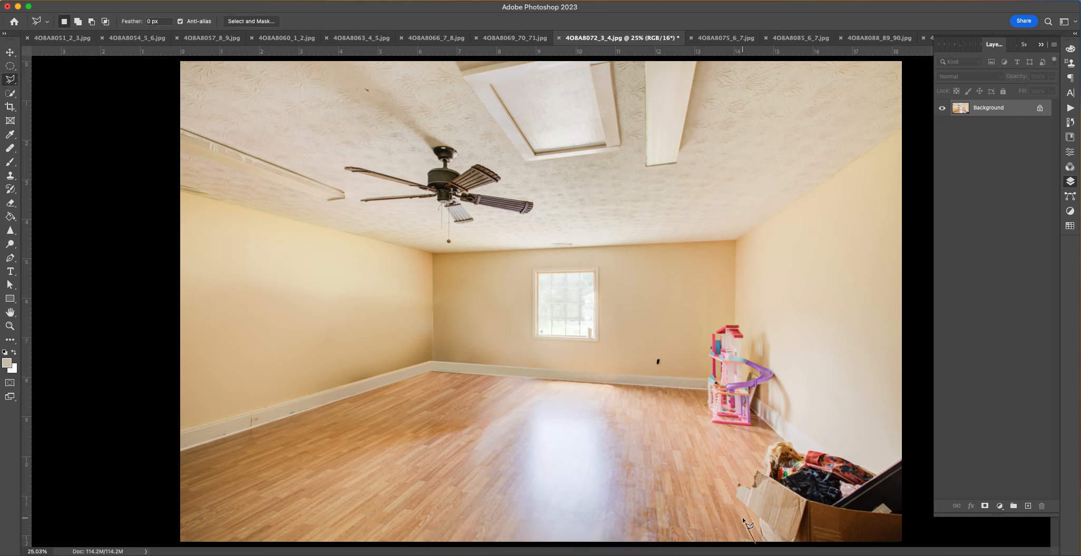
click(733, 480)
click(744, 478)
click(890, 466)
click(925, 449)
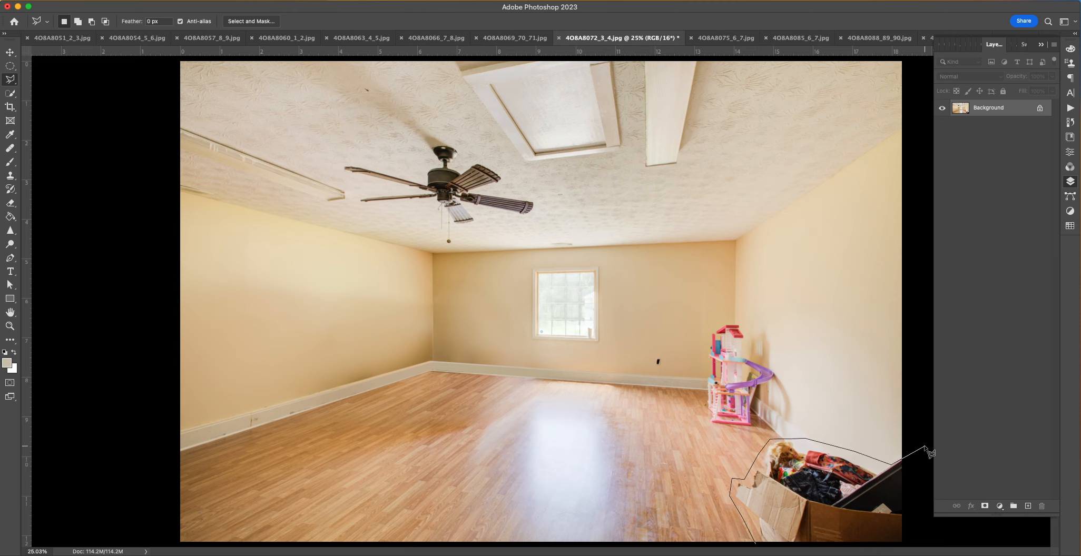
double_click(919, 543)
key(shift+BackSpace)
key(Return)
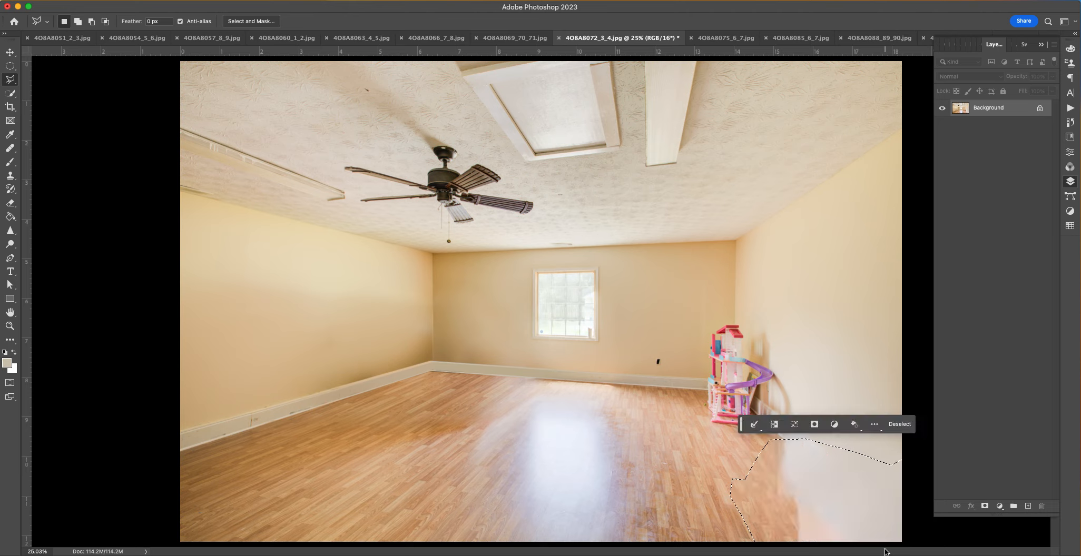
key(super+d)
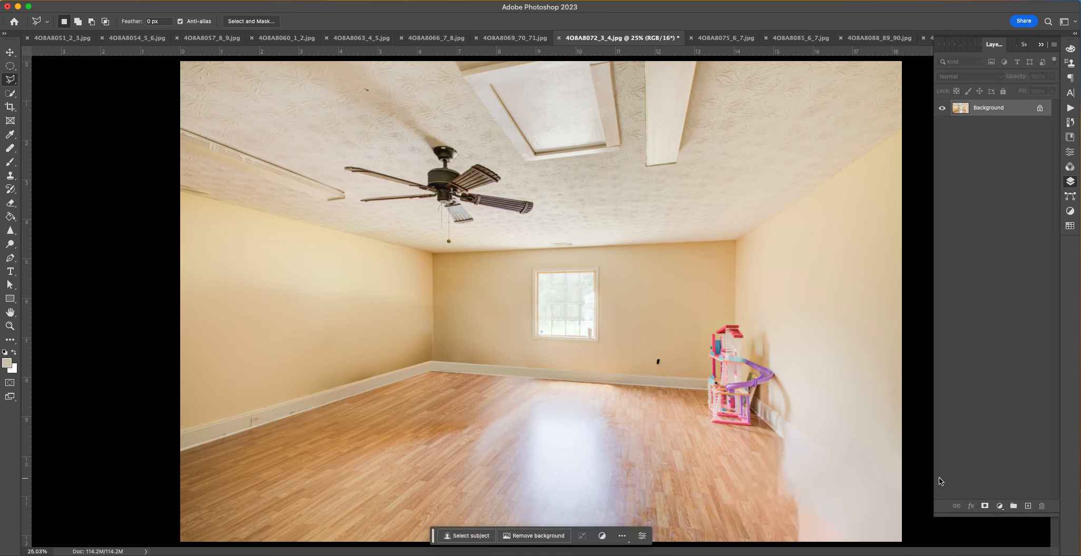
click(782, 438)
click(899, 547)
double_click(785, 551)
key(shift)
shift+click(776, 434)
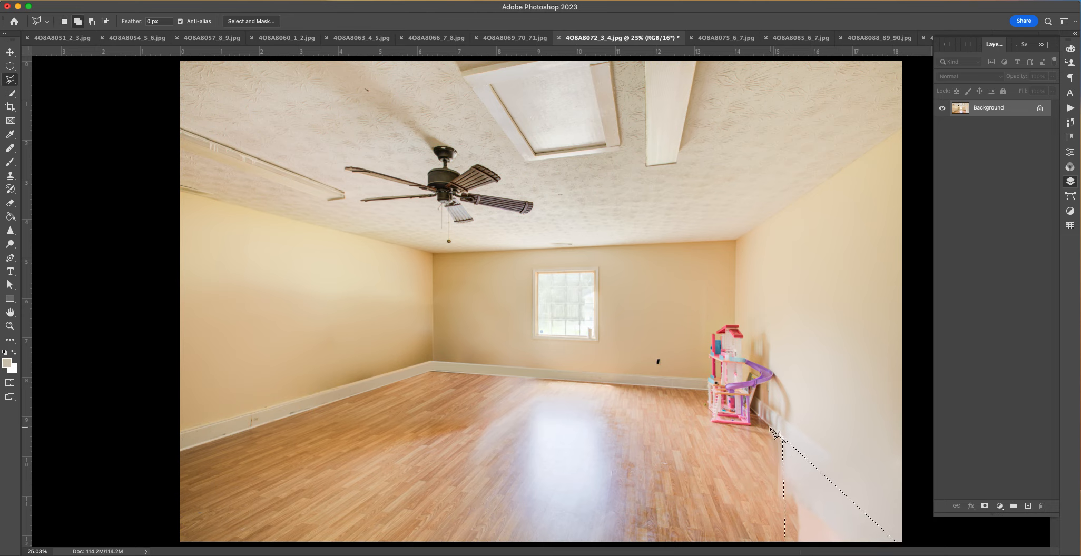
click(669, 436)
double_click(669, 547)
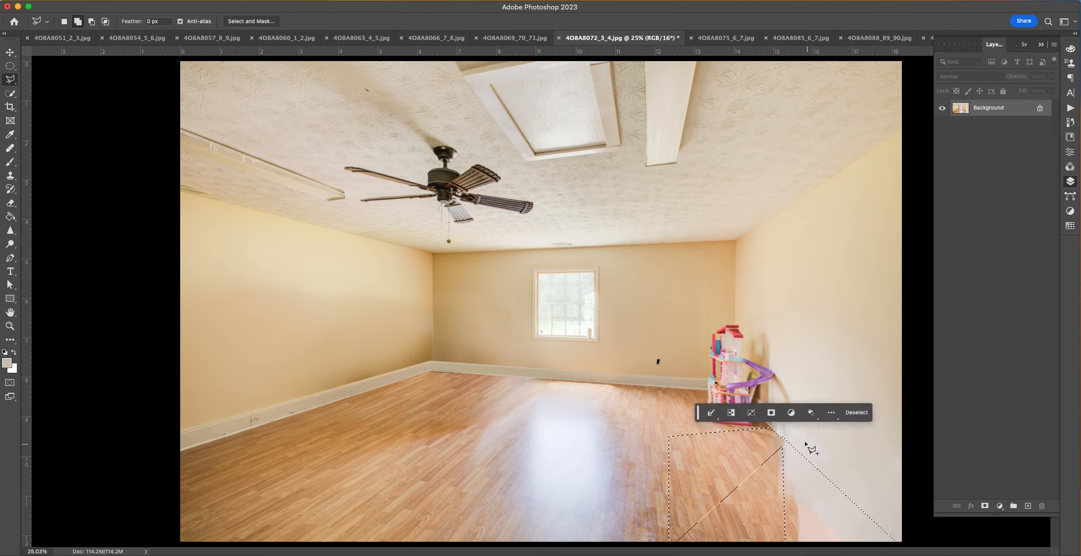
shift+click(777, 441)
click(780, 446)
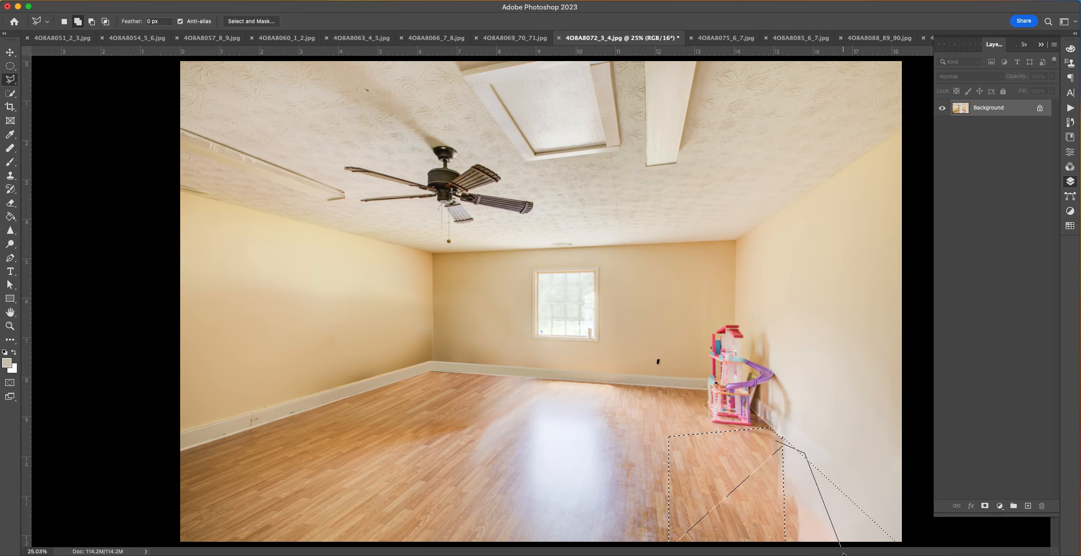
double_click(583, 554)
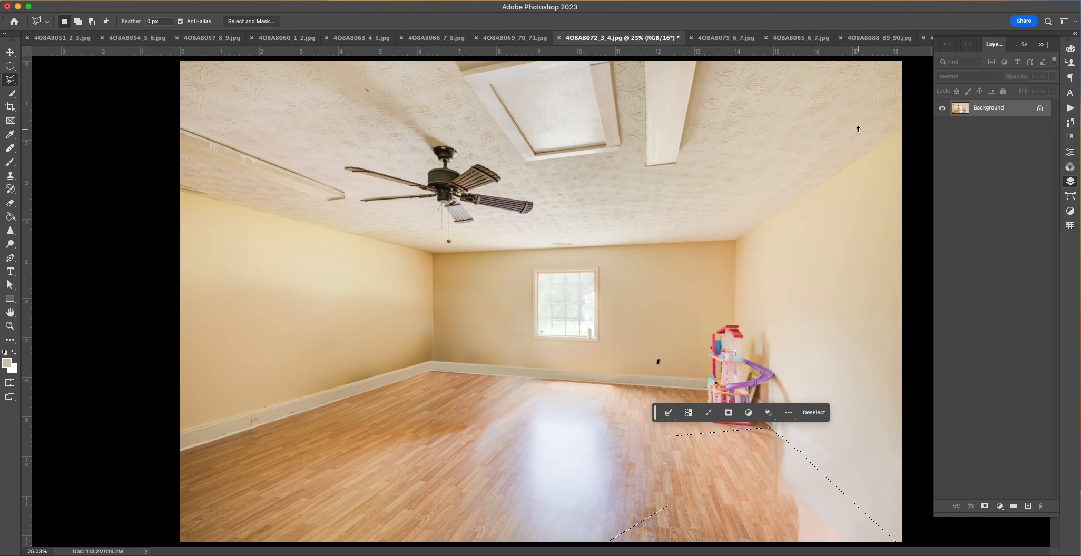
key(super+d)
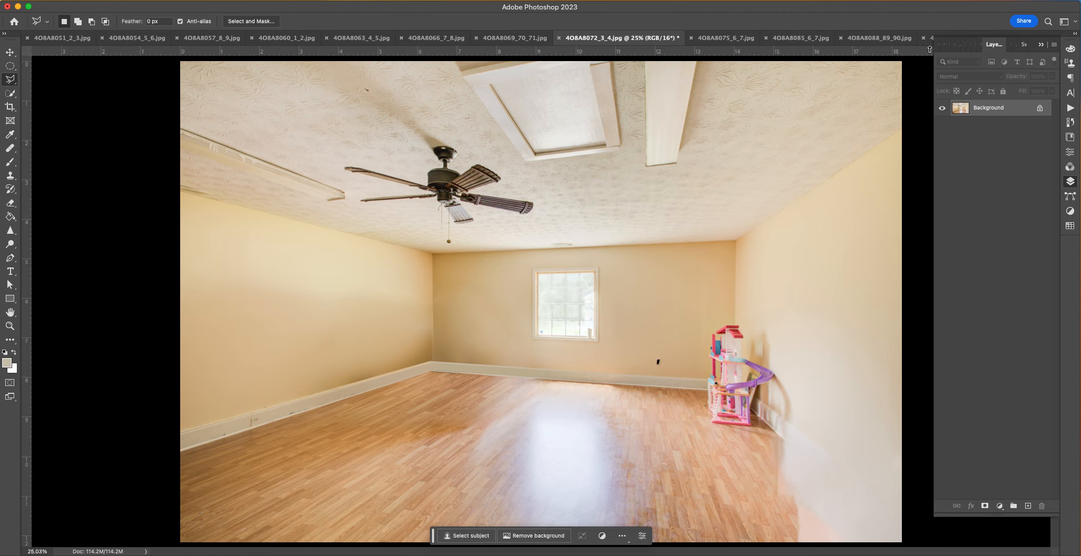
Step: Outline the smeared floor along the right wall's baseboard line with the Polygonal Lasso and copy everything outside that area to a new layer
key(super+equal)
key(super+equal)
drag(930, 49, 854, 200)
drag(649, 222, 486, 137)
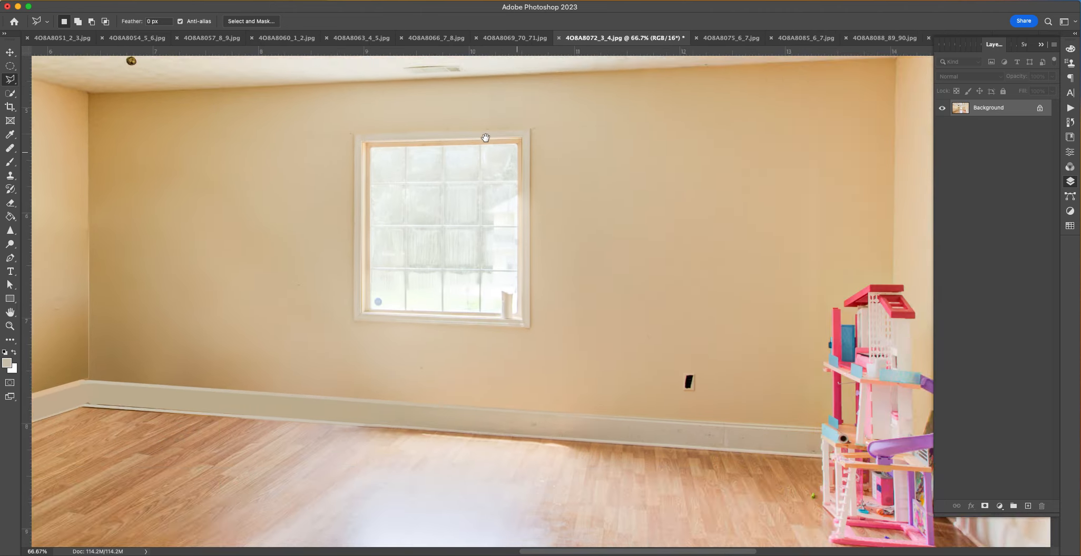
drag(606, 241, 470, 180)
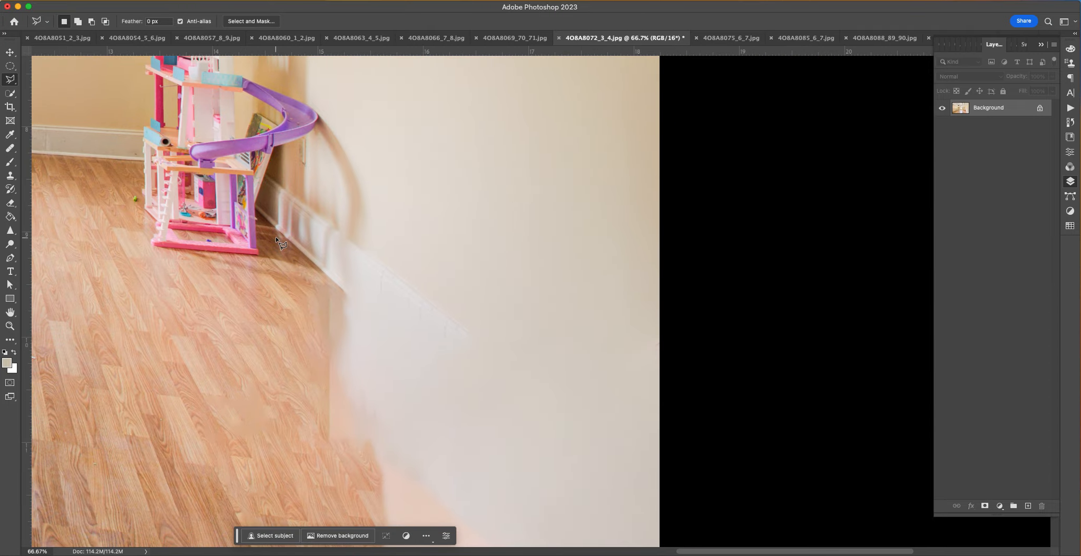
click(279, 231)
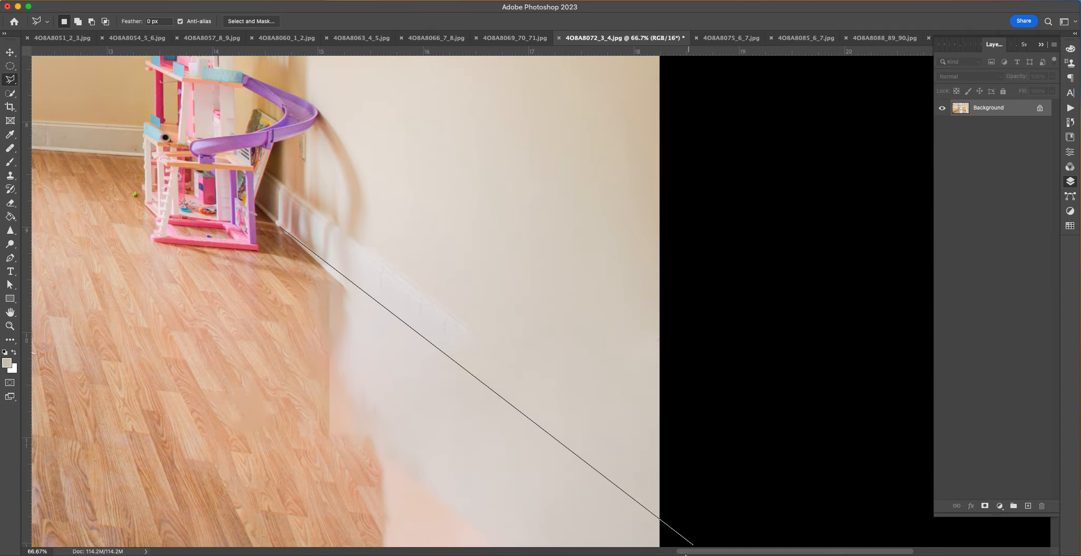
click(678, 550)
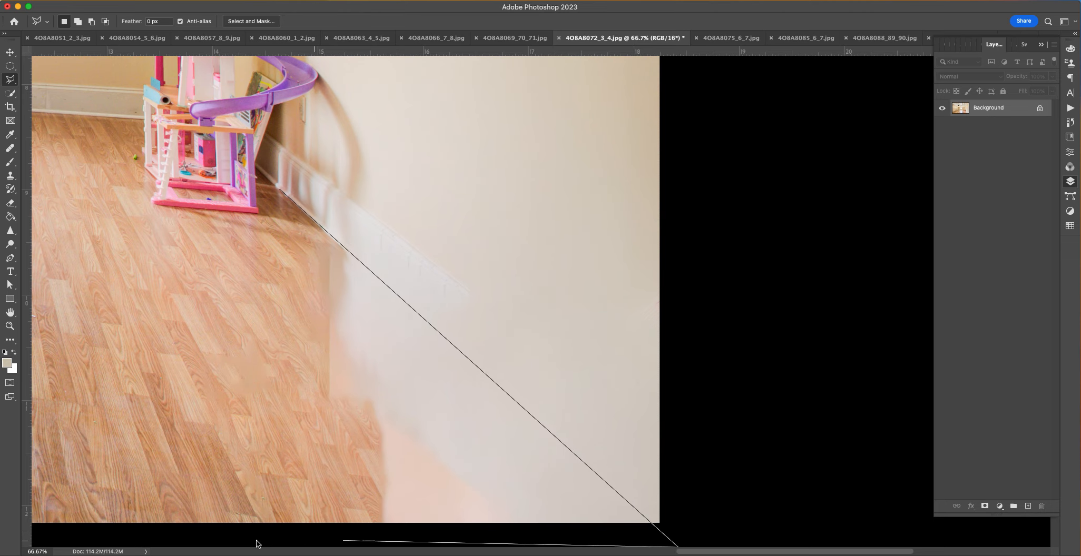
click(68, 543)
double_click(109, 186)
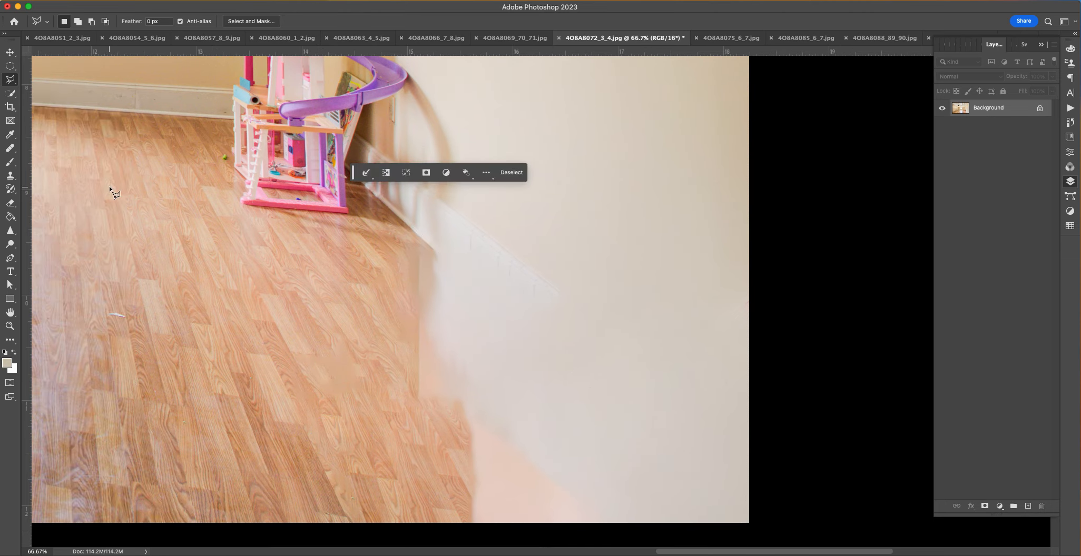
key(super+j)
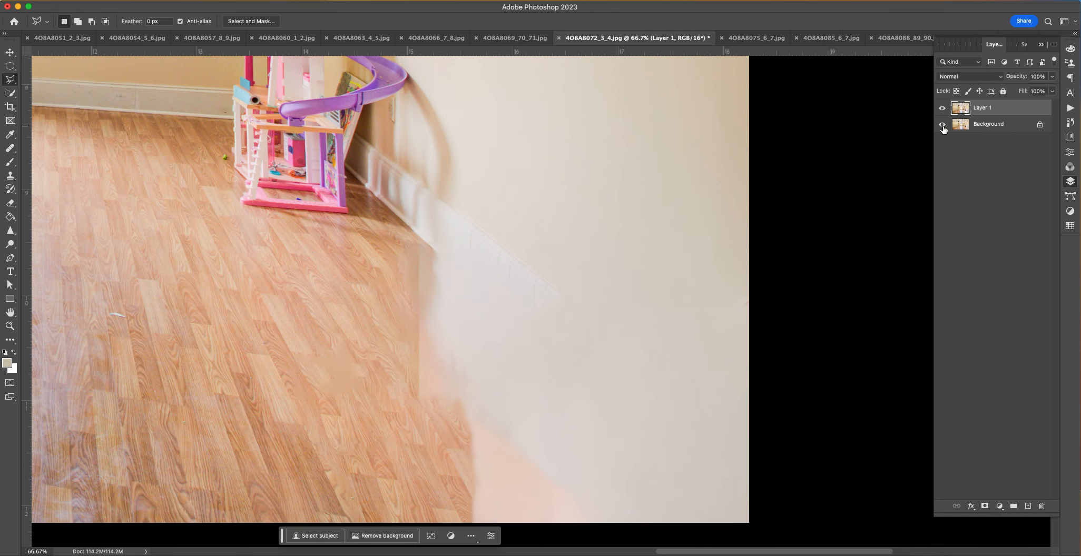
click(943, 124)
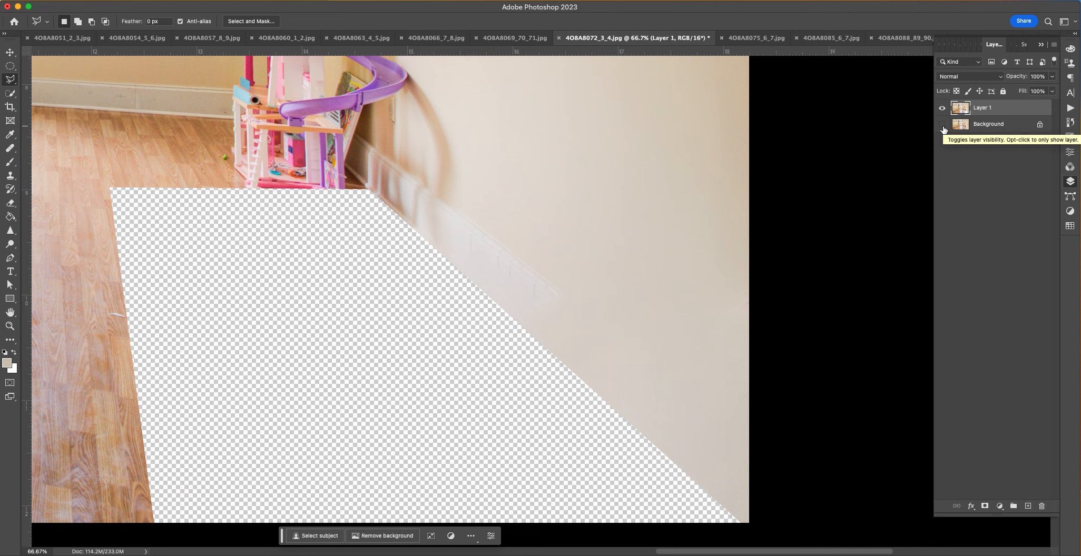
click(943, 124)
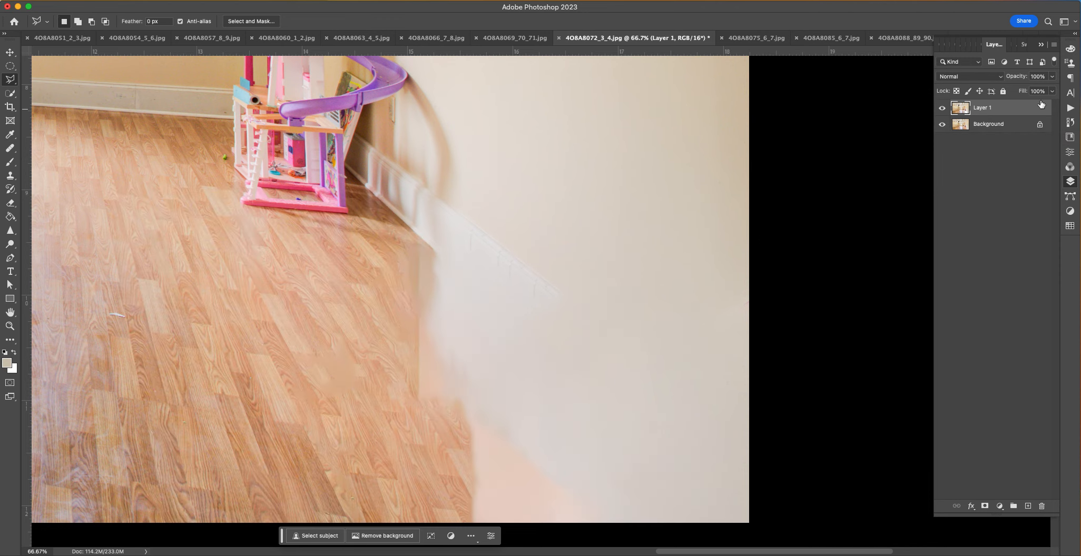
Step: Select the clean floor planks beside the smeared right corner on the Background layer and copy them to a new layer
click(1028, 125)
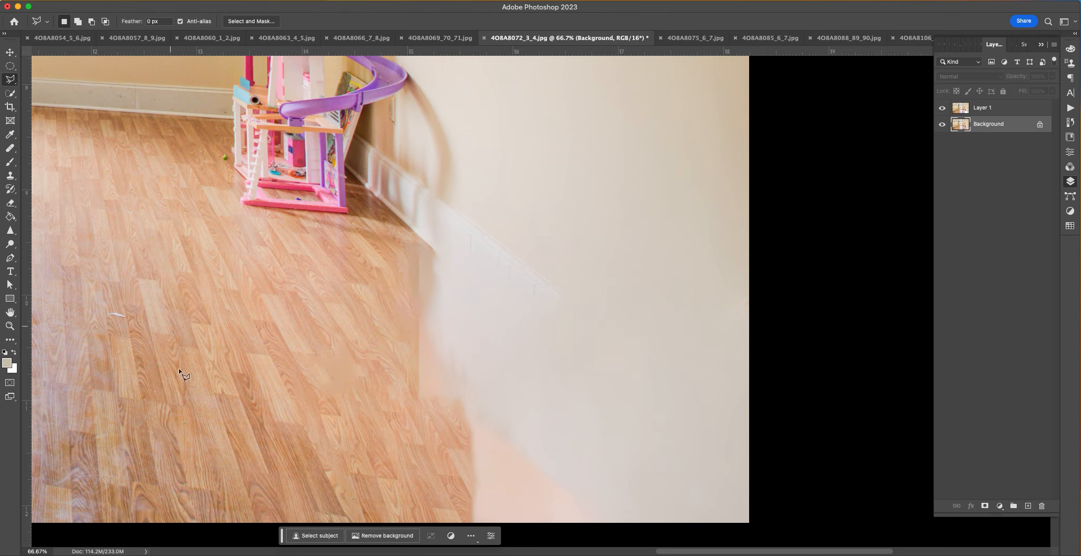
click(450, 525)
click(271, 234)
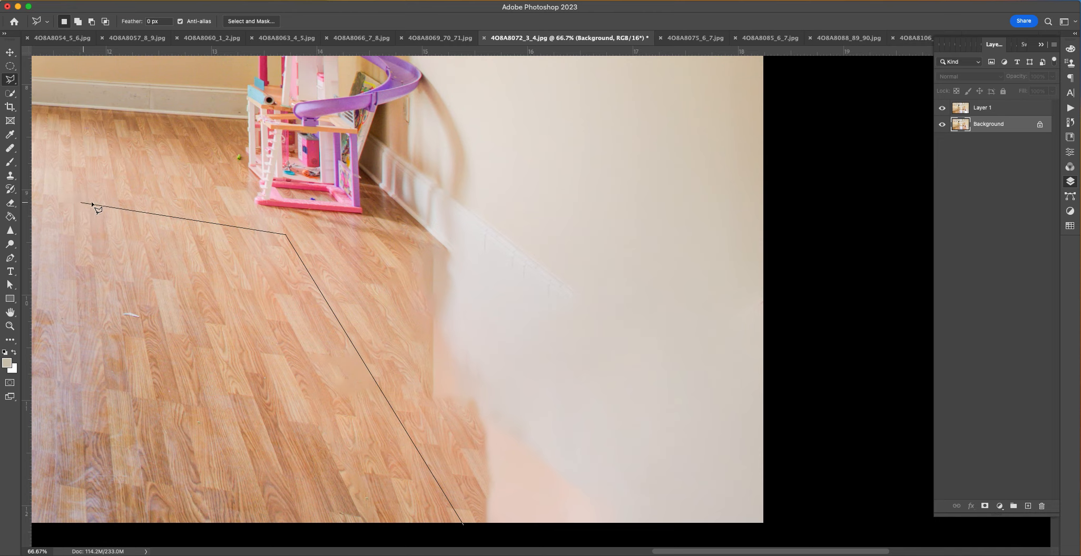
click(281, 215)
click(49, 200)
double_click(40, 548)
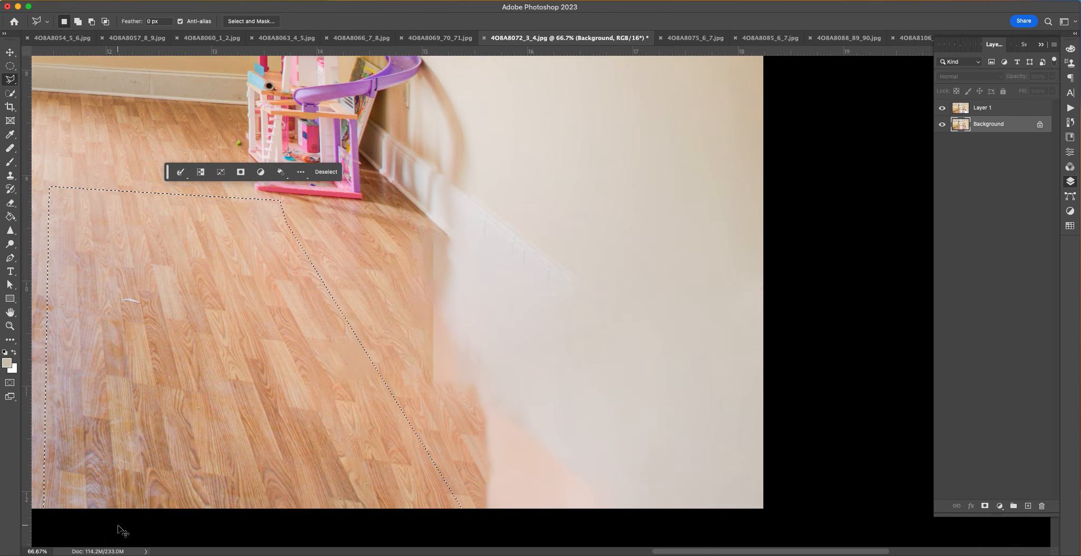
key(ctrl+j)
Step: Move the copied planks over the smeared right corner and distort them with Free Transform to fill the floor up to the right wall
key(v)
drag(342, 410, 690, 422)
key(ctrl+t)
drag(612, 201, 438, 192)
key(Return)
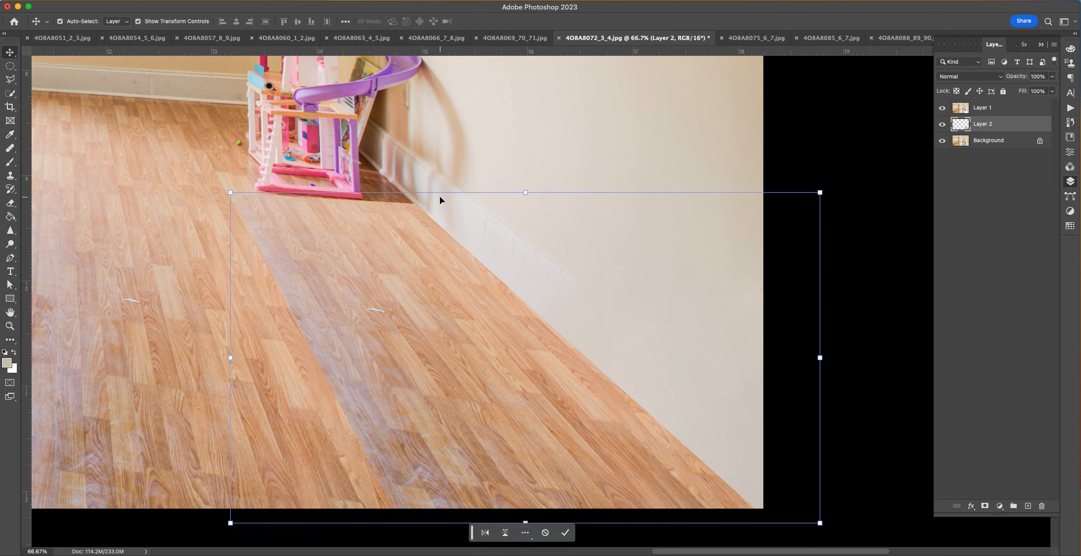
drag(578, 384, 549, 387)
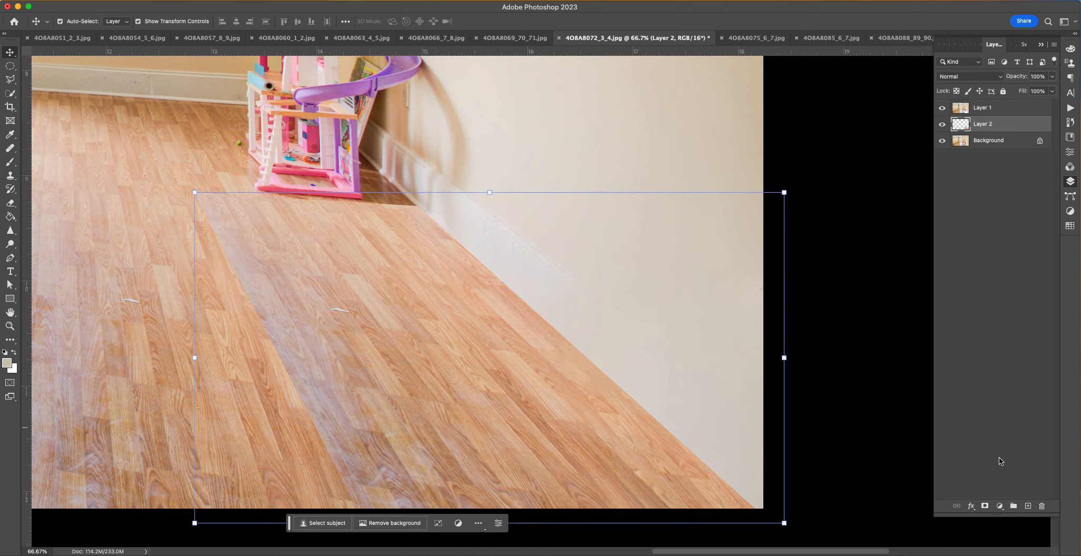
Step: Add a layer mask to the plank patch and paint its edges black with a soft 460 px Brush to blend it into the floor
click(985, 505)
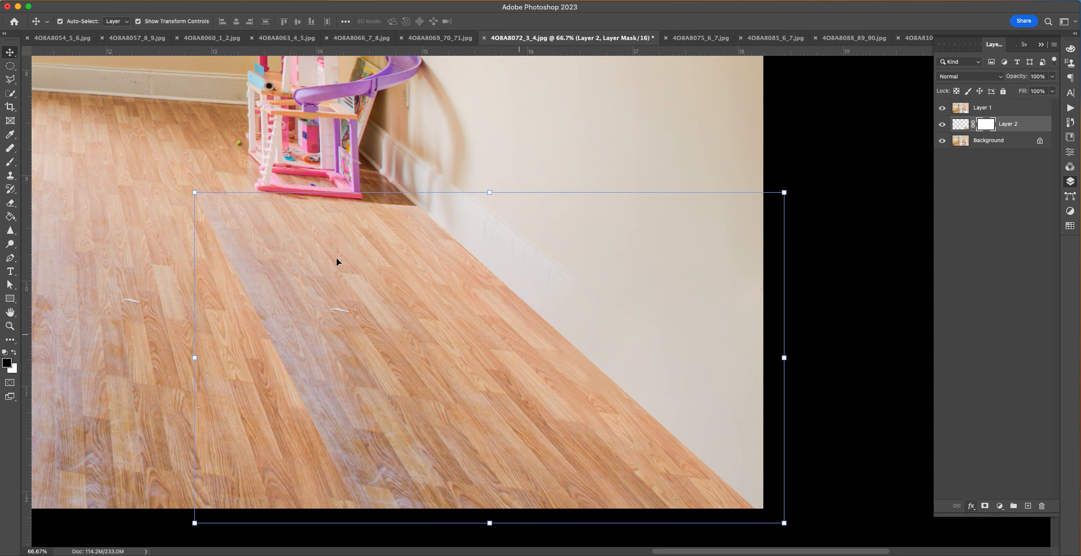
click(12, 163)
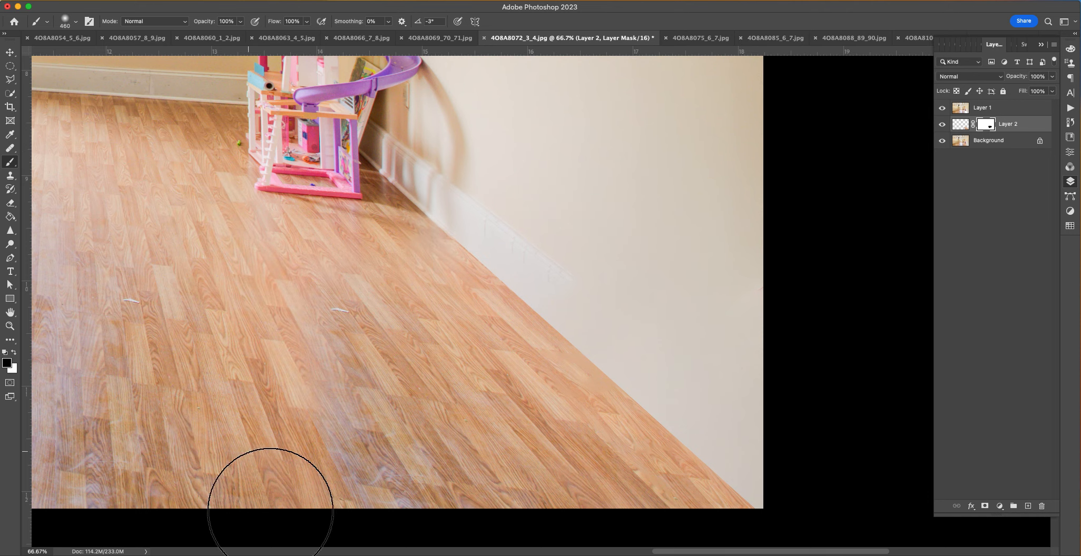
key(super+0)
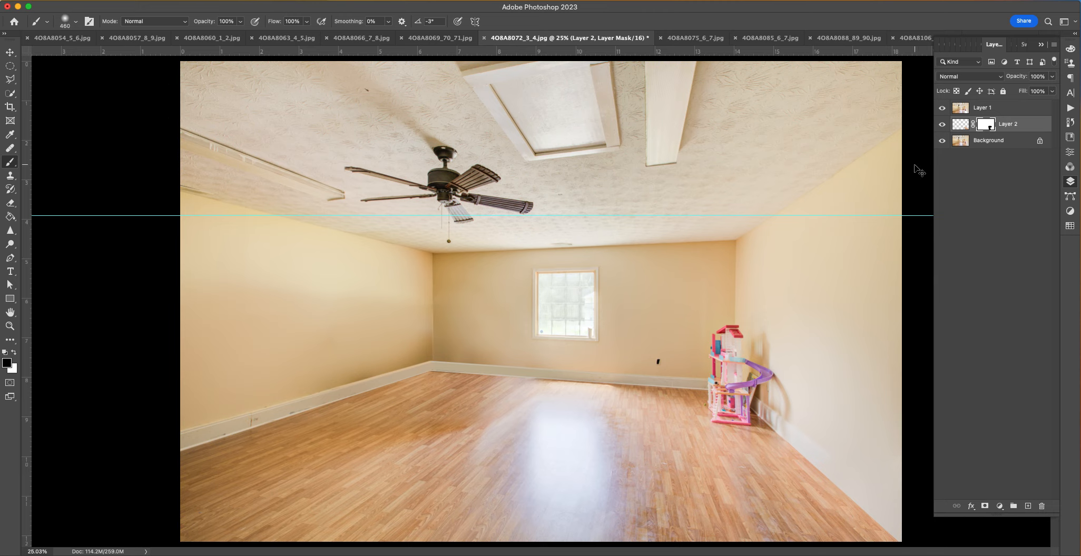
key(shift+super+f)
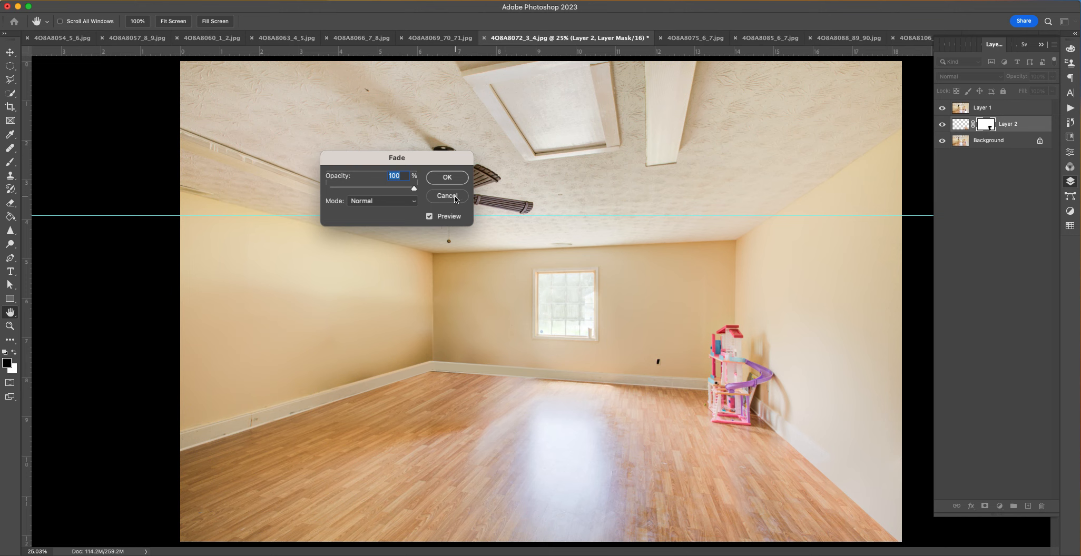
click(456, 199)
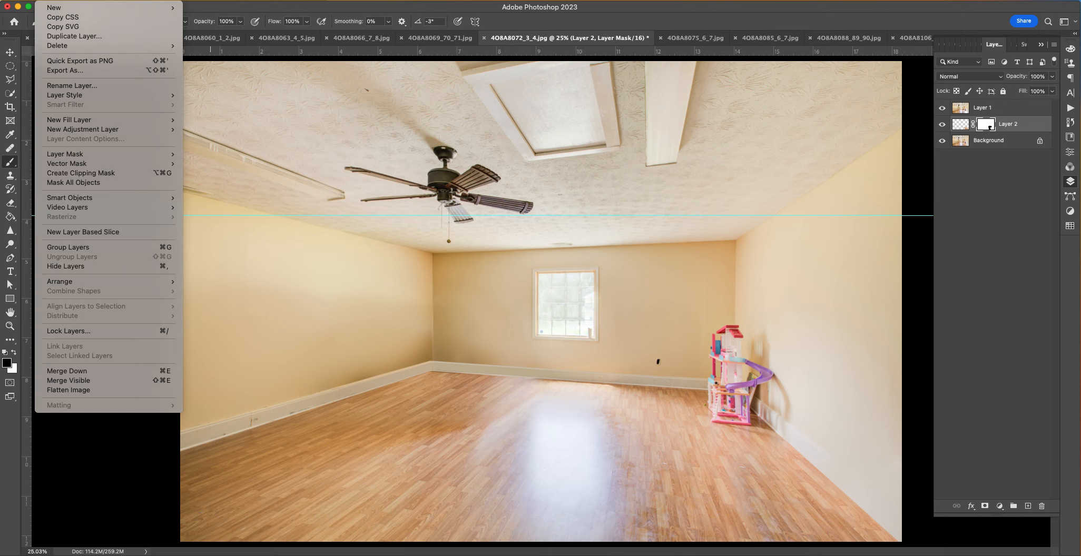
Step: Flatten the image and select the strip of floor along the back wall's baseboard with the Polygonal Lasso, including the left corner
click(83, 390)
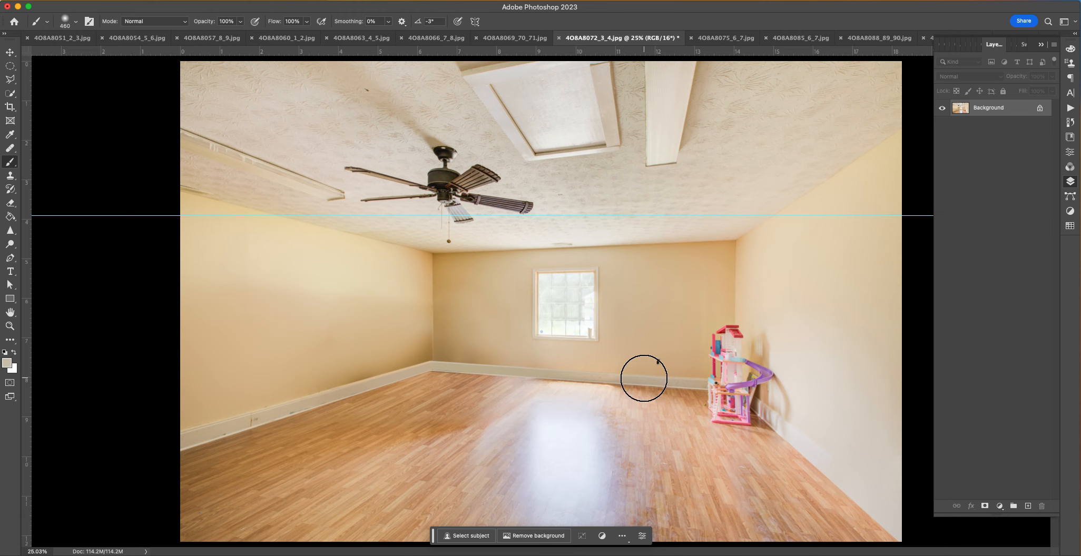
key(super+equal)
key(super+equal)
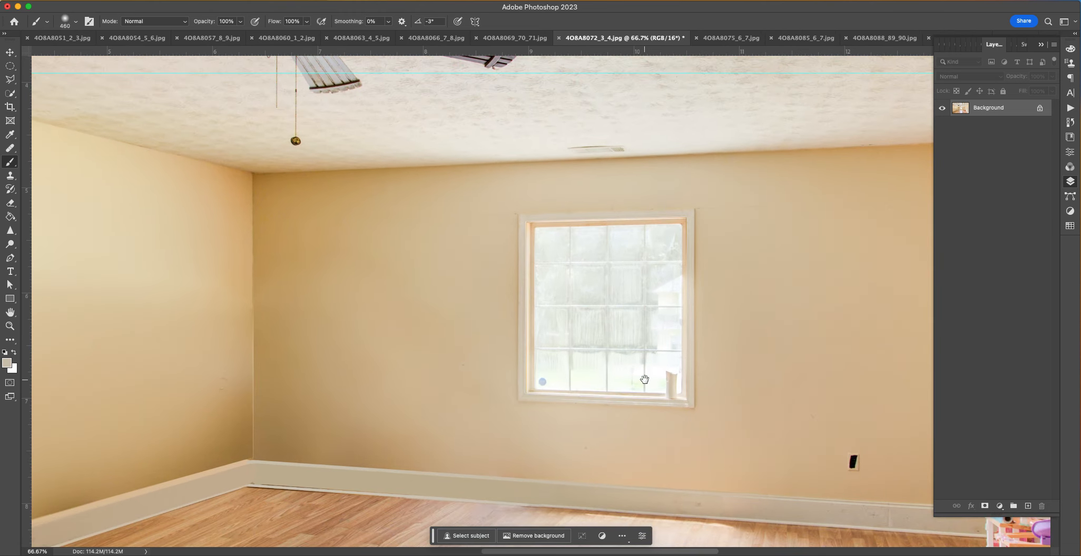
drag(644, 379, 657, 290)
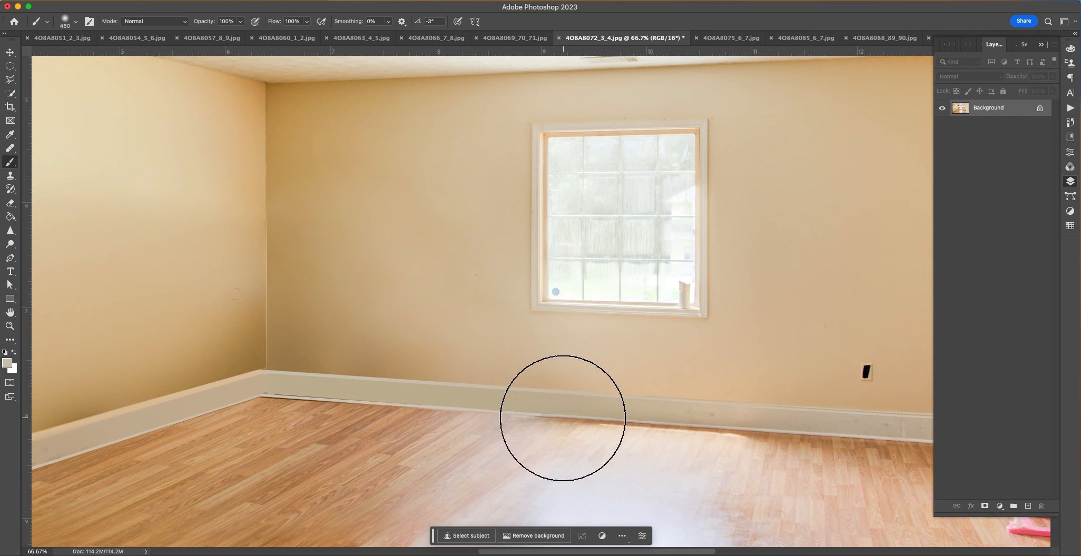
click(10, 80)
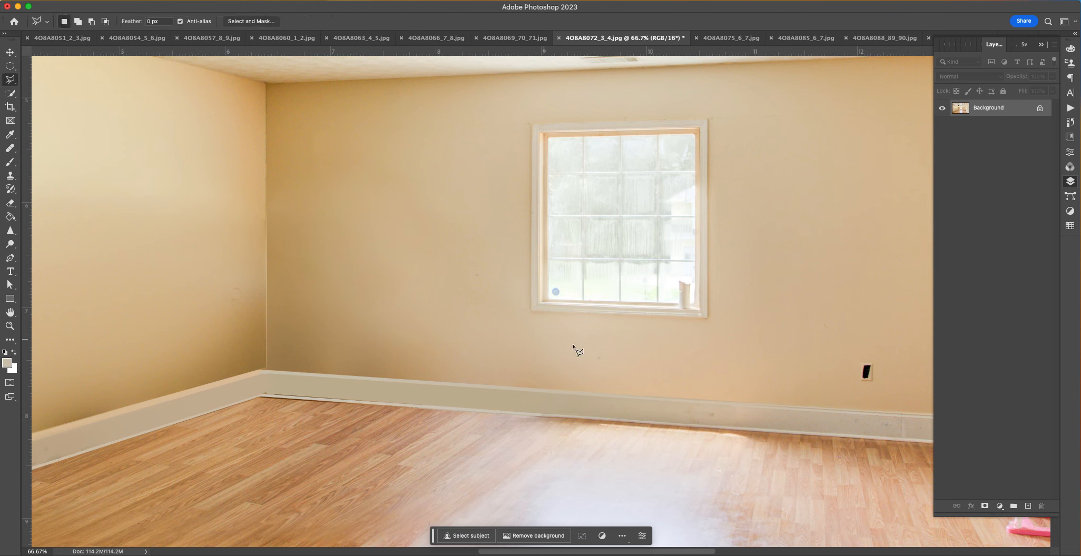
click(766, 431)
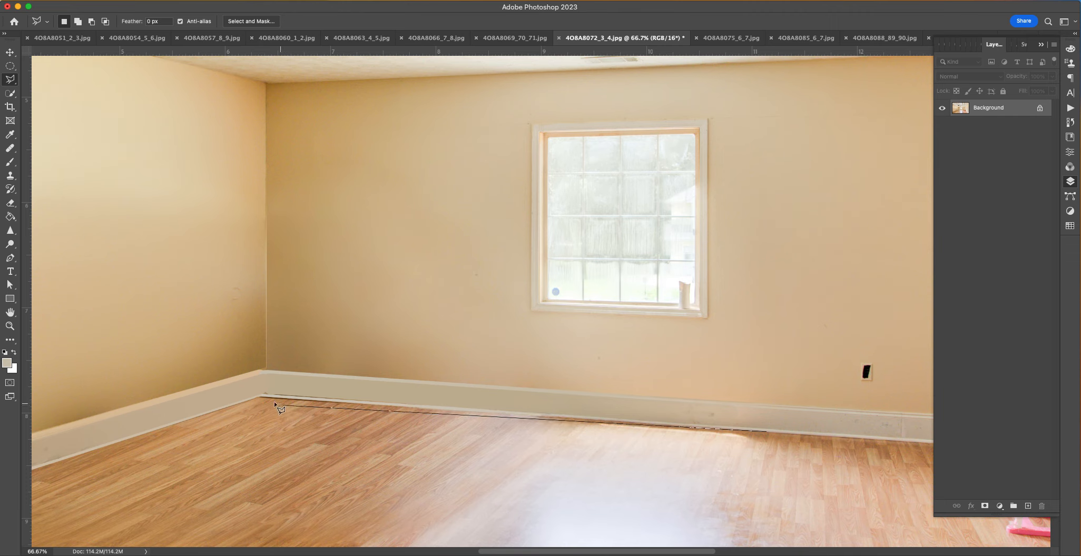
click(260, 396)
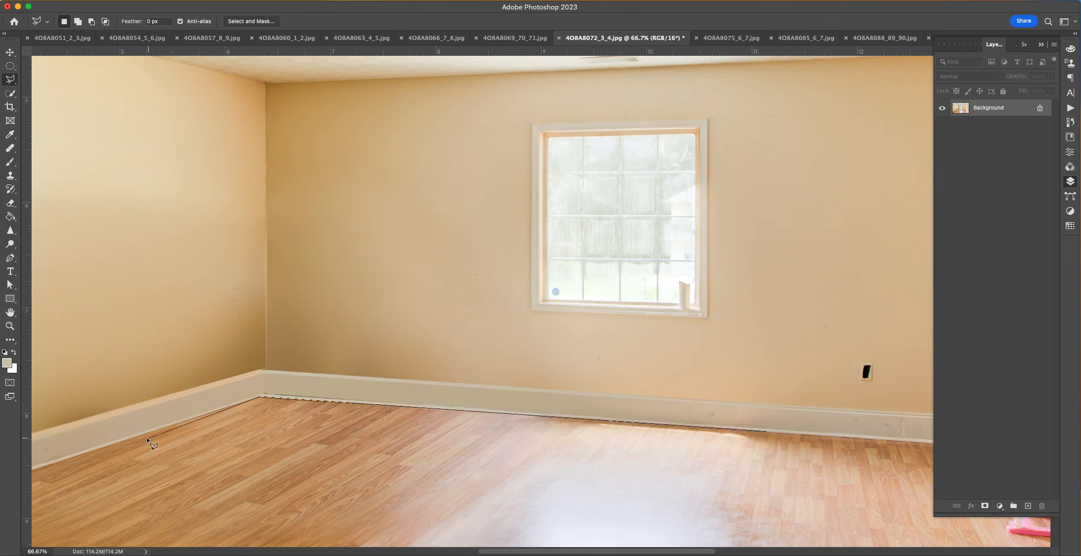
click(125, 438)
click(920, 499)
click(881, 532)
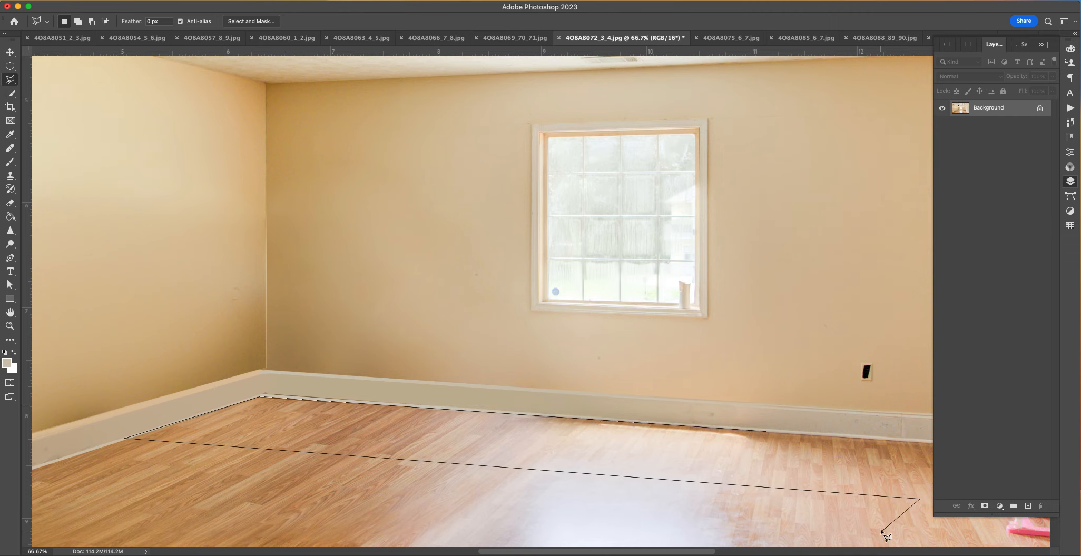
double_click(886, 500)
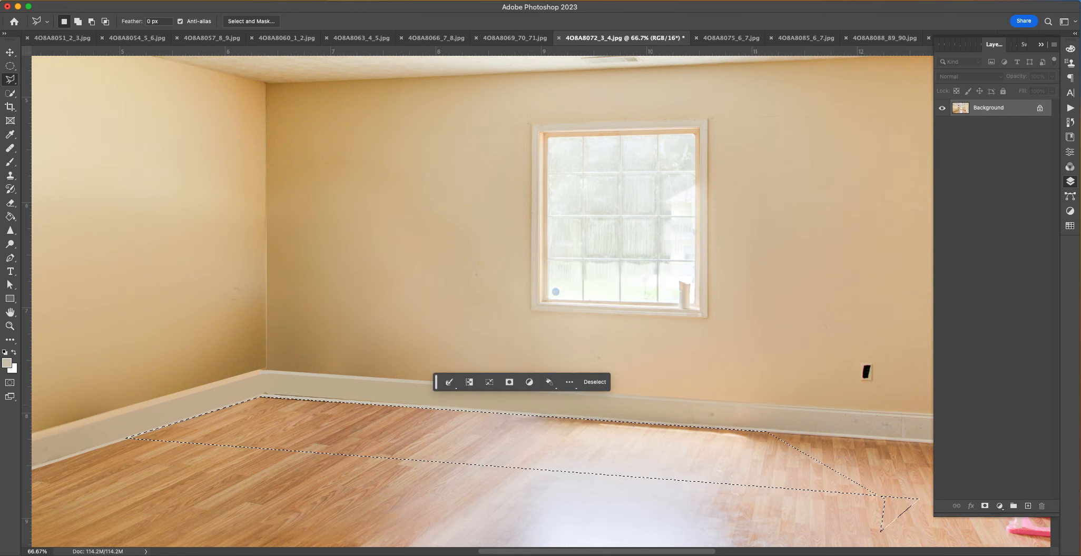
Step: Darken the selected floor edge along the back baseboard with a soft 78 px Burn brush at 23% exposure on Midtones
click(10, 162)
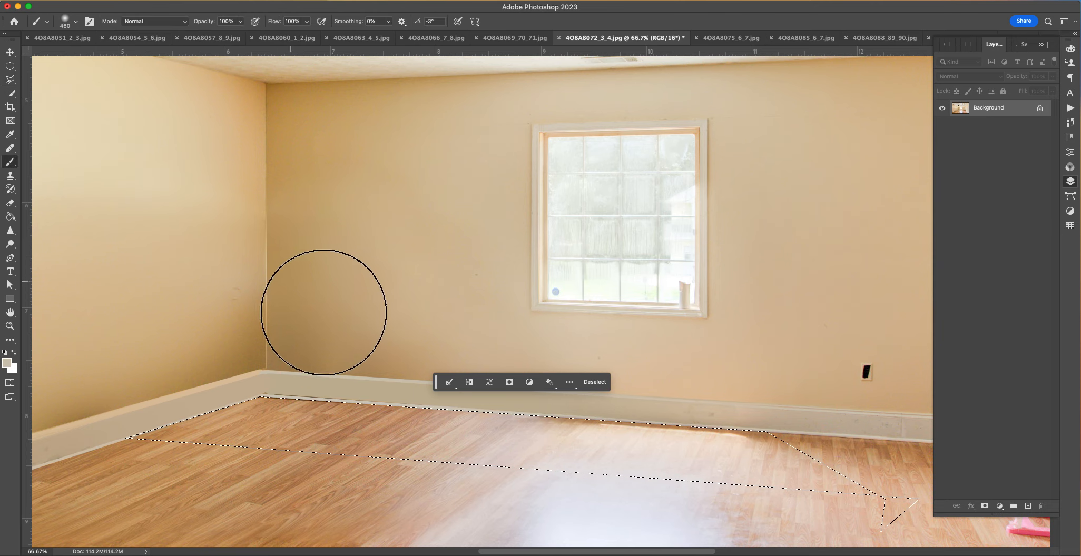
click(10, 245)
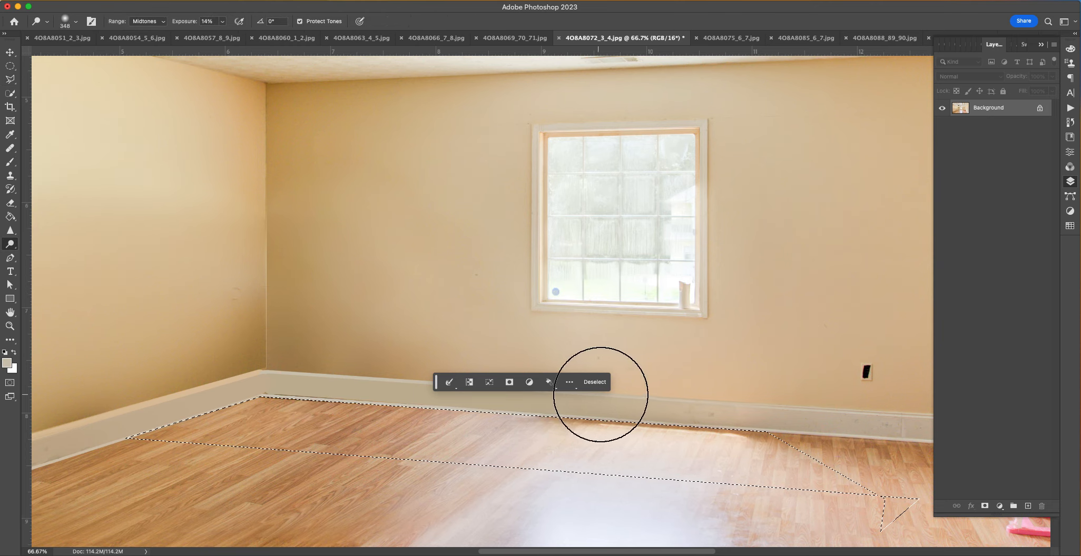
right_click(11, 244)
click(47, 256)
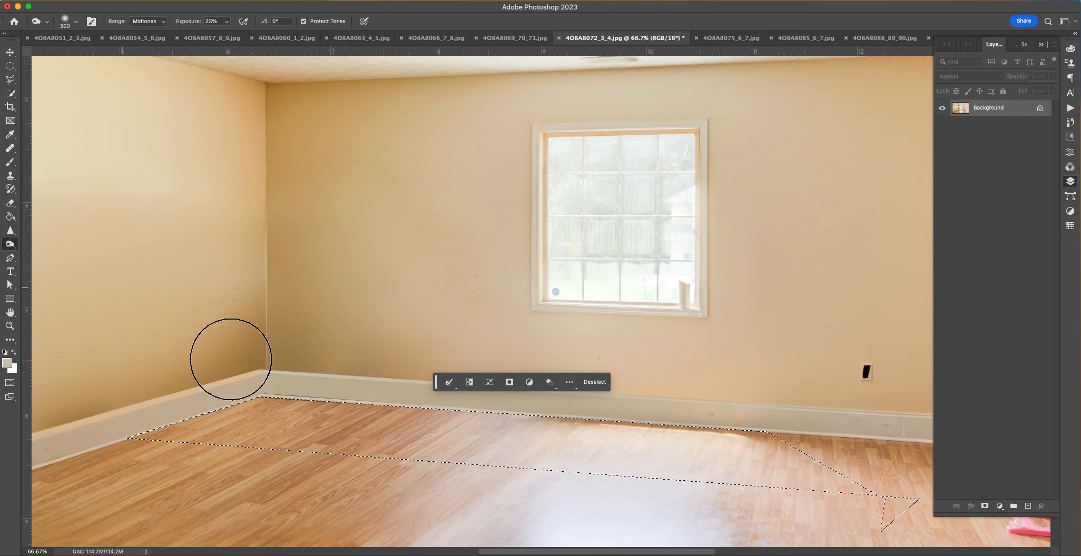
right_click(256, 367)
drag(365, 391, 338, 392)
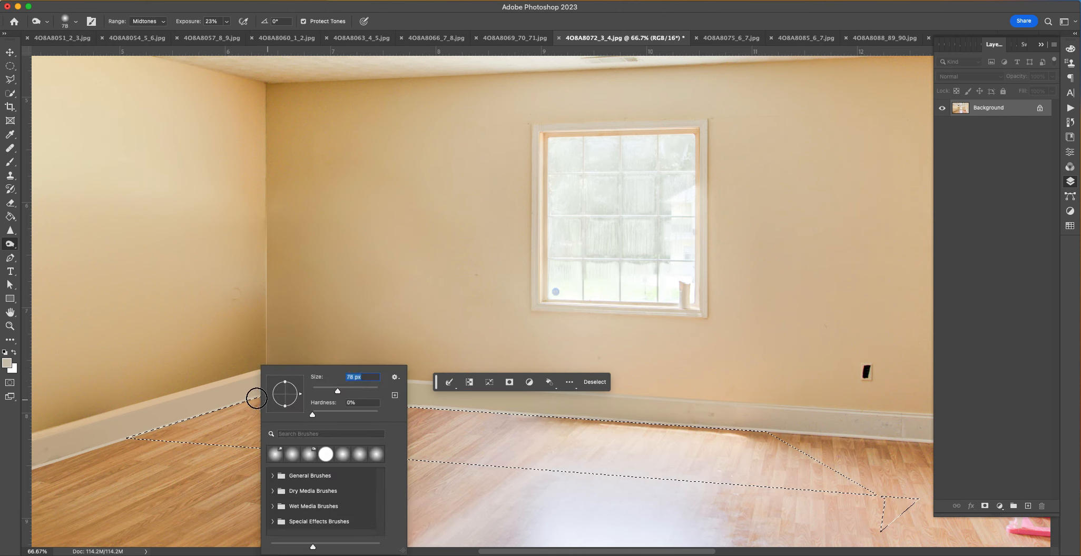
click(252, 390)
drag(508, 410, 265, 401)
drag(525, 408, 220, 404)
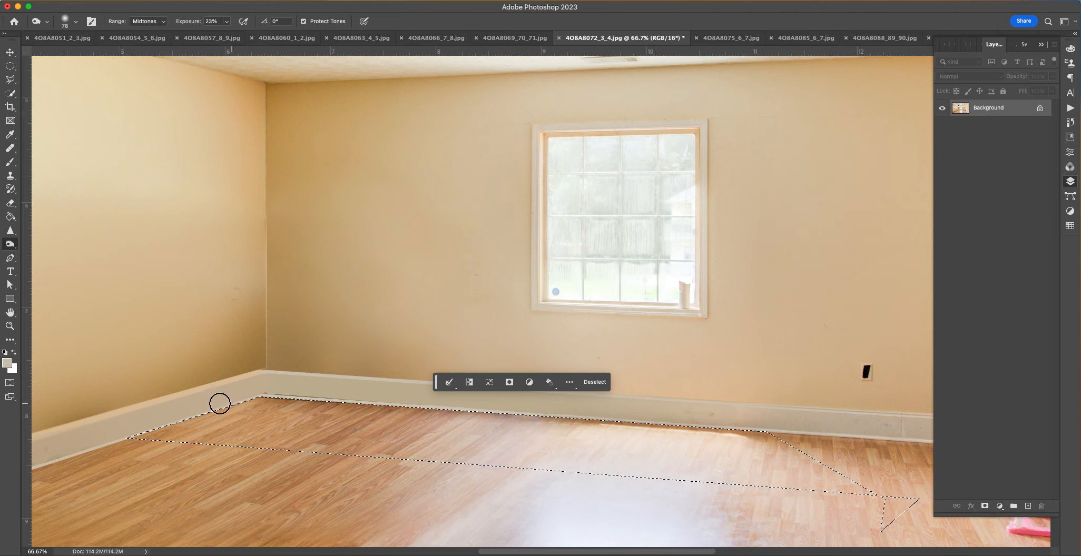
Step: Enlarge the Burn brush to 178 px, darken the floor edge near the left corner, and deselect
right_click(201, 369)
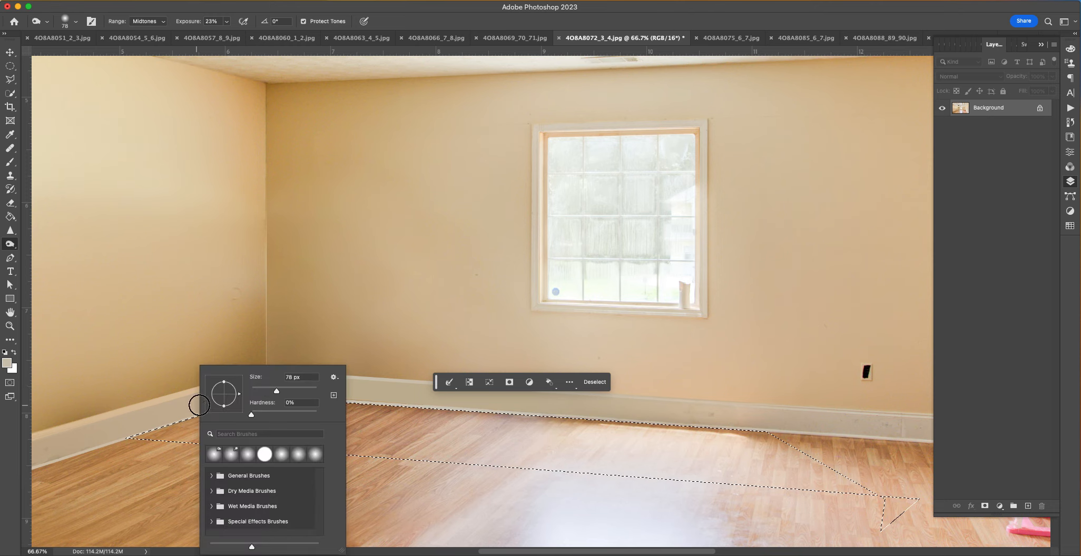
click(297, 390)
mouse_move(197, 389)
mouse_down()
mouse_move(314, 387)
mouse_move(206, 406)
mouse_up()
key(super+d)
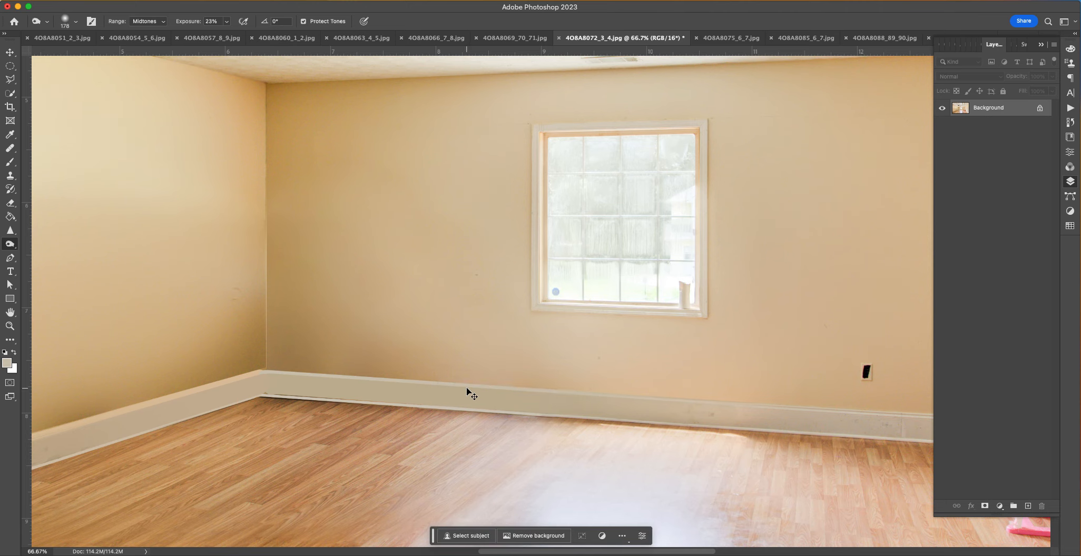
key(super+minus)
key(super+minus)
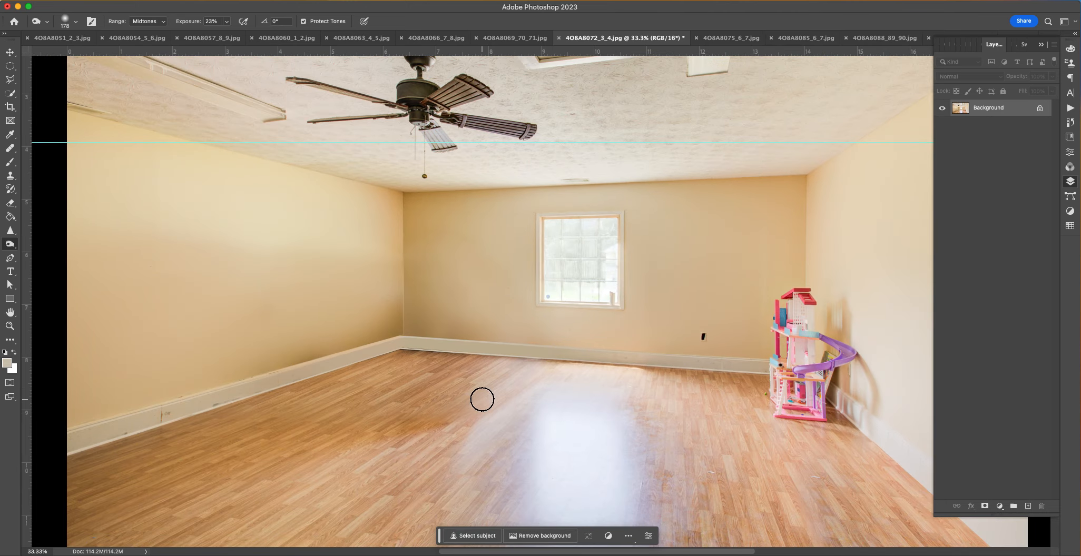
key(super+minus)
key(super+equal)
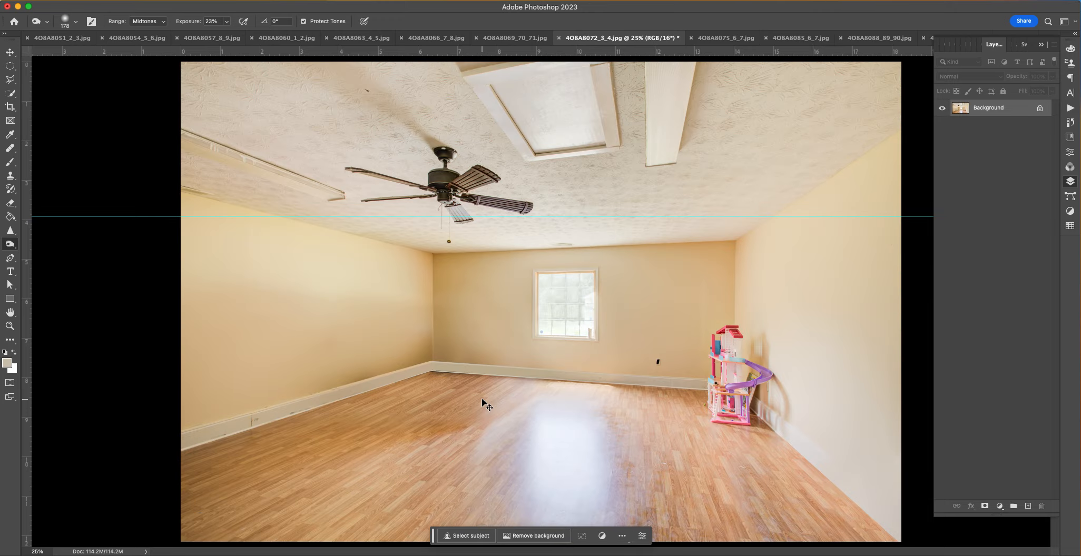
key(super+equal)
key(super+equal)
key(super+equal)
key(super+equal)
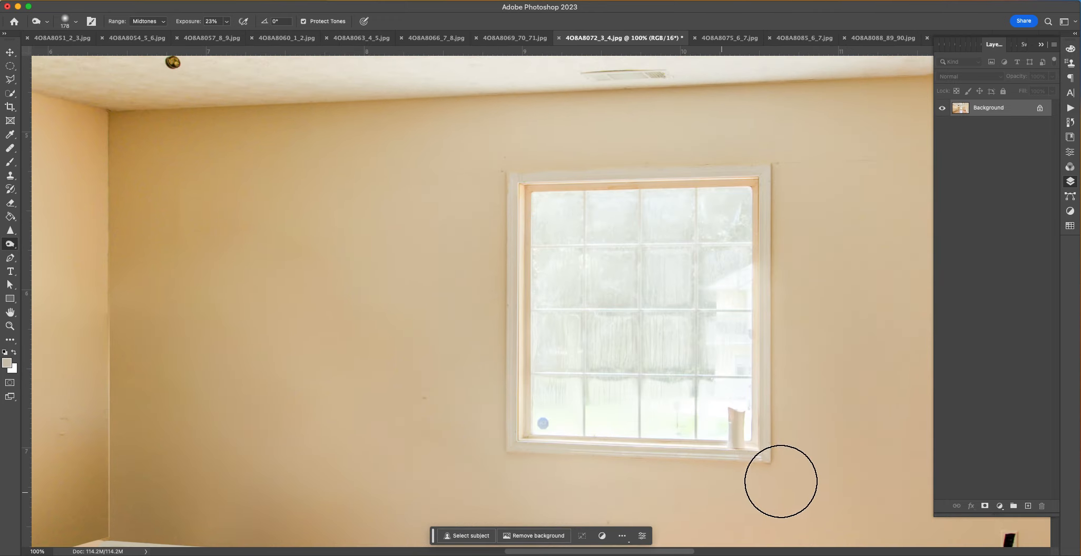
click(10, 80)
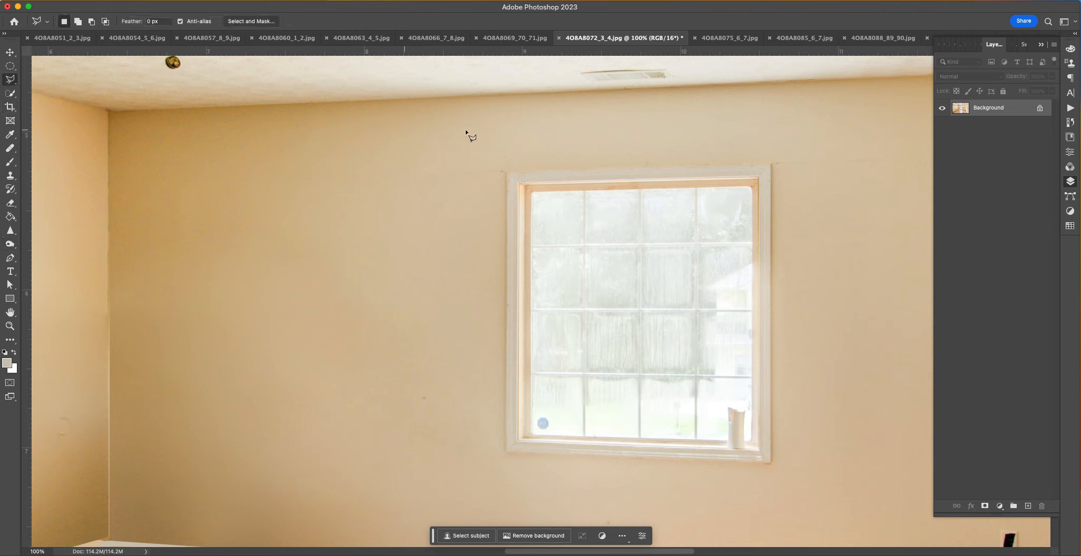
click(531, 193)
click(752, 187)
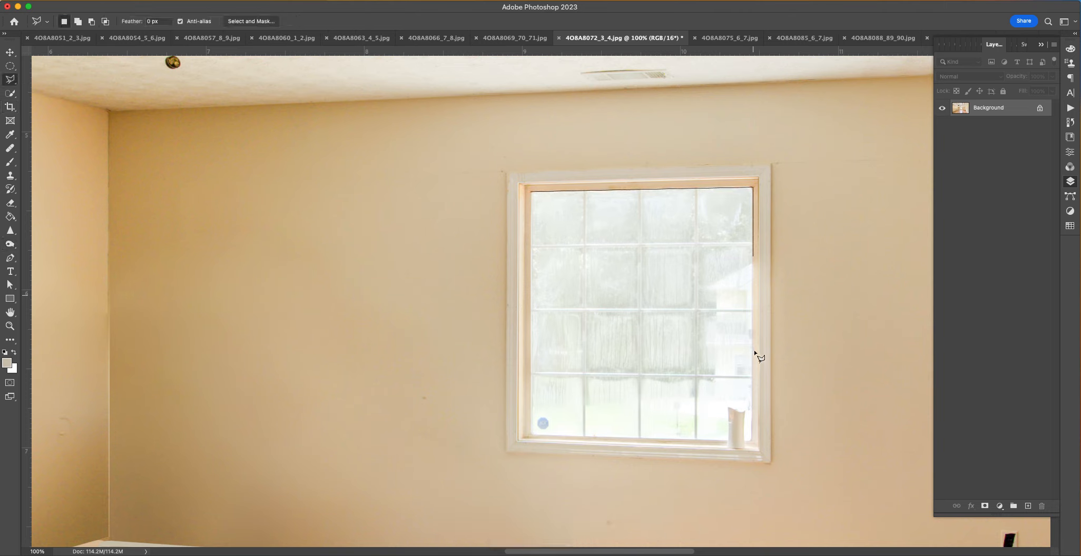
click(751, 443)
double_click(745, 449)
key(super+d)
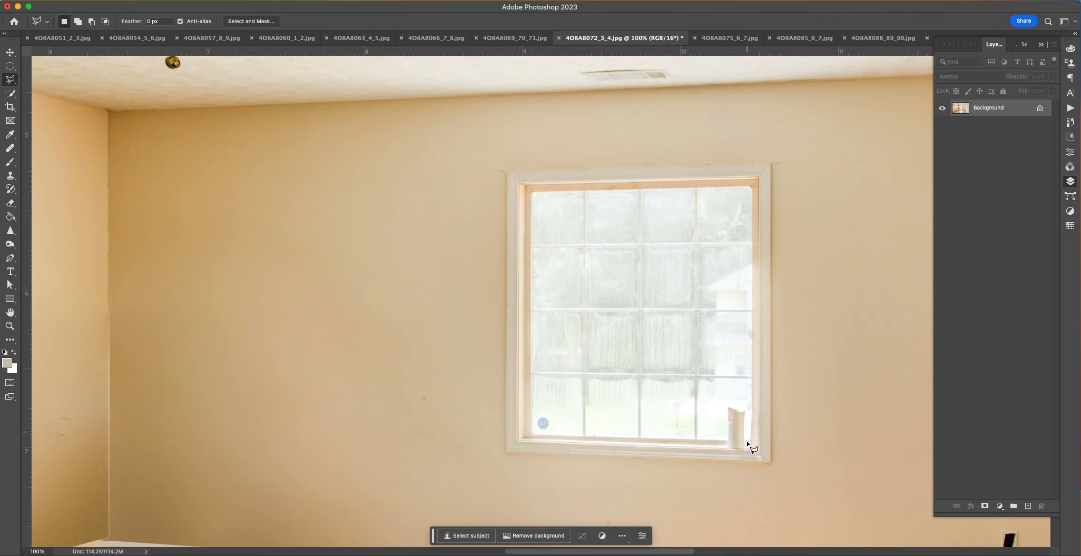
Step: Outline the small object on the windowsill with the Polygonal Lasso, fill the selection to remove it, and deselect
click(747, 448)
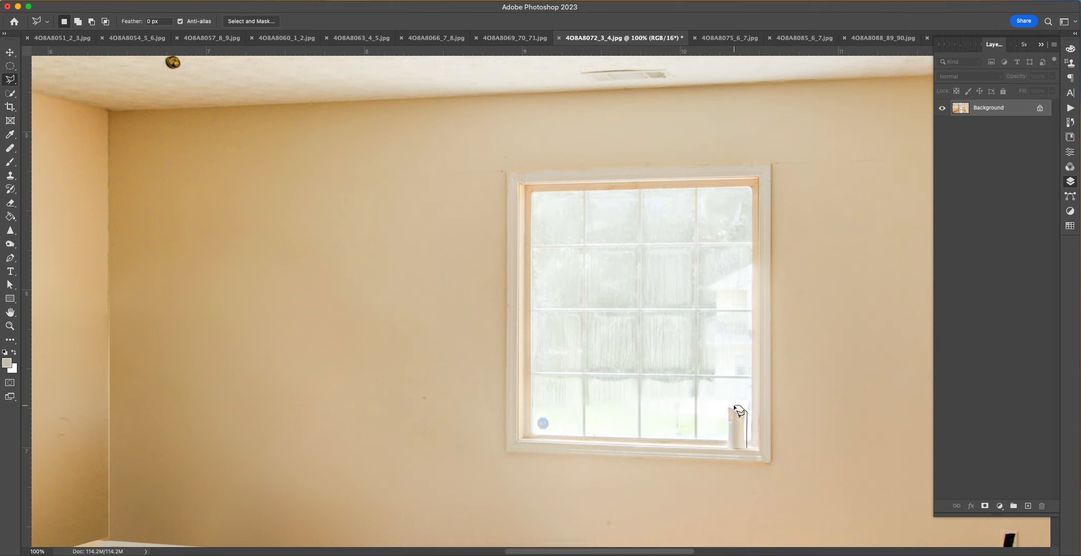
double_click(725, 452)
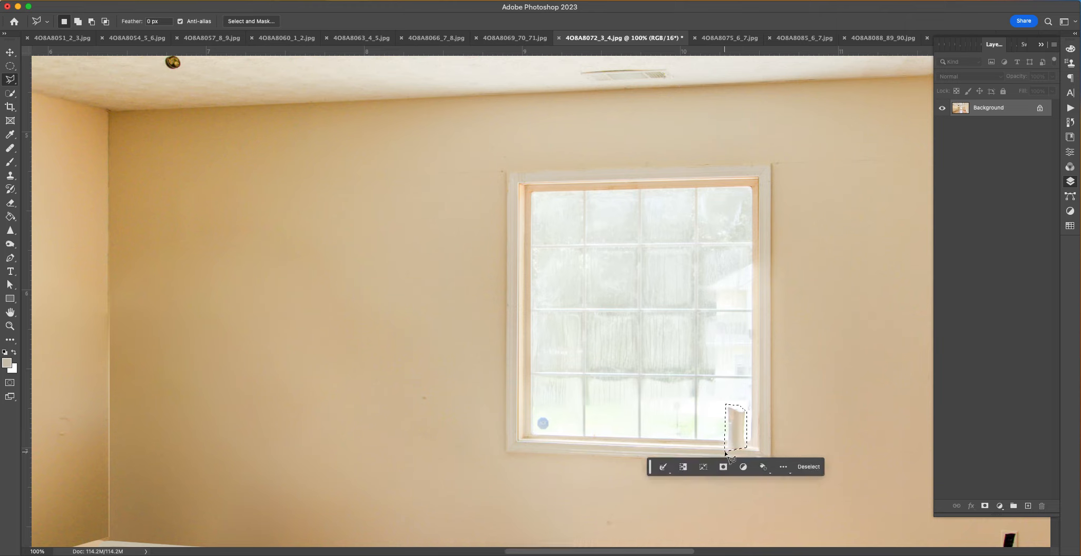
key(BackSpace)
key(Return)
key(super+d)
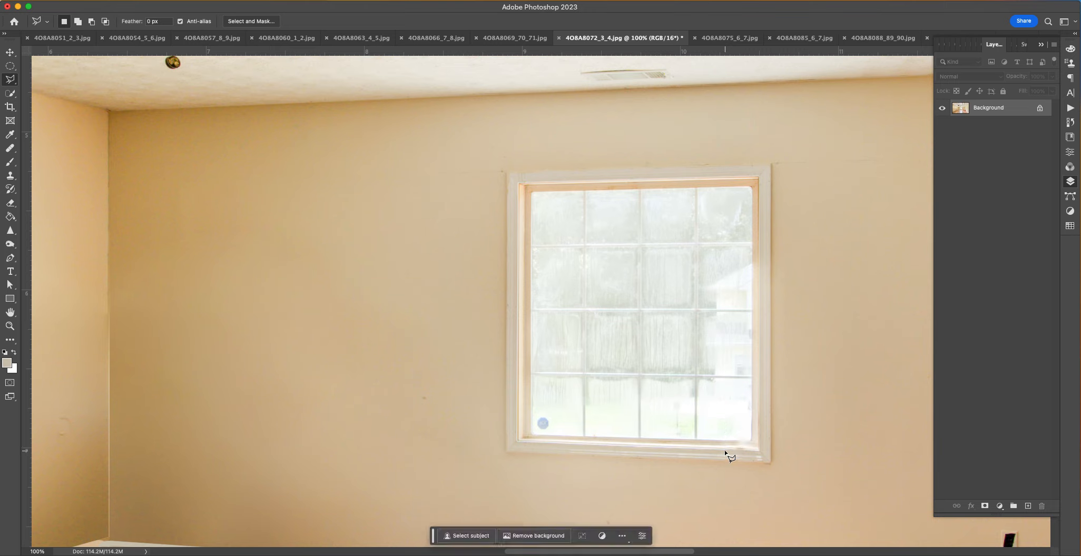
Step: Select the window's glass area with the Polygonal Lasso and copy it to a new layer
click(753, 441)
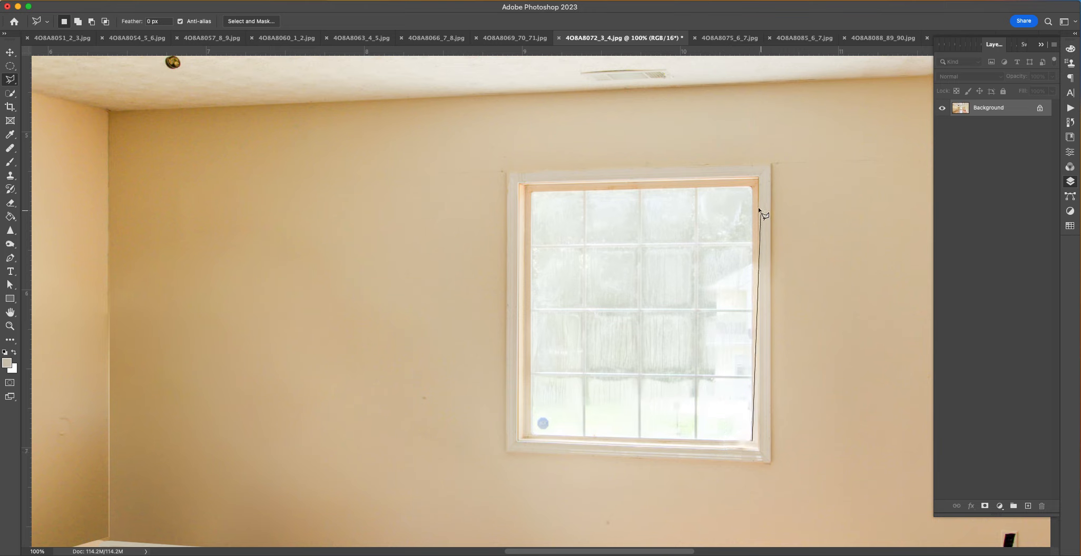
click(752, 186)
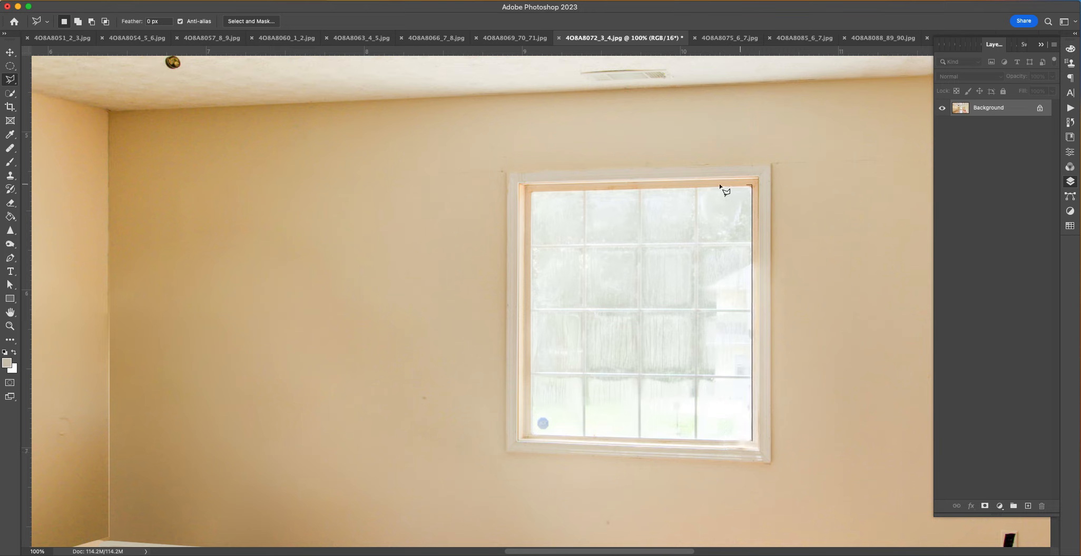
click(532, 194)
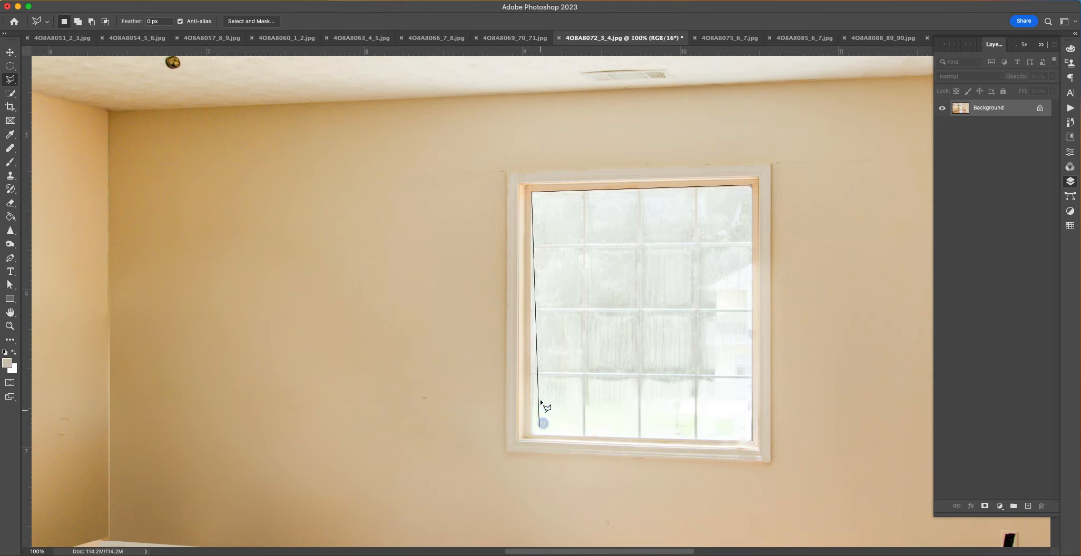
double_click(533, 435)
key(ctrl+j)
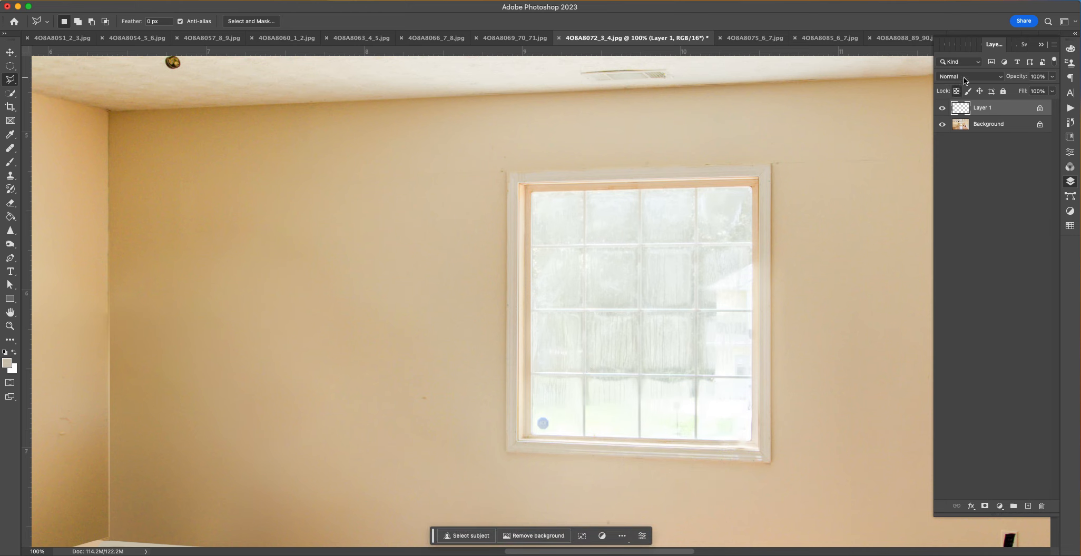
Step: Darken the outdoor view with two stacked window layers in Multiply mode and flatten the image
click(966, 80)
click(972, 112)
drag(985, 109, 1029, 507)
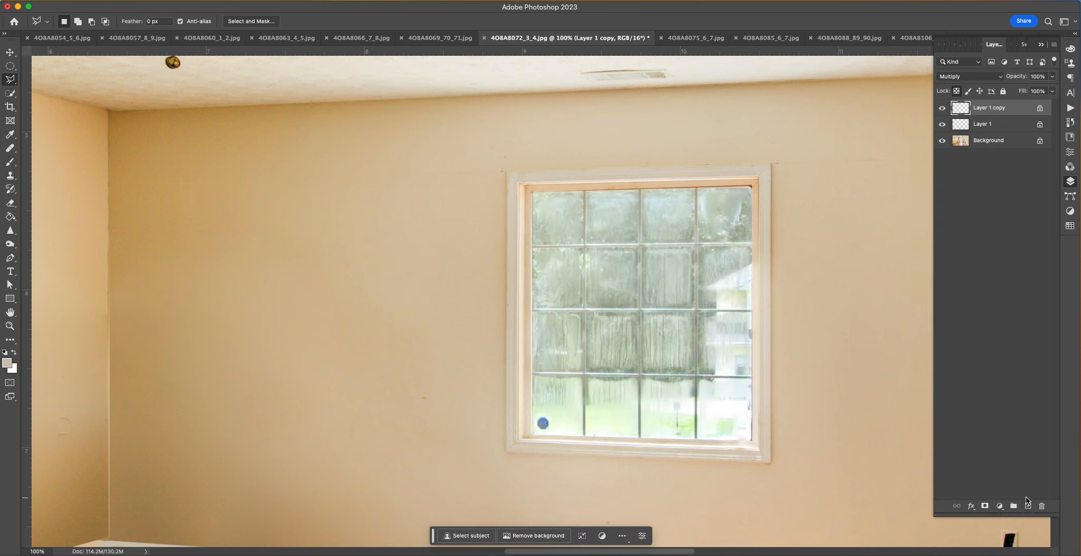
key(super+0)
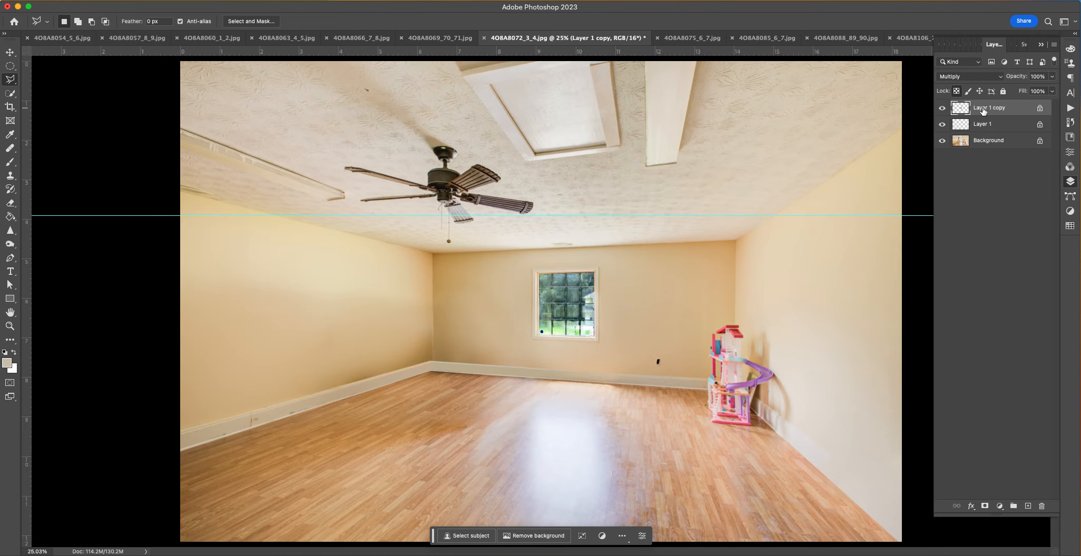
key(super+z)
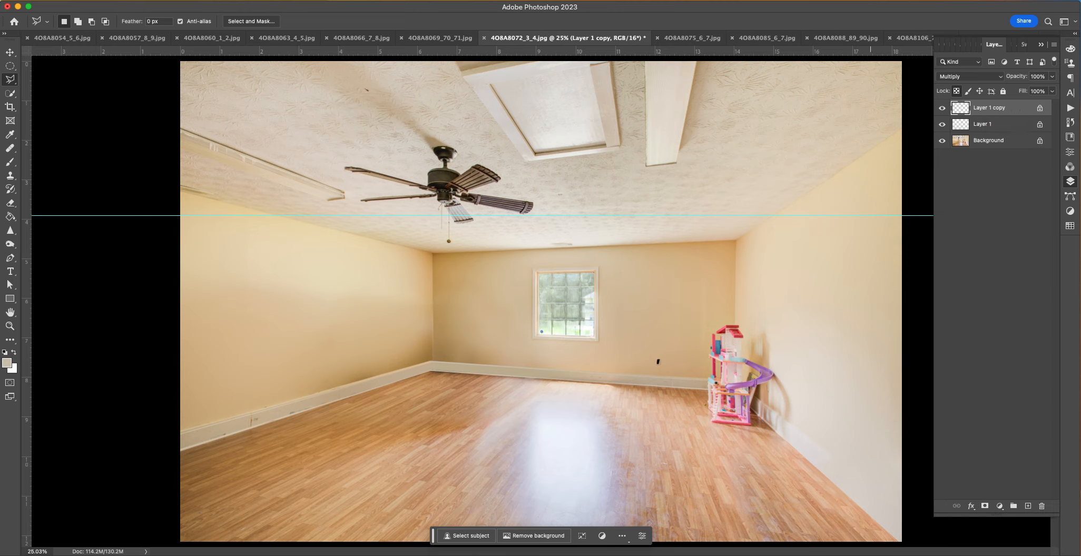
click(69, 1)
mouse_move(45, 0)
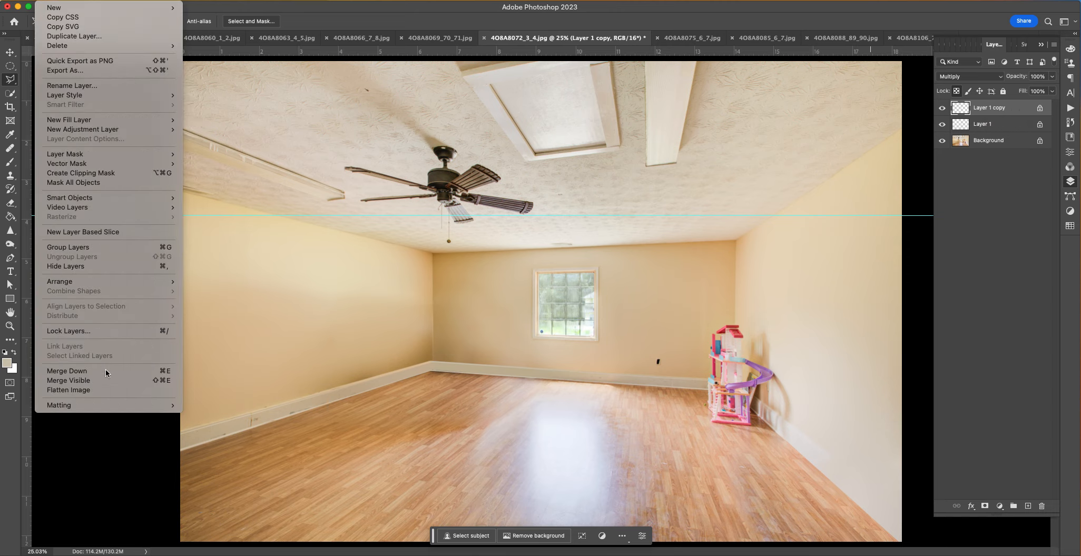
click(111, 389)
Step: Start a Polygonal Lasso outline of the ceiling along the back wall's top edge and up the right wall to beyond the photo's edge
key(super+1)
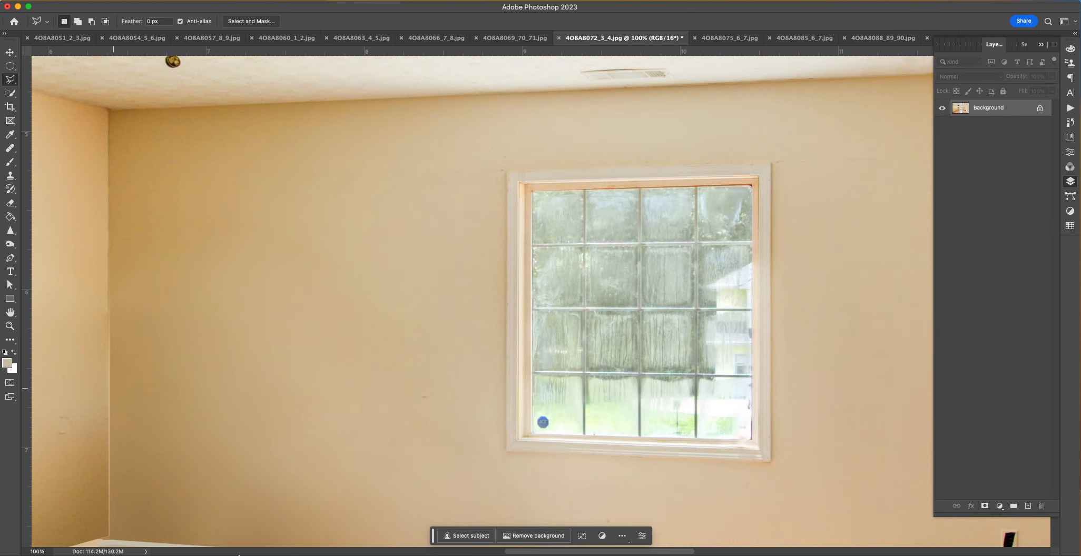
click(109, 110)
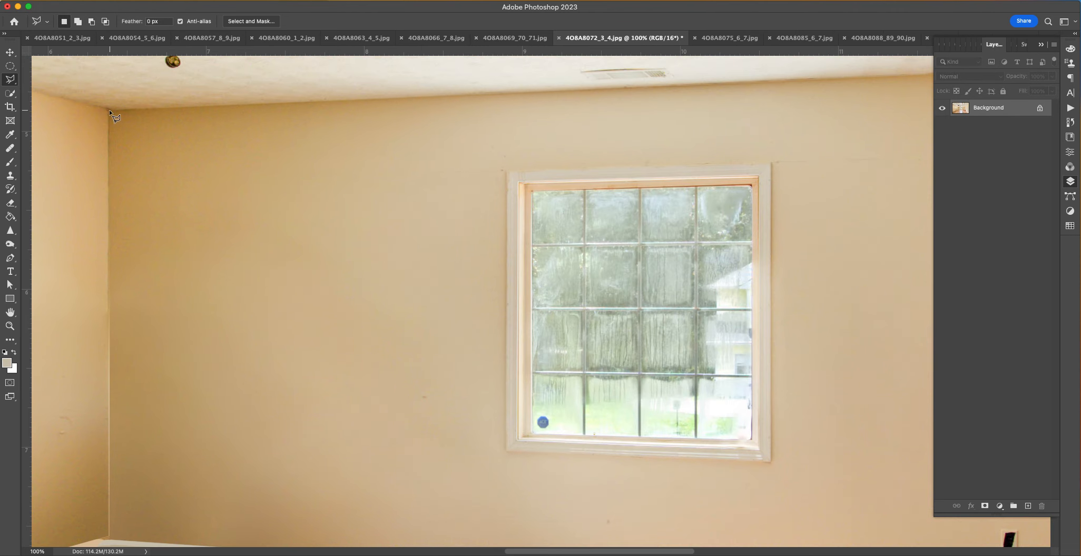
mouse_move(701, 124)
mouse_down()
mouse_move(466, 162)
mouse_move(144, 185)
mouse_up()
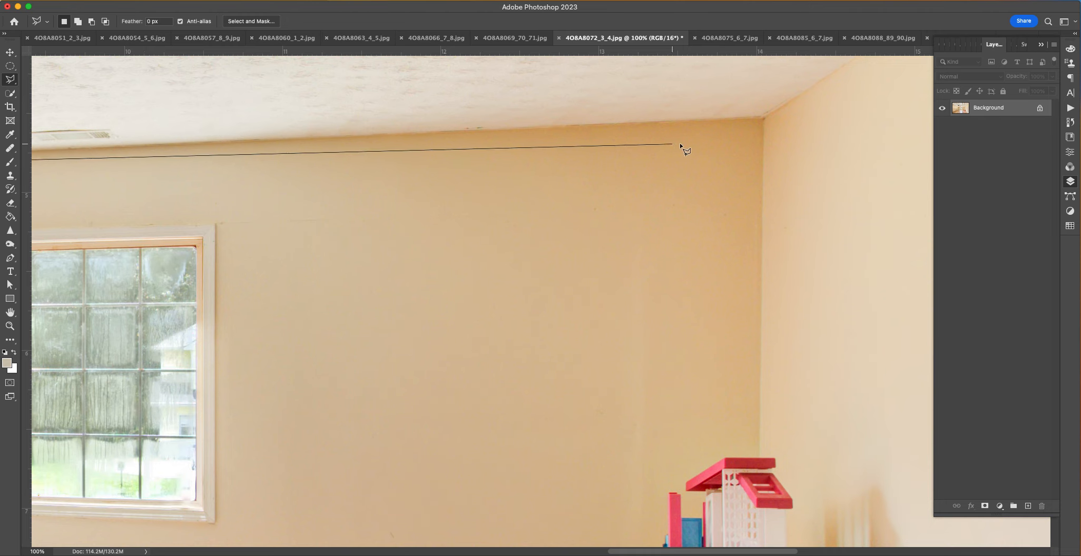
click(763, 118)
drag(775, 107, 570, 316)
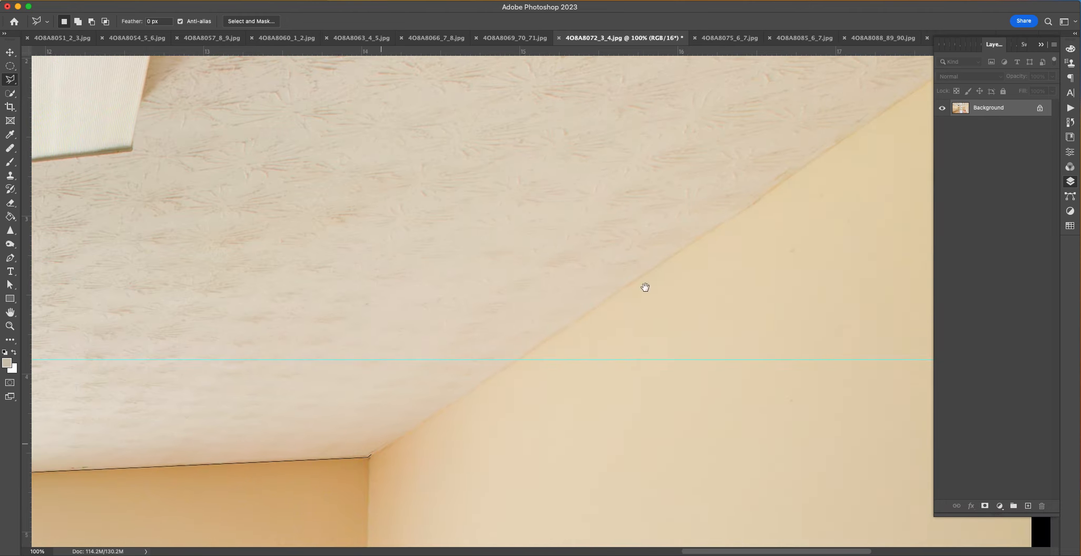
drag(833, 160, 613, 403)
click(691, 359)
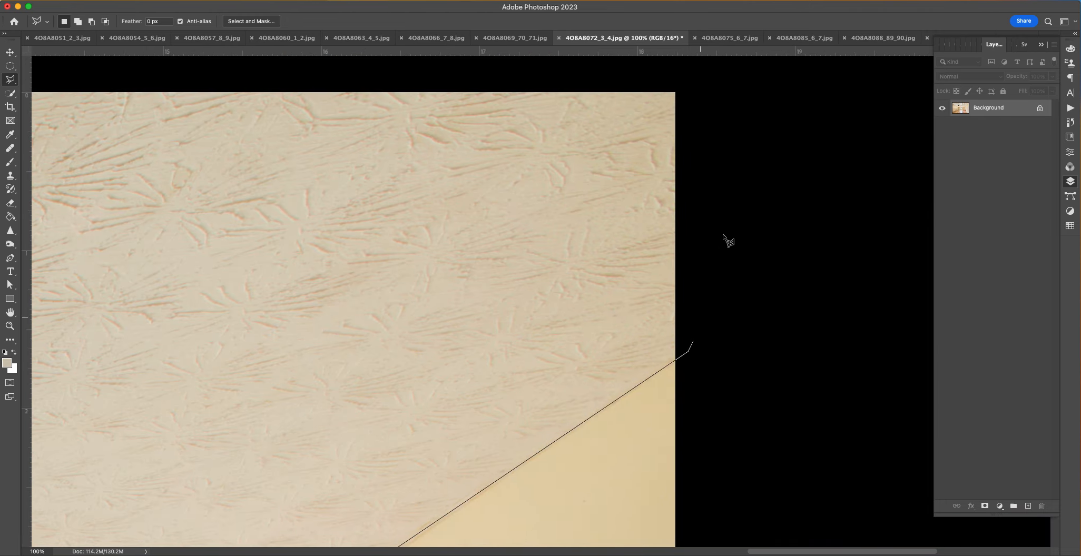
click(710, 96)
Step: Close the ceiling outline around the photo's top and left edges and copy the selected ceiling to a new layer
drag(606, 85, 878, 121)
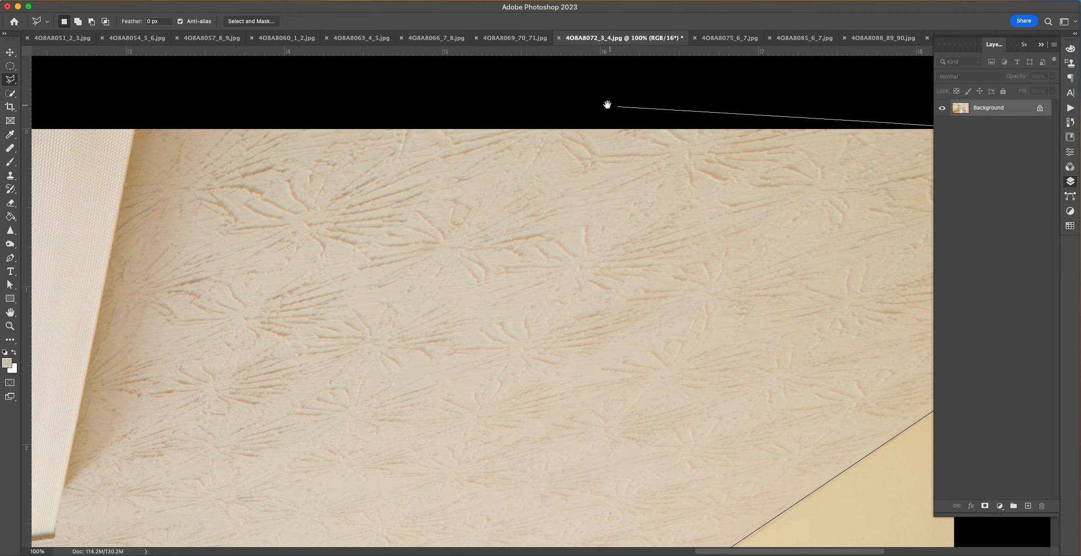
drag(601, 104, 916, 108)
drag(490, 118, 870, 121)
drag(422, 124, 817, 125)
click(431, 94)
click(452, 402)
drag(438, 326, 428, 231)
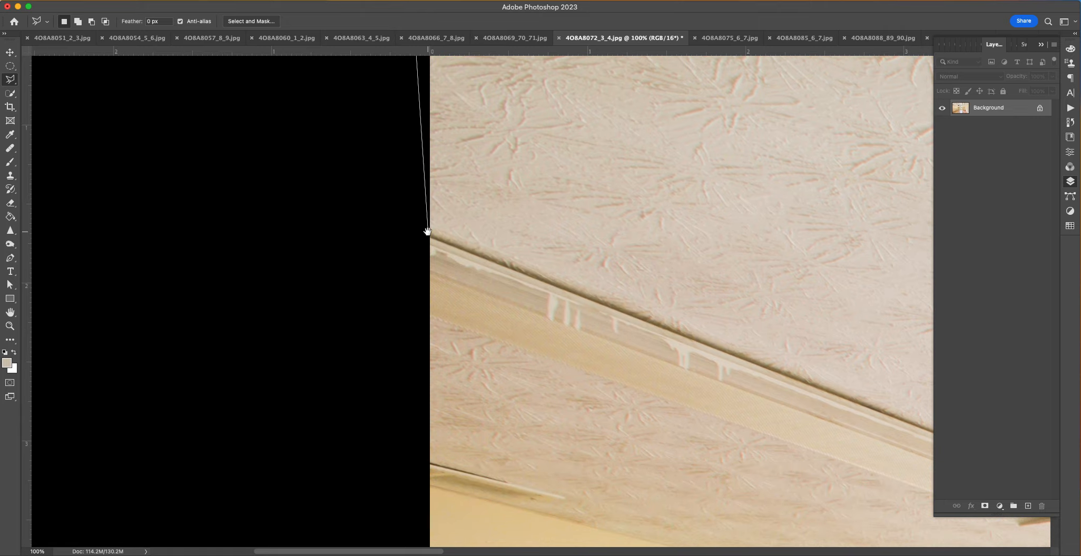
drag(392, 315, 401, 174)
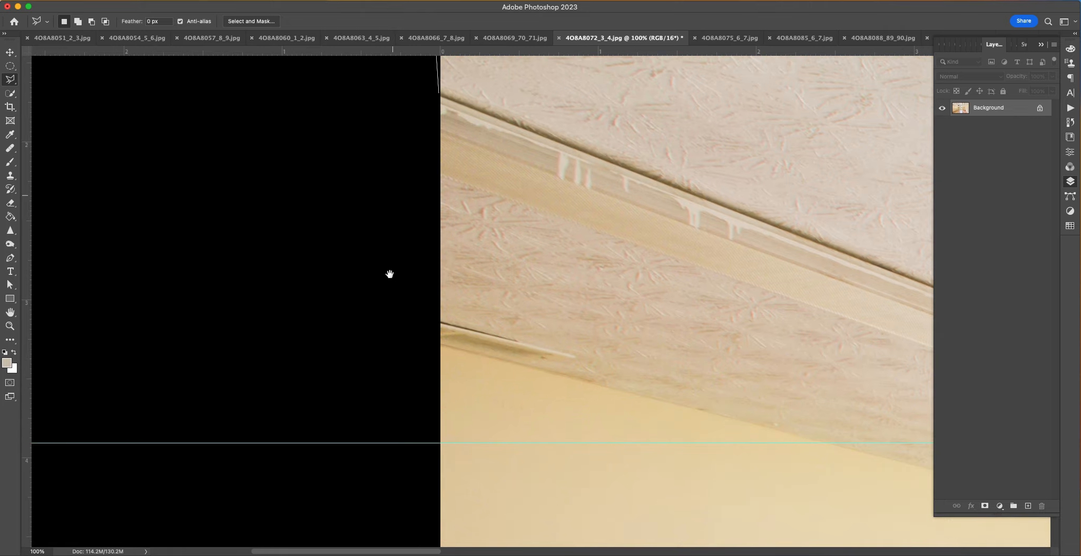
double_click(441, 346)
key(super+0)
key(super+j)
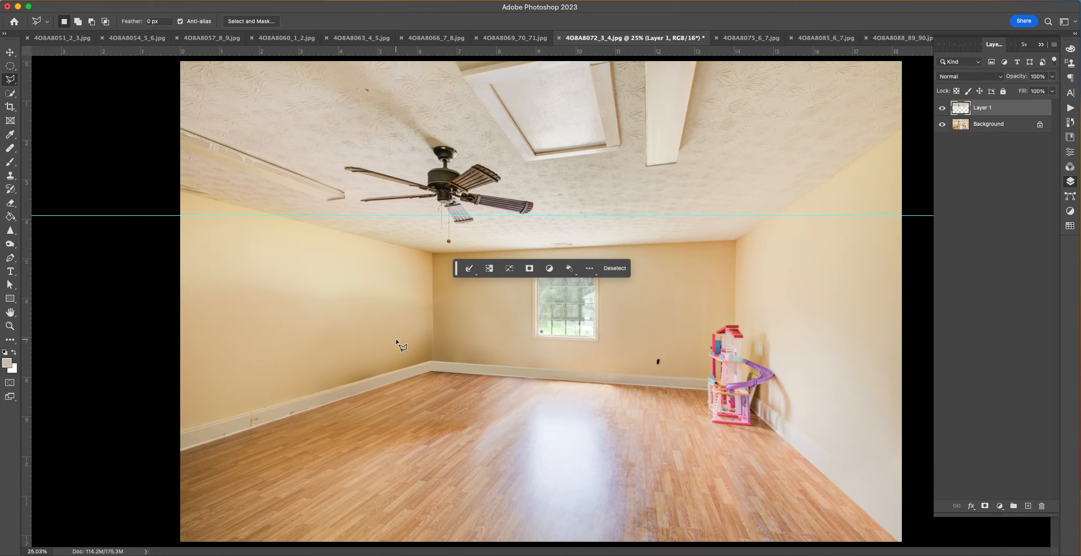
Step: Reduce the ceiling layer's saturation to -40 with Hue/Saturation
click(128, 0)
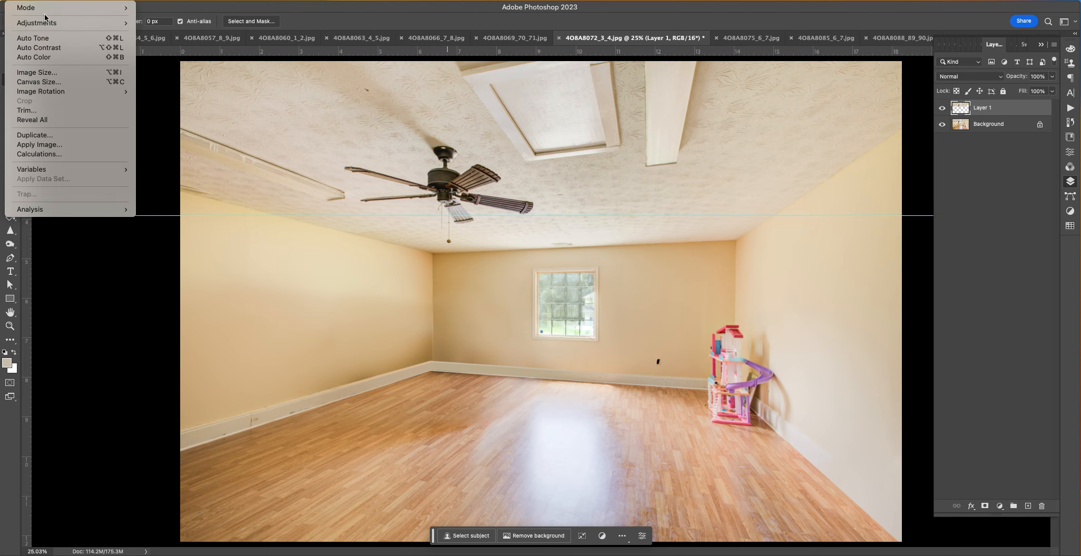
mouse_move(42, 23)
click(191, 79)
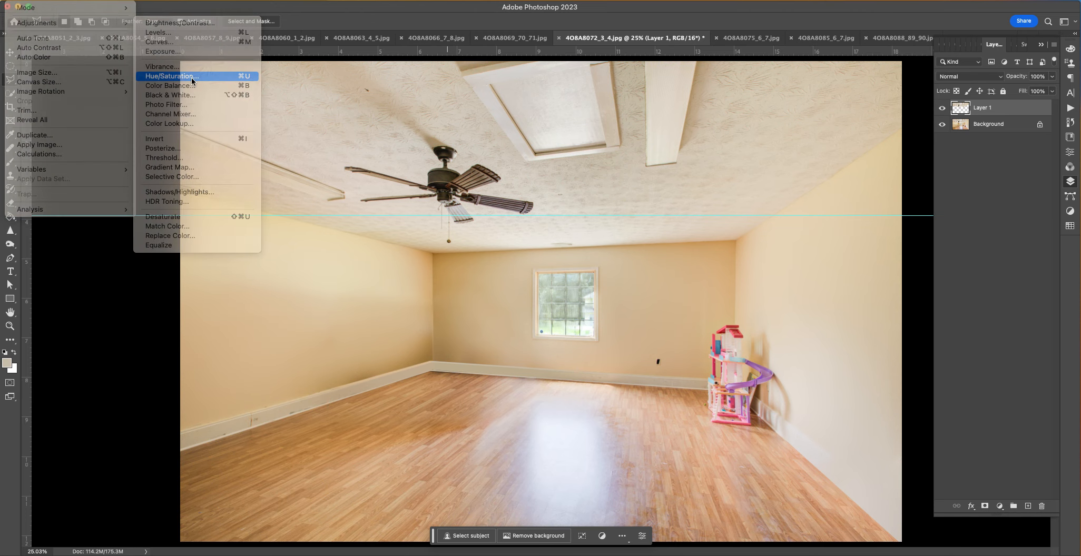
click(508, 226)
key(super+z)
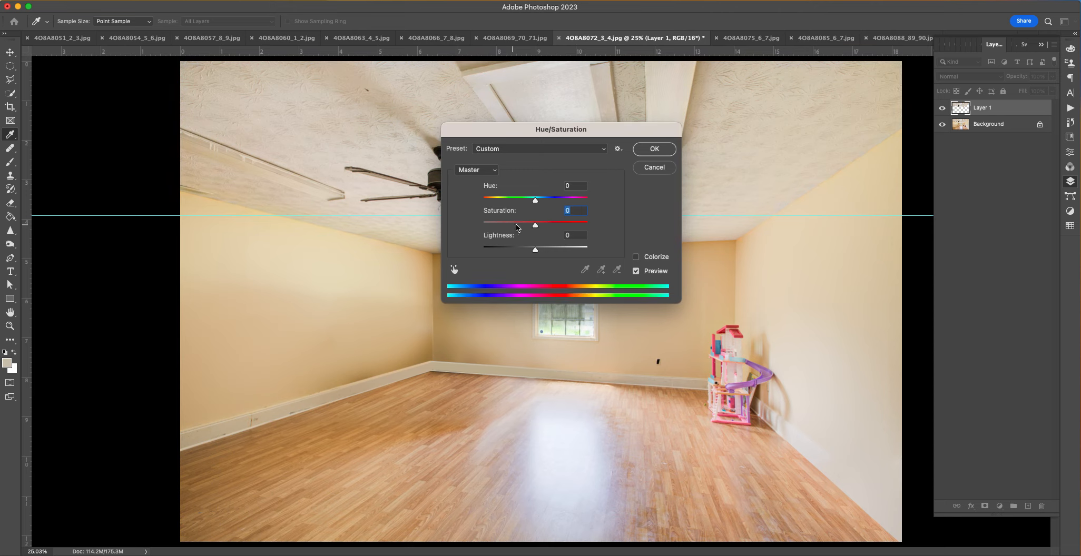
drag(532, 226, 515, 225)
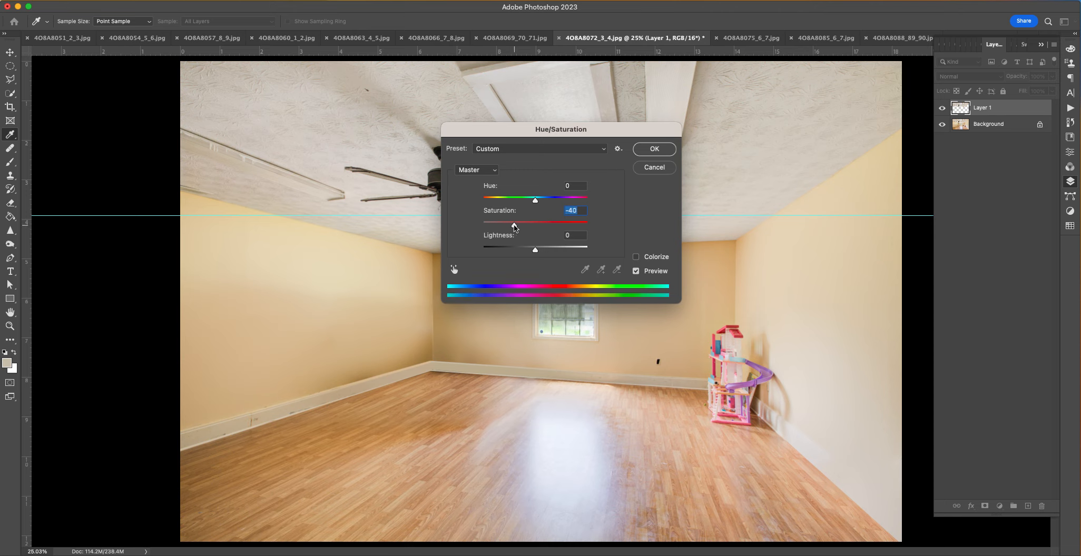
key(Return)
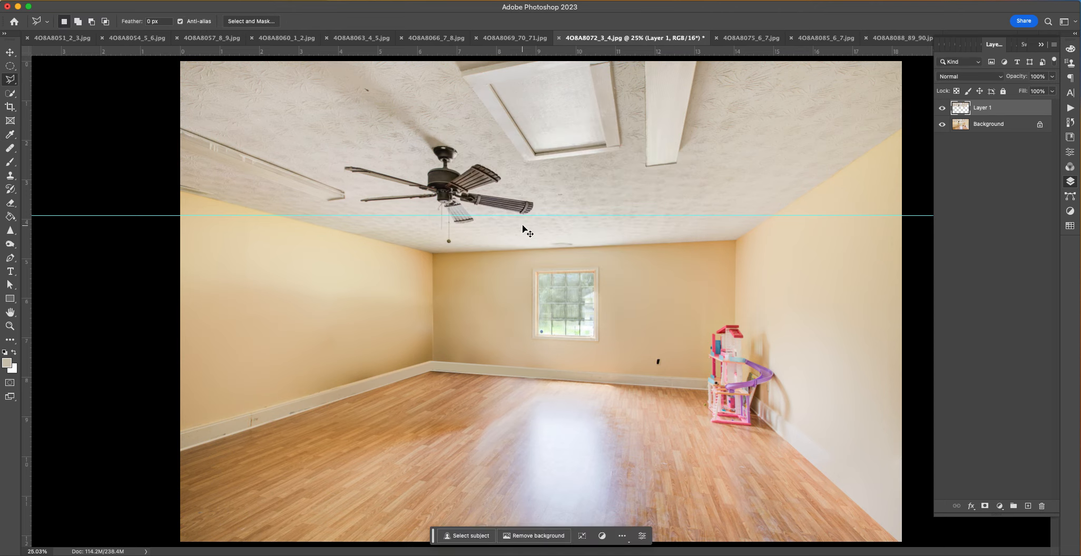
Step: Brighten the ceiling layer slightly with a Curves adjustment
key(super+m)
drag(91, 239, 91, 233)
key(Return)
Step: Start a Polygonal Lasso outline of the floor along the left and back baseboards up to the pink dollhouse
key(l)
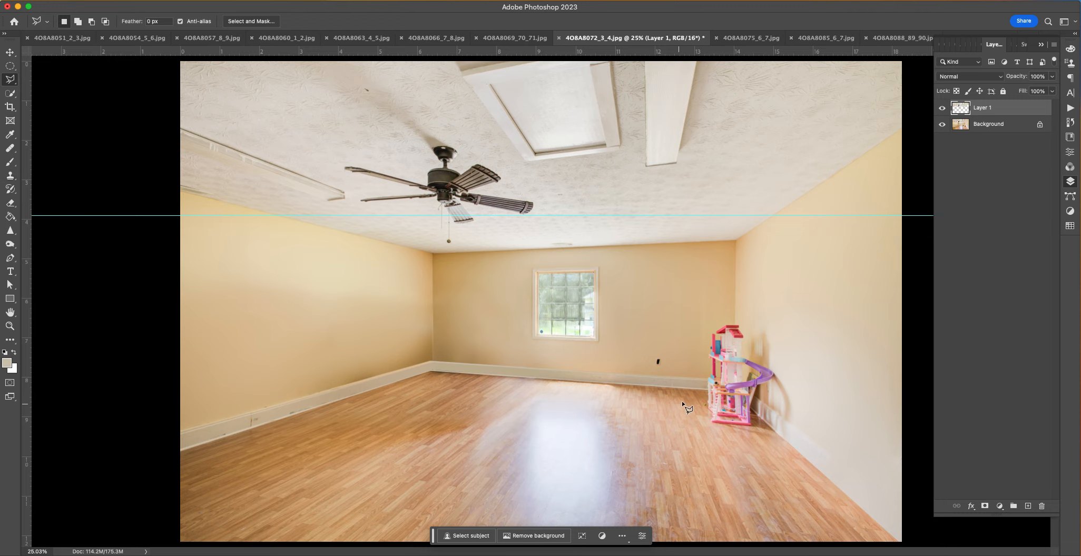
key(super+plus)
key(super+plus)
key(super+plus)
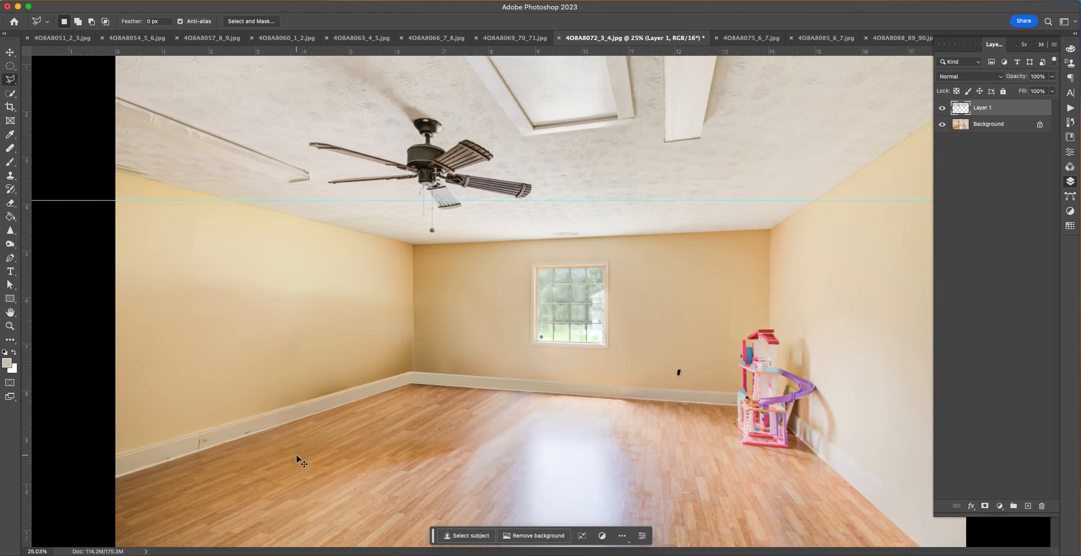
scroll(500, 340, down, 5)
scroll(500, 340, left, 10)
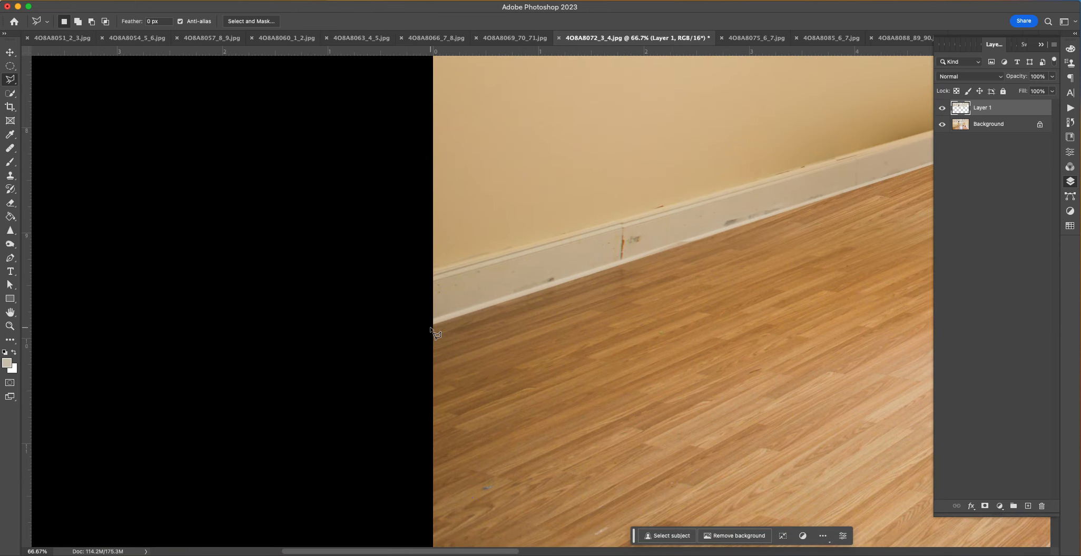
click(431, 327)
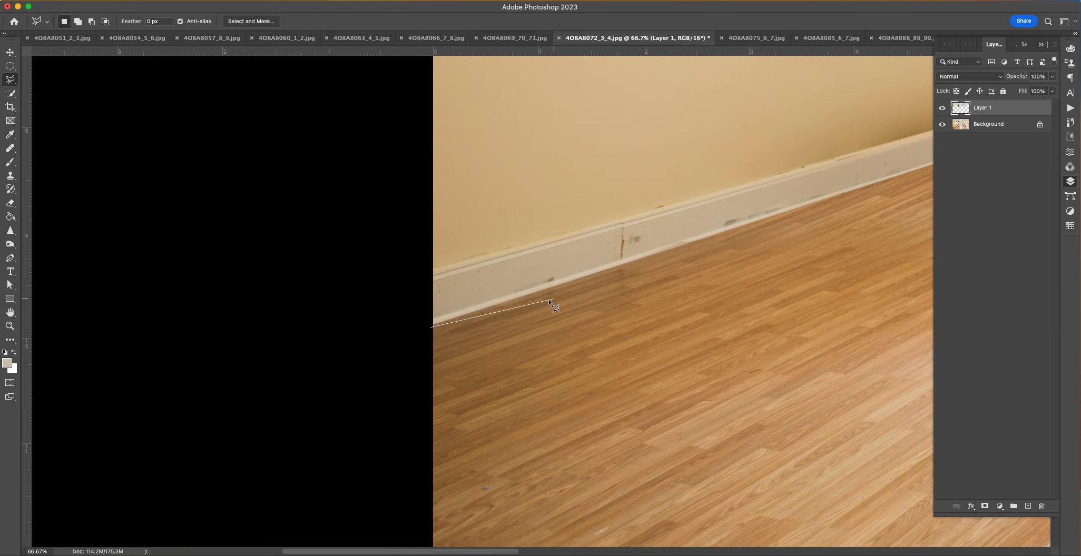
scroll(718, 253, right, 8)
scroll(718, 253, up, 2)
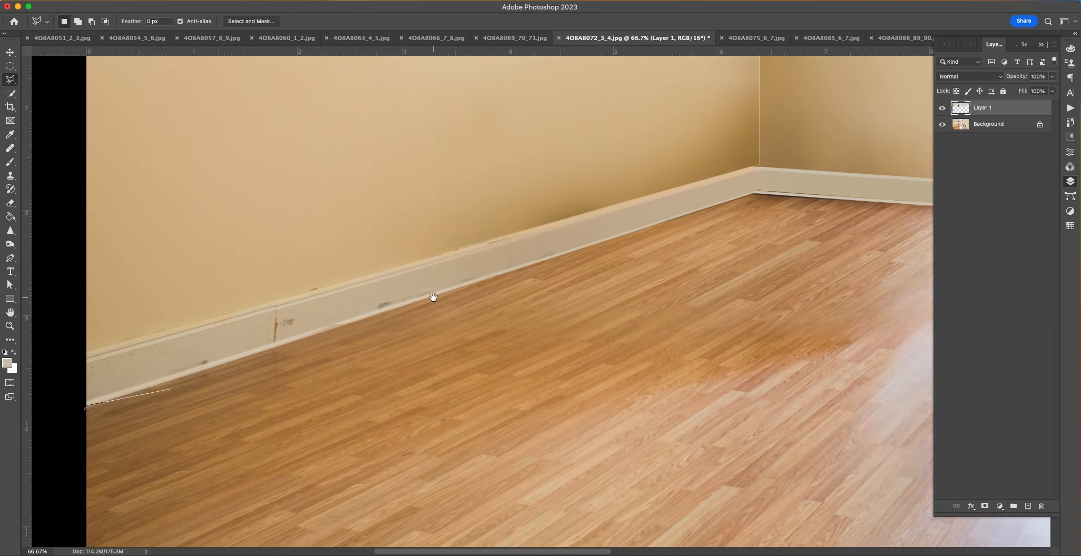
click(700, 203)
drag(793, 223, 332, 165)
drag(663, 208, 193, 121)
double_click(505, 112)
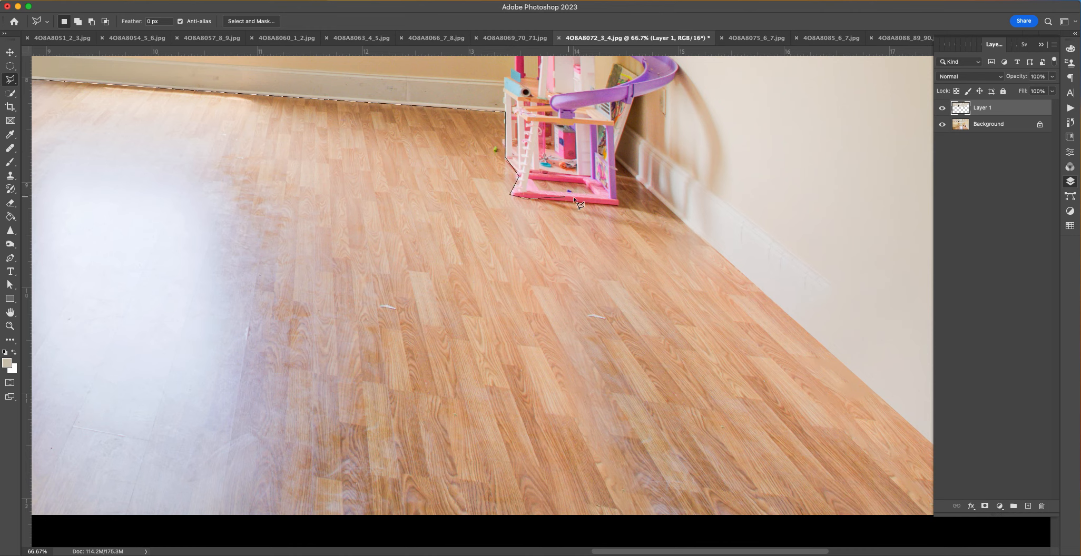
Step: Complete the floor outline around the dollhouse, right wall and photo's lower edge, and copy the area from the Background to a new layer
click(620, 204)
drag(694, 255, 482, 135)
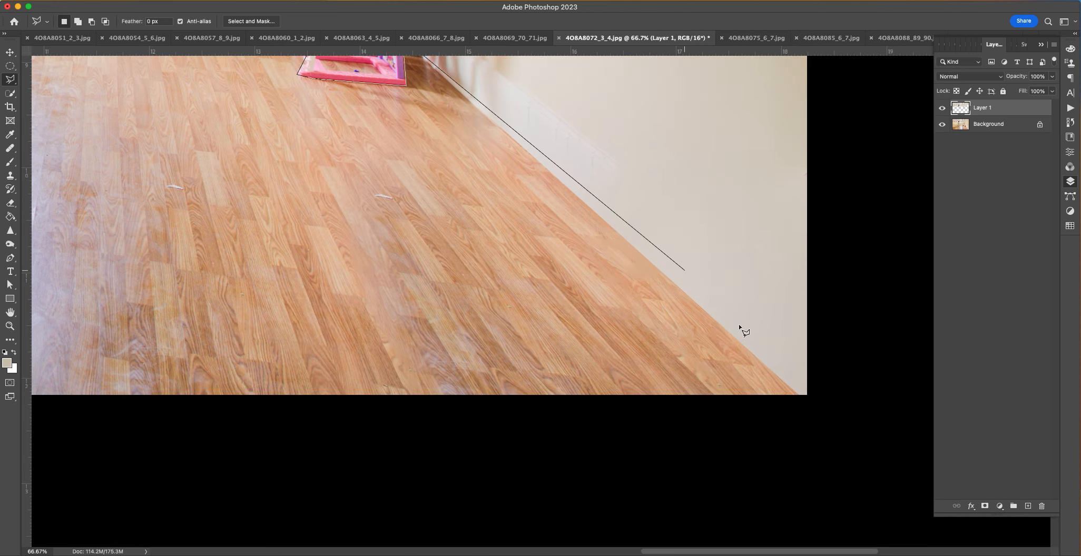
click(837, 426)
mouse_move(274, 448)
mouse_down()
mouse_move(501, 437)
mouse_move(500, 417)
mouse_move(743, 441)
mouse_up()
drag(269, 414, 360, 421)
double_click(360, 419)
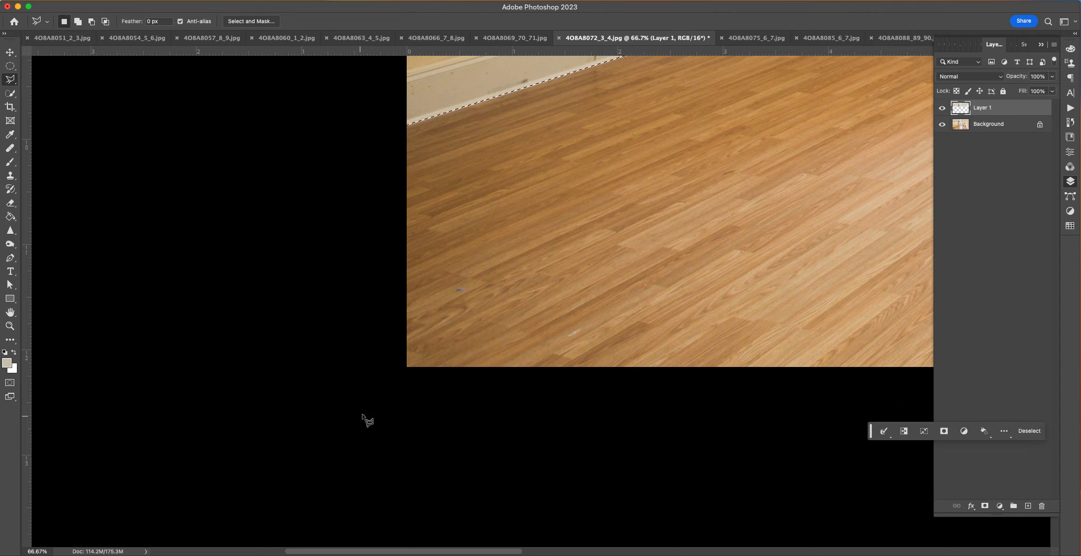
click(972, 126)
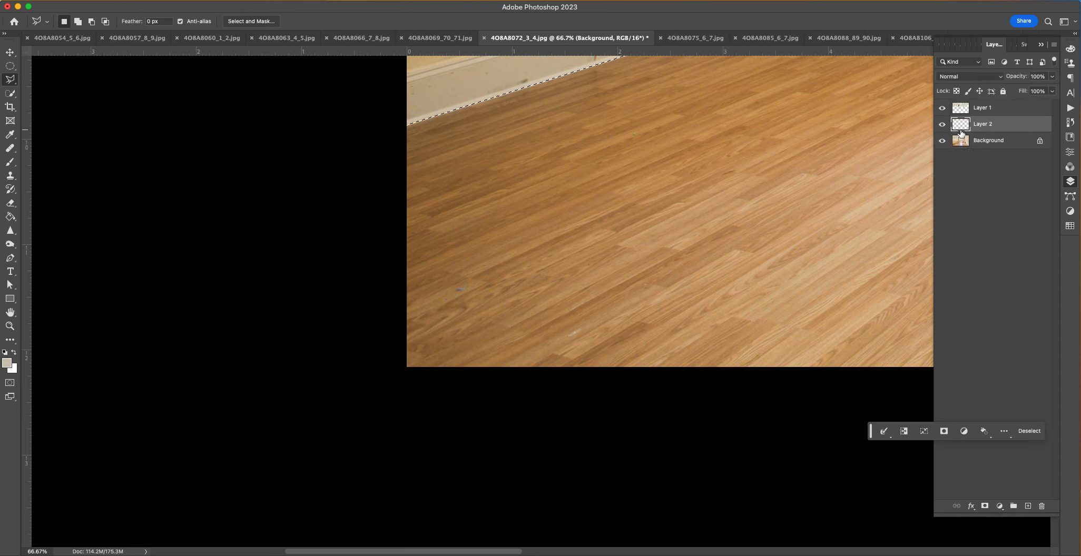
key(super+j)
Step: Try tinting the floor by filling its shape on a new layer with a colour sampled from the wood, blended in Multiply mode
click(17, 215)
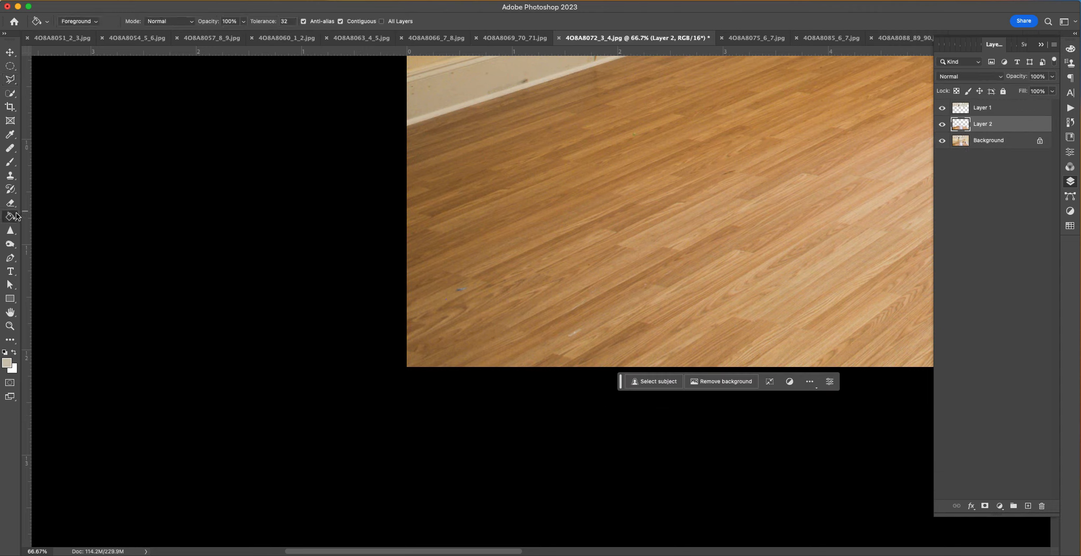
alt+click(650, 248)
click(1027, 506)
ctrl+click(963, 141)
click(809, 138)
click(969, 76)
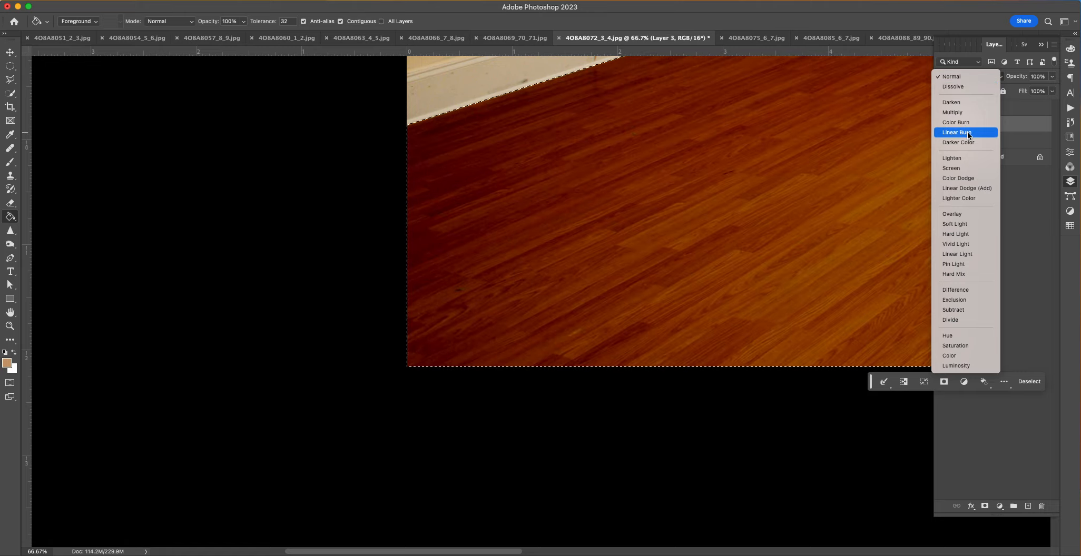
click(966, 112)
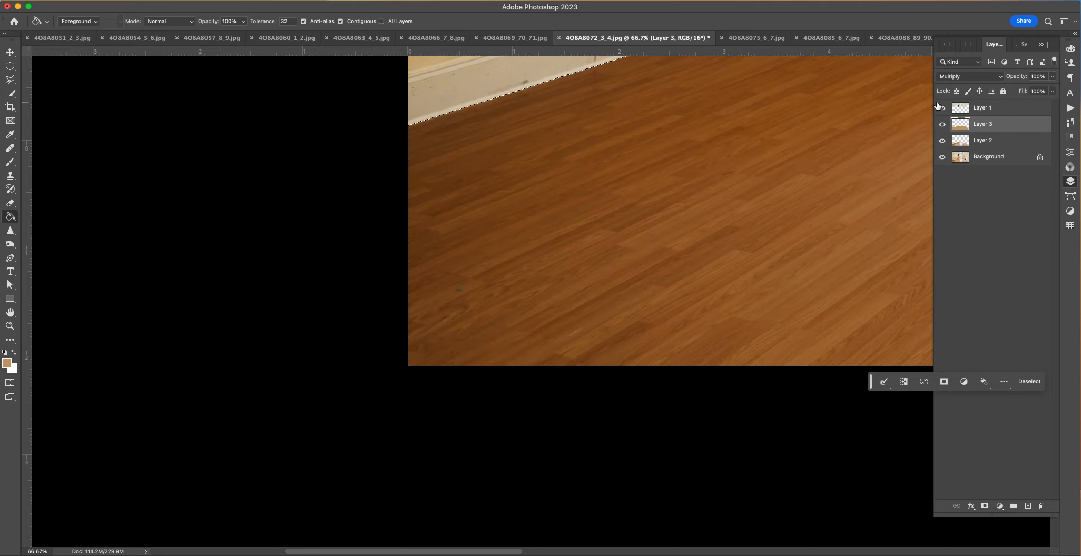
key(ctrl+minus)
key(ctrl+minus)
key(ctrl+minus)
key(ctrl+minus)
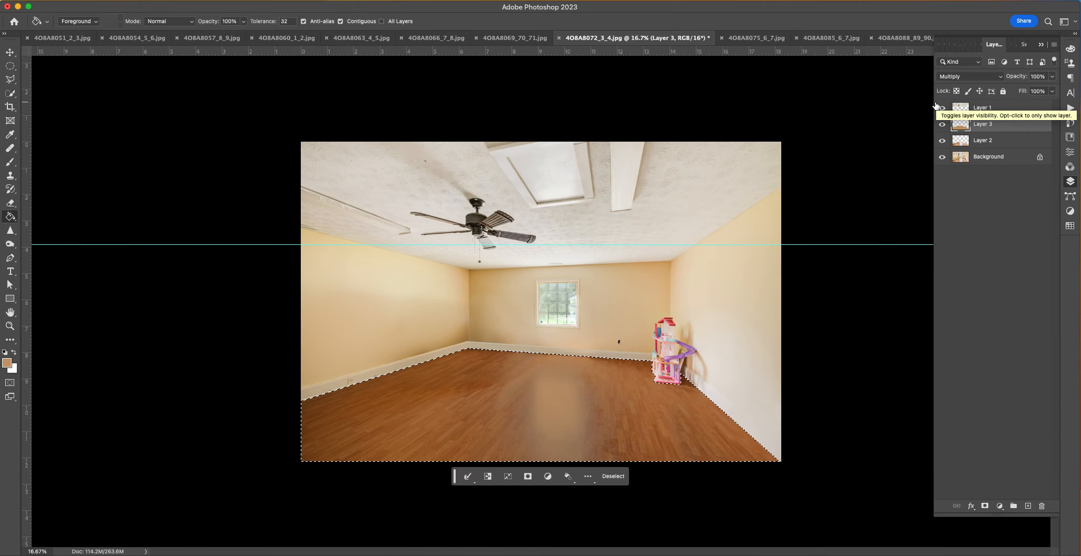
Step: Try Pin Light blending on the floor's colour fill layer, compare it with the layer hidden, and delete the layer
click(1000, 78)
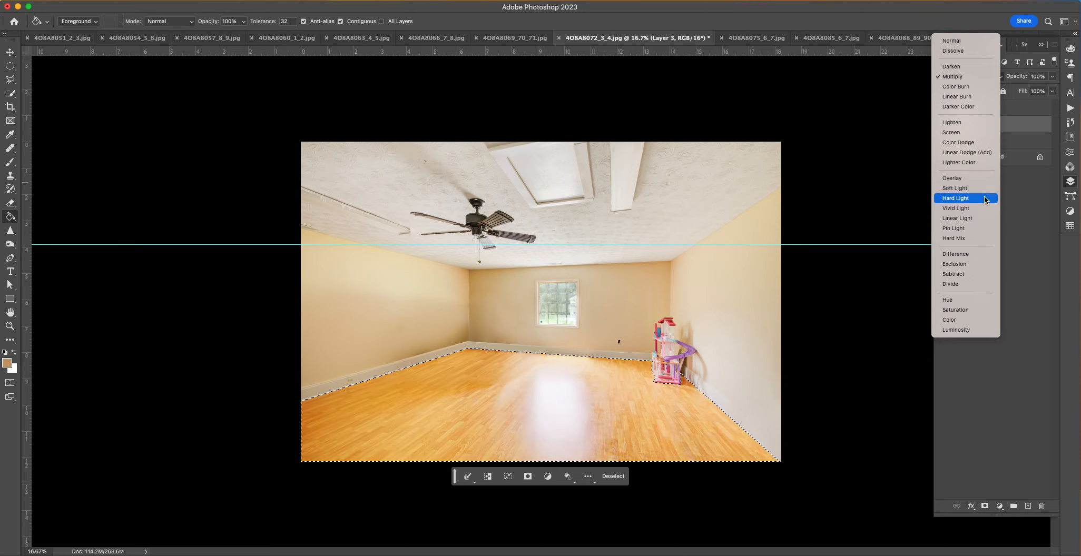
click(986, 228)
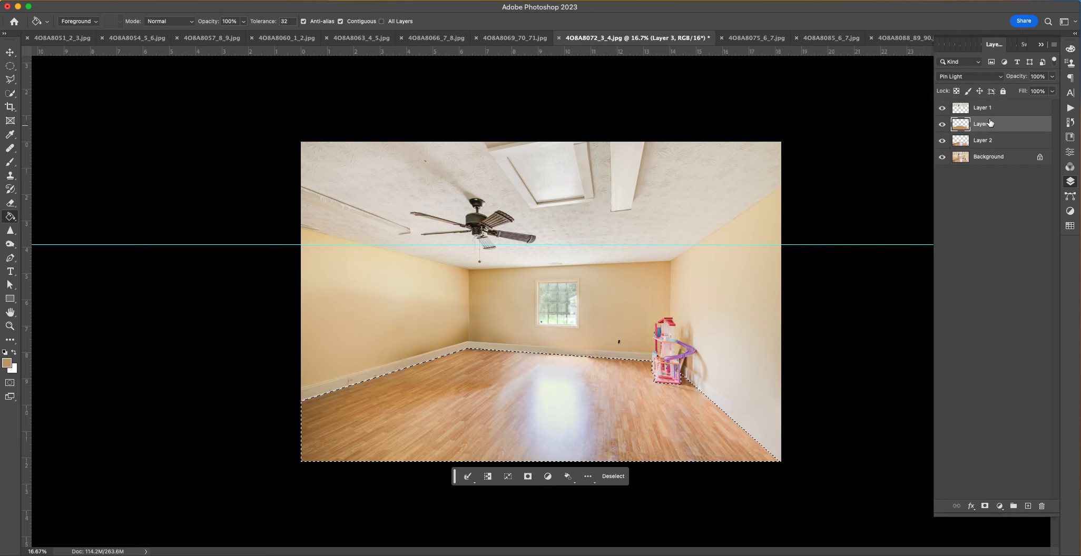
click(943, 124)
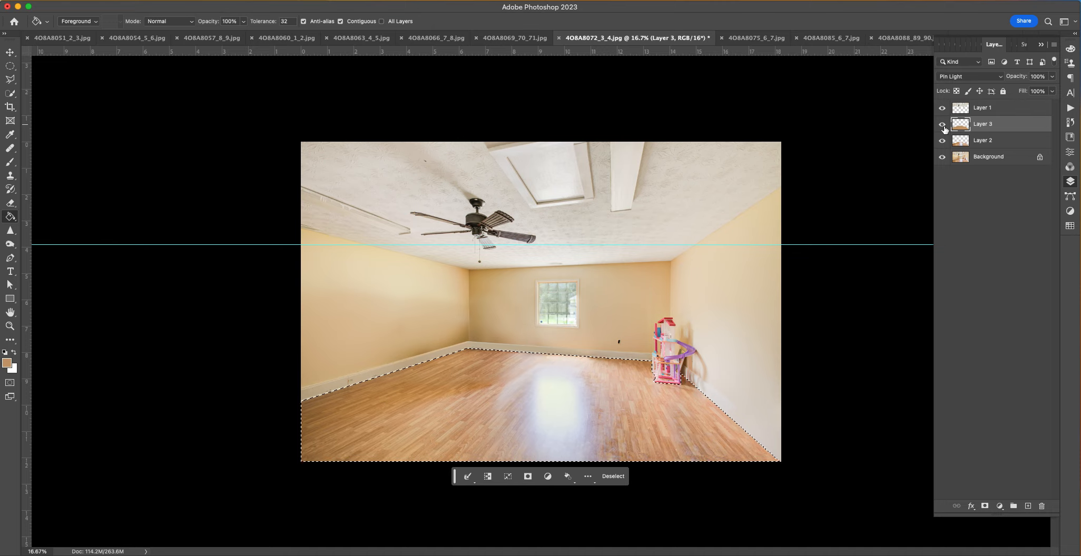
drag(942, 131, 1042, 506)
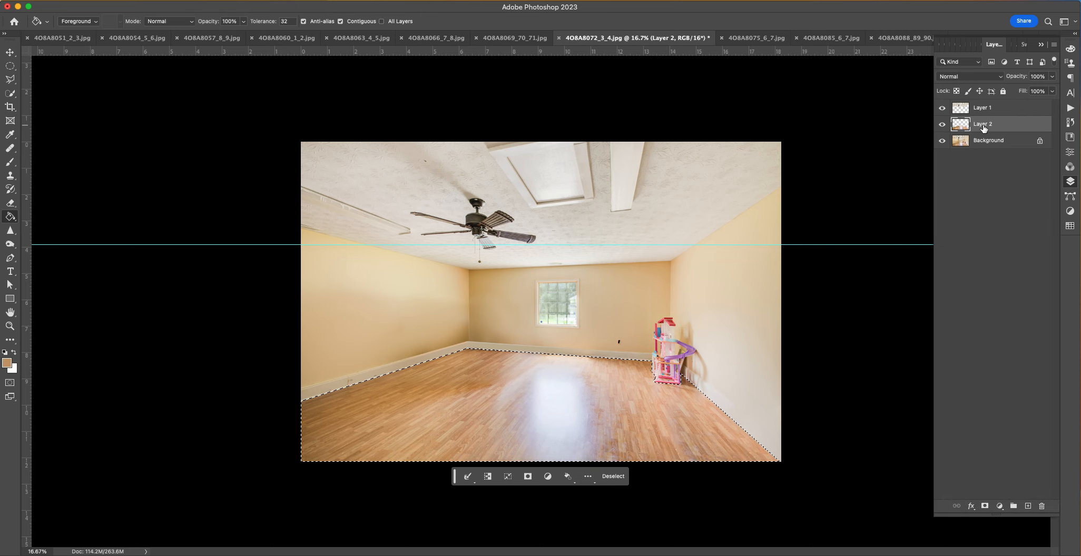
Step: Colorize the floor layer with Hue/Saturation at hue 33 and saturation about 34, lower its lightness slightly, and compare before and after
click(45, 0)
mouse_move(24, 0)
mouse_move(29, 22)
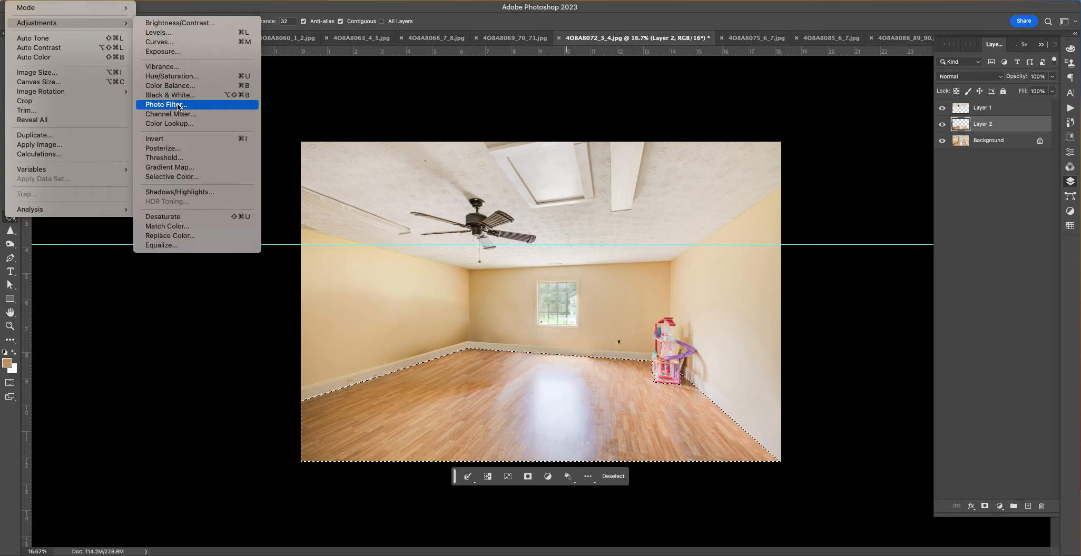
click(174, 78)
click(656, 257)
drag(510, 225, 520, 225)
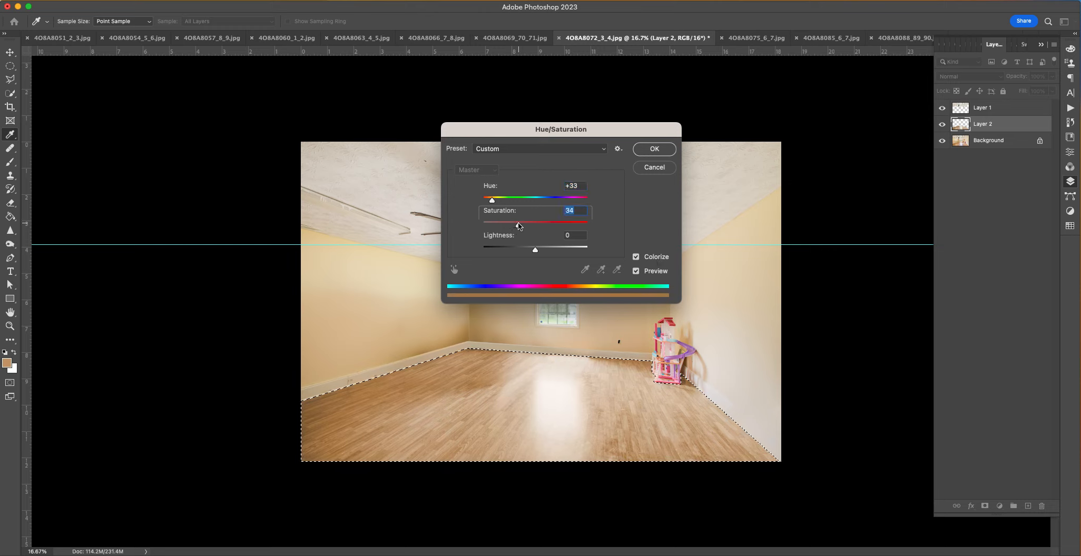
drag(536, 251, 533, 252)
key(Return)
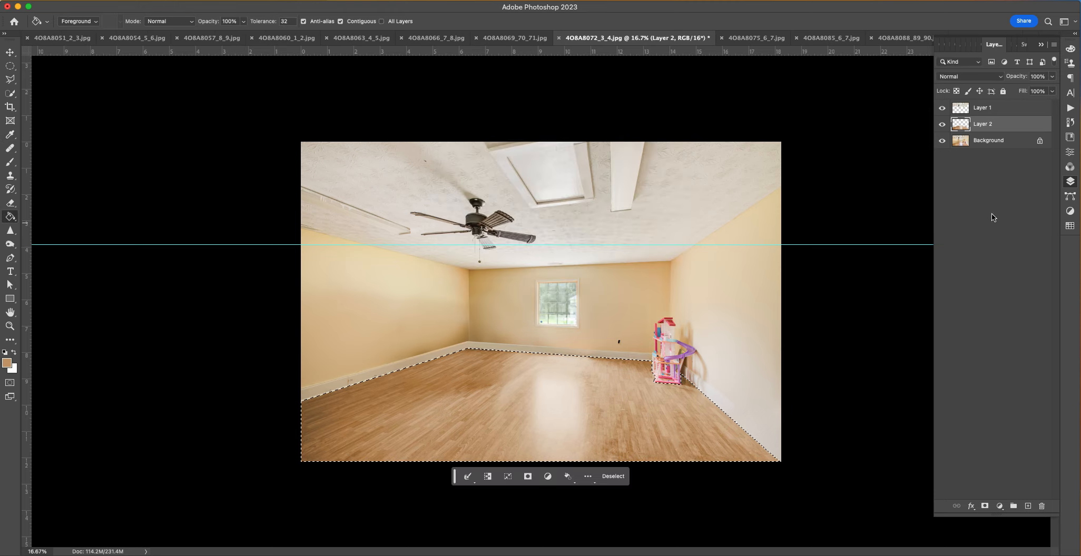
click(942, 124)
click(942, 124)
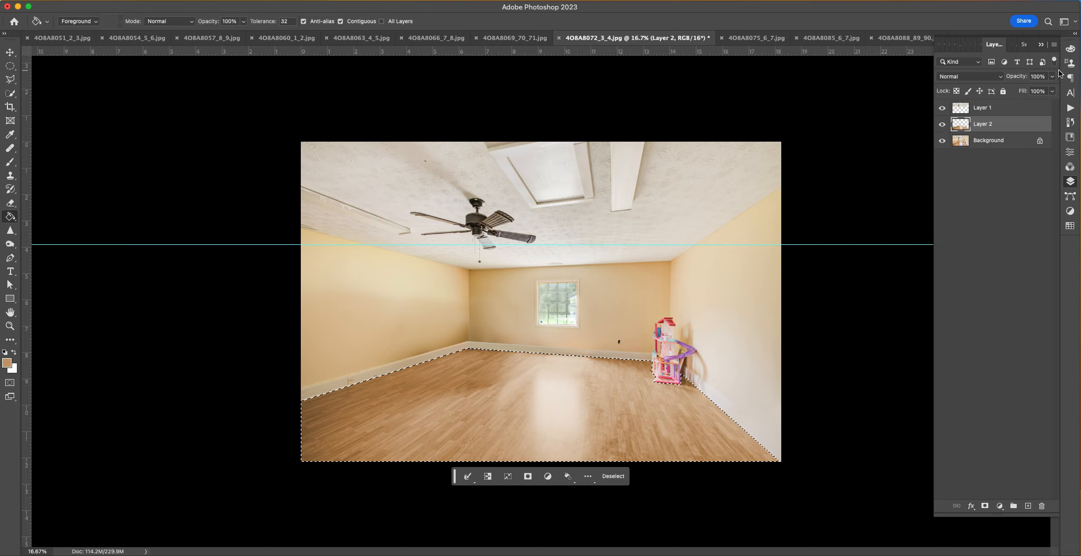
Step: Lower the colorized floor layer's opacity to 51%, clear the selection, and flatten the image
drag(1028, 76, 1000, 80)
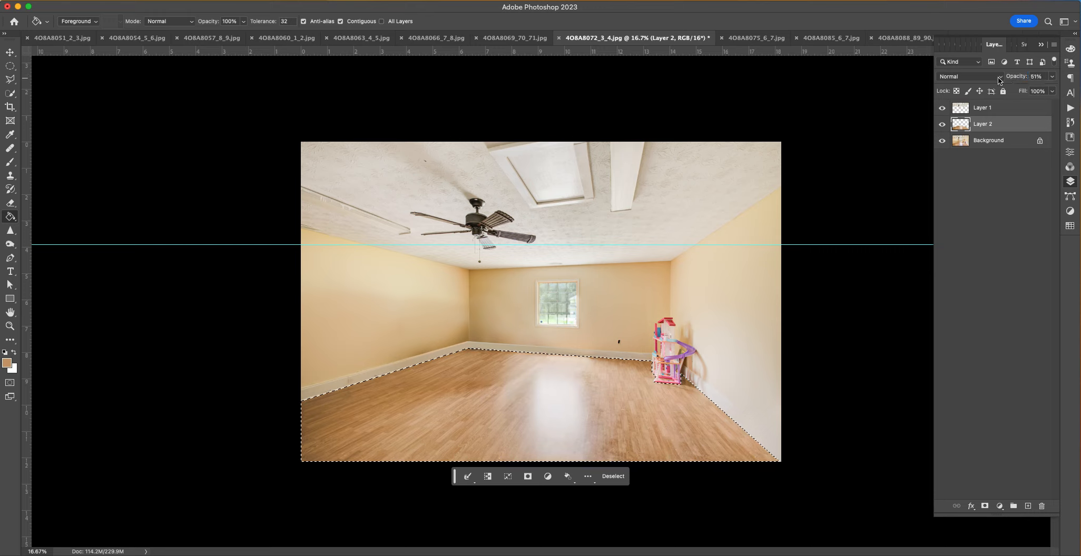
key(super+d)
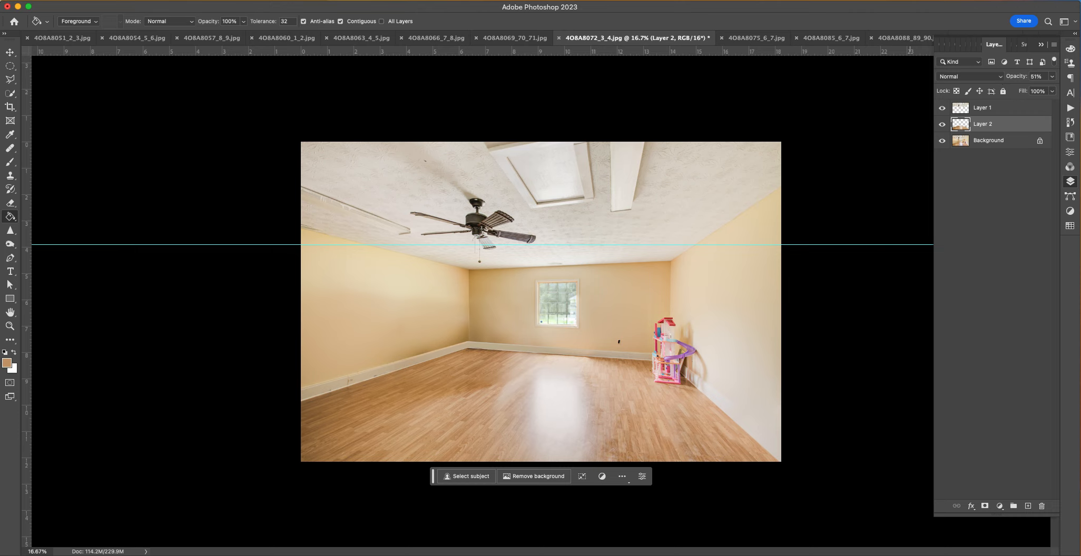
click(104, 0)
mouse_move(47, 1)
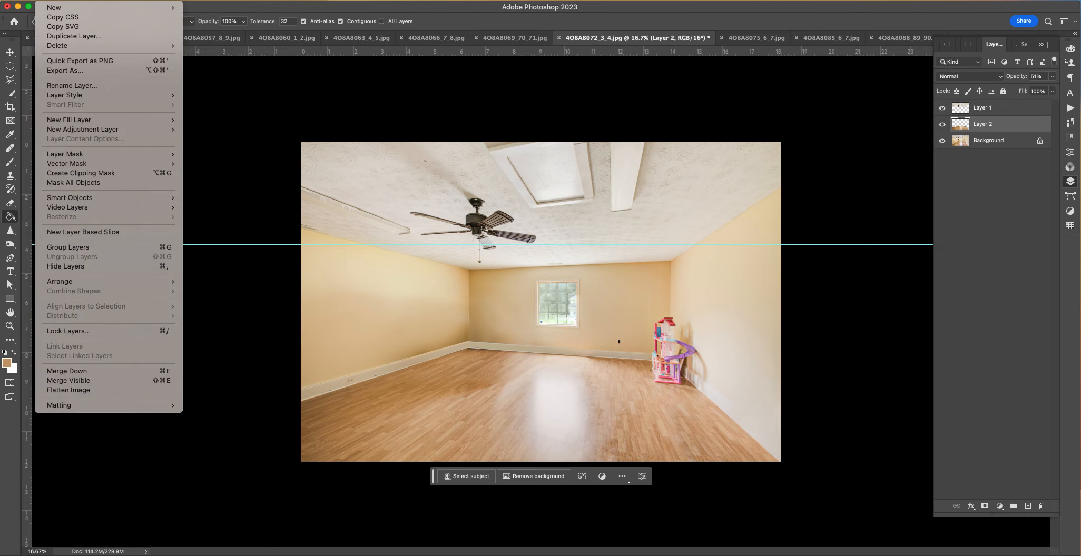
click(173, 390)
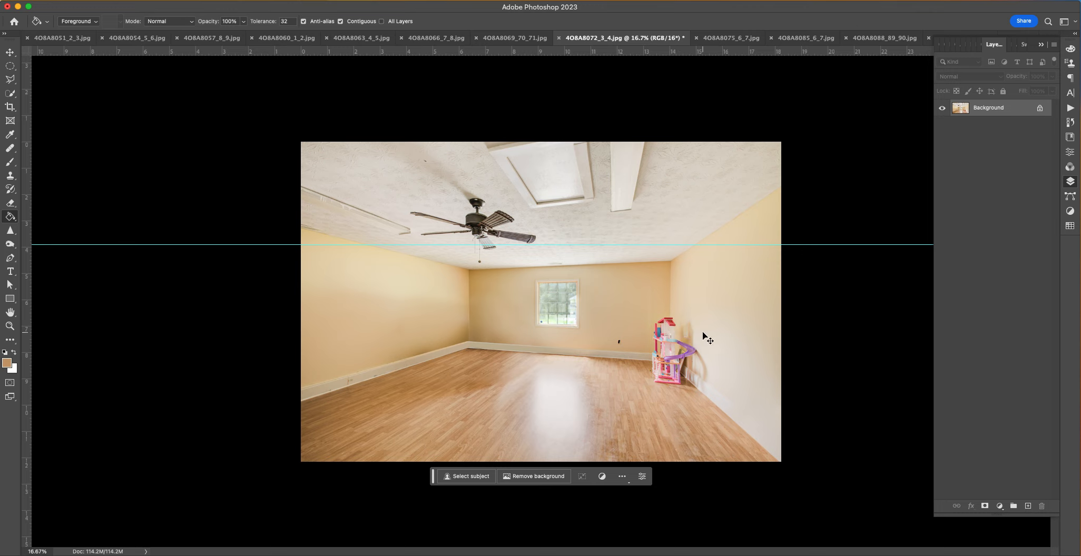
Step: Save a JPEG copy as 4O8A8072_3_4.jpg at quality 12, replacing the existing file in the EDIT folder, and close the document
key(super+shift+s)
click(691, 262)
key(Right)
key(BackSpace)
key(BackSpace)
key(BackSpace)
key(BackSpace)
key(BackSpace)
click(646, 217)
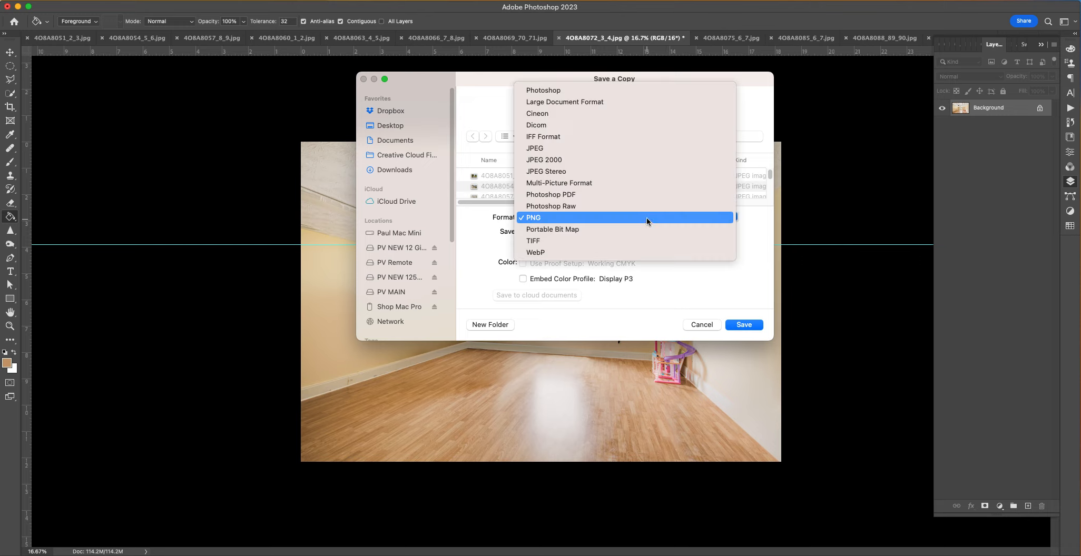
click(646, 145)
click(754, 328)
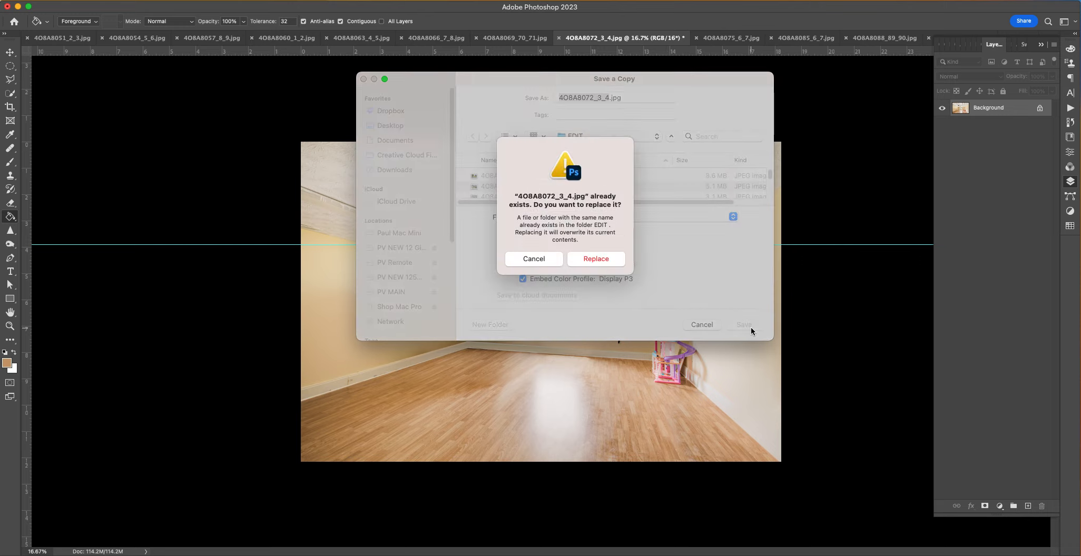
click(601, 251)
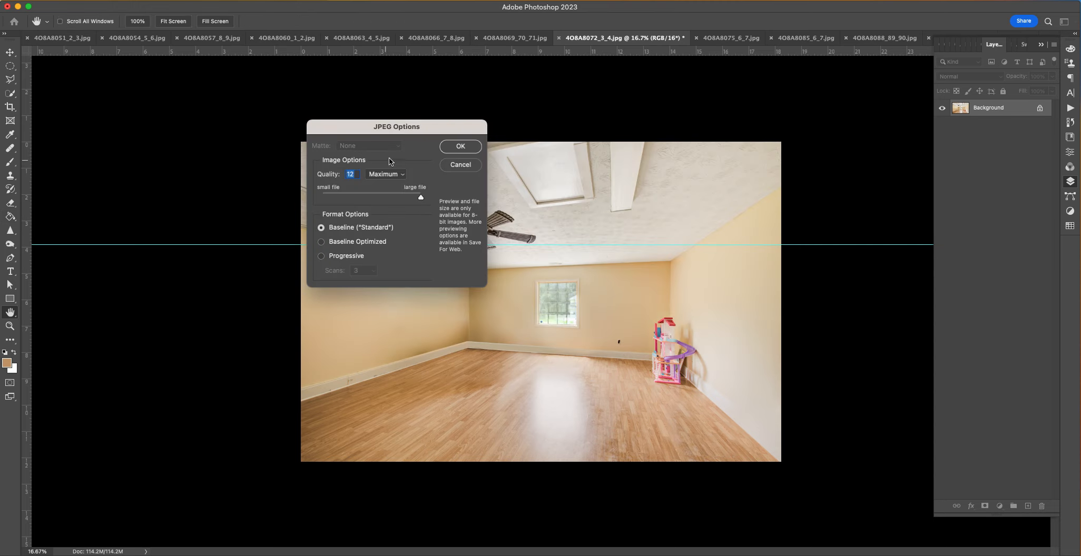
click(460, 146)
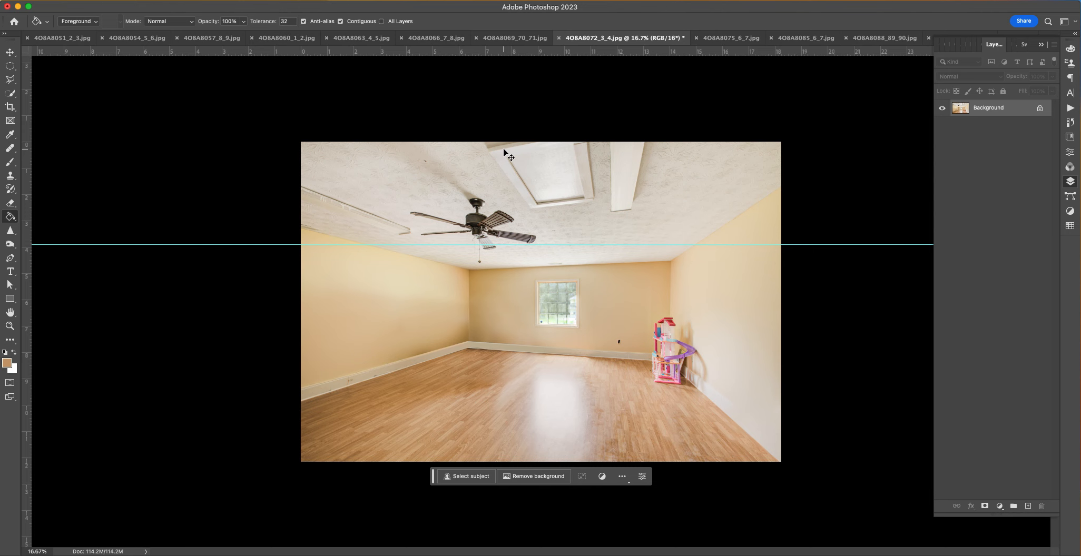
key(super+w)
click(560, 220)
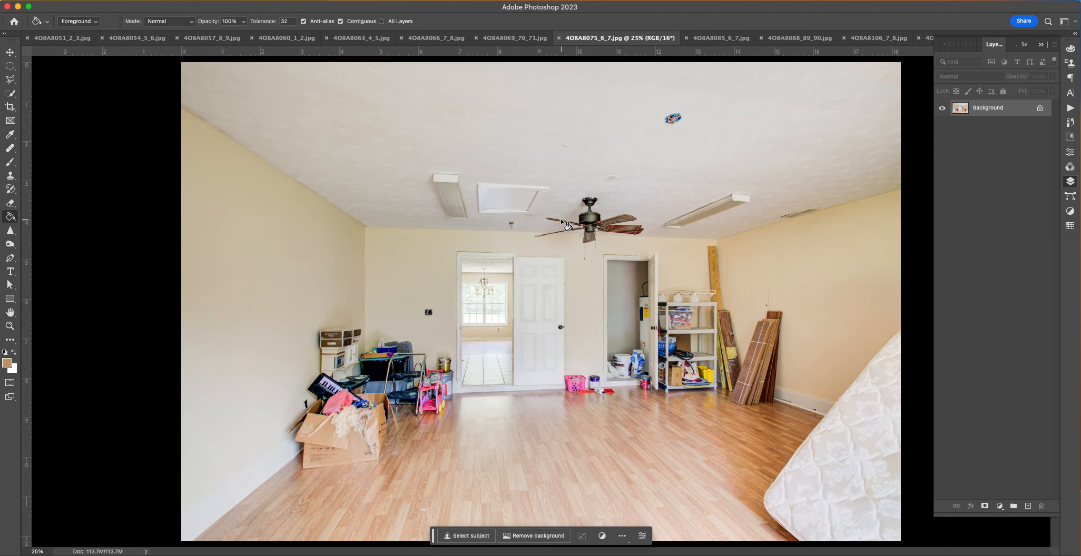
Step: Examine the clutter, doorways, shelving, leaning planks, floor and ceiling in 4O8A8075_6_7.jpg at close range
key(super+p)
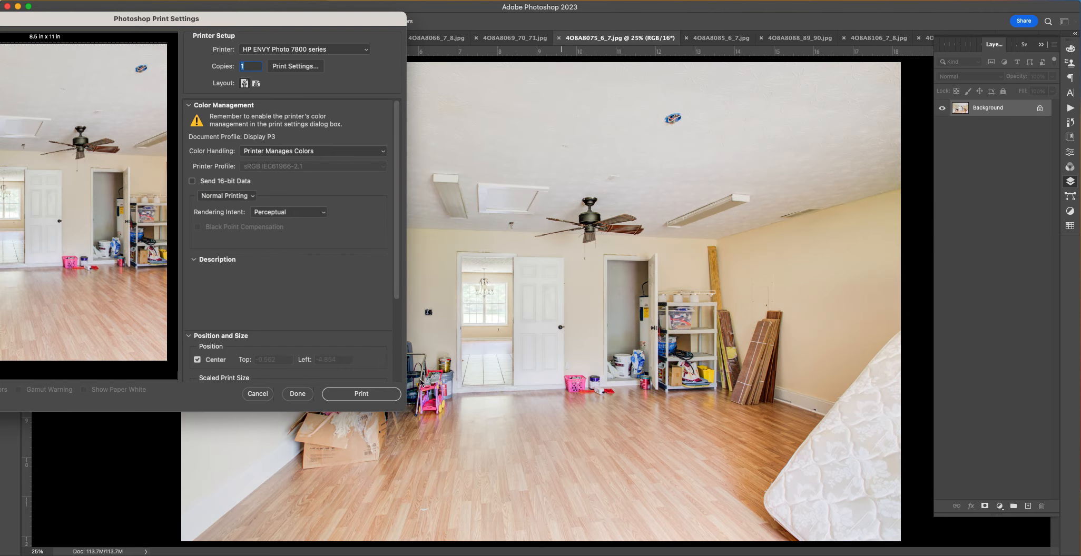
click(268, 396)
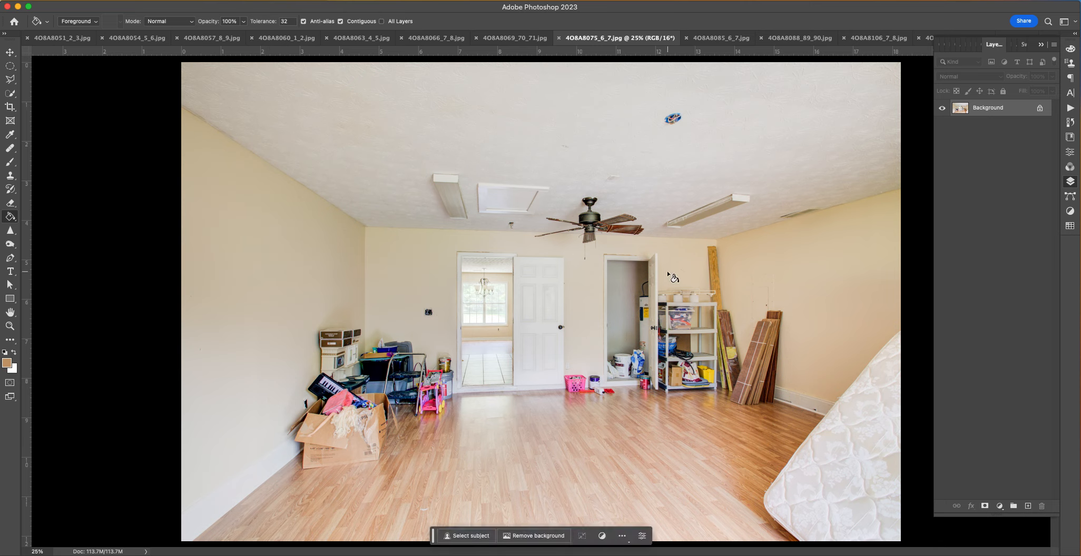
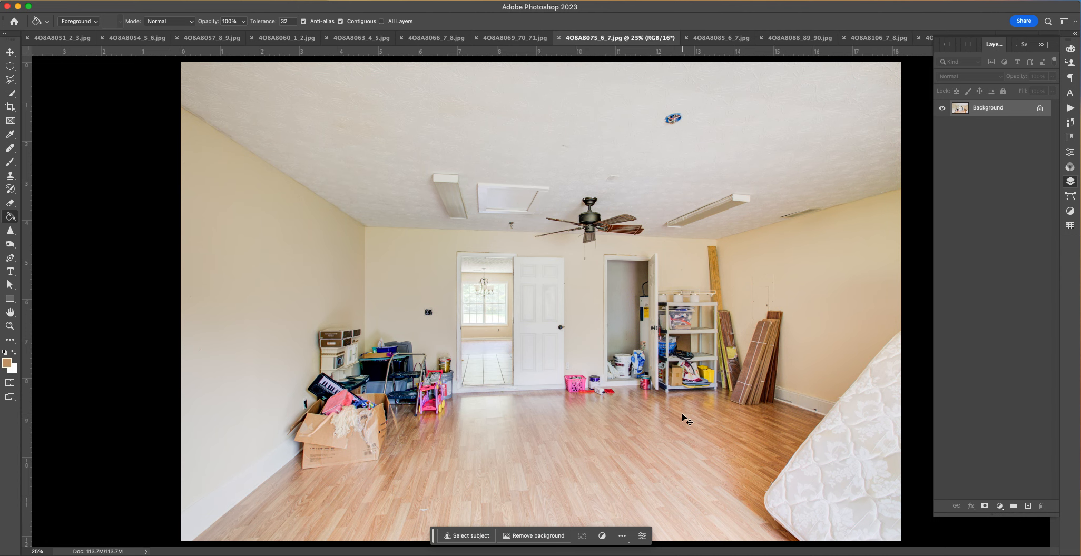
key(super+plus)
key(super+plus)
key(super+plus)
mouse_move(626, 426)
mouse_down()
mouse_move(717, 329)
mouse_move(757, 316)
mouse_move(845, 253)
mouse_up()
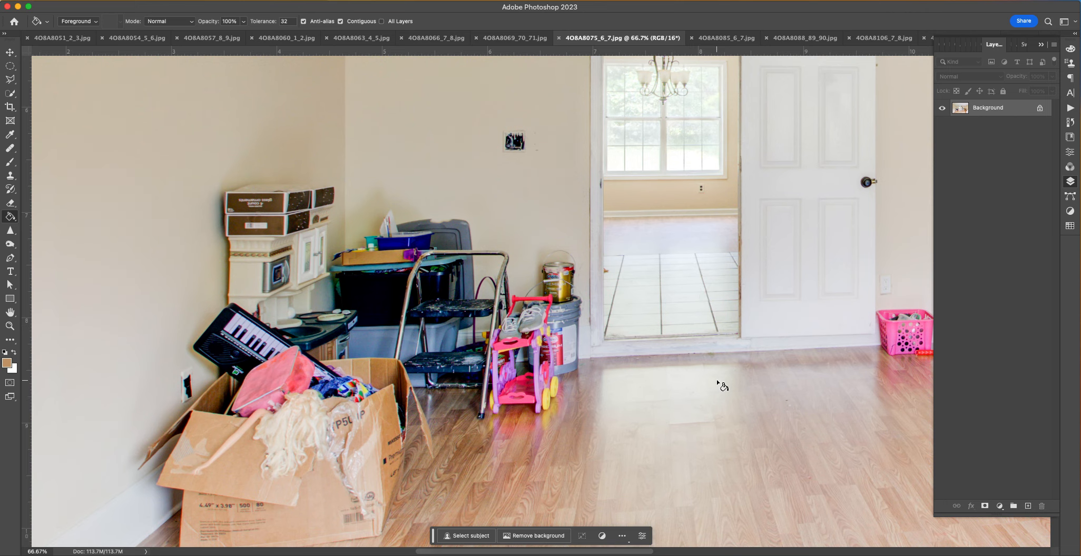
scroll(716, 379, right, 3)
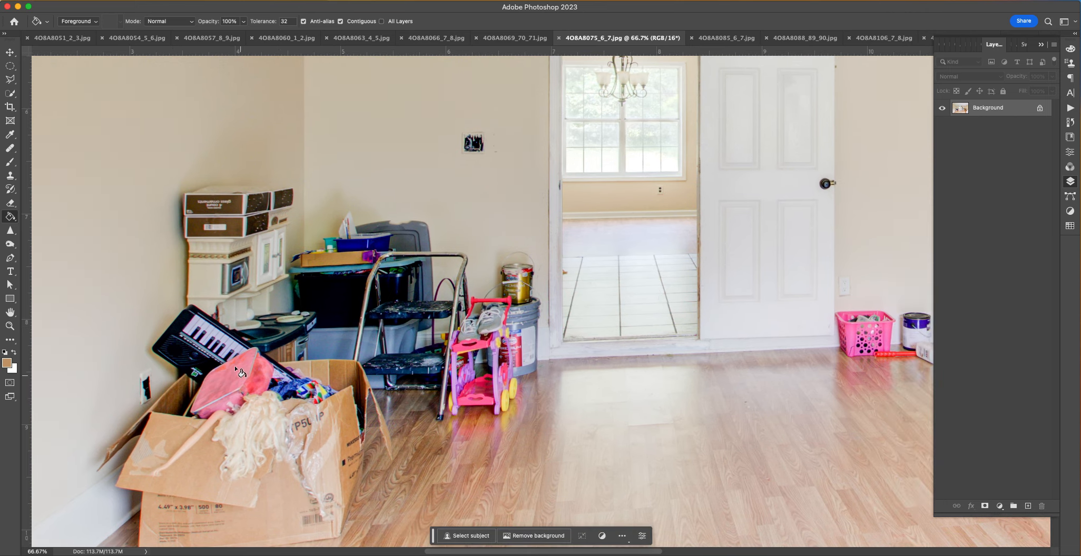
scroll(325, 404, right, 5)
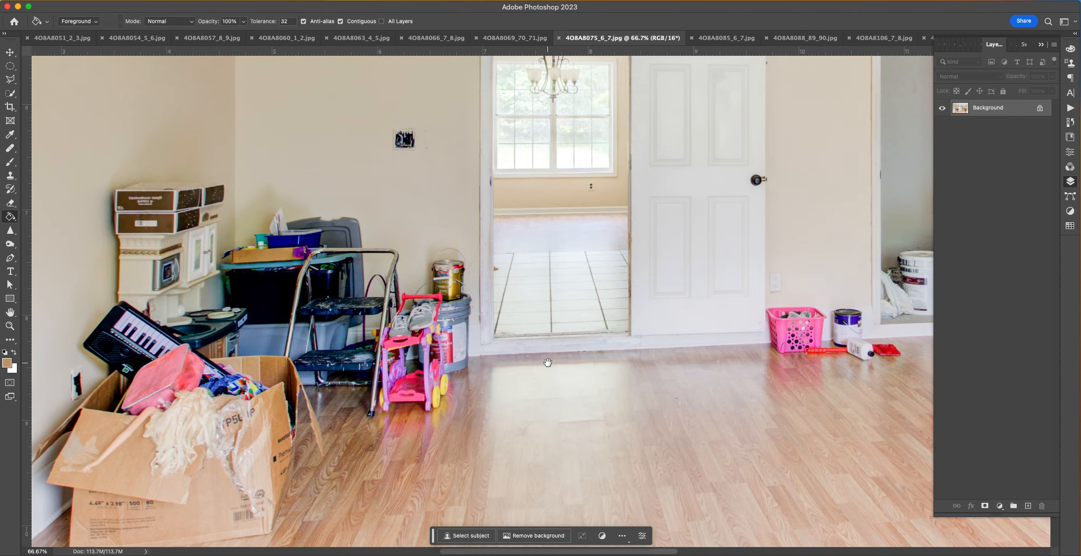
scroll(614, 351, right, 12)
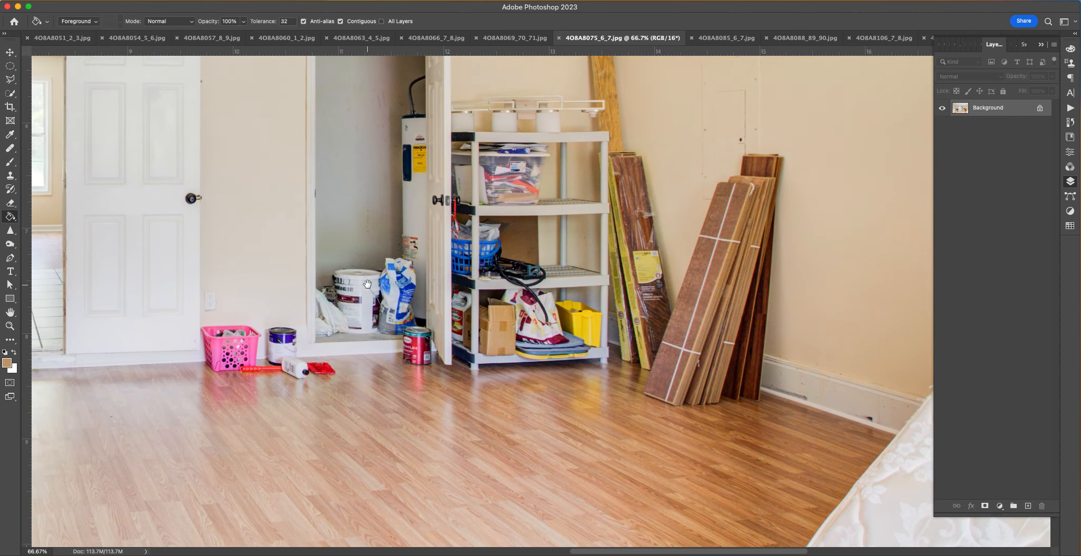
drag(367, 285, 554, 328)
key(super+0)
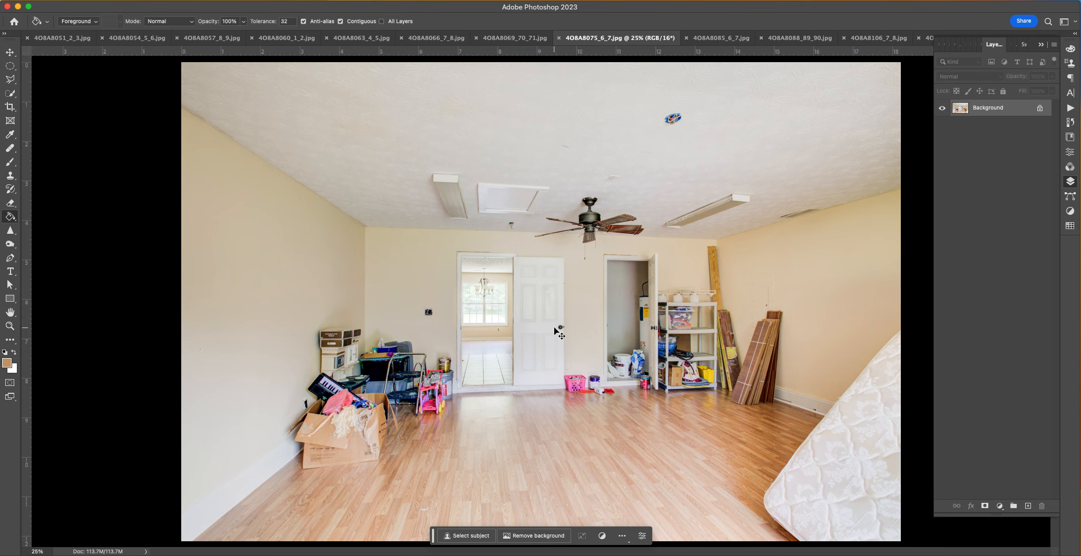
scroll(554, 326, down, 1)
scroll(555, 327, up, 3)
drag(589, 282, 490, 398)
drag(621, 293, 515, 433)
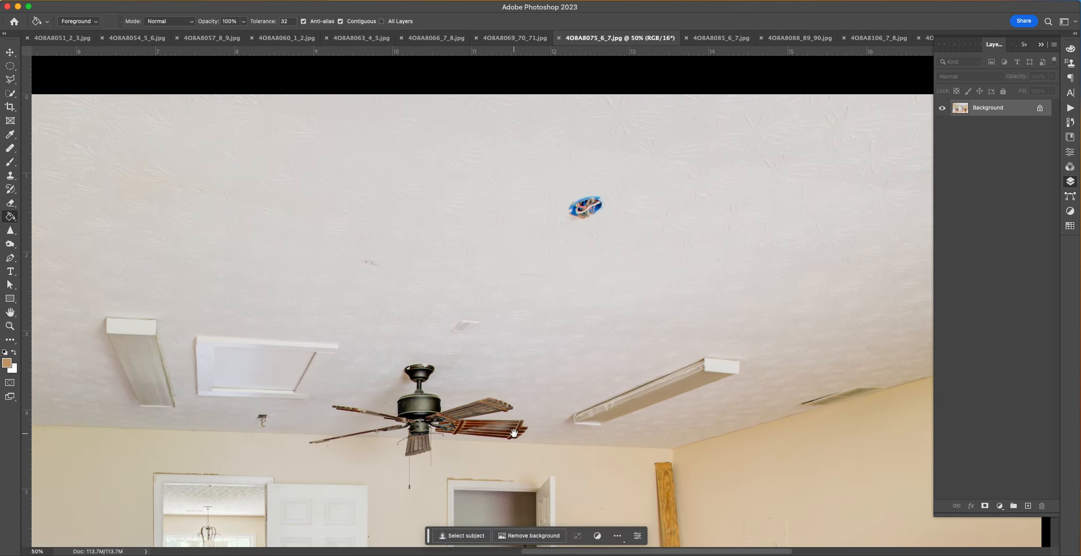
Step: Outline the mattress in the photo's lower-right corner with the Polygonal Lasso and replace it using a Content-Aware fill at 100% opacity
click(10, 93)
click(10, 79)
key(super+0)
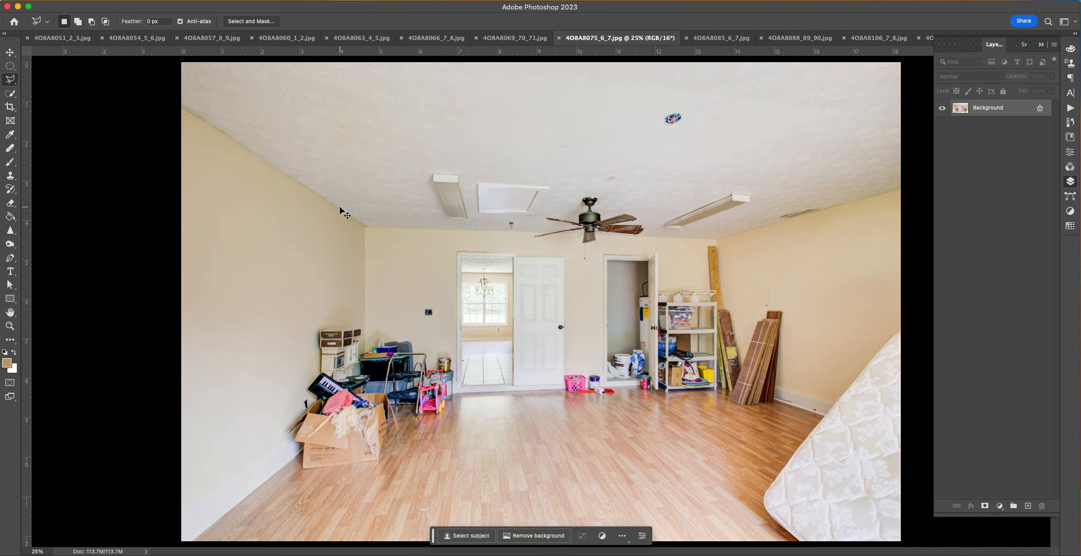
key(super+shift+s)
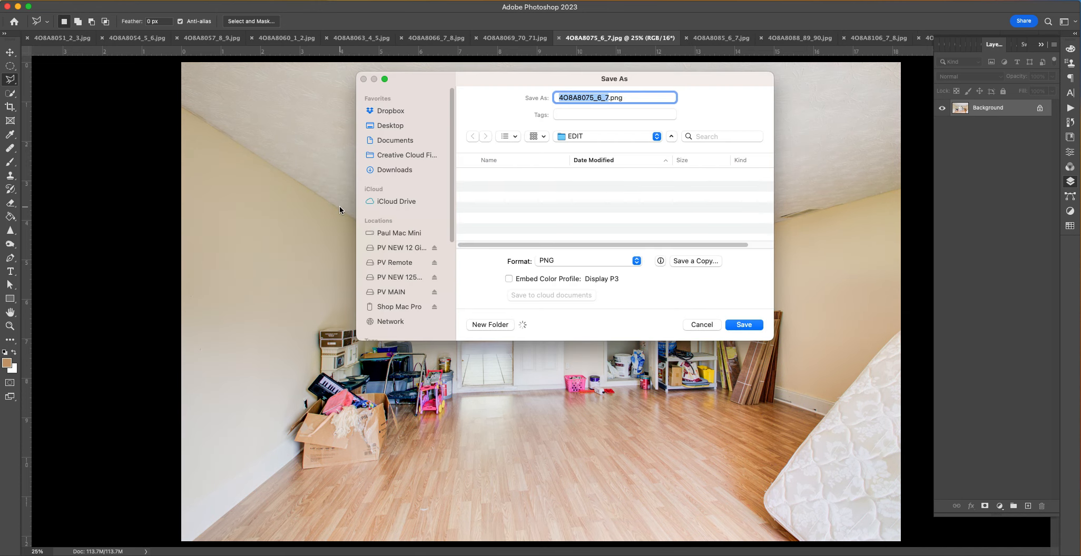
click(702, 326)
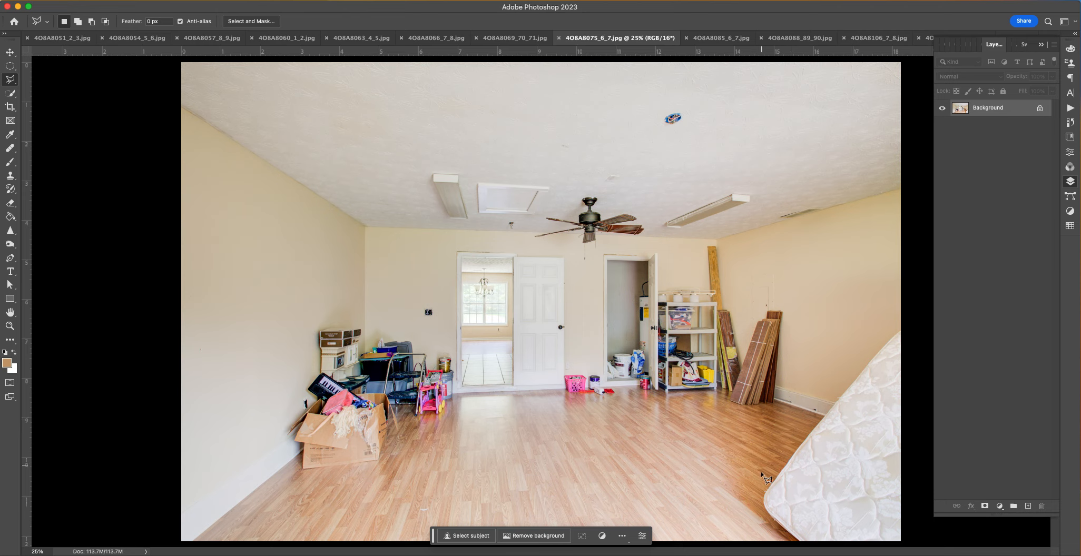
click(802, 551)
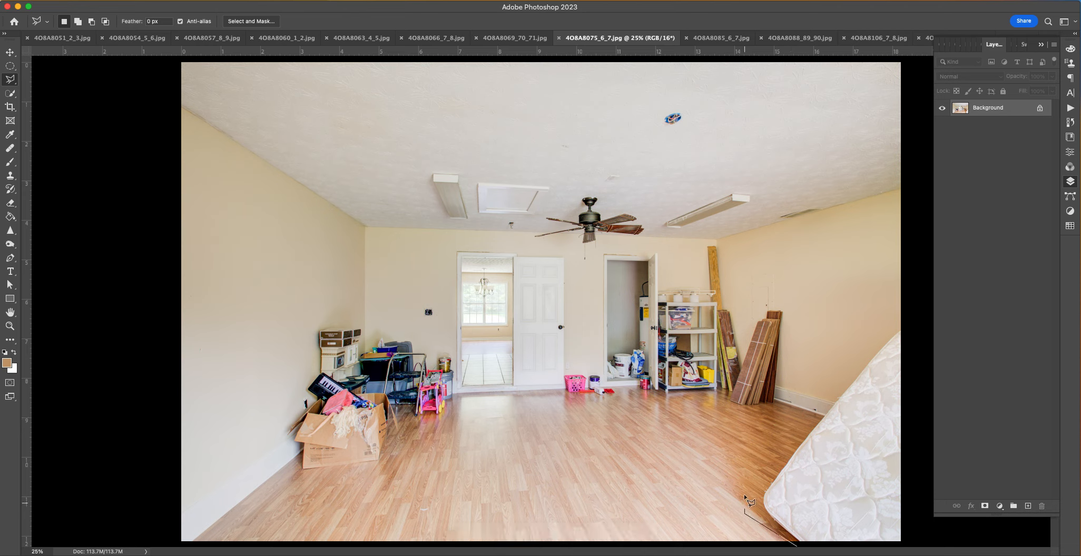
click(864, 349)
click(915, 314)
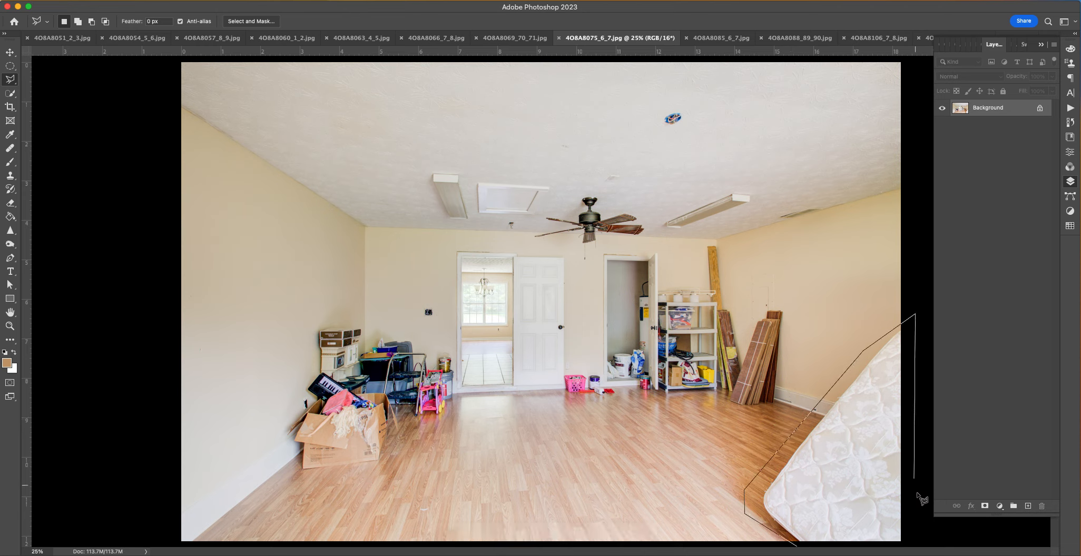
double_click(917, 546)
key(Return)
key(BackSpace)
key(Return)
key(Return)
key(shift+BackSpace)
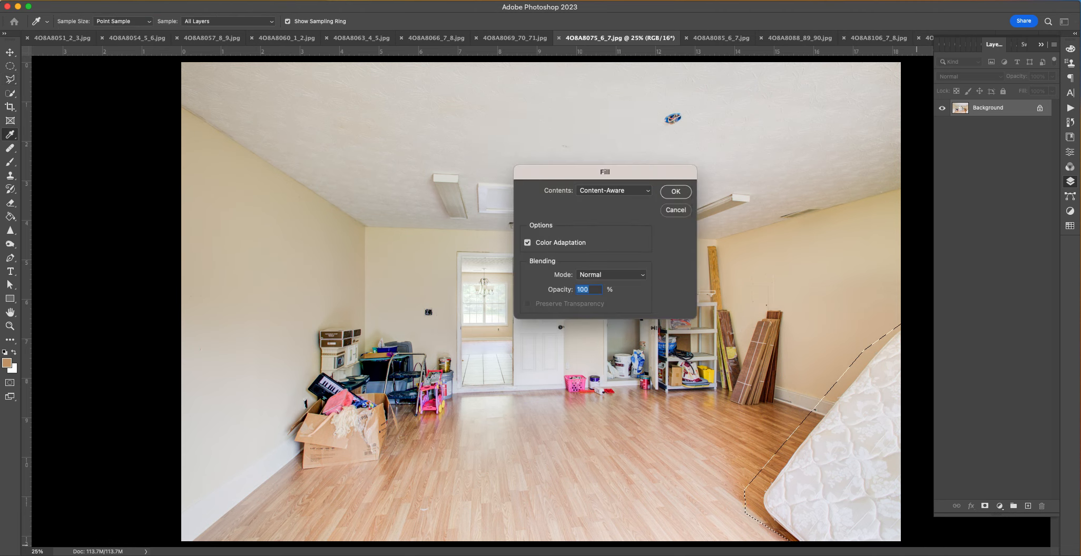
key(Return)
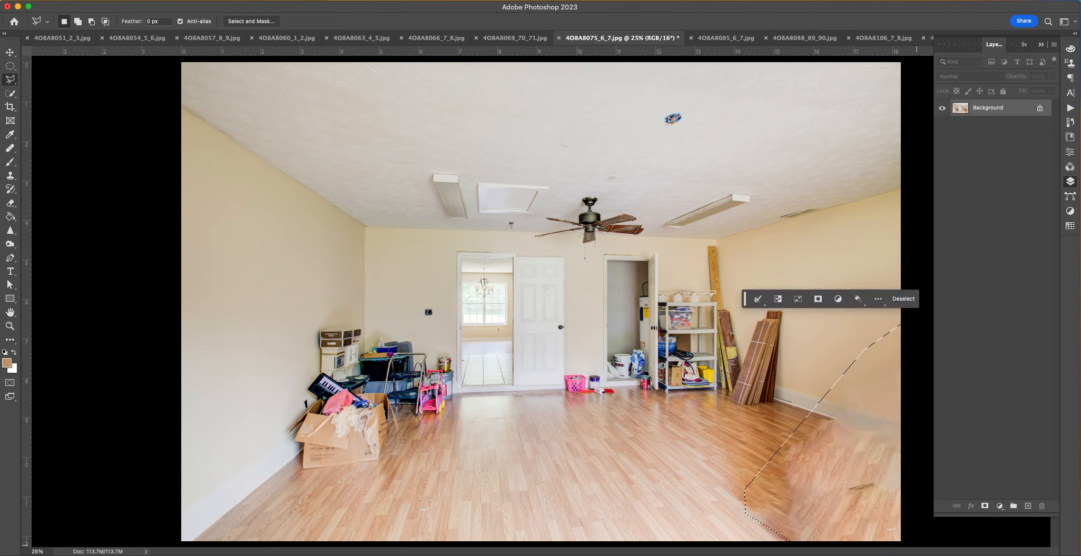
Step: Compare the filled mattress area with the original, keep the fill, and clear the selection
key(cmd+z)
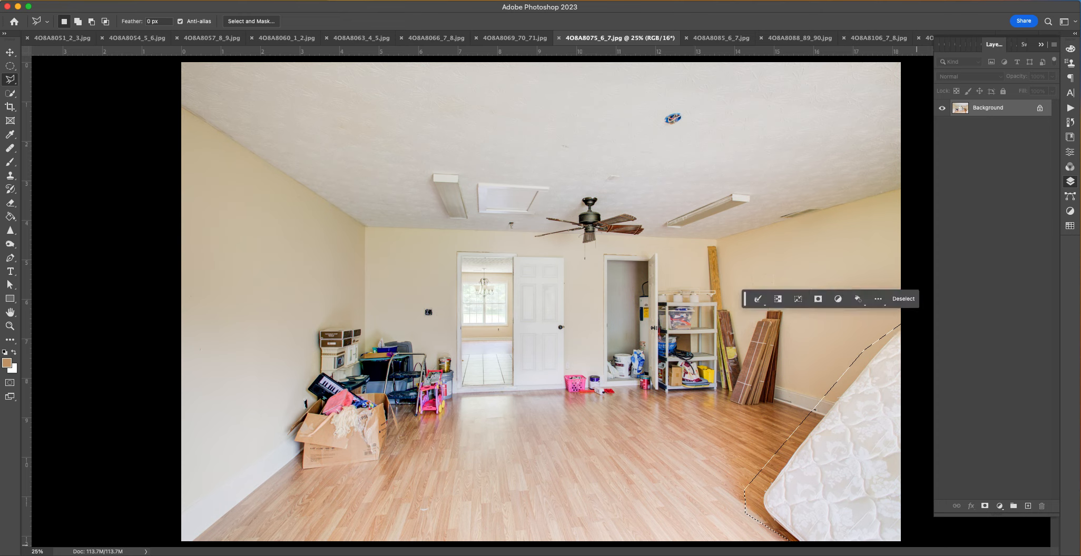
key(cmd+shift+z)
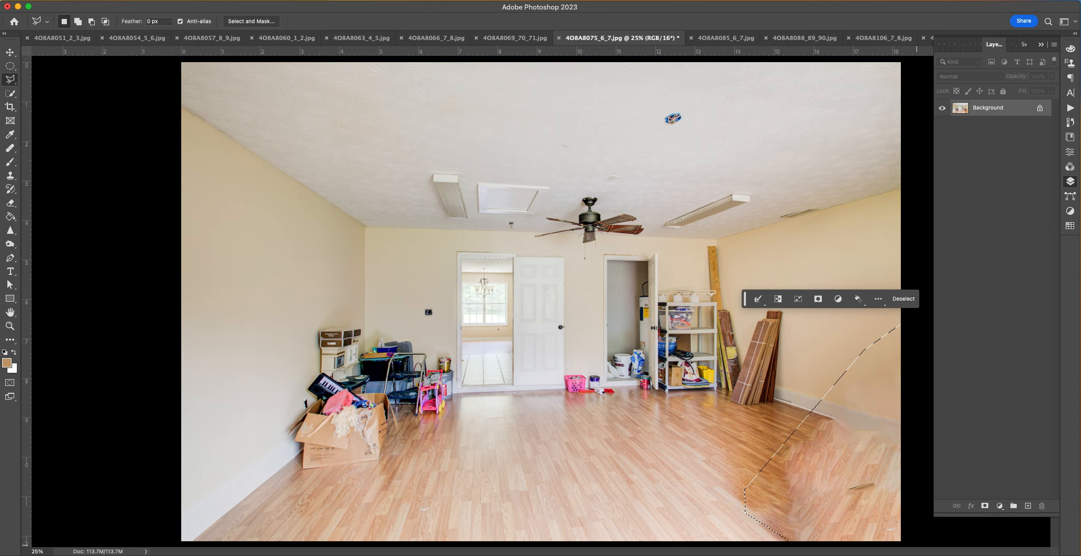
key(cmd+d)
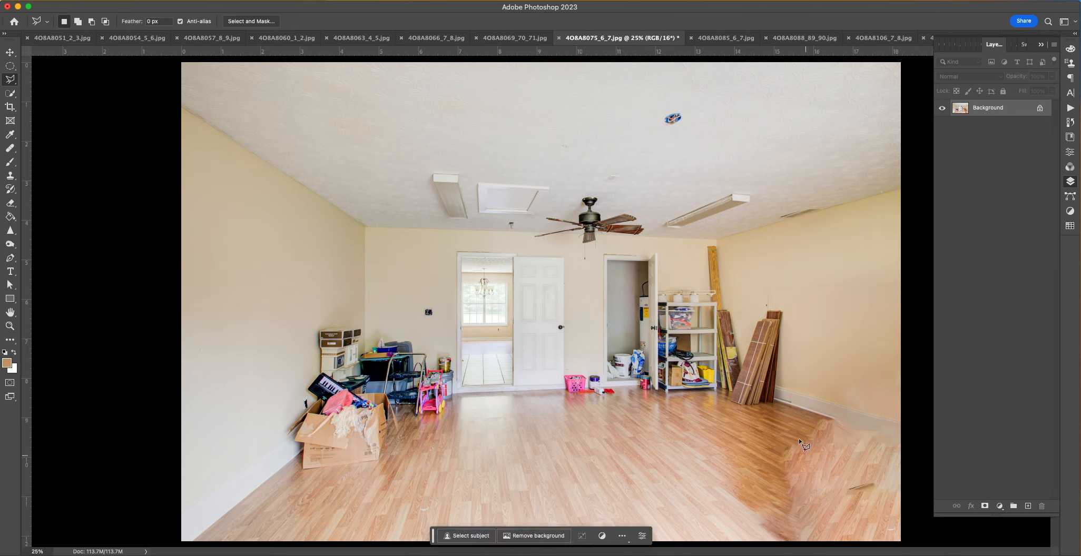
Step: Outline the right part of the floor below the baseboard, copy everything outside it to a new layer, and check the cutout
click(776, 402)
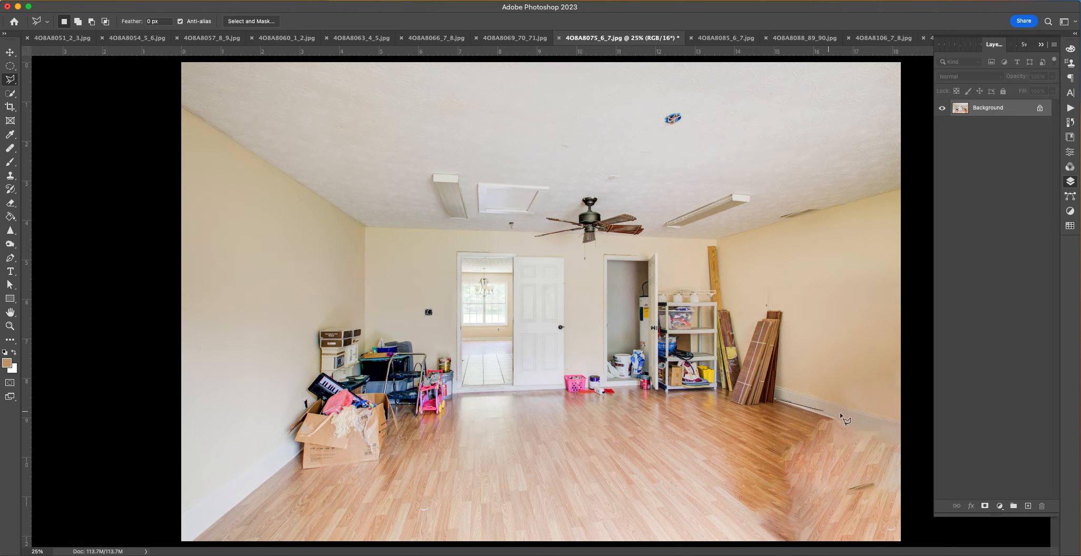
click(933, 452)
click(930, 546)
click(632, 554)
double_click(542, 427)
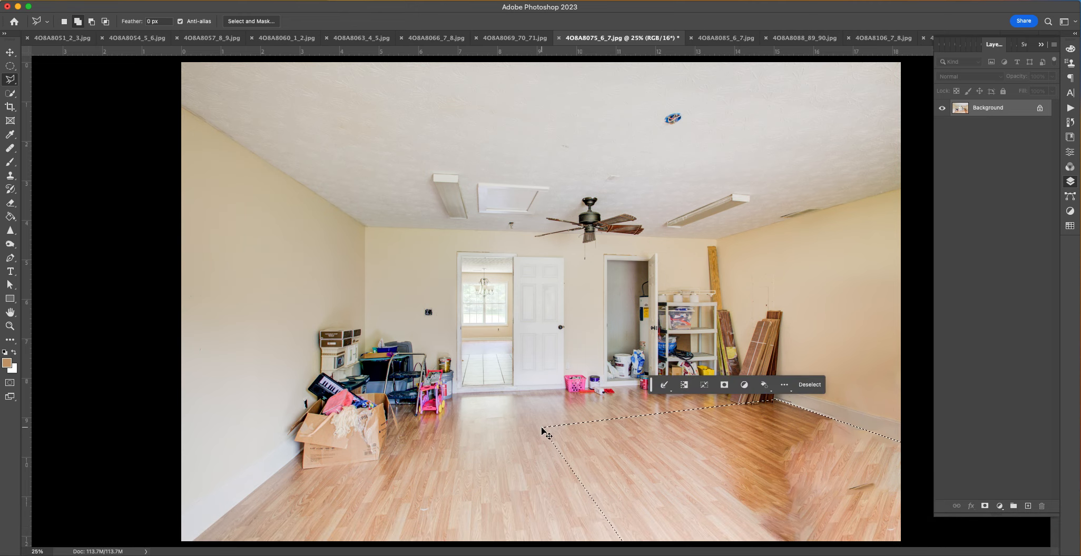
key(ctrl+j)
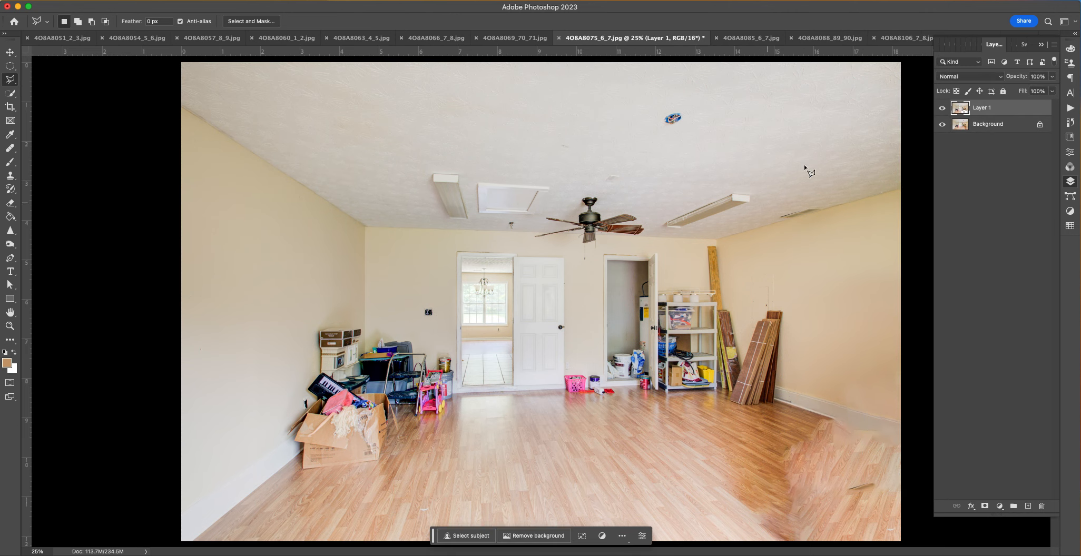
click(942, 123)
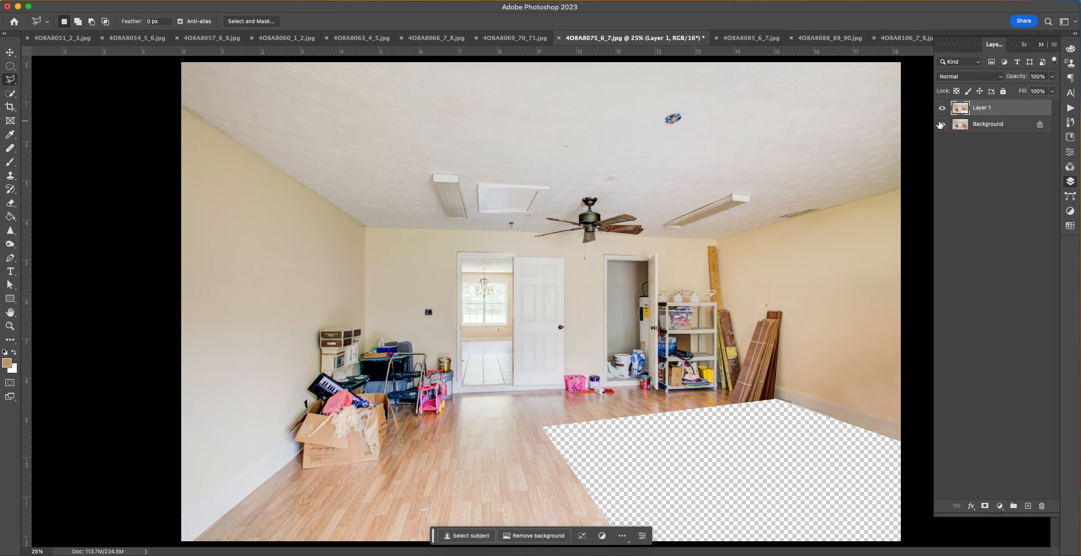
click(942, 124)
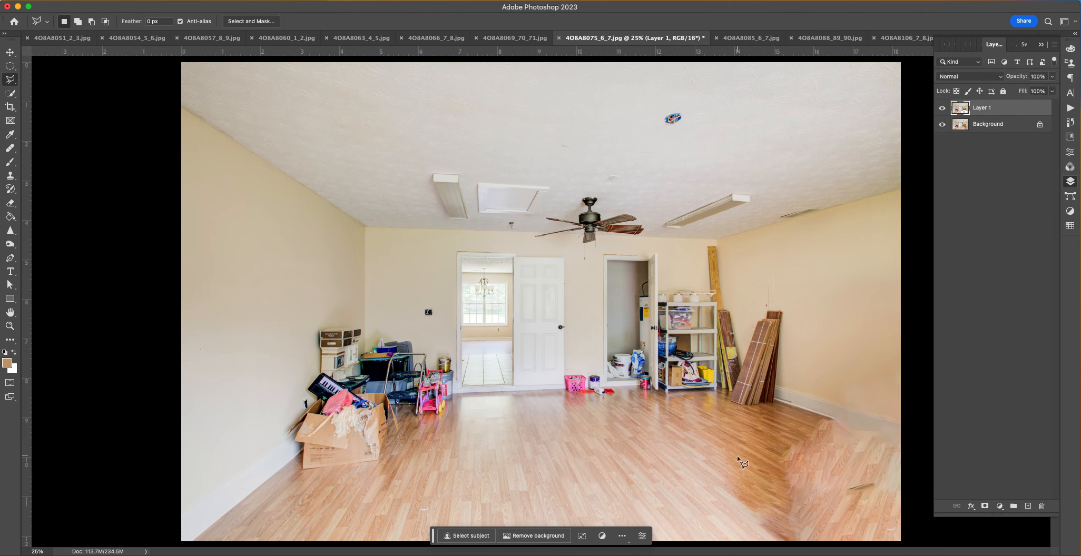
Step: Copy a clean patch of the central floor from the Background to a new layer and move it over the distorted right corner
click(769, 539)
click(627, 409)
click(468, 410)
double_click(467, 536)
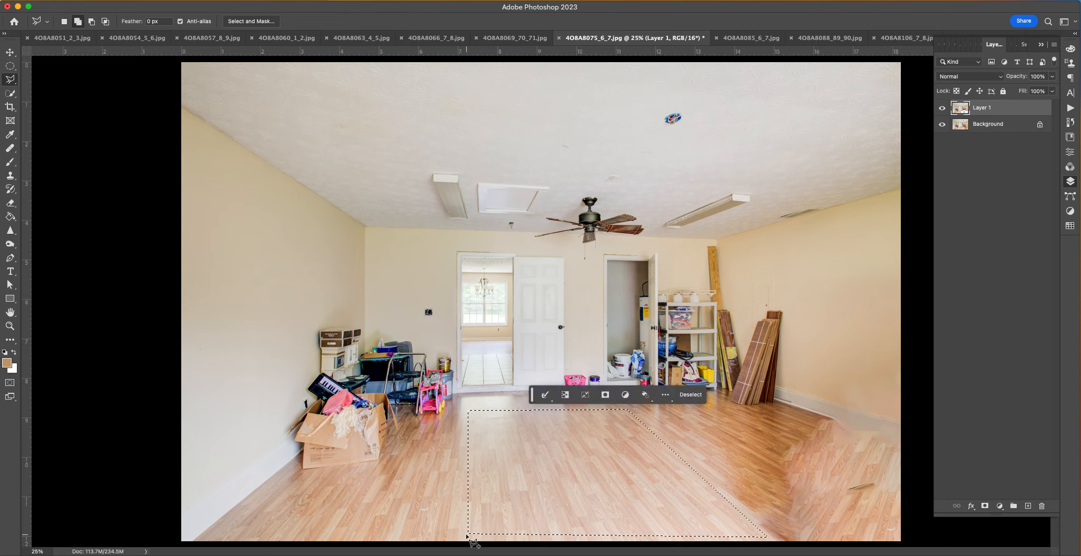
click(1001, 123)
key(ctrl+j)
key(v)
drag(633, 484, 928, 488)
Step: Free-transform the copied floor patch, widening and distorting it so it covers the damaged right corner of the floor
key(ctrl+t)
drag(911, 407, 757, 409)
drag(688, 478, 725, 483)
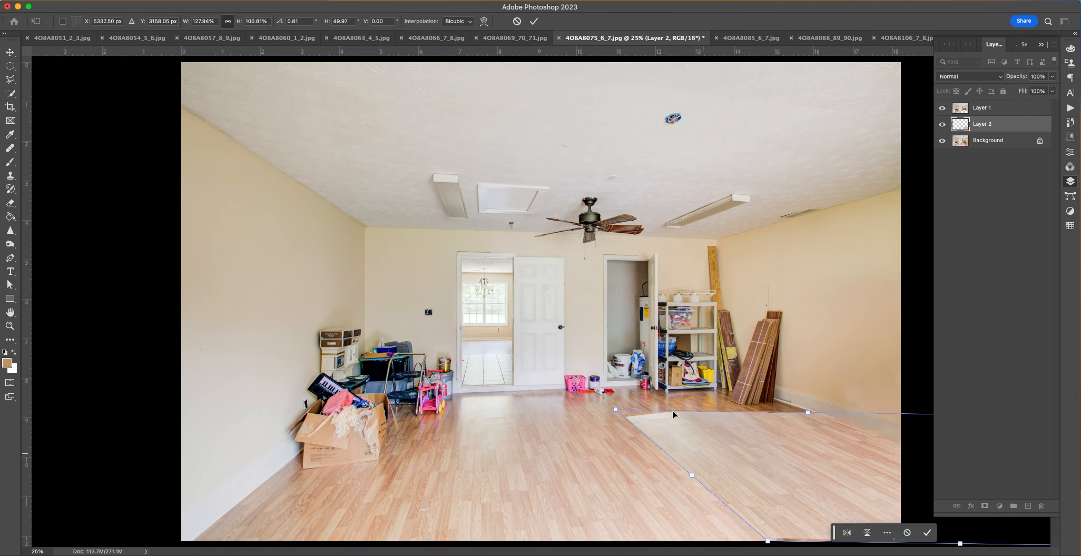
drag(614, 412, 587, 404)
key(Return)
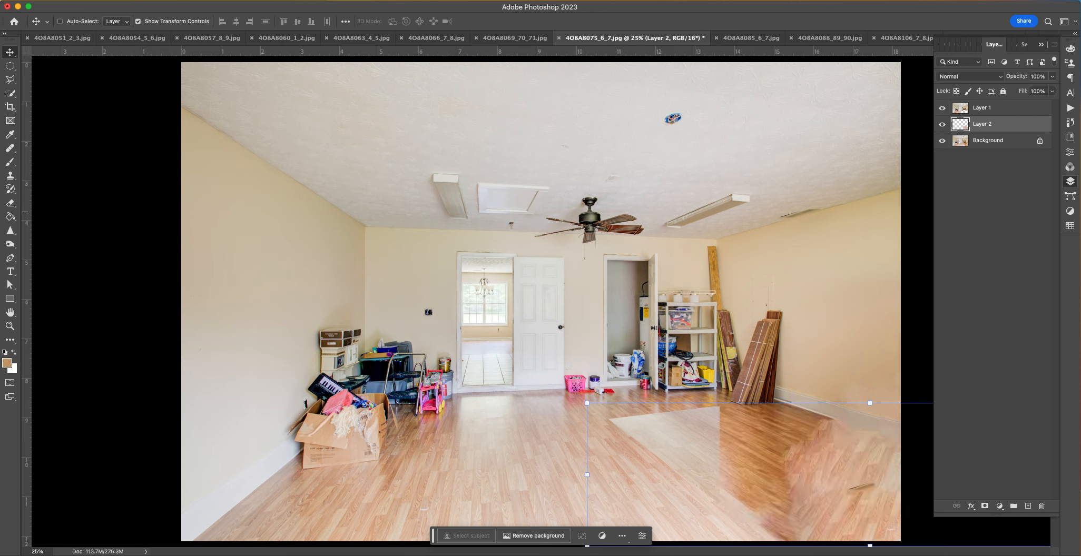
Step: Darken the floor patch slightly with Curves and compare the floor with and without it
key(super+m)
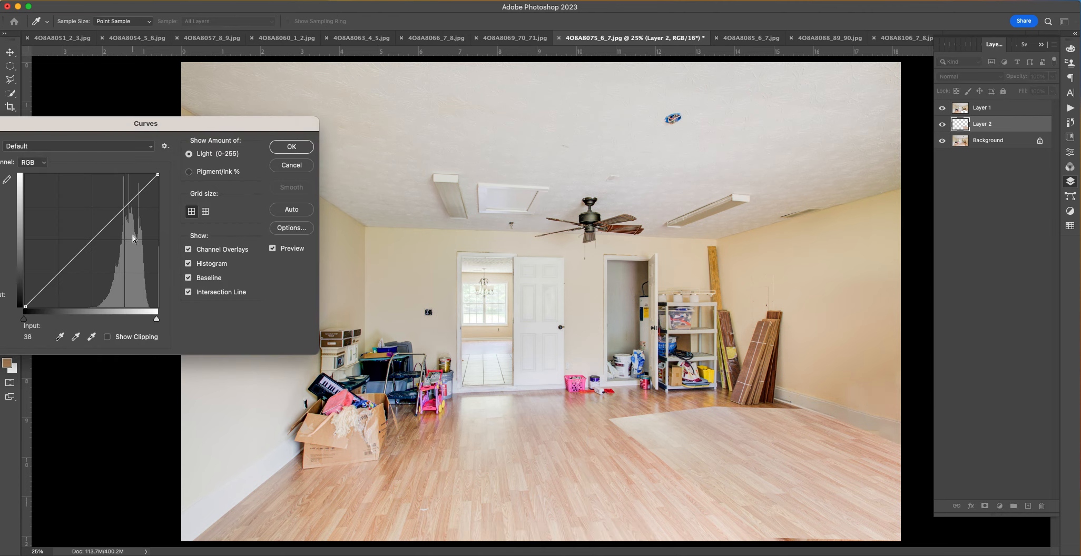
drag(104, 239, 102, 244)
key(Return)
key(v)
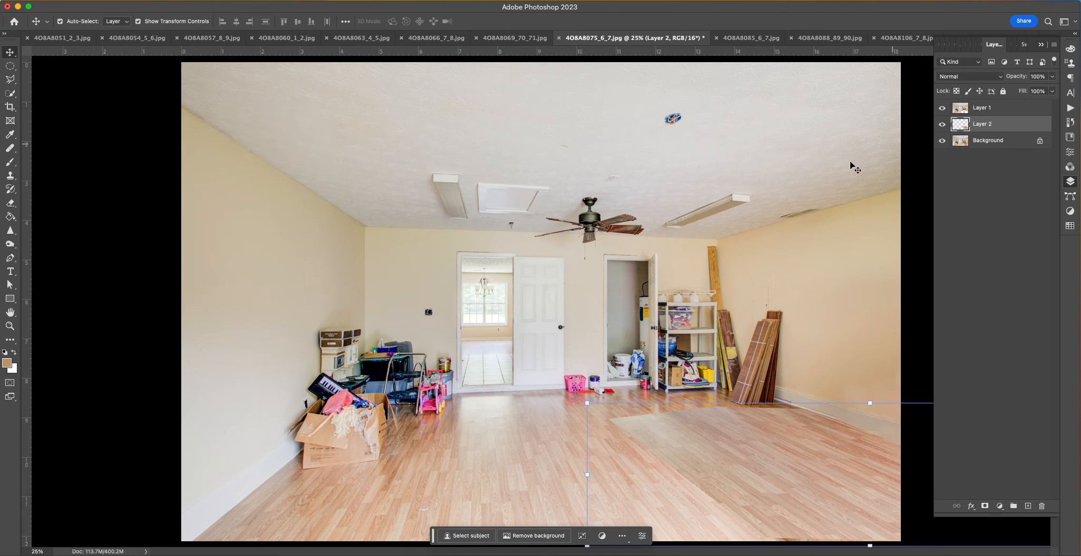
click(943, 124)
click(943, 124)
Step: Add a layer mask to the floor patch and paint out its upper and left edges with a soft black 460 px brush
click(985, 506)
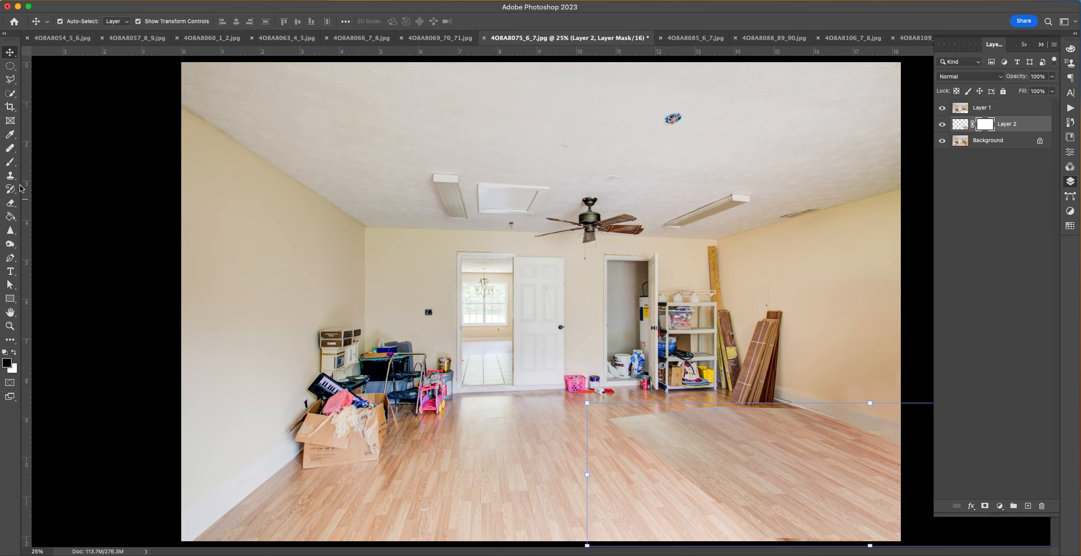
click(10, 160)
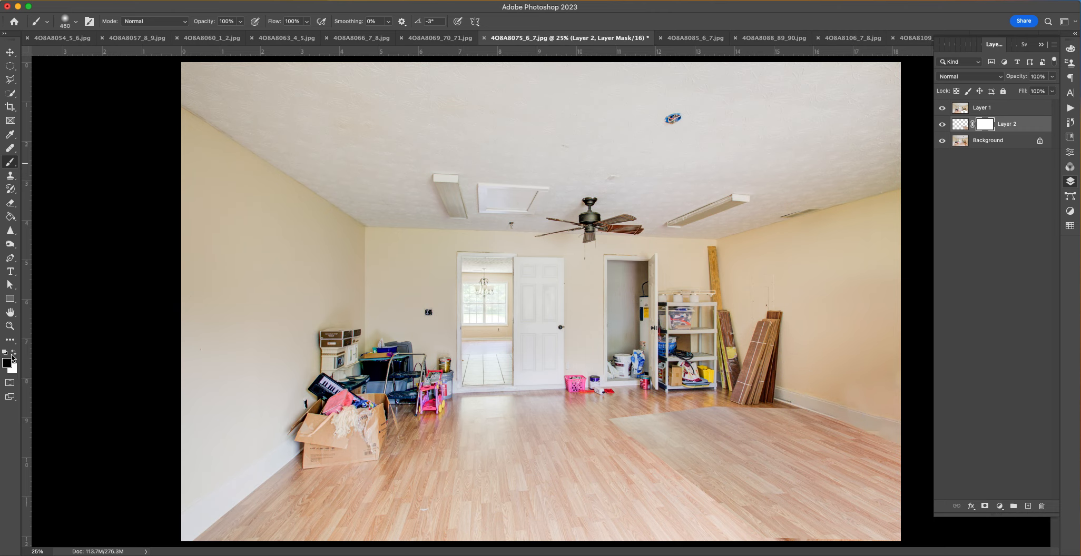
drag(785, 386, 630, 407)
key(super+z)
mouse_move(801, 389)
mouse_down()
mouse_move(623, 406)
mouse_move(687, 399)
mouse_move(634, 420)
mouse_move(651, 420)
mouse_move(638, 458)
mouse_move(701, 528)
mouse_move(636, 444)
mouse_up()
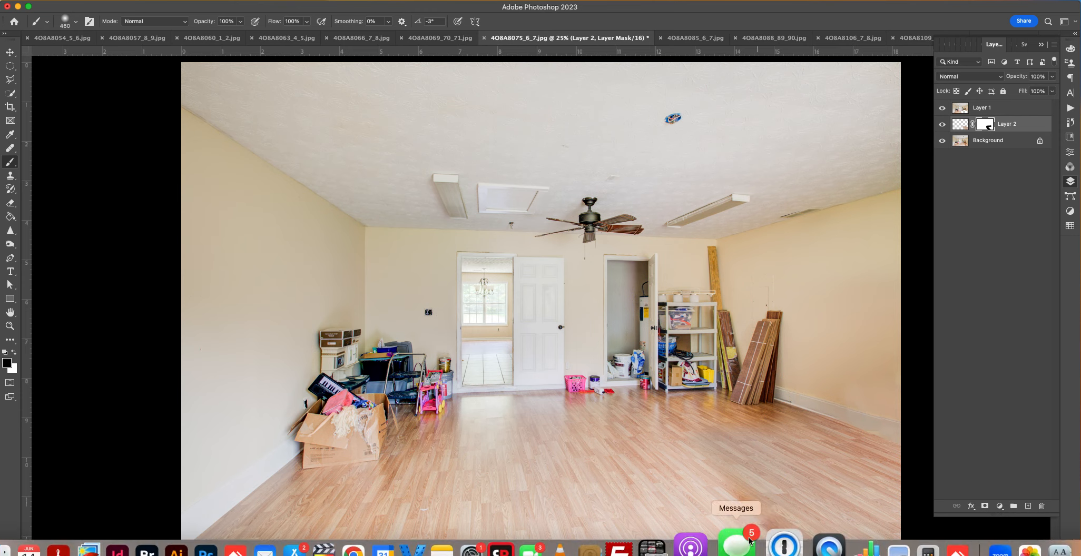
key(super+z)
mouse_move(833, 385)
mouse_down()
mouse_move(640, 408)
mouse_move(679, 479)
mouse_up()
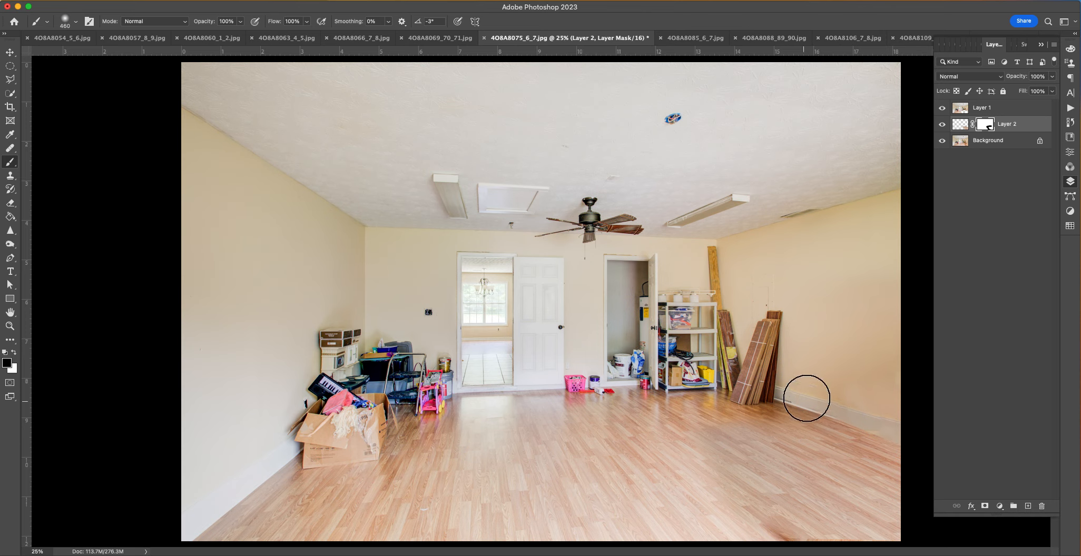
Step: Apply an S-shaped Curves contrast adjustment to the floor patch's image, with points at inputs 189 and 119
click(16, 218)
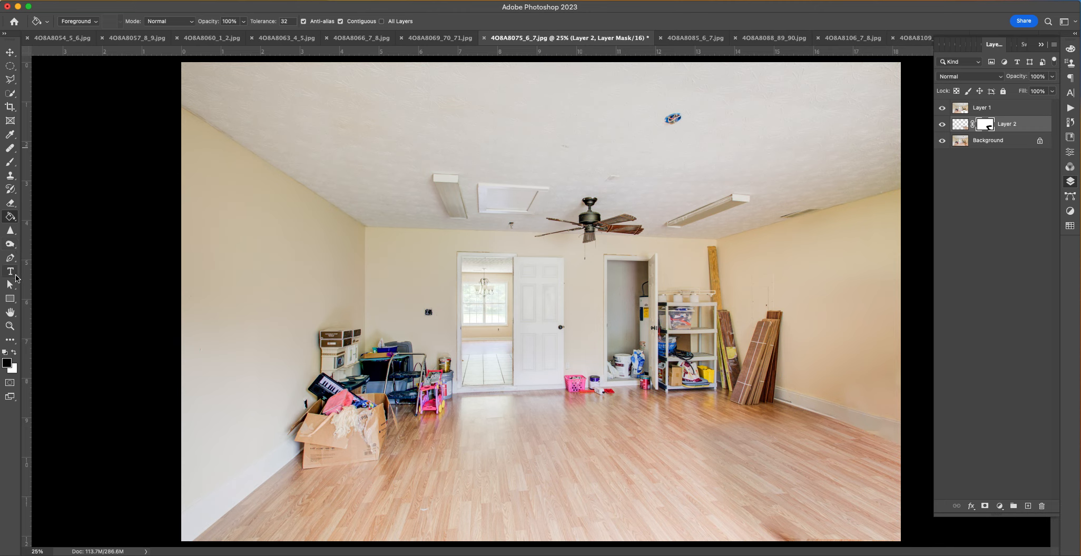
click(11, 245)
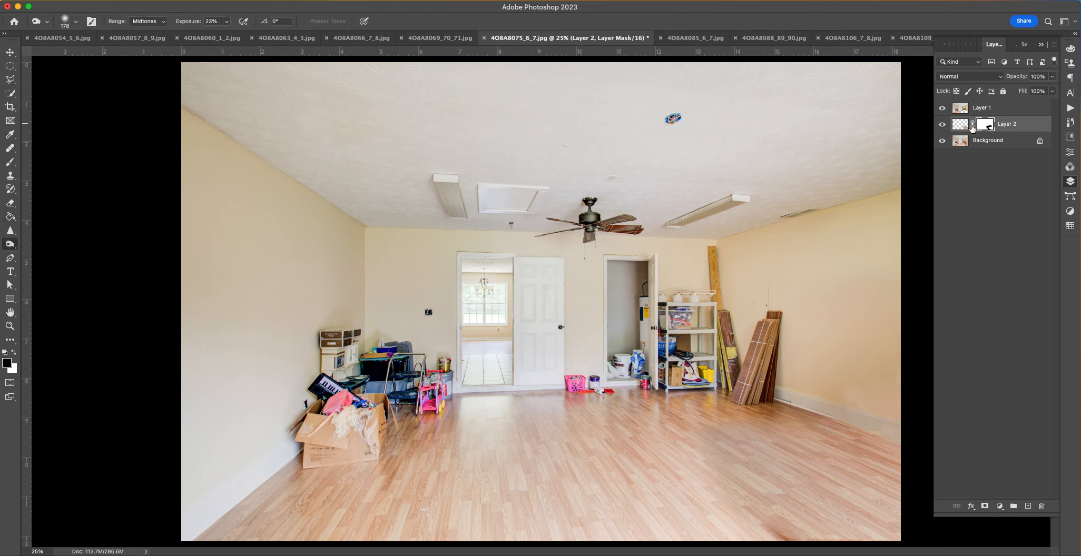
click(962, 124)
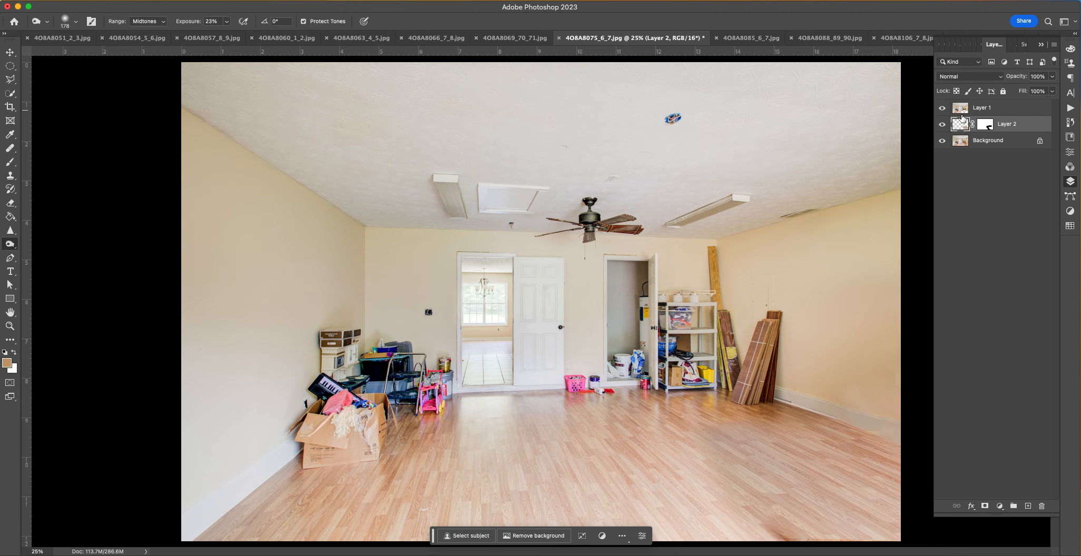
key(super+m)
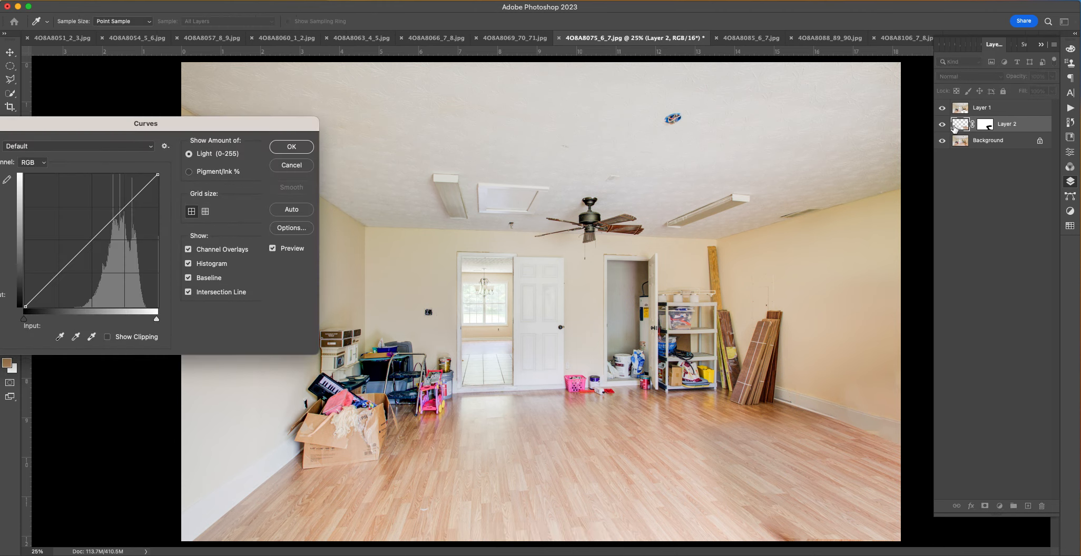
drag(123, 209, 123, 203)
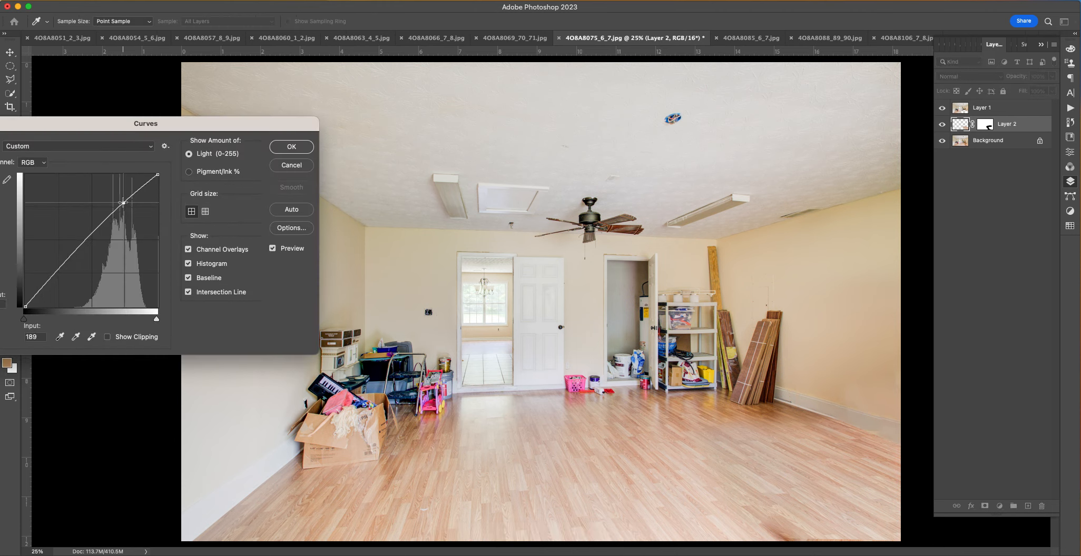
drag(74, 246, 87, 260)
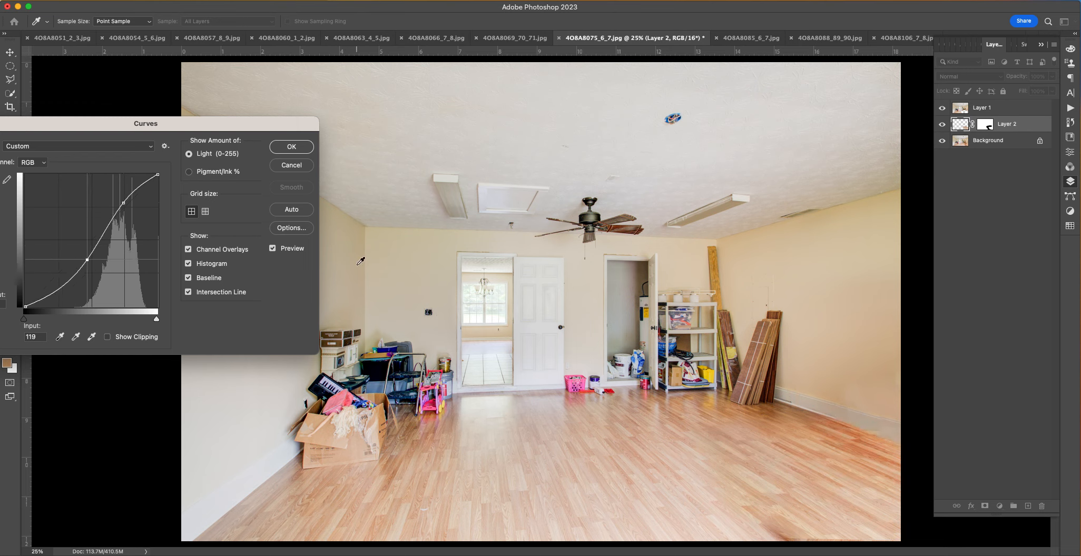
key(Return)
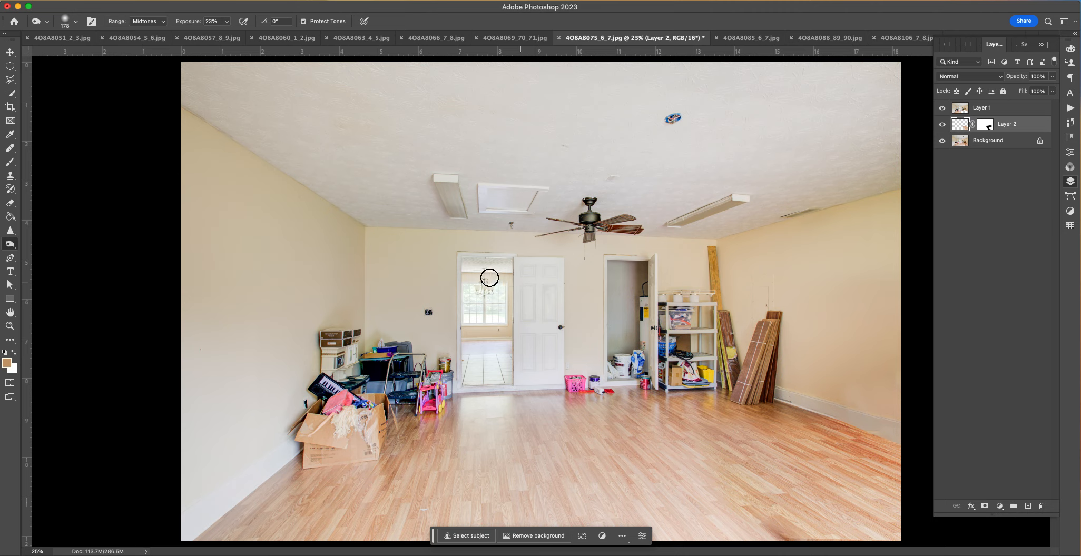
Step: Flatten the image so the floor patch and cutout merge into the Background
drag(1019, 76, 1011, 77)
click(72, 1)
mouse_move(48, 0)
click(108, 380)
Step: Outline the dark smudge at the floor's lower-right edge, replace it with a Content-Aware fill at 100% opacity, and clear the selection
key(l)
click(826, 545)
click(771, 505)
click(748, 505)
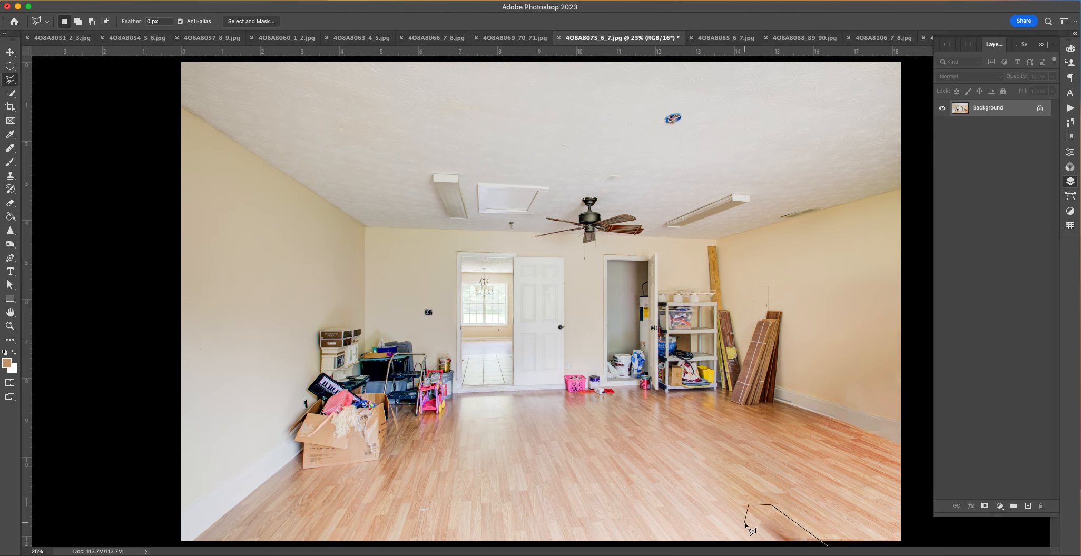
double_click(751, 538)
key(shift+BackSpace)
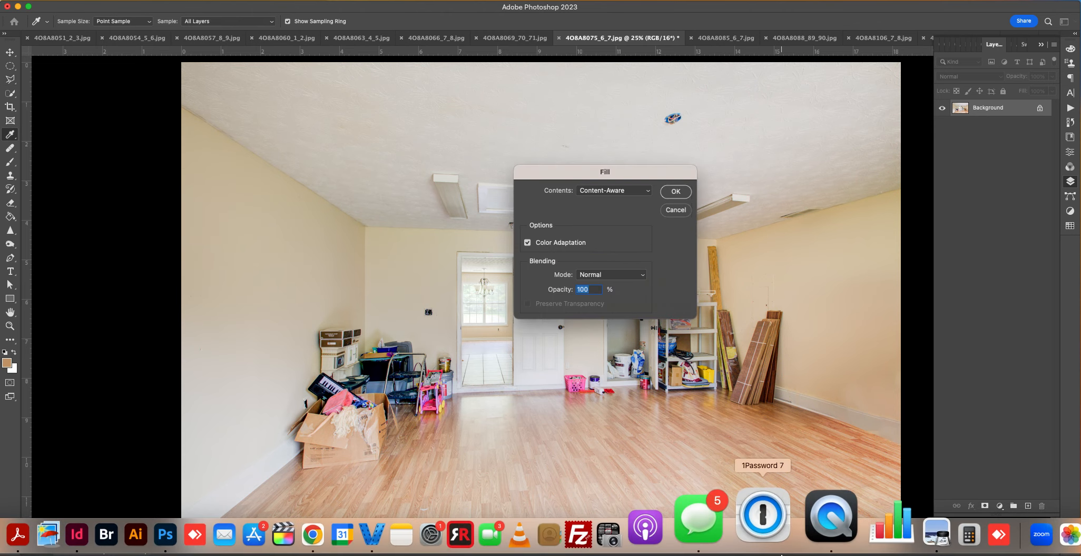
key(Return)
key(ctrl+d)
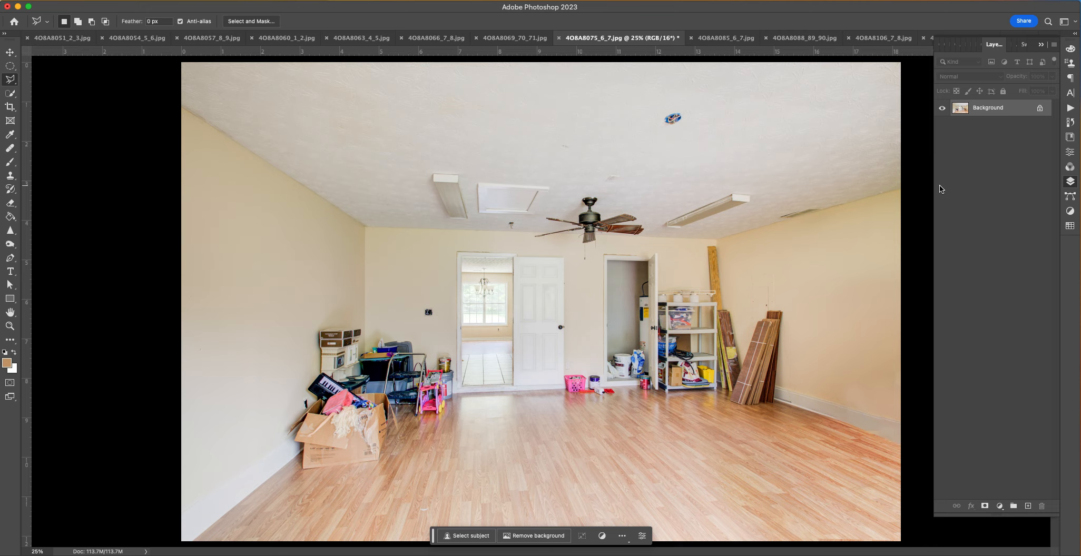
Step: Outline the discolored area of the right wall above the baseboard with the Polygonal Lasso
click(783, 389)
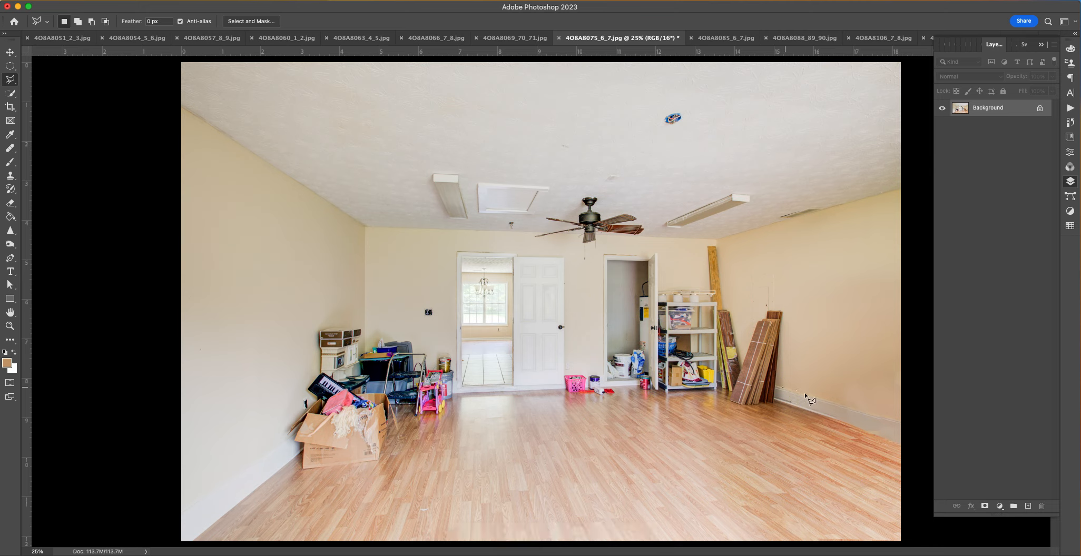
click(921, 428)
click(920, 248)
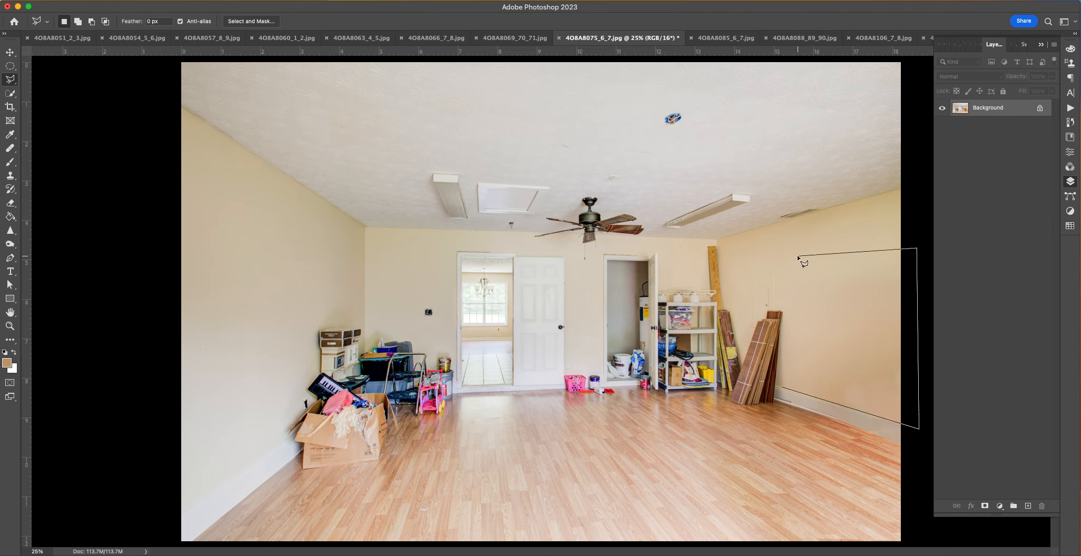
click(798, 258)
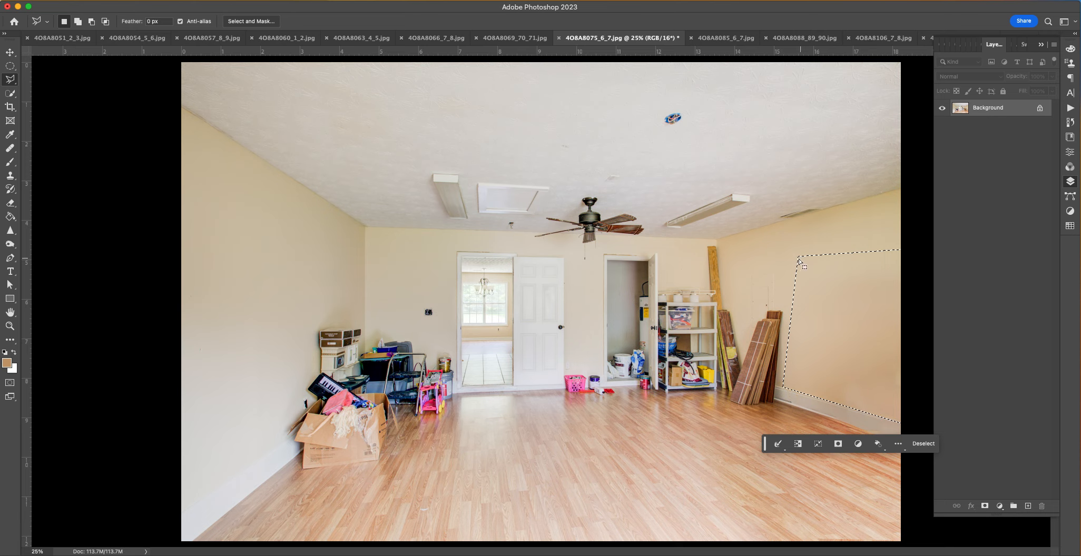
Step: Sample the wall color, paint over the selected wall area with a 1760 px brush at 0% hardness, and deselect
click(10, 162)
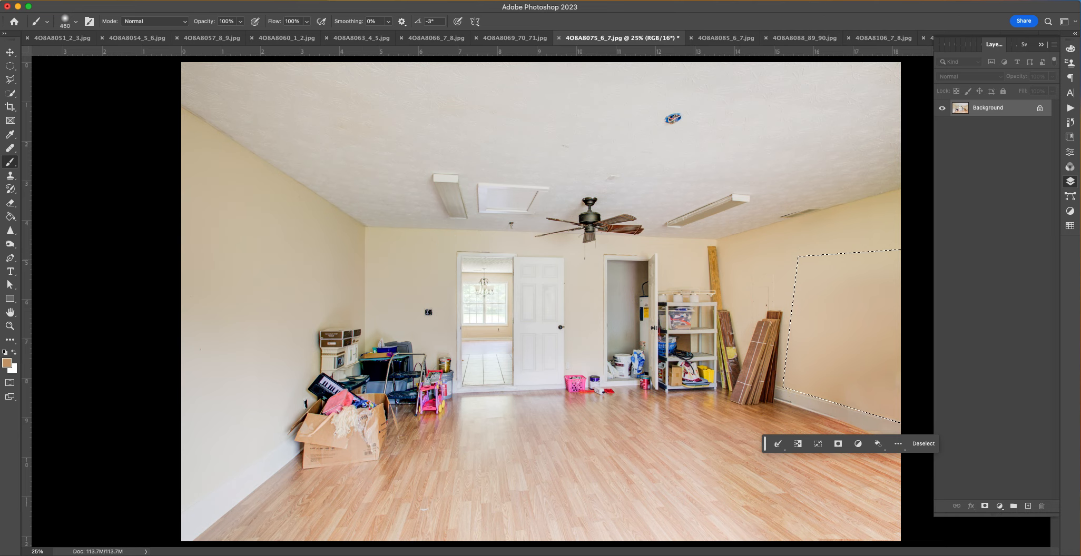
alt+click(866, 264)
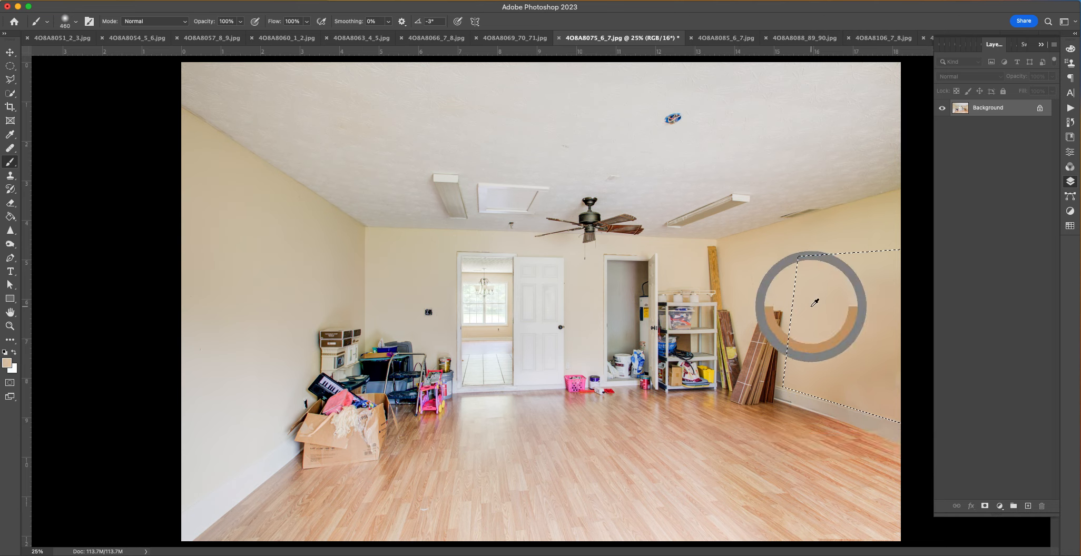
right_click(836, 326)
drag(952, 350, 954, 351)
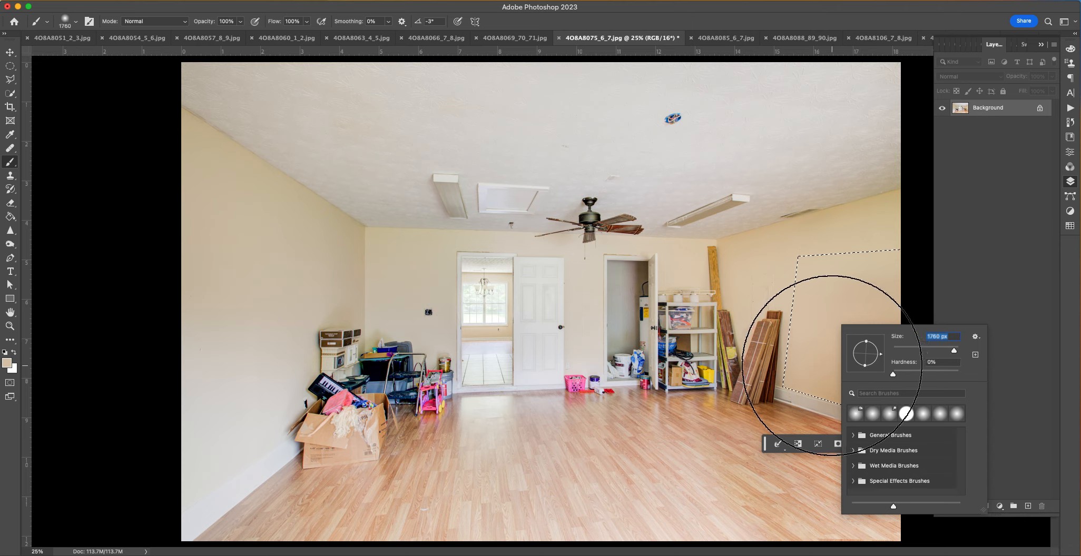
click(830, 353)
click(904, 358)
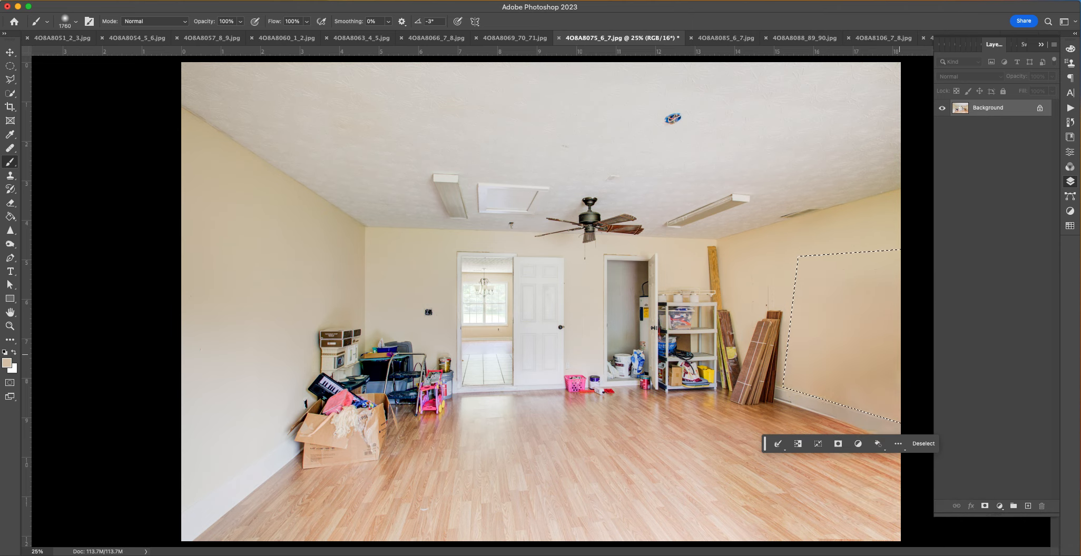
key(super+d)
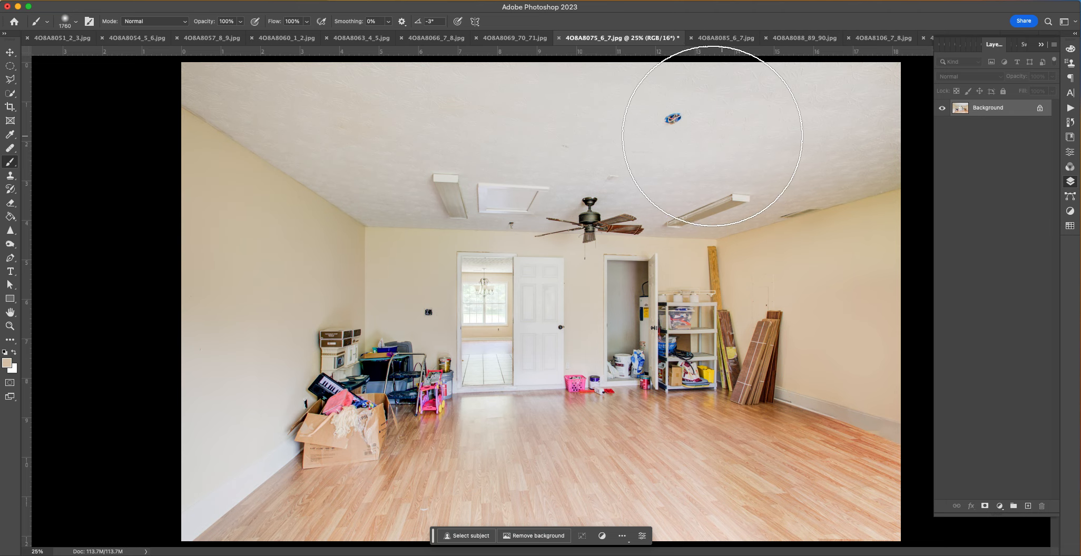
Step: Select the blue fixture on the ceiling with an elliptical marquee, remove it with a Content-Aware fill, and deselect
click(10, 66)
drag(659, 109, 682, 128)
key(shift+F5)
key(Return)
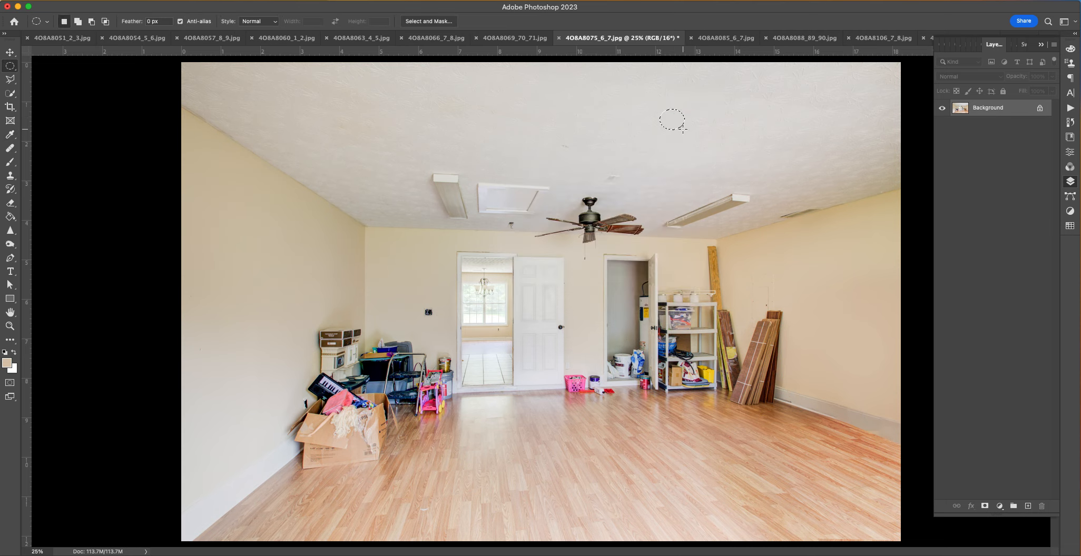
key(super+d)
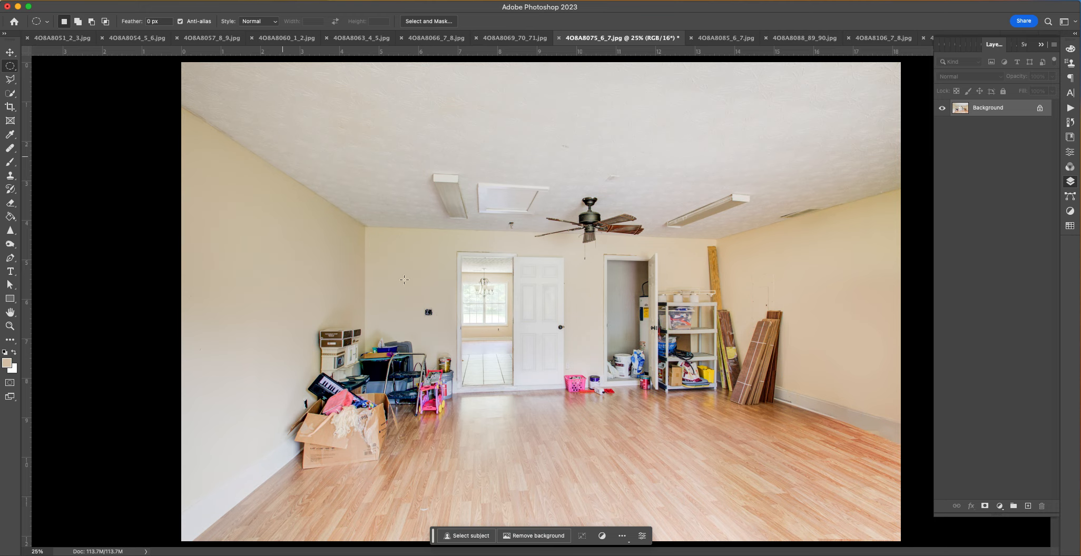
Step: Set up a copy of the photo in the EDIT folder in JPEG format, named 4O8A8075_6_7.jpg
key(super+shift+s)
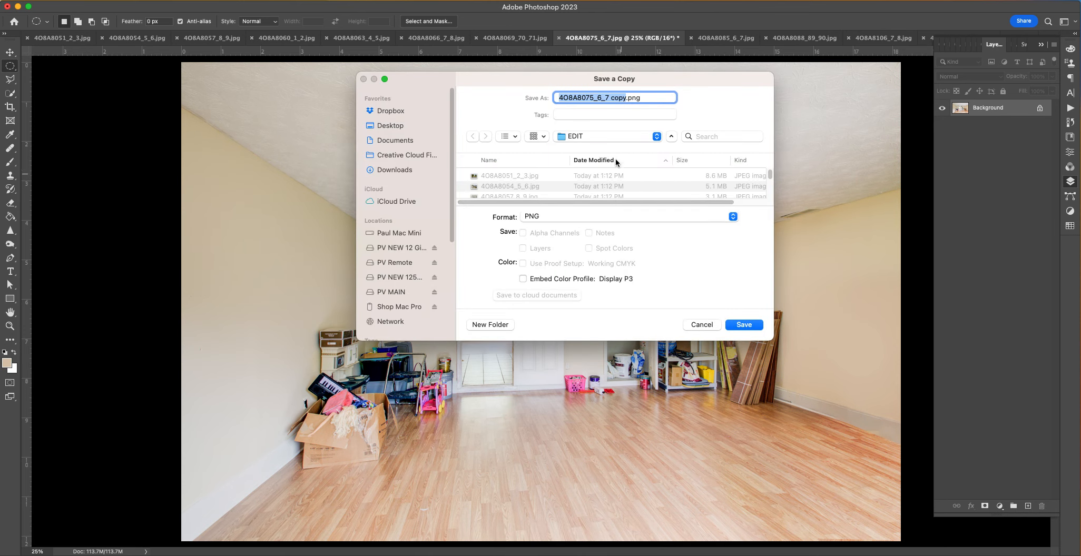
click(596, 219)
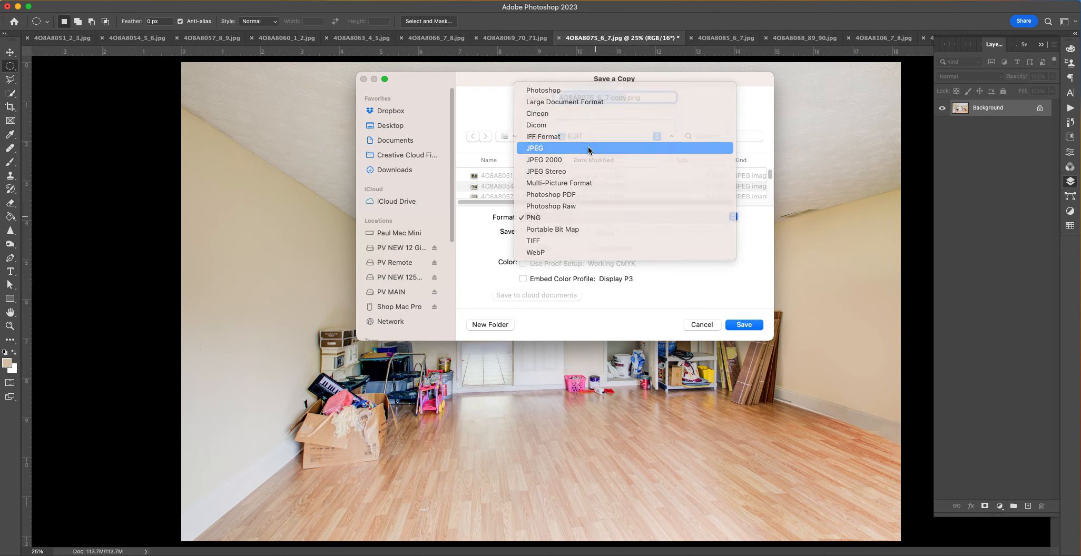
click(588, 146)
key(BackSpace)
key(BackSpace)
key(BackSpace)
key(BackSpace)
key(BackSpace)
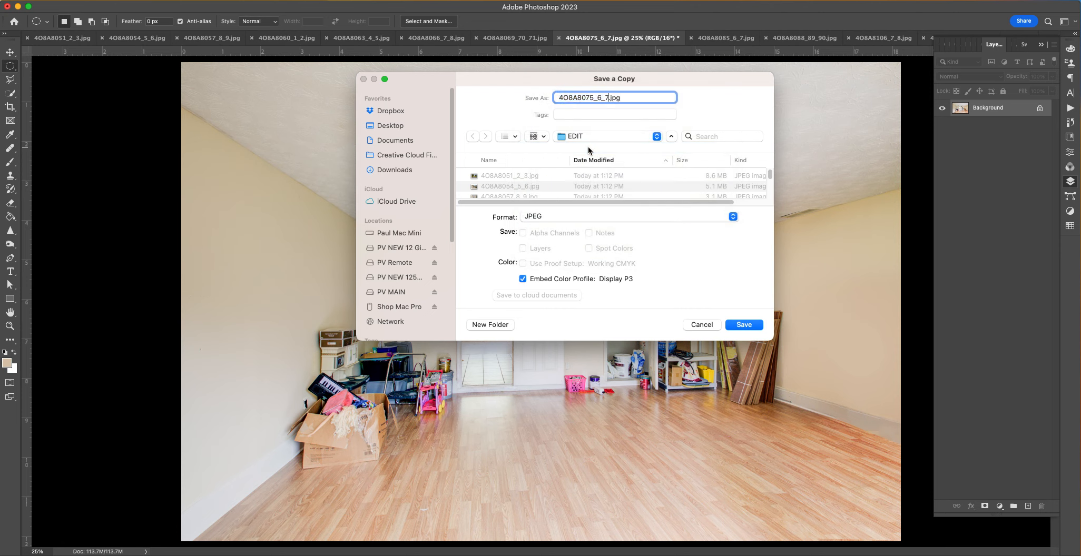
Step: Save the copy over the existing file at JPEG quality 12 (Maximum) and close the photo
key(Return)
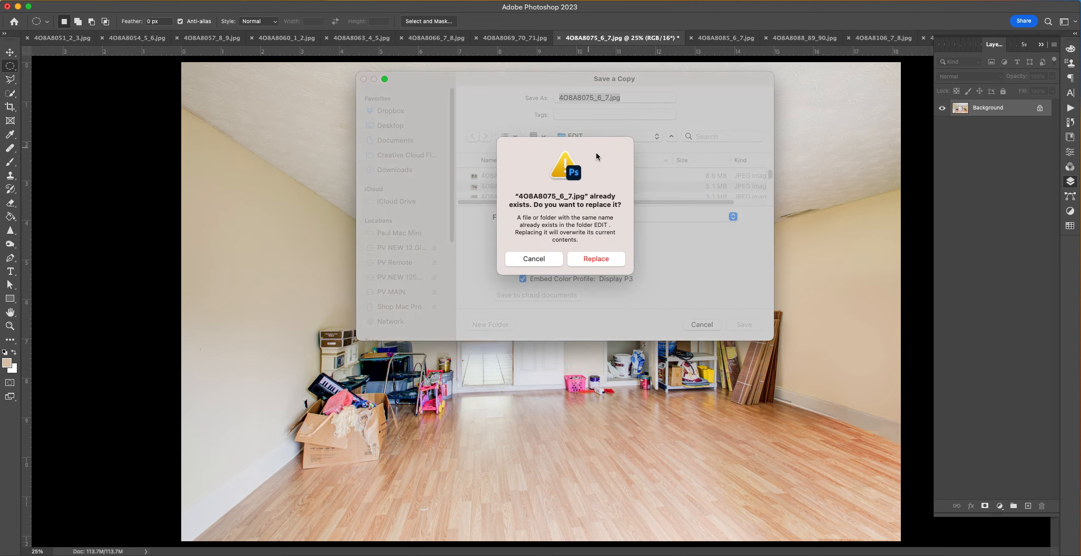
click(620, 252)
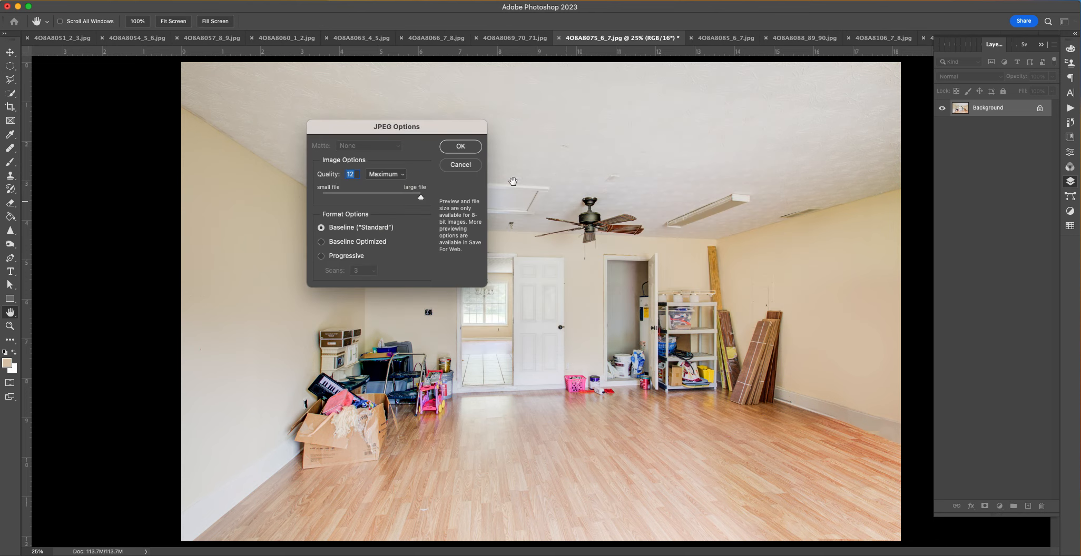
click(461, 147)
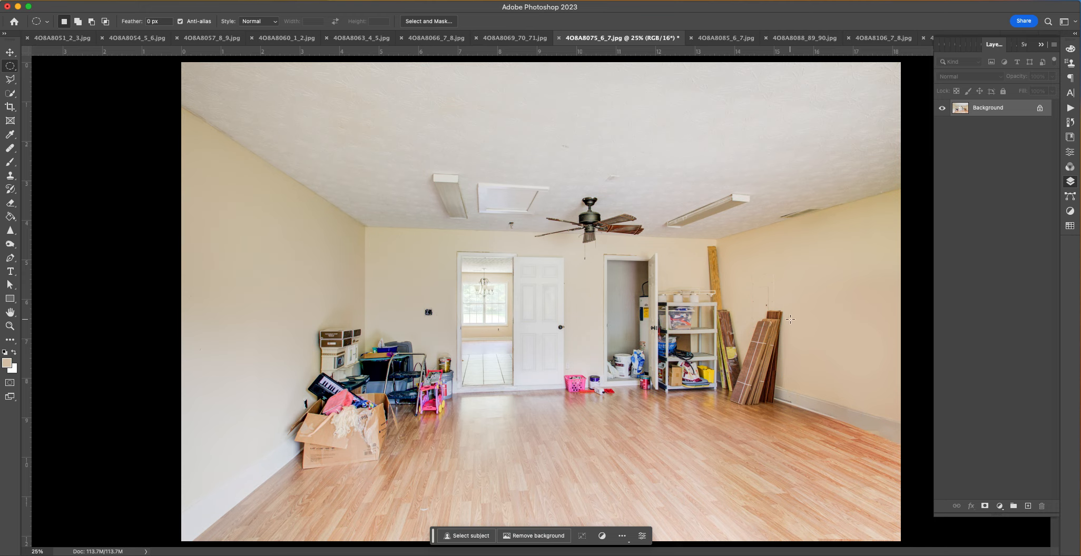
key(super+w)
click(597, 224)
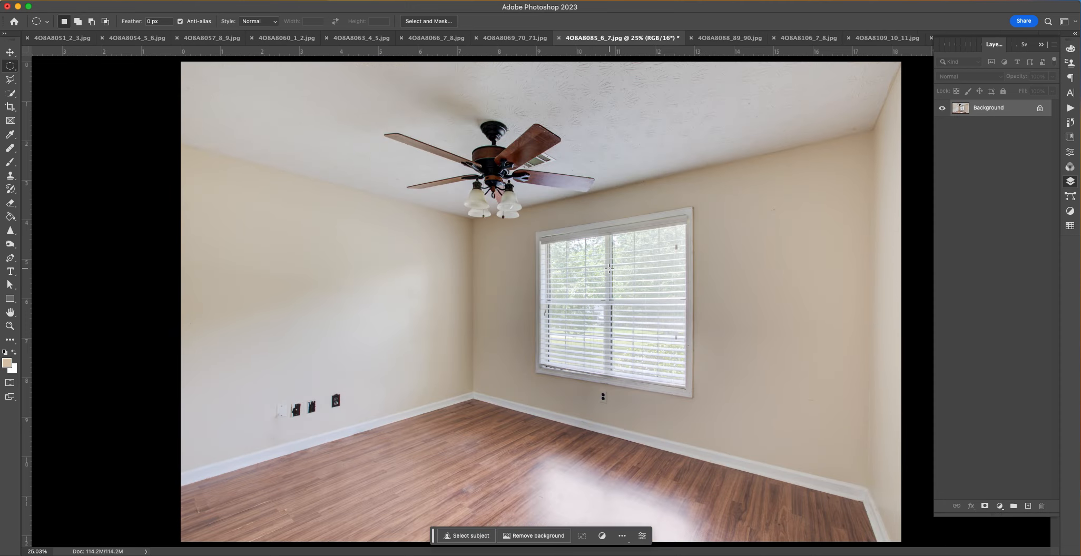
Step: Switch to 4O8A8066_7_8.jpg and select the scuffed side panel of the base cabinet beside the wood floor with Quick Selection
click(429, 39)
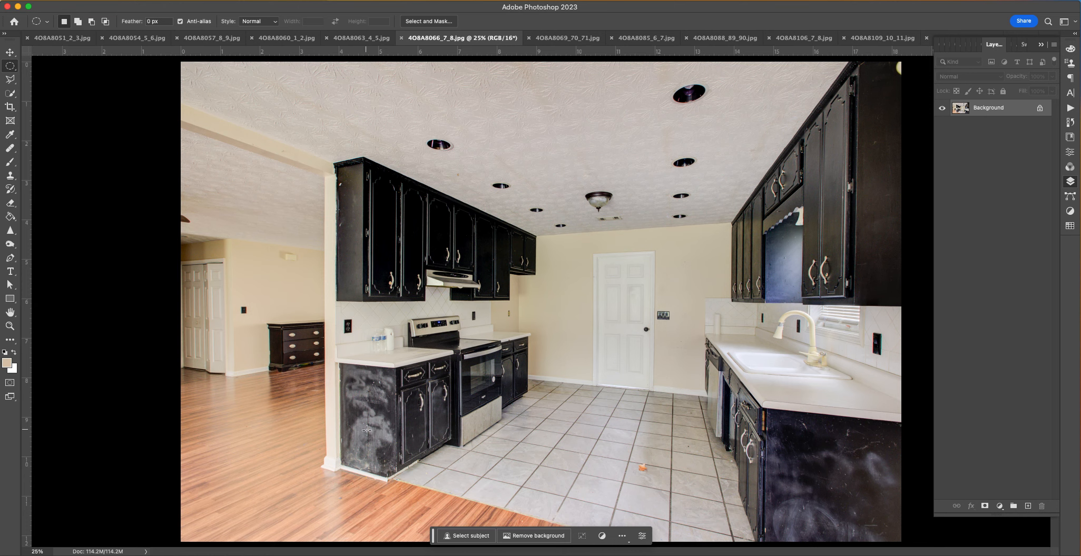
key(super+plus)
key(super+plus)
key(super+plus)
drag(393, 426, 614, 238)
drag(497, 384, 639, 290)
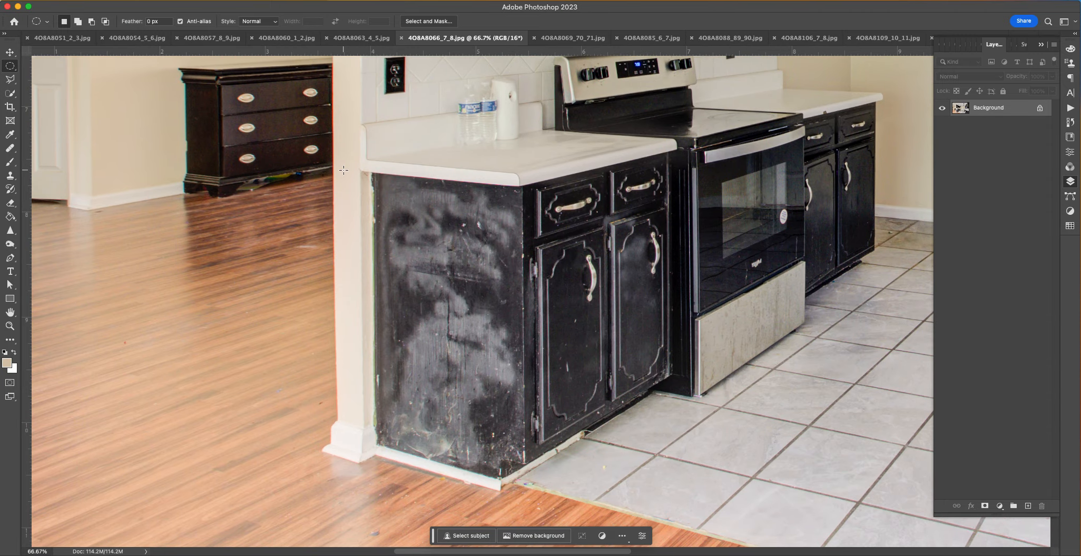
click(10, 79)
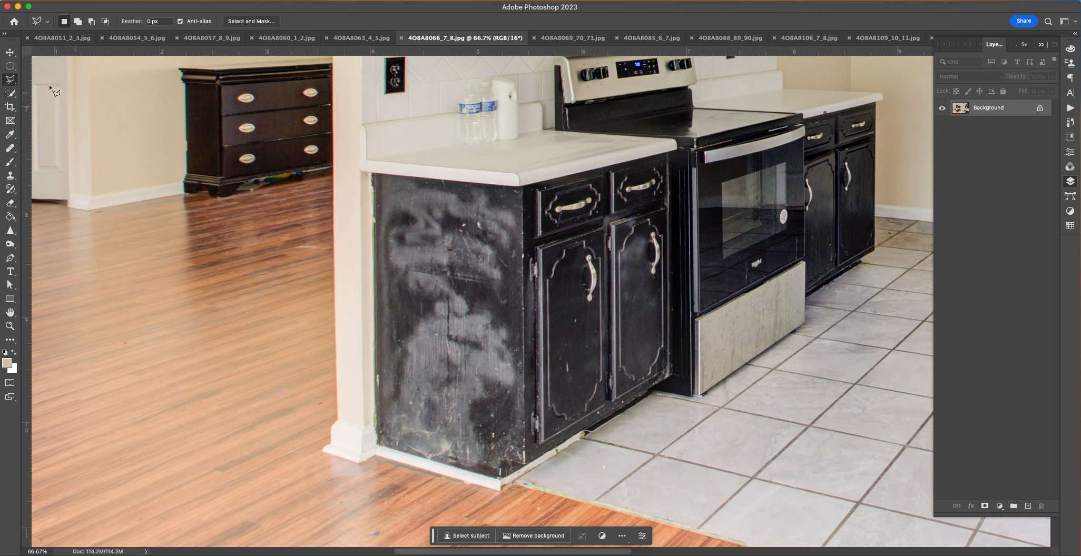
click(10, 93)
mouse_move(470, 264)
mouse_down()
mouse_move(483, 283)
mouse_move(473, 417)
mouse_up()
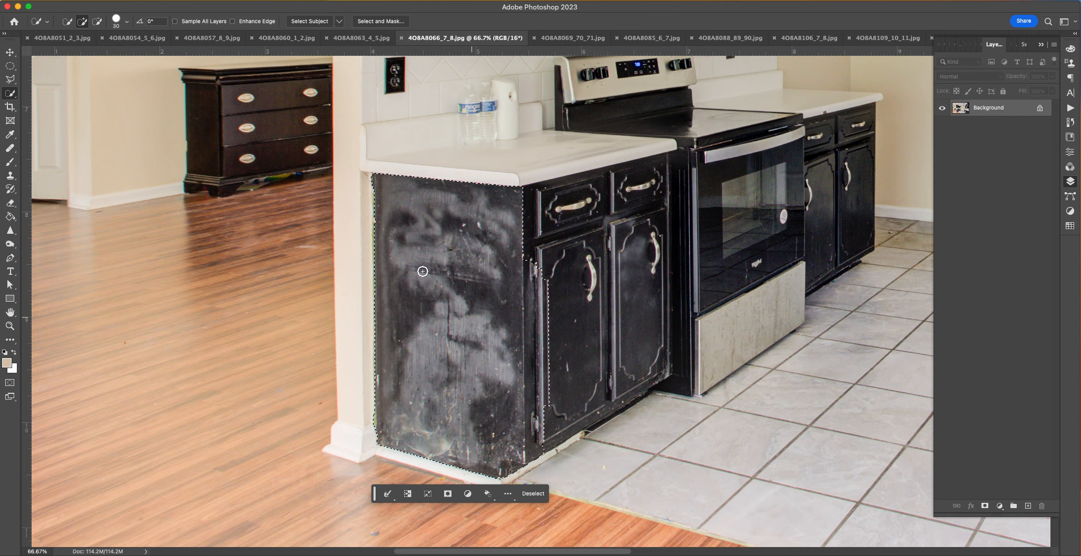
Step: Subtract the strip spilling onto the cabinet's door front from the selection with the Polygonal Lasso, leaving the side panel's straight edge
click(9, 79)
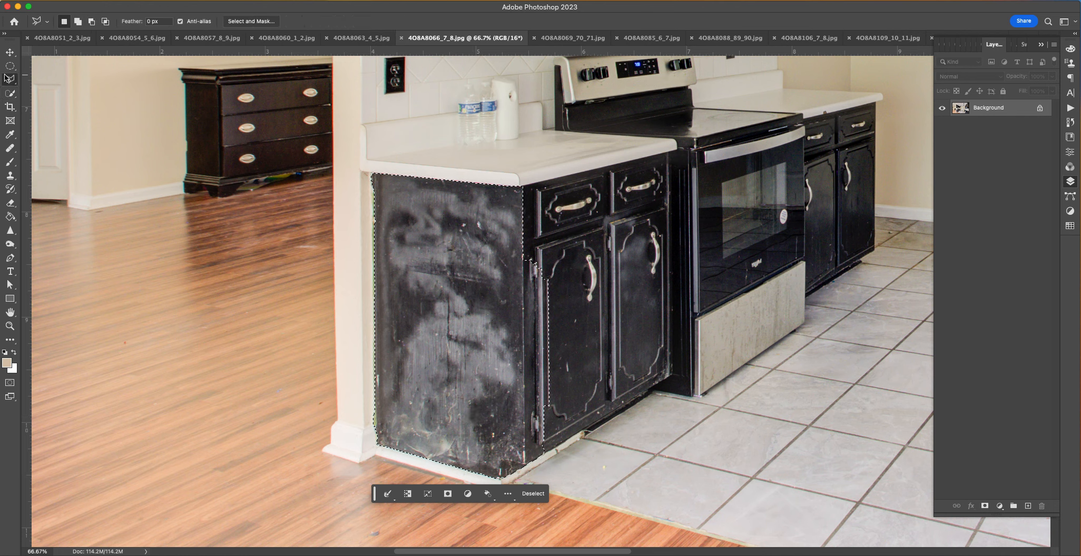
key(shift)
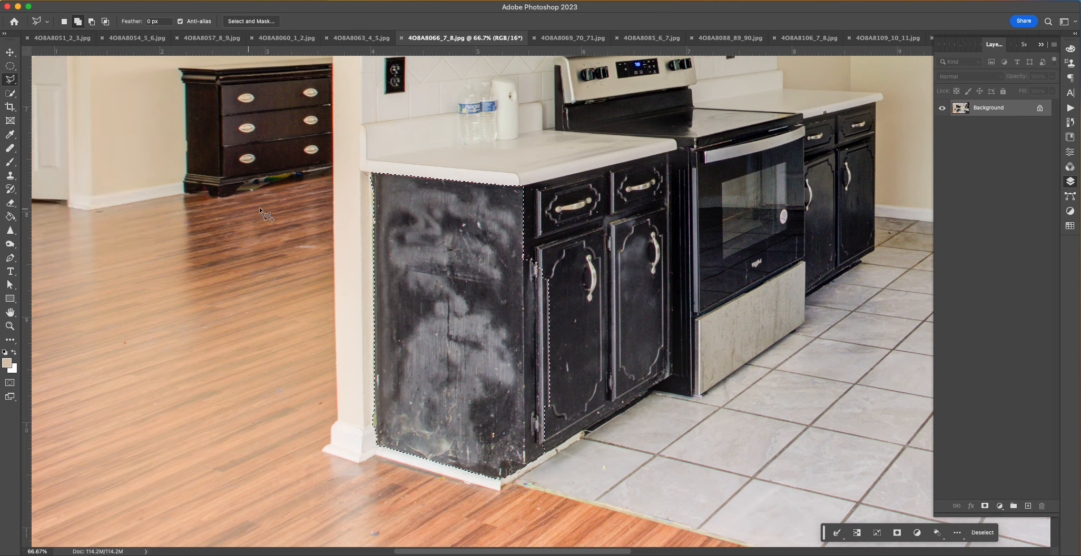
click(525, 208)
click(525, 472)
click(557, 450)
double_click(583, 224)
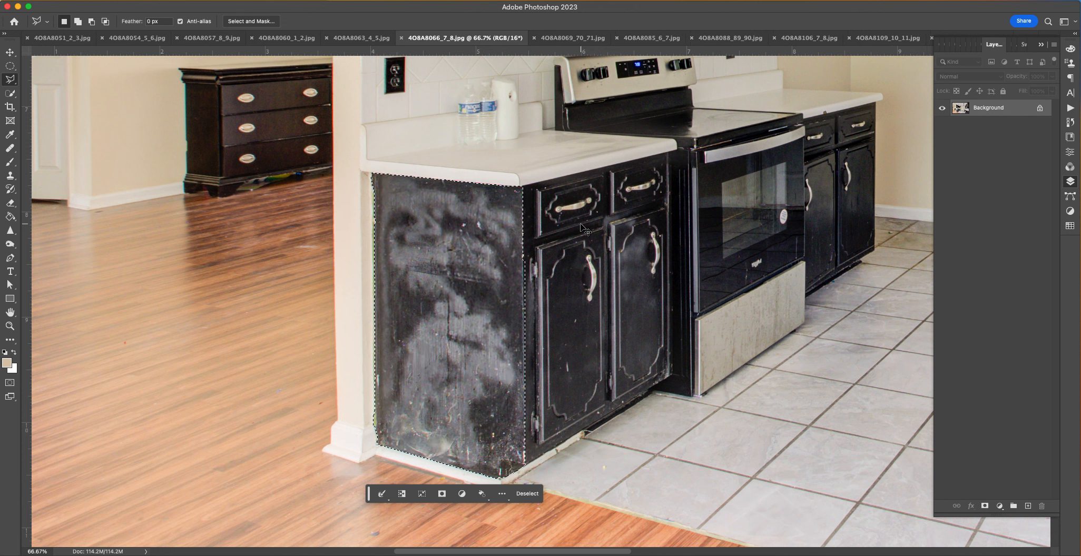
Step: Darken the selected side panel with Curves by lowering the RGB curve at input 178, and deselect
key(super+m)
drag(120, 244, 118, 261)
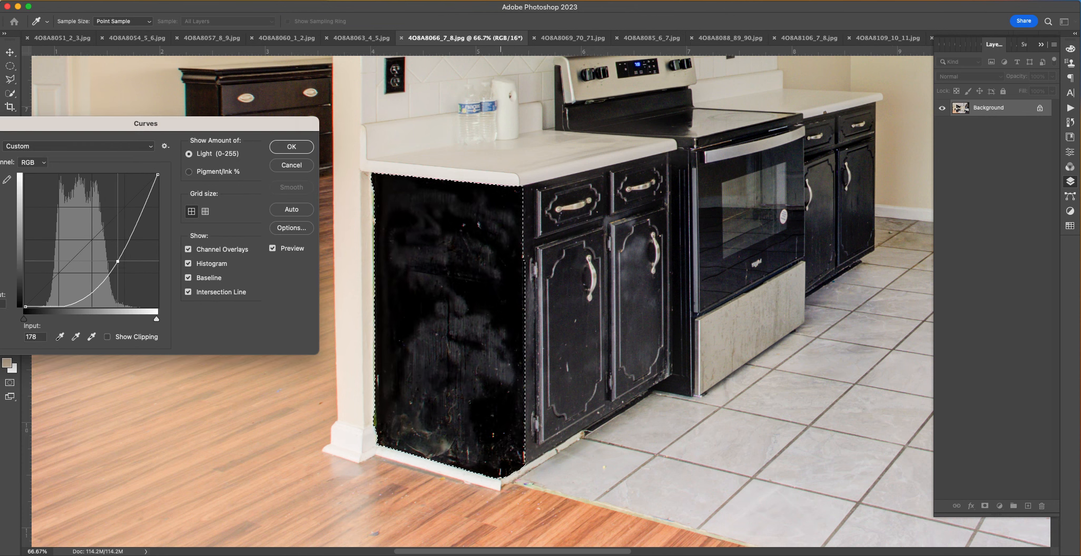
key(Return)
key(super+d)
key(super+0)
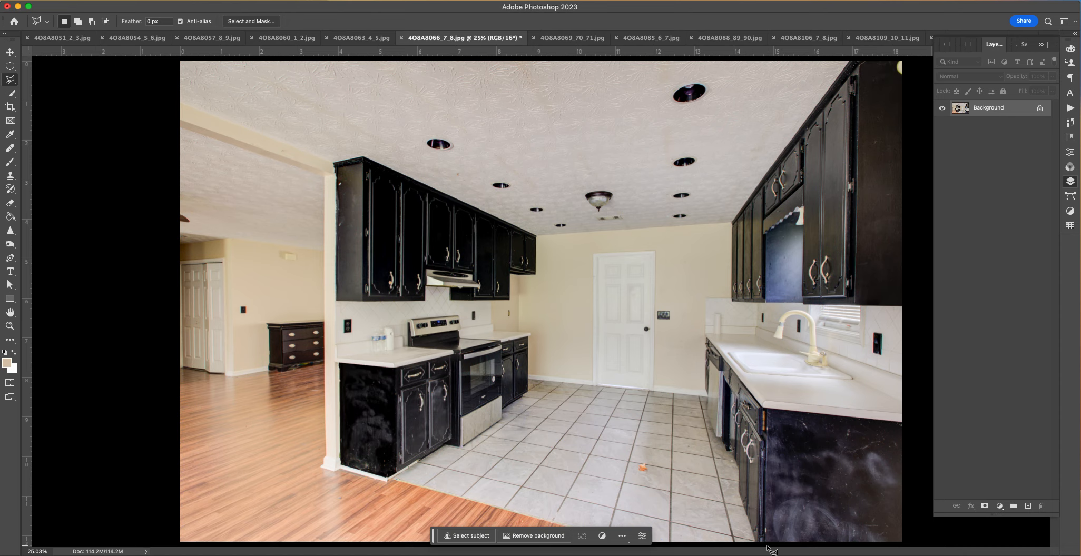
Step: Outline the scuffed end panel of the cabinet below the sink countertop with the Polygonal Lasso, extending past the photo's edges
click(767, 542)
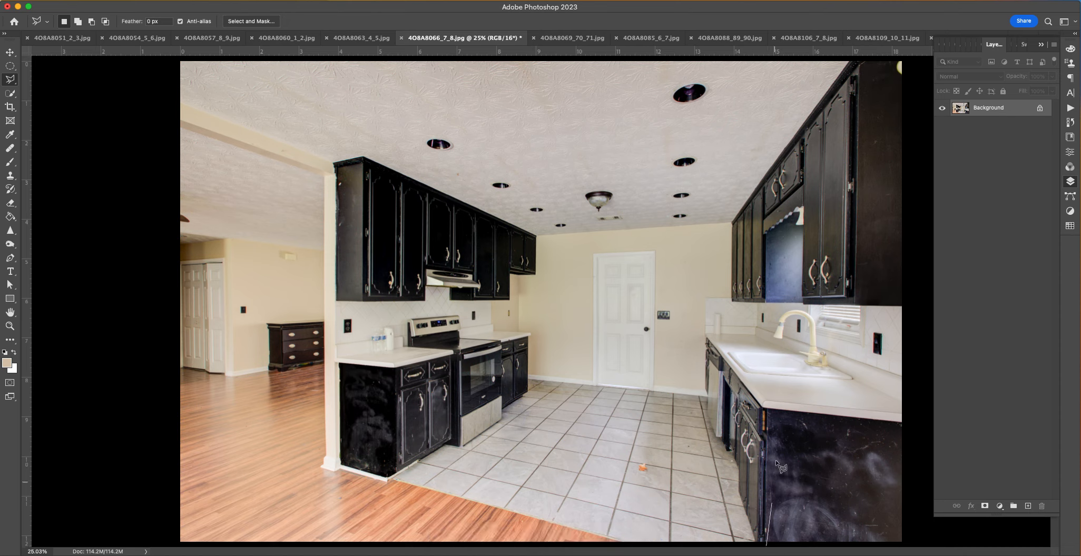
click(766, 410)
click(910, 422)
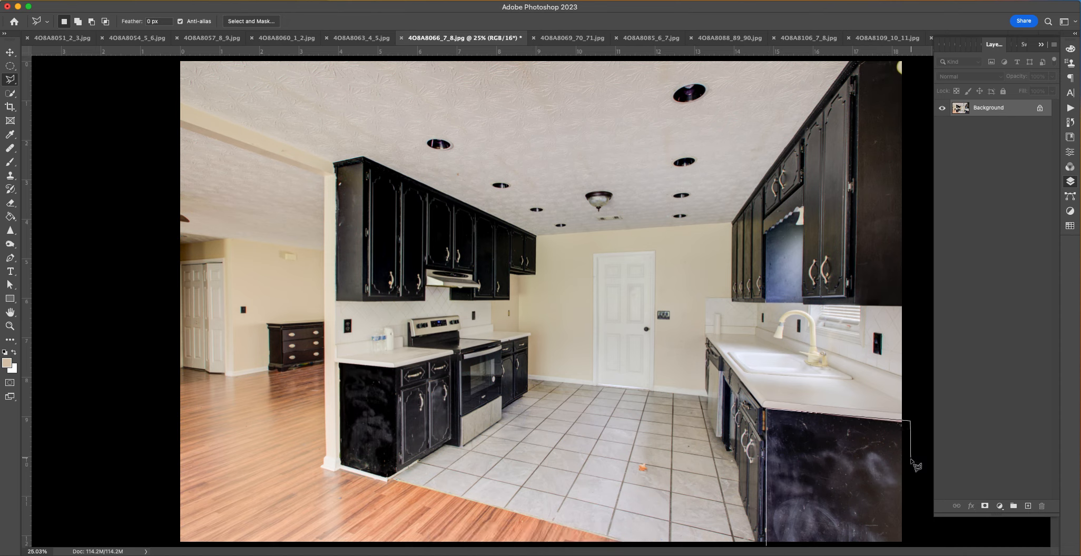
key(BackSpace)
click(910, 422)
click(911, 546)
click(767, 545)
Step: Darken the selected end panel below the sink countertop by lowering the RGB curve at input 178, and deselect
key(super+m)
drag(104, 230, 116, 244)
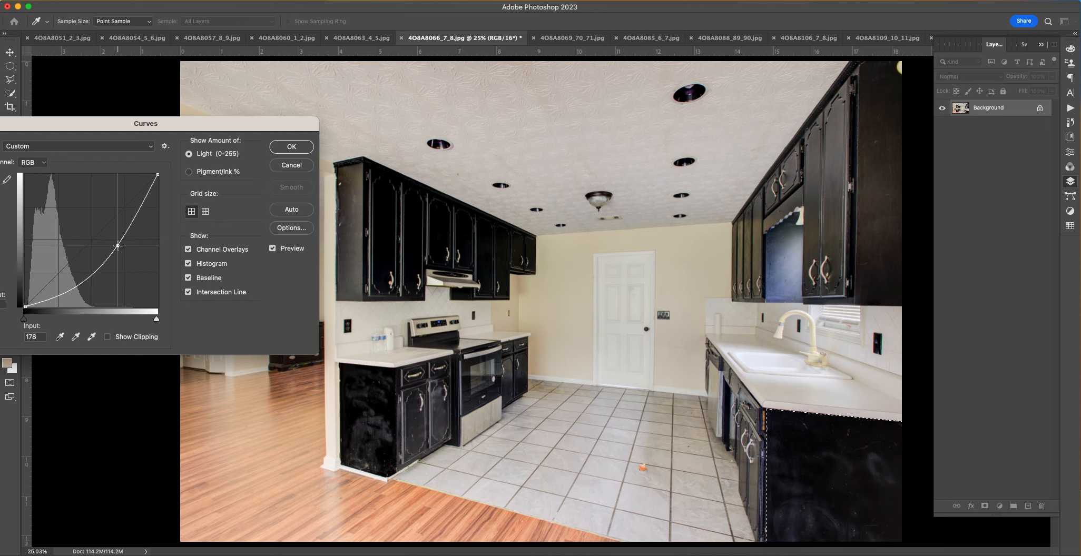
key(Return)
key(super+d)
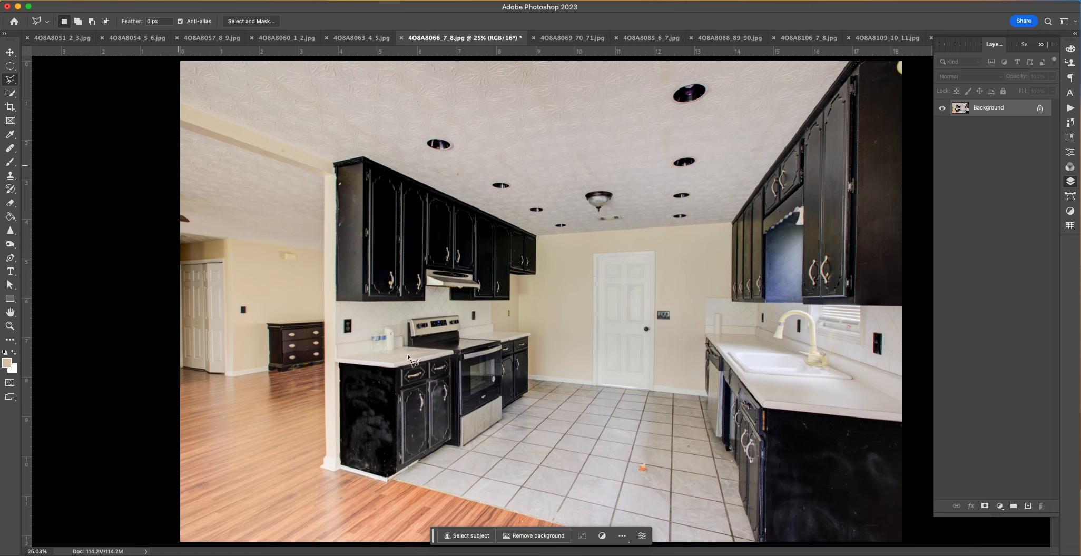
Step: Select the orange leaf on the tile floor with an elliptical marquee, remove it with a Content-Aware fill, and deselect
scroll(600, 450, up, 5)
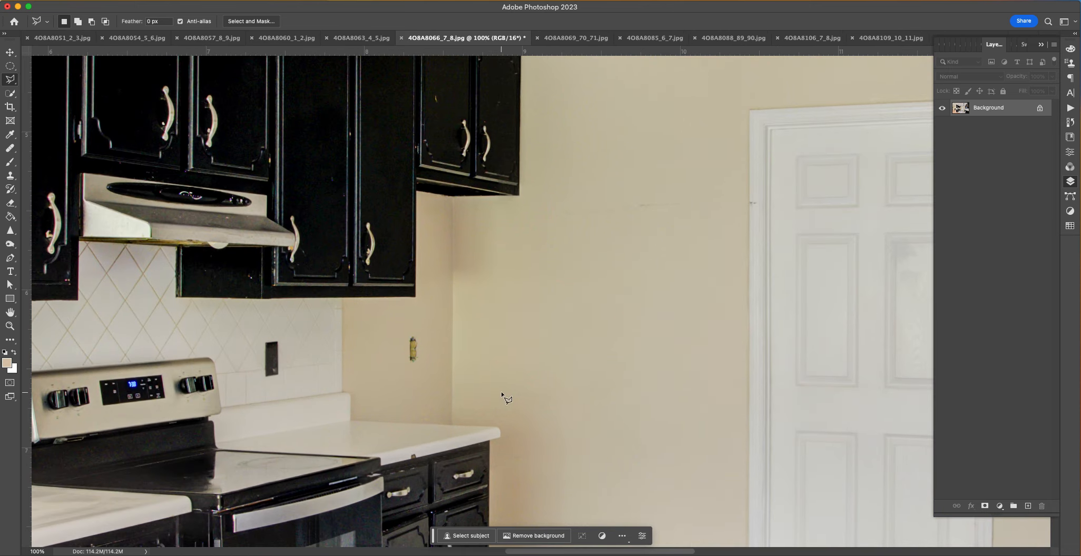
scroll(501, 391, up, 5)
drag(650, 277, 358, 429)
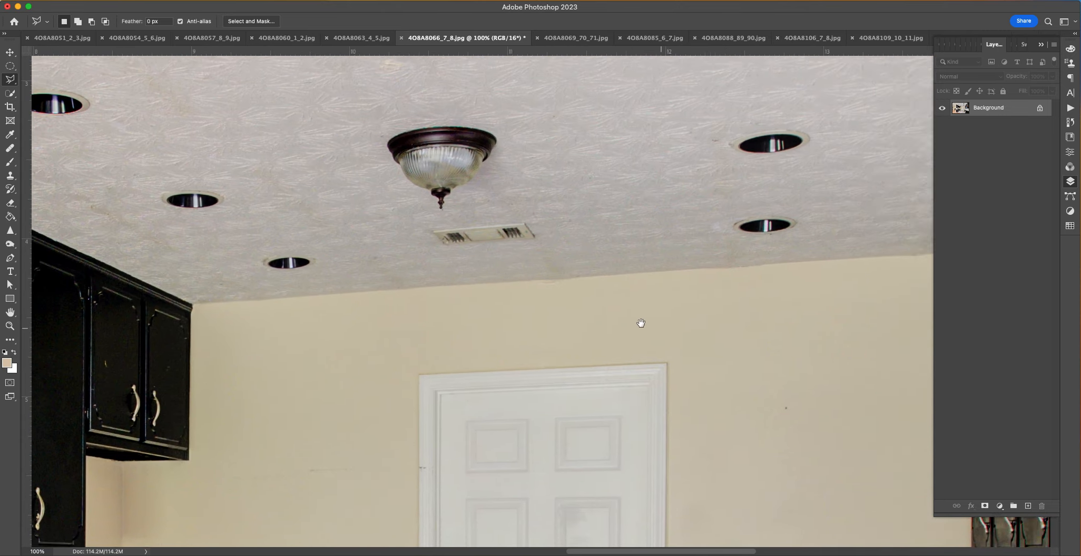
scroll(641, 323, down, 10)
scroll(641, 323, right, 5)
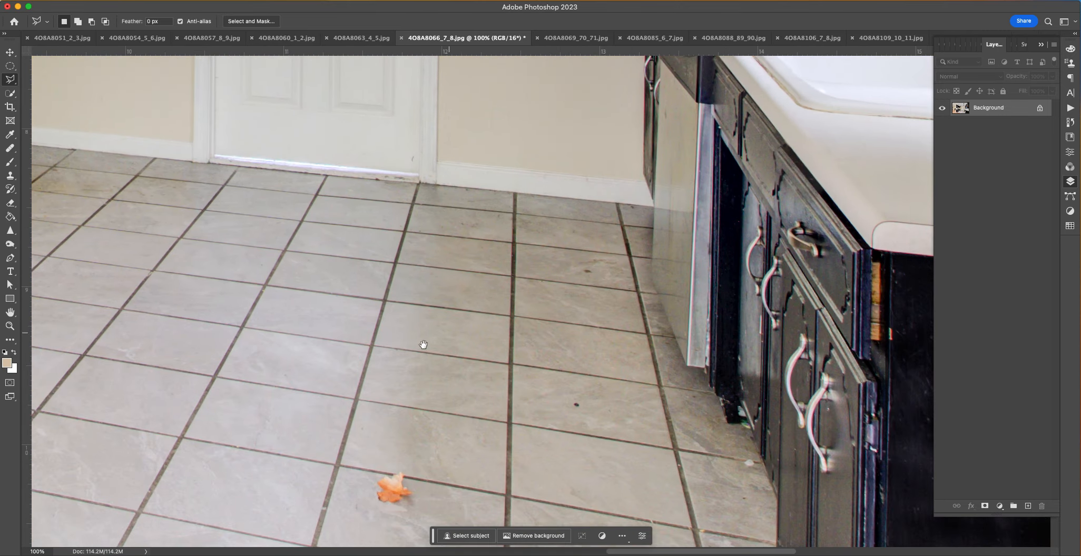
click(11, 64)
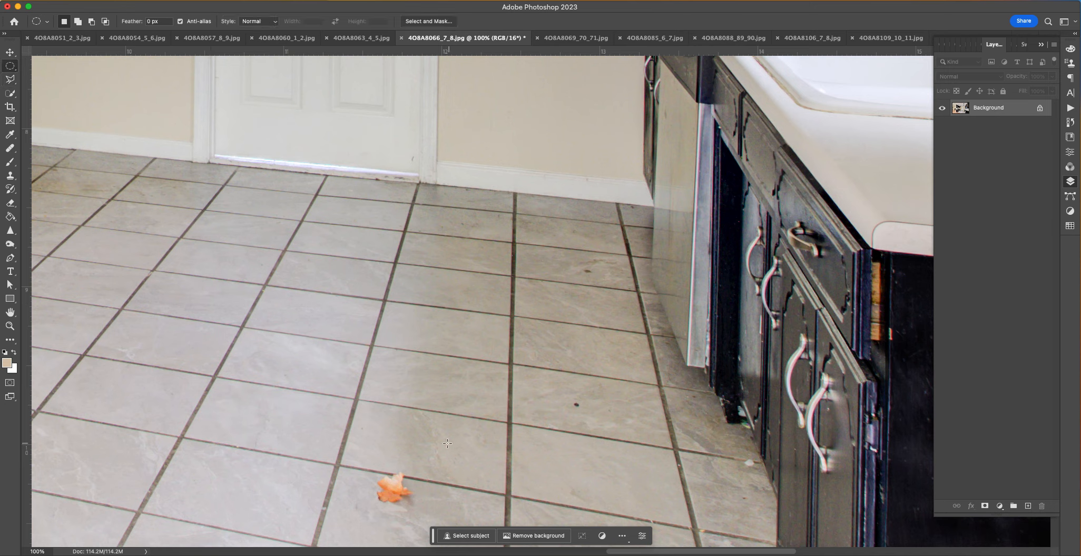
mouse_move(364, 468)
mouse_down()
mouse_move(394, 517)
mouse_move(416, 511)
mouse_up()
key(shift+BackSpace)
key(Return)
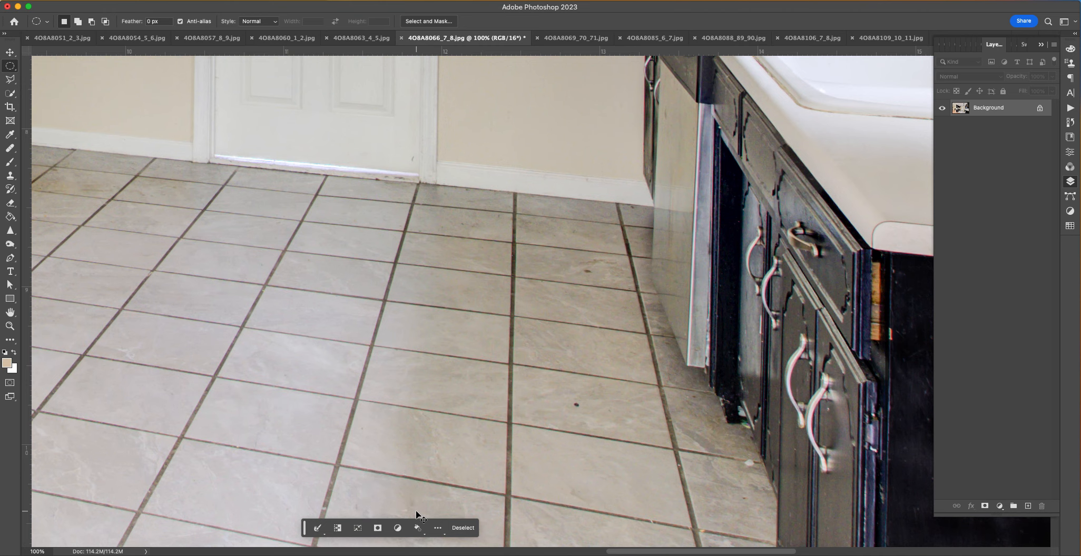
key(super+d)
Step: Remove the dark spot on the tile and the pale speck beside the cabinets with elliptical selections and Content-Aware fills
scroll(498, 460, up, 1)
drag(570, 401, 584, 420)
key(shift+BackSpace)
key(Return)
drag(743, 464, 758, 478)
key(shift+BackSpace)
key(Return)
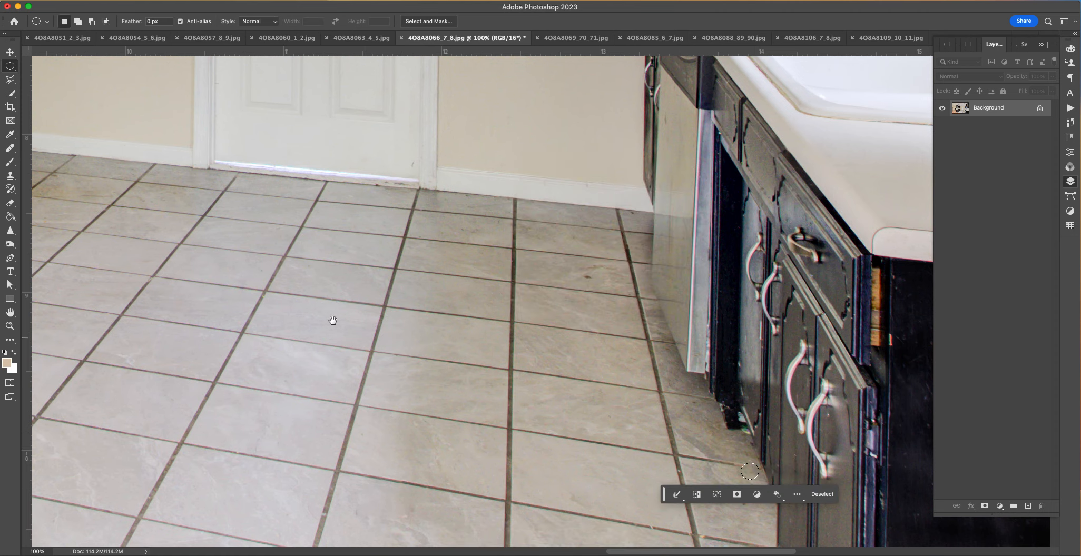
Step: Examine the tile floor, stove, countertop and backsplash for remaining blemishes, and collapse the layer list
drag(333, 321, 589, 422)
drag(396, 271, 578, 244)
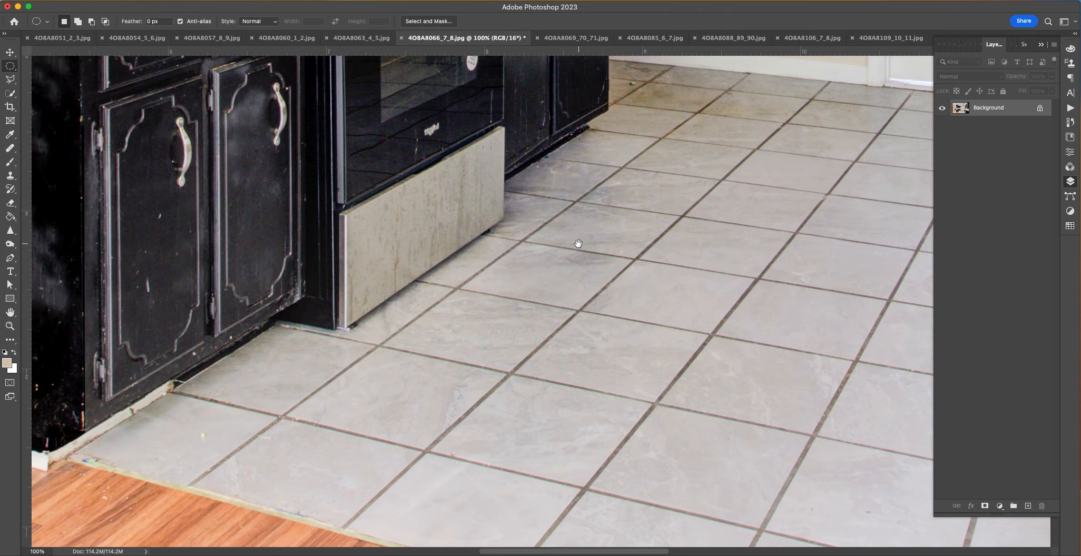
drag(454, 244, 664, 471)
drag(382, 196, 598, 371)
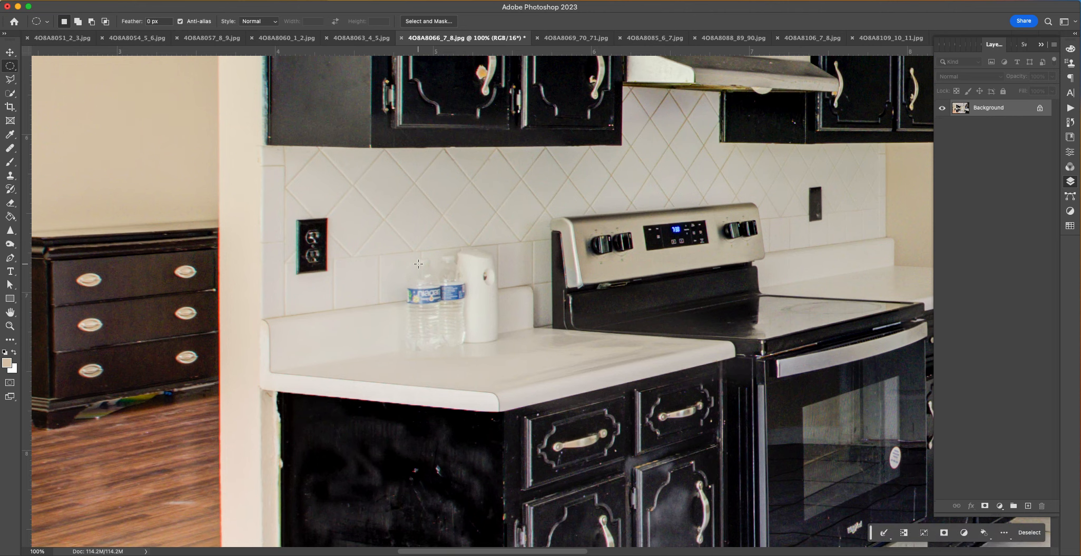
drag(613, 269, 737, 292)
key(super+0)
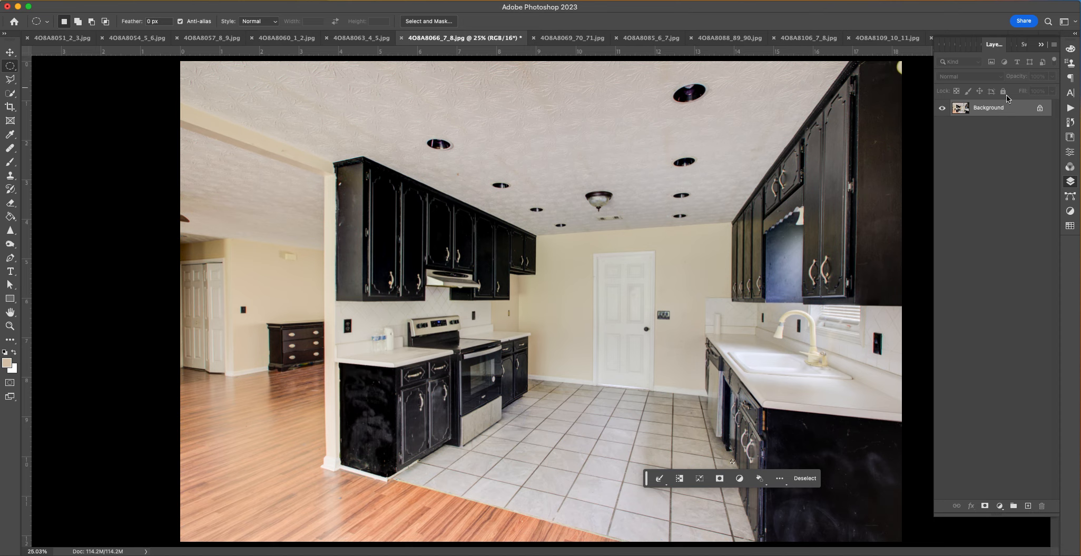
click(1041, 47)
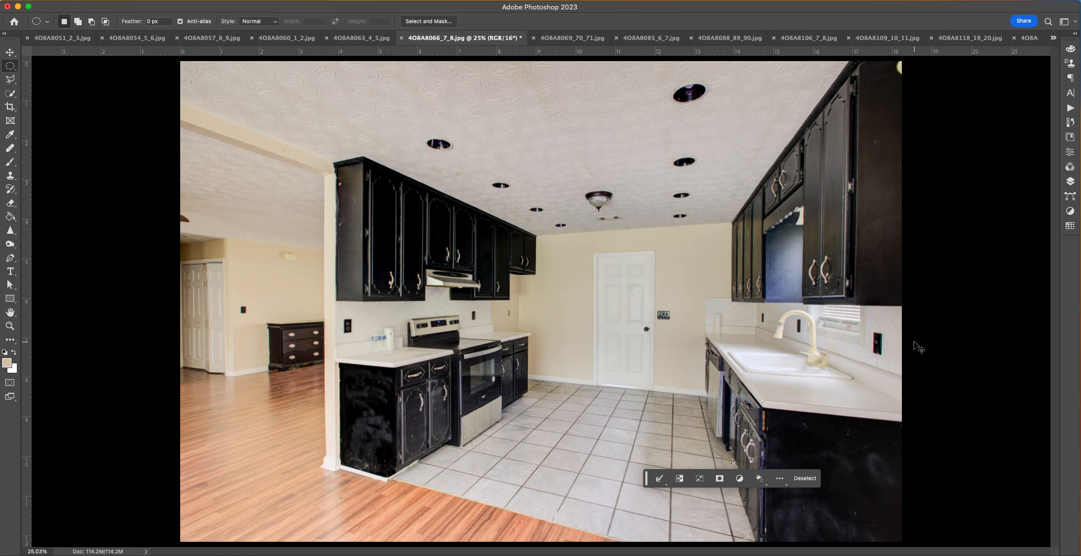
Step: Start a Polygonal Lasso outline along the ceiling's edge with the back wall, from one set of upper cabinets to the other
key(super+plus)
key(super+plus)
key(super+plus)
key(super+plus)
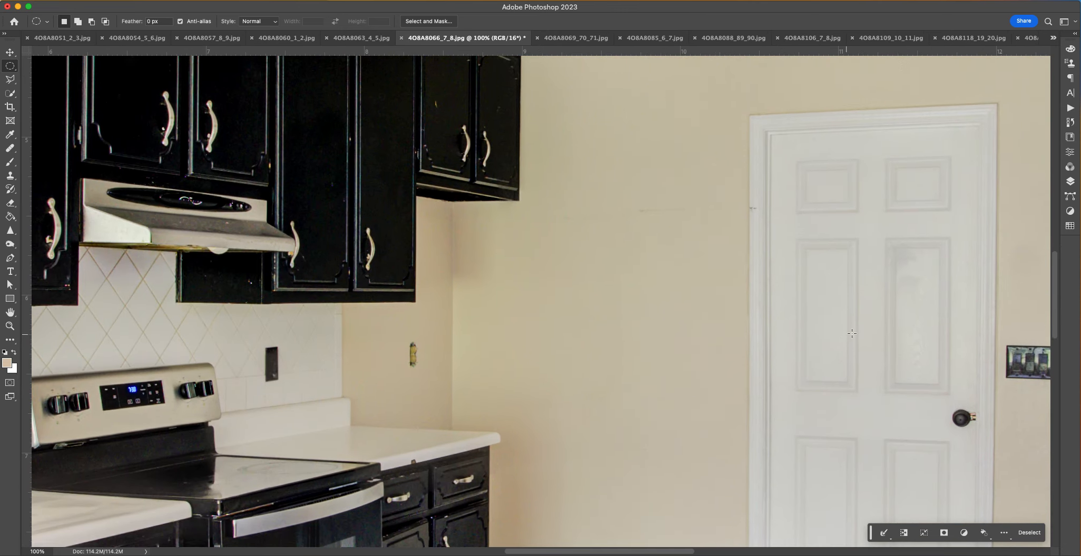
scroll(852, 333, up, 10)
key(super+plus)
key(super+plus)
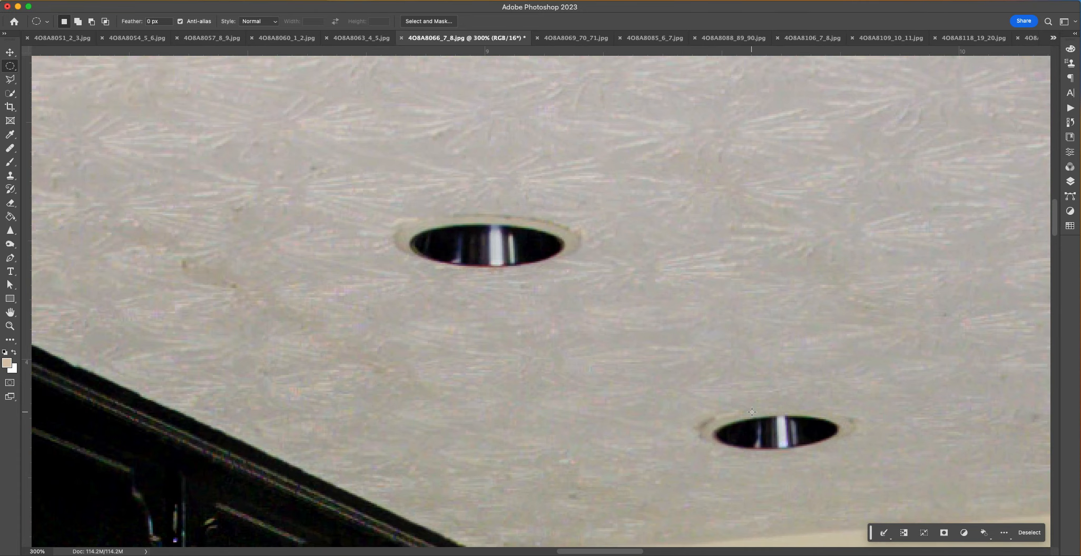
drag(525, 455, 381, 202)
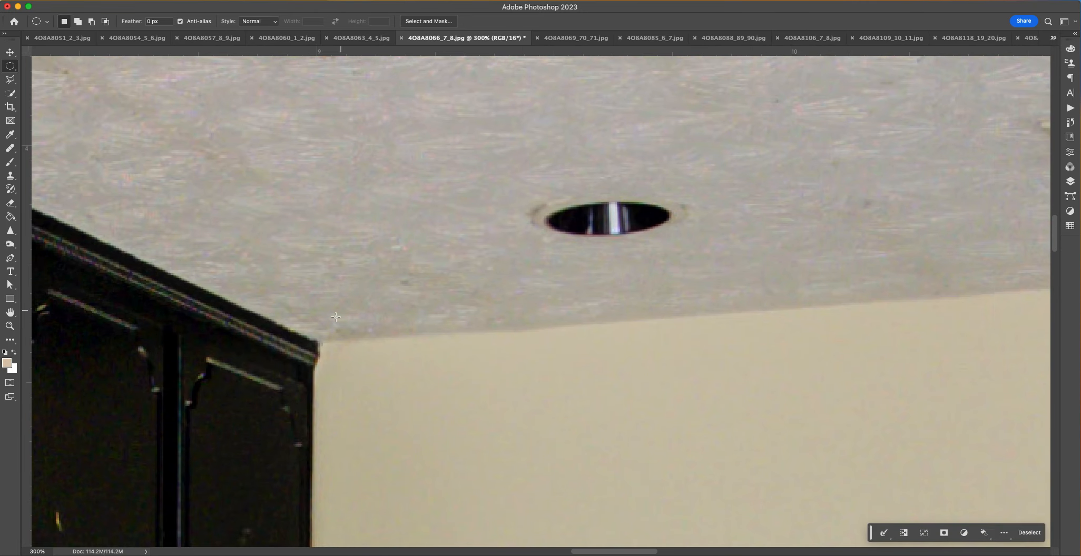
click(12, 79)
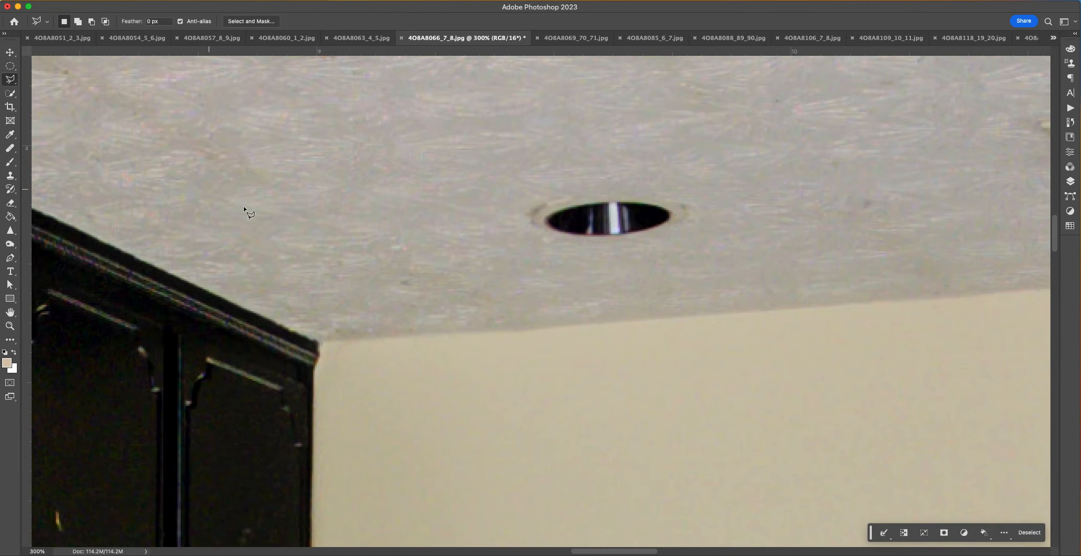
click(320, 346)
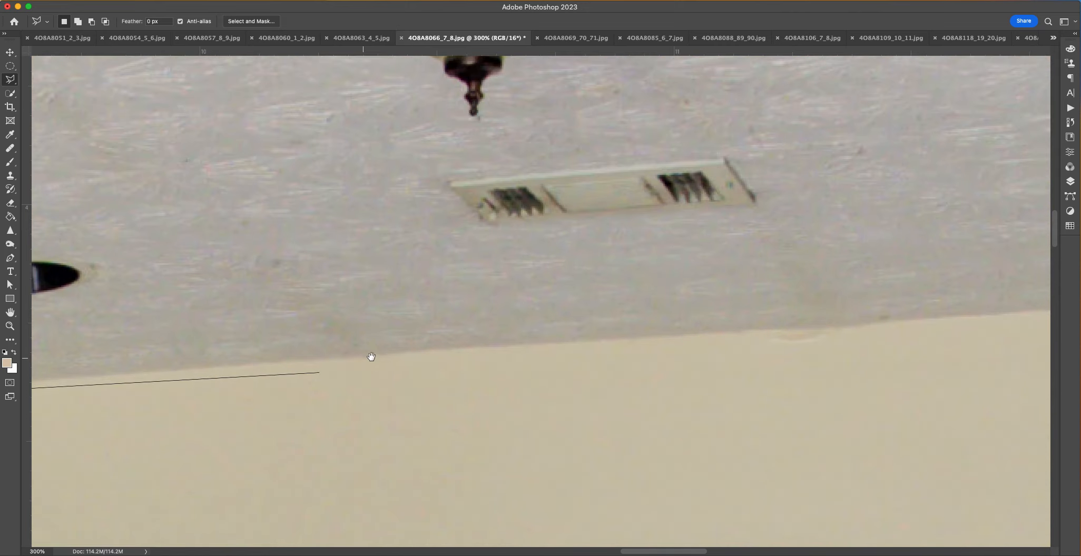
click(759, 332)
scroll(870, 324, right, 15)
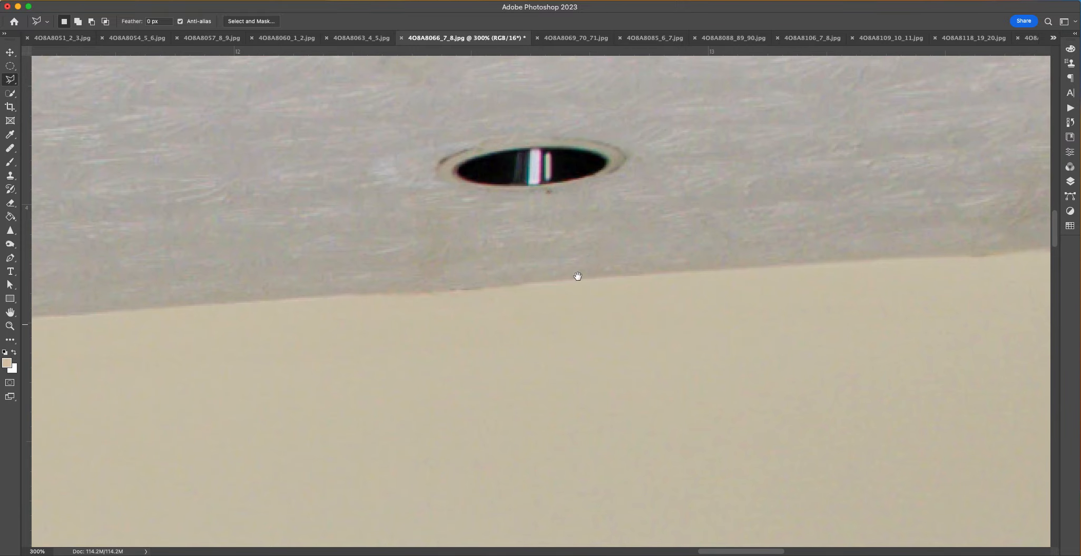
scroll(889, 244, right, 10)
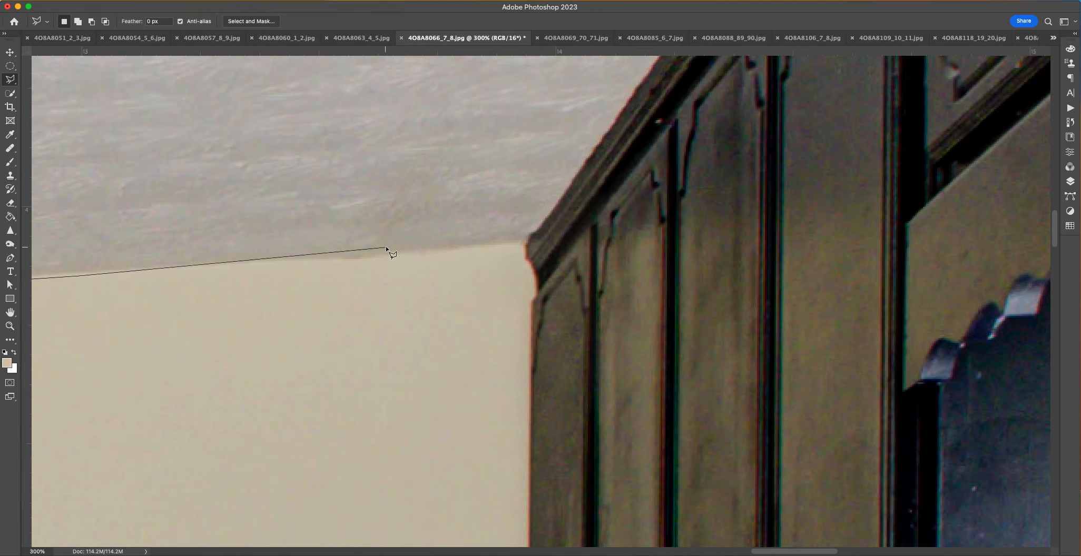
click(524, 242)
Step: Continue the Polygonal Lasso outline along the top edge of the window-side upper cabinets, past the photo's upper border
scroll(525, 243, up, 12)
scroll(525, 242, right, 10)
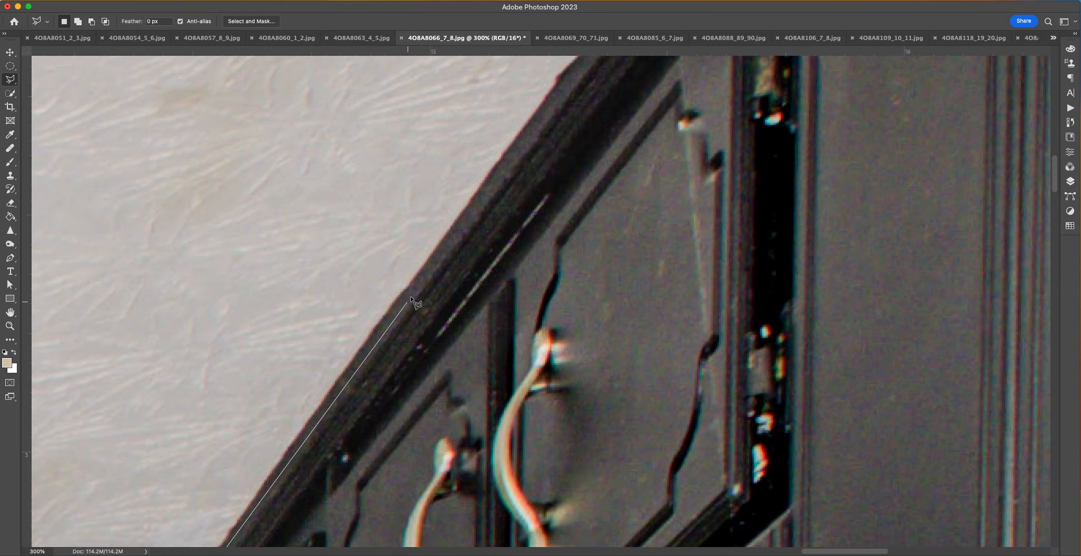
scroll(442, 238, up, 12)
scroll(442, 239, right, 10)
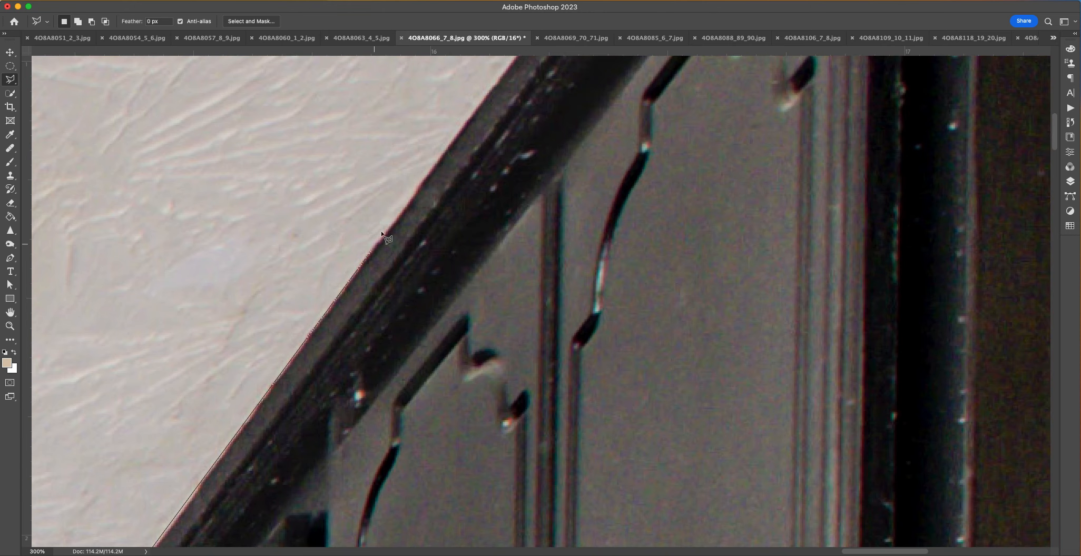
click(426, 179)
scroll(500, 169, up, 5)
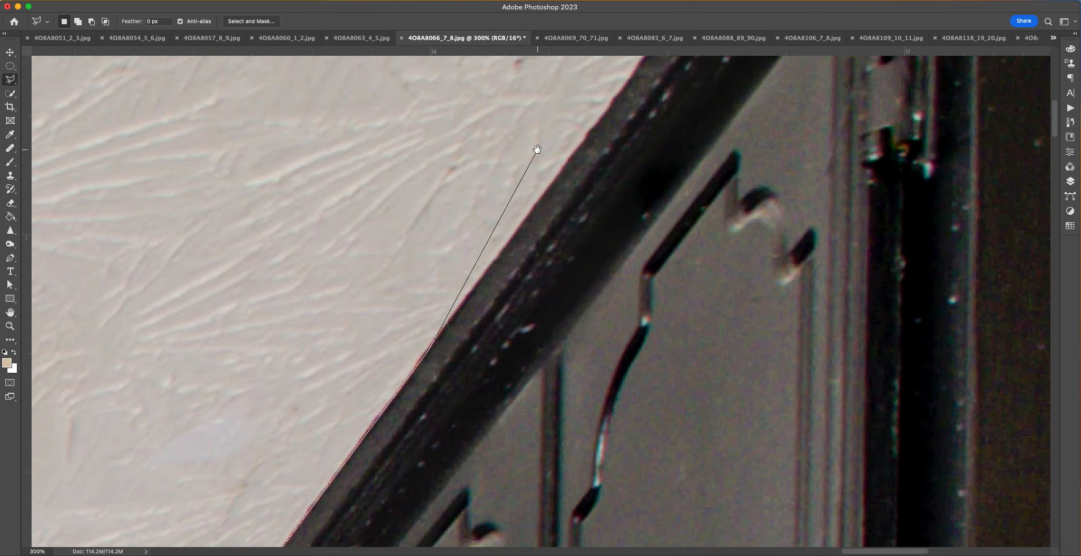
drag(537, 152, 331, 393)
click(602, 77)
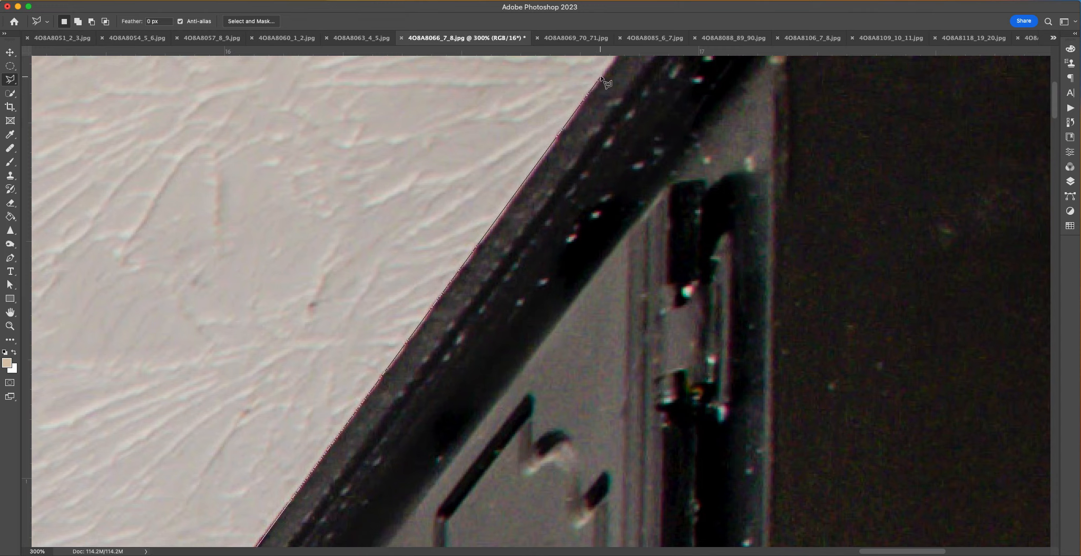
drag(582, 106, 277, 462)
scroll(342, 378, down, 6)
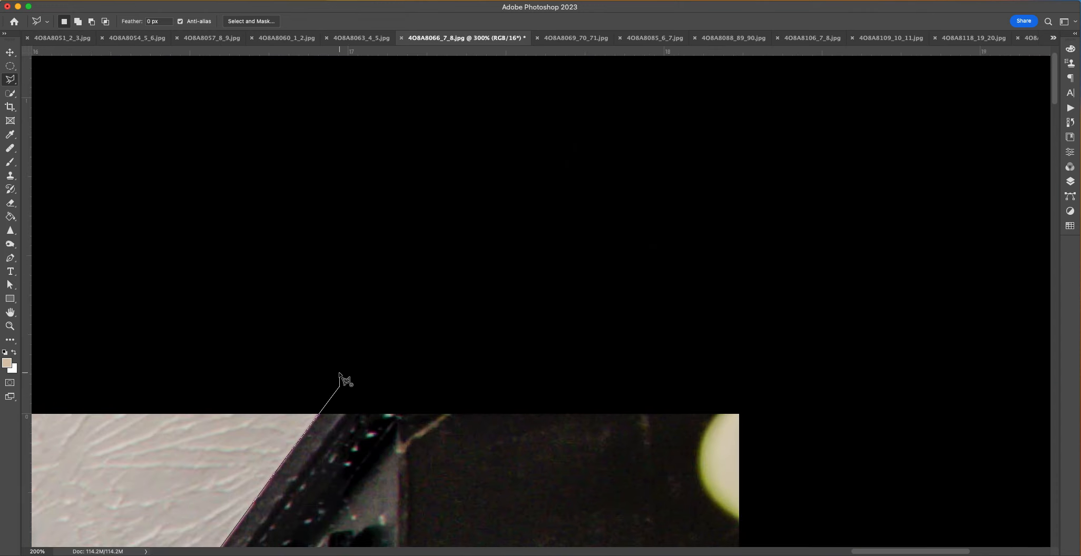
Step: Carry the outline around the photo's upper corners, along the beam and over the stove-side cabinet's corner, closing the ceiling selection
drag(436, 369, 871, 364)
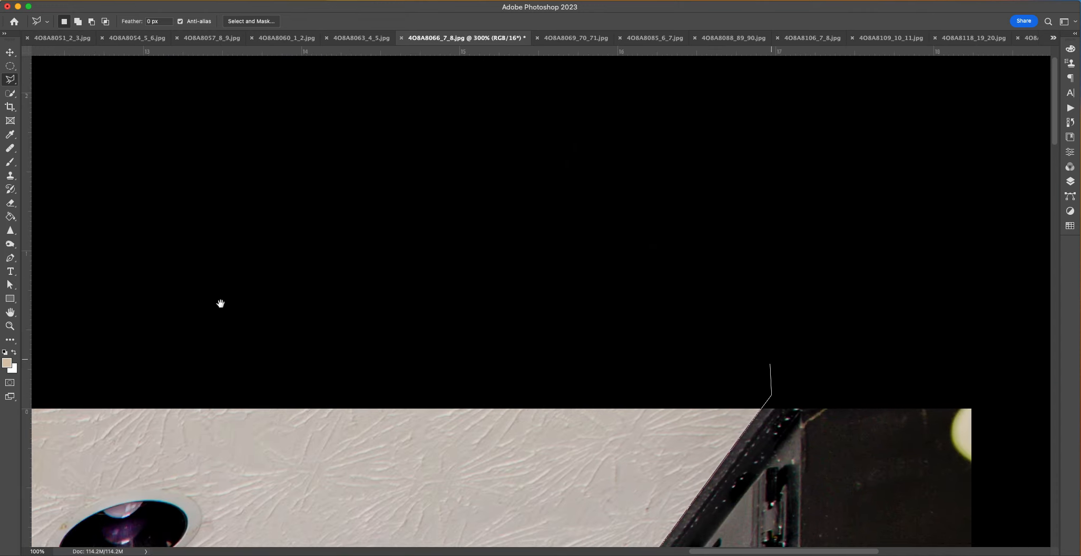
drag(132, 298, 579, 229)
drag(202, 239, 698, 254)
drag(414, 201, 507, 215)
drag(321, 282, 598, 247)
click(300, 279)
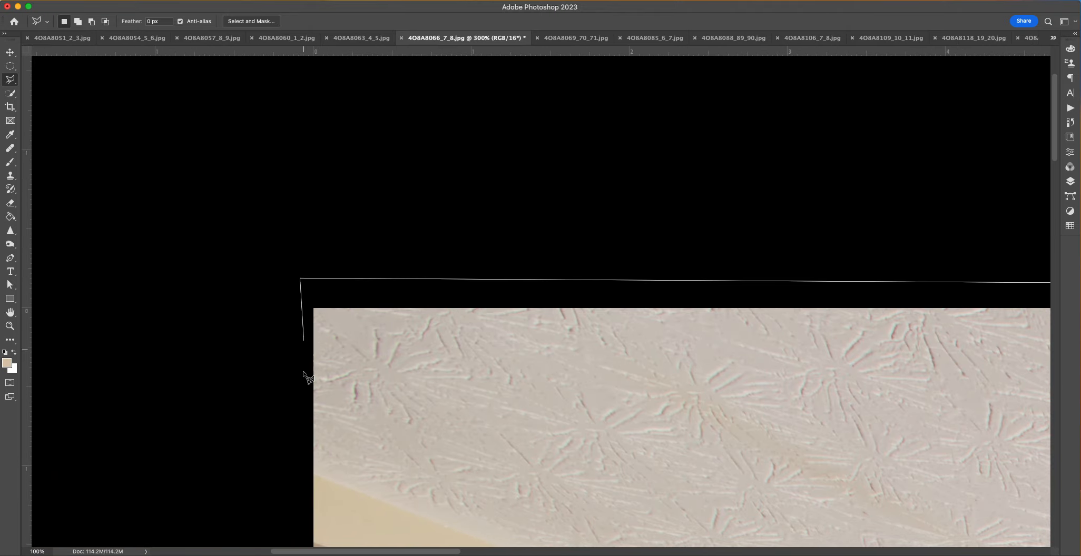
click(312, 477)
drag(441, 533, 41, 120)
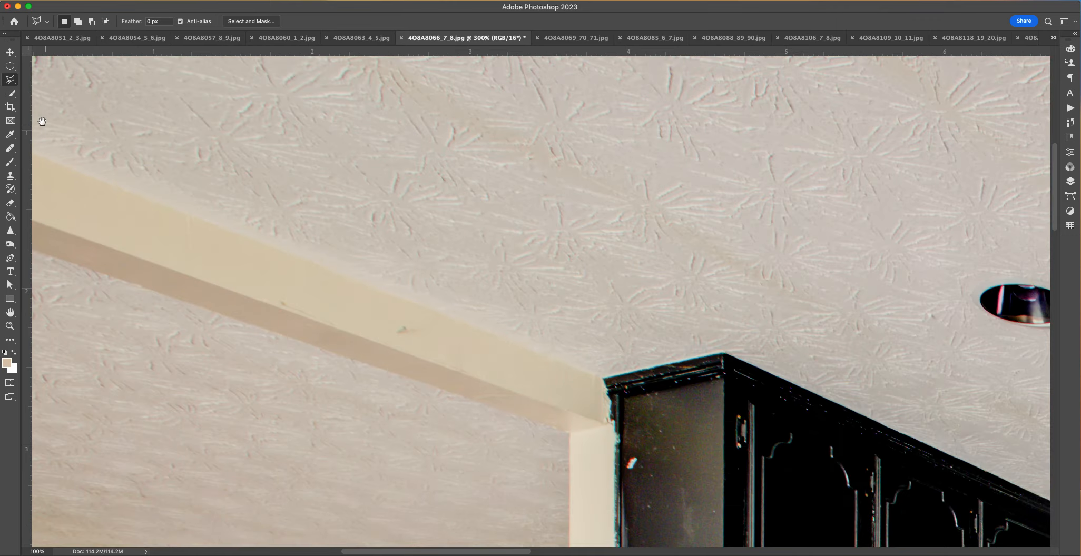
click(521, 299)
double_click(647, 276)
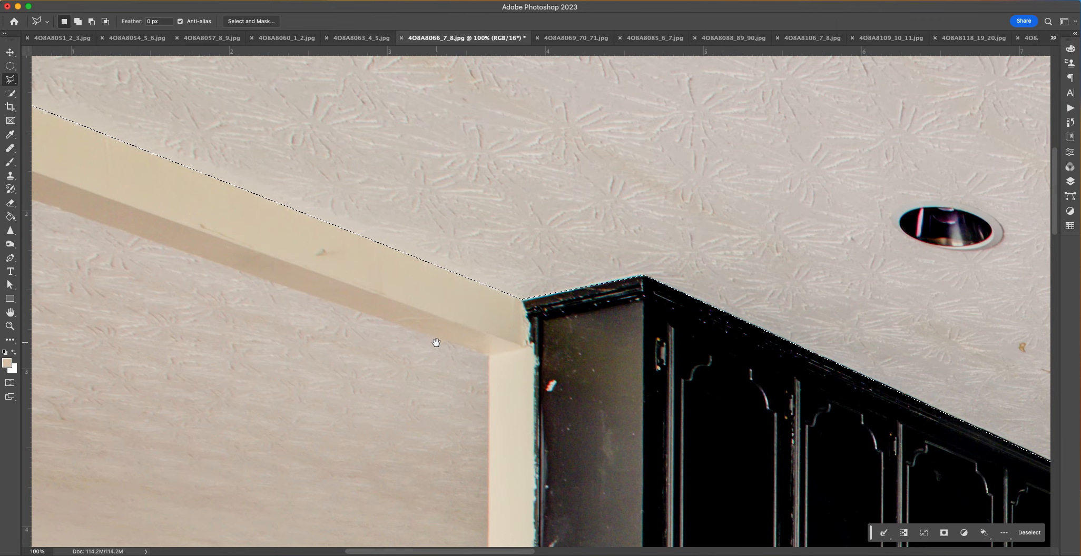
Step: Add the adjoining room's ceiling to the selection, outlining it along the door post, far wall, photo border and beam
drag(434, 340, 681, 212)
click(739, 220)
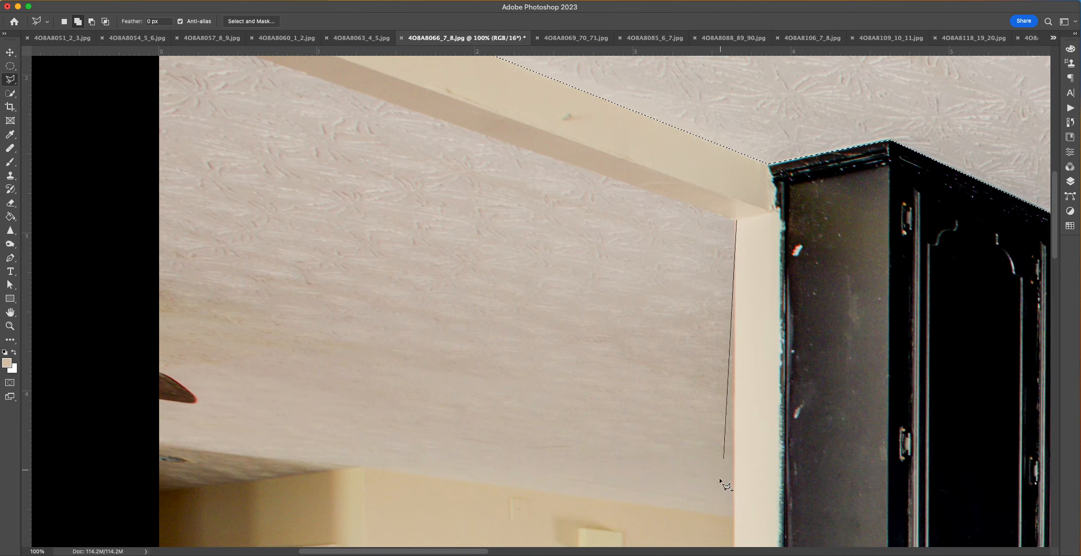
click(733, 518)
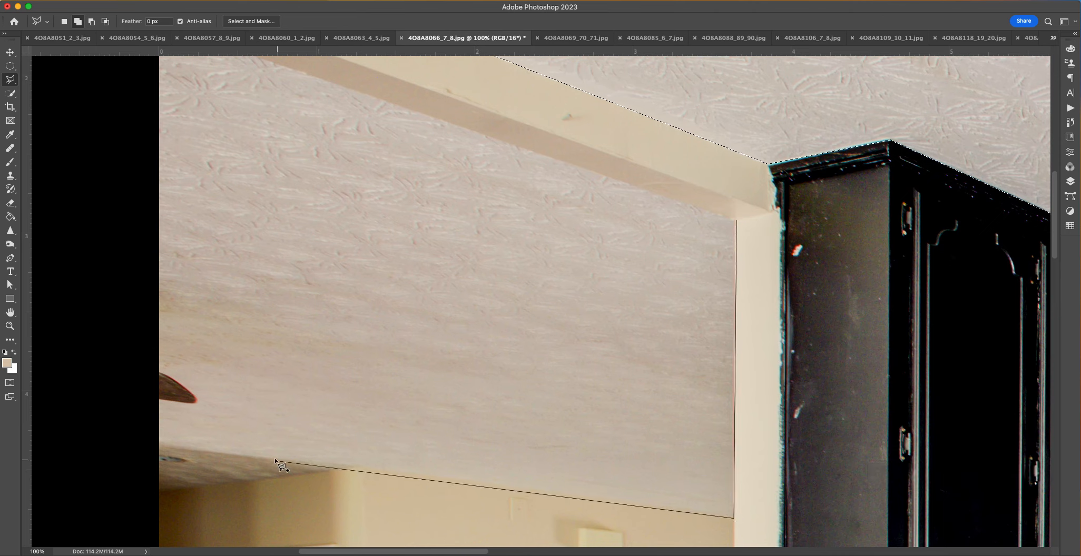
click(363, 465)
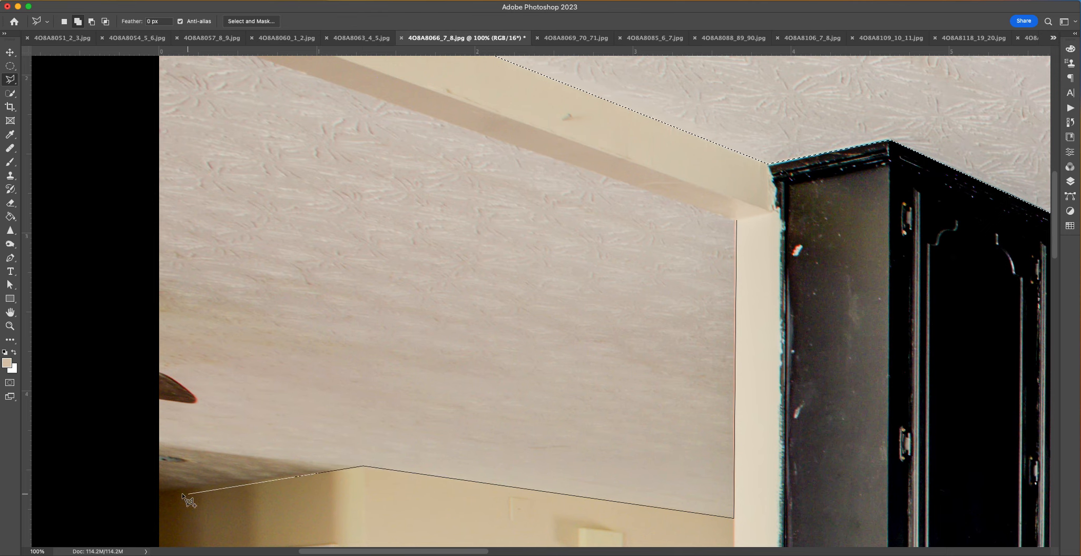
click(154, 497)
scroll(158, 369, up, 5)
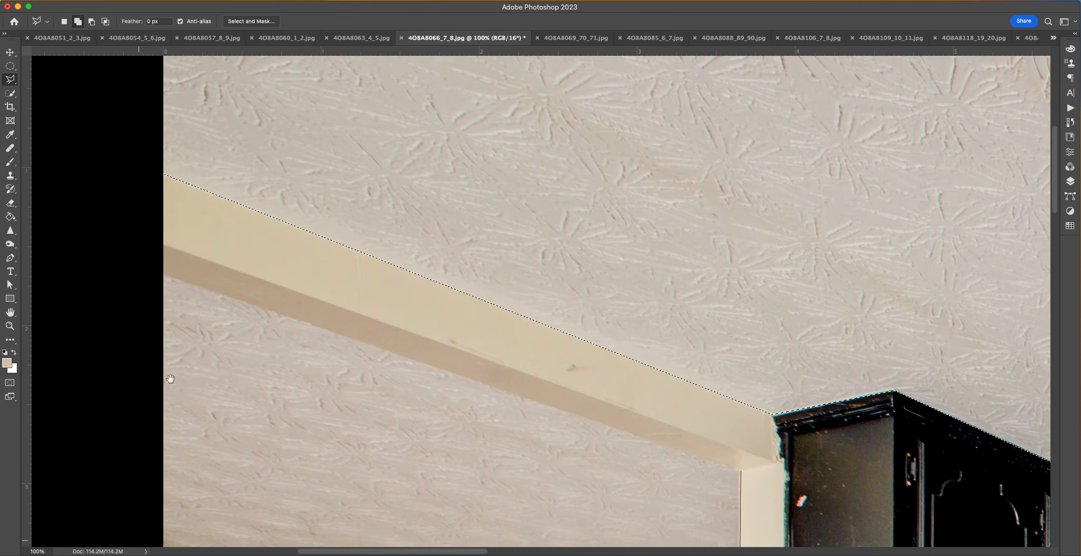
click(163, 279)
key(super+0)
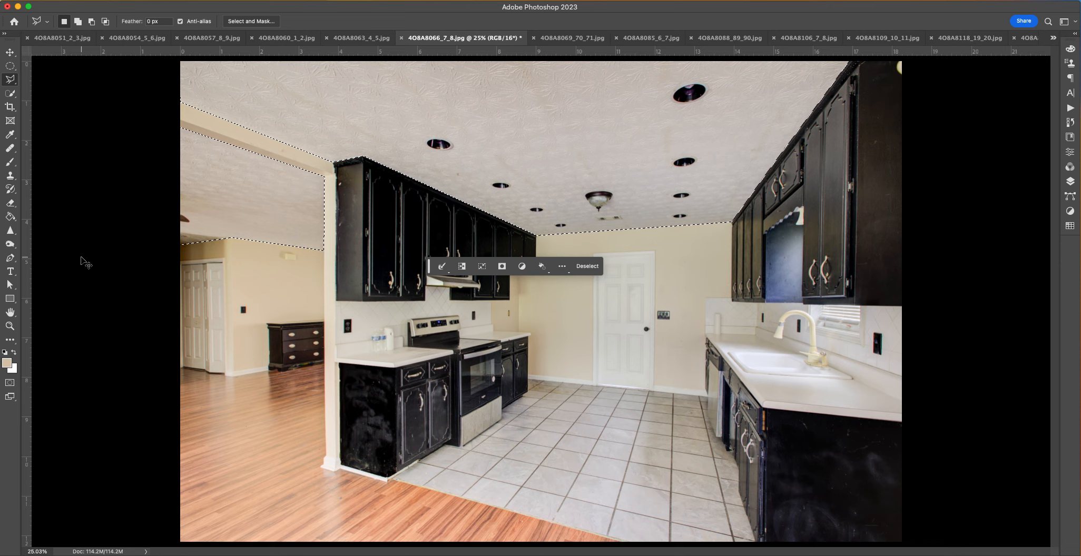
Step: Copy the selected ceiling to a new layer and set its Hue/Saturation saturation to -29
key(super+j)
click(46, 0)
mouse_move(21, 0)
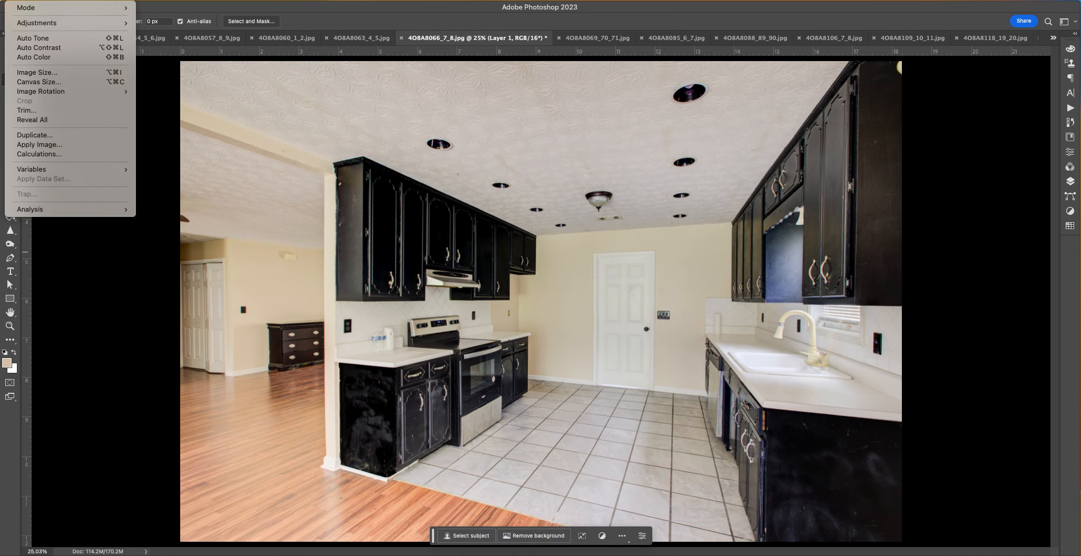
mouse_move(65, 24)
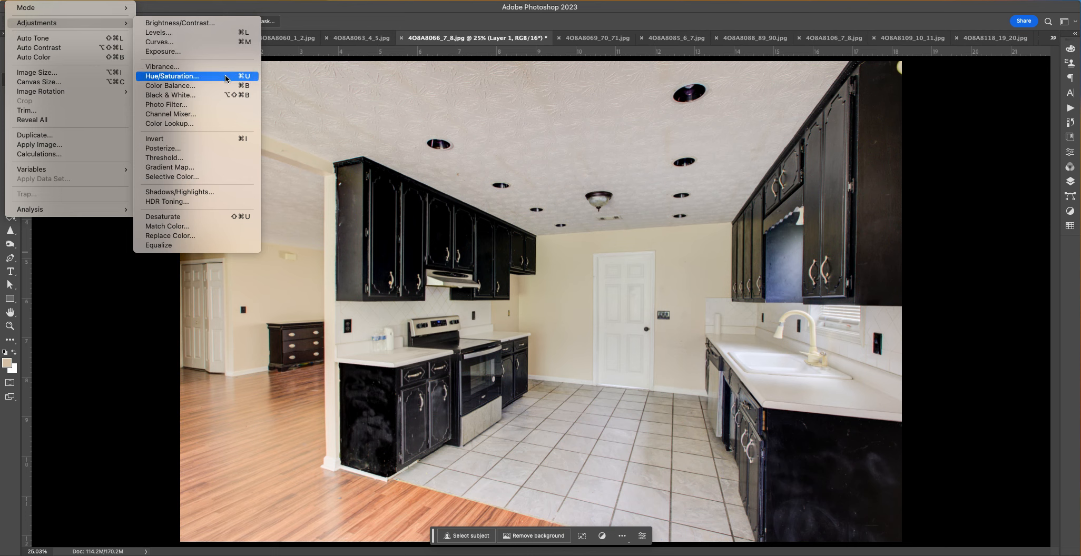
click(224, 76)
click(521, 223)
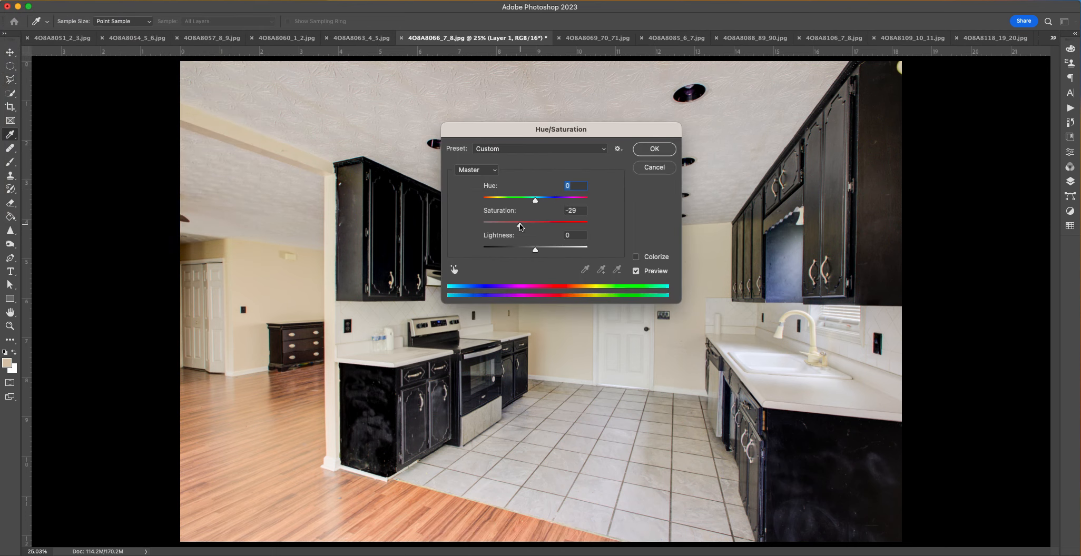
key(Return)
key(l)
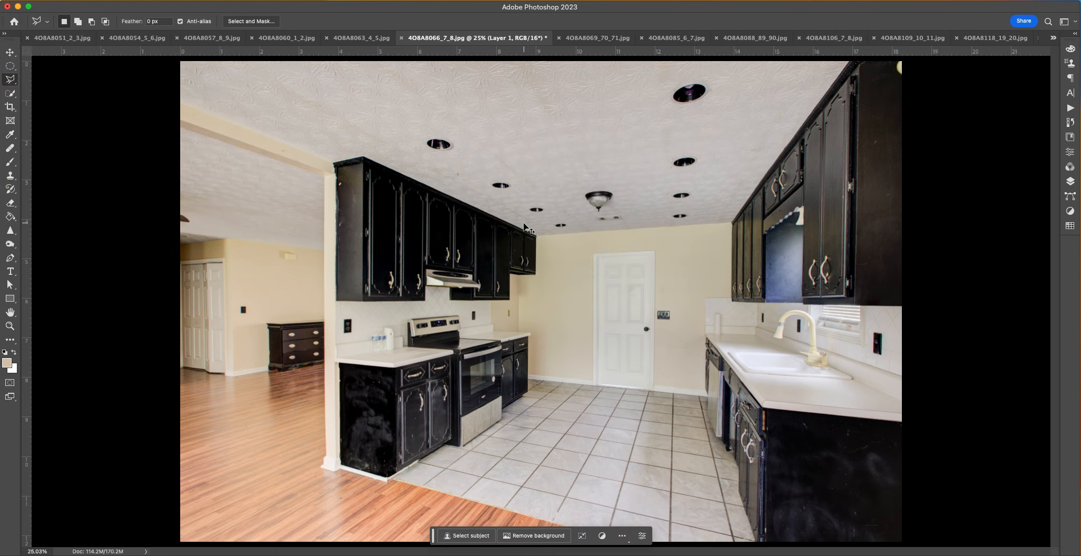
Step: Brighten the ceiling layer slightly with a Curves adjustment
key(super+m)
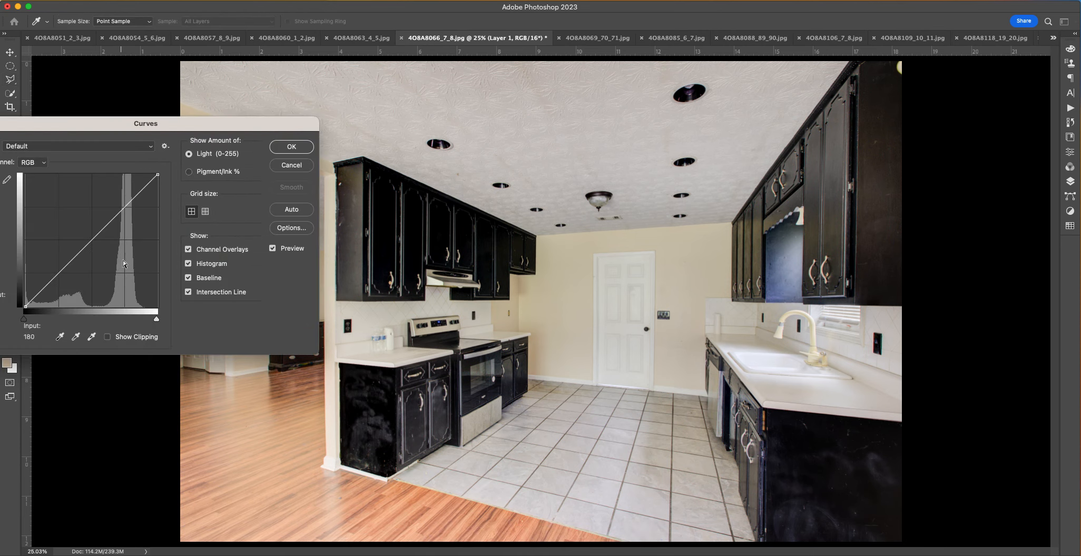
drag(99, 227, 97, 228)
key(Return)
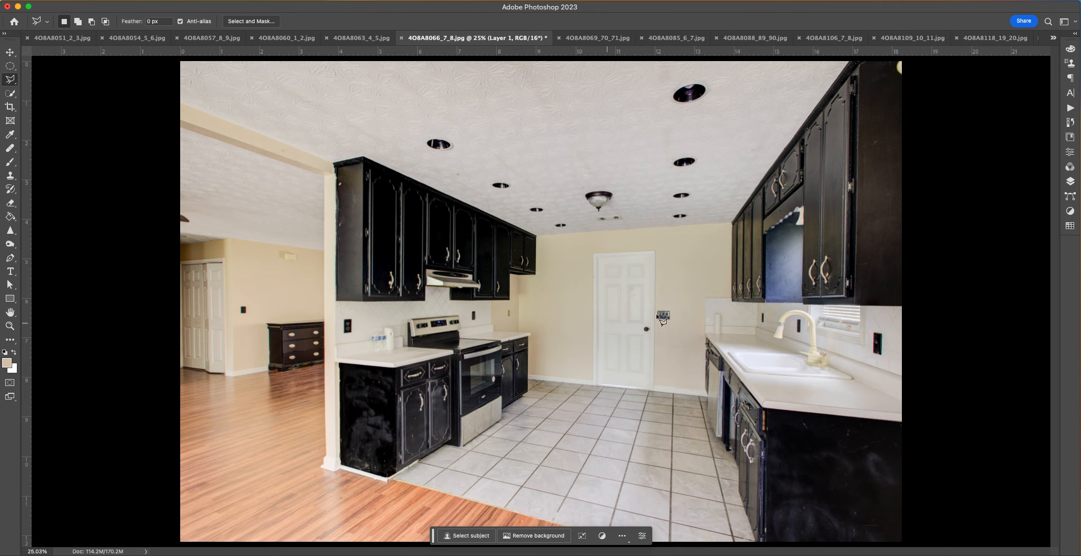
Step: Leave the ceiling layer's size unchanged at 100% in Free Transform and flatten the image
key(super+t)
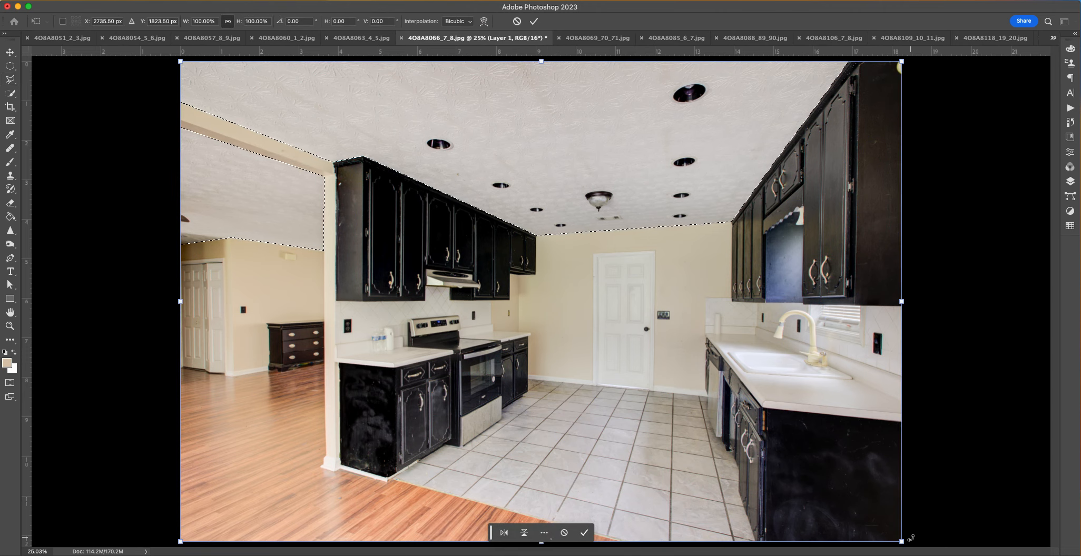
key(Return)
click(79, 6)
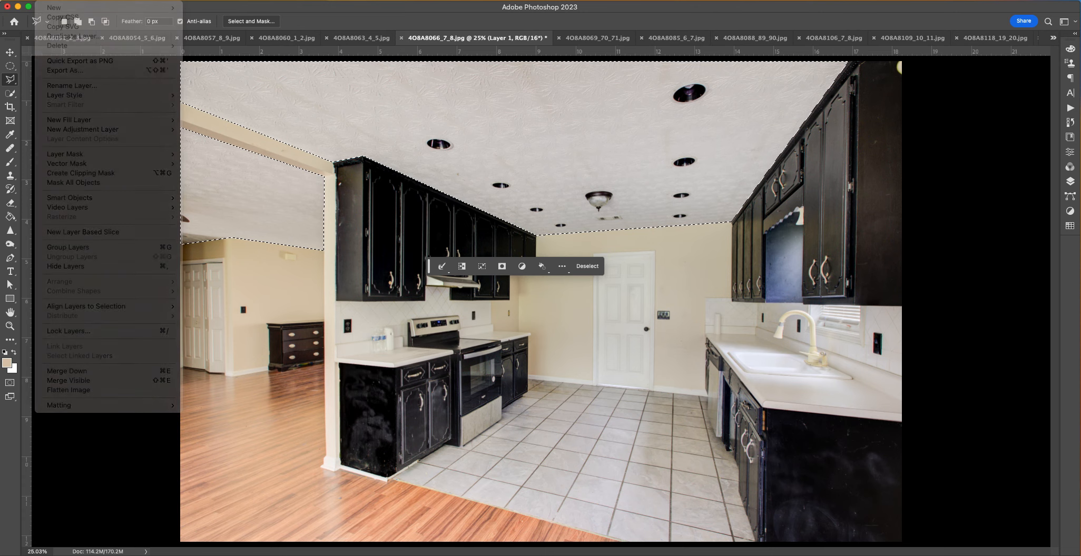
mouse_move(48, 3)
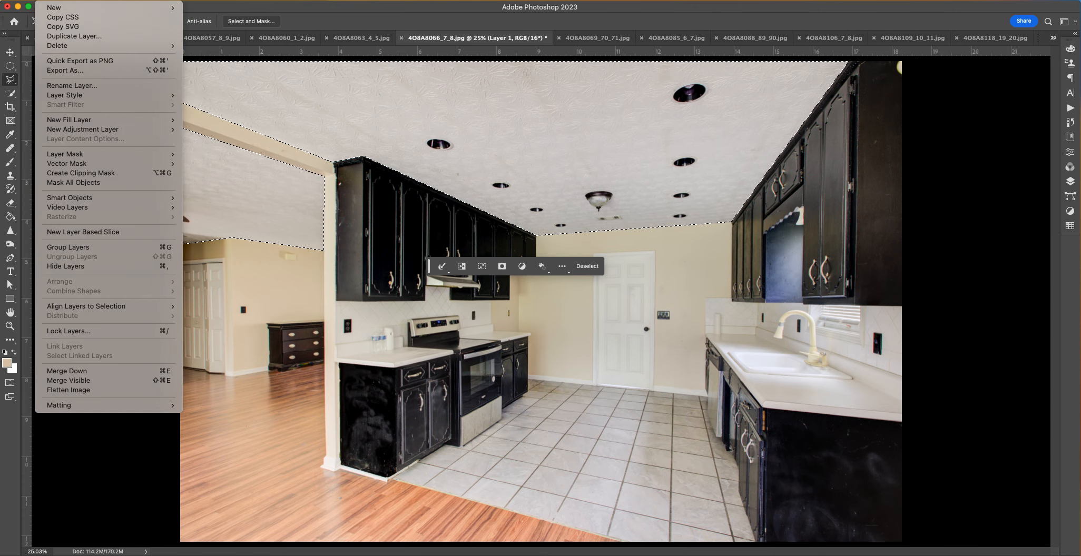
click(71, 390)
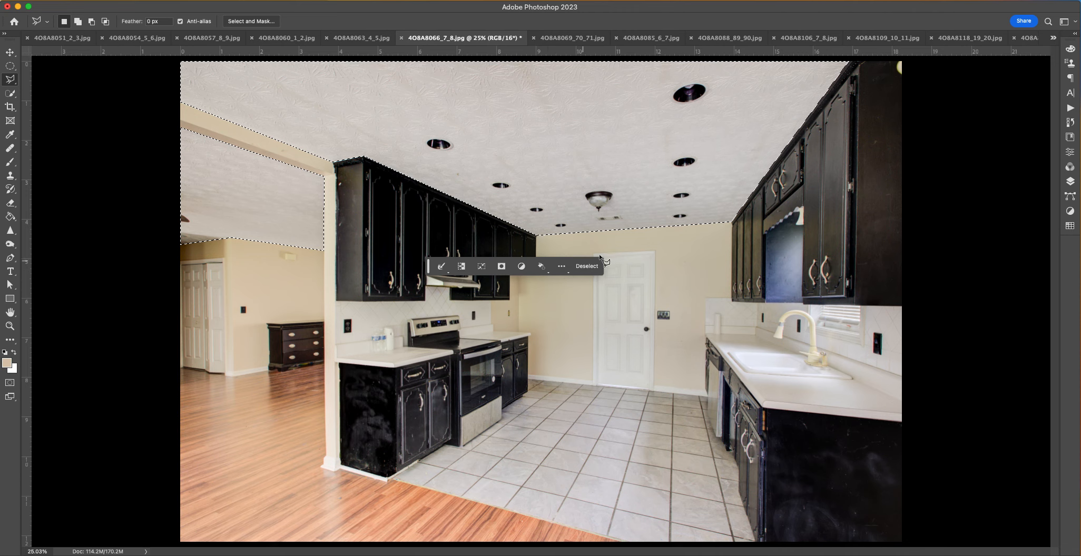
Step: Select the whole image and pull its lower-right corner outward in Free Transform, to about 101.2% width
key(super+a)
key(super+t)
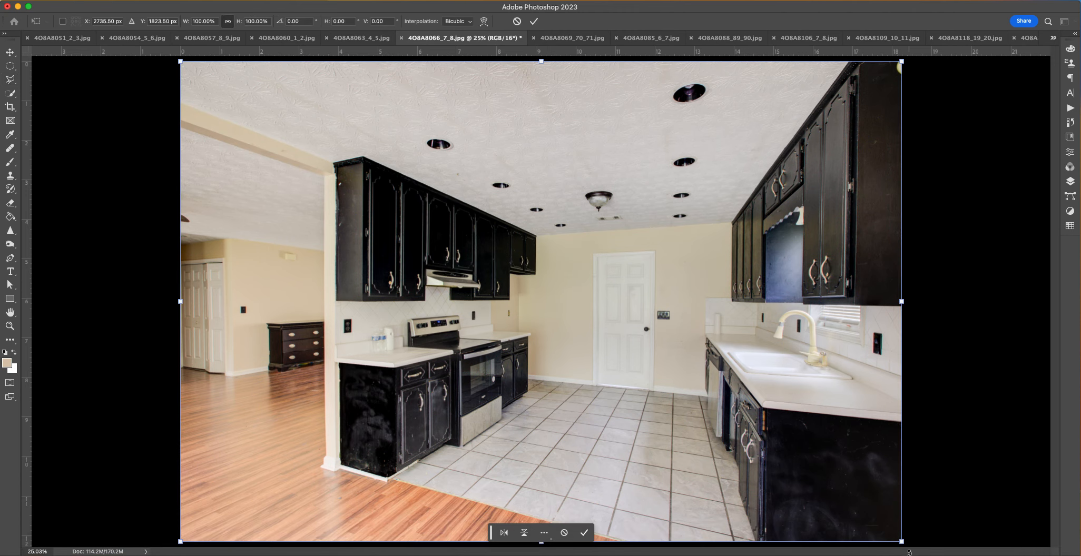
drag(902, 542, 911, 542)
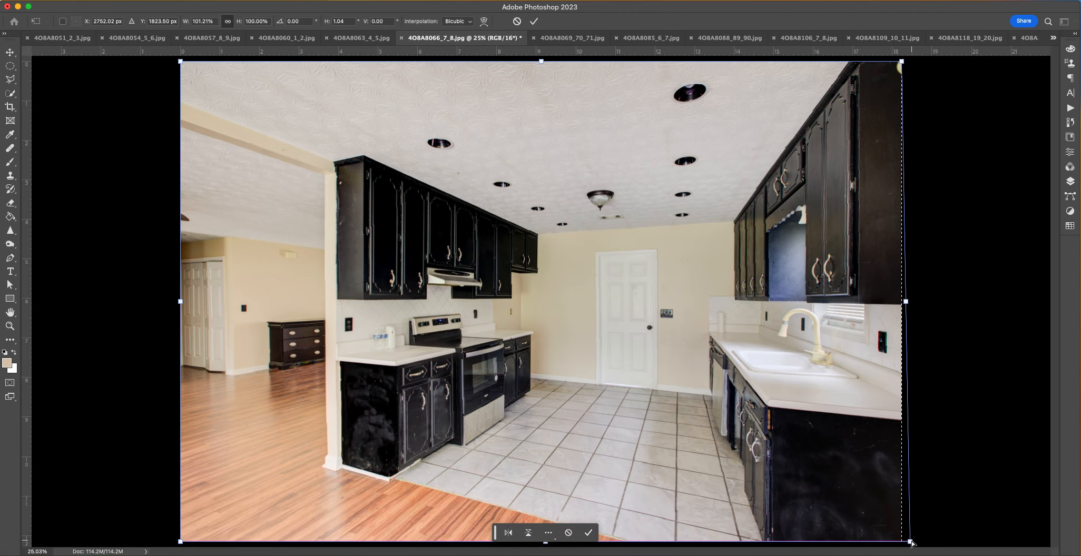
key(Return)
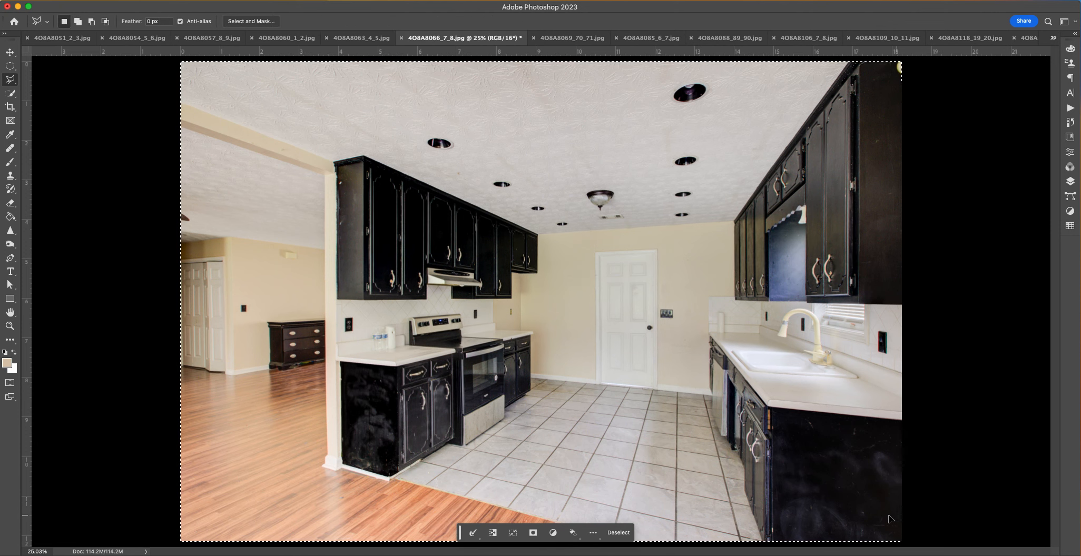
Step: Start saving a copy of the kitchen photo in the EDIT folder, with JPEG as the format
key(super+shift+s)
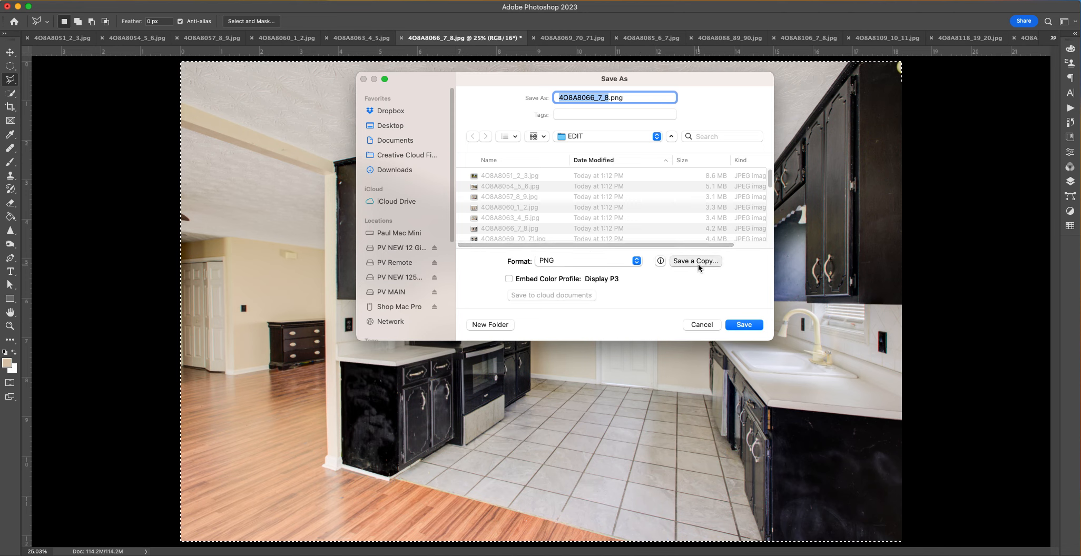
click(699, 260)
click(635, 216)
click(621, 149)
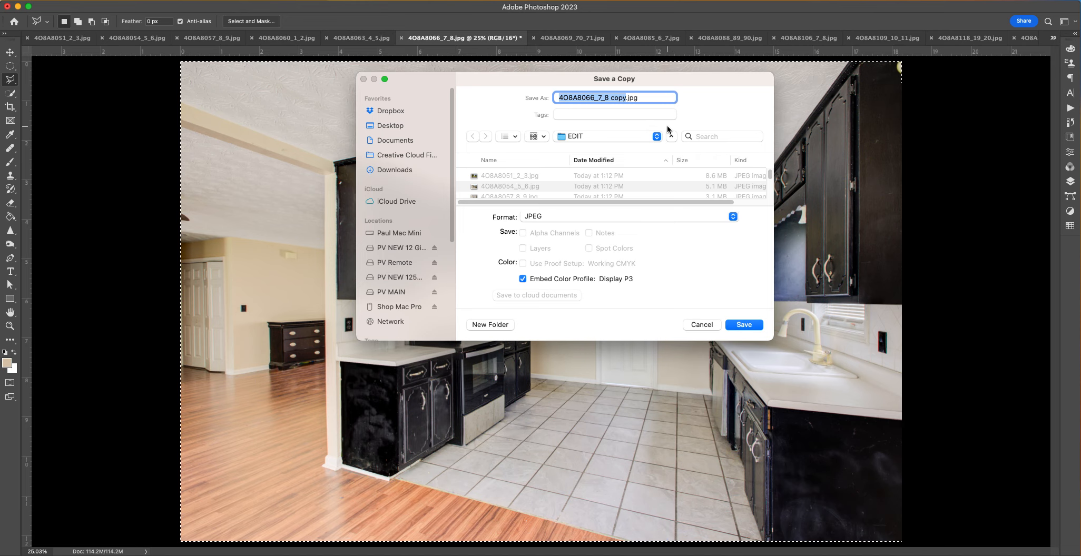
Step: Name the copy 4O8A8066_7_8.jpg, replace the existing file, and save it at Maximum quality 12
key(Right)
key(BackSpace)
key(BackSpace)
key(BackSpace)
key(BackSpace)
key(BackSpace)
key(Return)
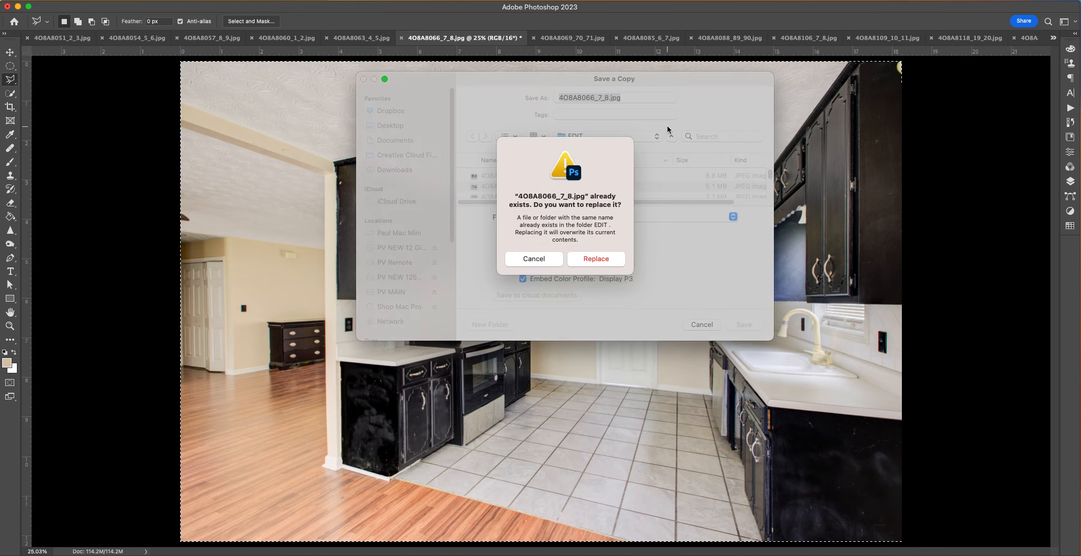
click(597, 259)
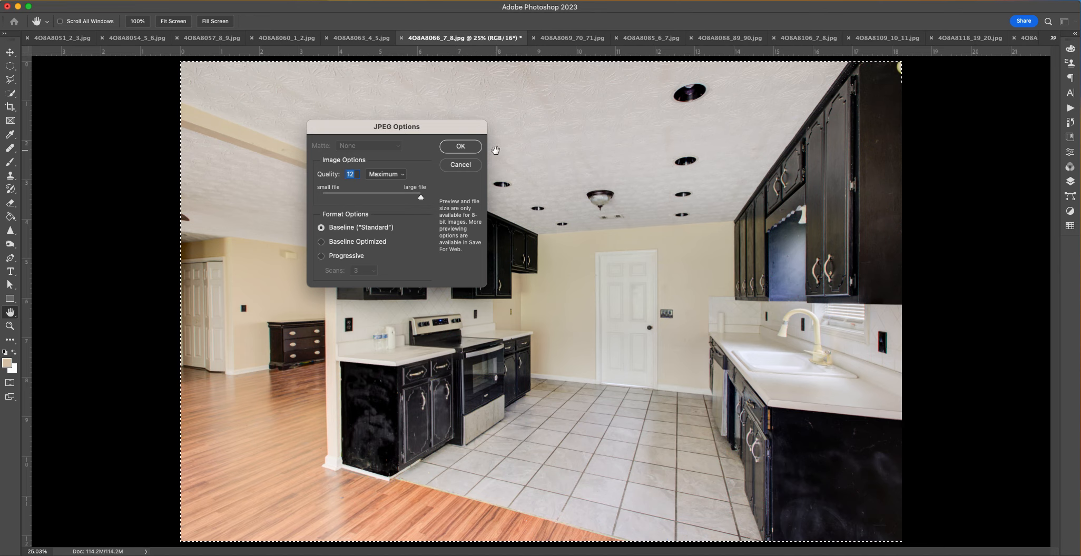
click(479, 149)
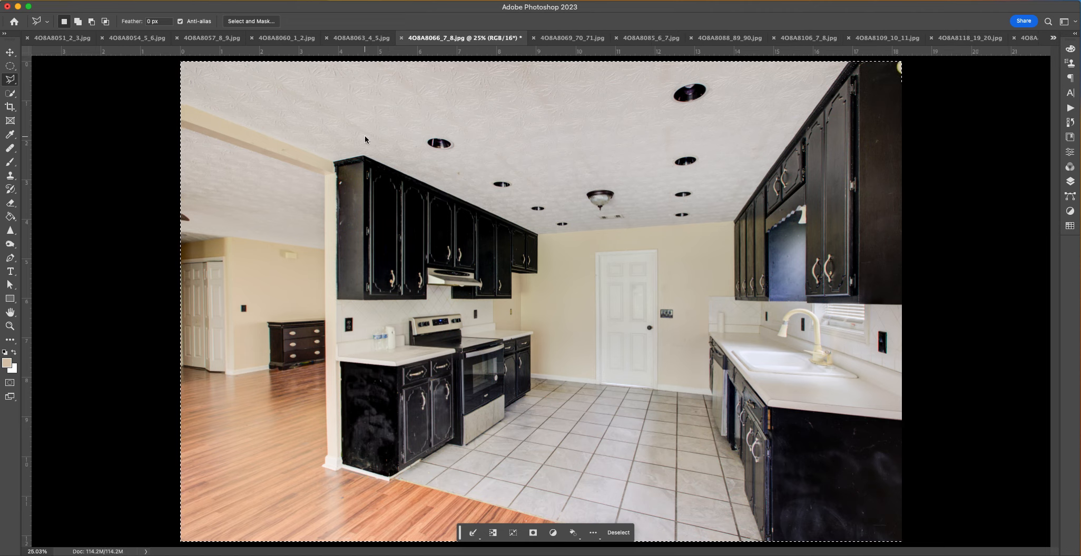
Step: Close the kitchen photo without saving its open document, and switch to the living room photo 4O8A8060_1_2.jpg
key(super+w)
click(531, 224)
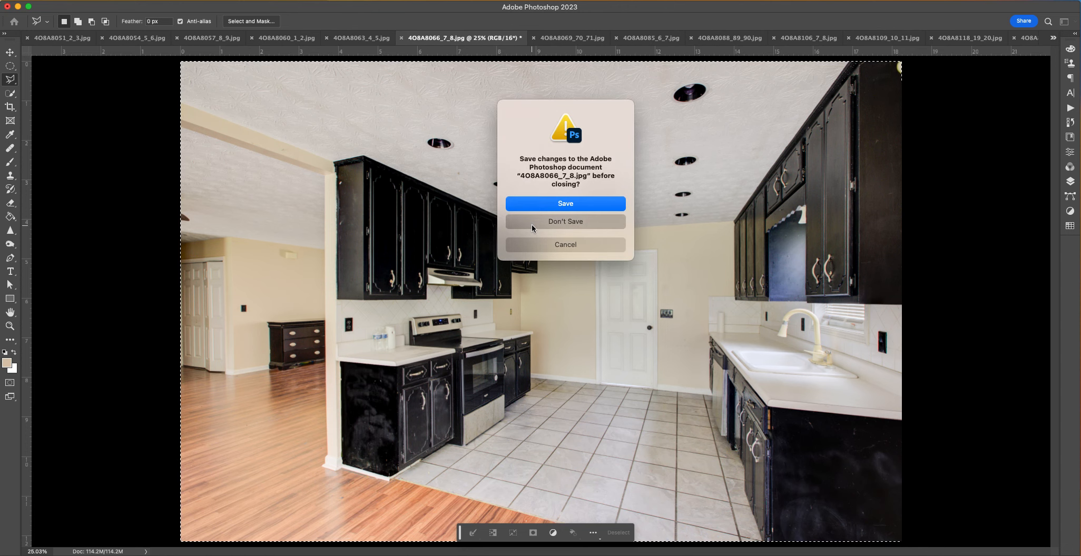
click(193, 41)
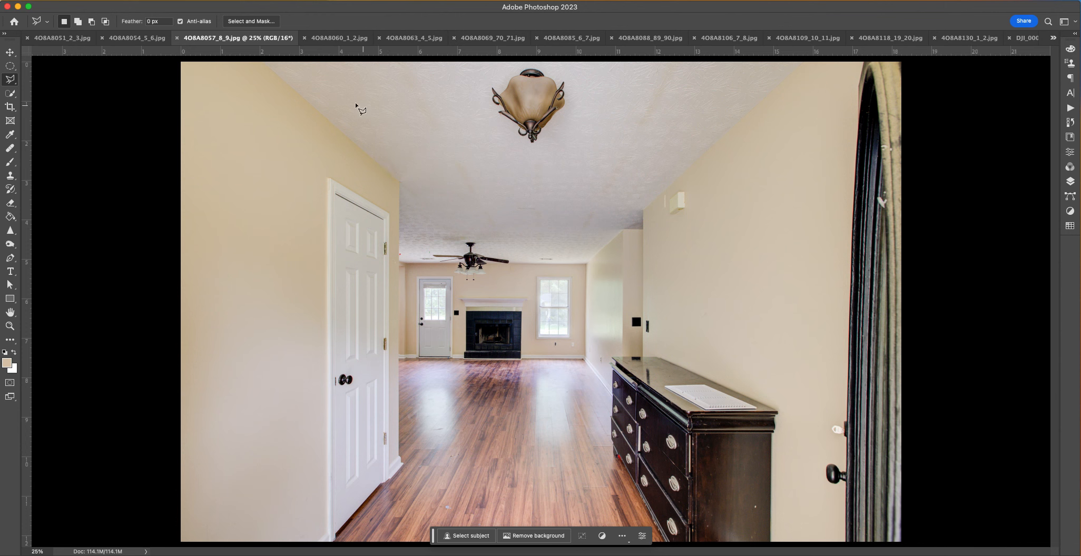
click(324, 41)
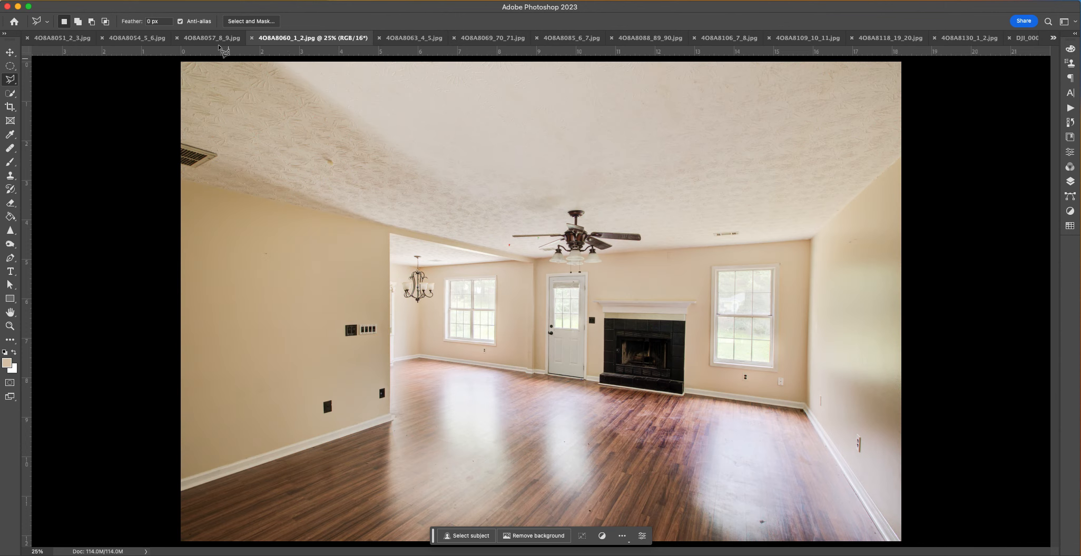
Step: Switch to the front entrance photo 4O8A8054_5_6.jpg
click(200, 40)
click(150, 41)
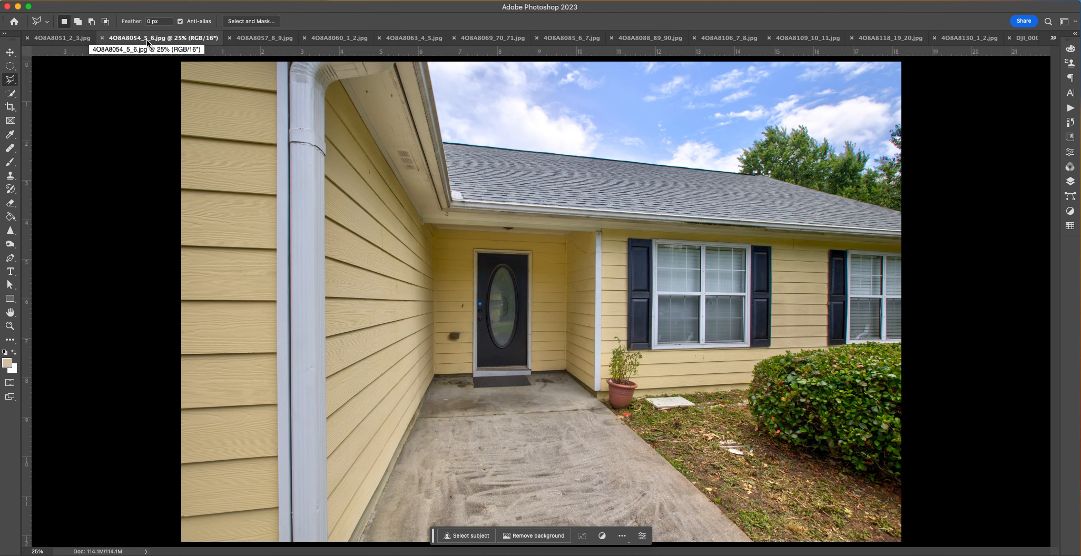
key(super+equal)
key(super+equal)
key(super+equal)
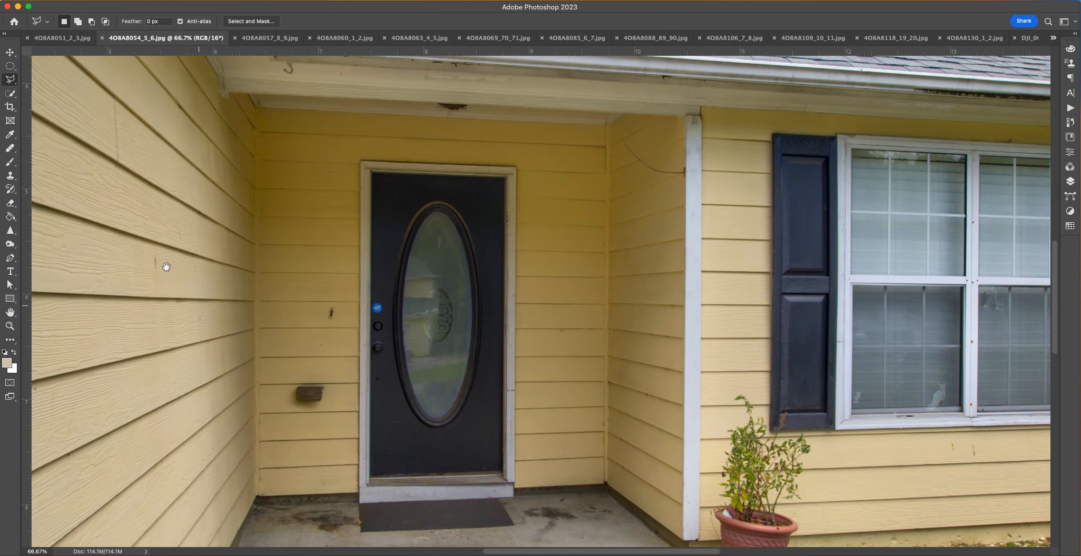
scroll(188, 207, down, 5)
scroll(188, 208, right, 3)
scroll(379, 309, down, 4)
scroll(379, 309, right, 4)
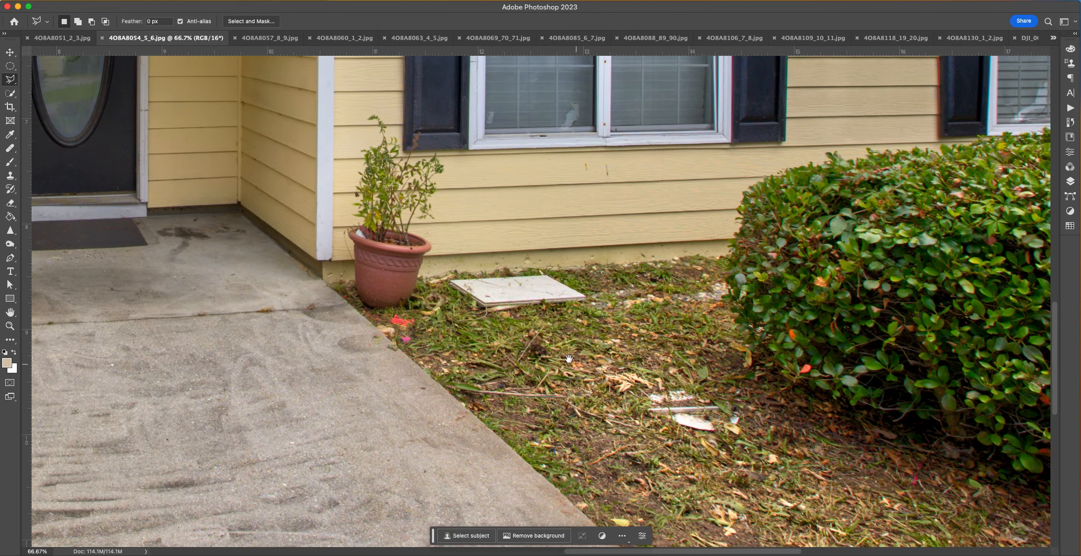
scroll(380, 309, down, 4)
scroll(380, 309, right, 3)
click(517, 474)
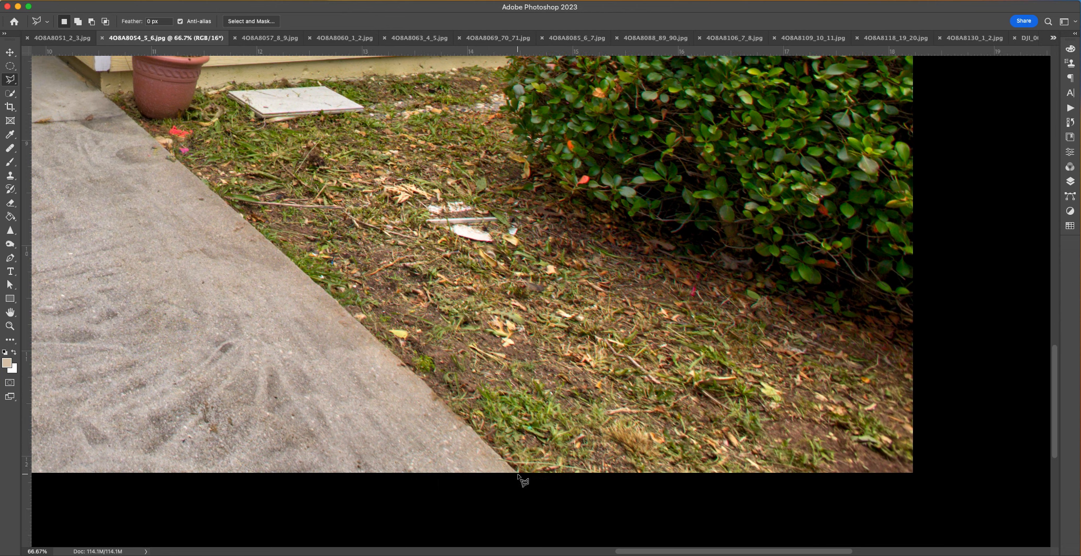
scroll(147, 137, up, 3)
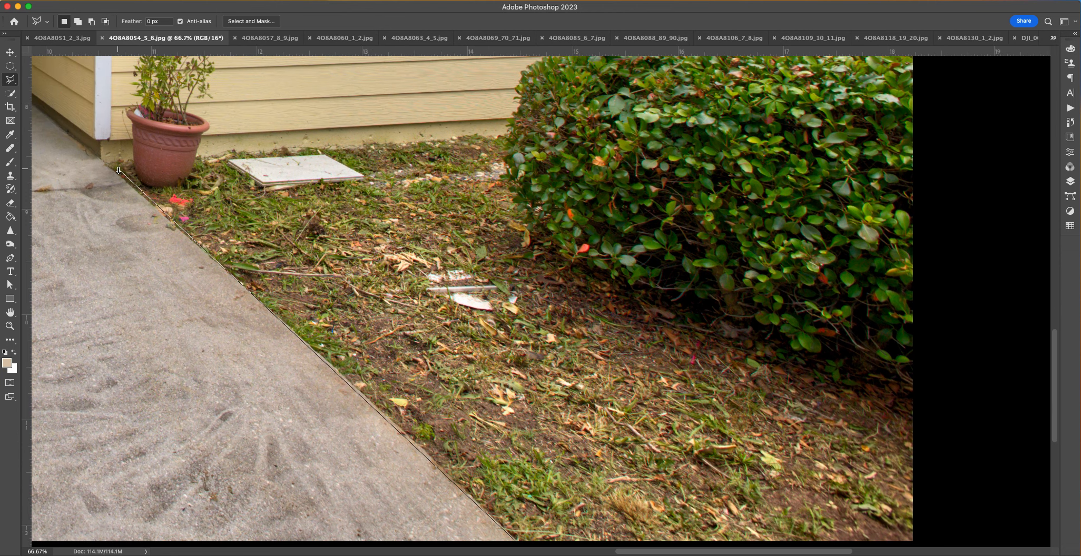
key(Escape)
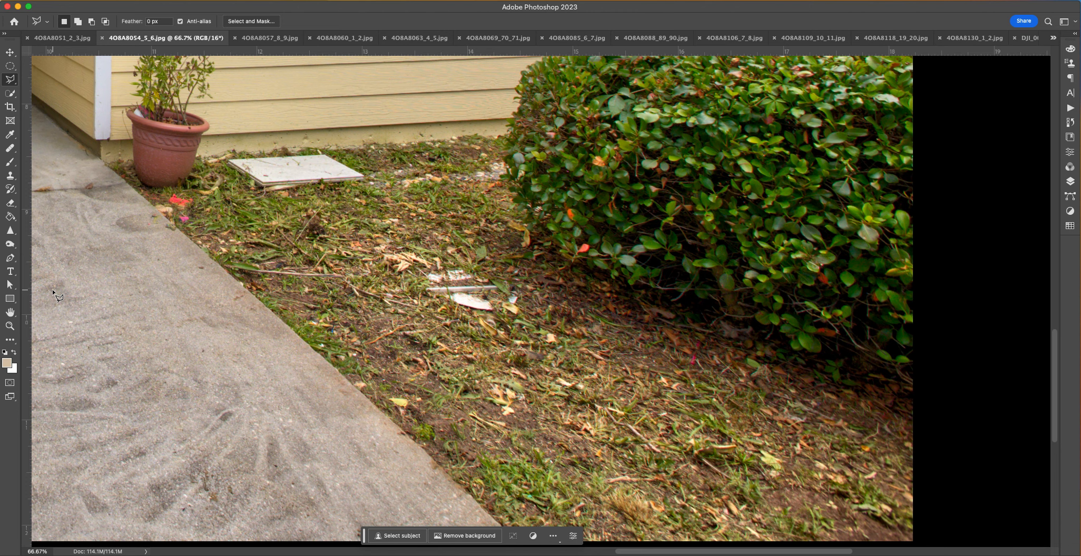
Step: Select the whole entrance photo and pull its lower-left corner outward in Free Transform, to about 100.7% width
key(super+0)
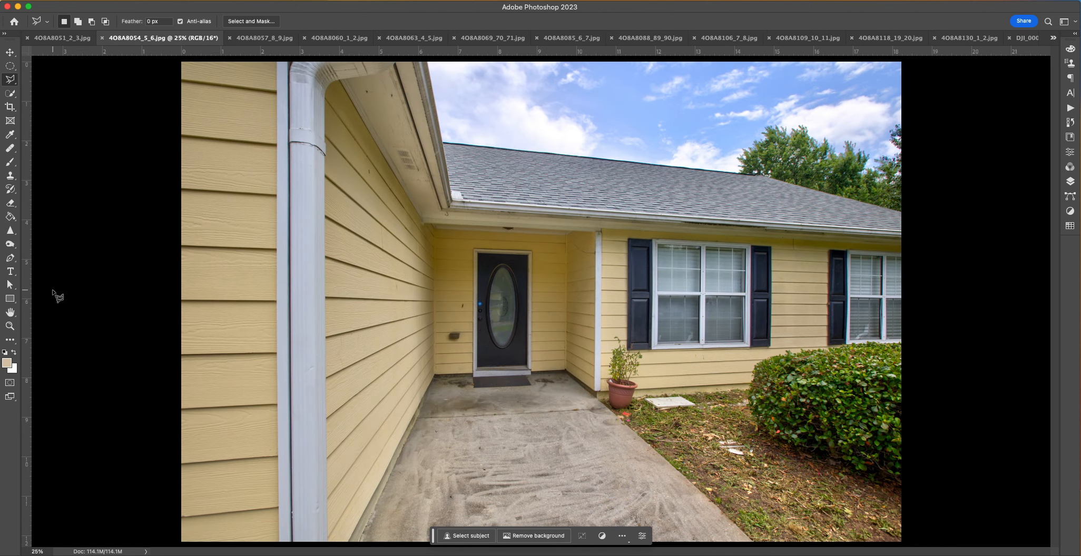
key(super+t)
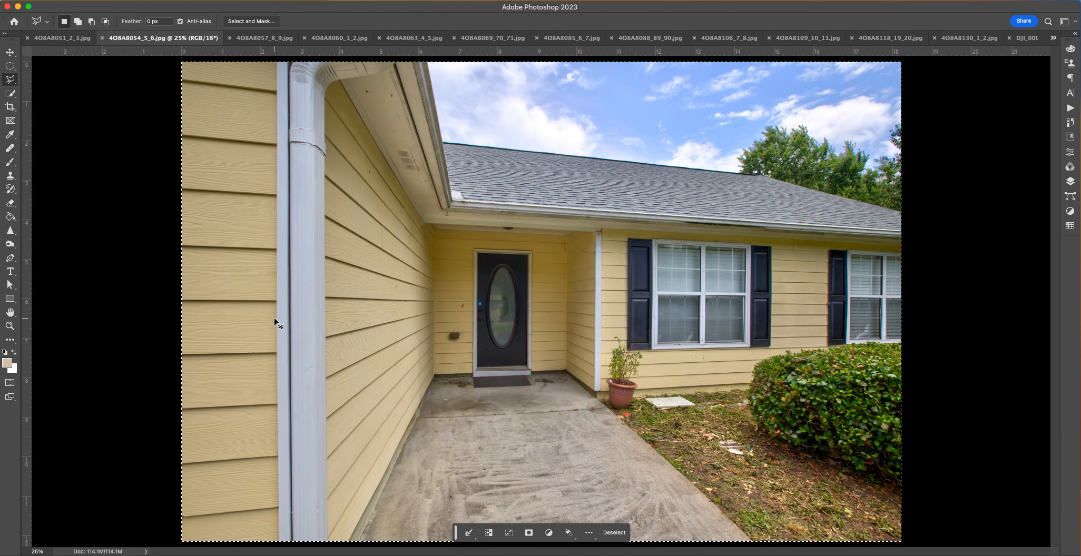
drag(180, 542, 175, 541)
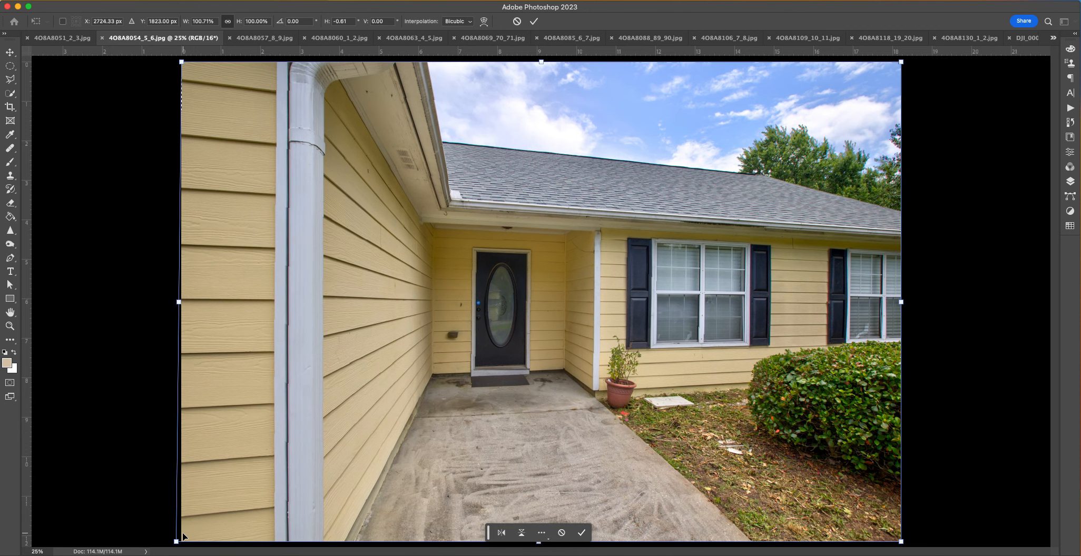
key(Return)
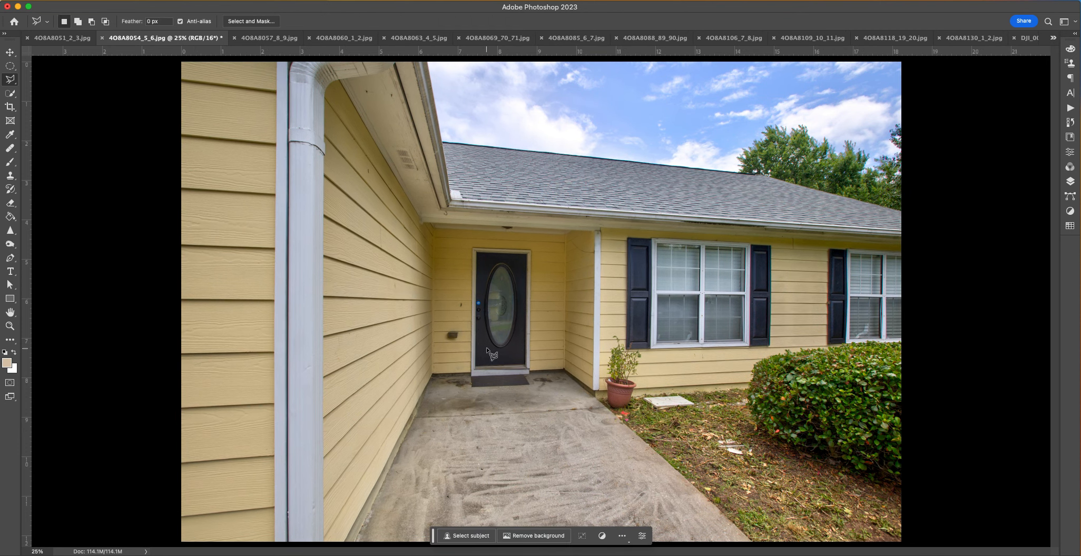